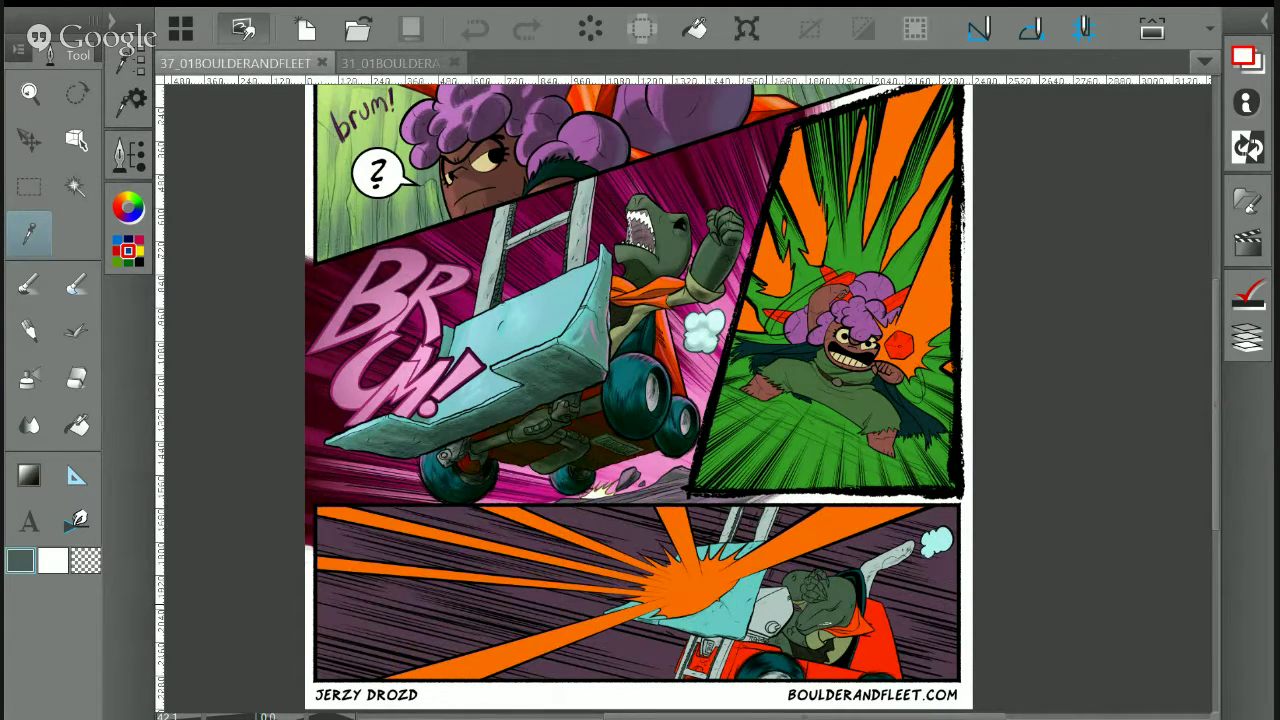
Examine the comic page's panels, looking closely at the green and orange action panel and its neighbours
{"action": "key", "text": "ctrl+0"}
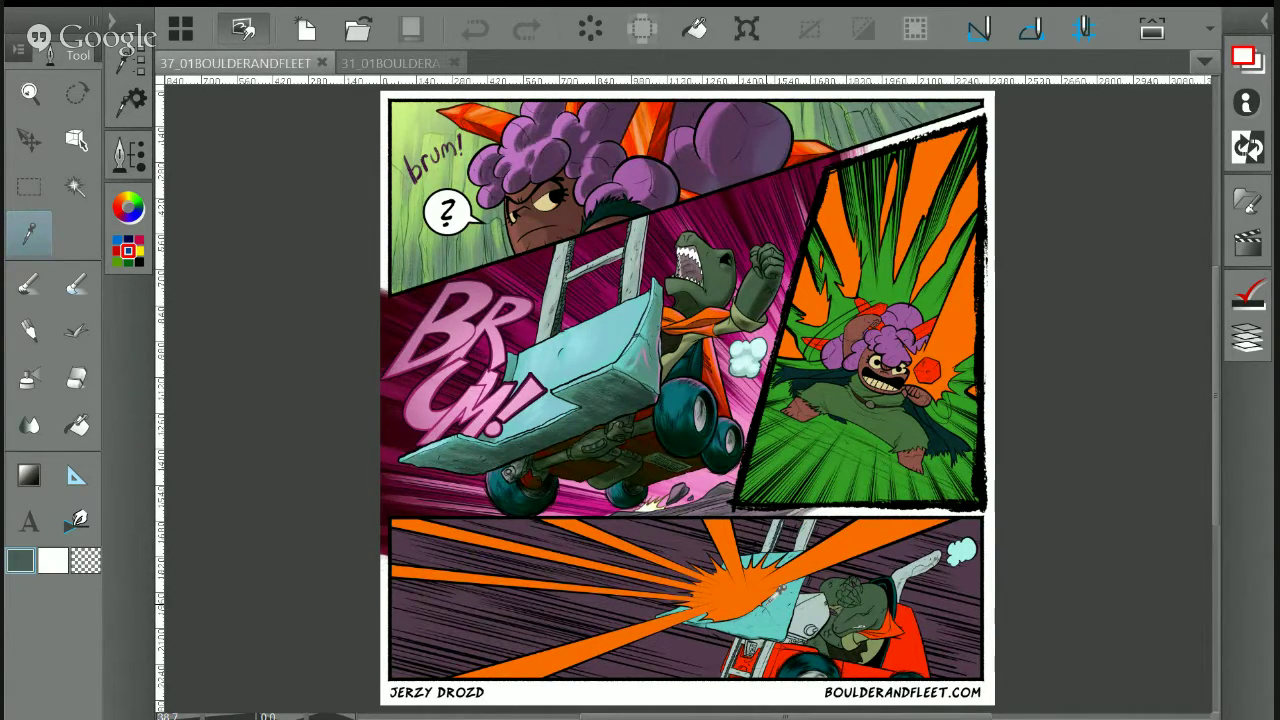
{"action": "left_click_drag", "start_coordinate": [768, 602], "coordinate": [761, 600]}
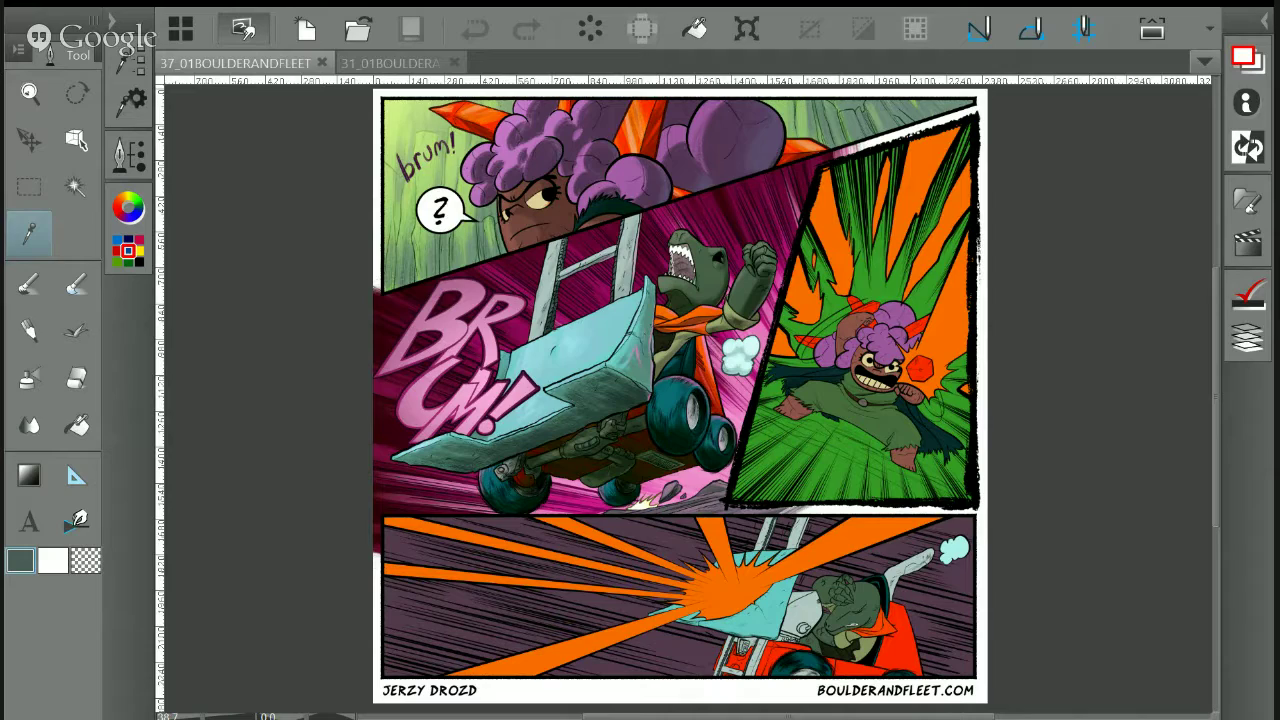
{"action": "left_click_drag", "start_coordinate": [680, 396], "coordinate": [697, 398]}
{"action": "scroll", "coordinate": [798, 367], "scroll_direction": "up", "scroll_amount": 5}
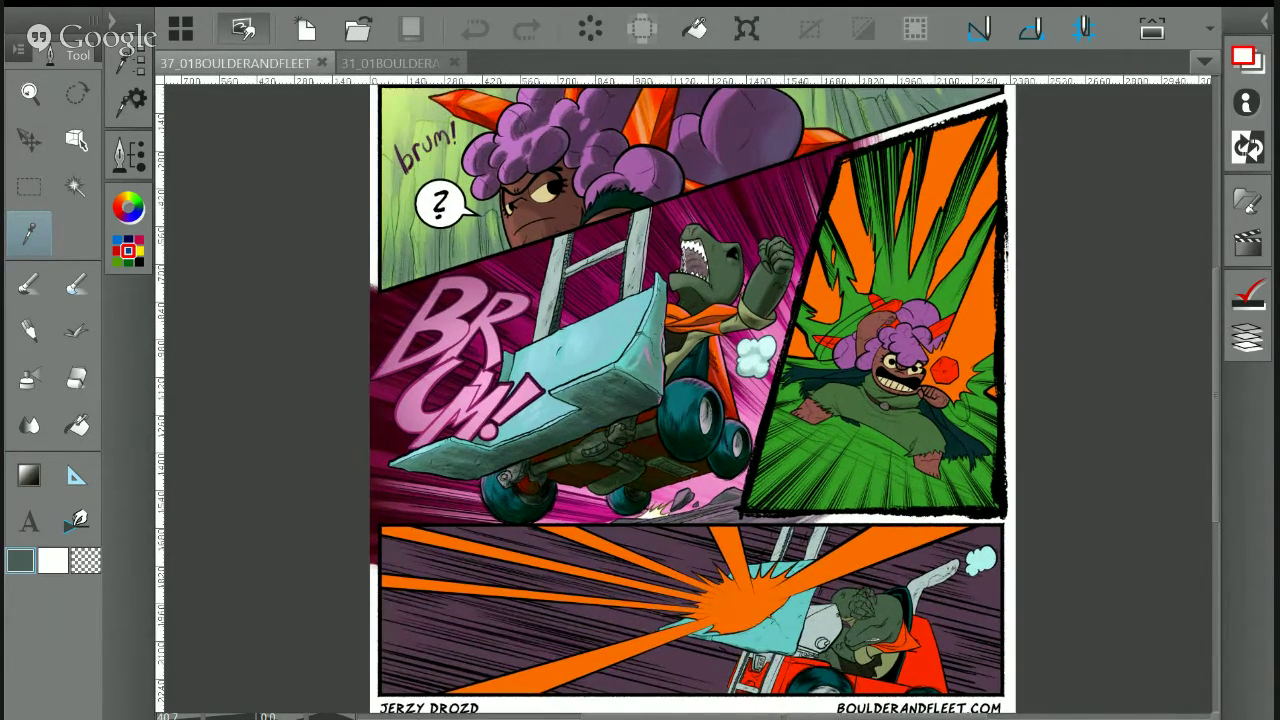
{"action": "left_click_drag", "start_coordinate": [798, 367], "coordinate": [628, 470]}
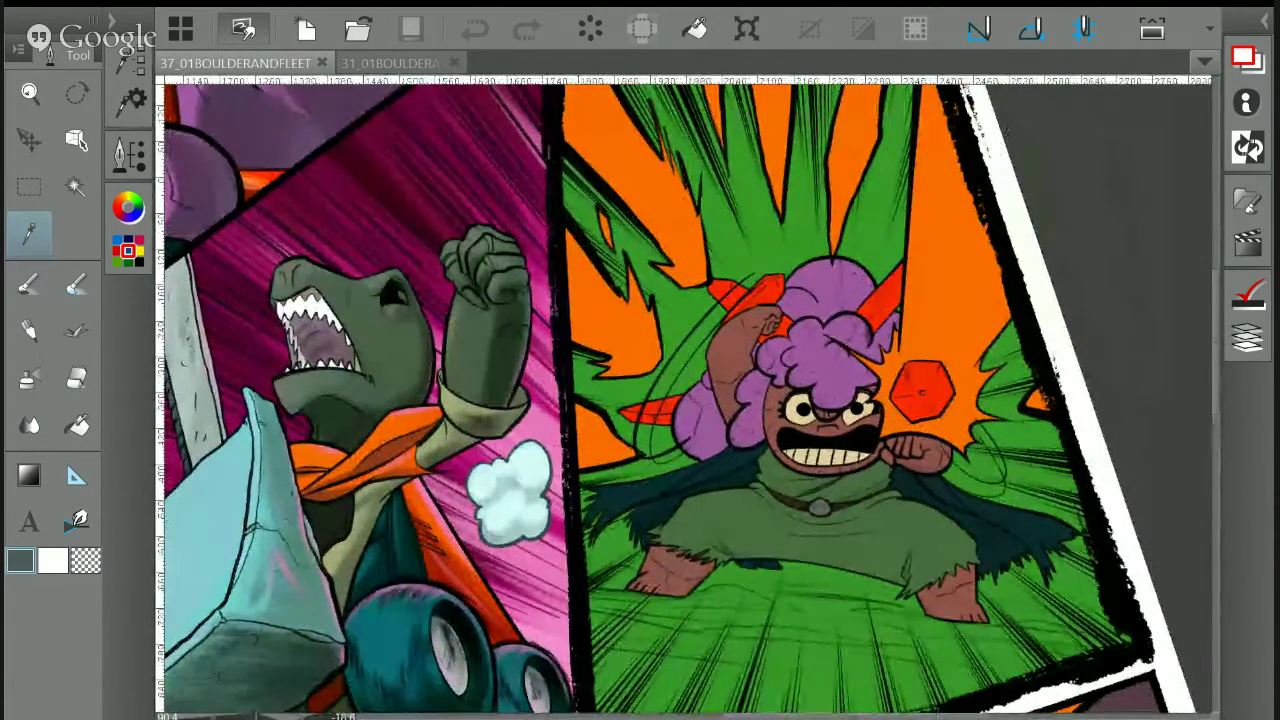
{"action": "left_click_drag", "start_coordinate": [922, 392], "coordinate": [928, 437]}
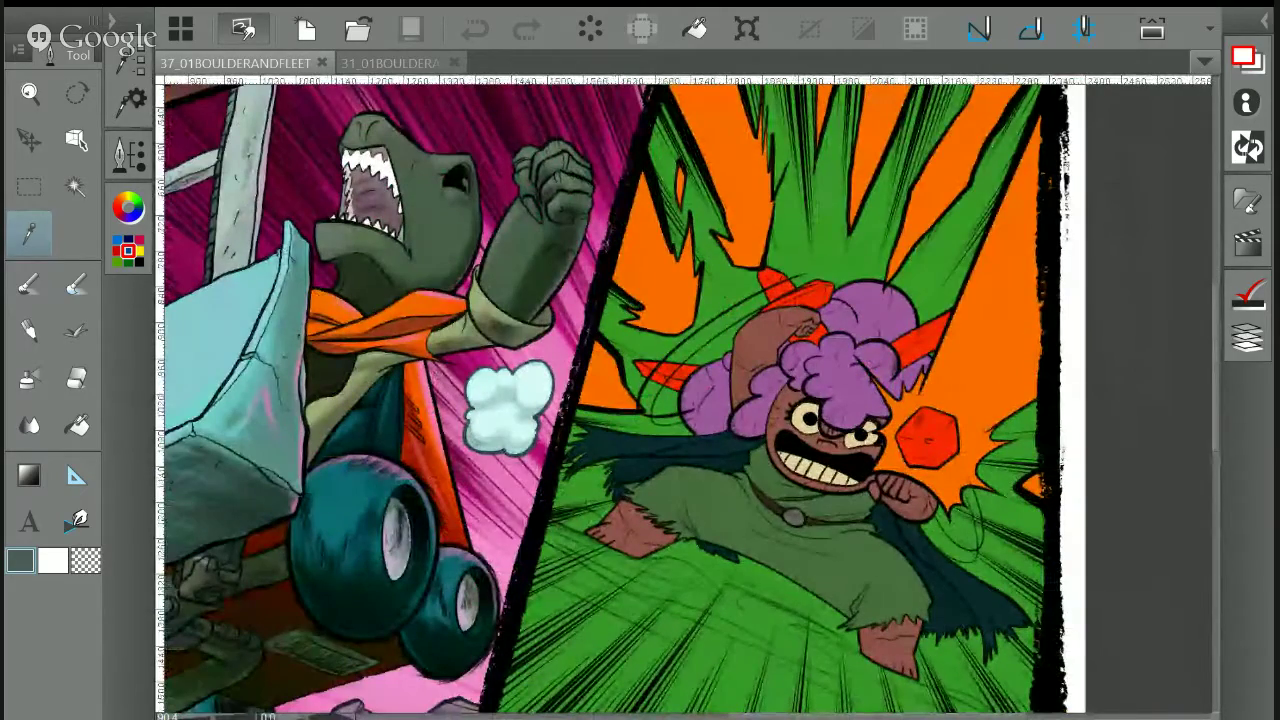
{"action": "scroll", "coordinate": [757, 450], "scroll_direction": "down", "scroll_amount": 3}
{"action": "left_click_drag", "start_coordinate": [757, 450], "coordinate": [921, 432]}
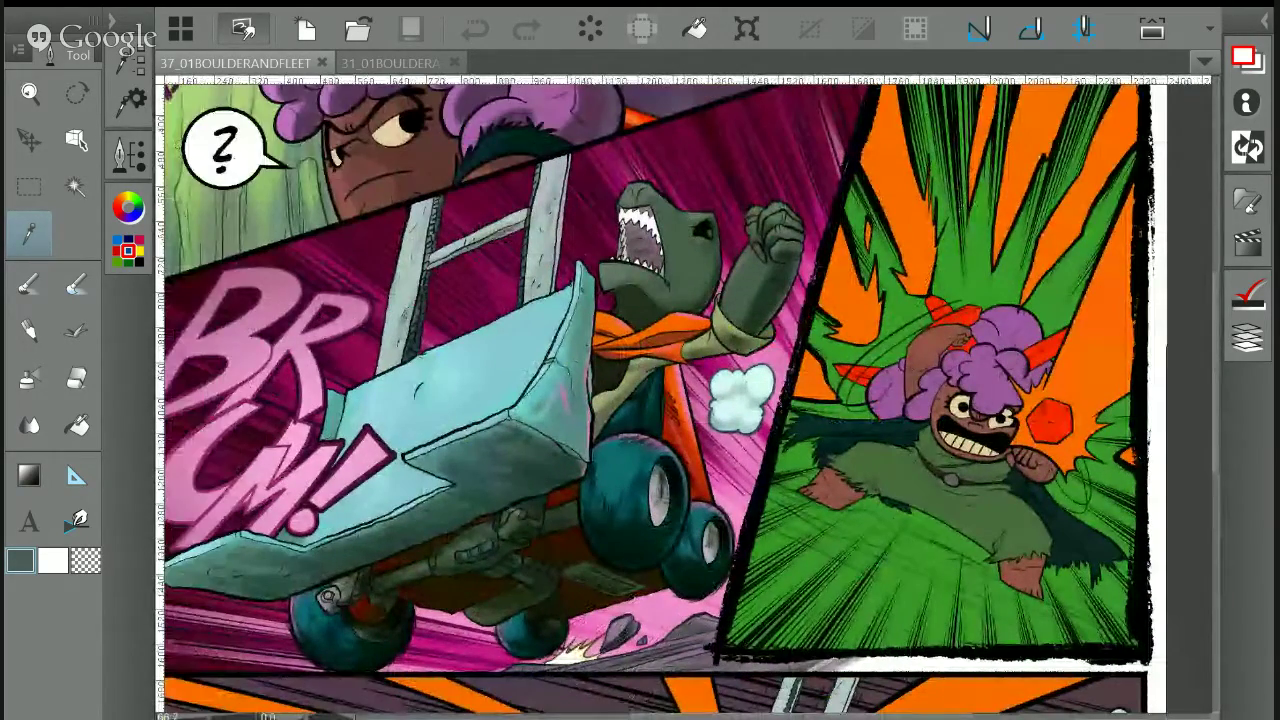
{"action": "scroll", "coordinate": [680, 400], "scroll_direction": "down", "scroll_amount": 3}
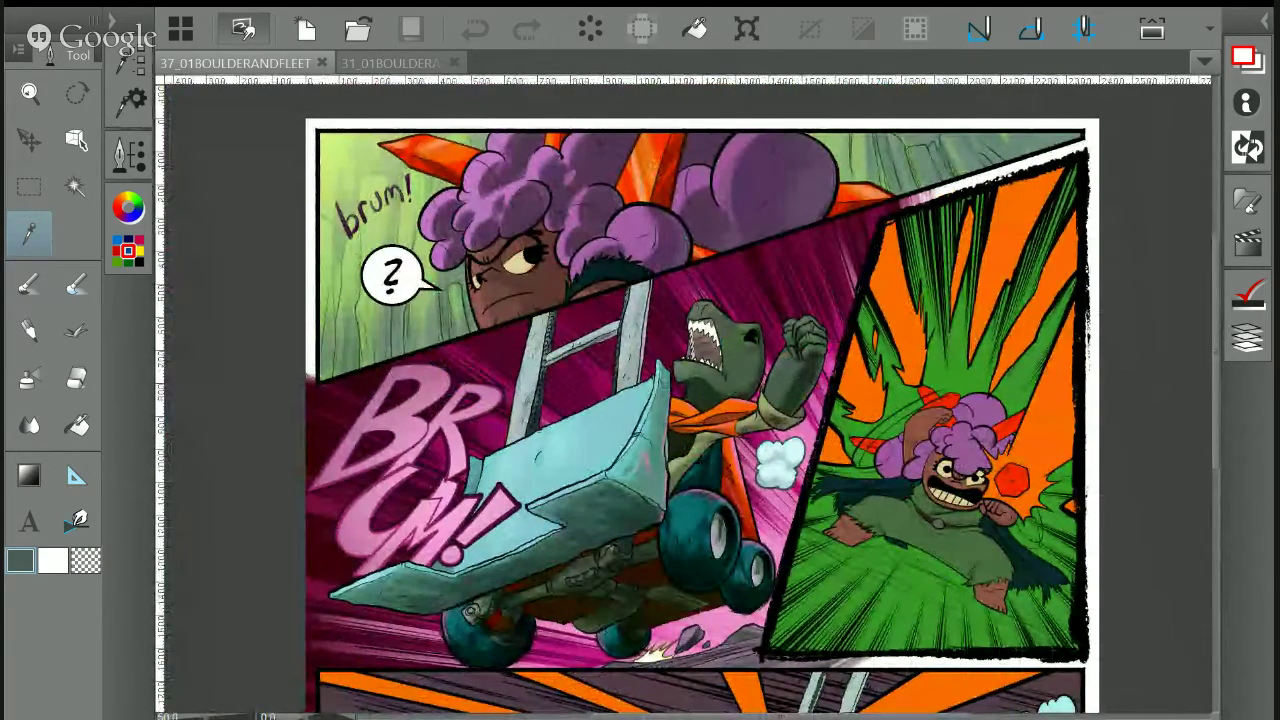
{"action": "left_click_drag", "start_coordinate": [814, 615], "coordinate": [703, 520]}
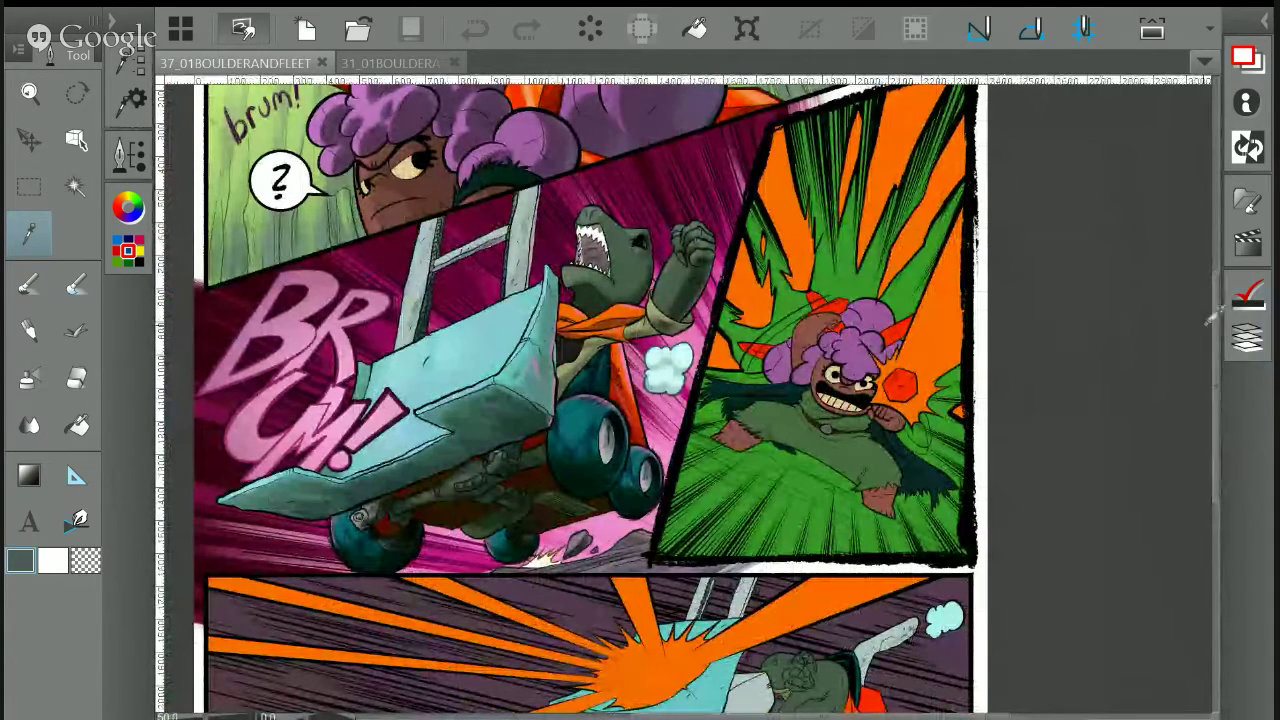
Make the Colors layer active and auto-select the green background areas of the action panel
{"action": "left_click", "coordinate": [1247, 338]}
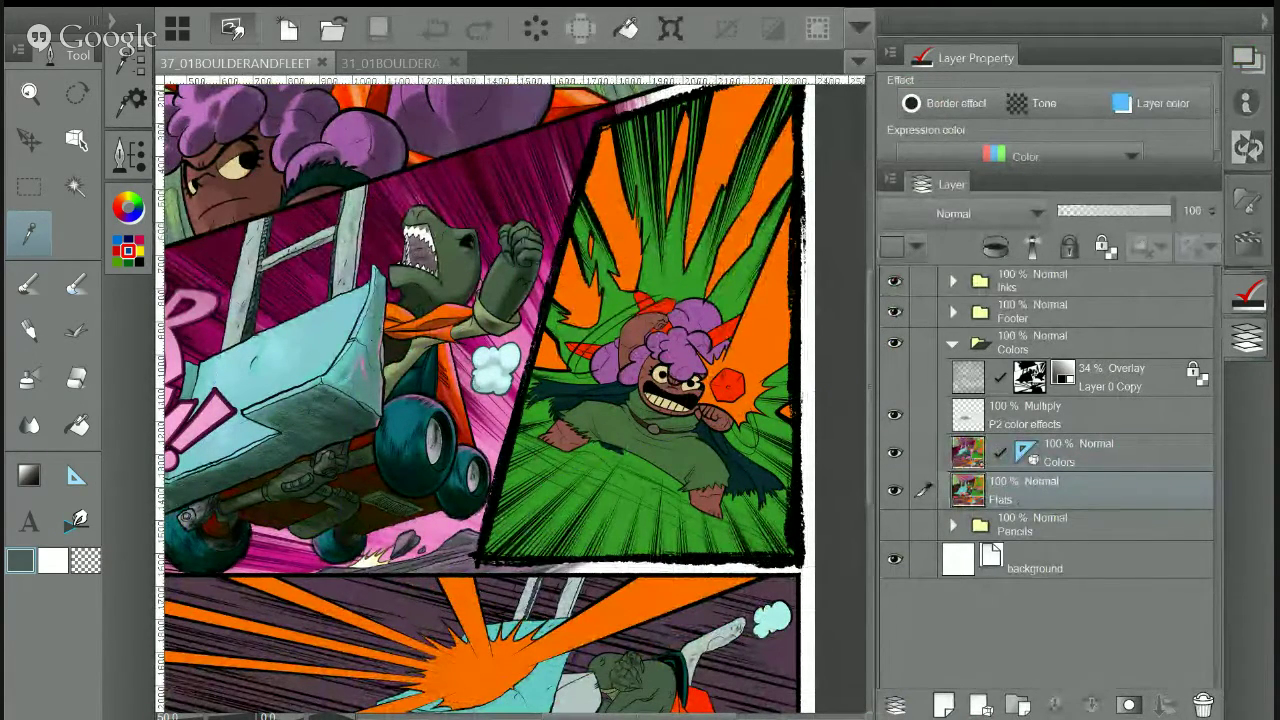
{"action": "left_click", "coordinate": [1105, 455]}
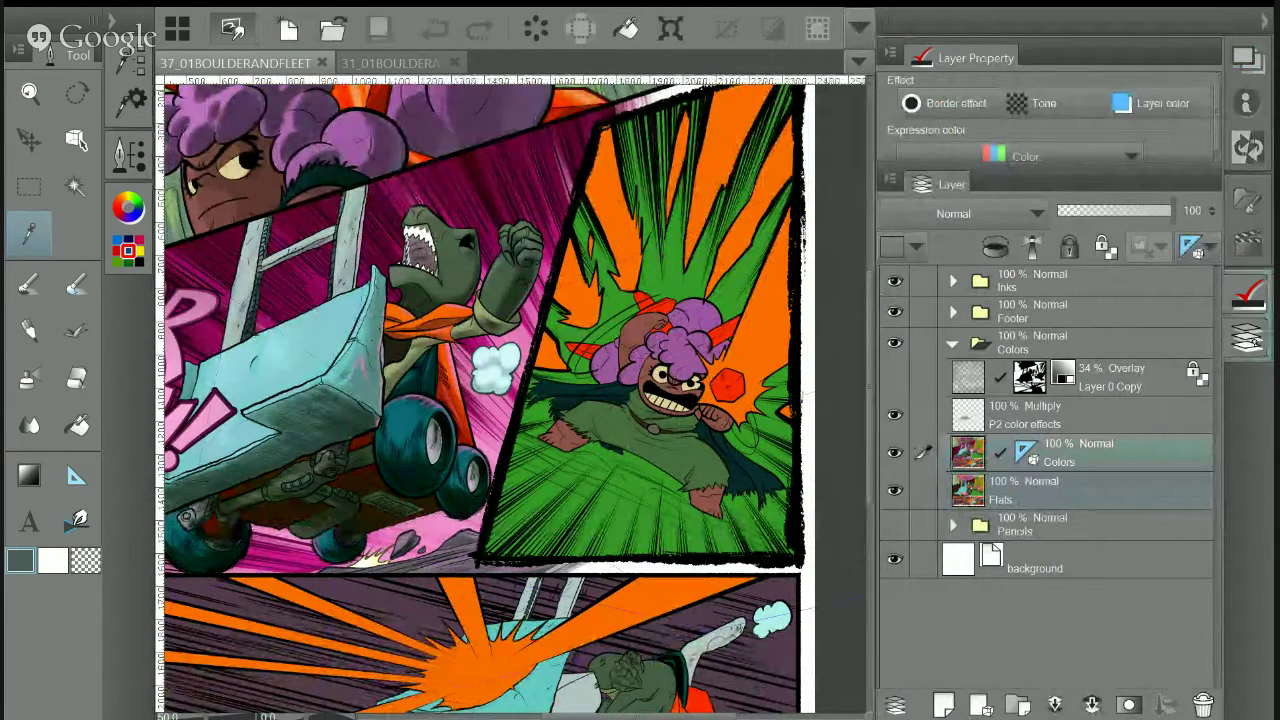
{"action": "left_click", "coordinate": [1247, 340]}
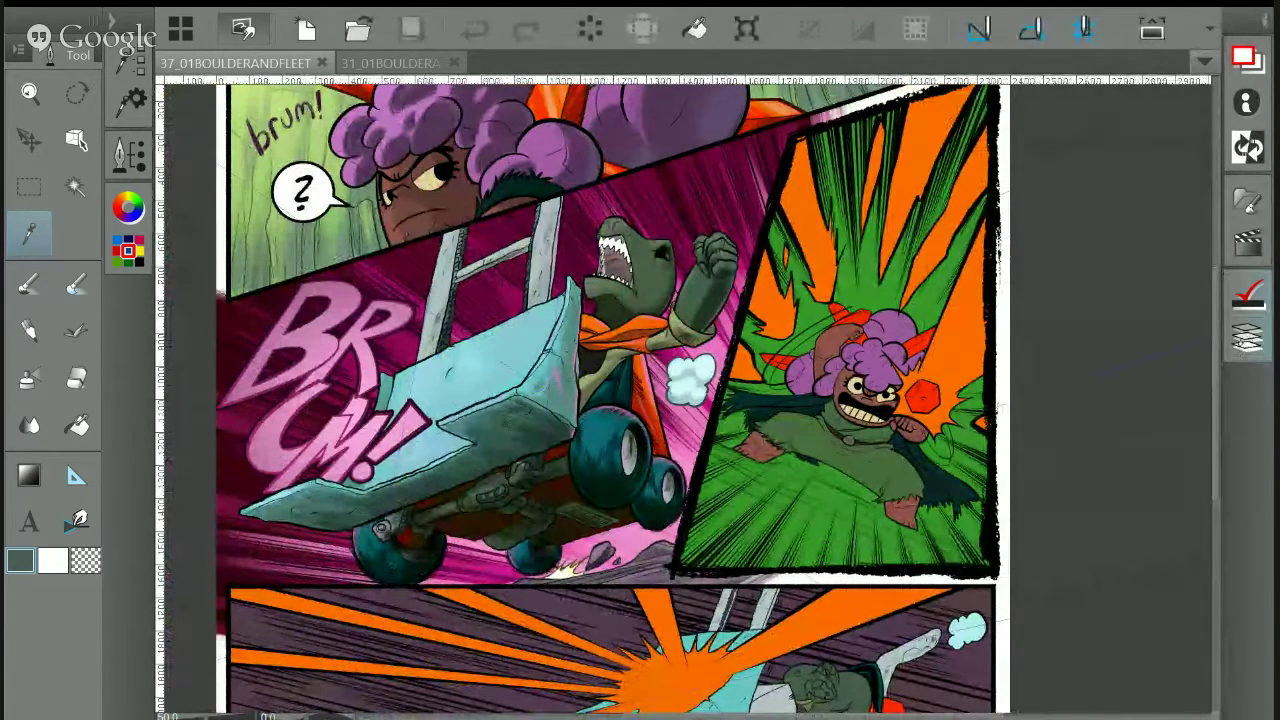
{"action": "left_click", "coordinate": [1242, 345]}
{"action": "left_click", "coordinate": [1245, 342]}
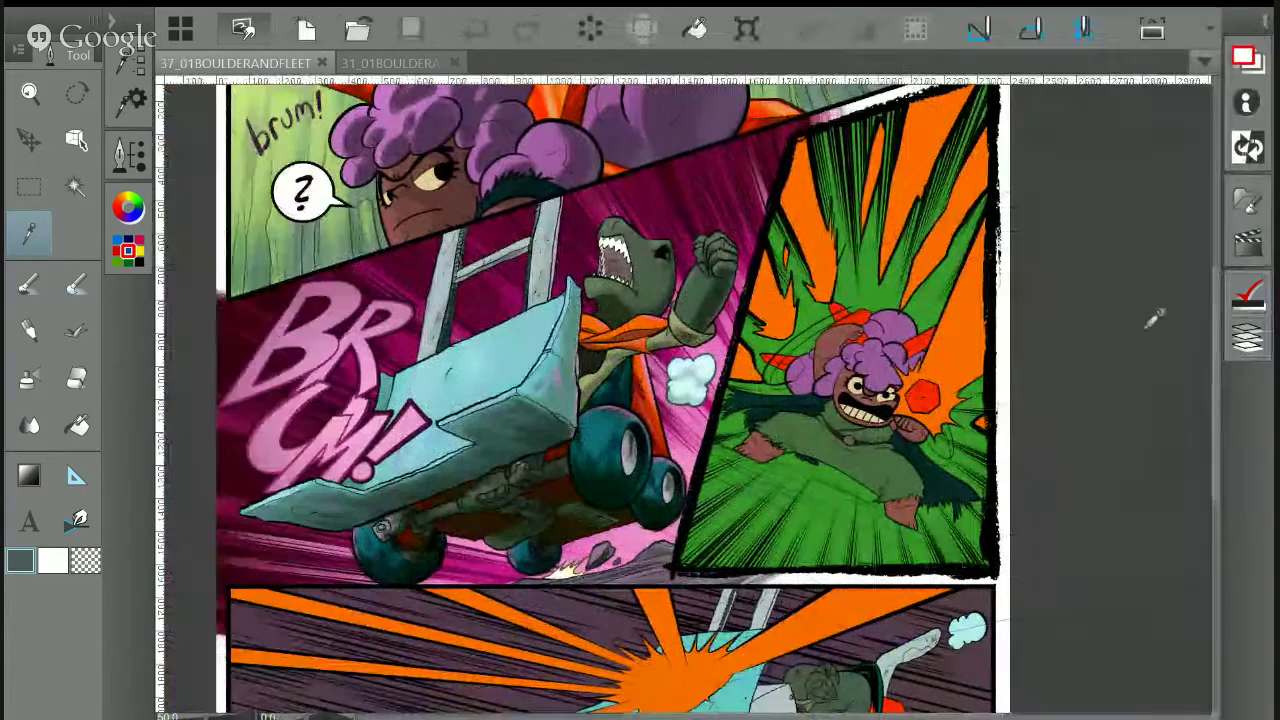
{"action": "key", "text": "w"}
{"action": "left_click", "coordinate": [995, 456]}
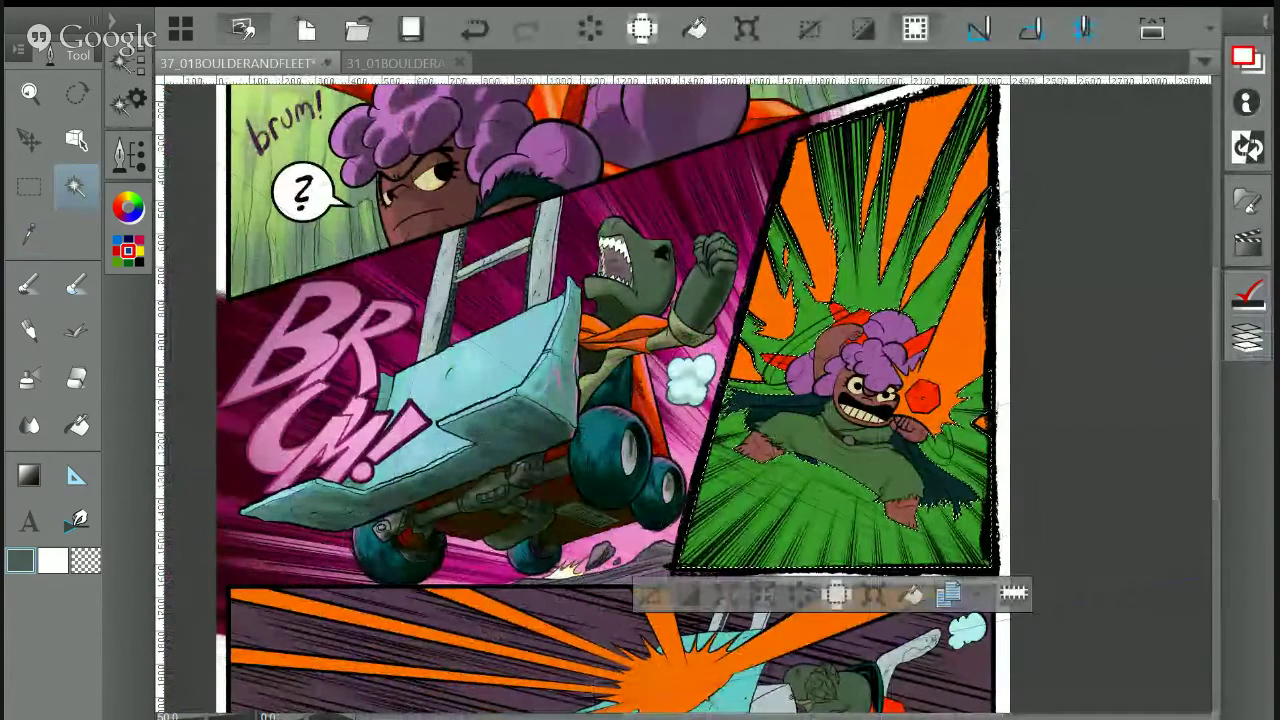
Open the 31_01BOULDERANDFLEET page as colour reference, show its layers and toggle the visibility of the Layer 0 Copy overlay
{"action": "left_click", "coordinate": [413, 64]}
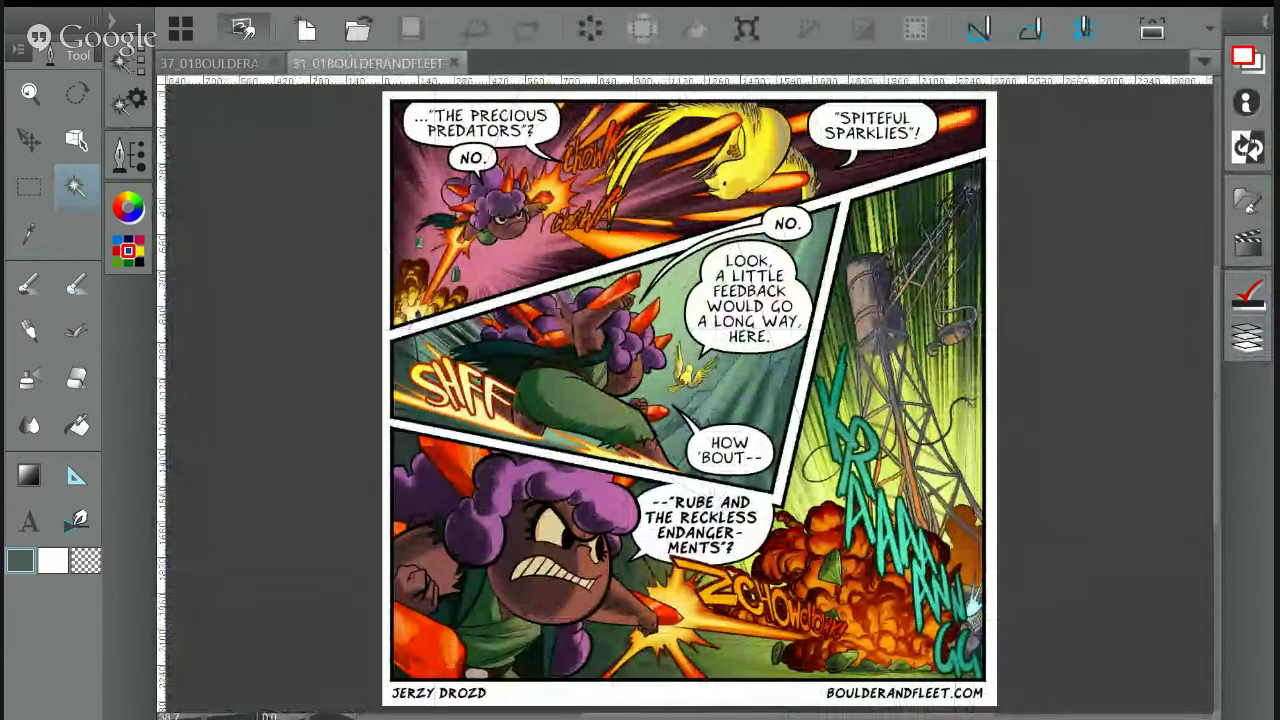
{"action": "key", "text": "i"}
{"action": "left_click", "coordinate": [1247, 339]}
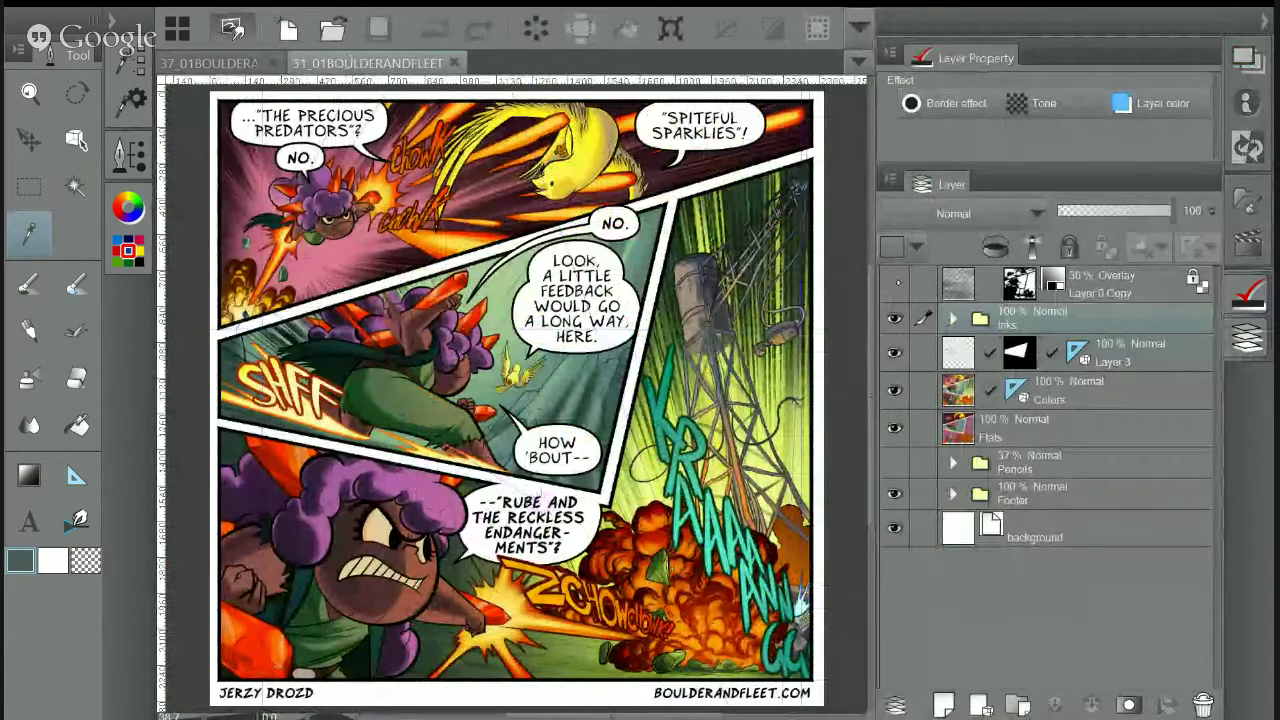
{"action": "left_click", "coordinate": [895, 284]}
{"action": "left_click_drag", "start_coordinate": [507, 400], "coordinate": [567, 320]}
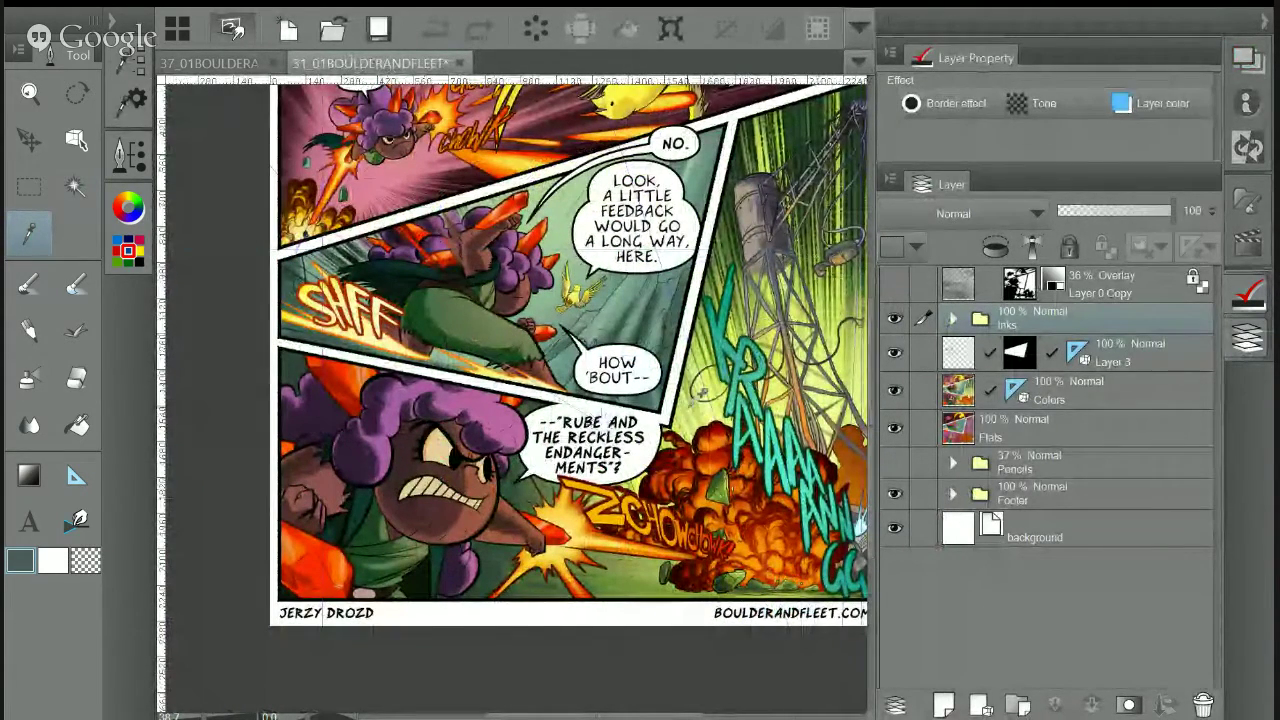
{"action": "left_click_drag", "start_coordinate": [638, 456], "coordinate": [568, 472]}
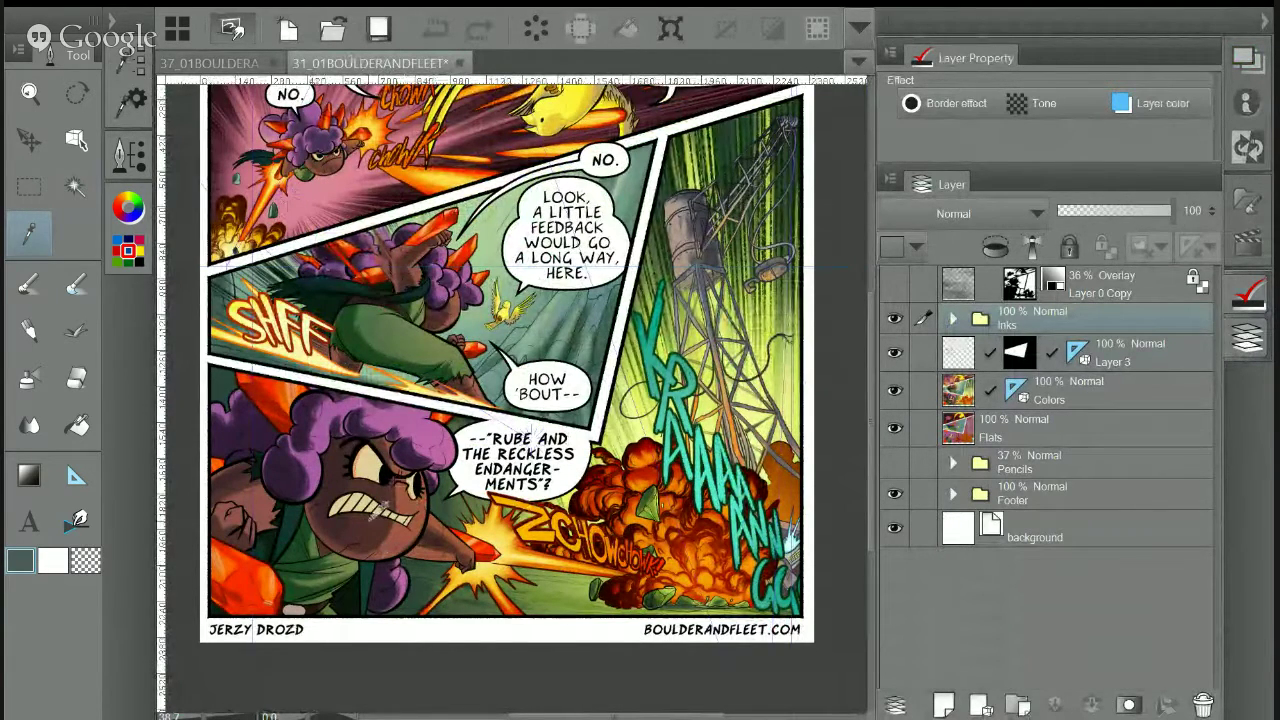
{"action": "left_click_drag", "start_coordinate": [408, 486], "coordinate": [440, 450]}
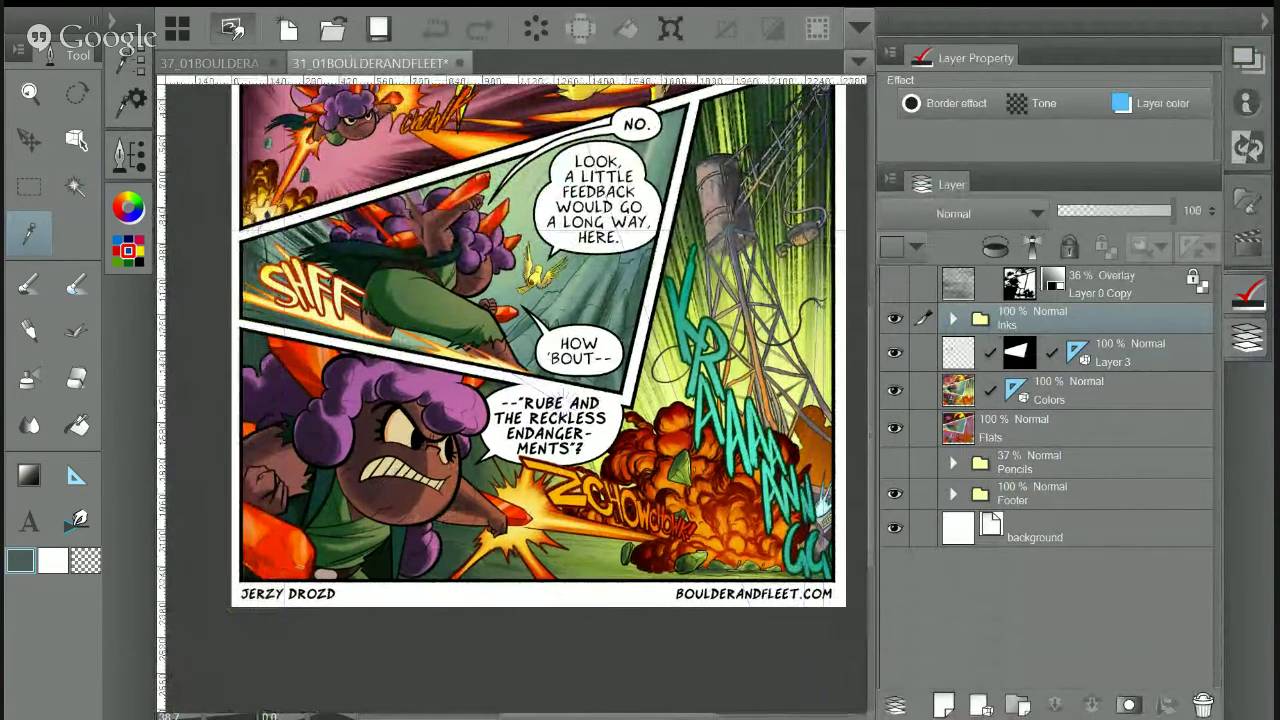
Sample the dark green background beside the character's face on page 31 and fill page 37's selected background with it
{"action": "left_click", "coordinate": [478, 462], "text": "alt"}
{"action": "left_click", "coordinate": [210, 63]}
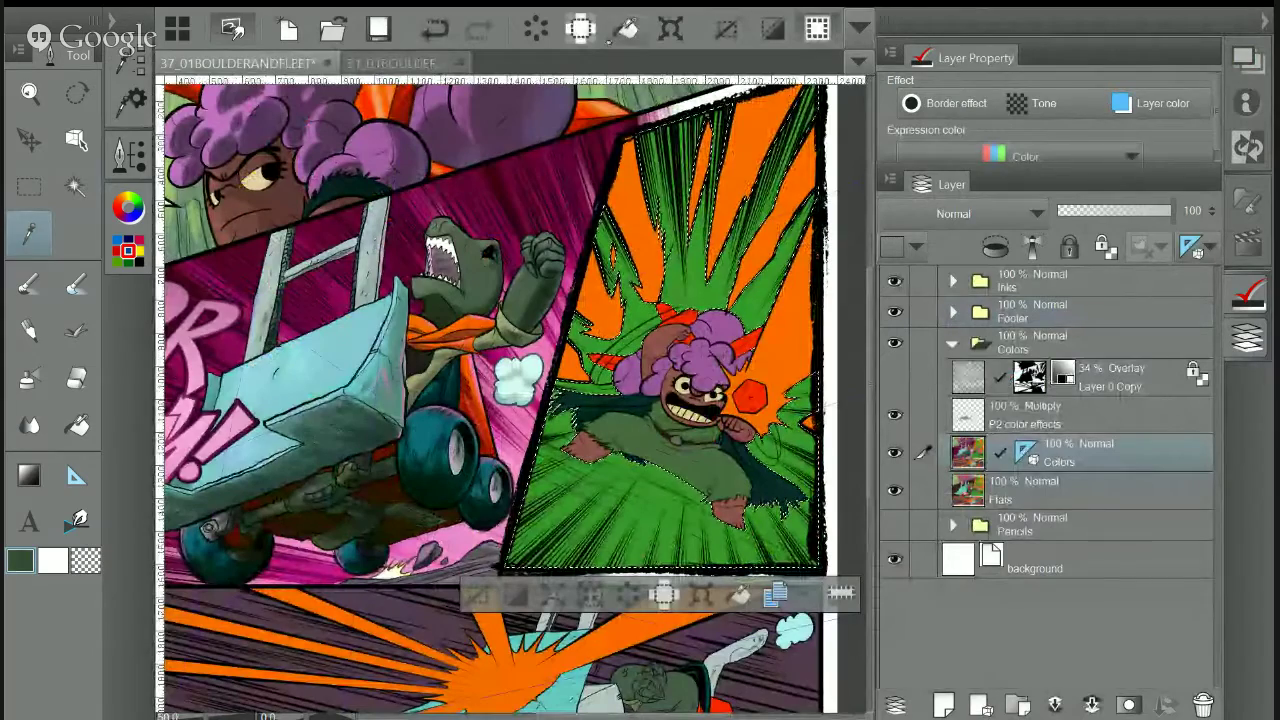
{"action": "left_click", "coordinate": [627, 29]}
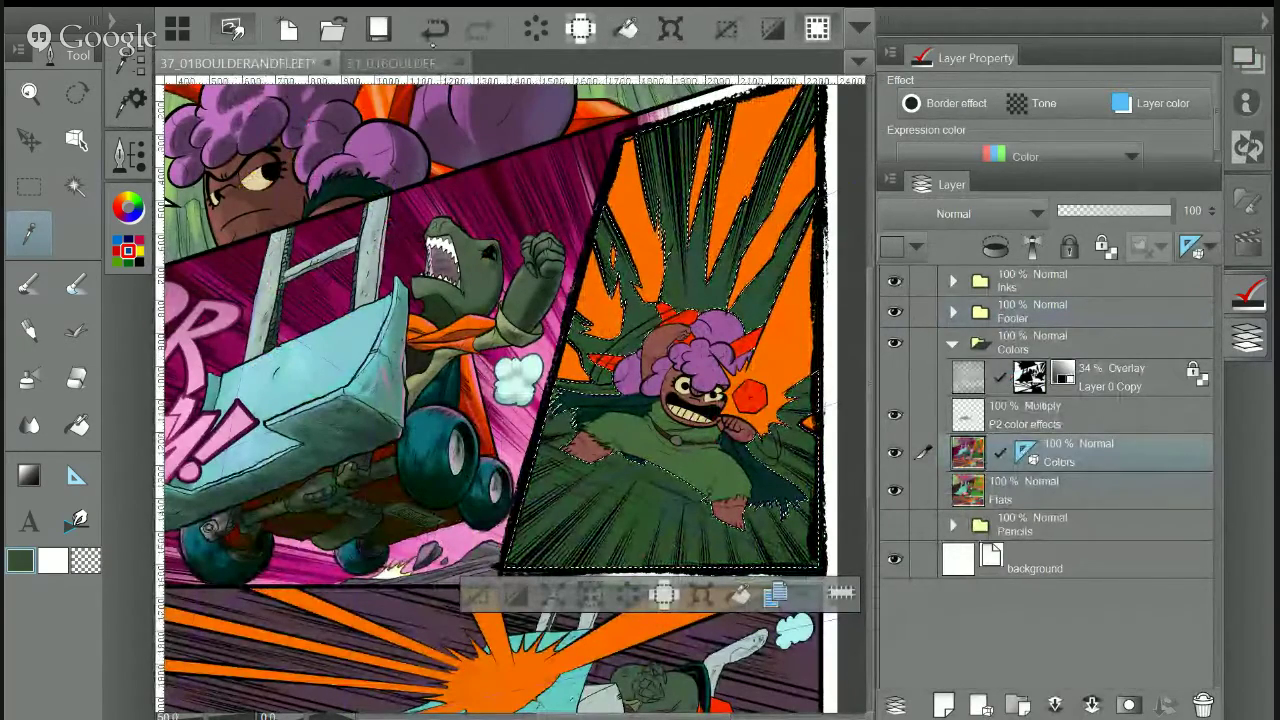
Sample the pale yellow-green from page 31's tower panel and apply it as a gradient glow over page 37's selected background
{"action": "left_click", "coordinate": [392, 63]}
{"action": "left_click", "coordinate": [819, 340]}
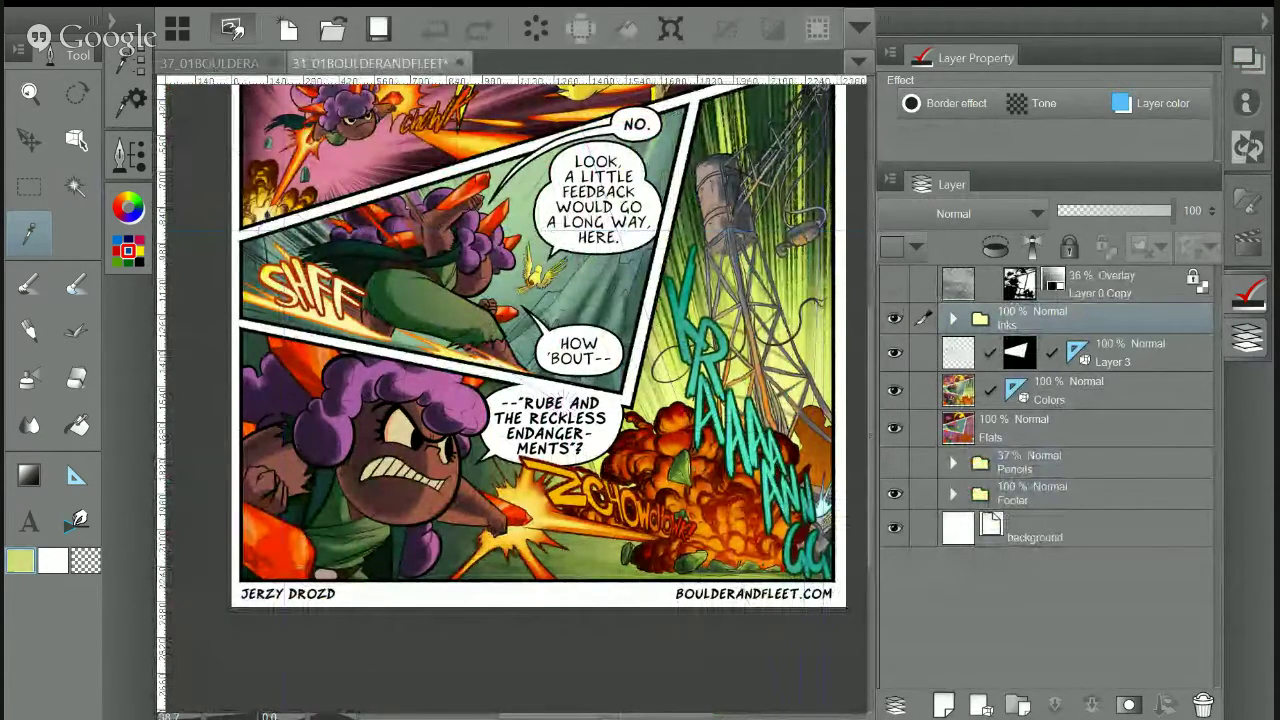
{"action": "left_click", "coordinate": [210, 63]}
{"action": "key", "text": "g"}
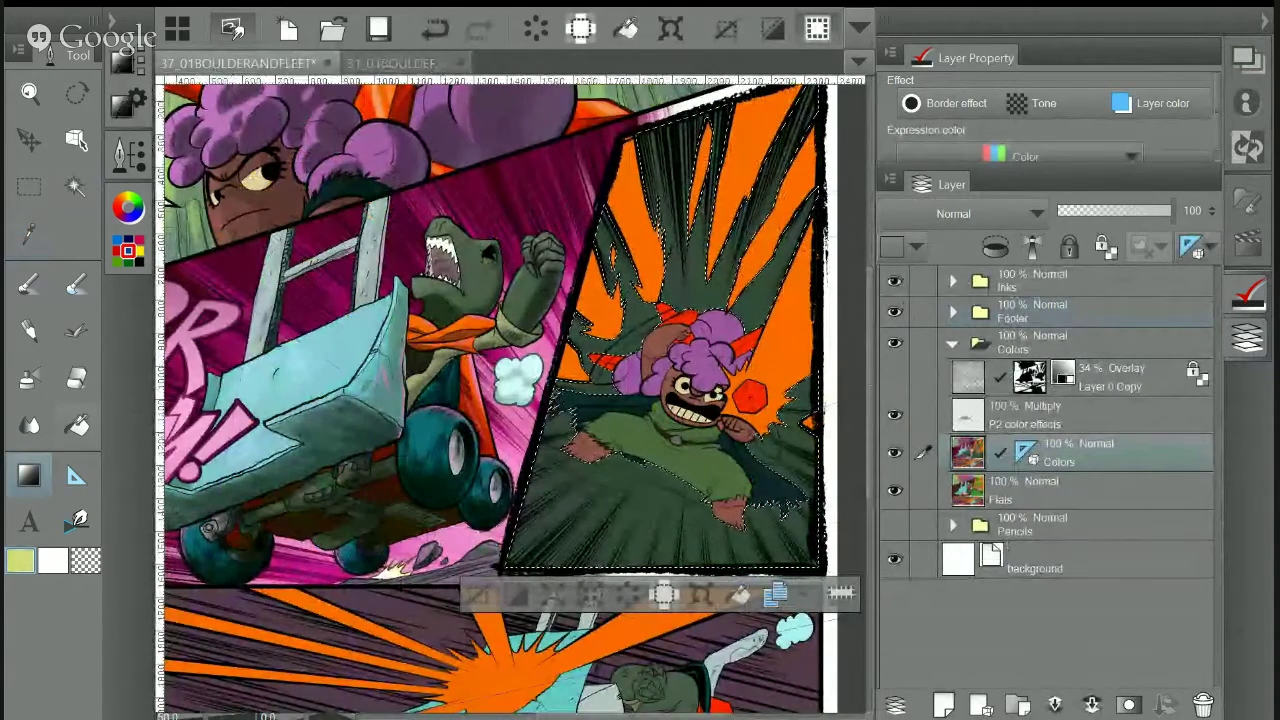
{"action": "left_click_drag", "start_coordinate": [772, 446], "coordinate": [877, 548]}
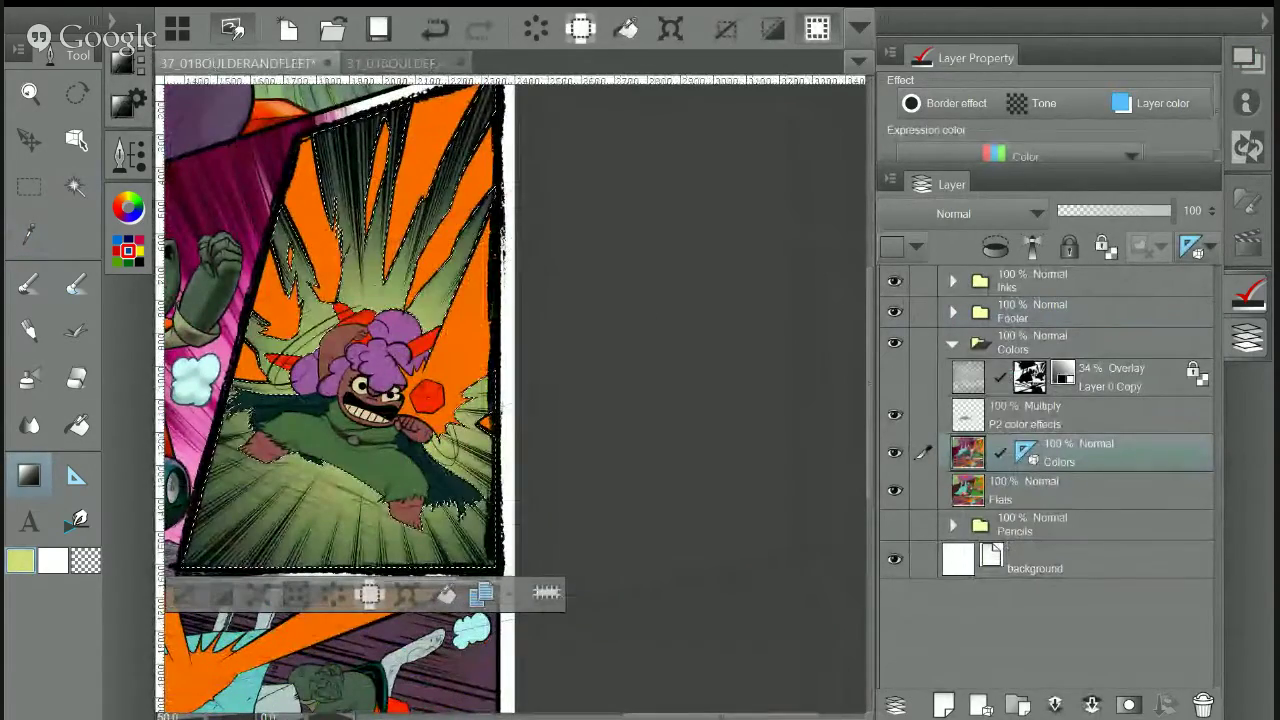
{"action": "left_click_drag", "start_coordinate": [700, 480], "coordinate": [790, 460]}
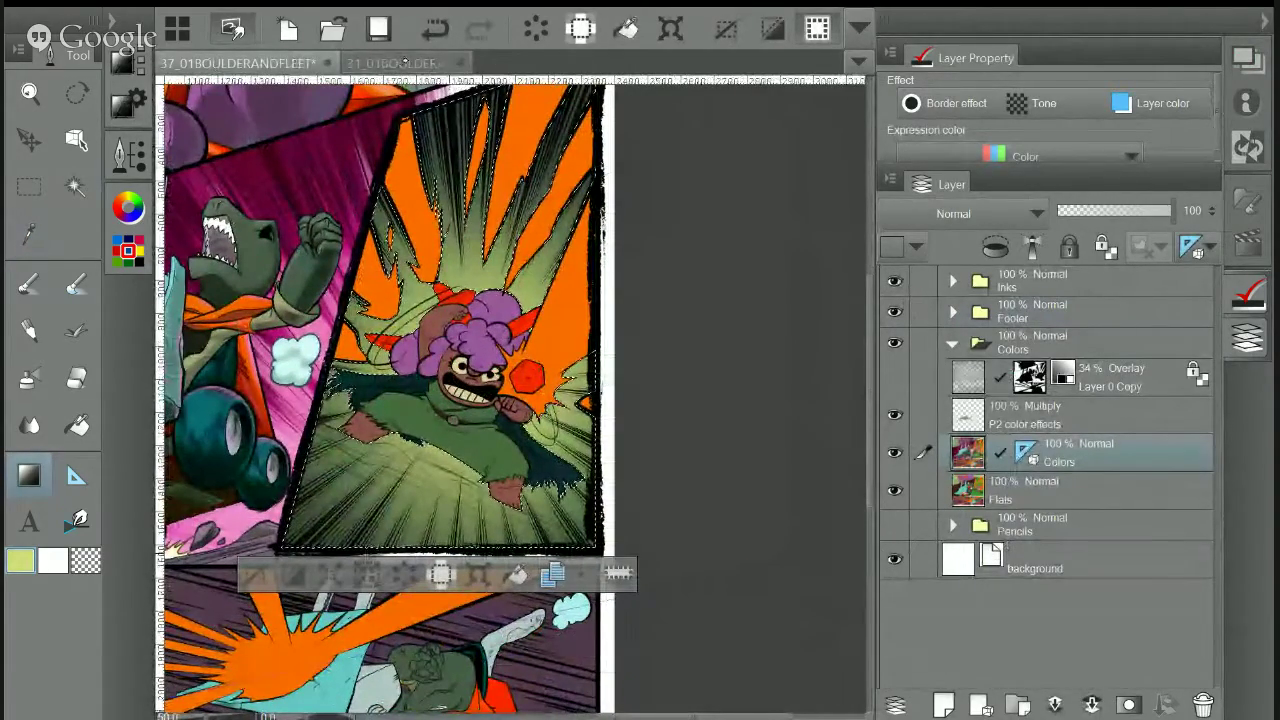
Sample a mid green from page 31, return to page 37 and adjust the colour to a bright yellow-green, H 77, S 65, V 89
{"action": "left_click", "coordinate": [405, 63]}
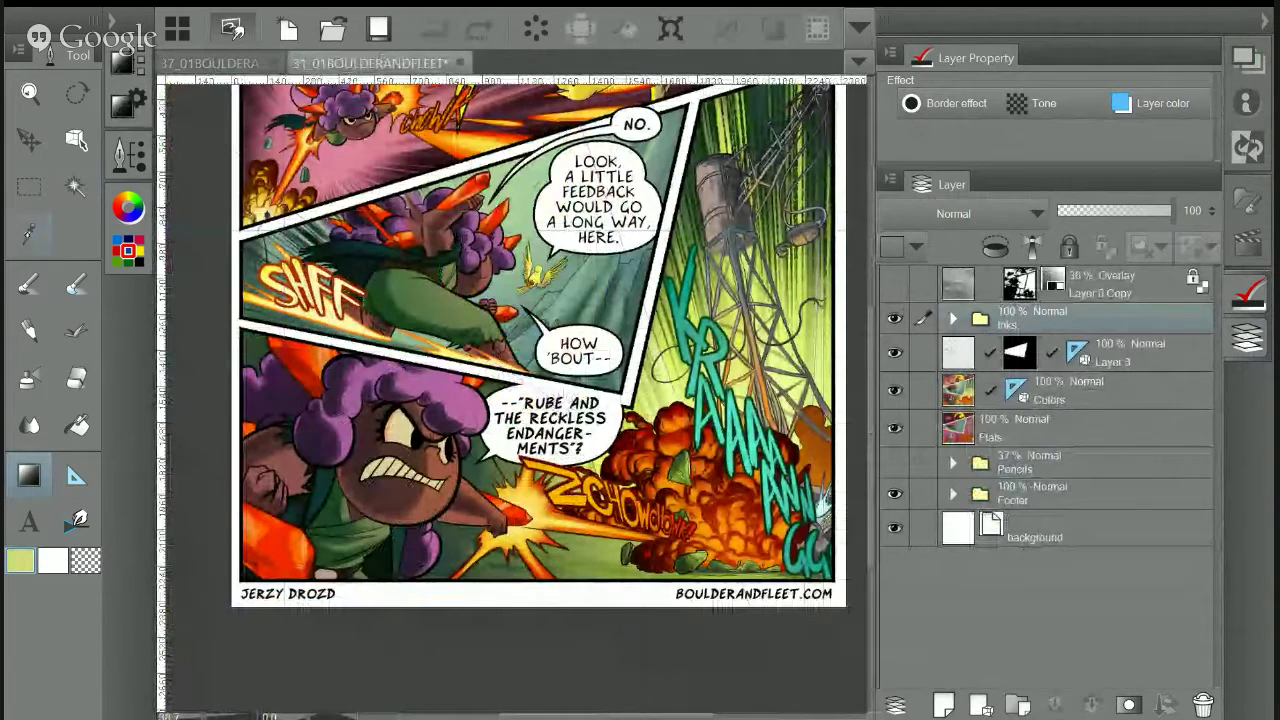
{"action": "key", "text": "i"}
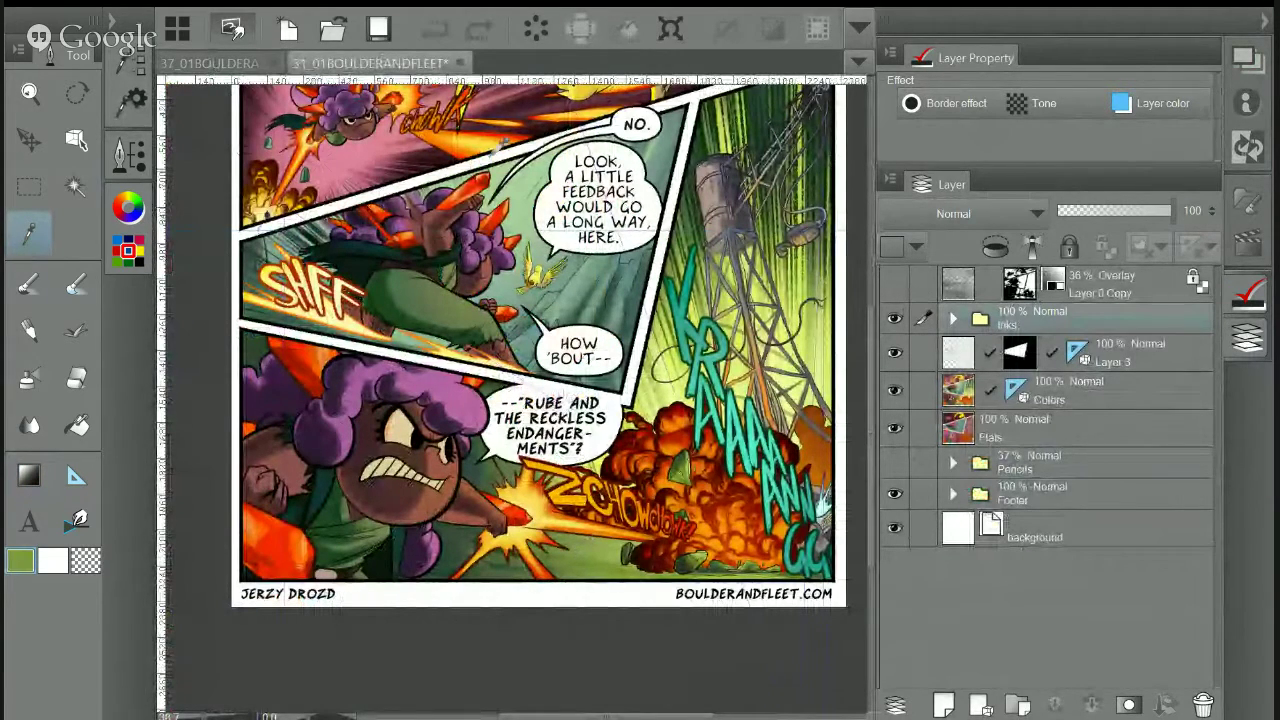
{"action": "left_click", "coordinate": [210, 63]}
{"action": "key", "text": "g"}
{"action": "key", "text": "e"}
{"action": "key", "text": "g"}
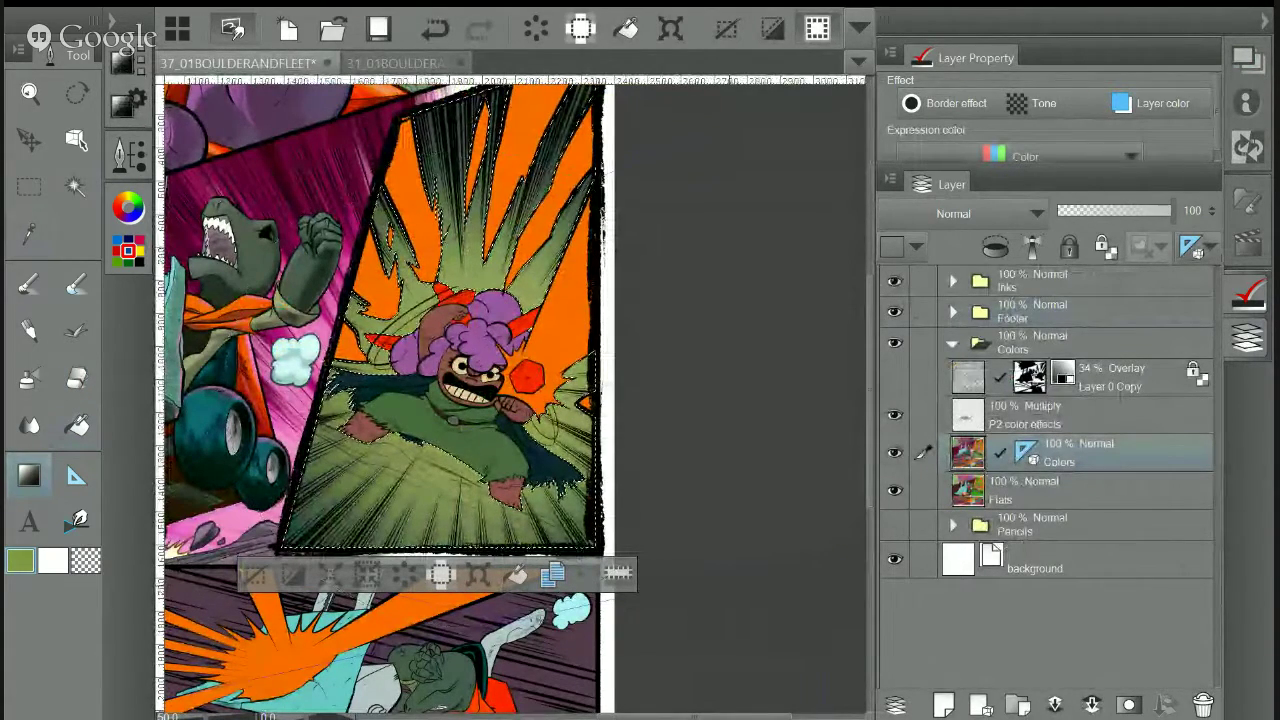
{"action": "left_click", "coordinate": [128, 248]}
{"action": "left_click_drag", "start_coordinate": [299, 146], "coordinate": [285, 133]}
{"action": "key", "text": "b"}
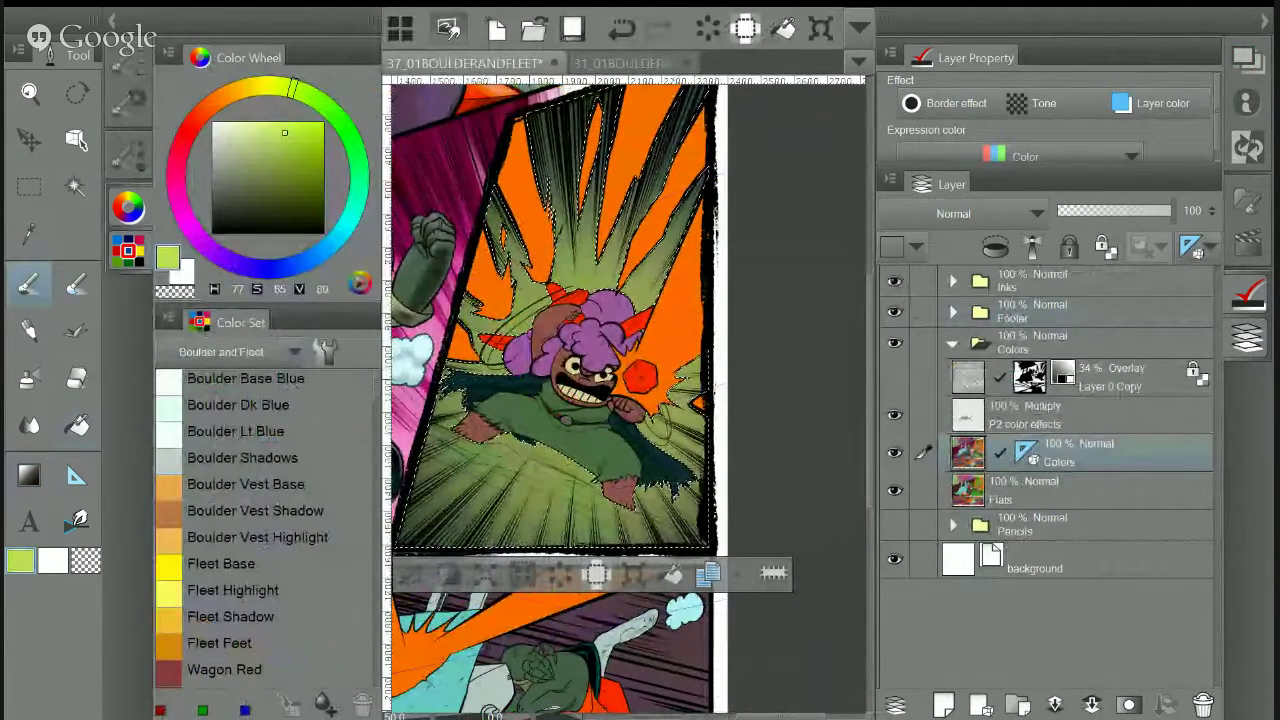
Set the Special ruler's type to Focus line and switch to the Wet Brush Inker Alt brush
{"action": "key", "text": "u"}
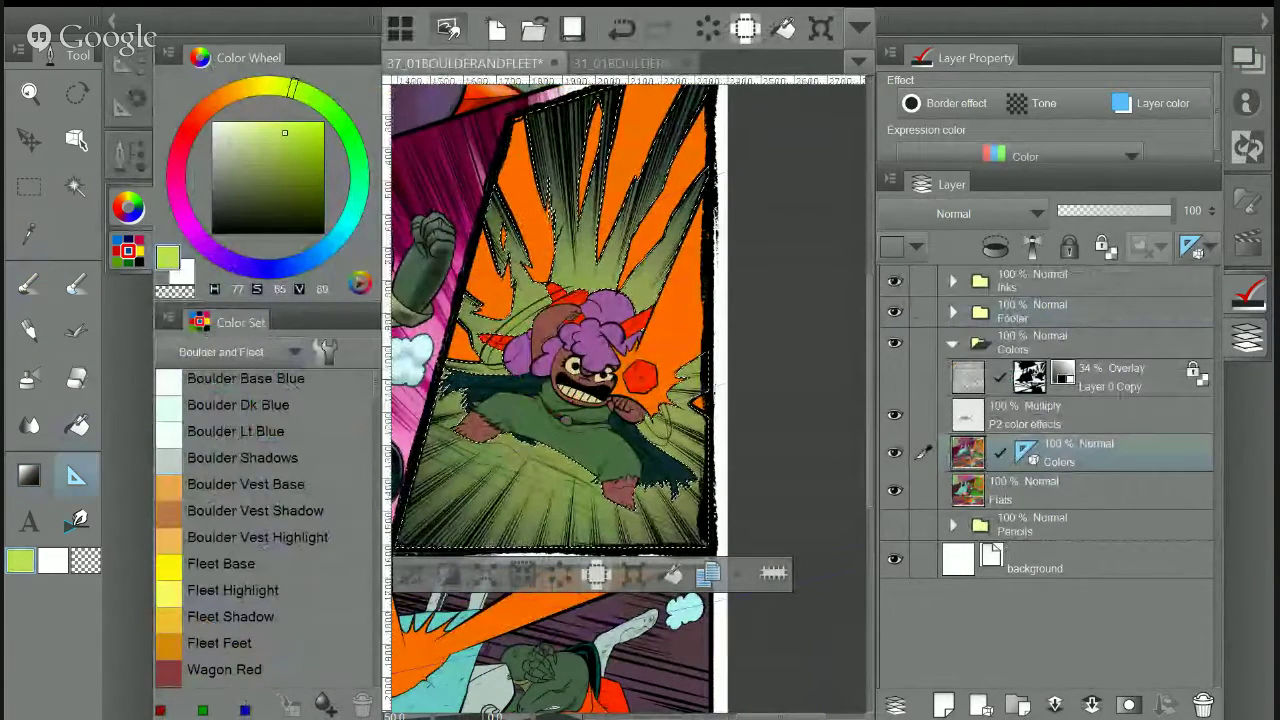
{"action": "left_click", "coordinate": [124, 68]}
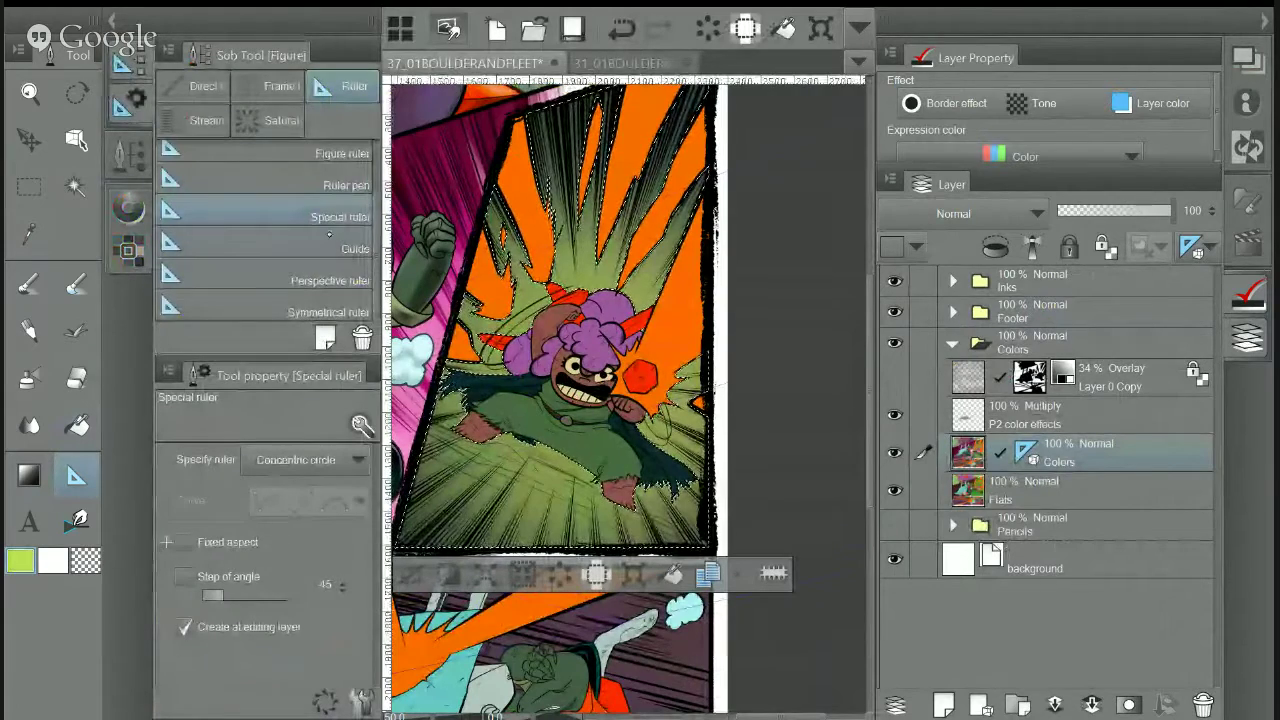
{"action": "left_click", "coordinate": [330, 306]}
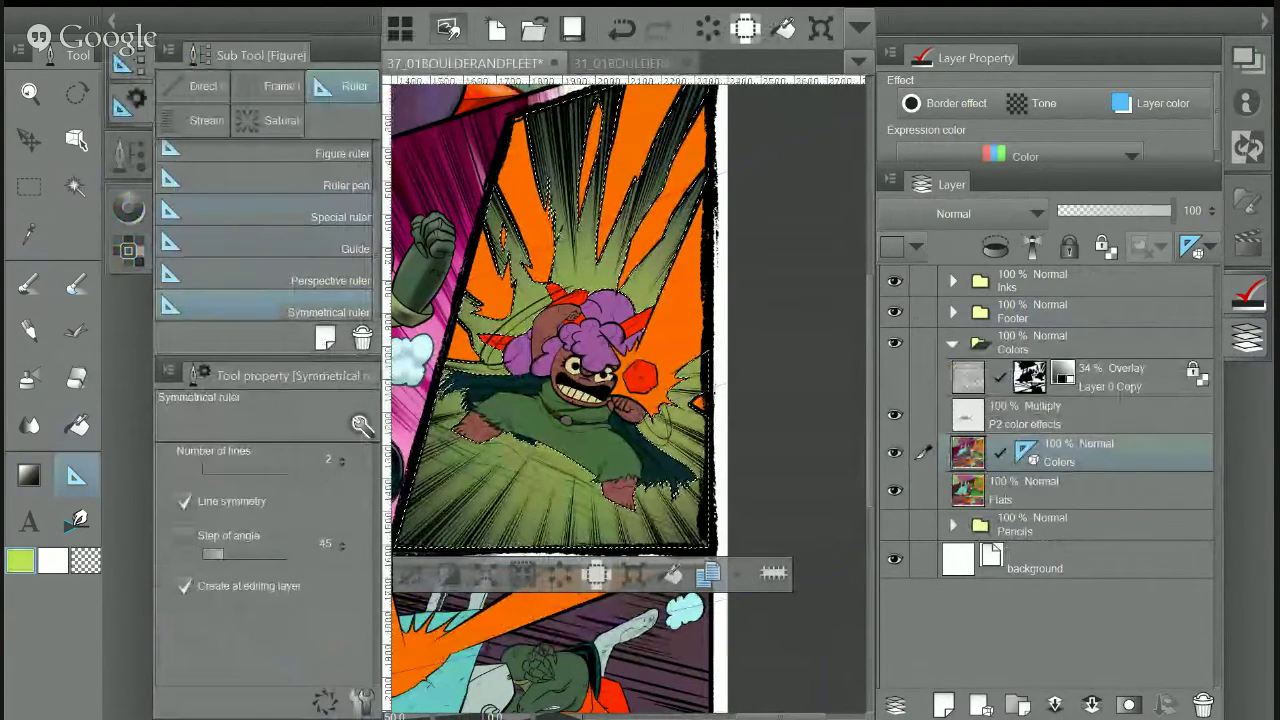
{"action": "left_click", "coordinate": [341, 214]}
{"action": "left_click", "coordinate": [328, 467]}
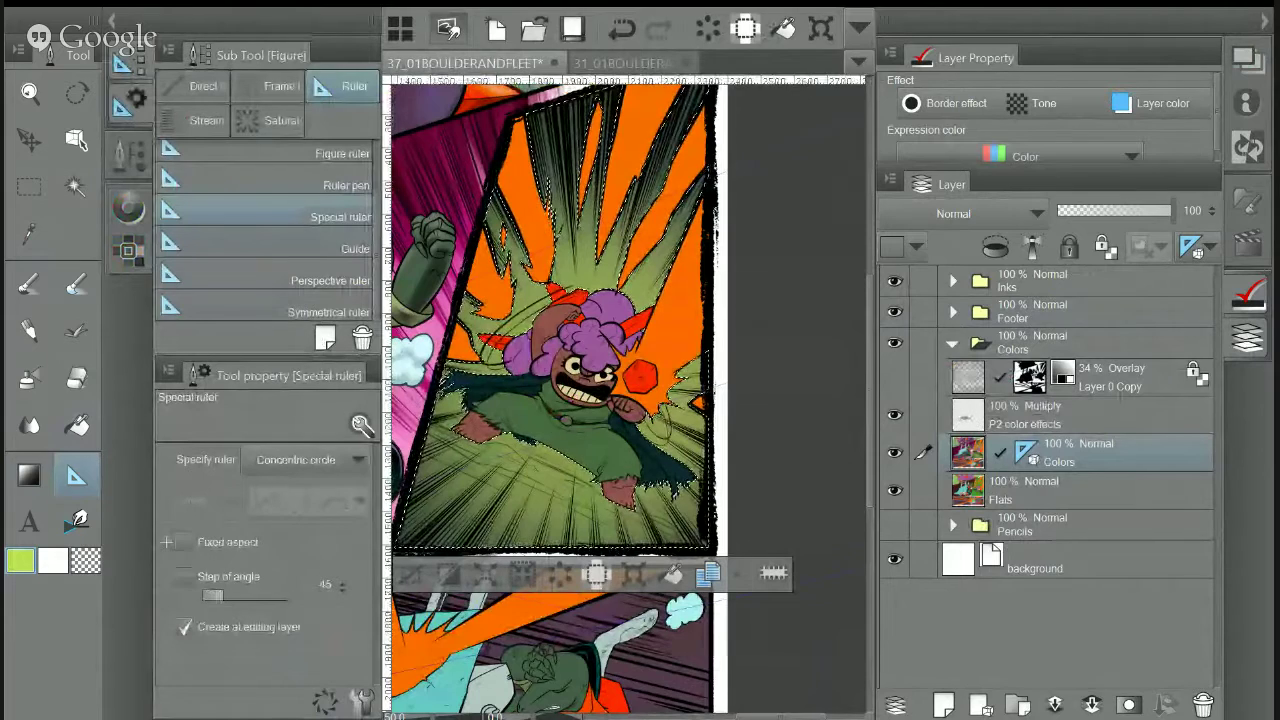
{"action": "left_click", "coordinate": [323, 594]}
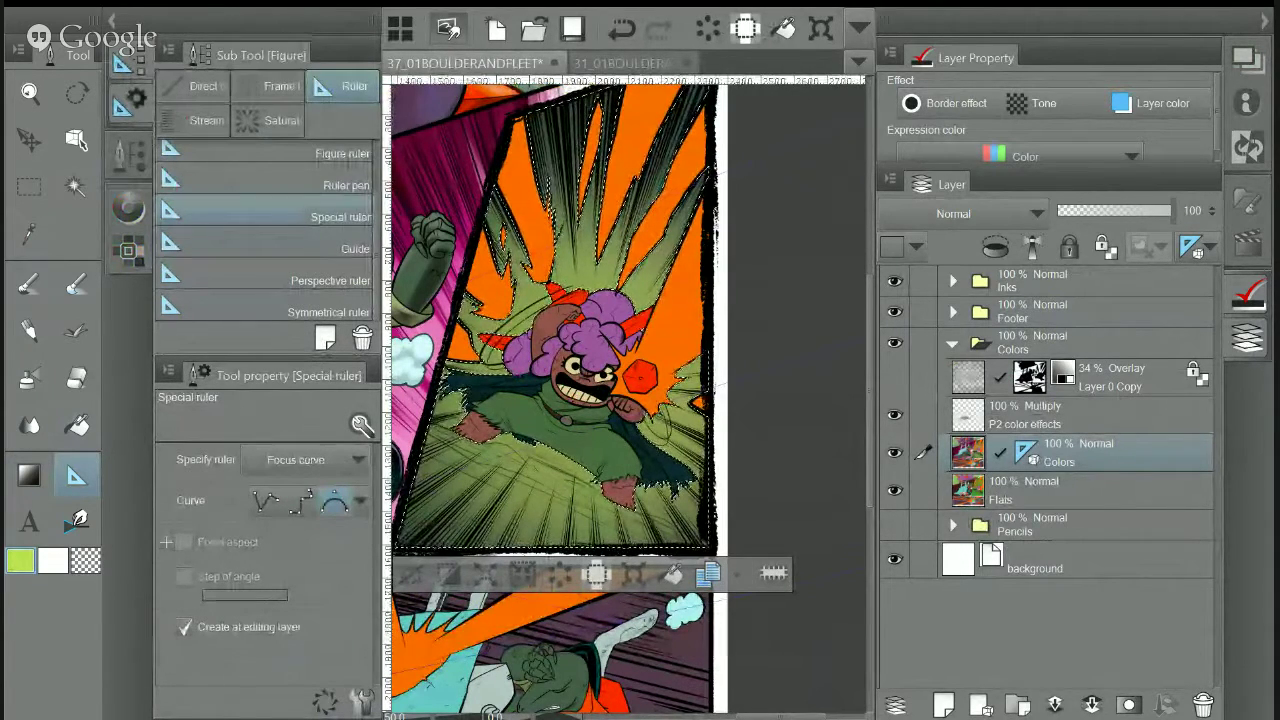
{"action": "scroll", "coordinate": [328, 468], "scroll_direction": "up", "scroll_amount": 1}
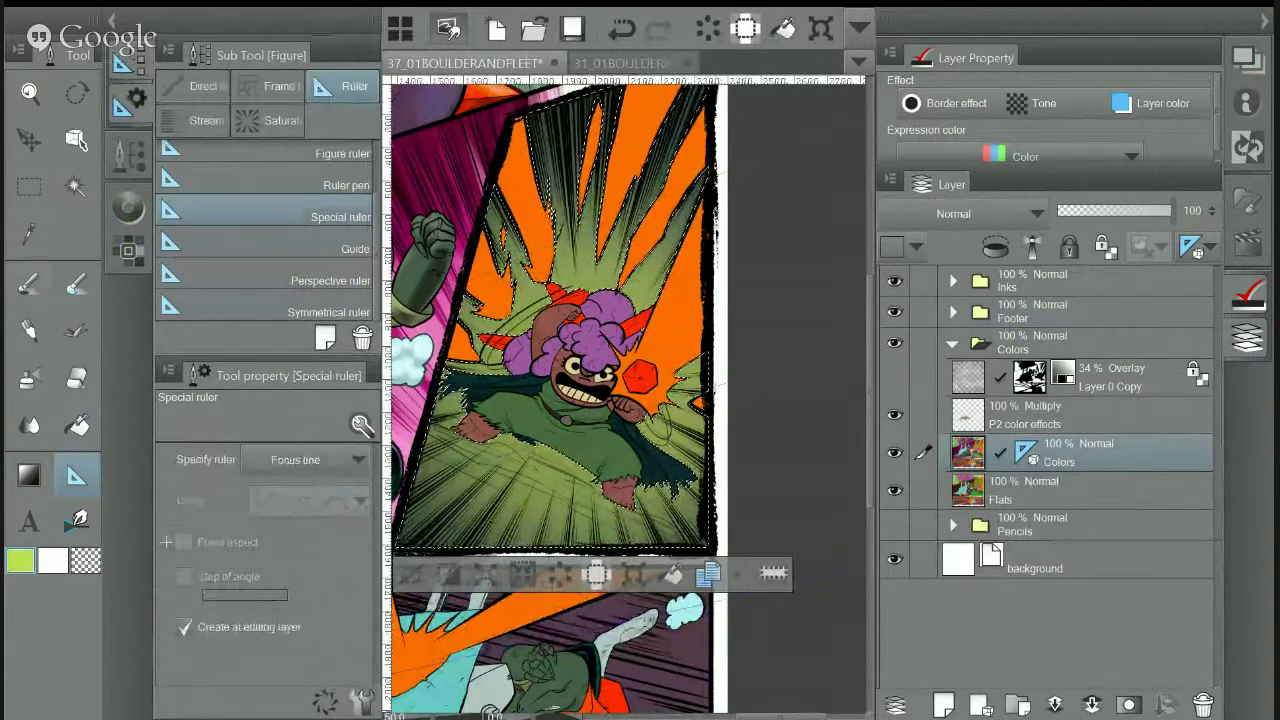
{"action": "key", "text": "p"}
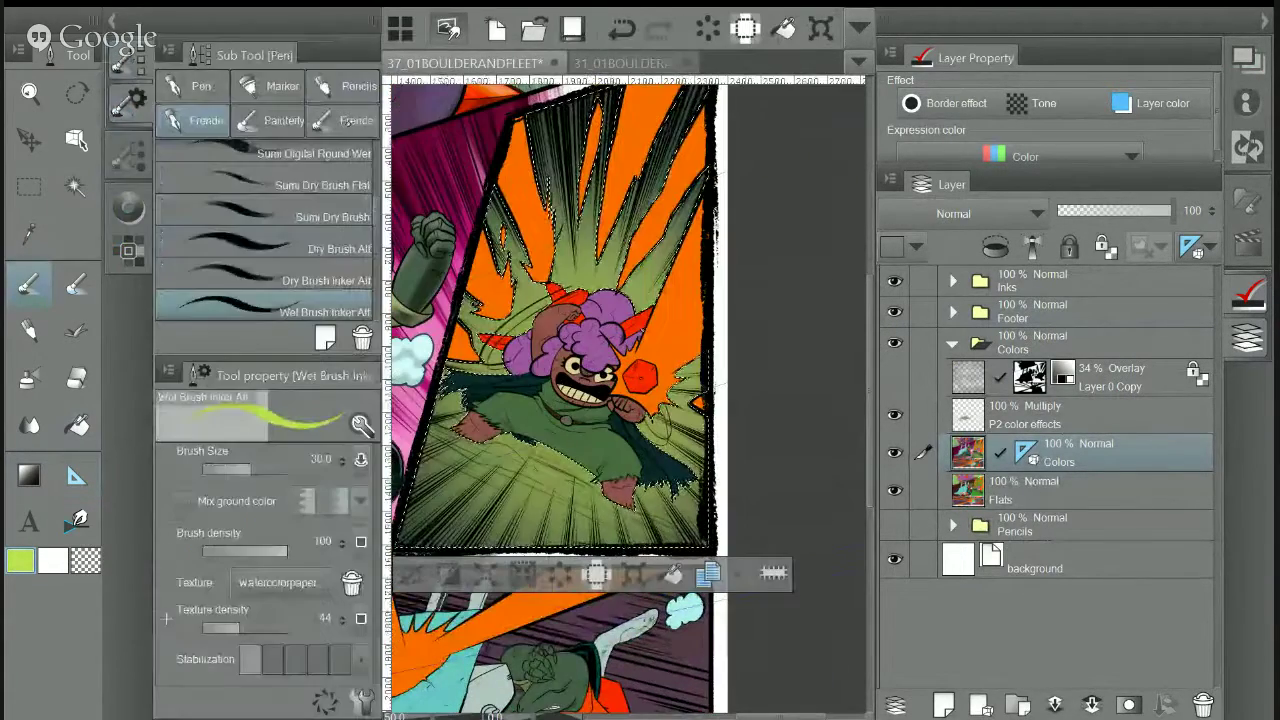
Switch to the Painterly group's Concept 1 brush and set its size to 58.5
{"action": "left_click", "coordinate": [272, 121]}
{"action": "left_click", "coordinate": [128, 102]}
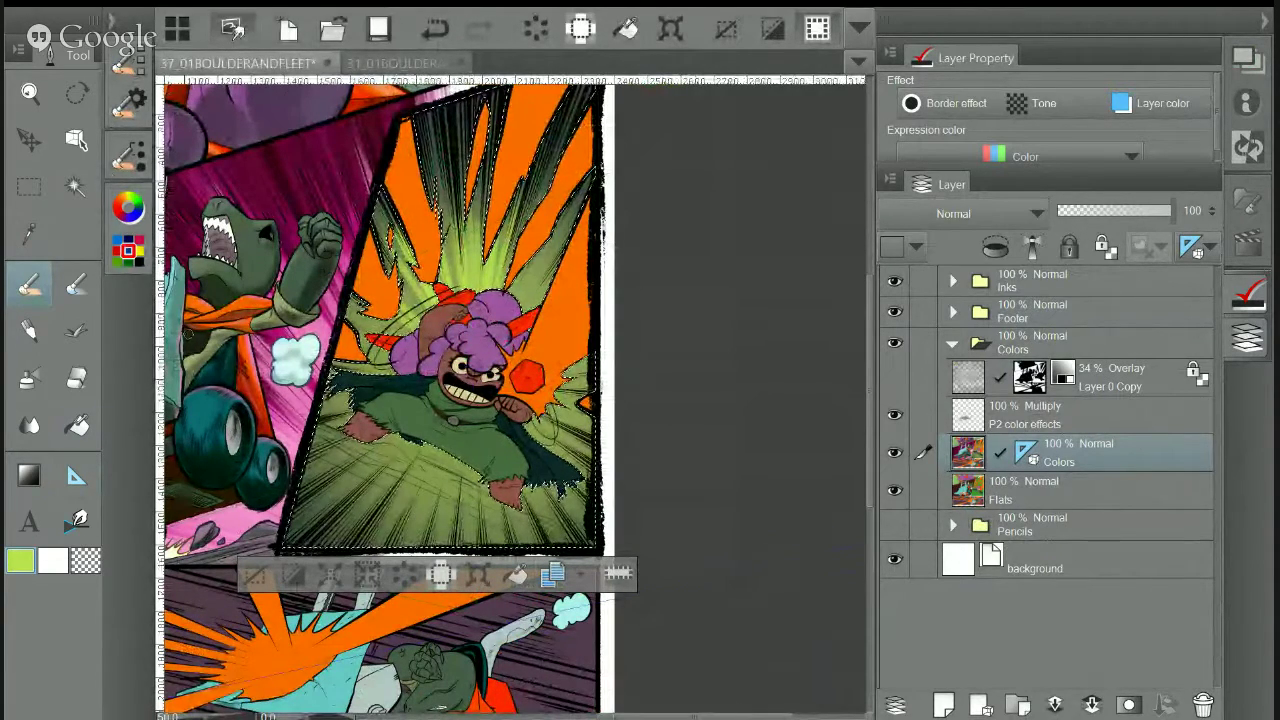
{"action": "left_click", "coordinate": [128, 102]}
{"action": "left_click", "coordinate": [259, 466]}
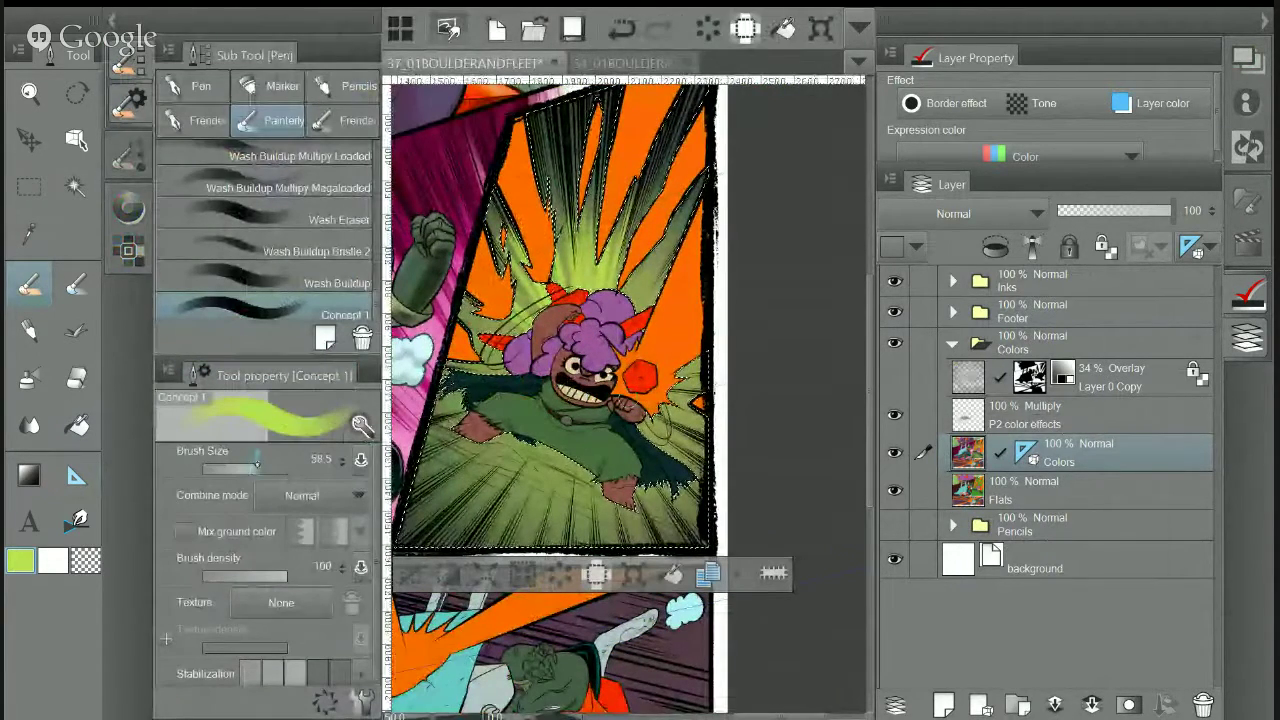
{"action": "left_click", "coordinate": [128, 98]}
Paint bright yellow-green strokes radiating outward around the character in the burst background
{"action": "mouse_move", "coordinate": [406, 308]}
{"action": "left_mouse_down"}
{"action": "mouse_move", "coordinate": [378, 326]}
{"action": "mouse_move", "coordinate": [352, 374]}
{"action": "left_mouse_up"}
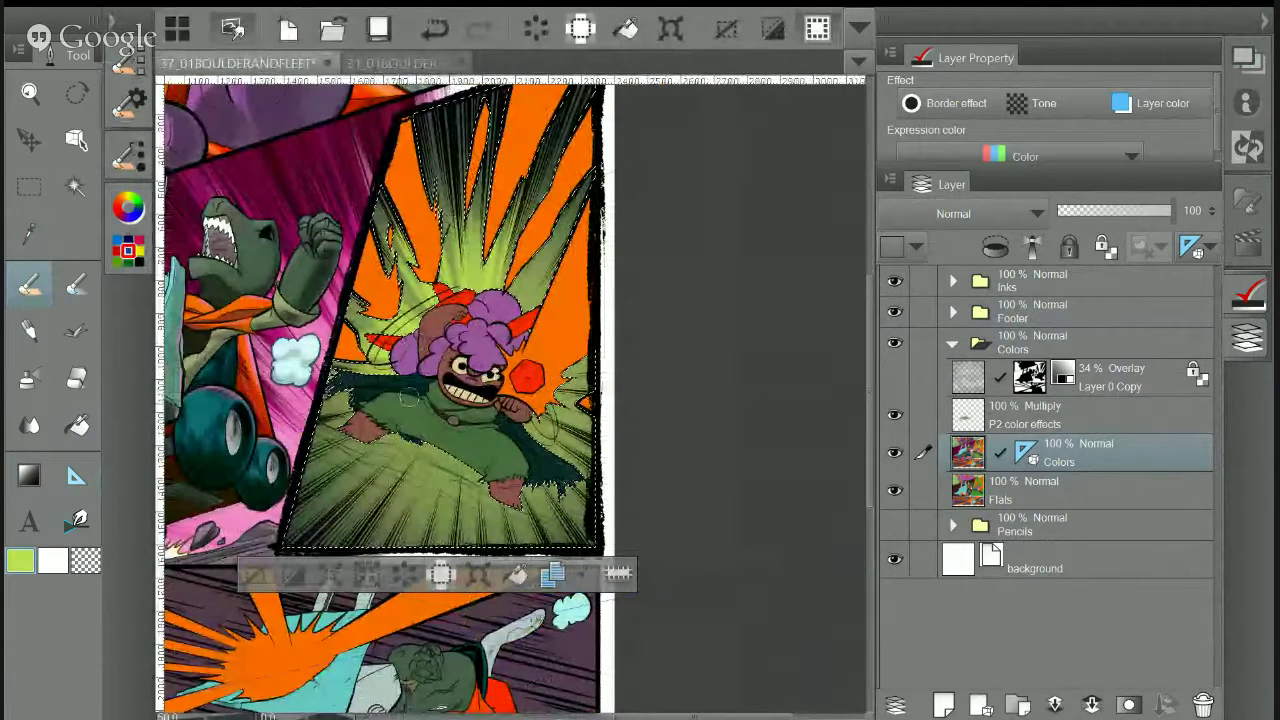
{"action": "mouse_move", "coordinate": [420, 405]}
{"action": "left_mouse_down"}
{"action": "mouse_move", "coordinate": [380, 455]}
{"action": "mouse_move", "coordinate": [420, 430]}
{"action": "mouse_move", "coordinate": [412, 478]}
{"action": "mouse_move", "coordinate": [430, 462]}
{"action": "mouse_move", "coordinate": [468, 510]}
{"action": "mouse_move", "coordinate": [532, 516]}
{"action": "mouse_move", "coordinate": [545, 487]}
{"action": "left_mouse_up"}
{"action": "mouse_move", "coordinate": [527, 440]}
{"action": "left_mouse_down"}
{"action": "mouse_move", "coordinate": [516, 428]}
{"action": "mouse_move", "coordinate": [552, 430]}
{"action": "mouse_move", "coordinate": [532, 414]}
{"action": "left_mouse_up"}
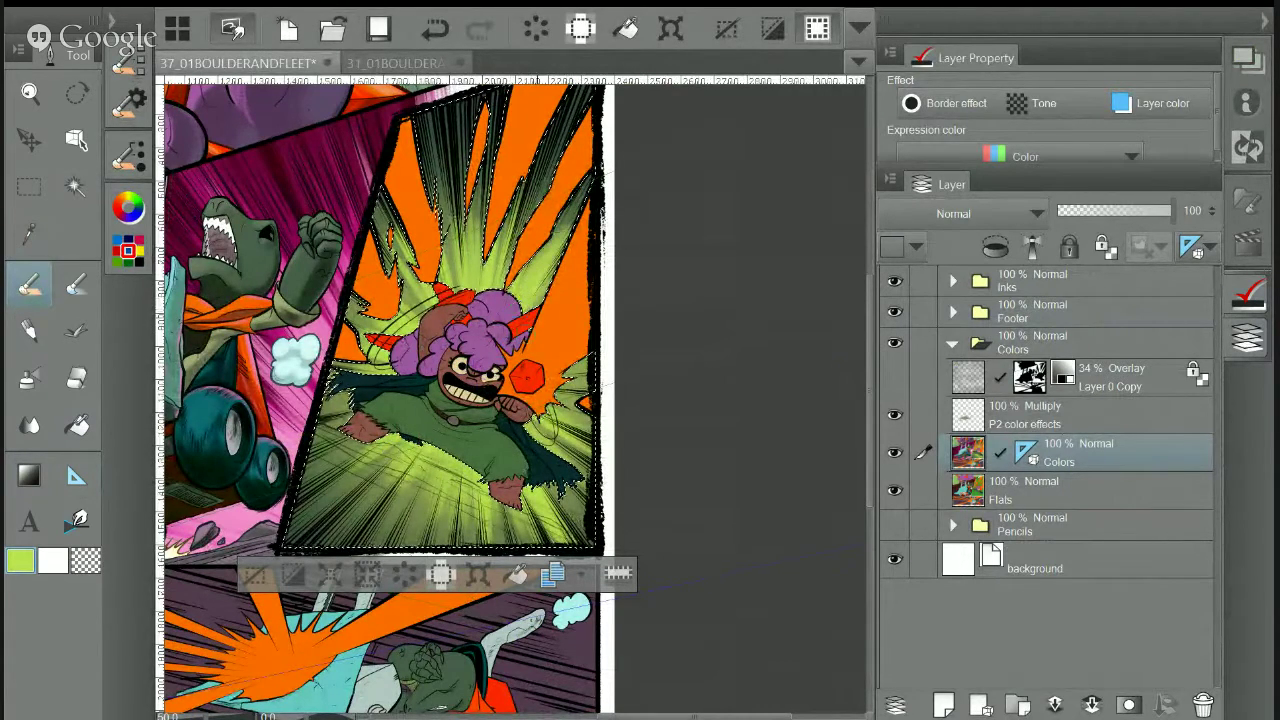
{"action": "left_click_drag", "start_coordinate": [525, 201], "coordinate": [550, 160]}
{"action": "mouse_move", "coordinate": [460, 280]}
{"action": "left_mouse_down"}
{"action": "mouse_move", "coordinate": [452, 165]}
{"action": "mouse_move", "coordinate": [470, 155]}
{"action": "left_mouse_up"}
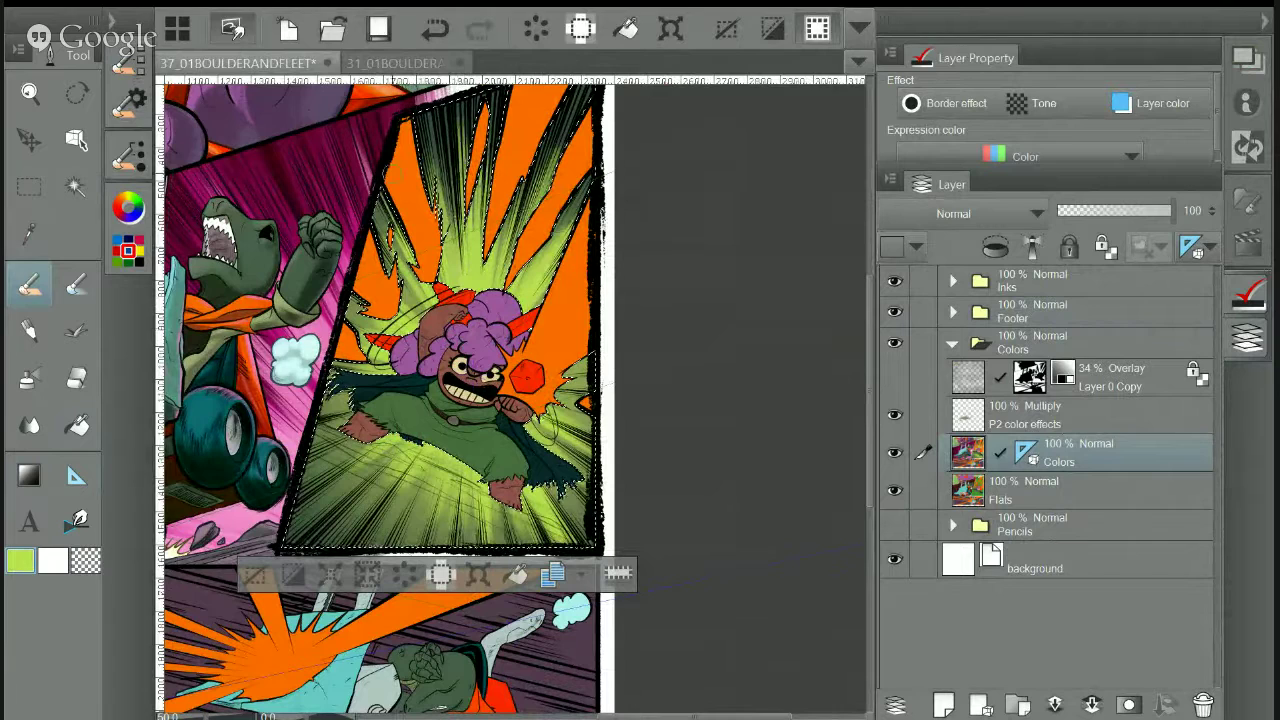
{"action": "left_click_drag", "start_coordinate": [424, 308], "coordinate": [387, 258]}
Sample the dark green background beside the character's face in page 31's bottom panel
{"action": "left_click", "coordinate": [398, 63]}
{"action": "key", "text": "i"}
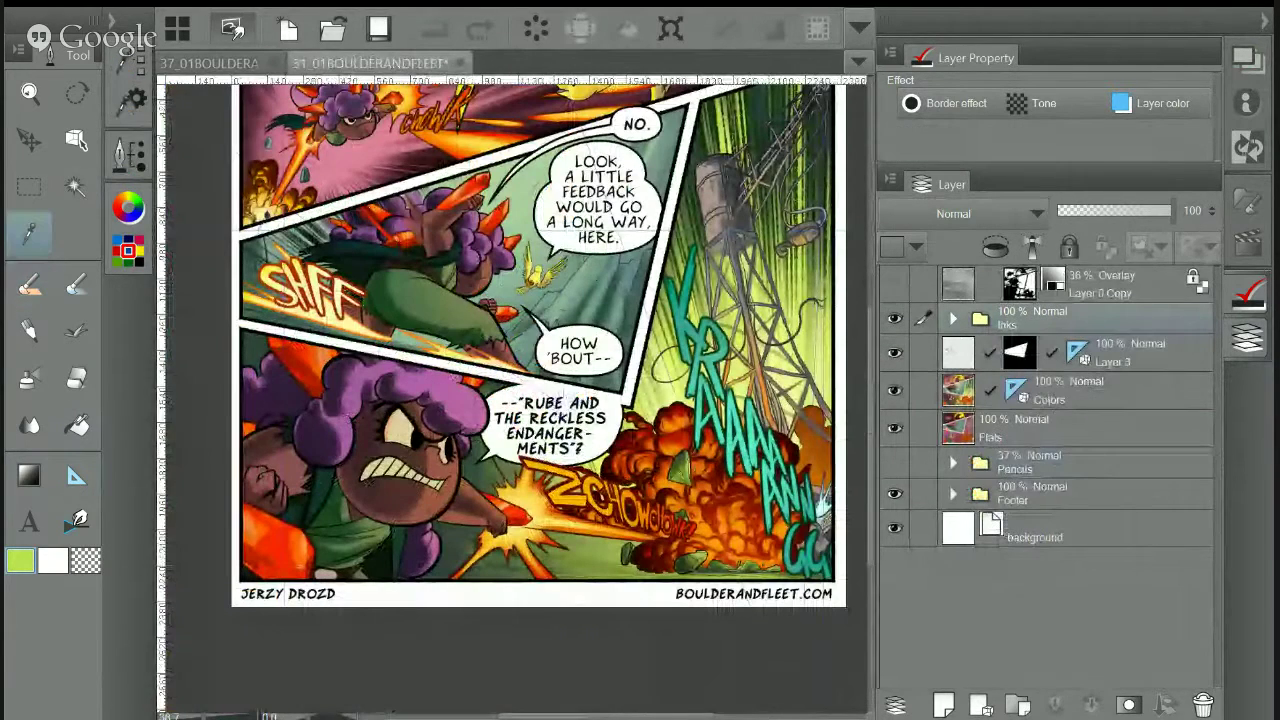
{"action": "left_click", "coordinate": [495, 548]}
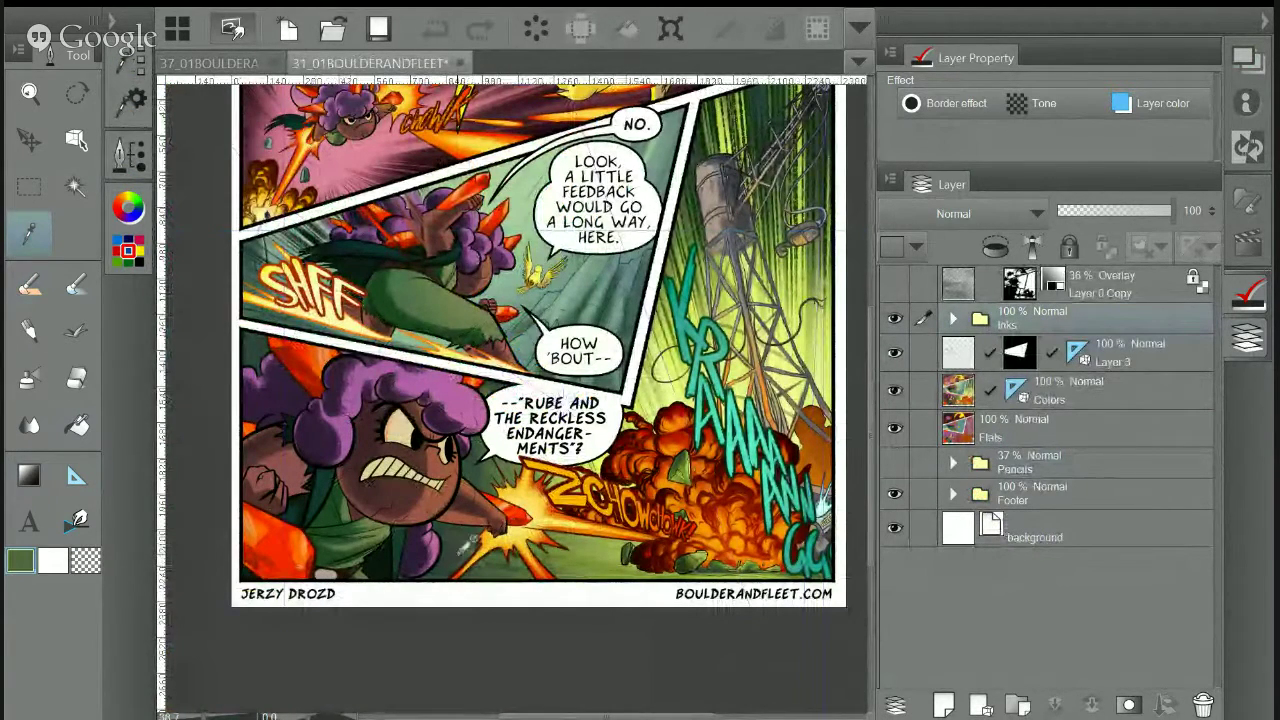
{"action": "left_click", "coordinate": [470, 486]}
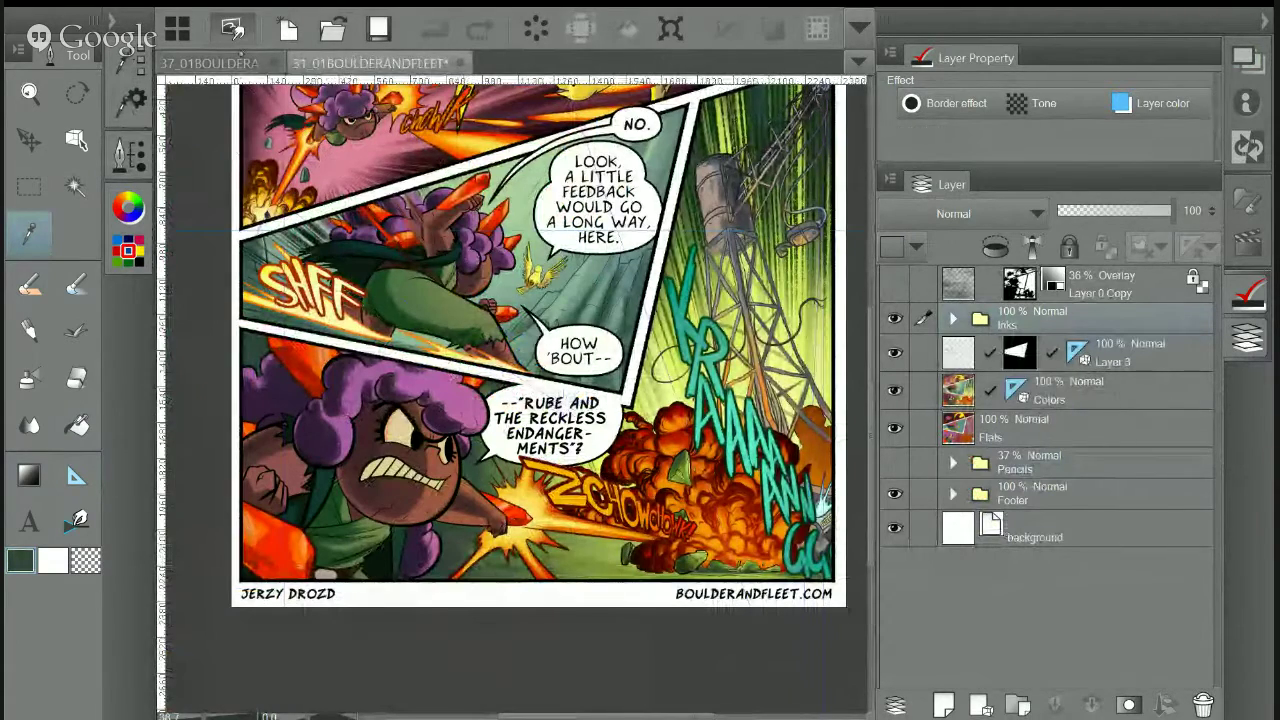
Paint dark green strokes inward from the outer edges of page 37's burst background, and undo the last stroke
{"action": "left_click", "coordinate": [220, 65]}
{"action": "key", "text": "b"}
{"action": "left_click_drag", "start_coordinate": [272, 541], "coordinate": [344, 483]}
{"action": "left_click_drag", "start_coordinate": [297, 578], "coordinate": [364, 484]}
{"action": "mouse_move", "coordinate": [277, 535]}
{"action": "left_mouse_down"}
{"action": "mouse_move", "coordinate": [321, 466]}
{"action": "mouse_move", "coordinate": [289, 448]}
{"action": "left_mouse_up"}
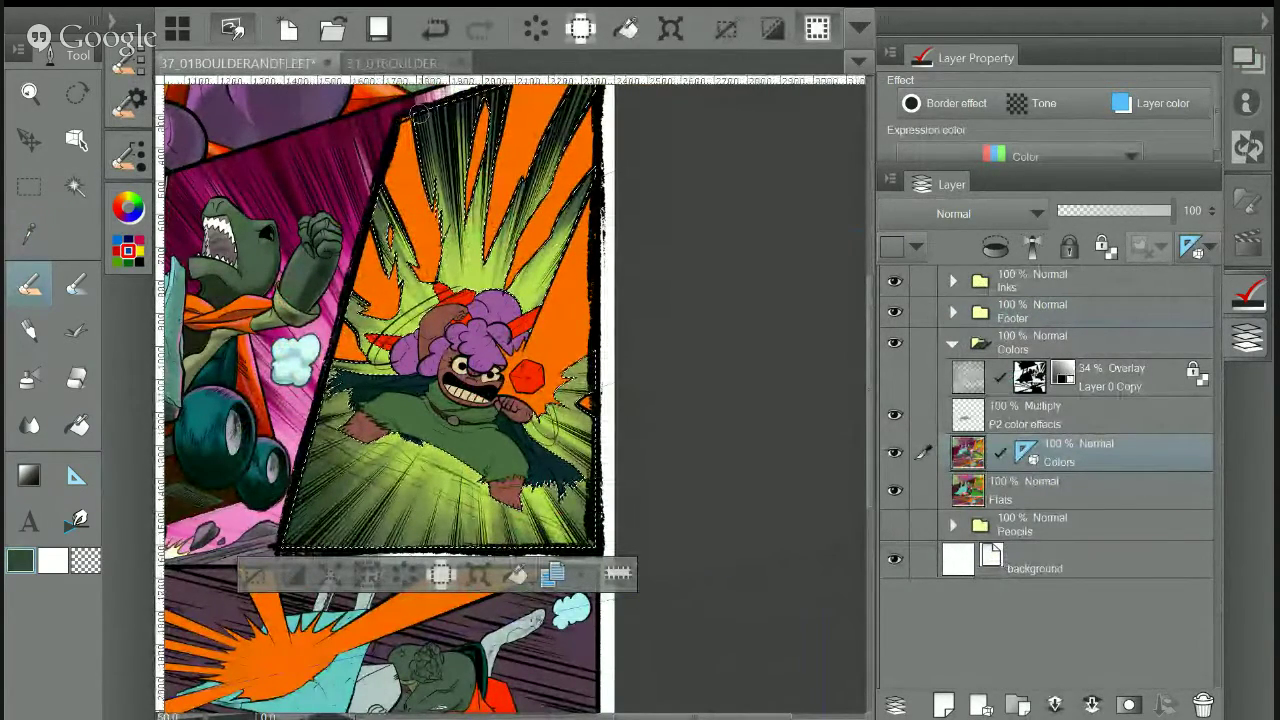
{"action": "left_click_drag", "start_coordinate": [470, 150], "coordinate": [450, 207]}
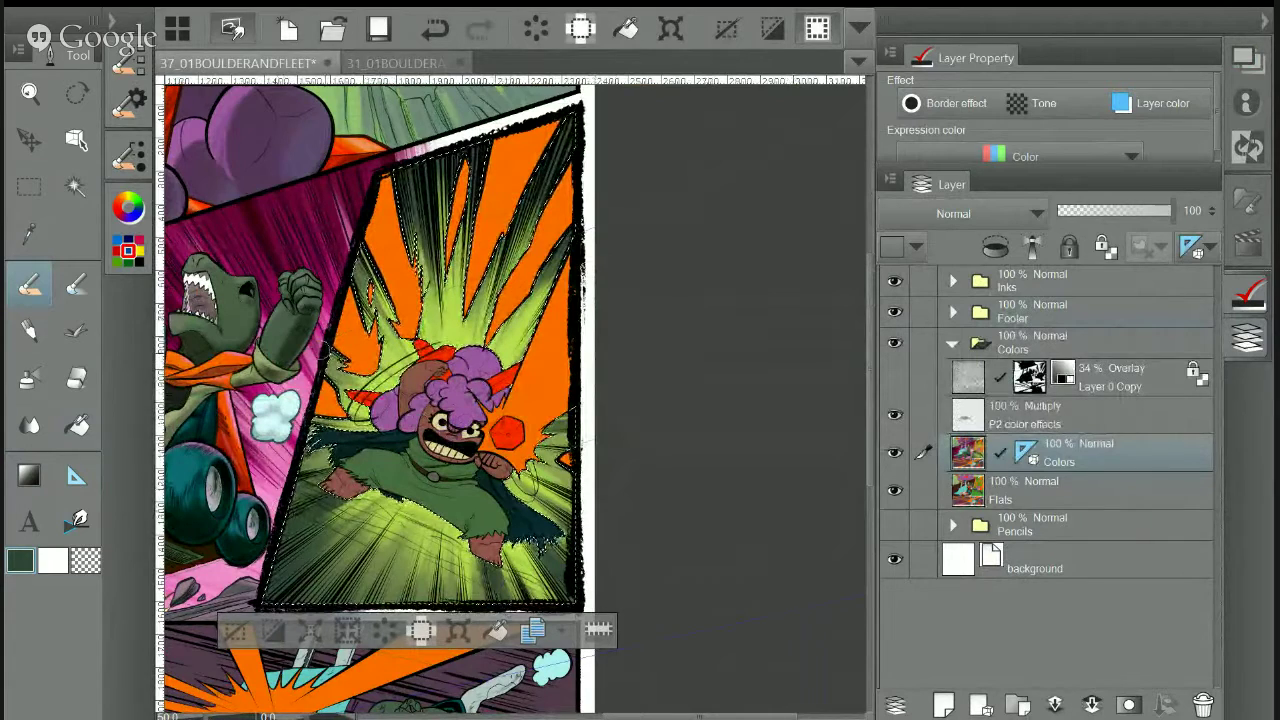
{"action": "key", "text": "ctrl+z"}
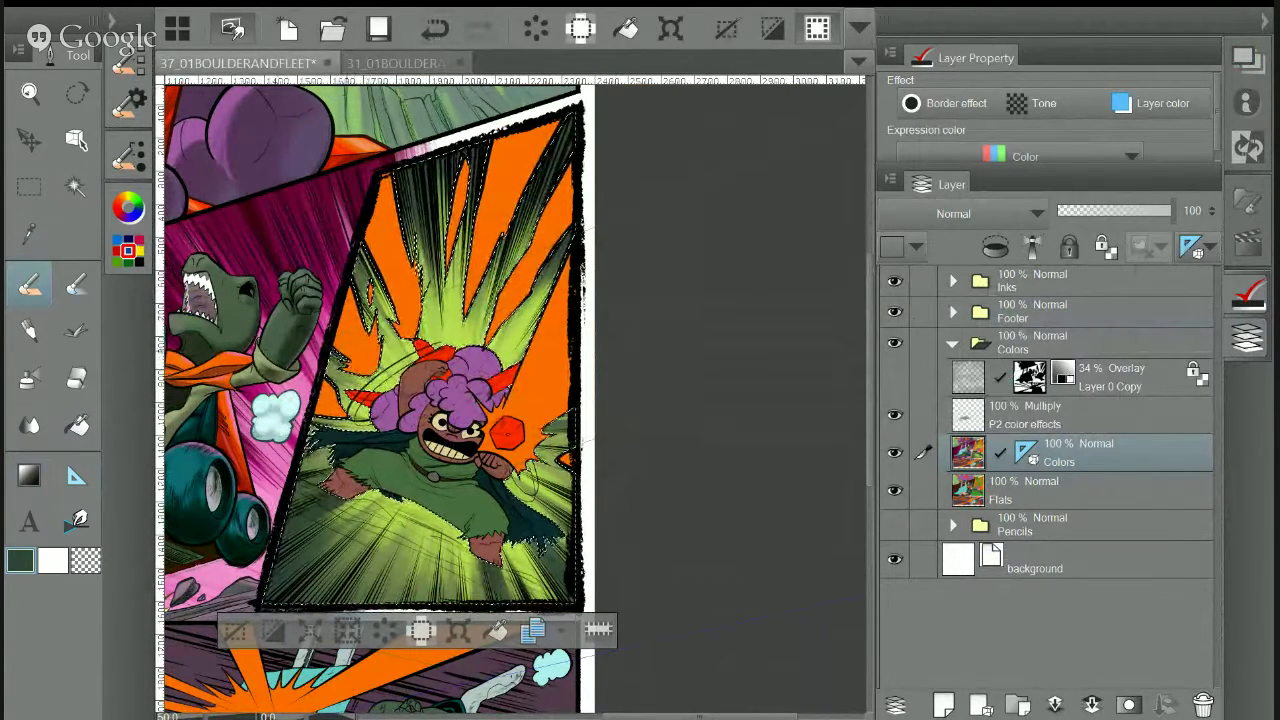
Sample the bright yellow-green from page 37's burst and switch to the Dry Brush Inker brush
{"action": "key", "text": "i"}
{"action": "left_click", "coordinate": [403, 371], "text": "alt"}
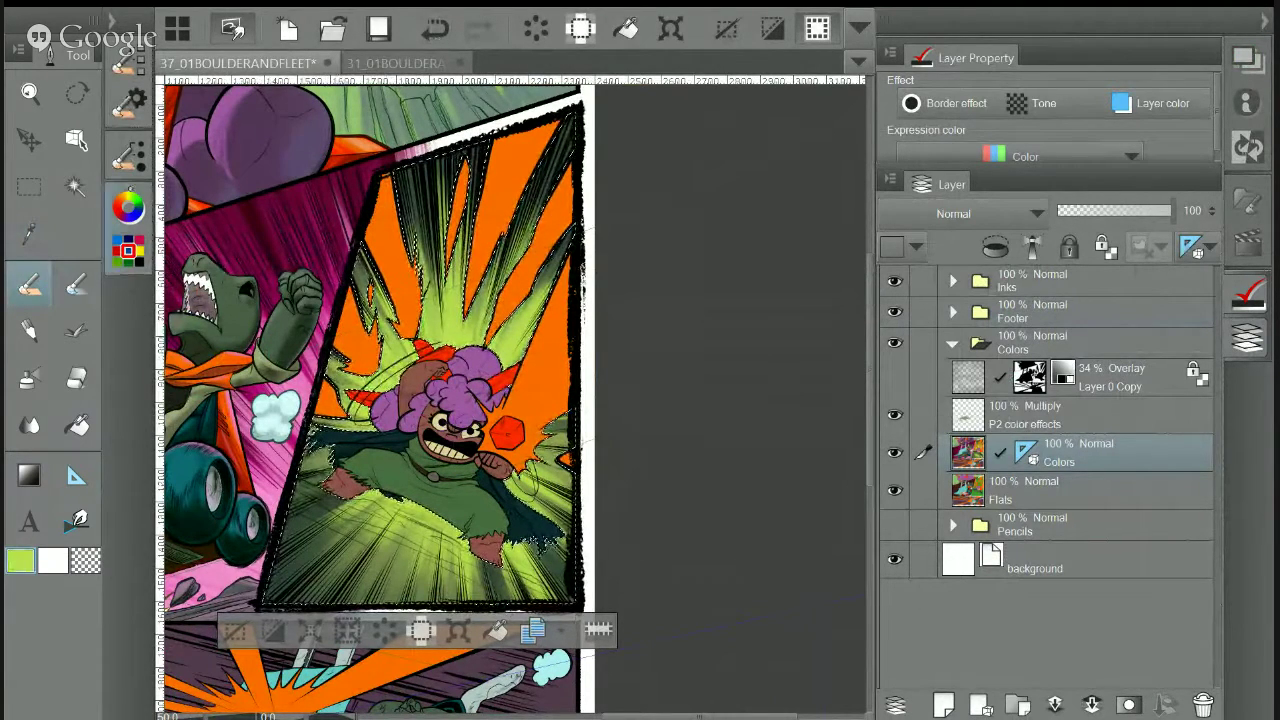
{"action": "left_click", "coordinate": [128, 104]}
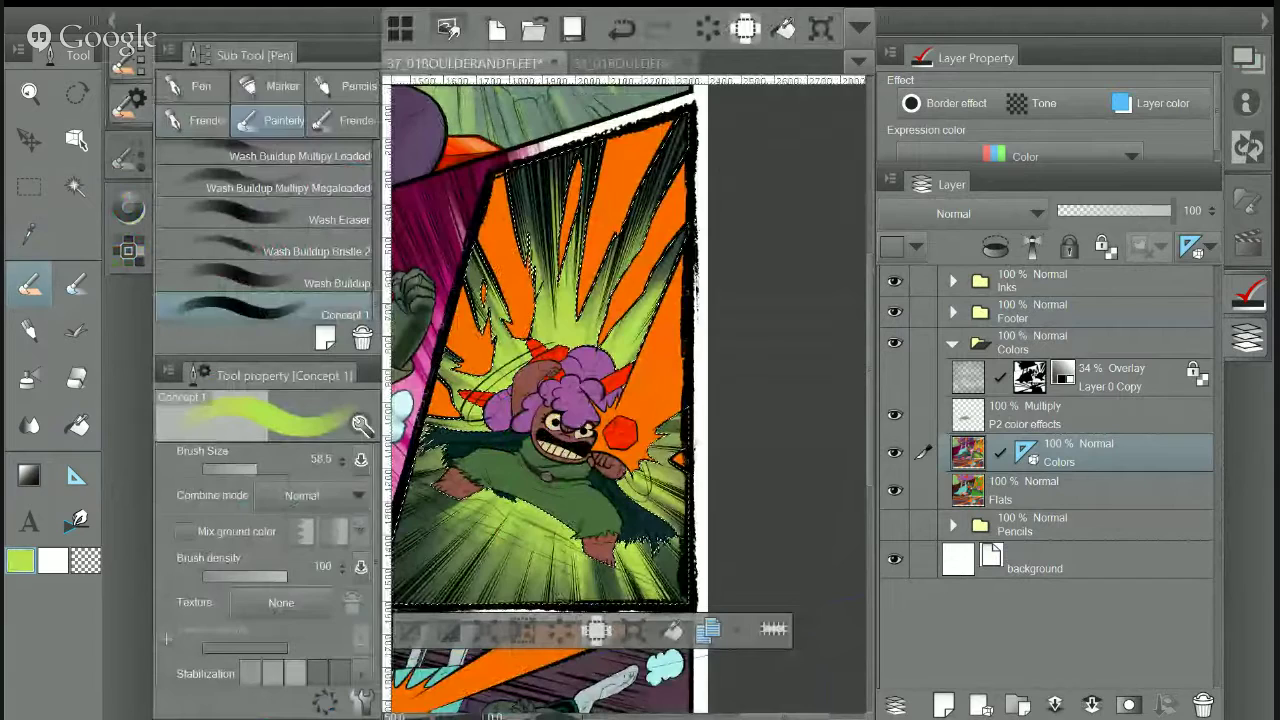
{"action": "left_click", "coordinate": [205, 125]}
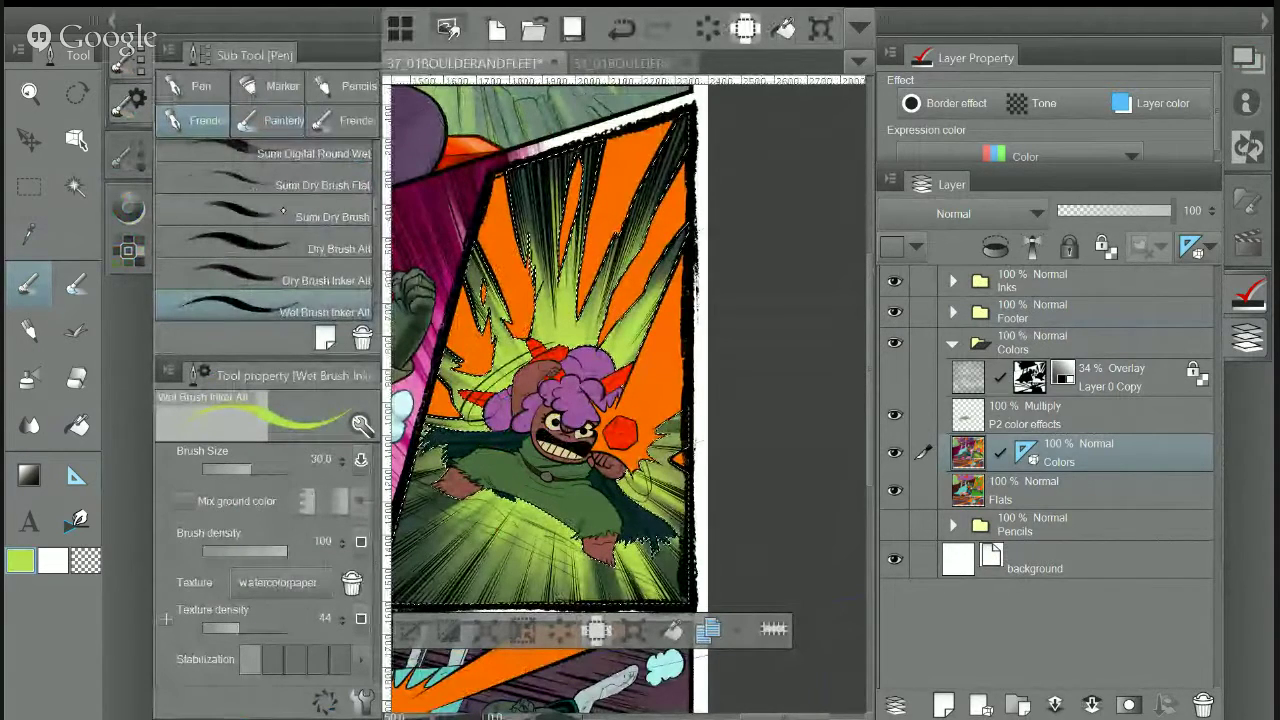
{"action": "scroll", "coordinate": [235, 225], "scroll_direction": "down", "scroll_amount": 2}
{"action": "left_click", "coordinate": [244, 285]}
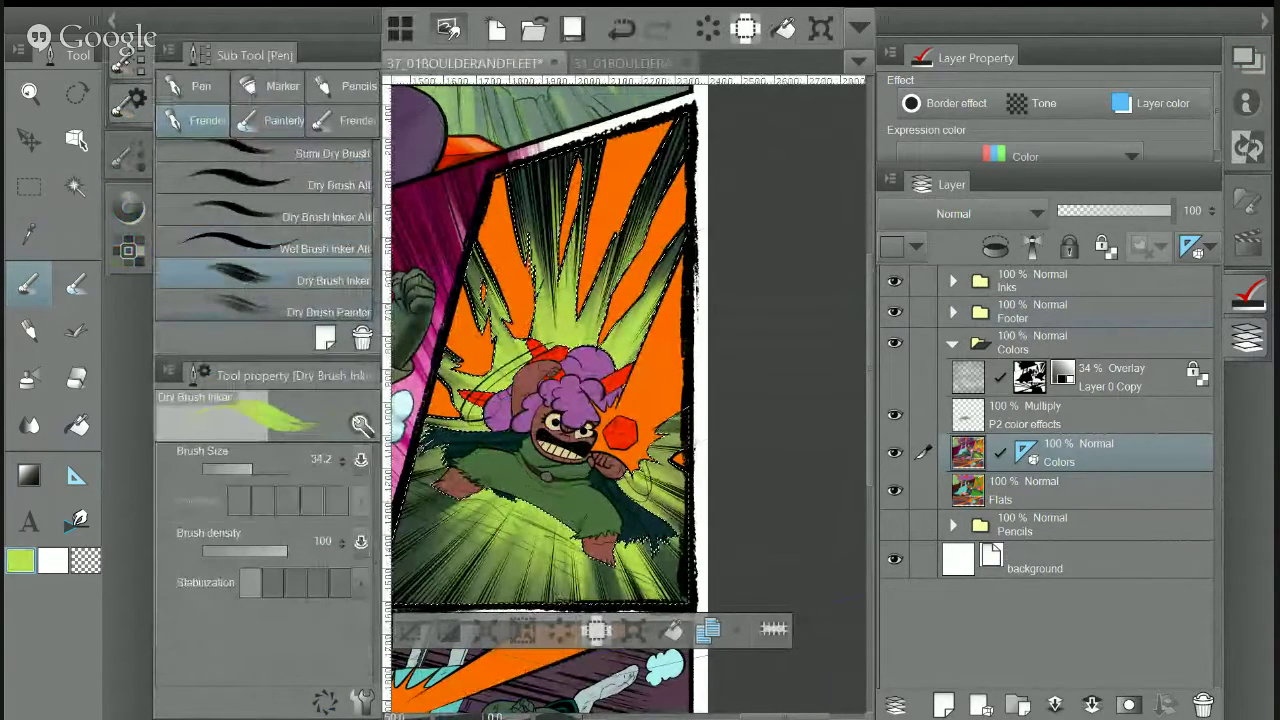
{"action": "left_click", "coordinate": [128, 104]}
Paint dry-brushed yellow-green rays over the burst background around the character
{"action": "left_click", "coordinate": [34, 230]}
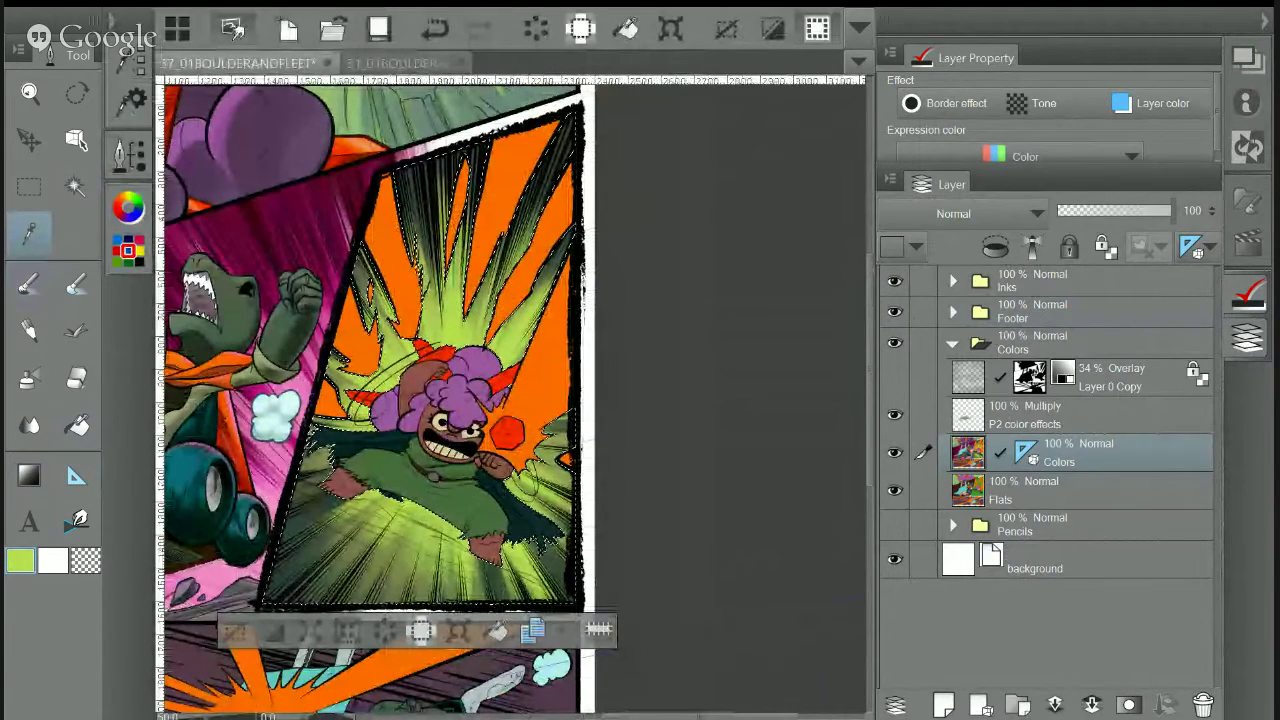
{"action": "scroll", "coordinate": [516, 398], "scroll_direction": "up", "scroll_amount": 2}
{"action": "left_click_drag", "start_coordinate": [460, 340], "coordinate": [513, 427]}
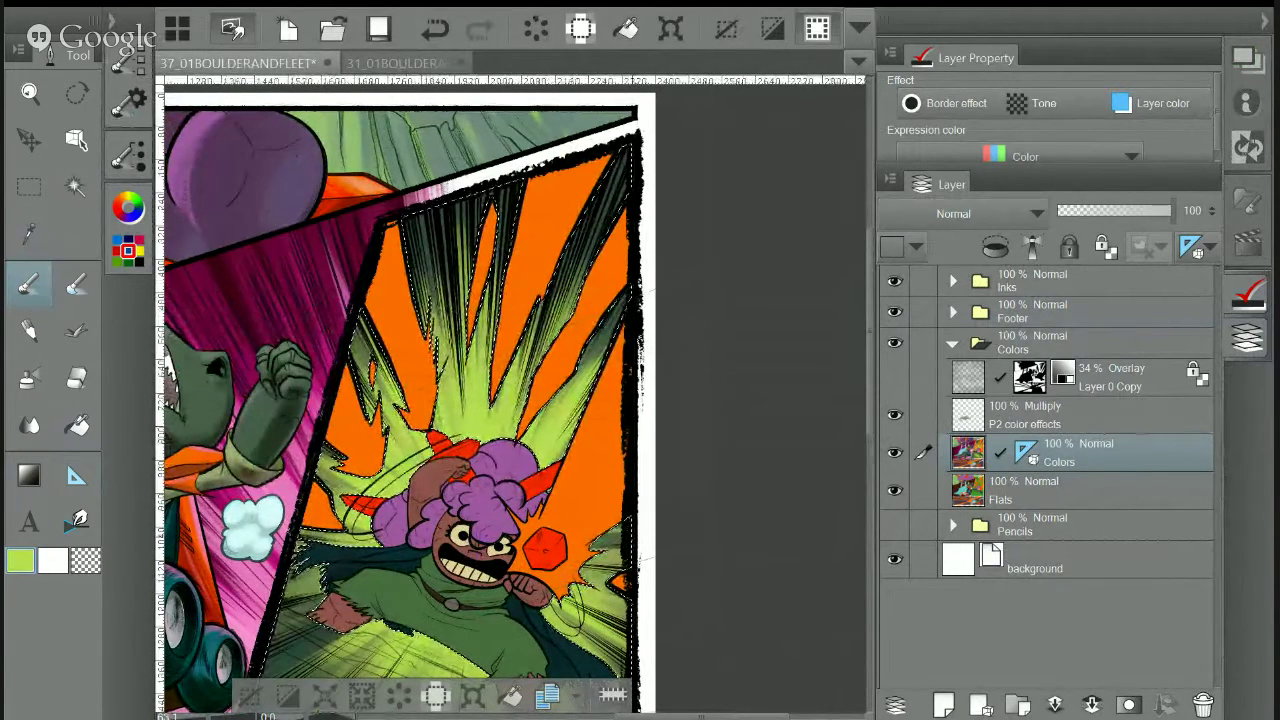
{"action": "left_click_drag", "start_coordinate": [375, 617], "coordinate": [441, 424]}
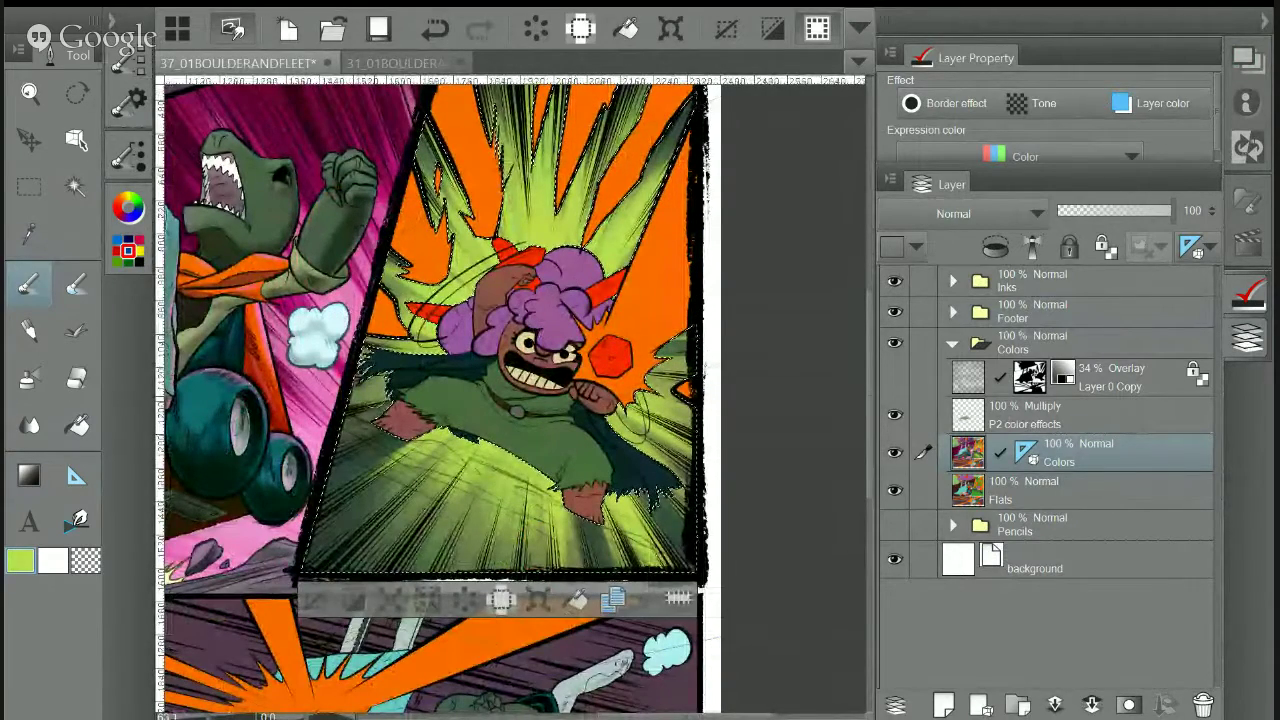
Set the Dry Brush Inker's size to 46.5 and density to 49, and paint yellow-green rays below the character
{"action": "left_click", "coordinate": [128, 60]}
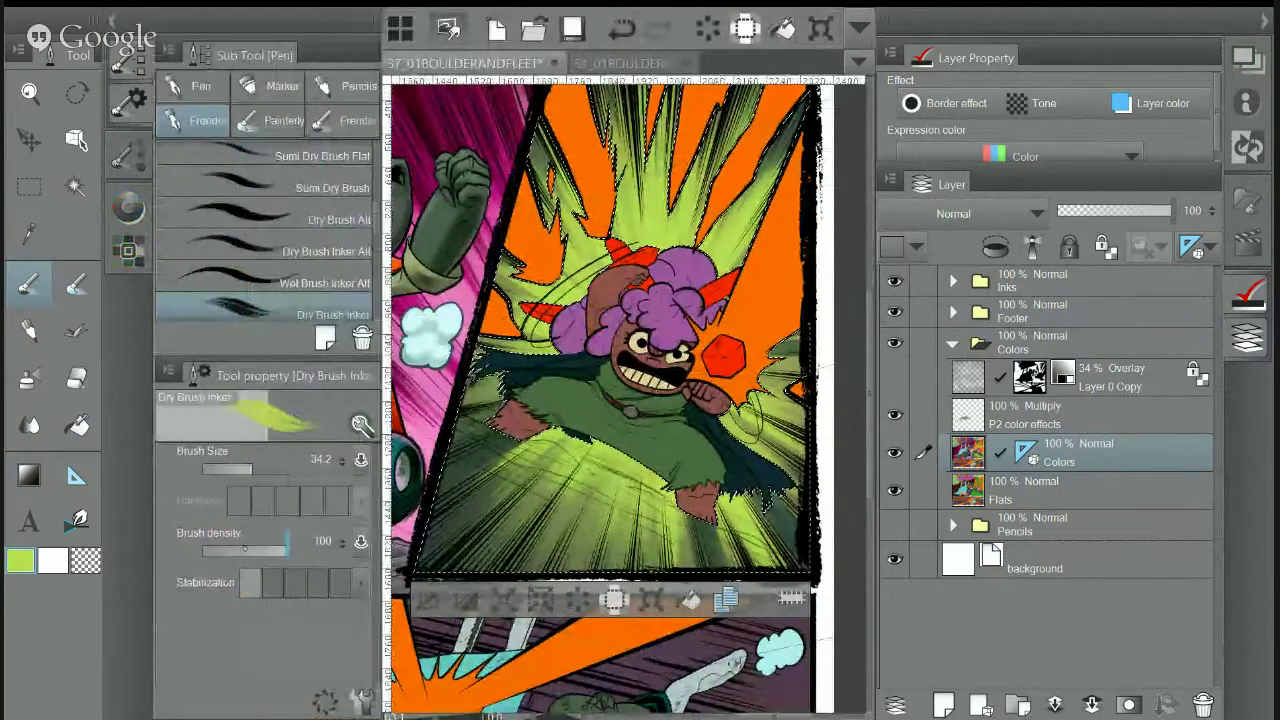
{"action": "left_click", "coordinate": [244, 551]}
{"action": "left_click", "coordinate": [255, 469]}
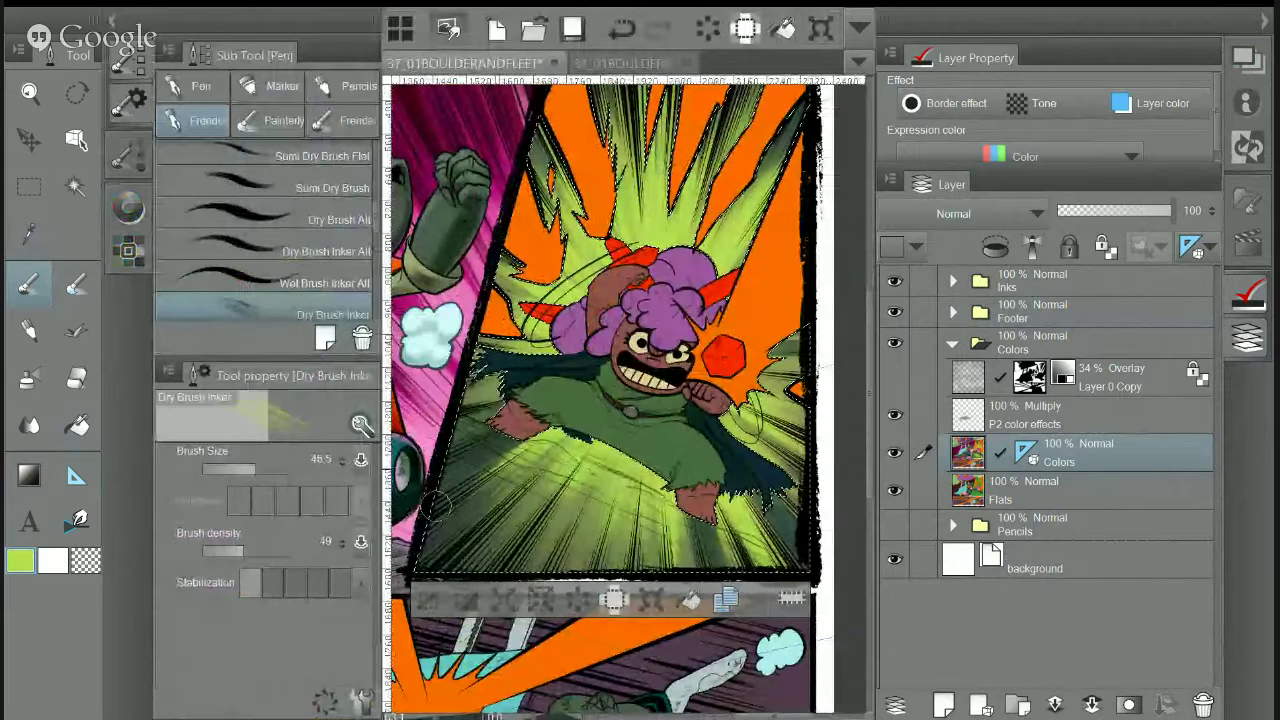
{"action": "left_click_drag", "start_coordinate": [603, 445], "coordinate": [580, 525]}
{"action": "left_click_drag", "start_coordinate": [625, 470], "coordinate": [620, 540]}
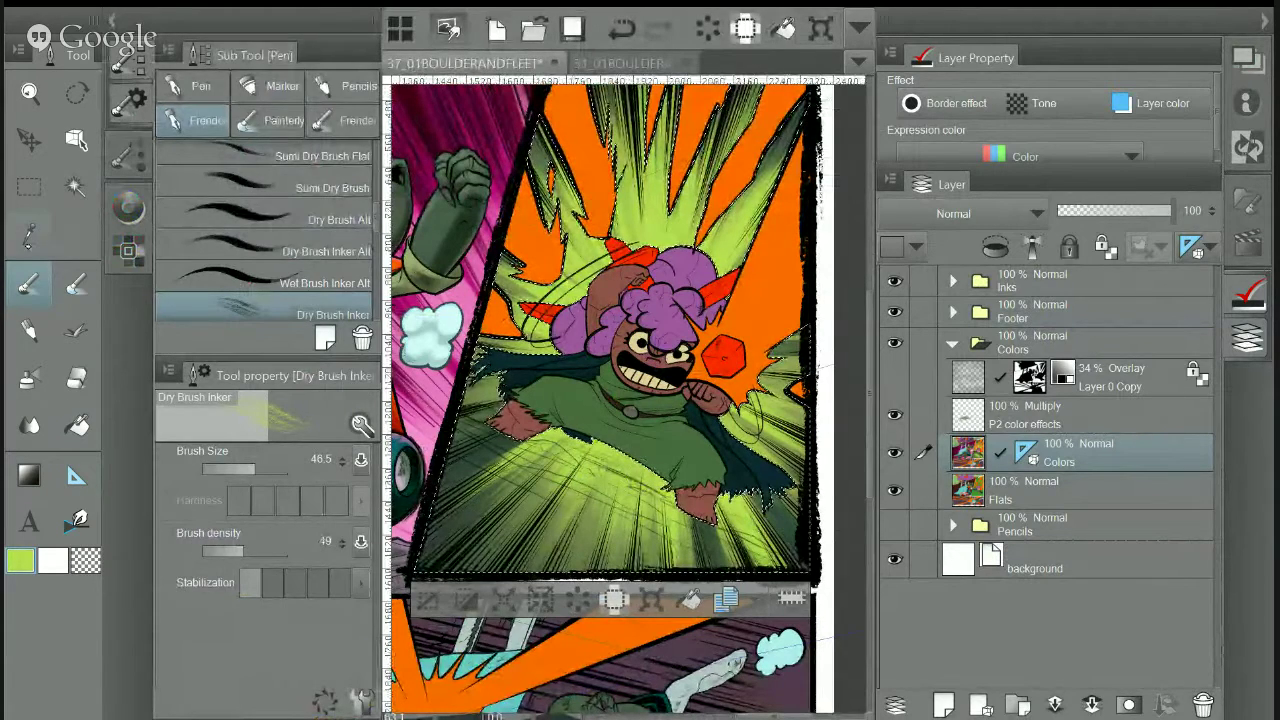
Sample the dark green near the panel's lower-left corner and dry-brush dark rays inward from the panel's right edge
{"action": "left_click", "coordinate": [29, 234]}
{"action": "left_click", "coordinate": [462, 500]}
{"action": "left_click", "coordinate": [38, 290]}
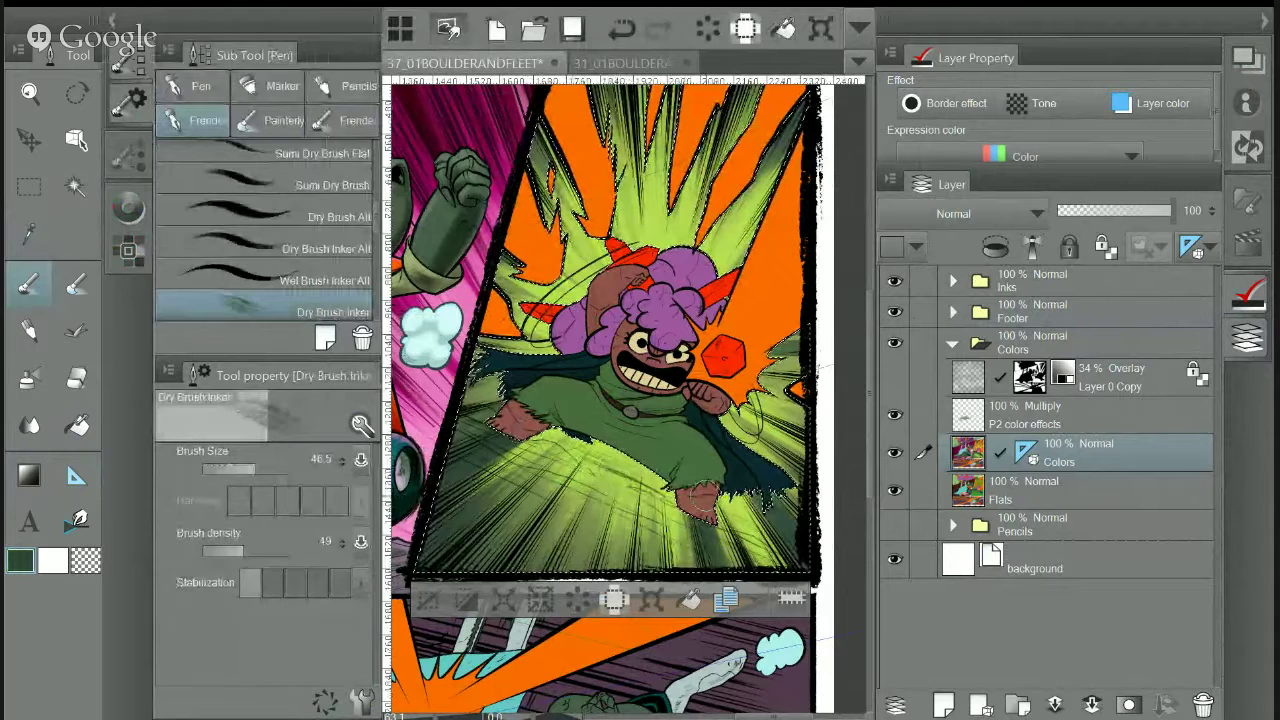
{"action": "mouse_move", "coordinate": [816, 448]}
{"action": "left_mouse_down"}
{"action": "mouse_move", "coordinate": [752, 414]}
{"action": "mouse_move", "coordinate": [756, 392]}
{"action": "left_mouse_up"}
{"action": "left_click_drag", "start_coordinate": [818, 452], "coordinate": [742, 408]}
{"action": "mouse_move", "coordinate": [820, 322]}
{"action": "left_mouse_down"}
{"action": "mouse_move", "coordinate": [776, 346]}
{"action": "mouse_move", "coordinate": [684, 538]}
{"action": "left_mouse_up"}
{"action": "left_click_drag", "start_coordinate": [710, 328], "coordinate": [680, 392]}
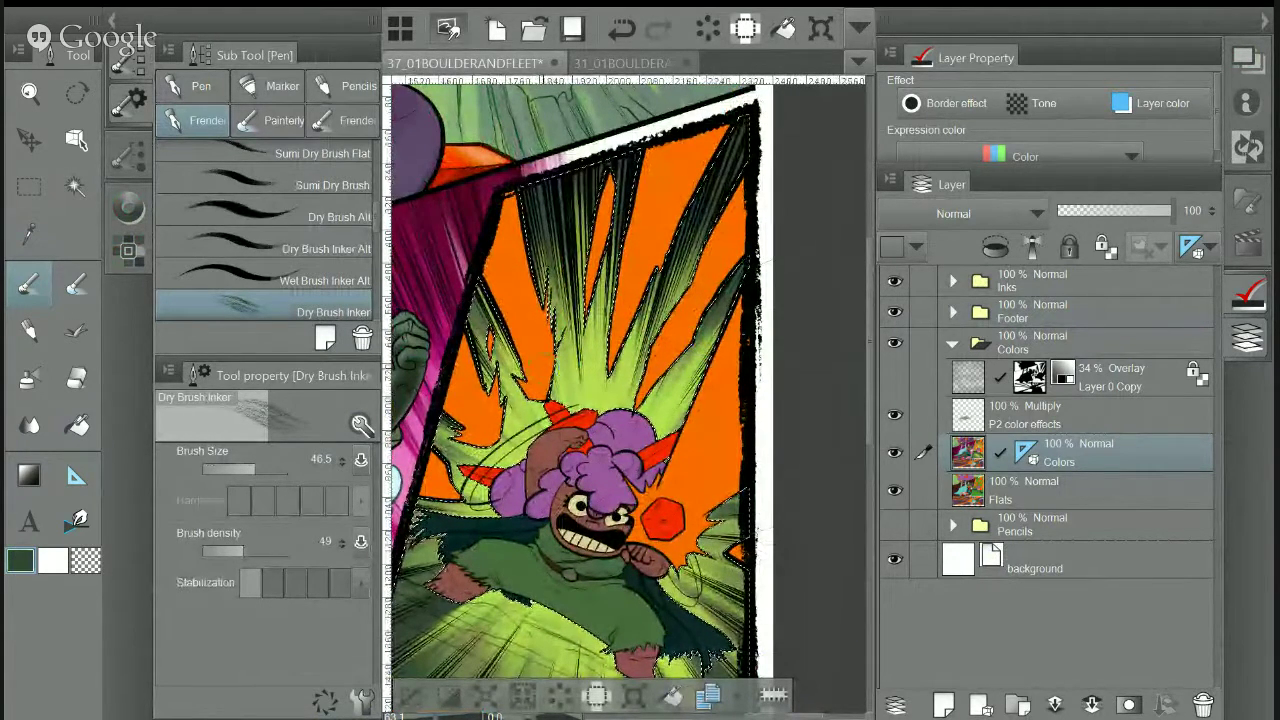
Sample the light green above the character's hair and adjust it to a pale yellow-green, about H 69, S 46, V 99
{"action": "key", "text": "i"}
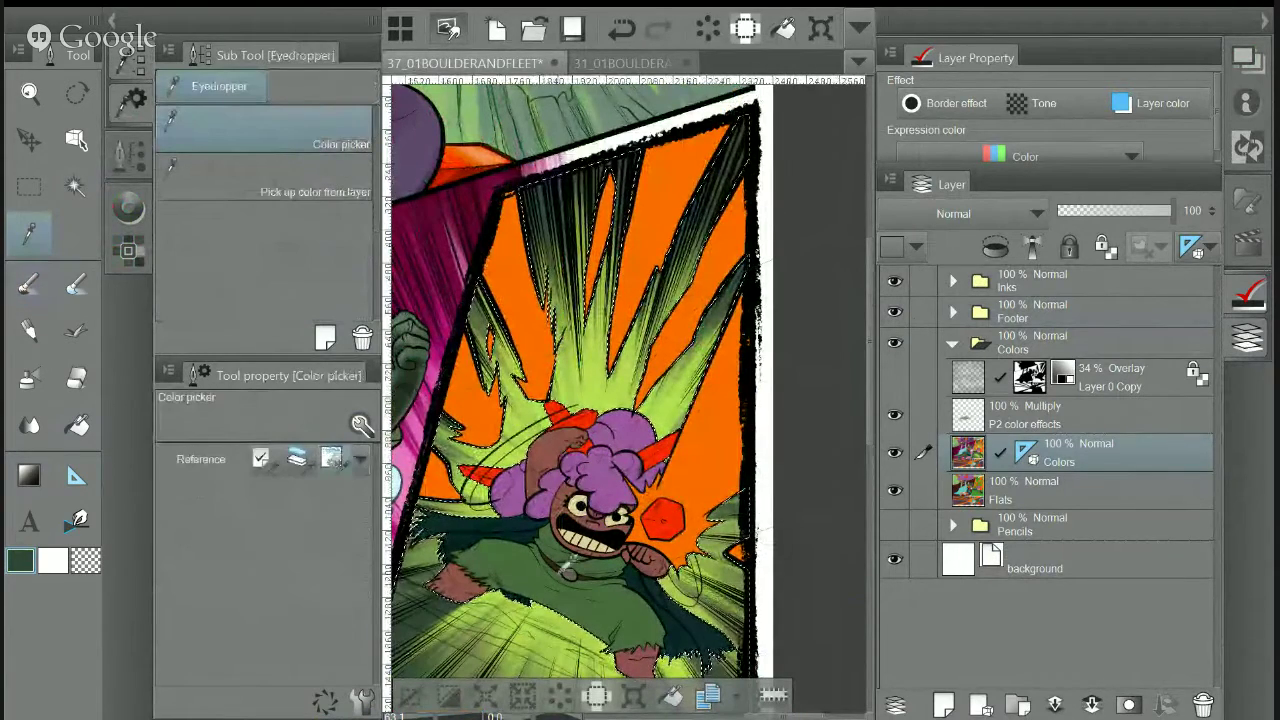
{"action": "left_click", "coordinate": [618, 392]}
{"action": "left_click", "coordinate": [128, 208]}
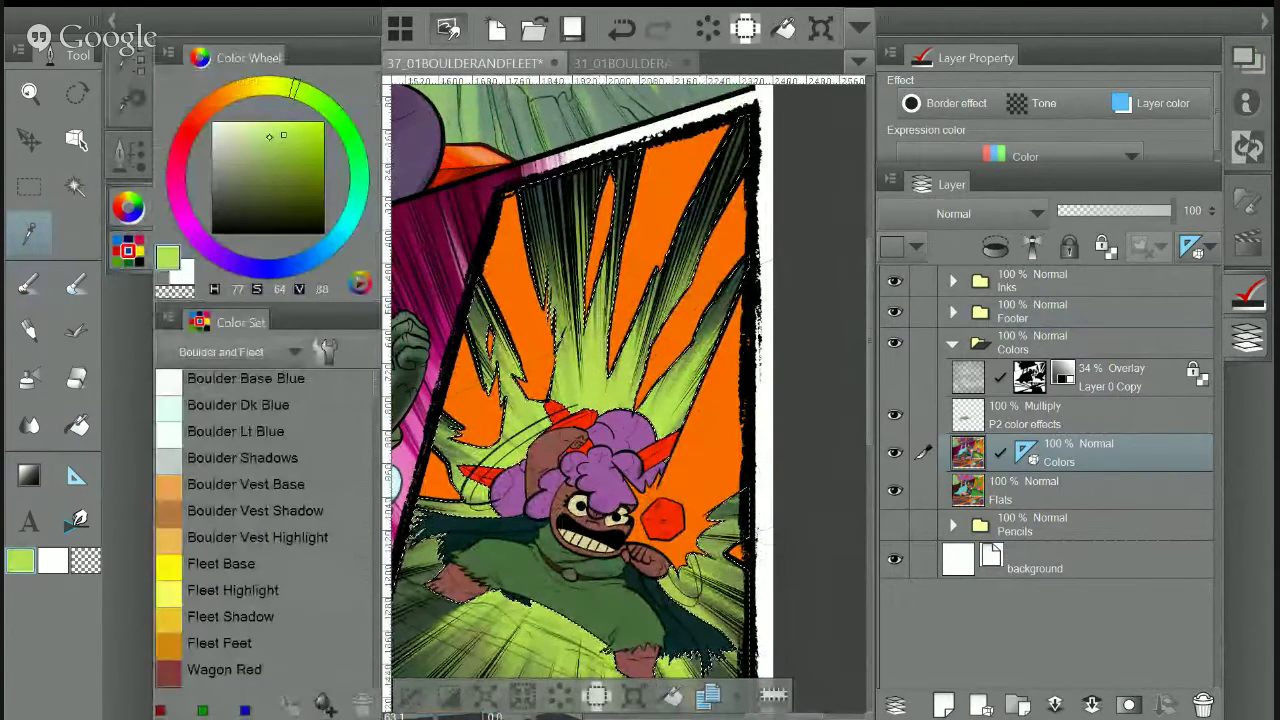
{"action": "left_click", "coordinate": [264, 122]}
{"action": "left_click", "coordinate": [282, 86]}
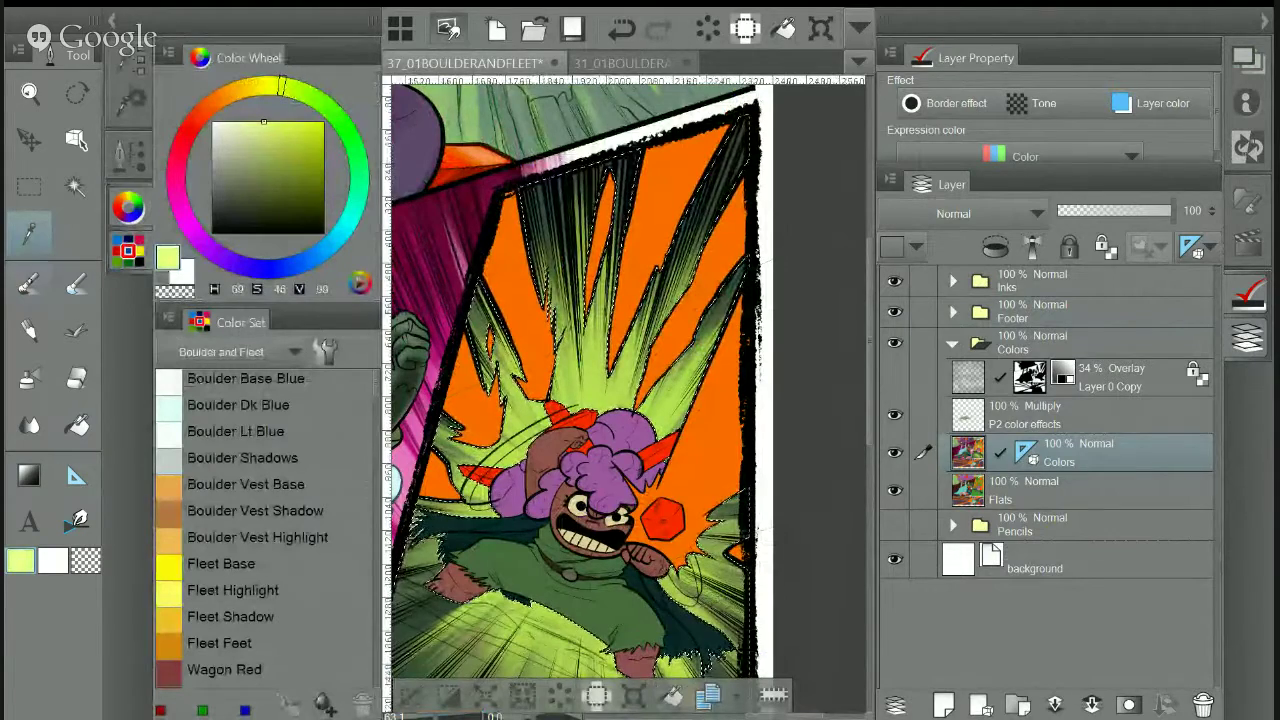
Dry-brush pale yellow-green highlight rays around the character in the burst background and clear the selection
{"action": "key", "text": "b"}
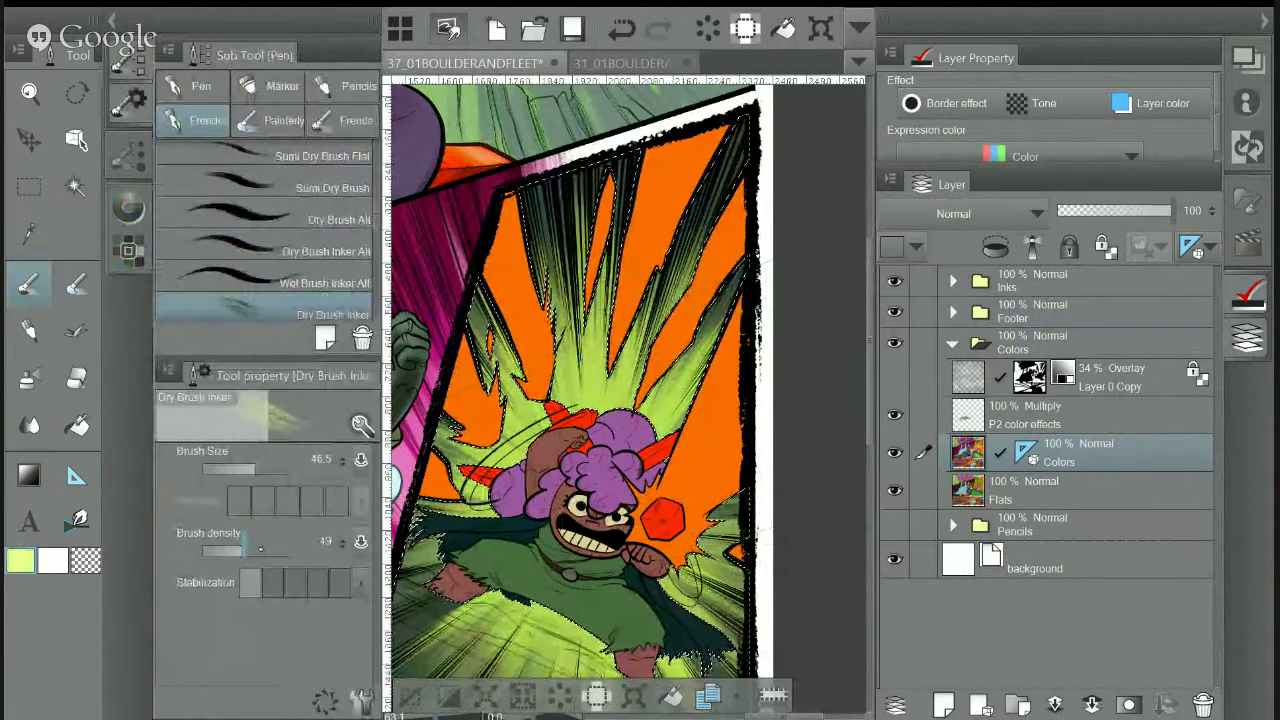
{"action": "left_click", "coordinate": [128, 68]}
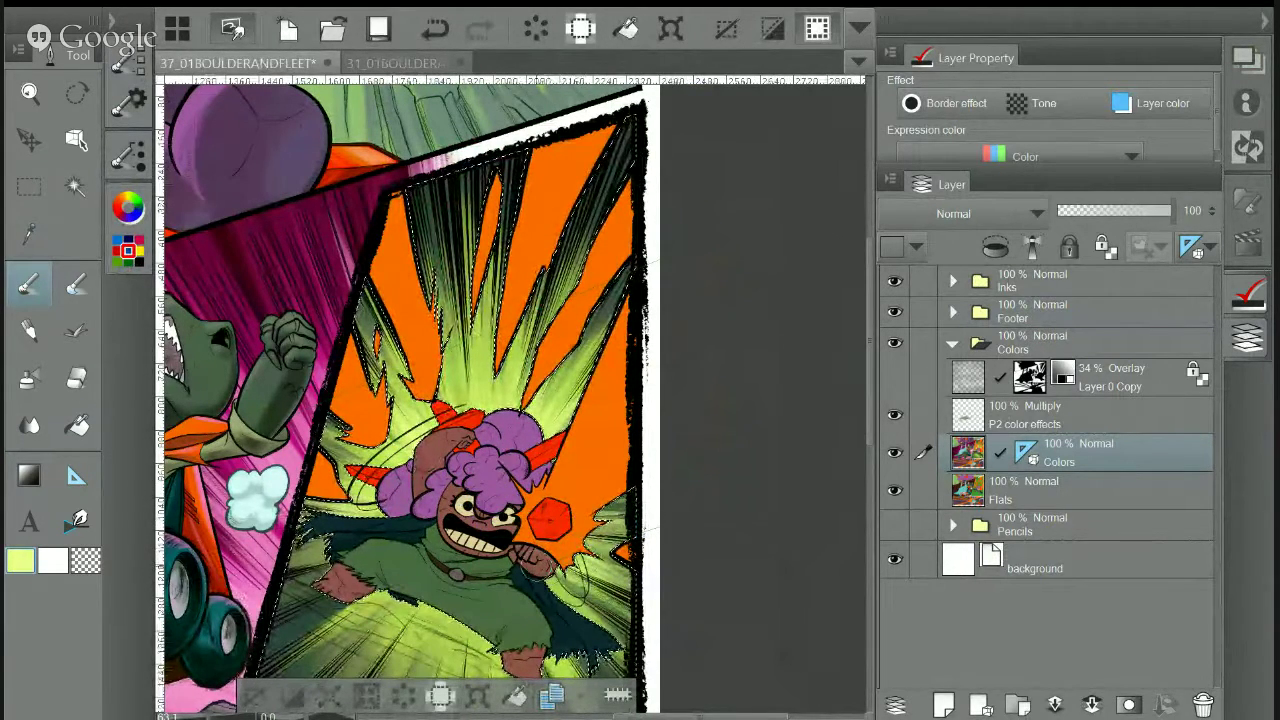
{"action": "left_click_drag", "start_coordinate": [510, 450], "coordinate": [579, 319]}
{"action": "mouse_move", "coordinate": [492, 466]}
{"action": "left_mouse_down"}
{"action": "mouse_move", "coordinate": [518, 486]}
{"action": "mouse_move", "coordinate": [529, 565]}
{"action": "left_mouse_up"}
{"action": "left_click_drag", "start_coordinate": [541, 483], "coordinate": [570, 558]}
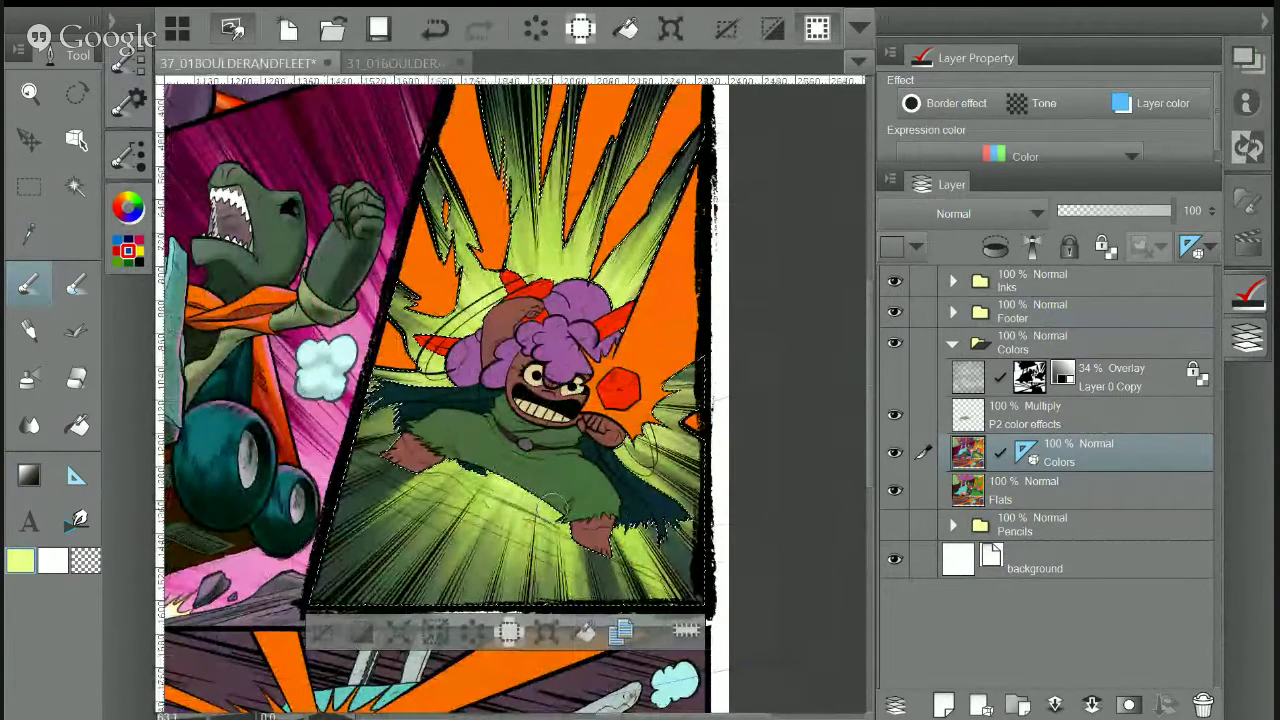
{"action": "left_click_drag", "start_coordinate": [485, 468], "coordinate": [464, 497]}
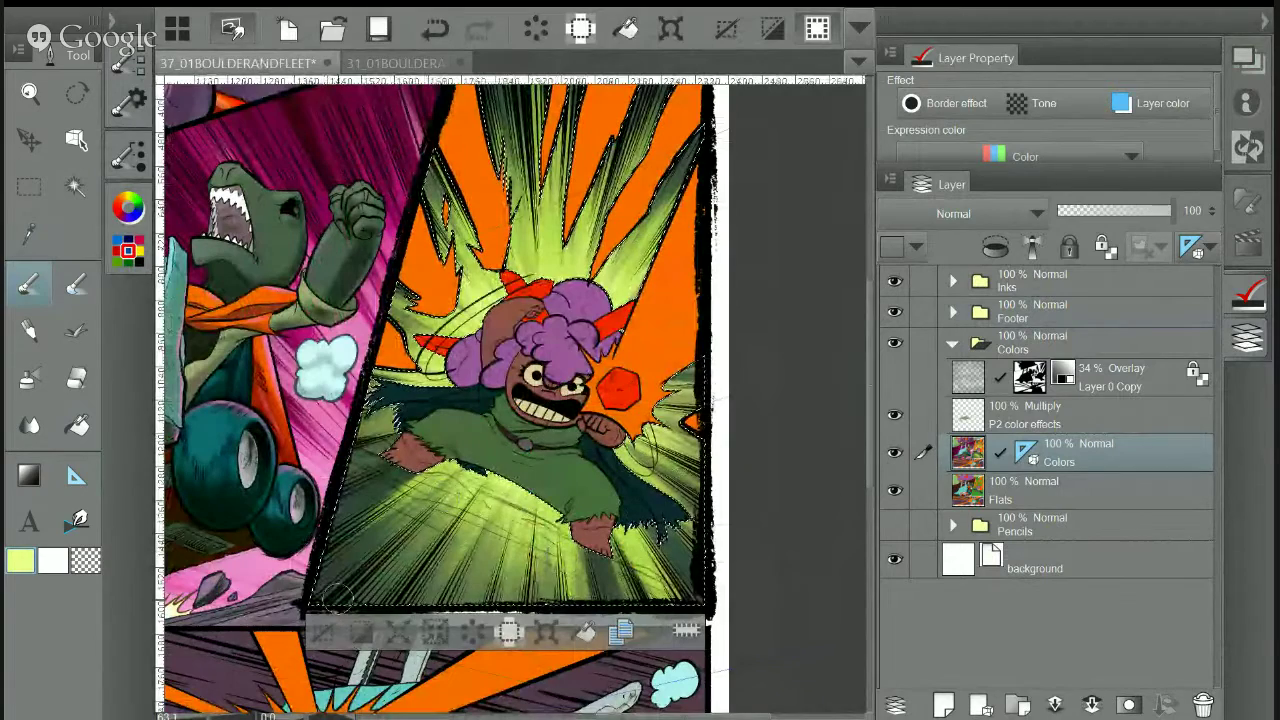
{"action": "key", "text": "ctrl+d"}
Expand the Inks folder and its Panel 3 group, and select the Dense saturated line layer
{"action": "left_click_drag", "start_coordinate": [560, 350], "coordinate": [504, 451]}
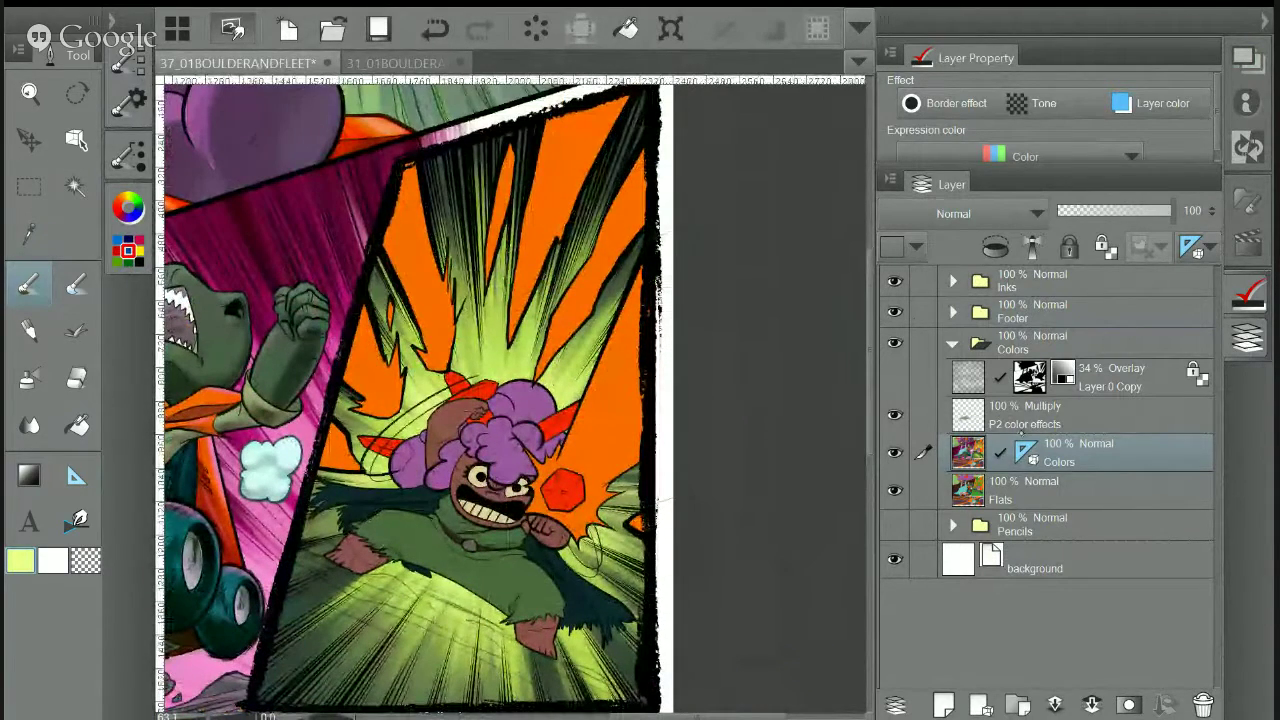
{"action": "left_click", "coordinate": [953, 281]}
{"action": "scroll", "coordinate": [1050, 480], "scroll_direction": "down", "scroll_amount": 3}
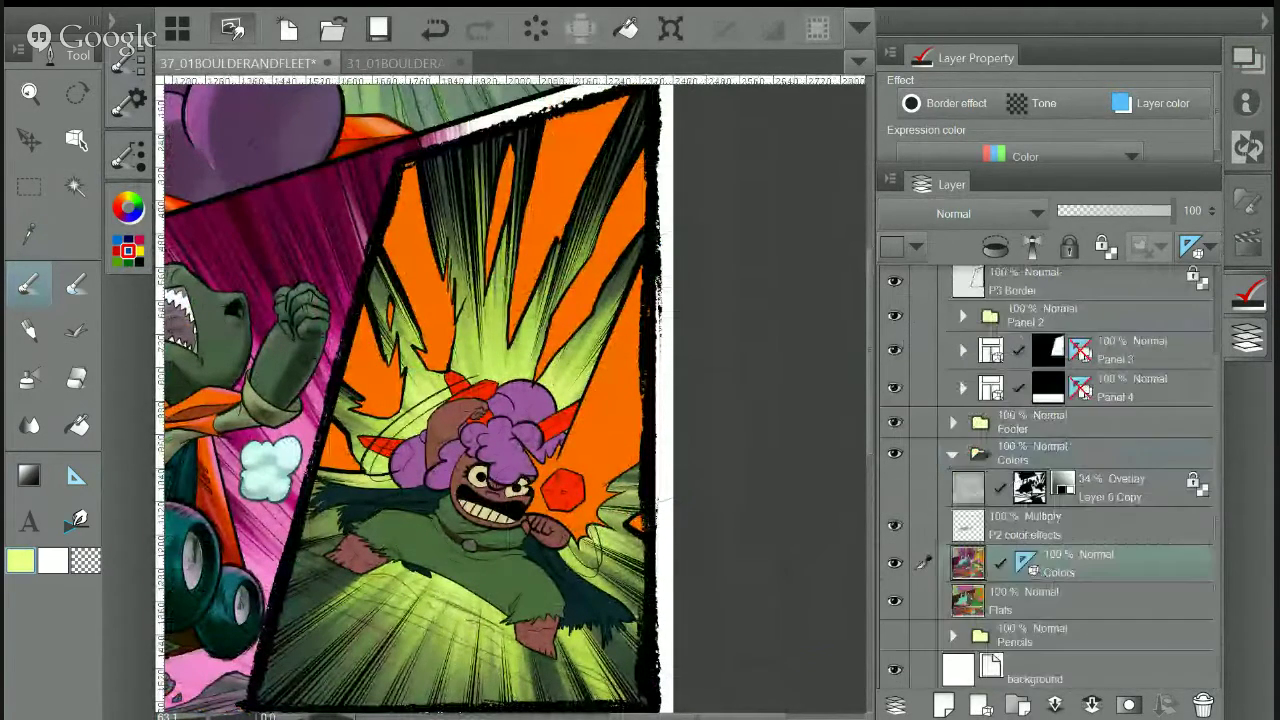
{"action": "left_click", "coordinate": [963, 350]}
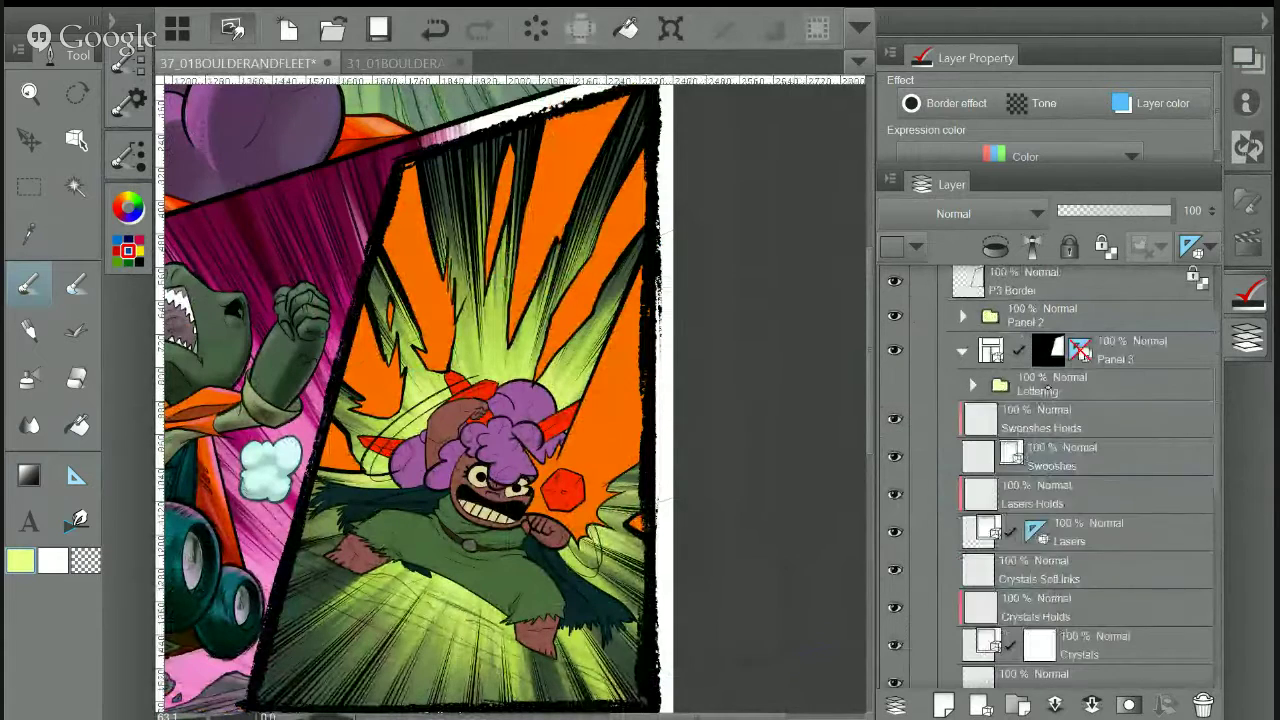
{"action": "scroll", "coordinate": [1050, 480], "scroll_direction": "down", "scroll_amount": 5}
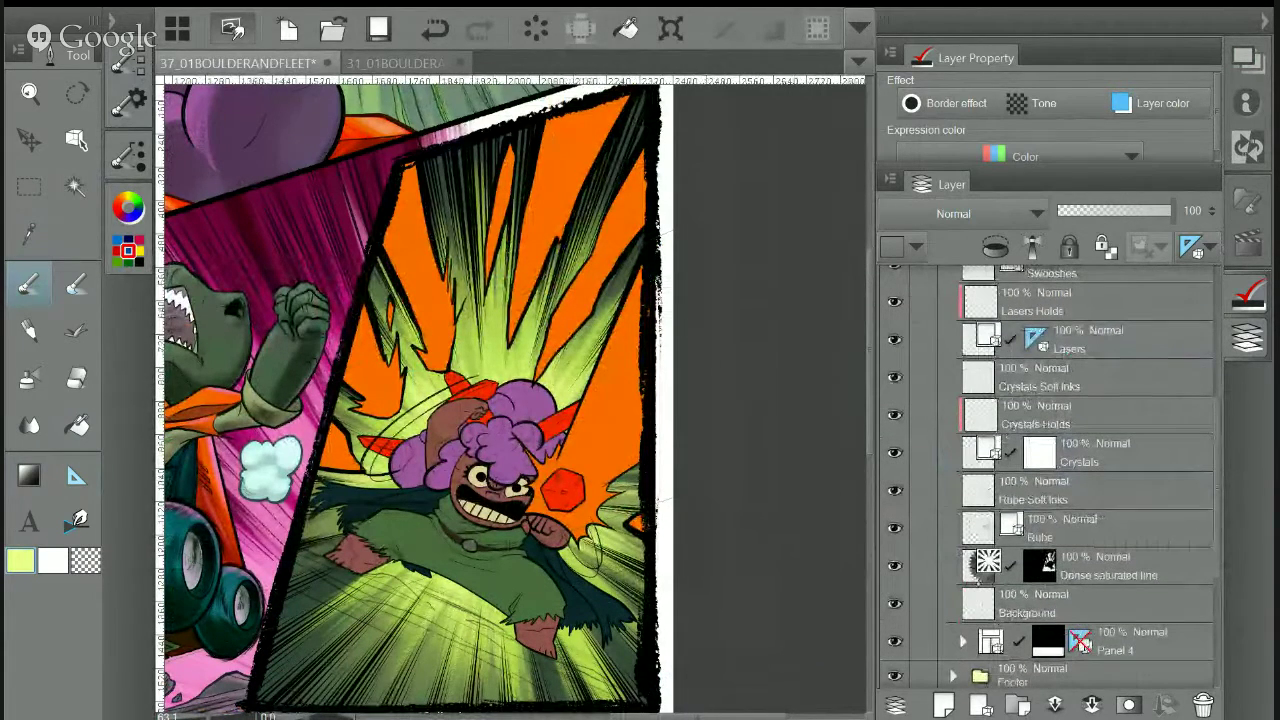
{"action": "left_click", "coordinate": [1108, 567]}
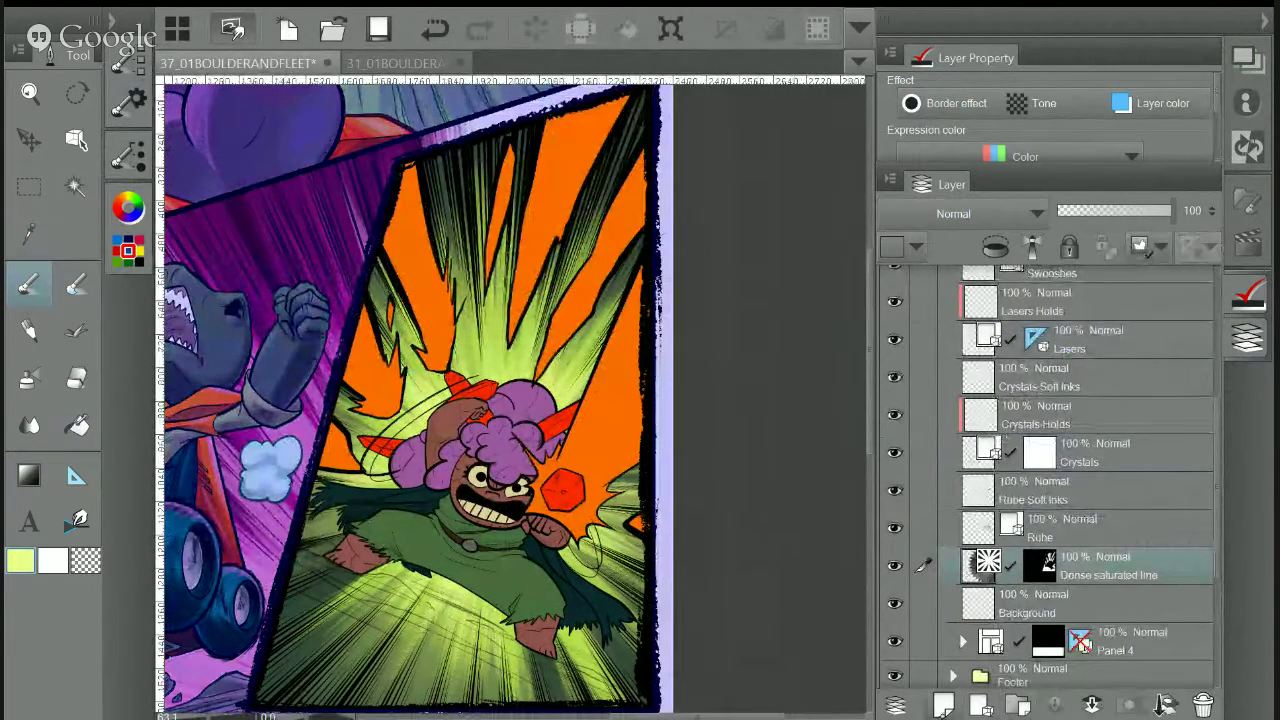
Add a layer named Burst Hold above the Dense saturated line layer and clip it to the layer below
{"action": "key", "text": "ctrl+shift+n"}
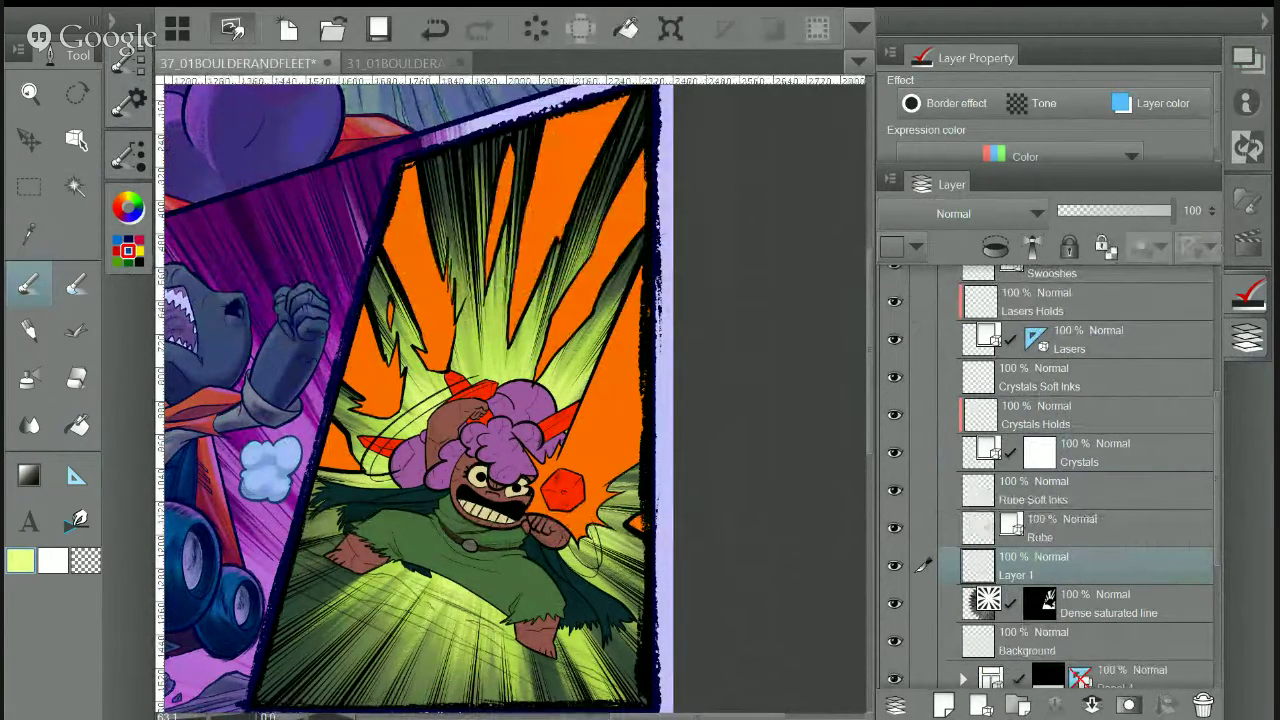
{"action": "double_click", "coordinate": [1030, 577]}
{"action": "type", "text": "Burst Hold"}
{"action": "key", "text": "Return"}
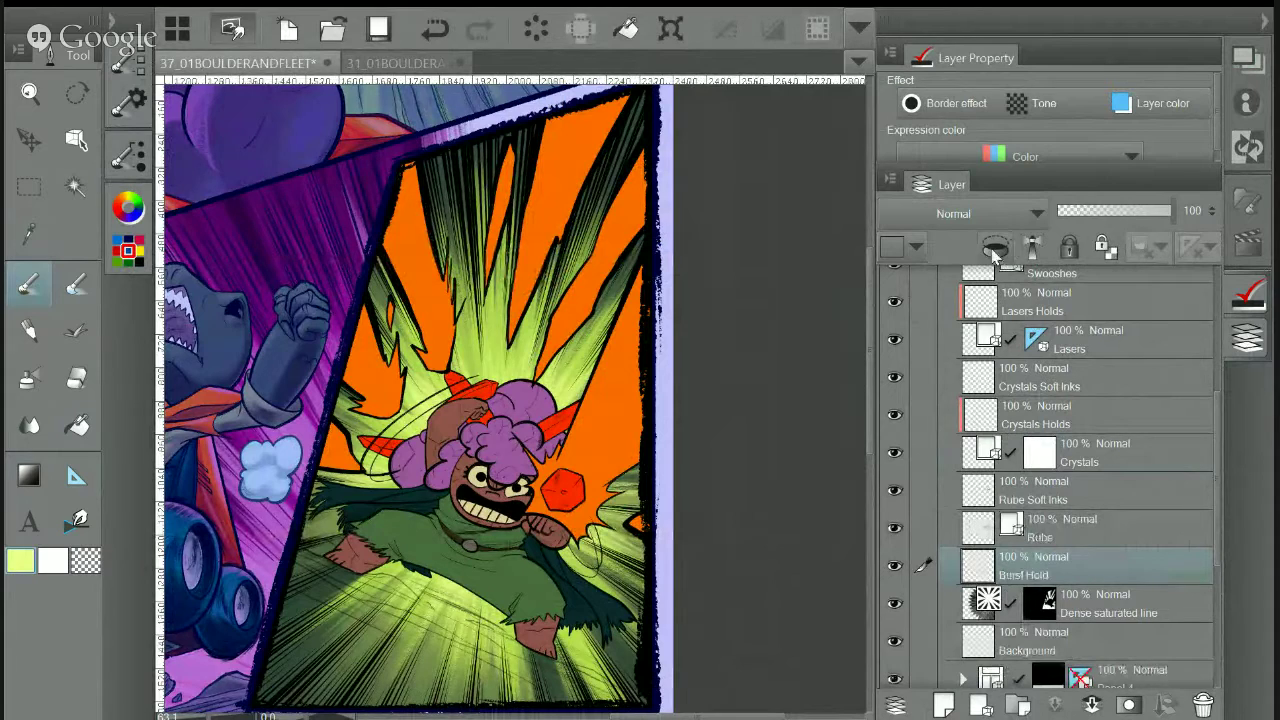
Sample the dark green near the panel's lower-left corner, deepen it to H 142, S 87, V 12, and fill the Burst Hold layer
{"action": "left_click", "coordinate": [29, 240]}
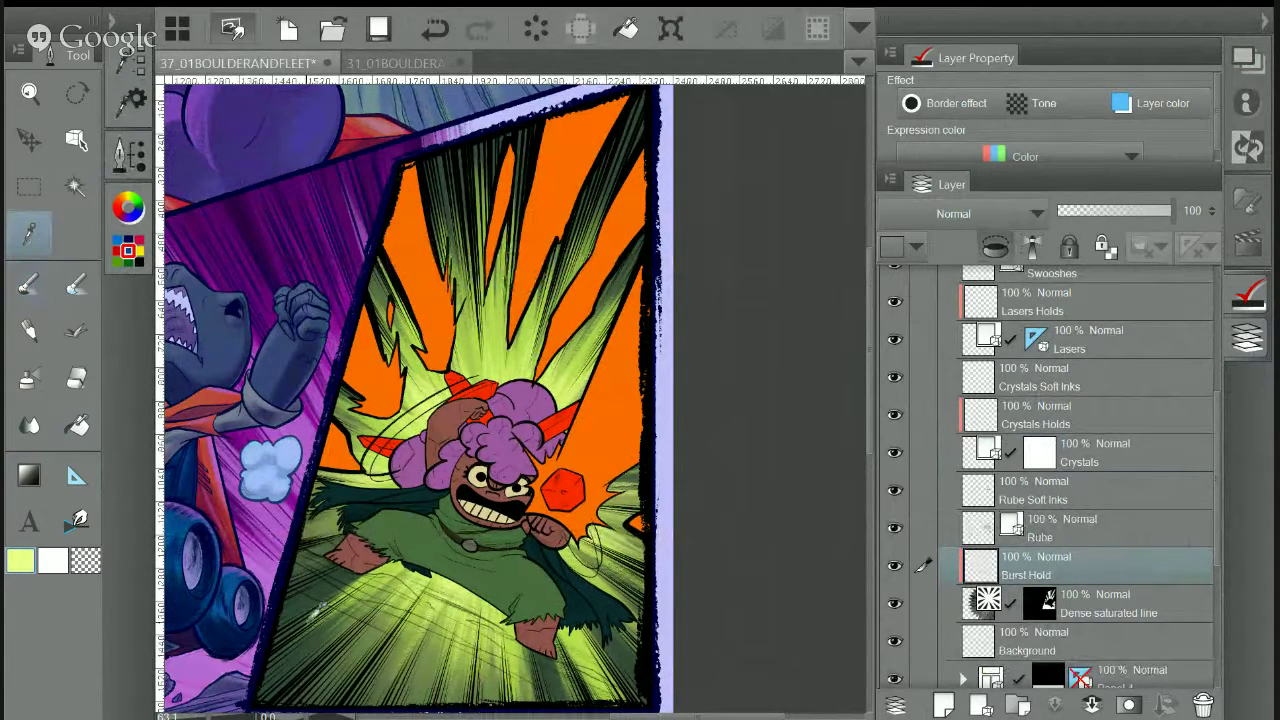
{"action": "left_click", "coordinate": [313, 600]}
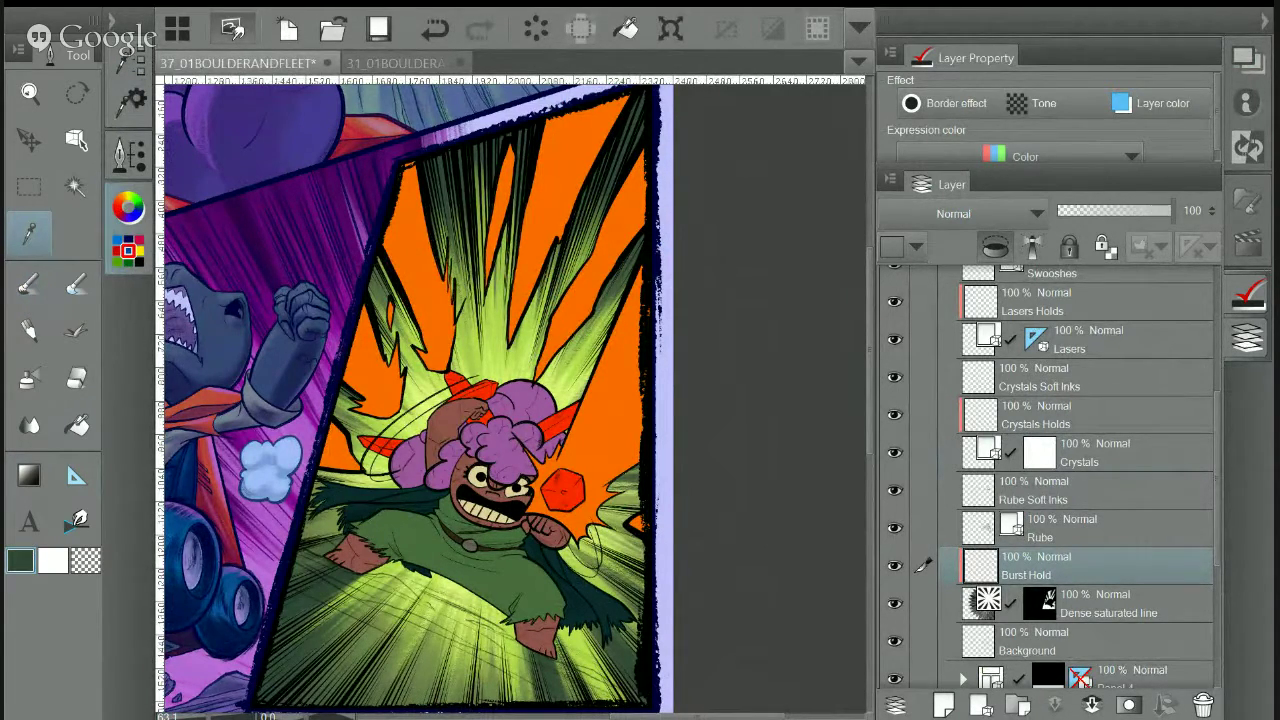
{"action": "left_click", "coordinate": [128, 212]}
{"action": "left_click", "coordinate": [310, 222]}
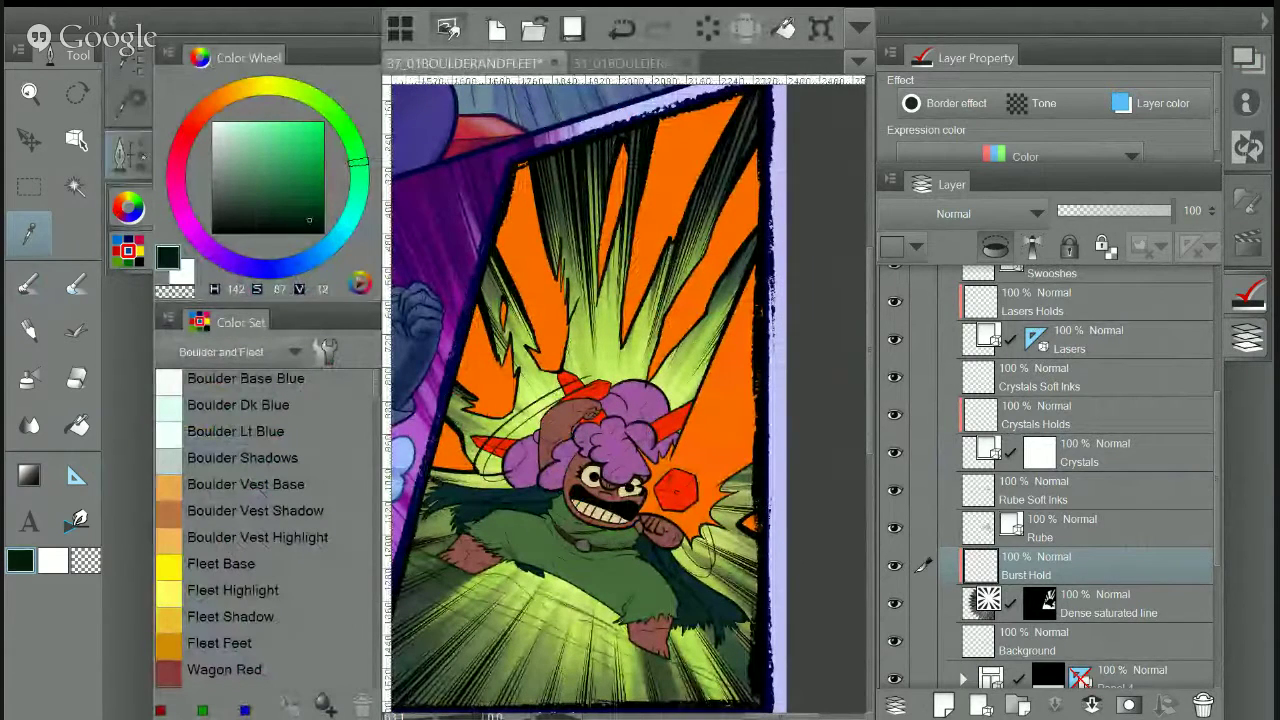
{"action": "left_click", "coordinate": [128, 208]}
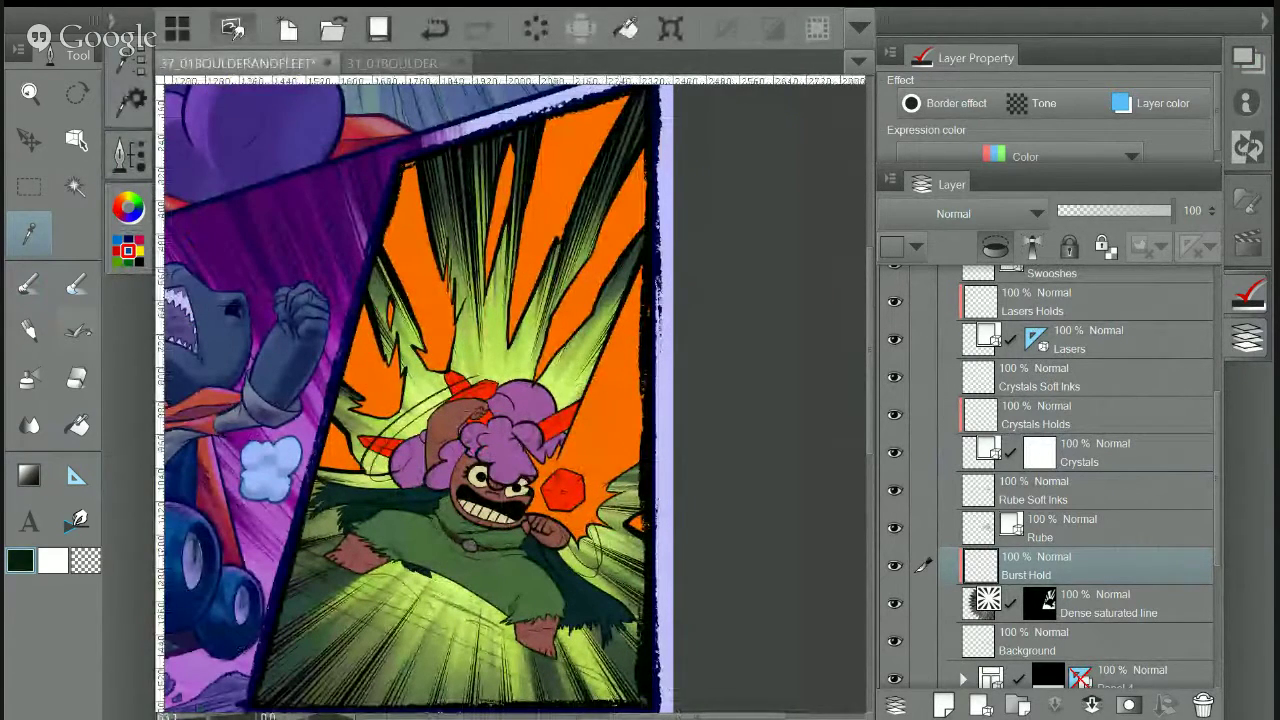
{"action": "key", "text": "p"}
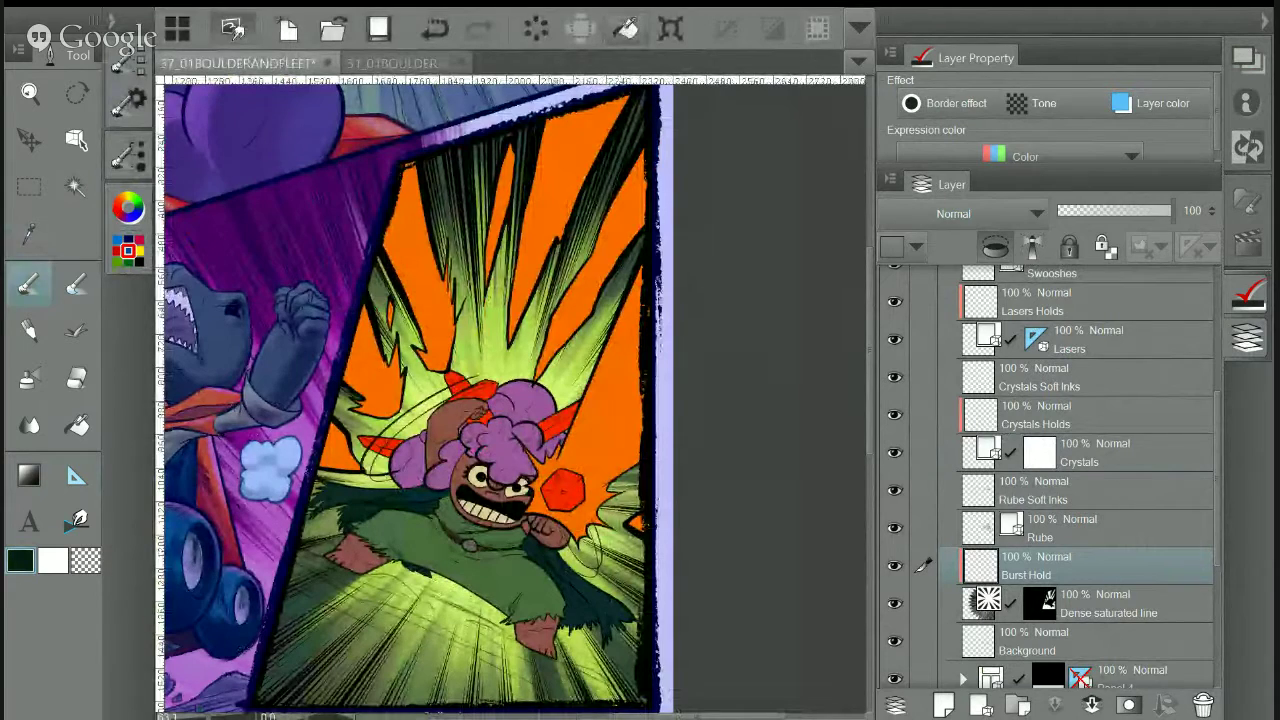
{"action": "left_click", "coordinate": [626, 29]}
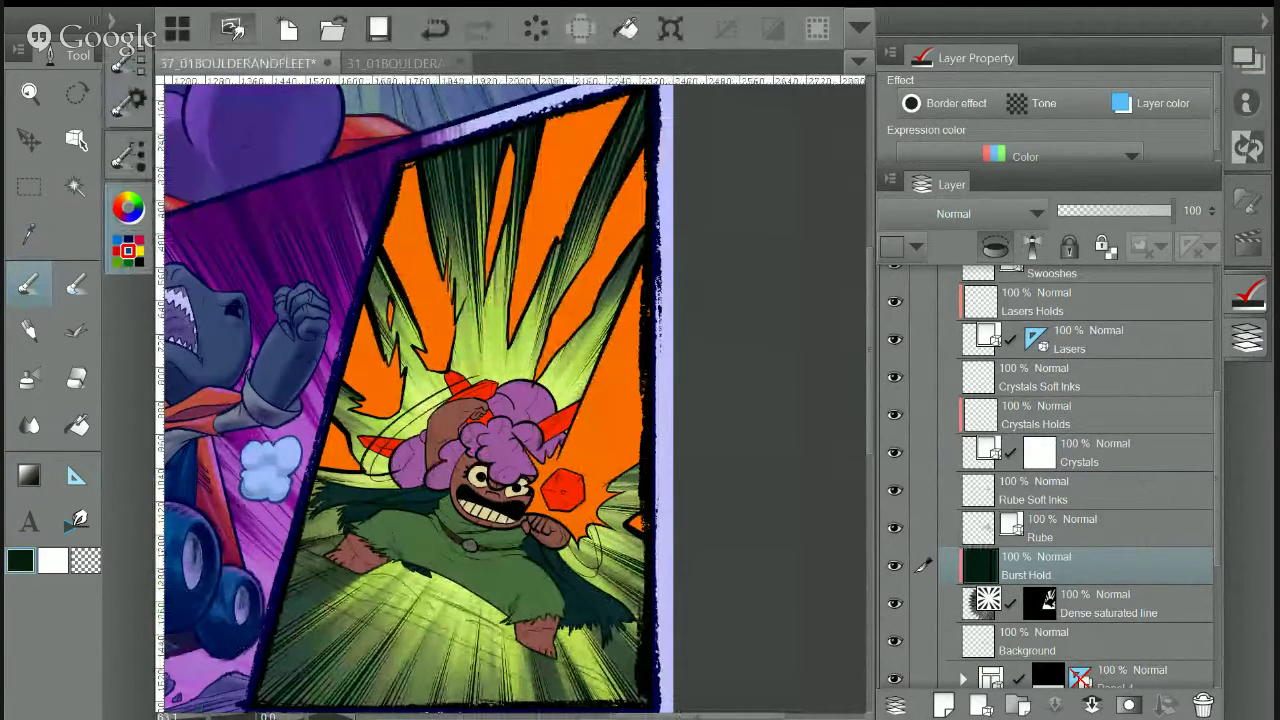
Pick a brighter, more saturated green and apply a gradient outward from the character on the Burst Hold layer
{"action": "left_click", "coordinate": [128, 208]}
{"action": "left_click", "coordinate": [307, 201]}
{"action": "left_click", "coordinate": [350, 136]}
{"action": "left_click", "coordinate": [29, 475]}
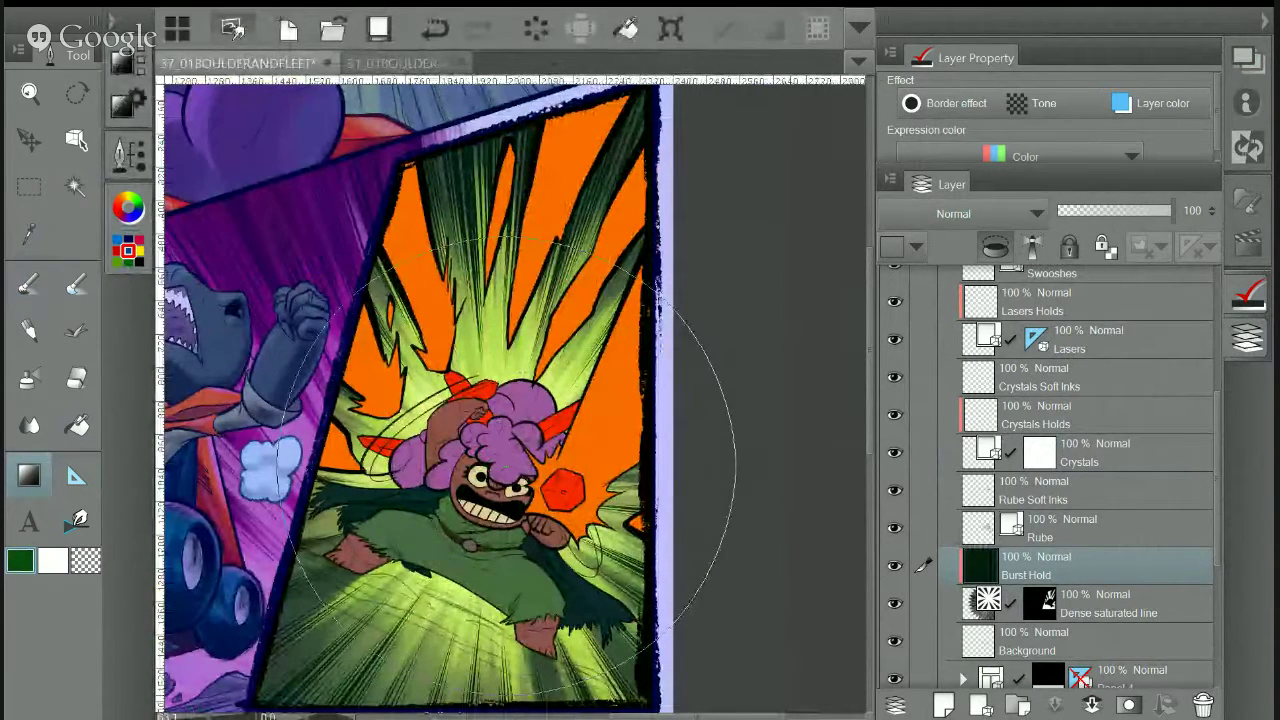
{"action": "left_click_drag", "start_coordinate": [541, 437], "coordinate": [548, 386]}
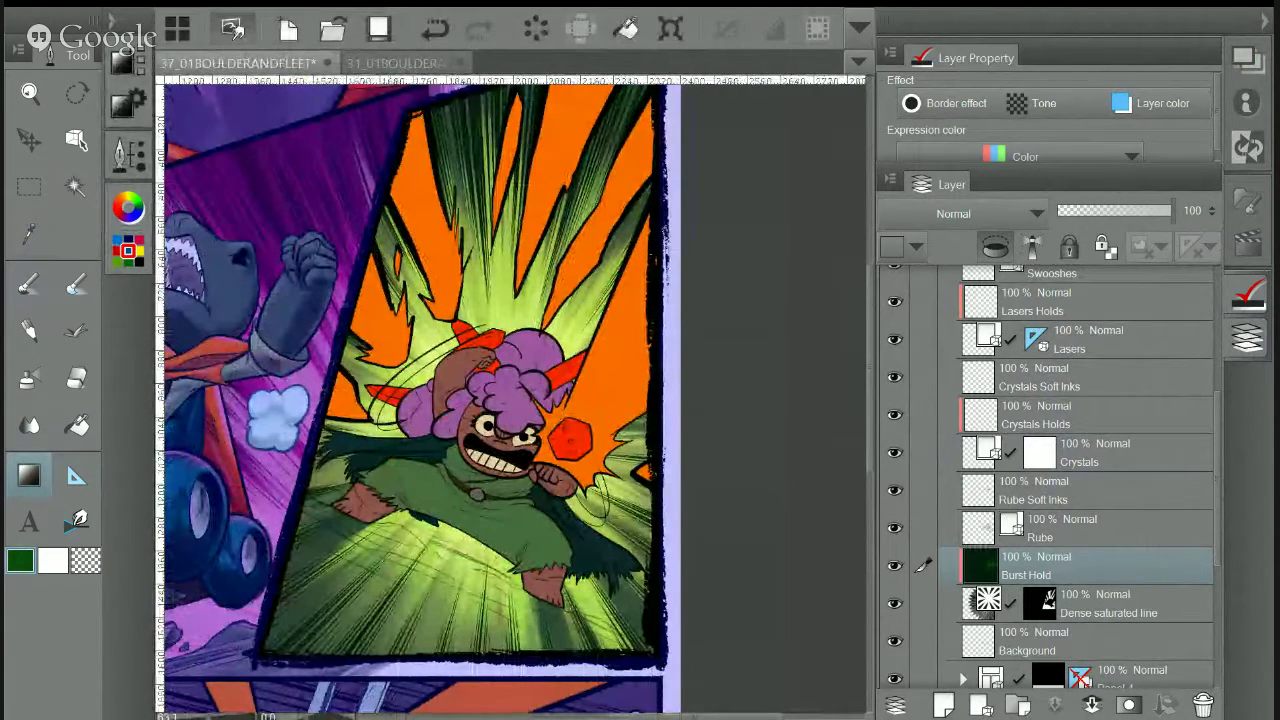
On the Colors layer, sample the light green above the character's hair and dry-brush highlights into the upper burst rays
{"action": "scroll", "coordinate": [1050, 476], "scroll_direction": "down", "scroll_amount": 5}
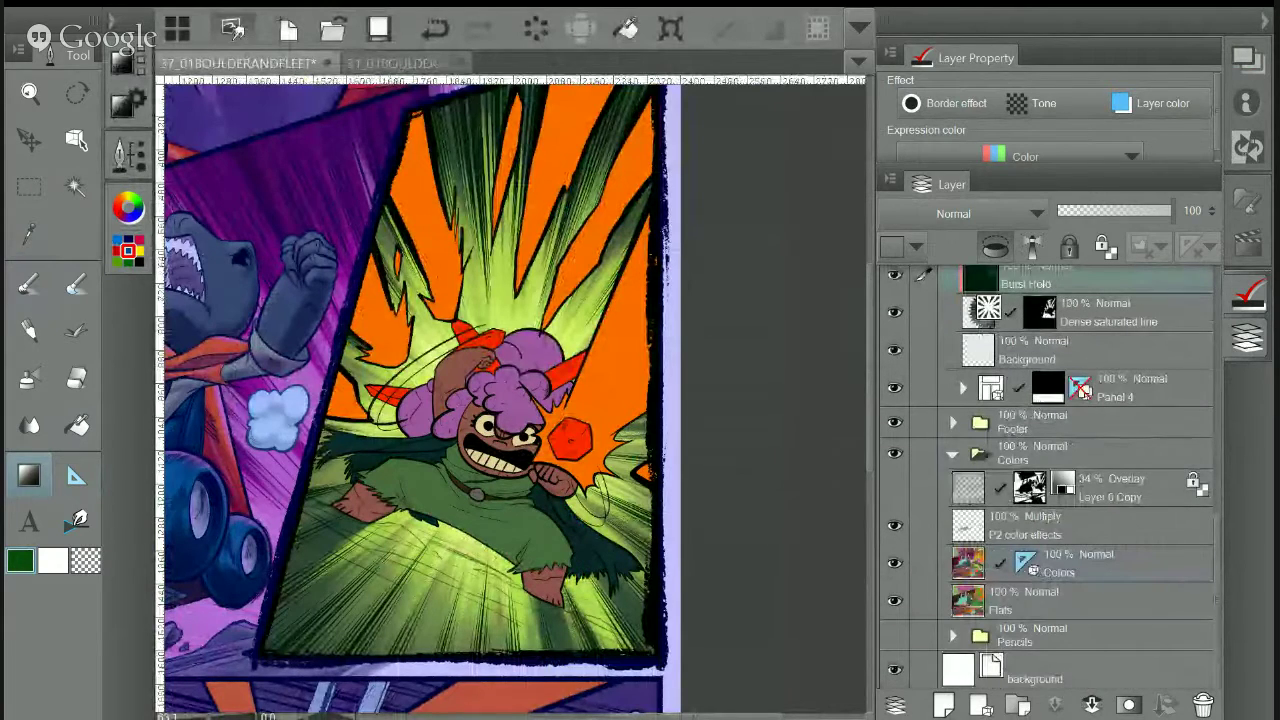
{"action": "left_click", "coordinate": [1110, 563]}
{"action": "key", "text": "i"}
{"action": "left_click", "coordinate": [499, 284]}
{"action": "key", "text": "p"}
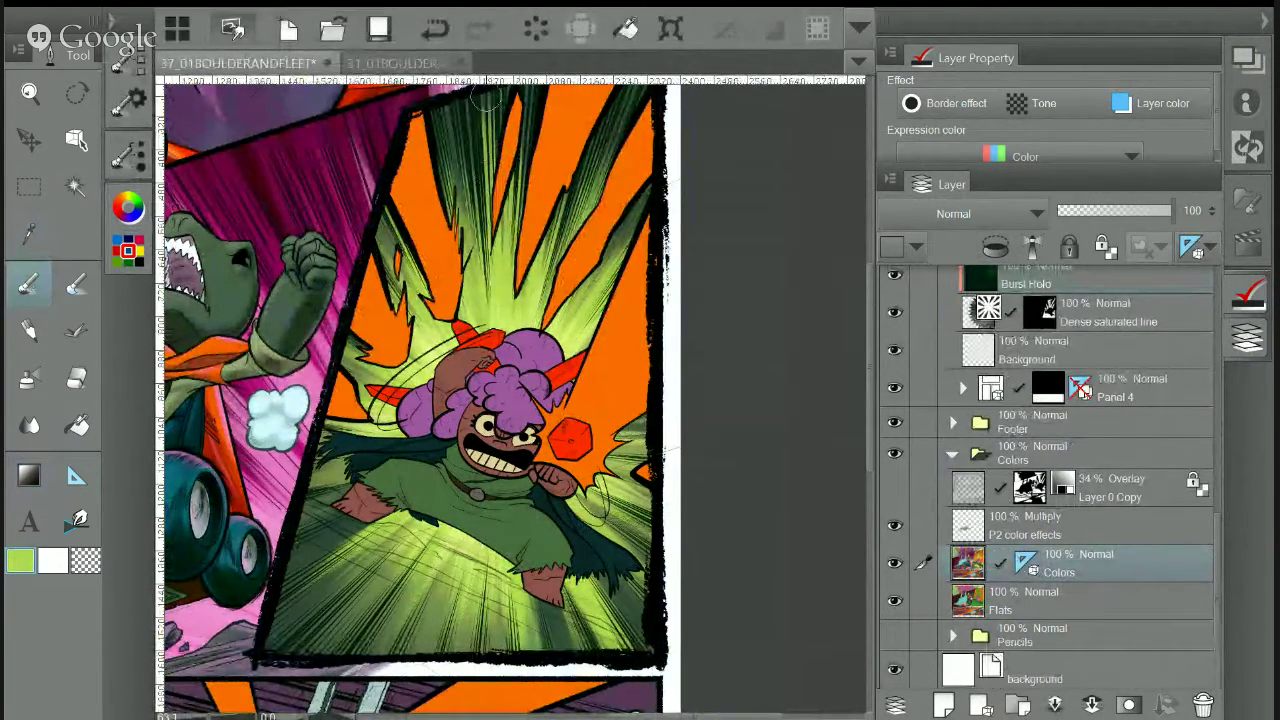
{"action": "left_click_drag", "start_coordinate": [517, 192], "coordinate": [502, 268]}
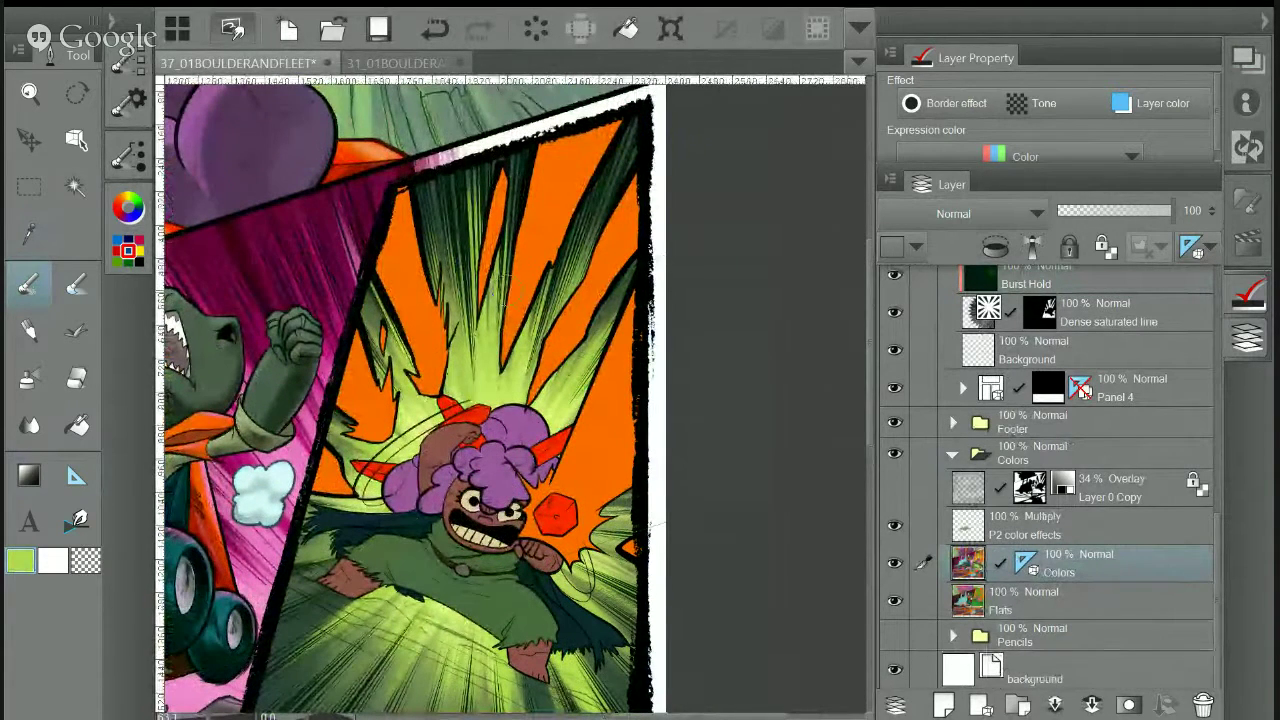
{"action": "key", "text": "ctrl+z"}
{"action": "key", "text": "ctrl+y"}
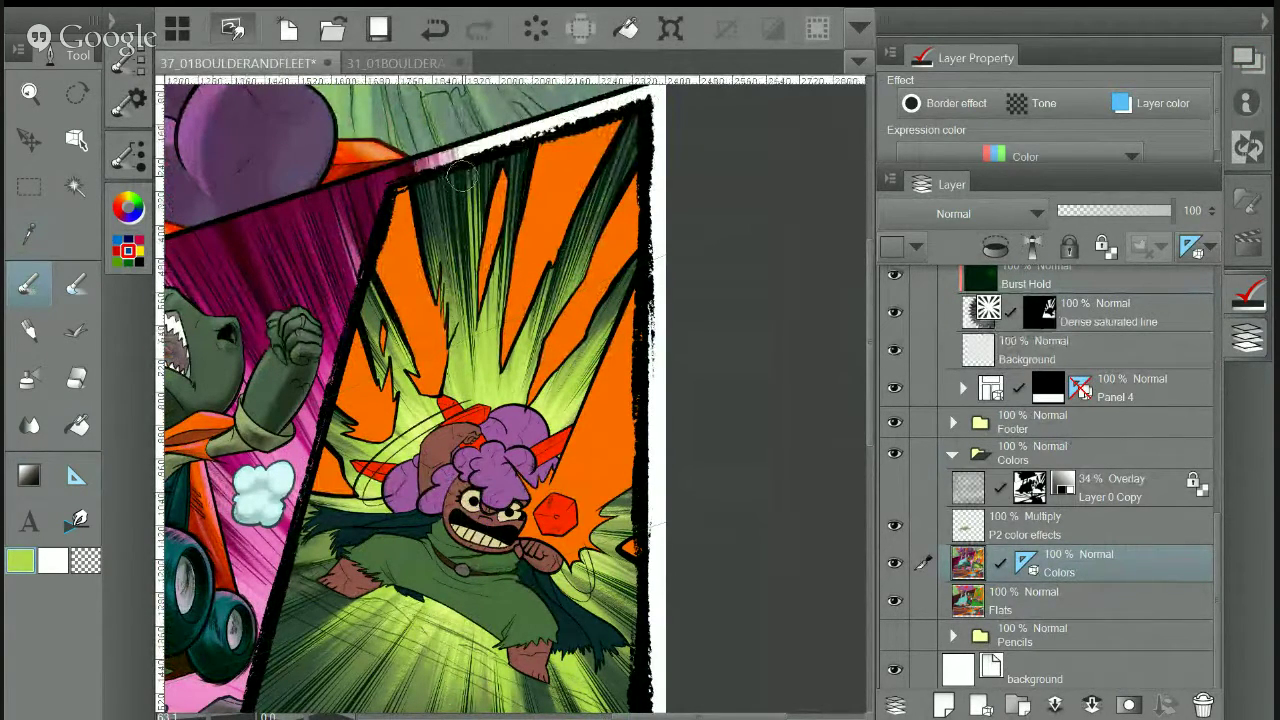
Select all of the character's brown skin areas on the Colors layer with the magic wand
{"action": "left_click", "coordinate": [75, 186]}
{"action": "left_click_drag", "start_coordinate": [323, 682], "coordinate": [365, 599]}
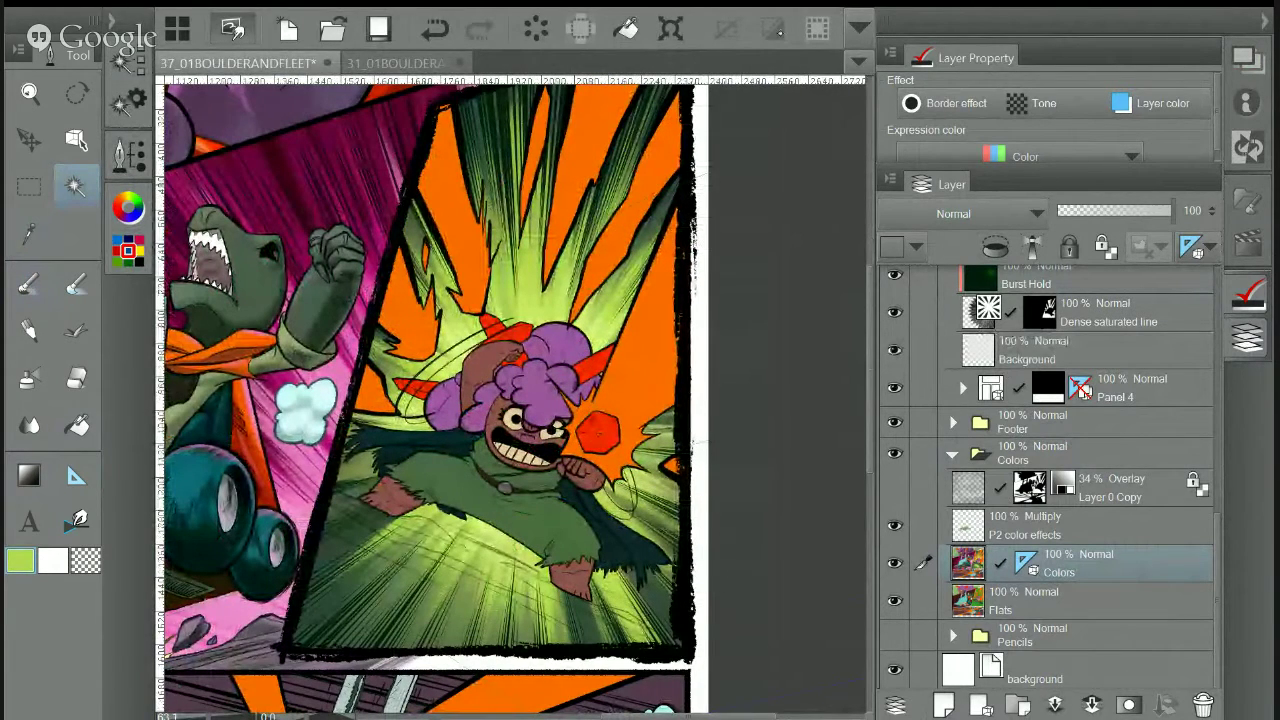
{"action": "left_click", "coordinate": [78, 142]}
{"action": "left_click", "coordinate": [537, 429]}
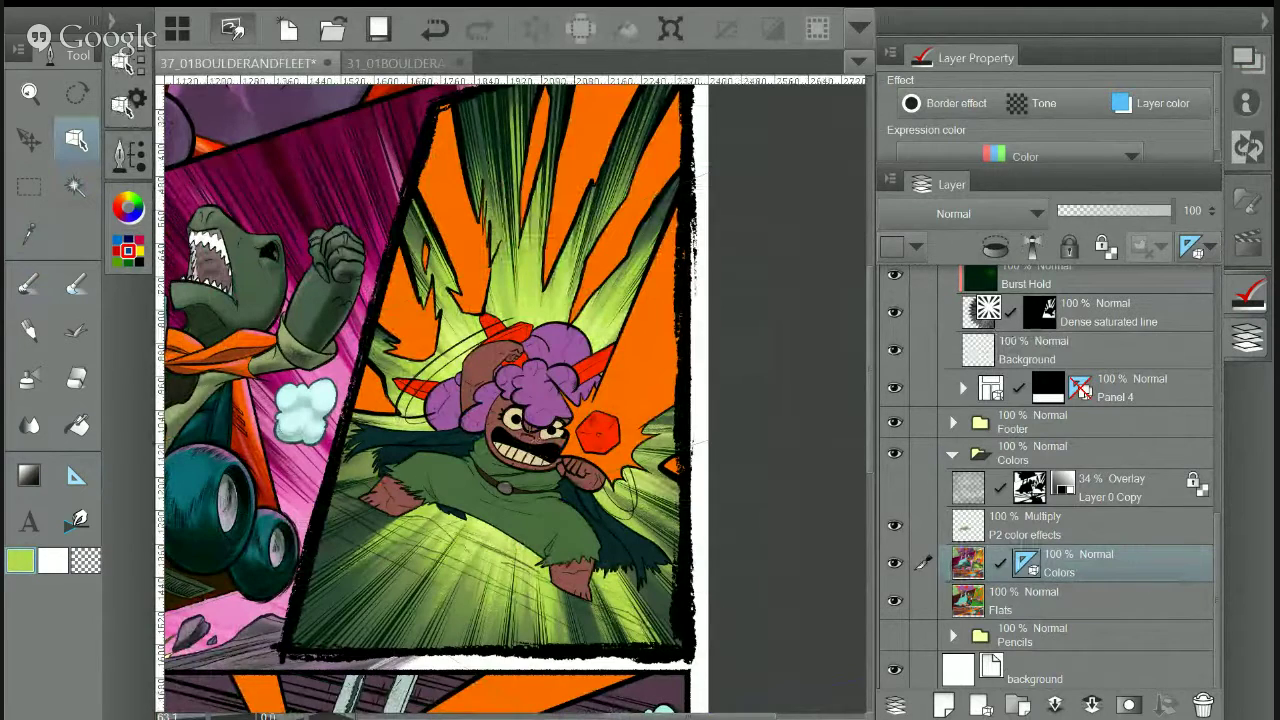
{"action": "left_click", "coordinate": [77, 187]}
{"action": "left_click", "coordinate": [538, 429]}
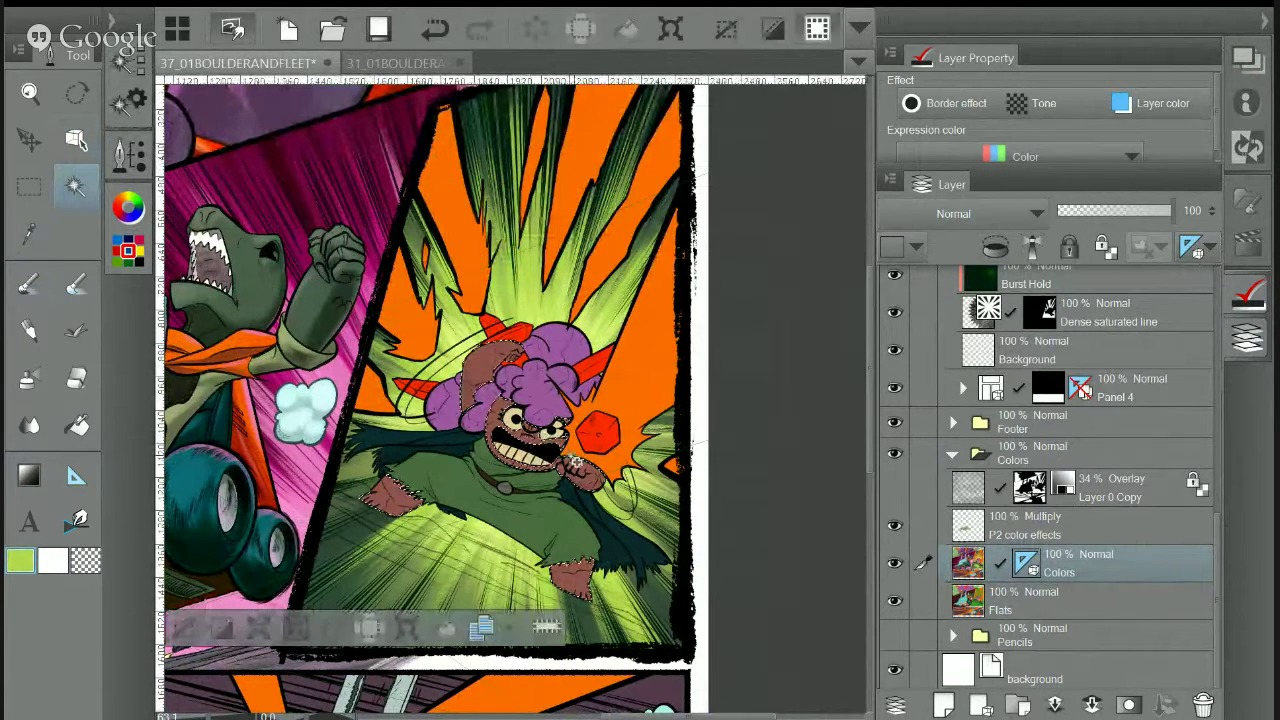
{"action": "left_click_drag", "start_coordinate": [538, 429], "coordinate": [522, 399]}
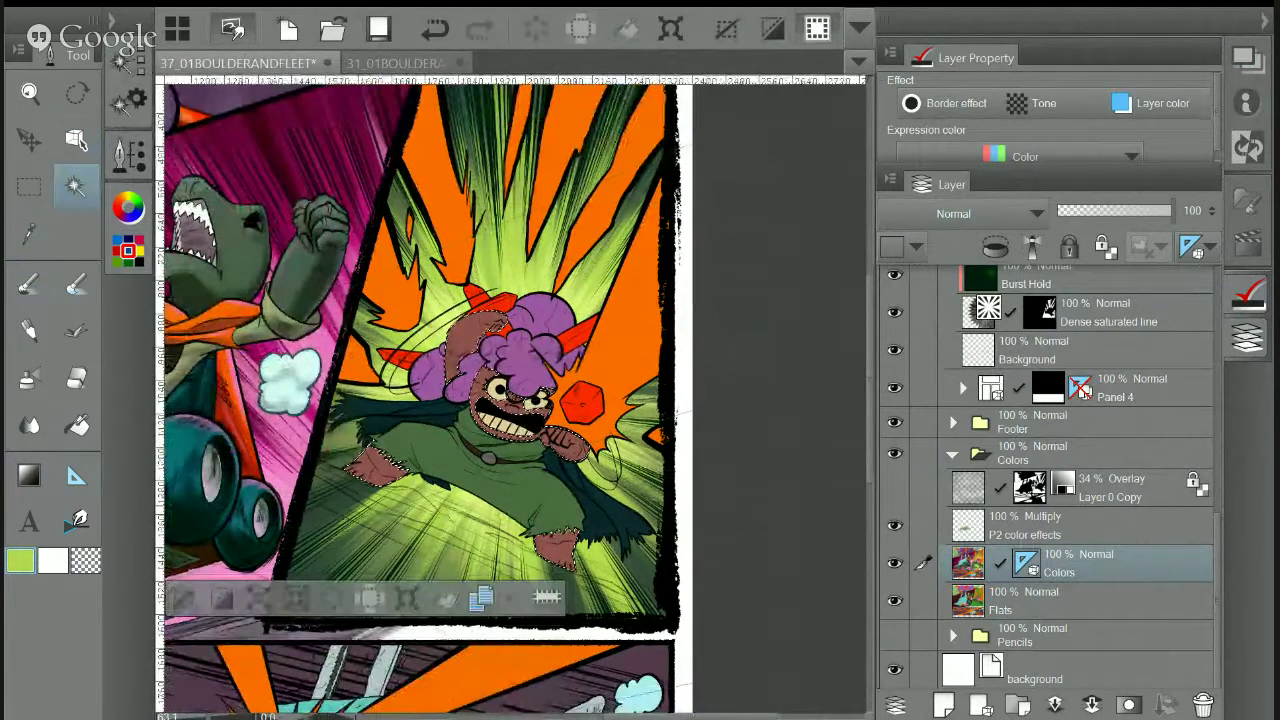
Sample the character's dark brown skin shadow from the lower-left panel of page 31 and return to page 37
{"action": "left_click", "coordinate": [29, 233]}
{"action": "left_click", "coordinate": [556, 545]}
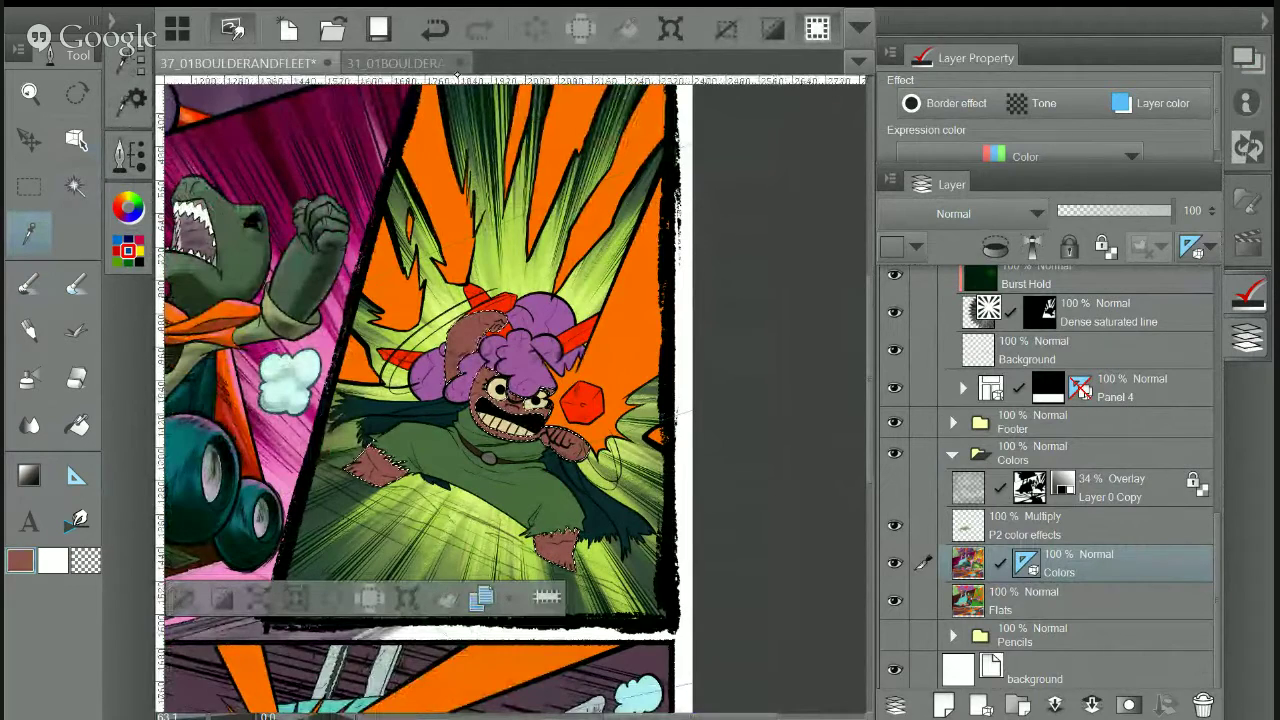
{"action": "left_click", "coordinate": [420, 64]}
{"action": "left_click", "coordinate": [449, 466]}
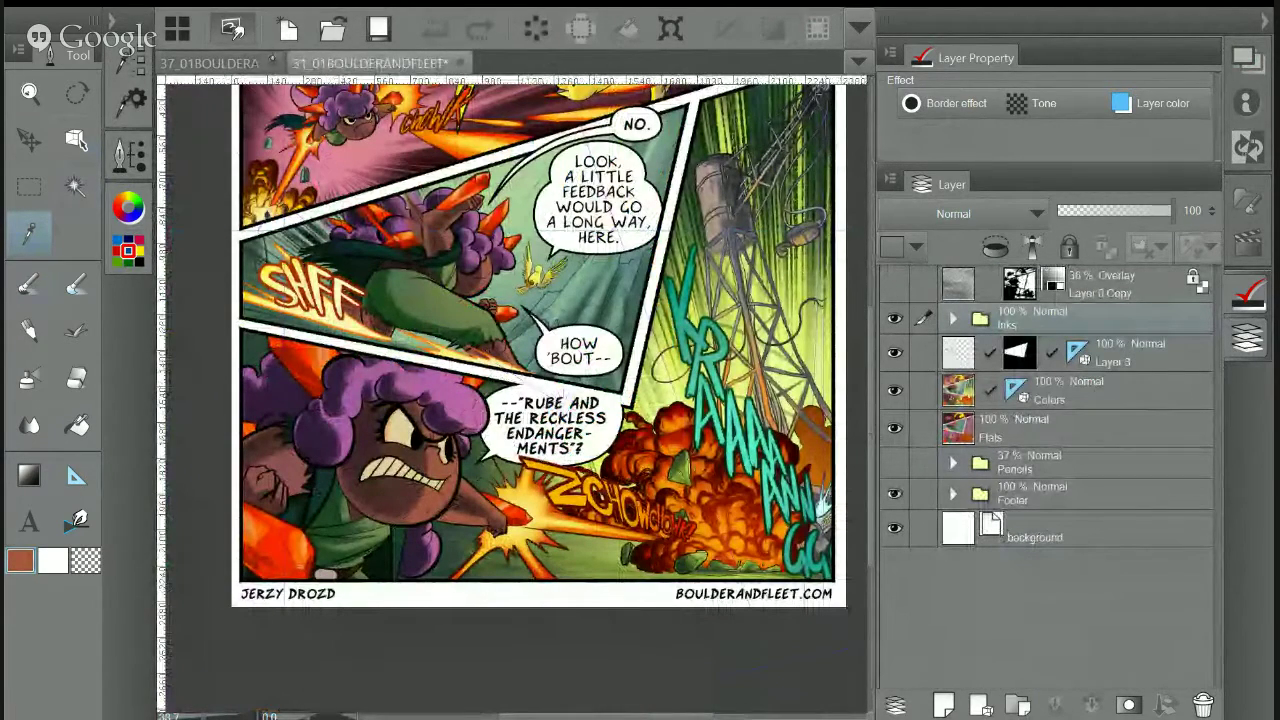
{"action": "left_click", "coordinate": [210, 62]}
{"action": "left_click", "coordinate": [28, 476]}
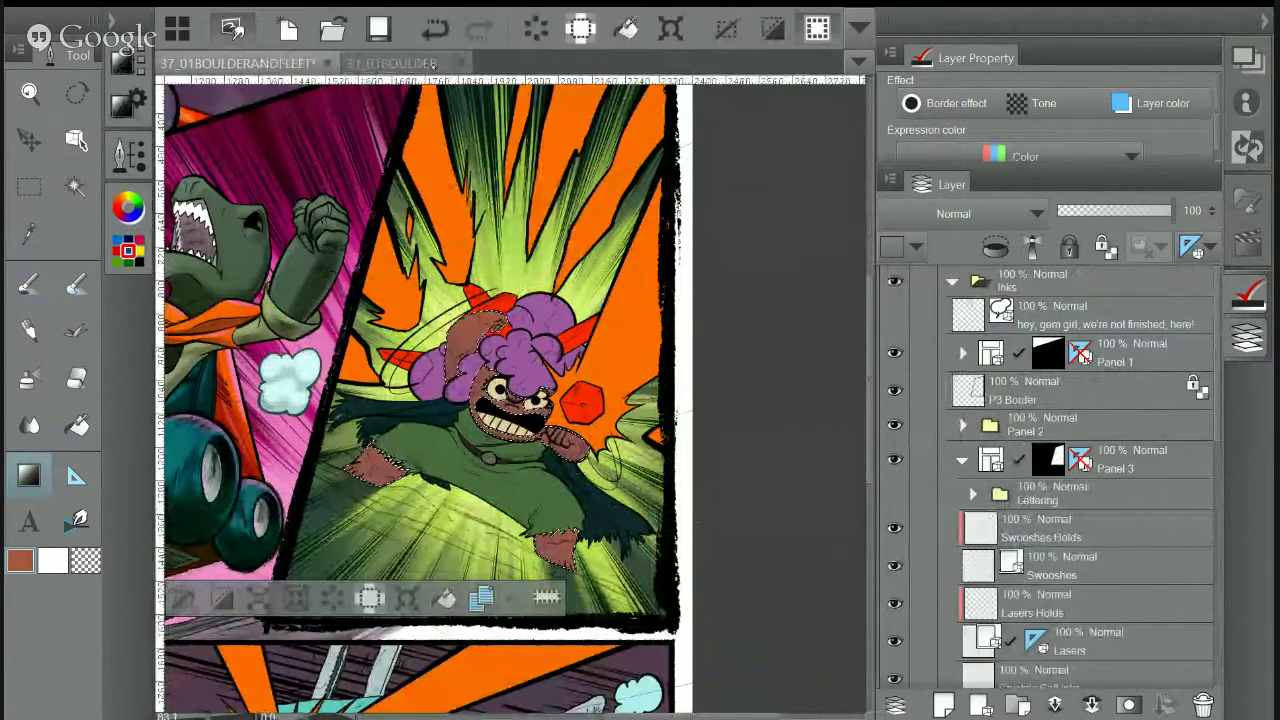
{"action": "left_click", "coordinate": [392, 62]}
{"action": "left_click", "coordinate": [397, 437], "text": "alt"}
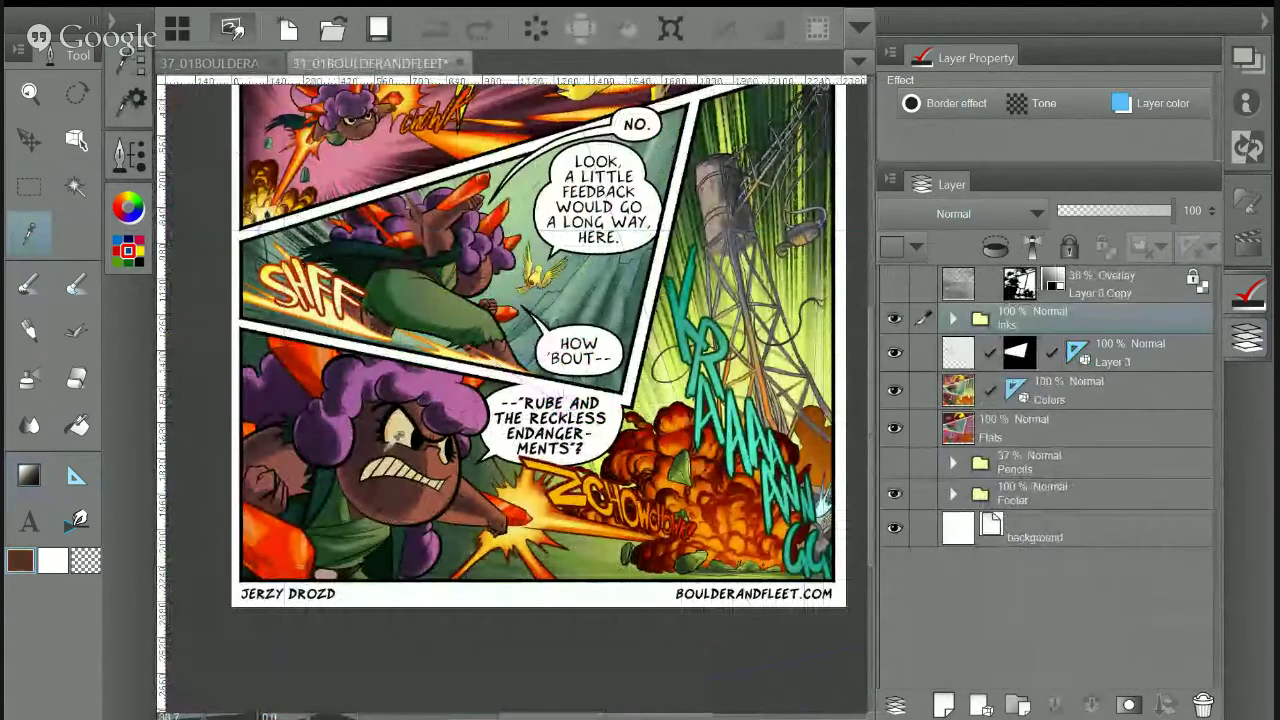
{"action": "left_click", "coordinate": [215, 62]}
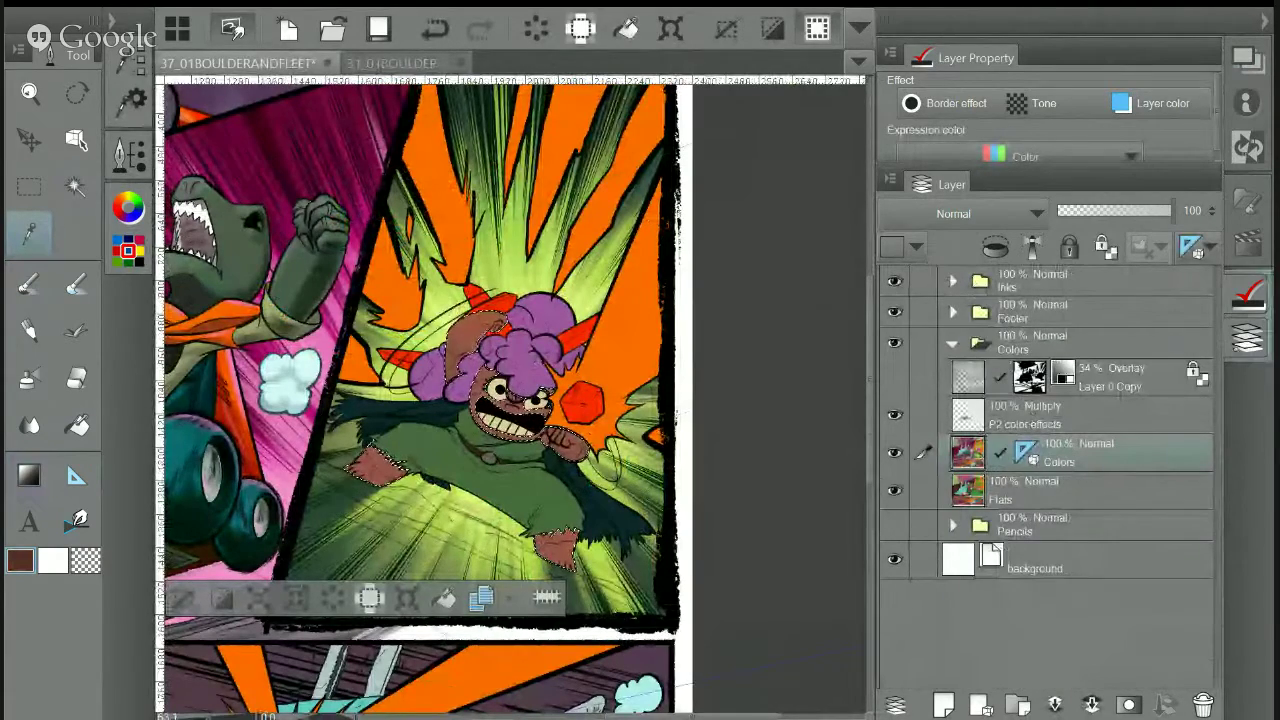
Paint dark brown shadows on the character's raised arm with the Dry Brush Inker, using a rotated close-up view
{"action": "left_click", "coordinate": [1264, 20]}
{"action": "scroll", "coordinate": [634, 440], "scroll_direction": "up", "scroll_amount": 3}
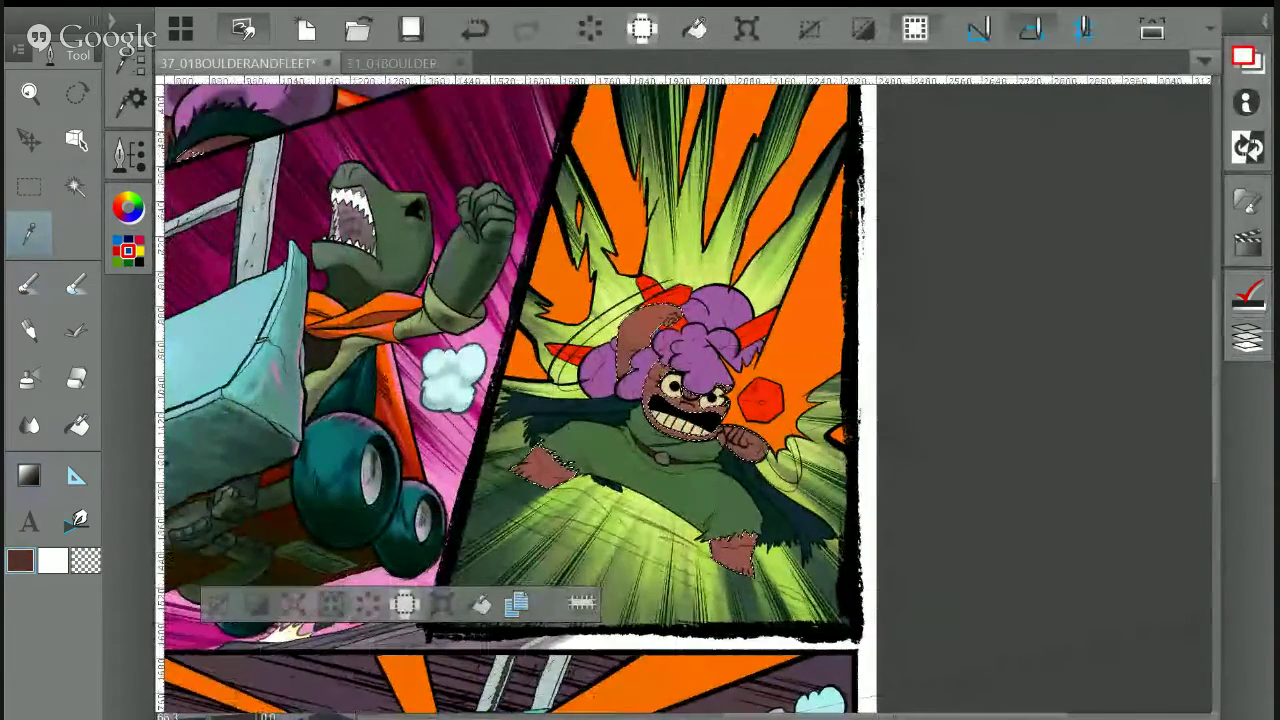
{"action": "left_click_drag", "start_coordinate": [900, 400], "coordinate": [868, 288]}
{"action": "left_click_drag", "start_coordinate": [868, 288], "coordinate": [672, 288]}
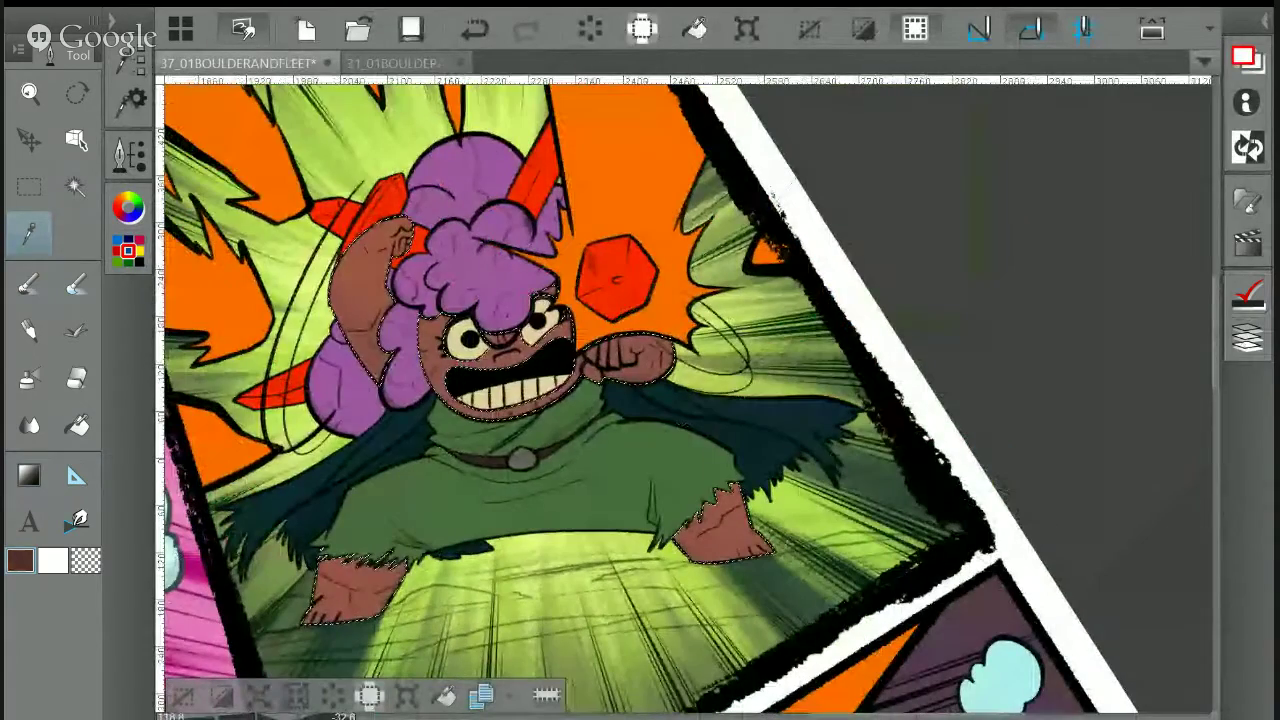
{"action": "left_click", "coordinate": [35, 282]}
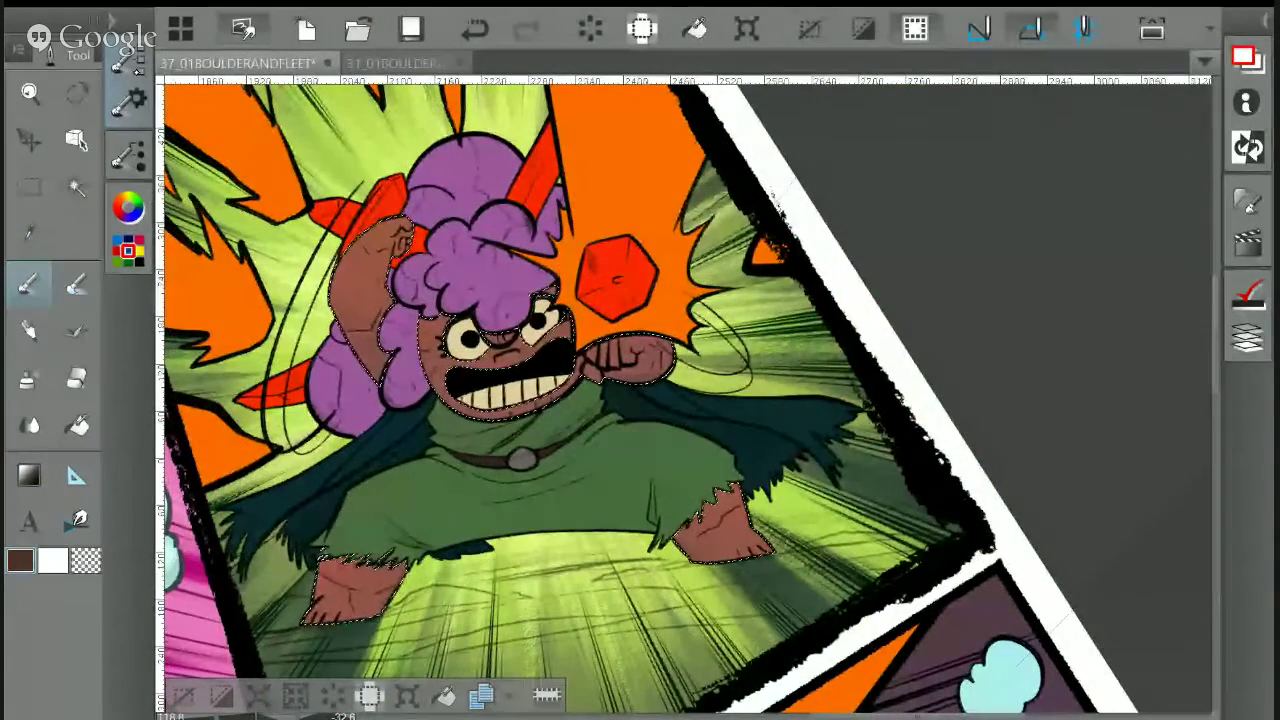
{"action": "key", "text": "Tab"}
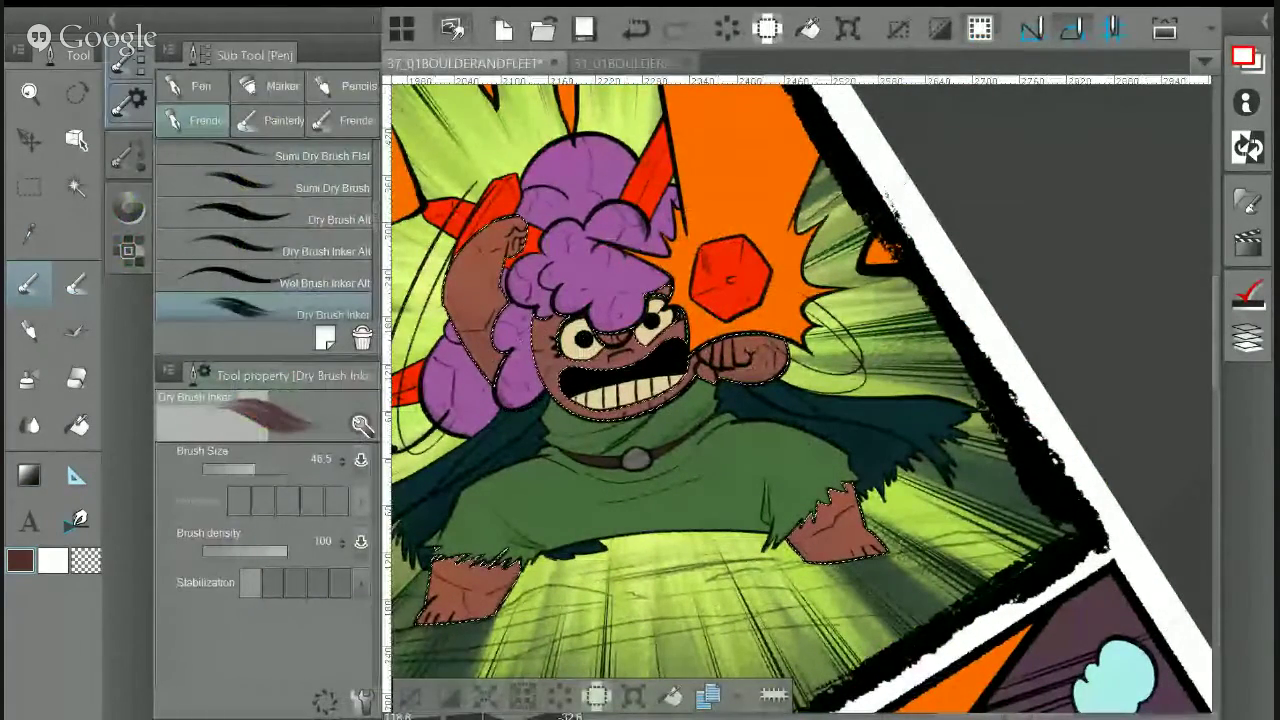
{"action": "key", "text": "Tab"}
{"action": "mouse_move", "coordinate": [356, 318]}
{"action": "left_mouse_down"}
{"action": "mouse_move", "coordinate": [381, 355]}
{"action": "mouse_move", "coordinate": [354, 295]}
{"action": "mouse_move", "coordinate": [369, 318]}
{"action": "mouse_move", "coordinate": [366, 270]}
{"action": "mouse_move", "coordinate": [350, 300]}
{"action": "mouse_move", "coordinate": [392, 248]}
{"action": "left_mouse_up"}
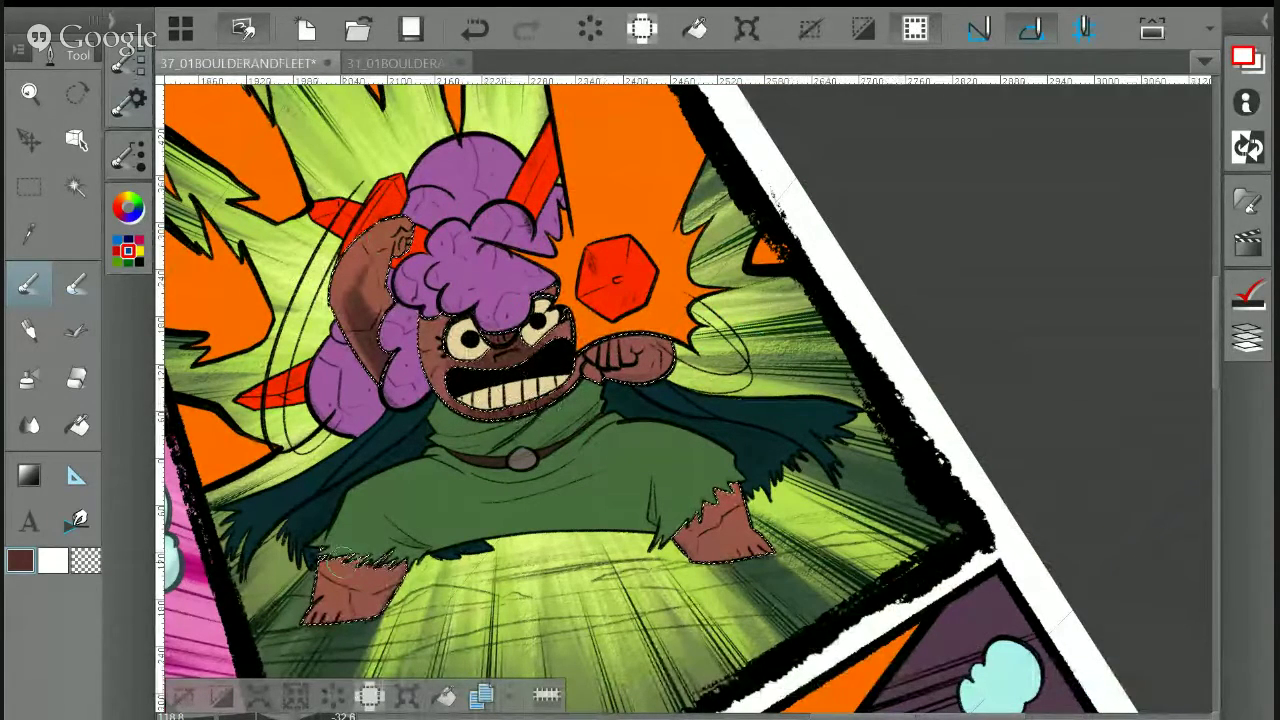
Shade the character's feet, face and clenched fist in dark brown, and clear the skin selection
{"action": "left_click_drag", "start_coordinate": [362, 562], "coordinate": [530, 426]}
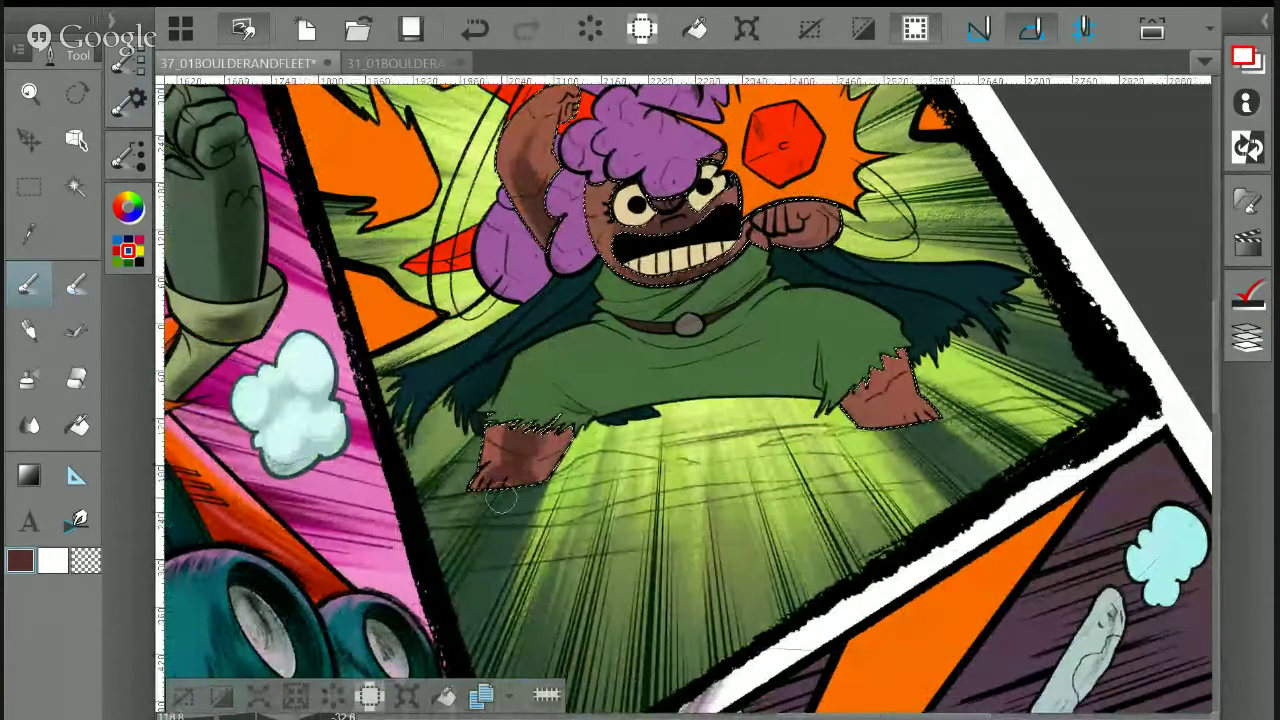
{"action": "left_click_drag", "start_coordinate": [522, 484], "coordinate": [307, 535]}
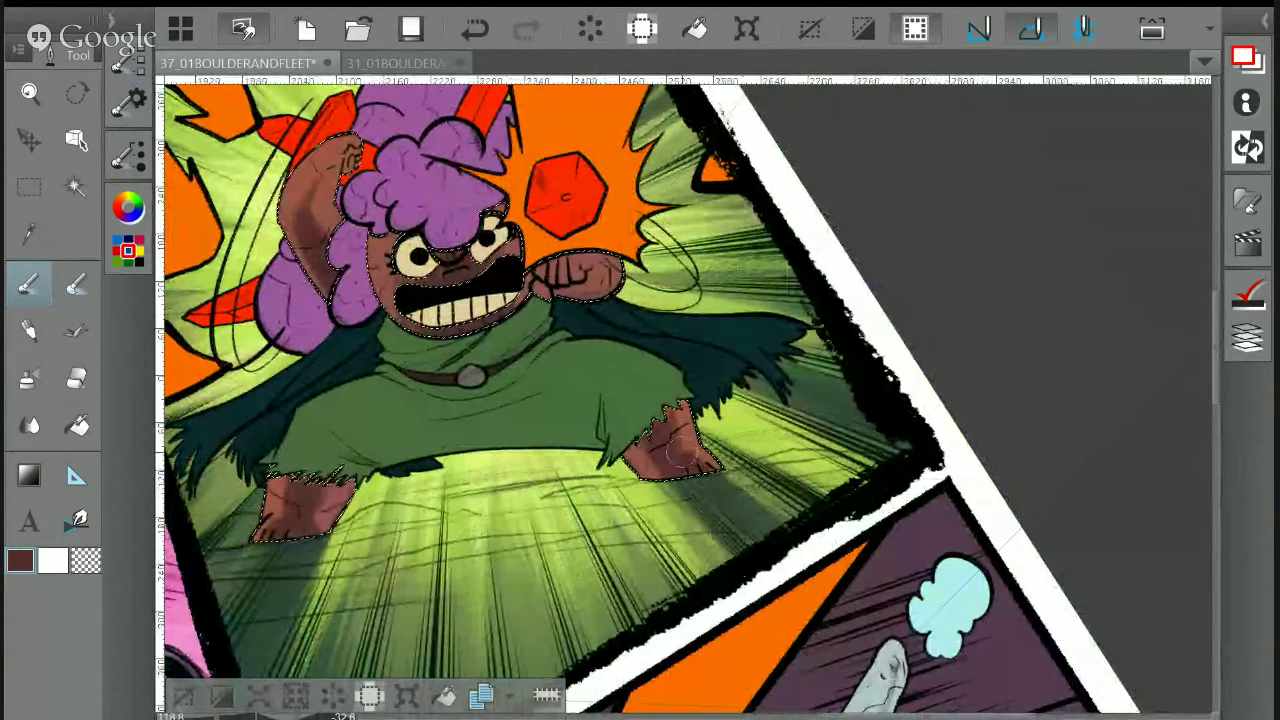
{"action": "left_click_drag", "start_coordinate": [686, 360], "coordinate": [691, 412]}
{"action": "mouse_move", "coordinate": [573, 322]}
{"action": "left_mouse_down"}
{"action": "mouse_move", "coordinate": [550, 318]}
{"action": "mouse_move", "coordinate": [604, 342]}
{"action": "mouse_move", "coordinate": [545, 346]}
{"action": "mouse_move", "coordinate": [597, 336]}
{"action": "left_mouse_up"}
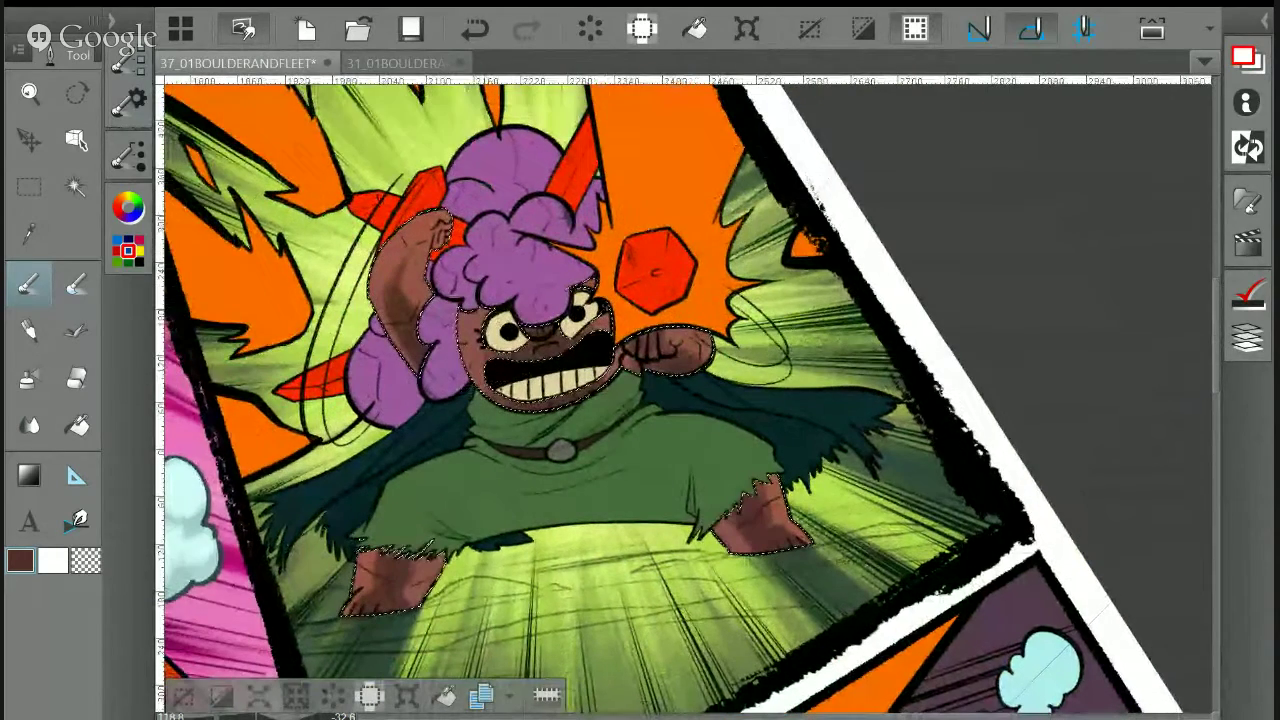
{"action": "left_click", "coordinate": [187, 694]}
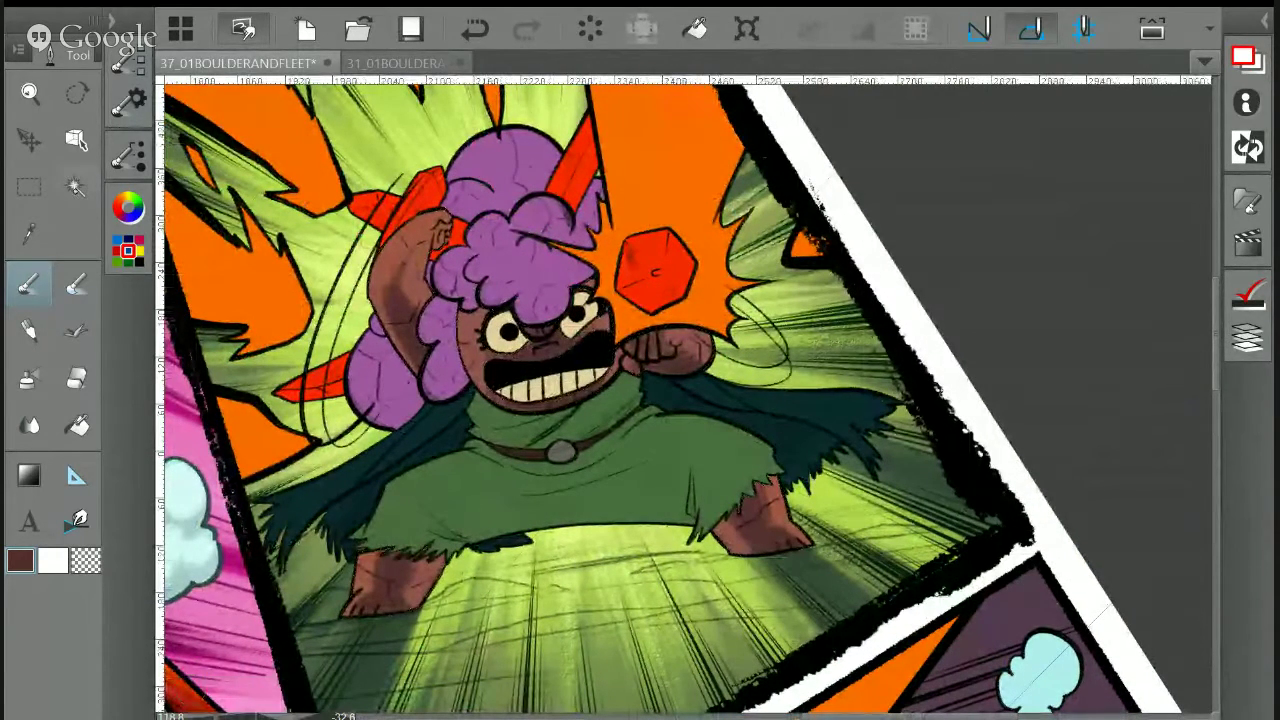
Select the character's purple hair with the magic wand, sample a hair color from page 31 and return to page 37
{"action": "left_click", "coordinate": [77, 192]}
{"action": "left_click", "coordinate": [524, 276]}
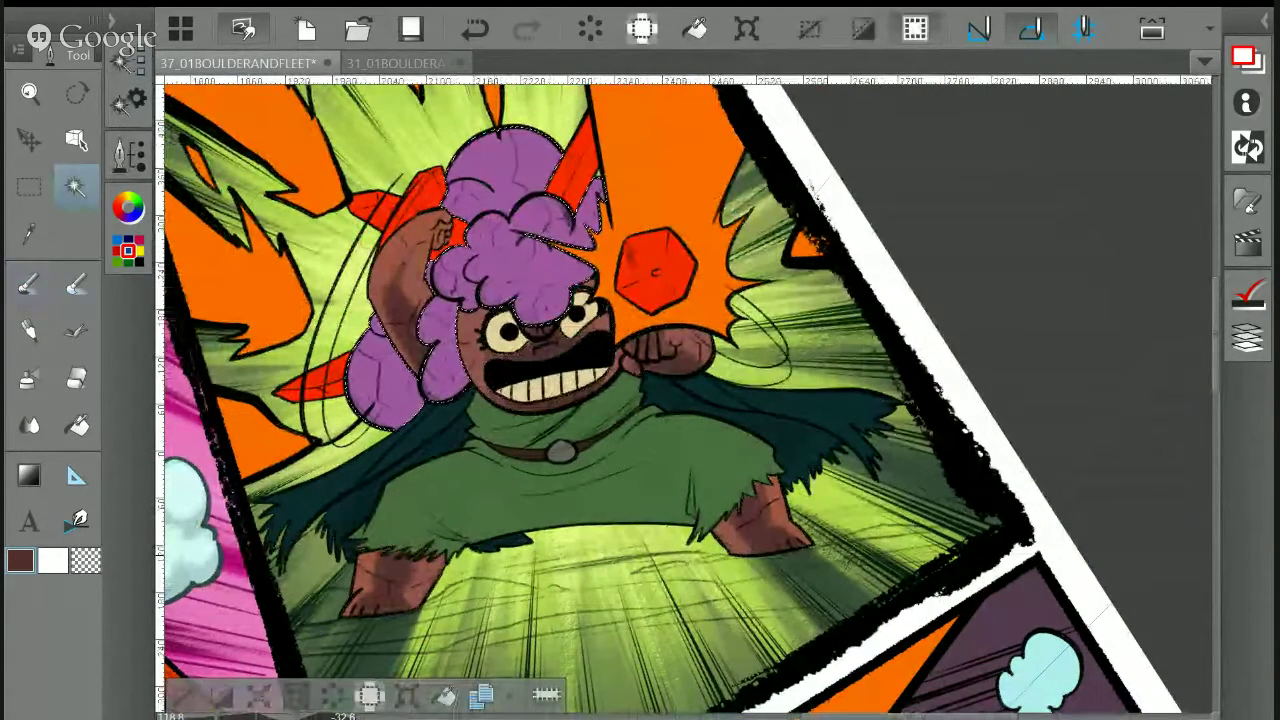
{"action": "left_click_drag", "start_coordinate": [540, 300], "coordinate": [786, 342]}
{"action": "left_click", "coordinate": [364, 63]}
{"action": "key", "text": "i"}
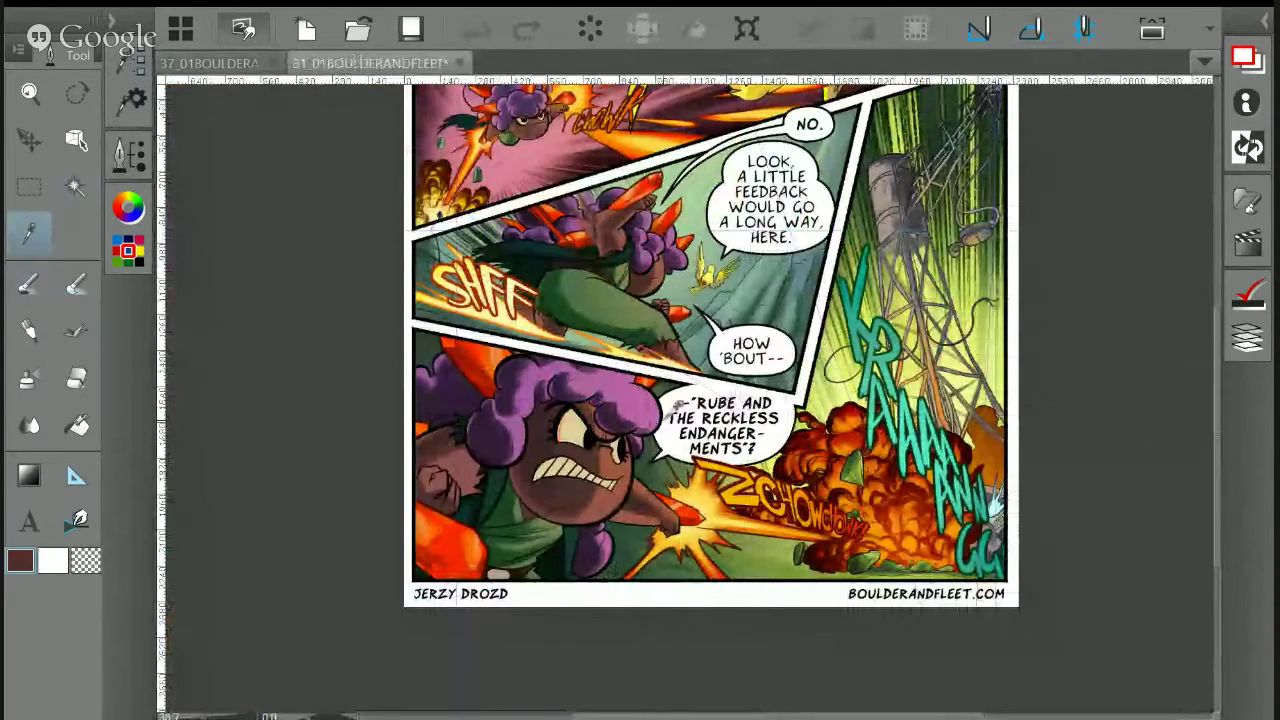
{"action": "left_click", "coordinate": [629, 278]}
{"action": "left_click", "coordinate": [209, 63]}
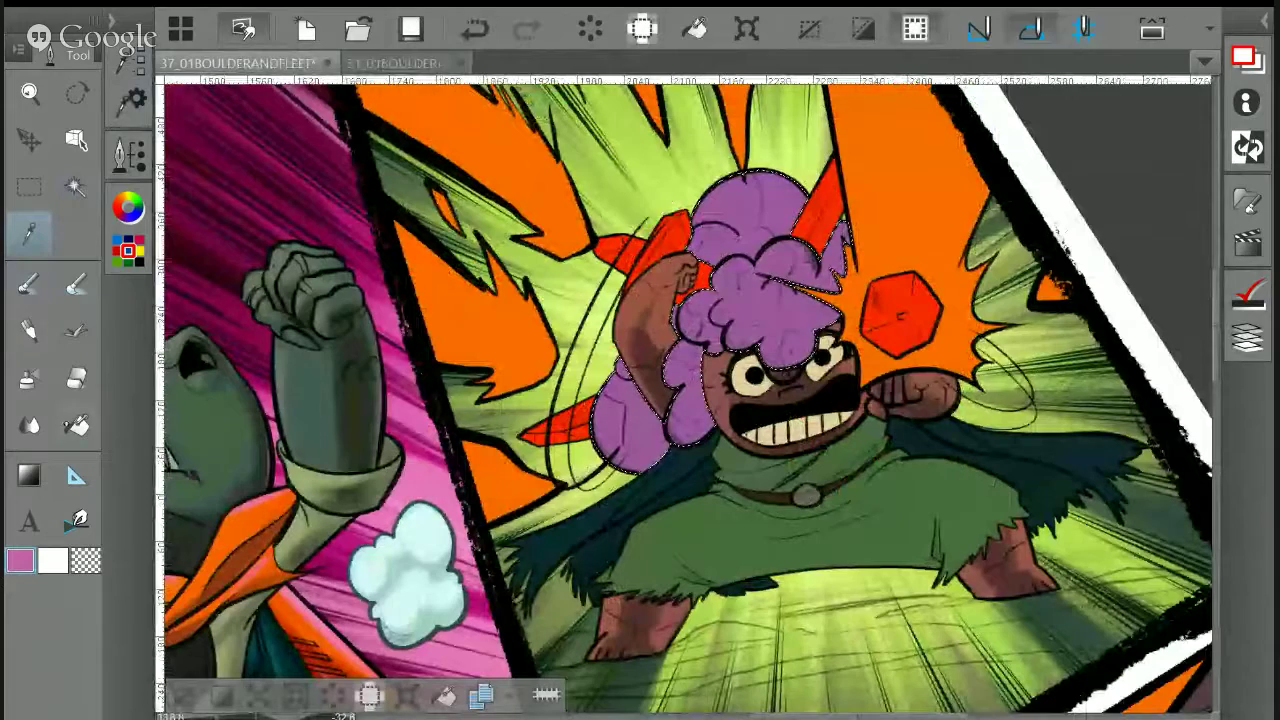
Tint the character's selected hair with a pink gradient, sample the dark purple hair shadow from page 31 and return to page 37
{"action": "key", "text": "g"}
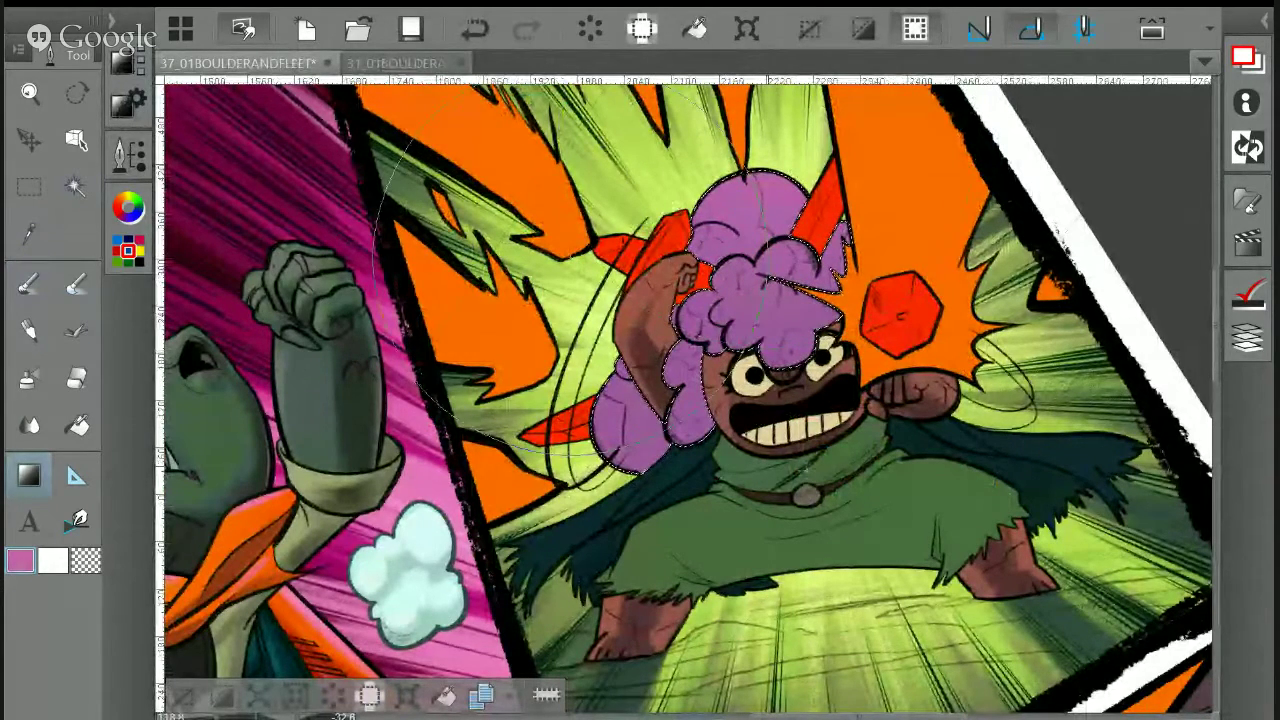
{"action": "left_click", "coordinate": [370, 63]}
{"action": "key", "text": "p"}
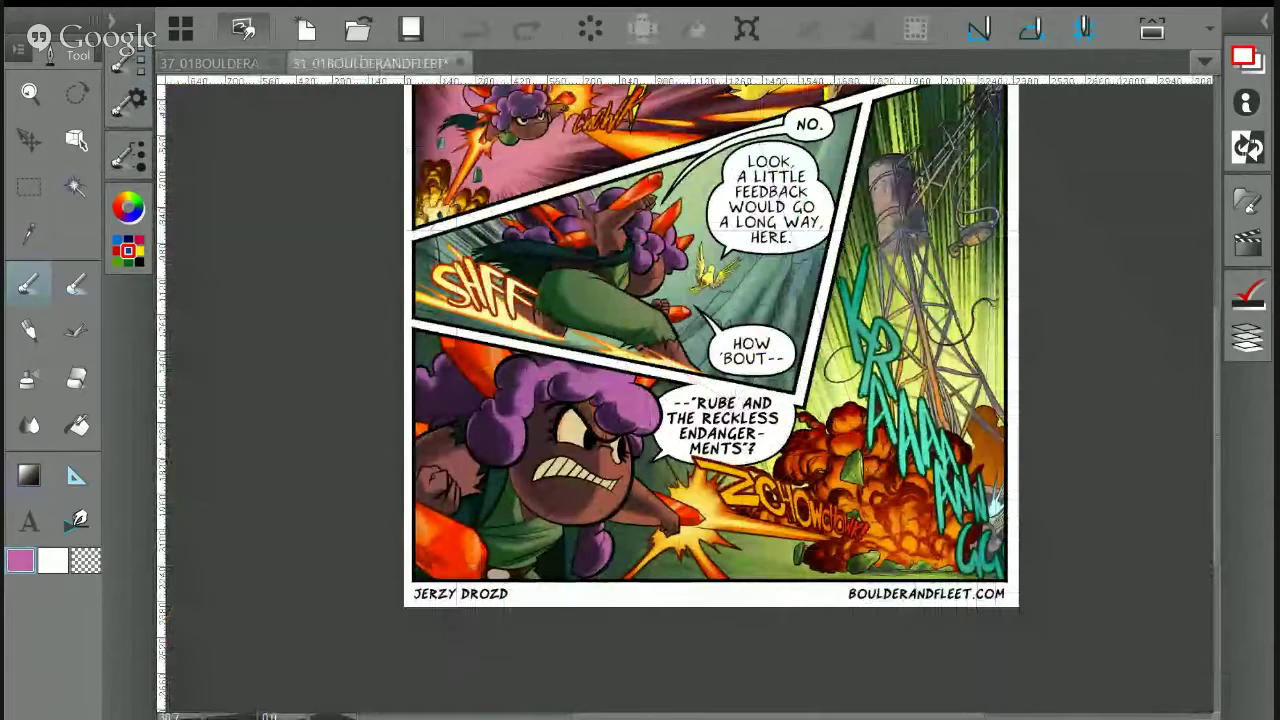
{"action": "key", "text": "i"}
{"action": "left_click", "coordinate": [501, 414]}
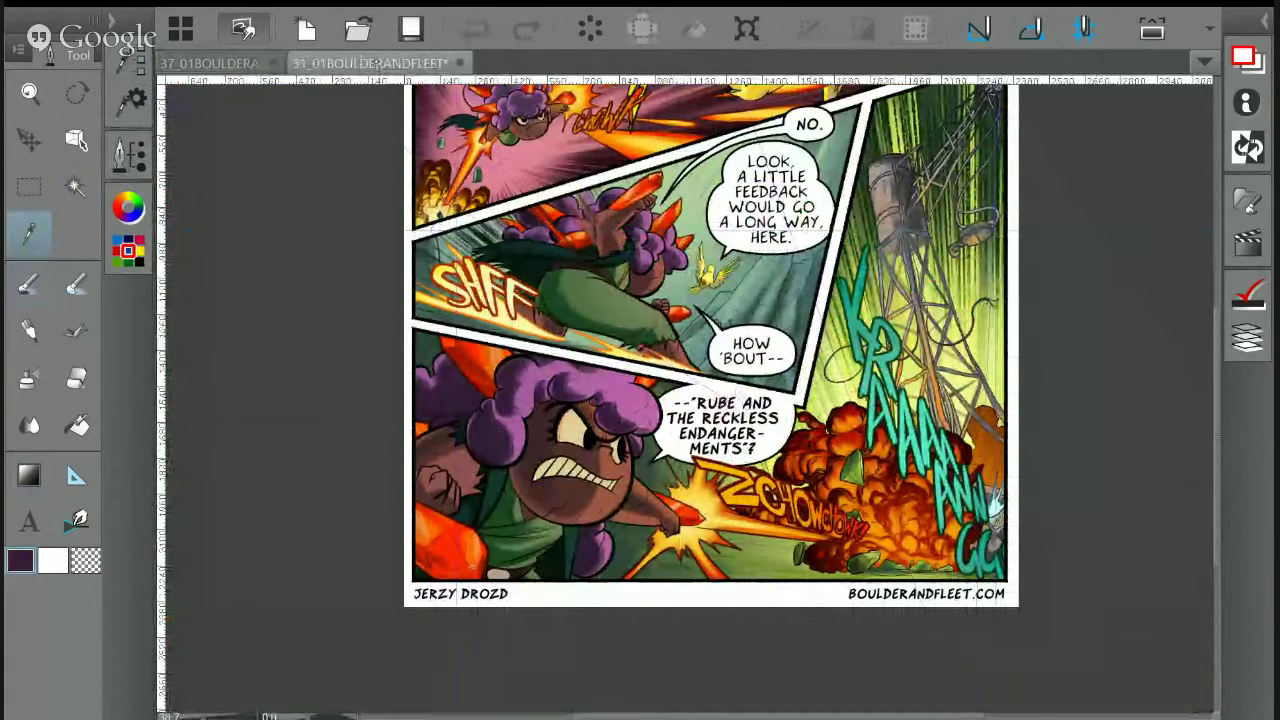
{"action": "left_click", "coordinate": [231, 63]}
{"action": "key", "text": "b"}
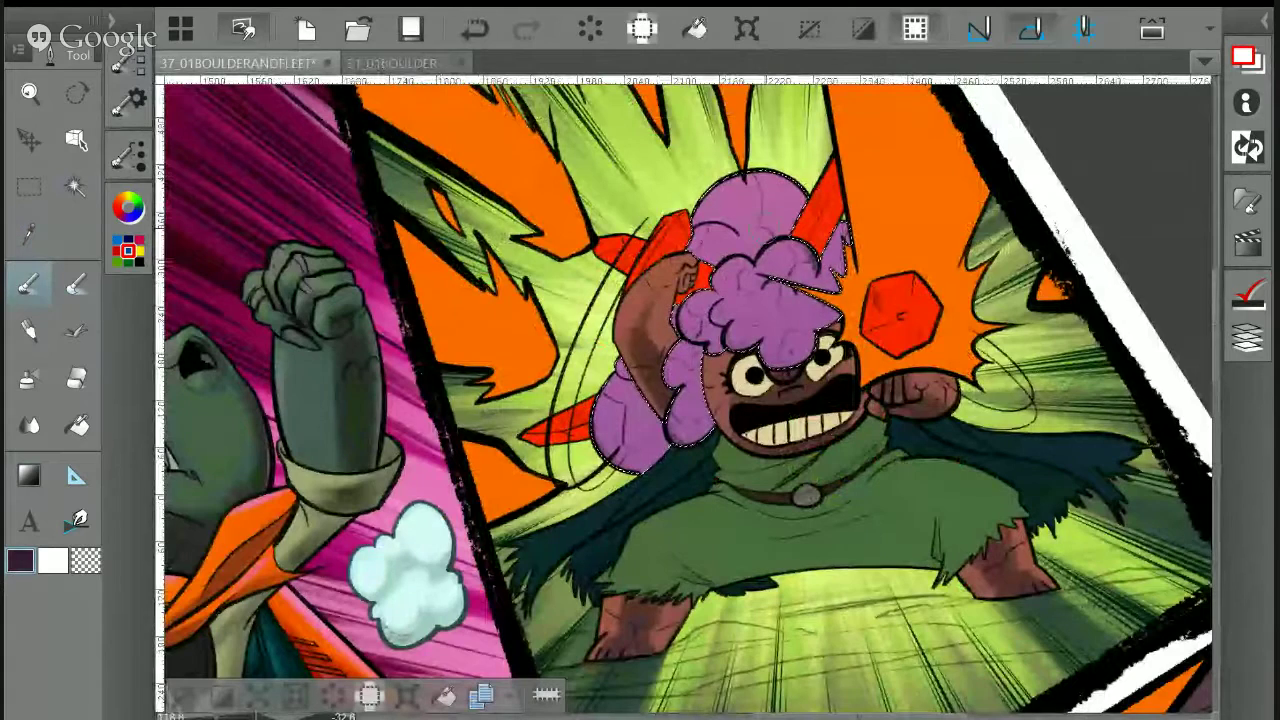
Brush dark purple shadows over the character's top hair bun, front curls and the hair hanging behind the raised arm
{"action": "mouse_move", "coordinate": [790, 205]}
{"action": "left_mouse_down"}
{"action": "mouse_move", "coordinate": [740, 217]}
{"action": "mouse_move", "coordinate": [756, 218]}
{"action": "mouse_move", "coordinate": [733, 240]}
{"action": "mouse_move", "coordinate": [762, 240]}
{"action": "left_mouse_up"}
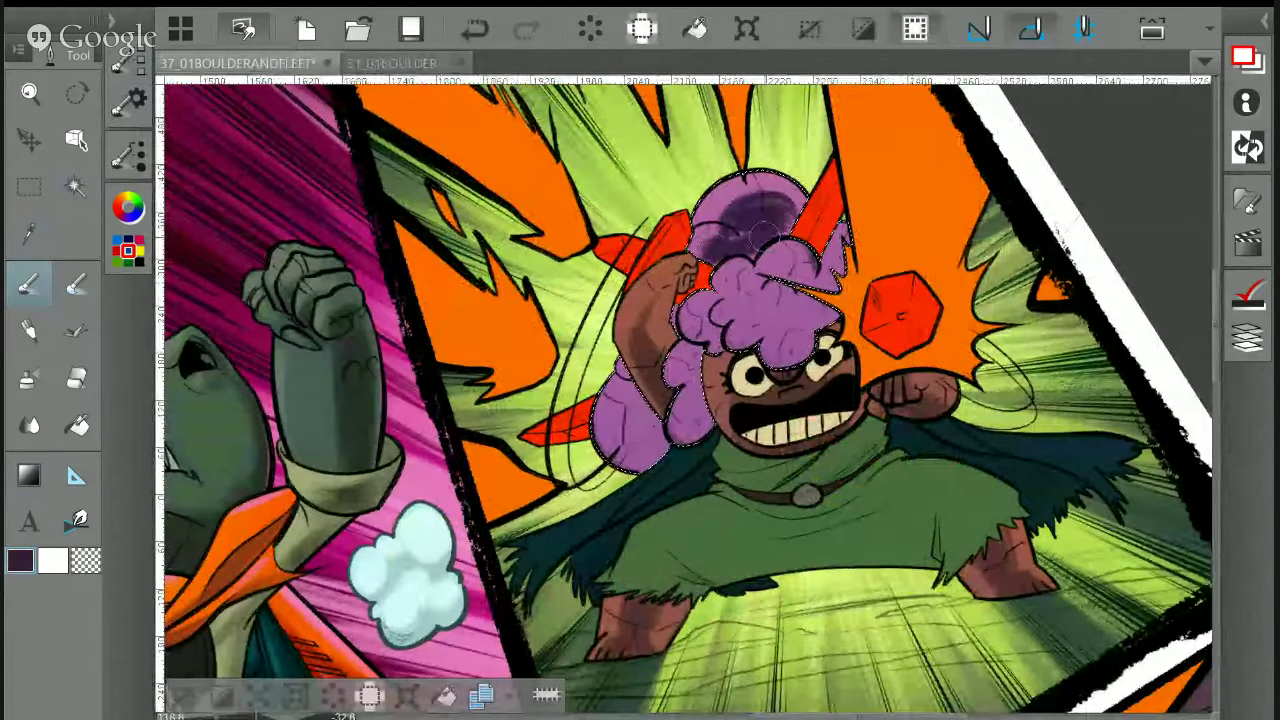
{"action": "left_click", "coordinate": [111, 20]}
{"action": "left_click_drag", "start_coordinate": [259, 469], "coordinate": [252, 469]}
{"action": "left_click", "coordinate": [128, 102]}
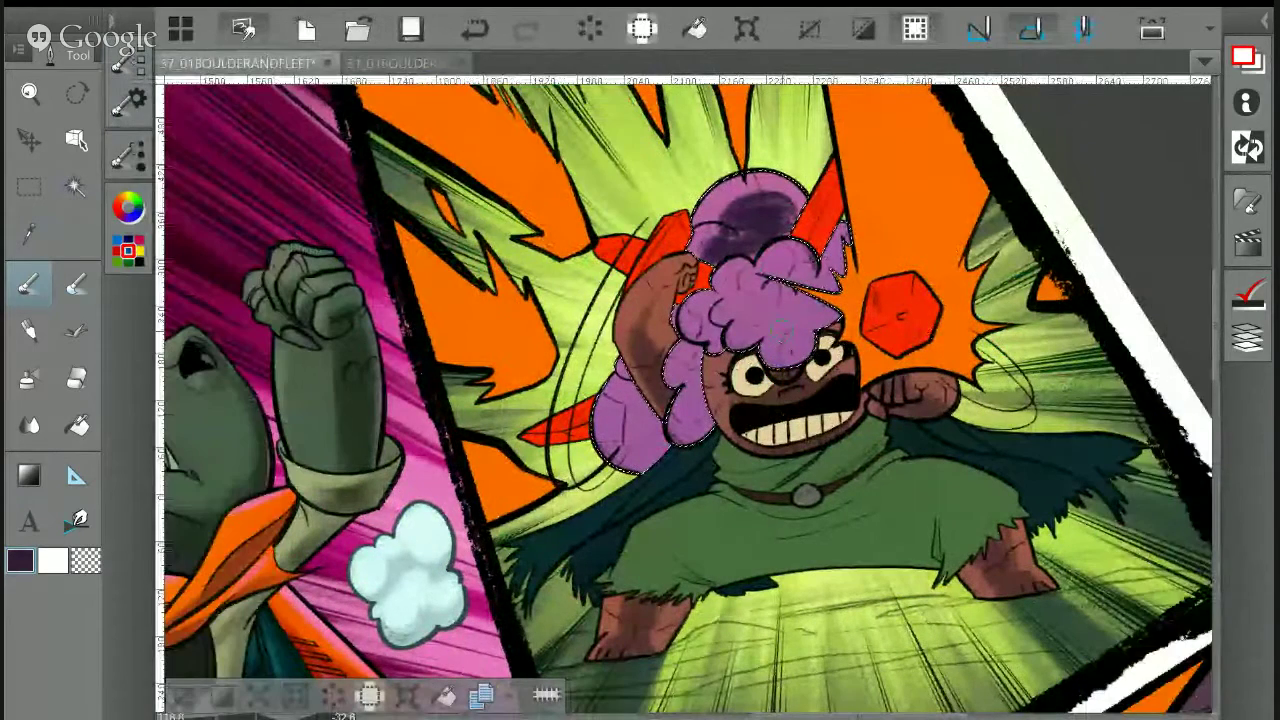
{"action": "mouse_move", "coordinate": [778, 270]}
{"action": "left_mouse_down"}
{"action": "mouse_move", "coordinate": [806, 268]}
{"action": "mouse_move", "coordinate": [738, 284]}
{"action": "mouse_move", "coordinate": [726, 314]}
{"action": "mouse_move", "coordinate": [707, 318]}
{"action": "mouse_move", "coordinate": [713, 337]}
{"action": "mouse_move", "coordinate": [740, 297]}
{"action": "mouse_move", "coordinate": [765, 305]}
{"action": "mouse_move", "coordinate": [775, 335]}
{"action": "mouse_move", "coordinate": [750, 338]}
{"action": "mouse_move", "coordinate": [798, 345]}
{"action": "mouse_move", "coordinate": [786, 310]}
{"action": "mouse_move", "coordinate": [776, 331]}
{"action": "mouse_move", "coordinate": [792, 352]}
{"action": "mouse_move", "coordinate": [818, 312]}
{"action": "mouse_move", "coordinate": [784, 283]}
{"action": "mouse_move", "coordinate": [828, 258]}
{"action": "mouse_move", "coordinate": [836, 272]}
{"action": "left_mouse_up"}
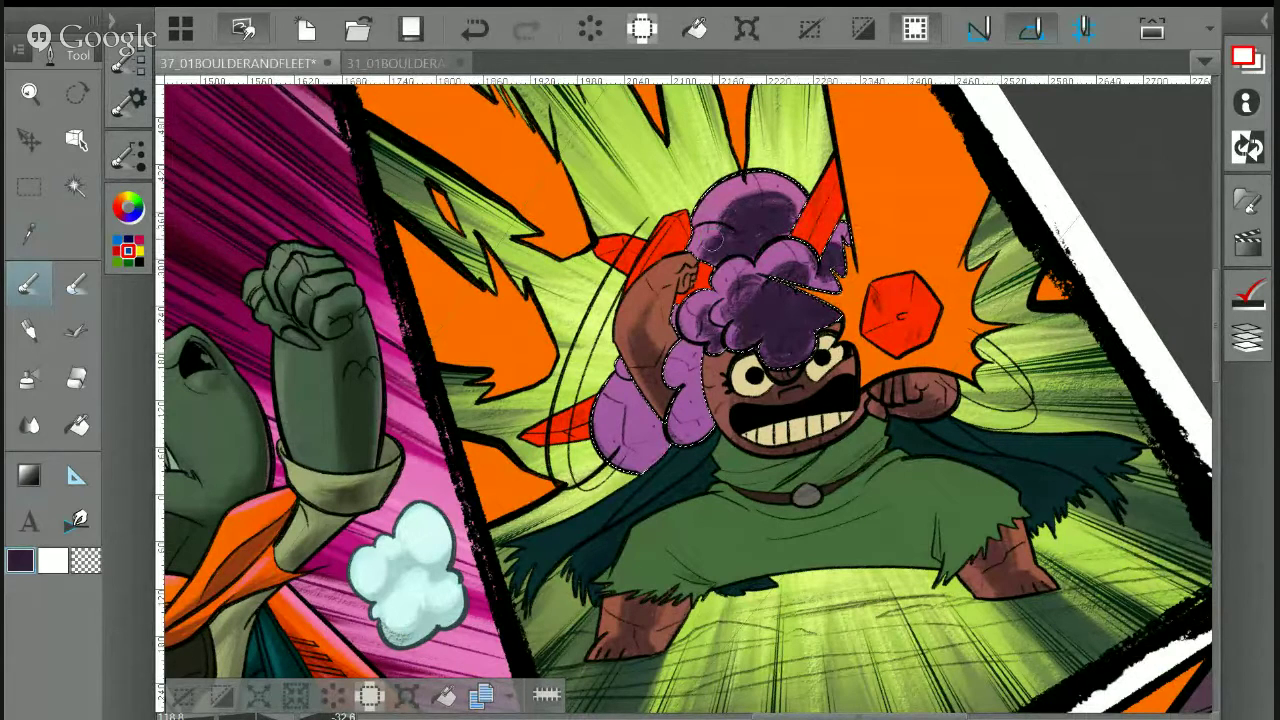
{"action": "mouse_move", "coordinate": [700, 350]}
{"action": "left_mouse_down"}
{"action": "mouse_move", "coordinate": [680, 372]}
{"action": "mouse_move", "coordinate": [695, 362]}
{"action": "mouse_move", "coordinate": [707, 410]}
{"action": "mouse_move", "coordinate": [632, 388]}
{"action": "mouse_move", "coordinate": [628, 450]}
{"action": "mouse_move", "coordinate": [645, 429]}
{"action": "mouse_move", "coordinate": [668, 458]}
{"action": "left_mouse_up"}
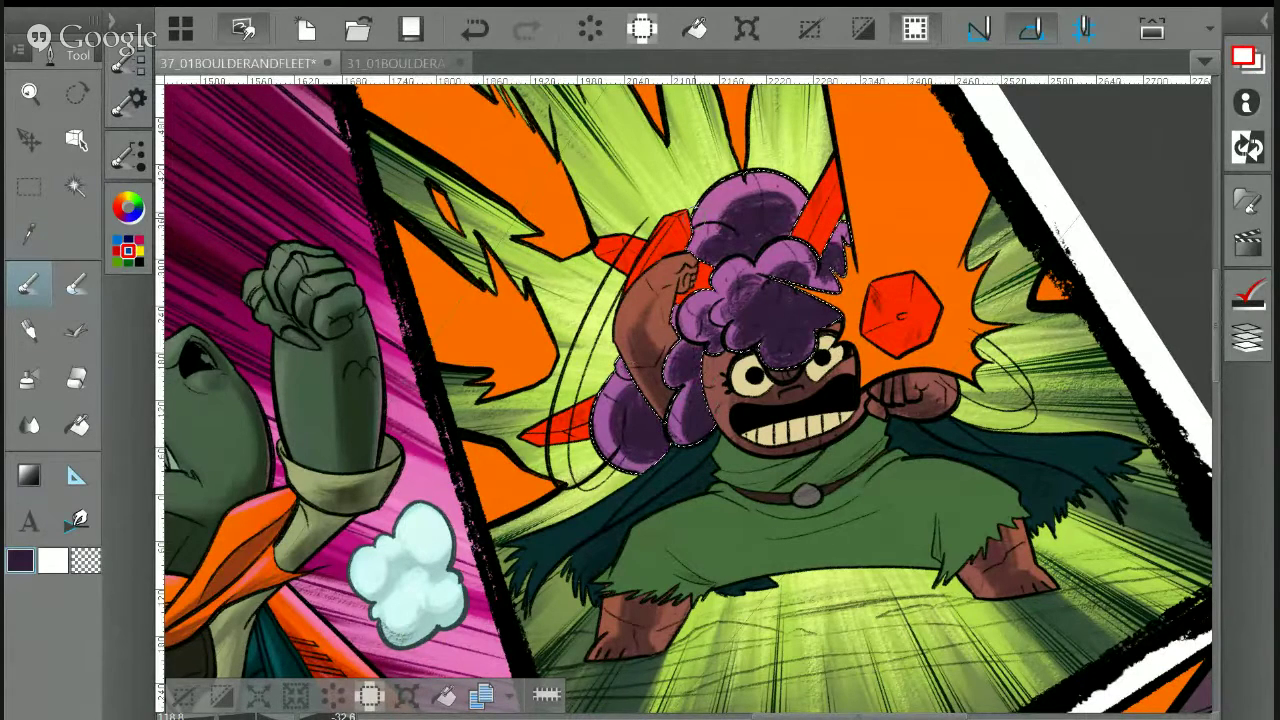
Pick the pink again, touch up the highlights on the hair curls and clear the hair selection
{"action": "left_click", "coordinate": [397, 380], "text": "alt"}
{"action": "left_click_drag", "start_coordinate": [734, 232], "coordinate": [736, 235]}
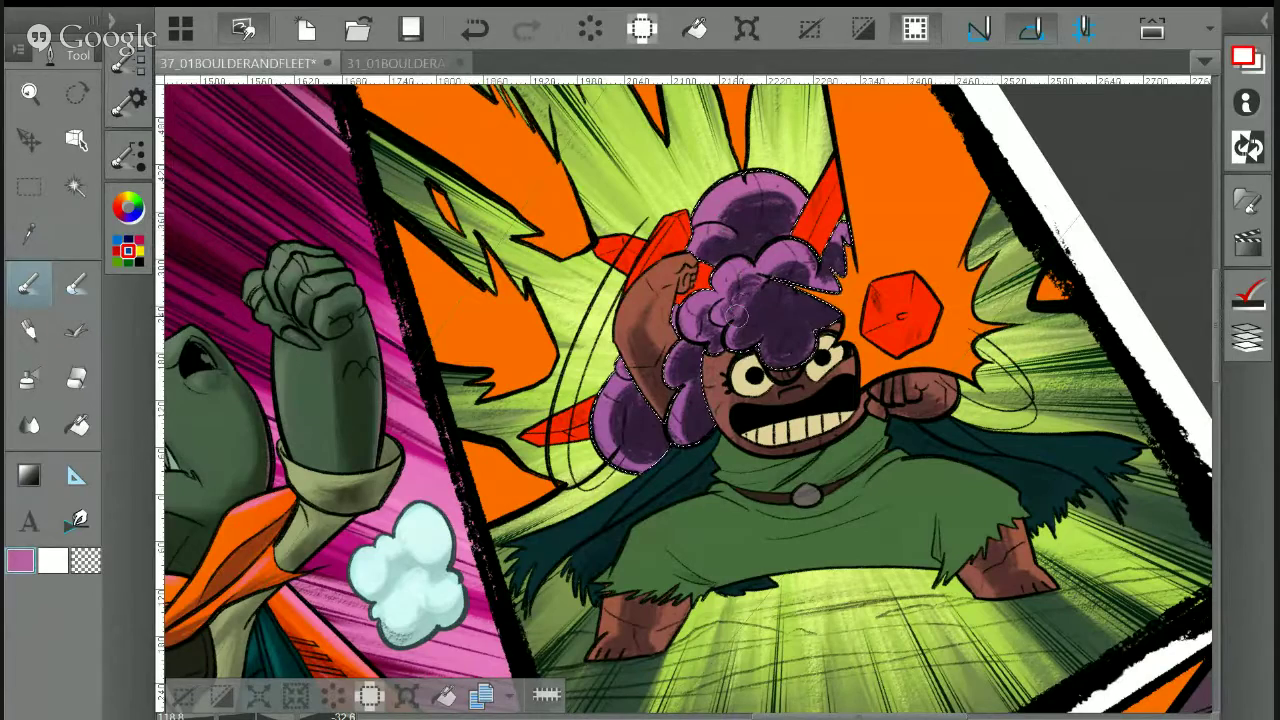
{"action": "mouse_move", "coordinate": [795, 286]}
{"action": "left_mouse_down"}
{"action": "mouse_move", "coordinate": [754, 305]}
{"action": "mouse_move", "coordinate": [810, 296]}
{"action": "mouse_move", "coordinate": [750, 296]}
{"action": "left_mouse_up"}
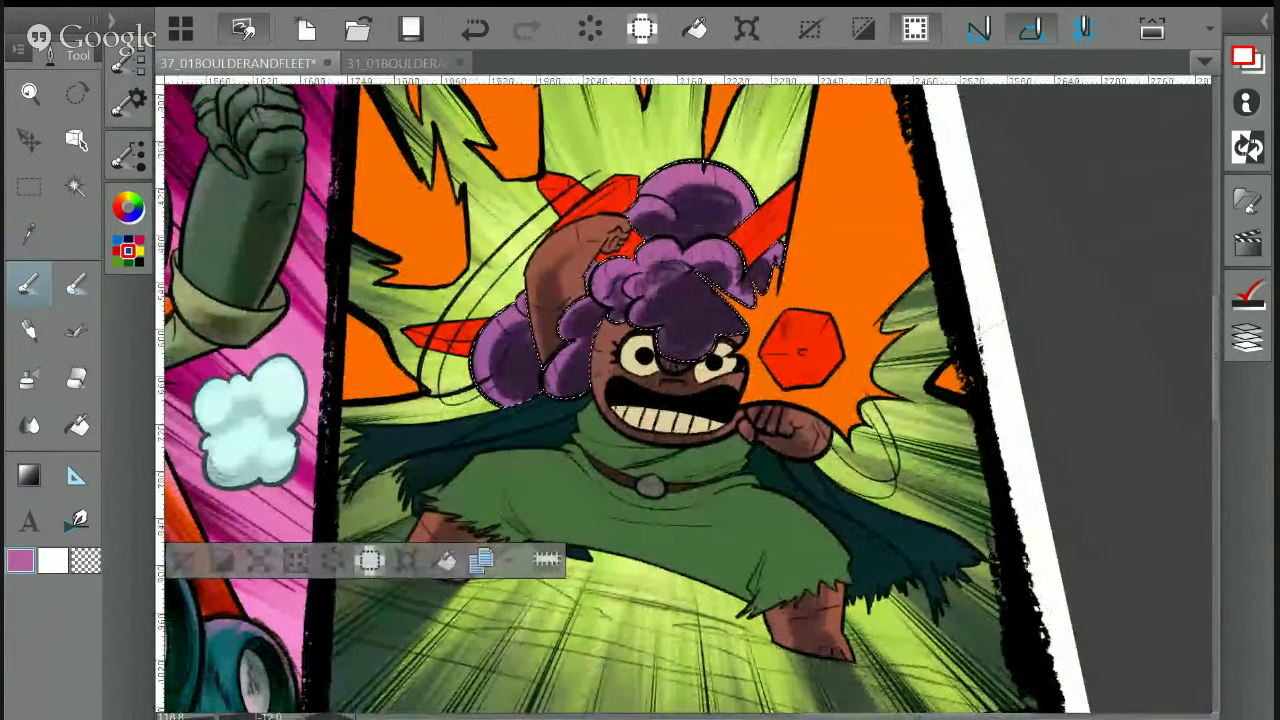
{"action": "key", "text": "w"}
{"action": "key", "text": "ctrl+d"}
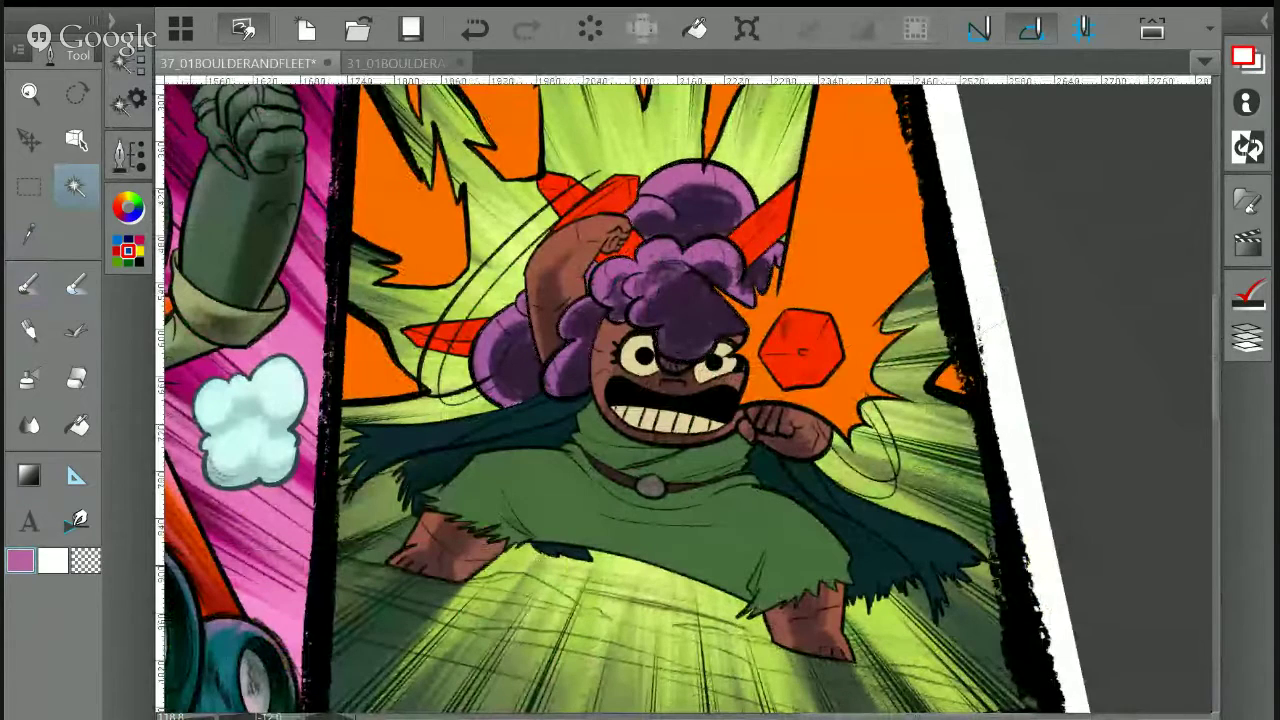
Select the character's green outfit with the magic wand and tint it with an olive green gradient sampled from page 31
{"action": "left_click", "coordinate": [611, 441]}
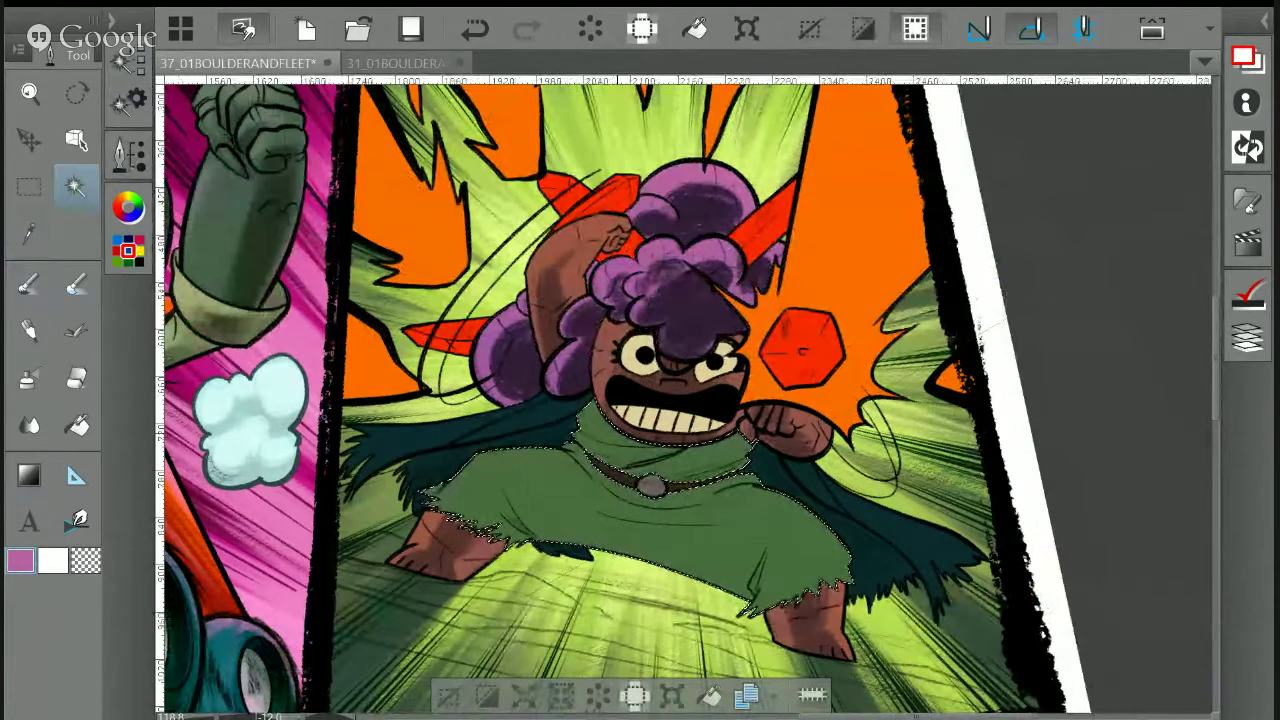
{"action": "left_click", "coordinate": [398, 63]}
{"action": "key", "text": "i"}
{"action": "left_click", "coordinate": [567, 511]}
{"action": "left_click", "coordinate": [574, 514]}
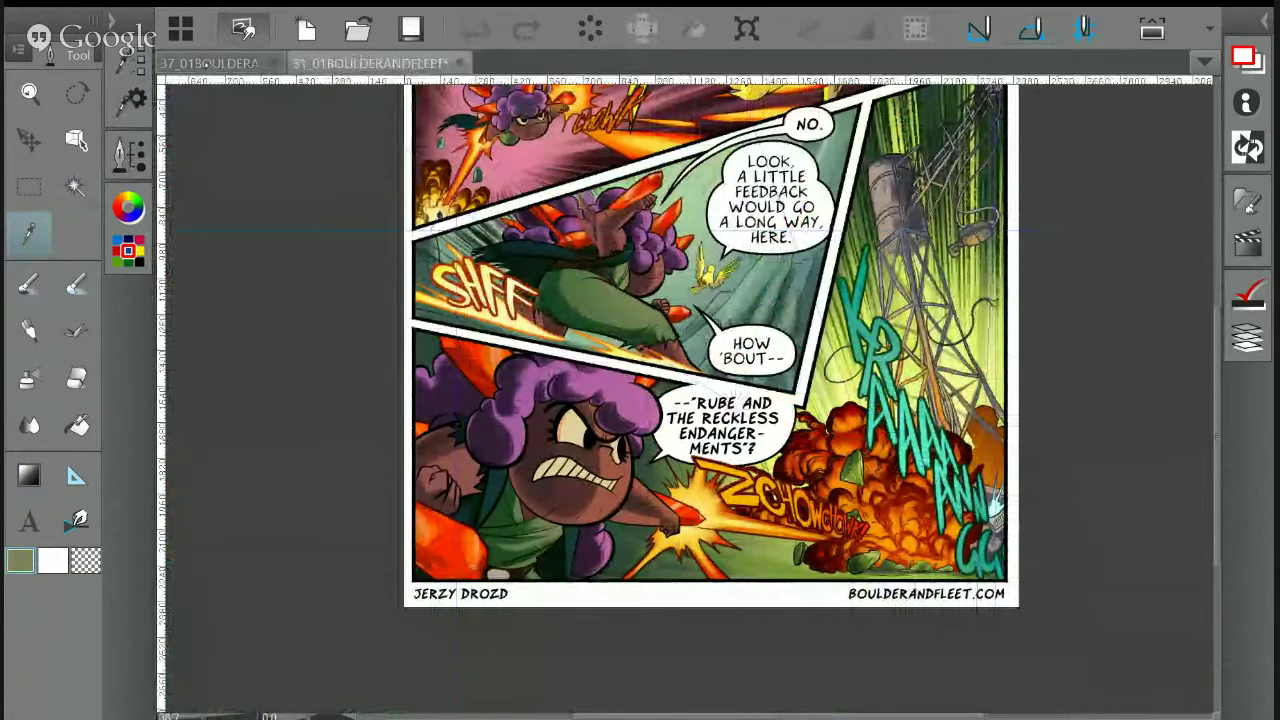
{"action": "left_click", "coordinate": [206, 62]}
{"action": "key", "text": "g"}
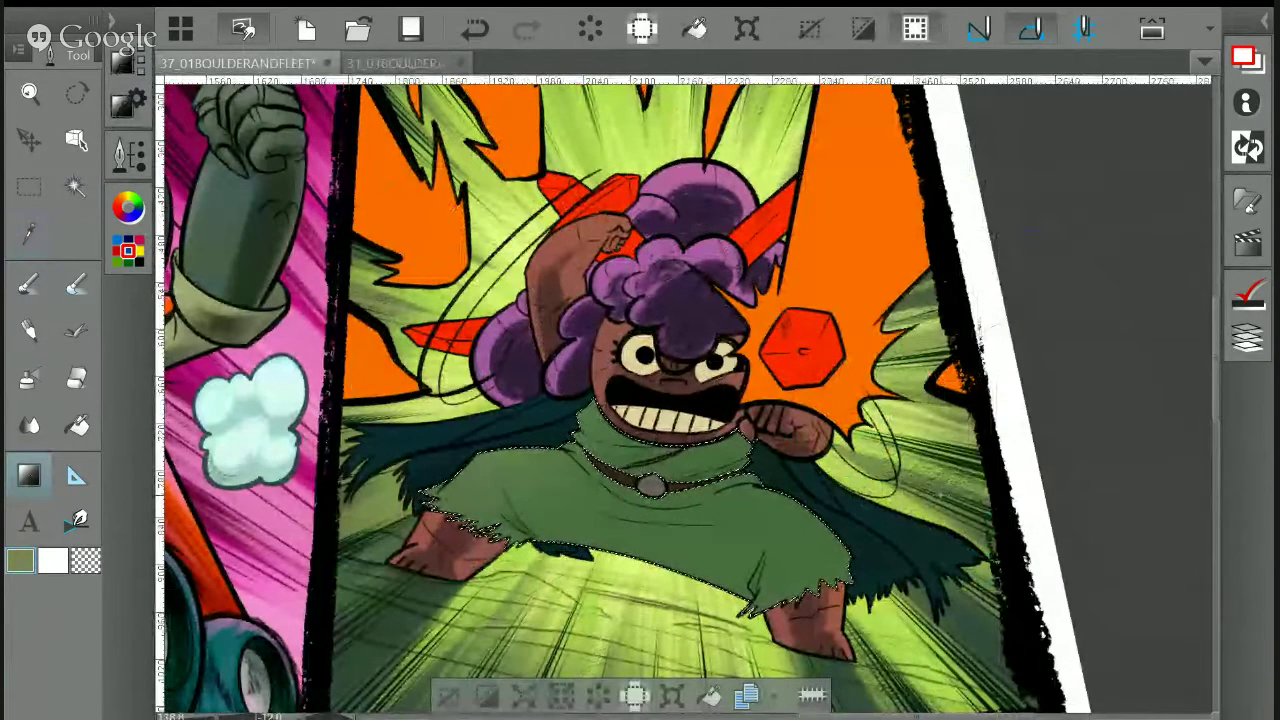
Sample a dark green from page 31 and brush first shadows onto the outfit's collar and bent leg on page 37
{"action": "left_click", "coordinate": [385, 63]}
{"action": "key", "text": "i"}
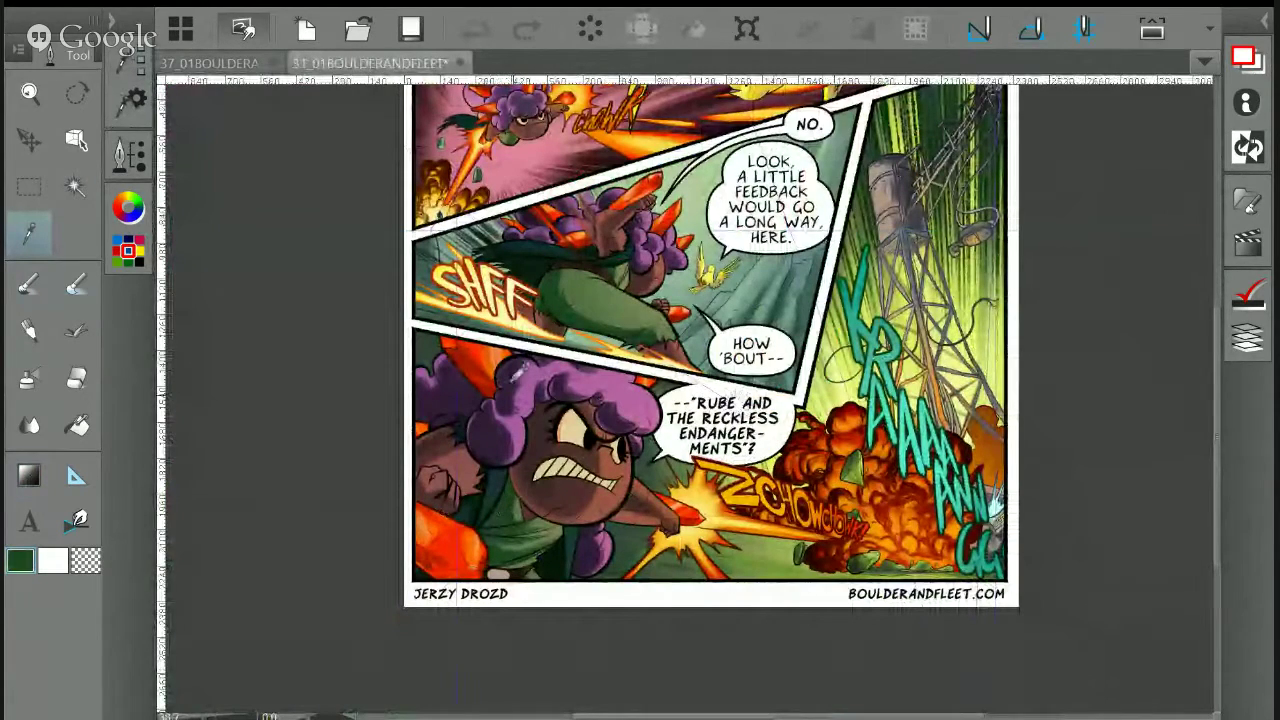
{"action": "left_click", "coordinate": [258, 64]}
{"action": "key", "text": "b"}
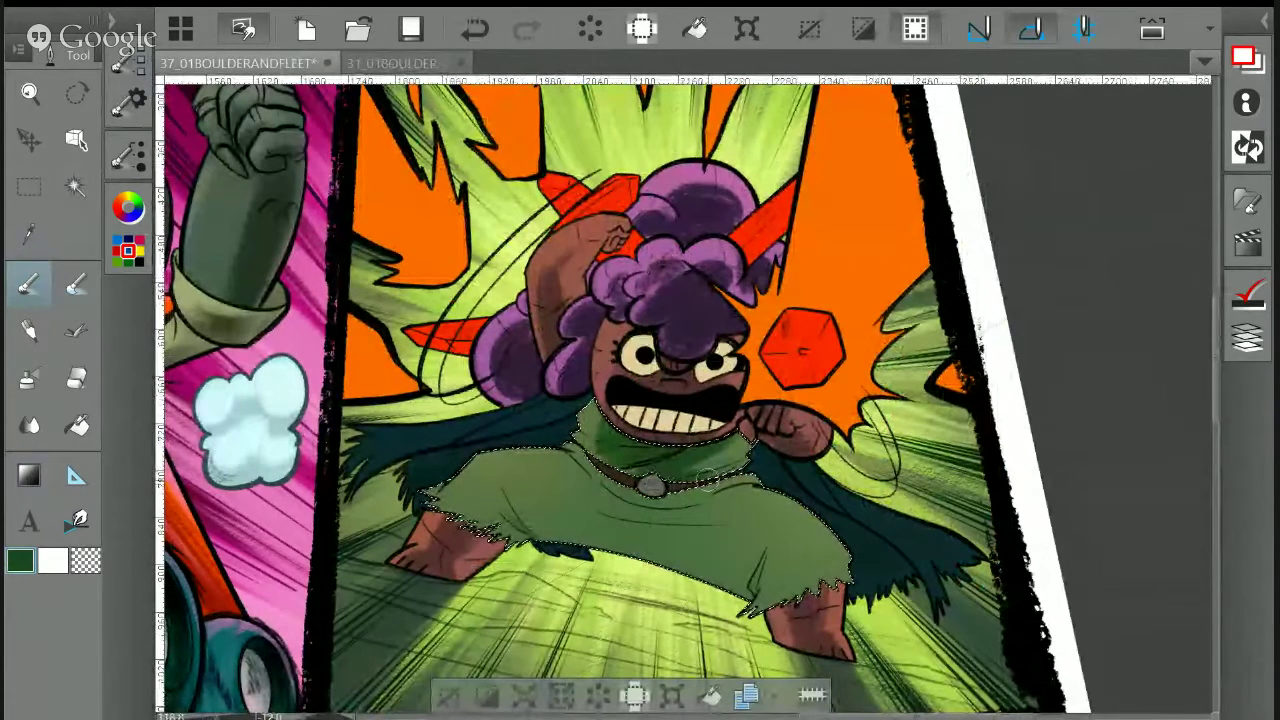
{"action": "mouse_move", "coordinate": [617, 458]}
{"action": "left_mouse_down"}
{"action": "mouse_move", "coordinate": [597, 434]}
{"action": "mouse_move", "coordinate": [712, 390]}
{"action": "mouse_move", "coordinate": [587, 493]}
{"action": "mouse_move", "coordinate": [508, 483]}
{"action": "left_mouse_up"}
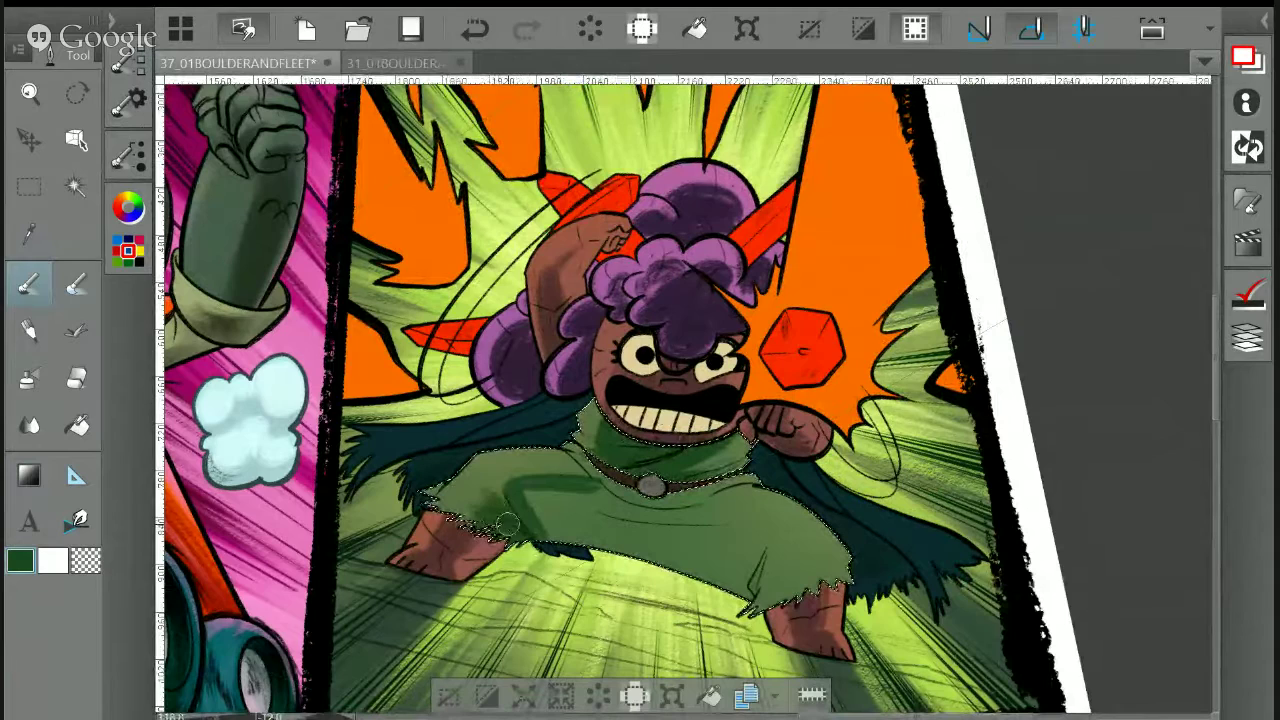
Blend the bent leg's shadow with lighter green, resample the dark green and shade across the lower body and the other leg
{"action": "left_click", "coordinate": [474, 483], "text": "alt"}
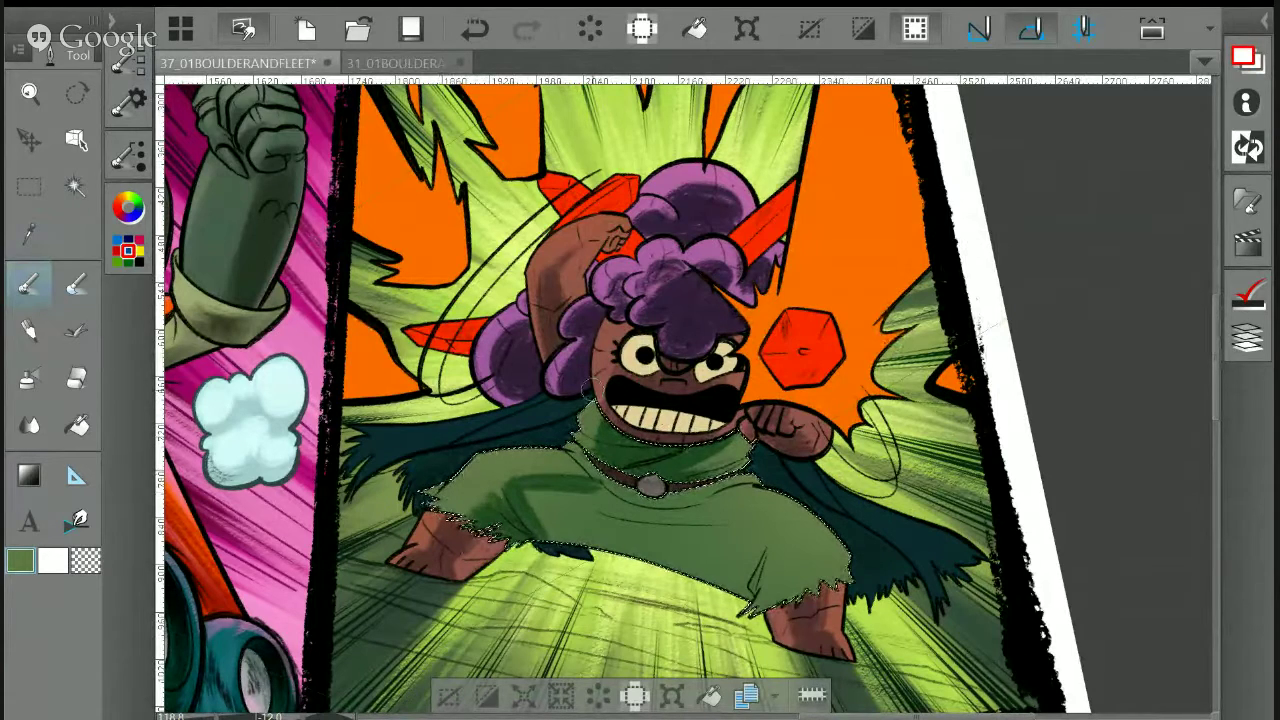
{"action": "key", "text": "p"}
{"action": "left_click", "coordinate": [636, 440], "text": "alt"}
{"action": "key", "text": "b"}
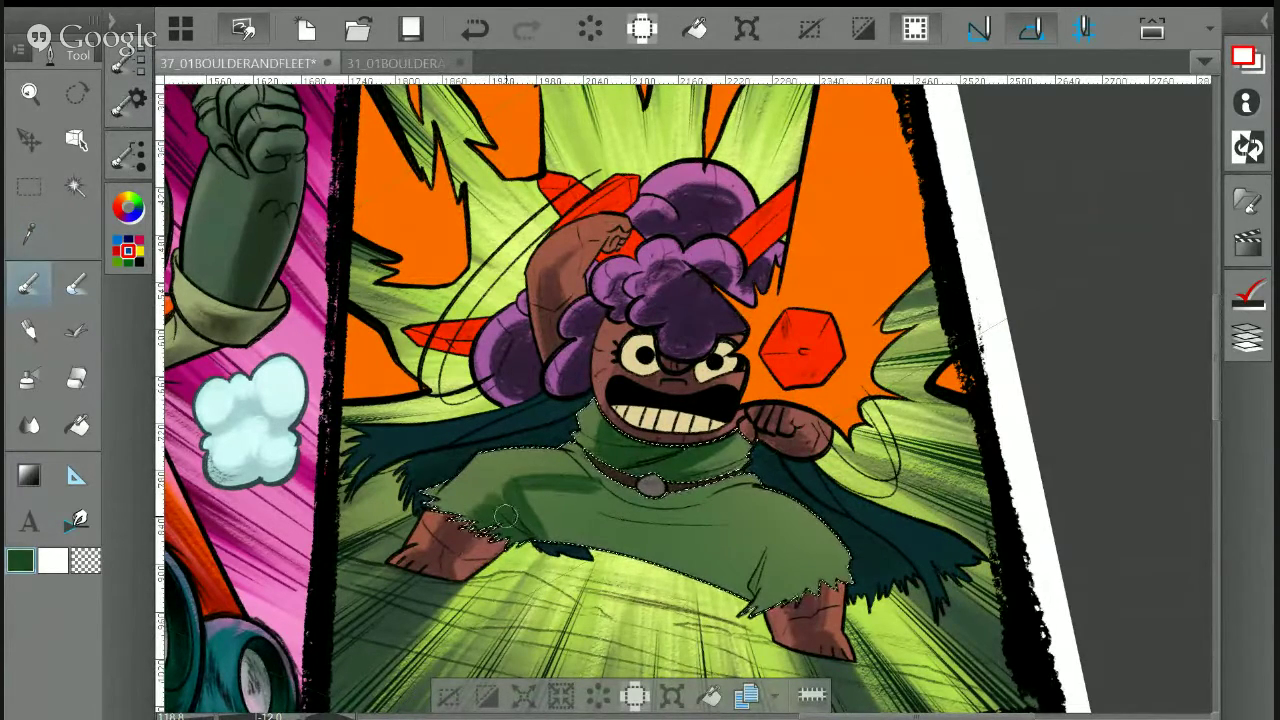
{"action": "mouse_move", "coordinate": [495, 510]}
{"action": "left_mouse_down"}
{"action": "mouse_move", "coordinate": [523, 461]}
{"action": "mouse_move", "coordinate": [550, 532]}
{"action": "mouse_move", "coordinate": [540, 512]}
{"action": "mouse_move", "coordinate": [641, 440]}
{"action": "mouse_move", "coordinate": [580, 505]}
{"action": "left_mouse_up"}
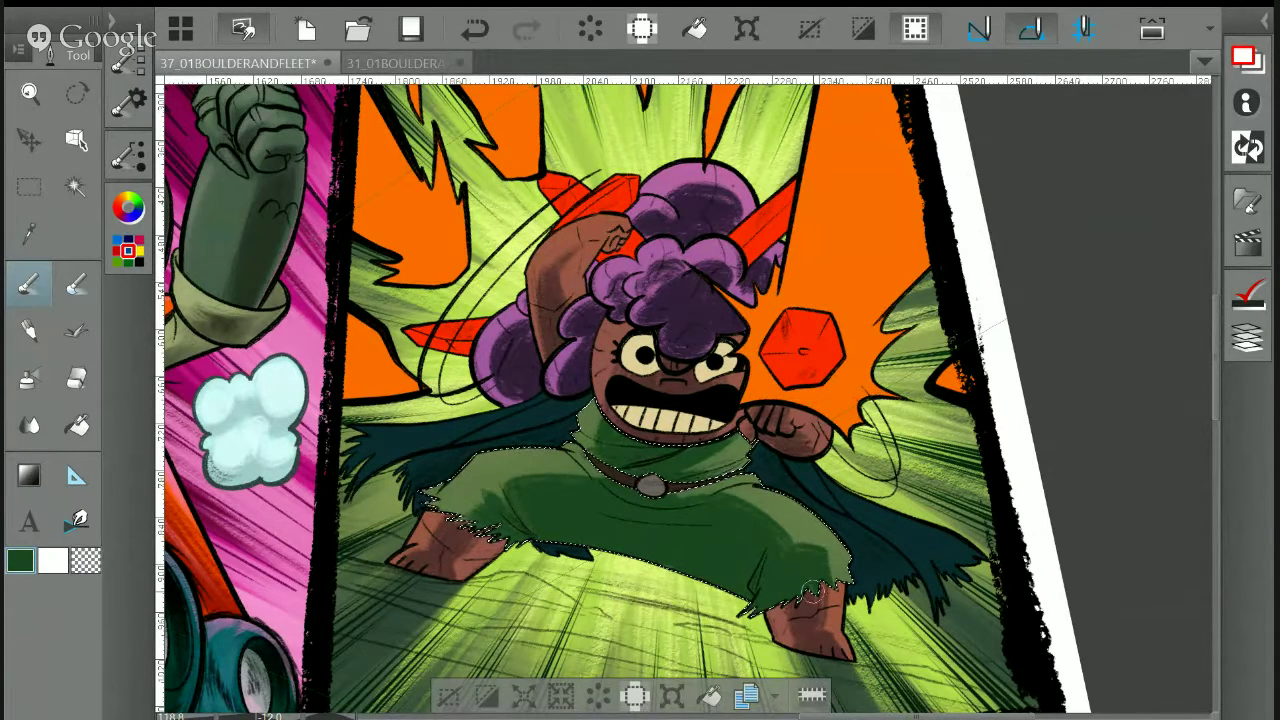
Sample the lighter green and brush highlights onto the outstretched leg's thigh and knee with the Dry Brush Inker at size 18.5
{"action": "left_click", "coordinate": [748, 502], "text": "alt"}
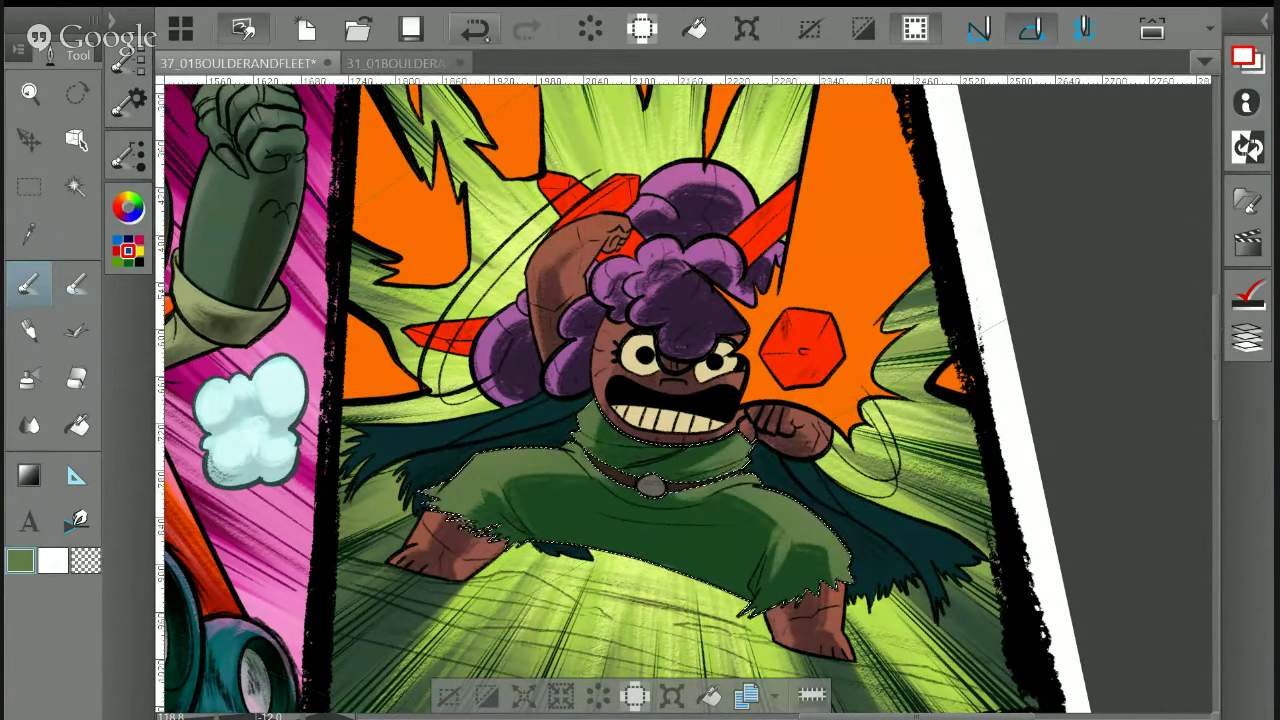
{"action": "key", "text": "ctrl+plus"}
{"action": "key", "text": "ctrl+plus"}
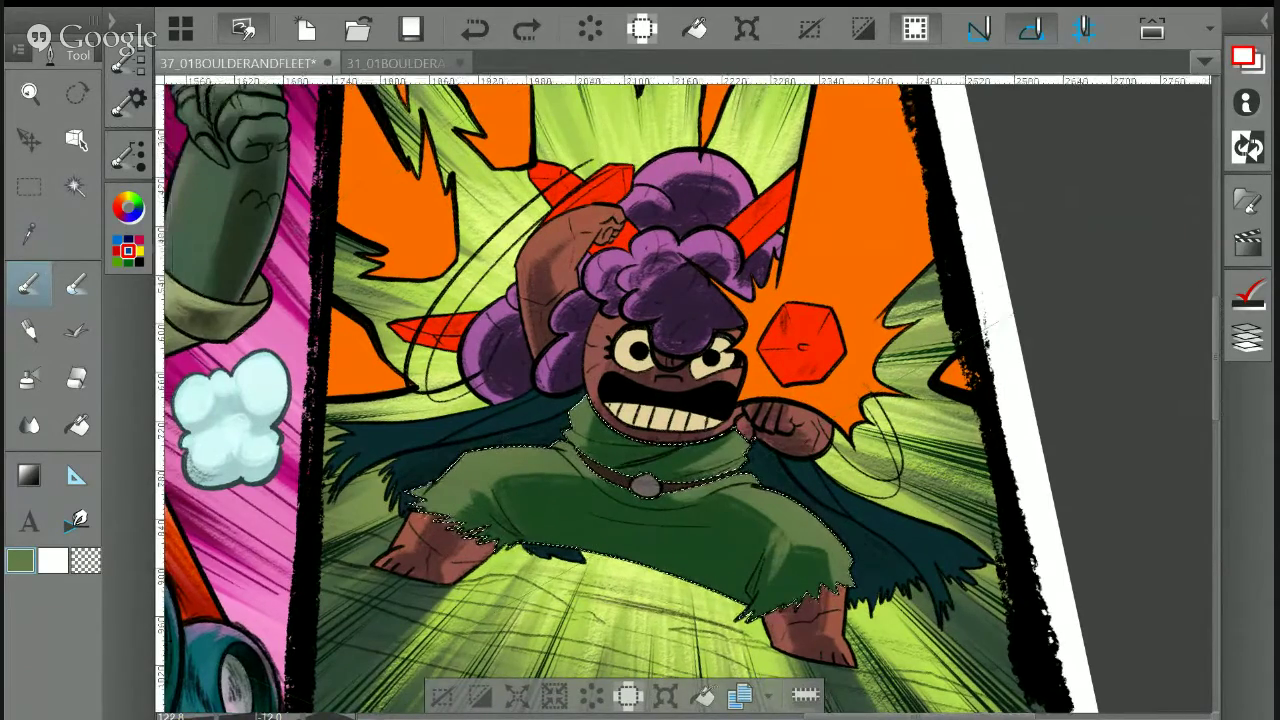
{"action": "left_click_drag", "start_coordinate": [640, 410], "coordinate": [502, 314]}
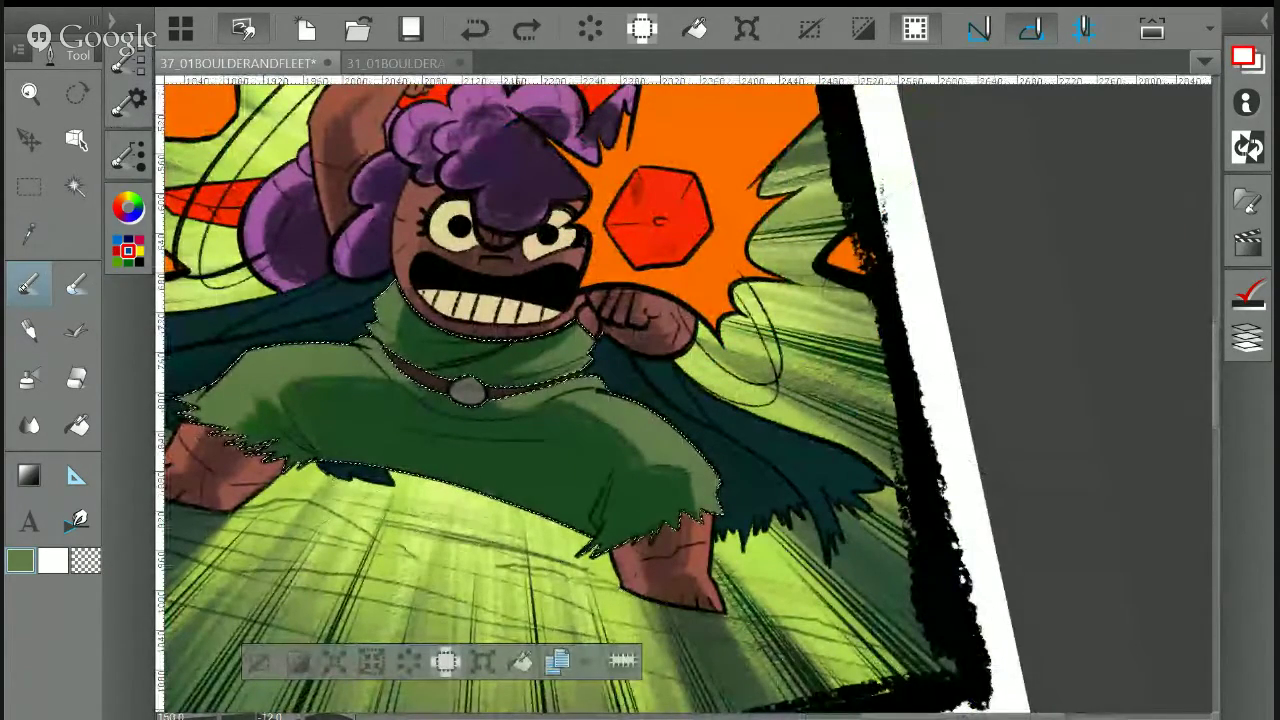
{"action": "left_click", "coordinate": [128, 103]}
{"action": "left_click_drag", "start_coordinate": [252, 468], "coordinate": [247, 468]}
{"action": "key", "text": "i"}
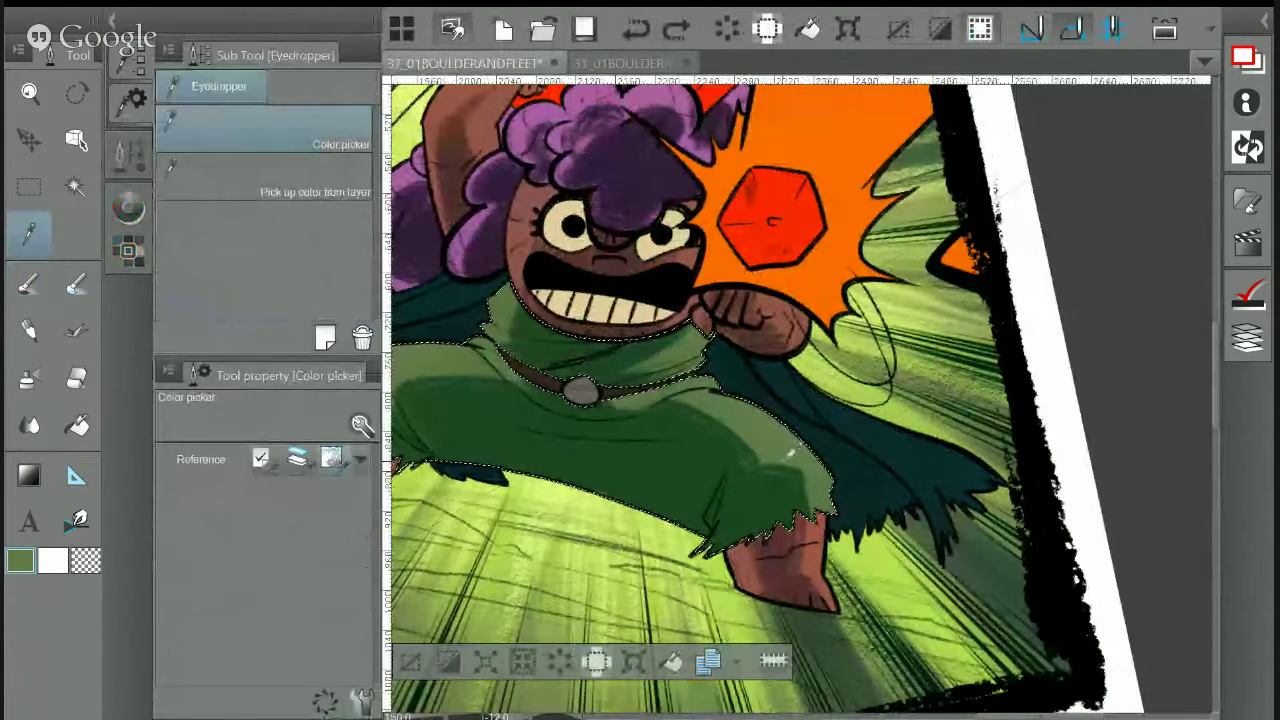
{"action": "key", "text": "p"}
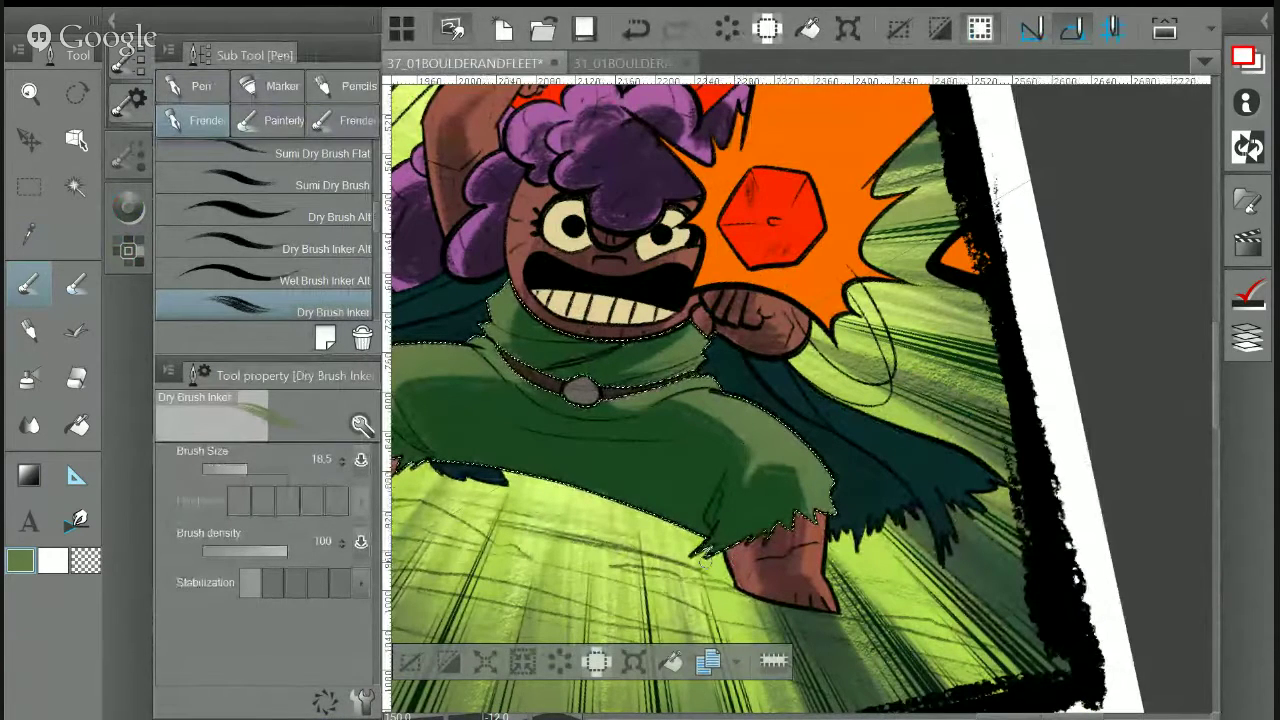
{"action": "left_click_drag", "start_coordinate": [822, 425], "coordinate": [1012, 493]}
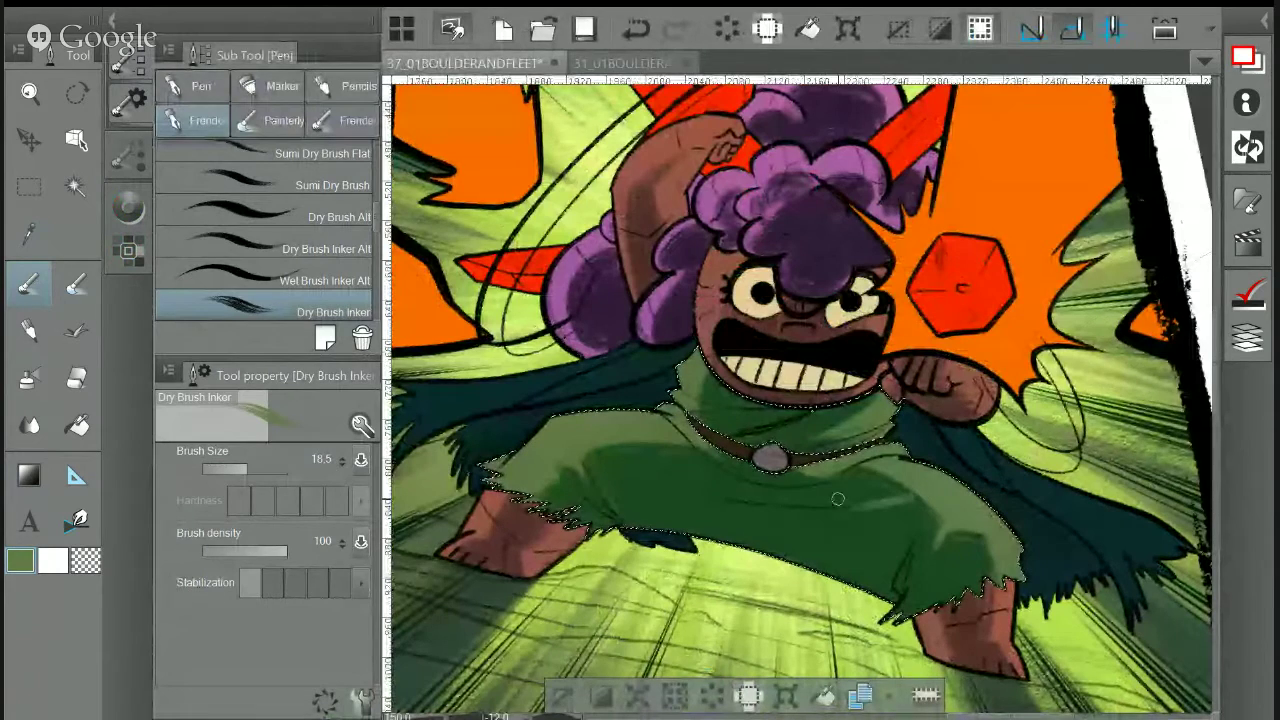
{"action": "mouse_move", "coordinate": [934, 490]}
{"action": "left_mouse_down"}
{"action": "mouse_move", "coordinate": [886, 494]}
{"action": "mouse_move", "coordinate": [902, 494]}
{"action": "left_mouse_up"}
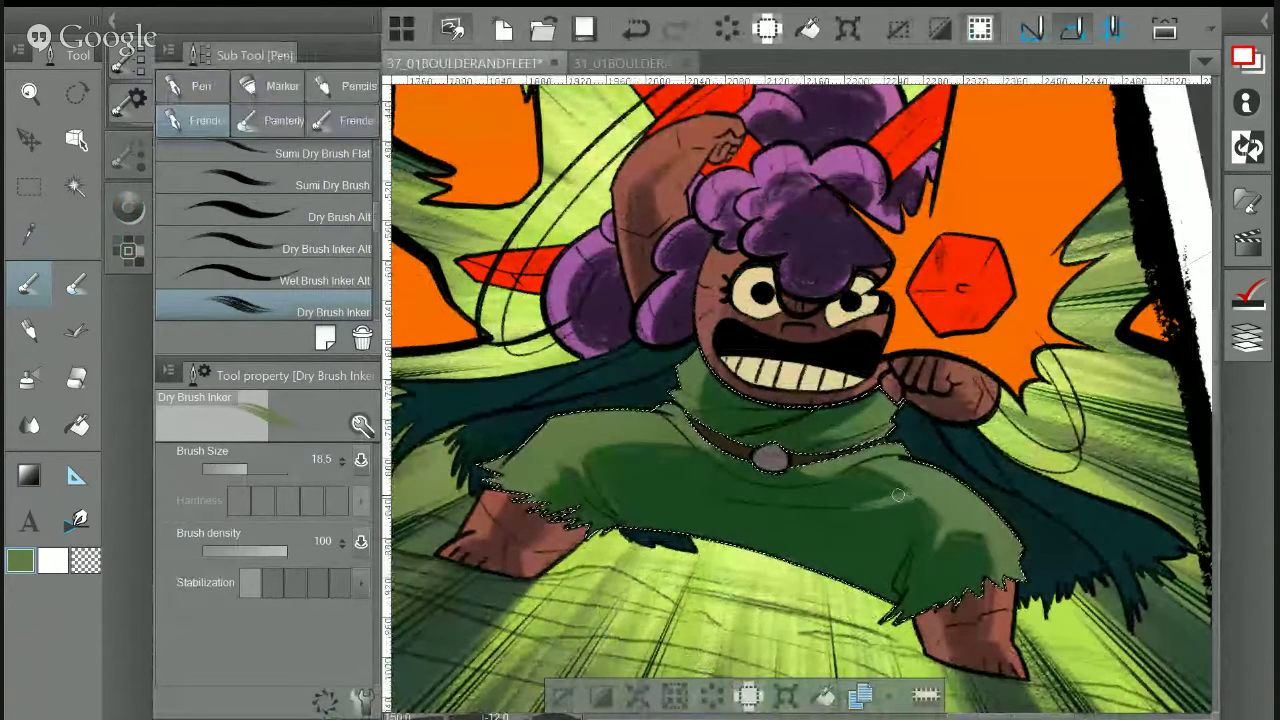
Resample the dark green, refine the shadow edges on both legs and the collar, and clear the outfit selection
{"action": "key", "text": "i"}
{"action": "left_click", "coordinate": [878, 440]}
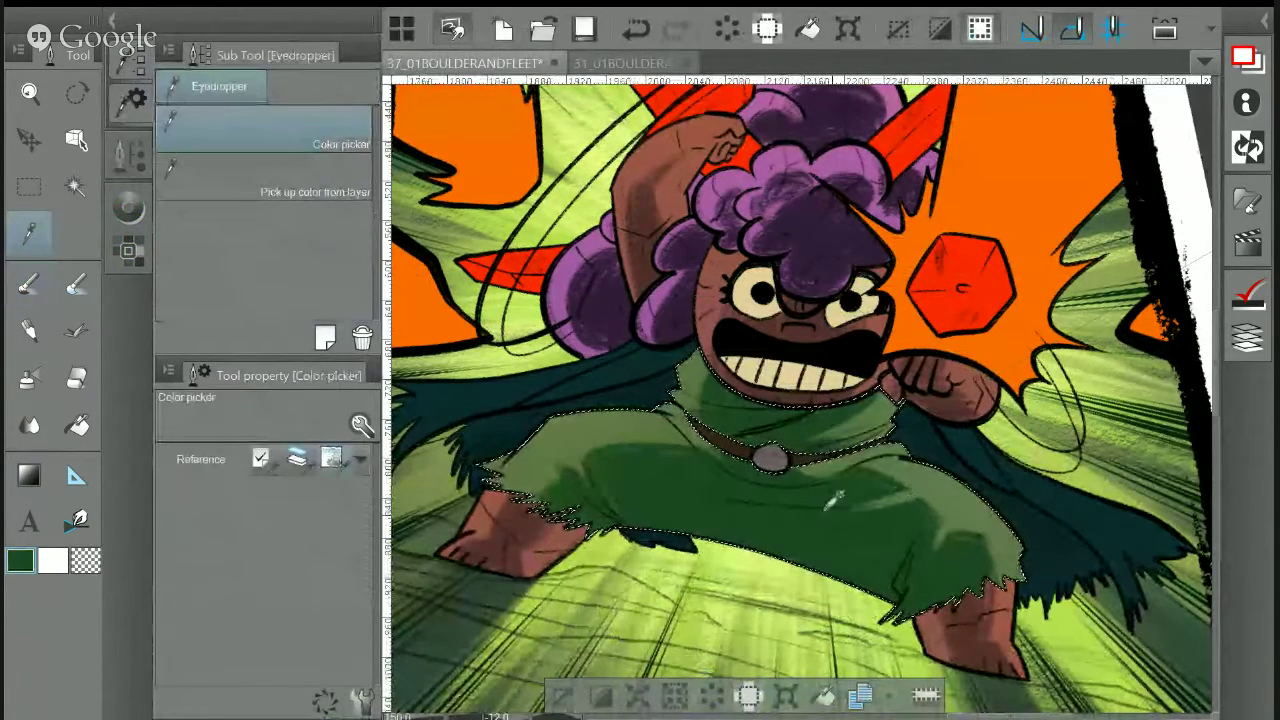
{"action": "key", "text": "p"}
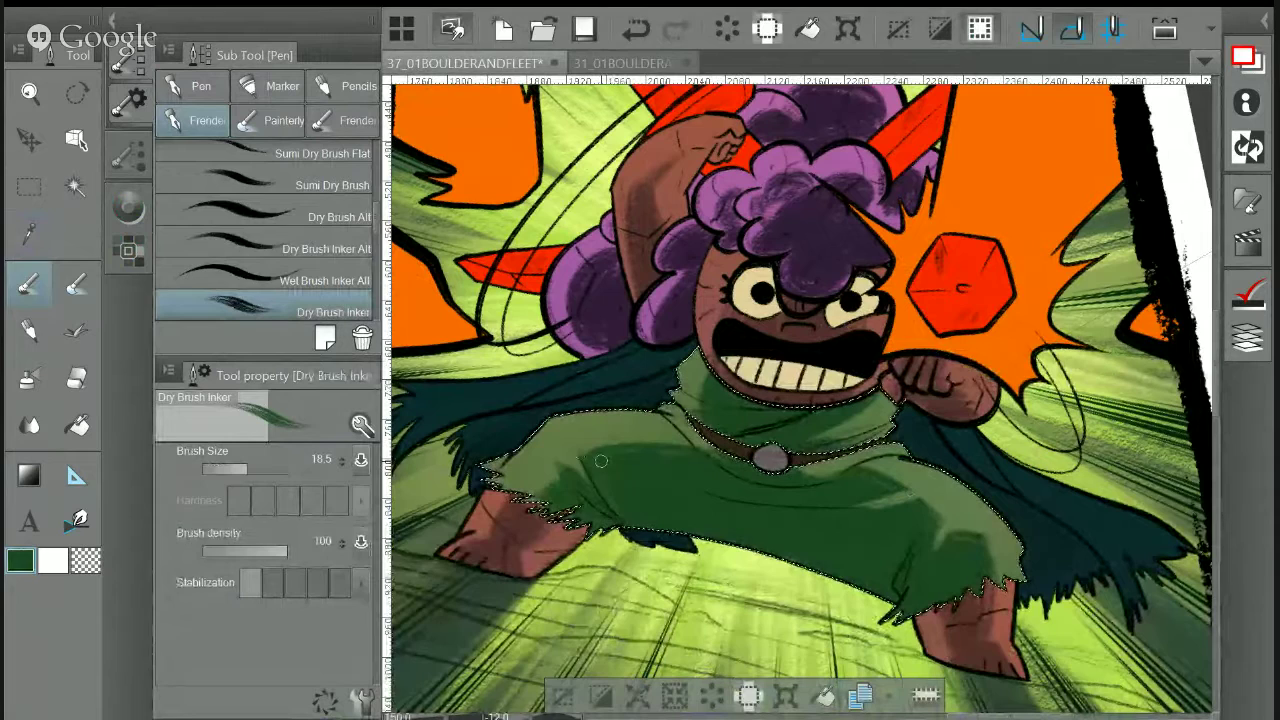
{"action": "left_click_drag", "start_coordinate": [629, 454], "coordinate": [571, 450]}
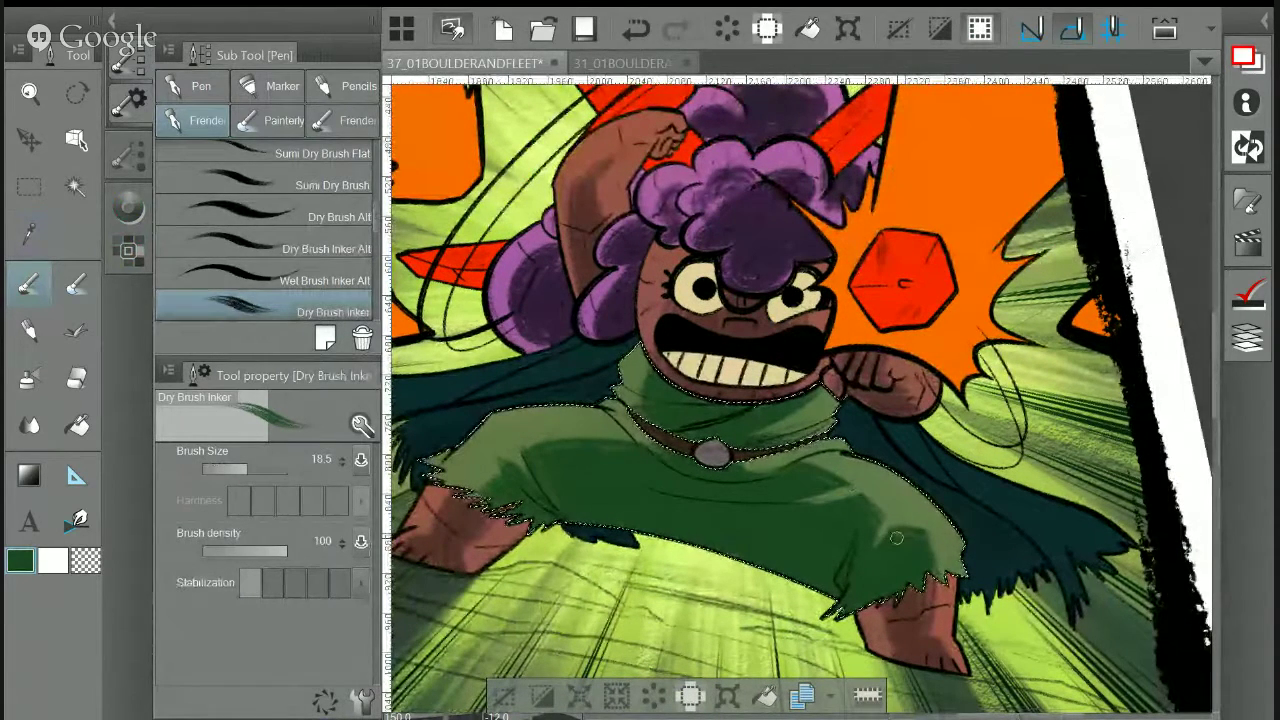
{"action": "left_click_drag", "start_coordinate": [868, 560], "coordinate": [888, 531]}
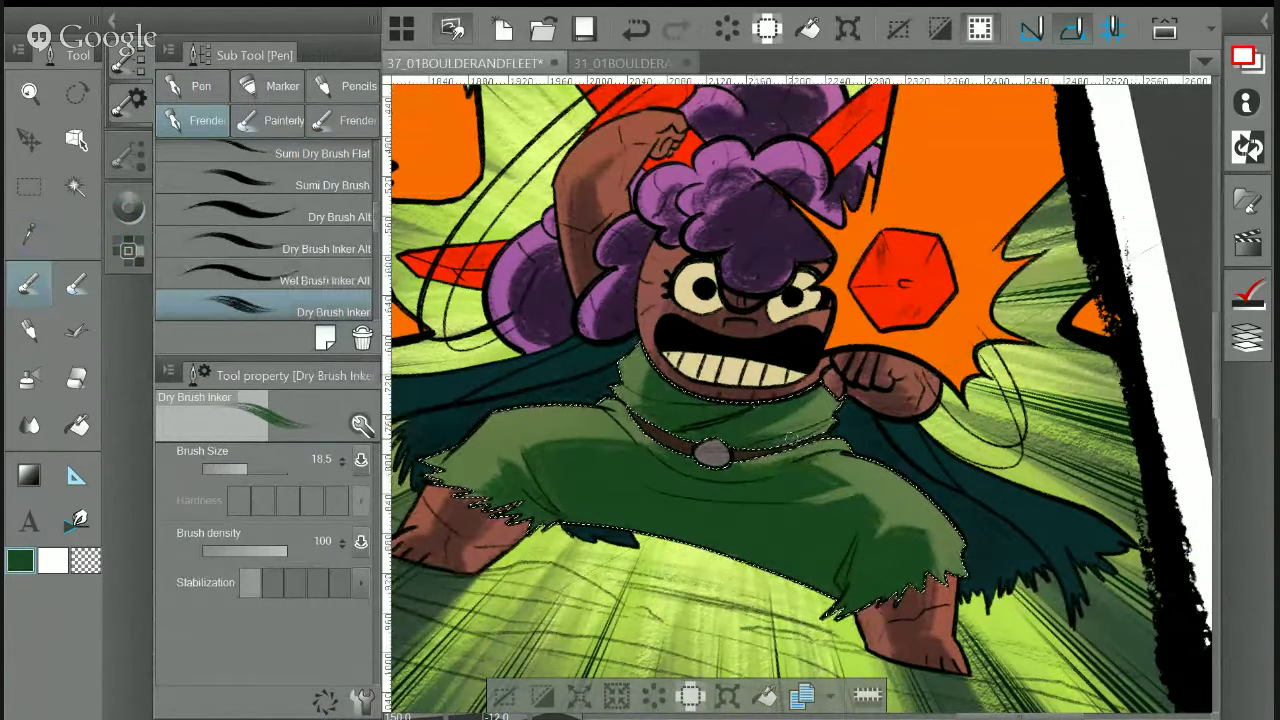
{"action": "key", "text": "ctrl+d"}
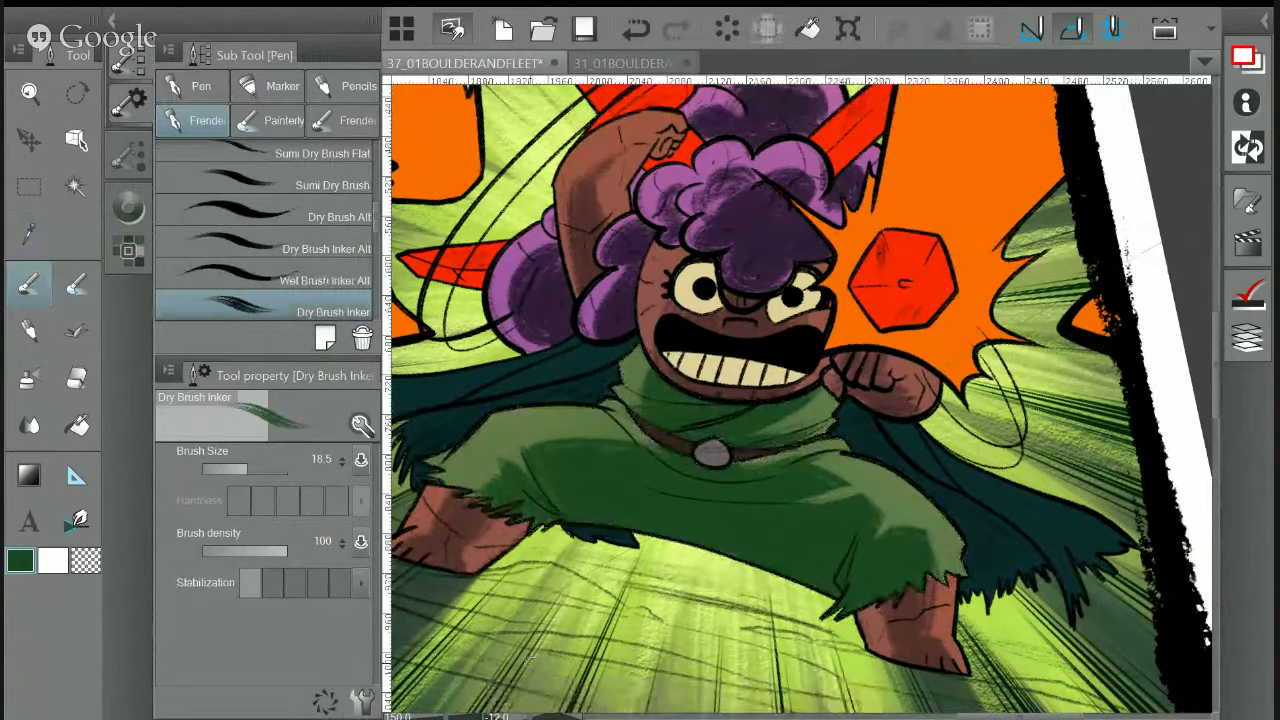
Reset the canvas rotation on page 37 and auto-select the character's teal cape
{"action": "scroll", "coordinate": [867, 456], "scroll_direction": "down", "scroll_amount": 3}
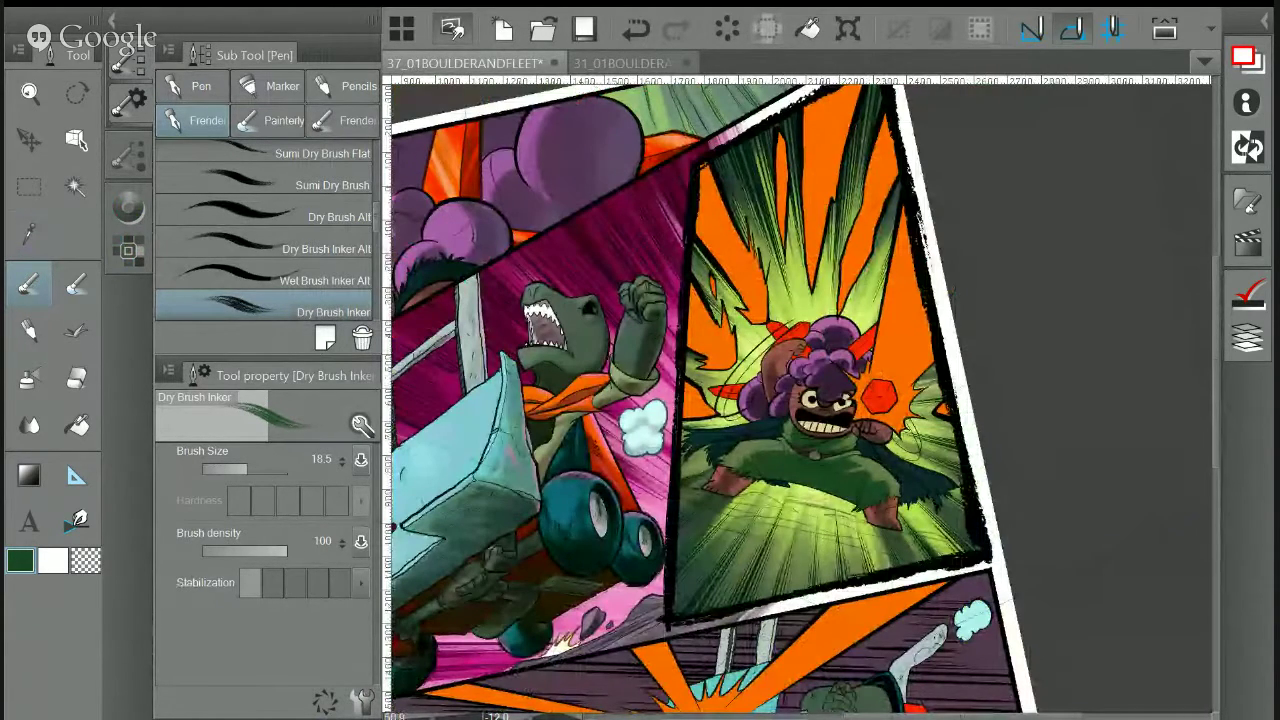
{"action": "key", "text": "ctrl+@"}
{"action": "scroll", "coordinate": [864, 480], "scroll_direction": "up", "scroll_amount": 3}
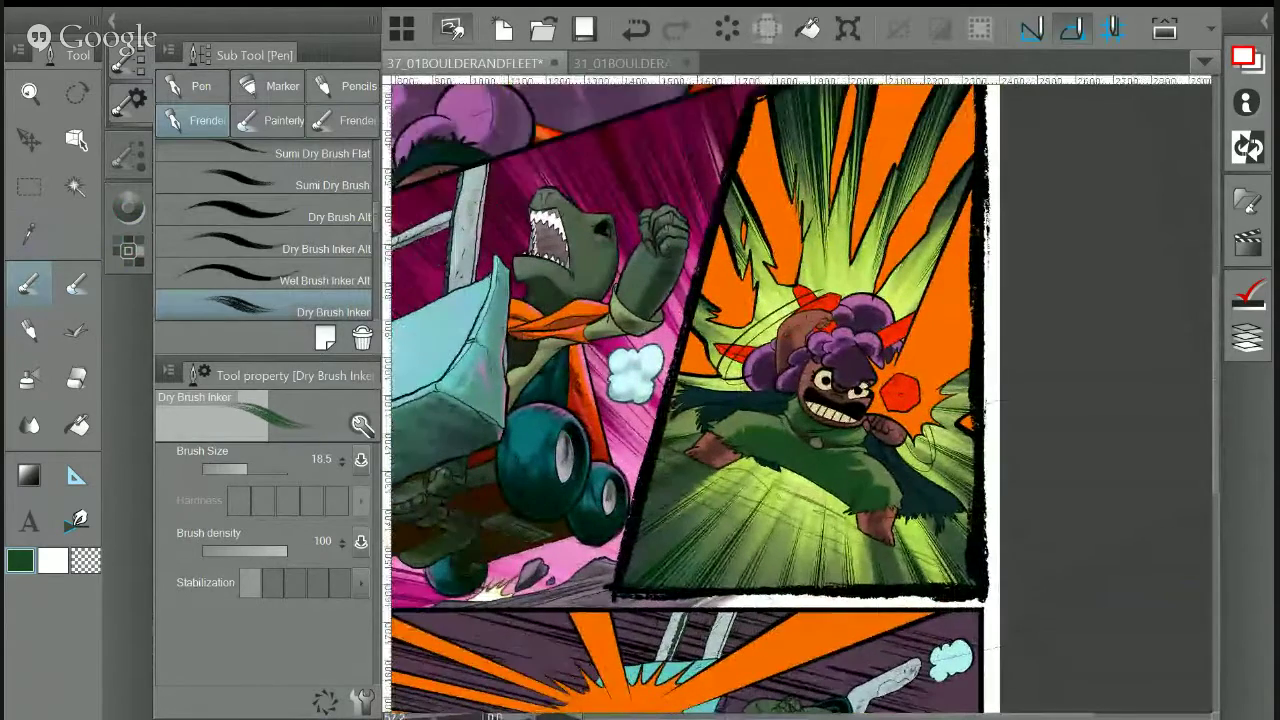
{"action": "left_click", "coordinate": [77, 187]}
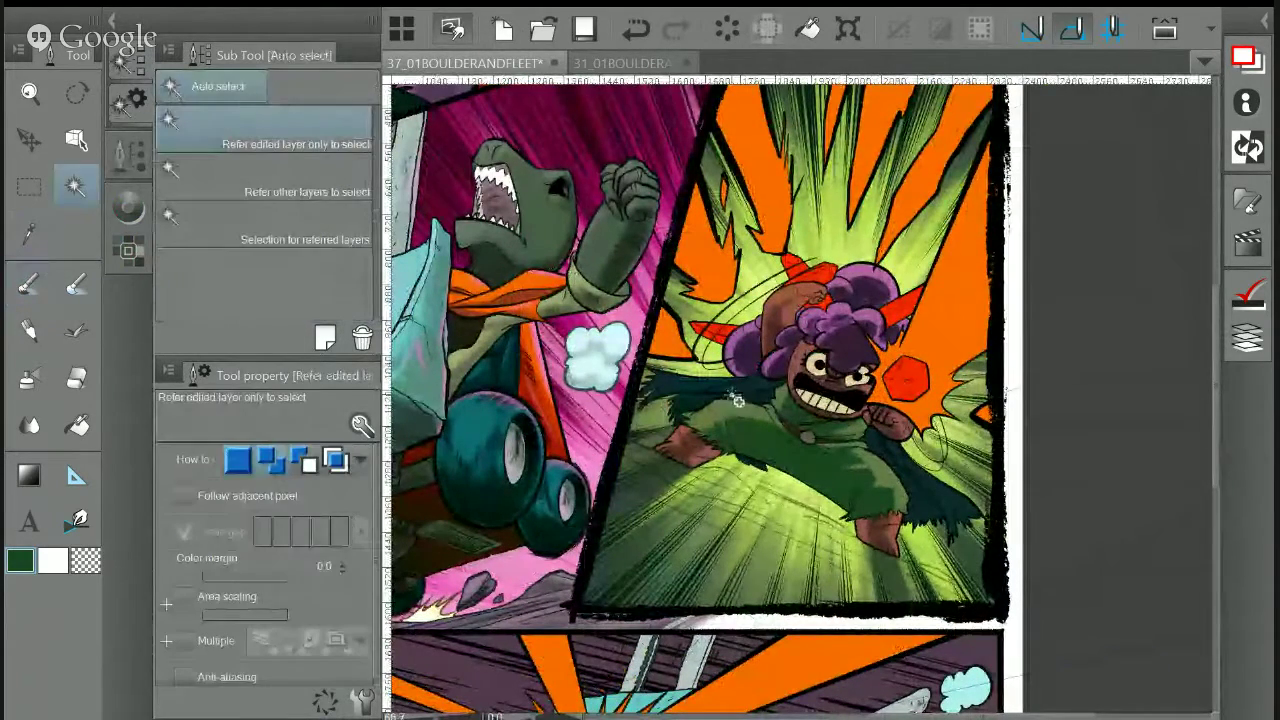
{"action": "left_click", "coordinate": [737, 394]}
Sample the dark green from page 31 and lay foreground-to-transparent gradients over the selected cape on page 37
{"action": "key", "text": "i"}
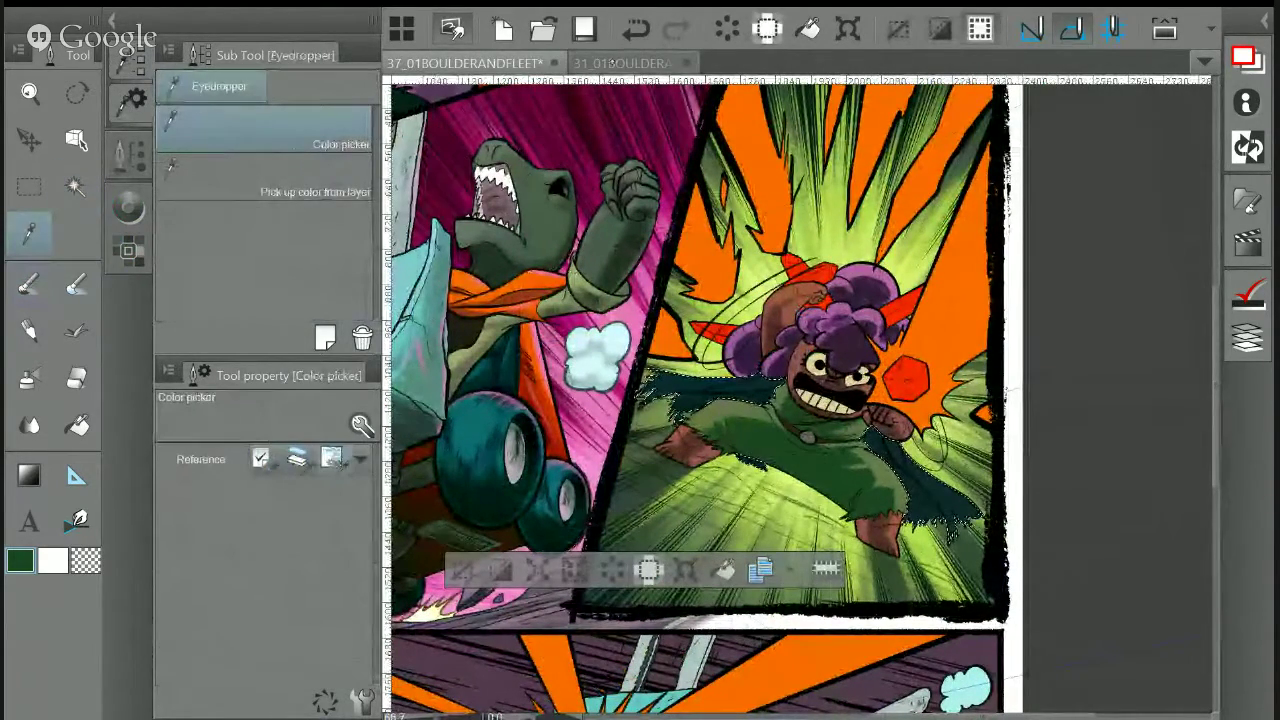
{"action": "left_click", "coordinate": [624, 63]}
{"action": "left_click", "coordinate": [615, 485]}
{"action": "left_click", "coordinate": [446, 63]}
{"action": "key", "text": "g"}
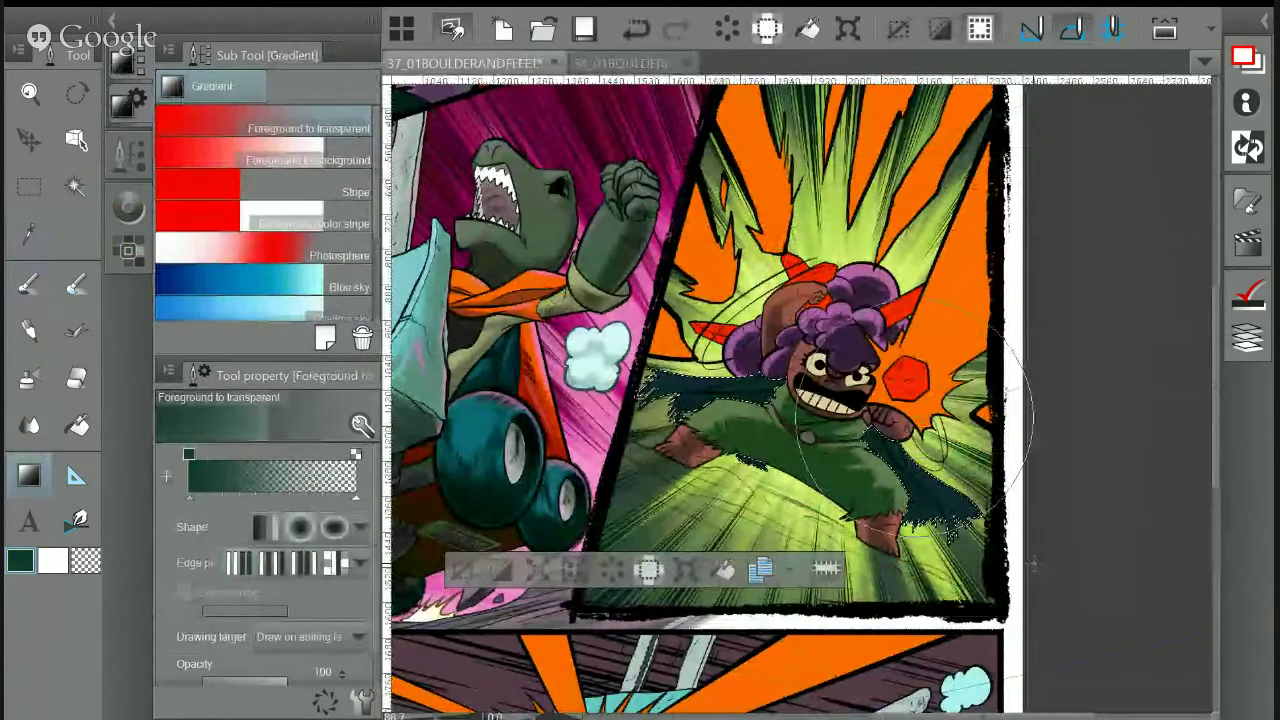
{"action": "left_click_drag", "start_coordinate": [723, 340], "coordinate": [888, 458]}
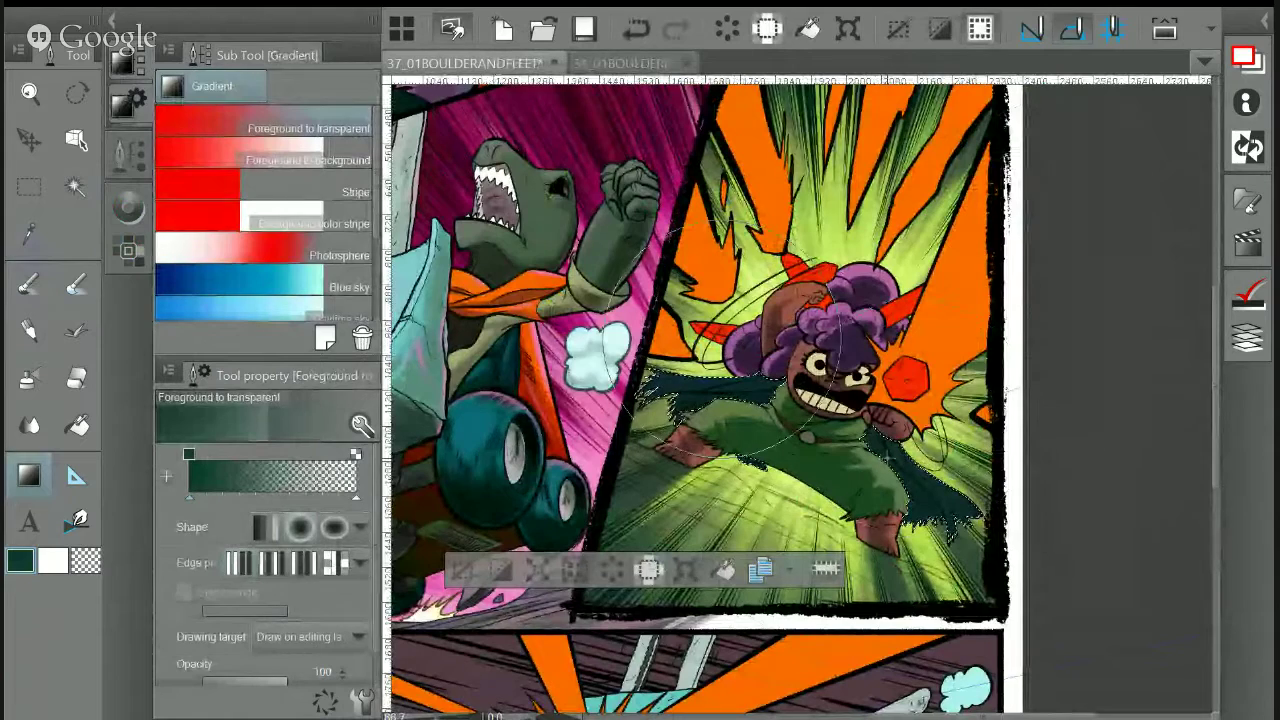
Sample a near-black green from page 31's cape shadow and set the Dry Brush Inker to size 29.3 on page 37
{"action": "key", "text": "ctrl+Tab"}
{"action": "key", "text": "i"}
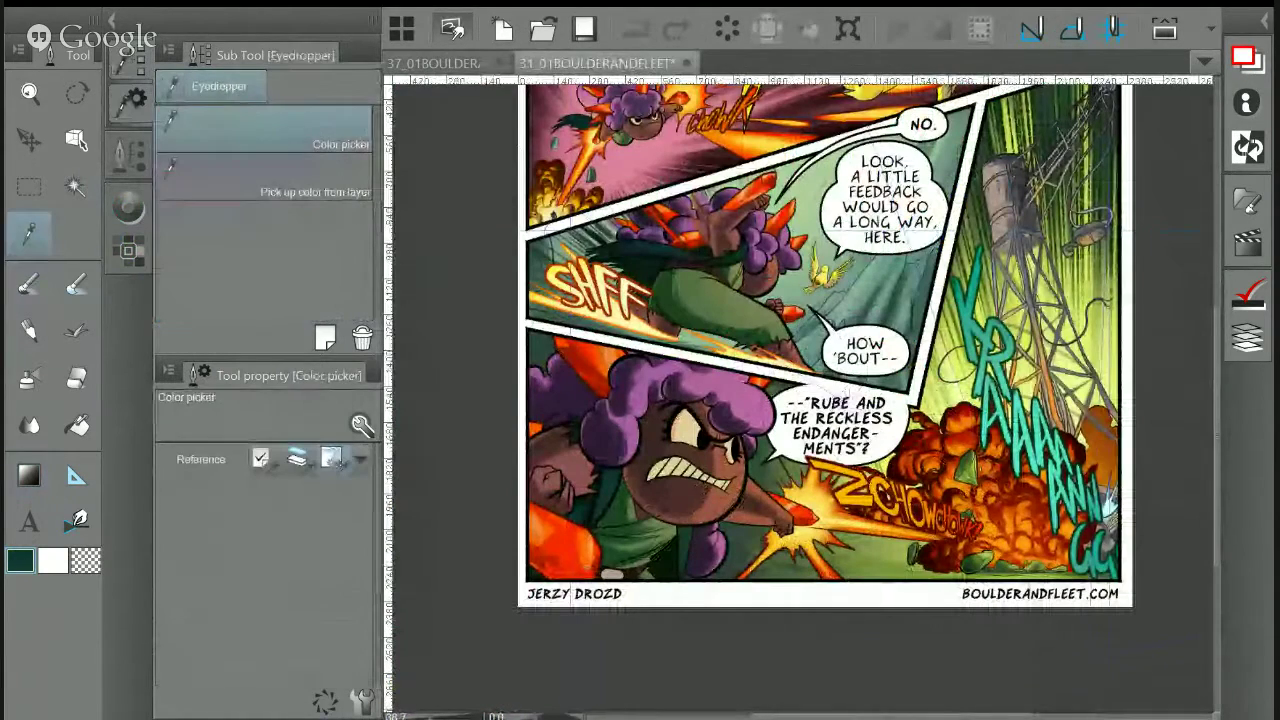
{"action": "left_click", "coordinate": [676, 556]}
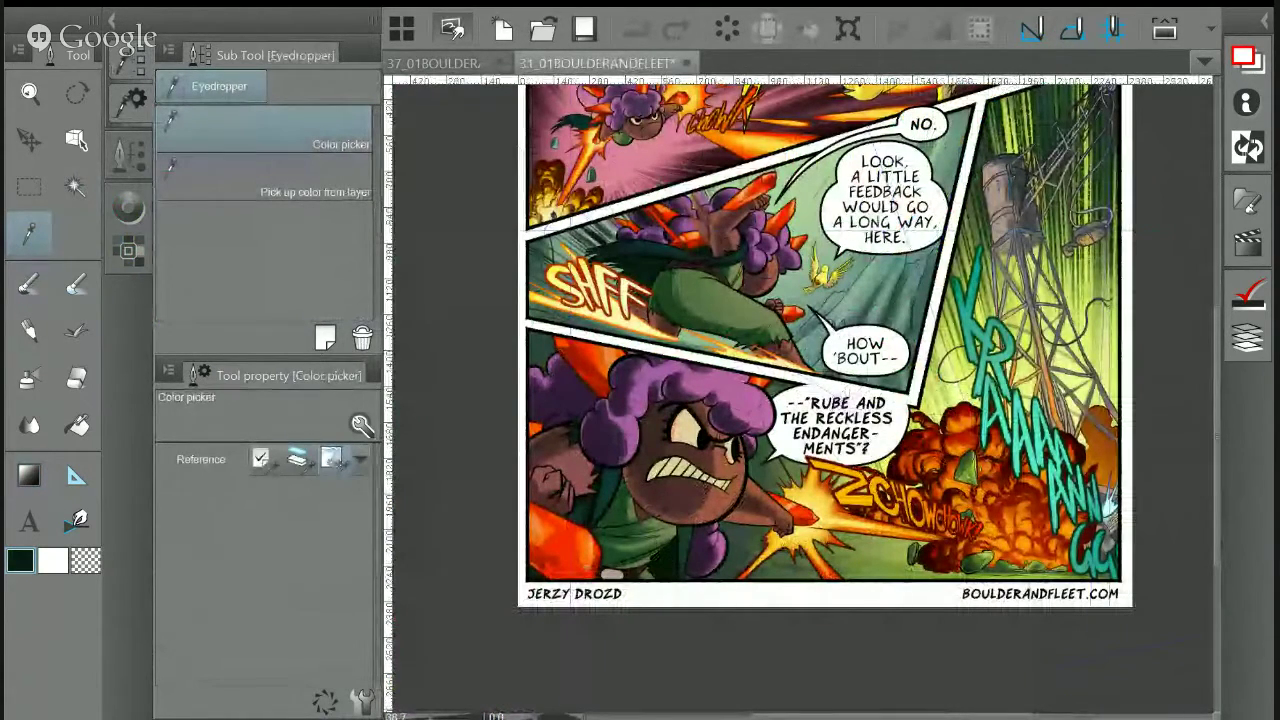
{"action": "scroll", "coordinate": [665, 493], "scroll_direction": "up", "scroll_amount": 8}
{"action": "left_click_drag", "start_coordinate": [452, 422], "coordinate": [829, 362]}
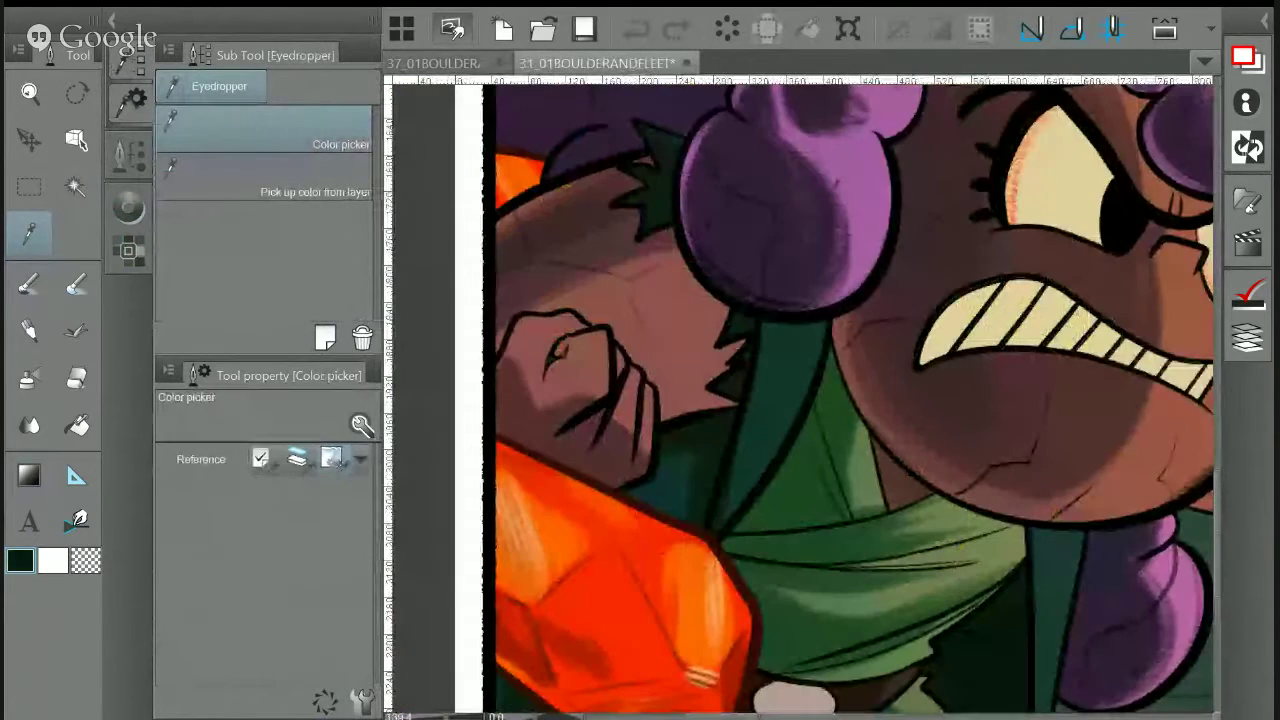
{"action": "key", "text": "ctrl+Tab"}
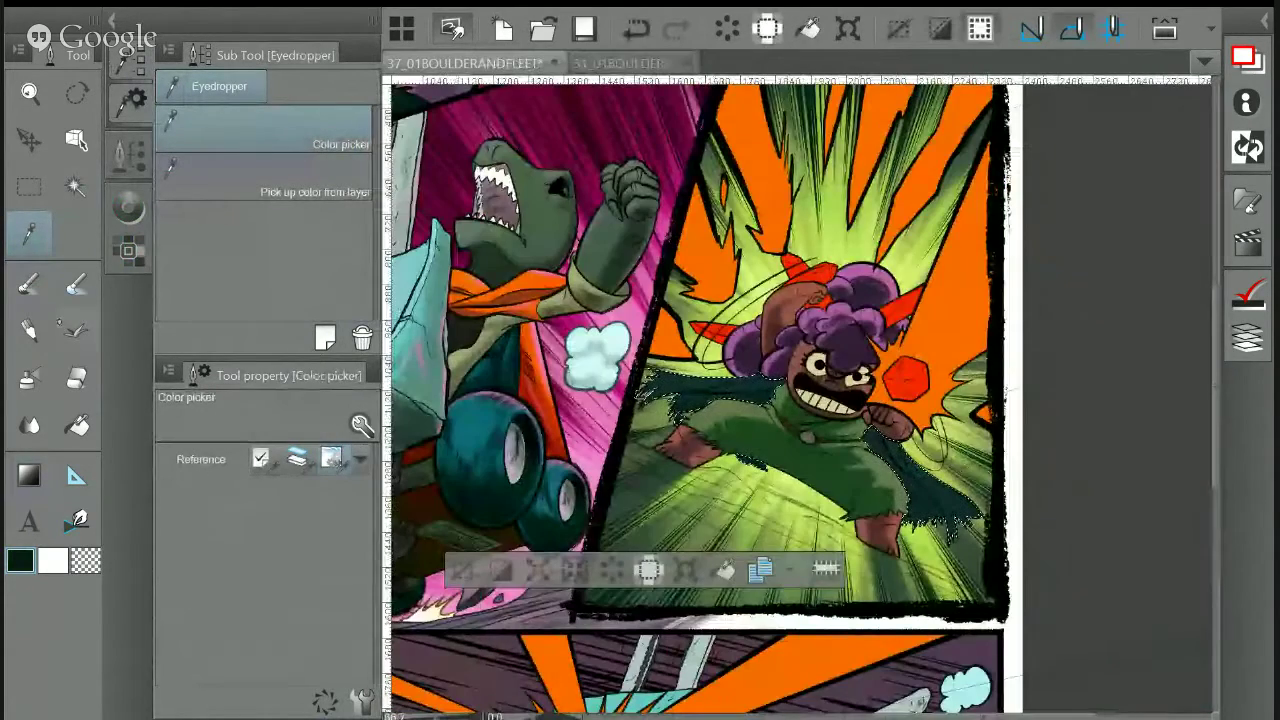
{"action": "key", "text": "p"}
{"action": "scroll", "coordinate": [859, 481], "scroll_direction": "up", "scroll_amount": 1}
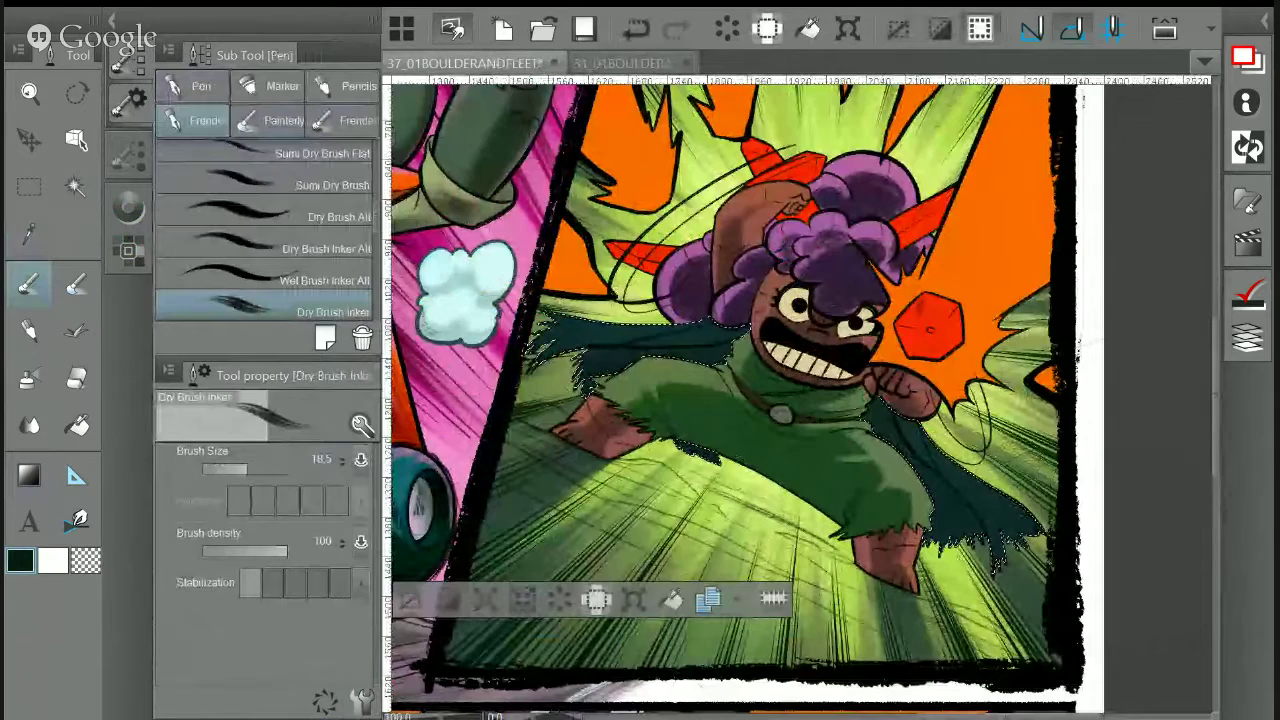
{"action": "left_click_drag", "start_coordinate": [861, 576], "coordinate": [978, 458]}
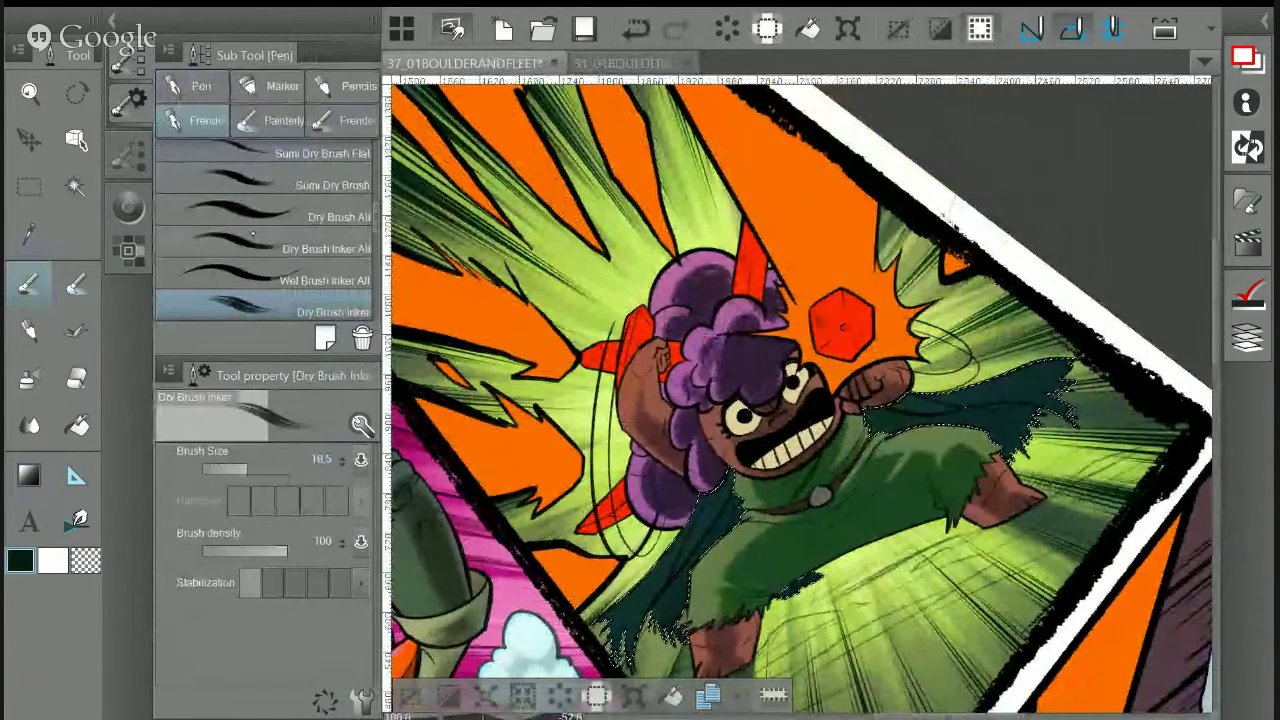
{"action": "left_click", "coordinate": [251, 469]}
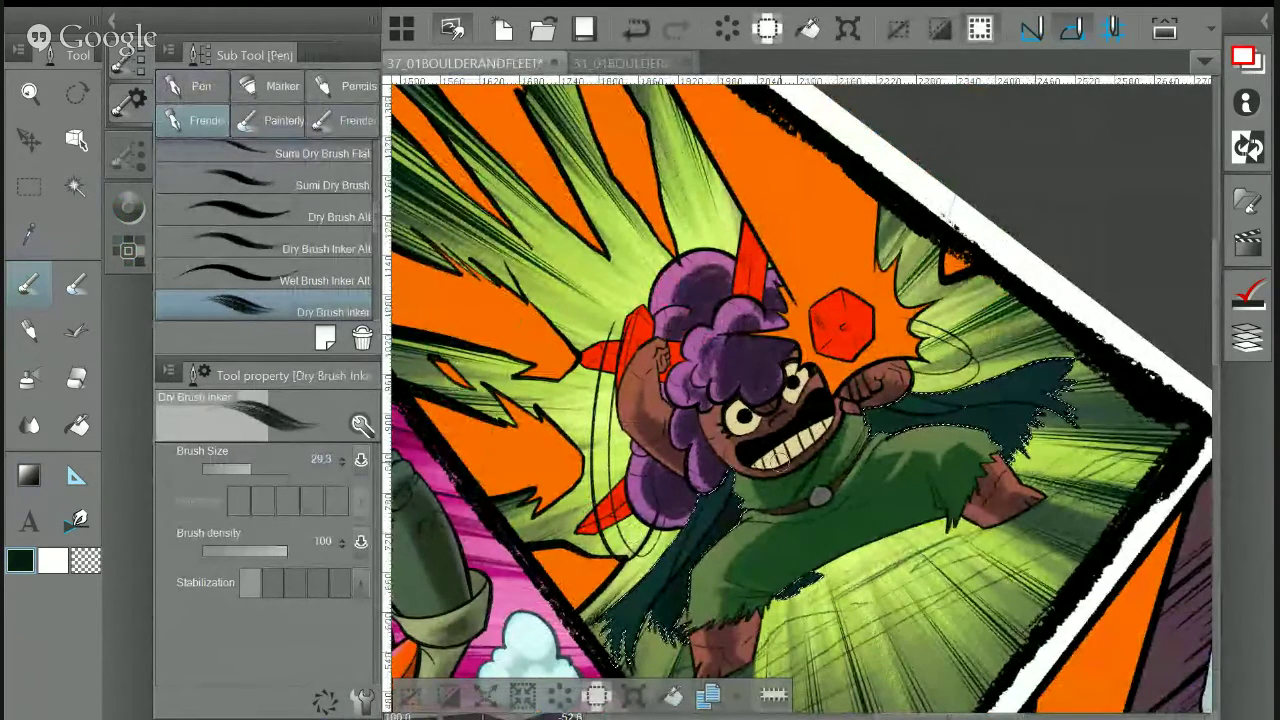
Brush near-black green shadows onto the part of the cape below the hair and raised arm
{"action": "left_click_drag", "start_coordinate": [728, 482], "coordinate": [656, 429]}
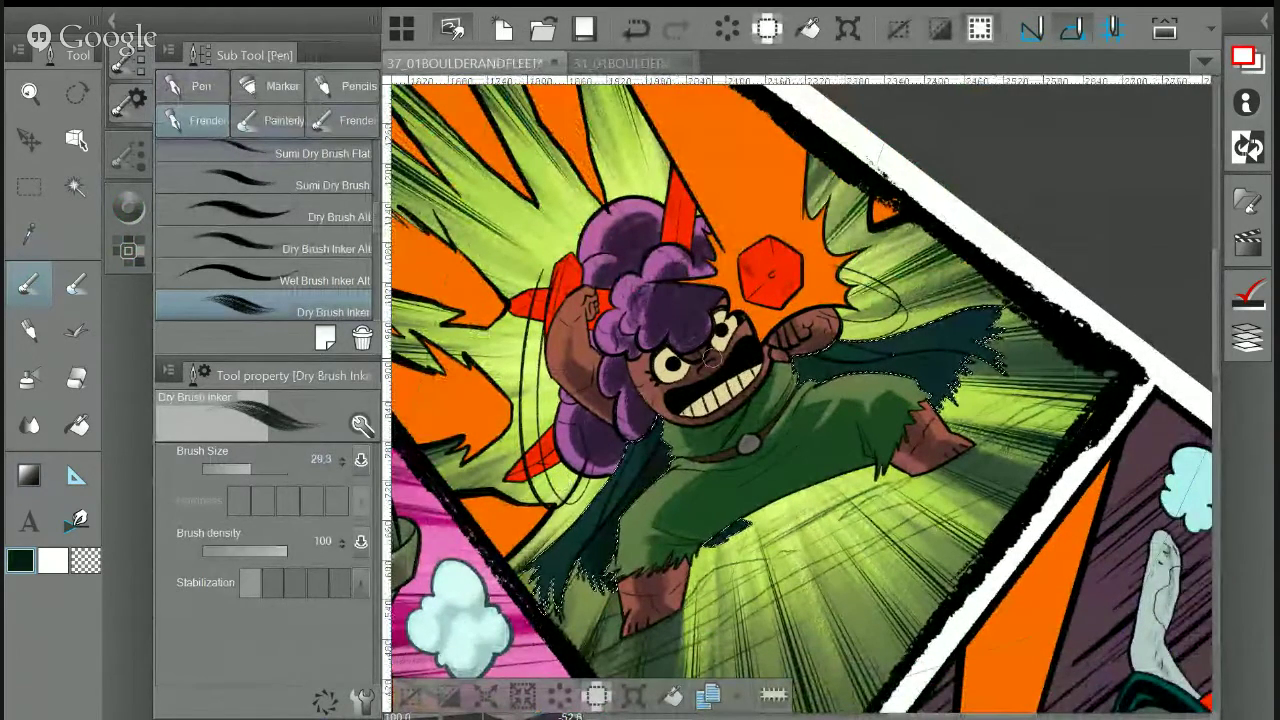
{"action": "left_click_drag", "start_coordinate": [712, 358], "coordinate": [746, 317]}
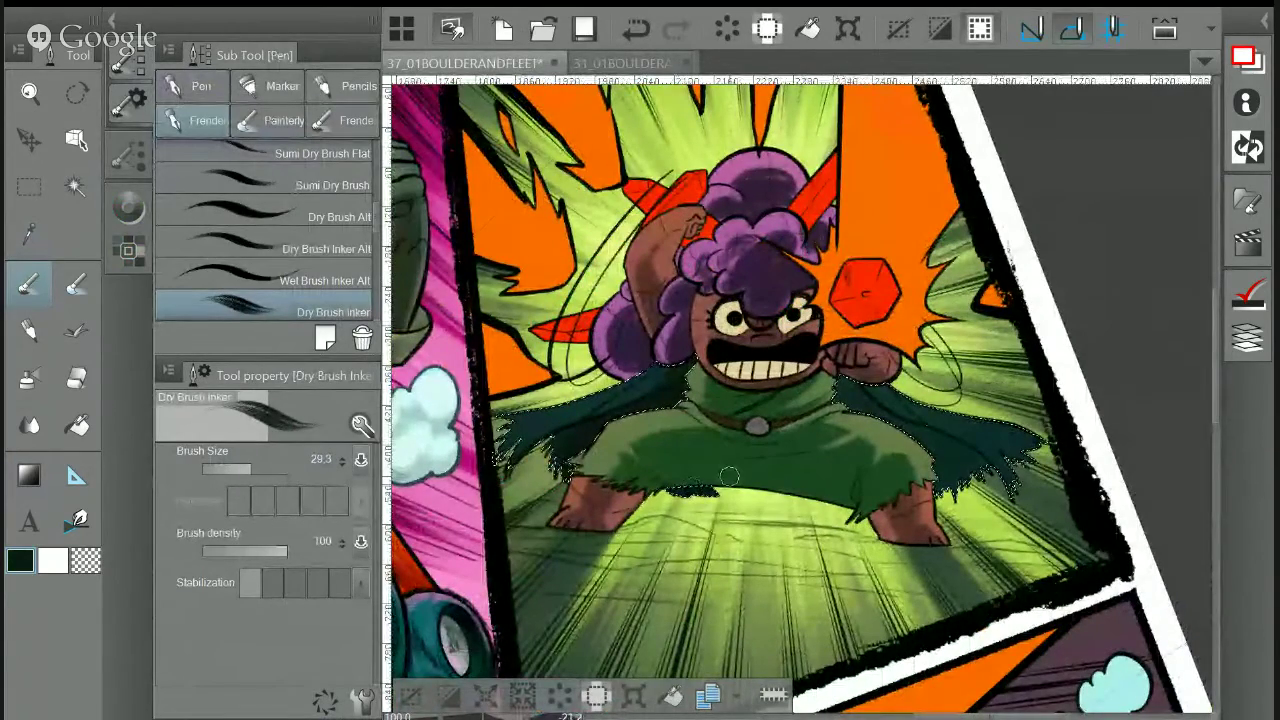
{"action": "left_click_drag", "start_coordinate": [728, 477], "coordinate": [698, 421]}
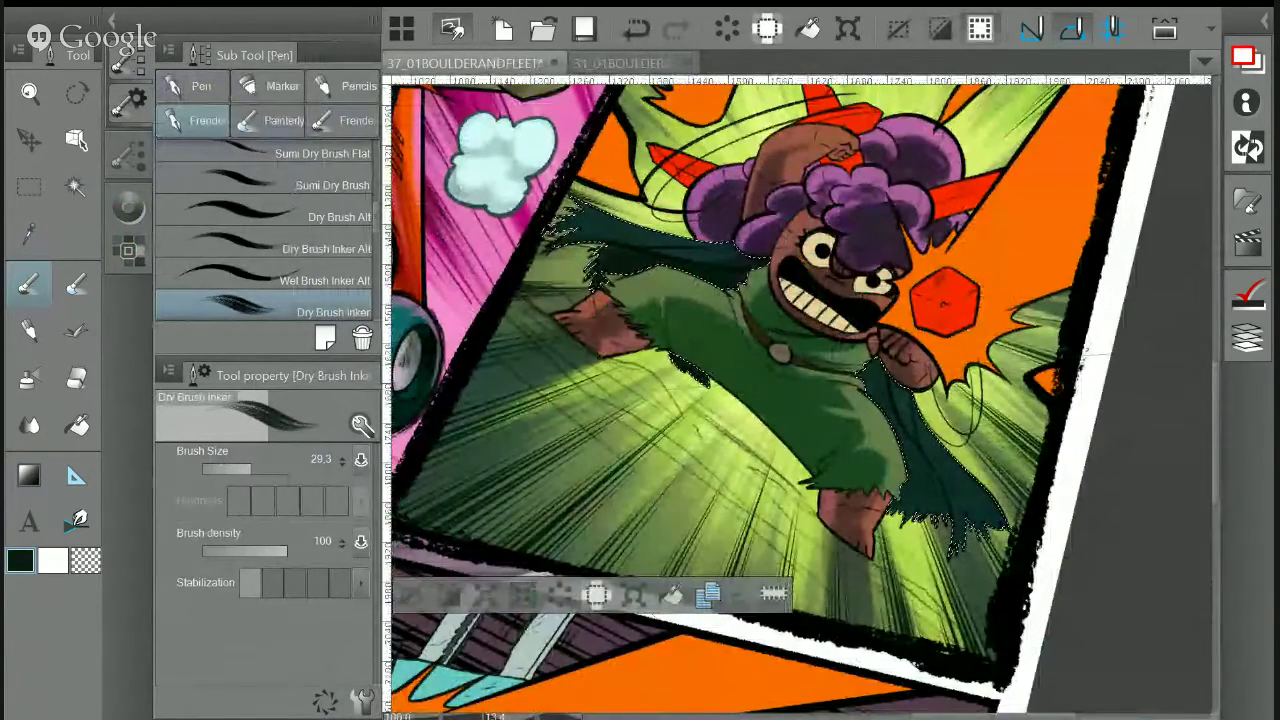
Brush near-black green shadows along the cape folds below the clenched fist and behind the leg, and clear the cape selection
{"action": "scroll", "coordinate": [912, 432], "scroll_direction": "up", "scroll_amount": 4}
{"action": "left_click_drag", "start_coordinate": [718, 280], "coordinate": [680, 296]}
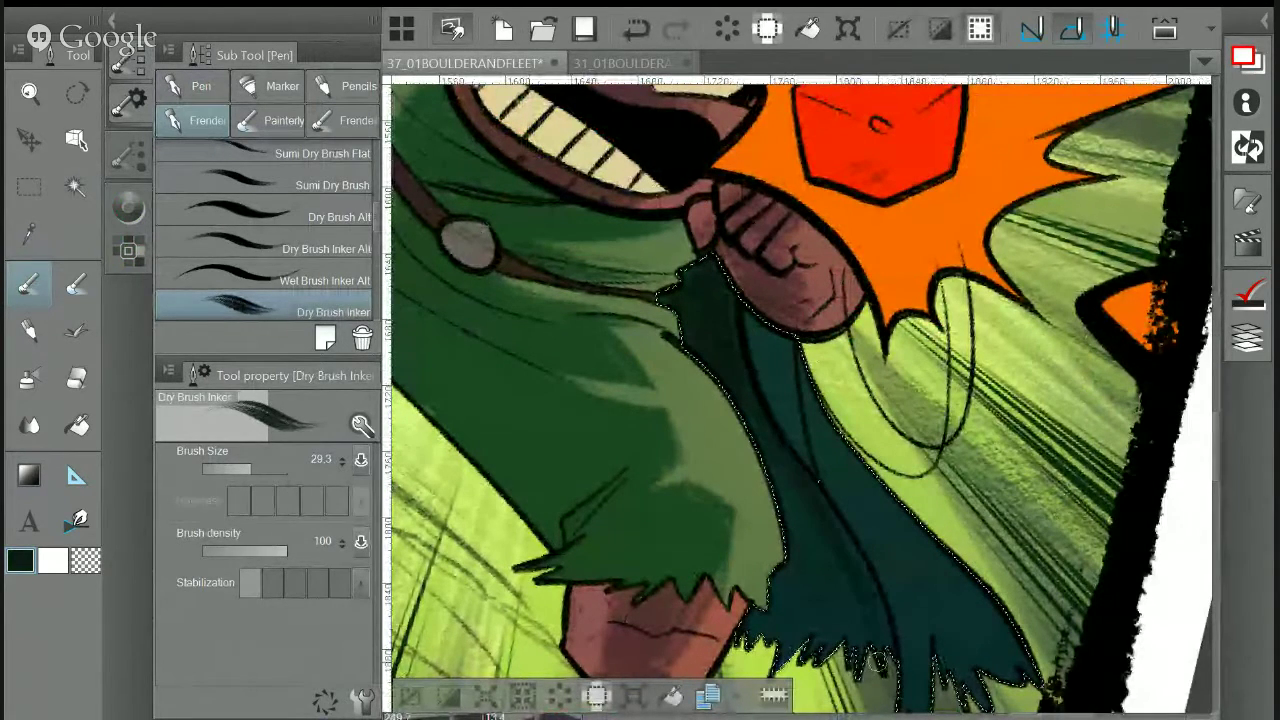
{"action": "left_click_drag", "start_coordinate": [766, 463], "coordinate": [818, 611]}
{"action": "mouse_move", "coordinate": [795, 498]}
{"action": "left_mouse_down"}
{"action": "mouse_move", "coordinate": [870, 582]}
{"action": "mouse_move", "coordinate": [884, 622]}
{"action": "left_mouse_up"}
{"action": "left_click_drag", "start_coordinate": [794, 558], "coordinate": [772, 605]}
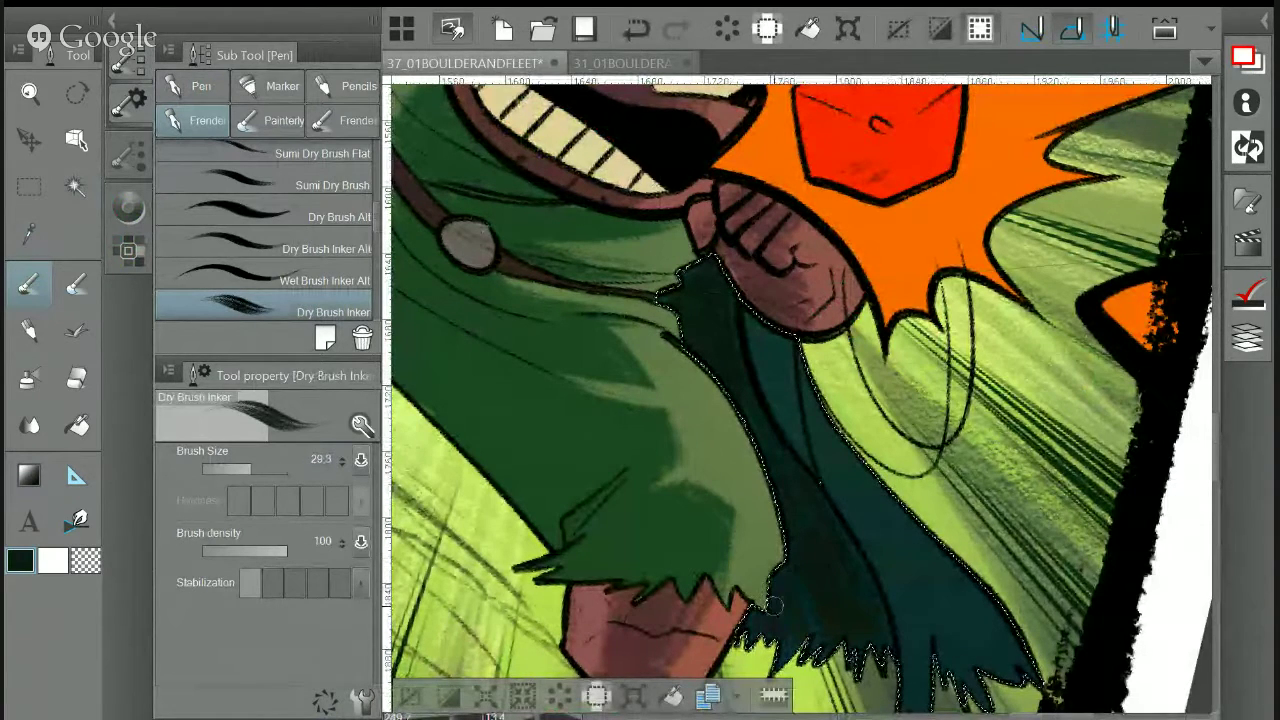
{"action": "left_click_drag", "start_coordinate": [762, 284], "coordinate": [756, 442]}
{"action": "scroll", "coordinate": [776, 278], "scroll_direction": "down", "scroll_amount": 5}
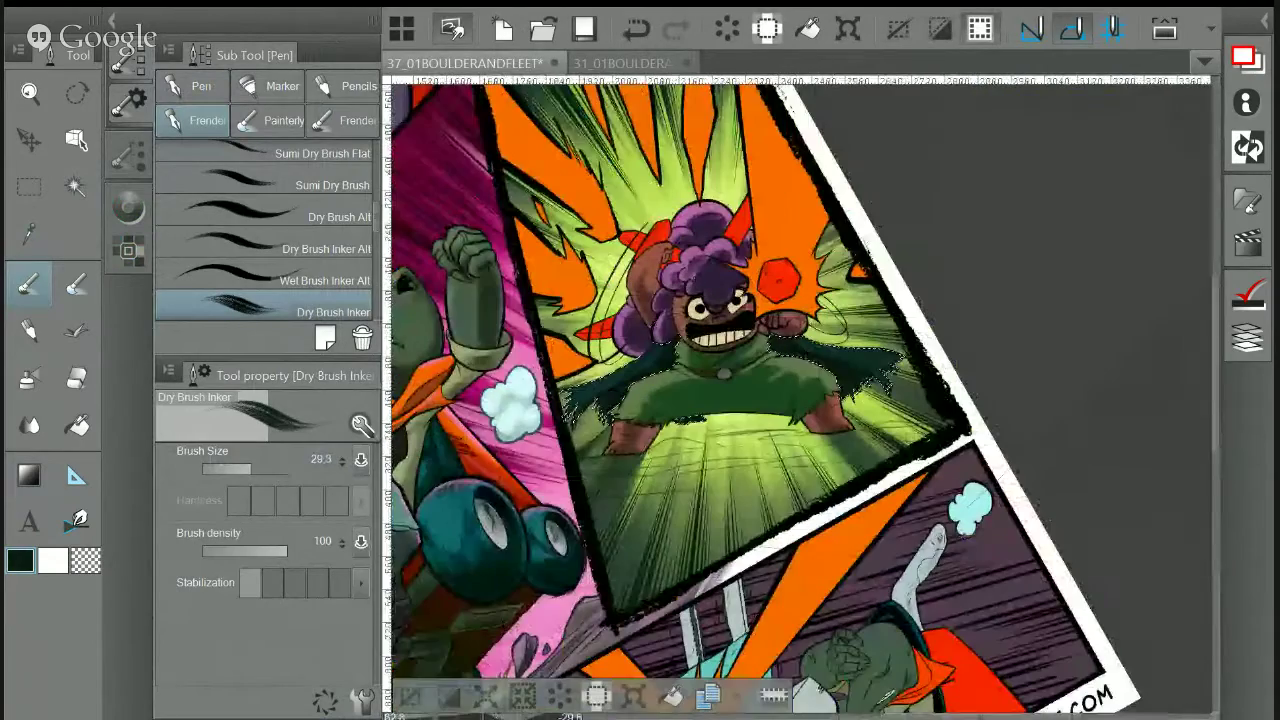
{"action": "left_click_drag", "start_coordinate": [778, 281], "coordinate": [724, 390]}
{"action": "key", "text": "w"}
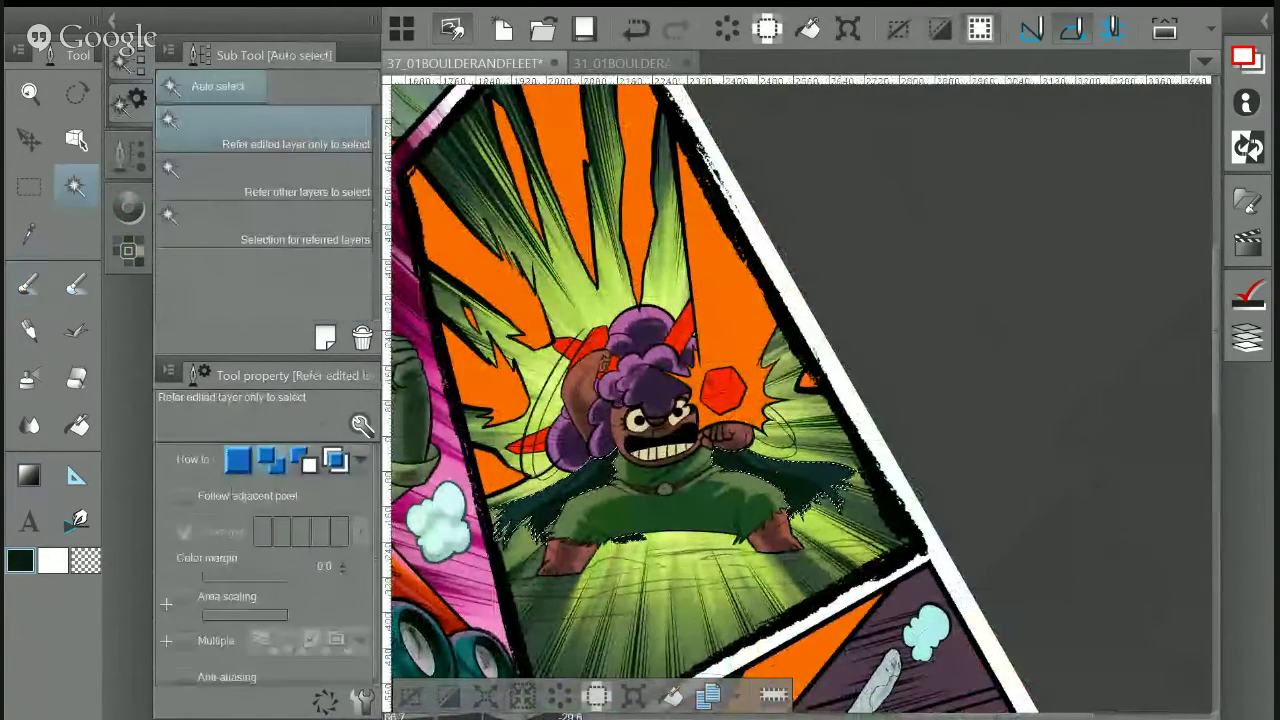
{"action": "scroll", "coordinate": [657, 425], "scroll_direction": "up", "scroll_amount": 2}
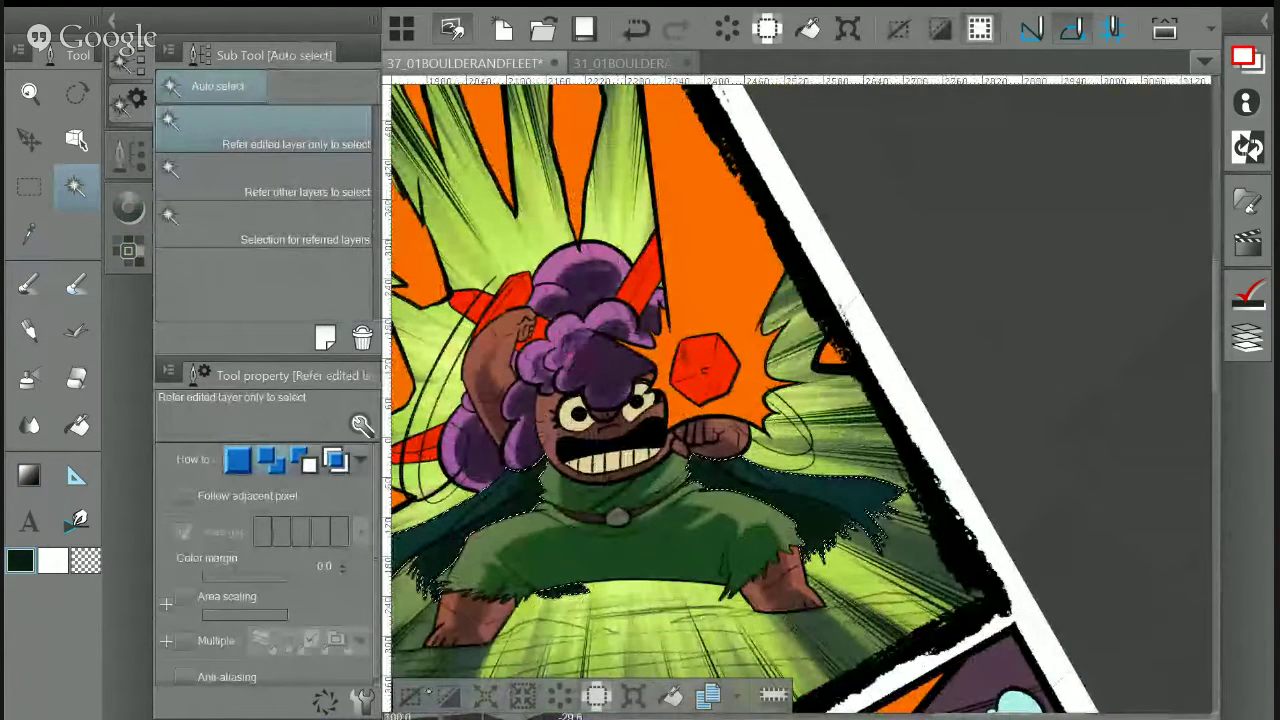
{"action": "key", "text": "ctrl+d"}
{"action": "left_click", "coordinate": [648, 410]}
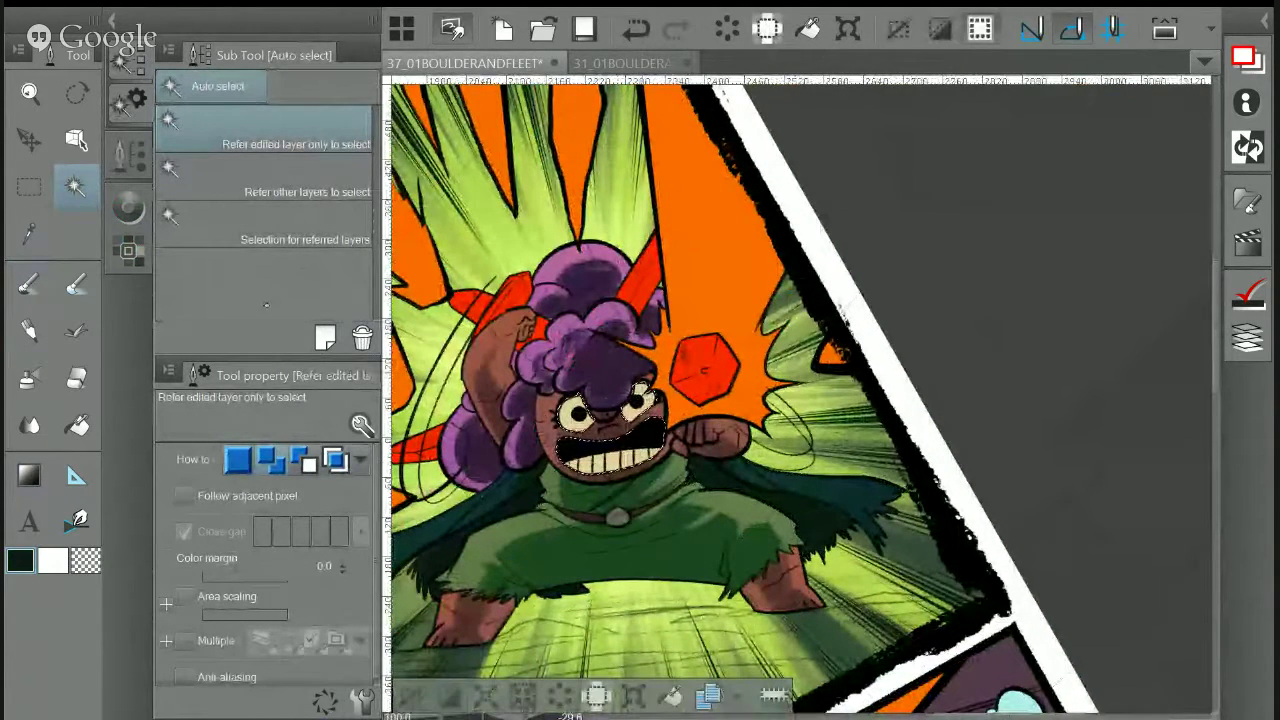
{"action": "key", "text": "i"}
{"action": "left_click", "coordinate": [640, 400]}
{"action": "key", "text": "p"}
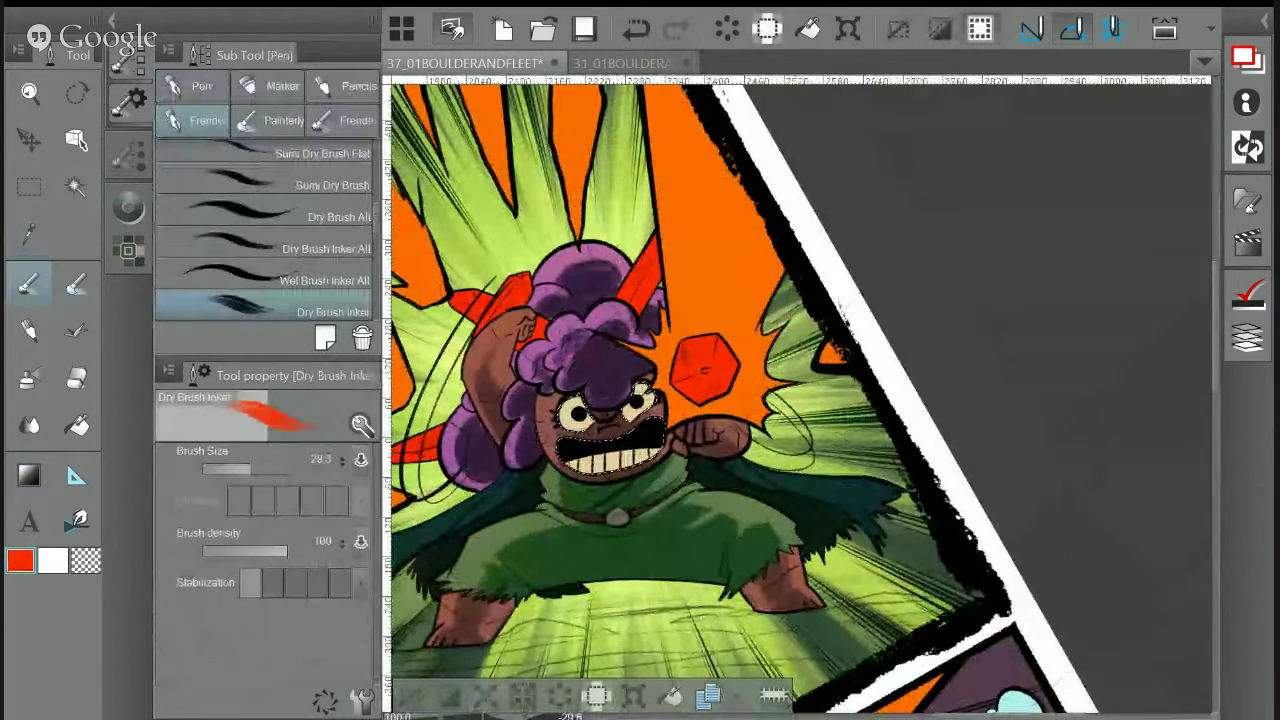
{"action": "scroll", "coordinate": [645, 405], "scroll_direction": "up", "scroll_amount": 1}
{"action": "scroll", "coordinate": [640, 384], "scroll_direction": "up", "scroll_amount": 1}
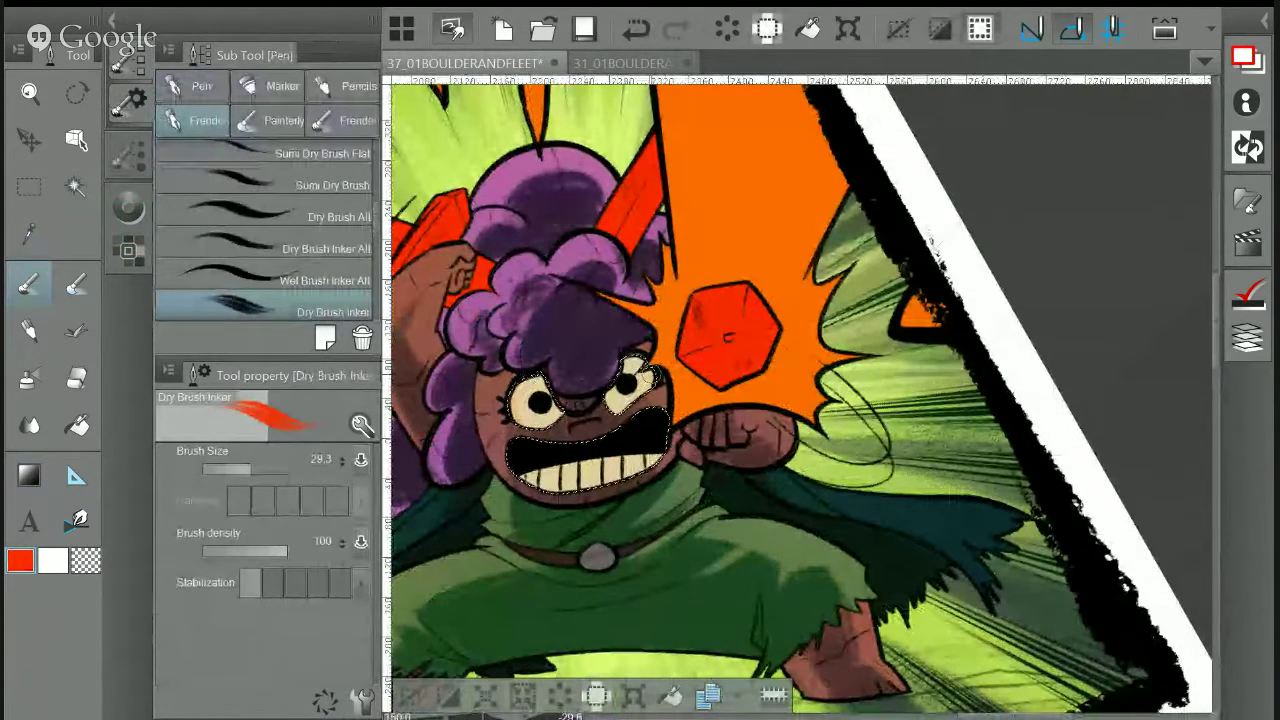
{"action": "left_click", "coordinate": [412, 695]}
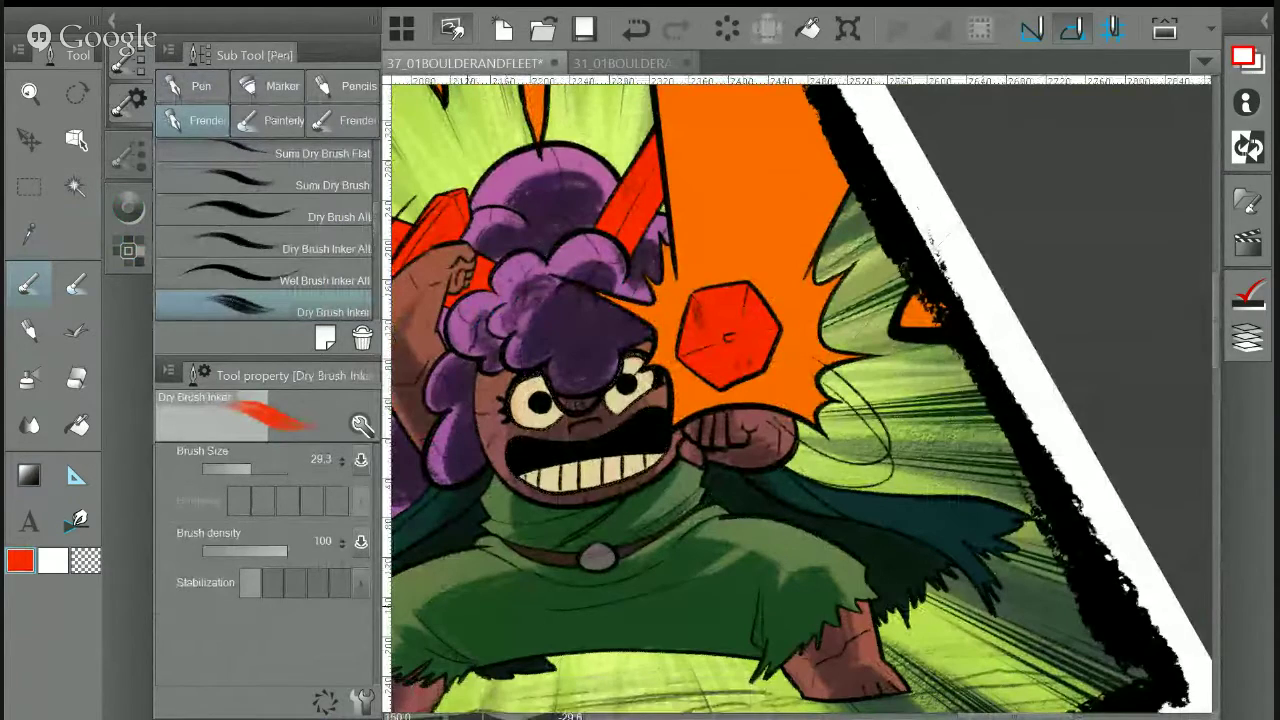
Auto-select the red crystals on page 37 and shade them with a dark red sampled from page 31's crystal
{"action": "left_click_drag", "start_coordinate": [620, 480], "coordinate": [799, 556]}
{"action": "left_click", "coordinate": [78, 184]}
{"action": "left_click", "coordinate": [936, 405]}
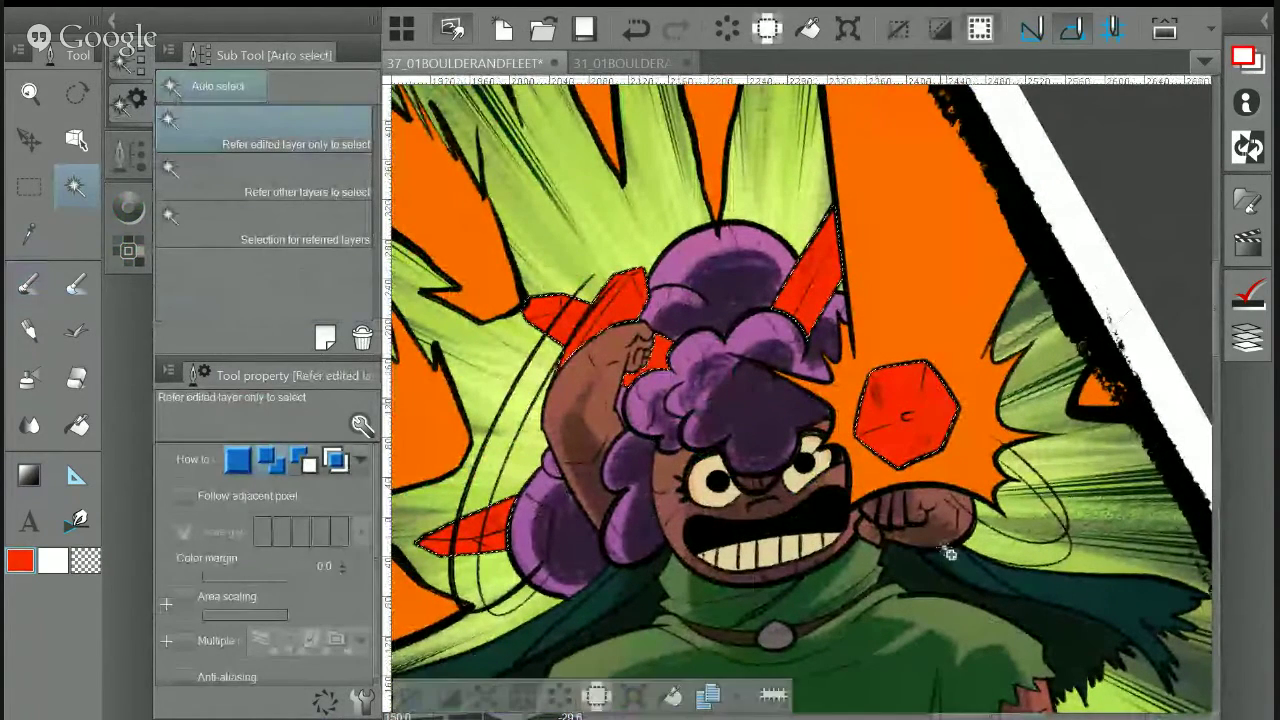
{"action": "left_click", "coordinate": [622, 63]}
{"action": "key", "text": "i"}
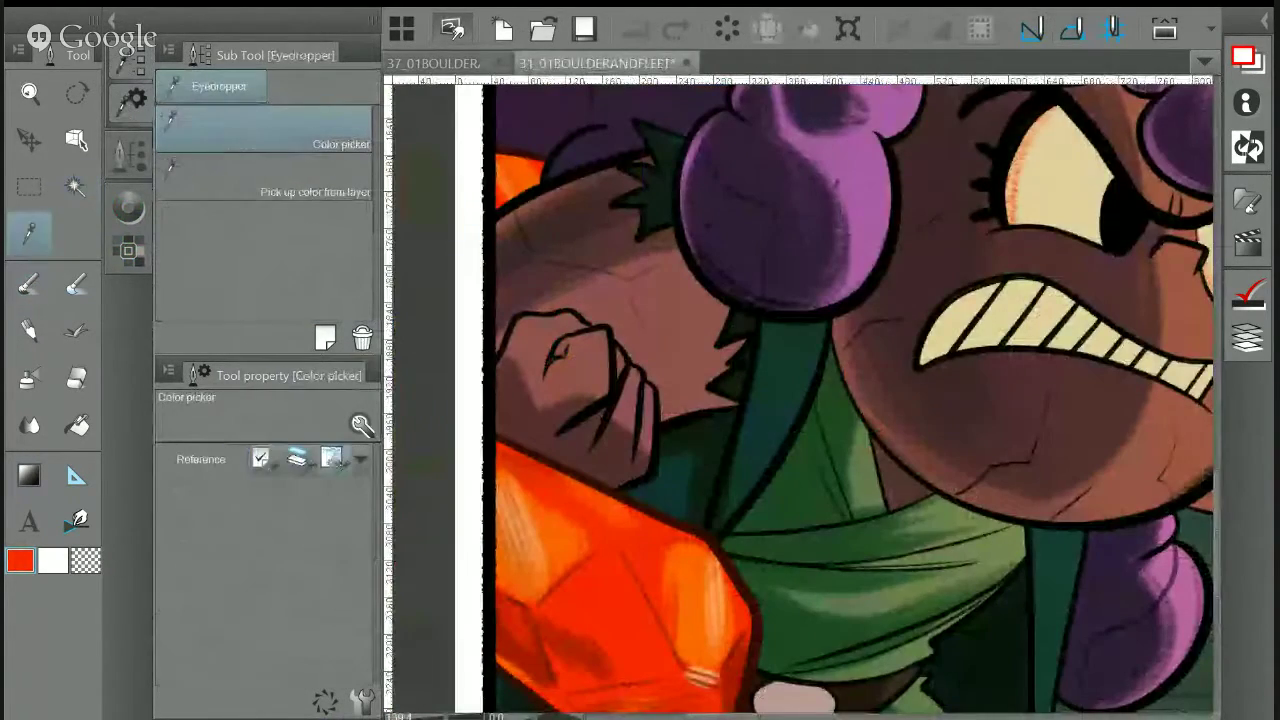
{"action": "left_click", "coordinate": [539, 646]}
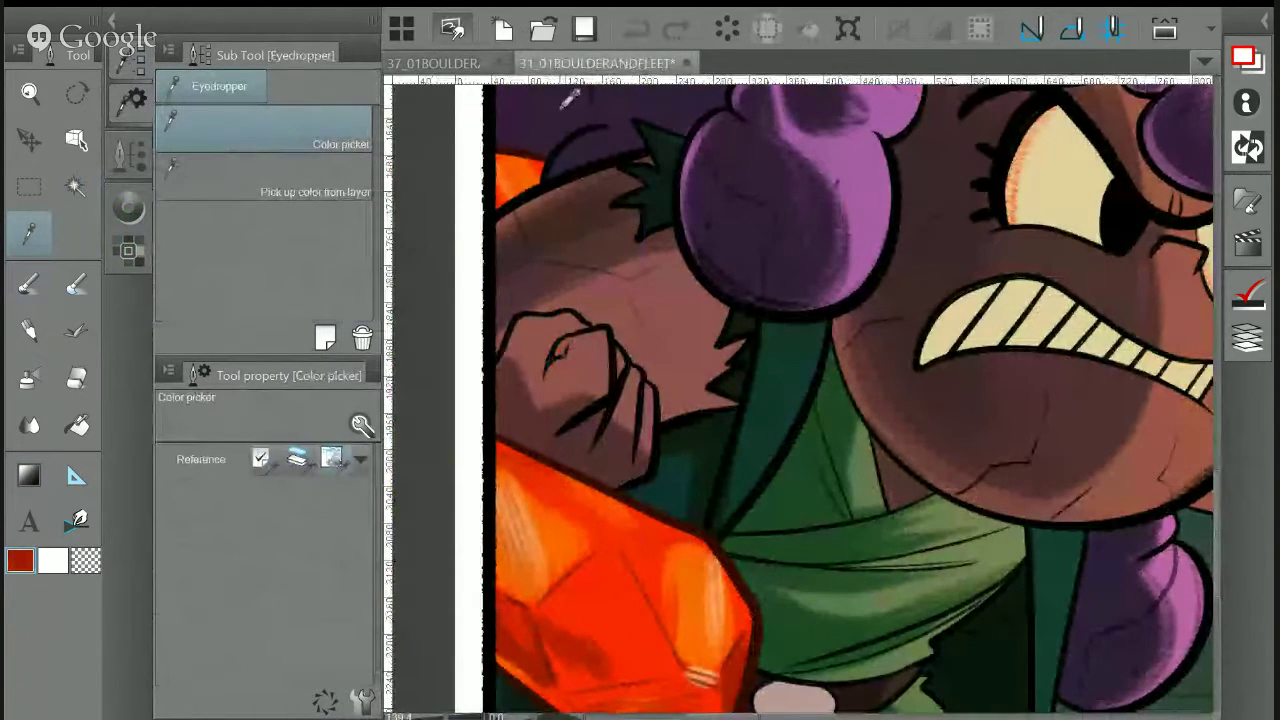
{"action": "key", "text": "ctrl+Tab"}
{"action": "key", "text": "p"}
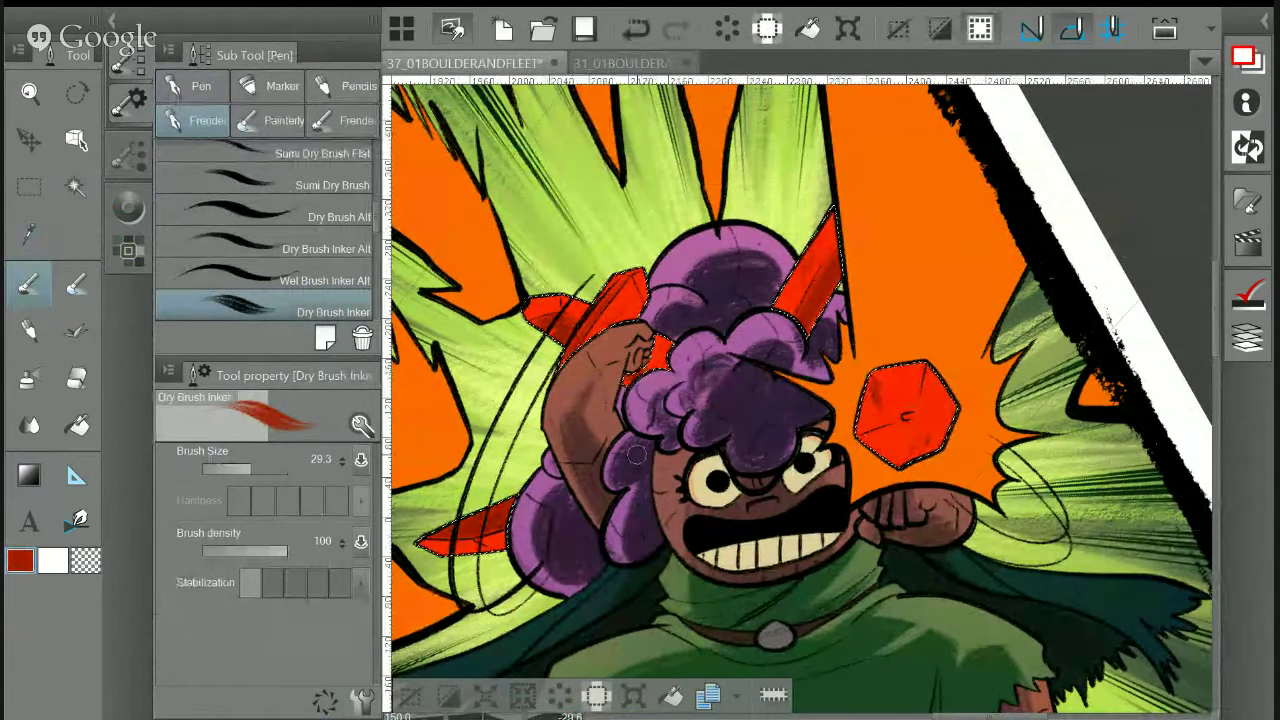
Sample orange from page 31's crystal and brush highlights onto the hexagonal crystal and the crystal spikes on page 37
{"action": "left_click", "coordinate": [620, 63]}
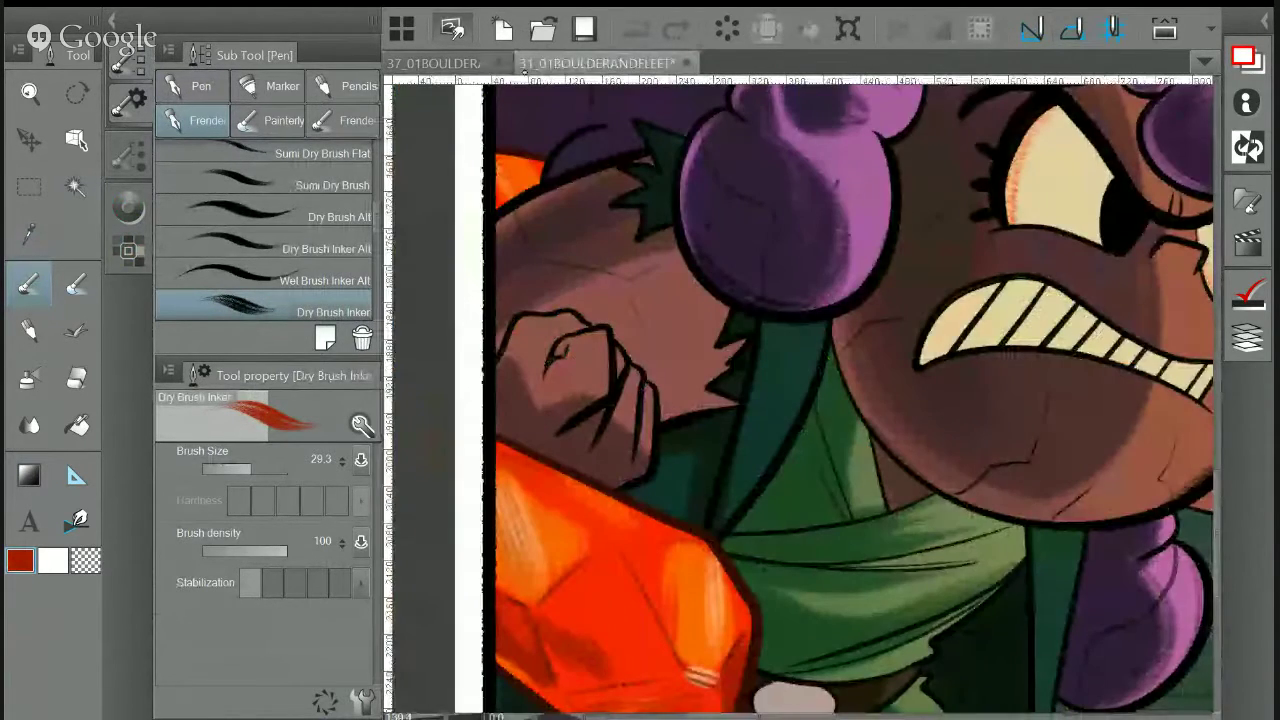
{"action": "key", "text": "i"}
{"action": "left_click", "coordinate": [605, 520]}
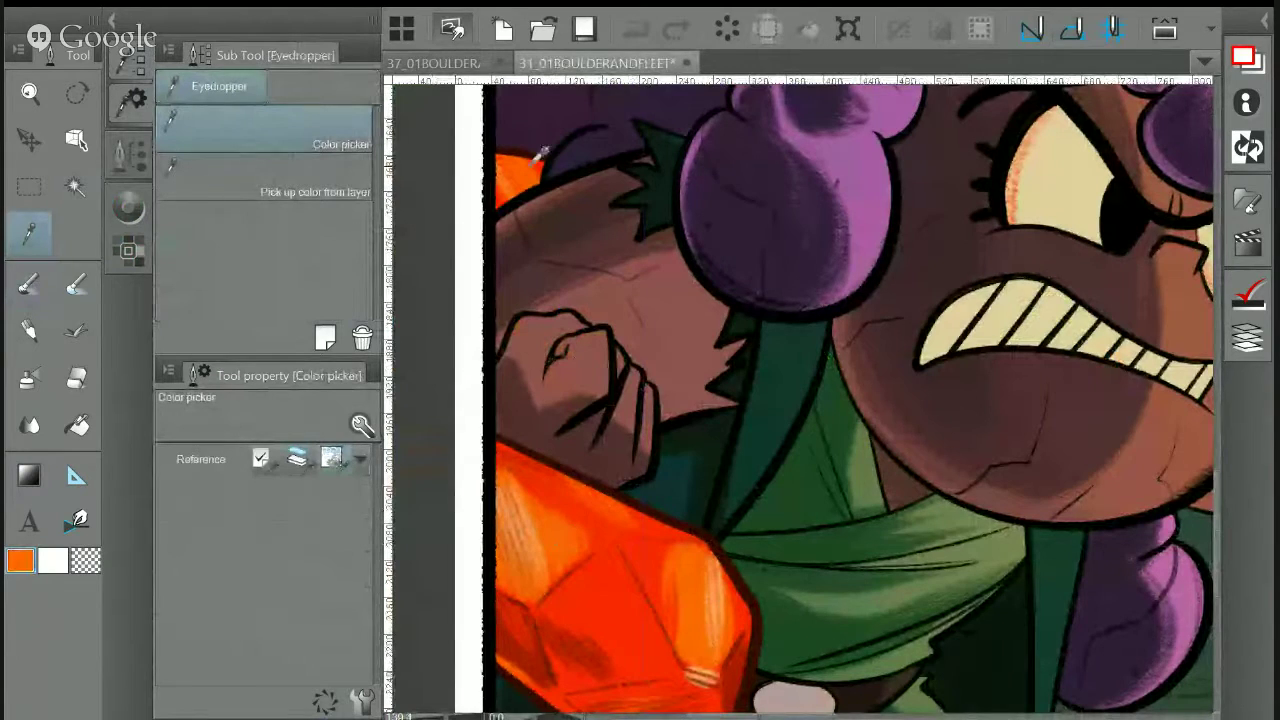
{"action": "left_click", "coordinate": [450, 62]}
{"action": "key", "text": "p"}
{"action": "mouse_move", "coordinate": [882, 372]}
{"action": "left_mouse_down"}
{"action": "mouse_move", "coordinate": [910, 456]}
{"action": "mouse_move", "coordinate": [925, 452]}
{"action": "left_mouse_up"}
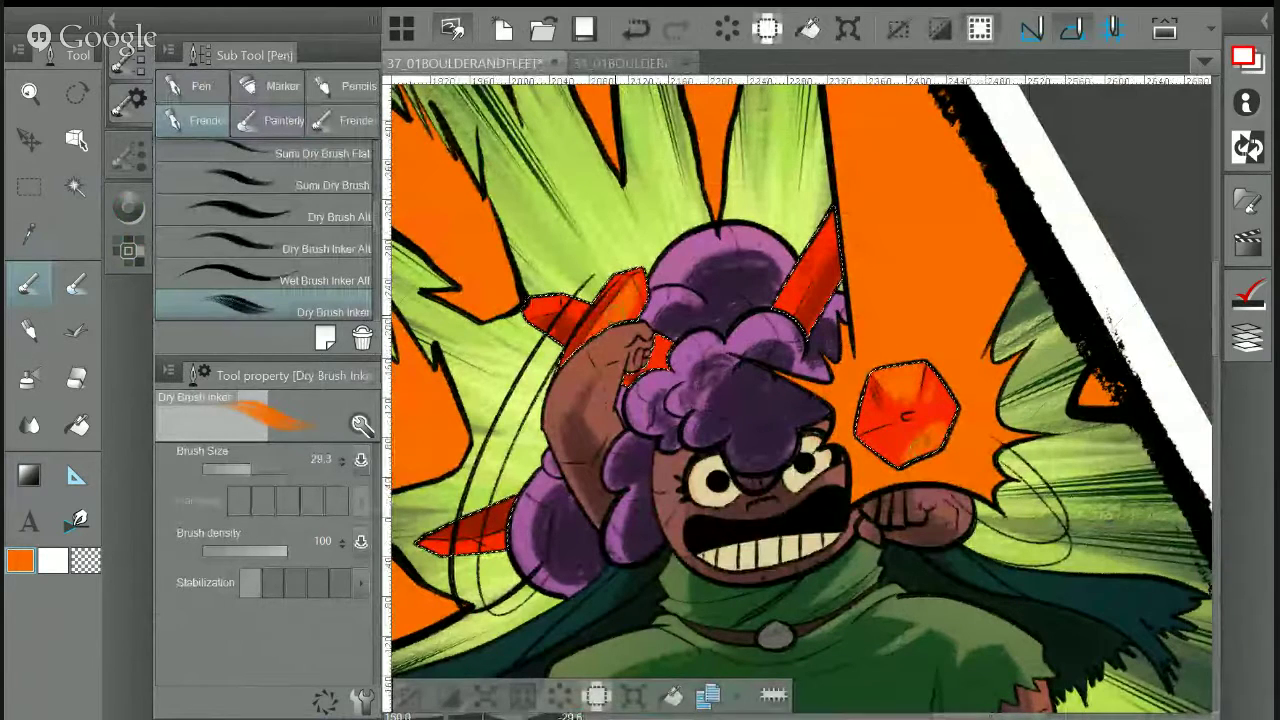
{"action": "left_click_drag", "start_coordinate": [637, 275], "coordinate": [614, 312]}
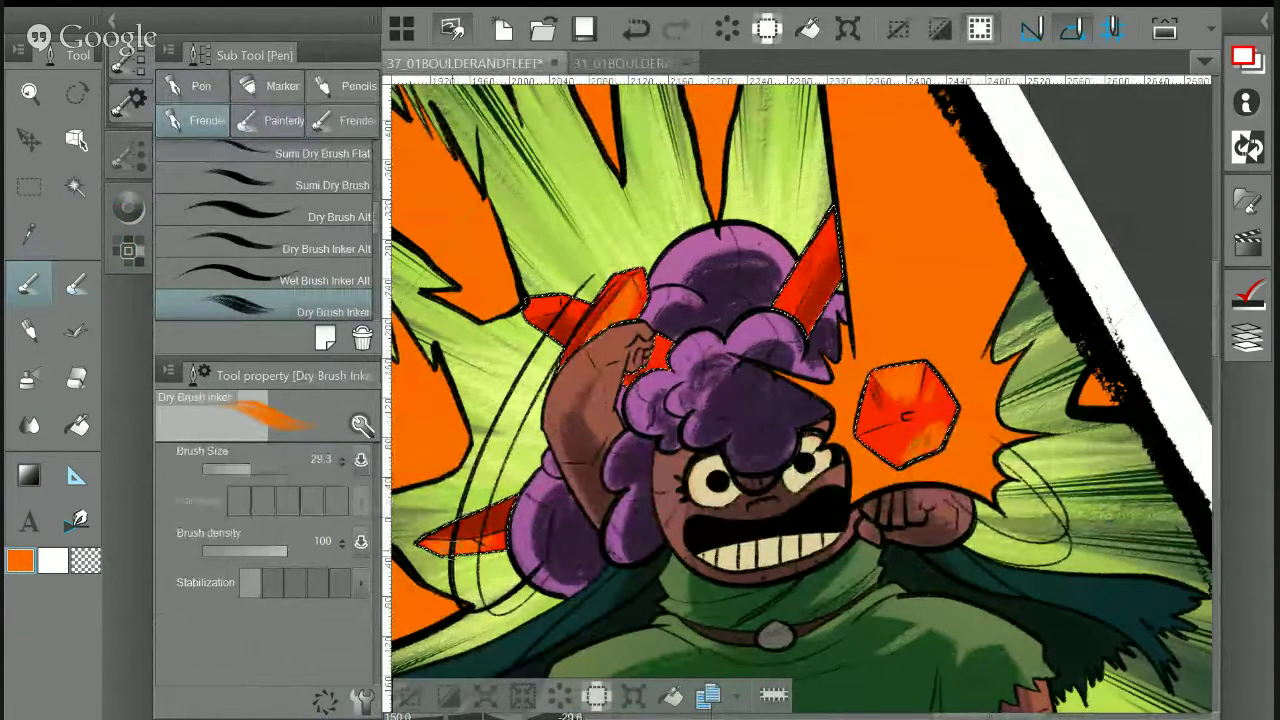
{"action": "left_click_drag", "start_coordinate": [816, 260], "coordinate": [792, 284]}
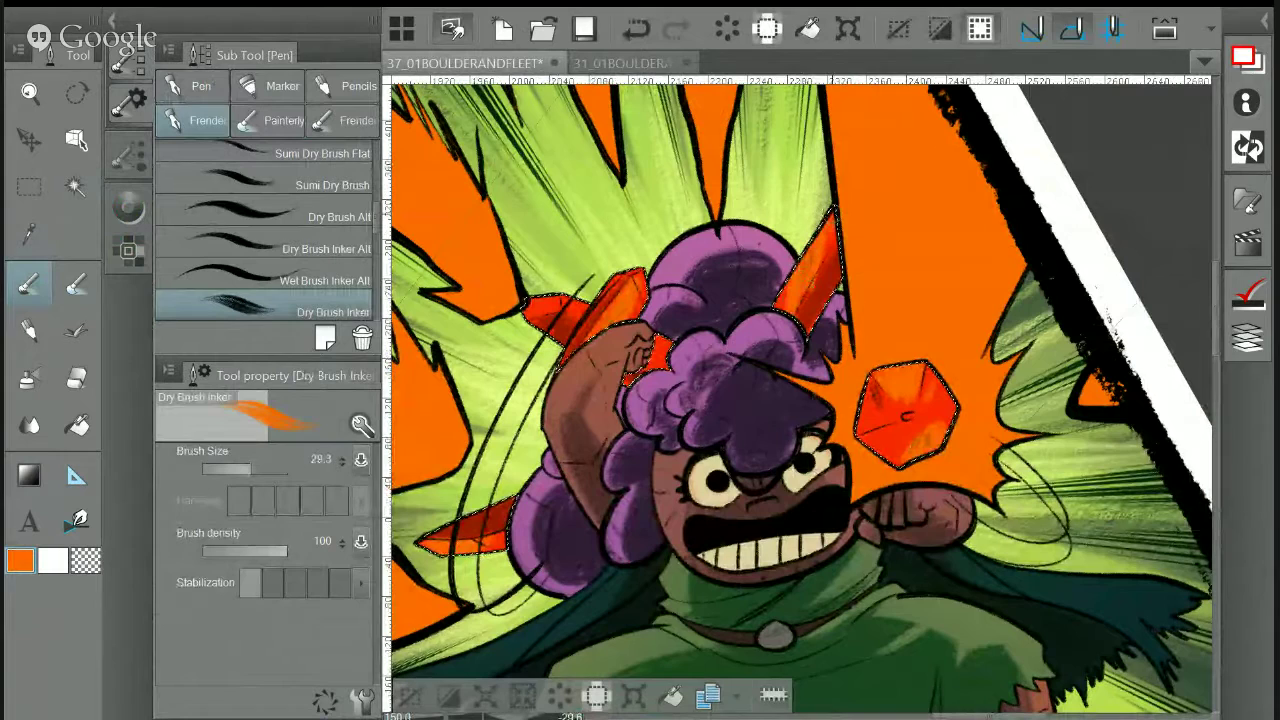
Sample light orange from page 31's crystal and brush highlights onto the hexagonal crystal and the crystal spikes on page 37
{"action": "left_click", "coordinate": [620, 63]}
{"action": "key", "text": "i"}
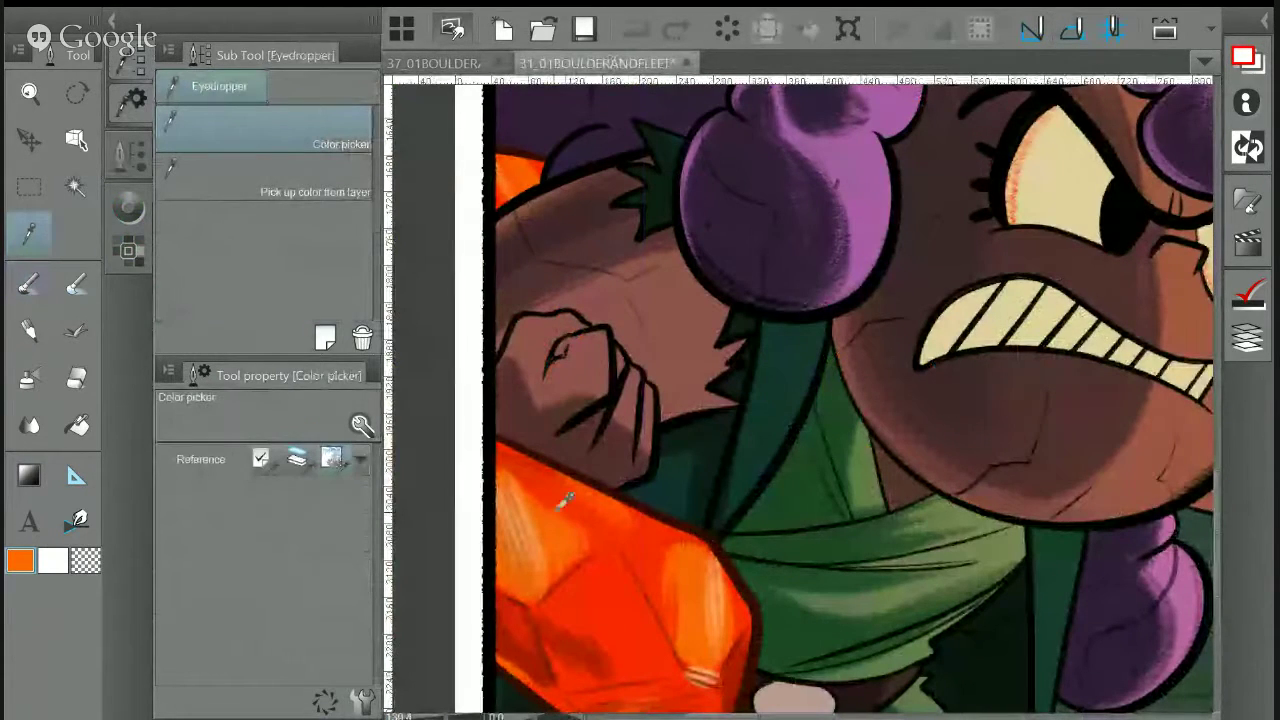
{"action": "left_click", "coordinate": [726, 588]}
{"action": "left_click", "coordinate": [449, 62]}
{"action": "key", "text": "p"}
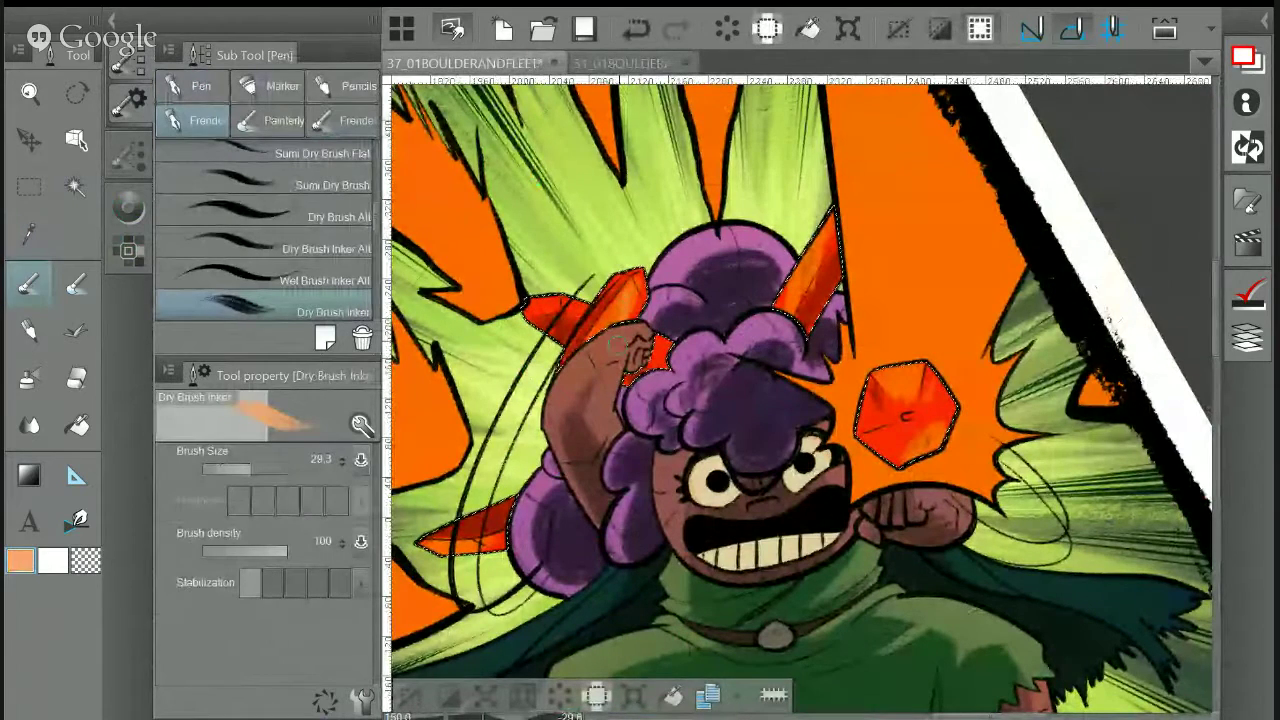
{"action": "key", "text": "ctrl+z"}
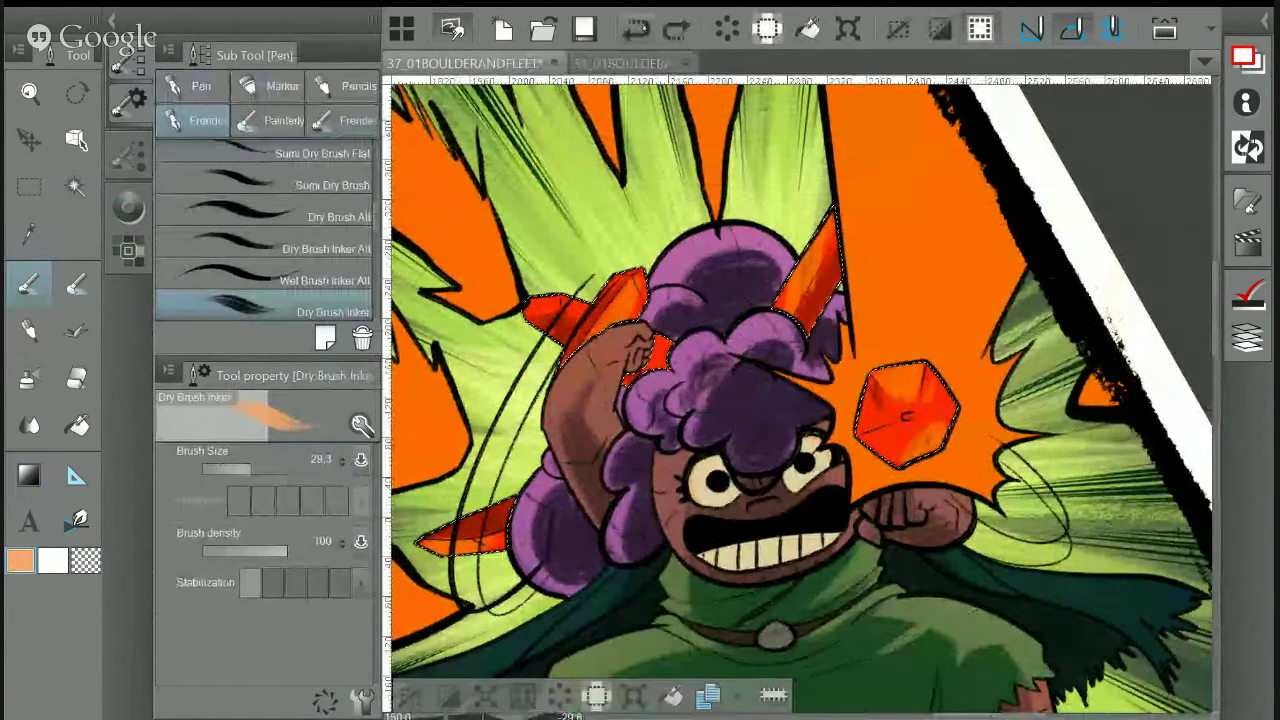
{"action": "key", "text": "ctrl+y"}
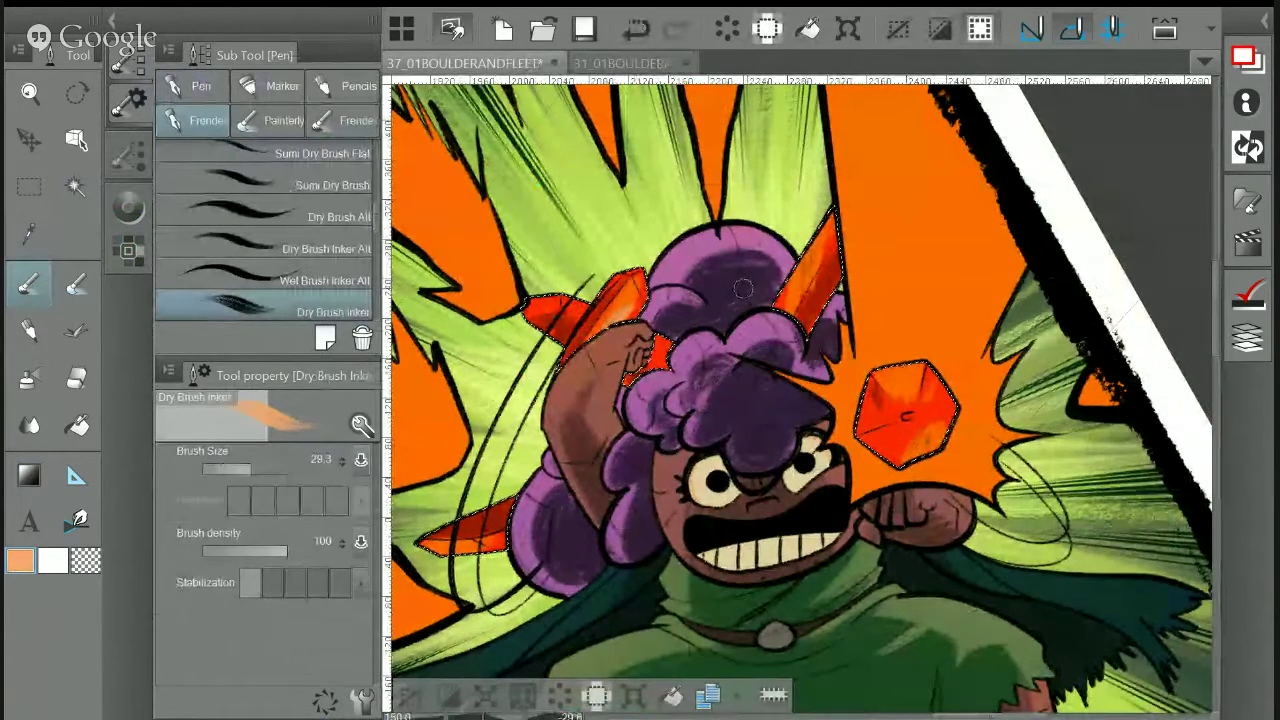
{"action": "left_click_drag", "start_coordinate": [811, 299], "coordinate": [830, 248]}
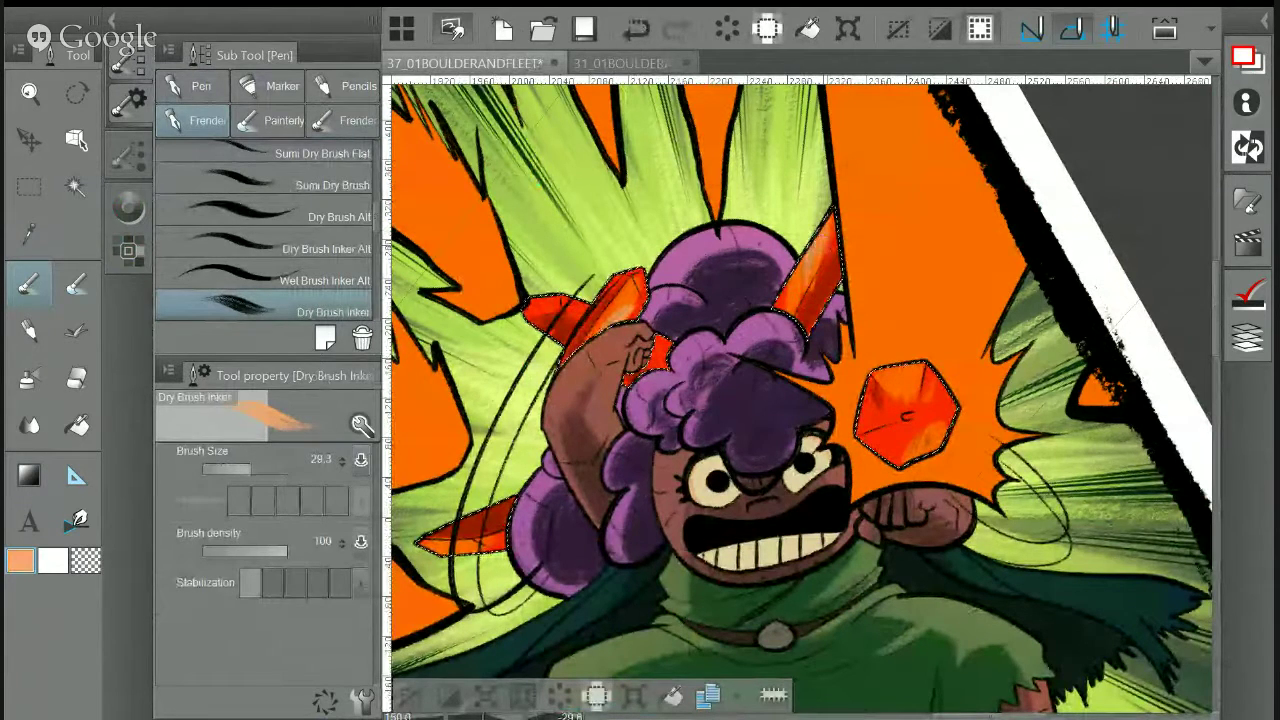
{"action": "left_click_drag", "start_coordinate": [880, 376], "coordinate": [897, 392]}
{"action": "key", "text": "ctrl+z"}
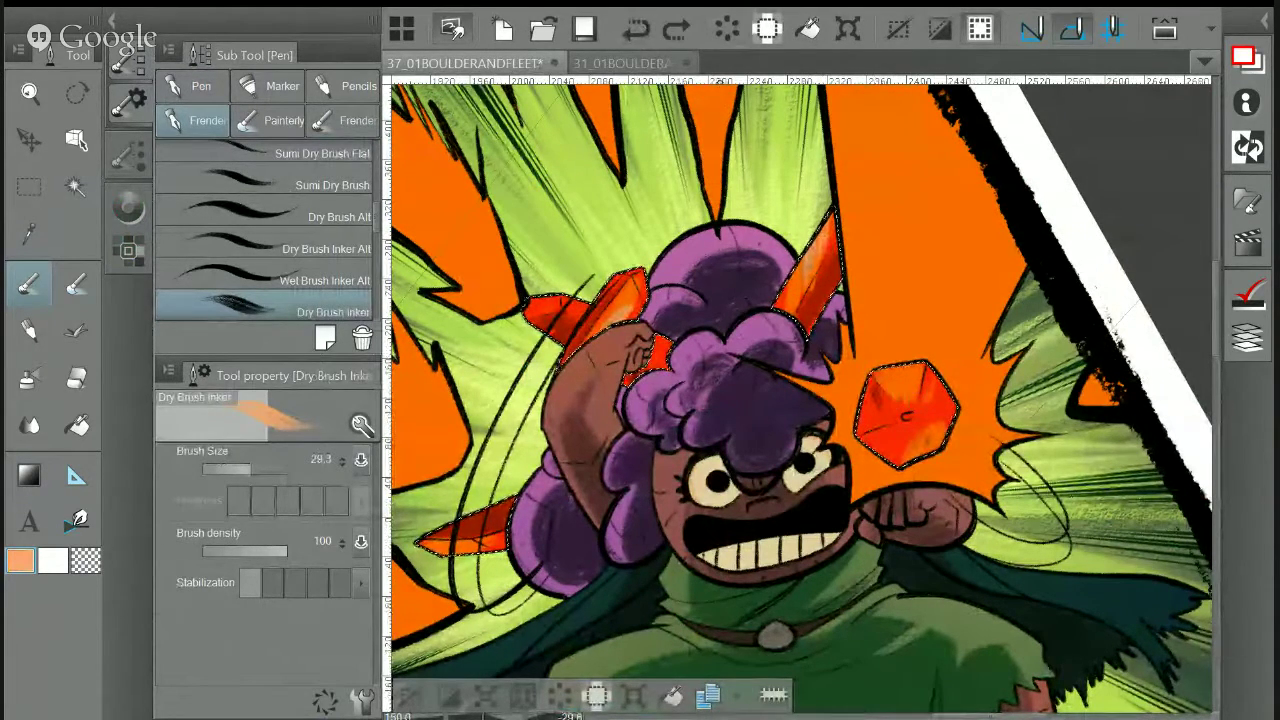
{"action": "key", "text": "ctrl+z"}
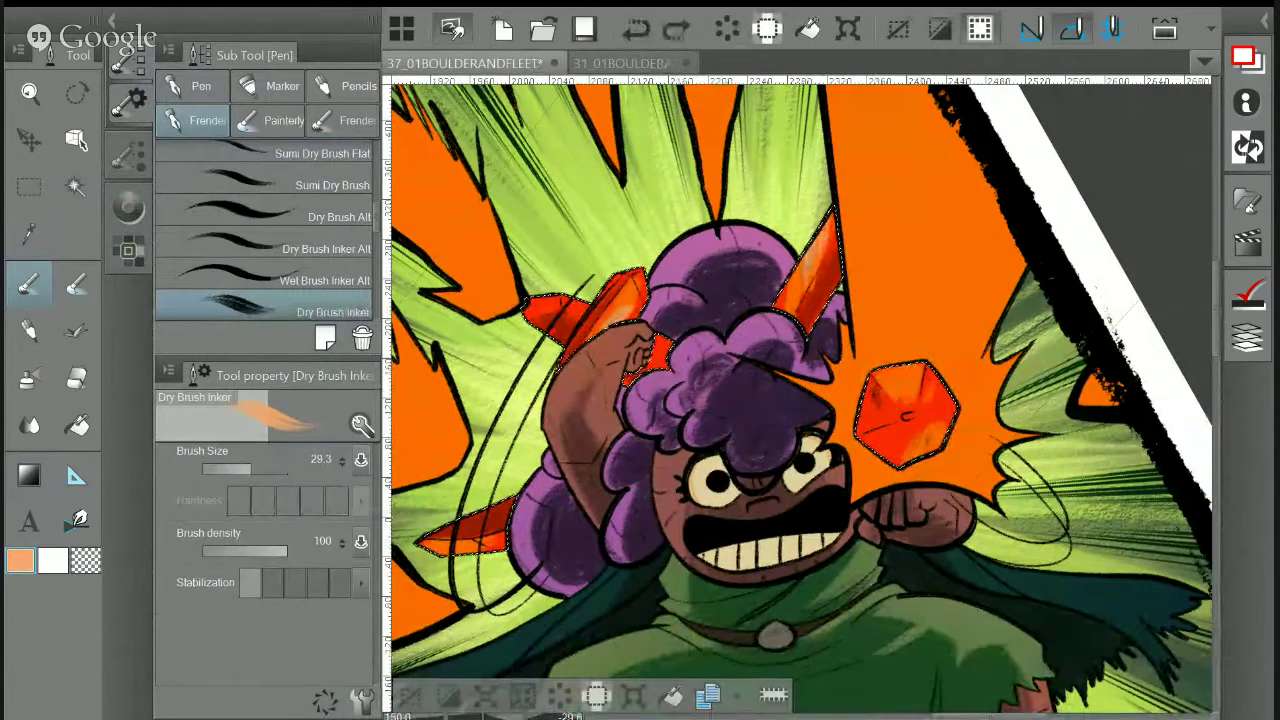
{"action": "key", "text": "ctrl+y"}
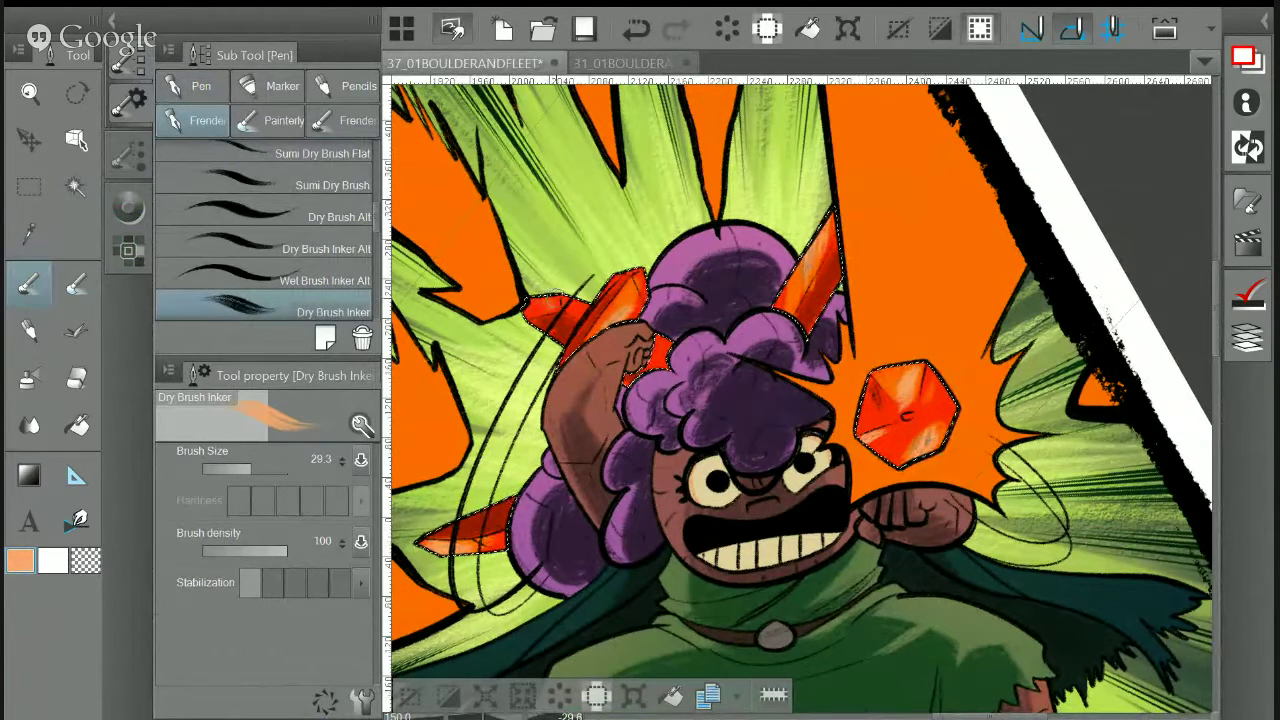
Sample the base red from the crystal spike behind the raised fist for the Dry Brush Inker, and clear the crystal selection
{"action": "key", "text": "i"}
{"action": "left_click", "coordinate": [553, 291]}
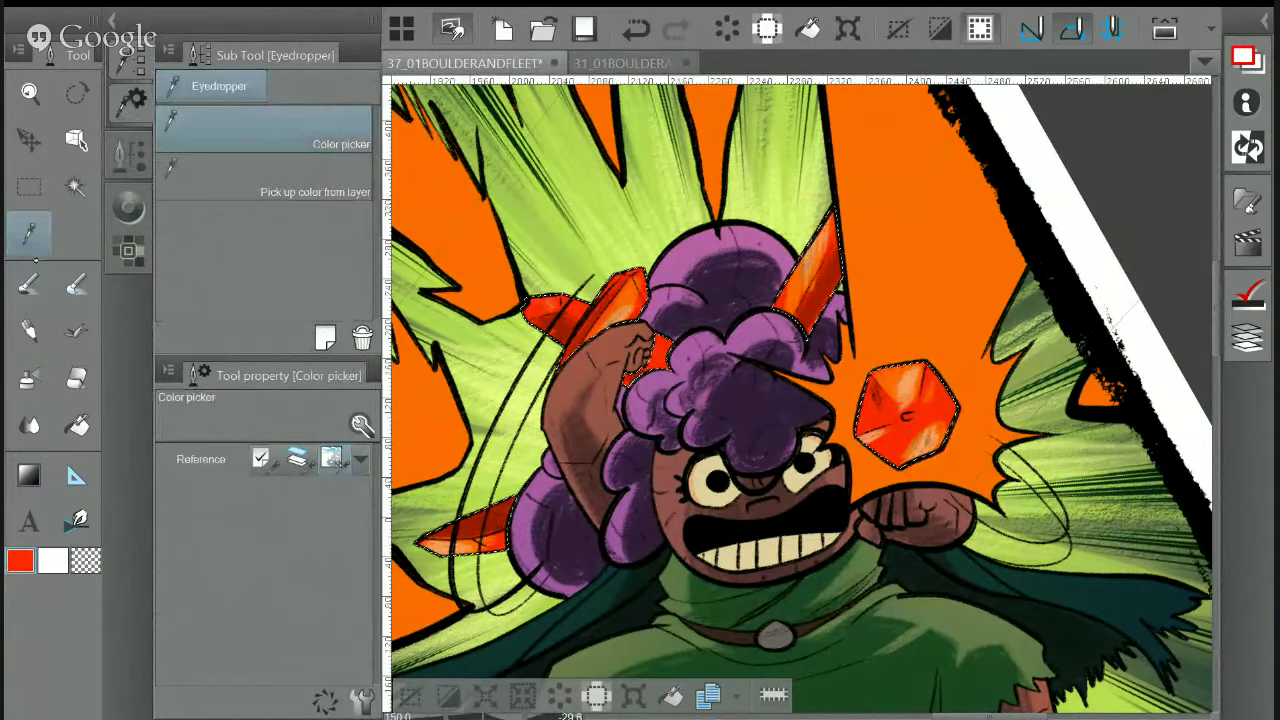
{"action": "key", "text": "p"}
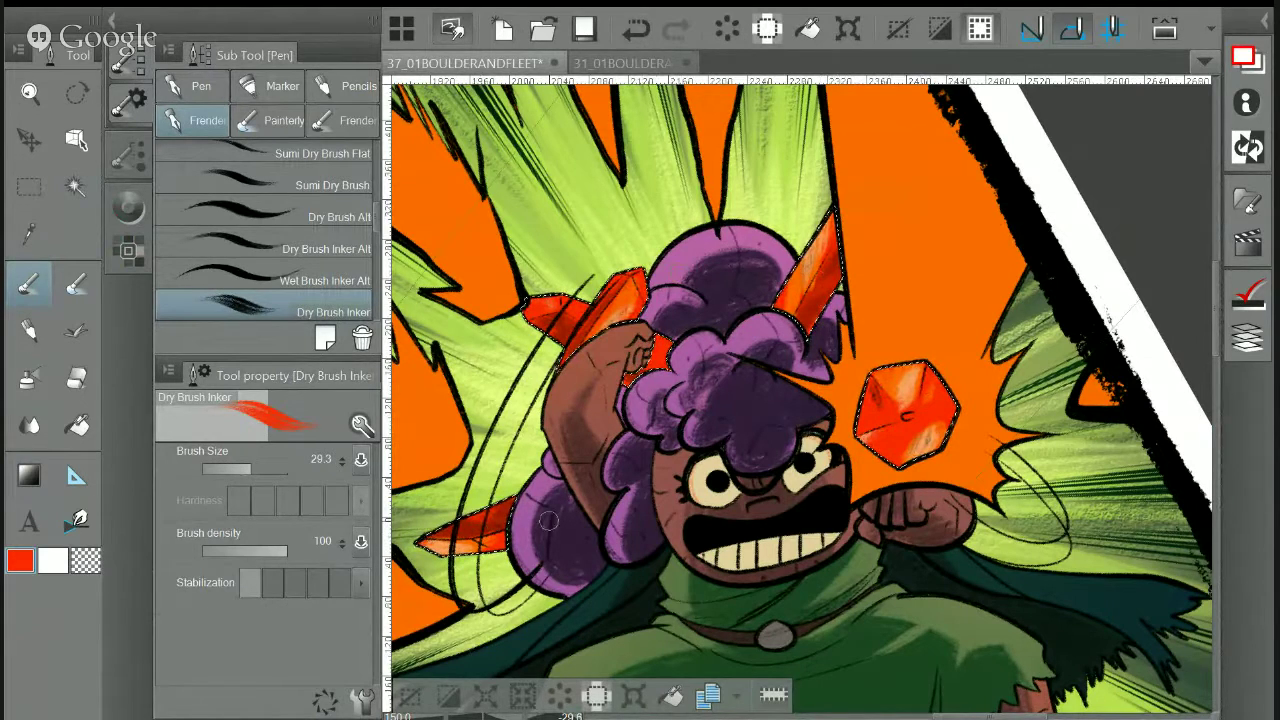
{"action": "key", "text": "ctrl+d"}
Auto-select the flat orange background areas and remove the bottom panel from the selection with a rectangle marquee
{"action": "mouse_move", "coordinate": [423, 676]}
{"action": "left_mouse_down"}
{"action": "mouse_move", "coordinate": [378, 624]}
{"action": "mouse_move", "coordinate": [450, 628]}
{"action": "left_mouse_up"}
{"action": "key", "text": "w"}
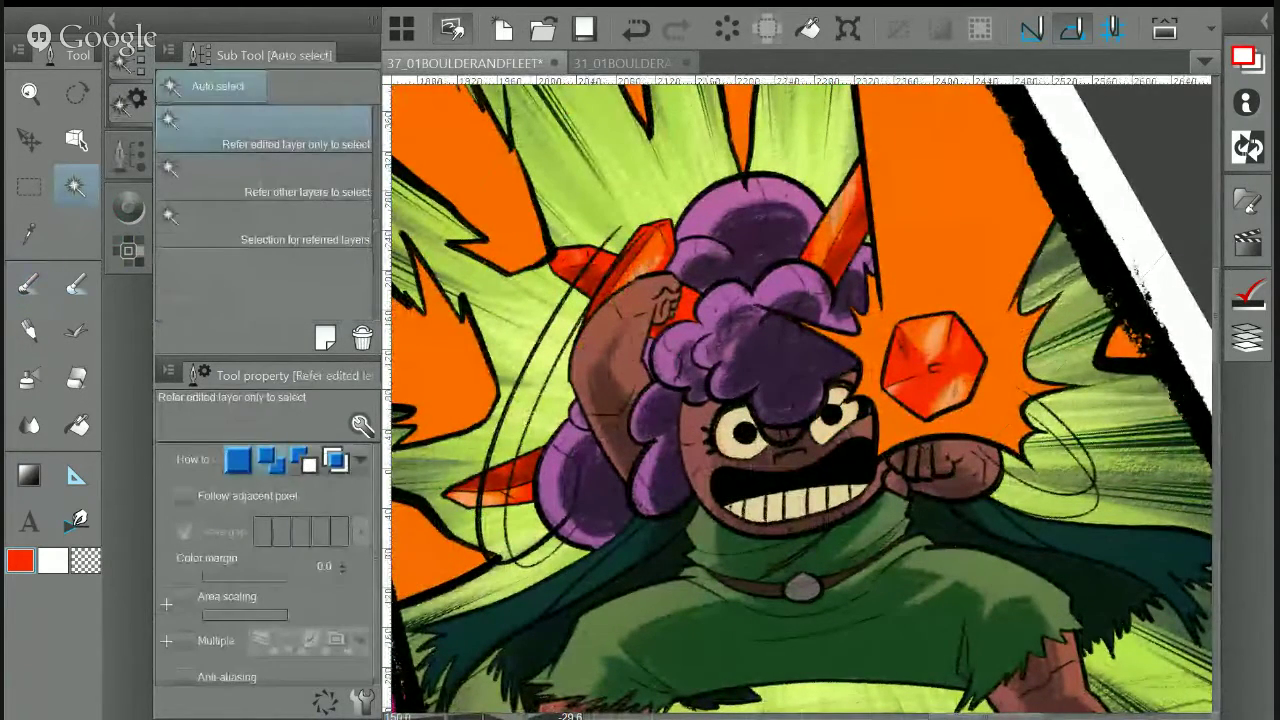
{"action": "key", "text": "ctrl+minus"}
{"action": "key", "text": "ctrl+minus"}
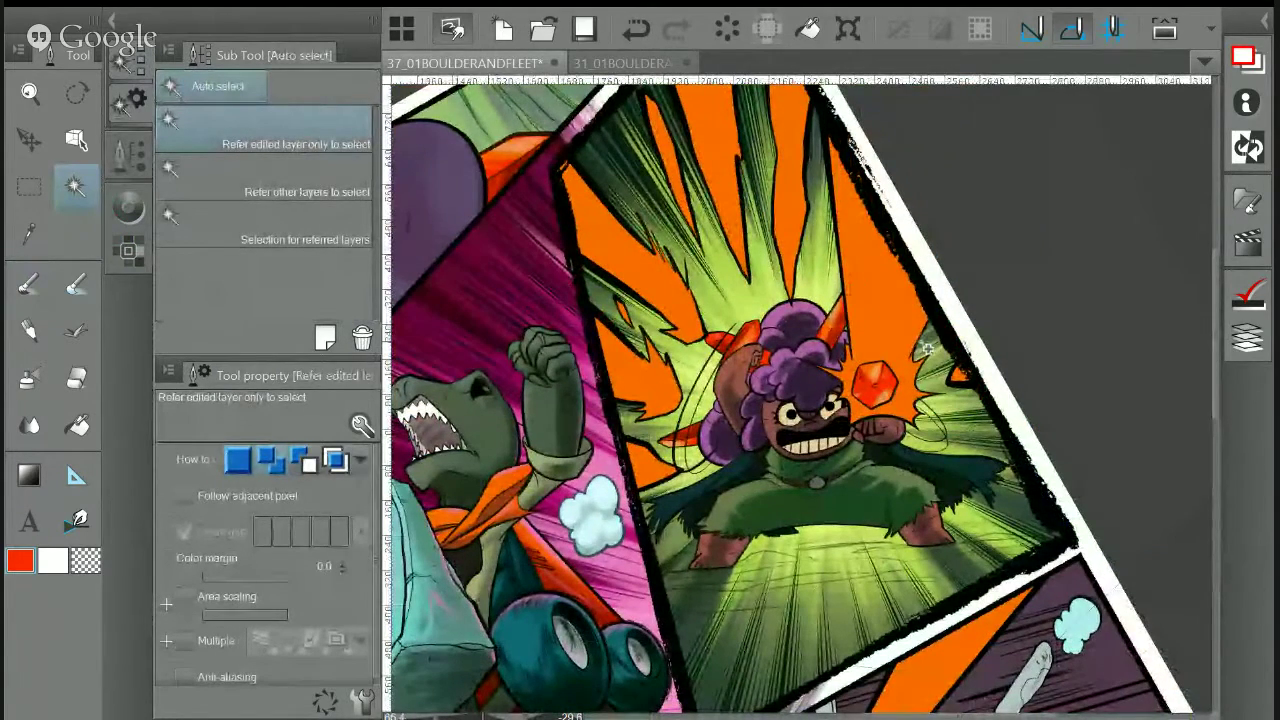
{"action": "left_click", "coordinate": [900, 315]}
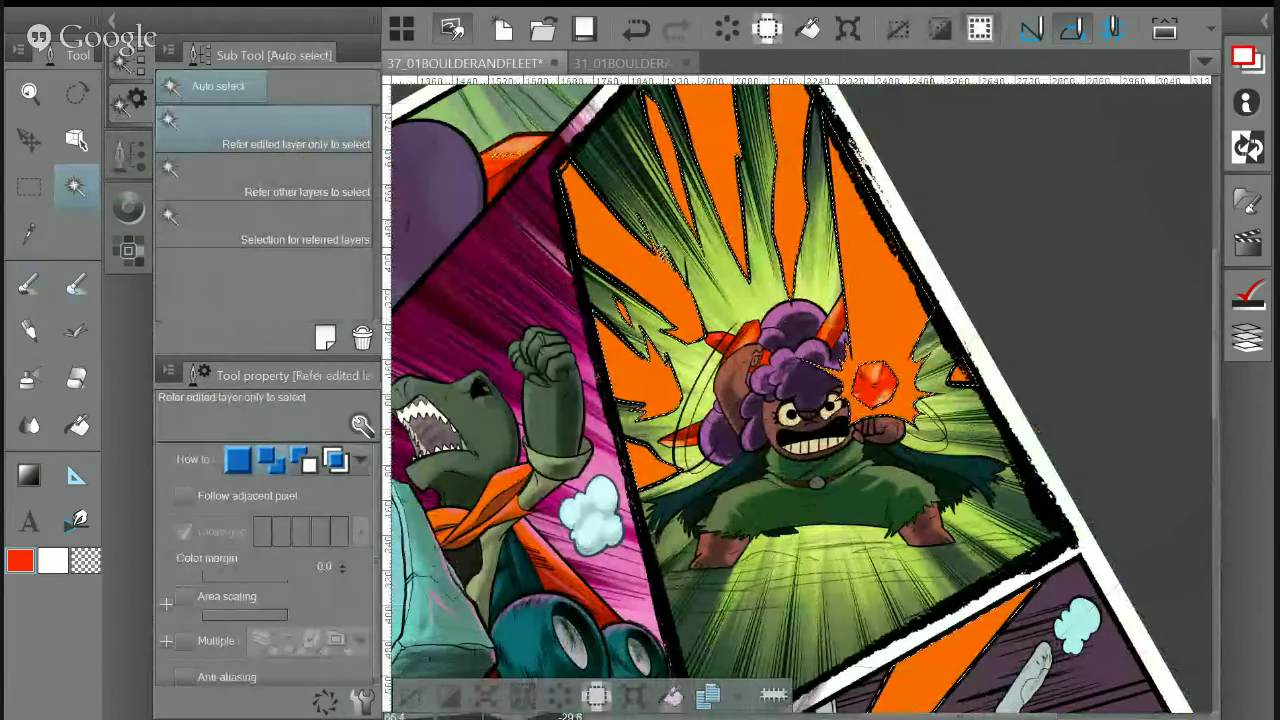
{"action": "key", "text": "ctrl+at"}
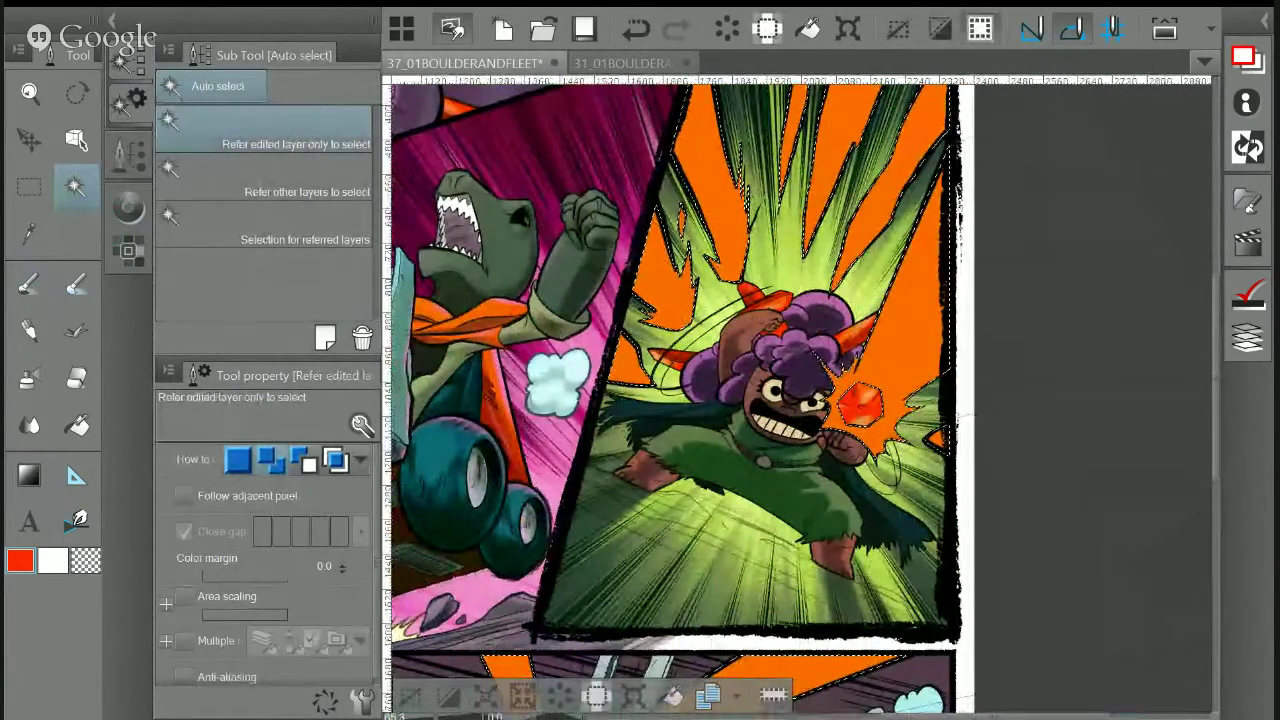
{"action": "key", "text": "ctrl+minus"}
{"action": "key", "text": "ctrl+minus"}
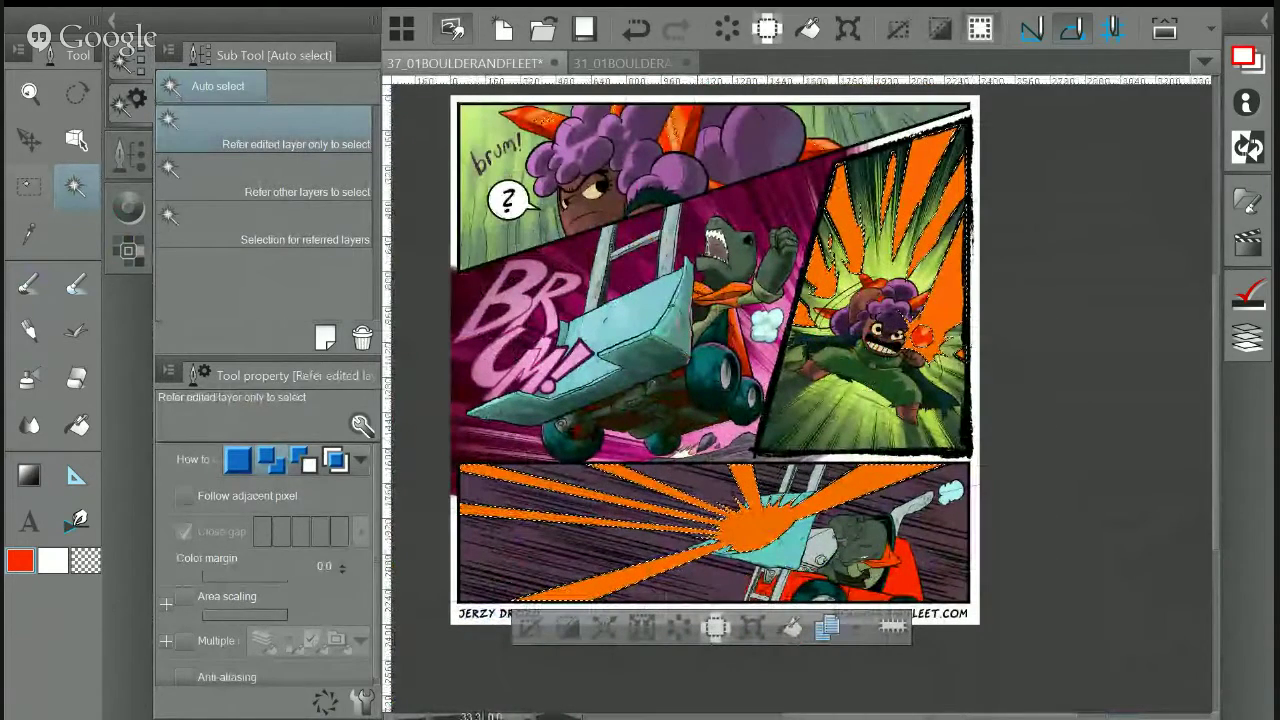
{"action": "key", "text": "m"}
{"action": "mouse_move", "coordinate": [453, 458]}
{"action": "left_mouse_down"}
{"action": "mouse_move", "coordinate": [980, 582]}
{"action": "mouse_move", "coordinate": [1006, 646]}
{"action": "left_mouse_up"}
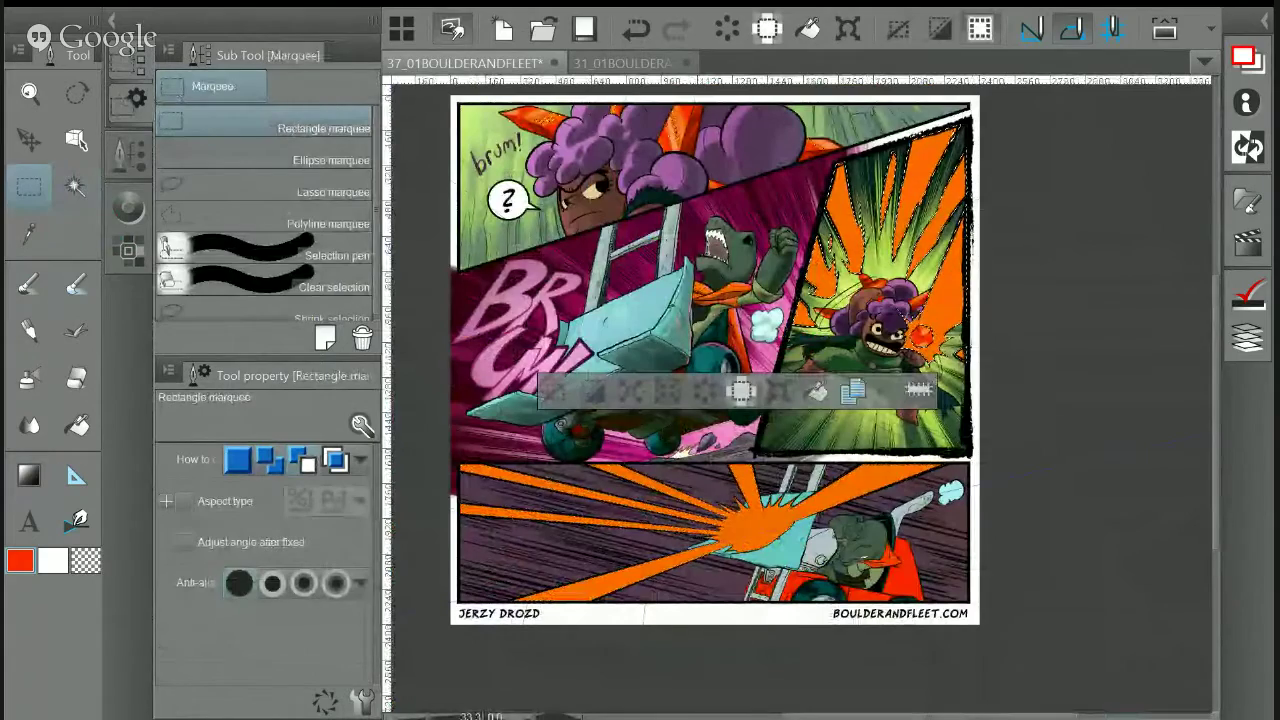
Fill the selected background areas of the action panel with the Rube Crystals color from the Boulder and Fleet color set
{"action": "scroll", "coordinate": [973, 262], "scroll_direction": "up", "scroll_amount": 6}
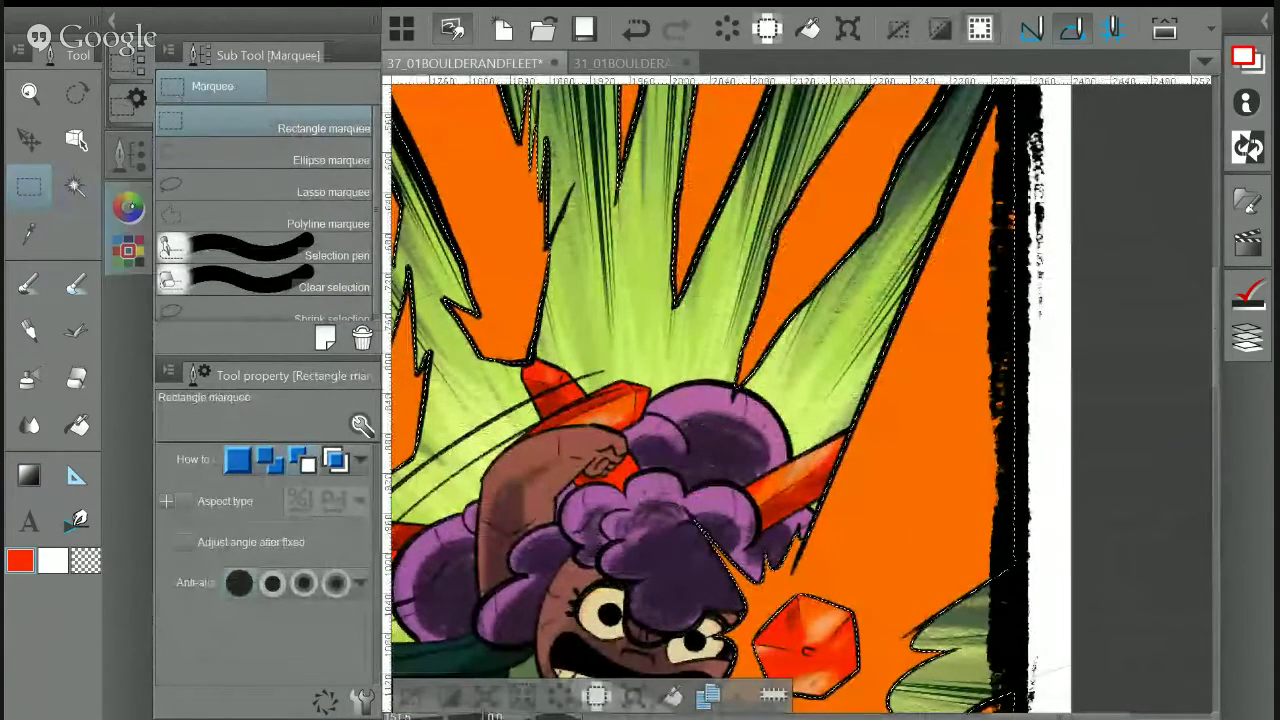
{"action": "left_click", "coordinate": [128, 248]}
{"action": "scroll", "coordinate": [265, 530], "scroll_direction": "down", "scroll_amount": 10}
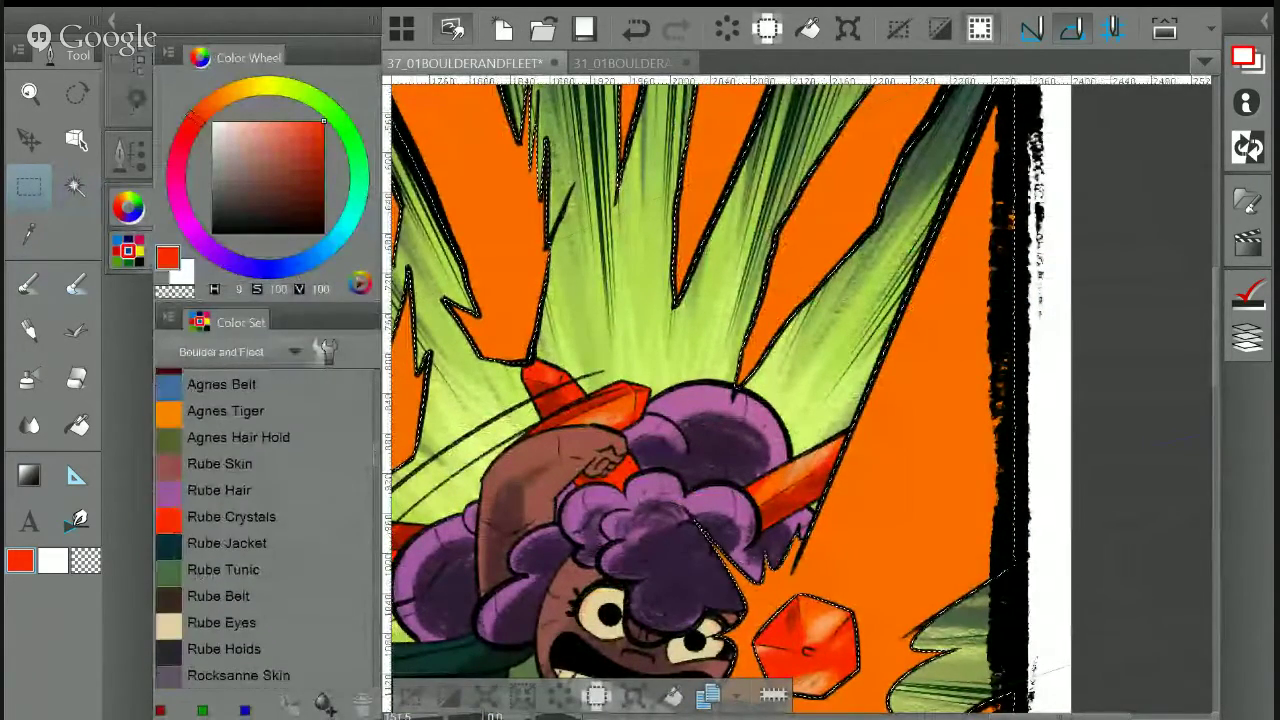
{"action": "scroll", "coordinate": [265, 520], "scroll_direction": "down", "scroll_amount": 1}
{"action": "left_click", "coordinate": [230, 470]}
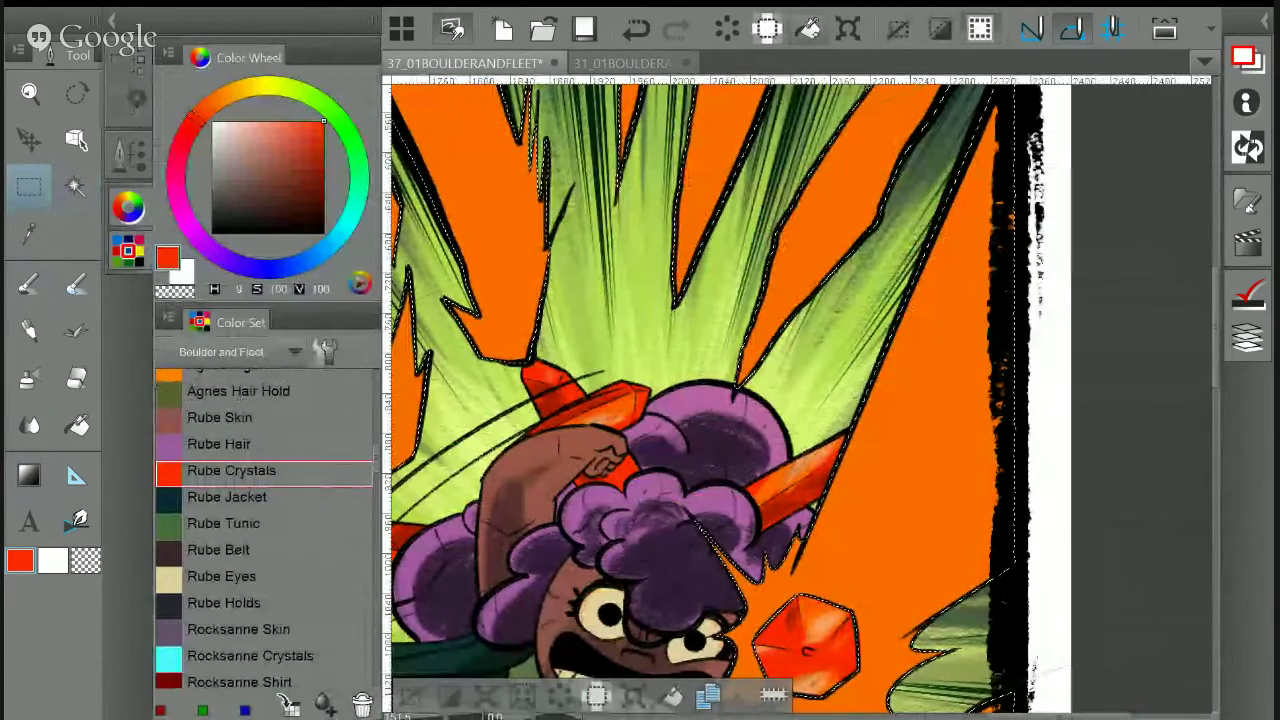
{"action": "key", "text": "alt+Delete"}
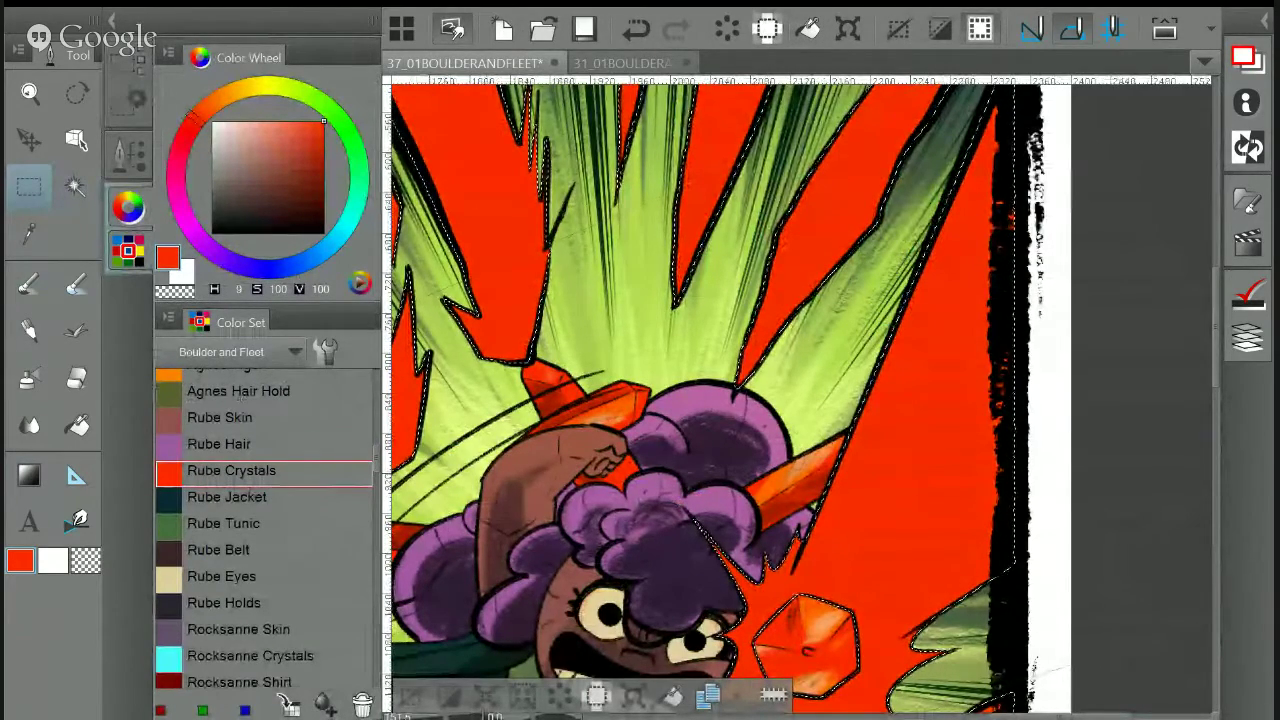
{"action": "left_click", "coordinate": [128, 250]}
Create a perspective ruler vanishing point from two guide lines drawn across the action panel
{"action": "left_click_drag", "start_coordinate": [640, 400], "coordinate": [543, 296]}
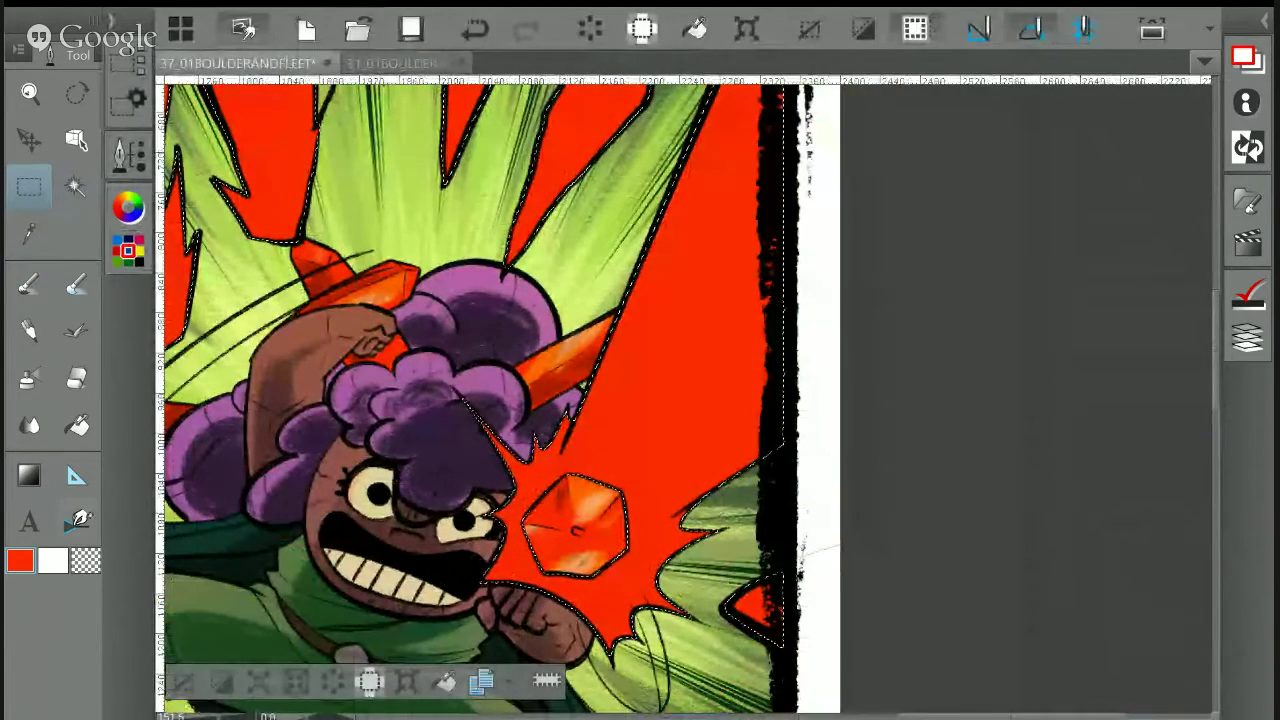
{"action": "left_click", "coordinate": [77, 475]}
{"action": "left_click", "coordinate": [128, 102]}
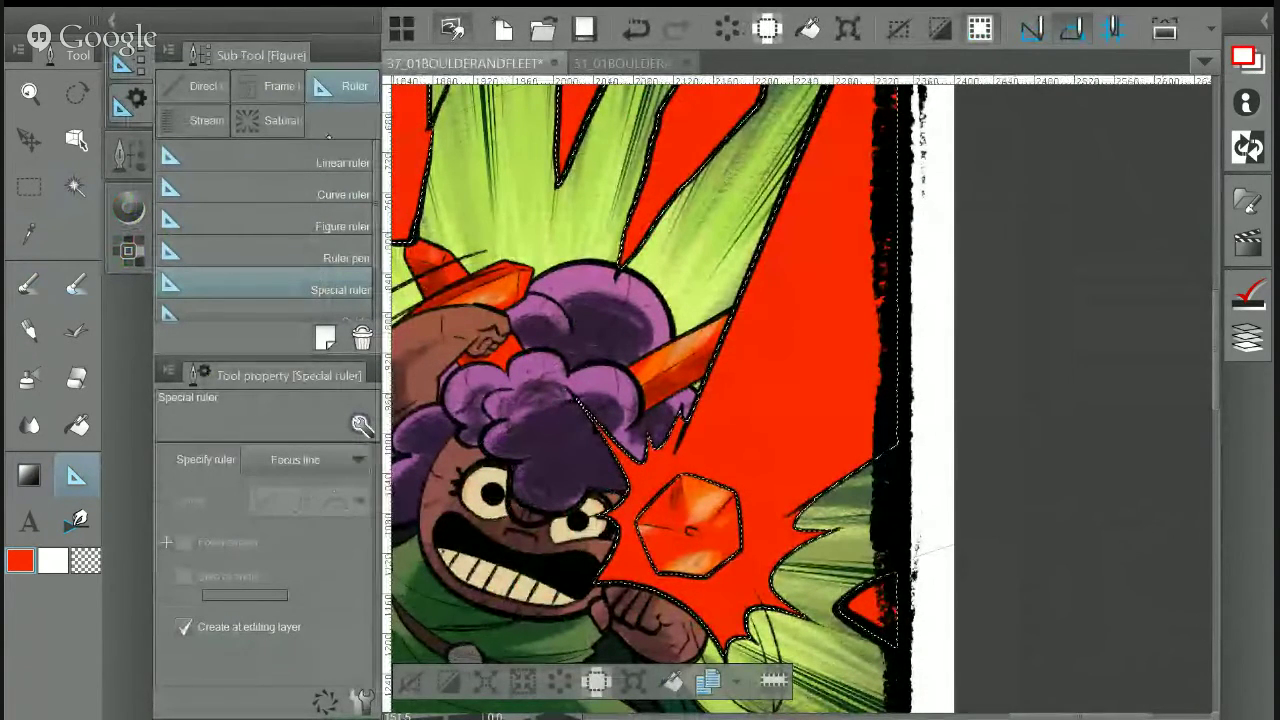
{"action": "scroll", "coordinate": [290, 275], "scroll_direction": "down", "scroll_amount": 2}
{"action": "left_click", "coordinate": [300, 279]}
{"action": "left_click_drag", "start_coordinate": [685, 425], "coordinate": [812, 120]}
{"action": "left_click_drag", "start_coordinate": [808, 501], "coordinate": [943, 411]}
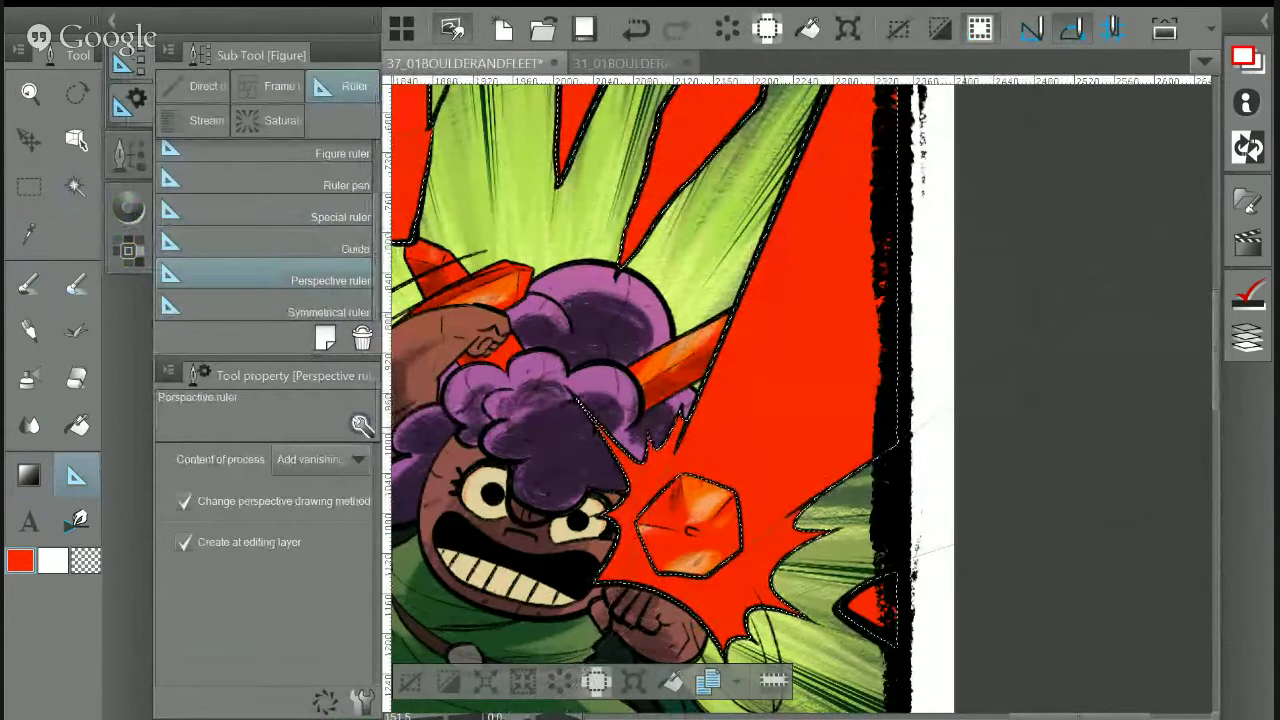
Clear the selection and replace the perspective ruler with a new one converging near the clenched fist
{"action": "key", "text": "o"}
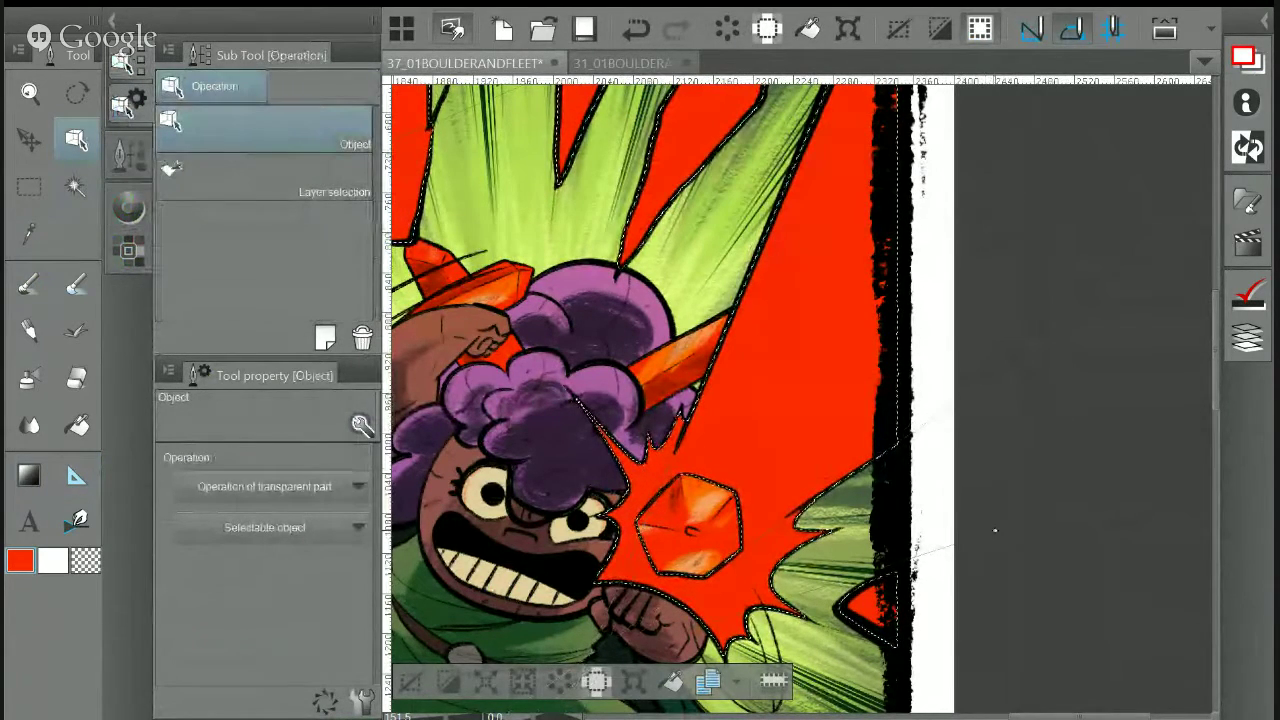
{"action": "scroll", "coordinate": [950, 450], "scroll_direction": "down", "scroll_amount": 5}
{"action": "left_click_drag", "start_coordinate": [950, 450], "coordinate": [928, 387]}
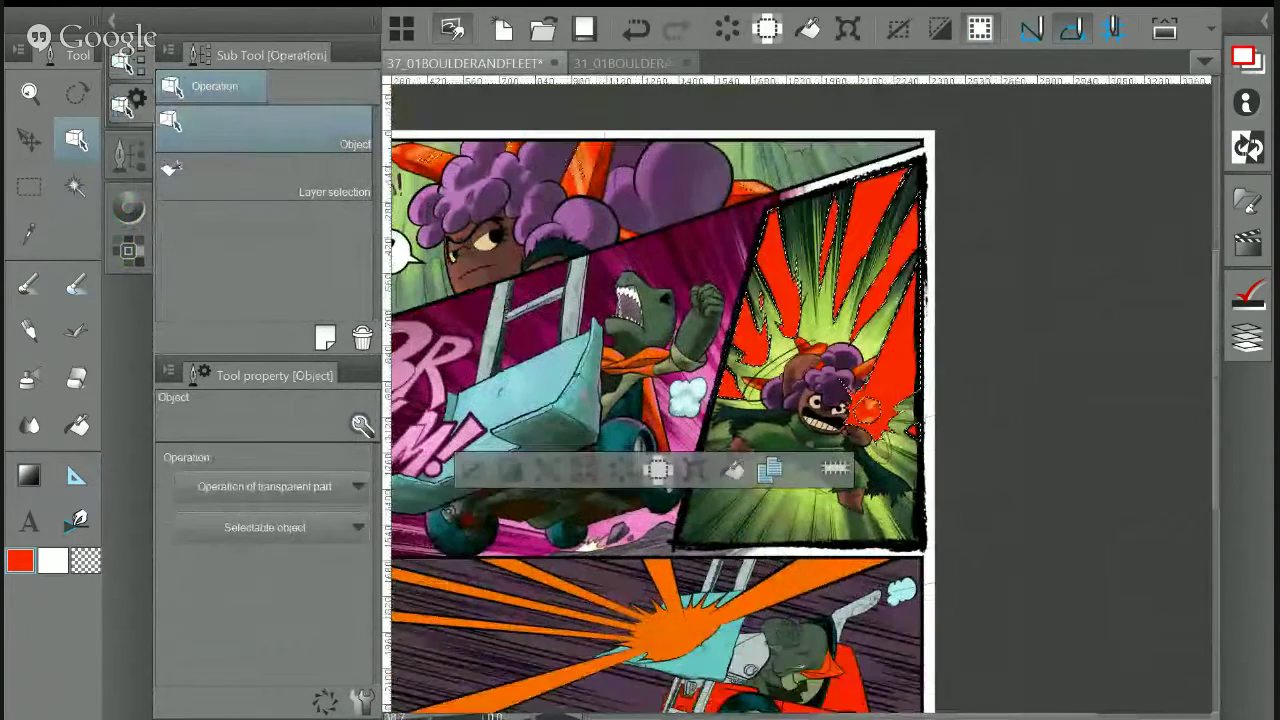
{"action": "key", "text": "ctrl+d"}
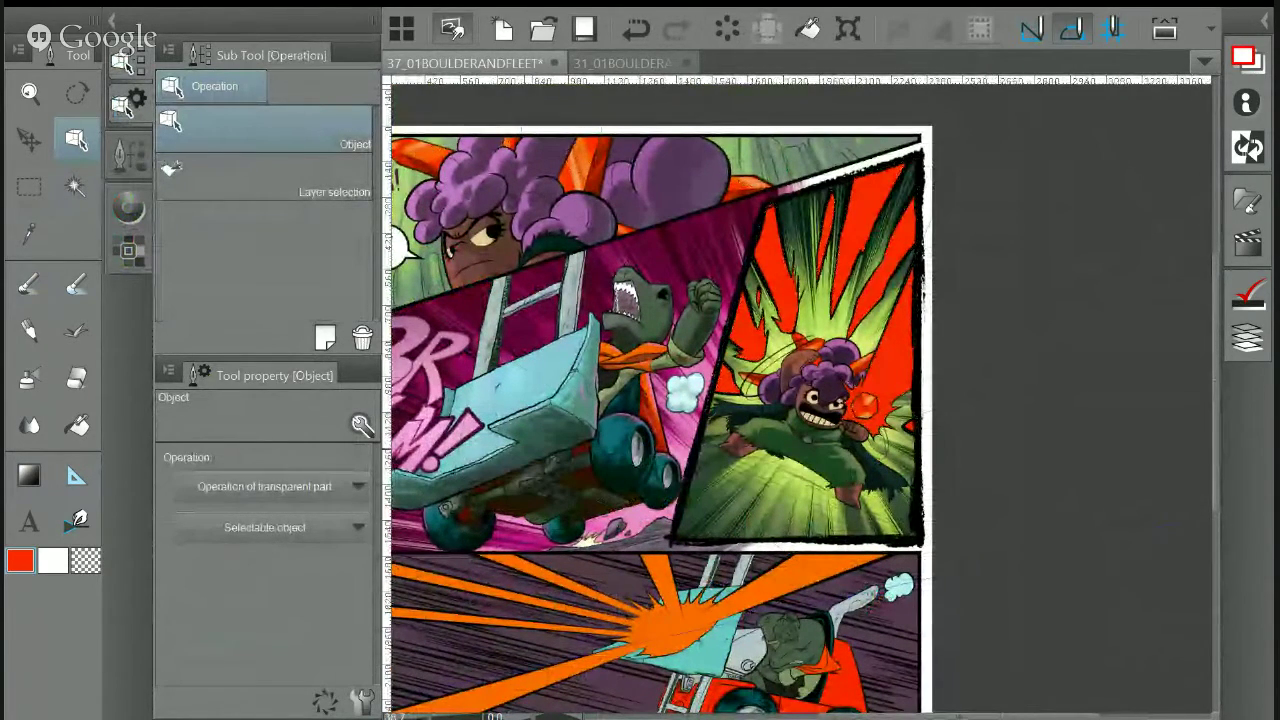
{"action": "scroll", "coordinate": [933, 474], "scroll_direction": "up", "scroll_amount": 1}
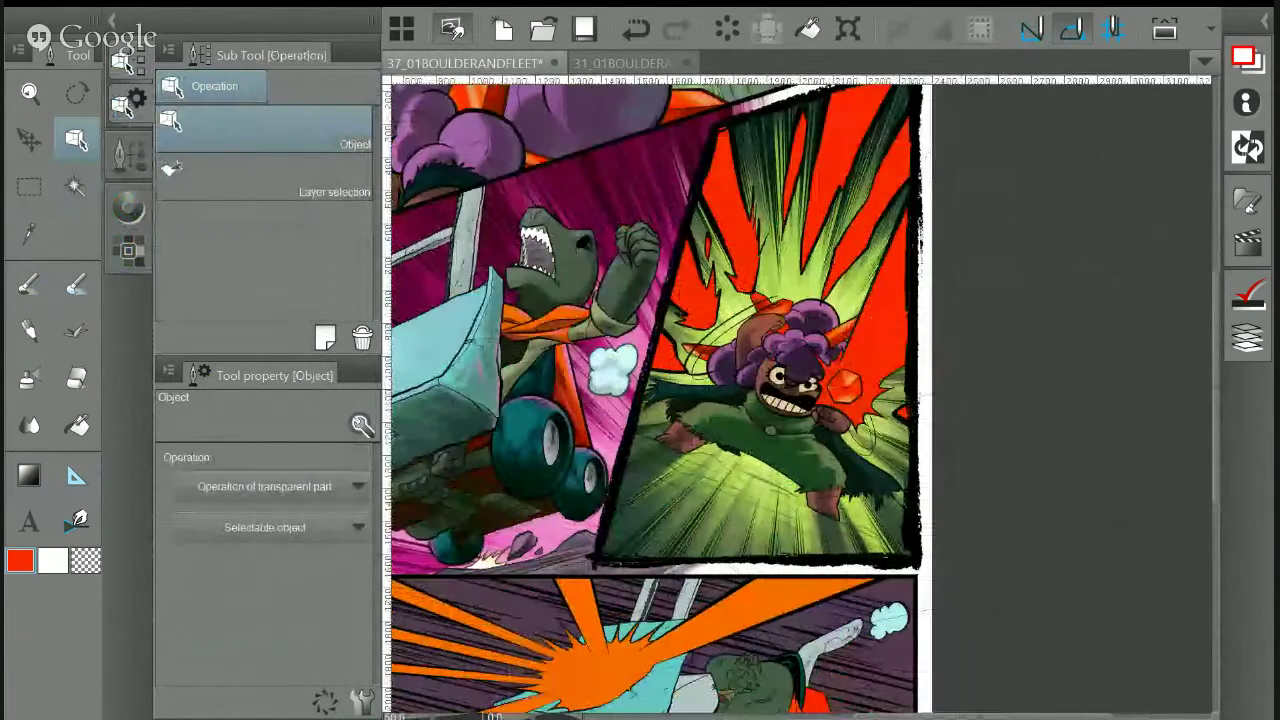
{"action": "left_click", "coordinate": [820, 432]}
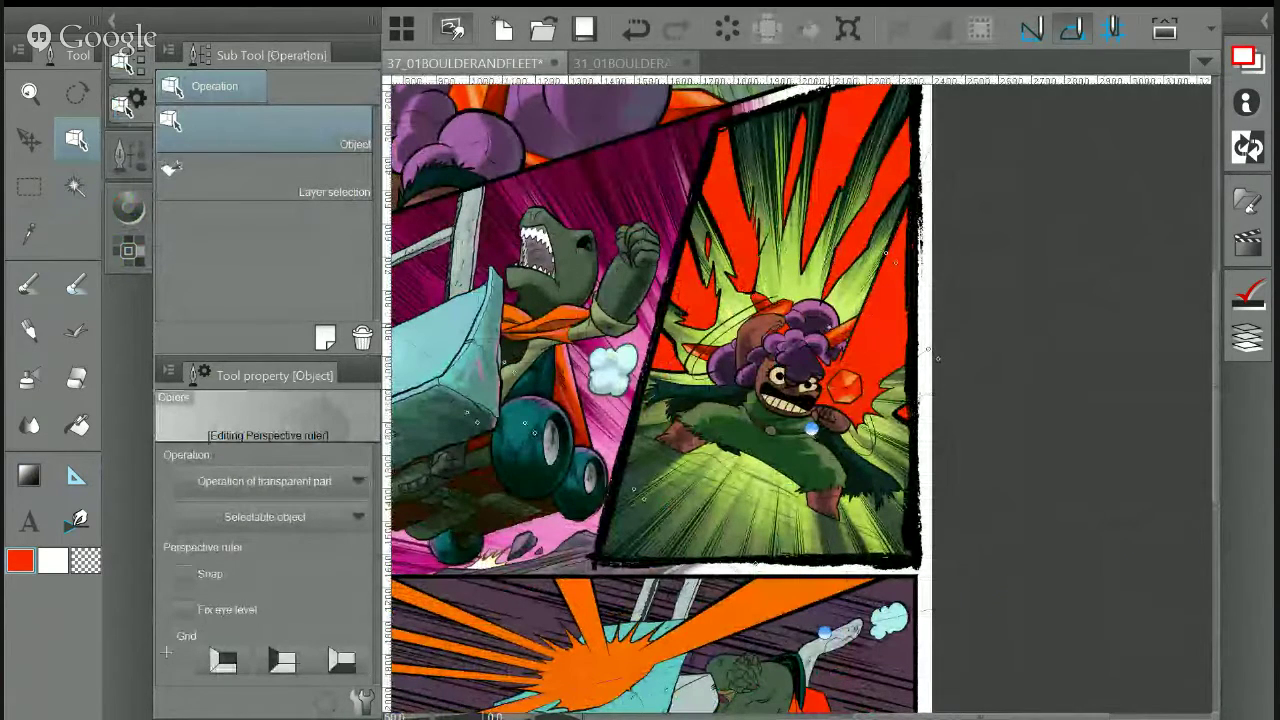
{"action": "left_click", "coordinate": [733, 36]}
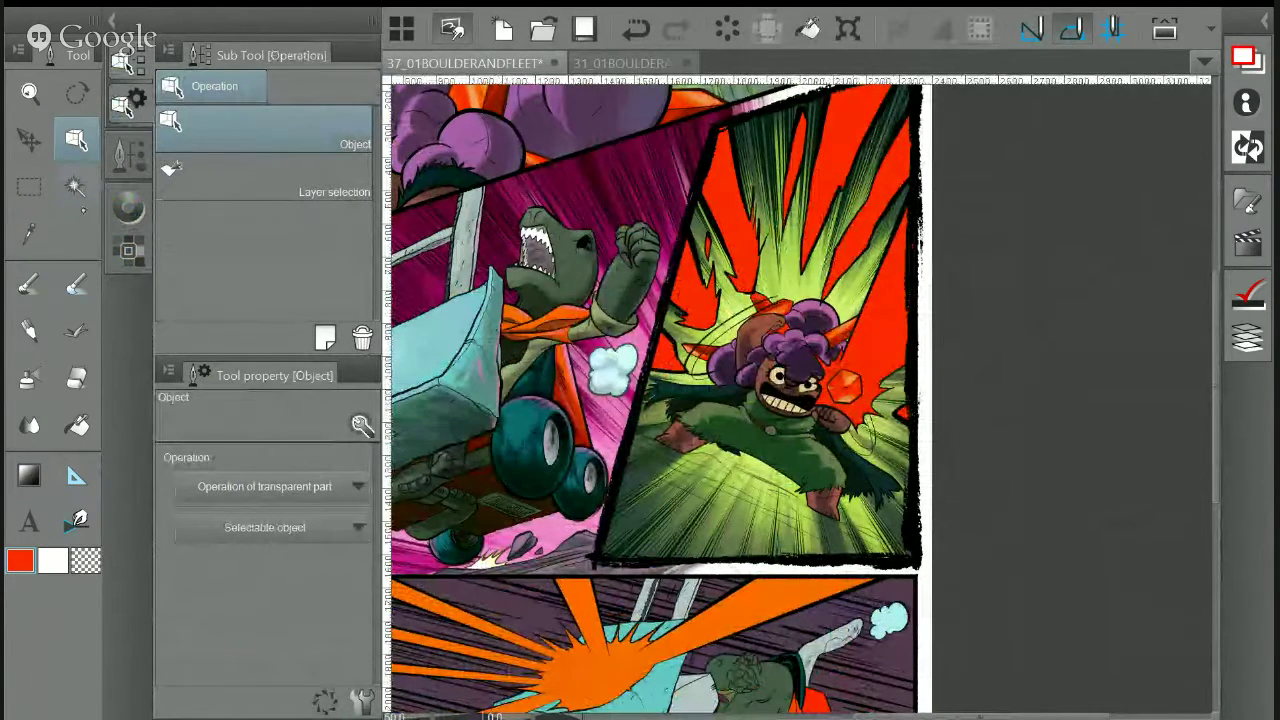
{"action": "left_click", "coordinate": [77, 476]}
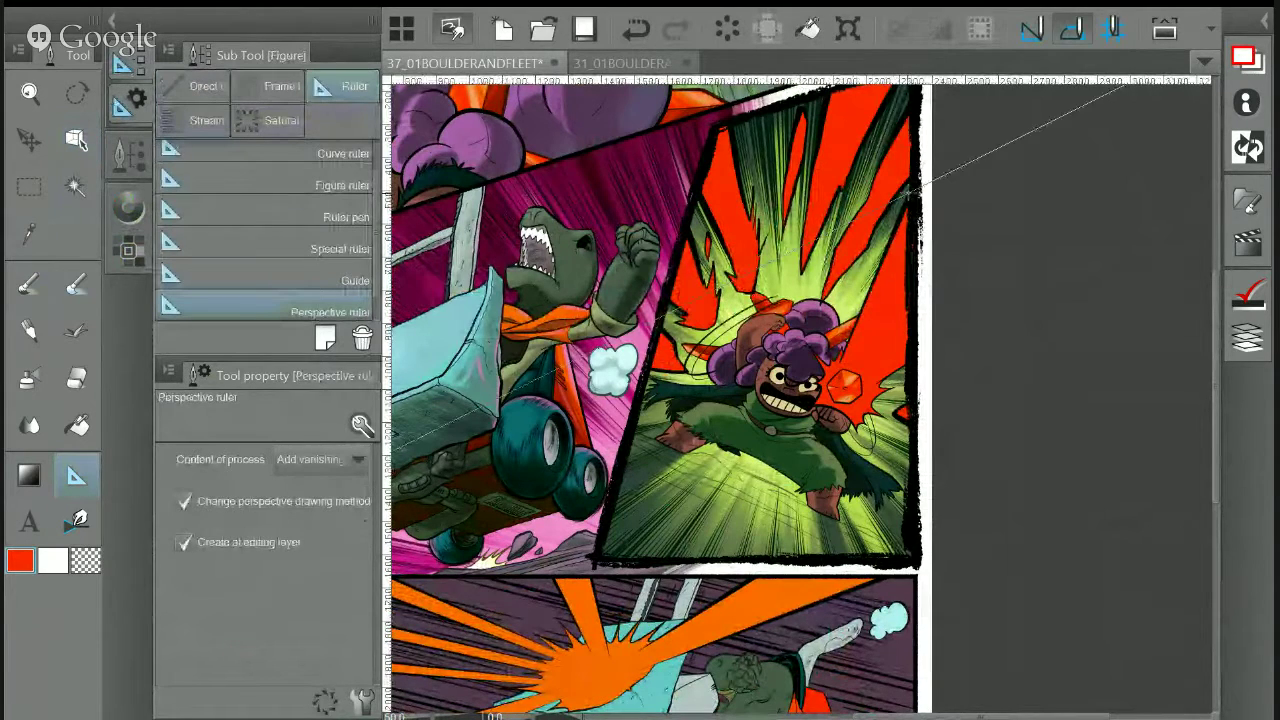
{"action": "left_click_drag", "start_coordinate": [906, 366], "coordinate": [830, 422]}
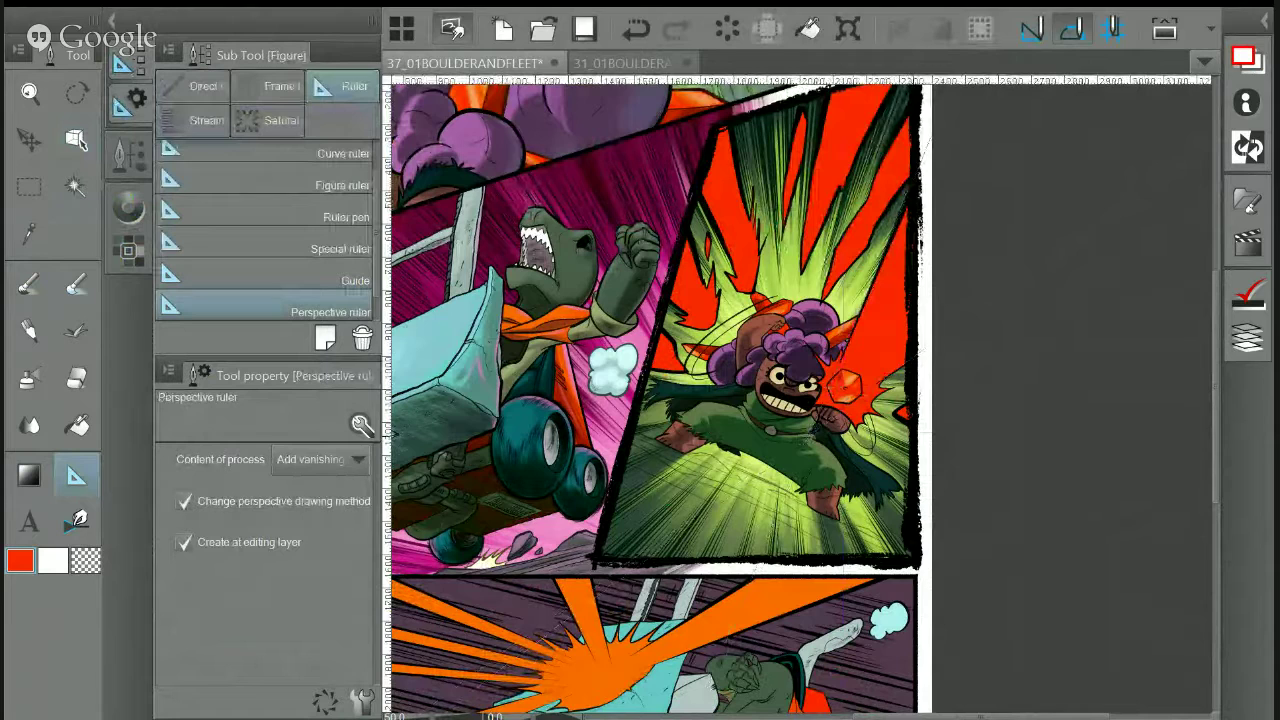
Auto-select the burst background areas from the Flats layer, exclude the bottom panel with a rectangle marquee, and ready the brush
{"action": "left_click", "coordinate": [1247, 338]}
{"action": "left_click", "coordinate": [1065, 491]}
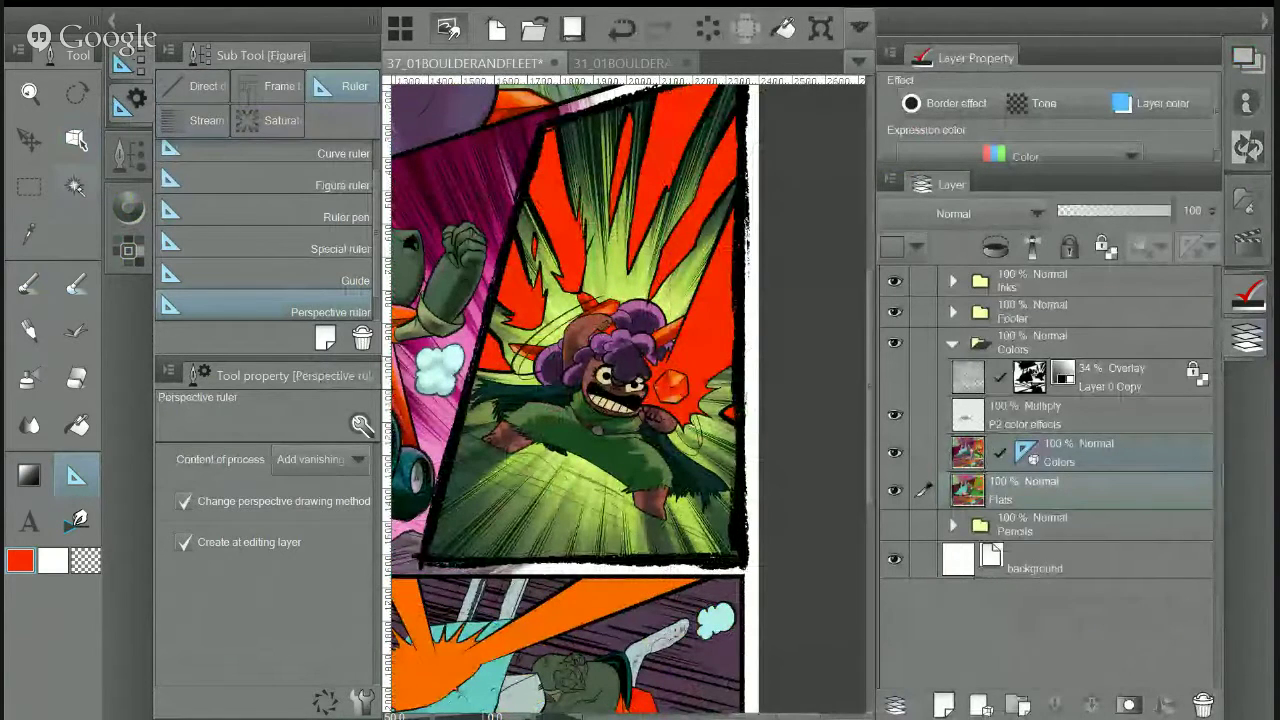
{"action": "left_click", "coordinate": [77, 188]}
{"action": "left_click", "coordinate": [717, 322]}
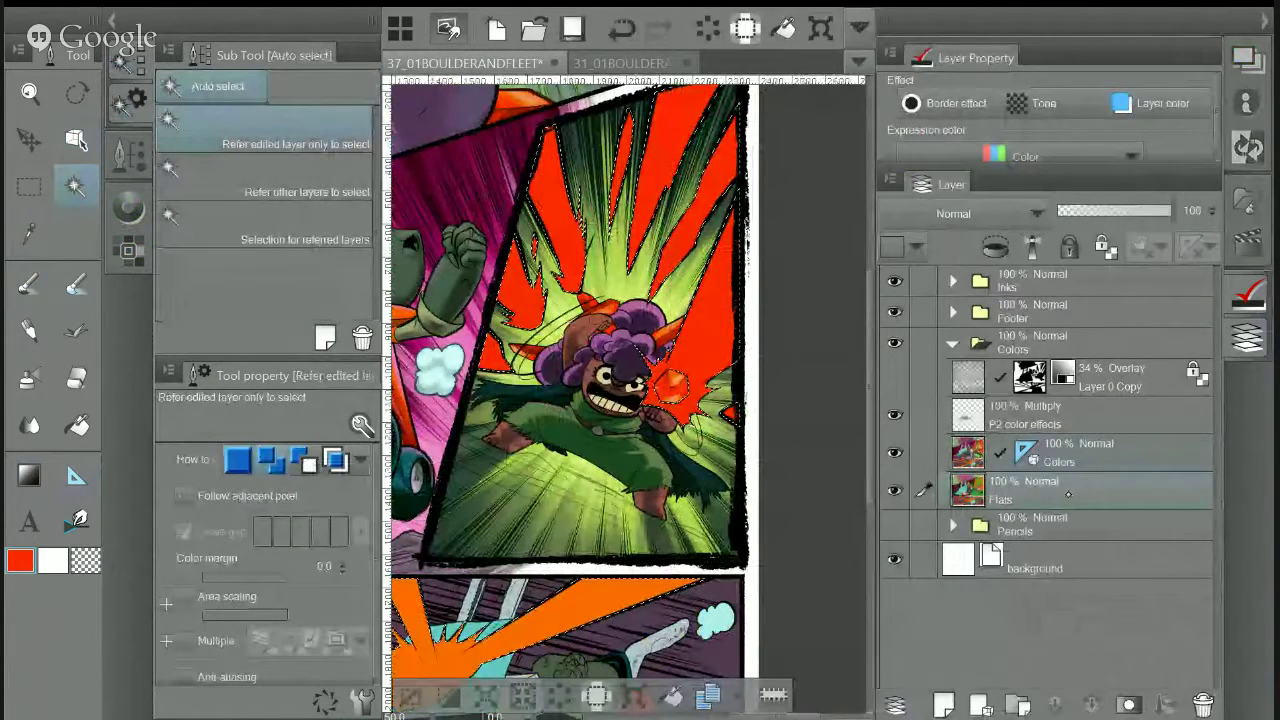
{"action": "left_click", "coordinate": [1247, 338]}
{"action": "left_click_drag", "start_coordinate": [700, 420], "coordinate": [936, 312]}
{"action": "key", "text": "m"}
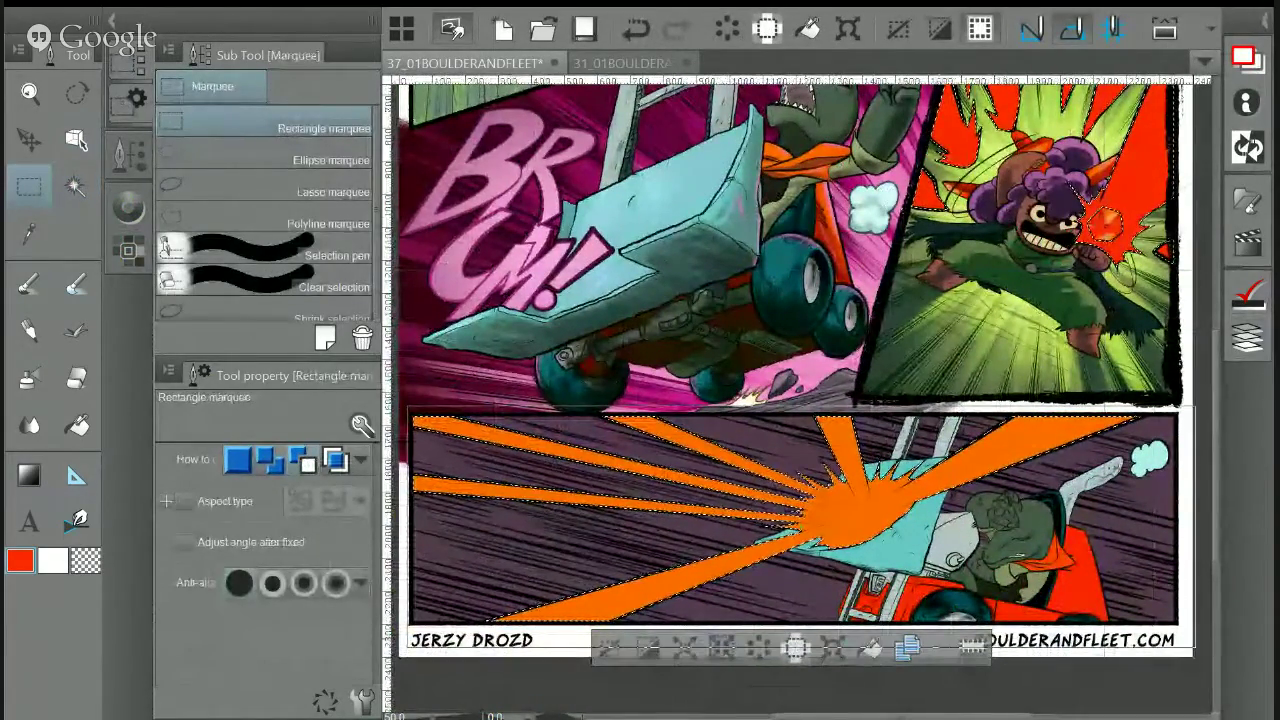
{"action": "left_click_drag", "start_coordinate": [1155, 560], "coordinate": [1198, 640]}
{"action": "left_click_drag", "start_coordinate": [1017, 556], "coordinate": [981, 590]}
{"action": "left_click_drag", "start_coordinate": [1140, 205], "coordinate": [1035, 364]}
{"action": "key", "text": "p"}
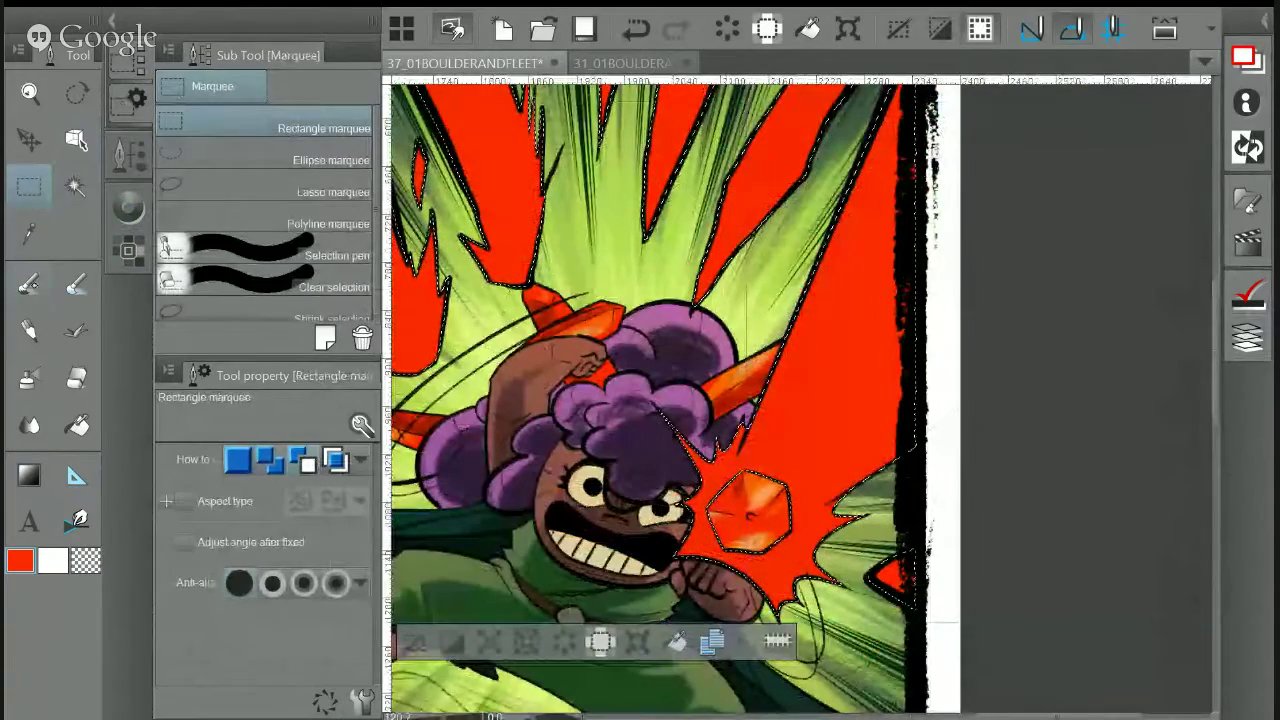
Sample the orange of the energy blast on page 31 and return to page 37
{"action": "key", "text": "p"}
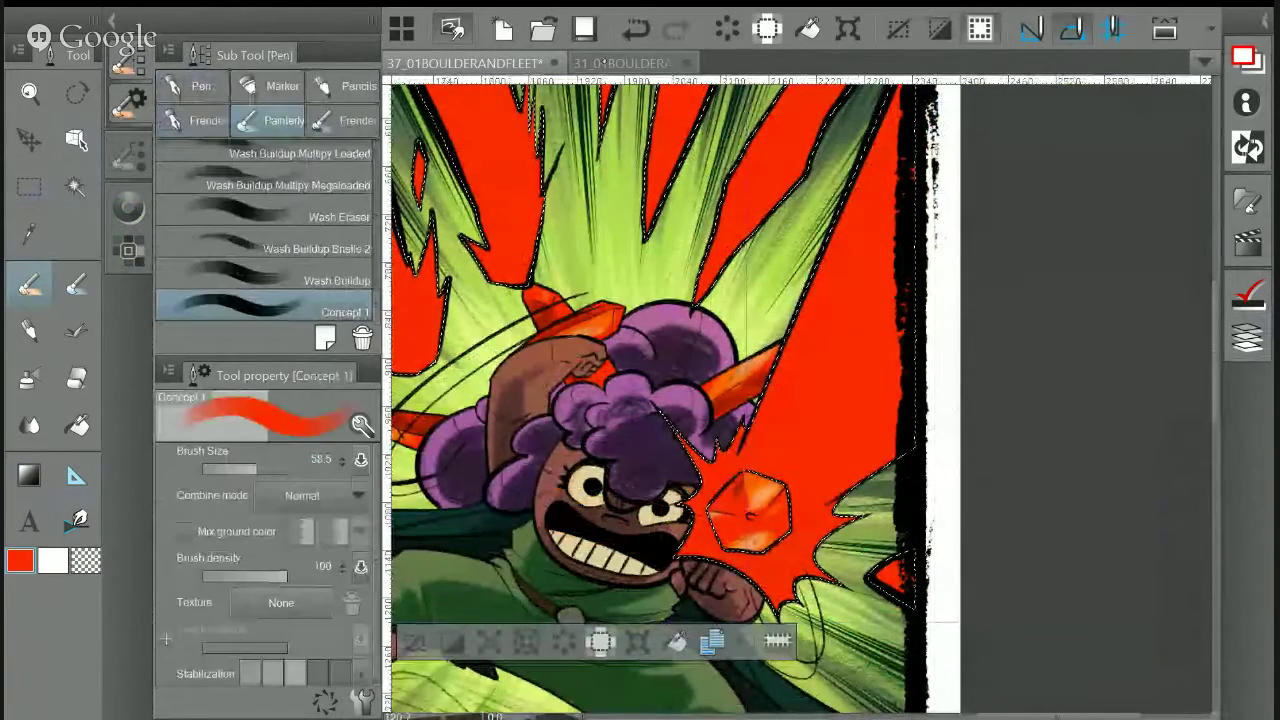
{"action": "left_click", "coordinate": [612, 63]}
{"action": "key", "text": "i"}
{"action": "left_click_drag", "start_coordinate": [1006, 130], "coordinate": [446, 201]}
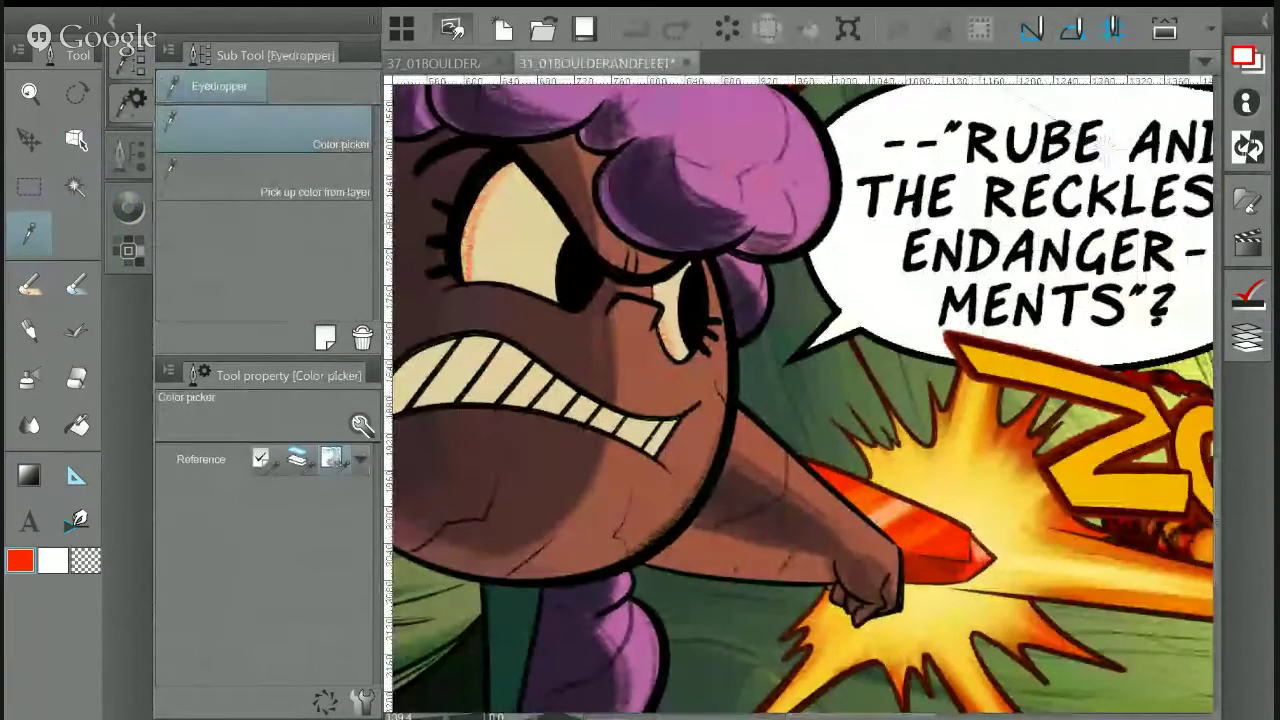
{"action": "left_click_drag", "start_coordinate": [1116, 139], "coordinate": [500, 110]}
{"action": "left_click_drag", "start_coordinate": [636, 444], "coordinate": [826, 334]}
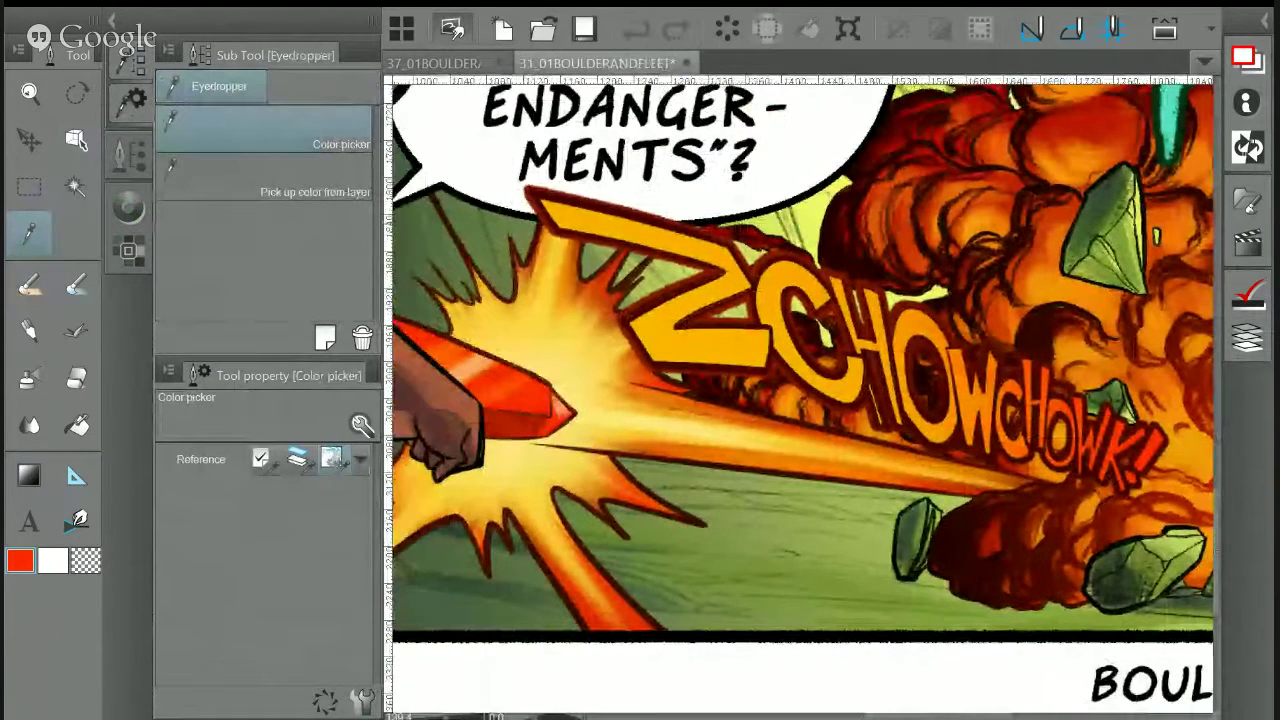
{"action": "left_click", "coordinate": [835, 455]}
{"action": "left_click", "coordinate": [455, 62]}
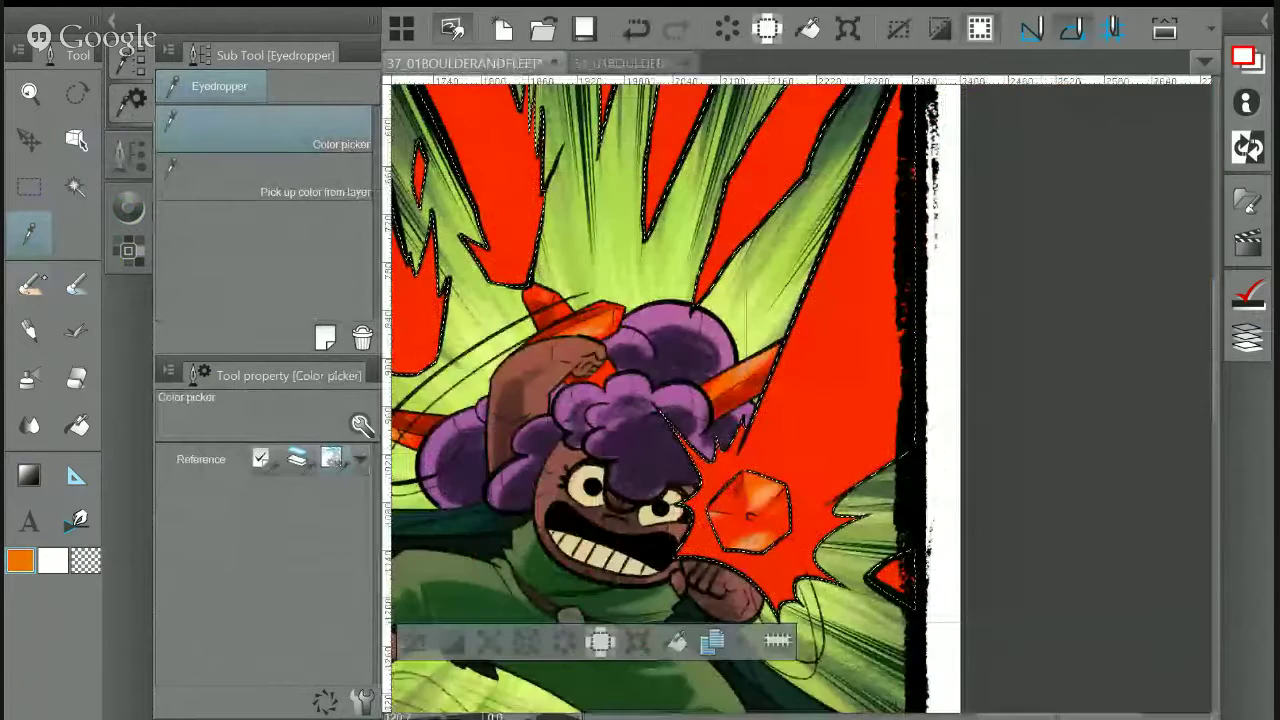
Paint orange along the beam shooting from the crystal and around the crystal with the Concept 1 brush
{"action": "key", "text": "p"}
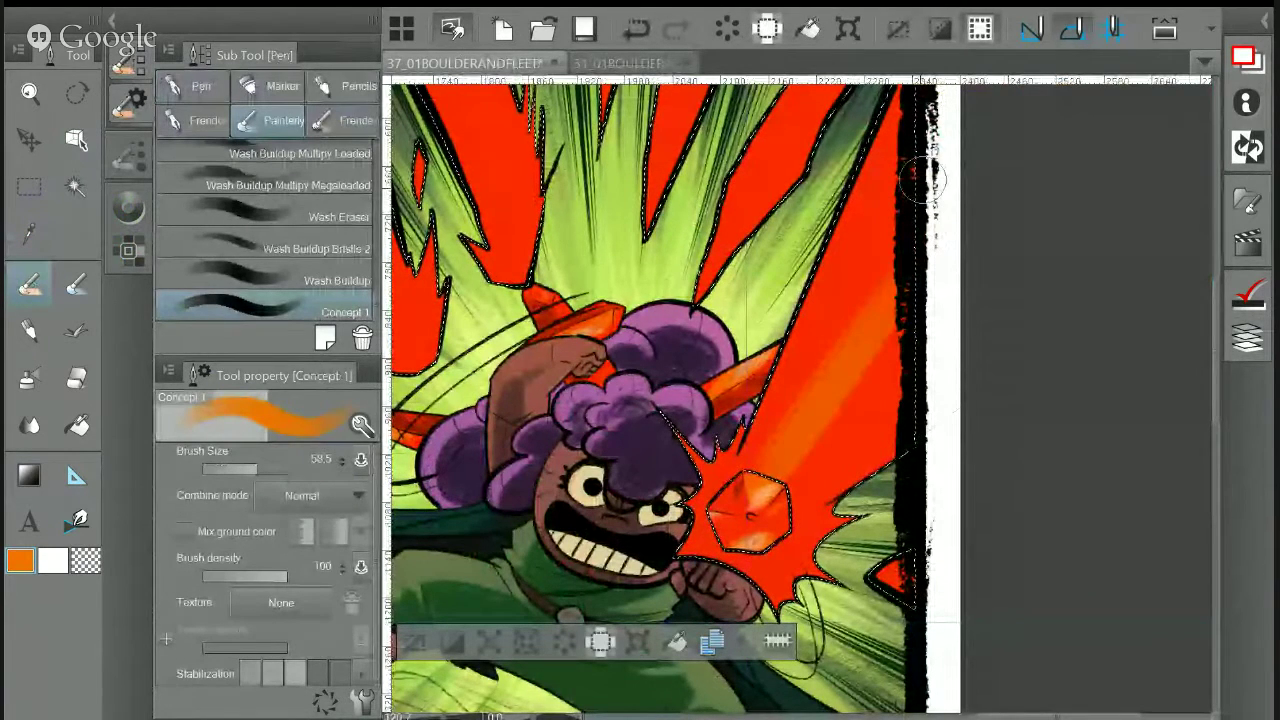
{"action": "left_click_drag", "start_coordinate": [788, 406], "coordinate": [915, 190]}
{"action": "left_click_drag", "start_coordinate": [800, 380], "coordinate": [912, 140]}
{"action": "left_click_drag", "start_coordinate": [822, 312], "coordinate": [912, 139]}
{"action": "left_click_drag", "start_coordinate": [792, 354], "coordinate": [914, 136]}
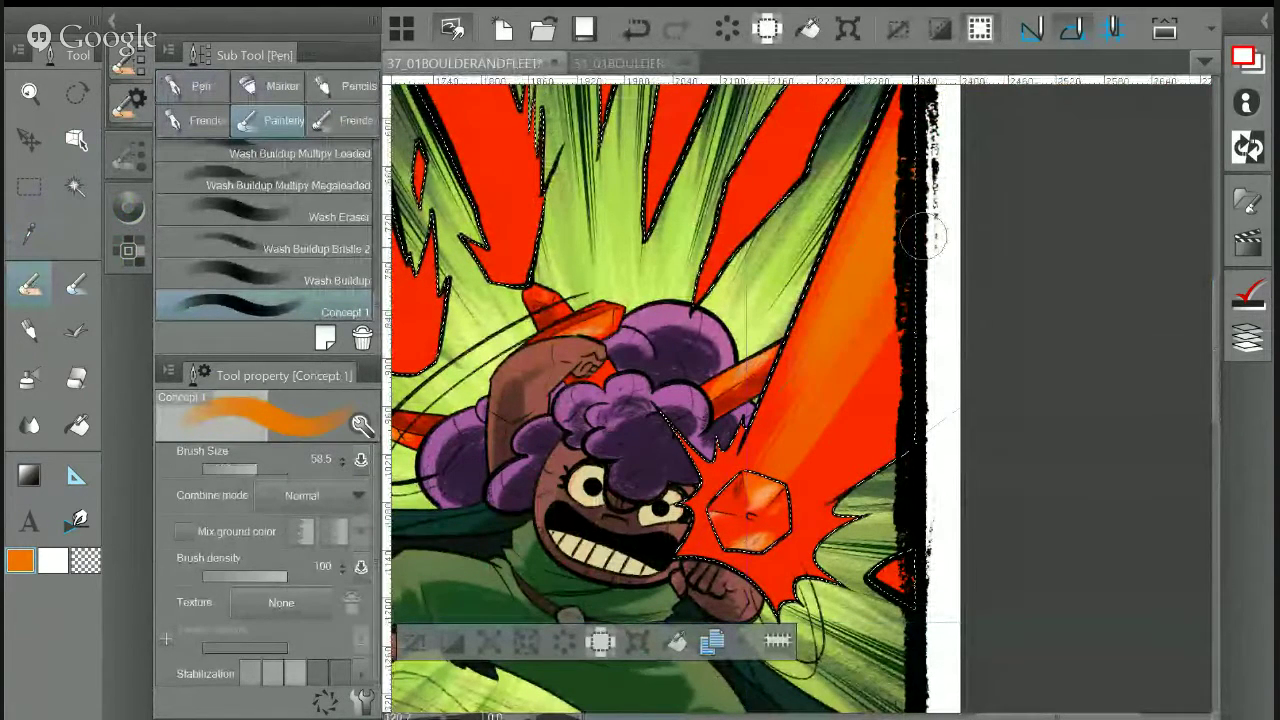
{"action": "mouse_move", "coordinate": [924, 236]}
{"action": "left_mouse_down"}
{"action": "mouse_move", "coordinate": [872, 320]}
{"action": "mouse_move", "coordinate": [860, 420]}
{"action": "mouse_move", "coordinate": [870, 430]}
{"action": "mouse_move", "coordinate": [917, 386]}
{"action": "mouse_move", "coordinate": [800, 465]}
{"action": "mouse_move", "coordinate": [830, 495]}
{"action": "mouse_move", "coordinate": [855, 312]}
{"action": "left_mouse_up"}
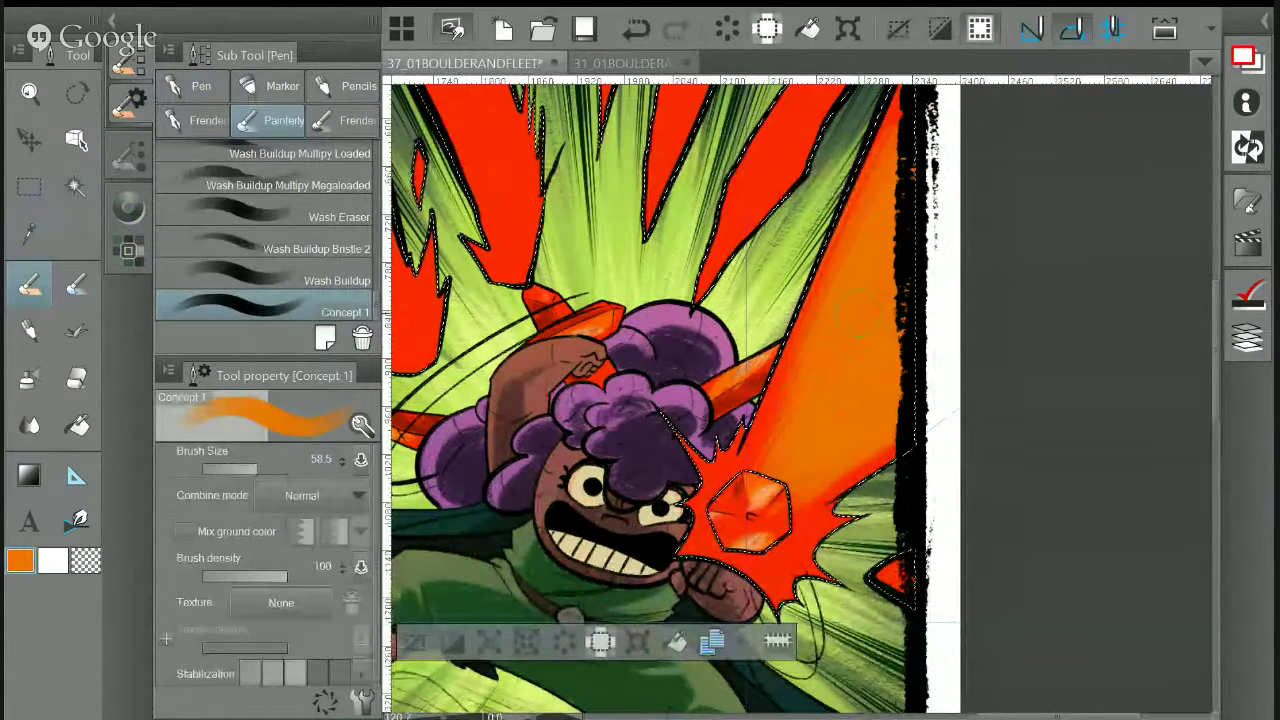
{"action": "mouse_move", "coordinate": [740, 450]}
{"action": "left_mouse_down"}
{"action": "mouse_move", "coordinate": [700, 530]}
{"action": "mouse_move", "coordinate": [712, 545]}
{"action": "mouse_move", "coordinate": [762, 562]}
{"action": "mouse_move", "coordinate": [799, 546]}
{"action": "mouse_move", "coordinate": [808, 510]}
{"action": "left_mouse_up"}
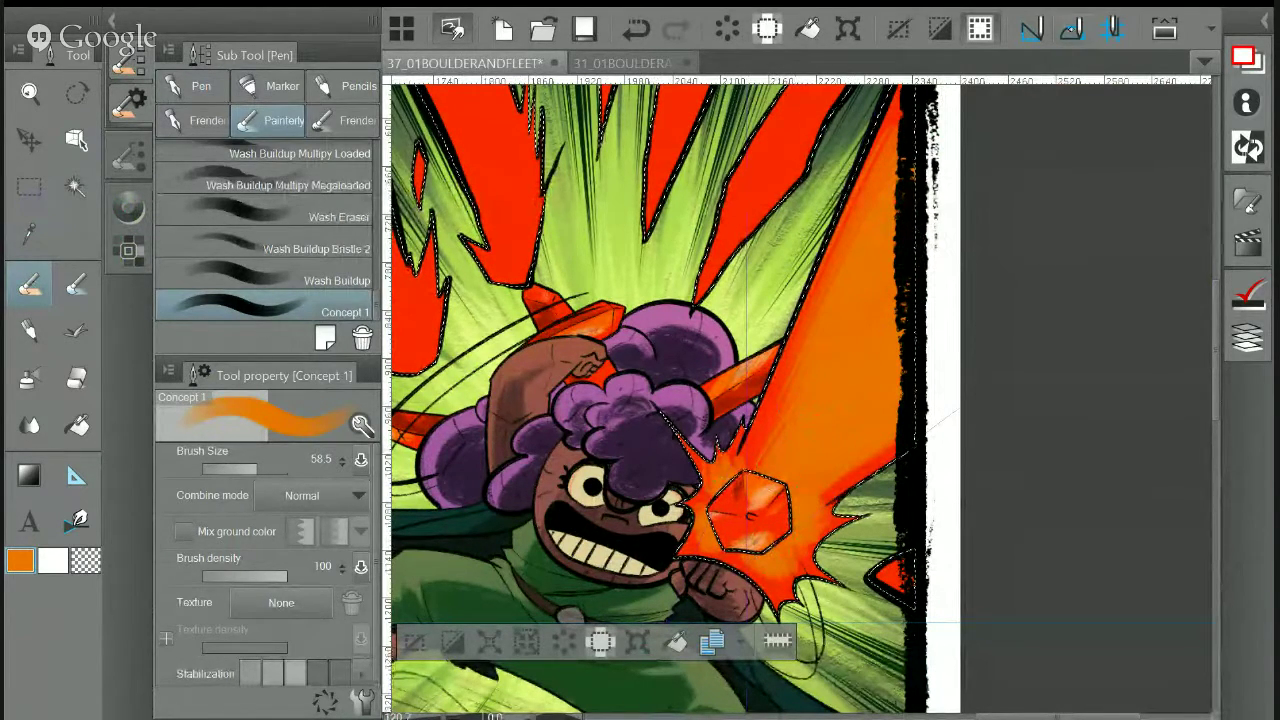
Layer lighter orange (H 37, S 96, V 100) and yellow (hues 50 and 44) strokes inside the beam and around the crystal
{"action": "left_click", "coordinate": [128, 207]}
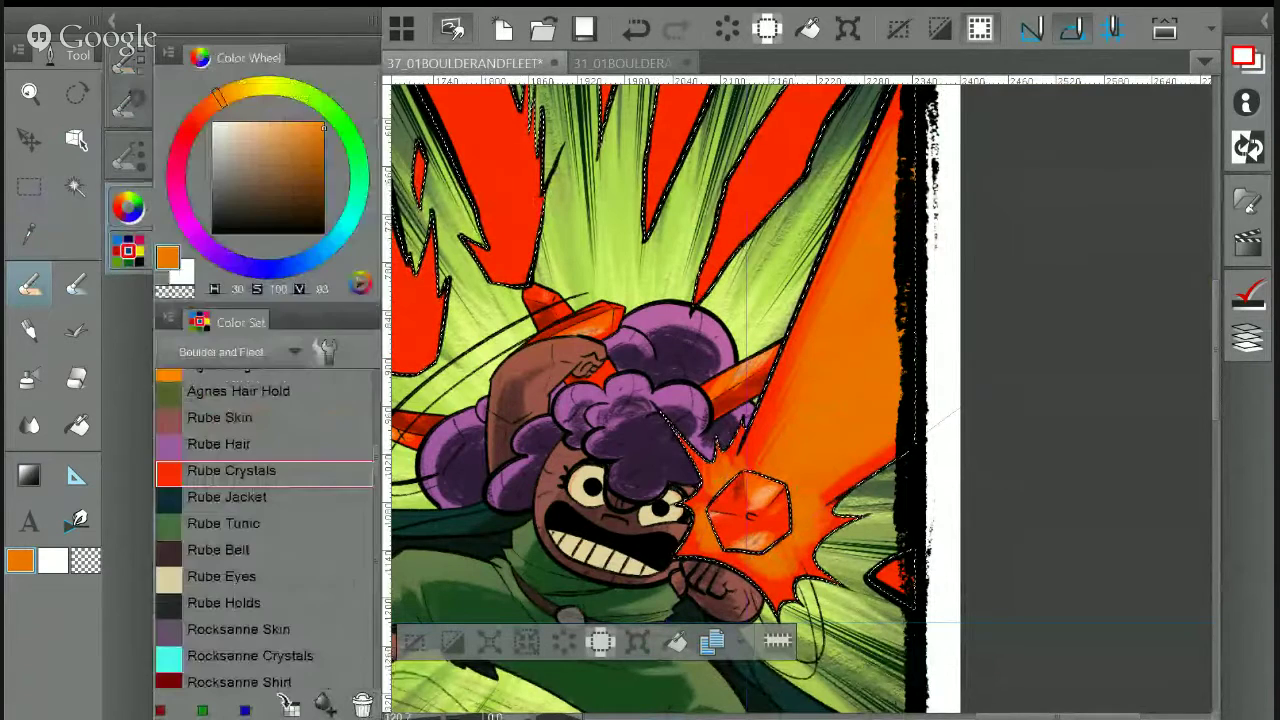
{"action": "left_click", "coordinate": [233, 92]}
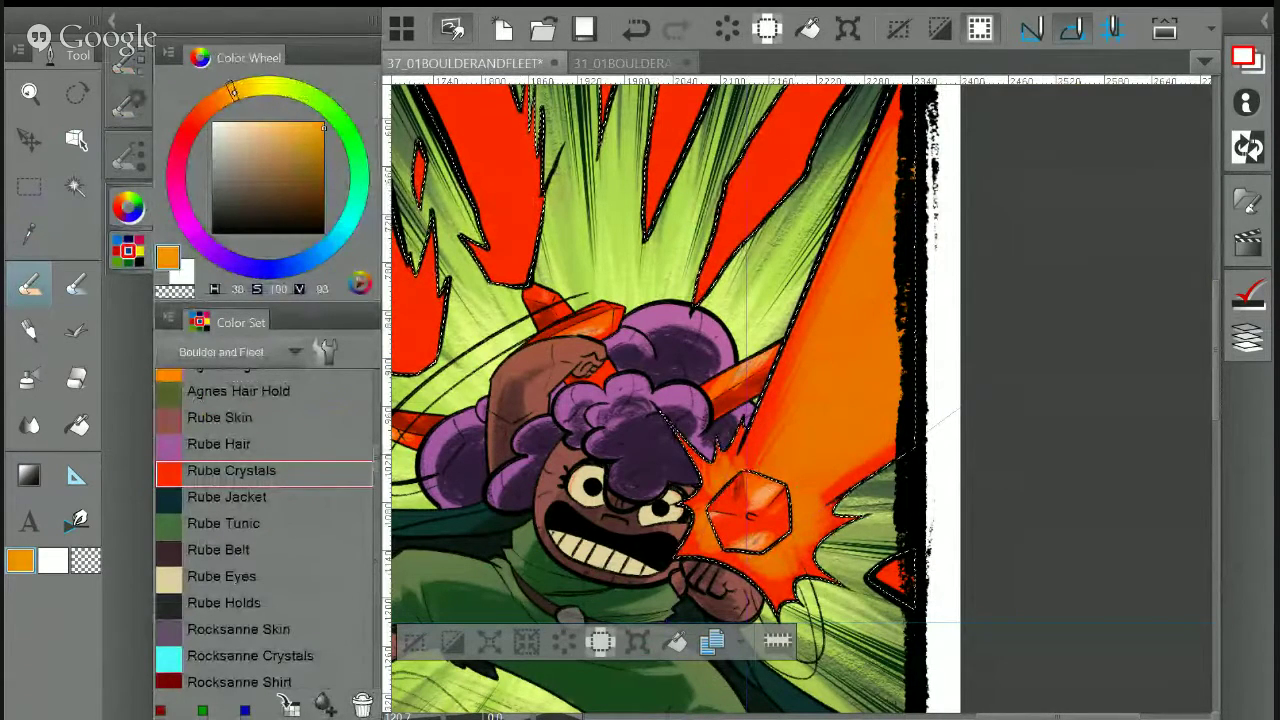
{"action": "left_click", "coordinate": [320, 122]}
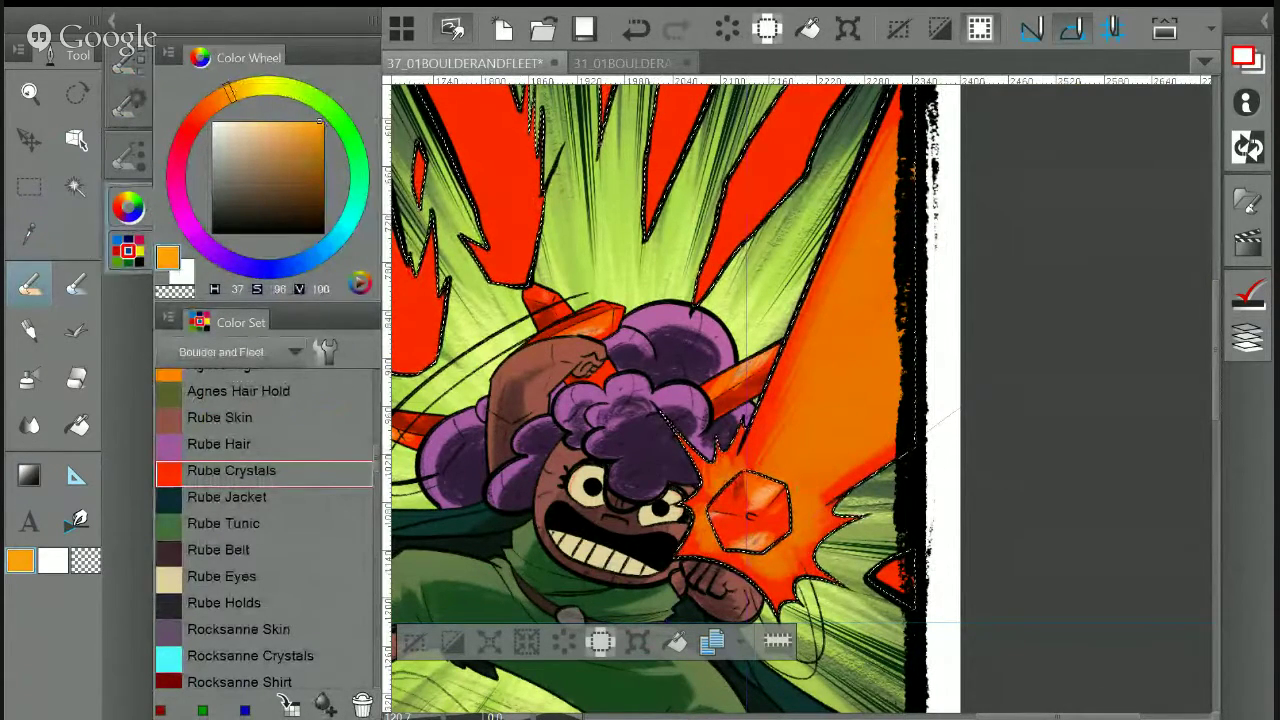
{"action": "mouse_move", "coordinate": [808, 408]}
{"action": "left_mouse_down"}
{"action": "mouse_move", "coordinate": [937, 206]}
{"action": "mouse_move", "coordinate": [905, 305]}
{"action": "mouse_move", "coordinate": [829, 424]}
{"action": "mouse_move", "coordinate": [935, 303]}
{"action": "left_mouse_up"}
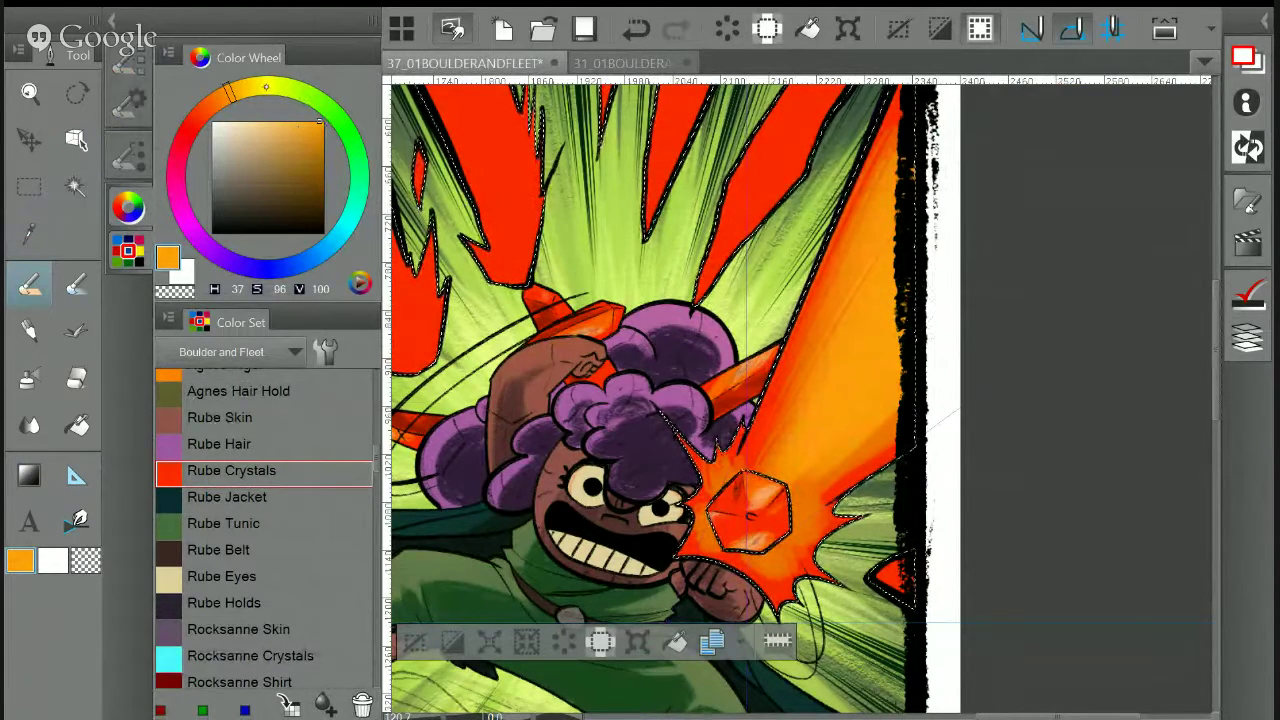
{"action": "left_click_drag", "start_coordinate": [266, 87], "coordinate": [250, 86]}
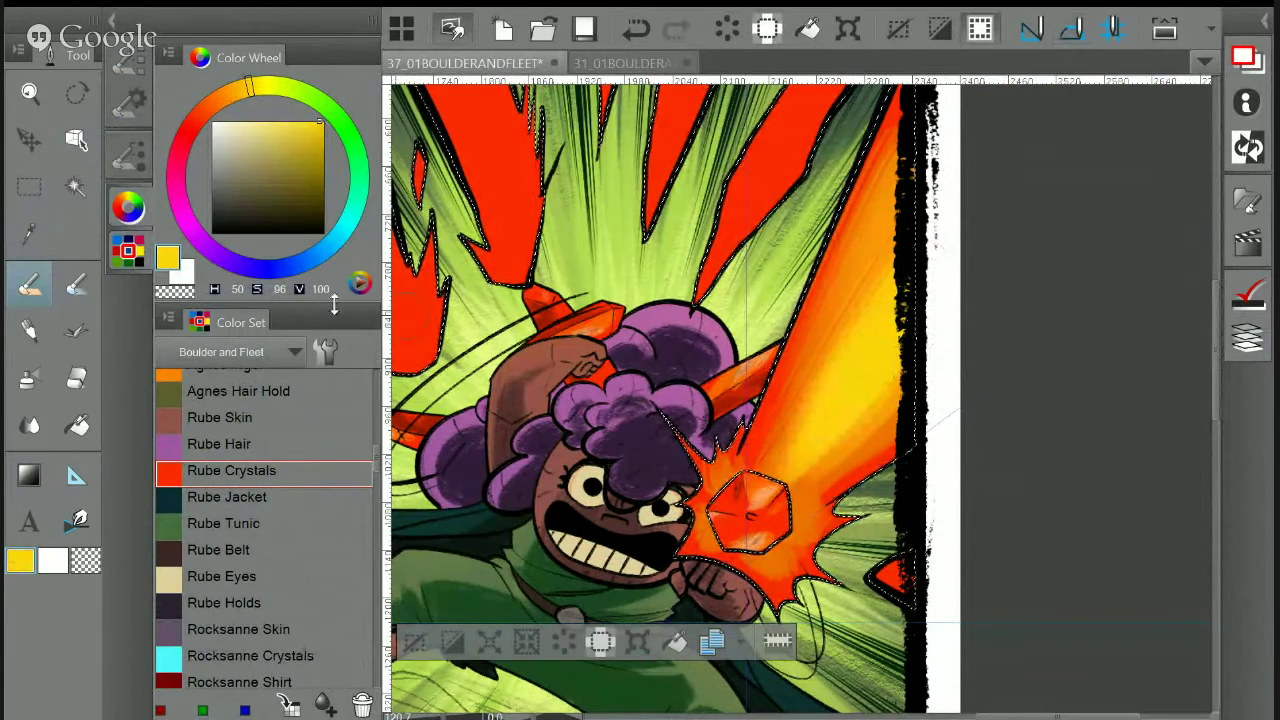
{"action": "left_click", "coordinate": [242, 90]}
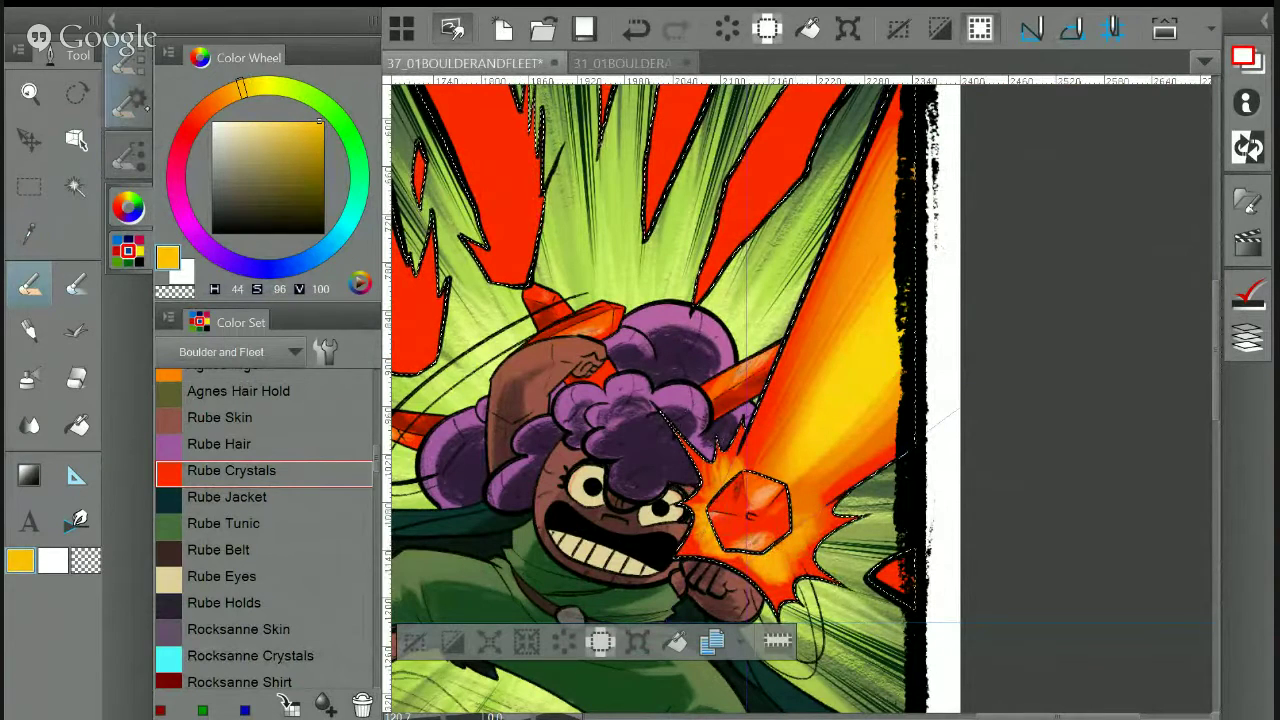
Extend the beam's yellow using a yellow sampled from it and the Dry Brush Inker, with the brush size set to 108.2
{"action": "left_click", "coordinate": [128, 100]}
{"action": "left_click", "coordinate": [1072, 29]}
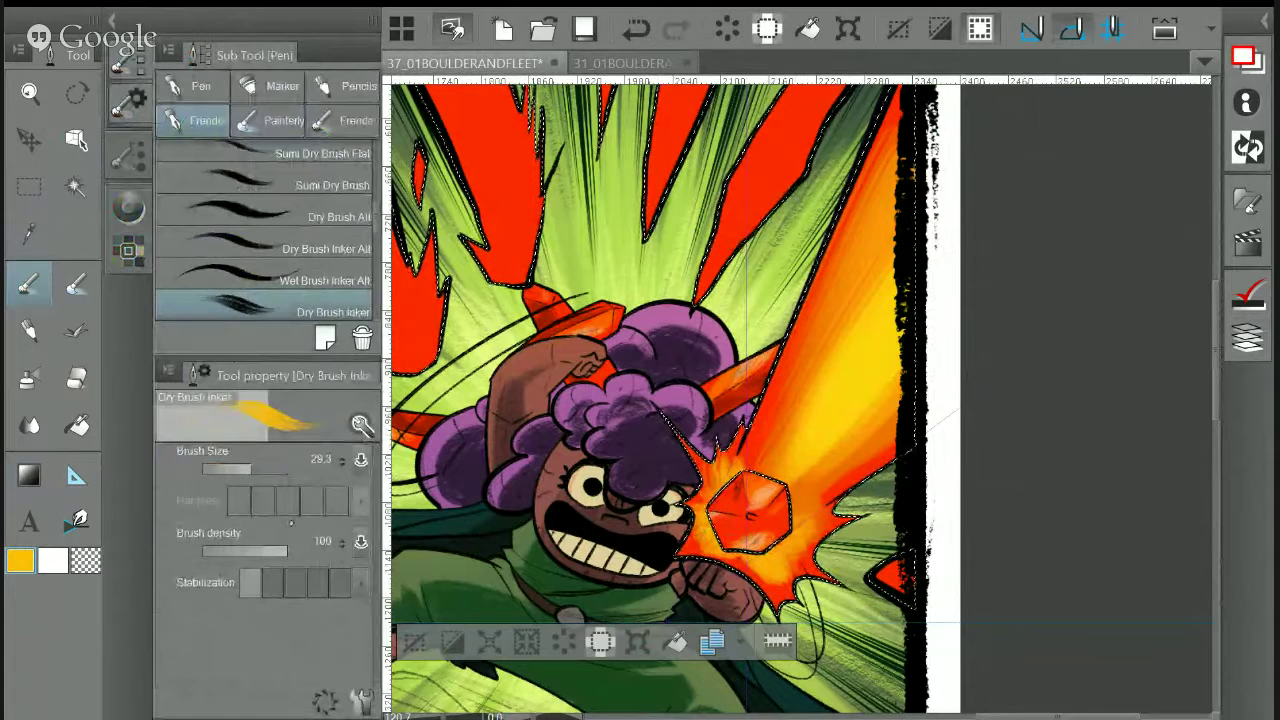
{"action": "key", "text": "i"}
{"action": "left_click", "coordinate": [838, 342]}
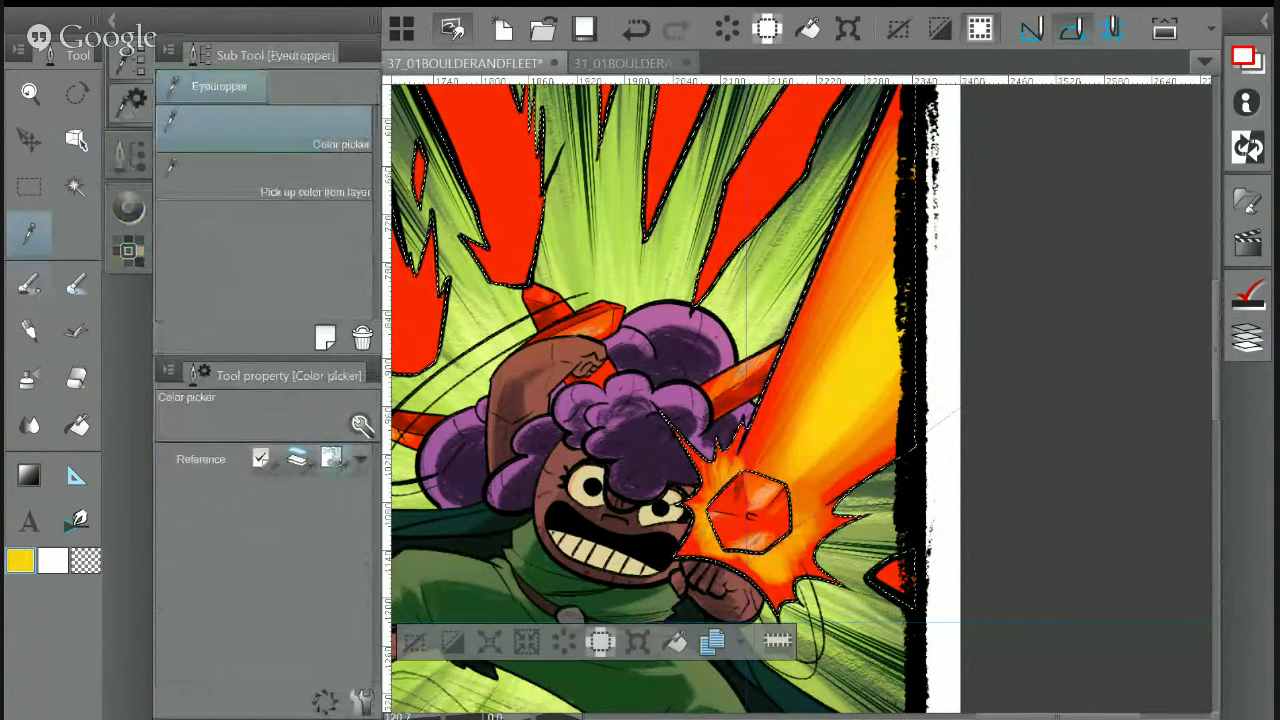
{"action": "key", "text": "p"}
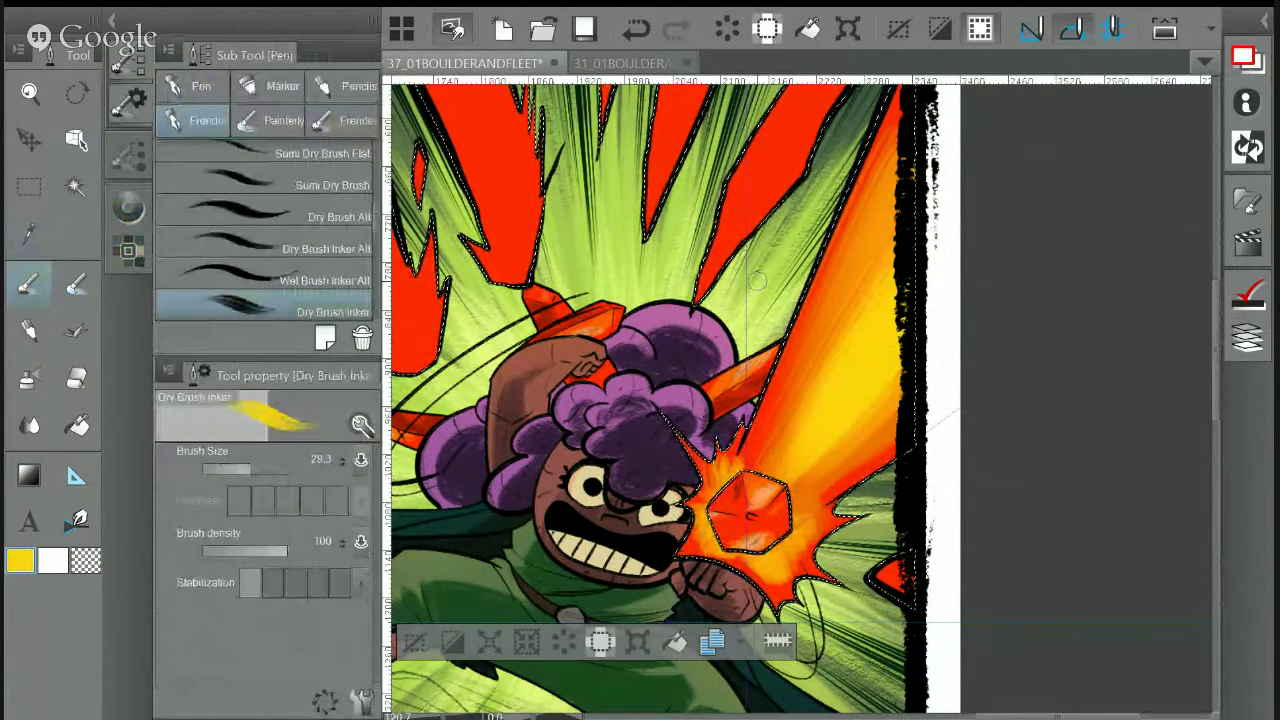
{"action": "left_click", "coordinate": [262, 469]}
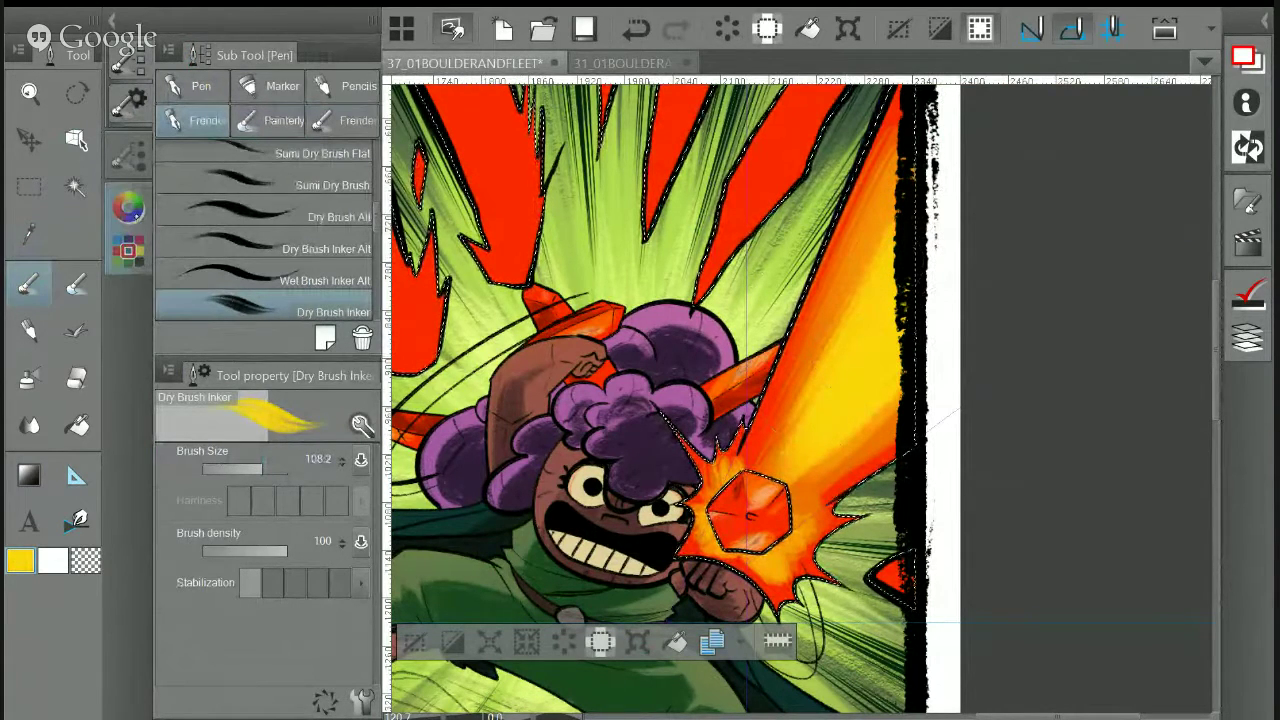
Brush pale yellow (H 58, S 55, V 100) highlight streaks through the core of the beam
{"action": "left_click", "coordinate": [134, 214]}
{"action": "left_click", "coordinate": [272, 121]}
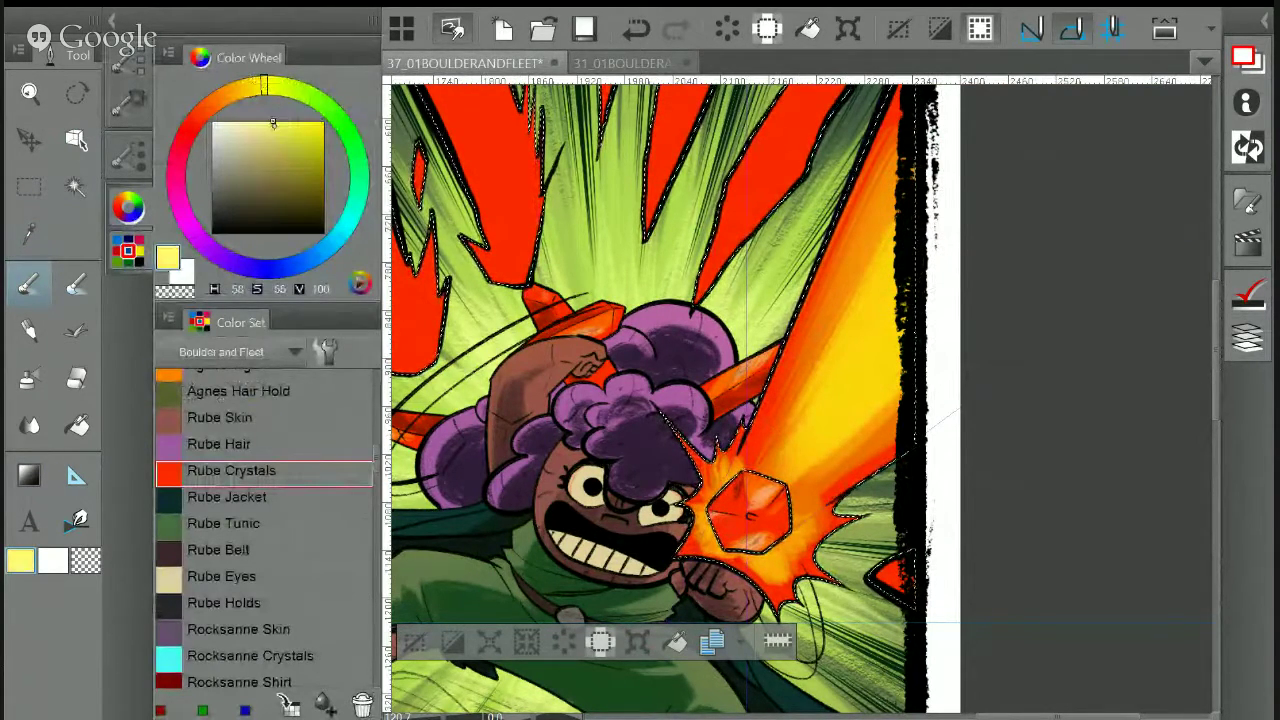
{"action": "mouse_move", "coordinate": [910, 308]}
{"action": "left_mouse_down"}
{"action": "mouse_move", "coordinate": [778, 468]}
{"action": "mouse_move", "coordinate": [937, 314]}
{"action": "mouse_move", "coordinate": [803, 459]}
{"action": "mouse_move", "coordinate": [880, 352]}
{"action": "left_mouse_up"}
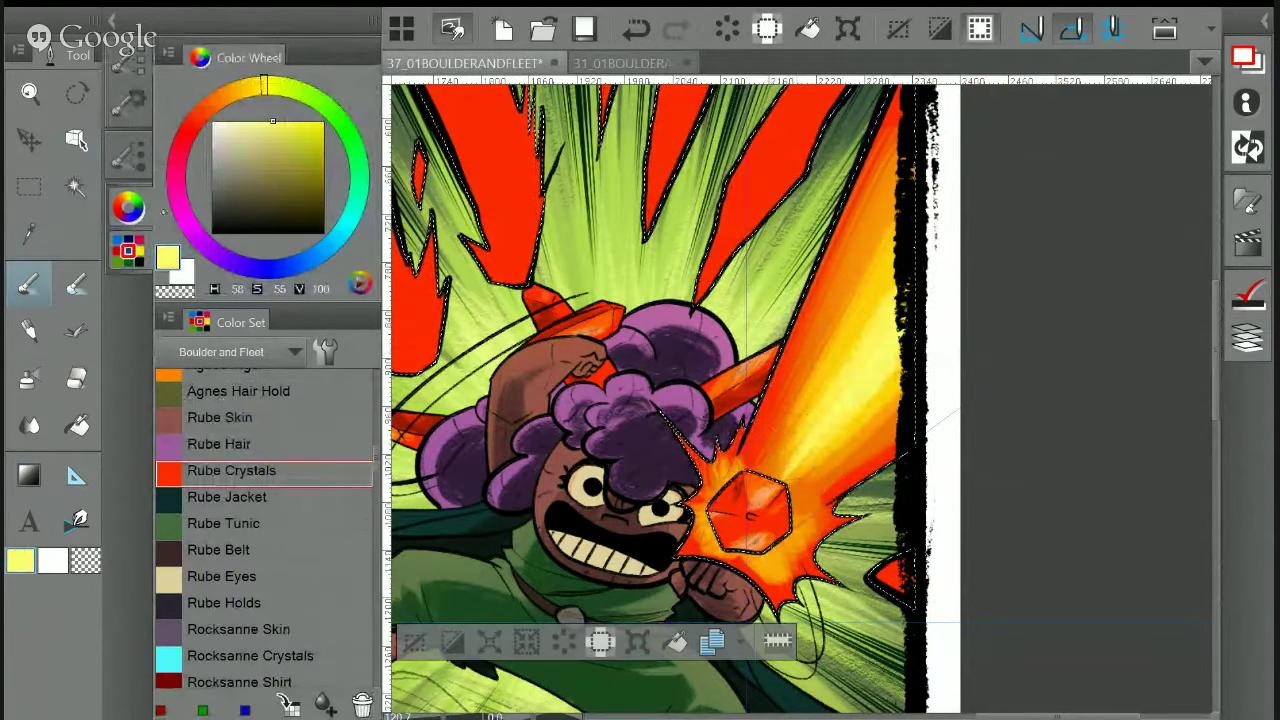
Refine the beam's edges with orange and red tones sampled from the artwork
{"action": "left_click", "coordinate": [846, 290], "text": "alt"}
{"action": "left_click", "coordinate": [29, 284]}
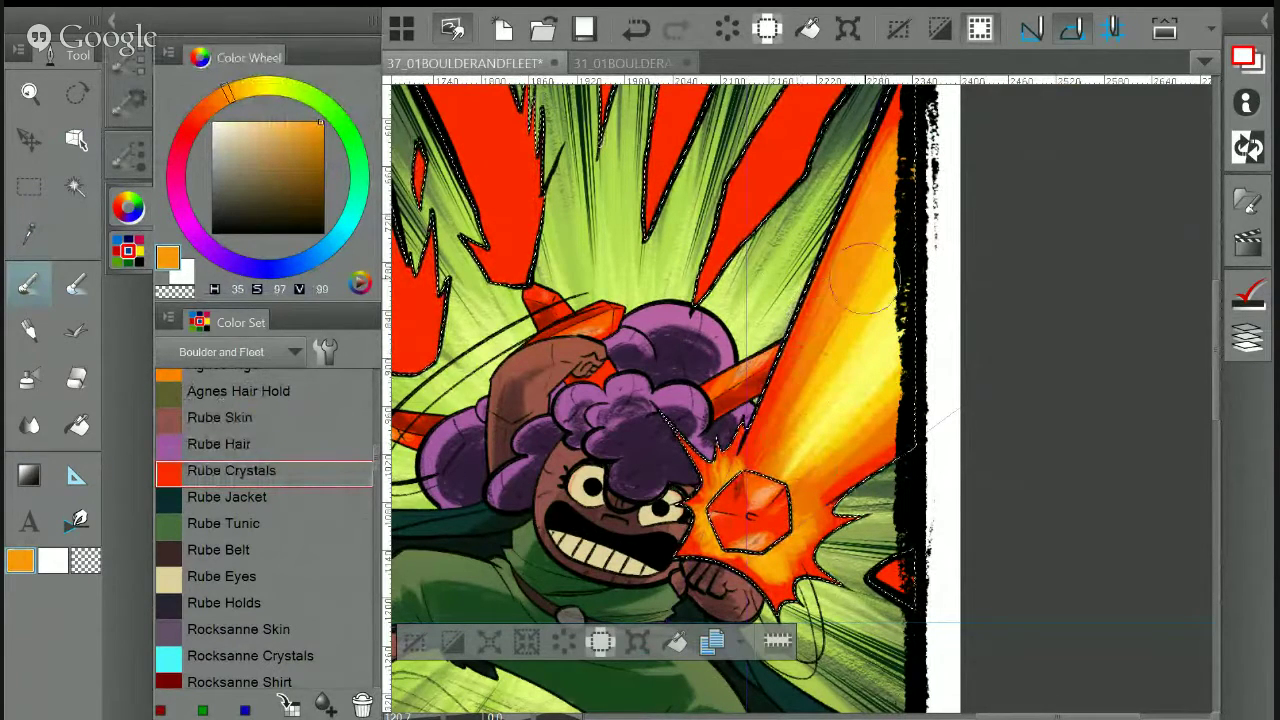
{"action": "left_click_drag", "start_coordinate": [974, 134], "coordinate": [900, 182]}
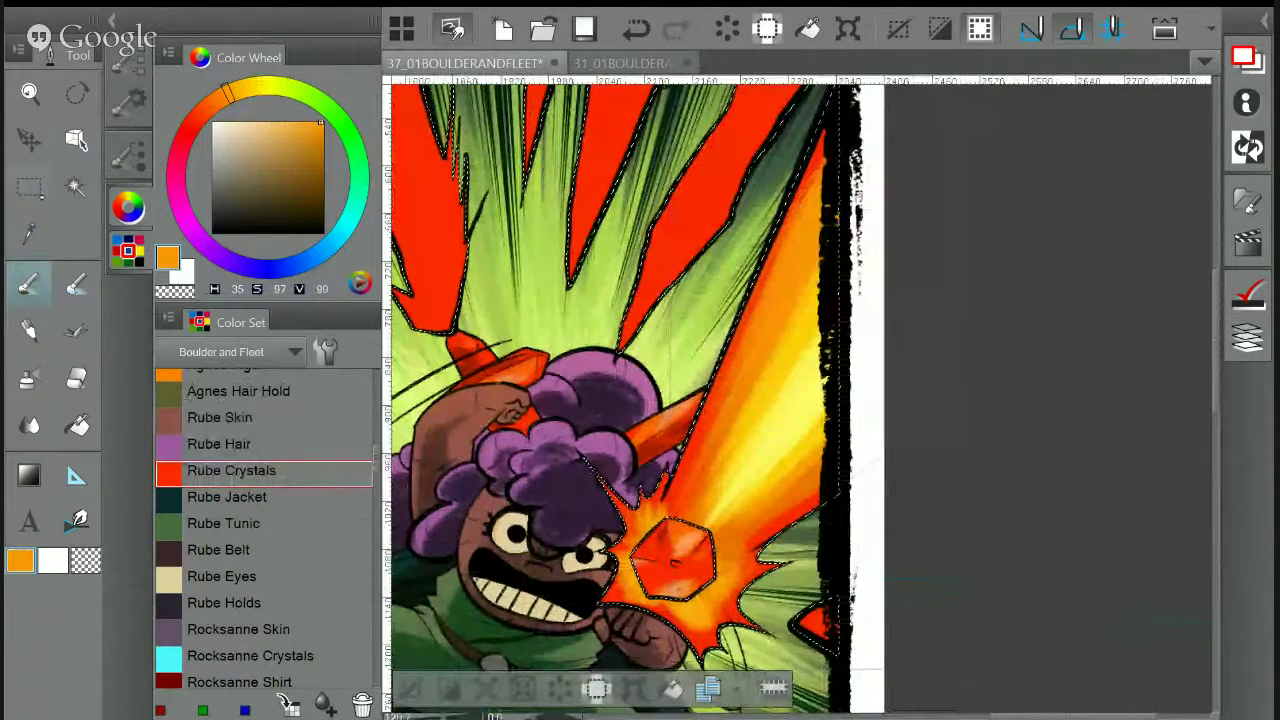
{"action": "left_click", "coordinate": [29, 234]}
{"action": "left_click", "coordinate": [707, 423]}
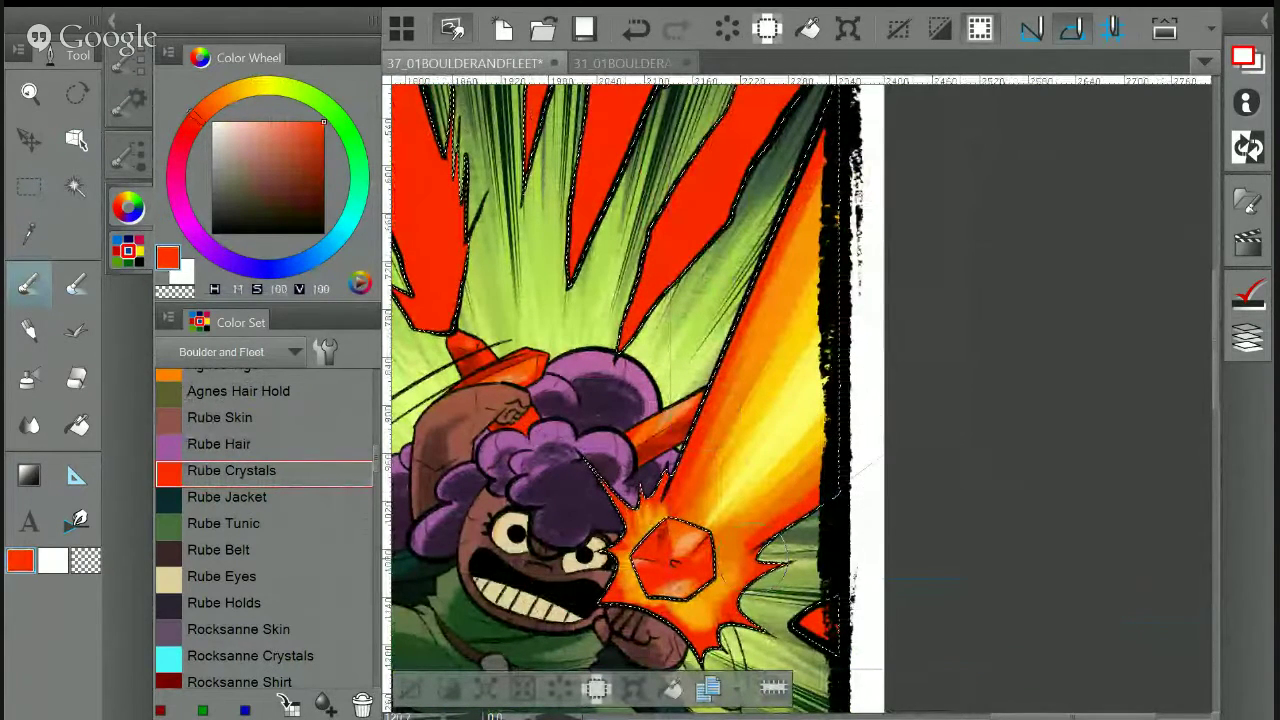
{"action": "key", "text": "alt"}
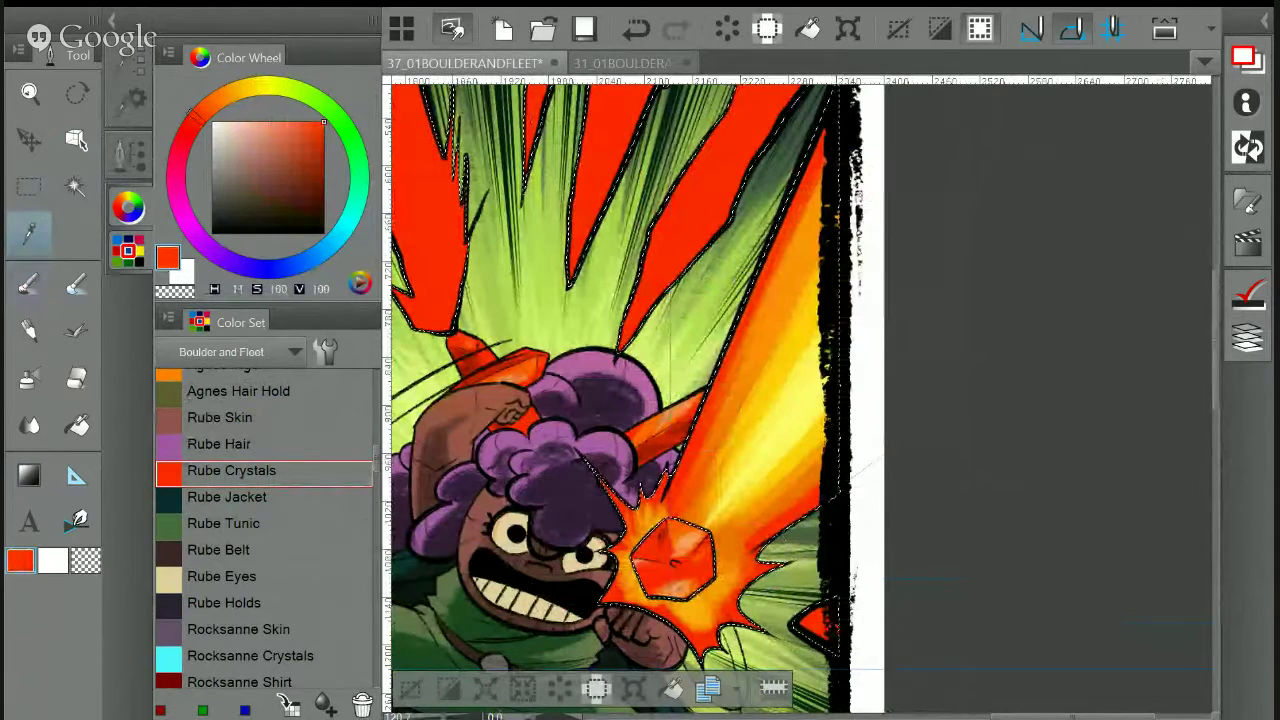
{"action": "left_click", "coordinate": [828, 447], "text": "alt"}
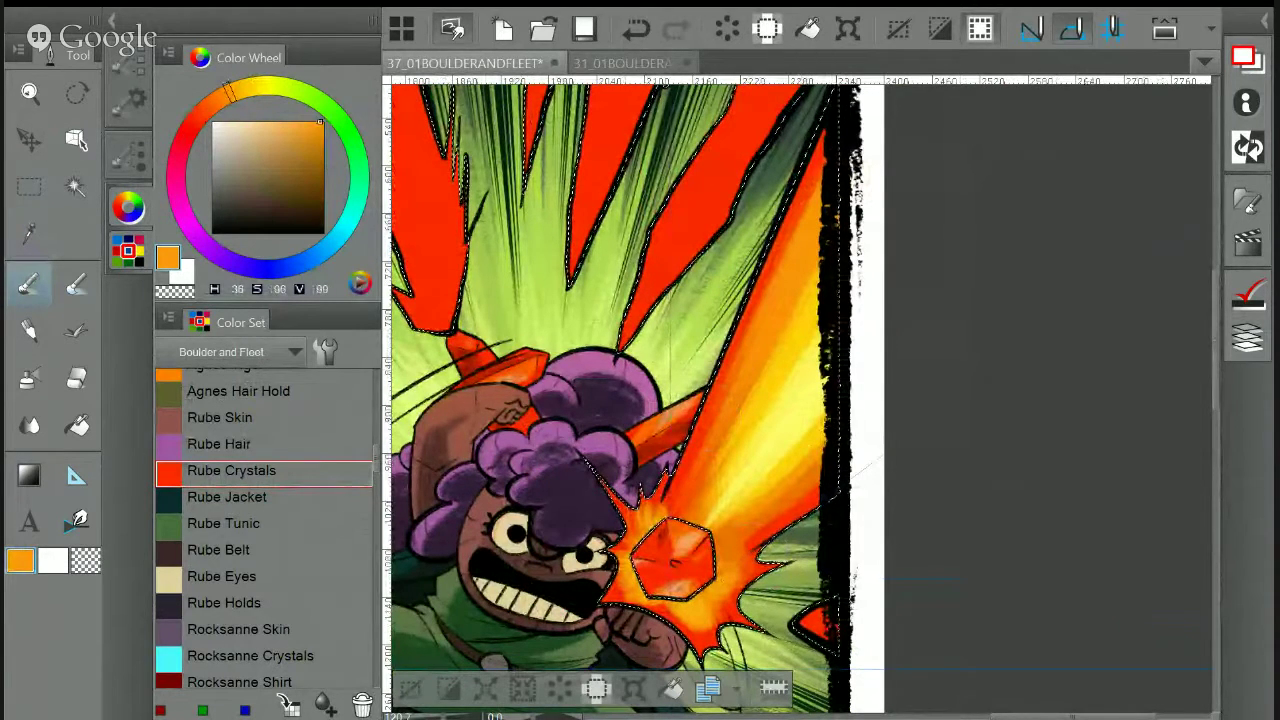
Brush orange around the crystal with the Dry Brush Inker at size 58.5 and density 58, then add a foreground-to-transparent gradient there
{"action": "left_click", "coordinate": [130, 101]}
{"action": "left_click", "coordinate": [257, 469]}
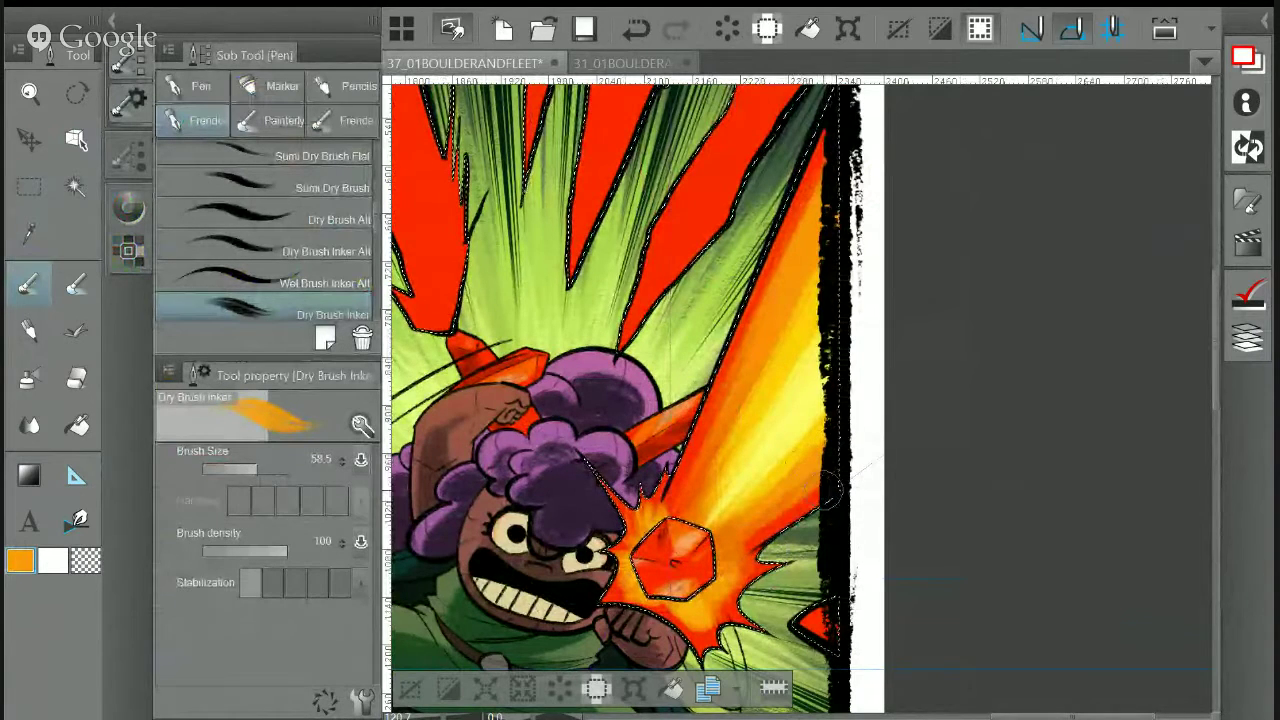
{"action": "left_click", "coordinate": [249, 550]}
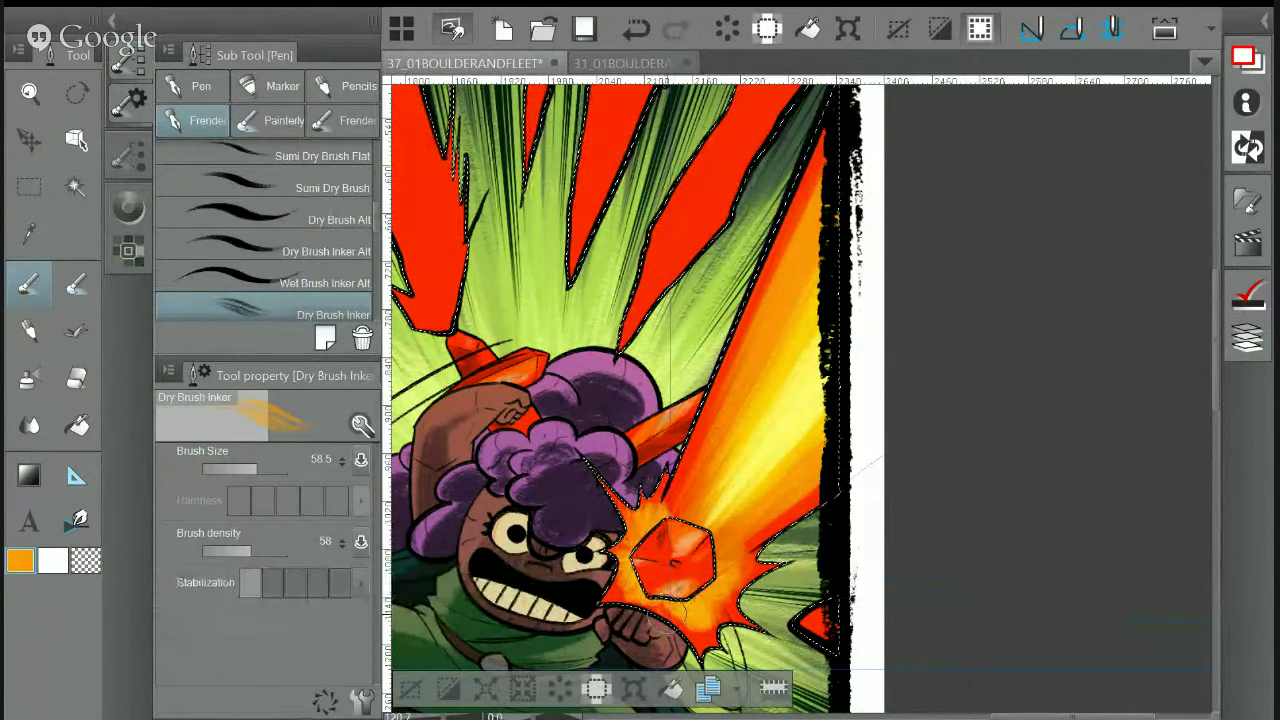
{"action": "key", "text": "i"}
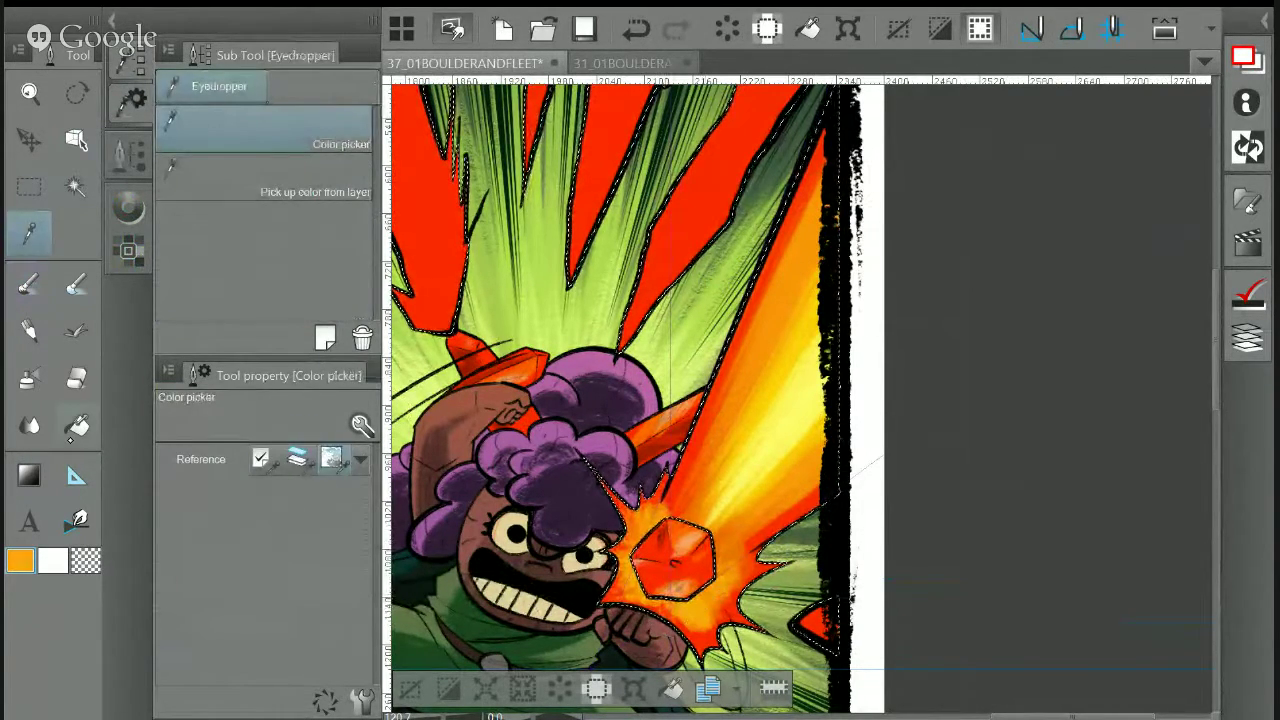
{"action": "key", "text": "g"}
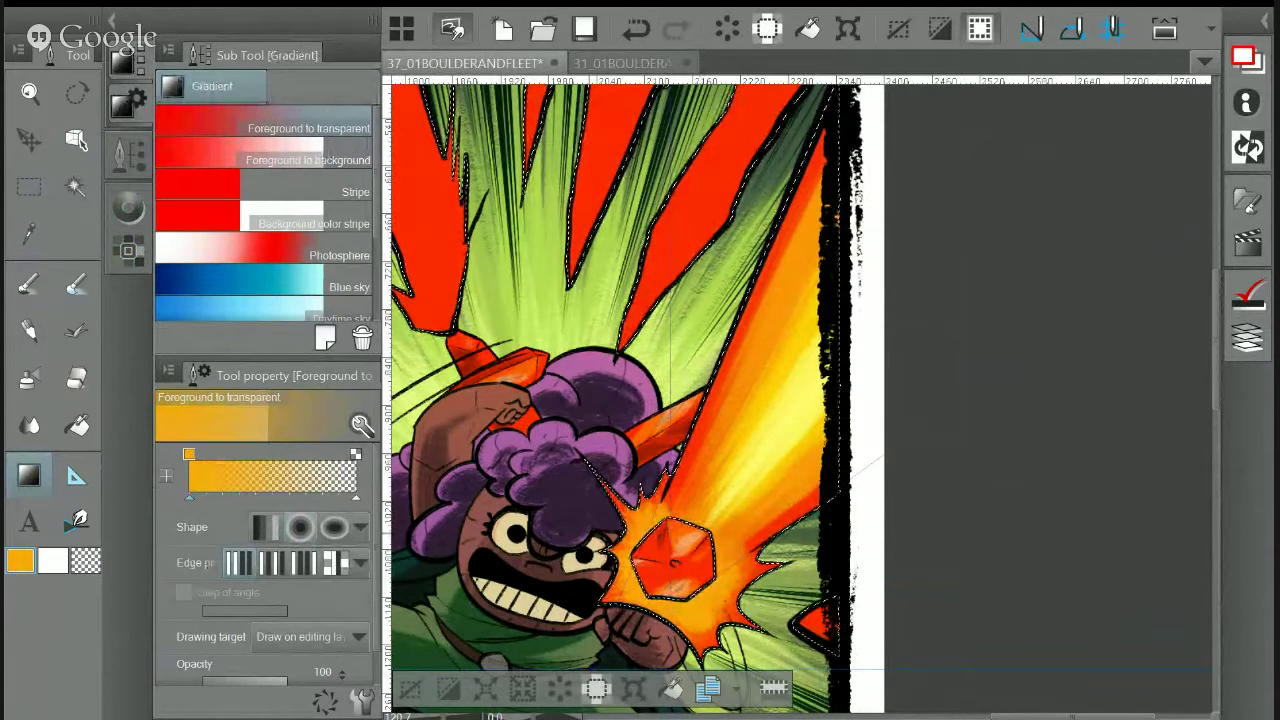
Add orange and sampled yellow-orange streaks around the crystal with the Dry Brush Inker, reducing the brush size to 23.3
{"action": "key", "text": "p"}
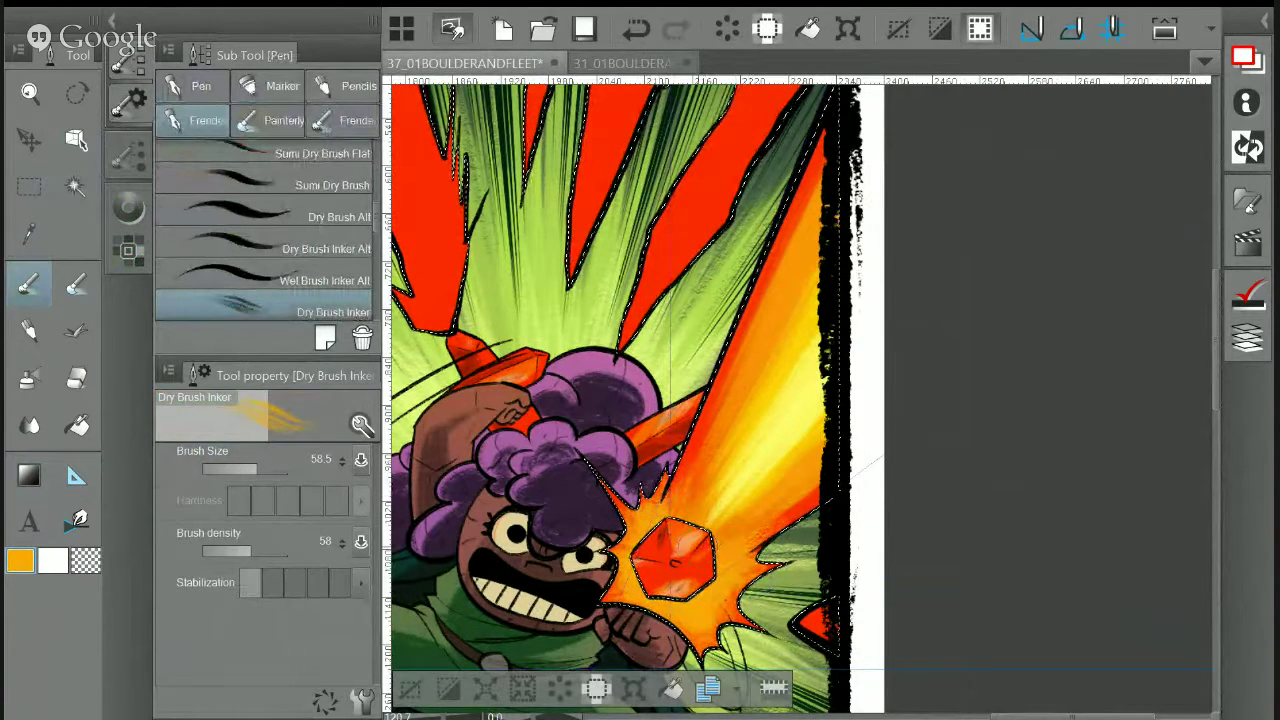
{"action": "key", "text": "i"}
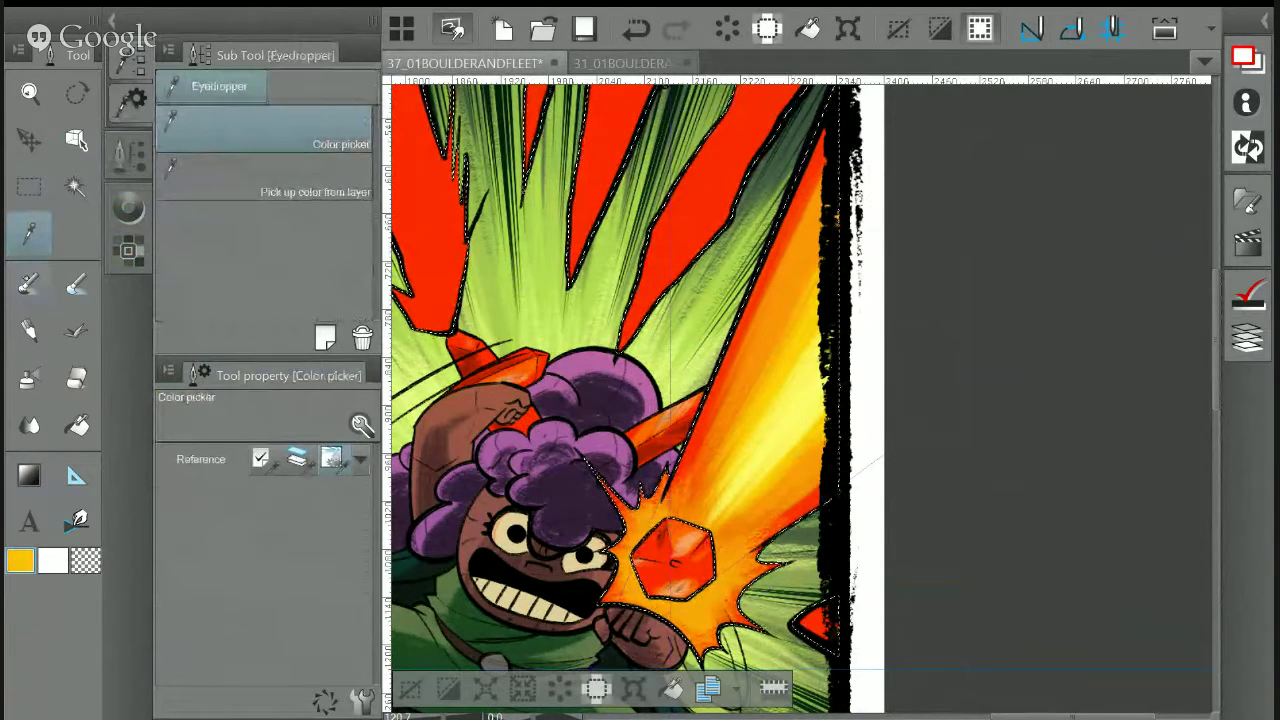
{"action": "key", "text": "p"}
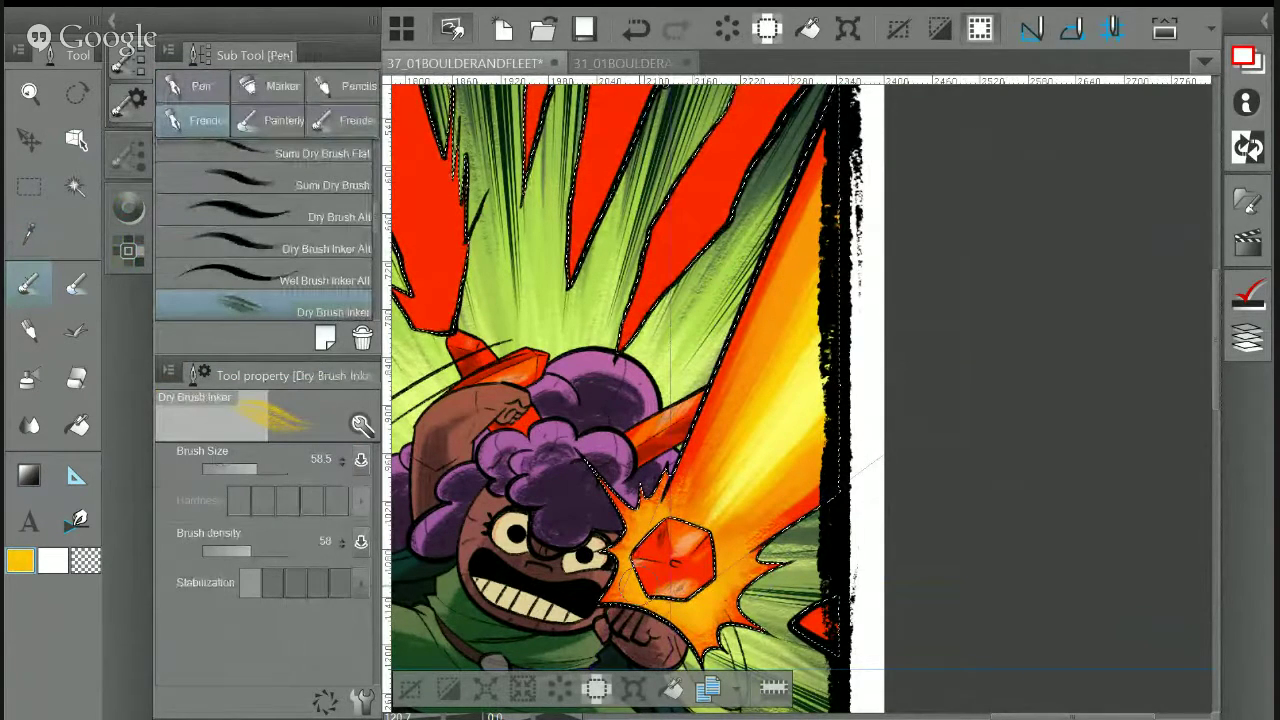
{"action": "left_click", "coordinate": [249, 468]}
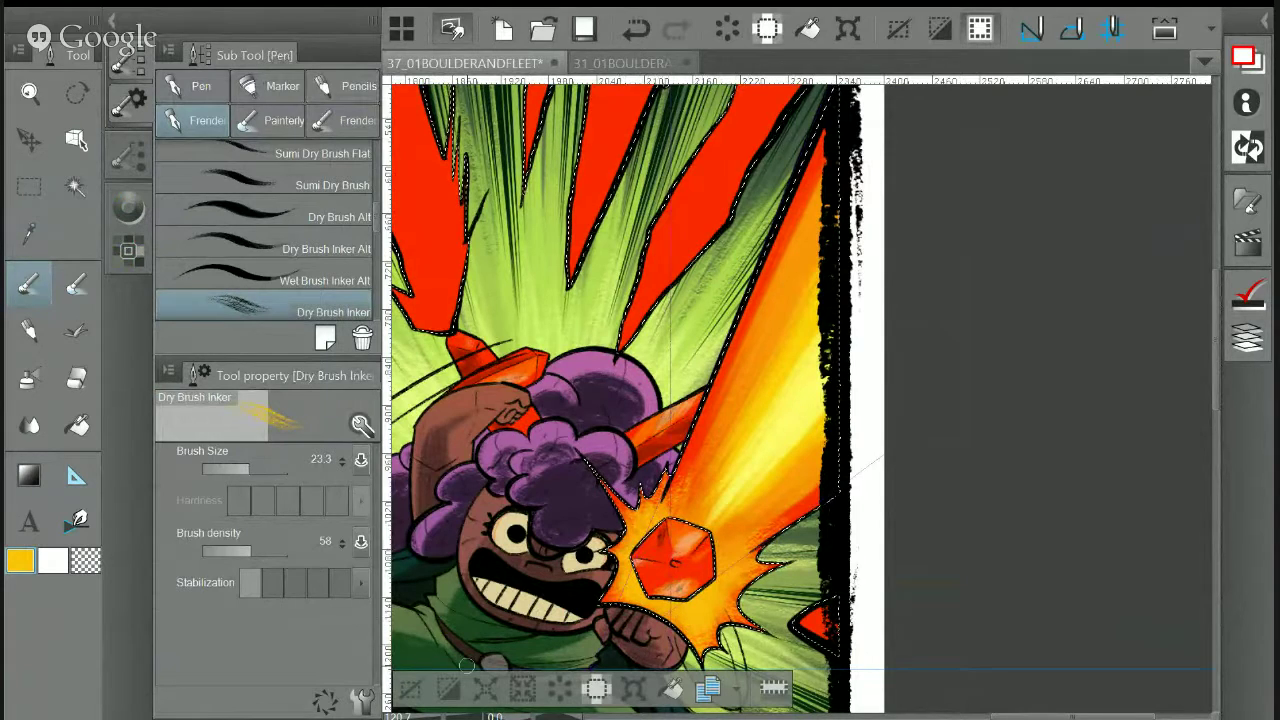
{"action": "key", "text": "ctrl+d"}
{"action": "left_click_drag", "start_coordinate": [783, 549], "coordinate": [879, 558]}
{"action": "mouse_move", "coordinate": [668, 106]}
{"action": "left_mouse_down"}
{"action": "mouse_move", "coordinate": [758, 218]}
{"action": "mouse_move", "coordinate": [740, 236]}
{"action": "left_mouse_up"}
{"action": "key", "text": "w"}
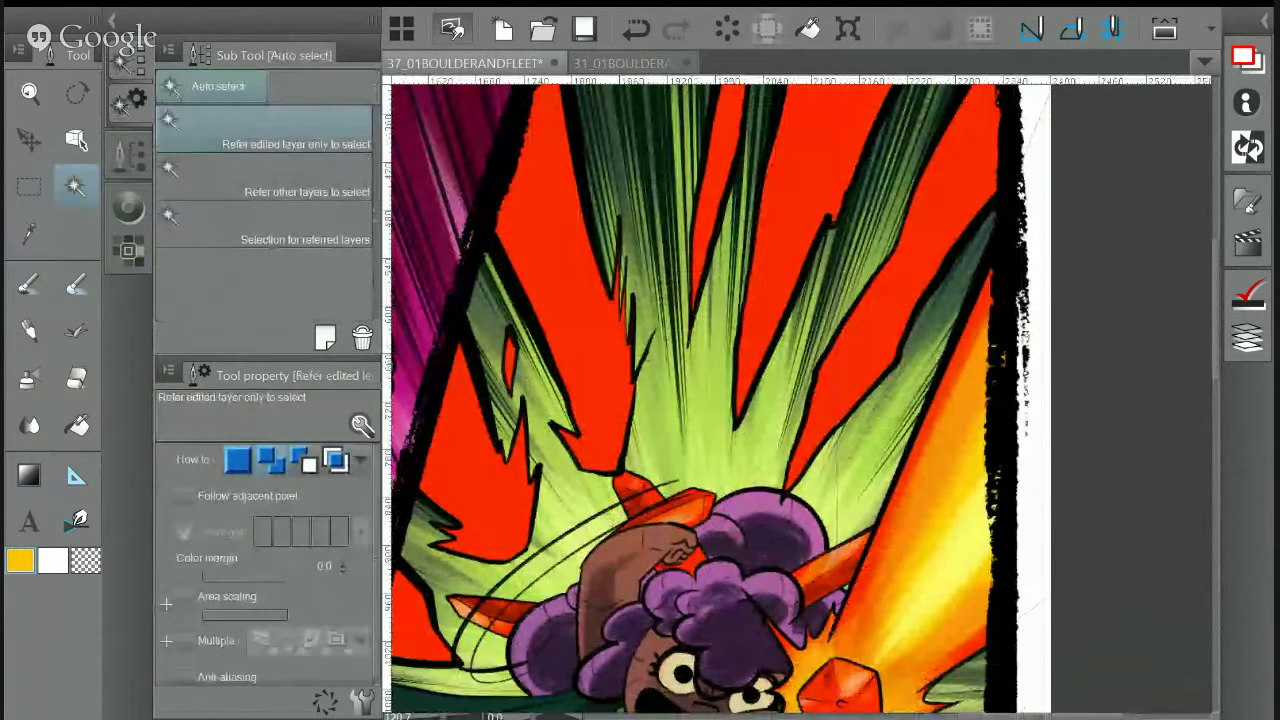
{"action": "scroll", "coordinate": [890, 461], "scroll_direction": "down", "scroll_amount": 3}
{"action": "left_click", "coordinate": [636, 29]}
Select the red background areas and adjust the perspective ruler's guides to follow the narrow red ray beside the panel's outer border
{"action": "scroll", "coordinate": [800, 400], "scroll_direction": "right", "scroll_amount": 1}
{"action": "left_click_drag", "start_coordinate": [897, 558], "coordinate": [842, 538]}
{"action": "key", "text": "o"}
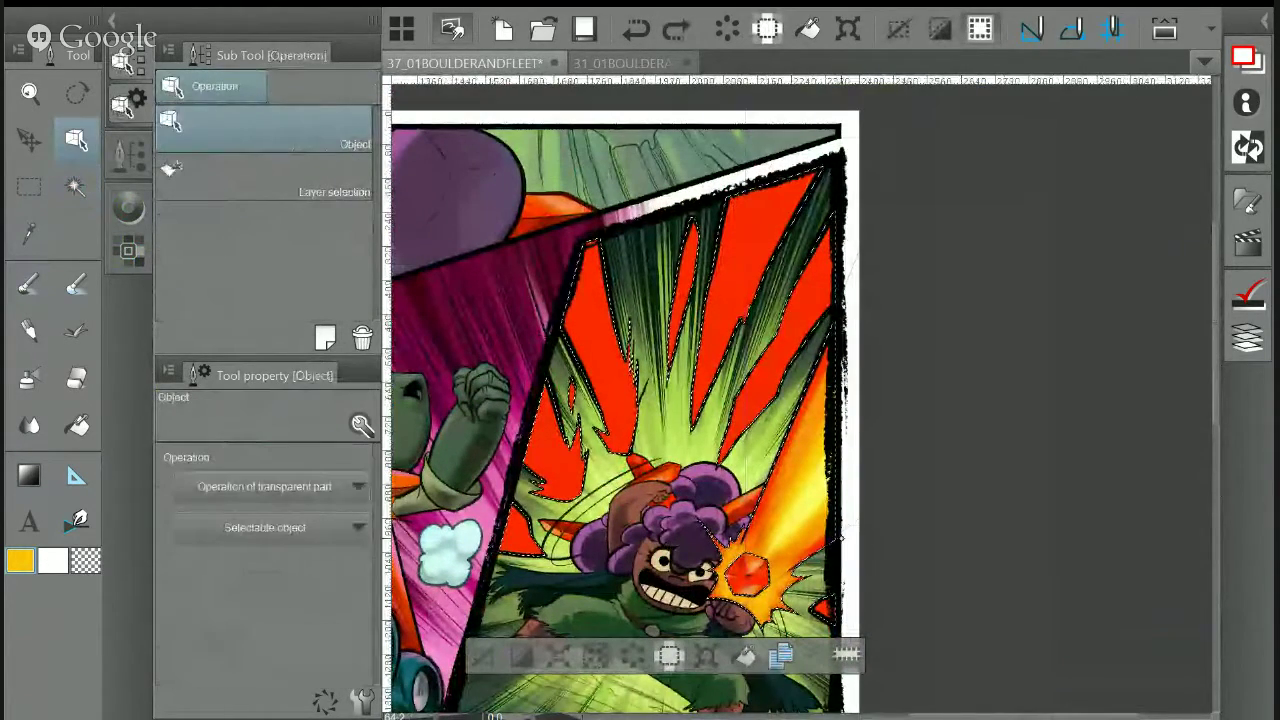
{"action": "left_click", "coordinate": [845, 310]}
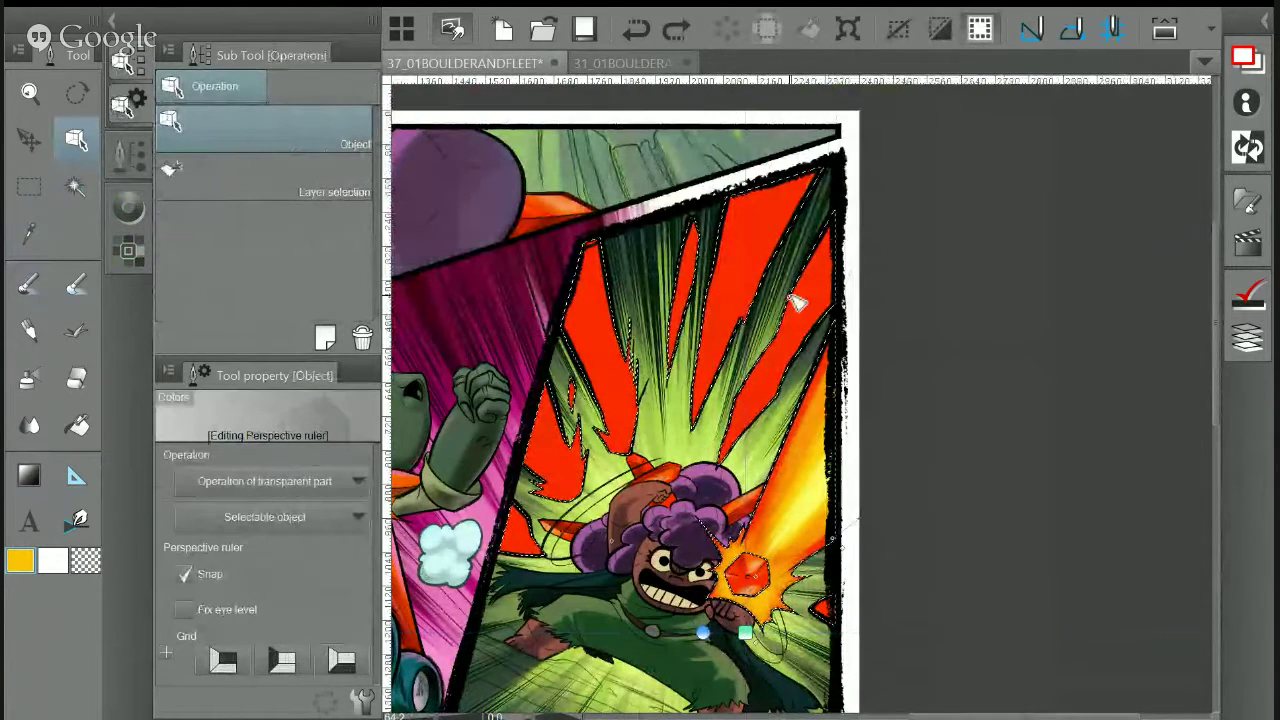
{"action": "left_click_drag", "start_coordinate": [793, 292], "coordinate": [788, 387]}
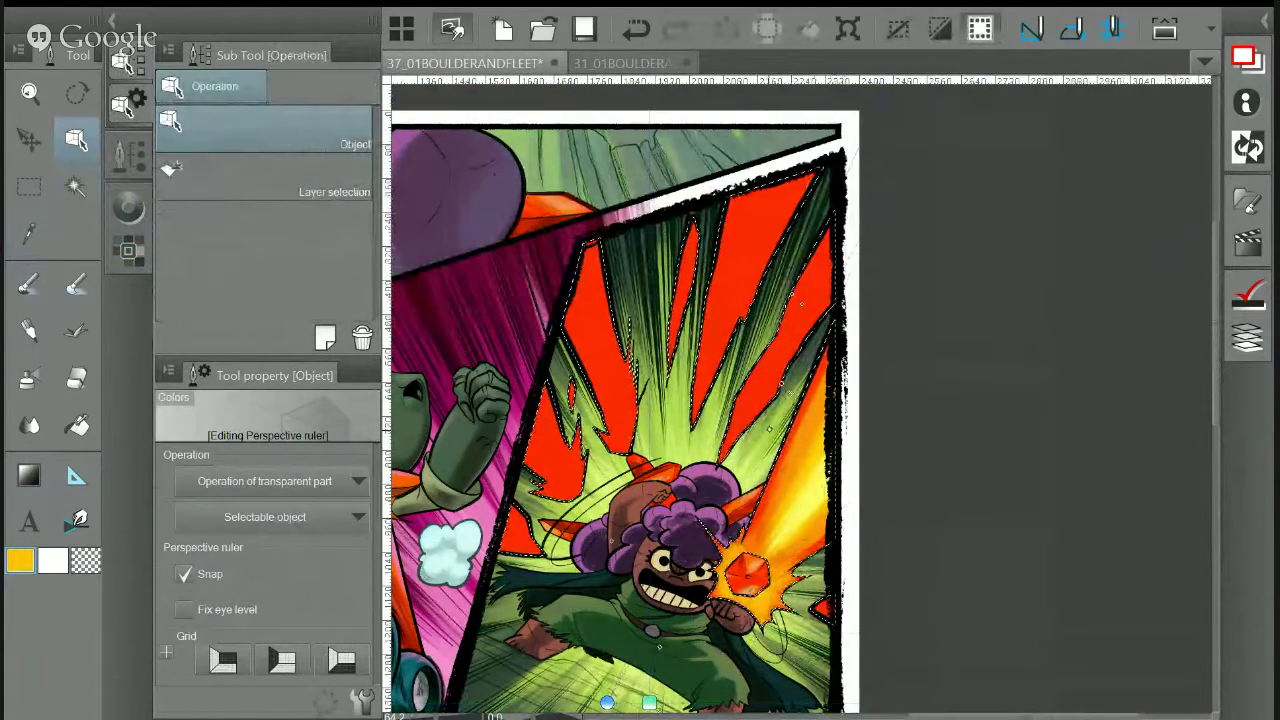
{"action": "scroll", "coordinate": [801, 303], "scroll_direction": "up", "scroll_amount": 2}
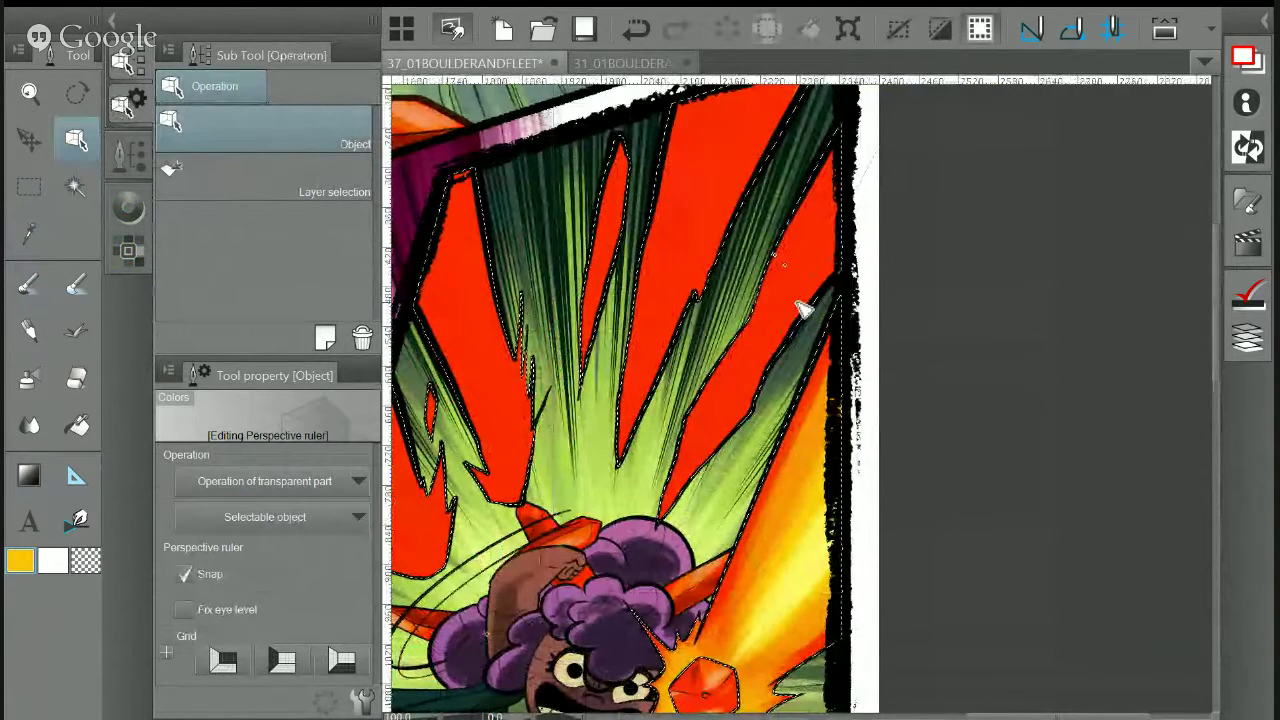
{"action": "left_click_drag", "start_coordinate": [821, 274], "coordinate": [817, 270]}
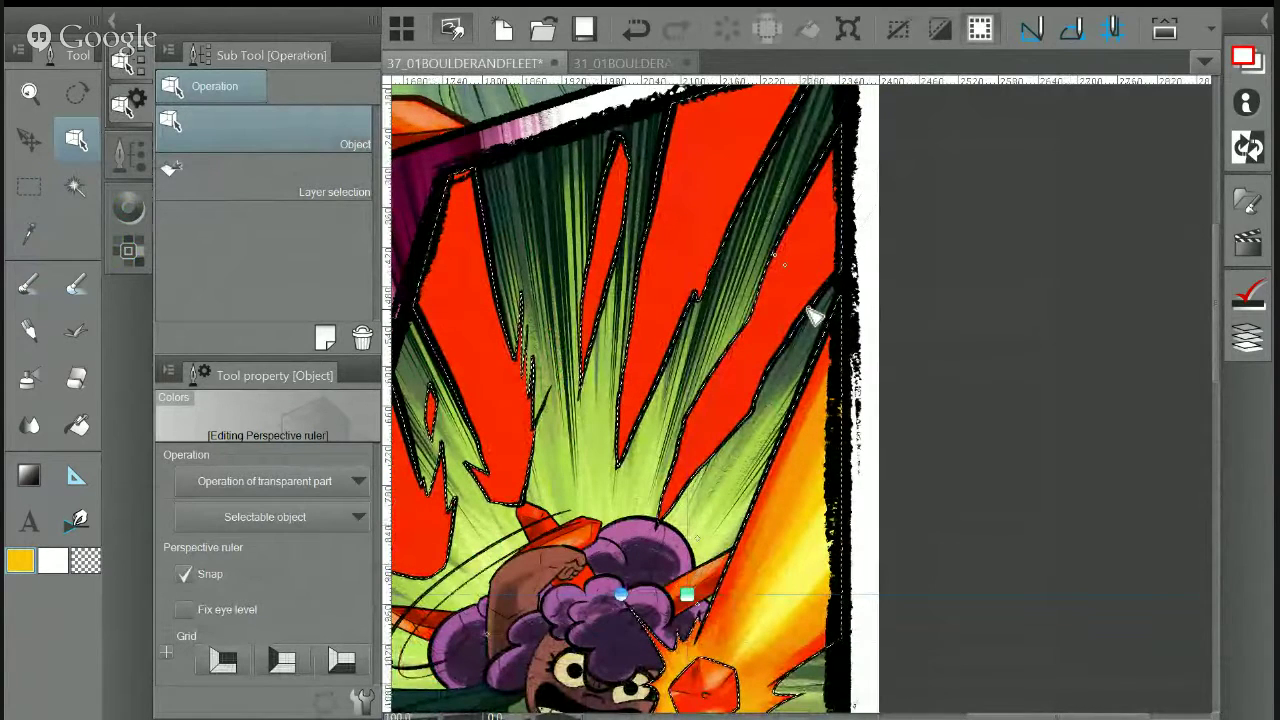
{"action": "left_click_drag", "start_coordinate": [823, 280], "coordinate": [825, 281]}
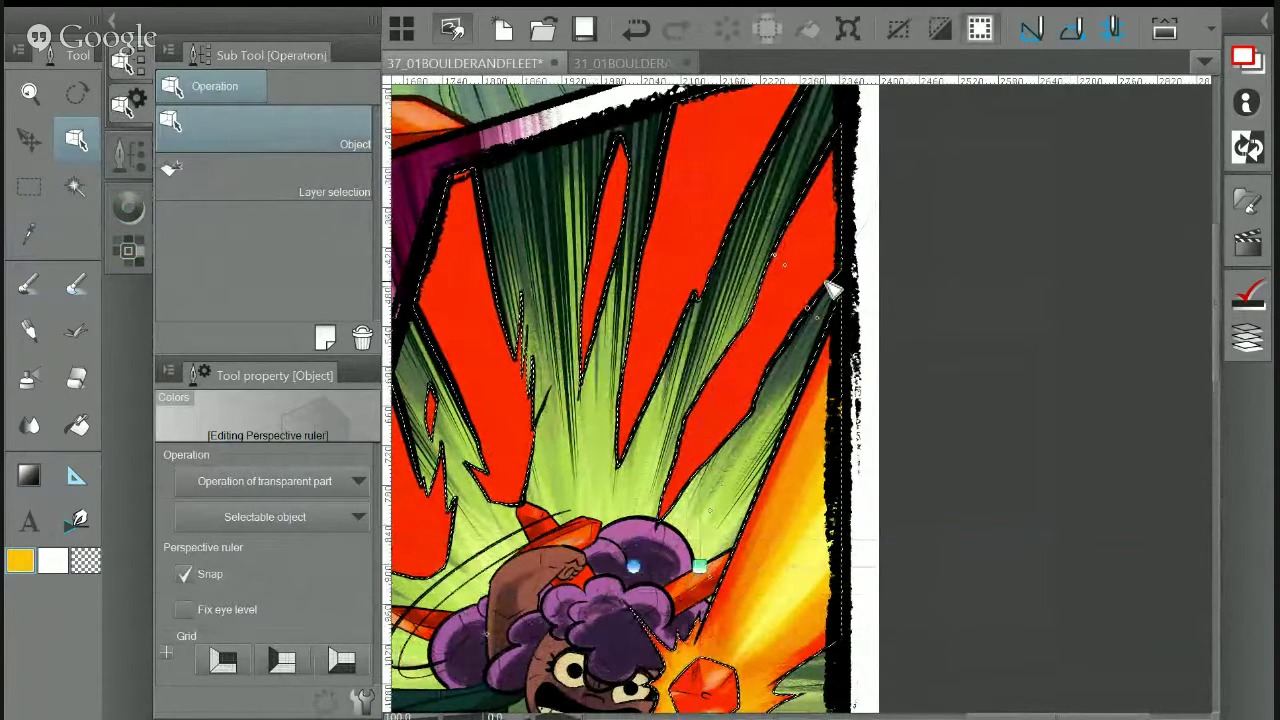
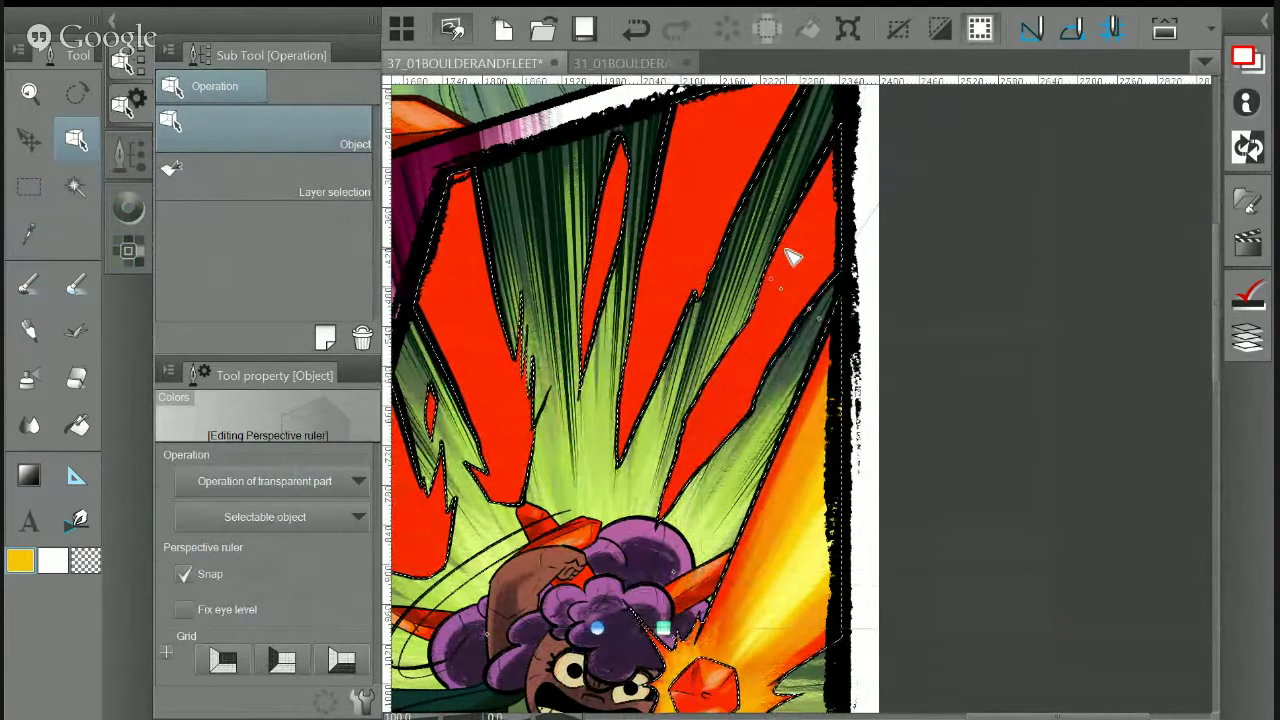
{"action": "left_click_drag", "start_coordinate": [787, 250], "coordinate": [811, 253]}
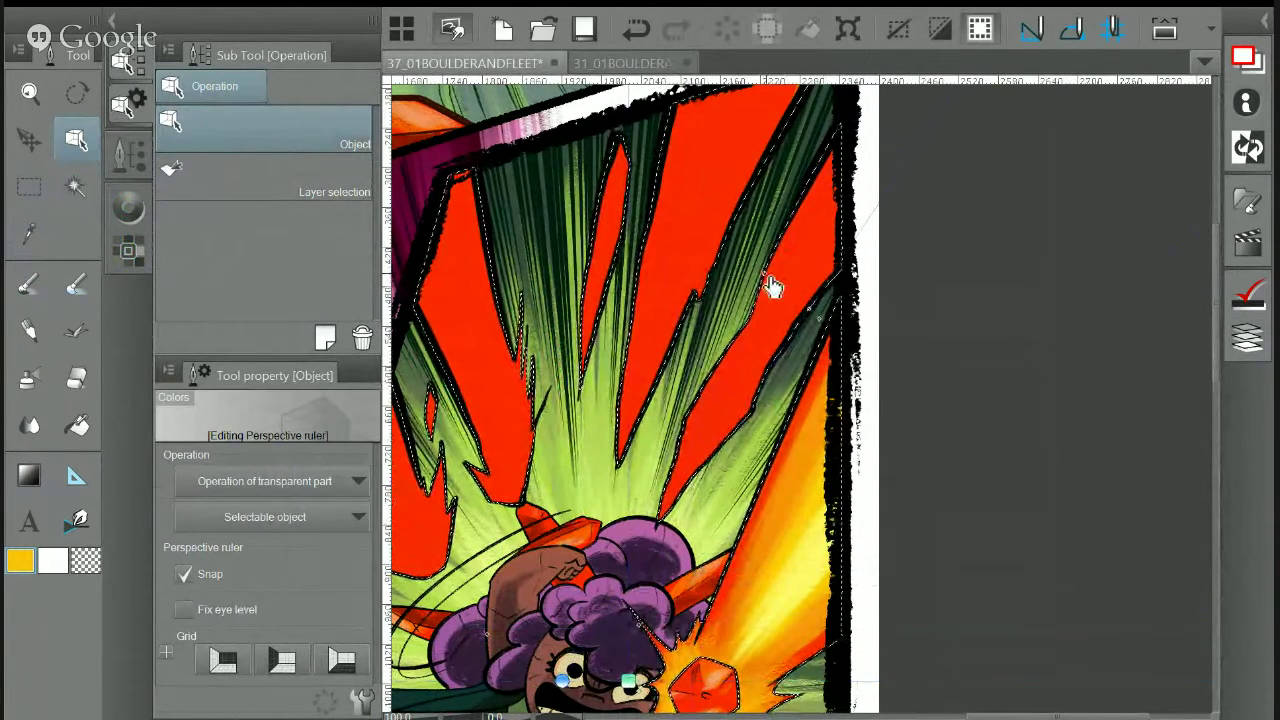
Turn on special ruler snapping and paint sampled orange along the ray beside the outer border with the Concept 1 brush
{"action": "left_click", "coordinate": [29, 285]}
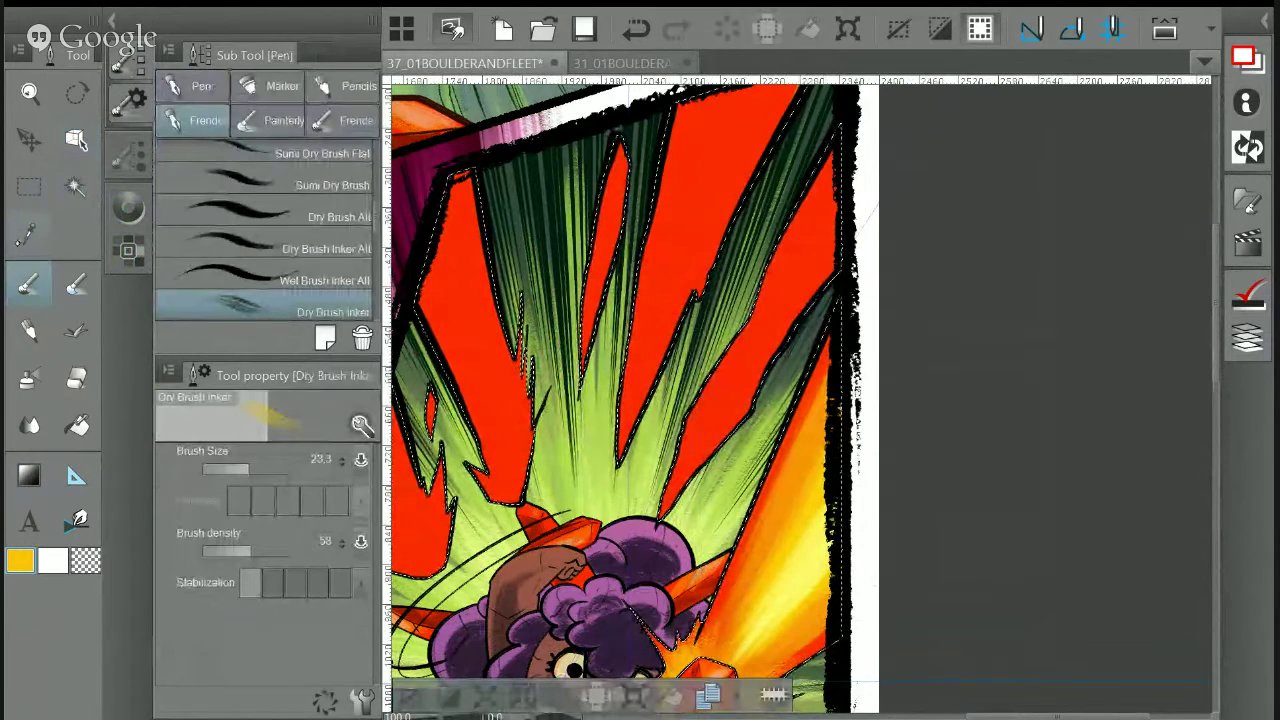
{"action": "left_click", "coordinate": [29, 233]}
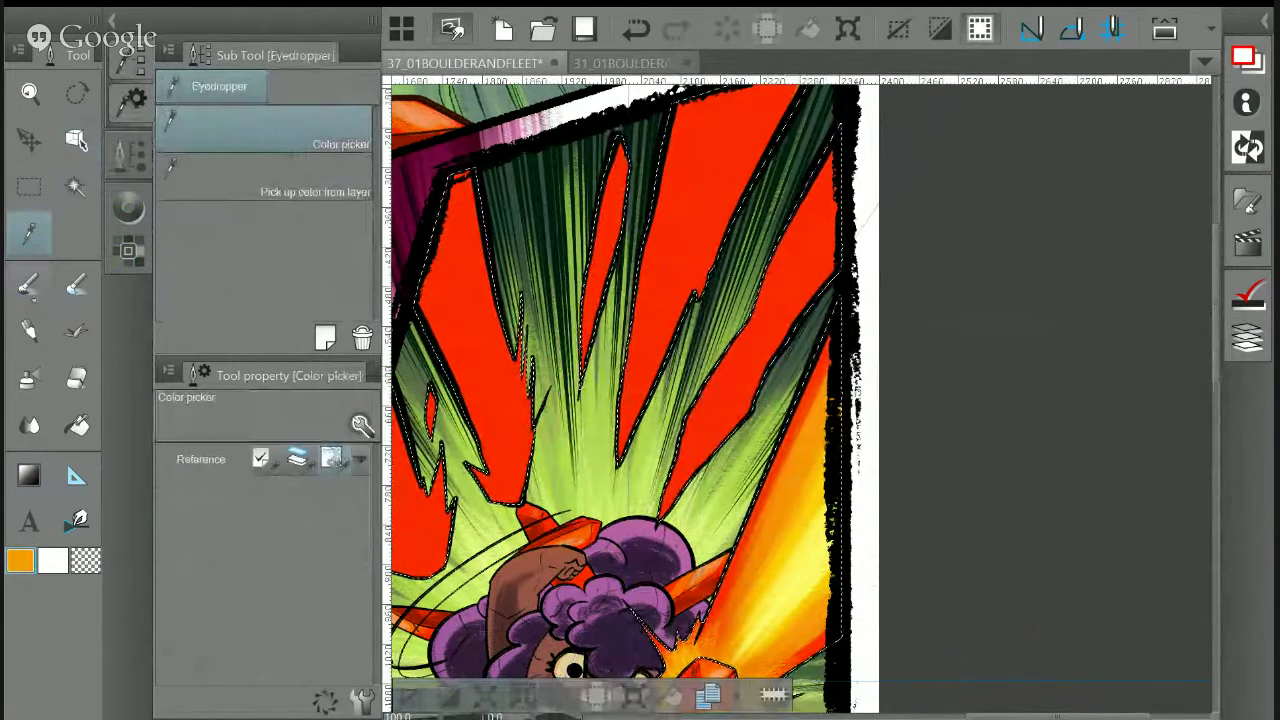
{"action": "key", "text": "p"}
{"action": "mouse_move", "coordinate": [828, 205]}
{"action": "left_mouse_down"}
{"action": "mouse_move", "coordinate": [799, 265]}
{"action": "mouse_move", "coordinate": [817, 240]}
{"action": "left_mouse_up"}
{"action": "left_click", "coordinate": [1072, 29]}
{"action": "left_click_drag", "start_coordinate": [842, 188], "coordinate": [788, 262]}
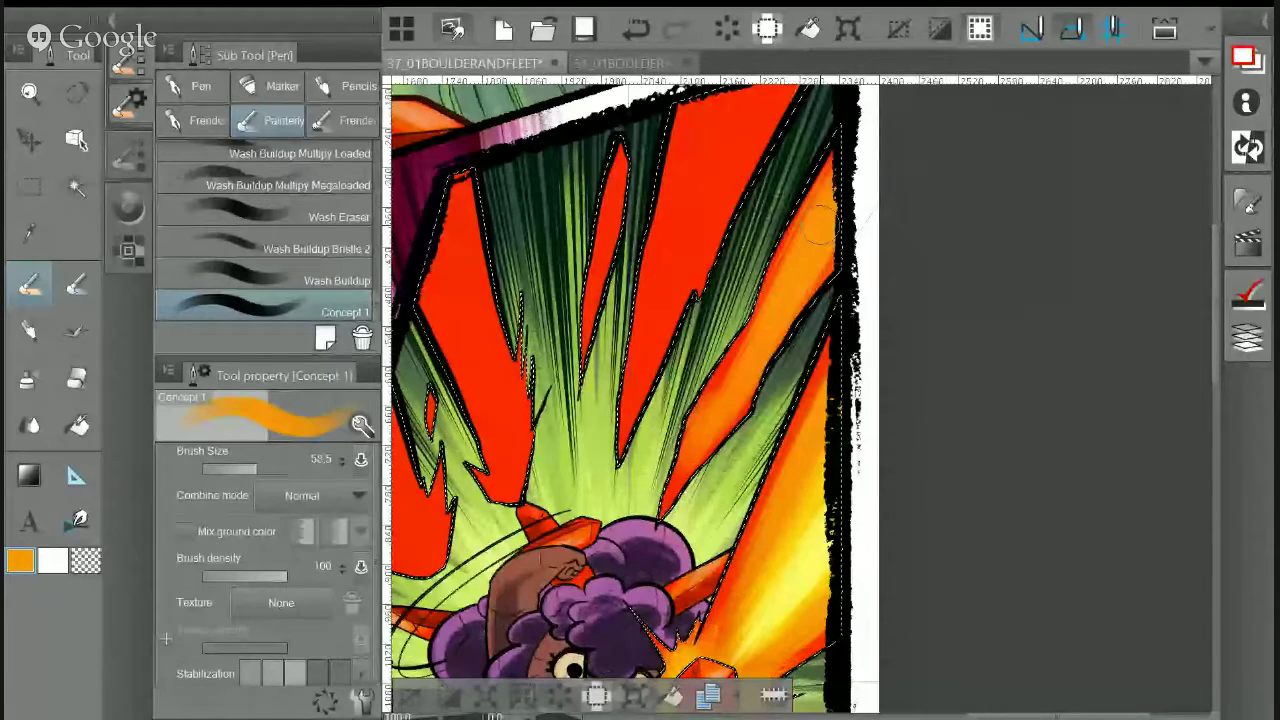
Sample a yellow-orange from the finished beam and brush it over the outer part of the ray
{"action": "key", "text": "i"}
{"action": "left_click", "coordinate": [784, 550], "text": "alt"}
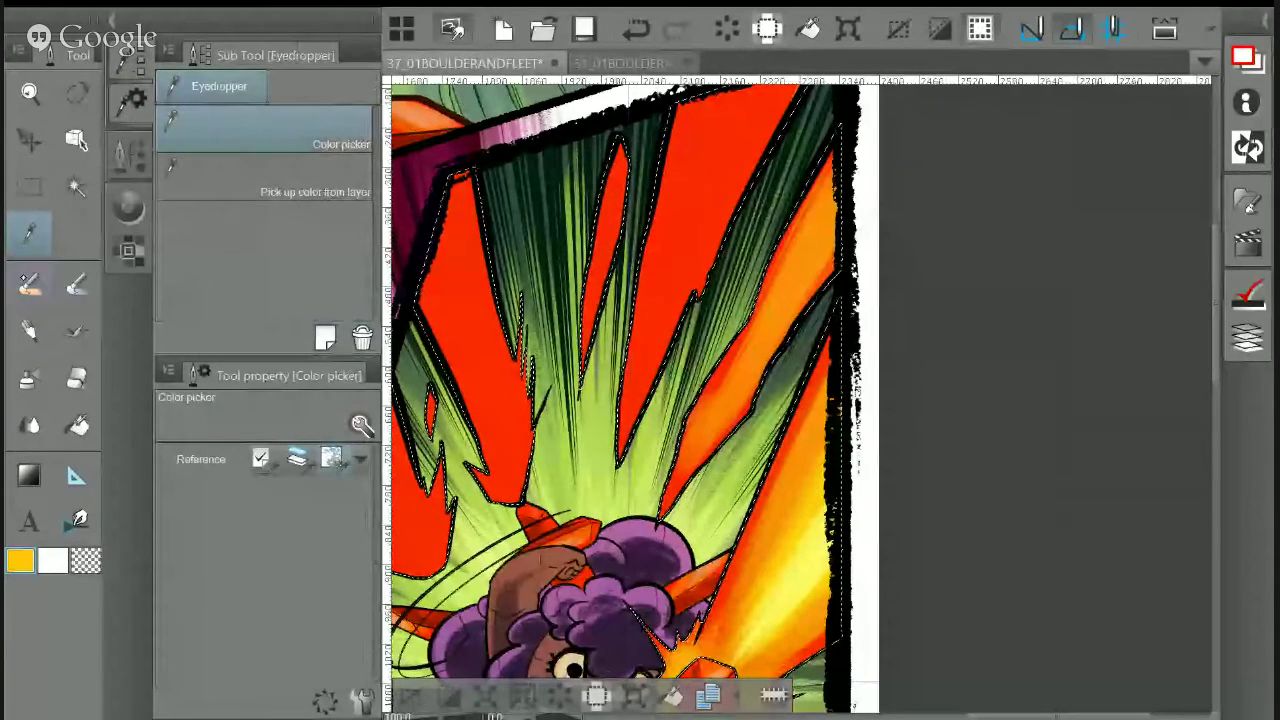
{"action": "left_click_drag", "start_coordinate": [845, 215], "coordinate": [778, 322]}
{"action": "left_click_drag", "start_coordinate": [840, 255], "coordinate": [782, 328]}
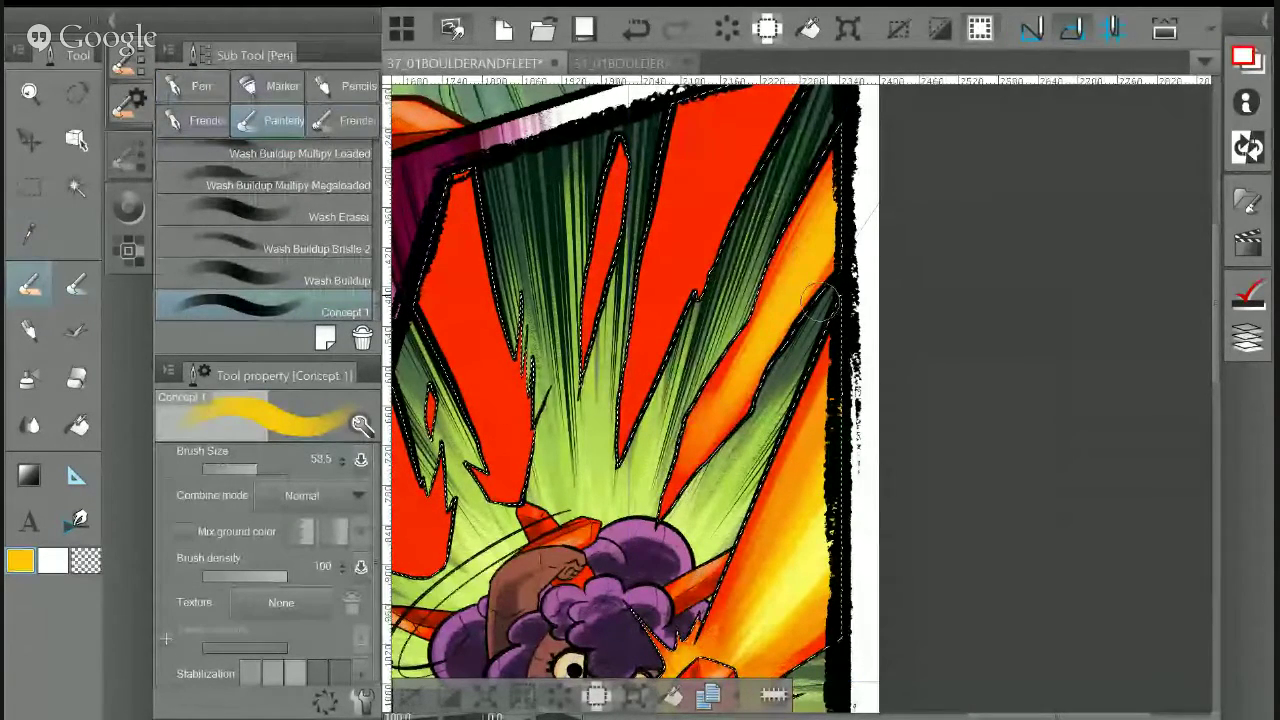
Add light yellow streaks sampled from the finished beam along the ray with the Dry Brush Inker at size 54.2
{"action": "key", "text": "p"}
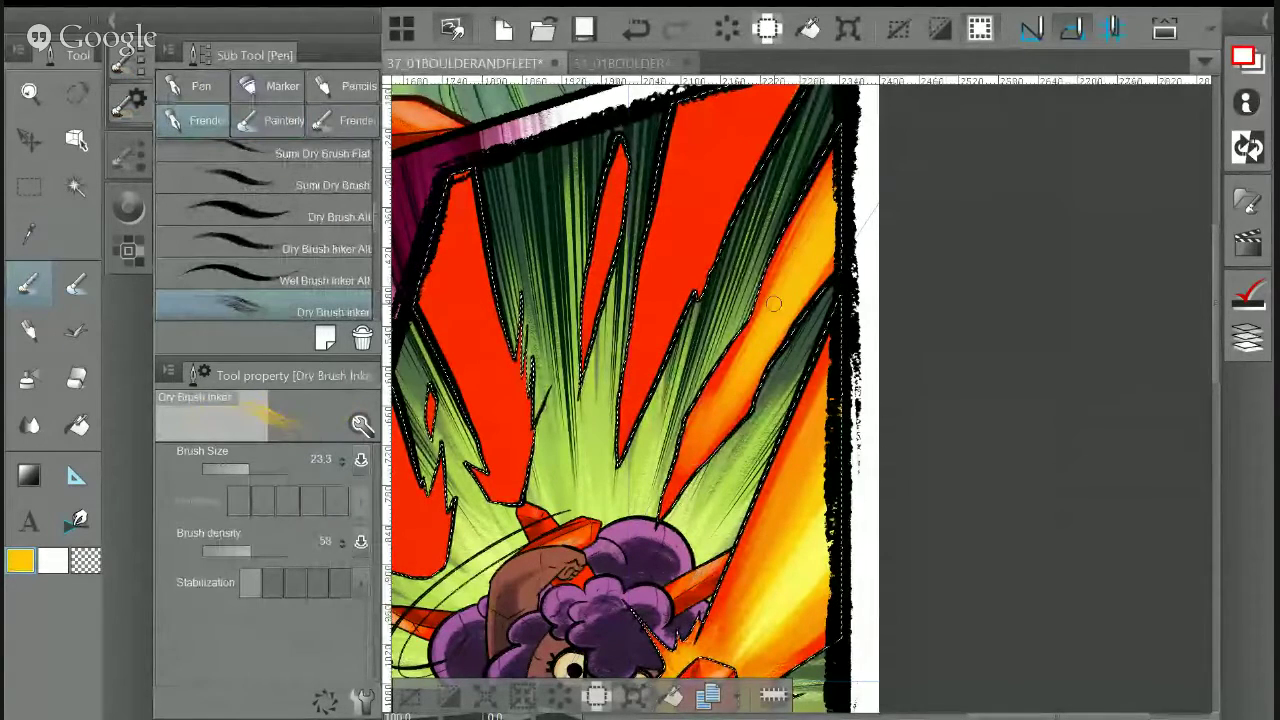
{"action": "left_click_drag", "start_coordinate": [257, 461], "coordinate": [263, 462]}
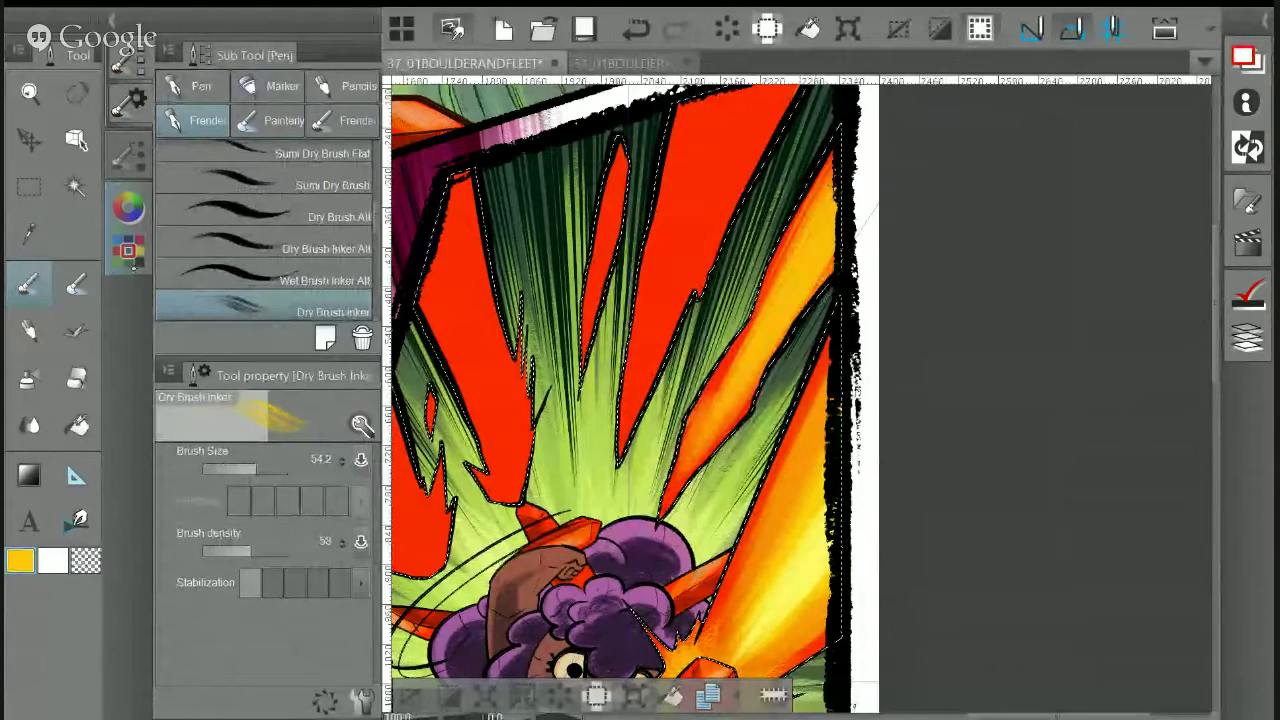
{"action": "left_click", "coordinate": [29, 233]}
{"action": "left_click", "coordinate": [462, 325]}
{"action": "left_click", "coordinate": [28, 285]}
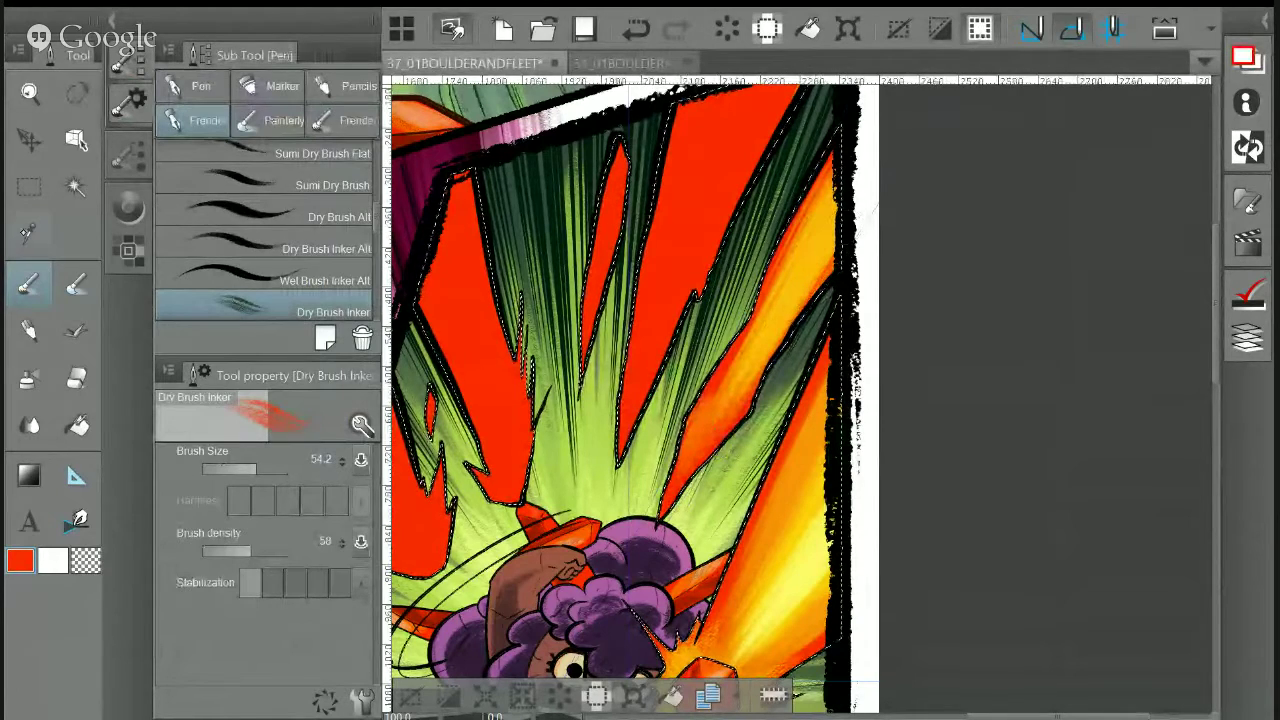
{"action": "left_click", "coordinate": [820, 568], "text": "alt"}
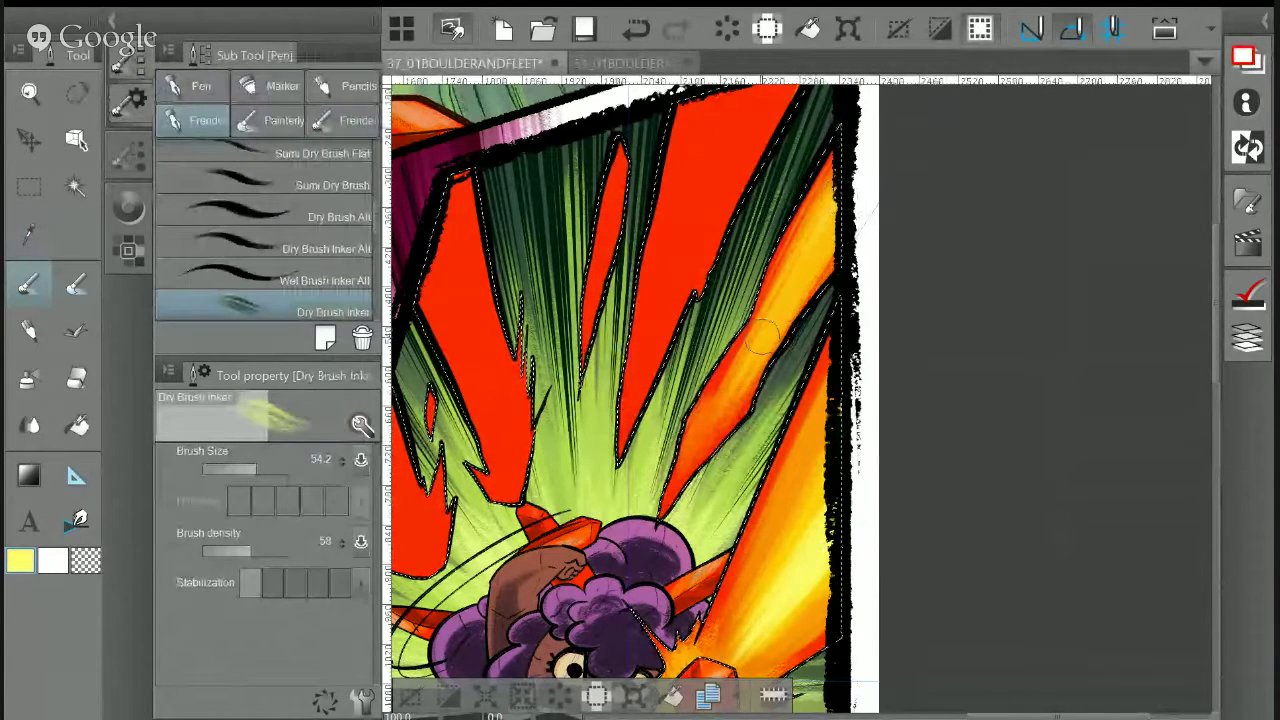
{"action": "left_click_drag", "start_coordinate": [866, 178], "coordinate": [809, 263]}
{"action": "mouse_move", "coordinate": [712, 402]}
{"action": "left_mouse_down"}
{"action": "mouse_move", "coordinate": [794, 290]}
{"action": "mouse_move", "coordinate": [704, 428]}
{"action": "mouse_move", "coordinate": [840, 215]}
{"action": "left_mouse_up"}
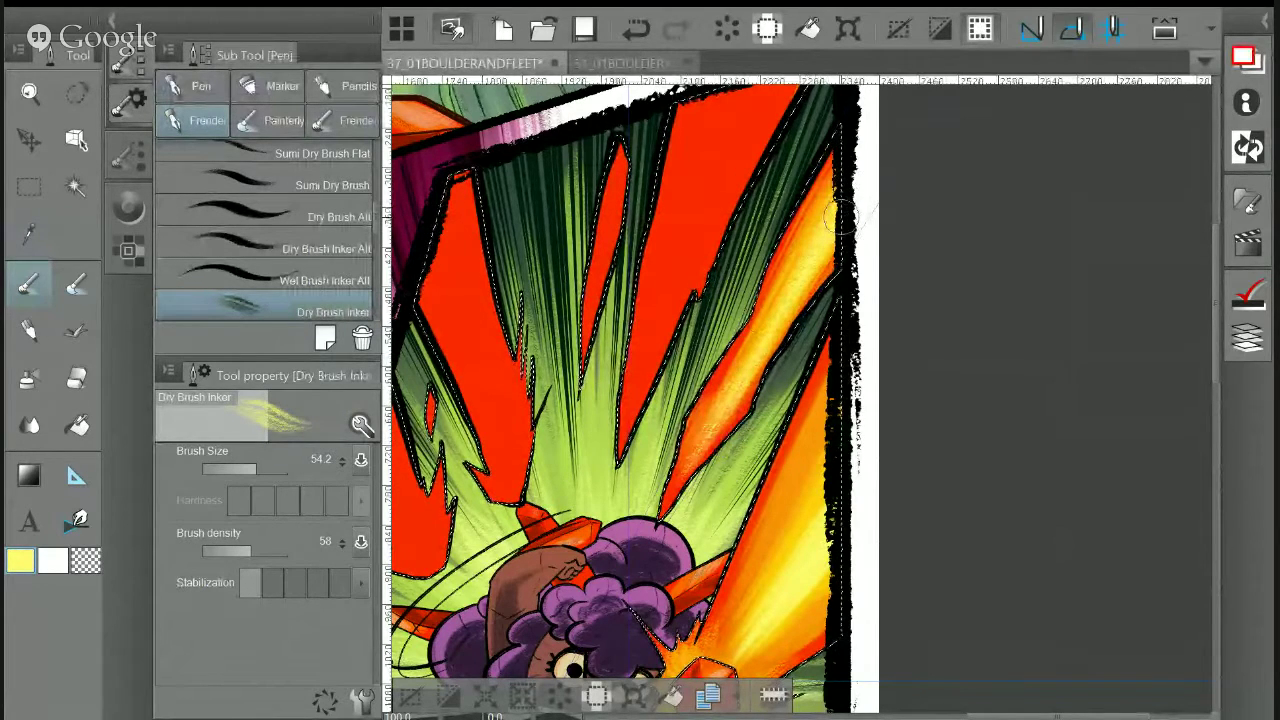
Brush sampled orange streaks along the same ray with the Dry Brush Inker, keeping the background selection active
{"action": "left_click", "coordinate": [785, 493], "text": "alt"}
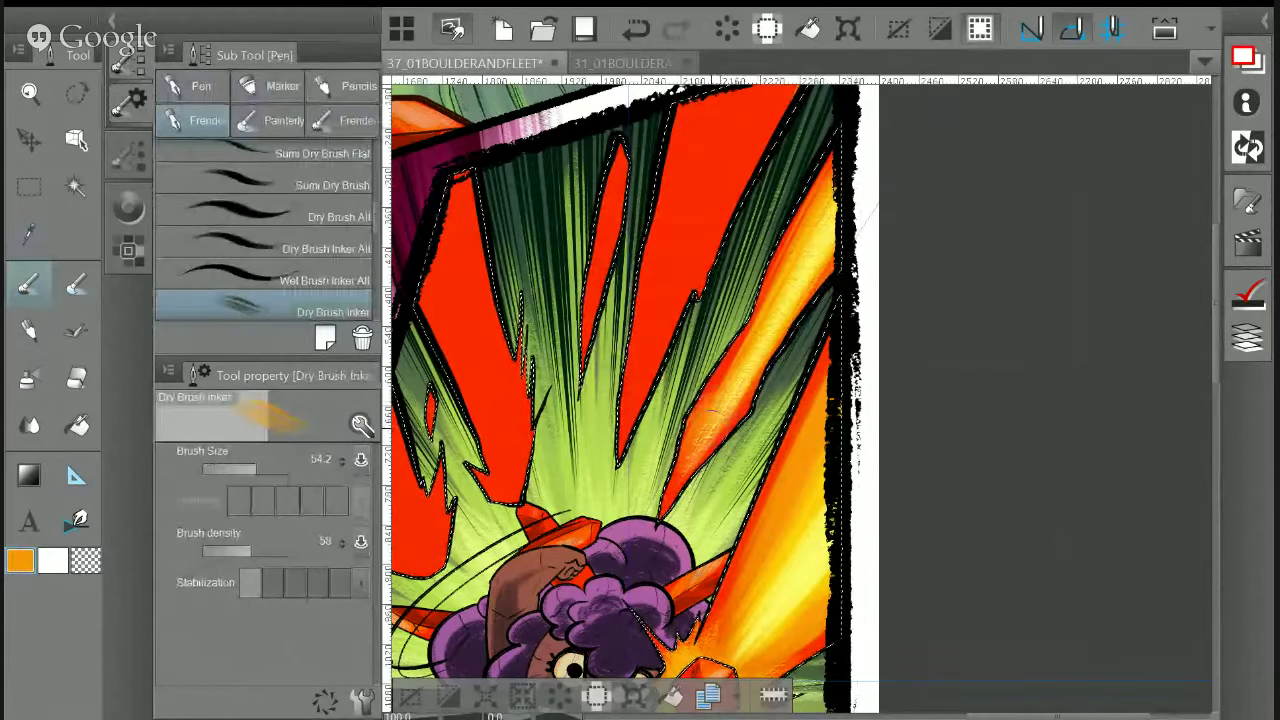
{"action": "left_click_drag", "start_coordinate": [725, 400], "coordinate": [800, 240]}
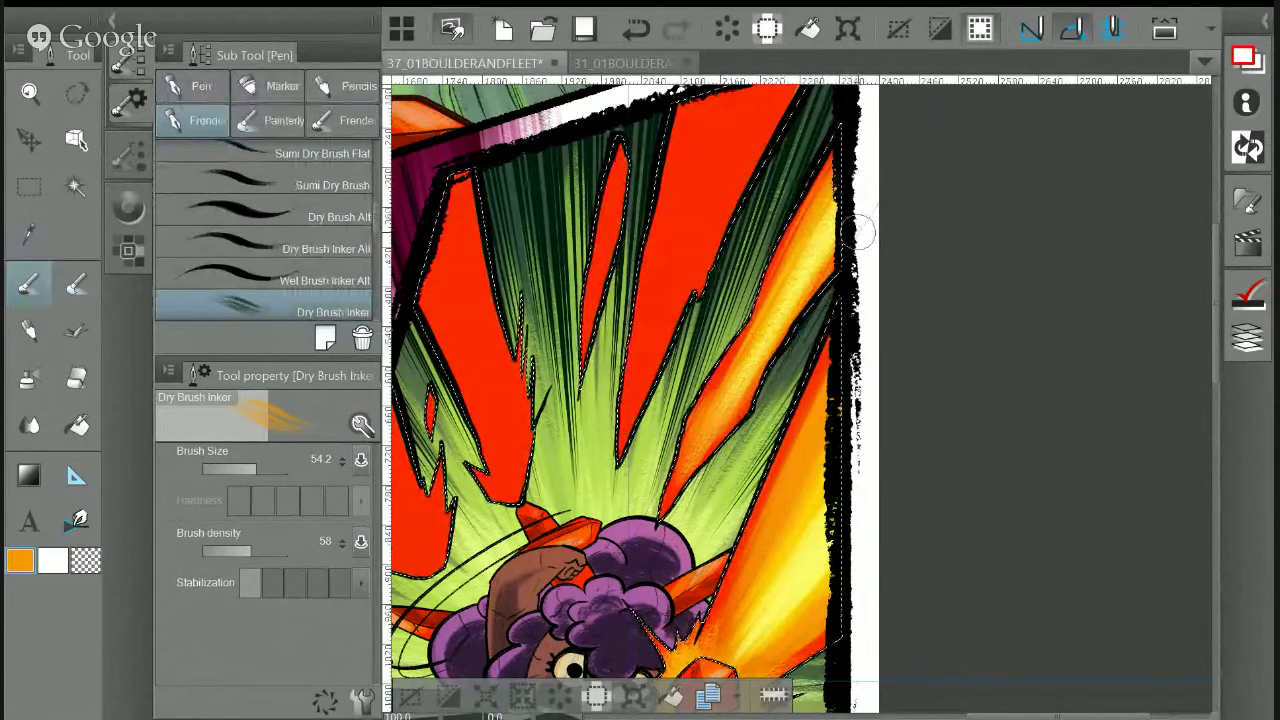
{"action": "left_click", "coordinate": [414, 694]}
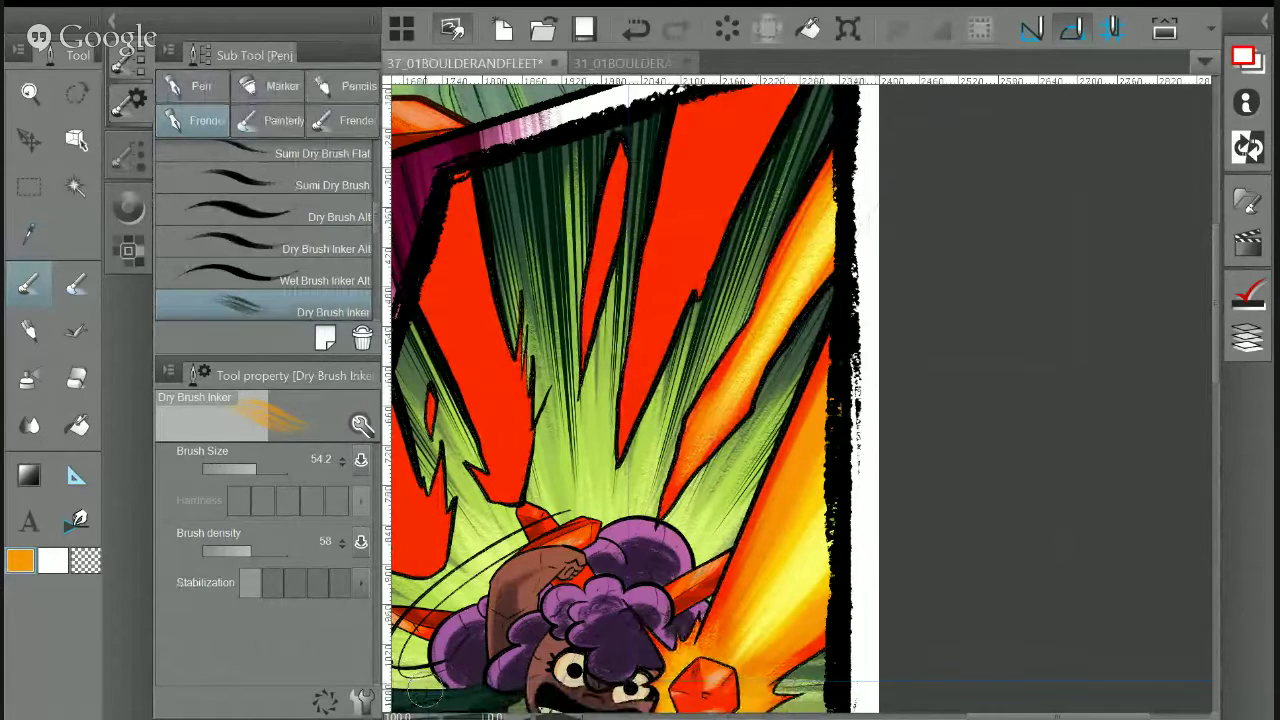
{"action": "key", "text": "ctrl+z"}
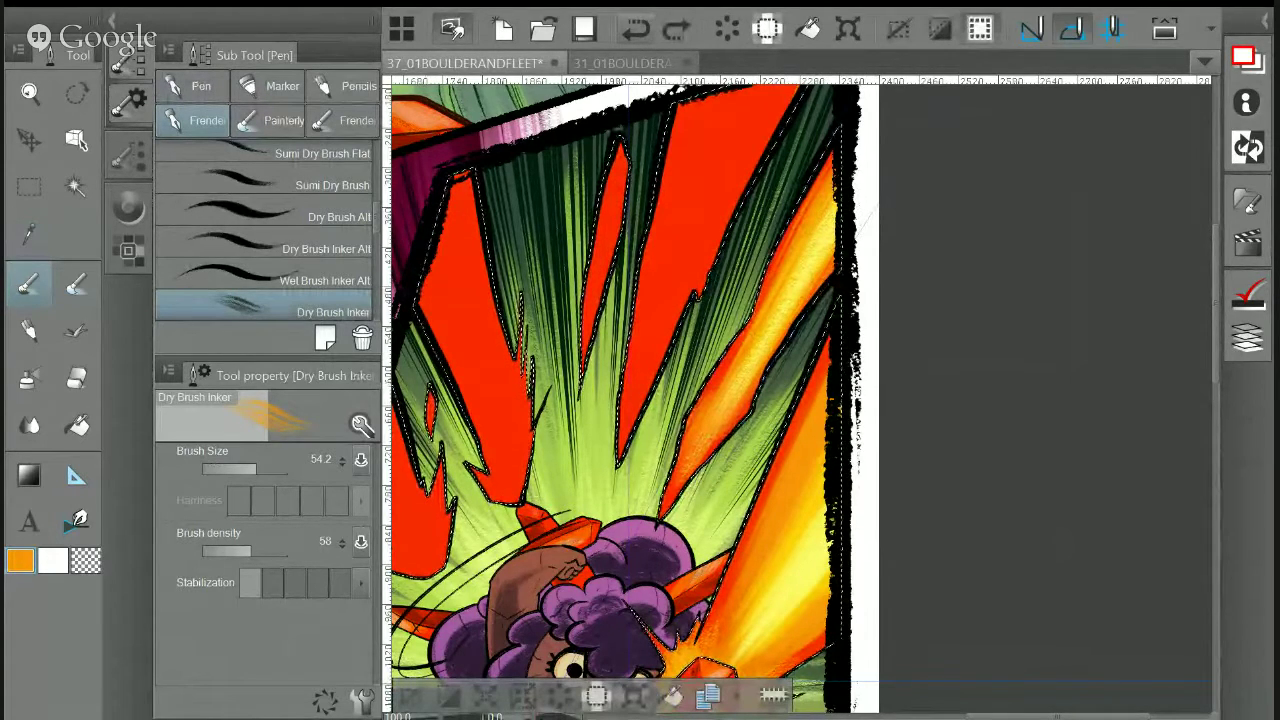
Adjust the perspective ruler's guides to follow the wide red ray at the top of the panel
{"action": "left_click", "coordinate": [77, 140]}
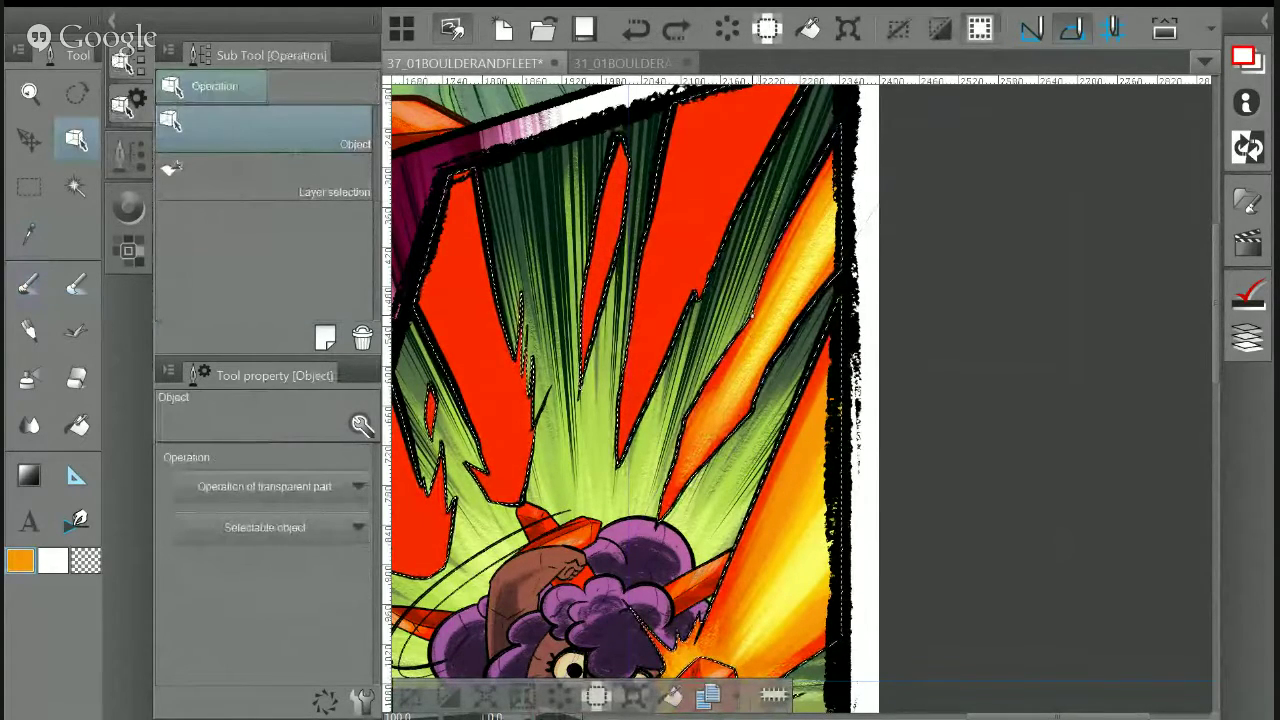
{"action": "left_click", "coordinate": [686, 497]}
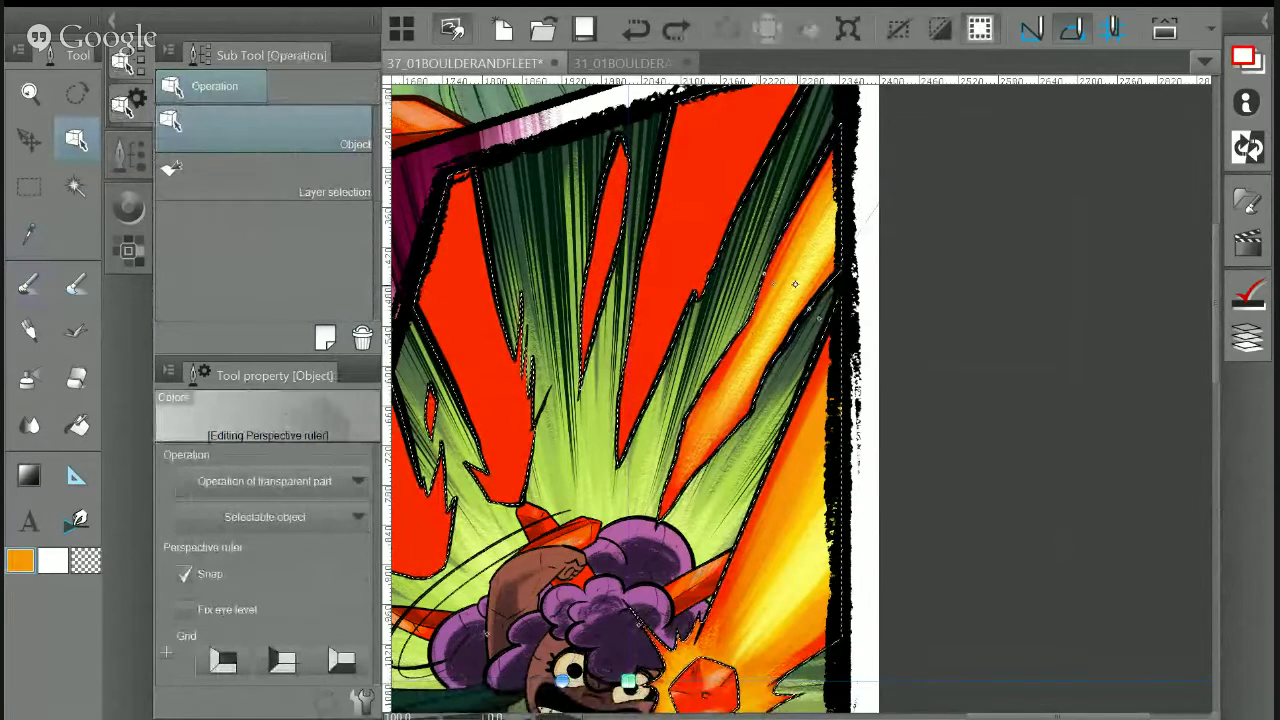
{"action": "left_click_drag", "start_coordinate": [662, 218], "coordinate": [649, 215]}
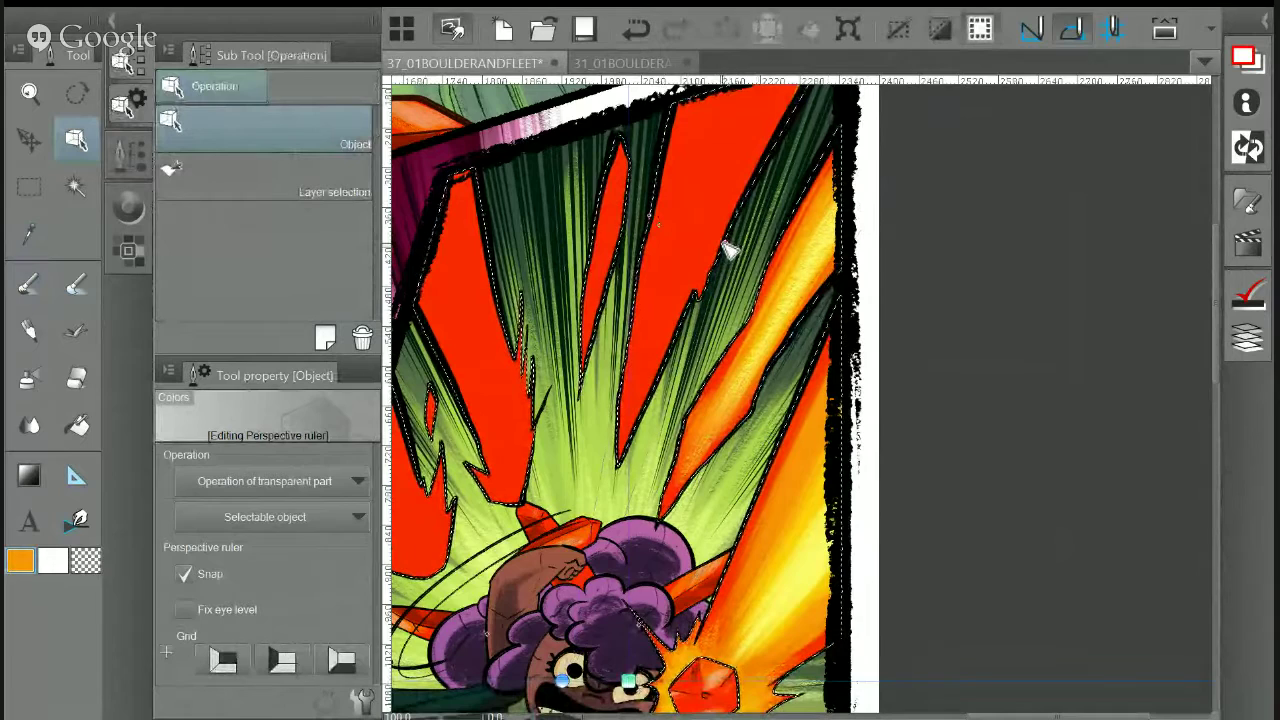
{"action": "left_click_drag", "start_coordinate": [740, 213], "coordinate": [740, 219]}
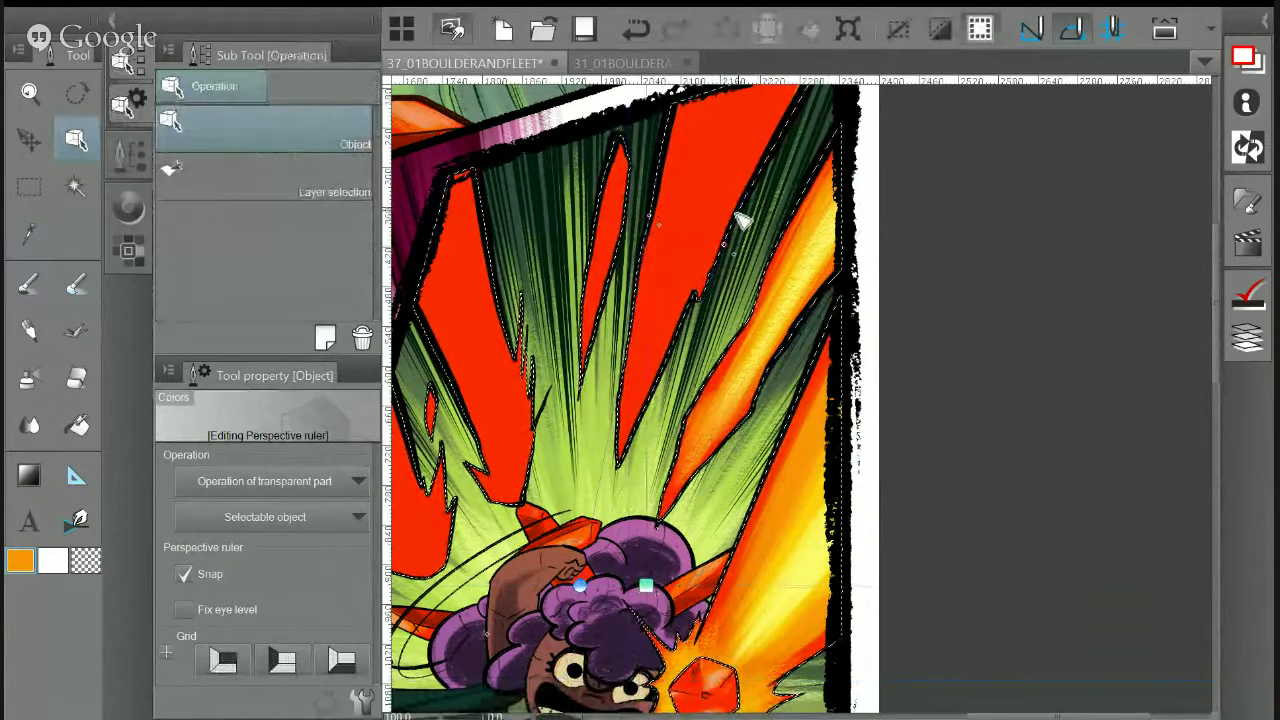
Paint orange along the wide upper ray with the Concept 1 brush at size 58.5, leaving red at its edges
{"action": "key", "text": "p"}
{"action": "key", "text": "alt"}
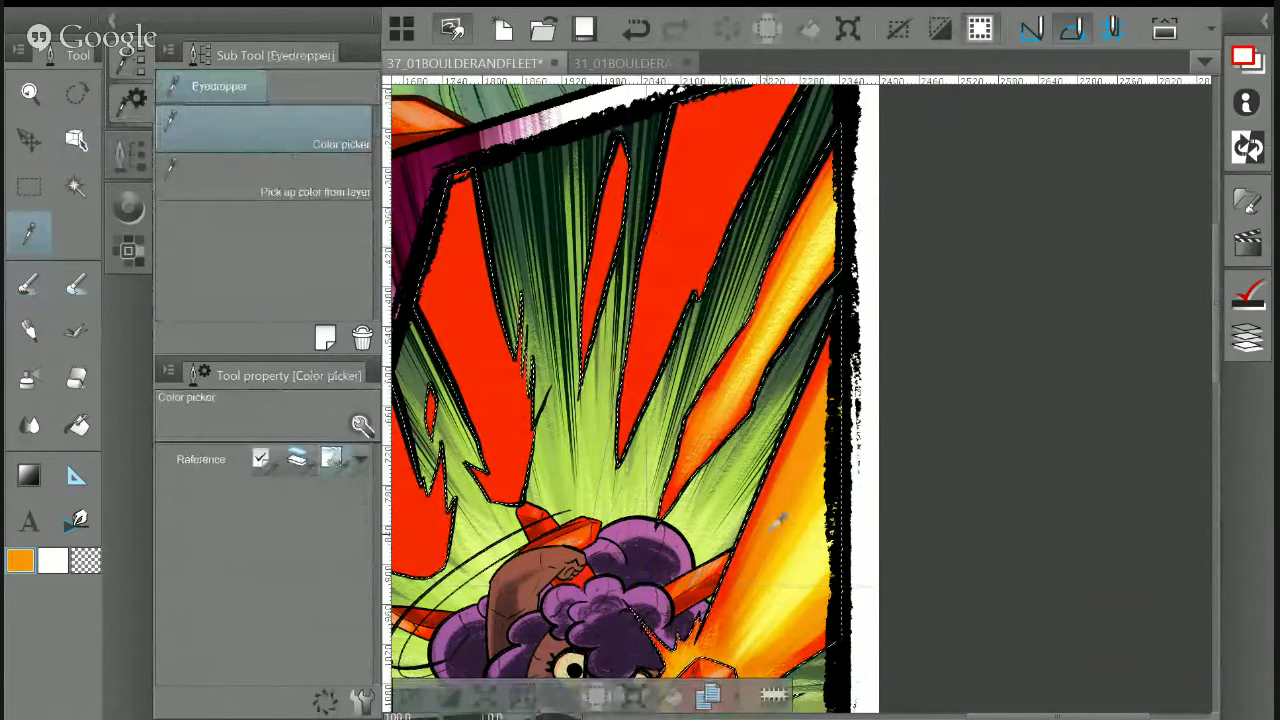
{"action": "key", "text": "p"}
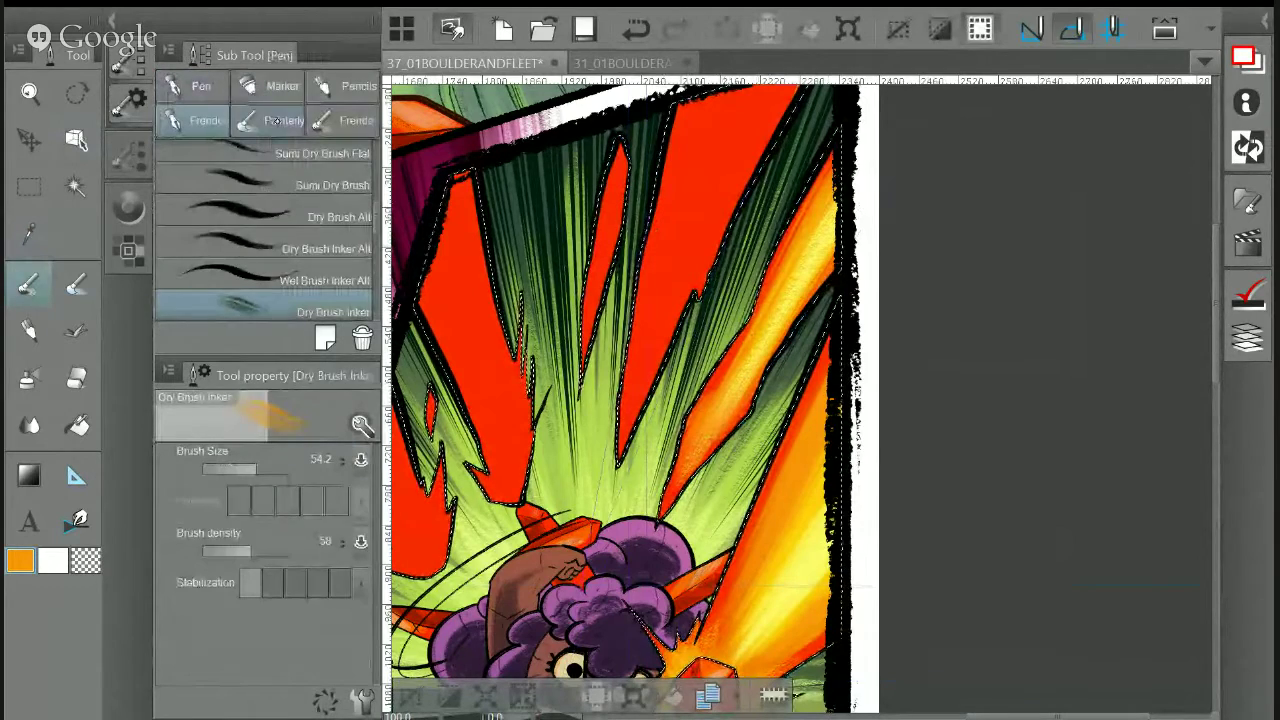
{"action": "scroll", "coordinate": [640, 400], "scroll_direction": "up", "scroll_amount": 3}
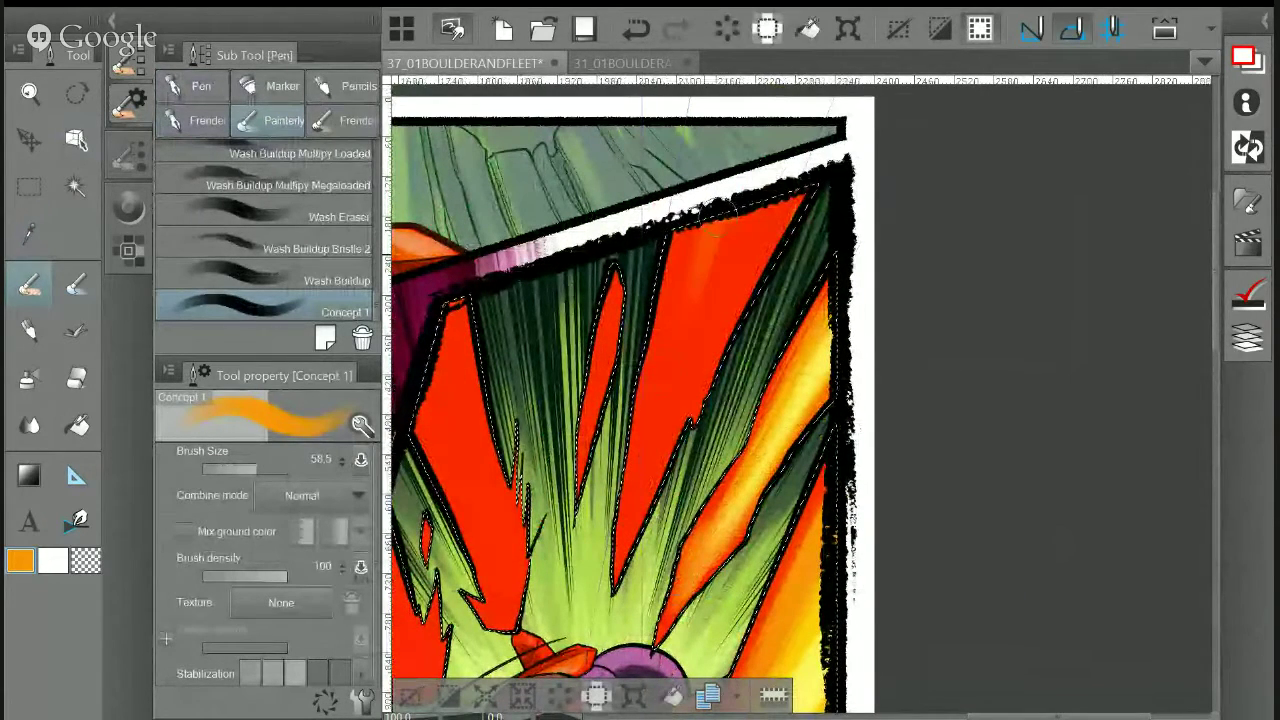
{"action": "mouse_move", "coordinate": [745, 238]}
{"action": "left_mouse_down"}
{"action": "mouse_move", "coordinate": [661, 268]}
{"action": "mouse_move", "coordinate": [694, 250]}
{"action": "mouse_move", "coordinate": [699, 283]}
{"action": "mouse_move", "coordinate": [648, 470]}
{"action": "left_mouse_up"}
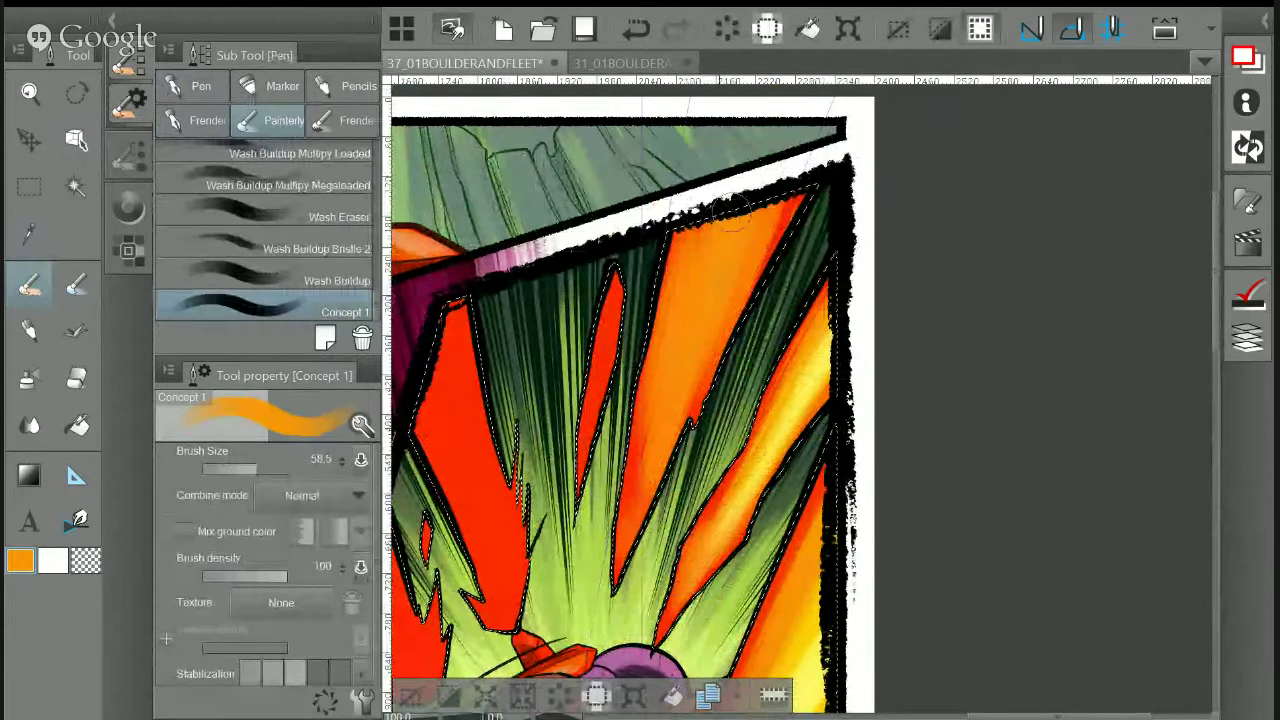
{"action": "left_click_drag", "start_coordinate": [762, 177], "coordinate": [683, 281]}
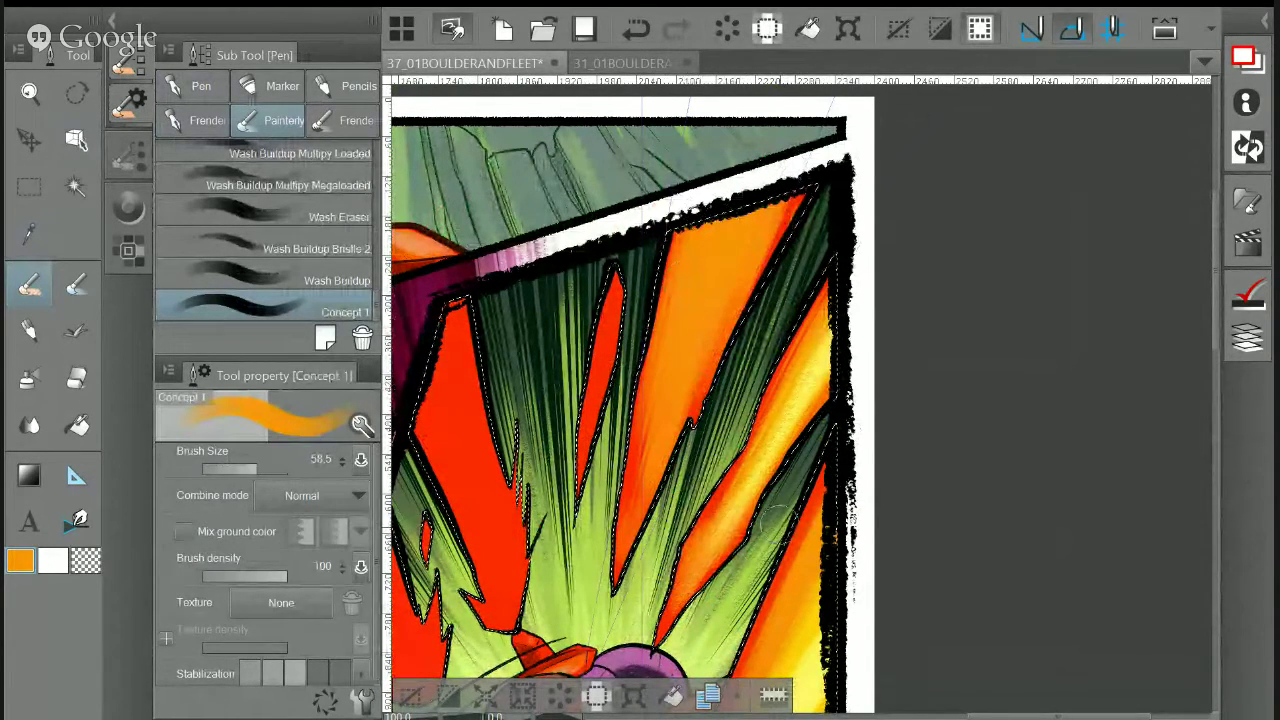
Brush sampled golden yellow through the wide ray's core with Concept 1, reducing the brush to 23.3 for its narrow lower end
{"action": "key", "text": "i"}
{"action": "left_click", "coordinate": [808, 602]}
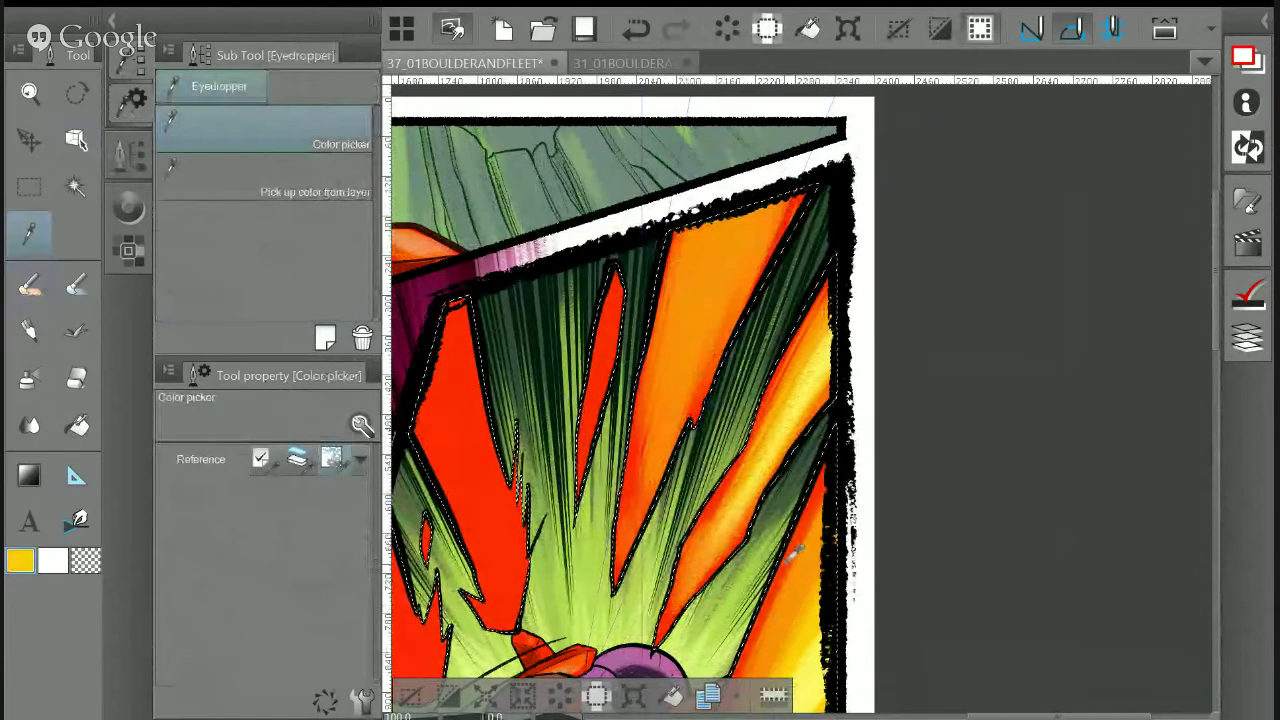
{"action": "key", "text": "p"}
{"action": "mouse_move", "coordinate": [708, 232]}
{"action": "left_mouse_down"}
{"action": "mouse_move", "coordinate": [719, 258]}
{"action": "mouse_move", "coordinate": [687, 320]}
{"action": "left_mouse_up"}
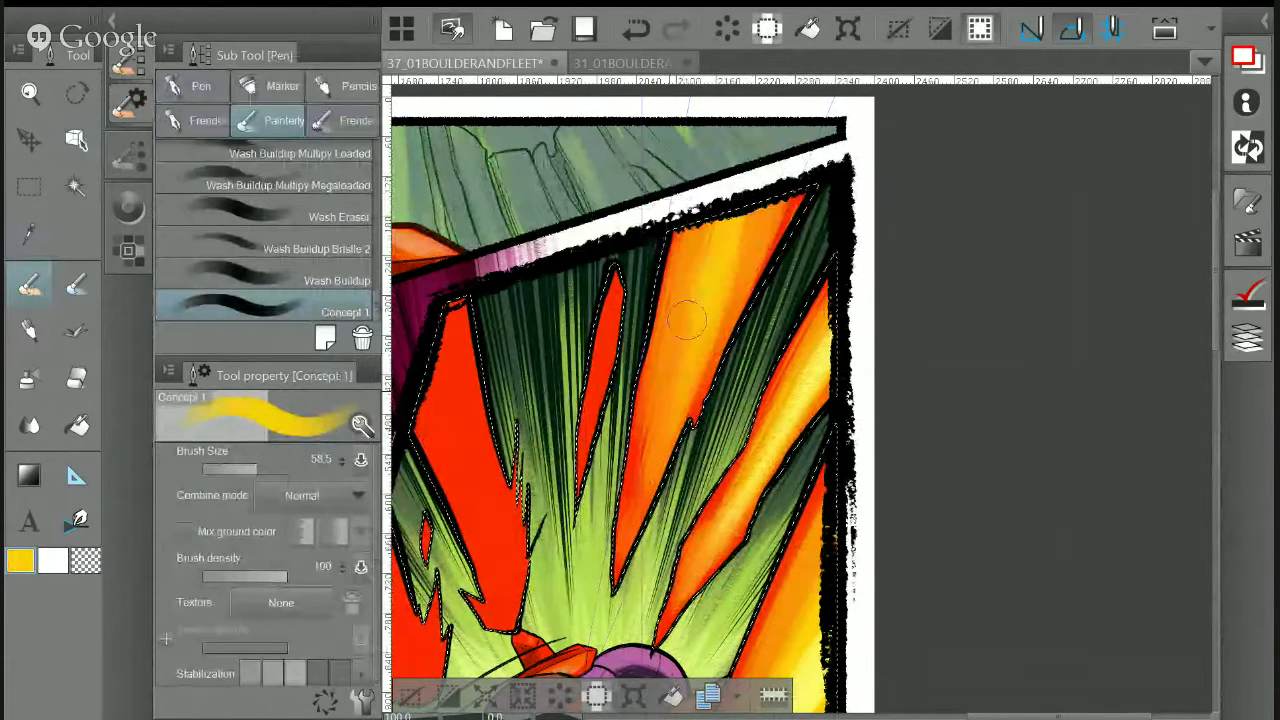
{"action": "left_click_drag", "start_coordinate": [691, 274], "coordinate": [676, 345]}
{"action": "mouse_move", "coordinate": [730, 232]}
{"action": "left_mouse_down"}
{"action": "mouse_move", "coordinate": [760, 185]}
{"action": "mouse_move", "coordinate": [672, 345]}
{"action": "mouse_move", "coordinate": [681, 384]}
{"action": "left_mouse_up"}
{"action": "left_click", "coordinate": [249, 468]}
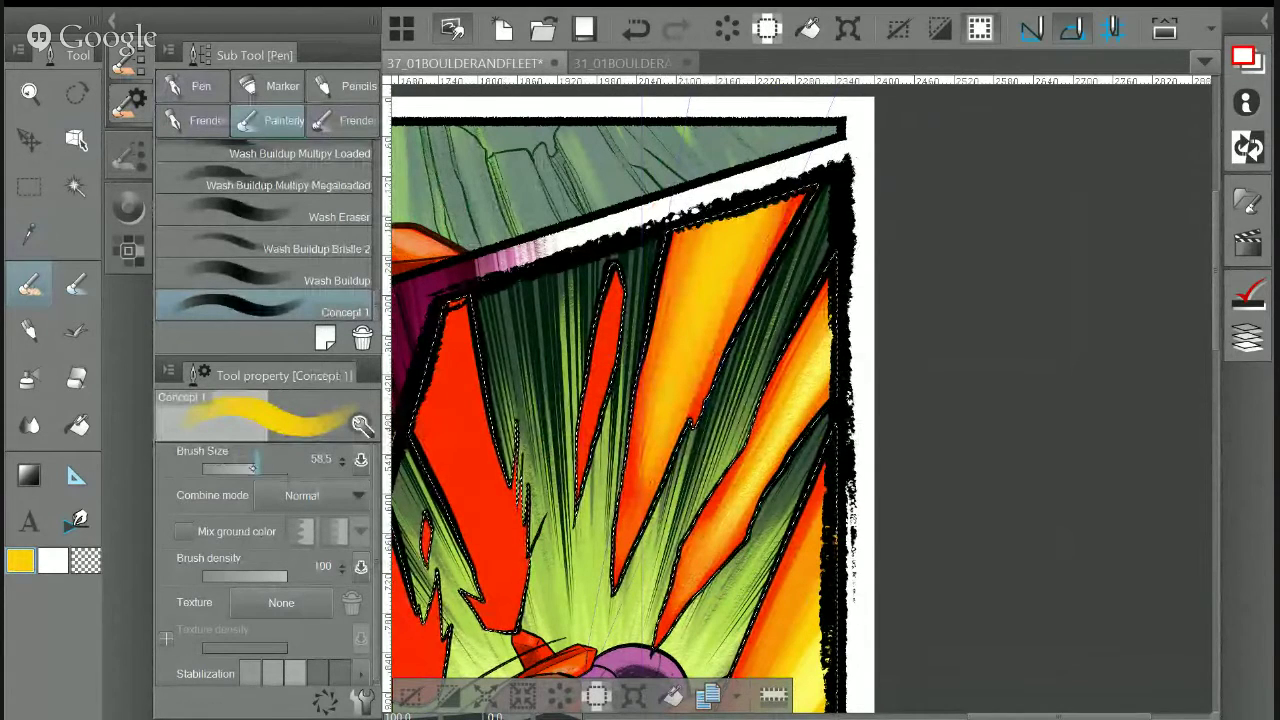
{"action": "left_click_drag", "start_coordinate": [652, 451], "coordinate": [645, 498]}
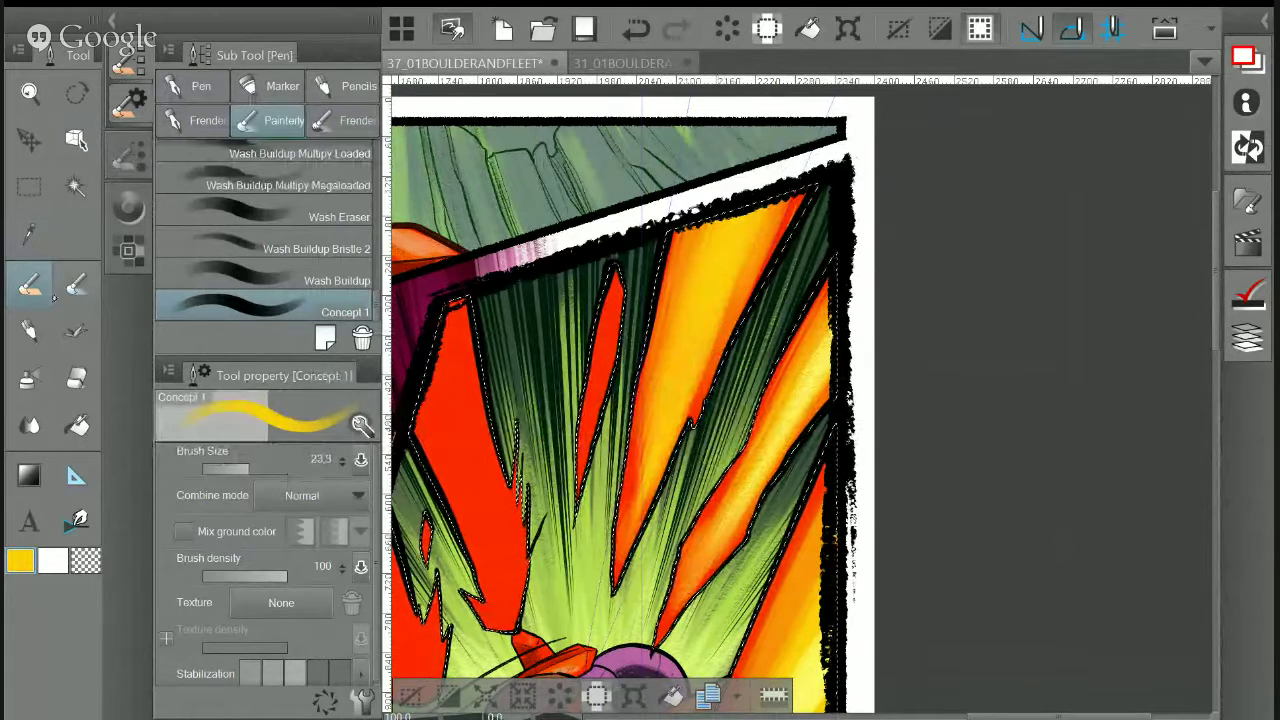
Brush sampled light yellow streaks down the wide ray's core with the Dry Brush Inker at size 54.2, and raise brush density to 72
{"action": "left_click", "coordinate": [195, 121]}
{"action": "key", "text": "alt"}
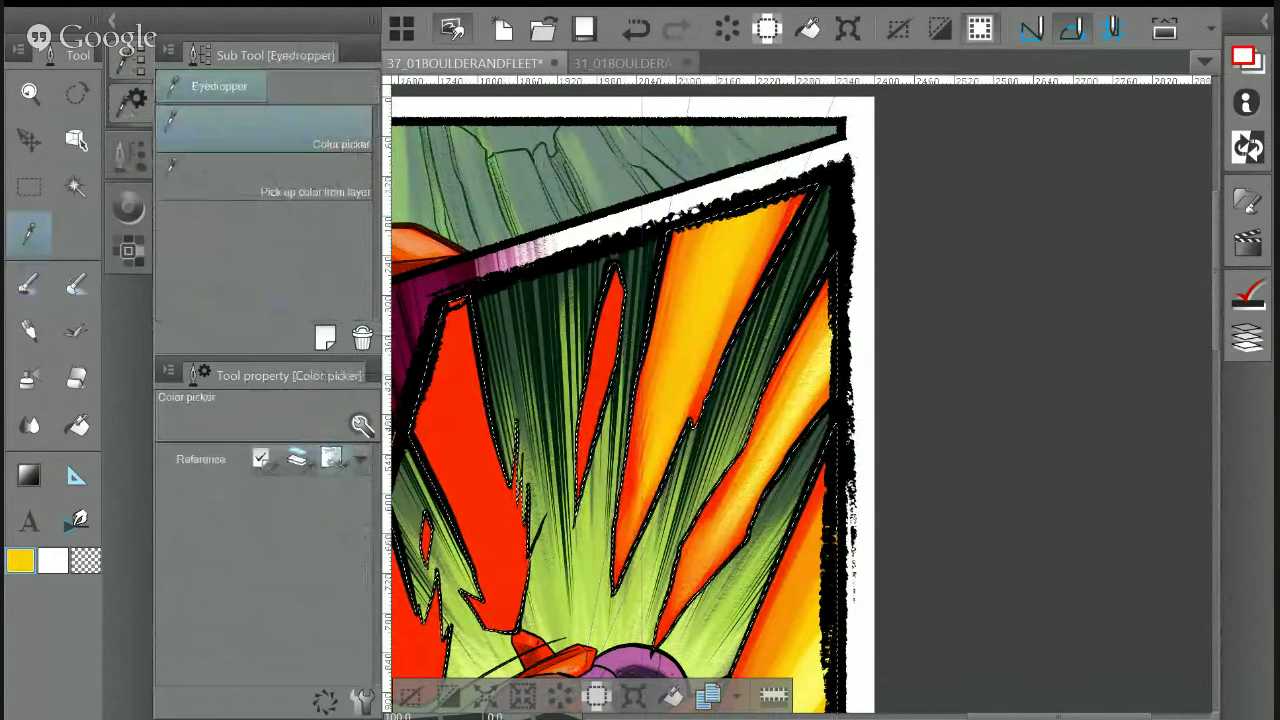
{"action": "left_click", "coordinate": [813, 638], "text": "alt"}
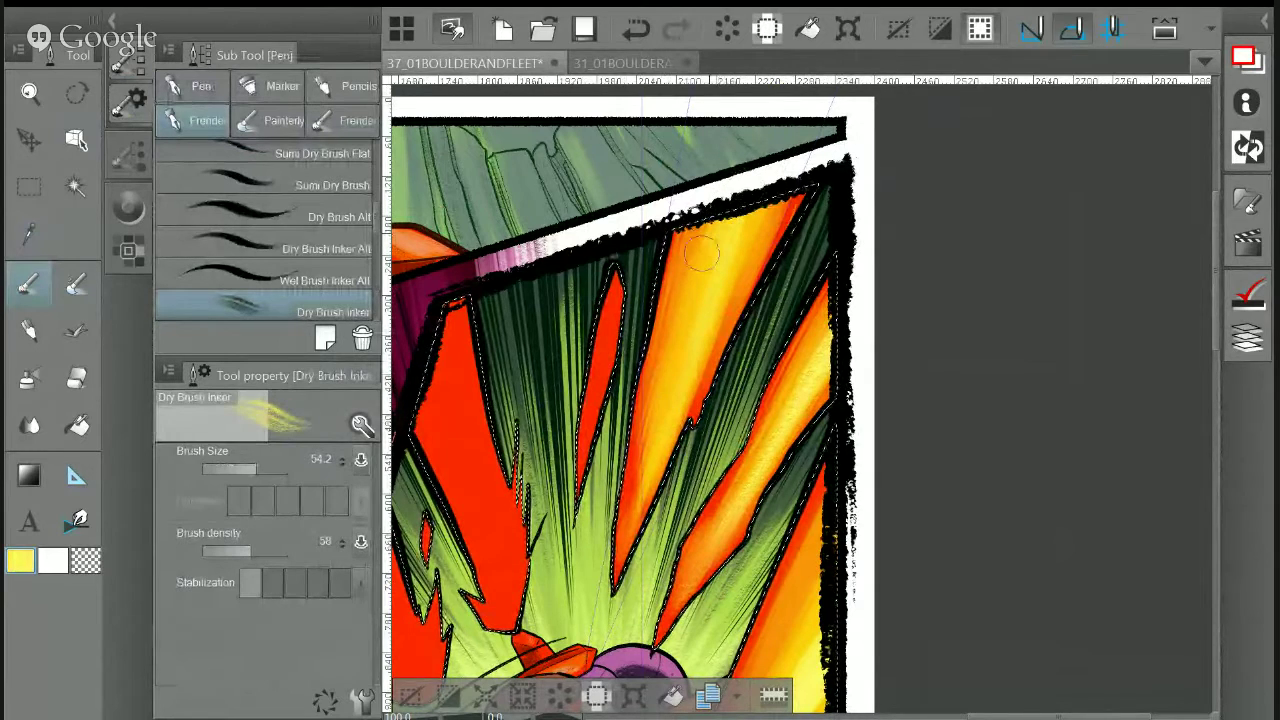
{"action": "left_click", "coordinate": [264, 551]}
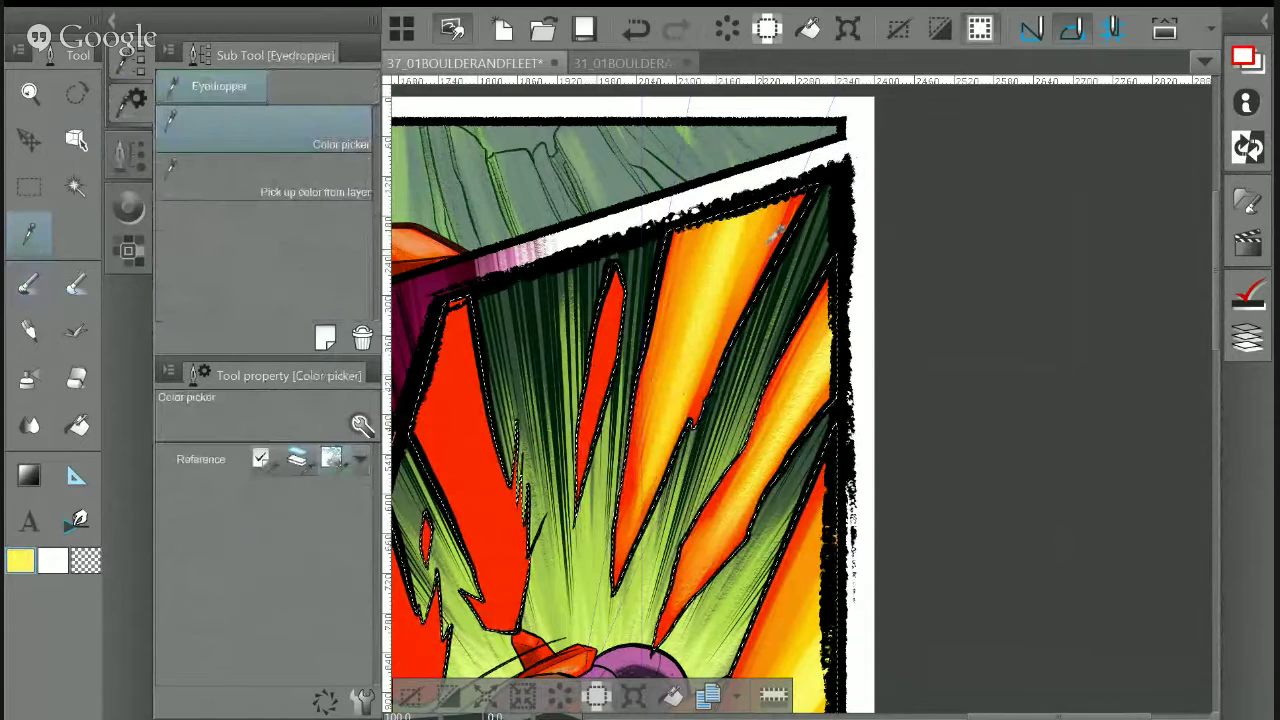
Brush sampled red and orange dry streaks along the wide ray's edges with the Dry Brush Inker at density 72
{"action": "left_click", "coordinate": [604, 365], "text": "alt"}
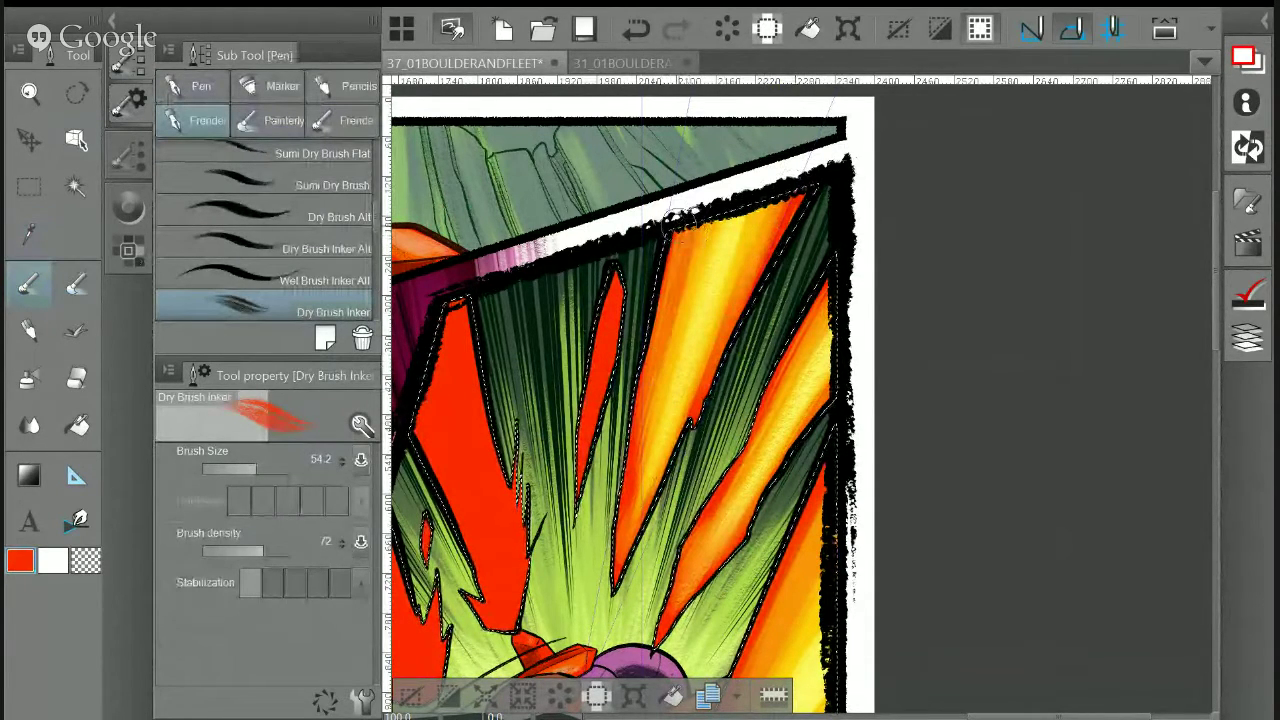
{"action": "left_click", "coordinate": [662, 400], "text": "alt"}
{"action": "left_click", "coordinate": [46, 274]}
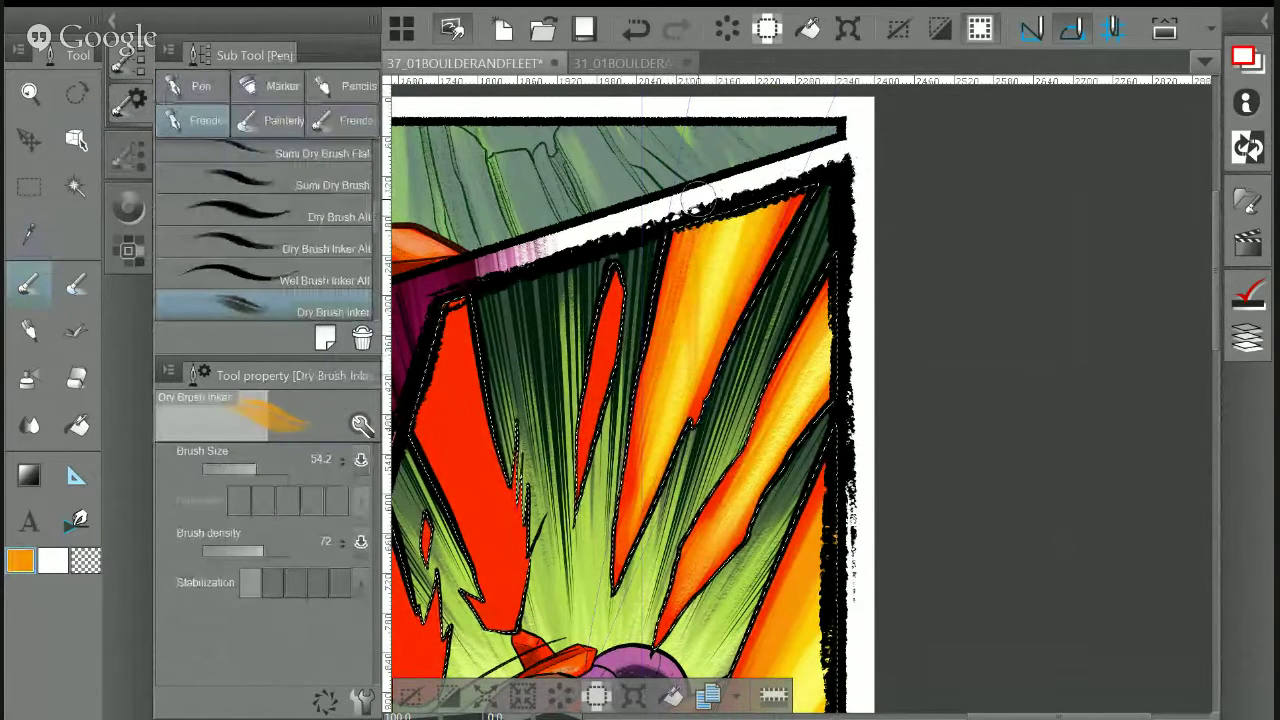
{"action": "left_click", "coordinate": [636, 29]}
{"action": "key", "text": "ctrl+y"}
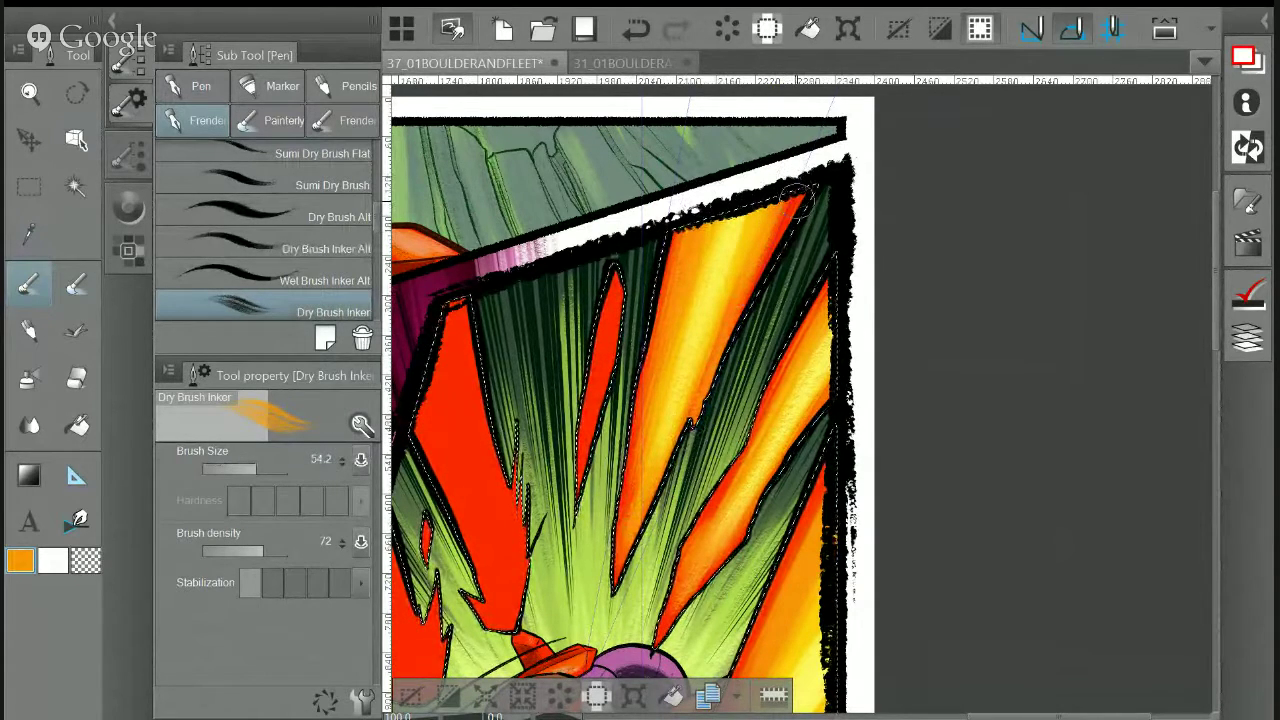
Sample the background red and brush streaks along the wide ray's edges with the Dry Brush Inker, undoing unwanted strokes
{"action": "left_click", "coordinate": [47, 233]}
{"action": "left_click", "coordinate": [458, 350]}
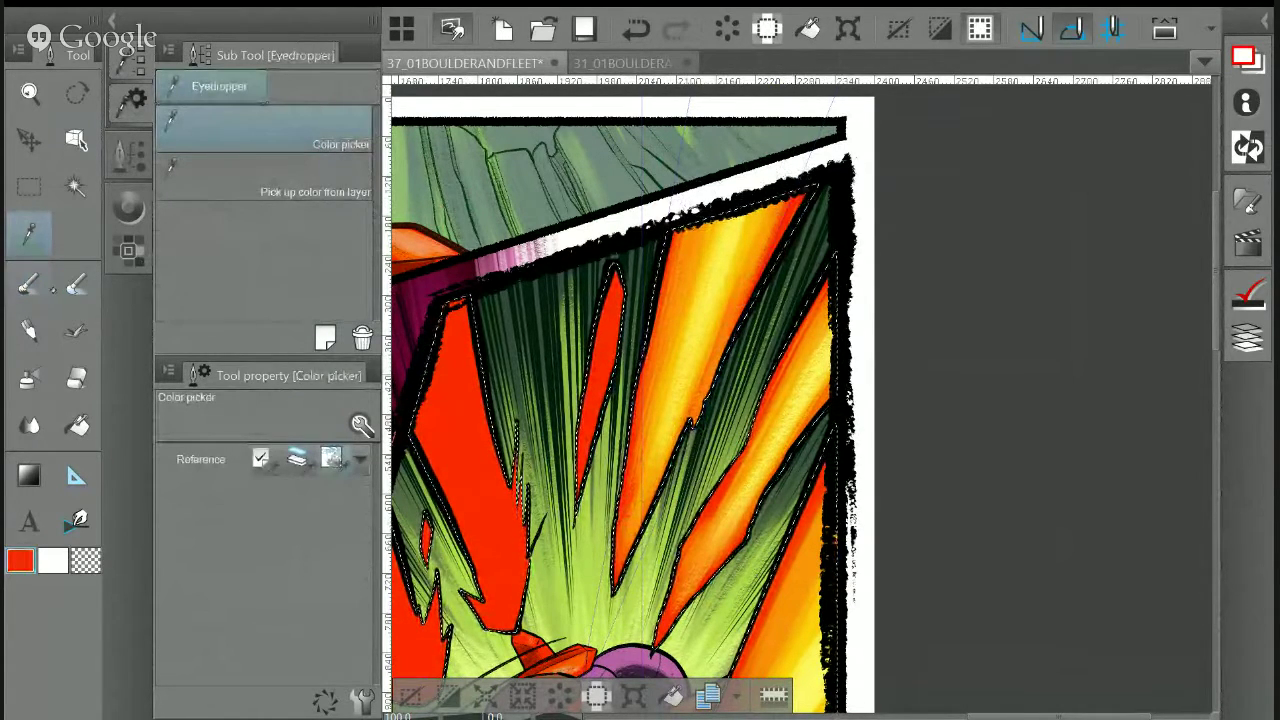
{"action": "key", "text": "p"}
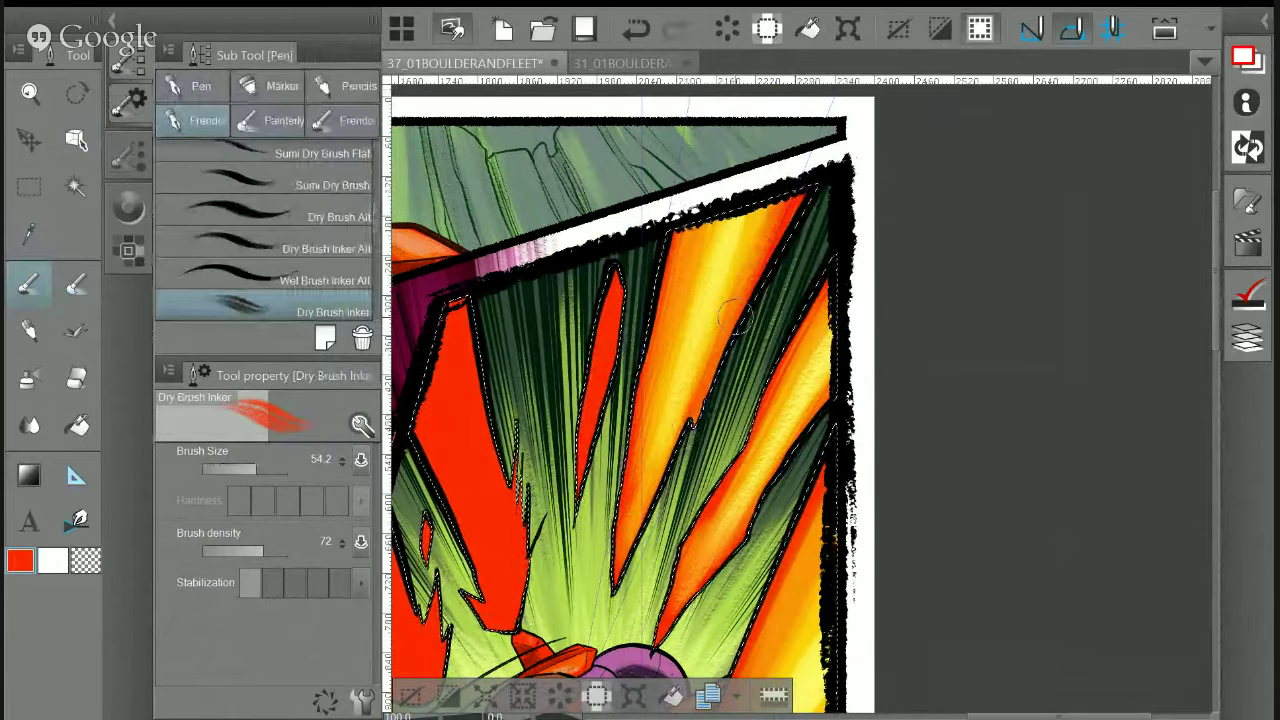
{"action": "key", "text": "ctrl+z"}
{"action": "left_click_drag", "start_coordinate": [690, 286], "coordinate": [652, 406]}
{"action": "key", "text": "ctrl+z"}
{"action": "key", "text": "ctrl+z"}
{"action": "left_click_drag", "start_coordinate": [696, 262], "coordinate": [646, 380]}
{"action": "left_click_drag", "start_coordinate": [700, 265], "coordinate": [645, 428]}
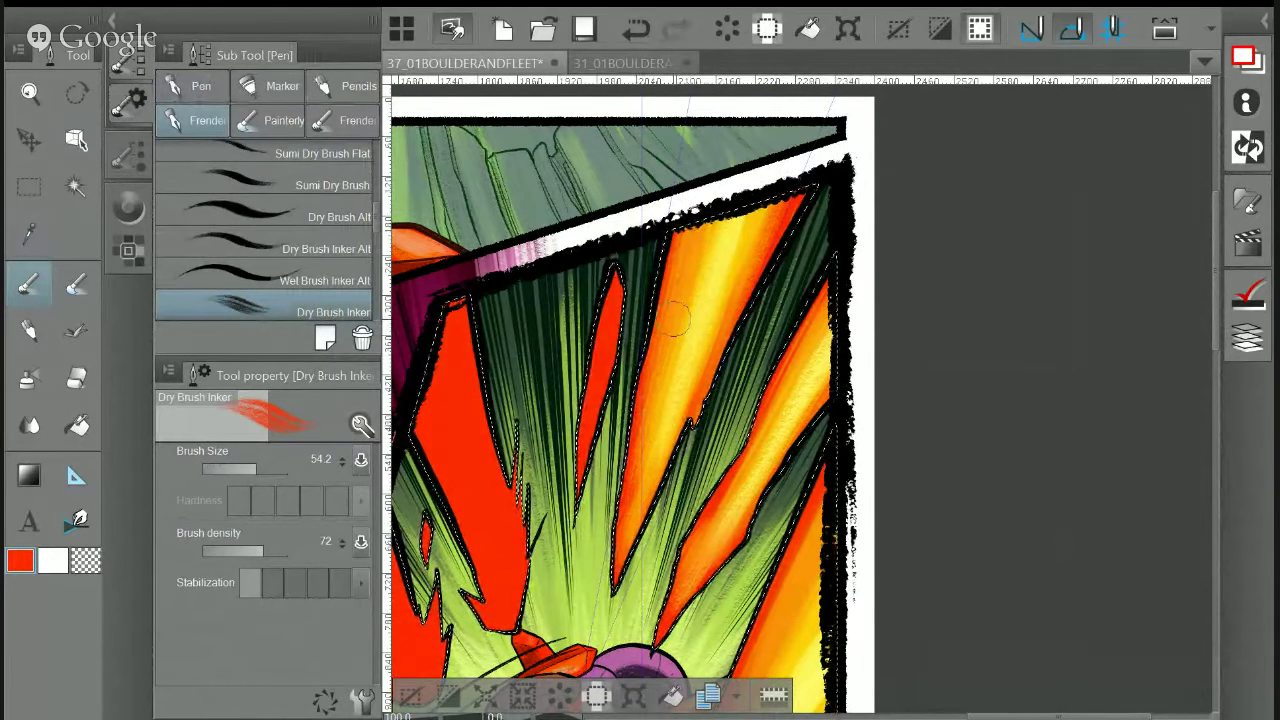
{"action": "key", "text": "ctrl+z"}
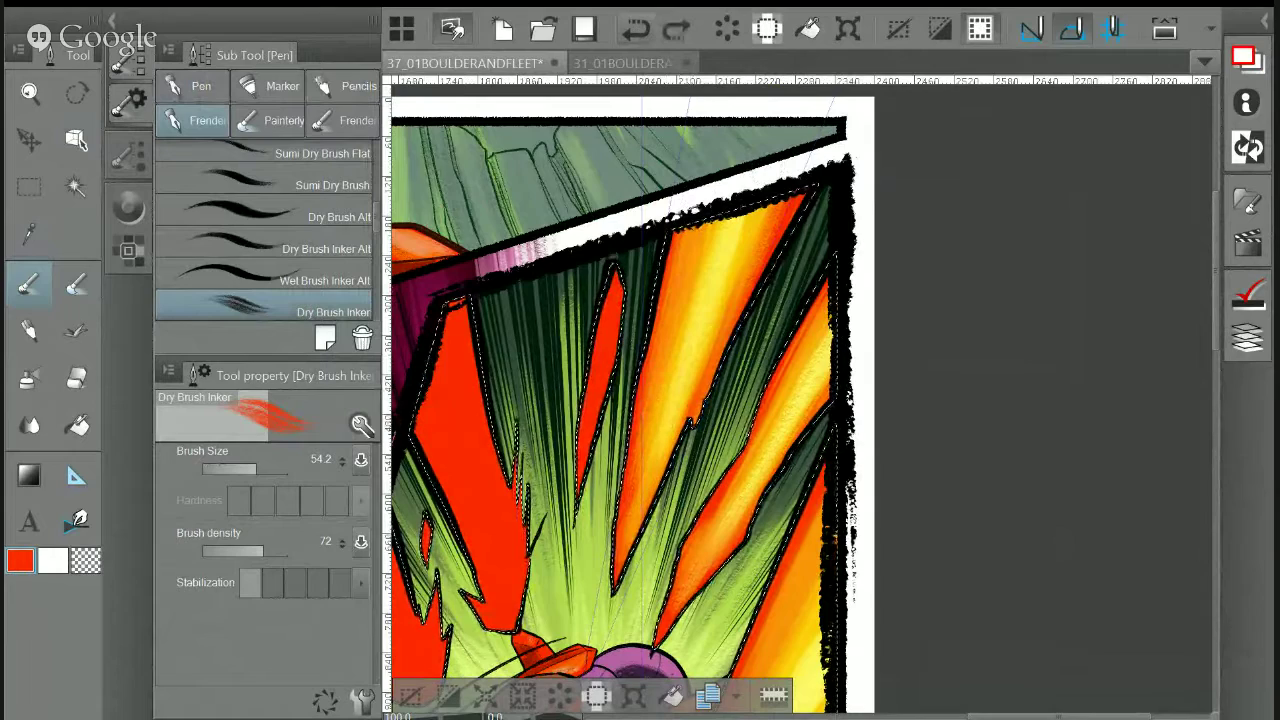
Reduce the Dry Brush Inker to size 23.3 and brush red streaks along the wide ray's narrow lower end
{"action": "scroll", "coordinate": [615, 587], "scroll_direction": "down", "scroll_amount": 1}
{"action": "left_click_drag", "start_coordinate": [620, 400], "coordinate": [691, 414]}
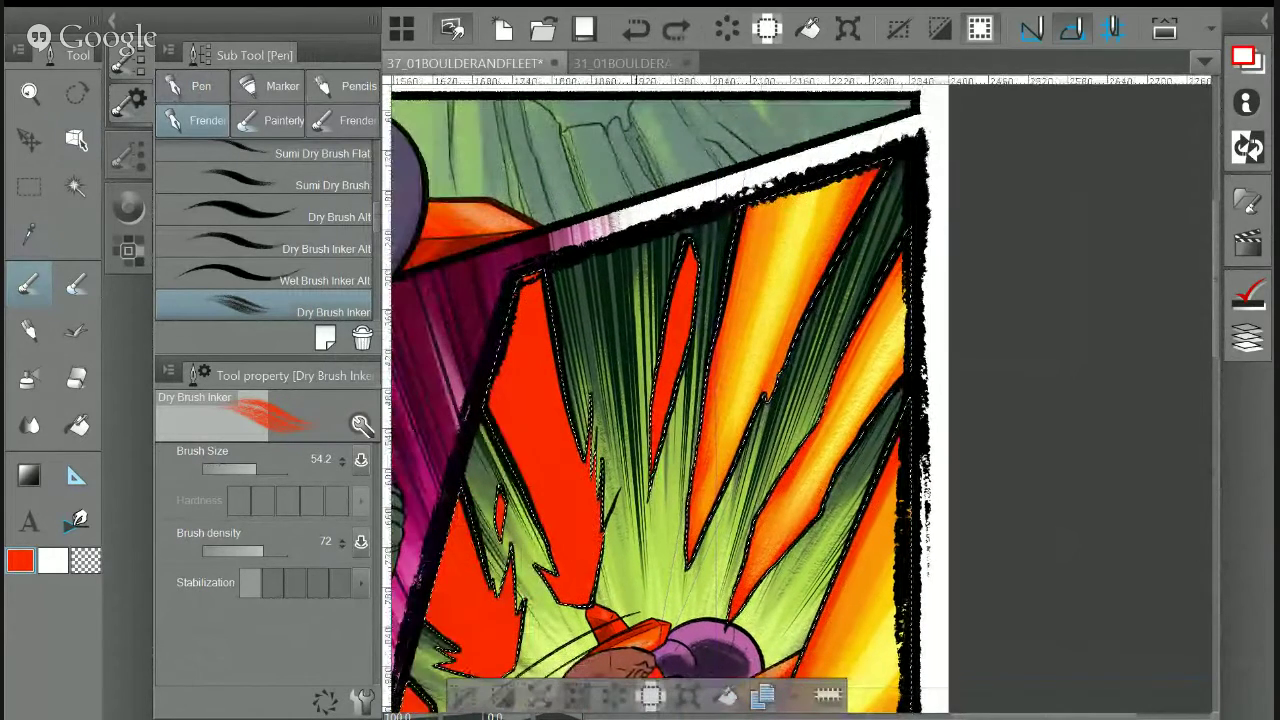
{"action": "left_click_drag", "start_coordinate": [858, 205], "coordinate": [758, 415]}
{"action": "key", "text": "ctrl+z"}
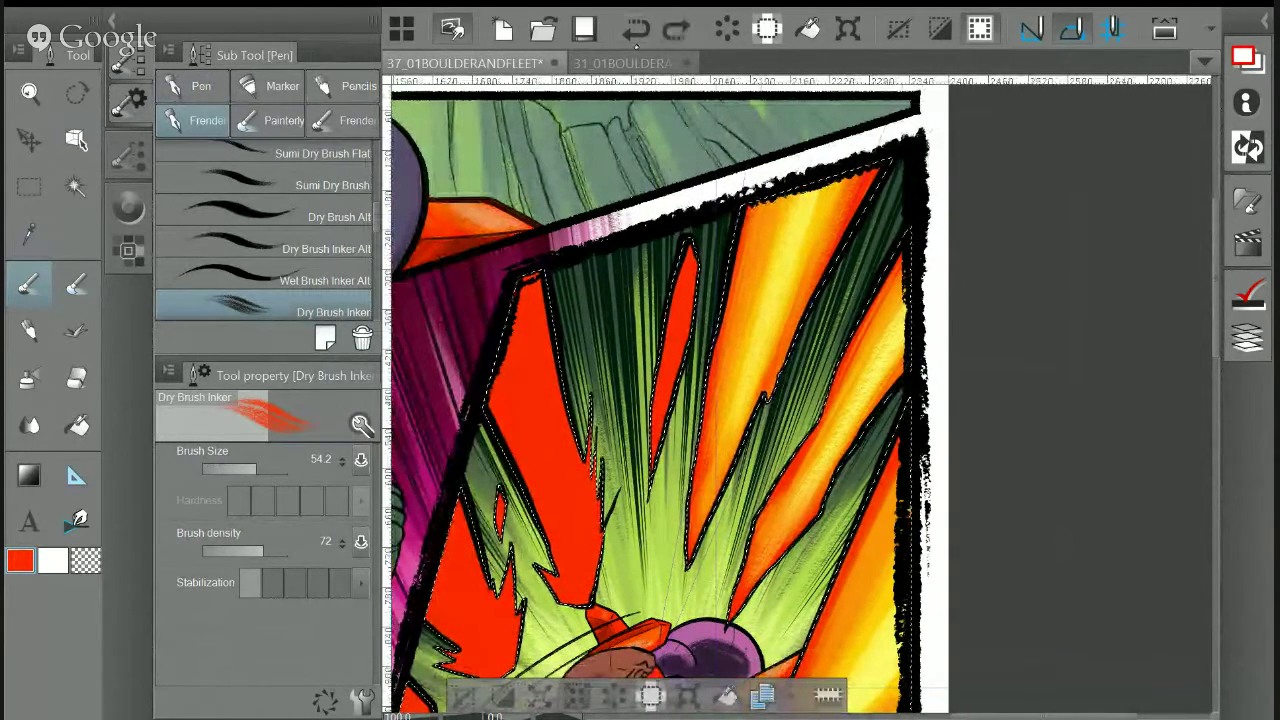
{"action": "left_click_drag", "start_coordinate": [257, 468], "coordinate": [248, 468]}
{"action": "left_click_drag", "start_coordinate": [696, 534], "coordinate": [721, 466]}
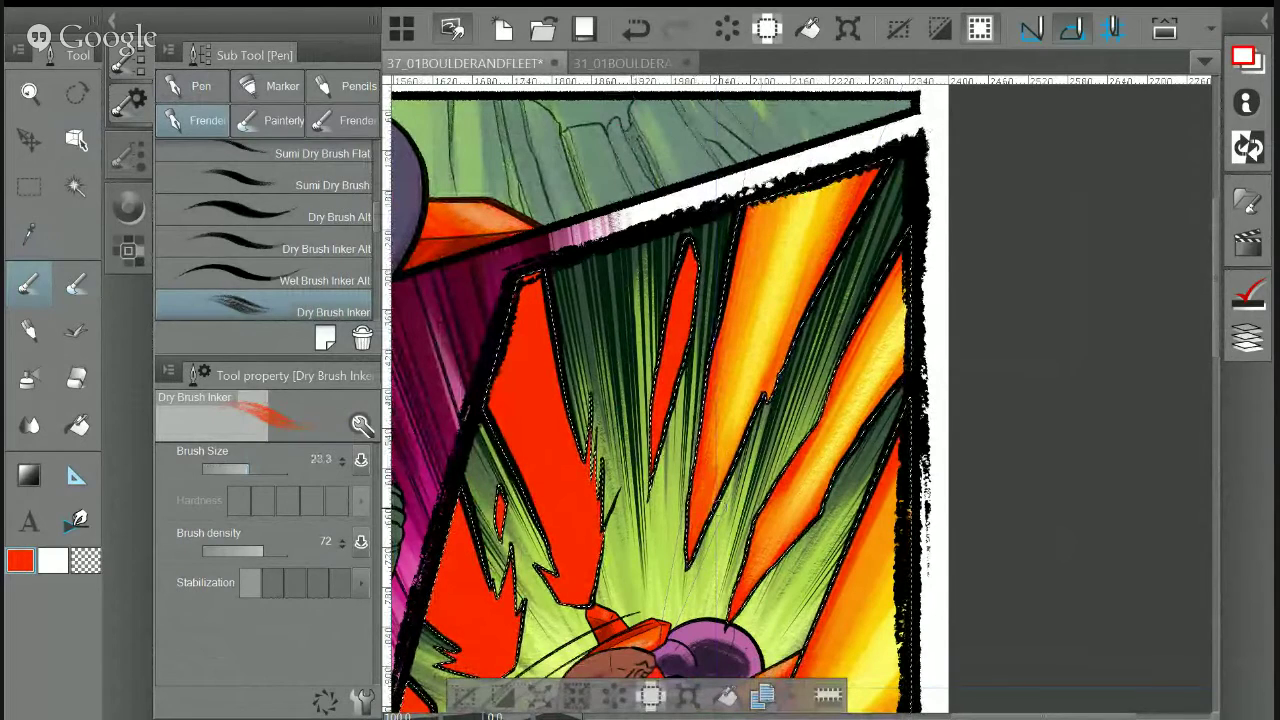
{"action": "key", "text": "ctrl+z"}
{"action": "left_click_drag", "start_coordinate": [697, 535], "coordinate": [733, 468]}
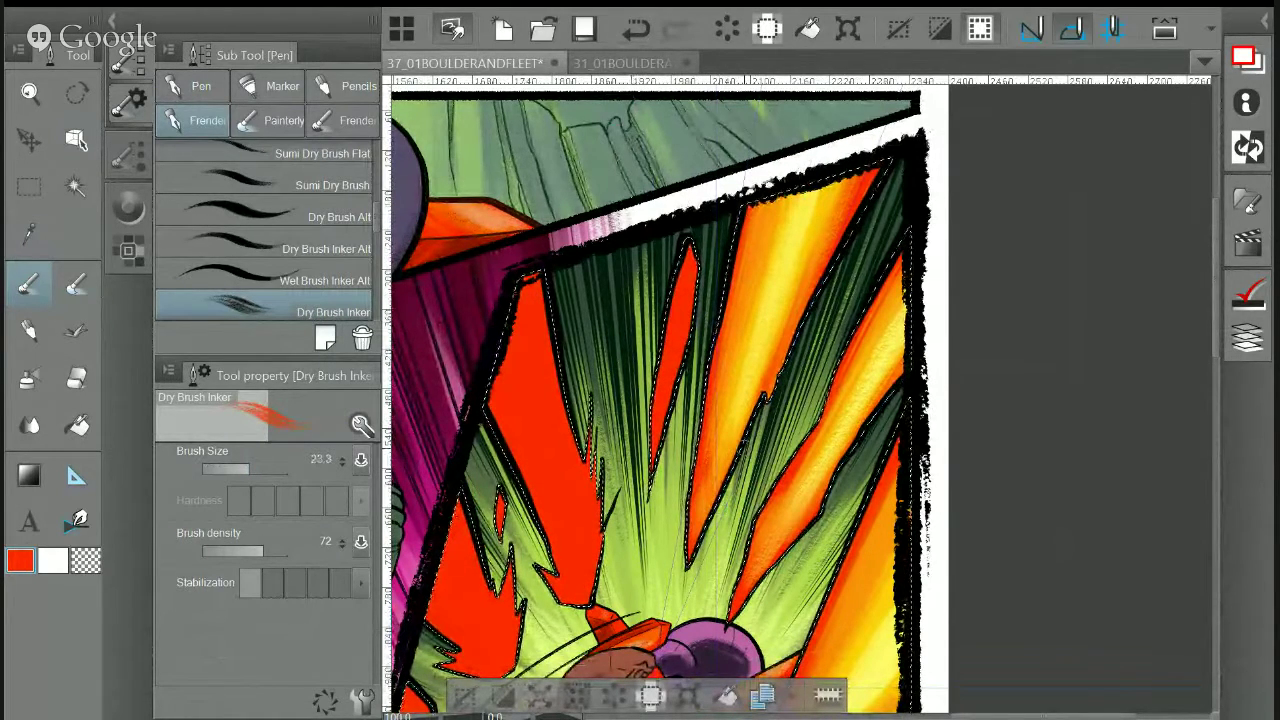
{"action": "key", "text": "ctrl+z"}
{"action": "left_click_drag", "start_coordinate": [699, 536], "coordinate": [738, 464]}
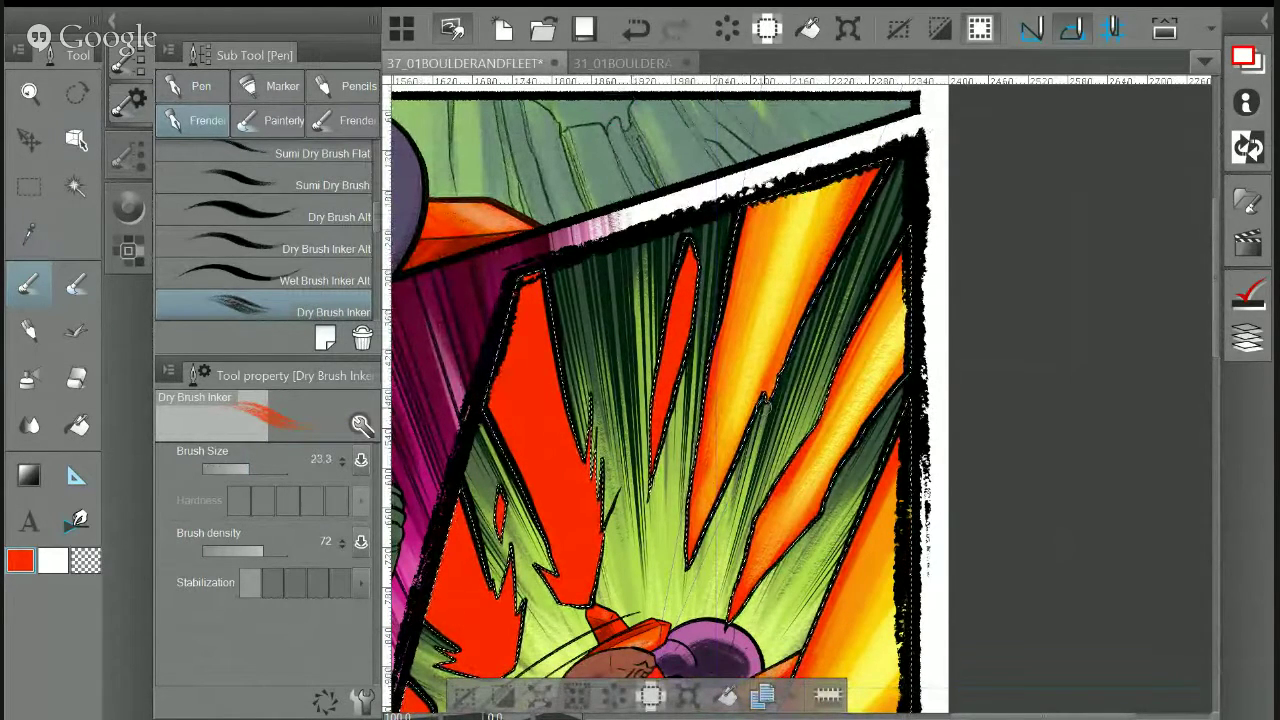
Select the perspective ruler, and paint sampled orange through the thin ray beside the wide one with Concept 1 at size 23.3
{"action": "key", "text": "o"}
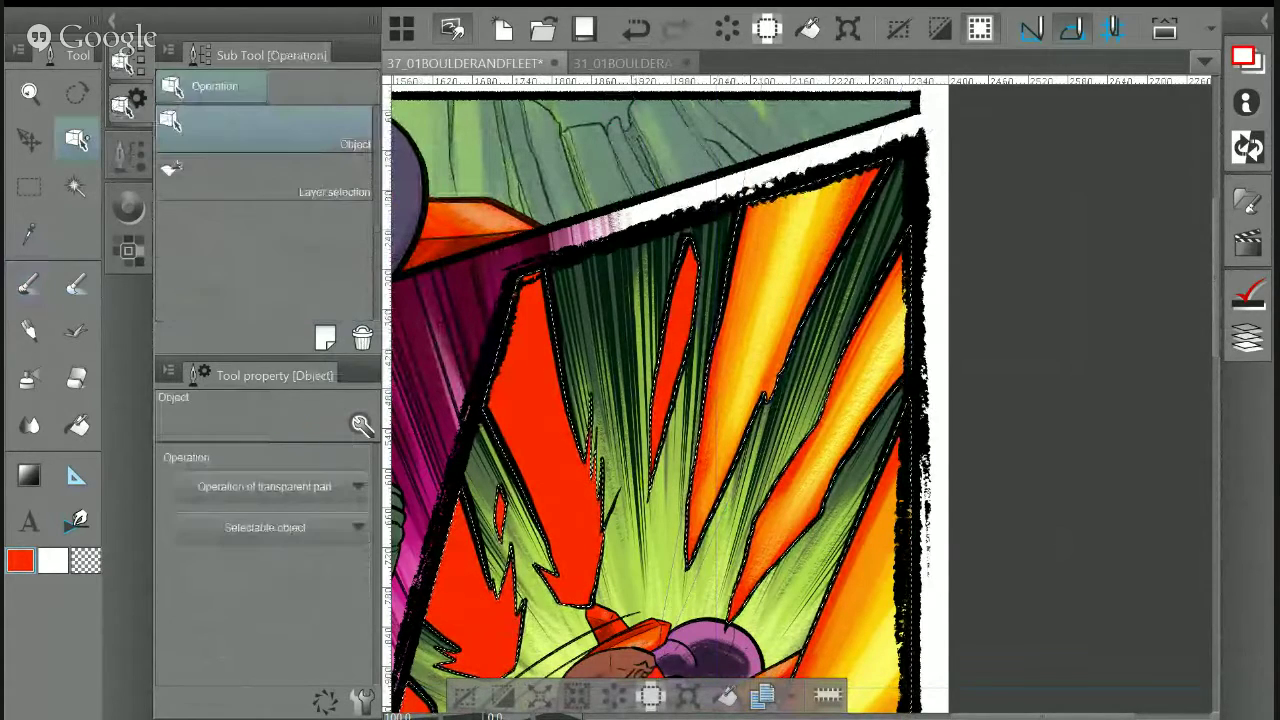
{"action": "left_click", "coordinate": [722, 405]}
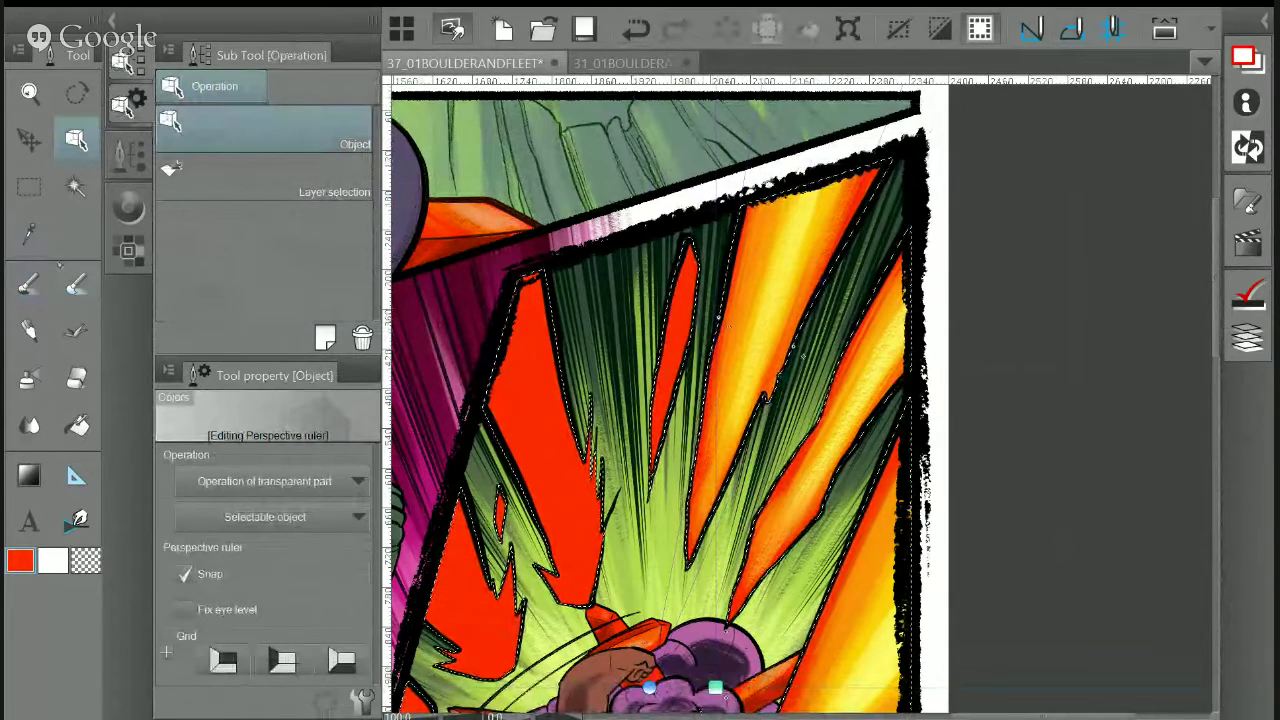
{"action": "key", "text": "i"}
{"action": "left_click", "coordinate": [877, 586]}
{"action": "left_click", "coordinate": [29, 285]}
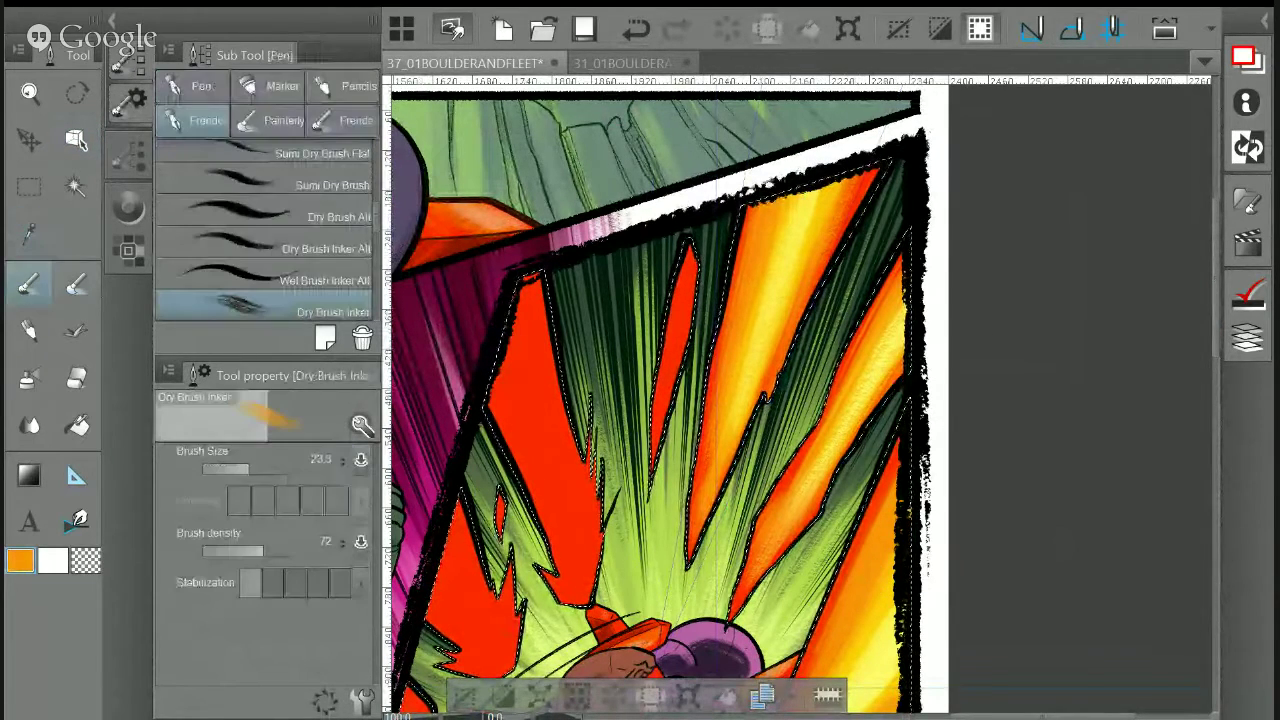
{"action": "left_click", "coordinate": [268, 120]}
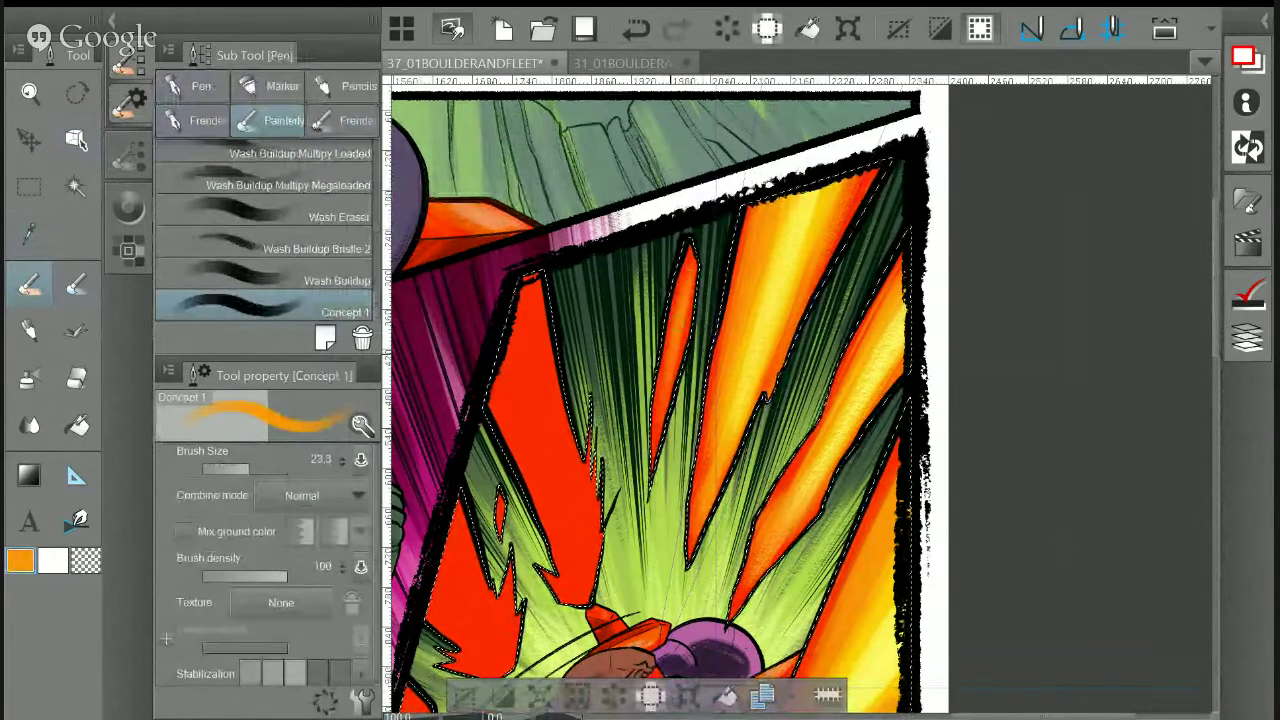
Paint sampled golden yellow into the thin ray's core with Concept 1 and add light yellow streaks with the Dry Brush Inker
{"action": "key", "text": "i"}
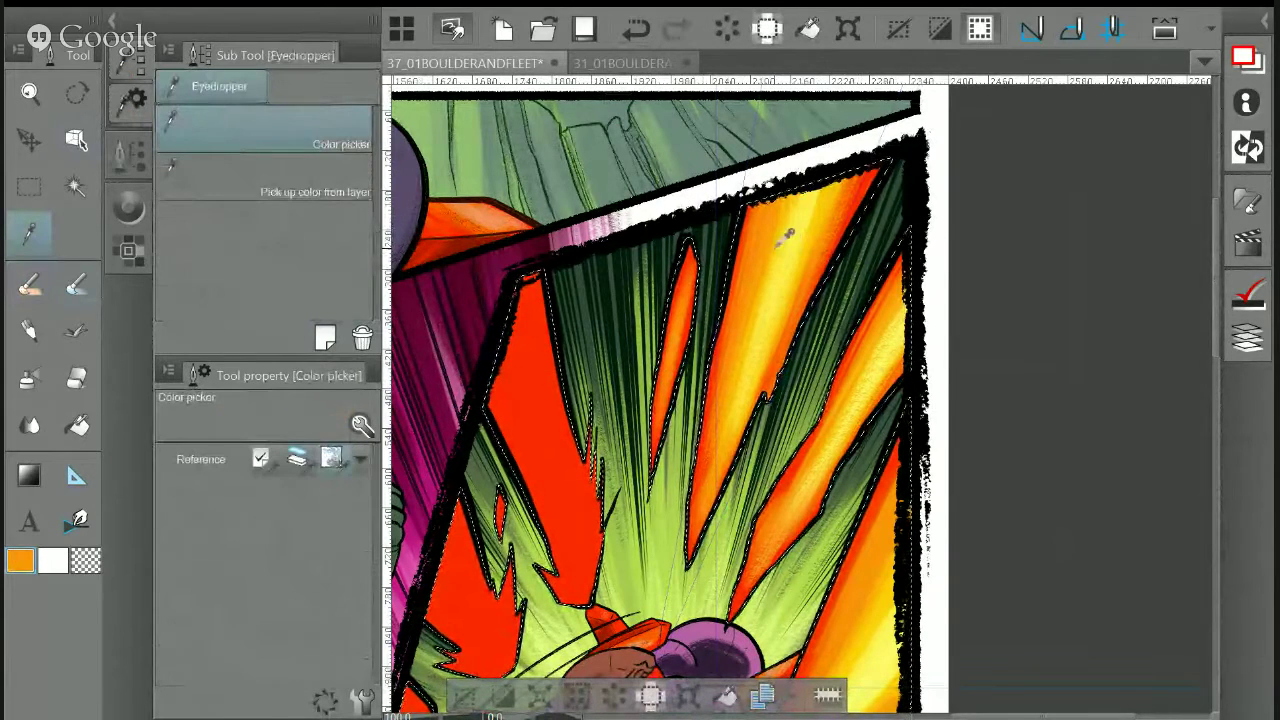
{"action": "left_click", "coordinate": [786, 226]}
{"action": "key", "text": "p"}
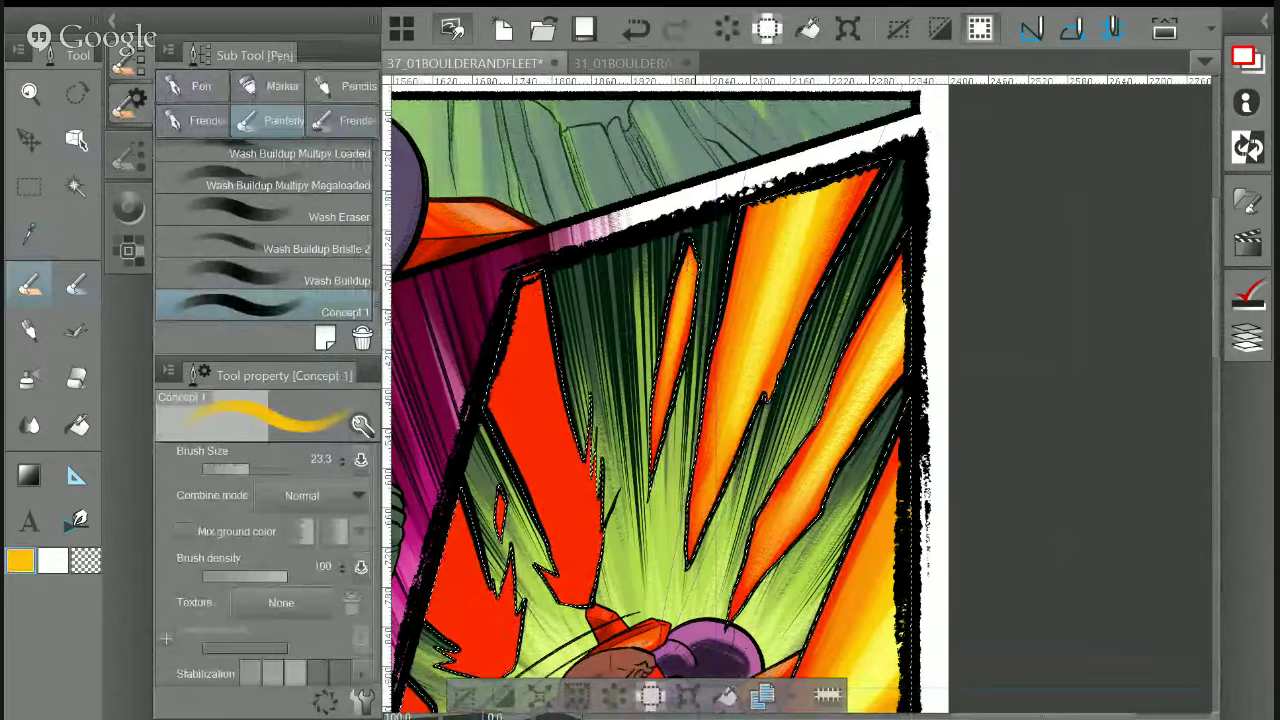
{"action": "key", "text": "i"}
{"action": "left_click", "coordinate": [785, 262]}
{"action": "key", "text": "p"}
{"action": "key", "text": "p"}
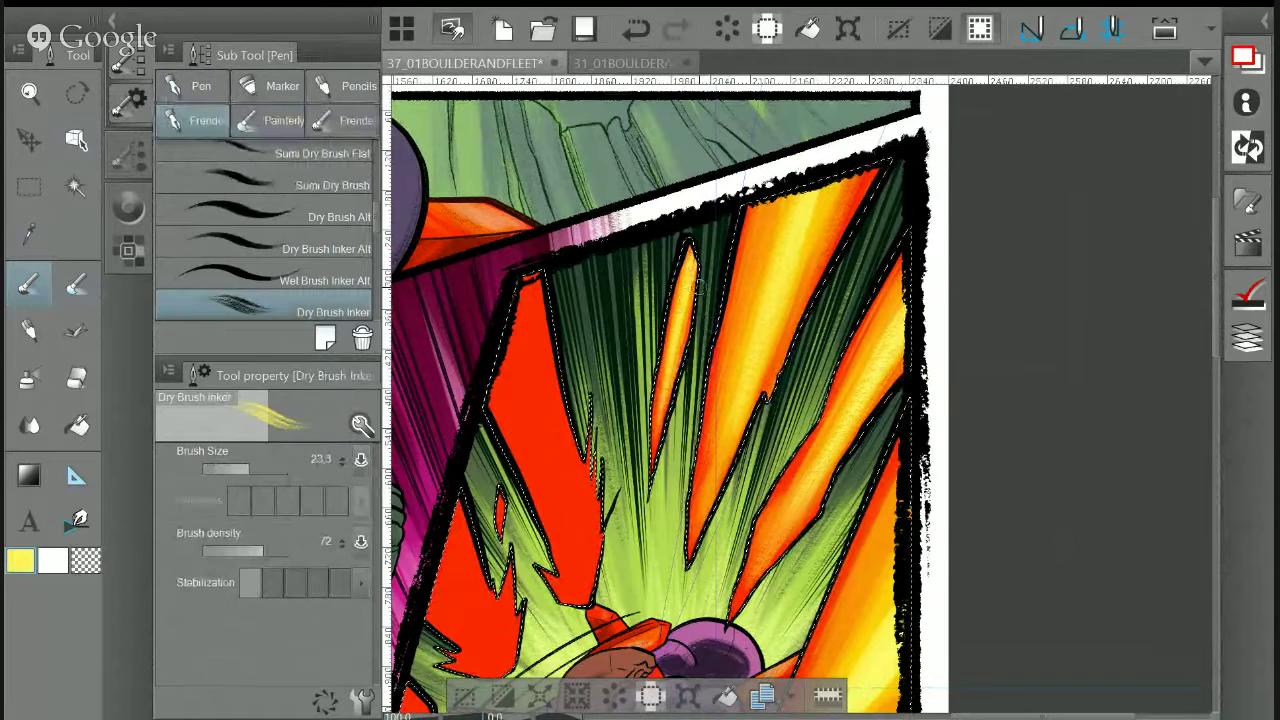
{"action": "left_click", "coordinate": [662, 441], "text": "alt"}
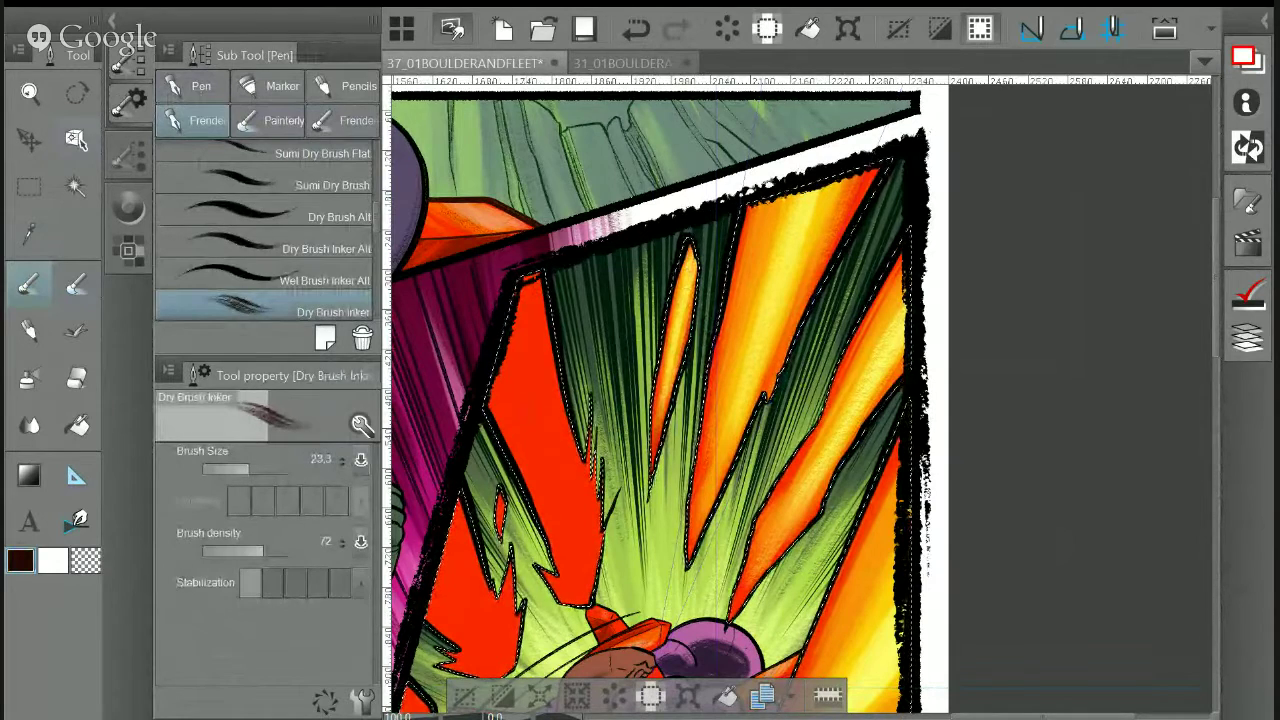
Adjust the perspective ruler's guides to follow the large red ray at the panel's upper-left corner
{"action": "key", "text": "o"}
{"action": "left_click", "coordinate": [715, 403]}
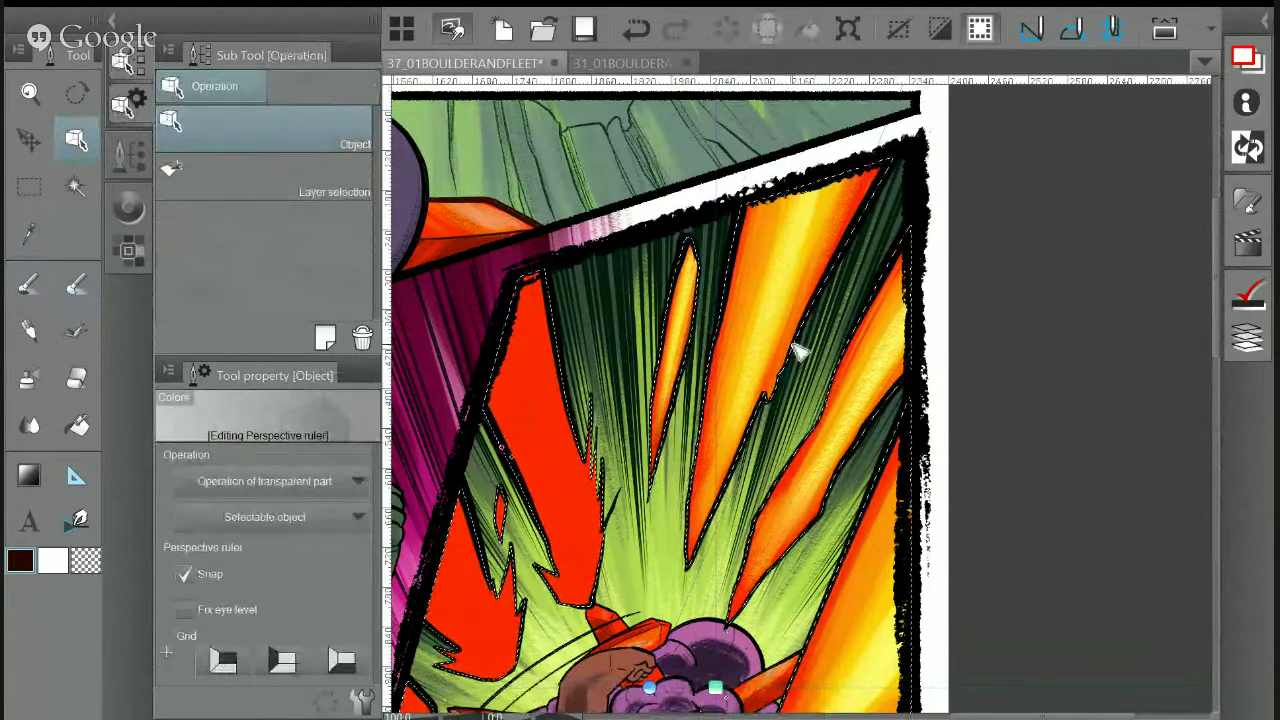
{"action": "left_click_drag", "start_coordinate": [556, 374], "coordinate": [553, 346]}
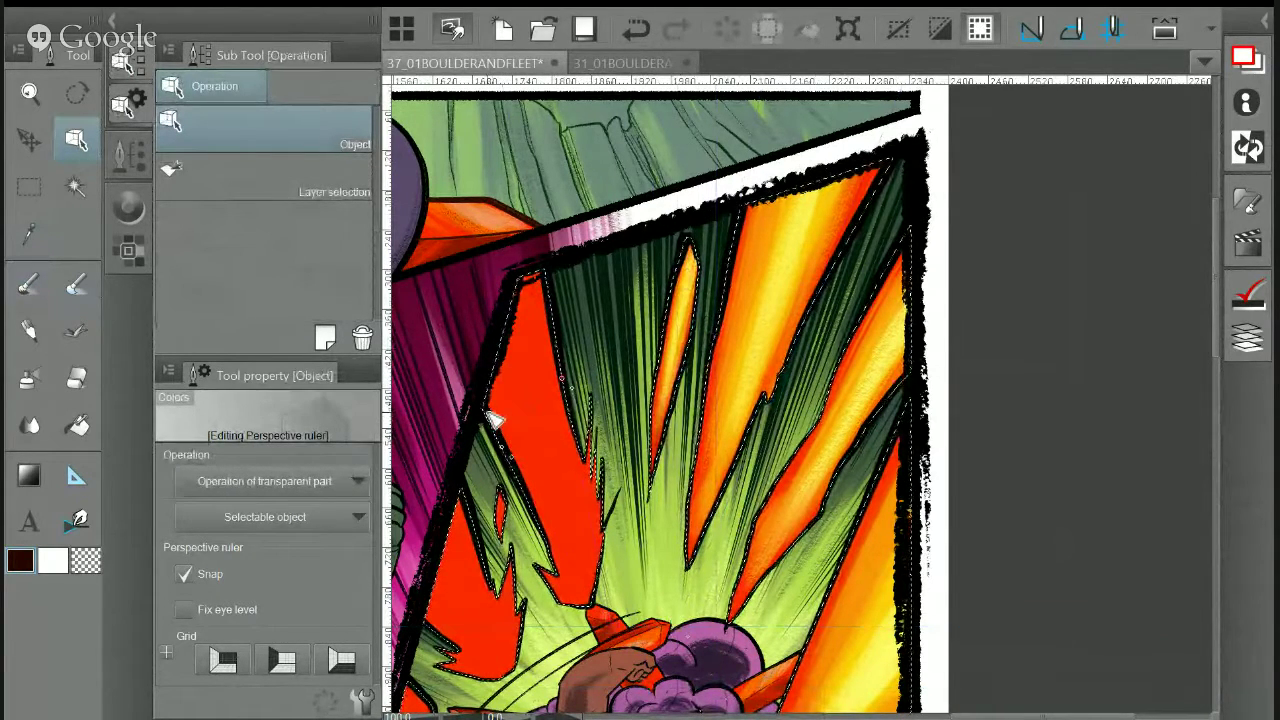
{"action": "left_click_drag", "start_coordinate": [488, 422], "coordinate": [676, 383]}
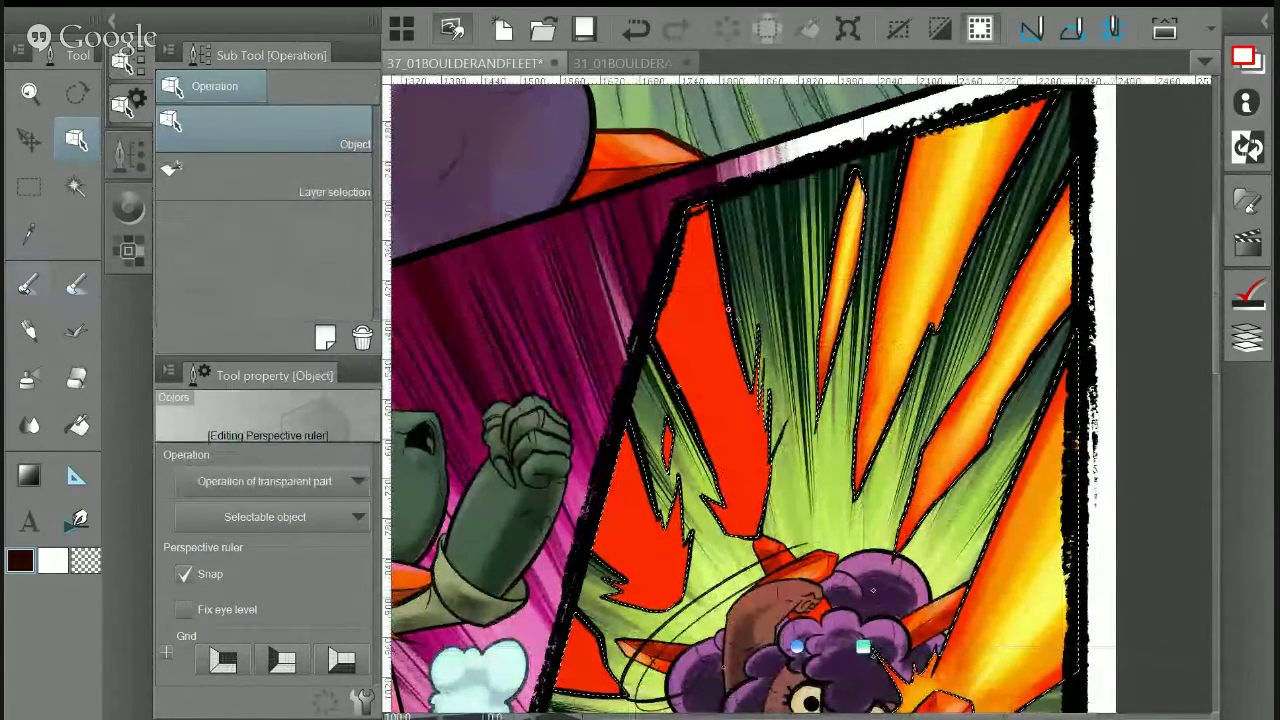
Lay the first sampled orange strokes down the large upper-left ray with Concept 1 at size 23.3, undoing unwanted strokes
{"action": "key", "text": "p"}
{"action": "left_click", "coordinate": [1010, 573], "text": "alt"}
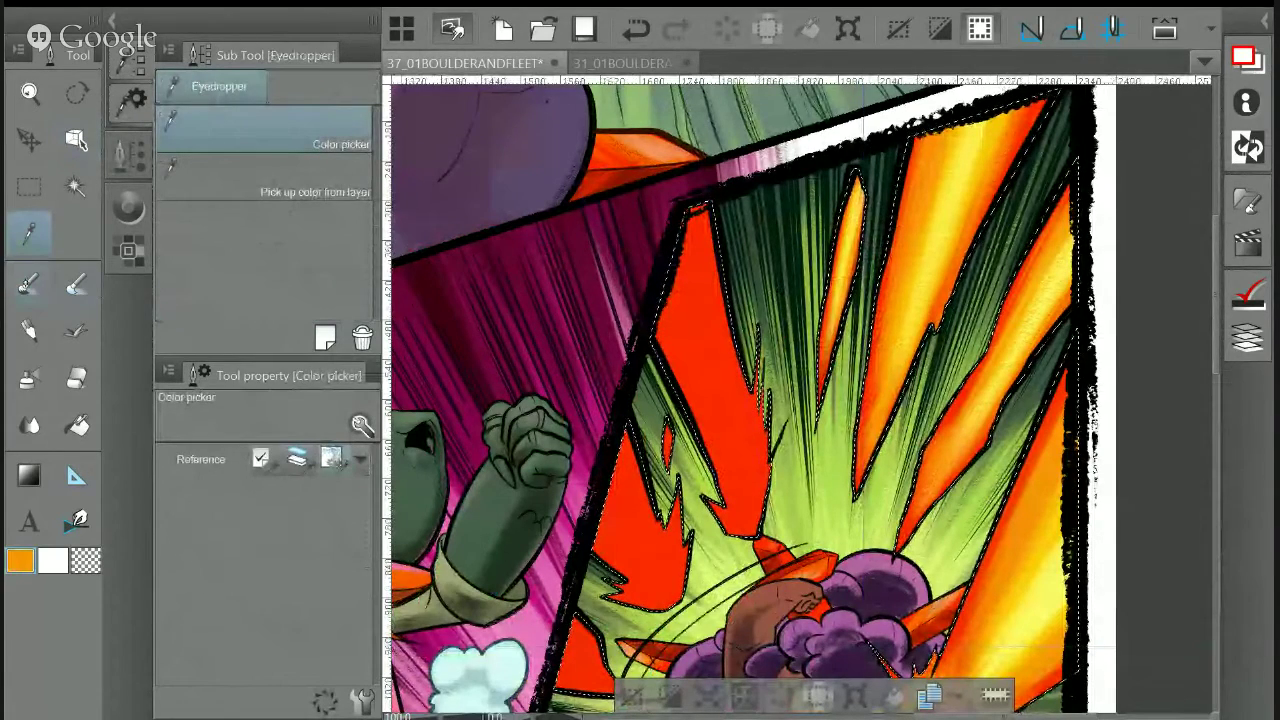
{"action": "key", "text": "p"}
{"action": "left_click_drag", "start_coordinate": [699, 250], "coordinate": [741, 385]}
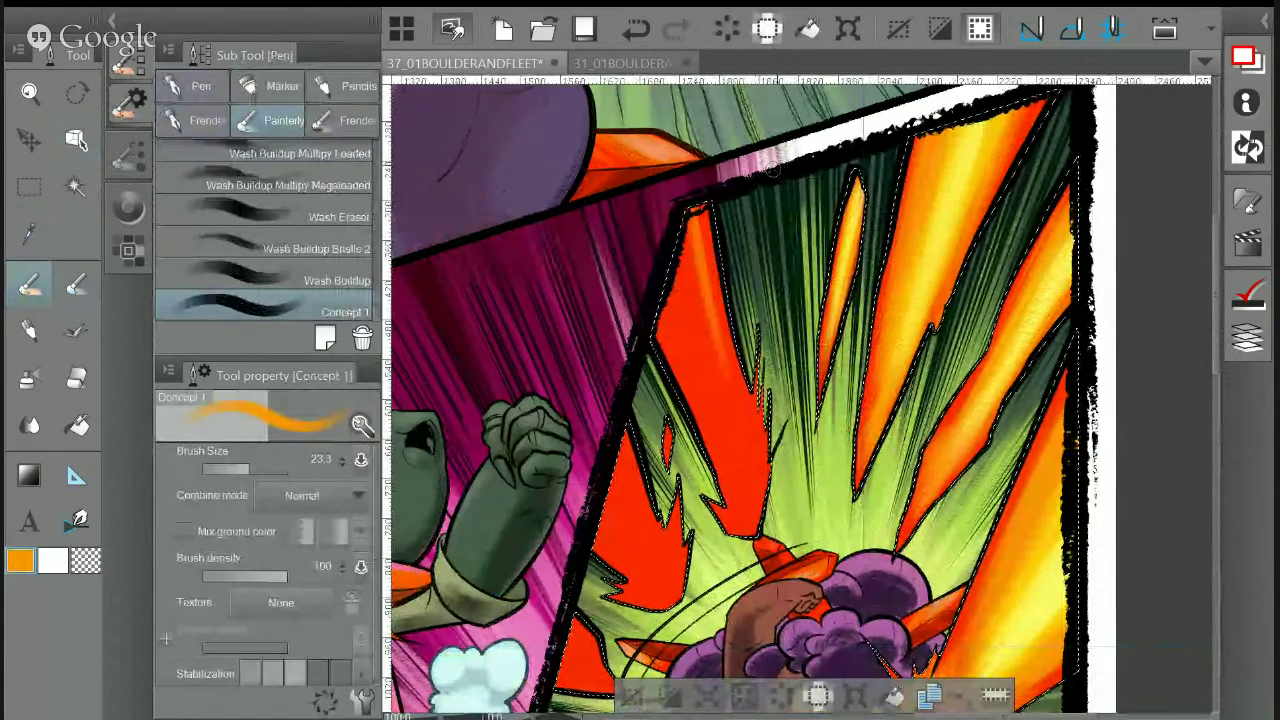
{"action": "key", "text": "ctrl+2"}
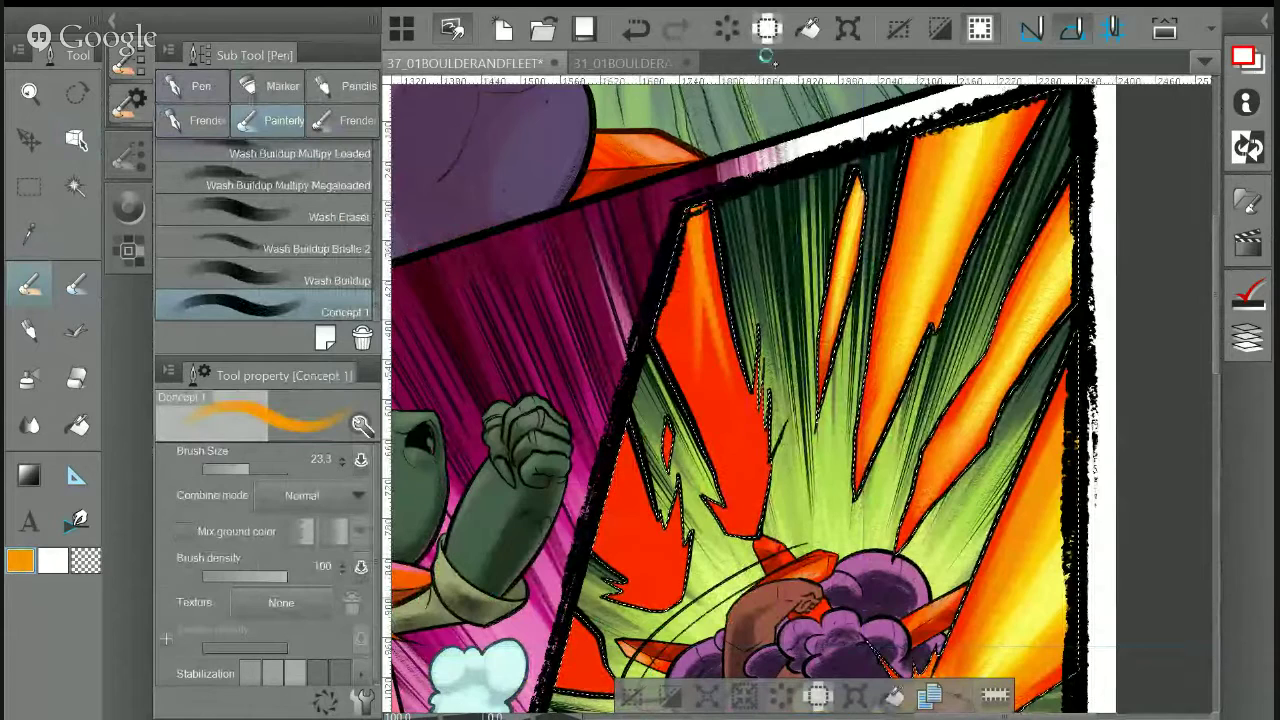
{"action": "left_click_drag", "start_coordinate": [703, 212], "coordinate": [722, 340]}
{"action": "mouse_move", "coordinate": [707, 215]}
{"action": "left_mouse_down"}
{"action": "mouse_move", "coordinate": [738, 368]}
{"action": "mouse_move", "coordinate": [708, 344]}
{"action": "mouse_move", "coordinate": [723, 412]}
{"action": "left_mouse_up"}
{"action": "key", "text": "ctrl+z"}
{"action": "key", "text": "ctrl+z"}
{"action": "left_click_drag", "start_coordinate": [714, 312], "coordinate": [732, 403]}
Cover the rest of the large upper-left ray with long orange Concept 1 strokes, leaving red at its jagged lower tips
{"action": "mouse_move", "coordinate": [700, 280]}
{"action": "left_mouse_down"}
{"action": "mouse_move", "coordinate": [713, 389]}
{"action": "mouse_move", "coordinate": [751, 328]}
{"action": "left_mouse_up"}
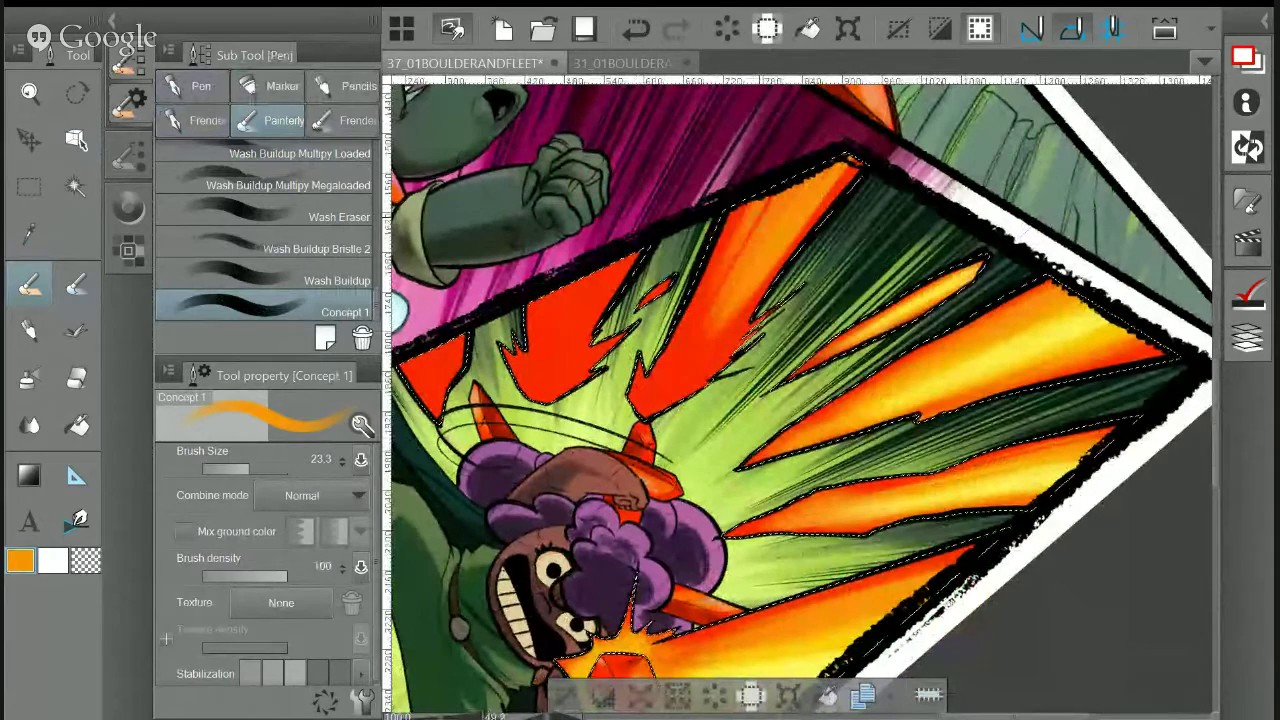
{"action": "left_click_drag", "start_coordinate": [768, 200], "coordinate": [703, 340]}
{"action": "left_click_drag", "start_coordinate": [742, 208], "coordinate": [668, 370]}
{"action": "left_click_drag", "start_coordinate": [749, 247], "coordinate": [678, 376]}
{"action": "mouse_move", "coordinate": [700, 325]}
{"action": "left_mouse_down"}
{"action": "mouse_move", "coordinate": [667, 391]}
{"action": "mouse_move", "coordinate": [751, 285]}
{"action": "left_mouse_up"}
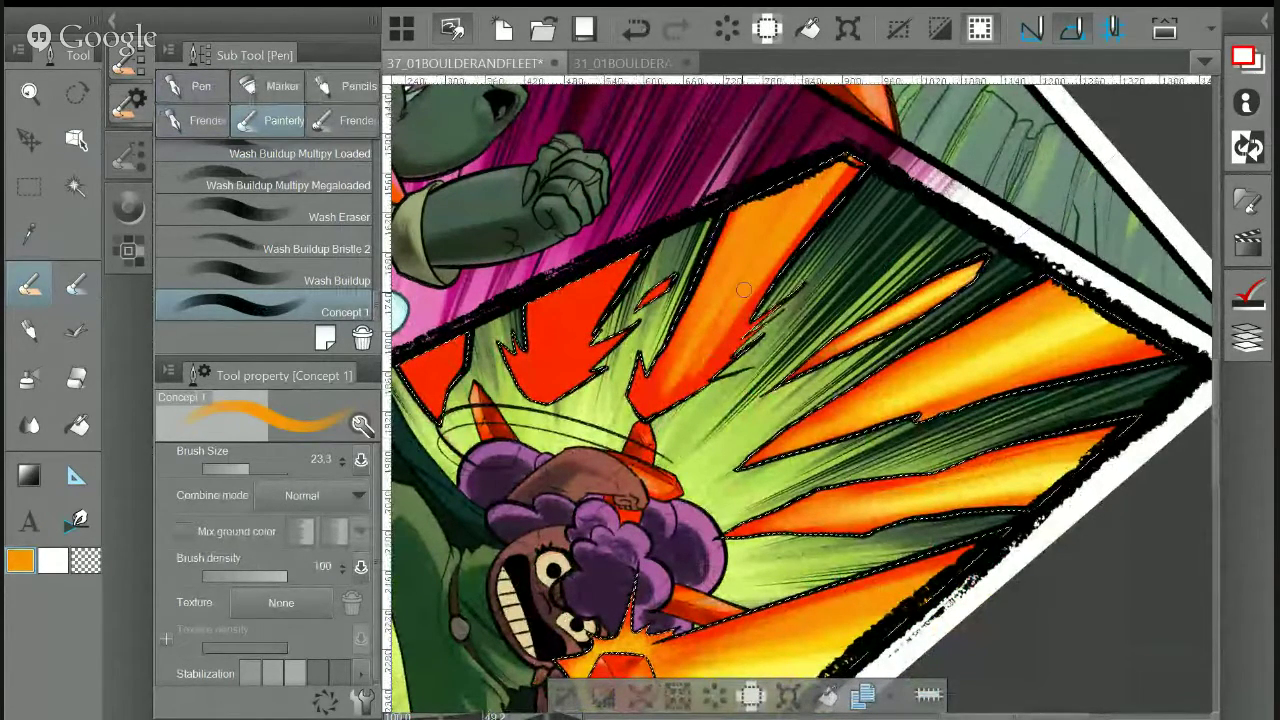
{"action": "left_click_drag", "start_coordinate": [694, 376], "coordinate": [799, 241]}
{"action": "left_click_drag", "start_coordinate": [858, 166], "coordinate": [790, 250]}
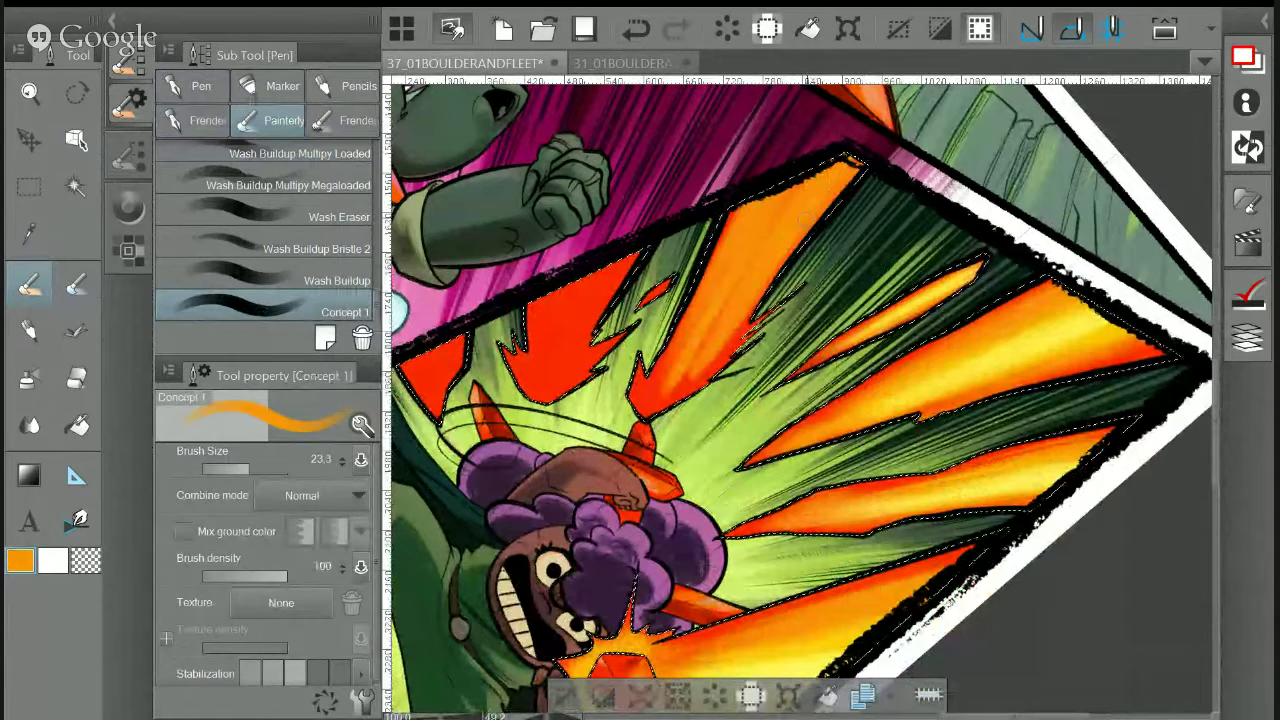
{"action": "mouse_move", "coordinate": [683, 343]}
{"action": "left_mouse_down"}
{"action": "mouse_move", "coordinate": [655, 395]}
{"action": "mouse_move", "coordinate": [702, 367]}
{"action": "mouse_move", "coordinate": [648, 410]}
{"action": "mouse_move", "coordinate": [684, 386]}
{"action": "left_mouse_up"}
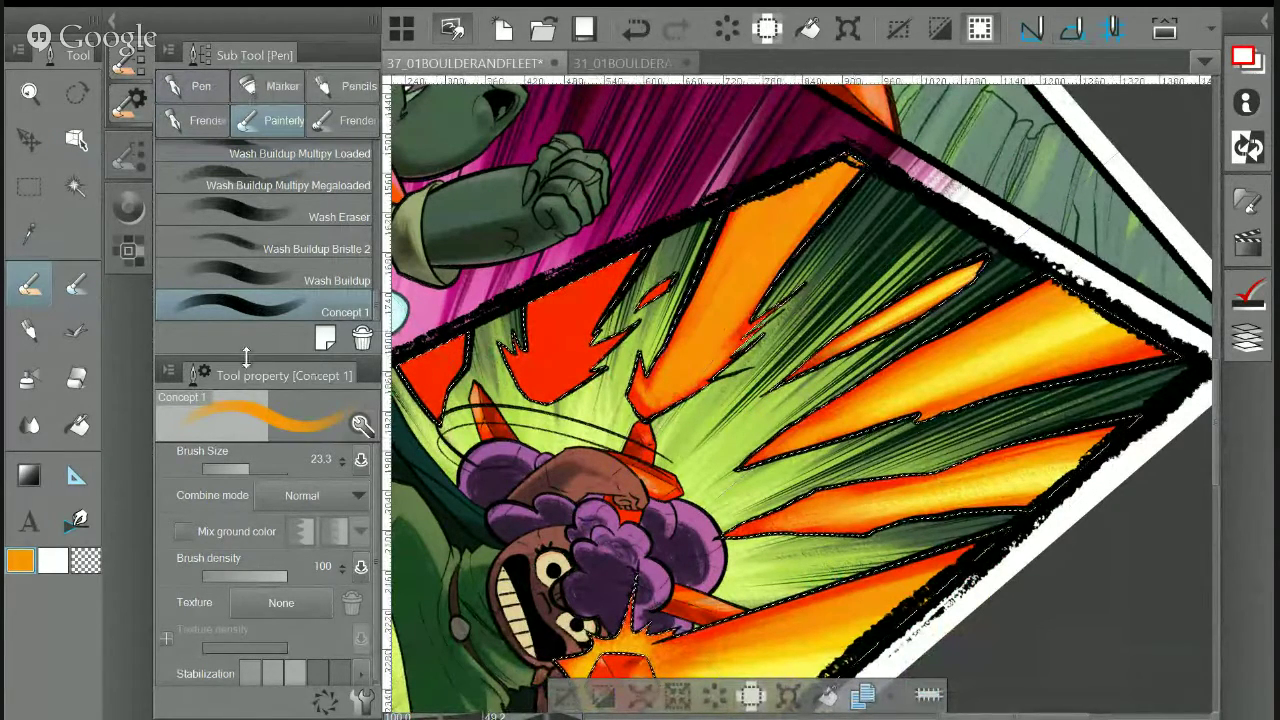
Paint sampled golden yellows down the core of the large upper-left ray with the Concept 1 brush
{"action": "key", "text": "i"}
{"action": "left_click", "coordinate": [846, 628]}
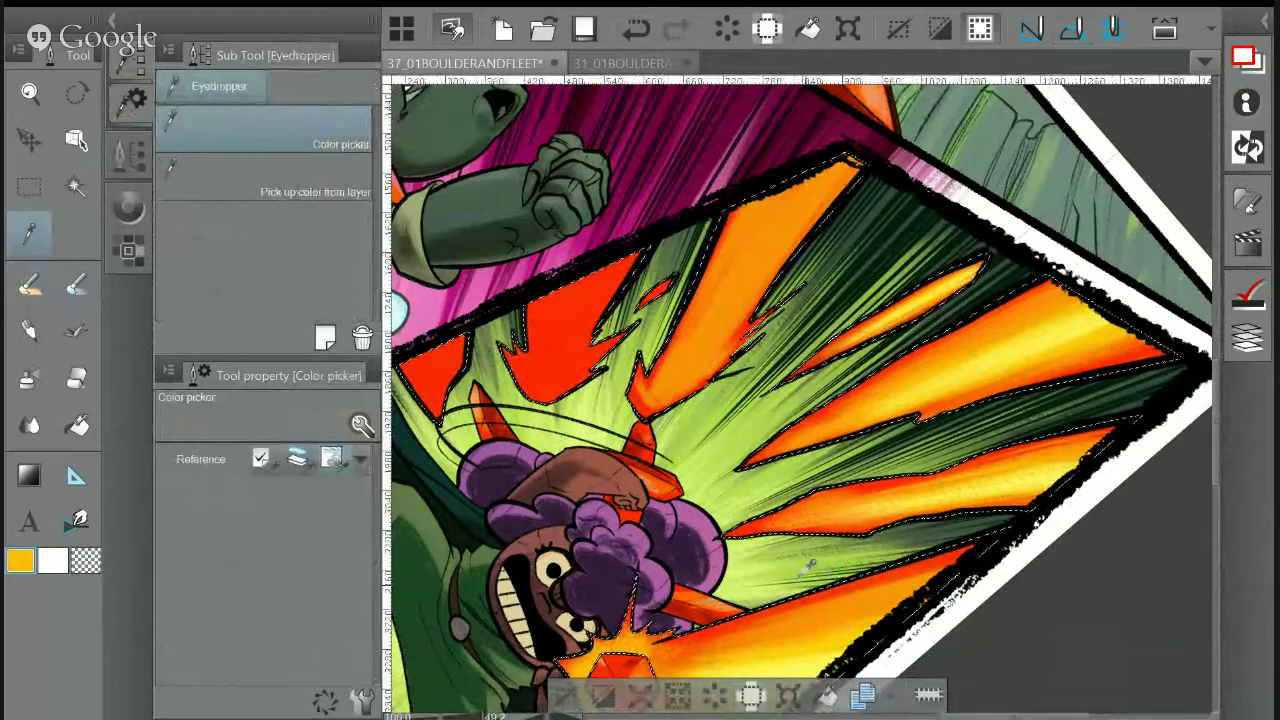
{"action": "key", "text": "p"}
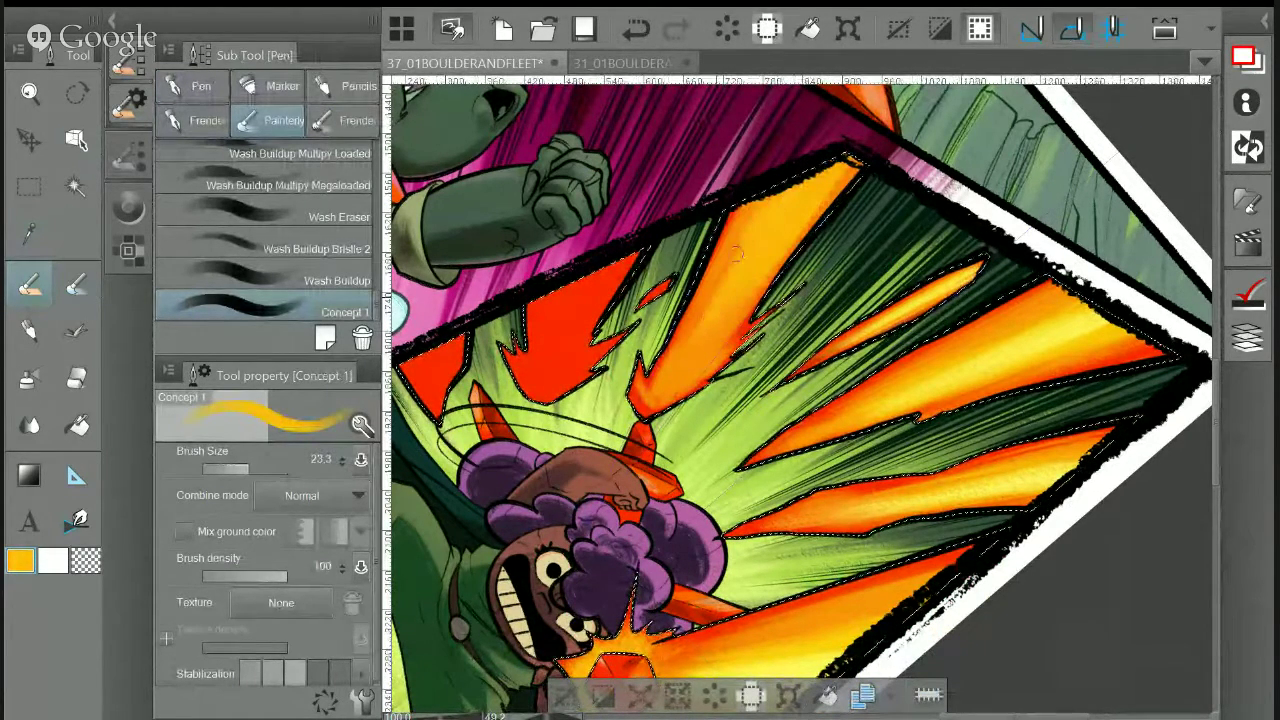
{"action": "mouse_move", "coordinate": [722, 318]}
{"action": "left_mouse_down"}
{"action": "mouse_move", "coordinate": [691, 343]}
{"action": "mouse_move", "coordinate": [751, 277]}
{"action": "mouse_move", "coordinate": [668, 391]}
{"action": "left_mouse_up"}
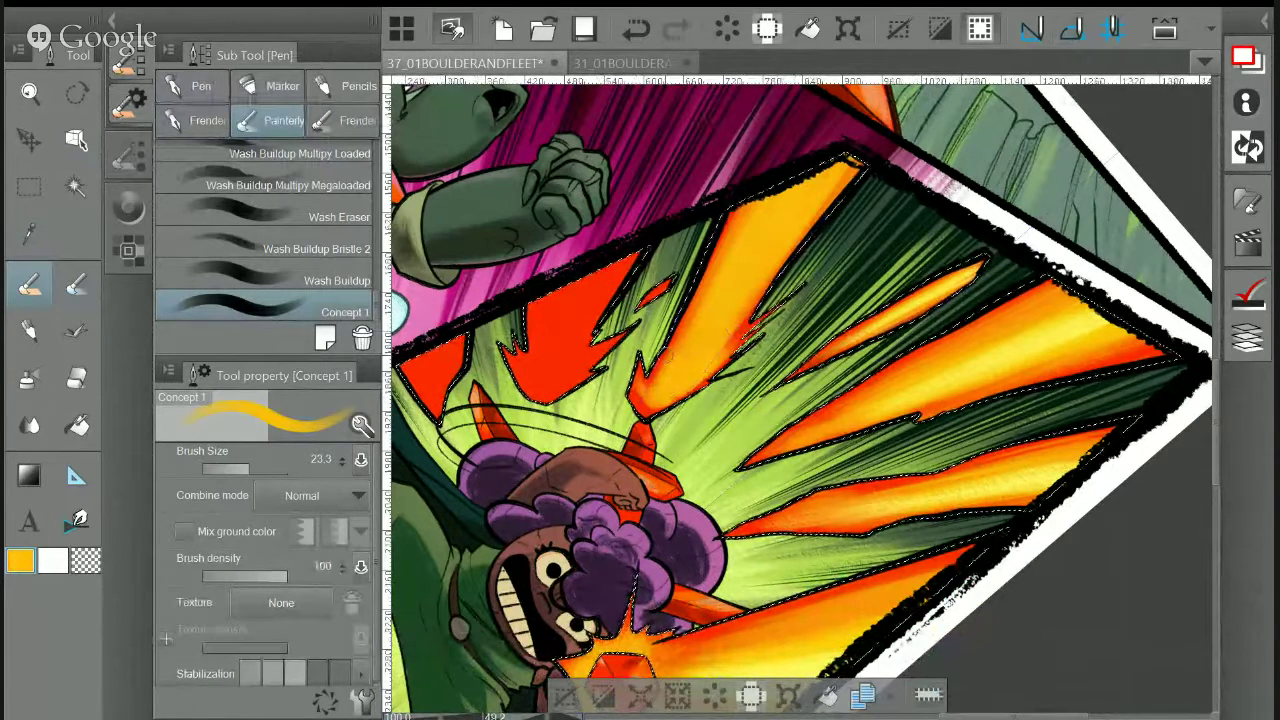
{"action": "left_click", "coordinate": [36, 237]}
{"action": "left_click", "coordinate": [829, 652]}
{"action": "left_click", "coordinate": [843, 632]}
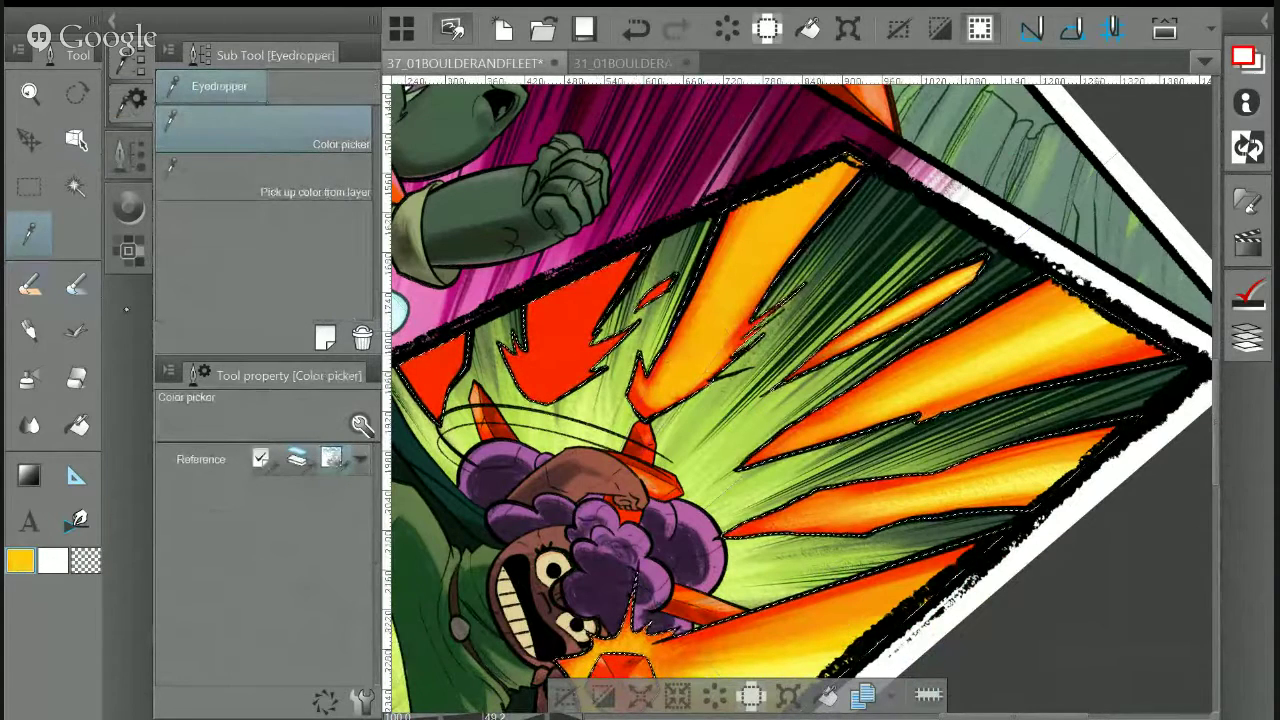
{"action": "key", "text": "p"}
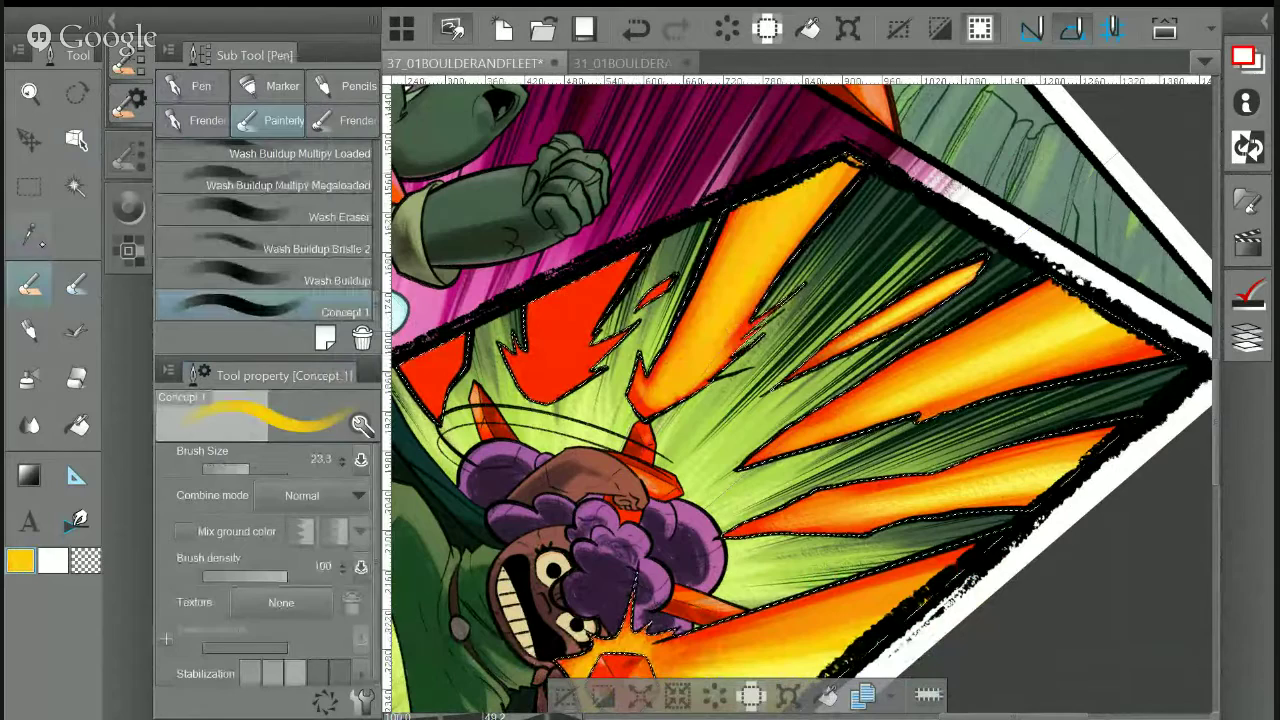
Mix a lighter yellow (H 52, S 72, V 100) and brighten the large ray's core, adding streaks with the Dry Brush Inker
{"action": "left_click", "coordinate": [128, 207]}
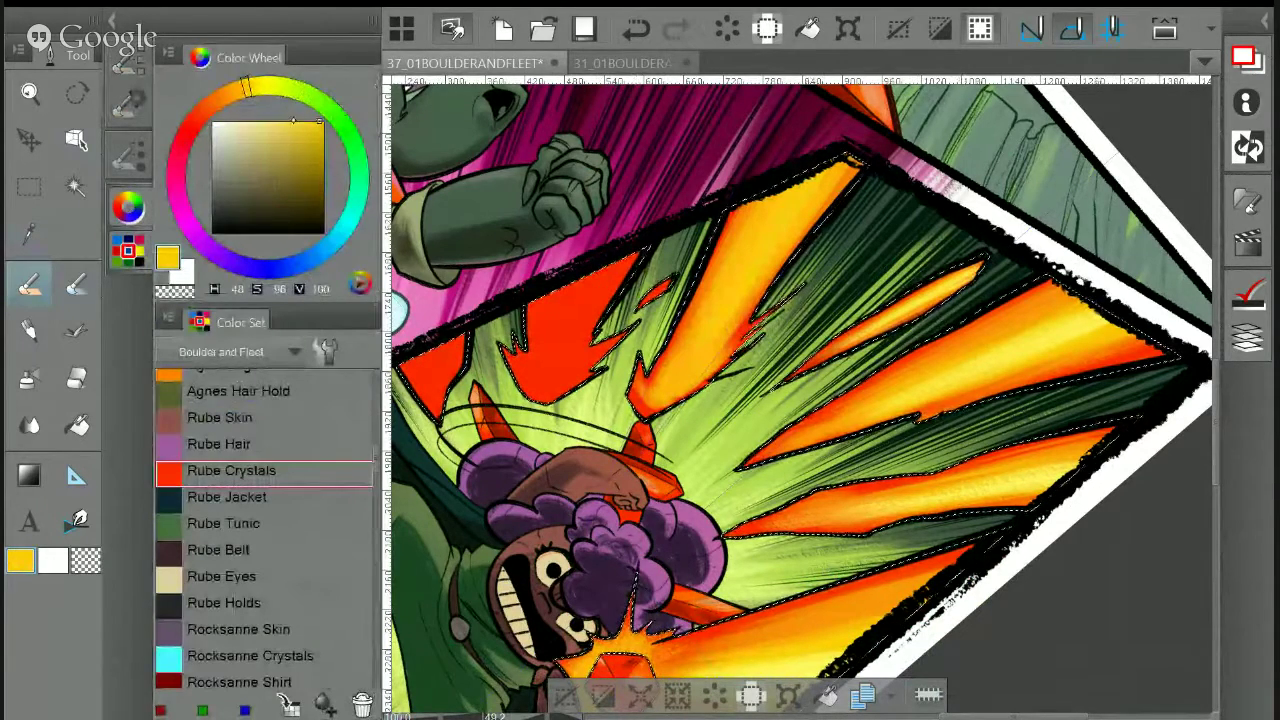
{"action": "left_click", "coordinate": [252, 86]}
{"action": "left_click", "coordinate": [292, 122]}
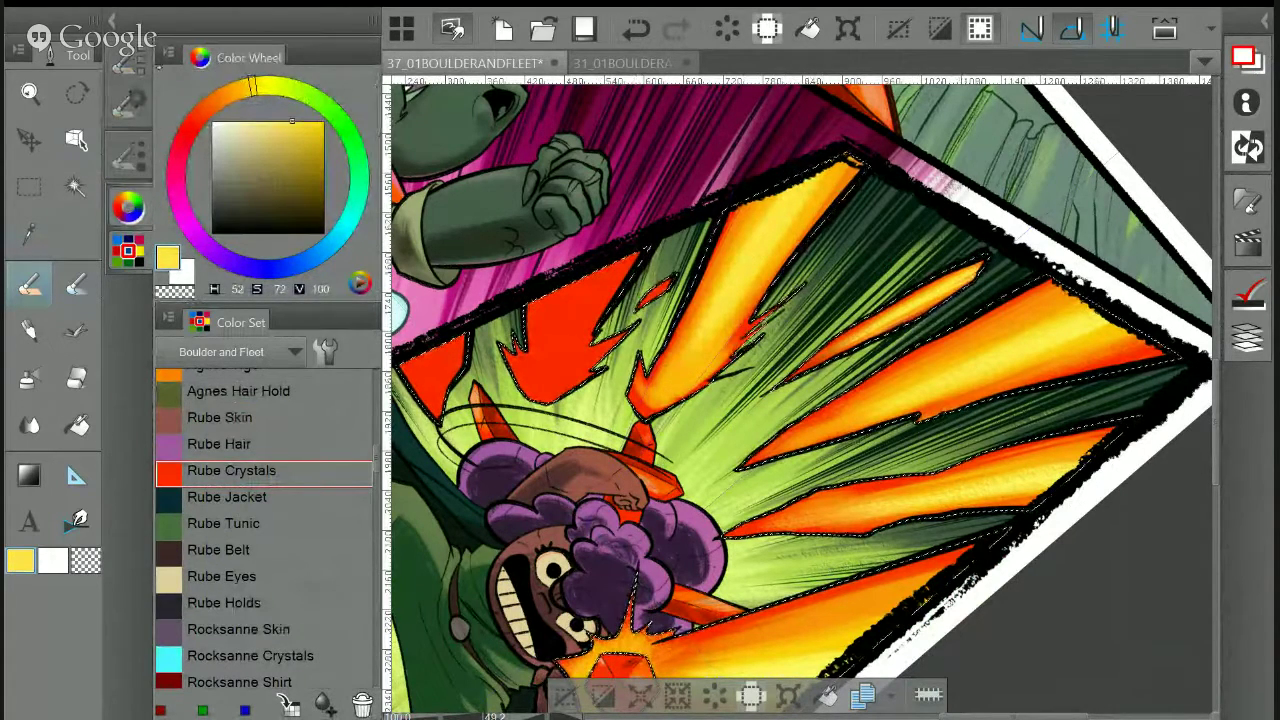
{"action": "left_click", "coordinate": [128, 100]}
{"action": "left_click", "coordinate": [195, 121]}
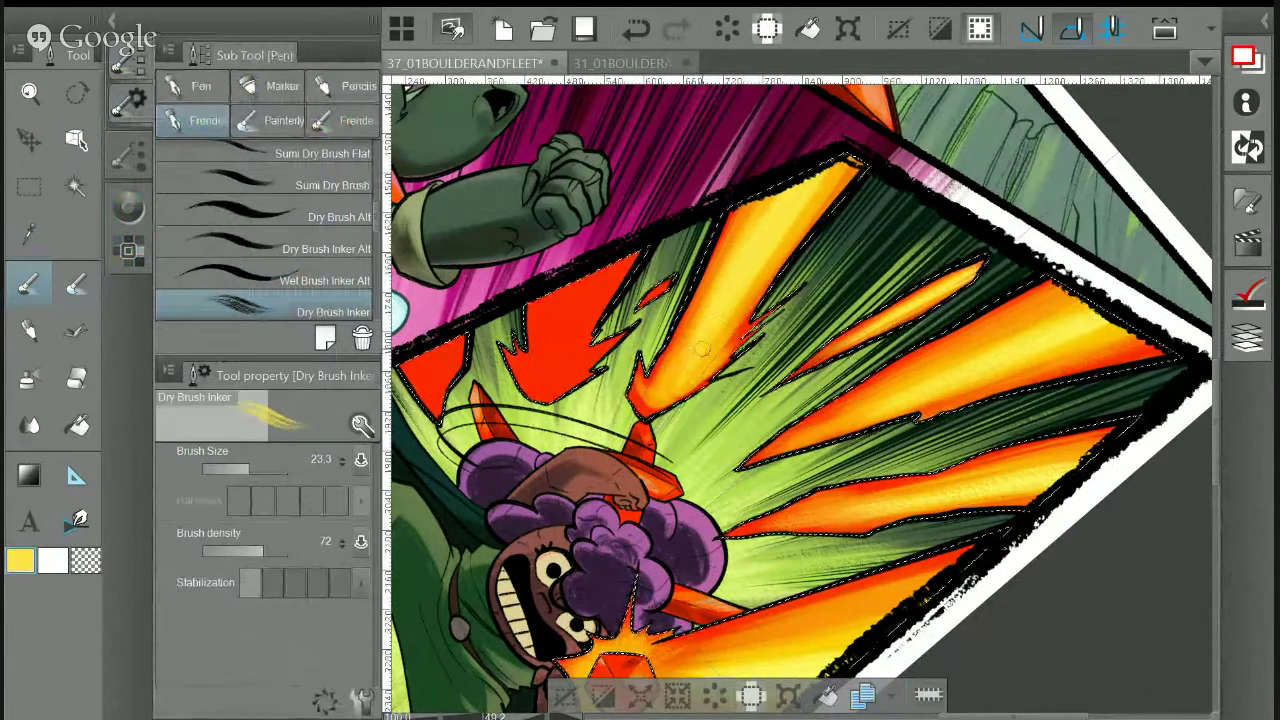
Sample orange from the large ray's lower end and blend its yellow core with Dry Brush Inker, raising brush density to 81
{"action": "key", "text": "i"}
{"action": "left_click", "coordinate": [660, 387]}
{"action": "key", "text": "p"}
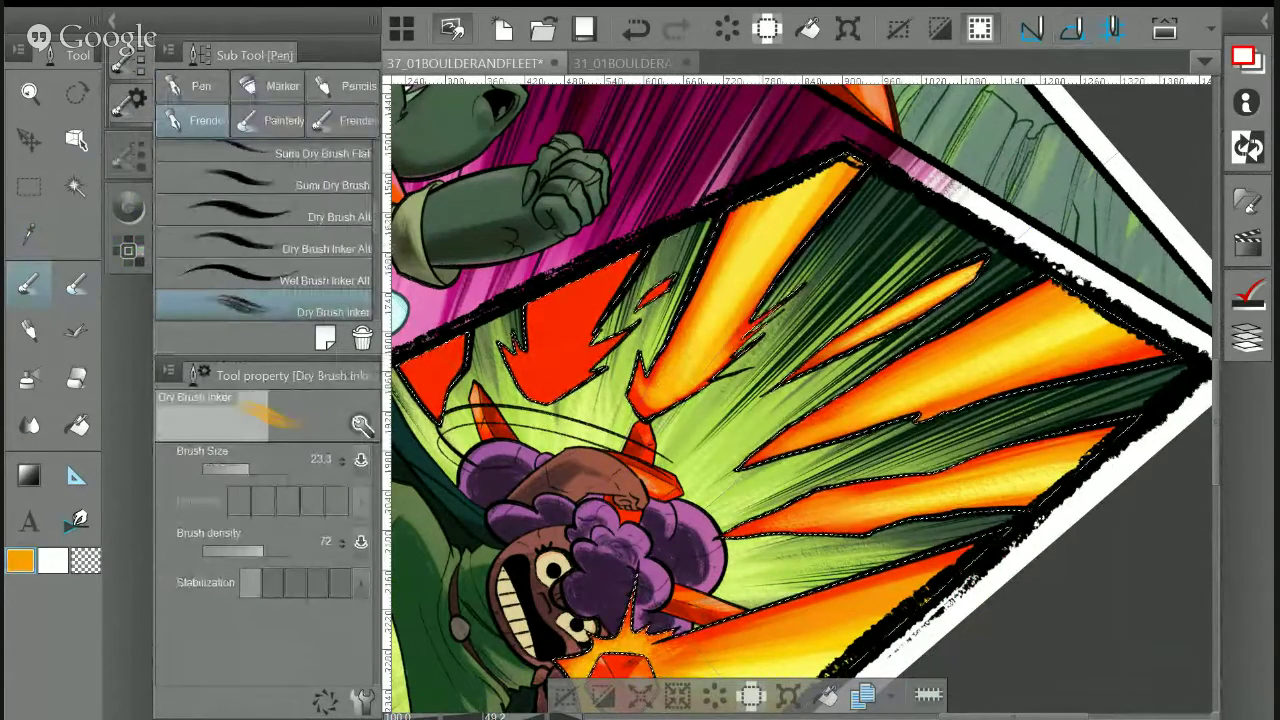
{"action": "key", "text": "ctrl+plus"}
{"action": "left_click", "coordinate": [270, 550]}
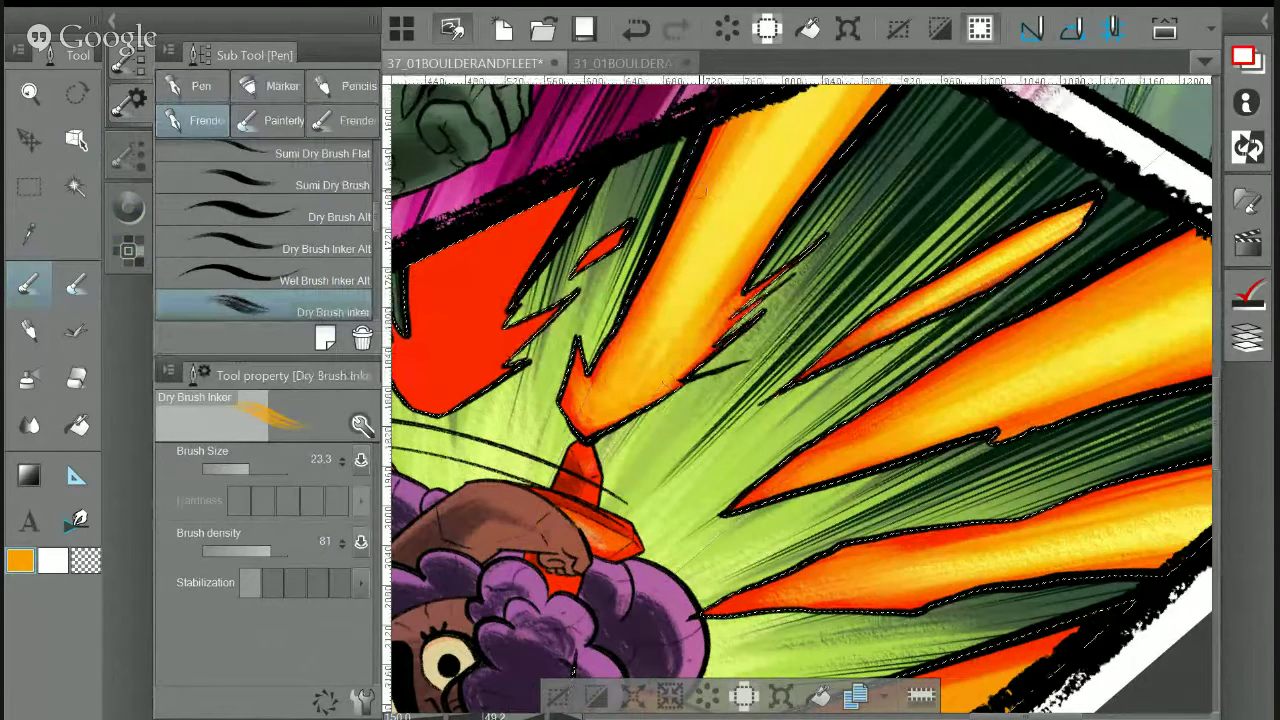
Streak sampled red along both edges of the large ray with the Dry Brush Inker, undoing an unwanted stroke
{"action": "left_click", "coordinate": [29, 234]}
{"action": "left_click", "coordinate": [490, 300]}
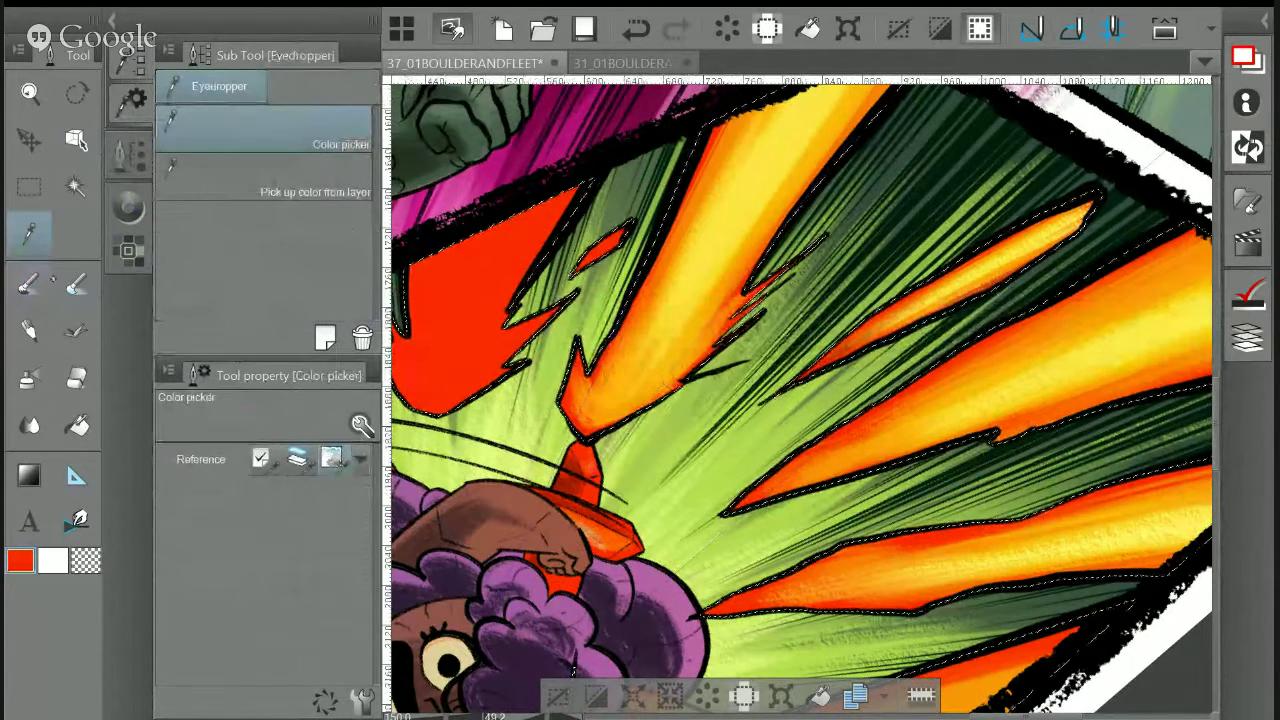
{"action": "key", "text": "b"}
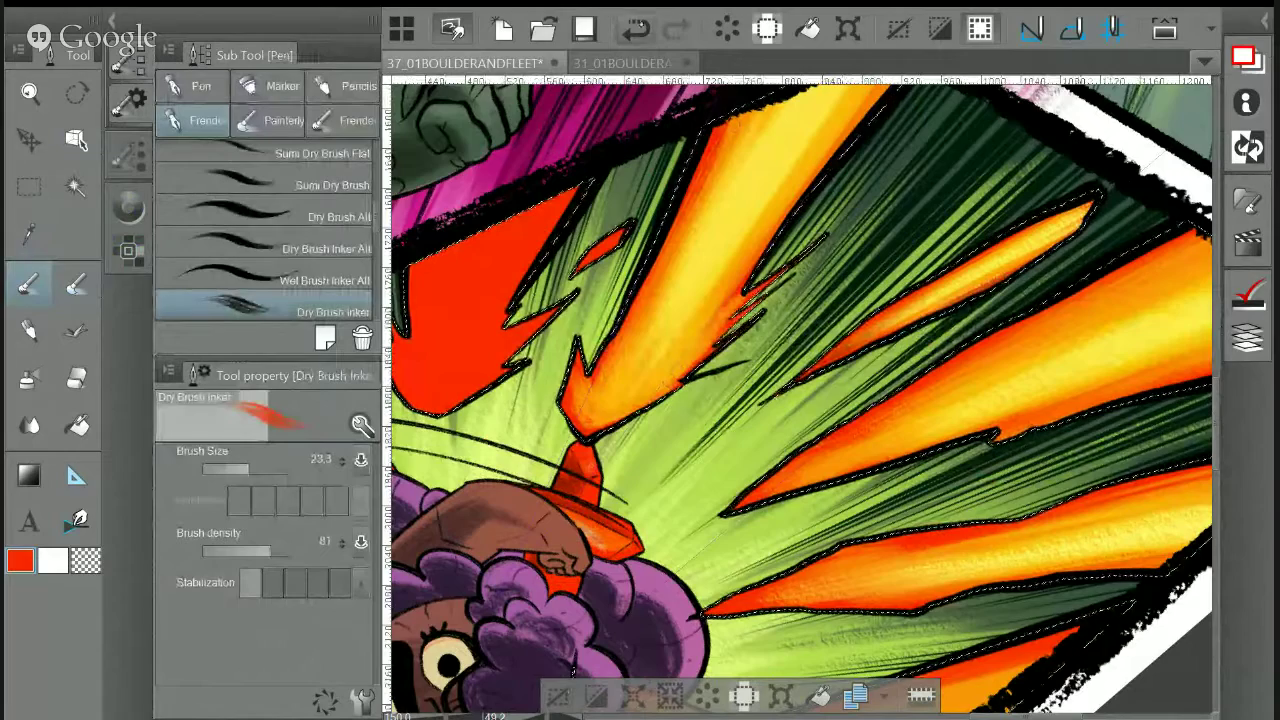
{"action": "left_click", "coordinate": [636, 30]}
{"action": "left_click_drag", "start_coordinate": [735, 108], "coordinate": [693, 204]}
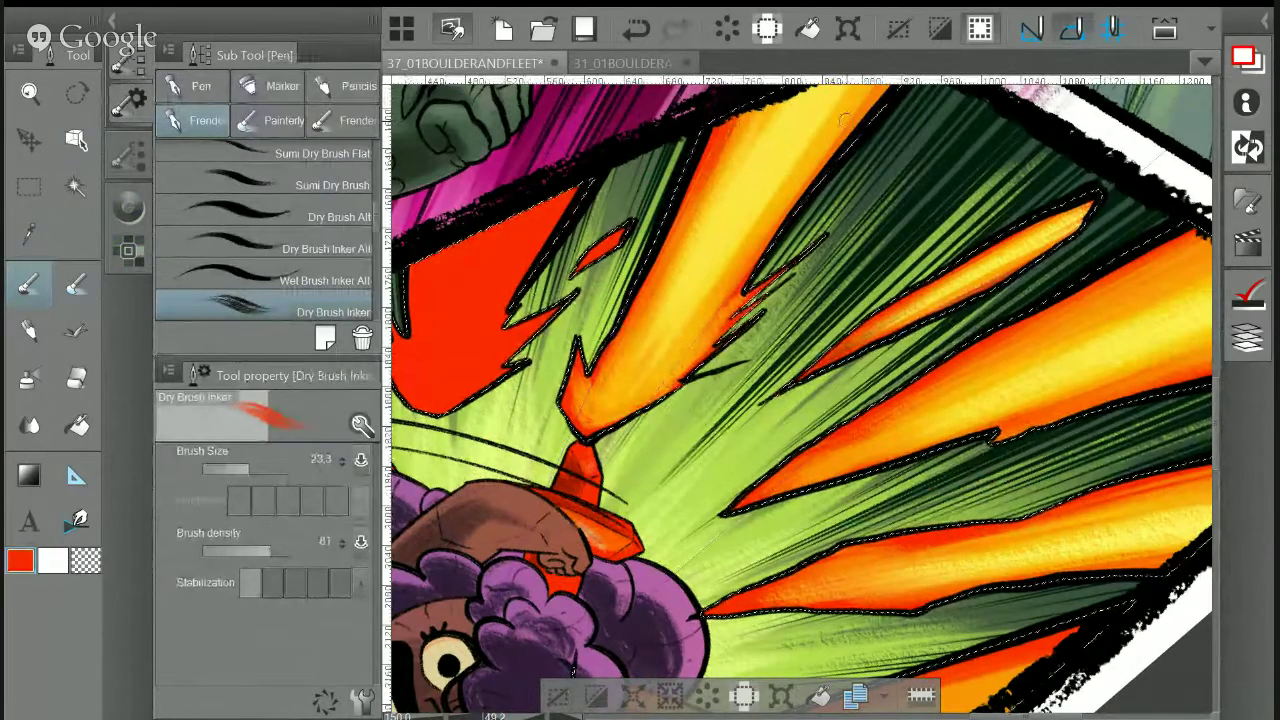
{"action": "left_click_drag", "start_coordinate": [862, 124], "coordinate": [765, 272]}
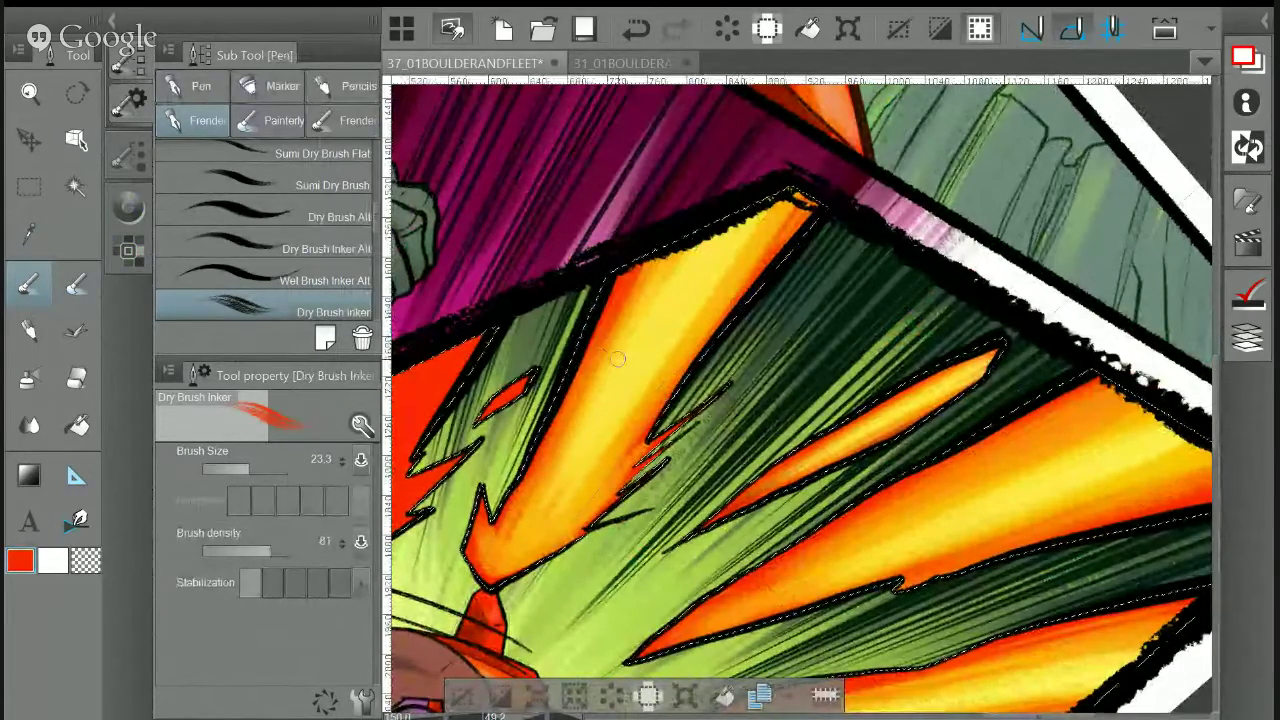
Fill the small red sliver beside the large ray with sampled orange using the Concept 1 brush
{"action": "left_click_drag", "start_coordinate": [618, 359], "coordinate": [764, 311]}
{"action": "key", "text": "ctrl+at"}
{"action": "left_click_drag", "start_coordinate": [700, 420], "coordinate": [782, 301]}
{"action": "left_click_drag", "start_coordinate": [930, 340], "coordinate": [680, 414]}
{"action": "left_click_drag", "start_coordinate": [660, 480], "coordinate": [868, 293]}
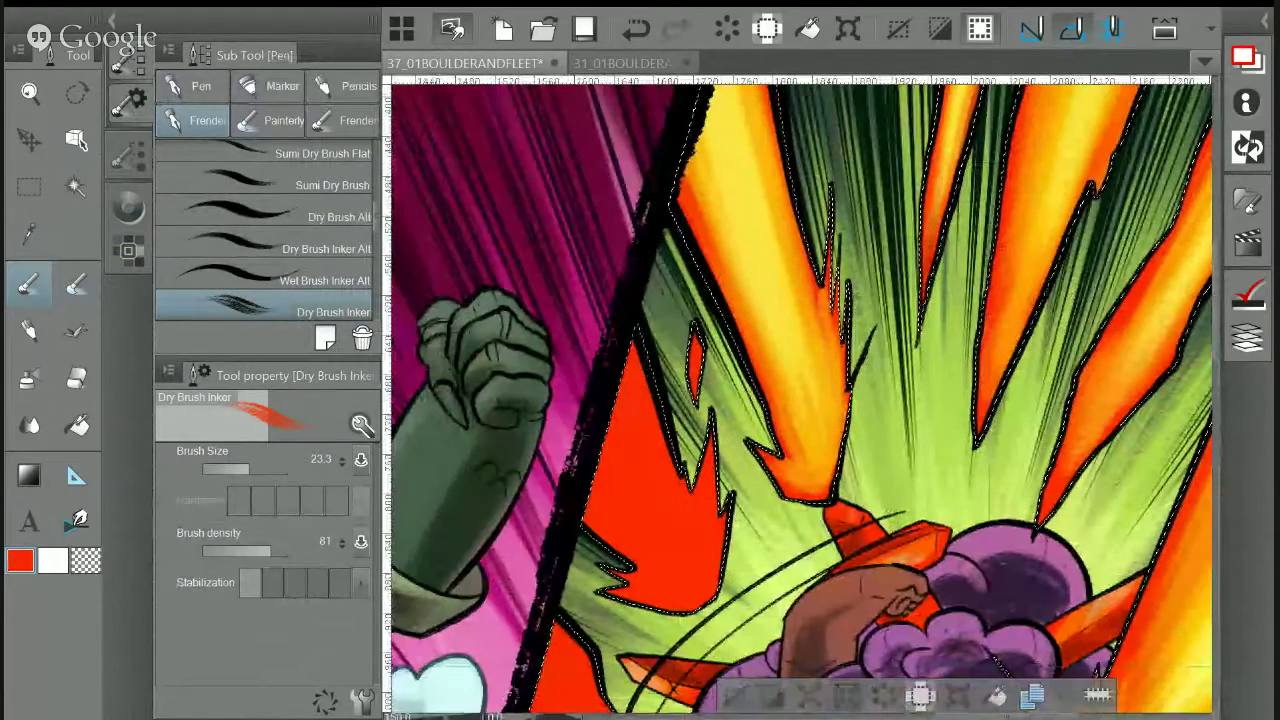
{"action": "key", "text": "ctrl+2"}
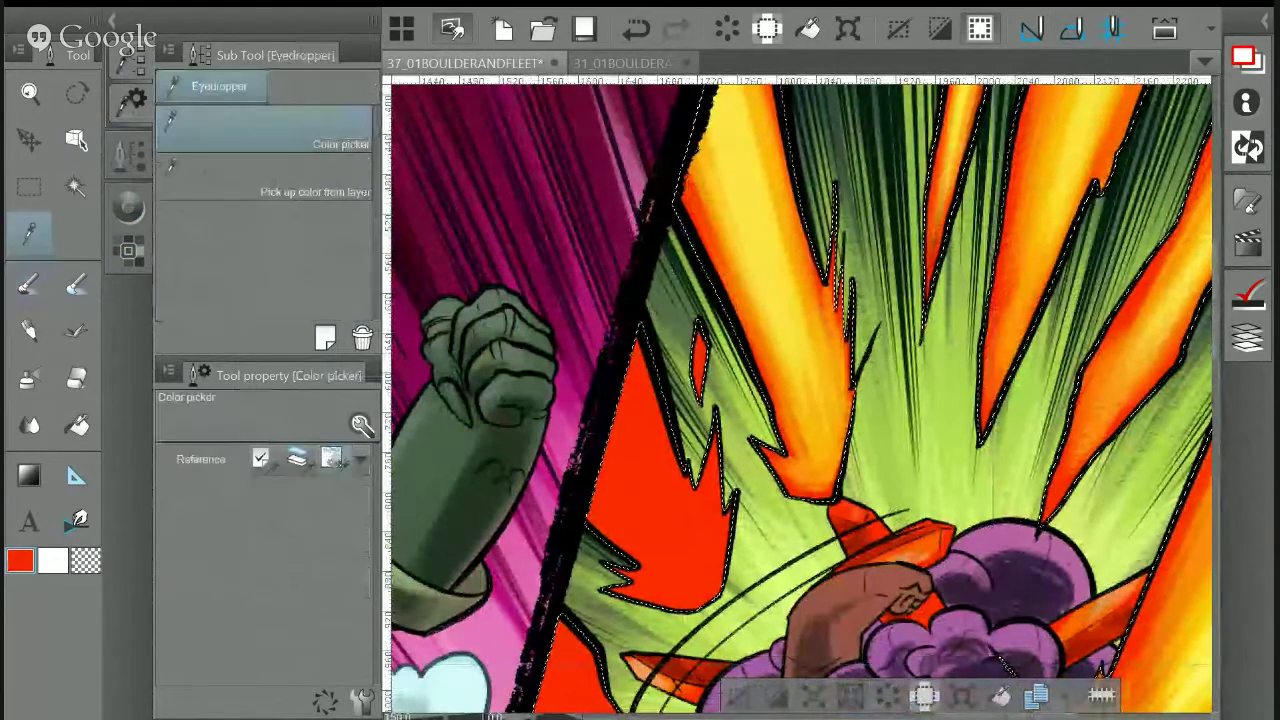
{"action": "left_click", "coordinate": [833, 451], "text": "alt"}
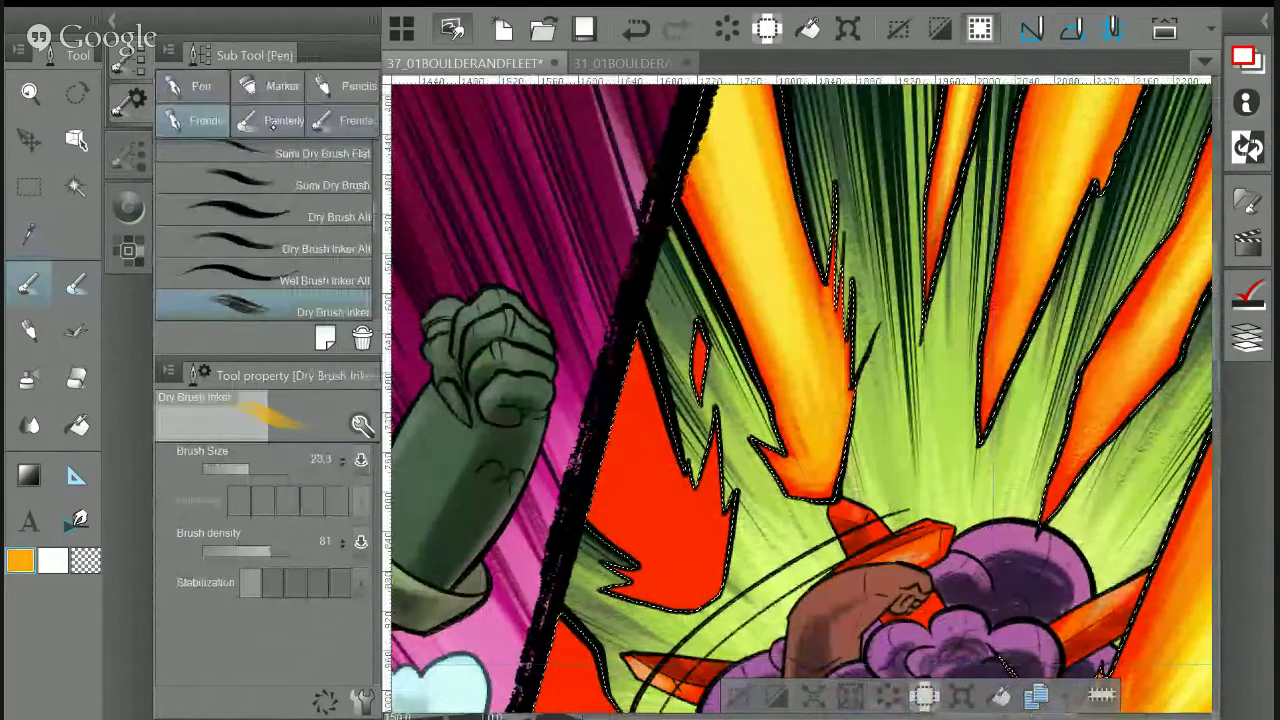
{"action": "left_click", "coordinate": [275, 120]}
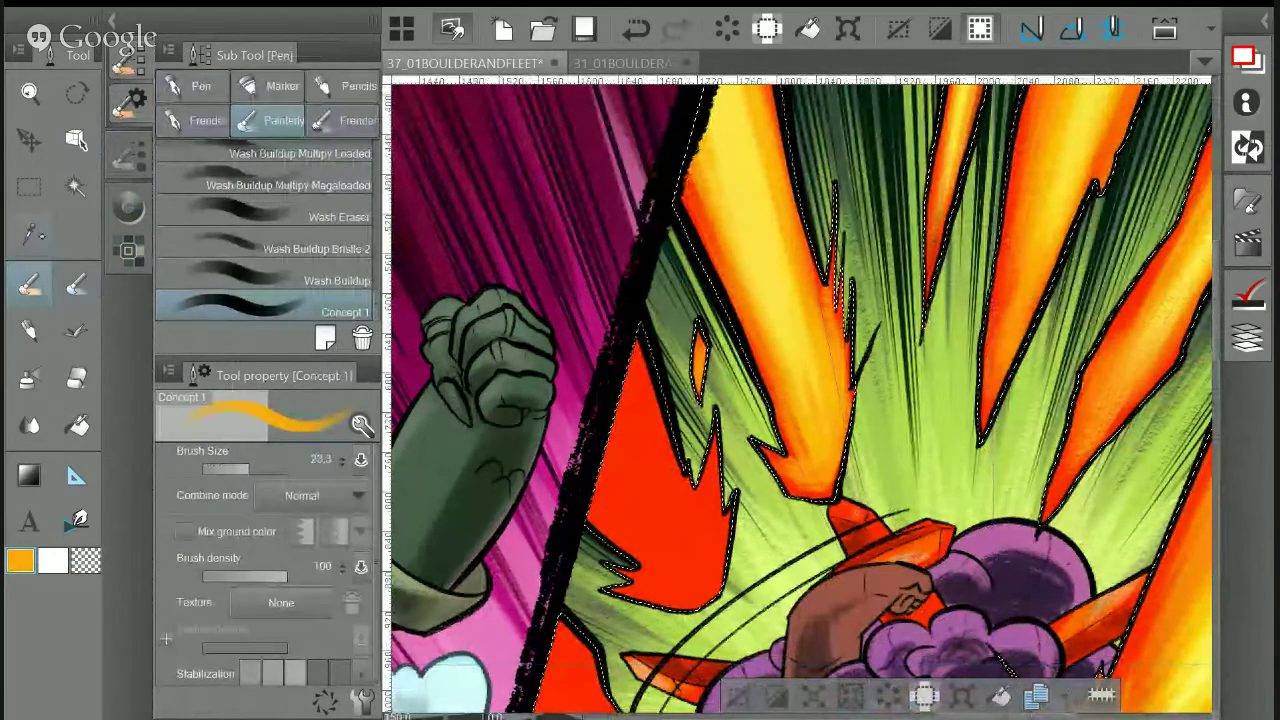
Add sampled golden yellow to the small sliver's center with Concept 1 and the Dry Brush Inker
{"action": "key", "text": "i"}
{"action": "left_click", "coordinate": [812, 318]}
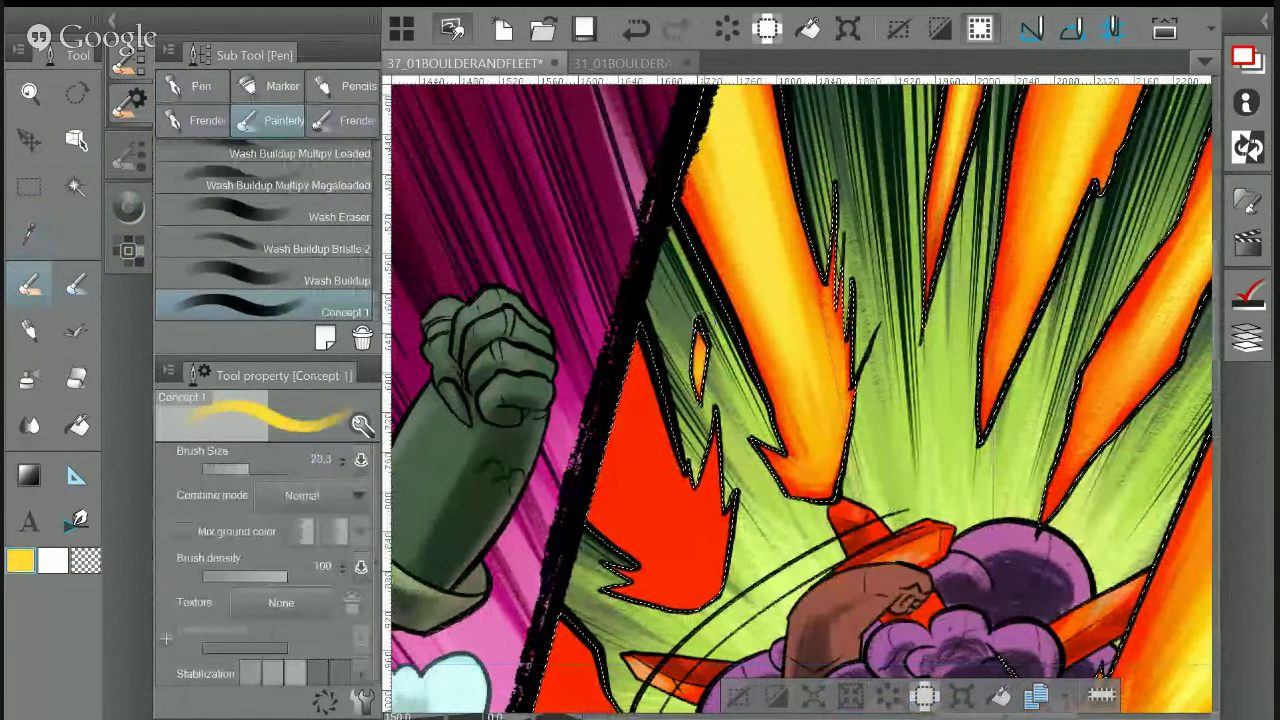
{"action": "left_click", "coordinate": [201, 120]}
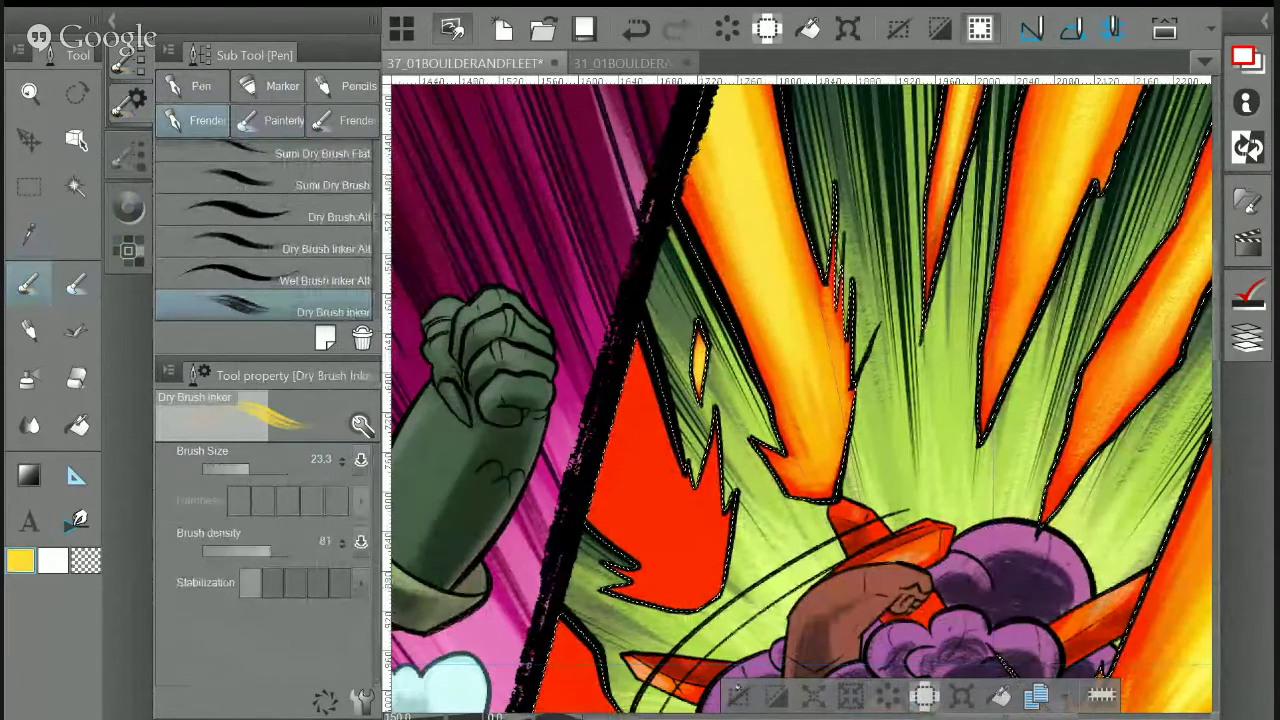
{"action": "left_click_drag", "start_coordinate": [744, 485], "coordinate": [799, 477]}
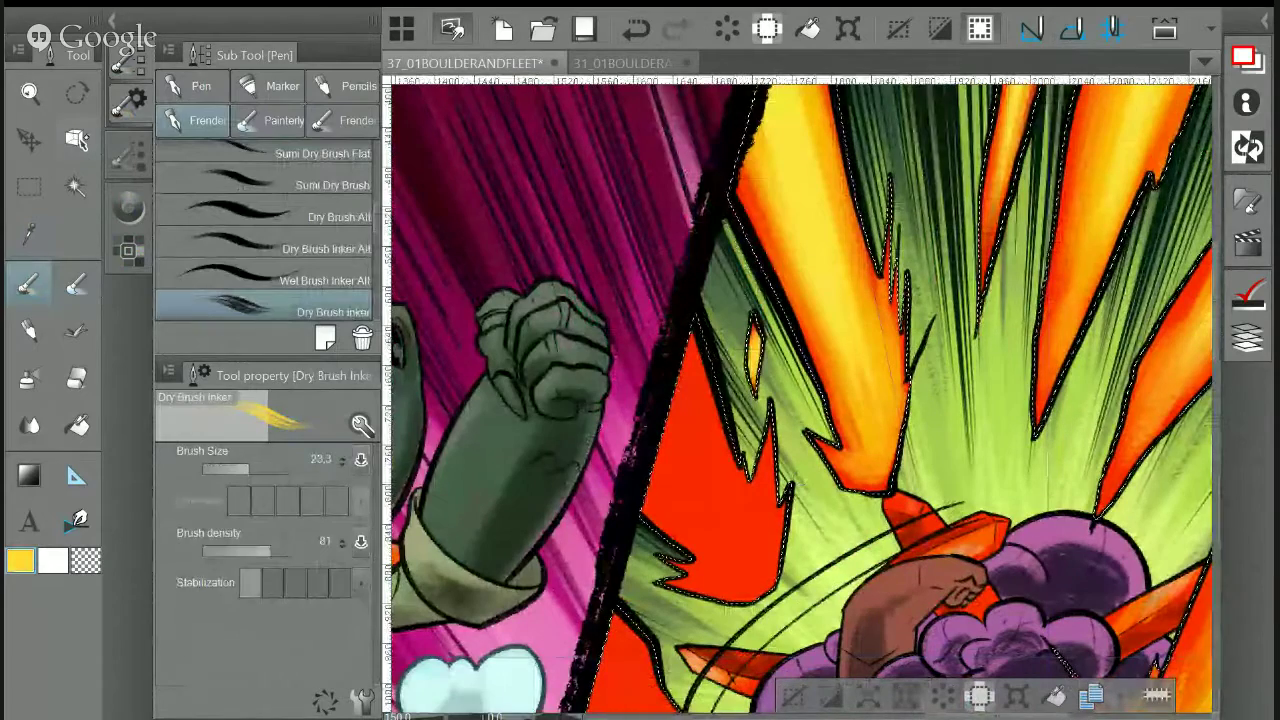
Adjust the perspective ruler's guides to follow the jagged red ray along the panel's slanted border
{"action": "key", "text": "ctrl"}
{"action": "left_click", "coordinate": [875, 215]}
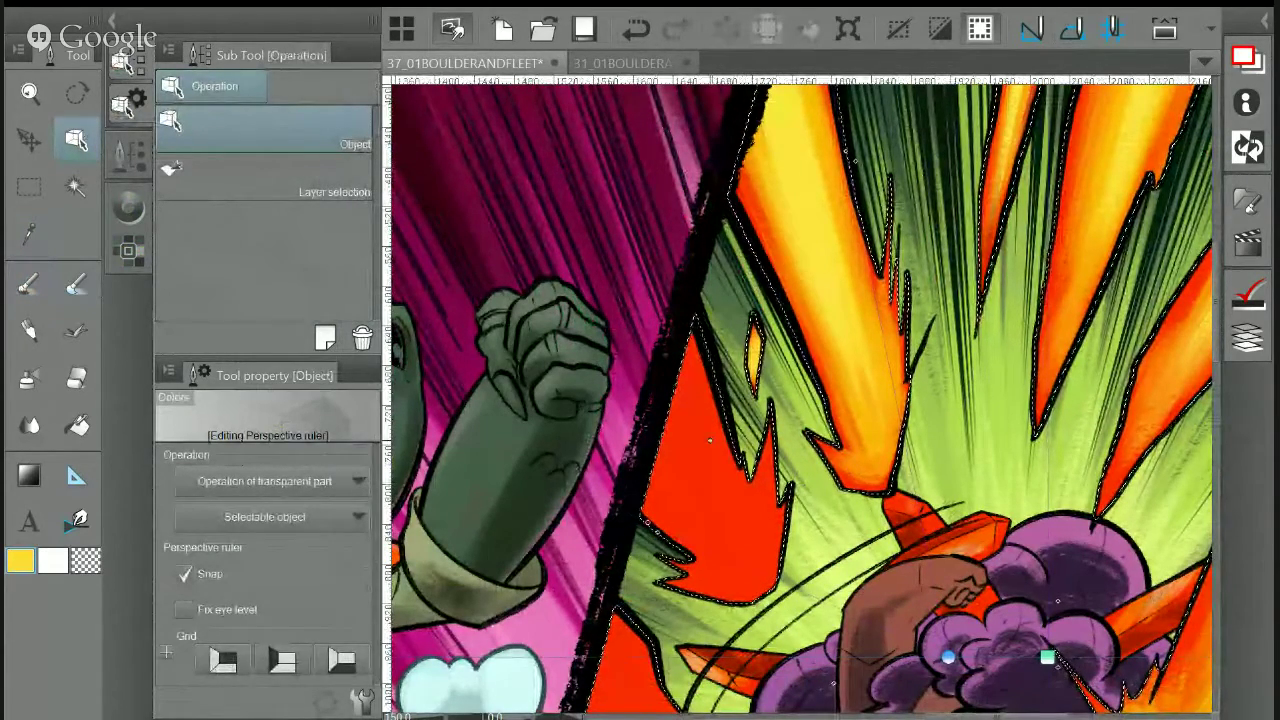
{"action": "left_click_drag", "start_coordinate": [705, 362], "coordinate": [722, 419]}
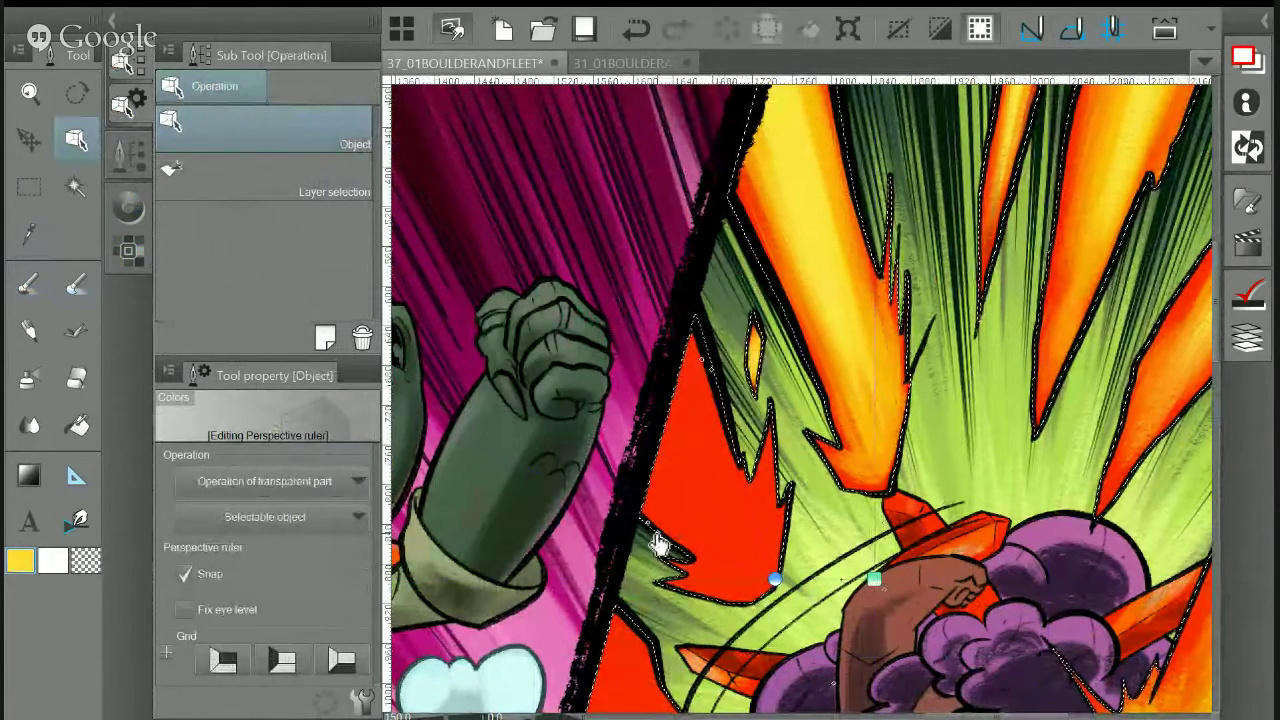
{"action": "left_click_drag", "start_coordinate": [652, 527], "coordinate": [679, 553]}
Paint sampled orange strokes down the jagged ray with Concept 1 at size 23.3, redoing the first pass and leaving the lower tips red
{"action": "key", "text": "i"}
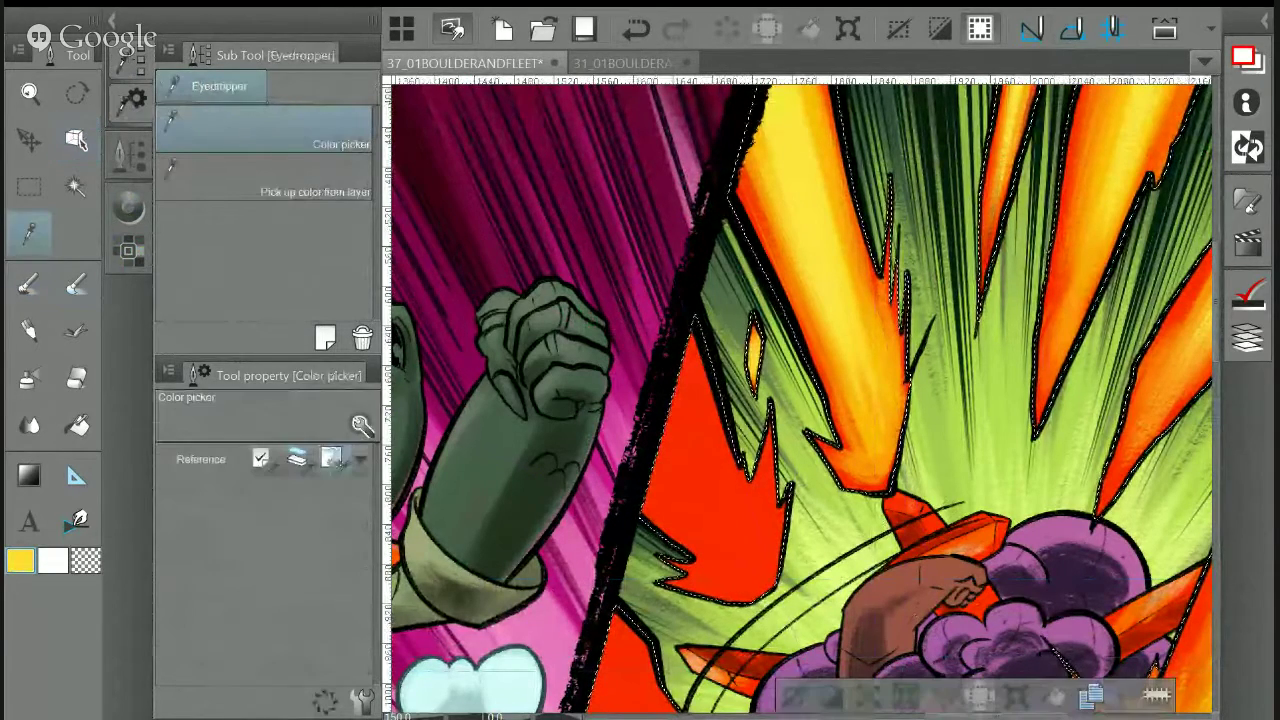
{"action": "left_click", "coordinate": [795, 188]}
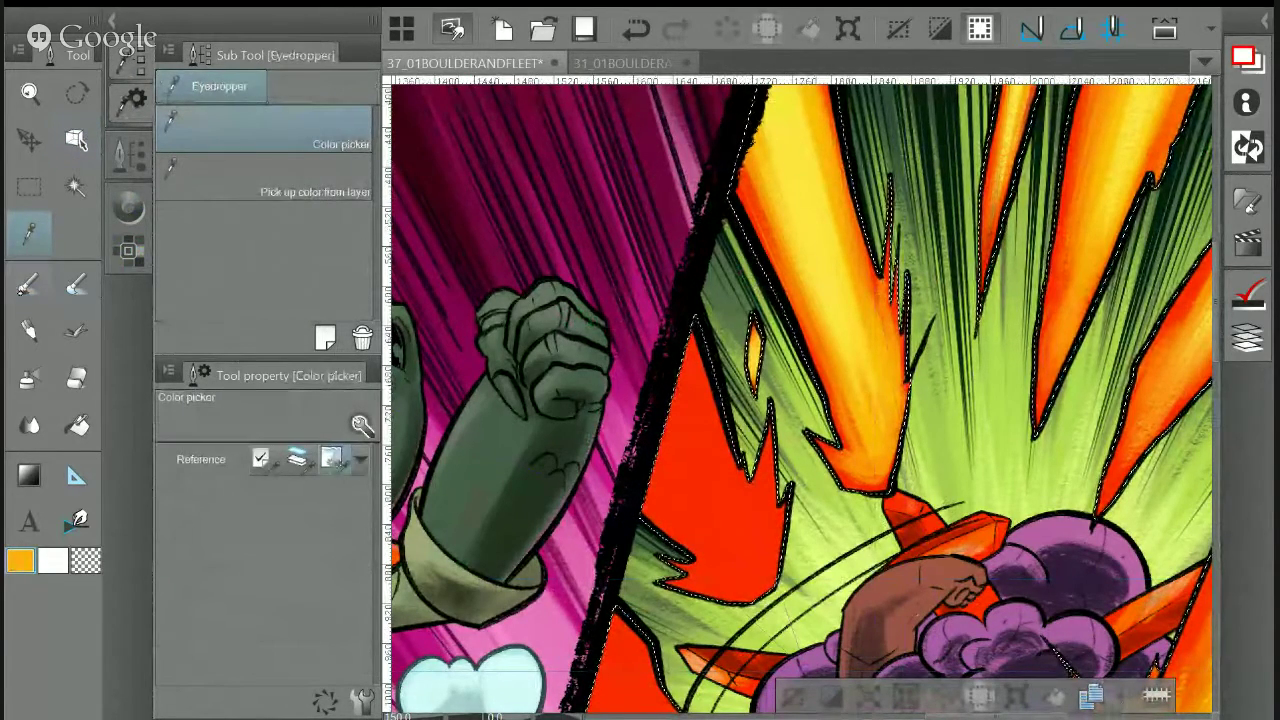
{"action": "key", "text": "p"}
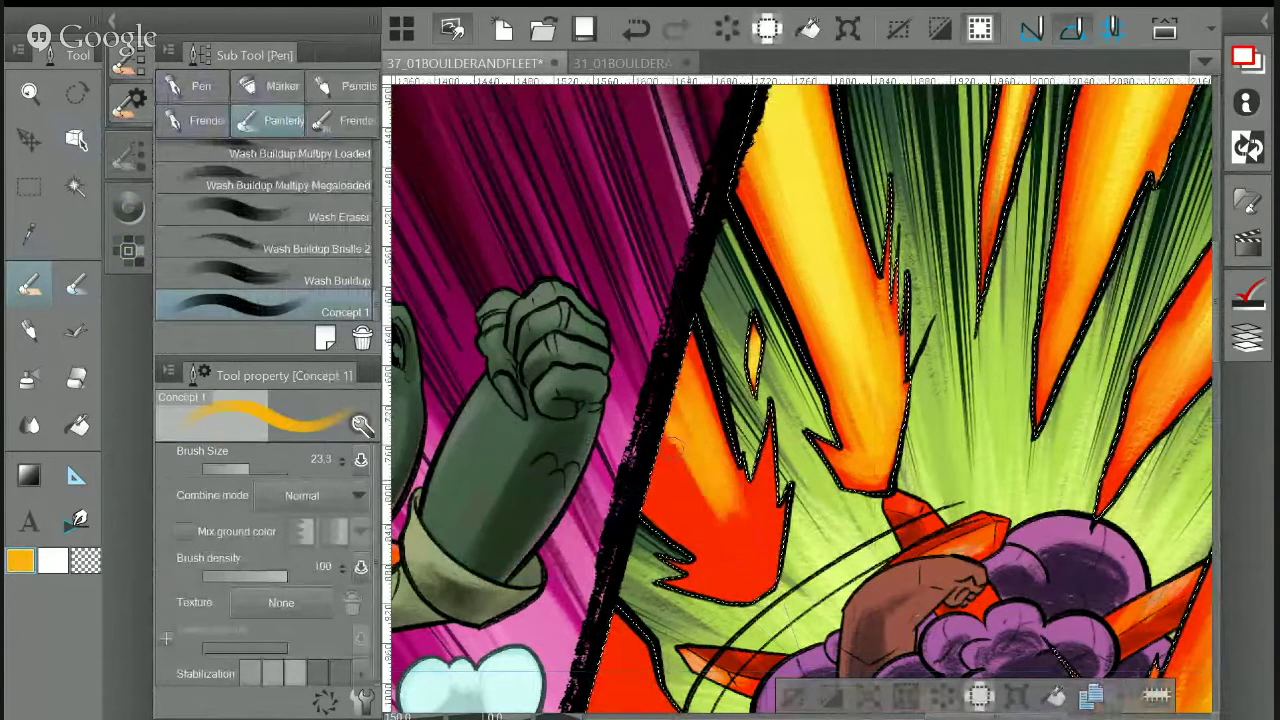
{"action": "left_click", "coordinate": [636, 29]}
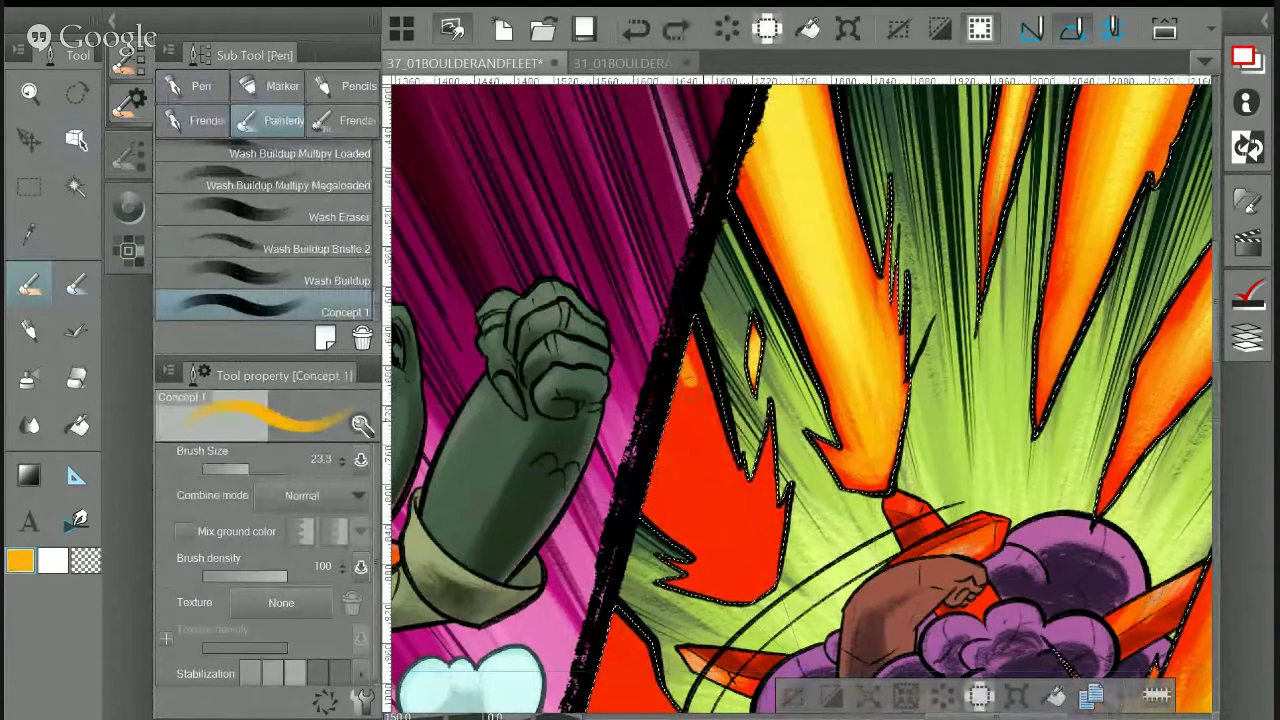
{"action": "left_click_drag", "start_coordinate": [686, 382], "coordinate": [698, 443]}
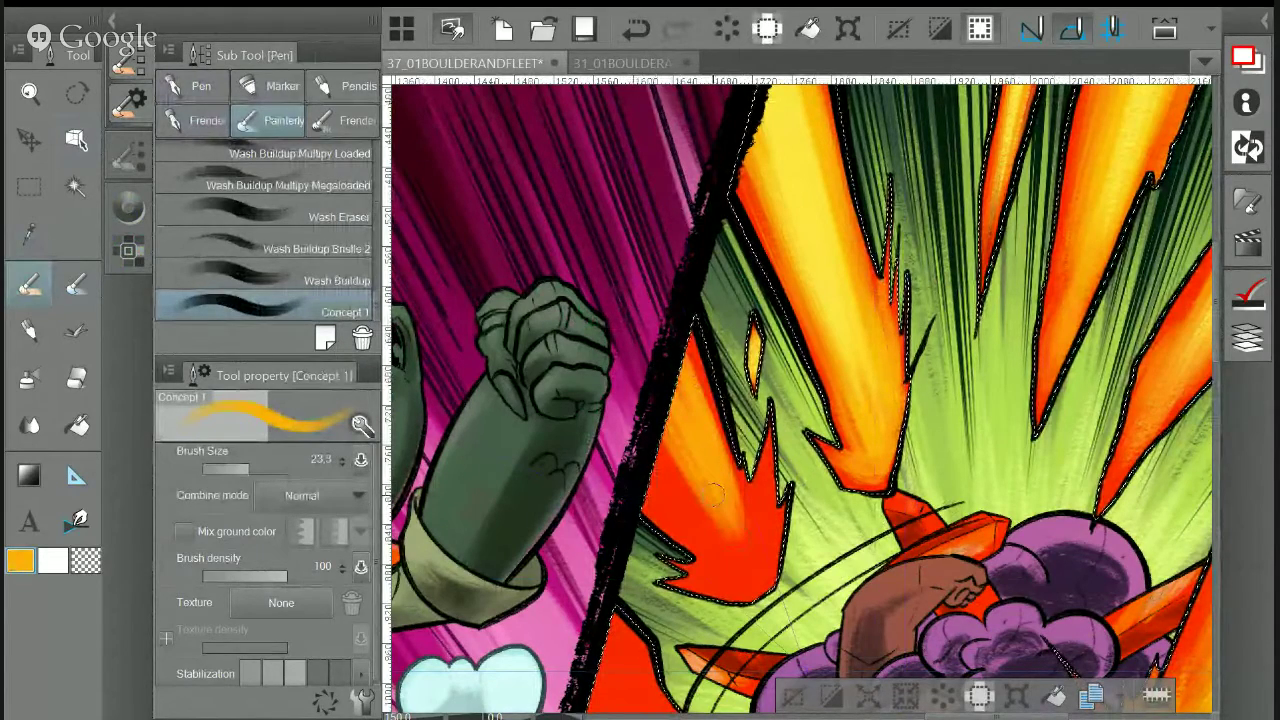
{"action": "mouse_move", "coordinate": [716, 494]}
{"action": "left_mouse_down"}
{"action": "mouse_move", "coordinate": [676, 408]}
{"action": "mouse_move", "coordinate": [682, 540]}
{"action": "left_mouse_up"}
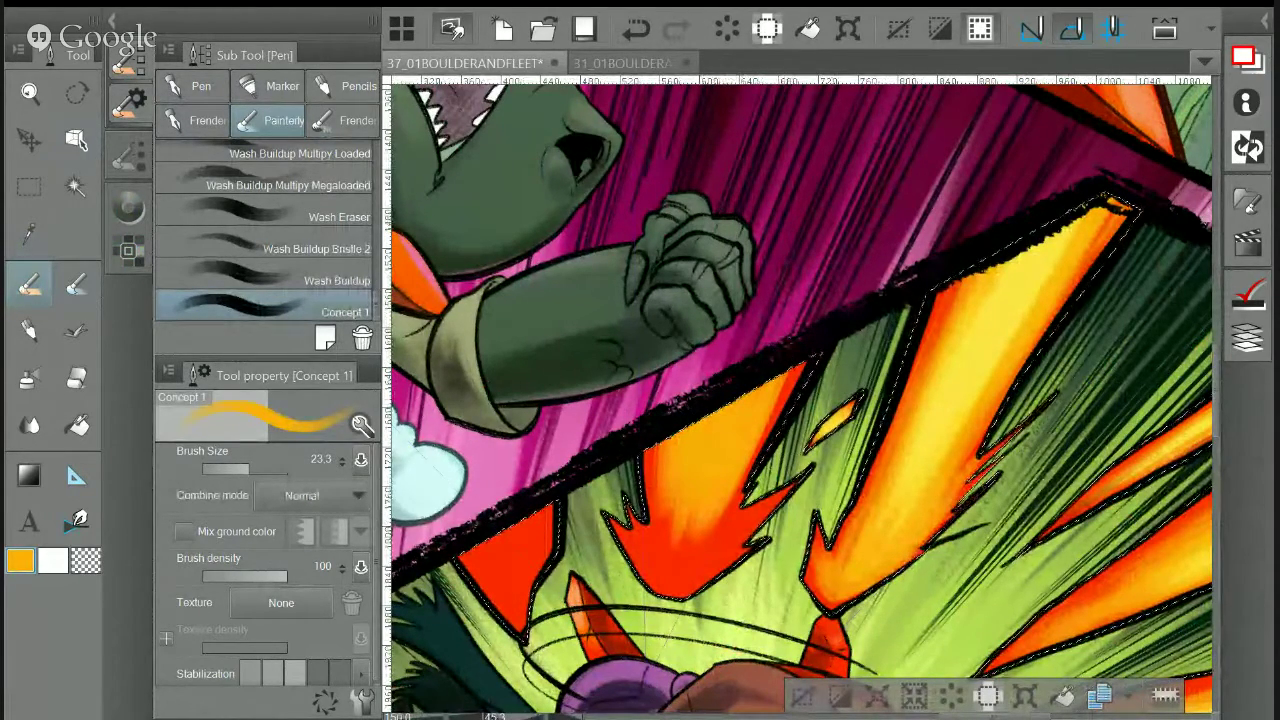
Examine the painted rays in the context of the whole page and the action panel
{"action": "key", "text": "ctrl+0"}
{"action": "key", "text": "ctrl+at"}
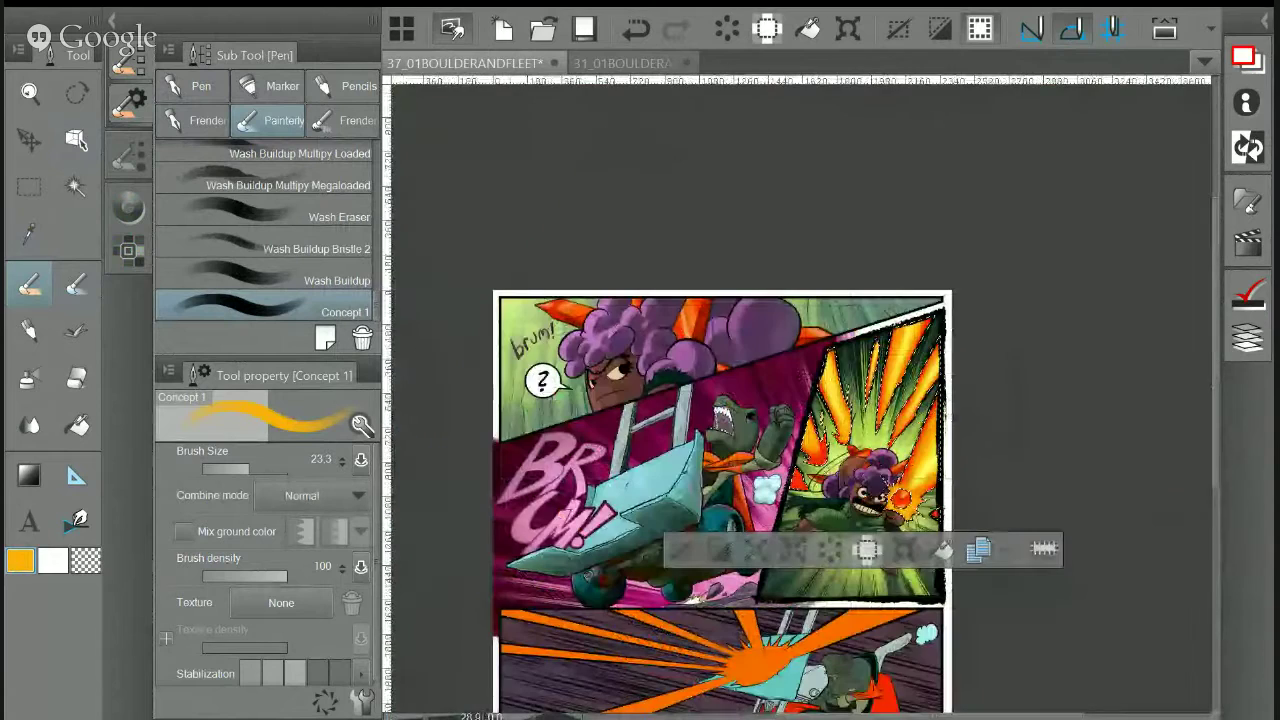
{"action": "left_click_drag", "start_coordinate": [770, 560], "coordinate": [779, 472]}
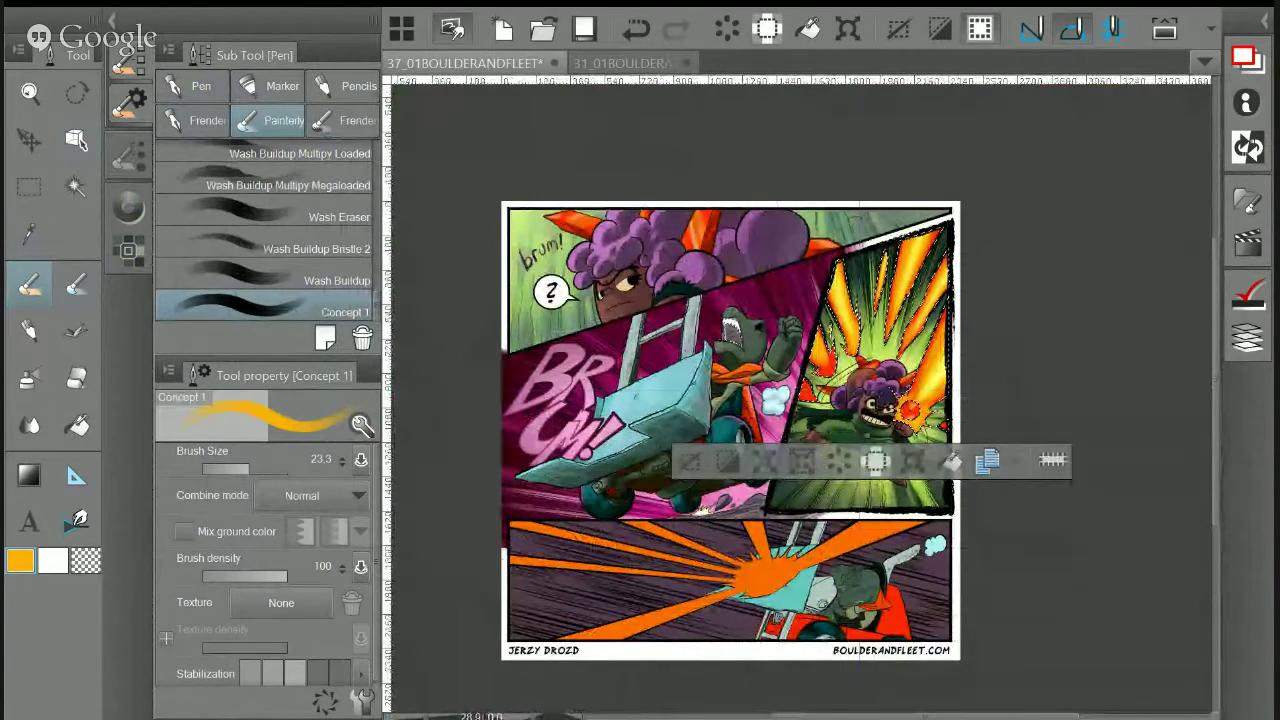
{"action": "scroll", "coordinate": [931, 467], "scroll_direction": "up", "scroll_amount": 6}
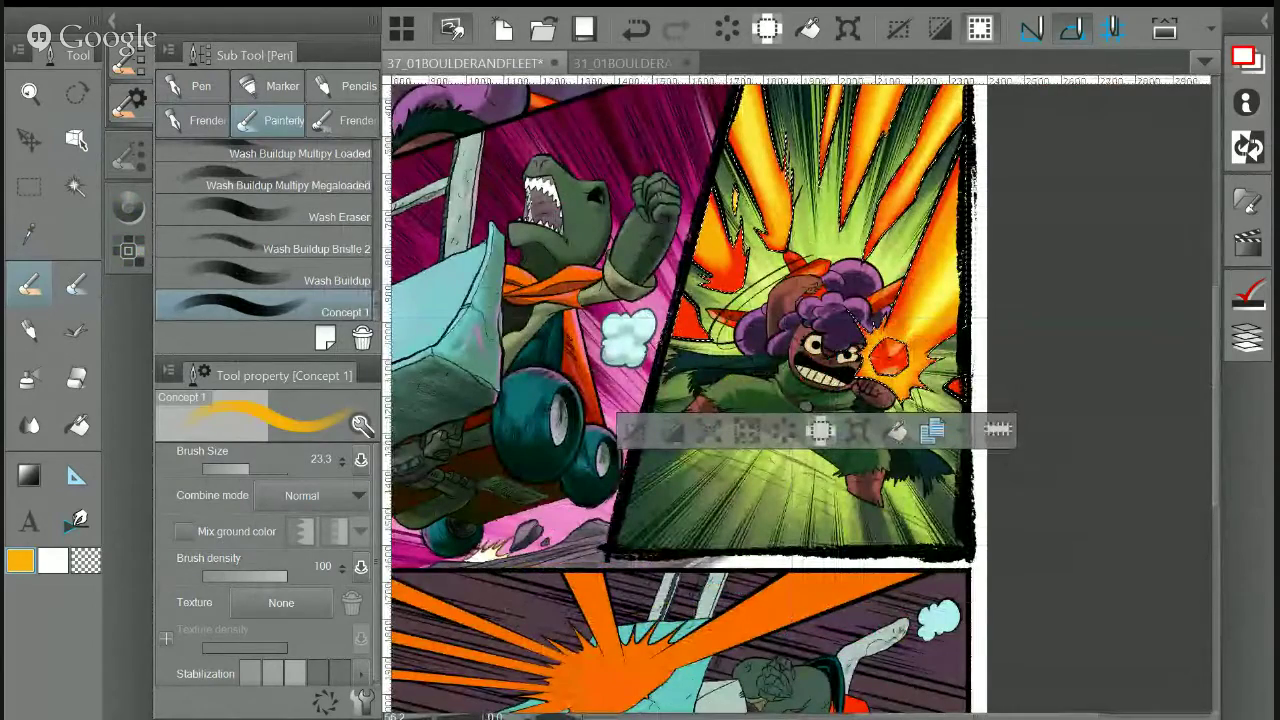
{"action": "left_click_drag", "start_coordinate": [860, 370], "coordinate": [917, 437]}
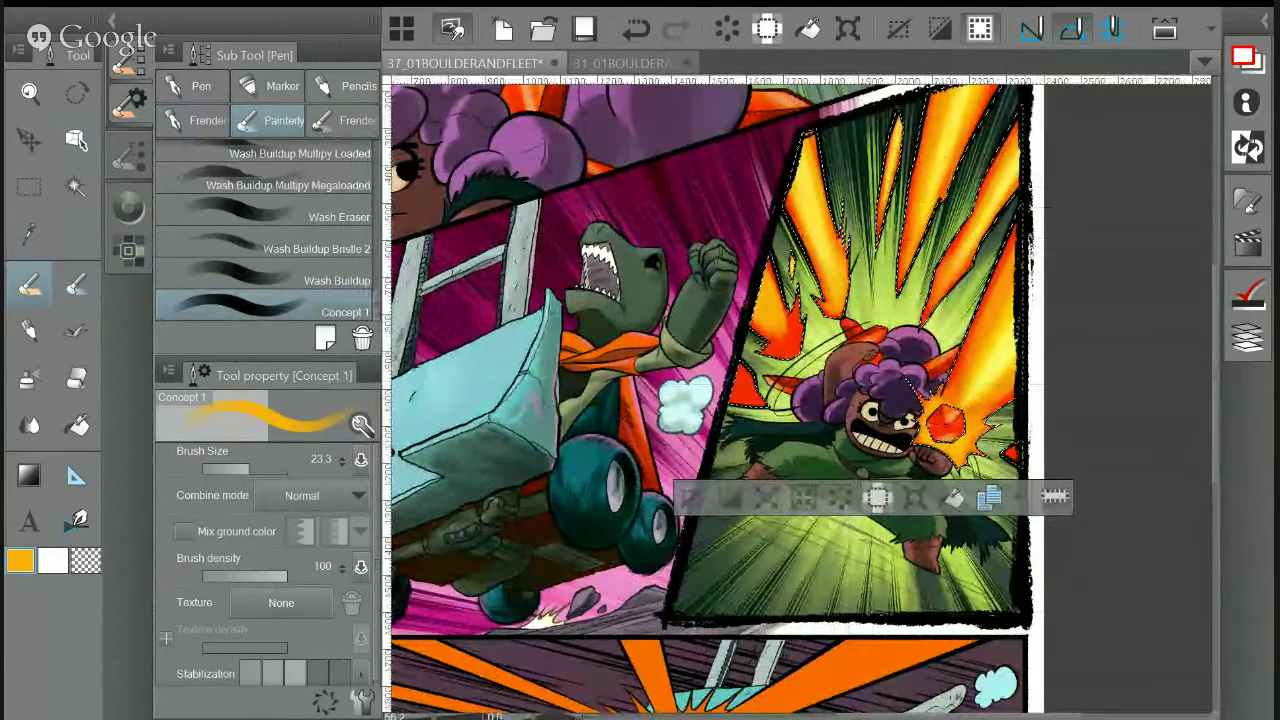
{"action": "left_click_drag", "start_coordinate": [948, 432], "coordinate": [918, 498]}
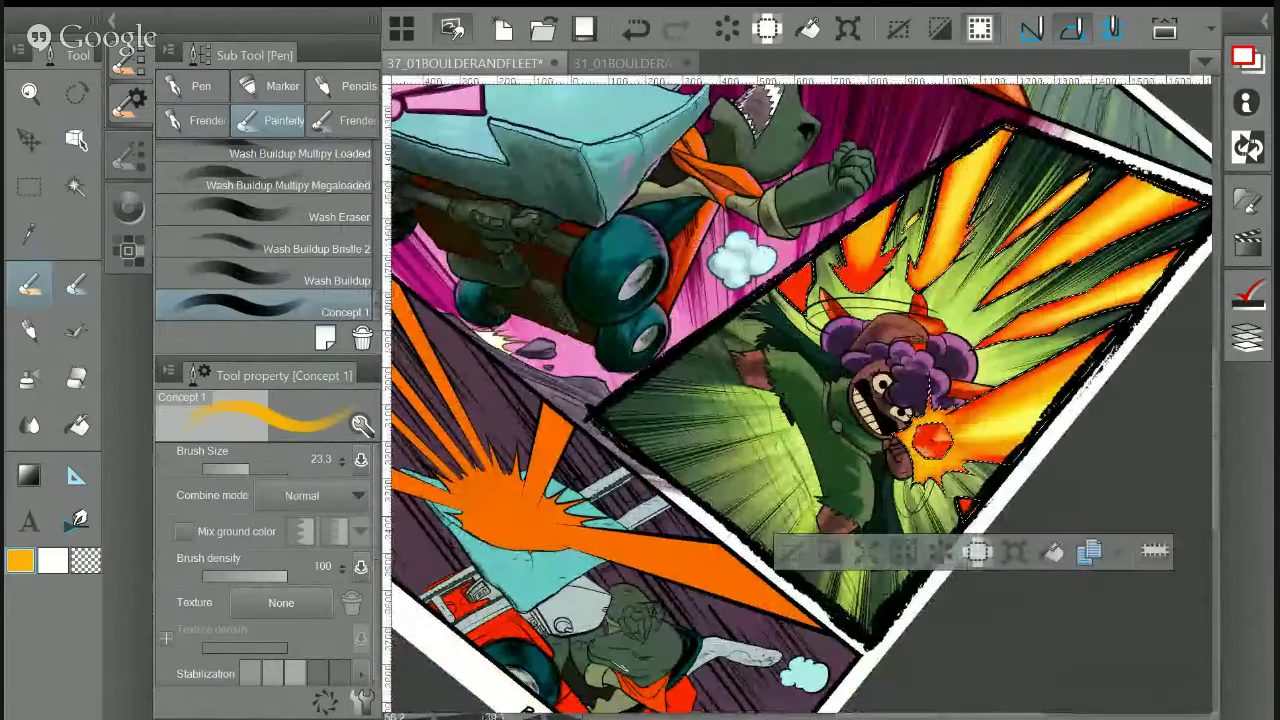
{"action": "scroll", "coordinate": [950, 117], "scroll_direction": "up", "scroll_amount": 3}
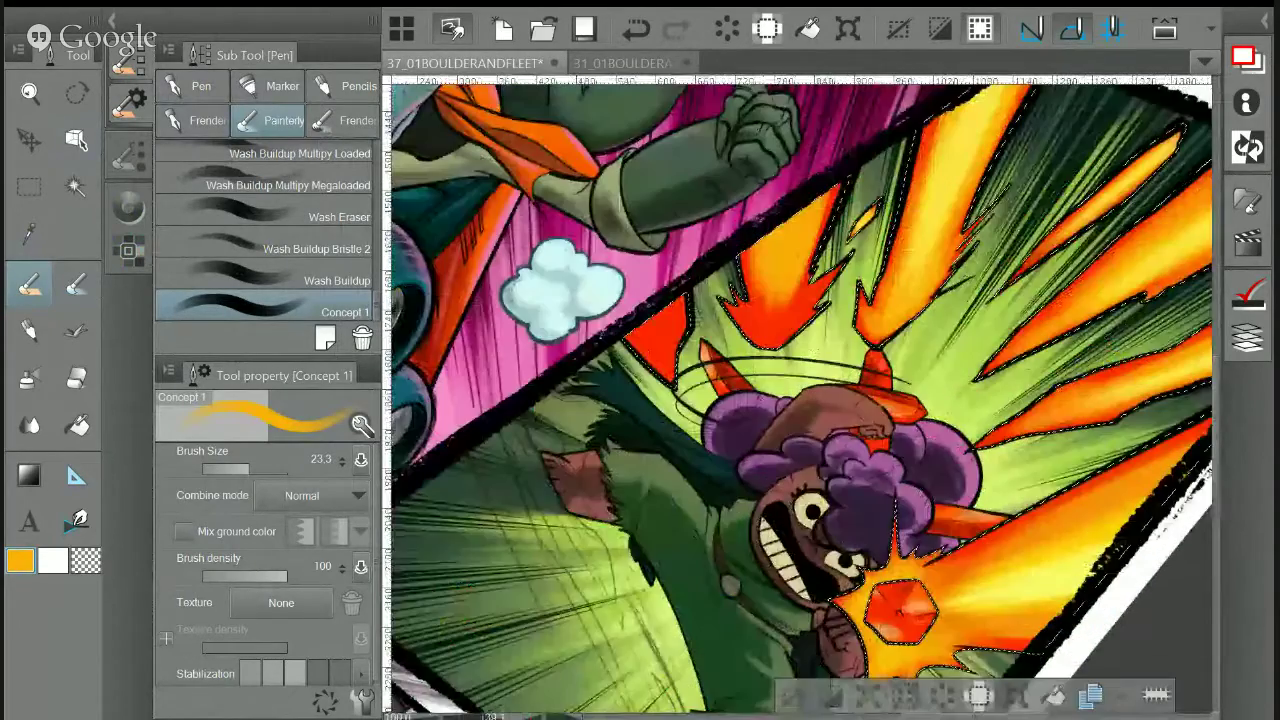
Examine the jagged ray and the plain red shard beside the slanted border, both up close and within the whole page
{"action": "scroll", "coordinate": [950, 117], "scroll_direction": "up", "scroll_amount": 2}
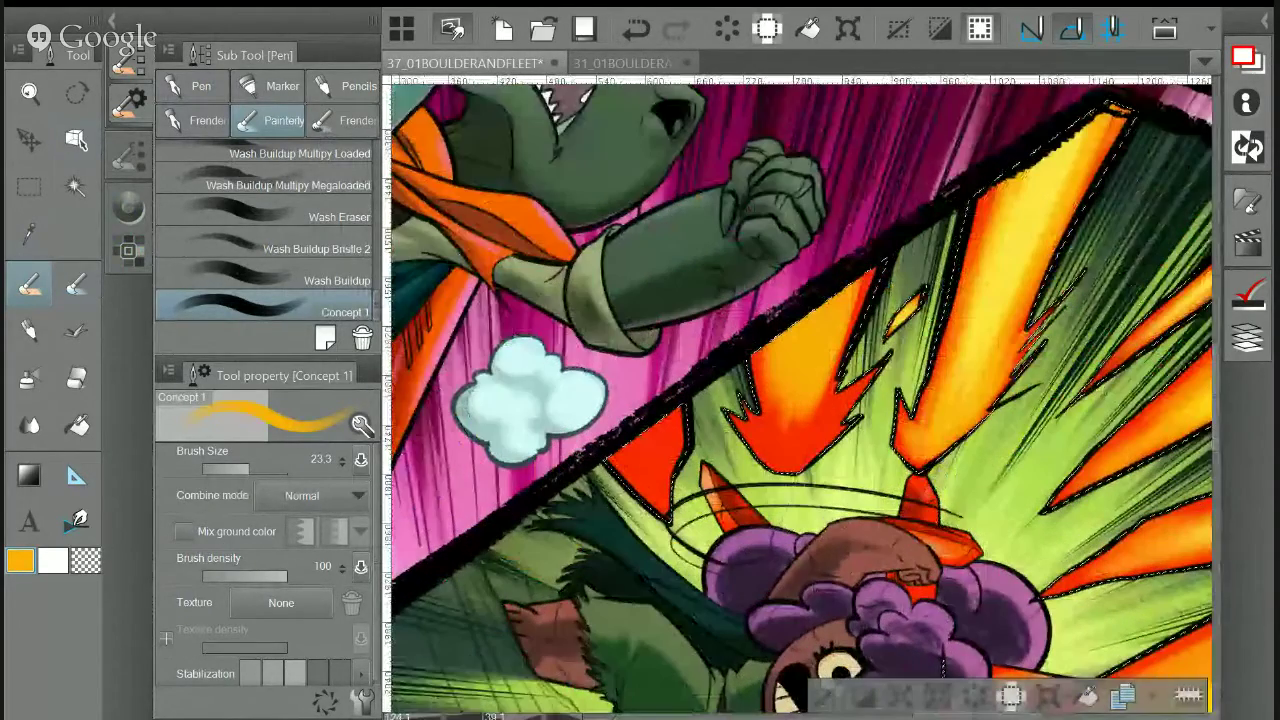
{"action": "scroll", "coordinate": [936, 410], "scroll_direction": "up", "scroll_amount": 2}
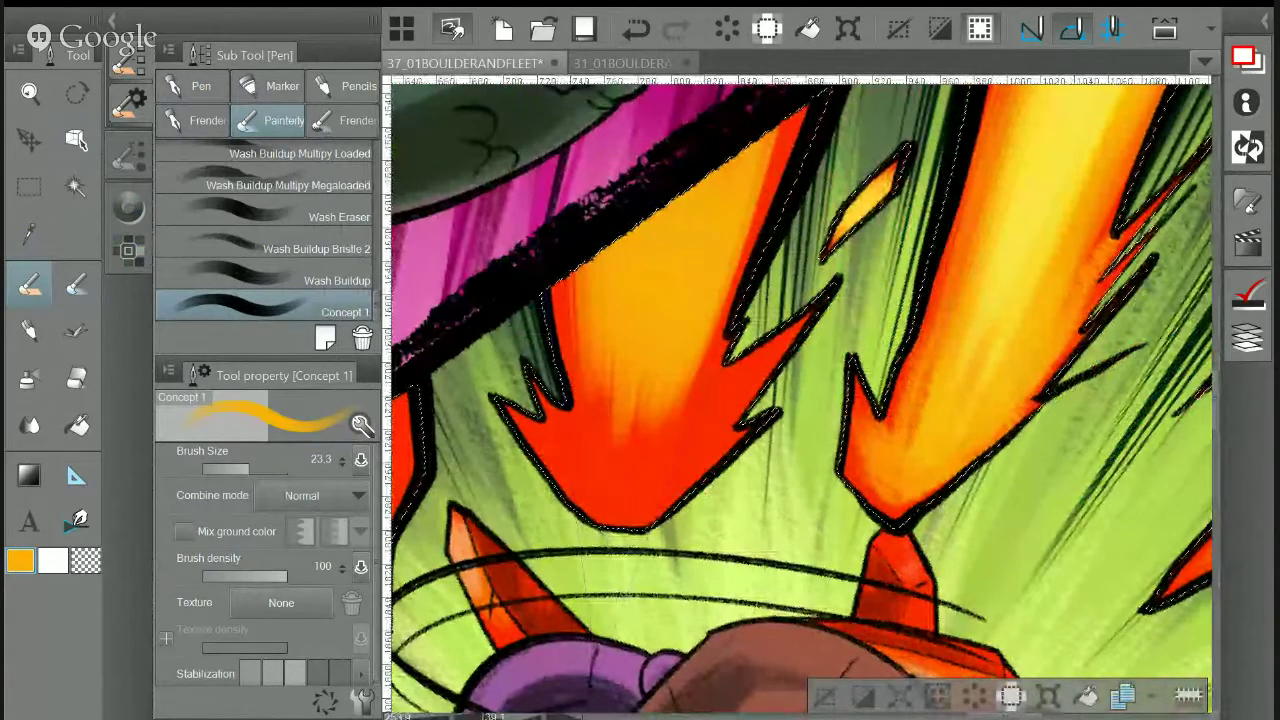
{"action": "left_click_drag", "start_coordinate": [800, 400], "coordinate": [852, 383]}
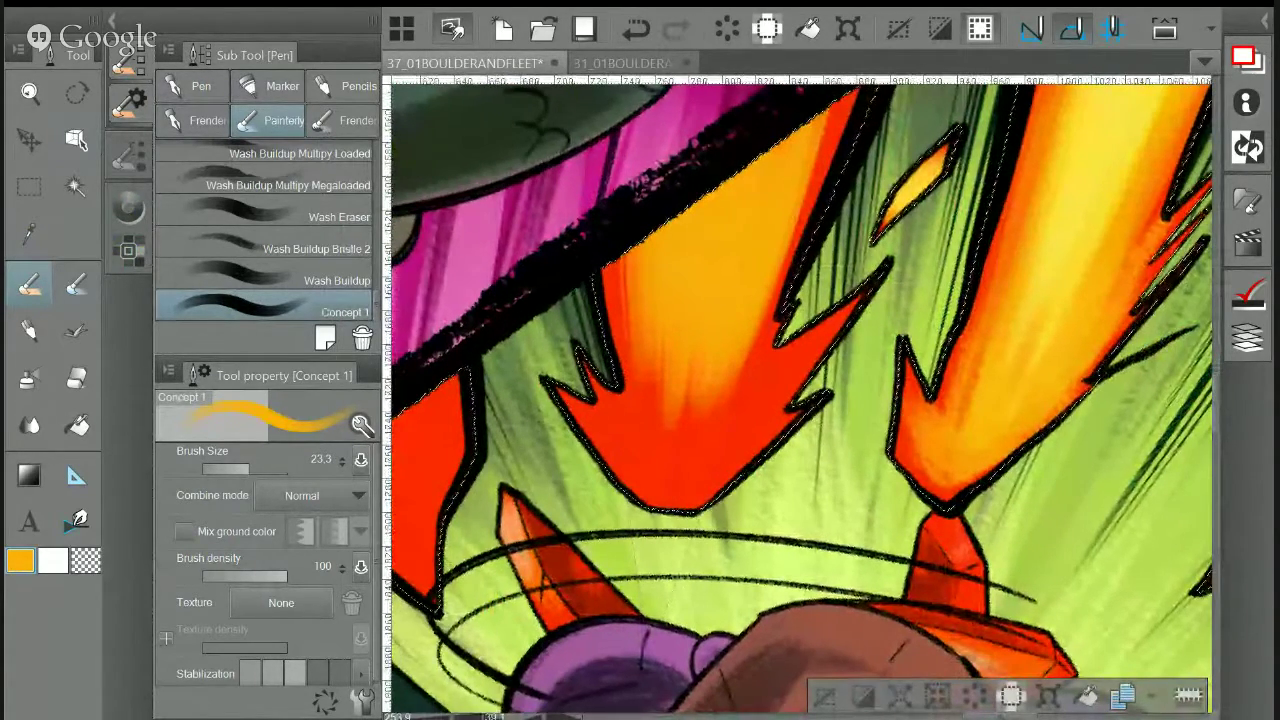
{"action": "left_click_drag", "start_coordinate": [900, 480], "coordinate": [928, 378]}
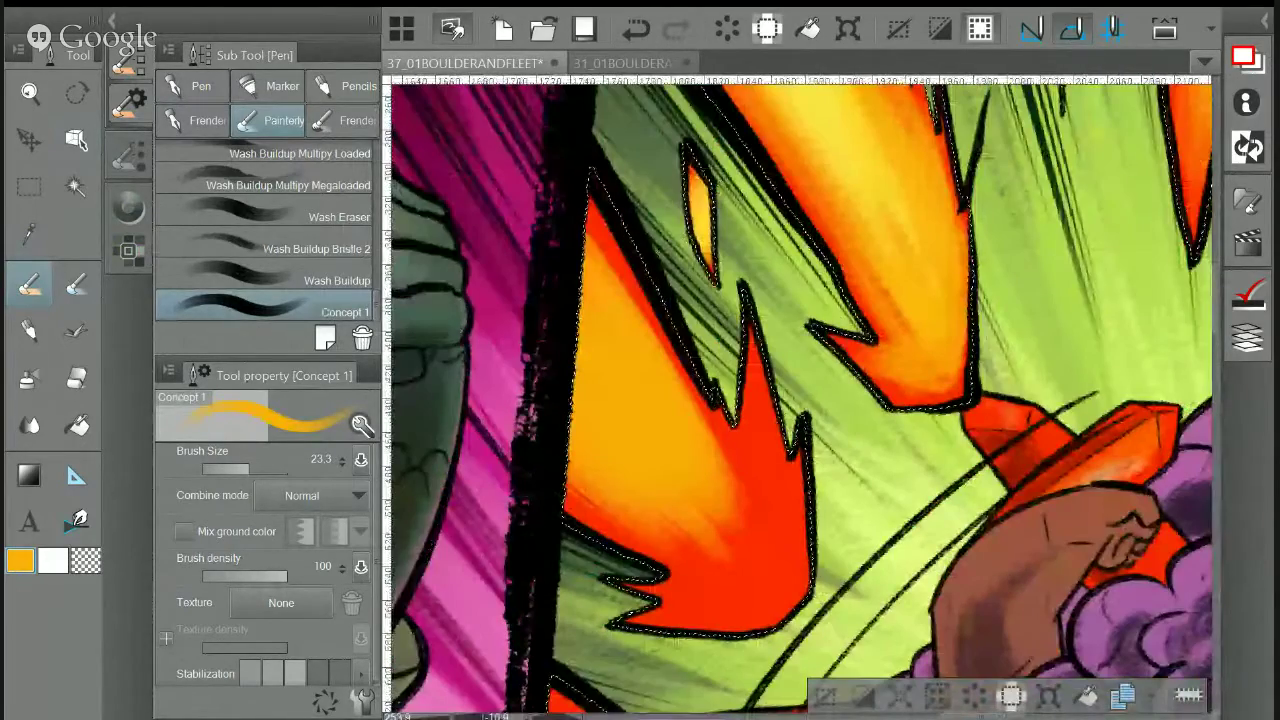
{"action": "left_click_drag", "start_coordinate": [871, 457], "coordinate": [760, 470]}
{"action": "left_click_drag", "start_coordinate": [860, 480], "coordinate": [797, 365]}
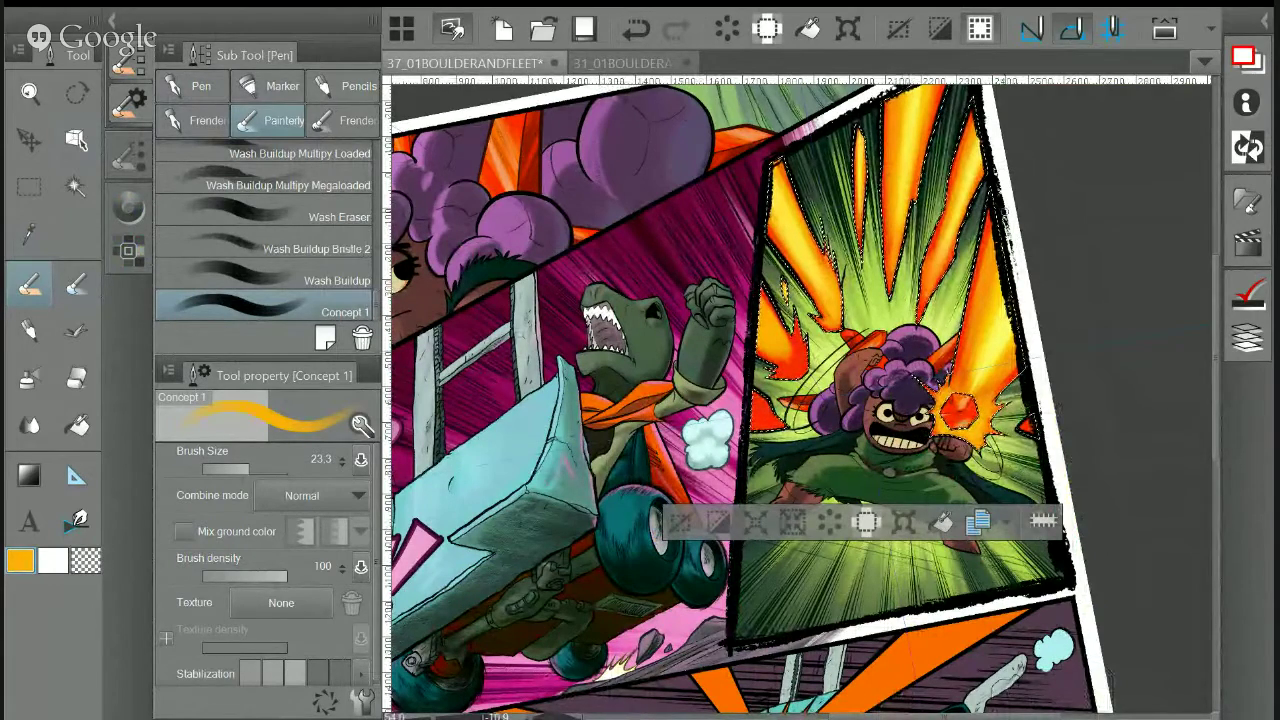
{"action": "left_click_drag", "start_coordinate": [1020, 300], "coordinate": [1061, 360]}
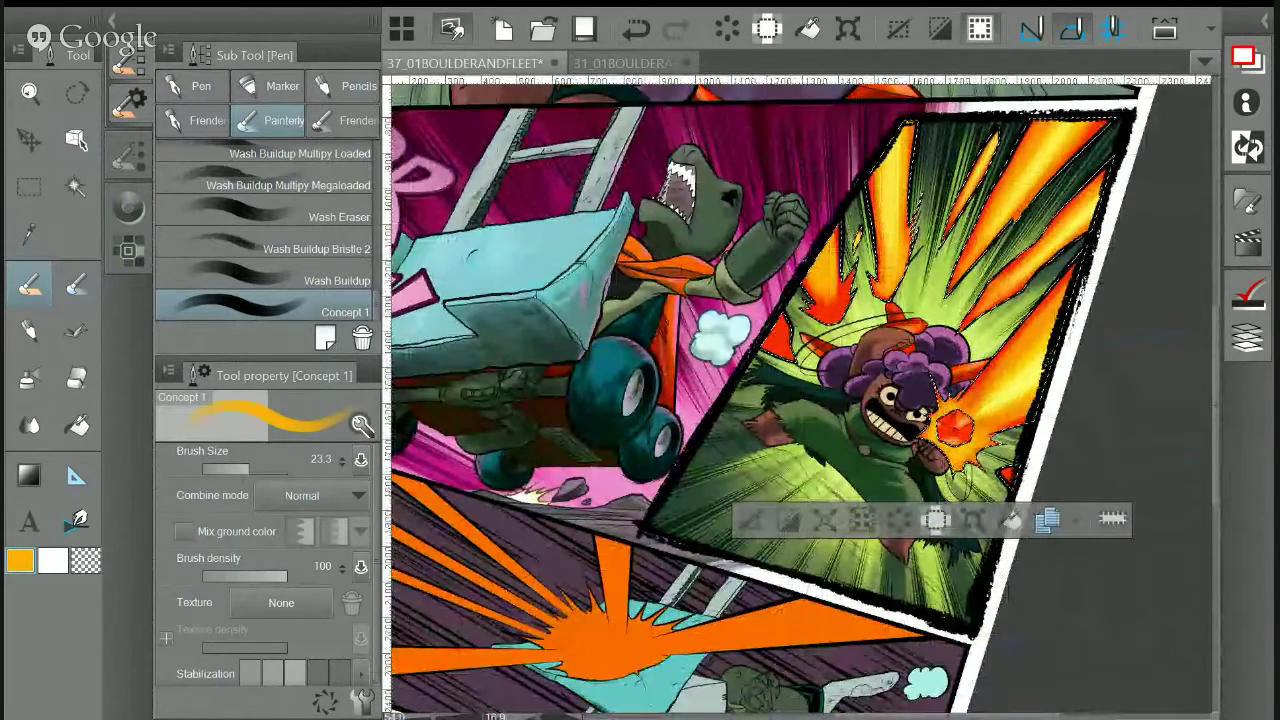
{"action": "scroll", "coordinate": [910, 470], "scroll_direction": "up", "scroll_amount": 2}
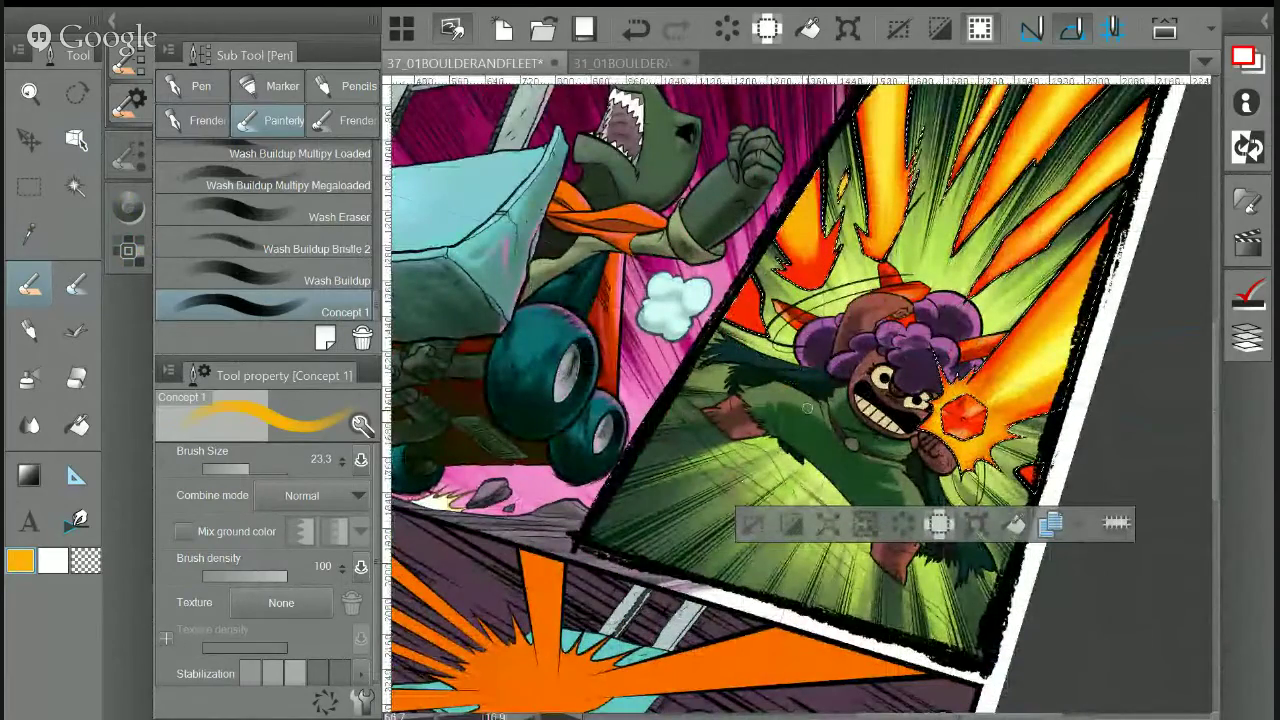
{"action": "left_click_drag", "start_coordinate": [811, 375], "coordinate": [826, 505]}
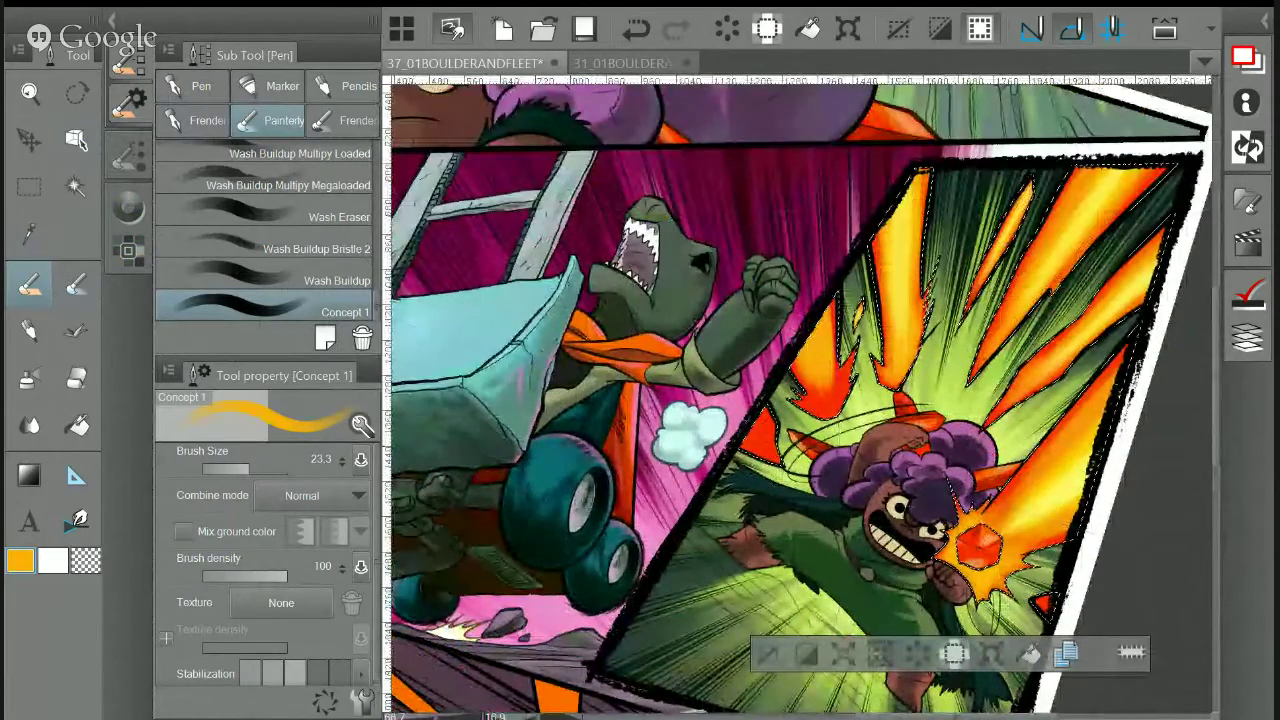
{"action": "scroll", "coordinate": [808, 408], "scroll_direction": "up", "scroll_amount": 4}
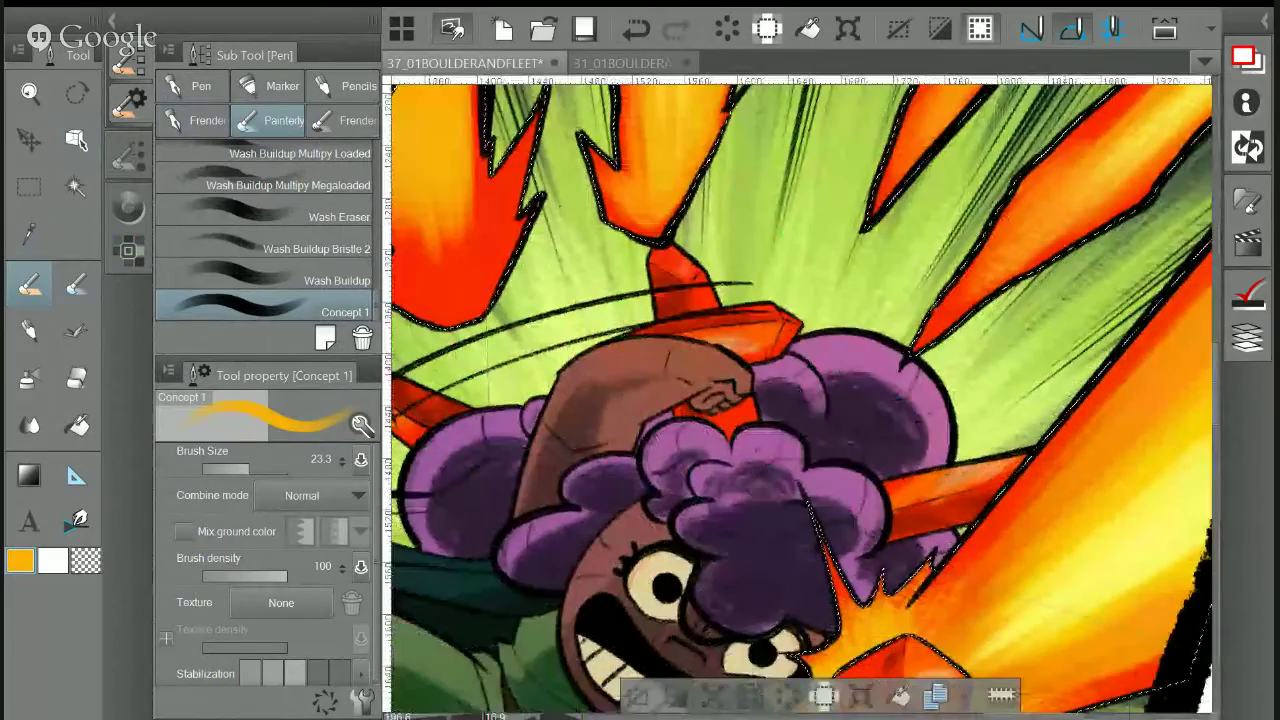
{"action": "scroll", "coordinate": [808, 408], "scroll_direction": "up", "scroll_amount": 3}
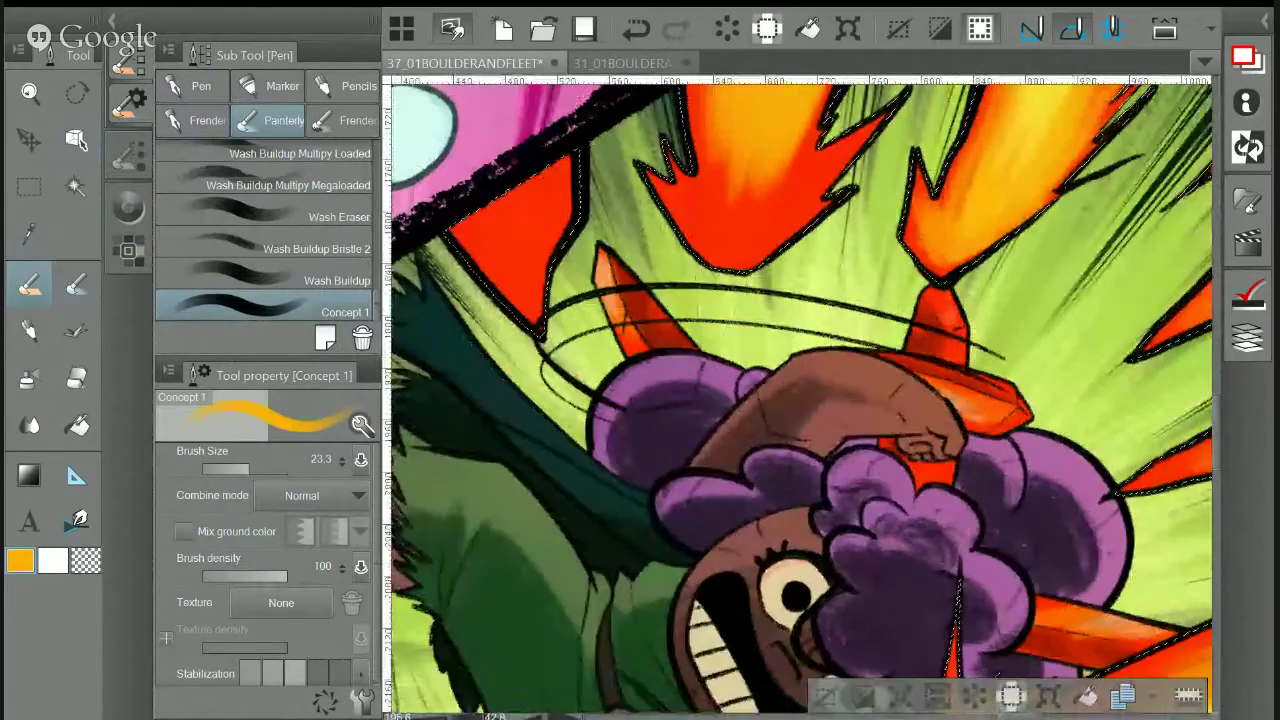
{"action": "left_click_drag", "start_coordinate": [780, 340], "coordinate": [830, 455]}
{"action": "left_click_drag", "start_coordinate": [990, 398], "coordinate": [978, 331]}
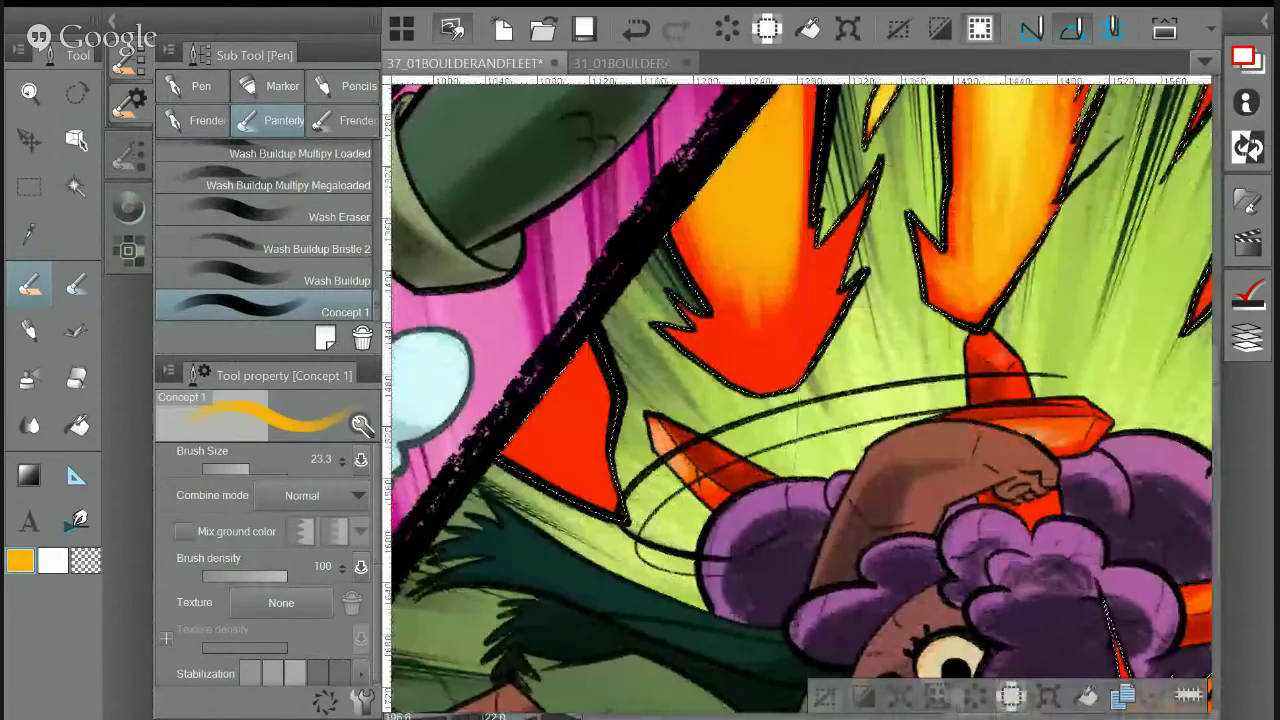
{"action": "key", "text": "ctrl+at"}
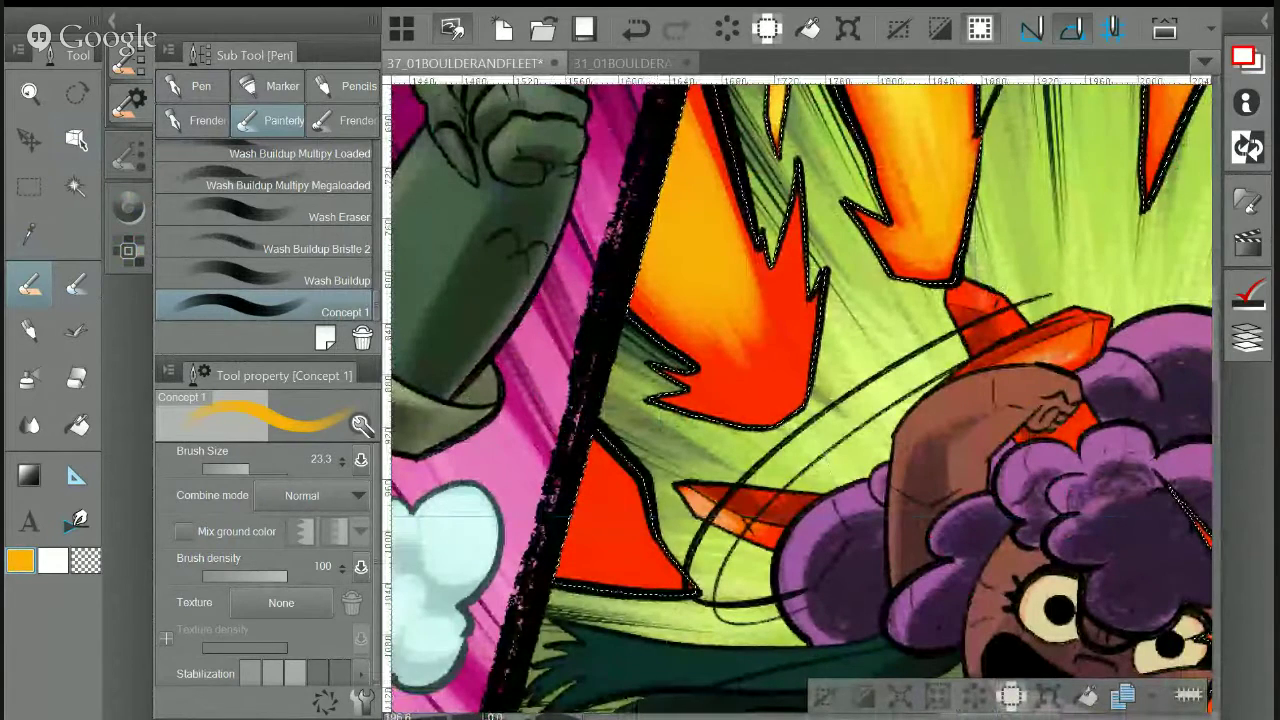
{"action": "key", "text": "ctrl+0"}
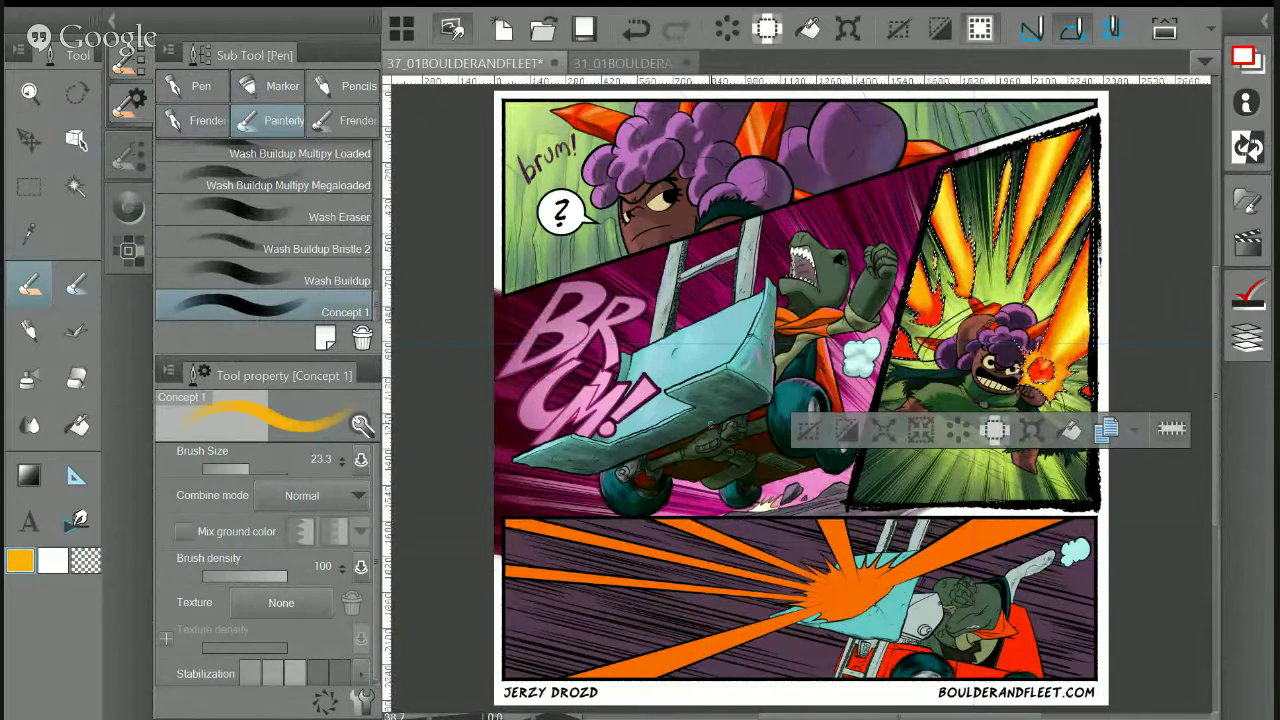
{"action": "left_click_drag", "start_coordinate": [960, 350], "coordinate": [873, 423]}
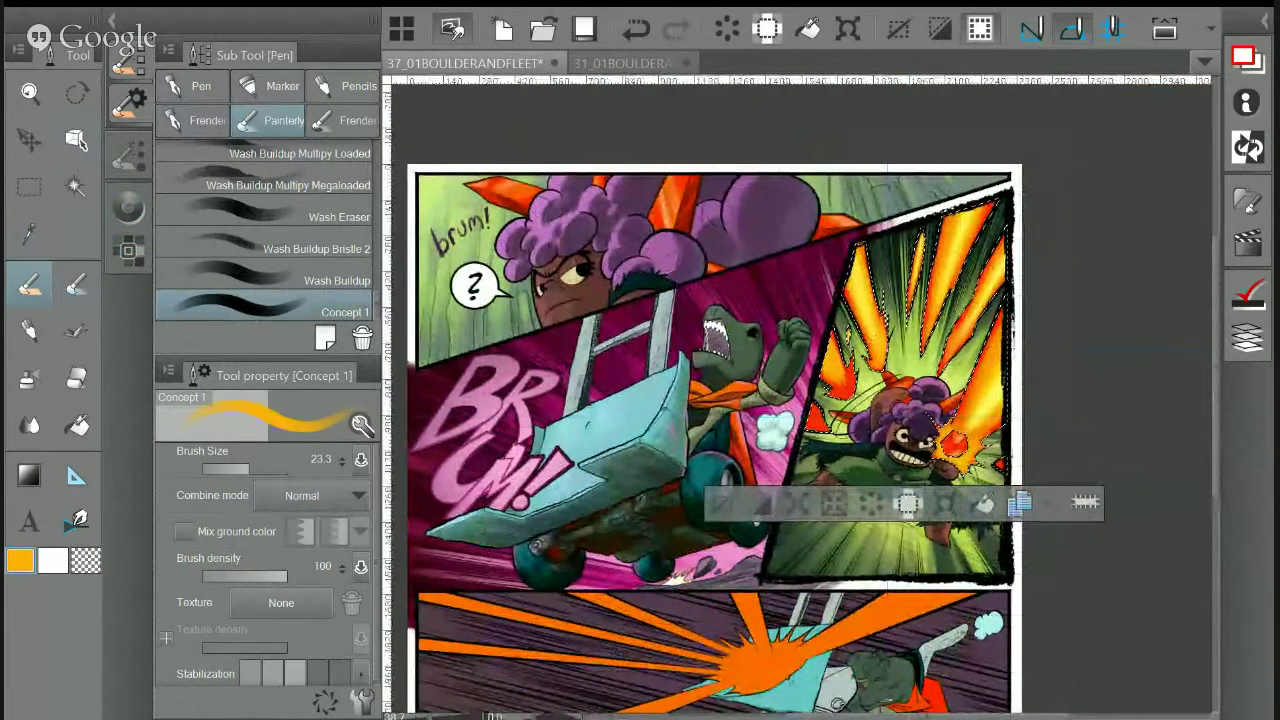
{"action": "left_click_drag", "start_coordinate": [960, 340], "coordinate": [1003, 350]}
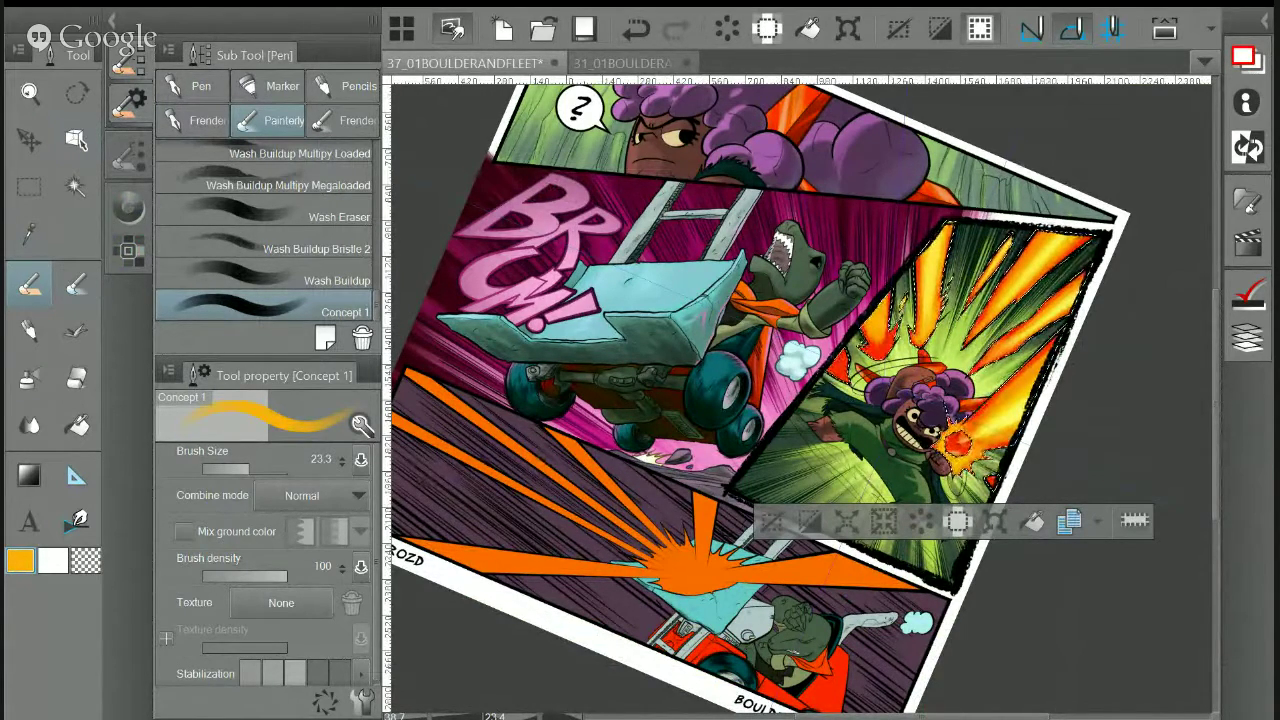
Paint sampled golden yellow and orange strokes down the jagged ray toward its lower tips with Concept 1 at size 23.3
{"action": "scroll", "coordinate": [985, 375], "scroll_direction": "up", "scroll_amount": 6}
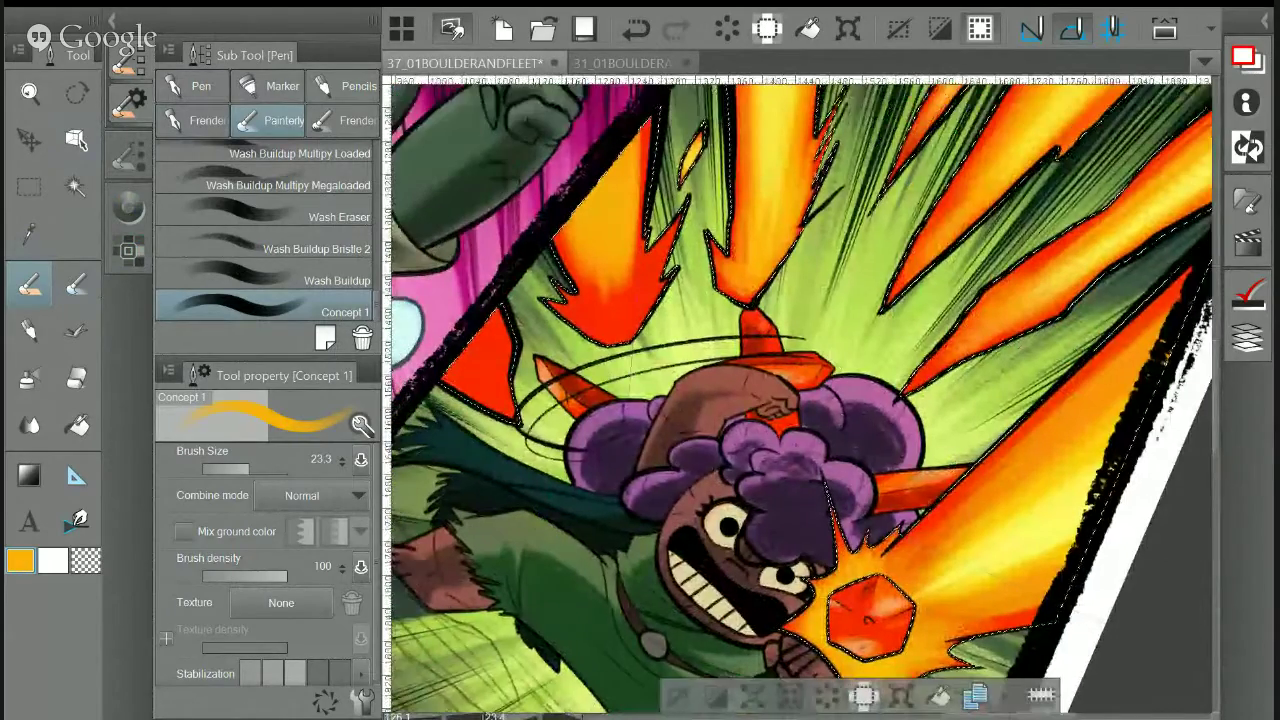
{"action": "left_click_drag", "start_coordinate": [780, 350], "coordinate": [831, 438]}
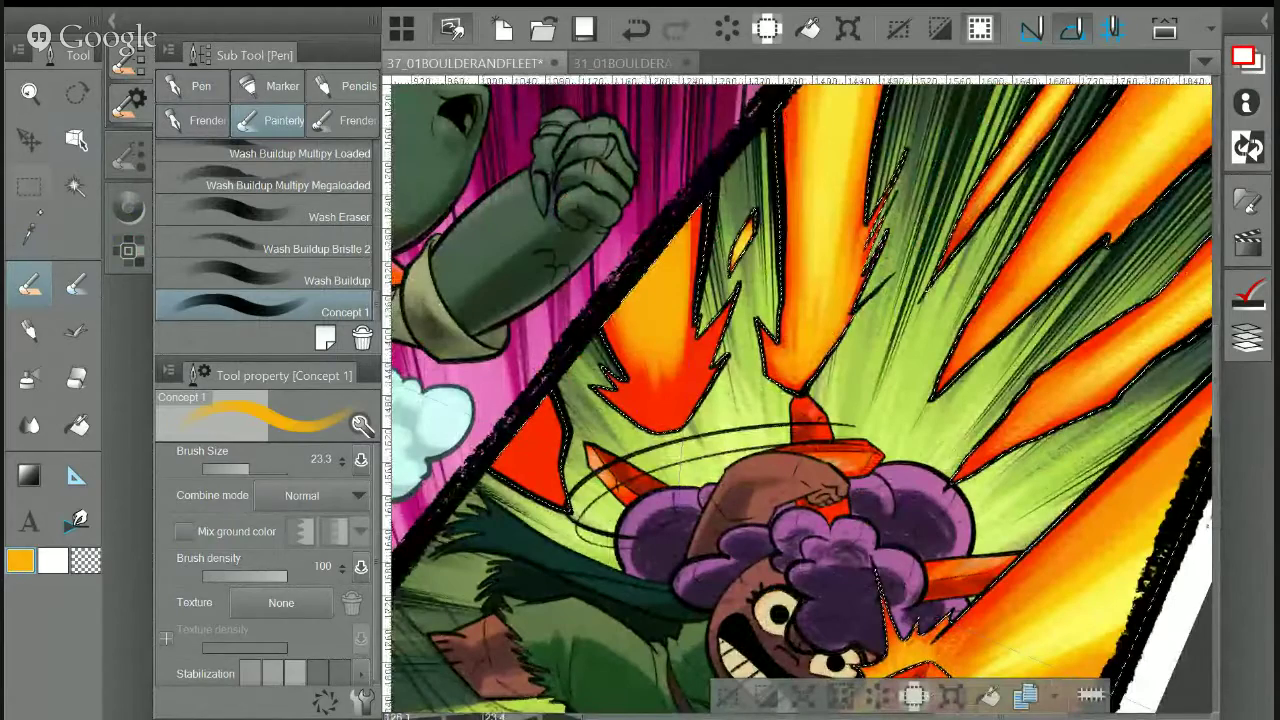
{"action": "key", "text": "i"}
{"action": "left_click", "coordinate": [1108, 556]}
{"action": "key", "text": "p"}
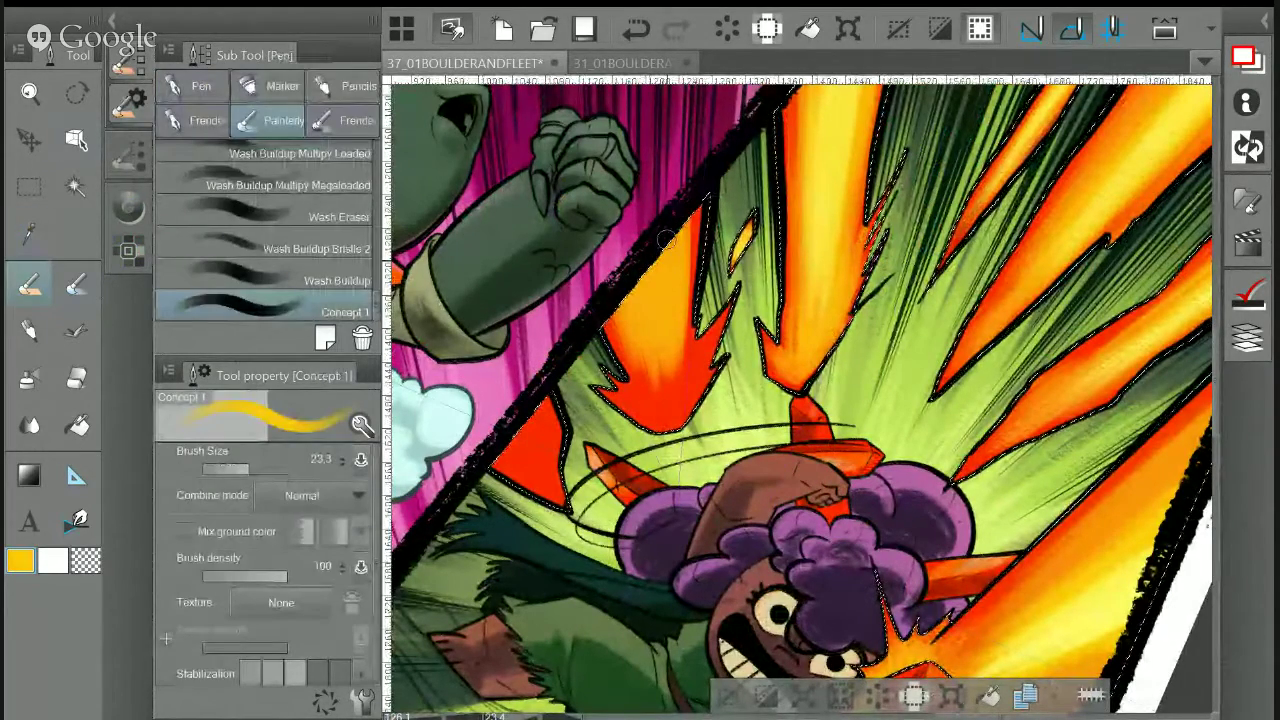
{"action": "left_click_drag", "start_coordinate": [650, 346], "coordinate": [658, 395]}
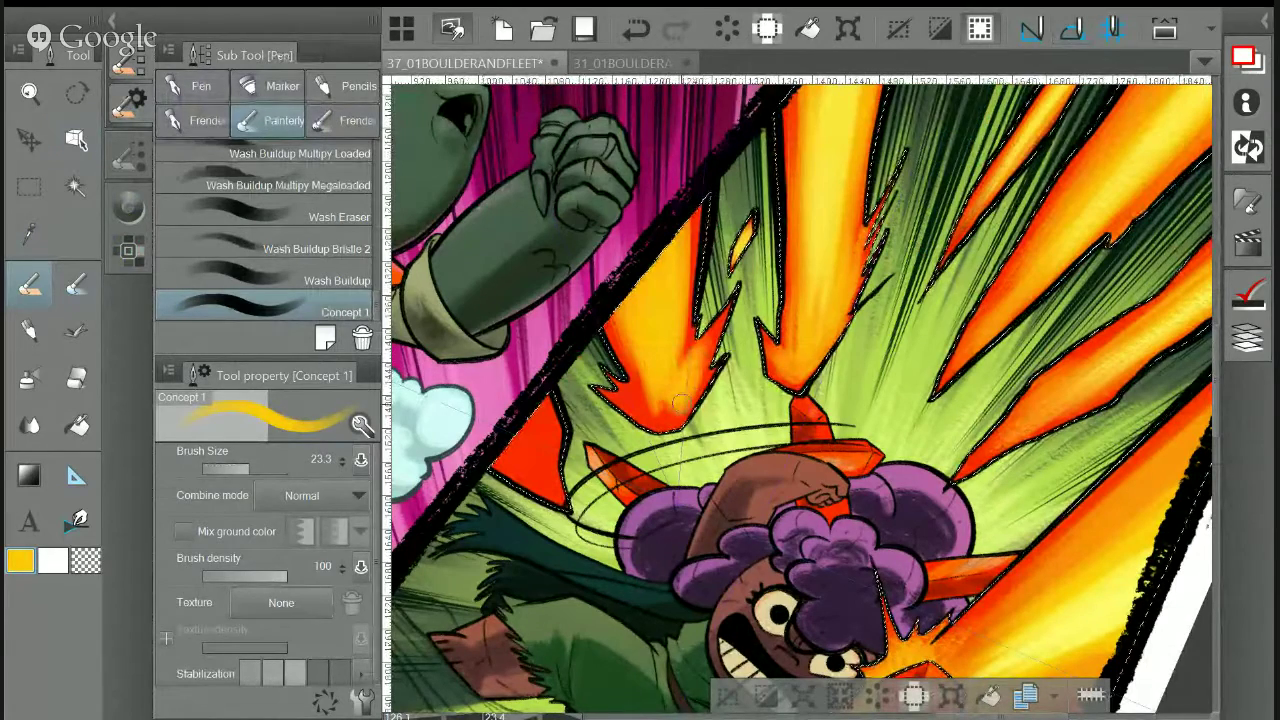
{"action": "key", "text": "i"}
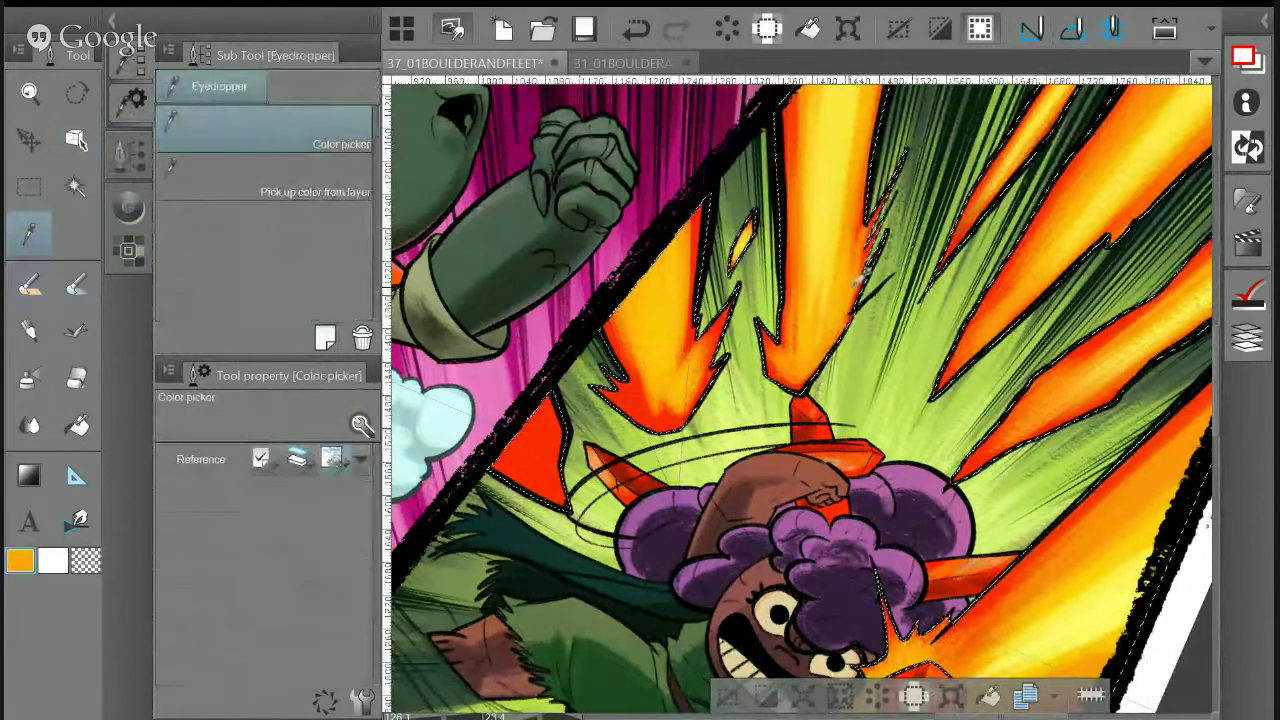
{"action": "key", "text": "p"}
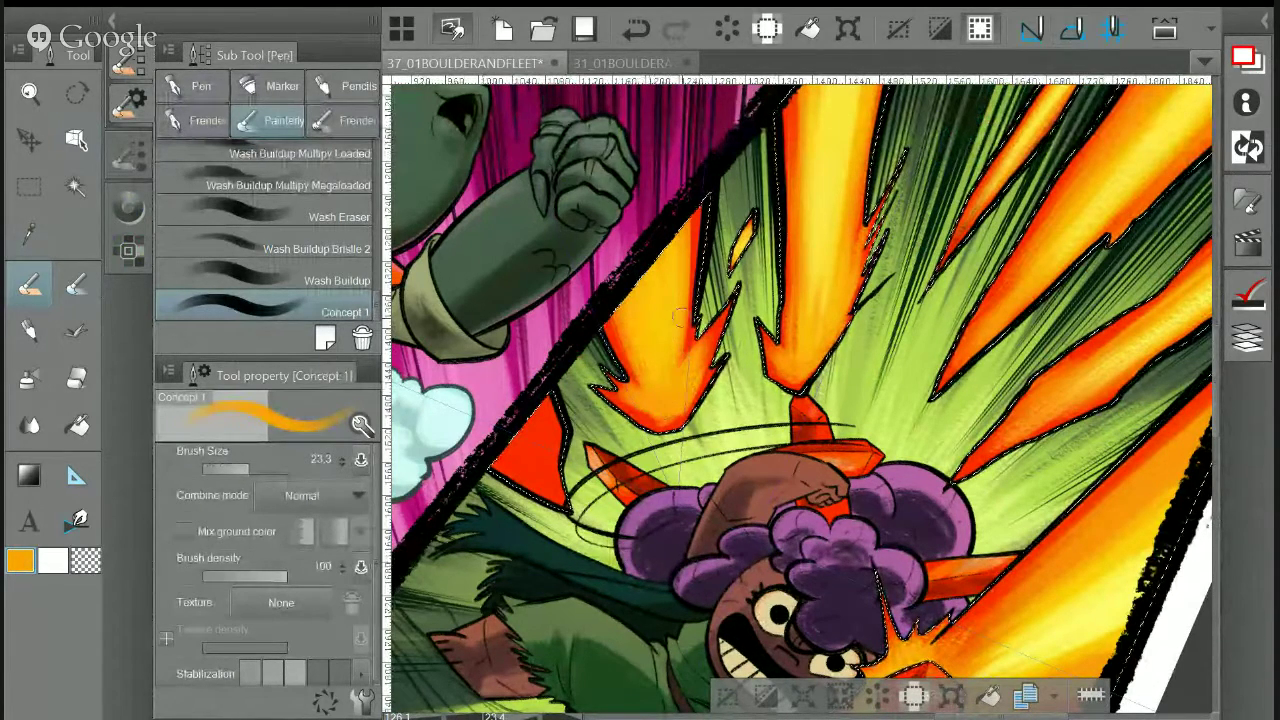
Brighten the jagged ray's center with golden and lighter yellow sampled from the large beam, using Concept 1
{"action": "key", "text": "i"}
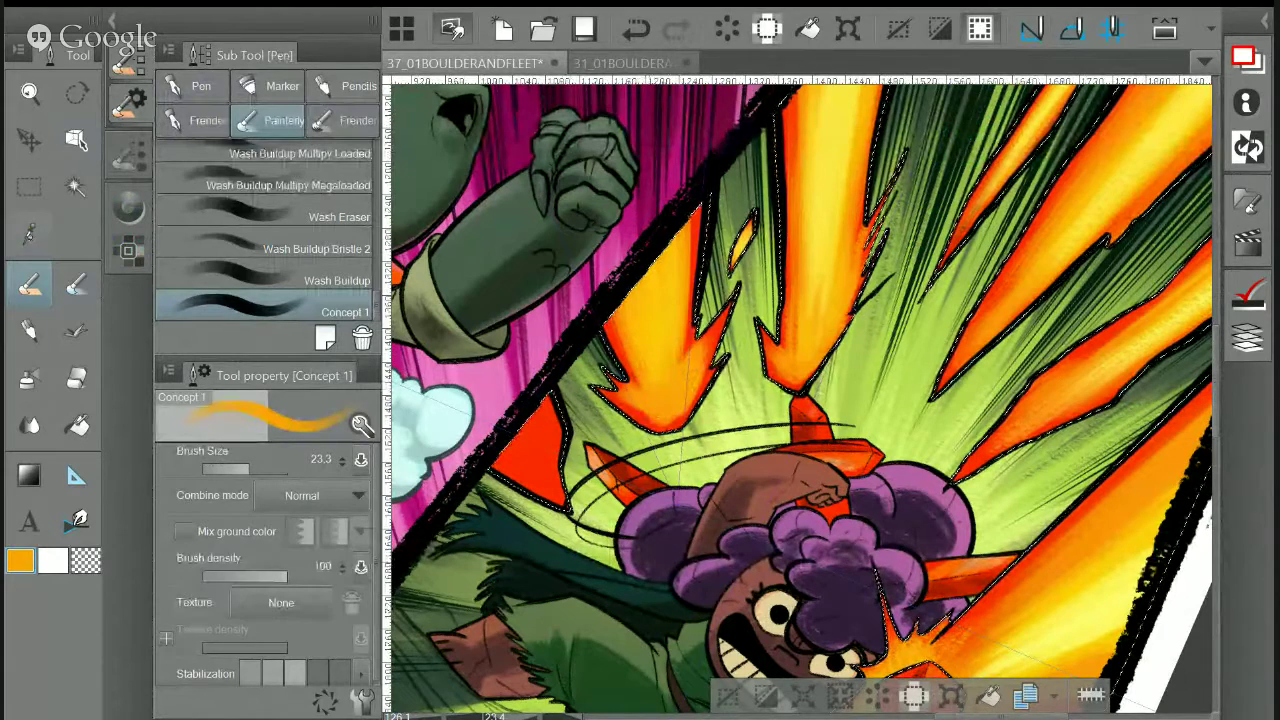
{"action": "left_click", "coordinate": [1084, 570]}
{"action": "key", "text": "p"}
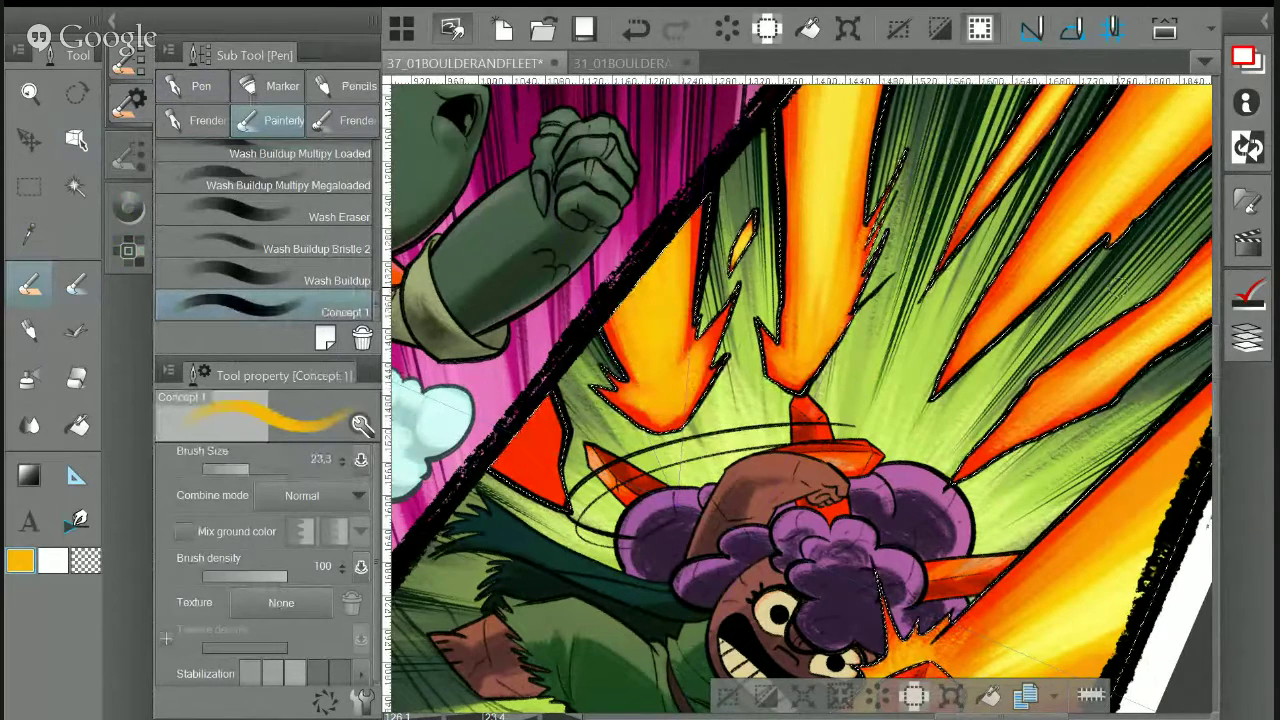
{"action": "left_click", "coordinate": [1090, 606], "text": "alt"}
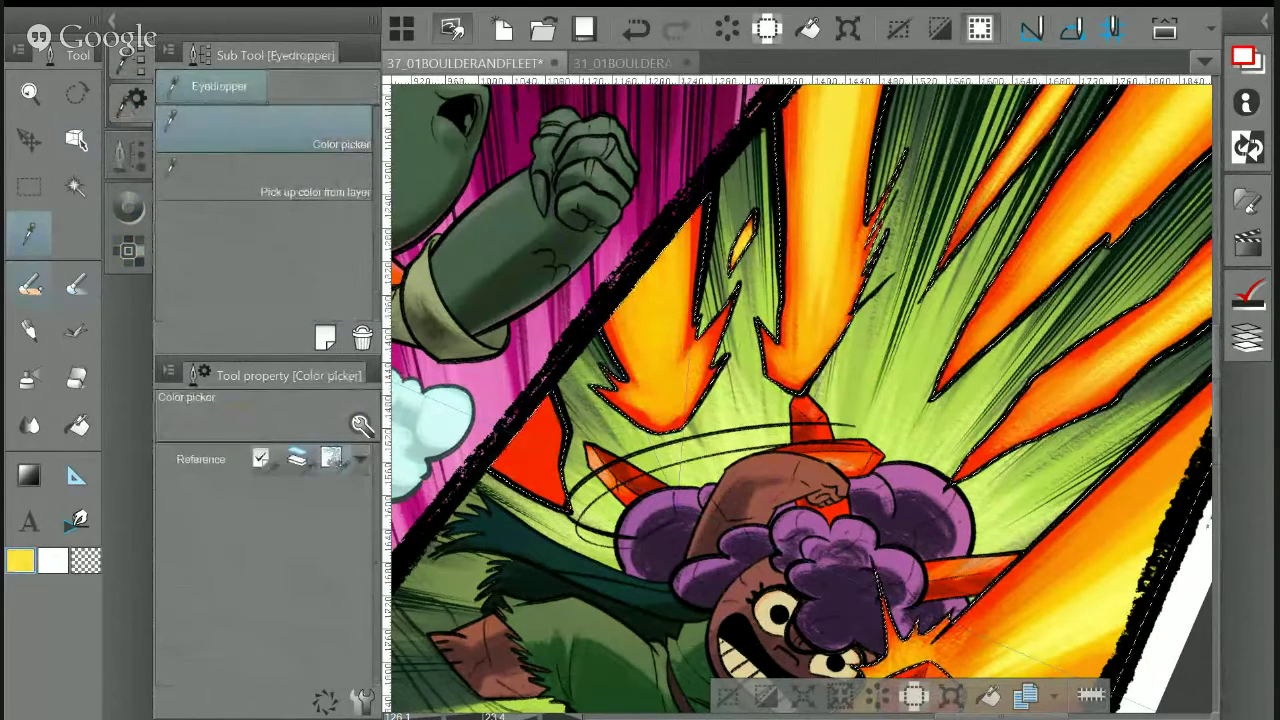
{"action": "key", "text": "p"}
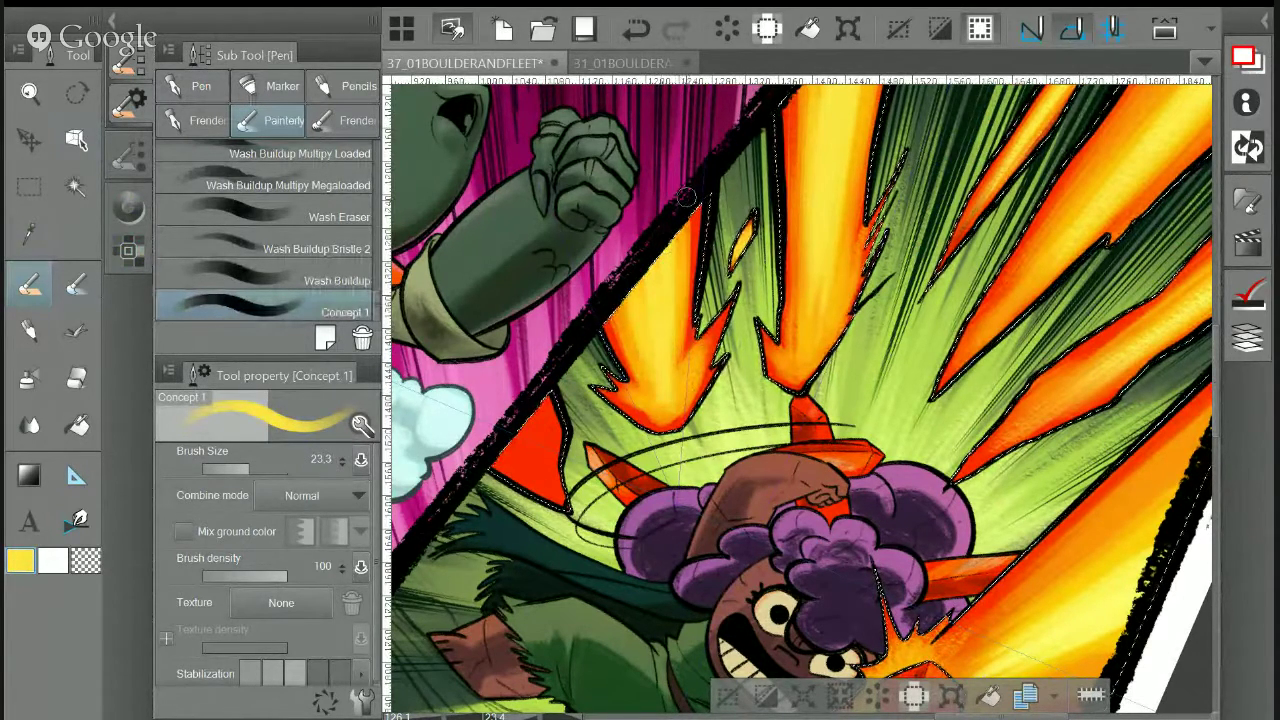
Refine the jagged ray's edges and tips with sampled orange and red using the Dry Brush Inker at size 23.3
{"action": "key", "text": "i"}
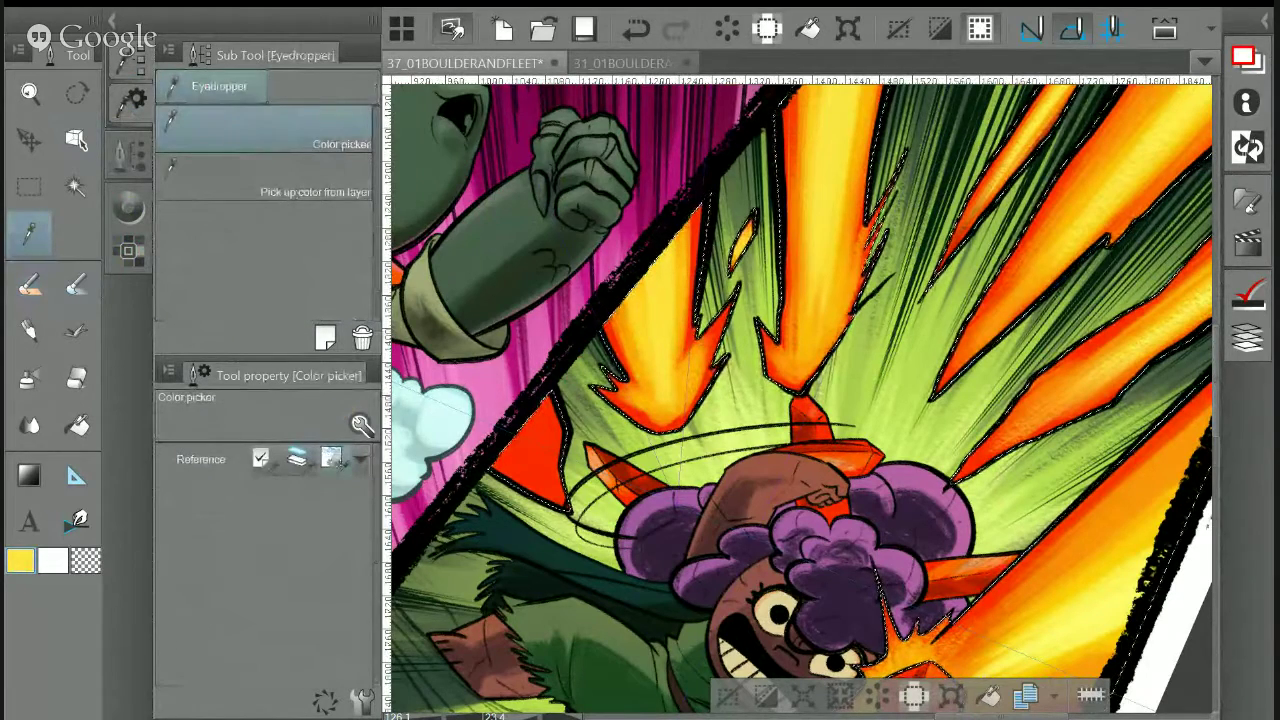
{"action": "left_click", "coordinate": [852, 256]}
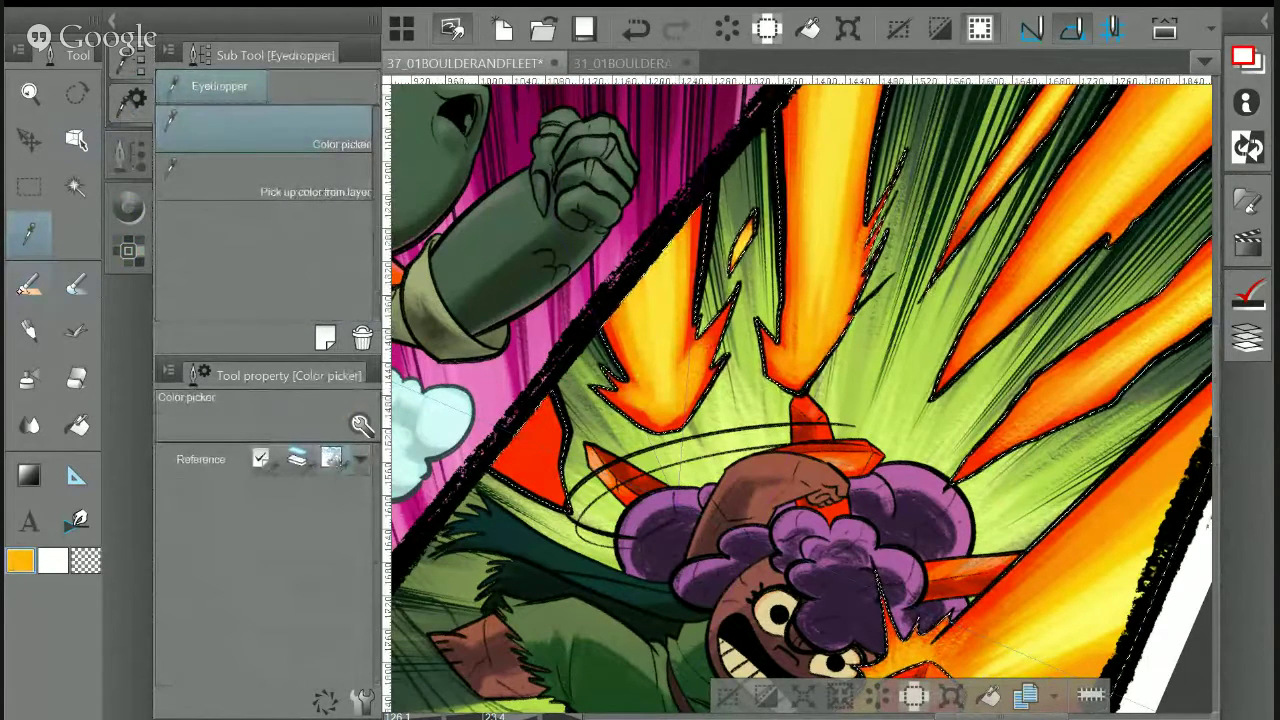
{"action": "key", "text": "b"}
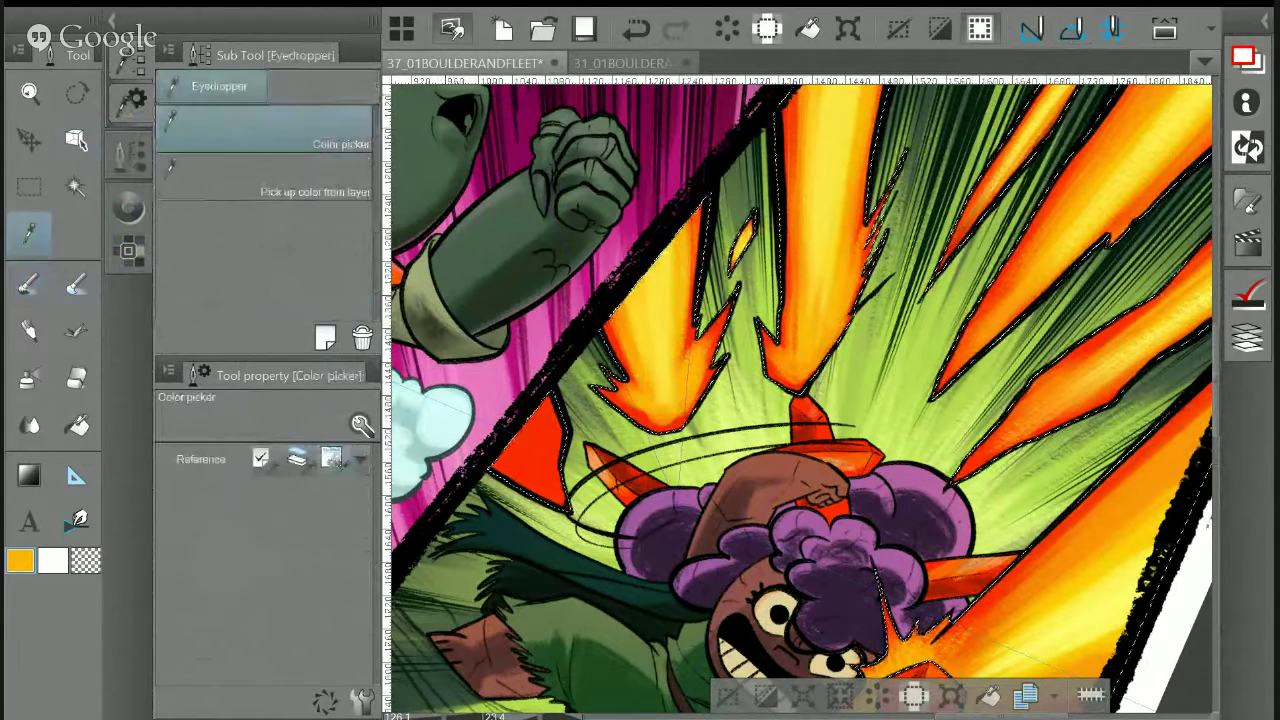
{"action": "left_click", "coordinate": [540, 458], "text": "alt"}
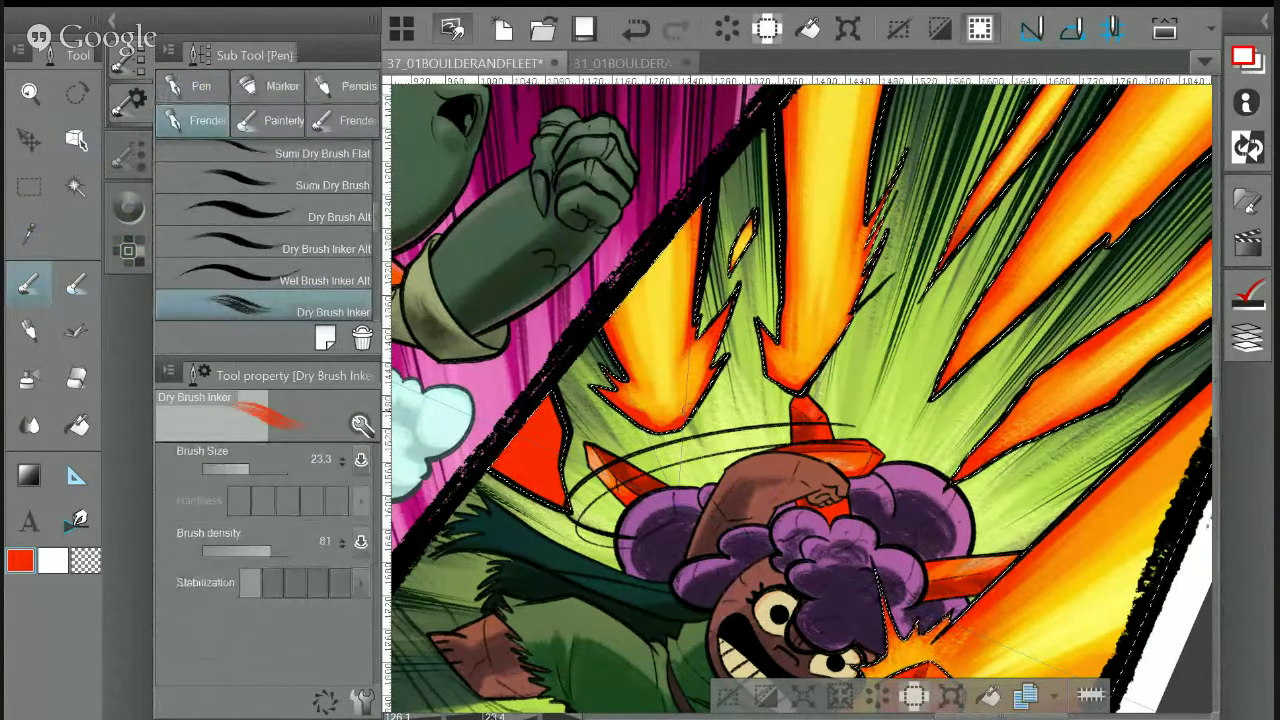
{"action": "left_click", "coordinate": [665, 350], "text": "alt"}
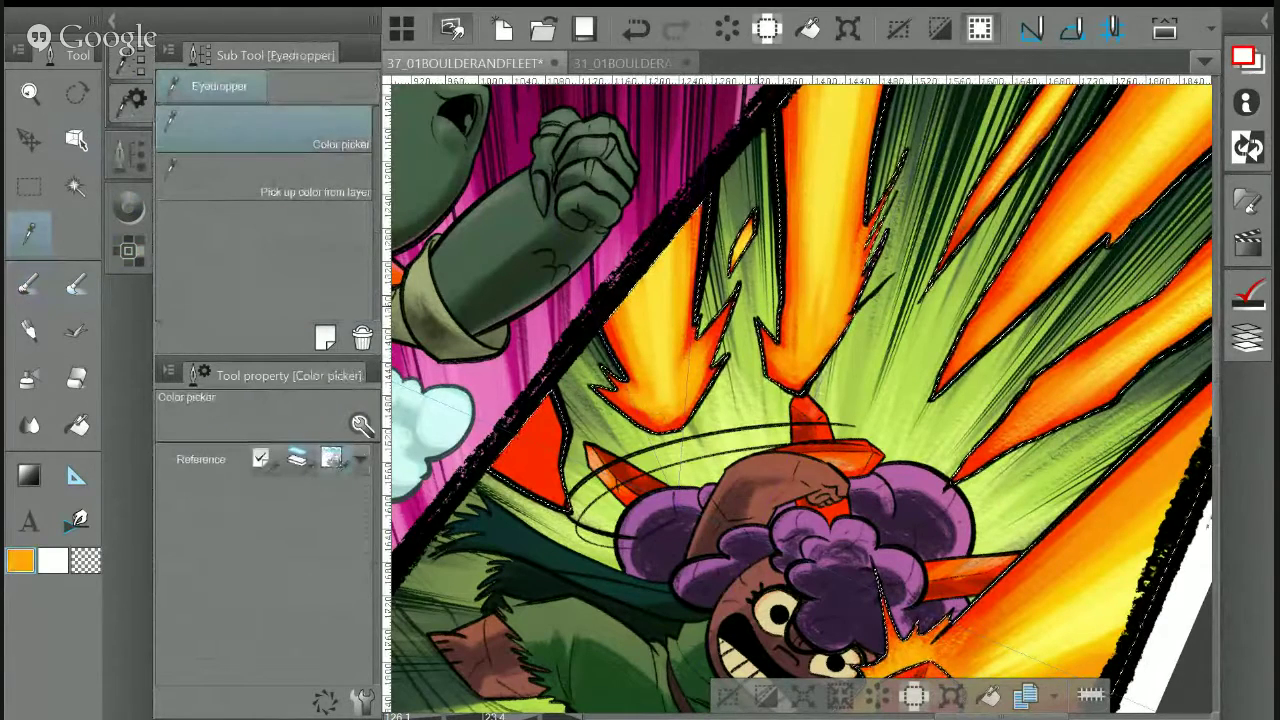
{"action": "left_click", "coordinate": [637, 392]}
{"action": "left_click", "coordinate": [545, 455]}
{"action": "left_click", "coordinate": [656, 350]}
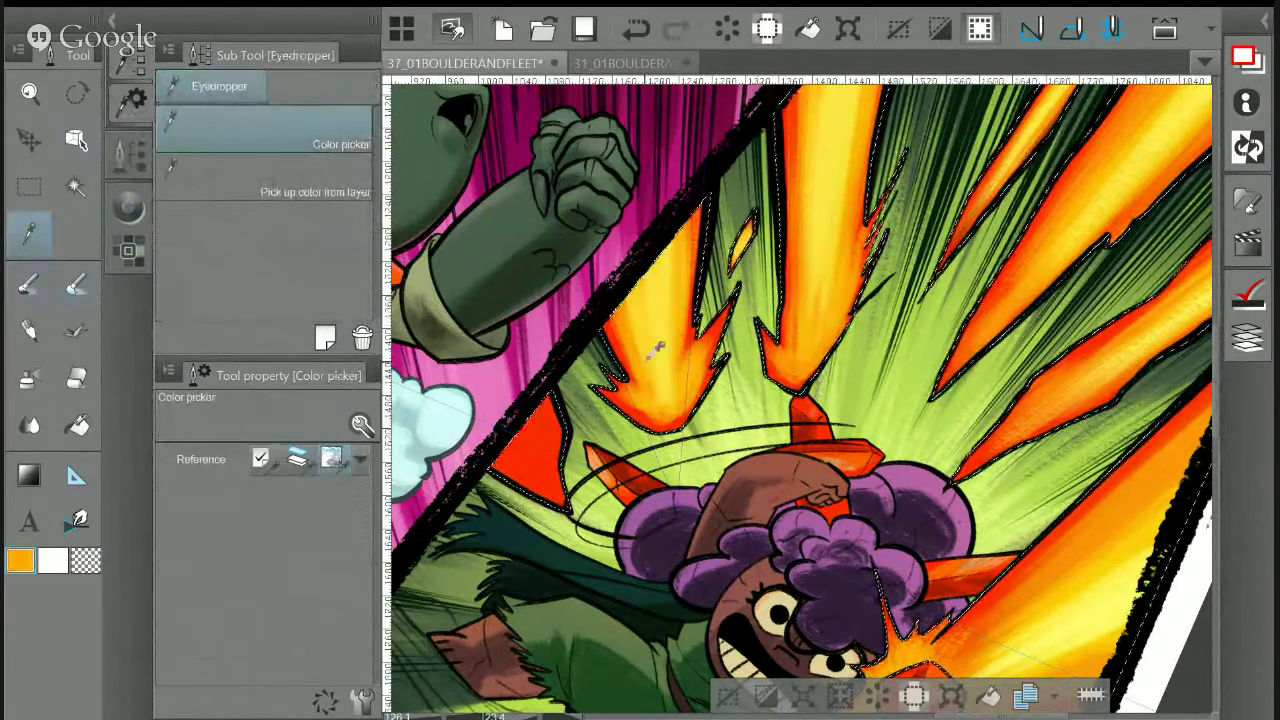
Sample light yellow from the flame beside the panel border and paint Dry Brush Inker highlights into it
{"action": "left_click", "coordinate": [25, 290]}
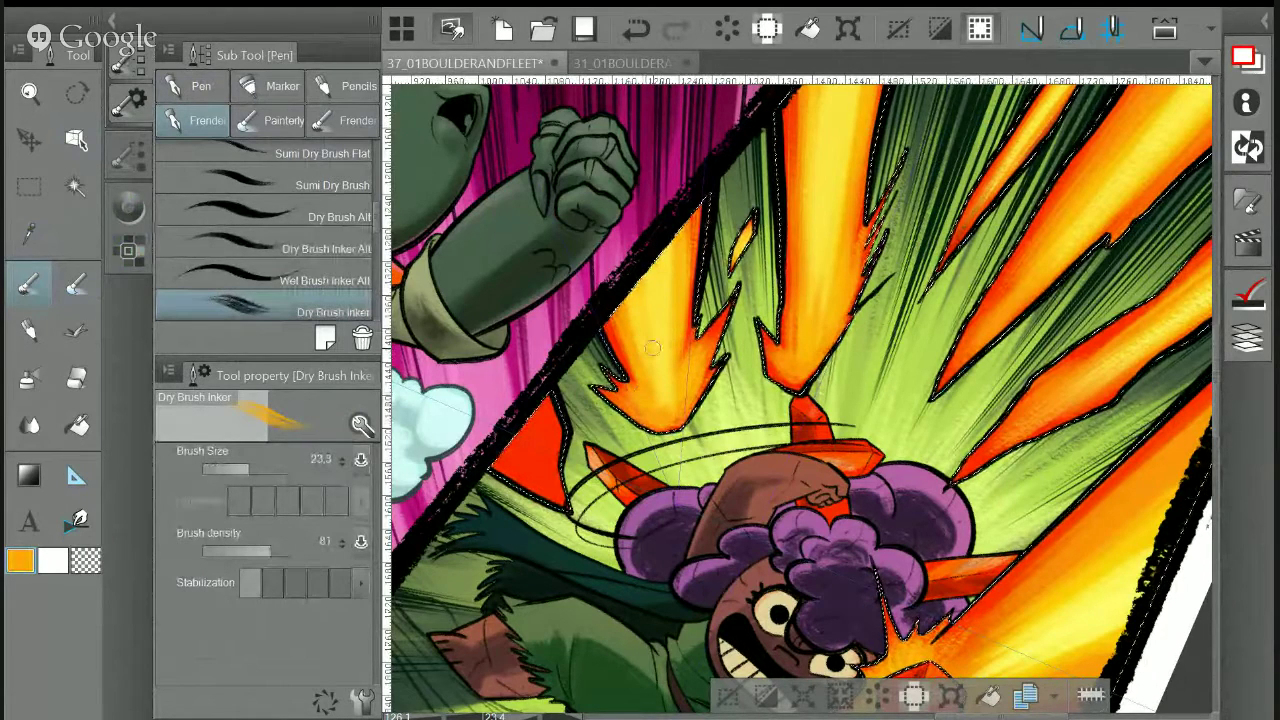
{"action": "key", "text": "i"}
{"action": "left_click", "coordinate": [678, 302]}
{"action": "key", "text": "p"}
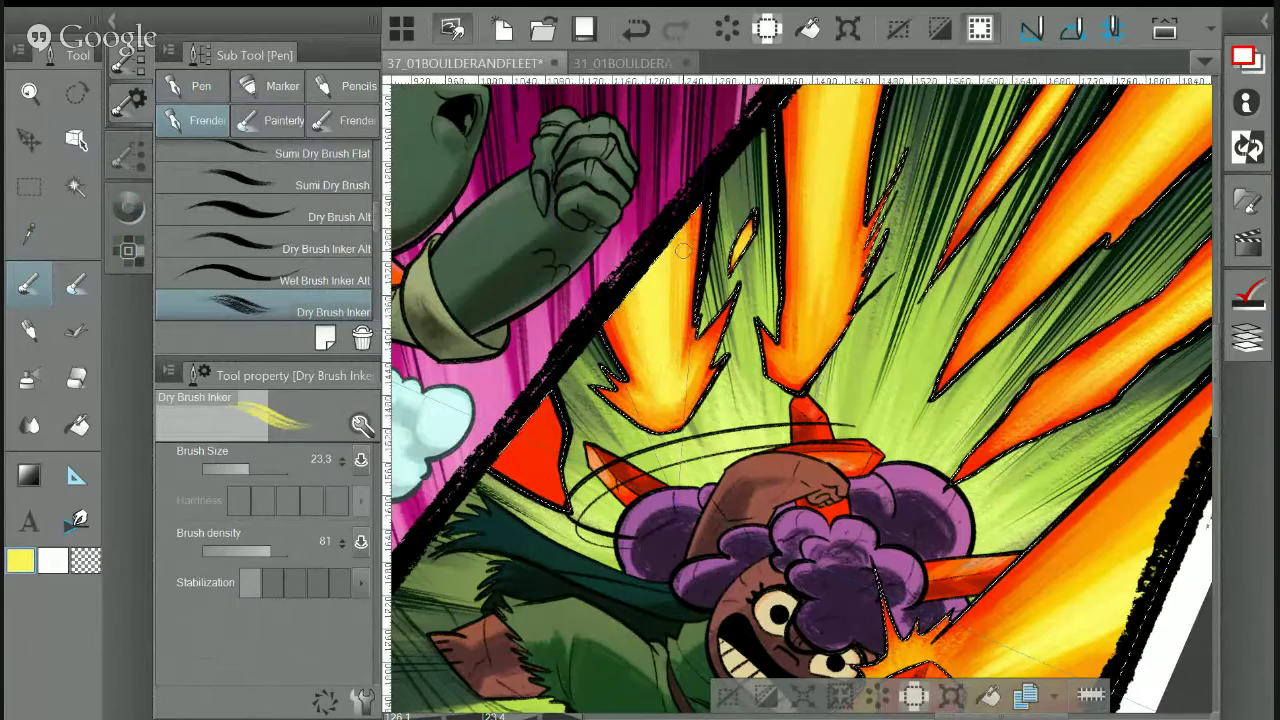
{"action": "left_click_drag", "start_coordinate": [625, 298], "coordinate": [728, 267]}
Sample orange from the large beam and paint it over the small red flame at the panel border with the Concept 1 brush
{"action": "left_click_drag", "start_coordinate": [1027, 655], "coordinate": [1061, 294]}
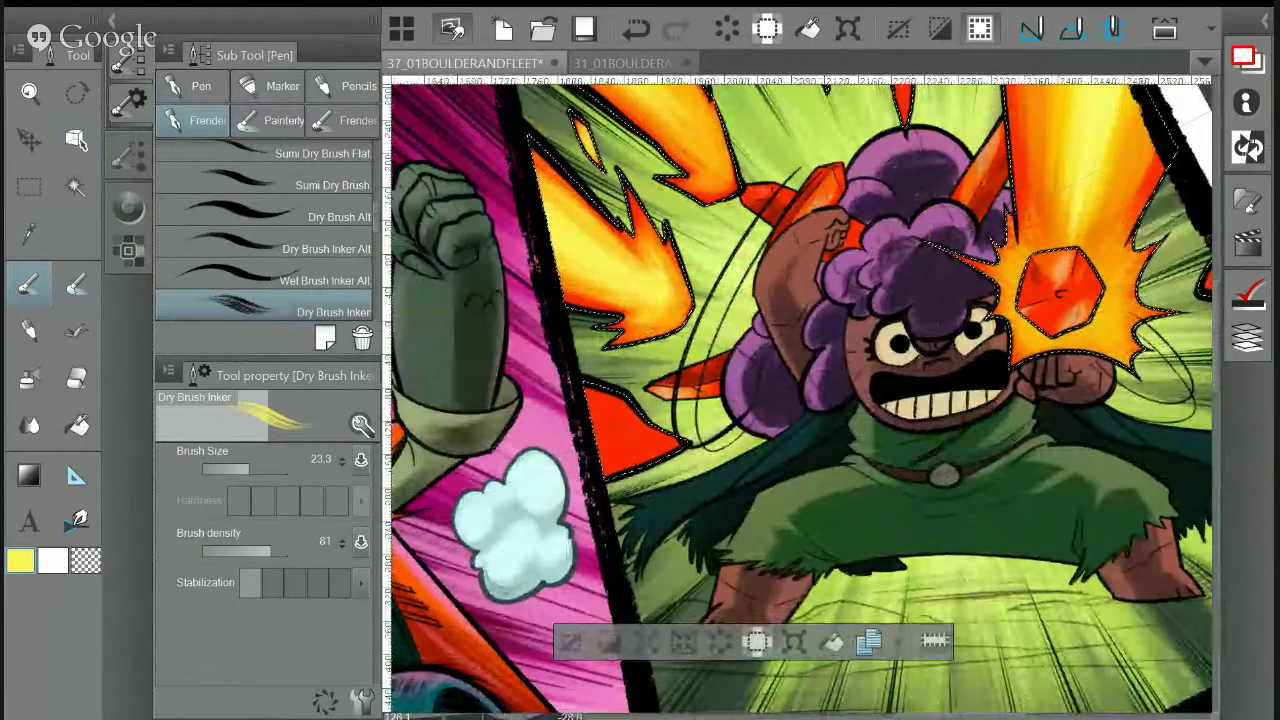
{"action": "left_click", "coordinate": [29, 234]}
{"action": "left_click", "coordinate": [1132, 146]}
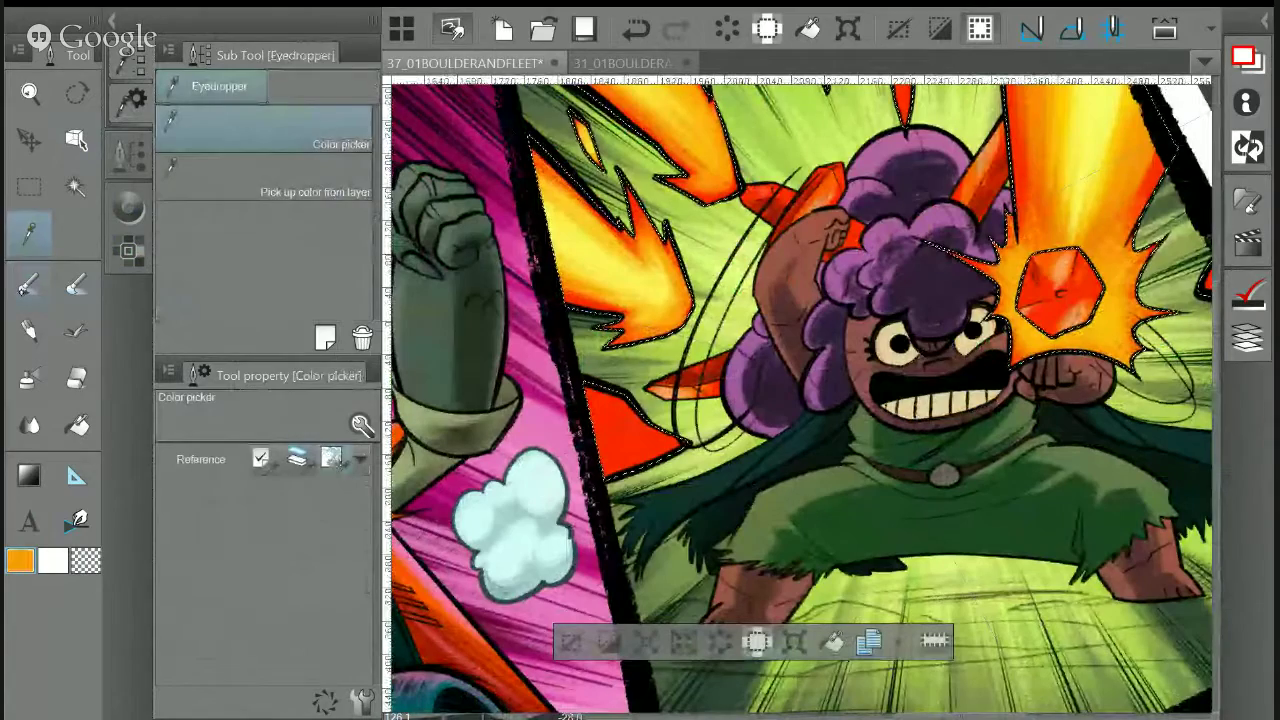
{"action": "key", "text": "p"}
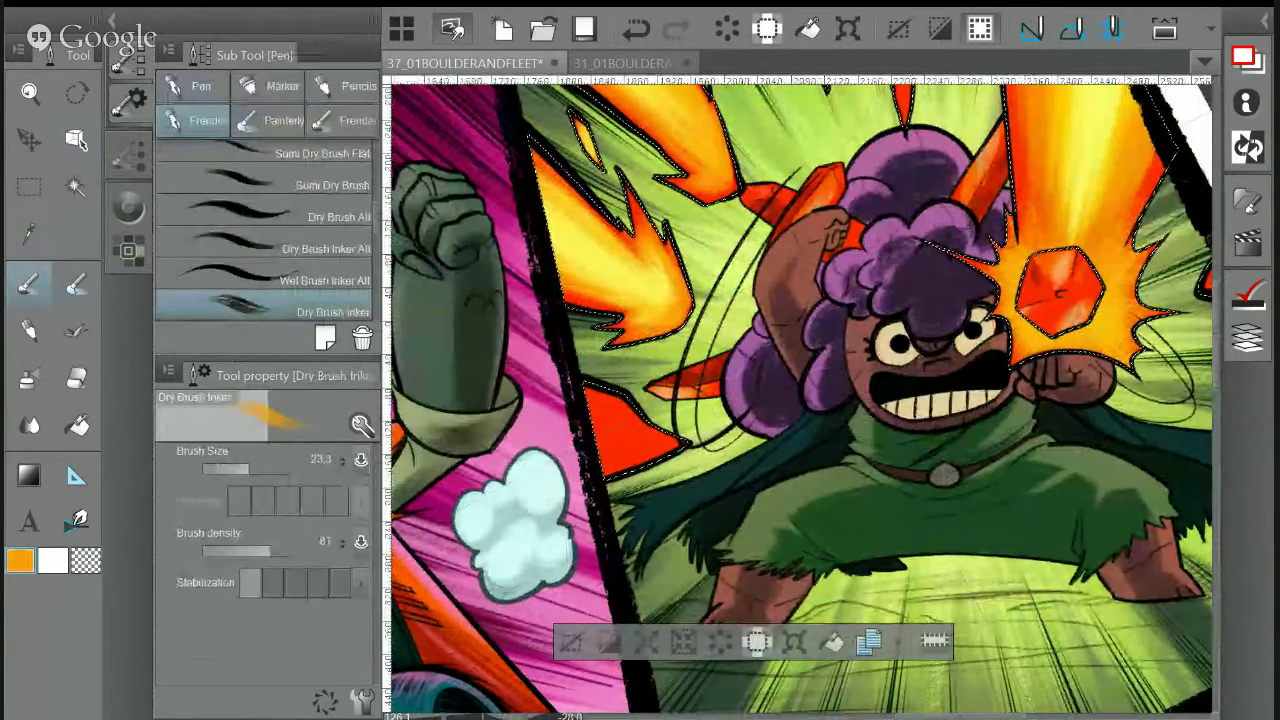
{"action": "left_click_drag", "start_coordinate": [960, 360], "coordinate": [1044, 307]}
{"action": "left_click", "coordinate": [269, 121]}
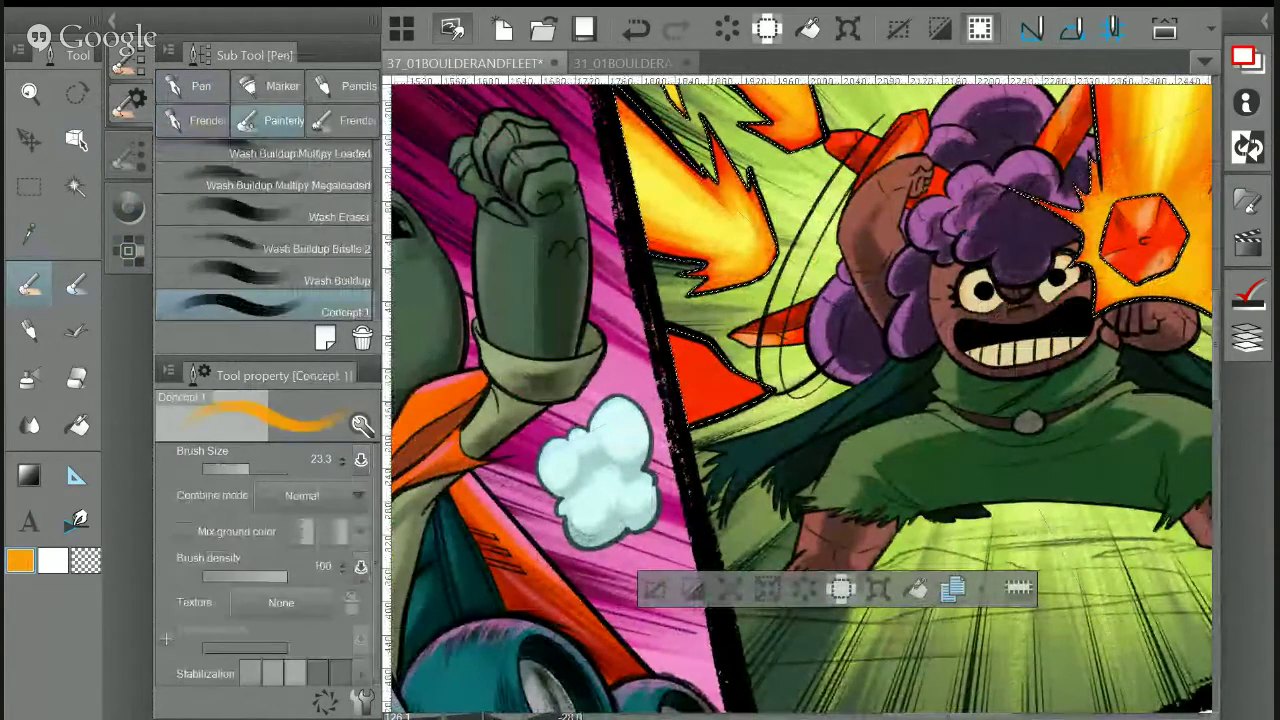
{"action": "mouse_move", "coordinate": [682, 408]}
{"action": "left_mouse_down"}
{"action": "mouse_move", "coordinate": [722, 390]}
{"action": "mouse_move", "coordinate": [708, 365]}
{"action": "mouse_move", "coordinate": [730, 393]}
{"action": "left_mouse_up"}
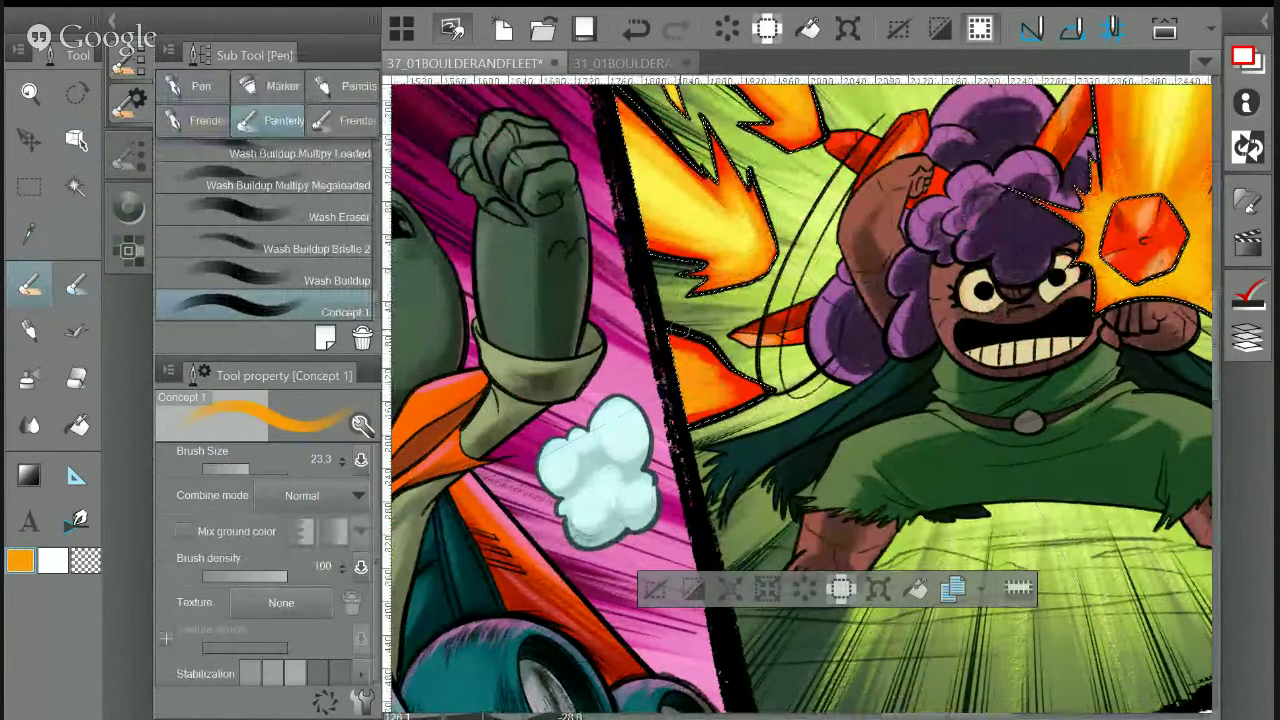
{"action": "left_click_drag", "start_coordinate": [801, 350], "coordinate": [828, 306]}
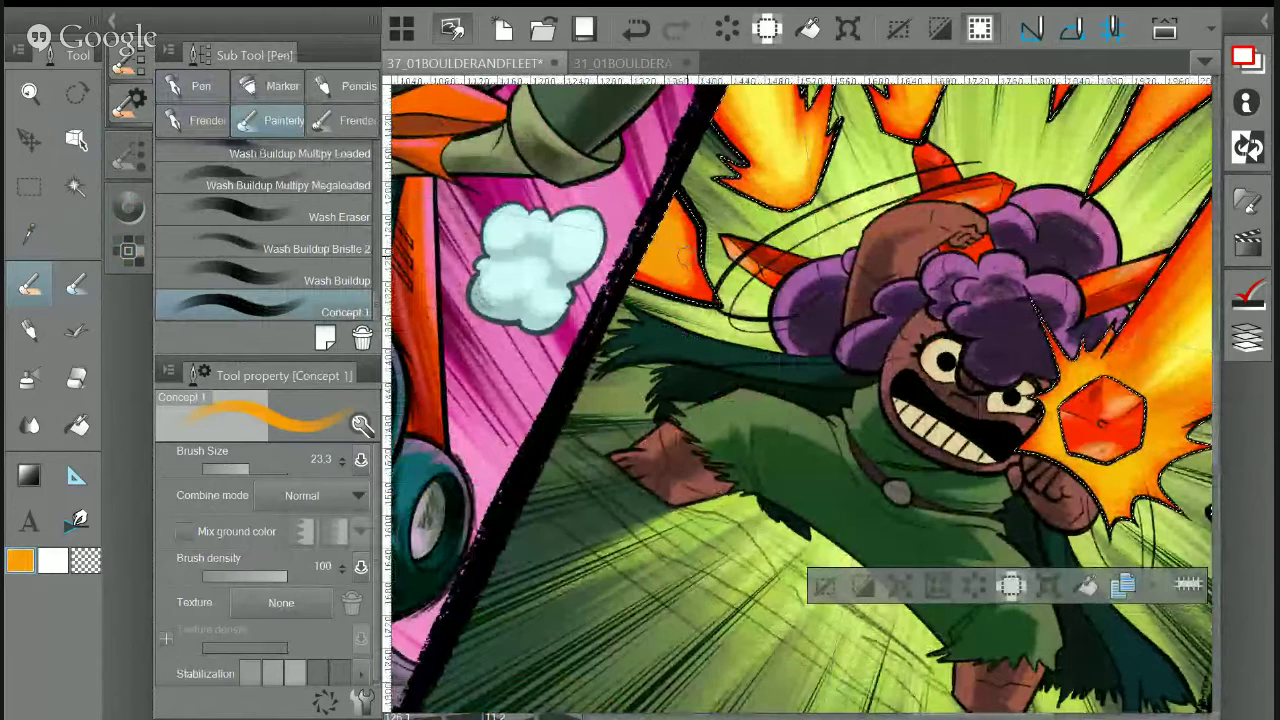
Sample golden yellow from the large beam and set the Dry Brush Inker to size 34.2 for the small border flame
{"action": "left_click_drag", "start_coordinate": [669, 234], "coordinate": [315, 252]}
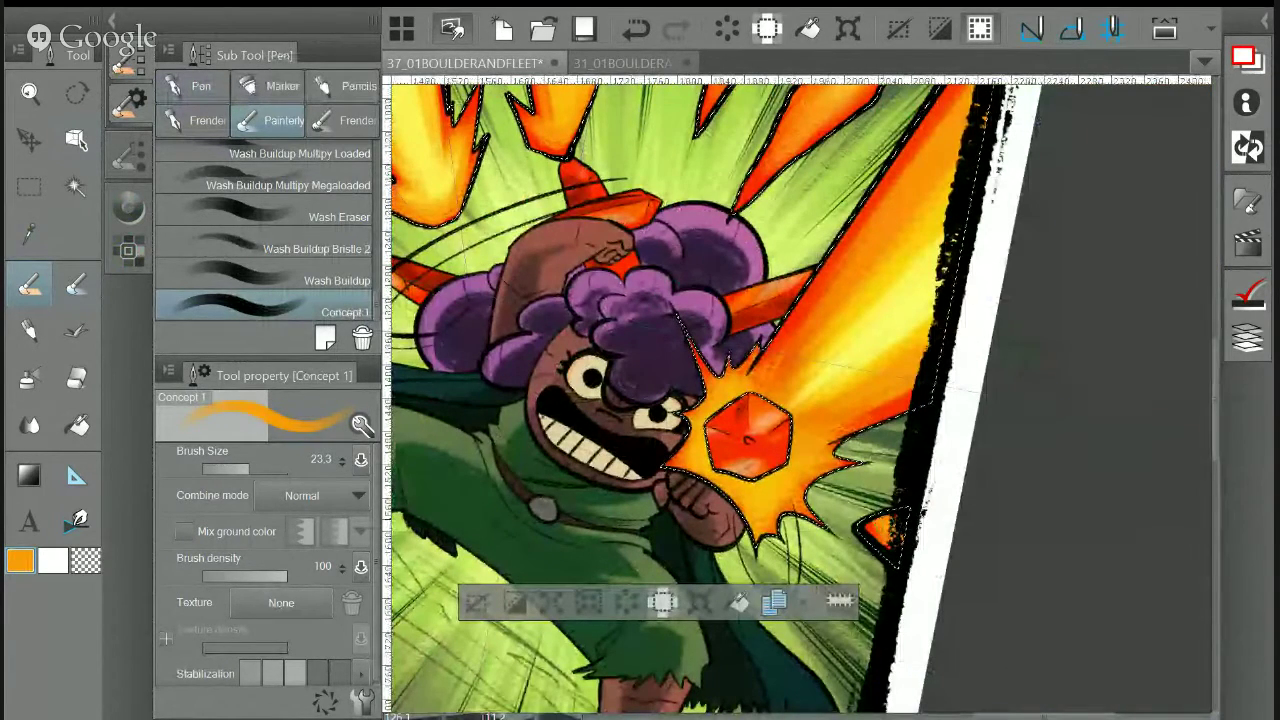
{"action": "key", "text": "i"}
{"action": "left_click", "coordinate": [920, 238]}
{"action": "left_click_drag", "start_coordinate": [760, 250], "coordinate": [1084, 305]}
{"action": "key", "text": "p"}
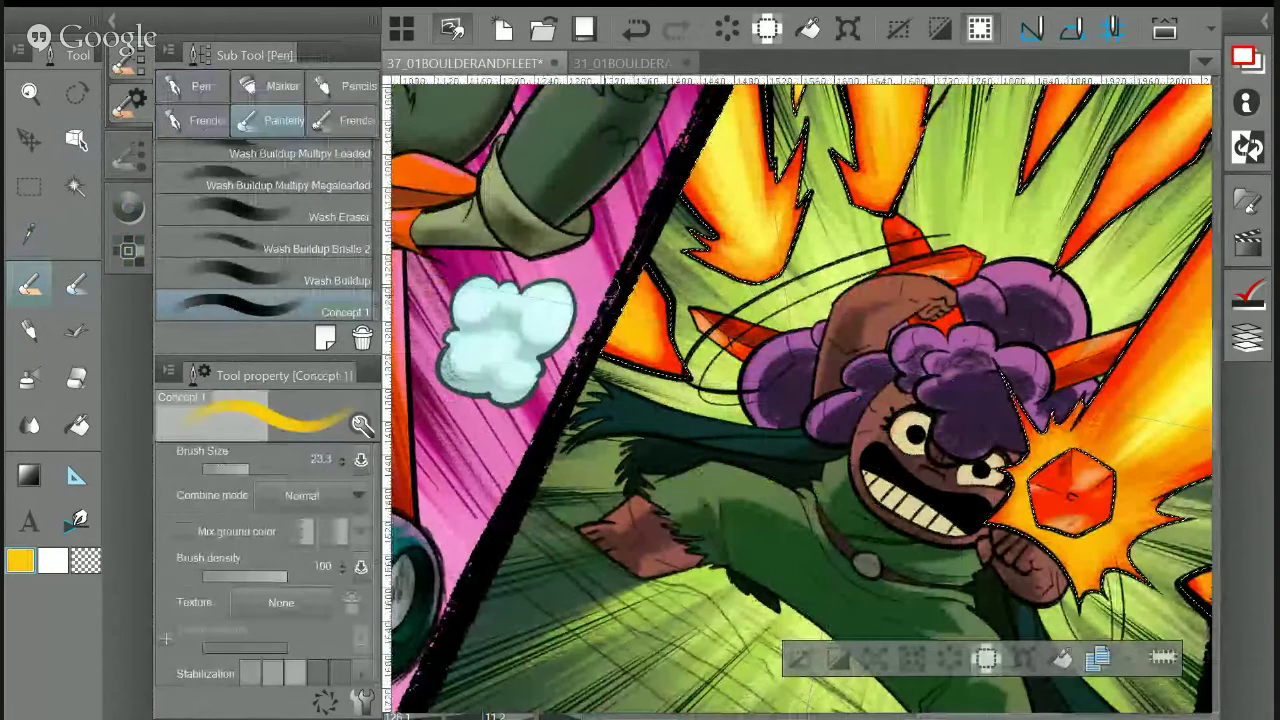
{"action": "left_click", "coordinate": [195, 121]}
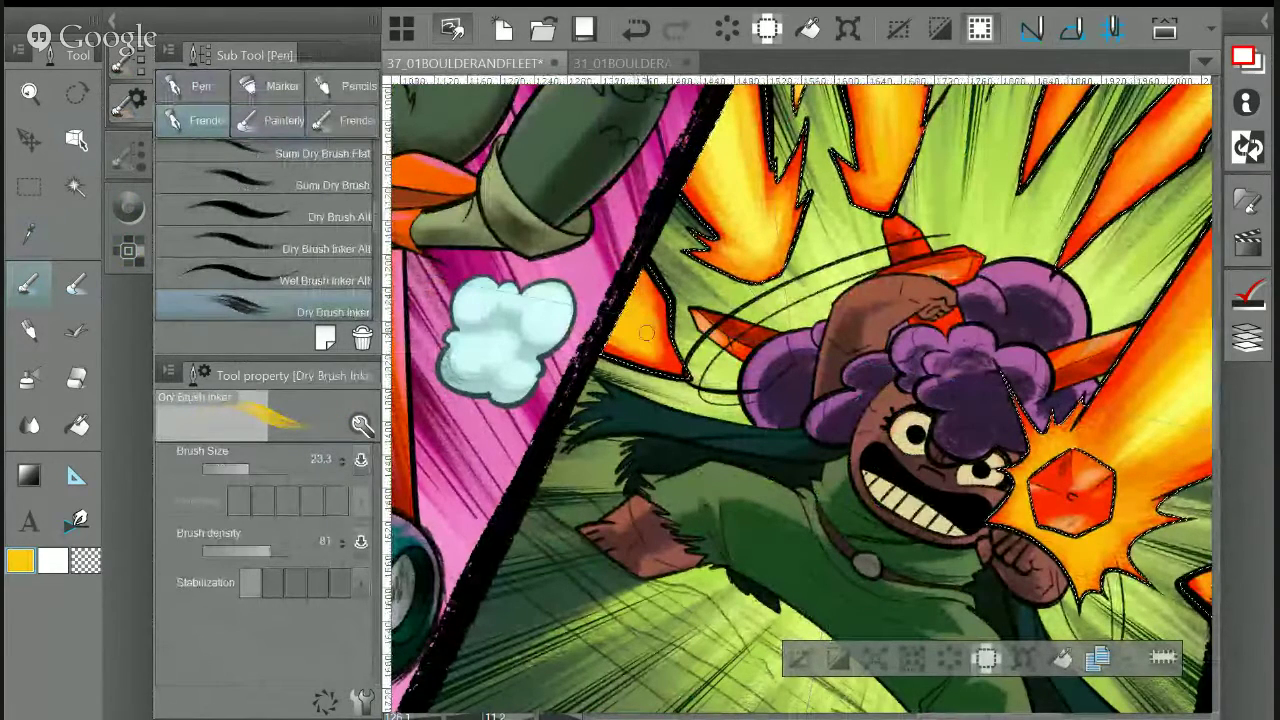
{"action": "left_click", "coordinate": [252, 468]}
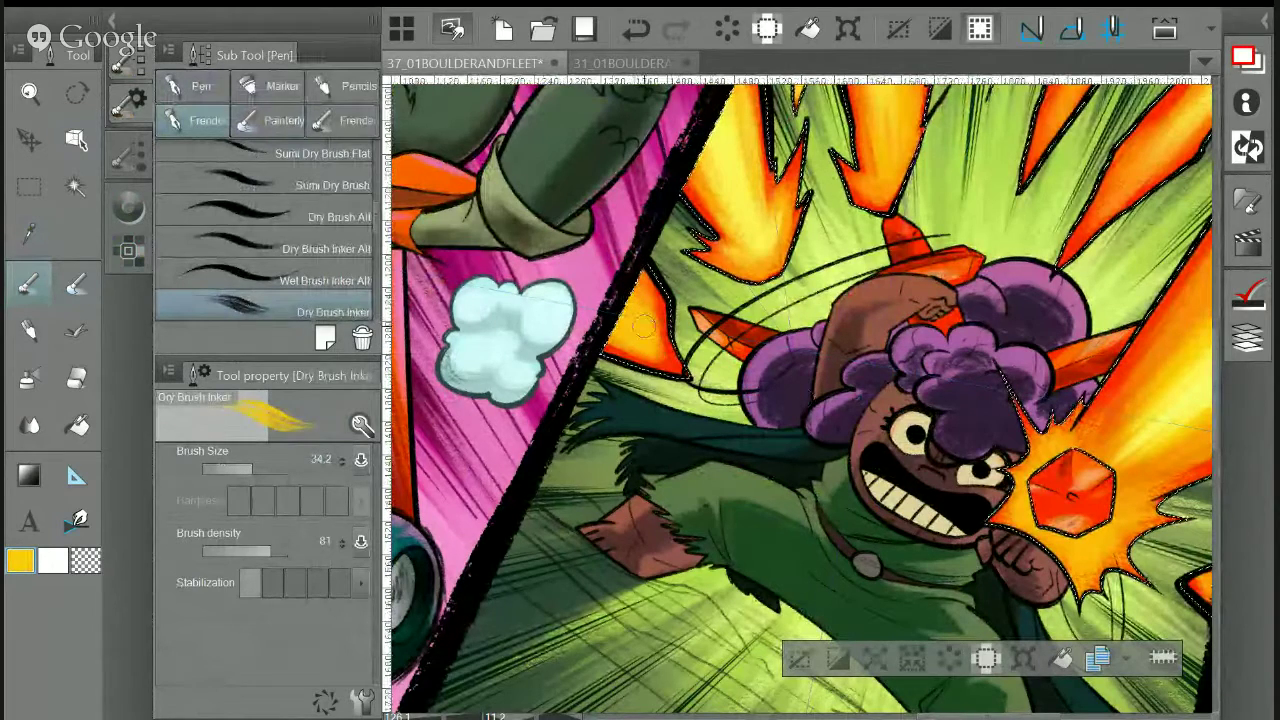
Blend sampled orange and light yellow into the small border flame with the Dry Brush Inker
{"action": "key", "text": "i"}
{"action": "left_click", "coordinate": [652, 285]}
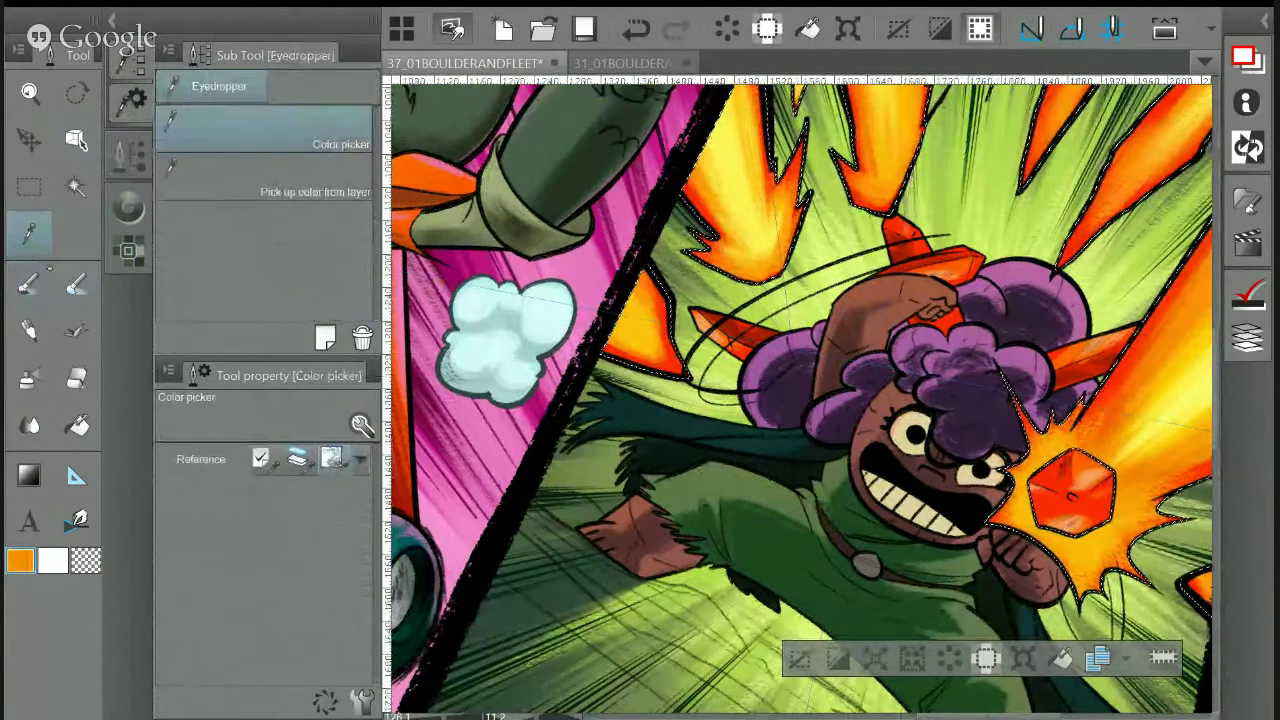
{"action": "key", "text": "p"}
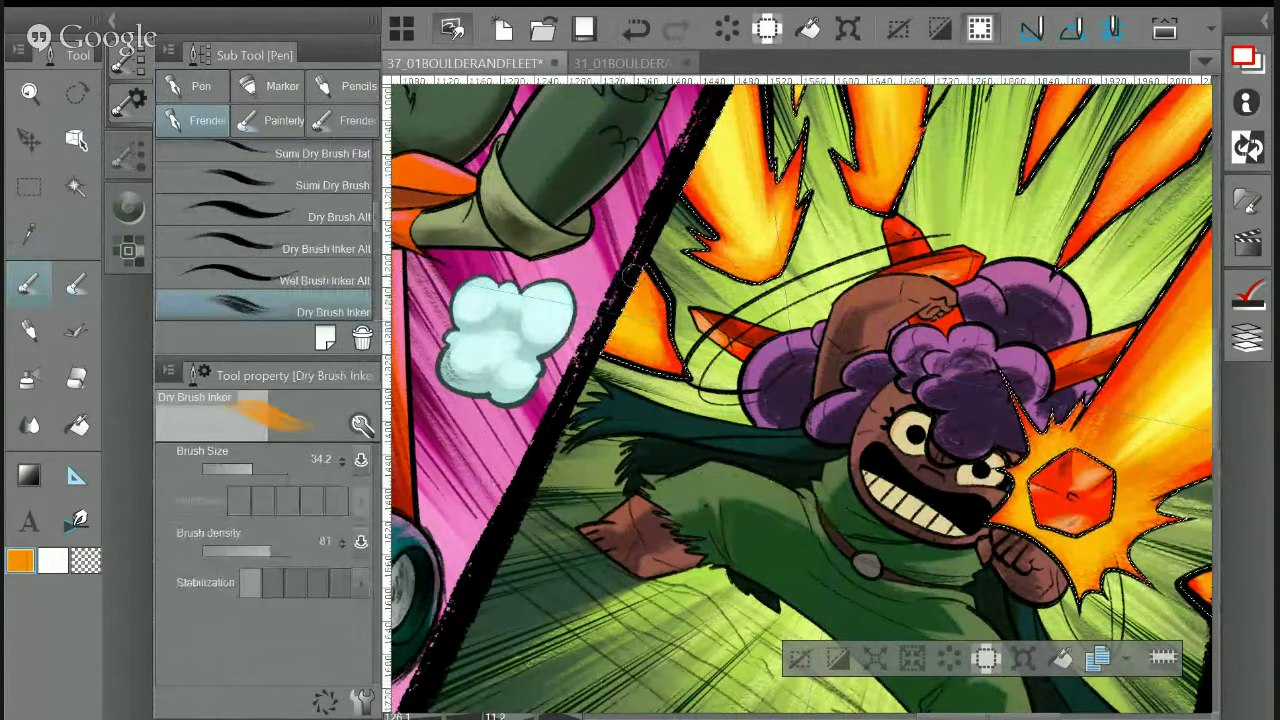
{"action": "key", "text": "i"}
{"action": "key", "text": "p"}
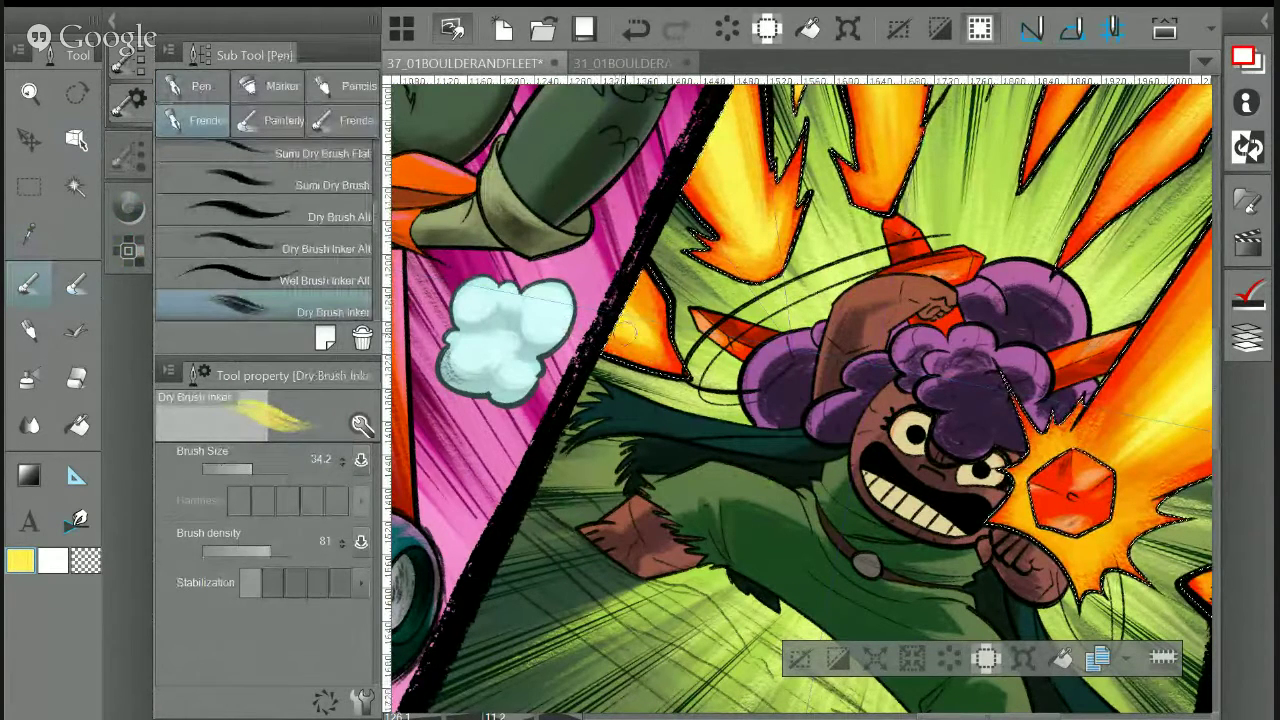
{"action": "key", "text": "i"}
{"action": "left_click", "coordinate": [712, 170]}
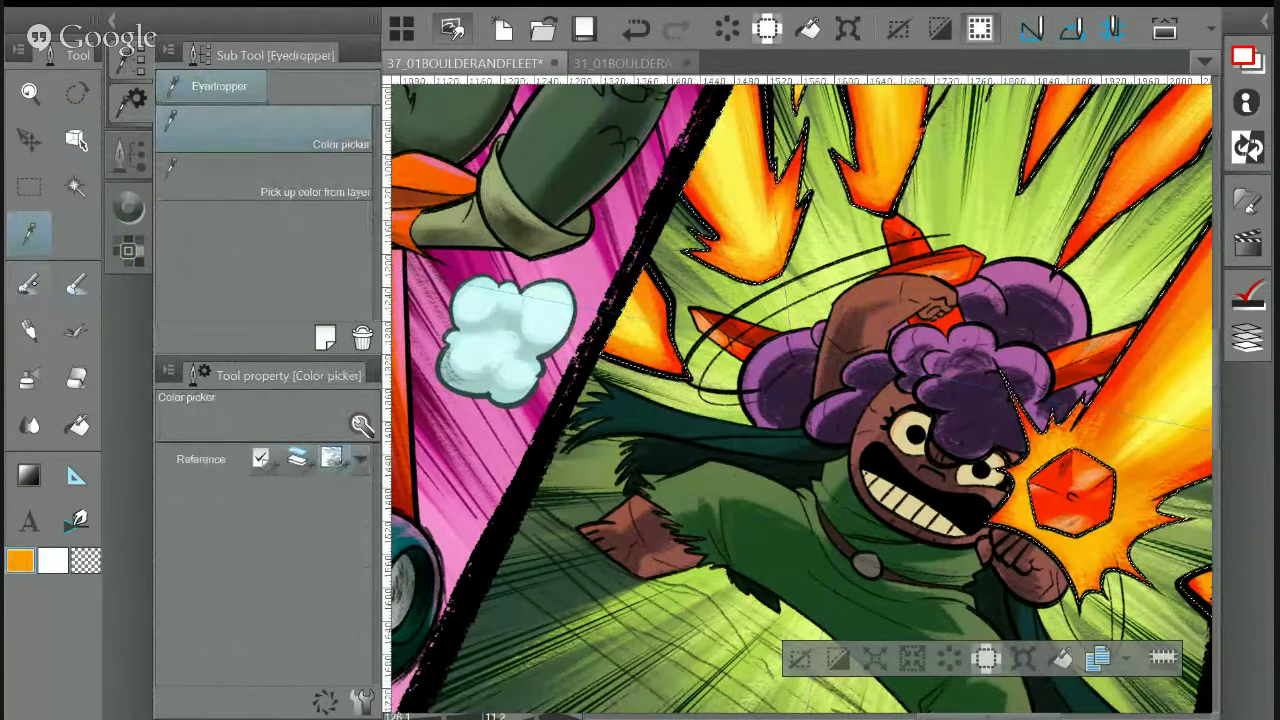
{"action": "key", "text": "p"}
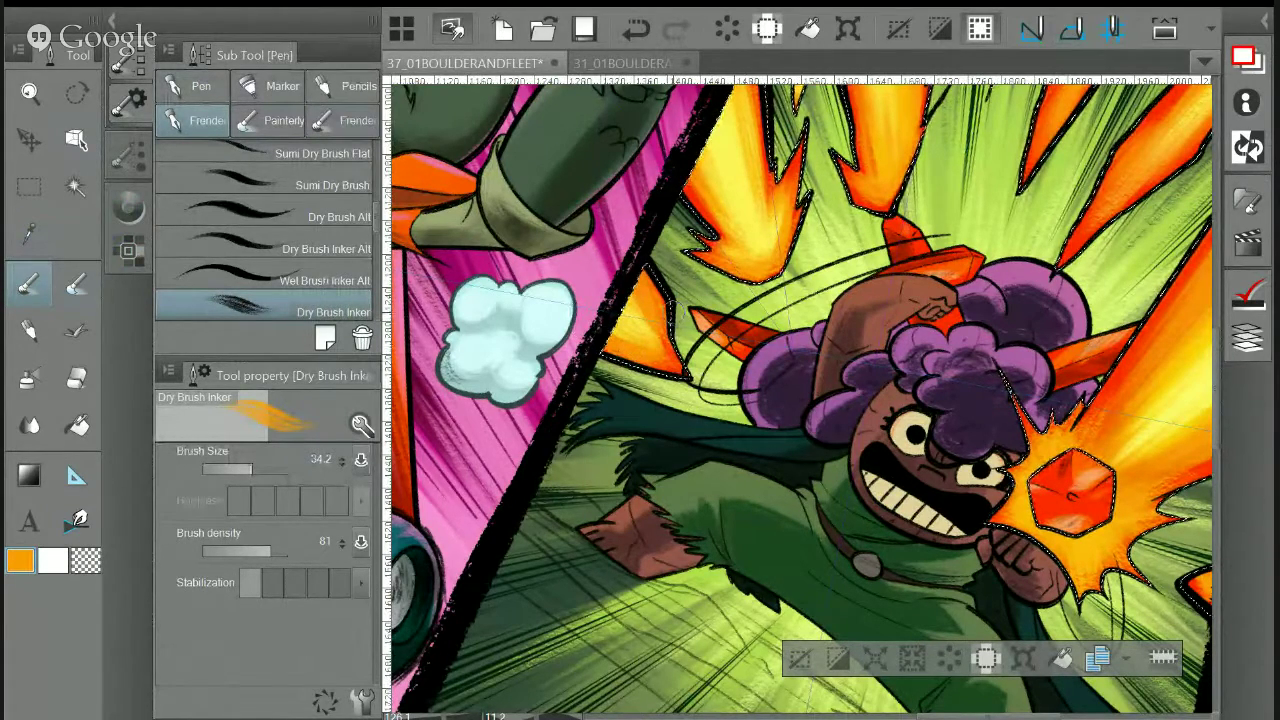
Deselect the flames and add a layer named "Panel 3 Swooshes" directly above the Colors layer
{"action": "left_click_drag", "start_coordinate": [960, 500], "coordinate": [970, 320]}
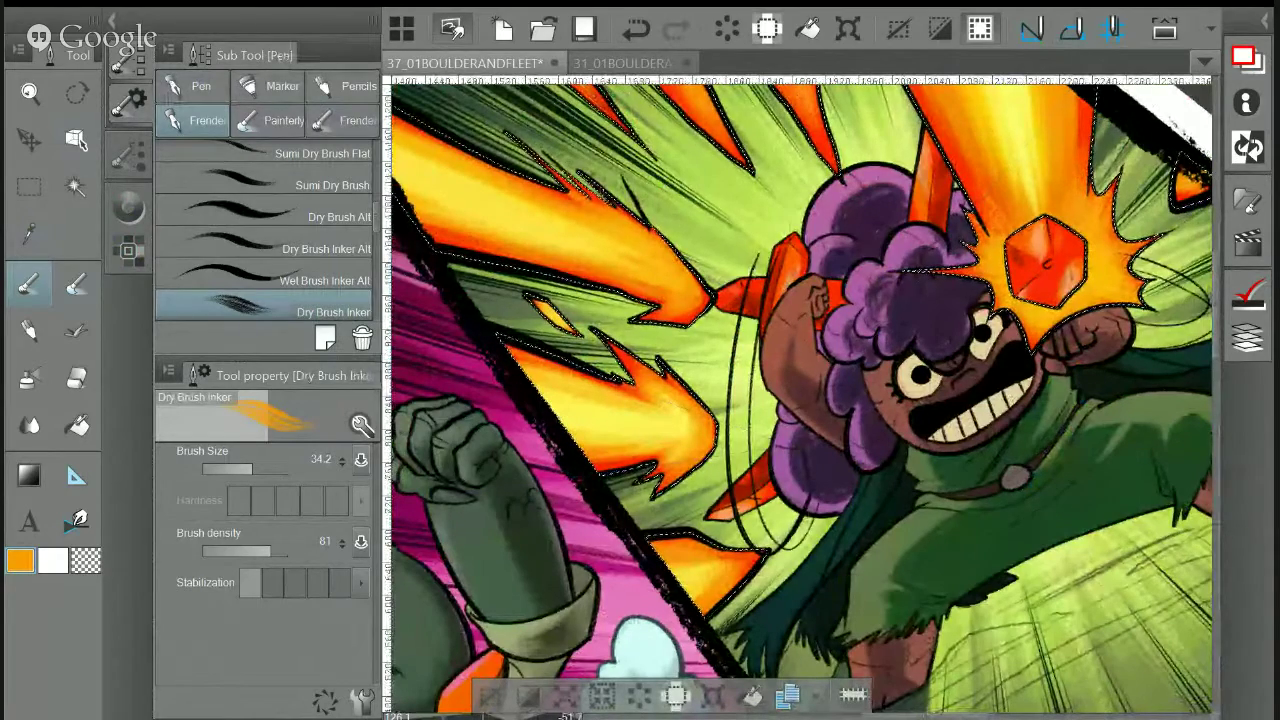
{"action": "mouse_move", "coordinate": [950, 350]}
{"action": "left_mouse_down"}
{"action": "mouse_move", "coordinate": [799, 302]}
{"action": "mouse_move", "coordinate": [667, 367]}
{"action": "mouse_move", "coordinate": [671, 411]}
{"action": "left_mouse_up"}
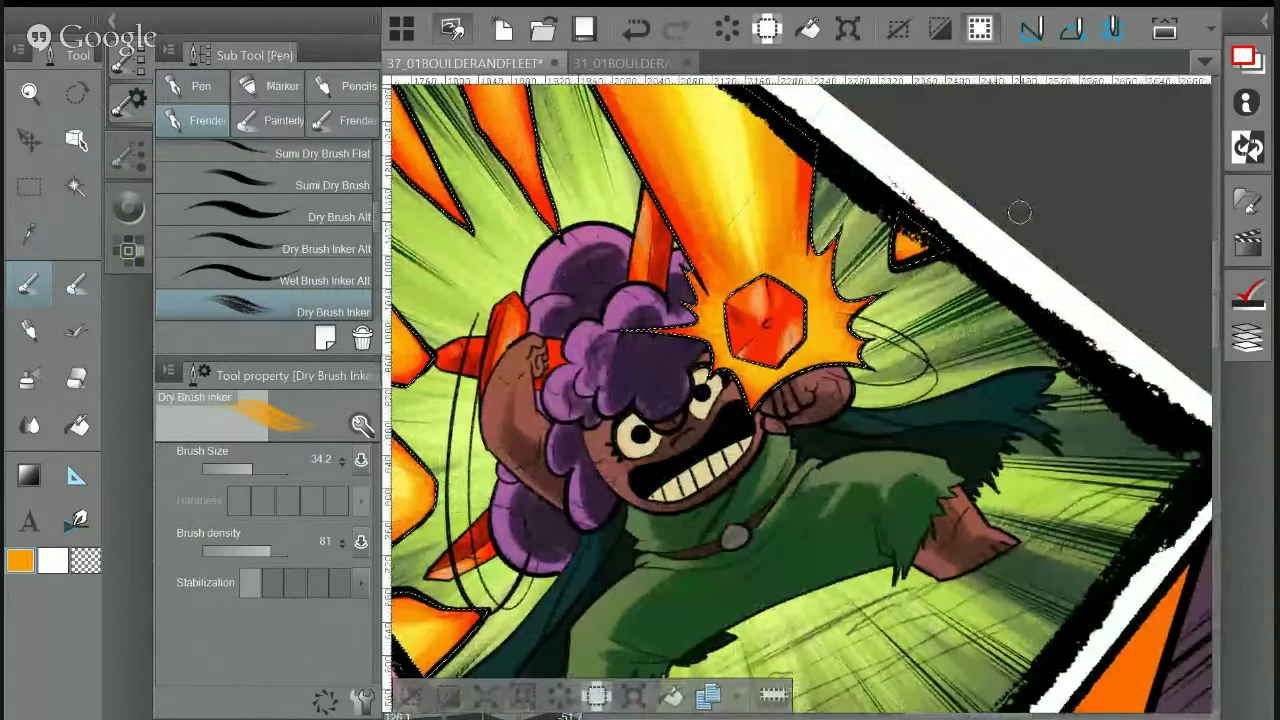
{"action": "left_click_drag", "start_coordinate": [1019, 212], "coordinate": [1087, 232]}
{"action": "scroll", "coordinate": [911, 422], "scroll_direction": "down", "scroll_amount": 2}
{"action": "left_click_drag", "start_coordinate": [940, 300], "coordinate": [1041, 369]}
{"action": "key", "text": "ctrl+d"}
{"action": "left_click", "coordinate": [1248, 340]}
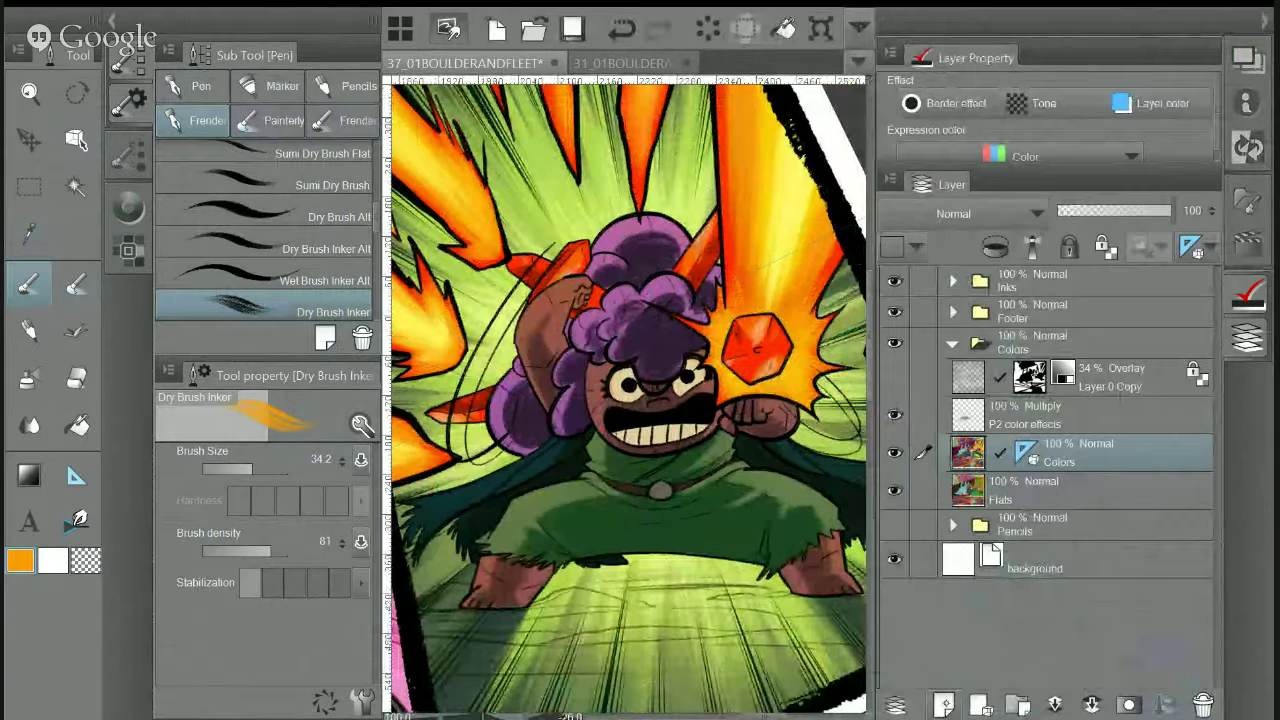
{"action": "left_click", "coordinate": [943, 705]}
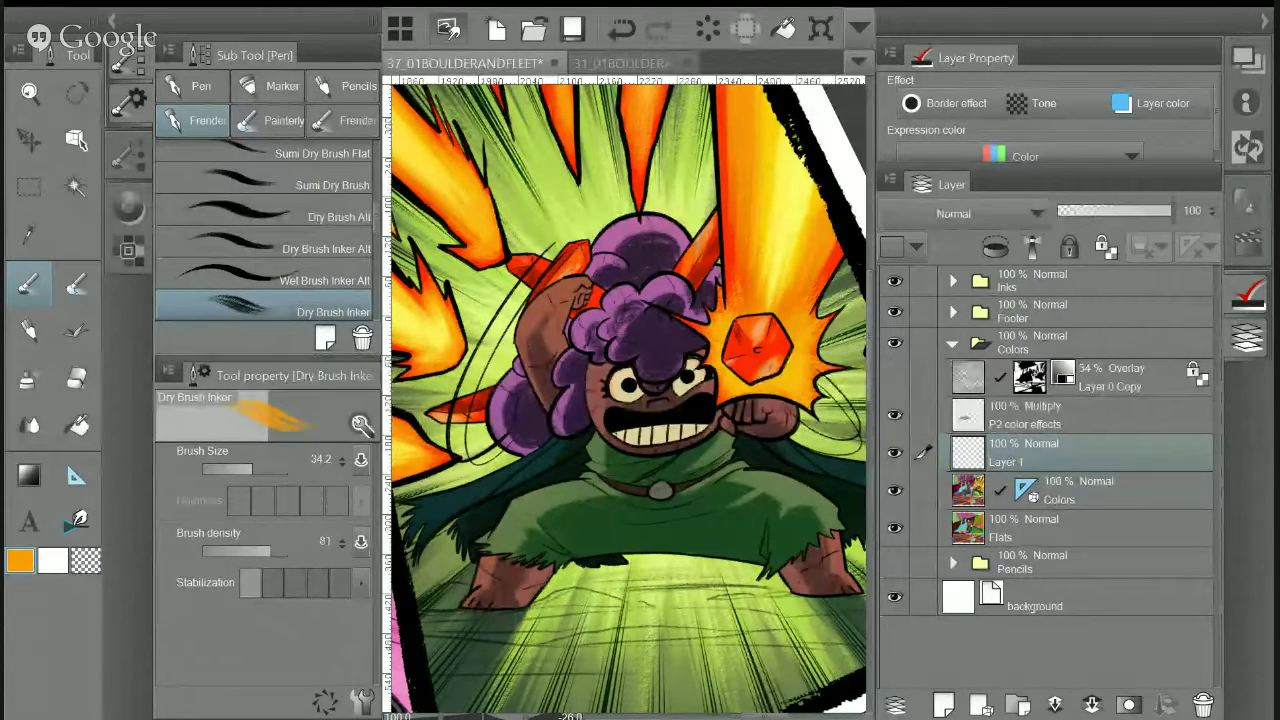
{"action": "type", "text": "Panel 3 Swooshes"}
{"action": "key", "text": "Return"}
{"action": "left_click_drag", "start_coordinate": [620, 400], "coordinate": [688, 411]}
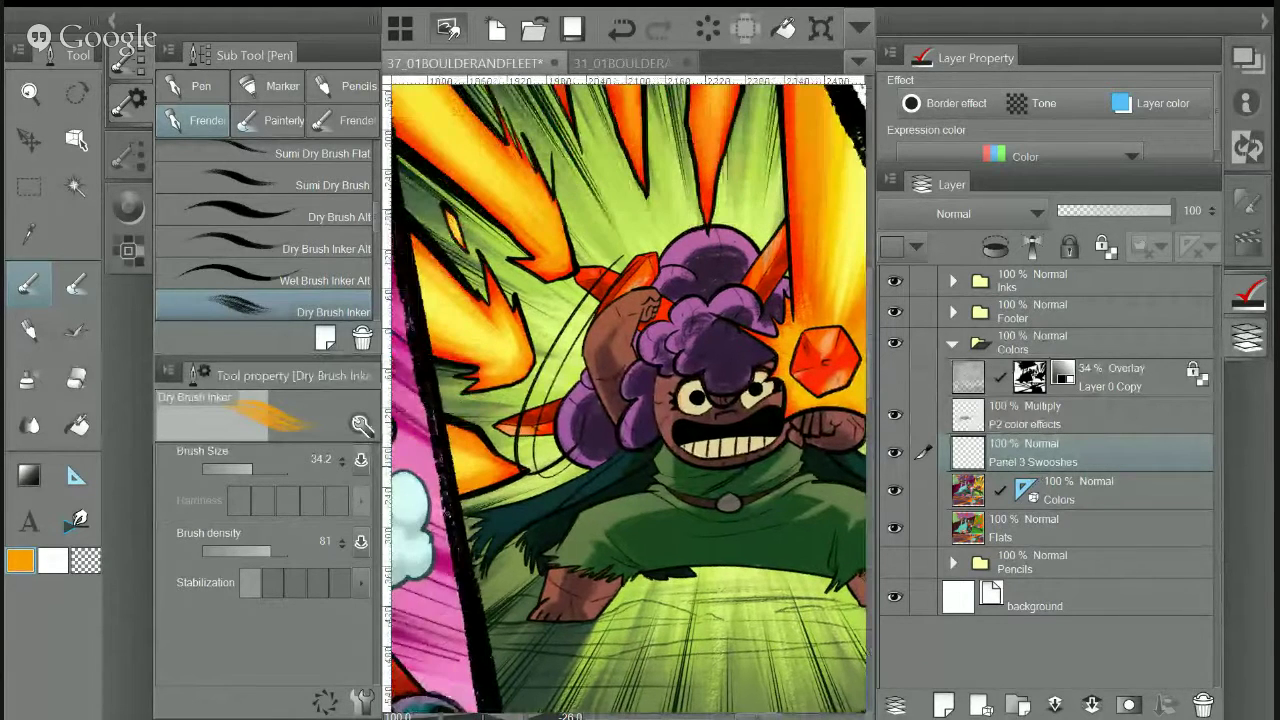
{"action": "left_click", "coordinate": [1247, 342]}
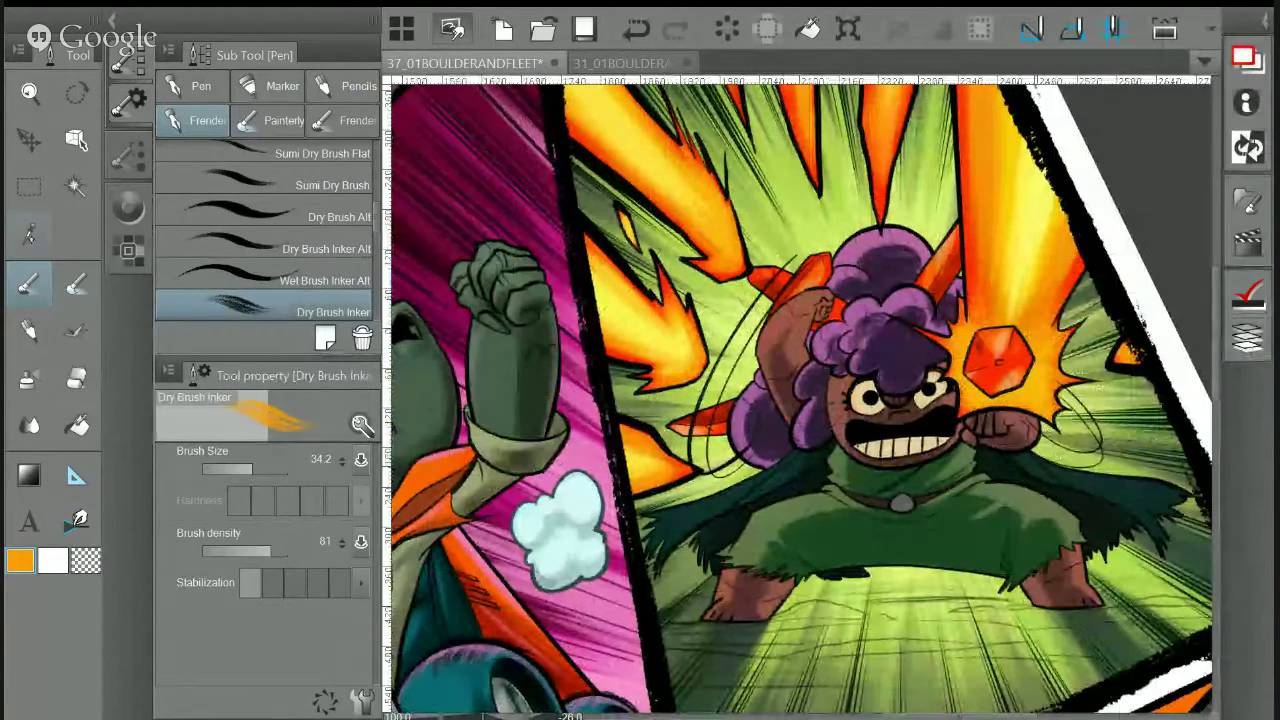
Sample red from the crystal and paint the long curved swoosh beside the raised arm with the Concept 1 brush at size 23.3
{"action": "key", "text": "i"}
{"action": "left_click", "coordinate": [814, 260]}
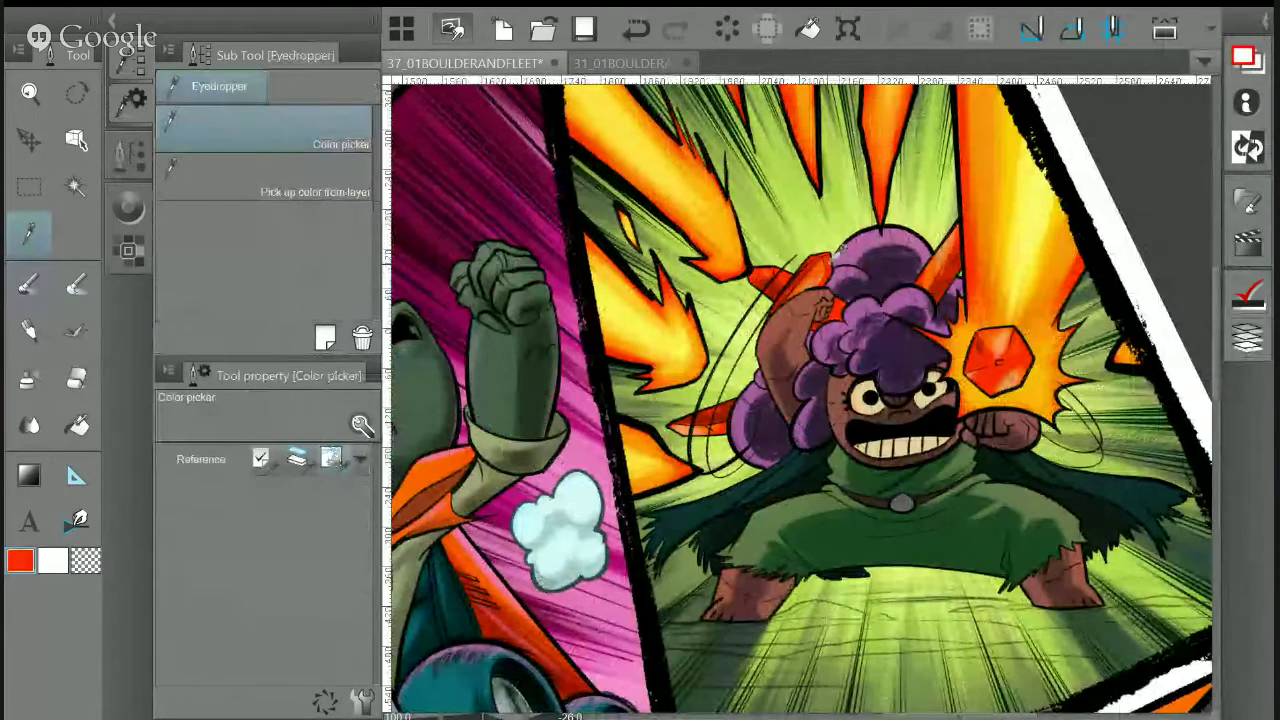
{"action": "left_click", "coordinate": [28, 285]}
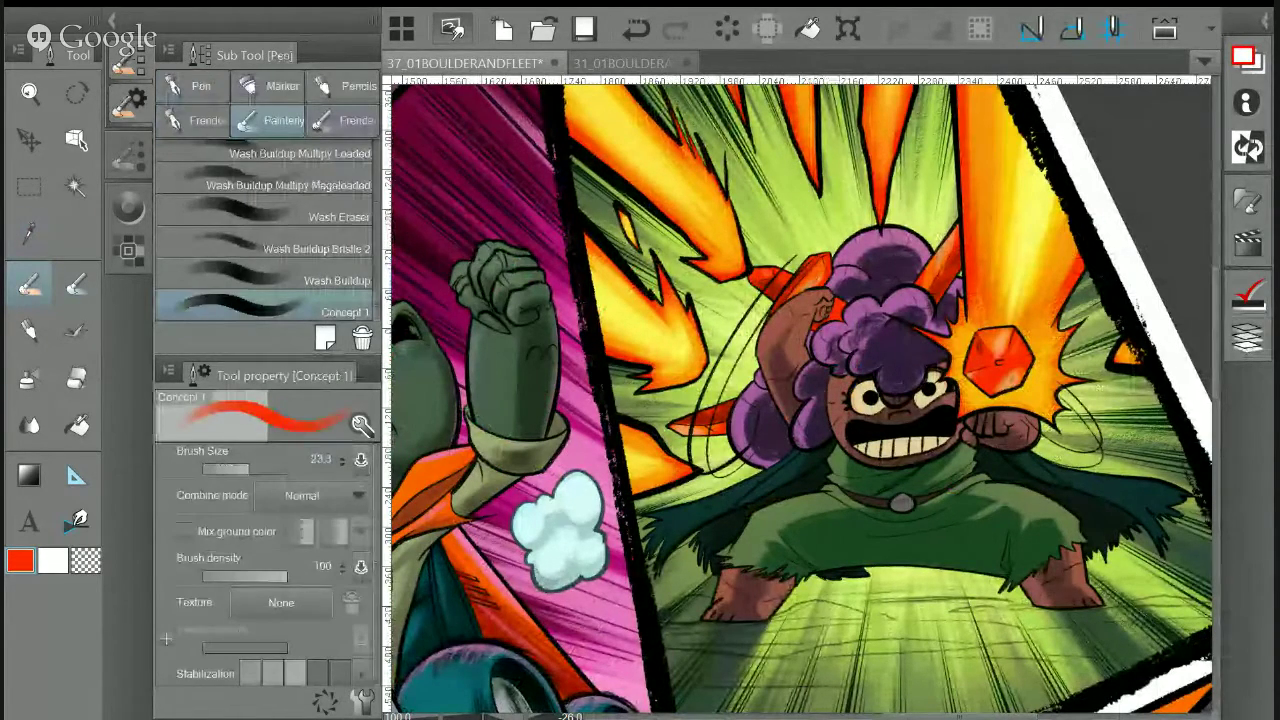
{"action": "scroll", "coordinate": [830, 396], "scroll_direction": "up", "scroll_amount": 5}
{"action": "left_click_drag", "start_coordinate": [764, 97], "coordinate": [645, 272]}
{"action": "mouse_move", "coordinate": [687, 190]}
{"action": "left_mouse_down"}
{"action": "mouse_move", "coordinate": [551, 412]}
{"action": "mouse_move", "coordinate": [695, 158]}
{"action": "mouse_move", "coordinate": [538, 445]}
{"action": "mouse_move", "coordinate": [733, 148]}
{"action": "mouse_move", "coordinate": [540, 490]}
{"action": "left_mouse_up"}
{"action": "left_click_drag", "start_coordinate": [604, 310], "coordinate": [536, 514]}
{"action": "mouse_move", "coordinate": [582, 350]}
{"action": "left_mouse_down"}
{"action": "mouse_move", "coordinate": [546, 538]}
{"action": "mouse_move", "coordinate": [568, 420]}
{"action": "left_mouse_up"}
{"action": "left_click_drag", "start_coordinate": [546, 468], "coordinate": [546, 545]}
Paint the looping swoosh around the fist beside the glowing crystal in red with the Concept 1 brush
{"action": "mouse_move", "coordinate": [860, 380]}
{"action": "left_mouse_down"}
{"action": "mouse_move", "coordinate": [666, 450]}
{"action": "mouse_move", "coordinate": [590, 377]}
{"action": "left_mouse_up"}
{"action": "left_click_drag", "start_coordinate": [1070, 374], "coordinate": [1132, 456]}
{"action": "left_click_drag", "start_coordinate": [1094, 404], "coordinate": [1153, 488]}
{"action": "left_click_drag", "start_coordinate": [1110, 450], "coordinate": [1096, 412]}
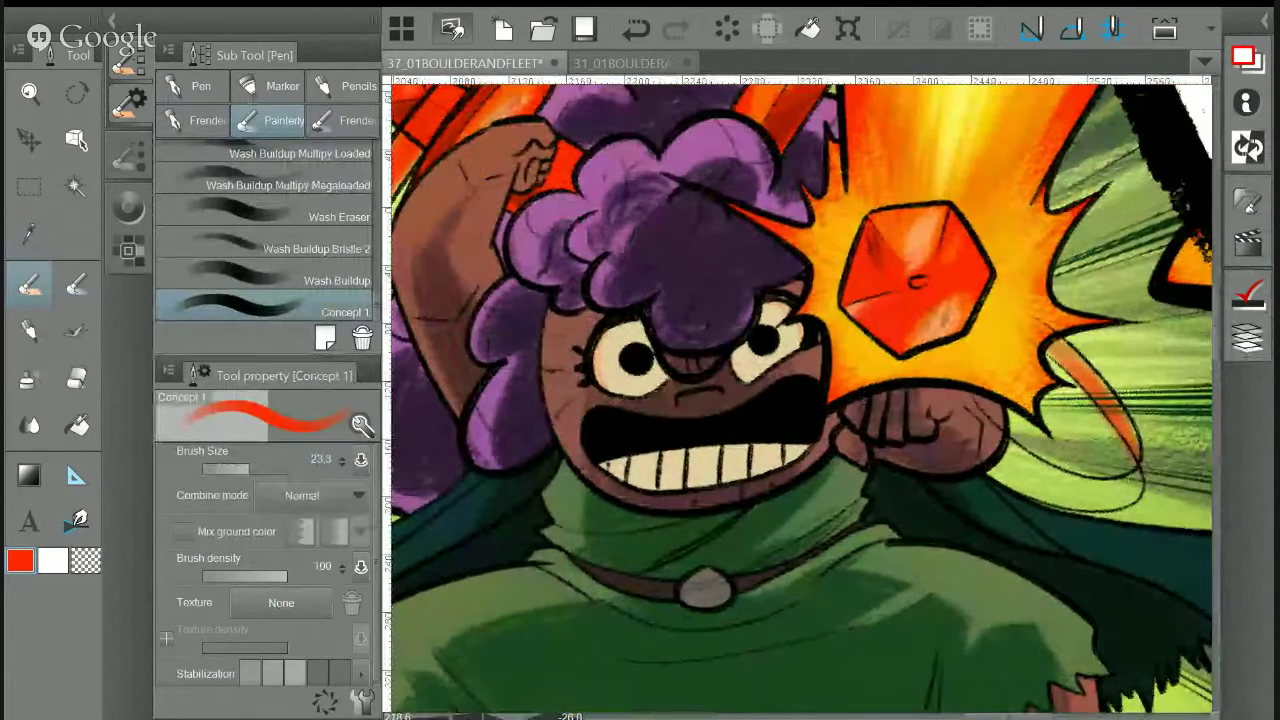
{"action": "mouse_move", "coordinate": [960, 560]}
{"action": "left_mouse_down"}
{"action": "mouse_move", "coordinate": [1022, 347]}
{"action": "mouse_move", "coordinate": [1008, 380]}
{"action": "left_mouse_up"}
{"action": "mouse_move", "coordinate": [1054, 324]}
{"action": "left_mouse_down"}
{"action": "mouse_move", "coordinate": [1020, 379]}
{"action": "mouse_move", "coordinate": [996, 404]}
{"action": "left_mouse_up"}
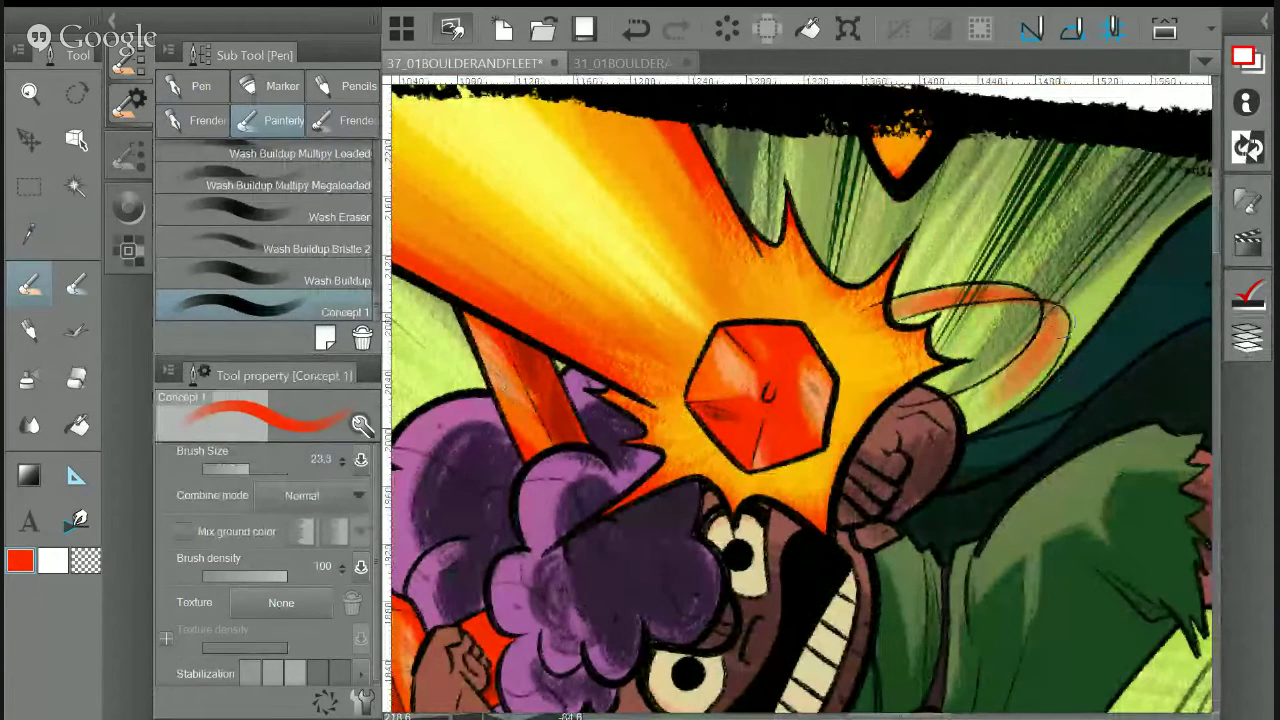
{"action": "mouse_move", "coordinate": [868, 321]}
{"action": "left_mouse_down"}
{"action": "mouse_move", "coordinate": [963, 291]}
{"action": "mouse_move", "coordinate": [1036, 299]}
{"action": "mouse_move", "coordinate": [1053, 323]}
{"action": "mouse_move", "coordinate": [980, 399]}
{"action": "left_mouse_up"}
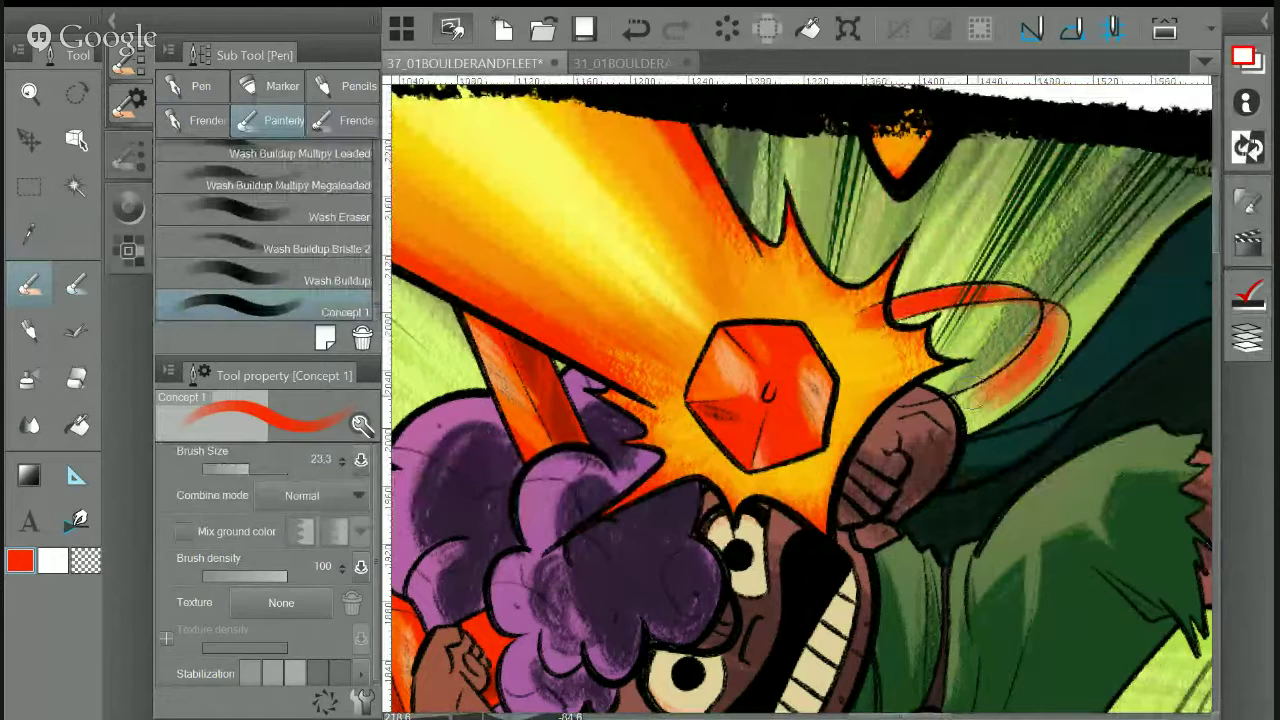
{"action": "left_click_drag", "start_coordinate": [1056, 320], "coordinate": [998, 405]}
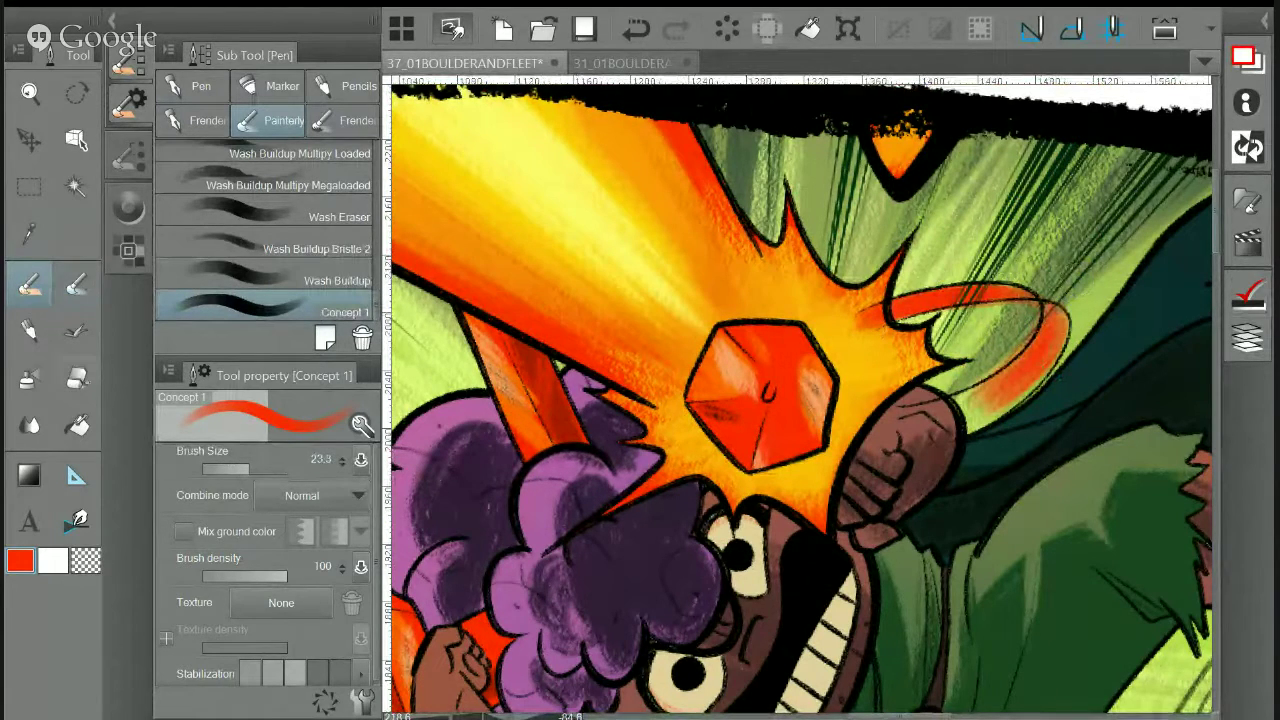
Strengthen the long swoosh beside the raised arm with red Dry Brush Inker strokes, raising the brush size to 85.9 for its lower end
{"action": "left_click", "coordinate": [196, 119]}
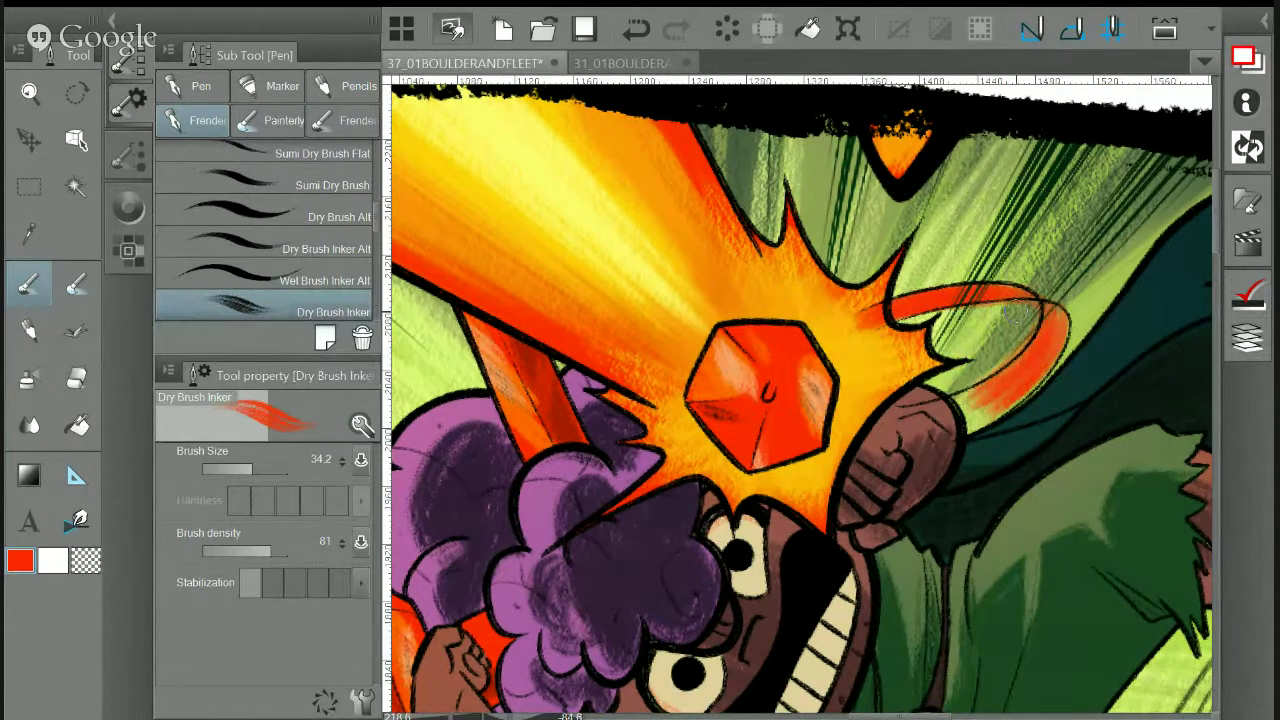
{"action": "left_click_drag", "start_coordinate": [760, 500], "coordinate": [1049, 209]}
{"action": "left_click_drag", "start_coordinate": [801, 248], "coordinate": [928, 318]}
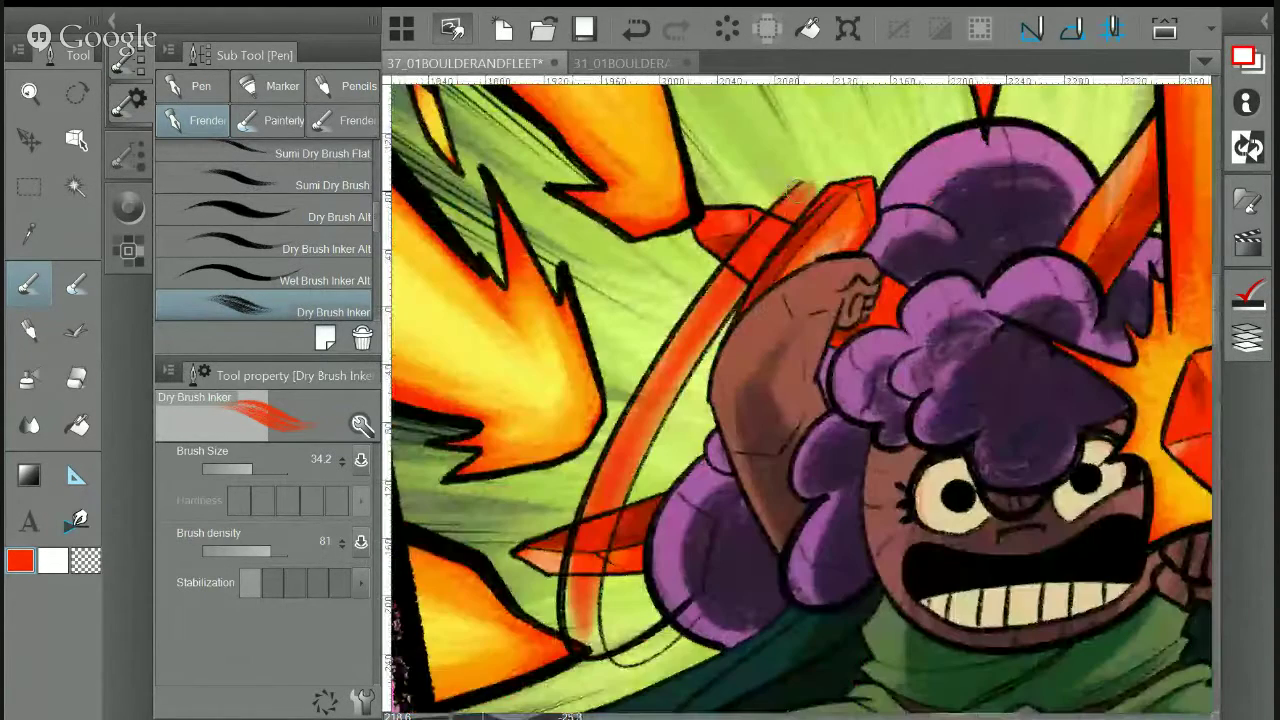
{"action": "left_click_drag", "start_coordinate": [622, 486], "coordinate": [706, 342]}
{"action": "left_click_drag", "start_coordinate": [628, 440], "coordinate": [737, 274]}
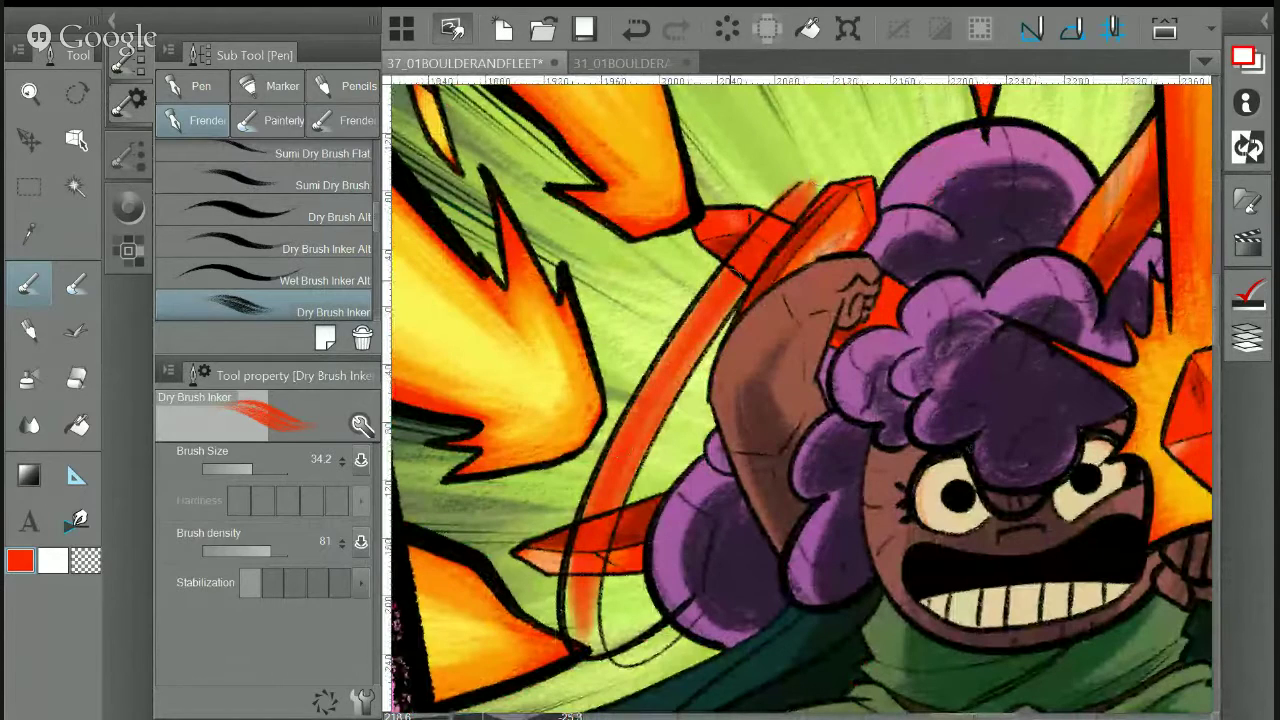
{"action": "left_click_drag", "start_coordinate": [253, 462], "coordinate": [261, 466]}
{"action": "mouse_move", "coordinate": [606, 500]}
{"action": "left_mouse_down"}
{"action": "mouse_move", "coordinate": [570, 545]}
{"action": "mouse_move", "coordinate": [590, 657]}
{"action": "mouse_move", "coordinate": [665, 607]}
{"action": "mouse_move", "coordinate": [625, 659]}
{"action": "mouse_move", "coordinate": [665, 655]}
{"action": "left_mouse_up"}
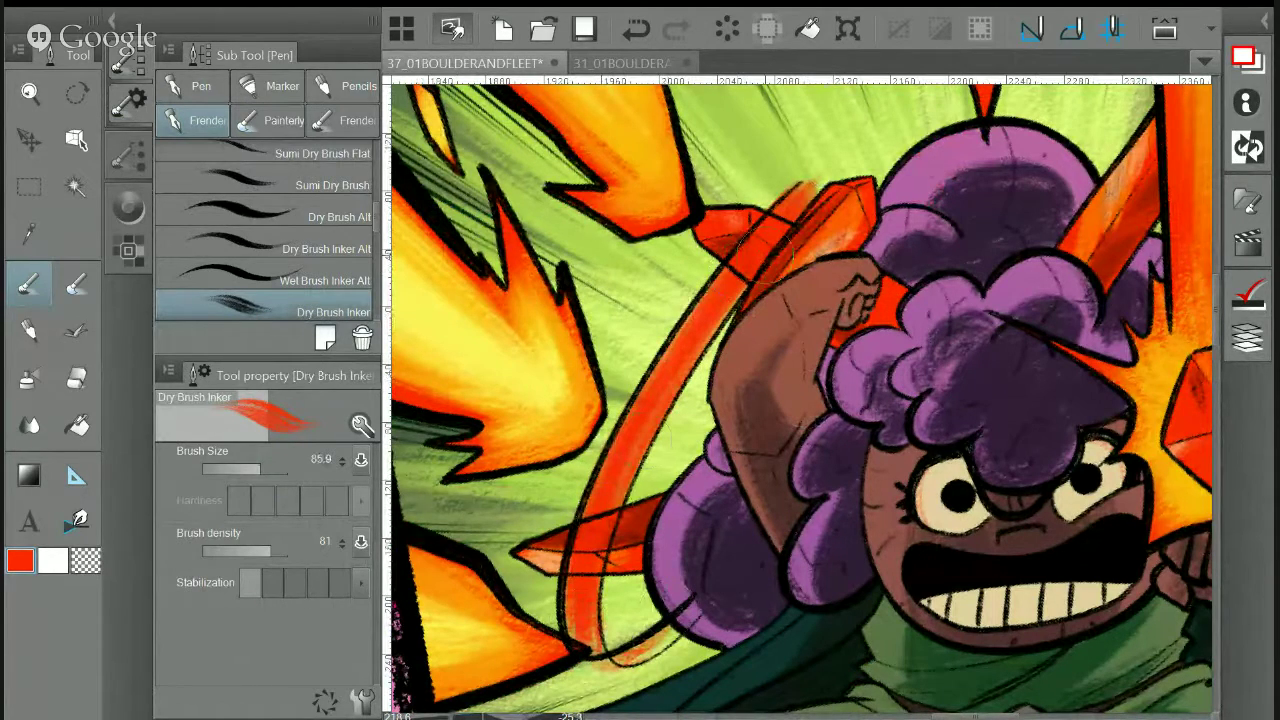
Sample orange from the crystal behind the hair, paint it over the swooshes with Dry Brush Inker, and set the brush density to 100
{"action": "key", "text": "i"}
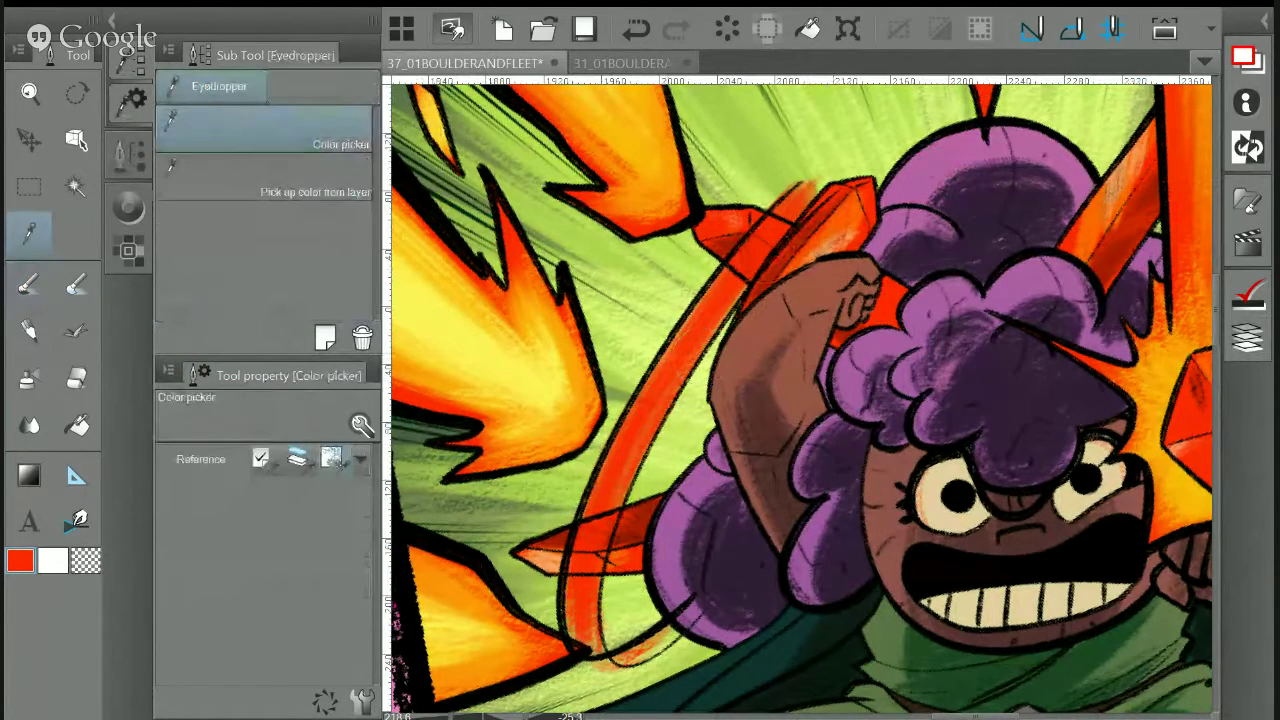
{"action": "left_click", "coordinate": [1106, 207]}
{"action": "key", "text": "p"}
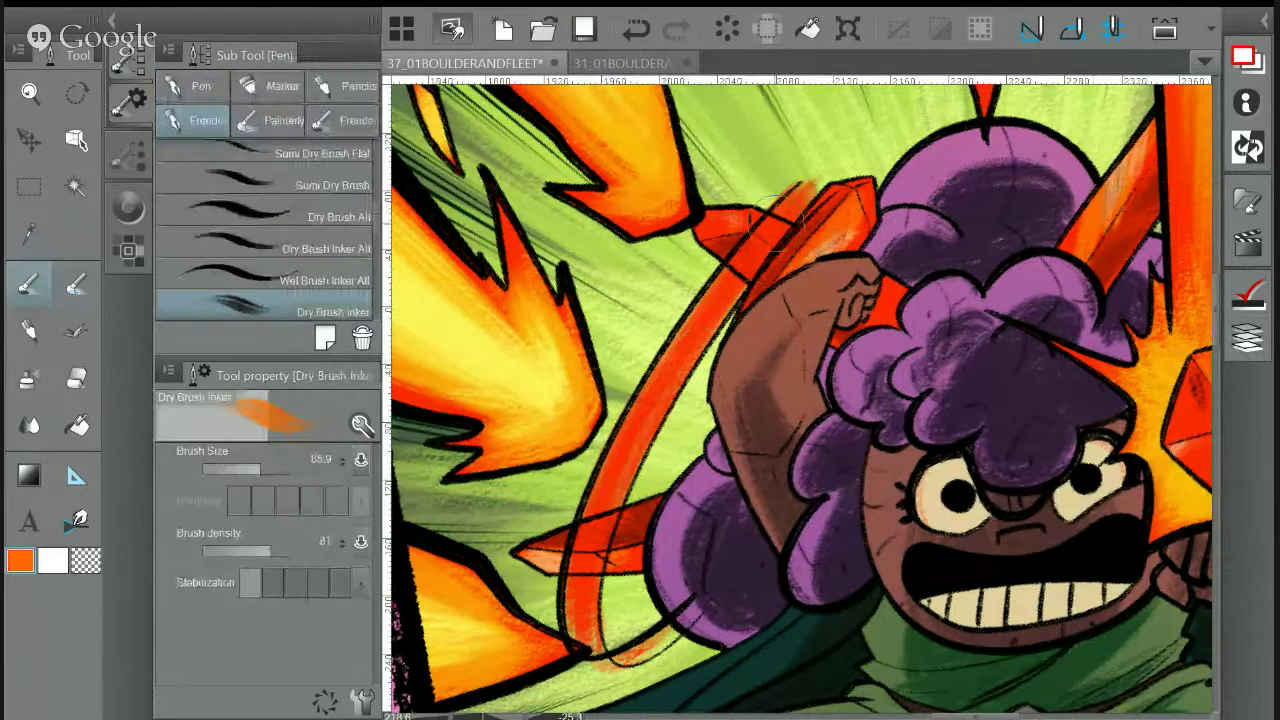
{"action": "left_click_drag", "start_coordinate": [756, 265], "coordinate": [652, 425]}
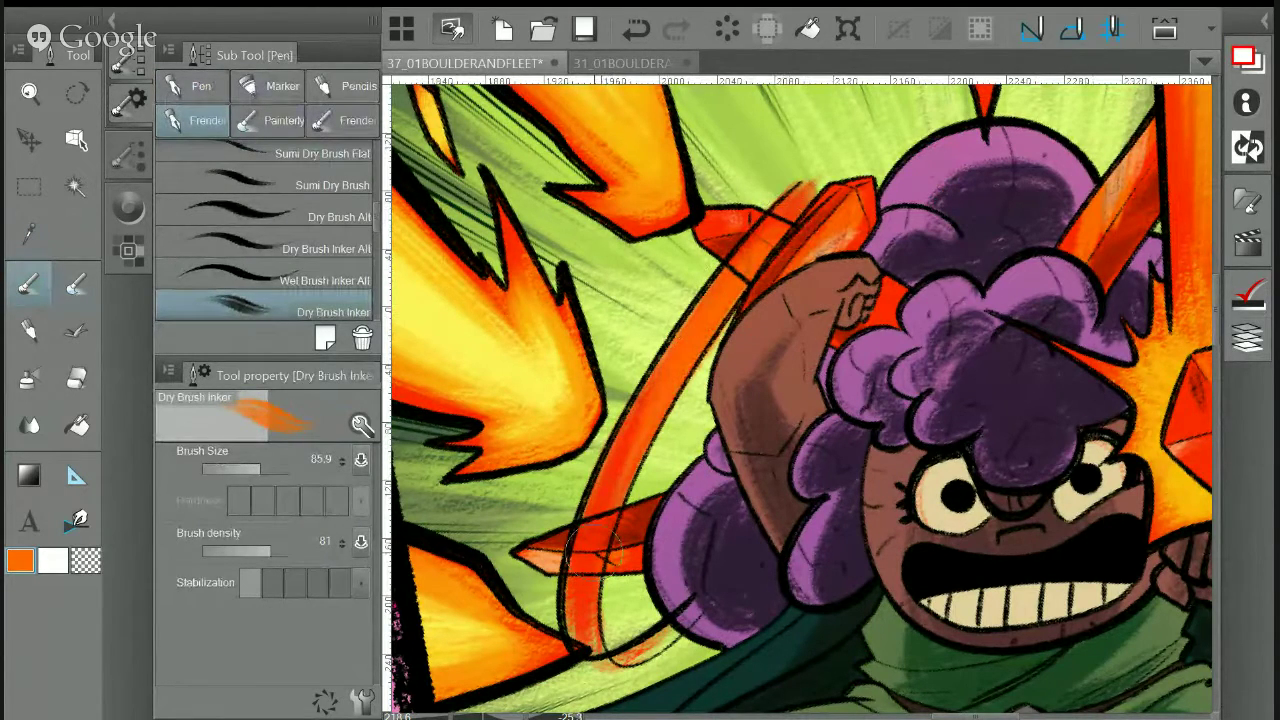
{"action": "left_click_drag", "start_coordinate": [1200, 421], "coordinate": [930, 399]}
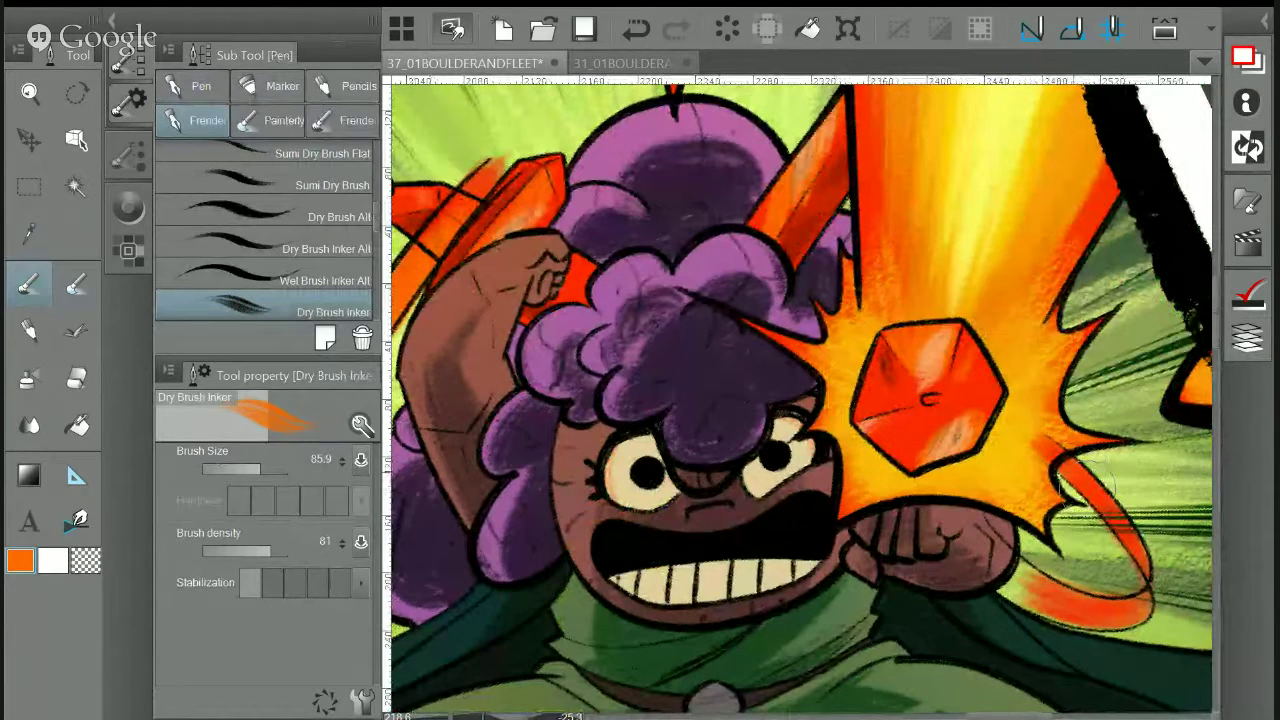
{"action": "left_click_drag", "start_coordinate": [284, 548], "coordinate": [296, 548]}
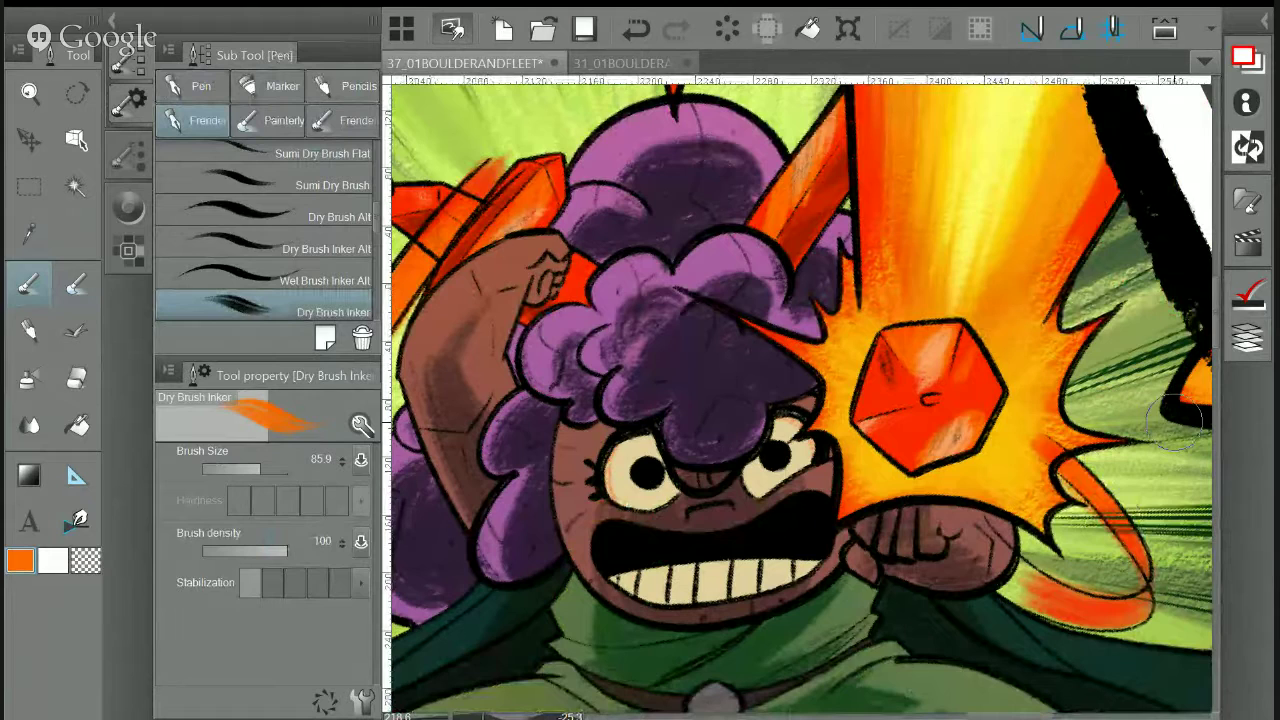
Move the Panel 3 Swooshes layer into the Panel 3 folder within Inks, directly beneath the Swooshes ink layer
{"action": "left_click", "coordinate": [1247, 340]}
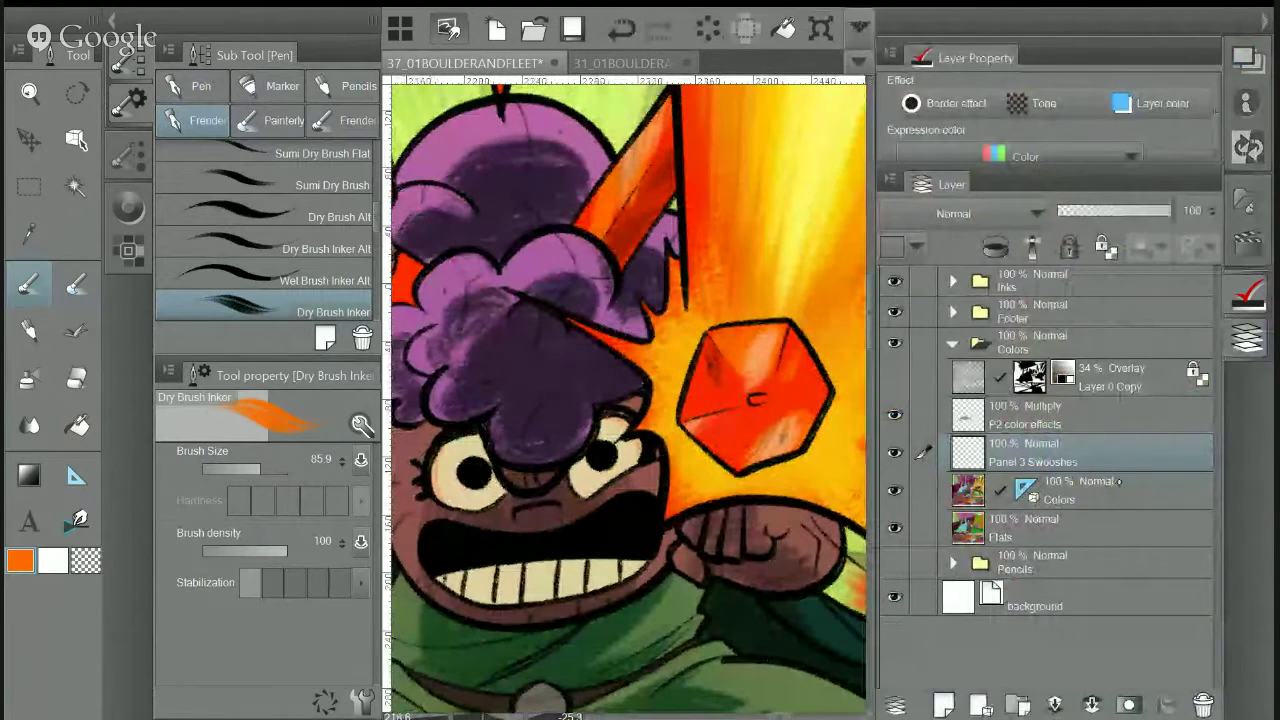
{"action": "left_click", "coordinate": [953, 282]}
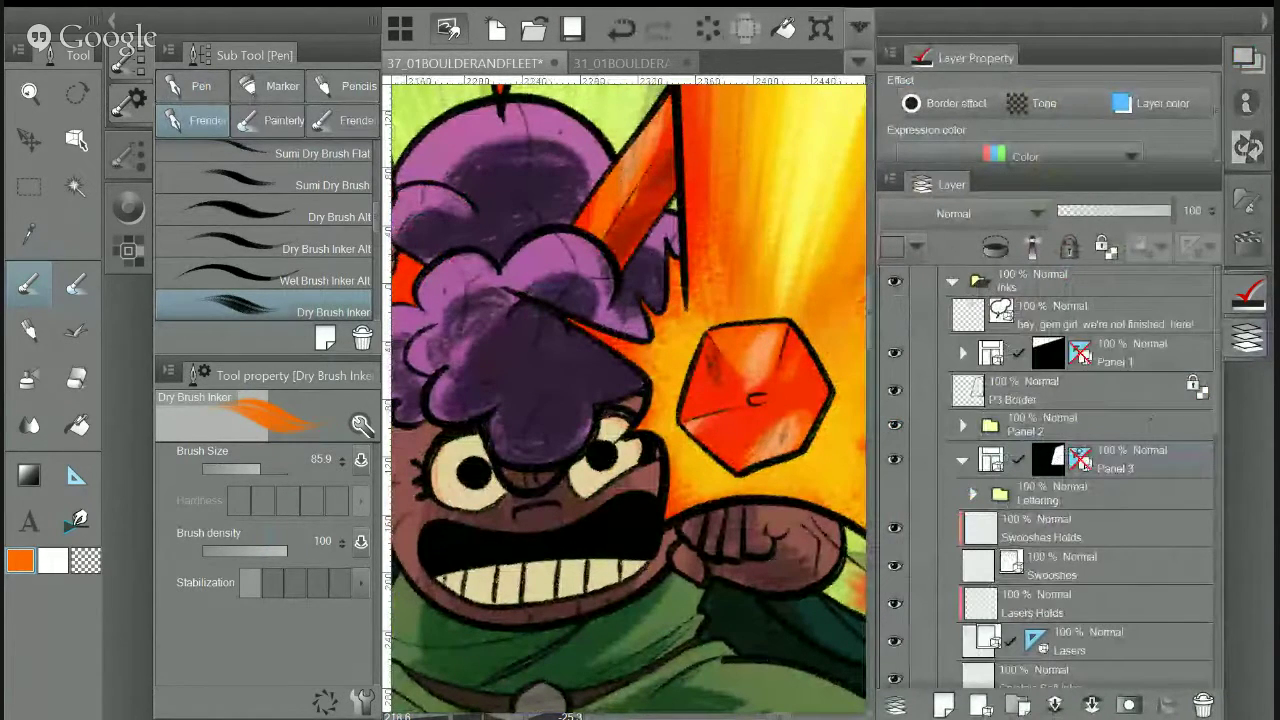
{"action": "scroll", "coordinate": [1050, 476], "scroll_direction": "down", "scroll_amount": 5}
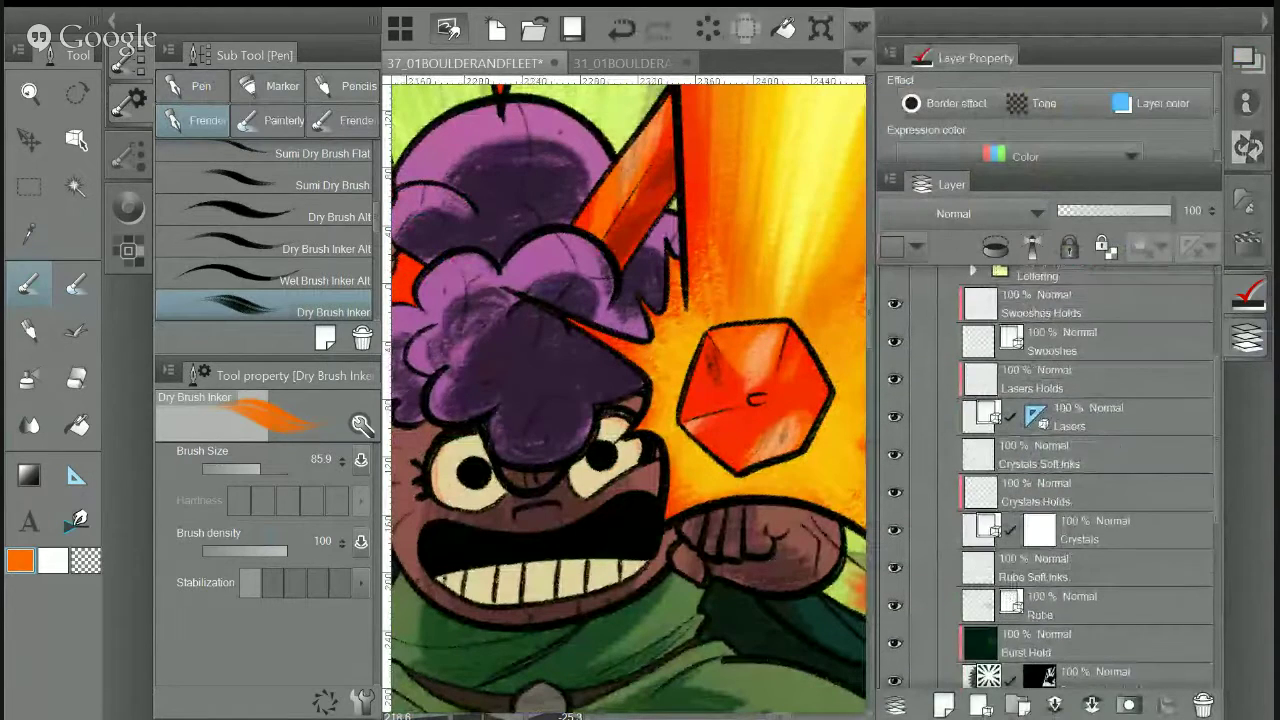
{"action": "scroll", "coordinate": [1045, 534], "scroll_direction": "down", "scroll_amount": 7}
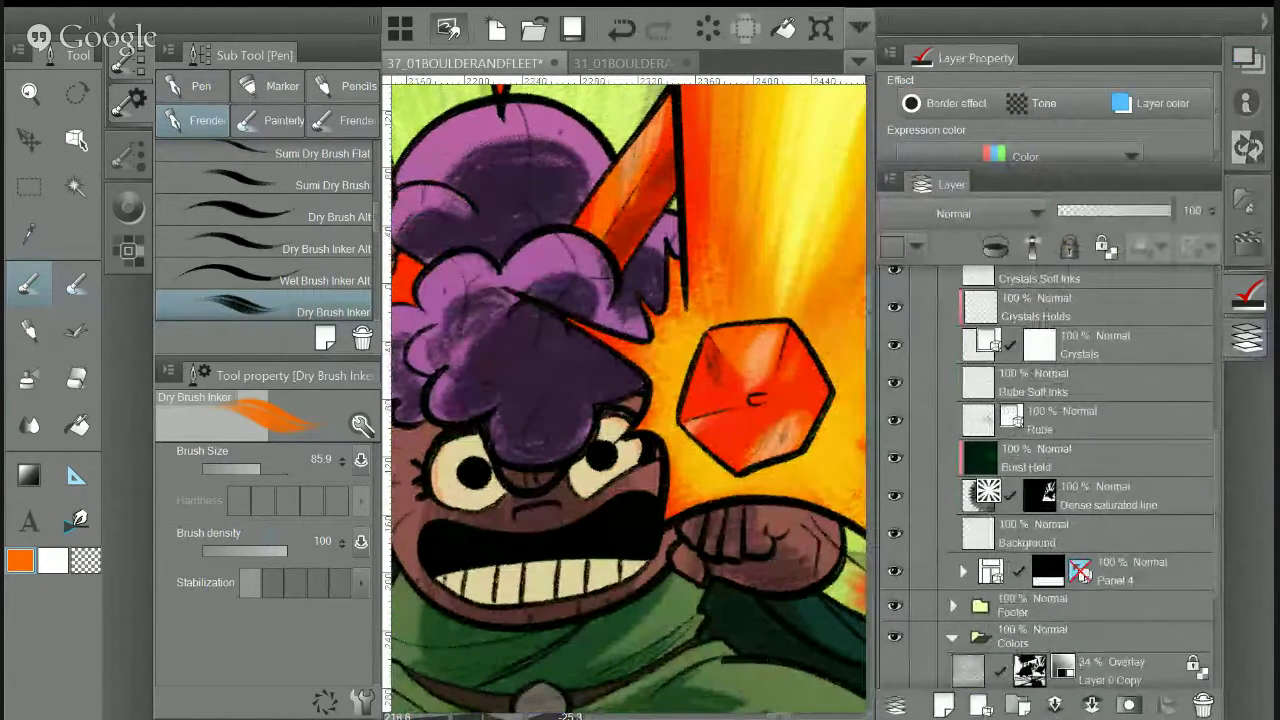
{"action": "left_click_drag", "start_coordinate": [1048, 617], "coordinate": [1100, 273]}
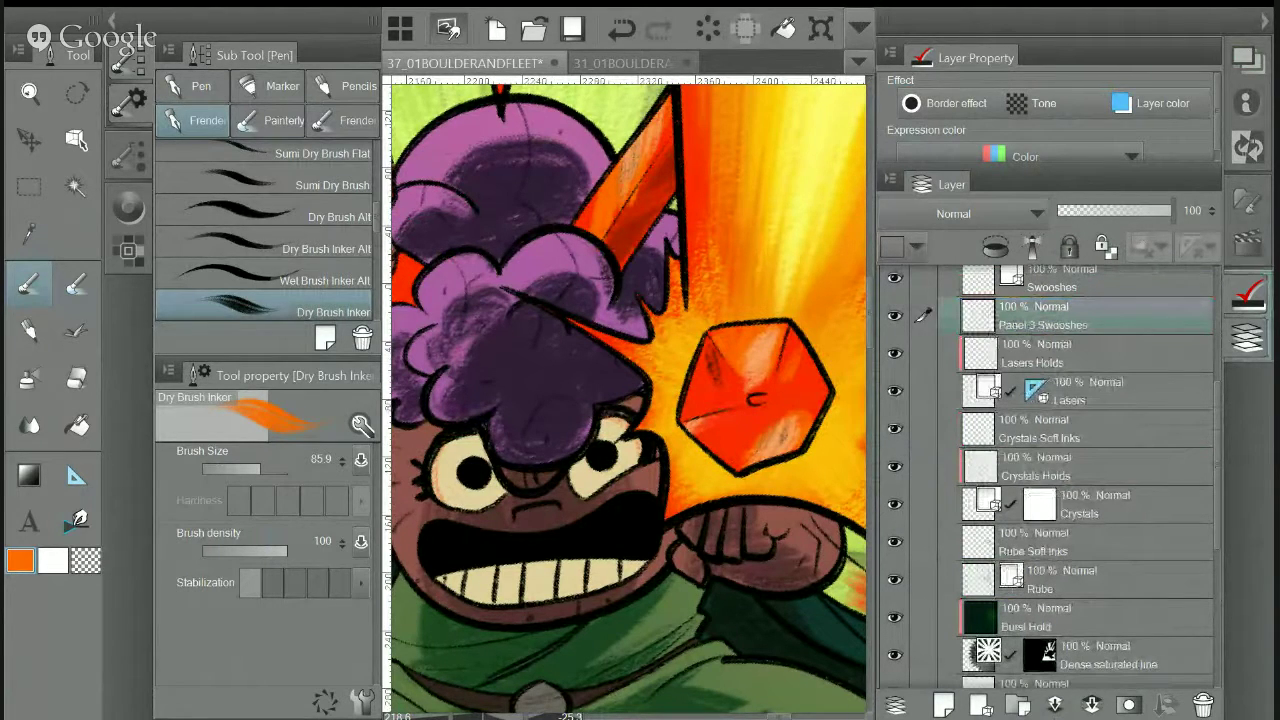
Add a layer mask to the Swooshes ink layer and remove unwanted swoosh outlines with the Hard eraser at size 21.9
{"action": "left_click", "coordinate": [1248, 338]}
{"action": "left_click_drag", "start_coordinate": [922, 400], "coordinate": [780, 341]}
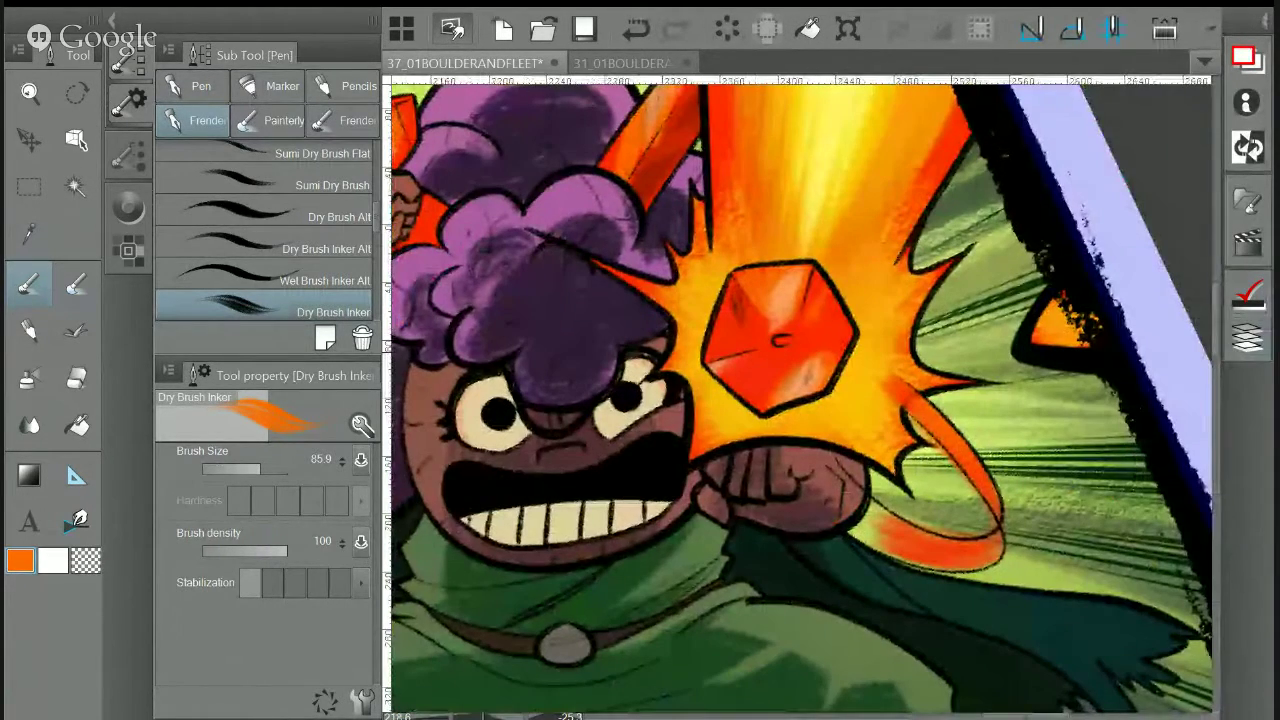
{"action": "left_click", "coordinate": [1248, 338]}
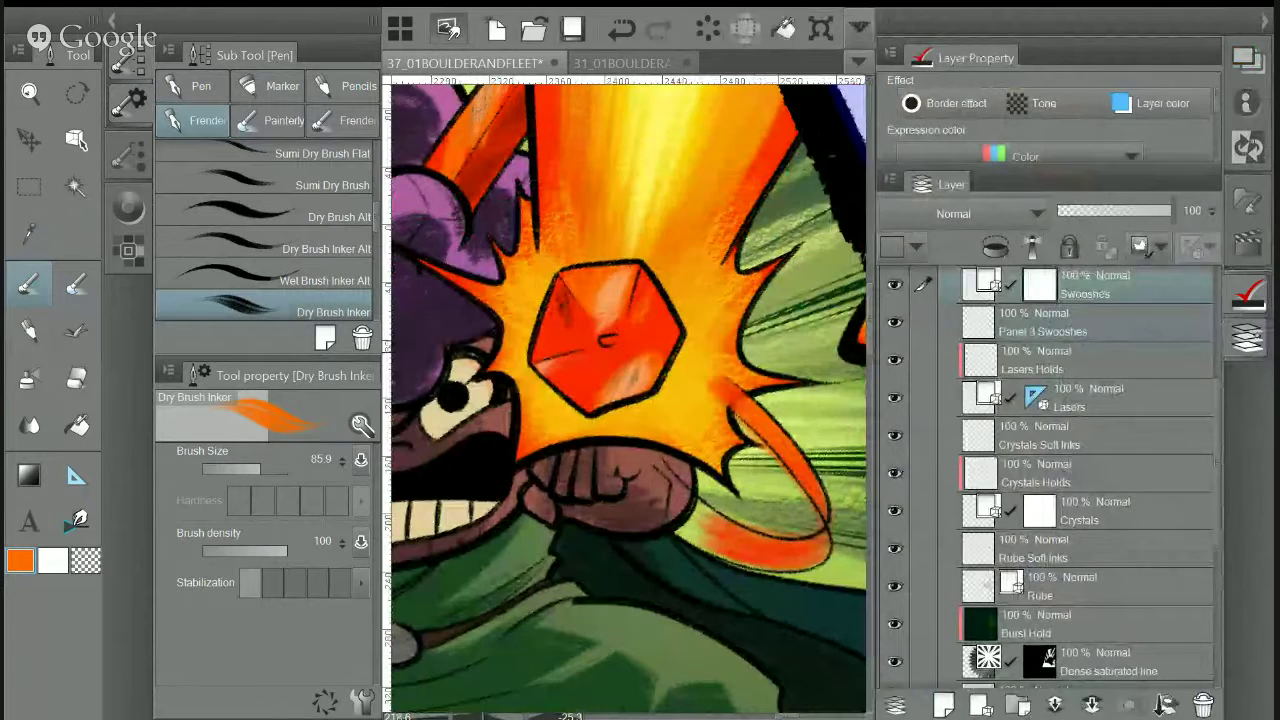
{"action": "left_click", "coordinate": [1248, 338]}
{"action": "key", "text": "e"}
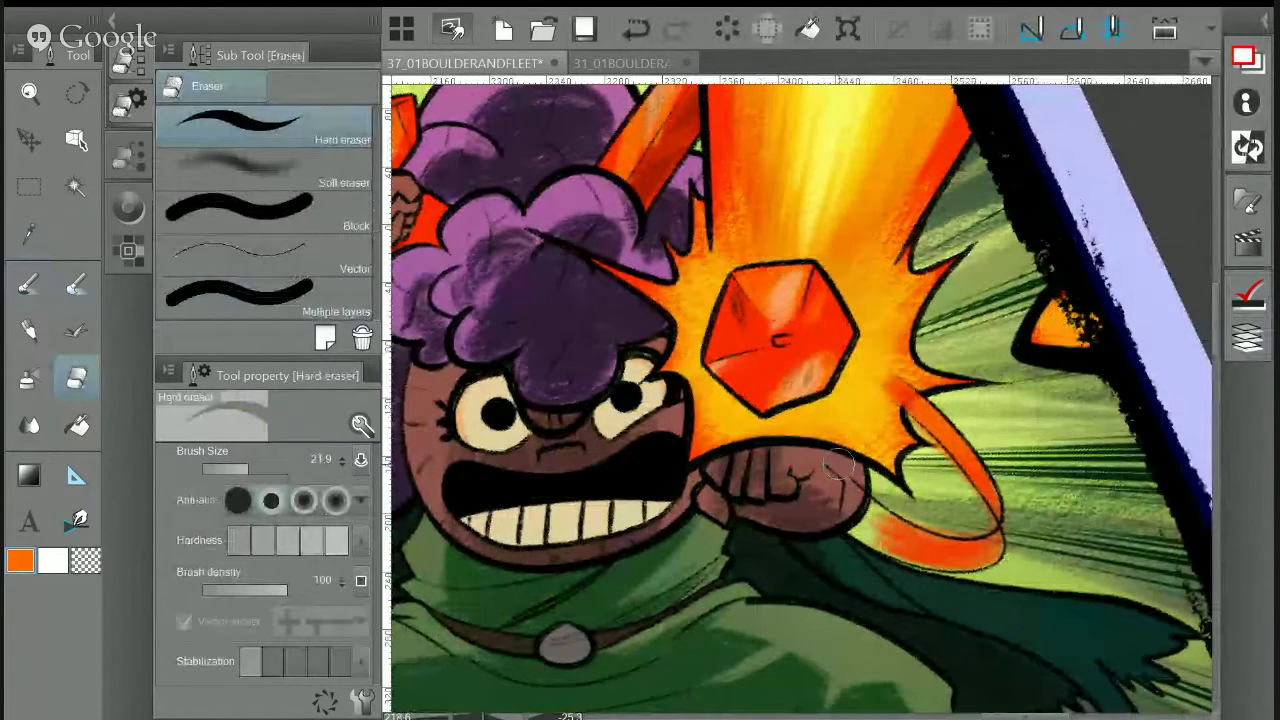
{"action": "left_click_drag", "start_coordinate": [861, 471], "coordinate": [1242, 493]}
{"action": "left_click_drag", "start_coordinate": [616, 535], "coordinate": [595, 602]}
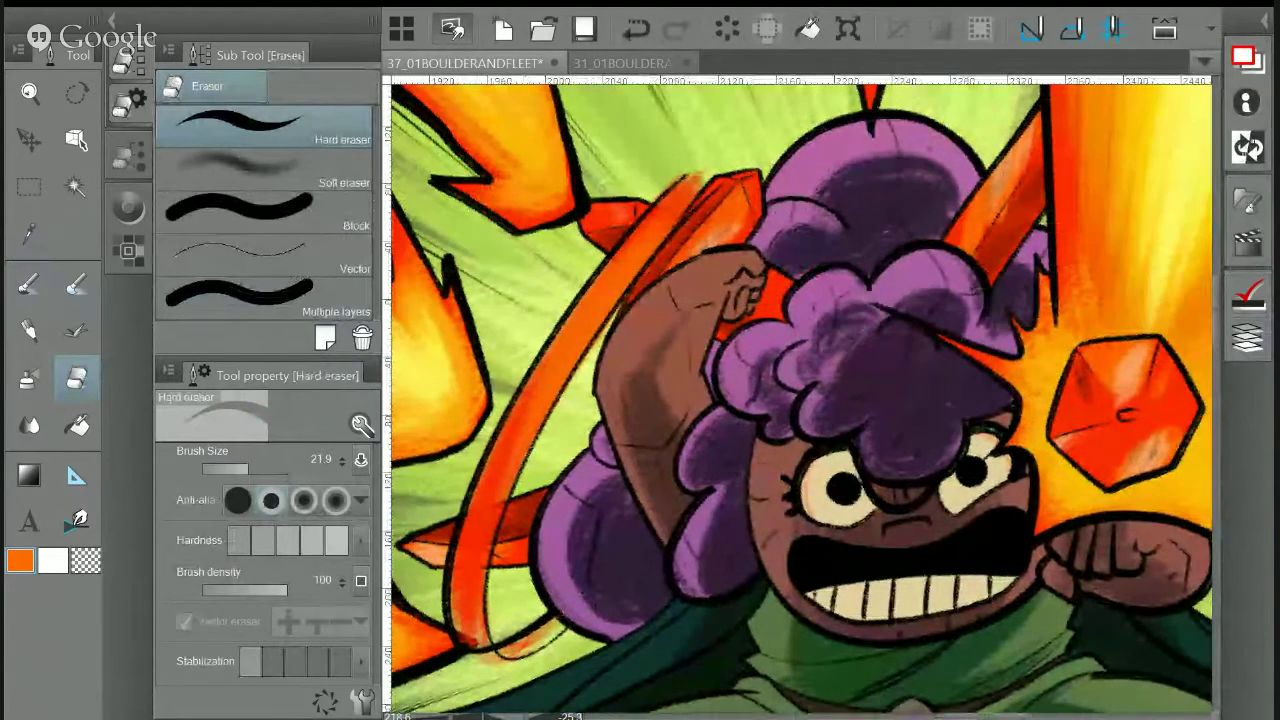
Fill the Swooshes Holds layer with dark red, hue 9, saturation 100, value 41
{"action": "left_click", "coordinate": [1248, 340]}
{"action": "scroll", "coordinate": [1080, 470], "scroll_direction": "up", "scroll_amount": 3}
{"action": "left_click", "coordinate": [1120, 379]}
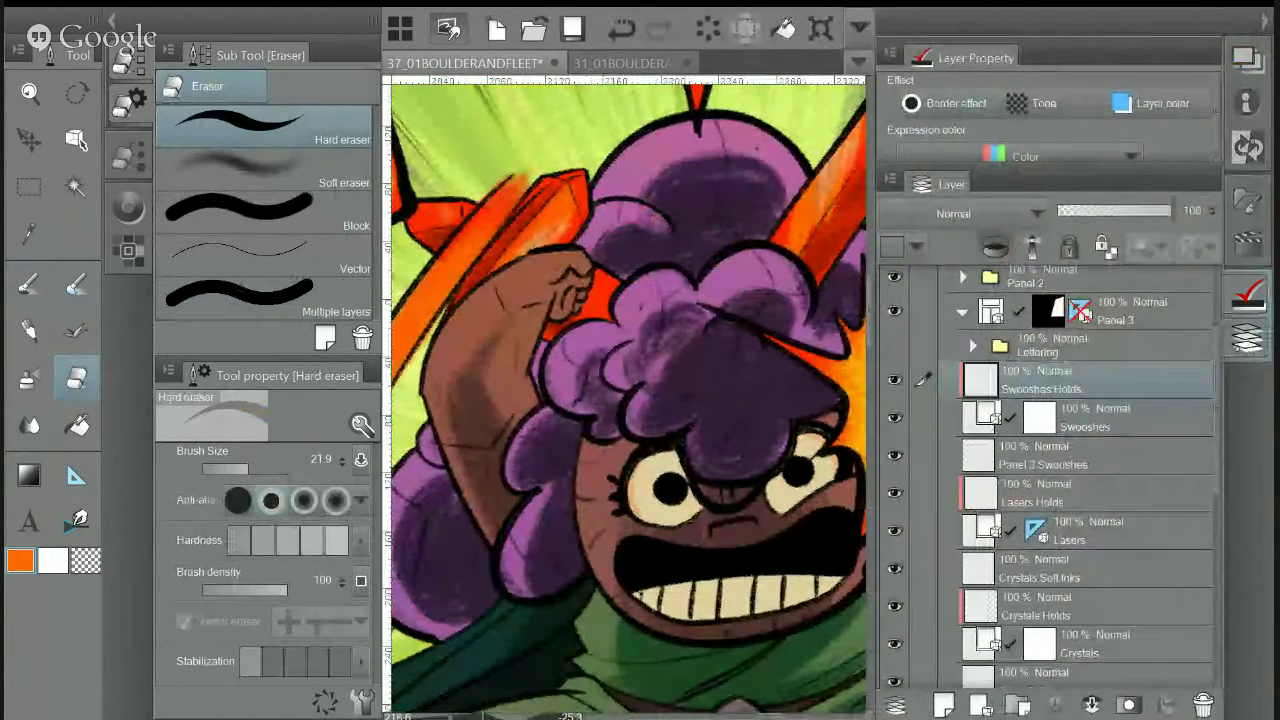
{"action": "left_click", "coordinate": [1247, 340]}
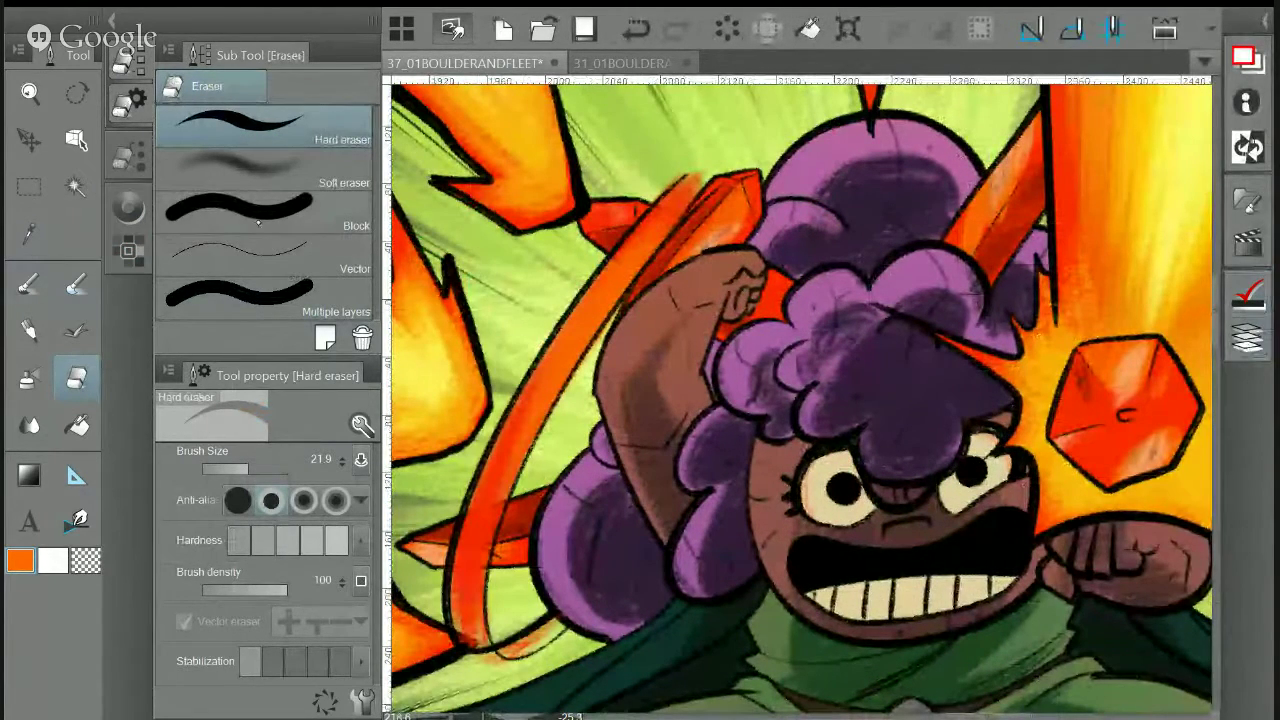
{"action": "left_click", "coordinate": [128, 207]}
{"action": "left_click", "coordinate": [323, 160]}
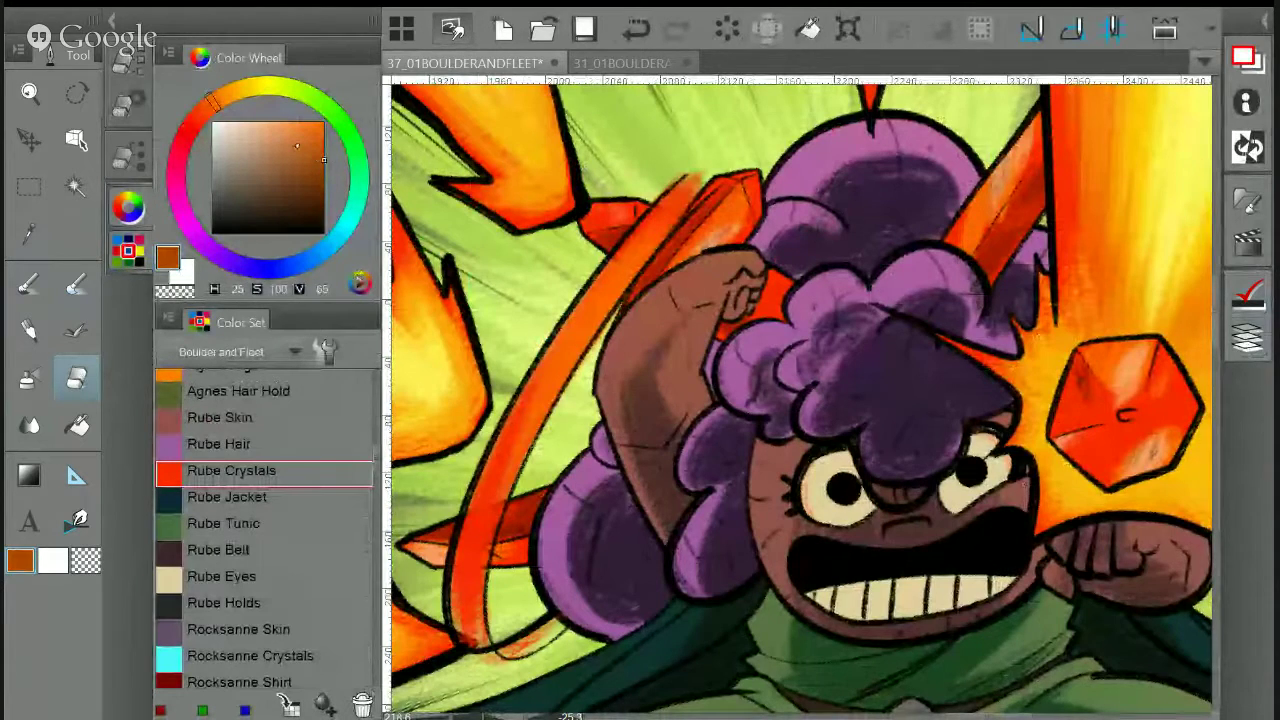
{"action": "left_click", "coordinate": [190, 118]}
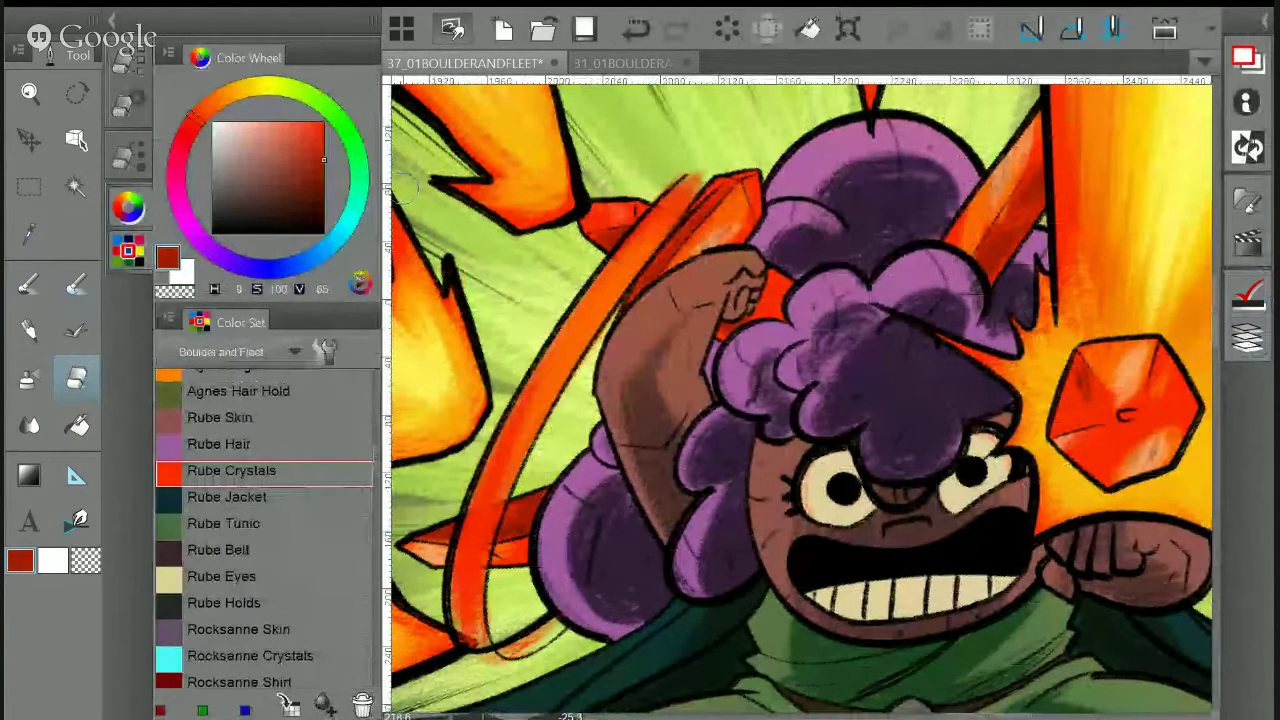
{"action": "left_click", "coordinate": [323, 187]}
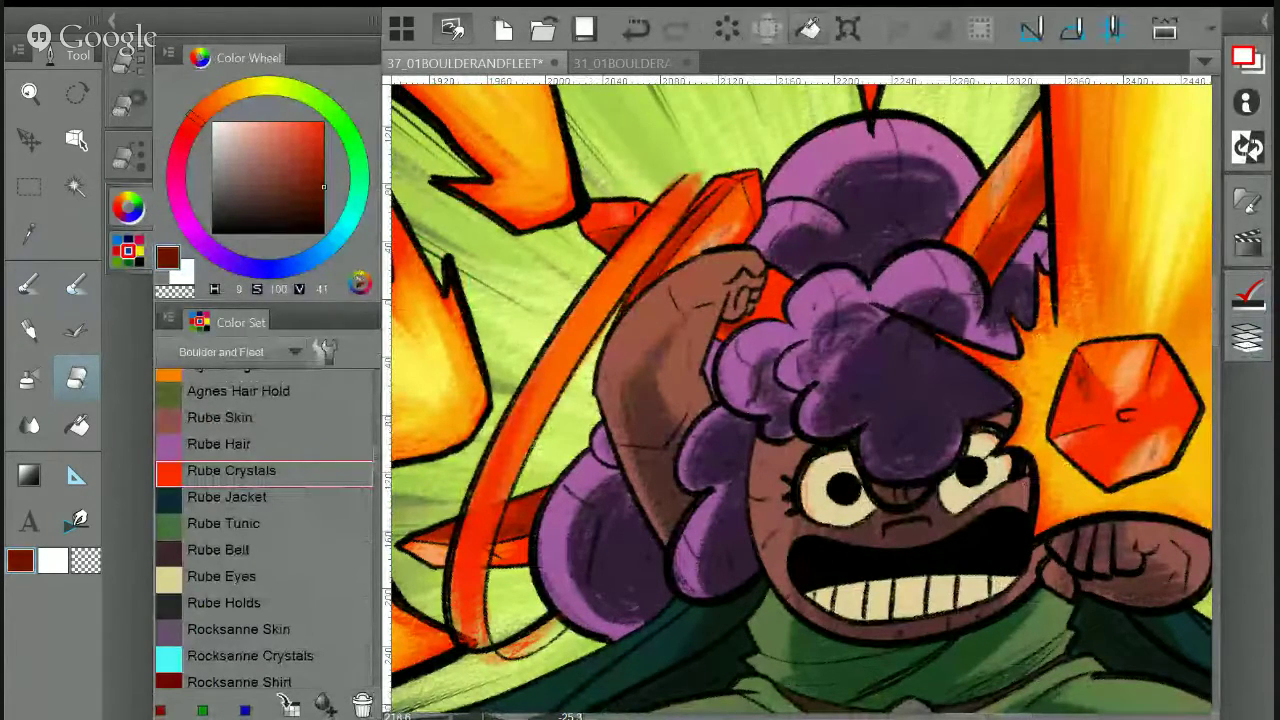
{"action": "left_click", "coordinate": [809, 28]}
{"action": "left_click_drag", "start_coordinate": [800, 450], "coordinate": [765, 403]}
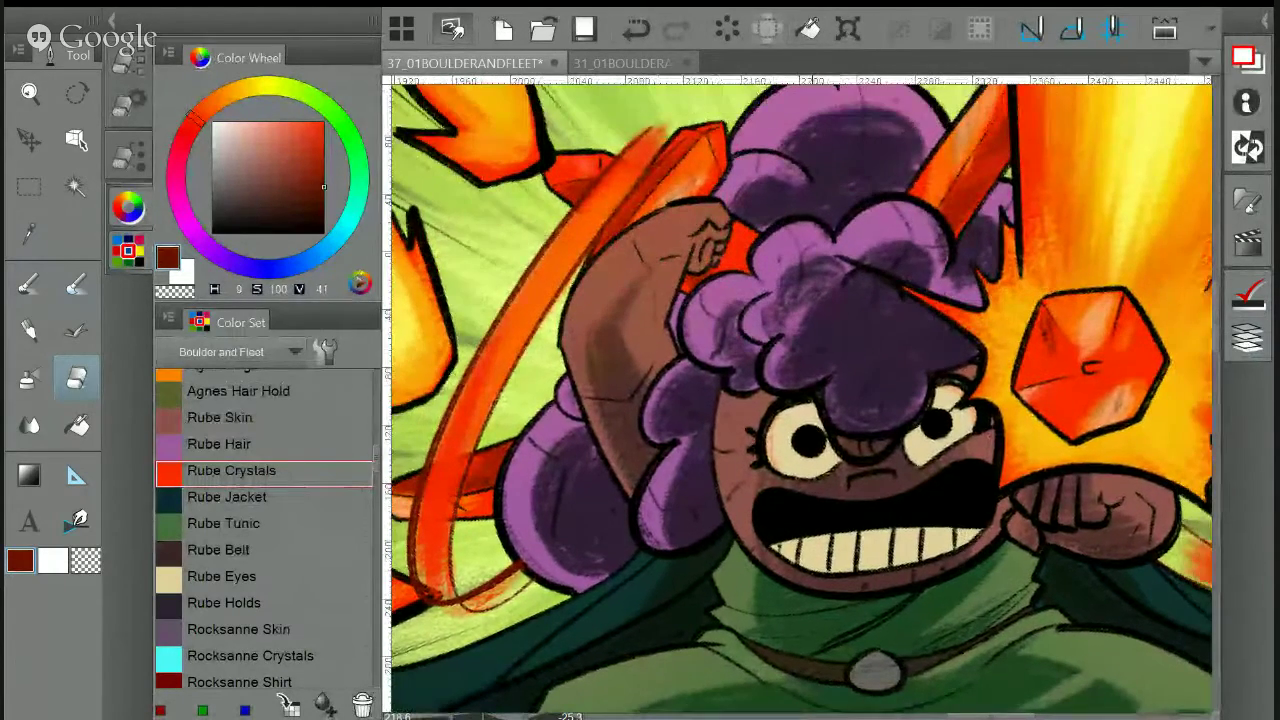
Sample the dark red-brown outline color of the laser blast on the 31_01BOULDERANDFLEET page and return to page 37
{"action": "scroll", "coordinate": [908, 473], "scroll_direction": "down", "scroll_amount": 8}
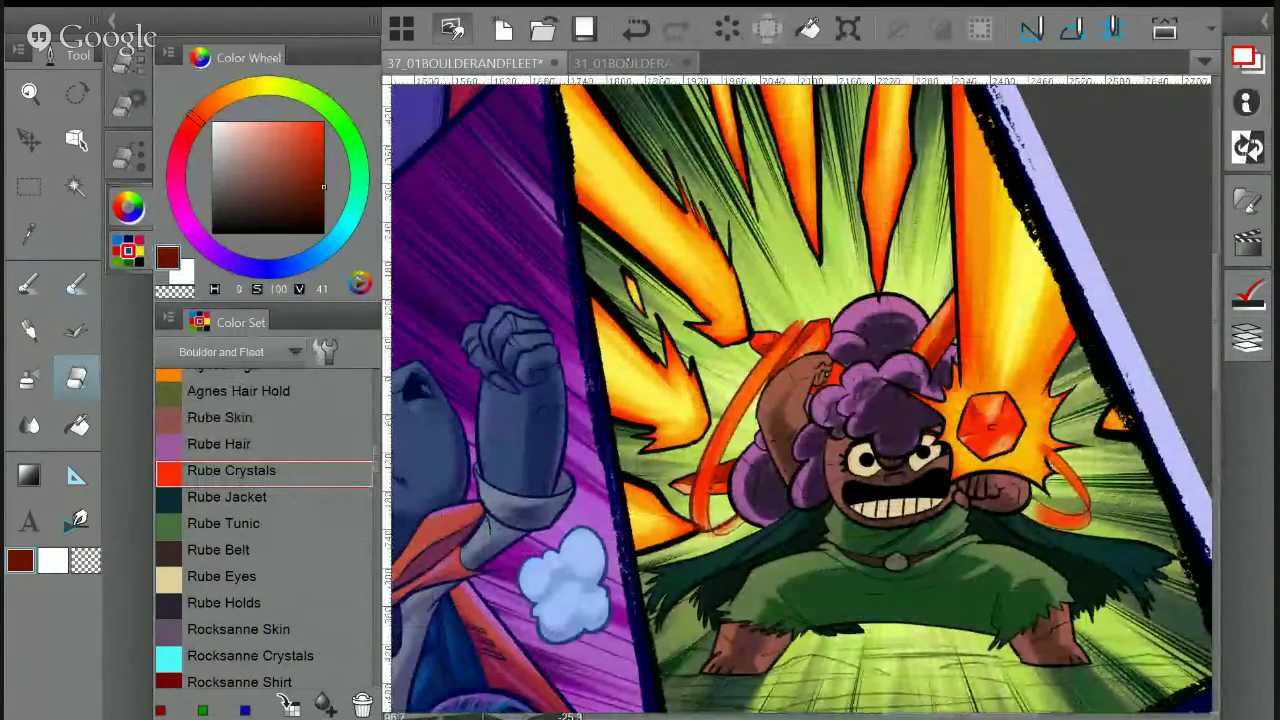
{"action": "left_click", "coordinate": [627, 62]}
{"action": "key", "text": "i"}
{"action": "left_click_drag", "start_coordinate": [584, 284], "coordinate": [822, 349]}
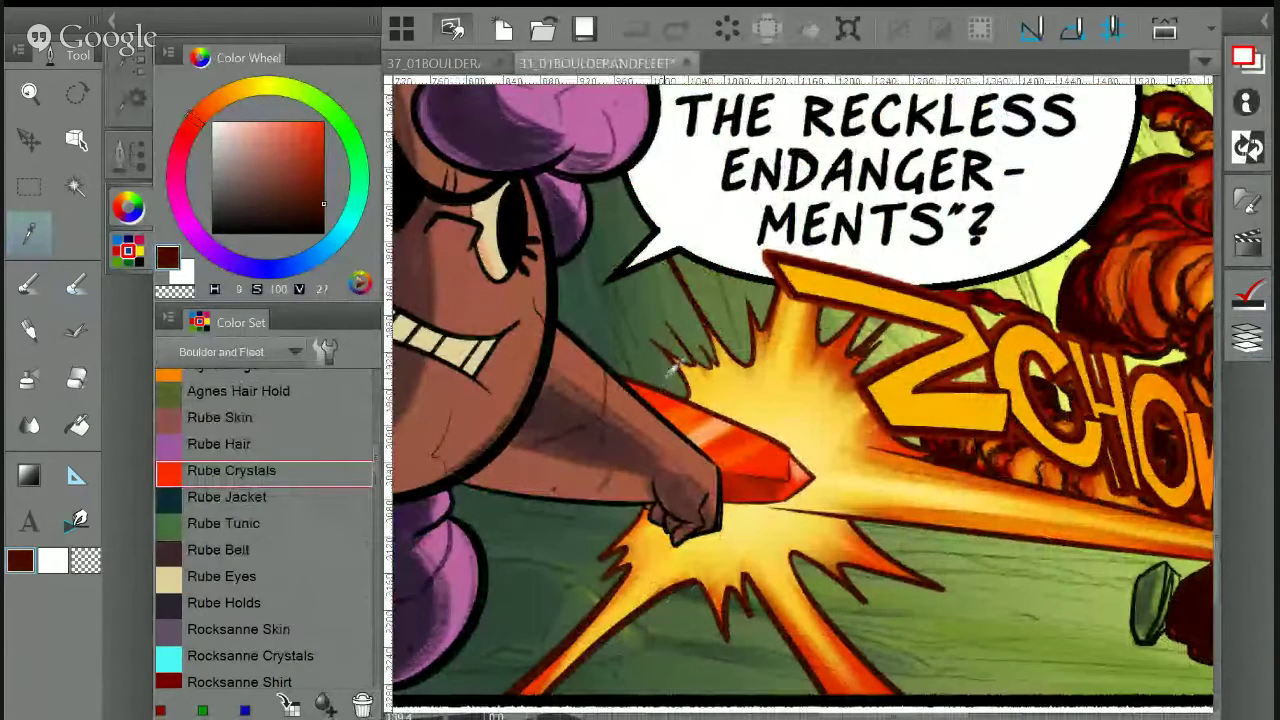
{"action": "left_click", "coordinate": [440, 63]}
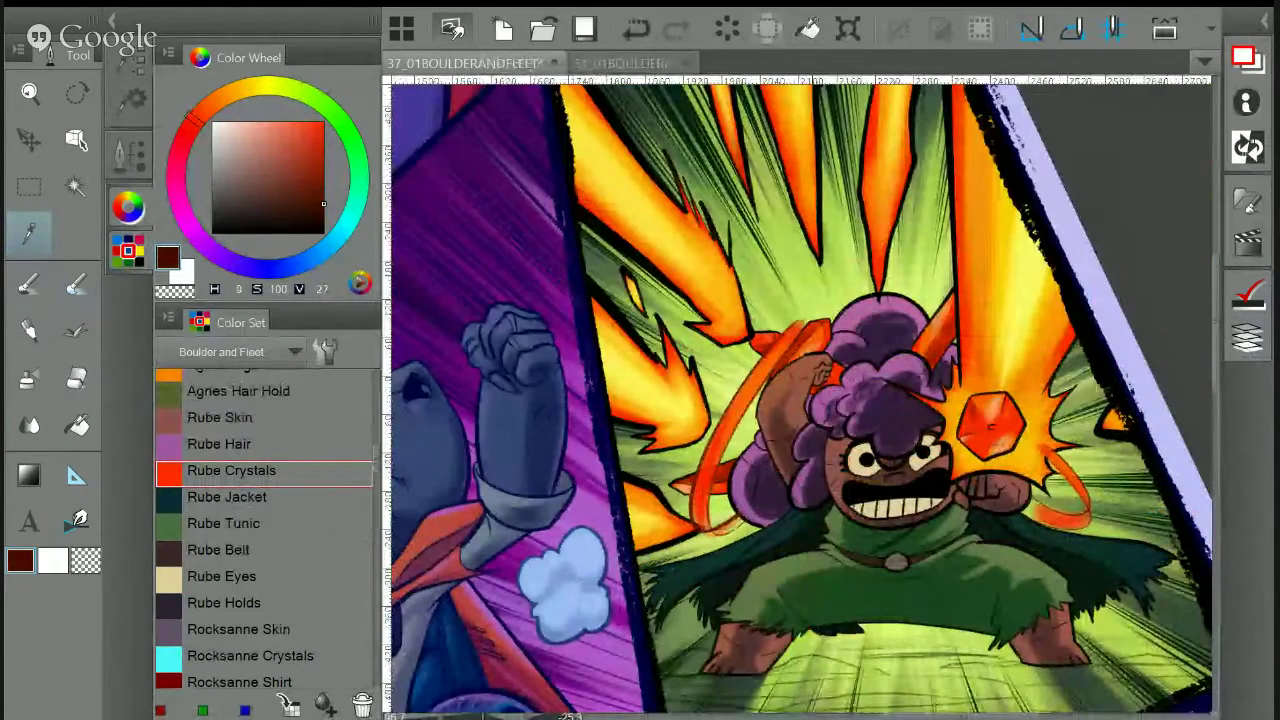
Lock transparent pixels on the Crystals Soft Inks layer and fill the Crystals Holds layer with the sampled dark red-brown
{"action": "left_click", "coordinate": [1247, 340]}
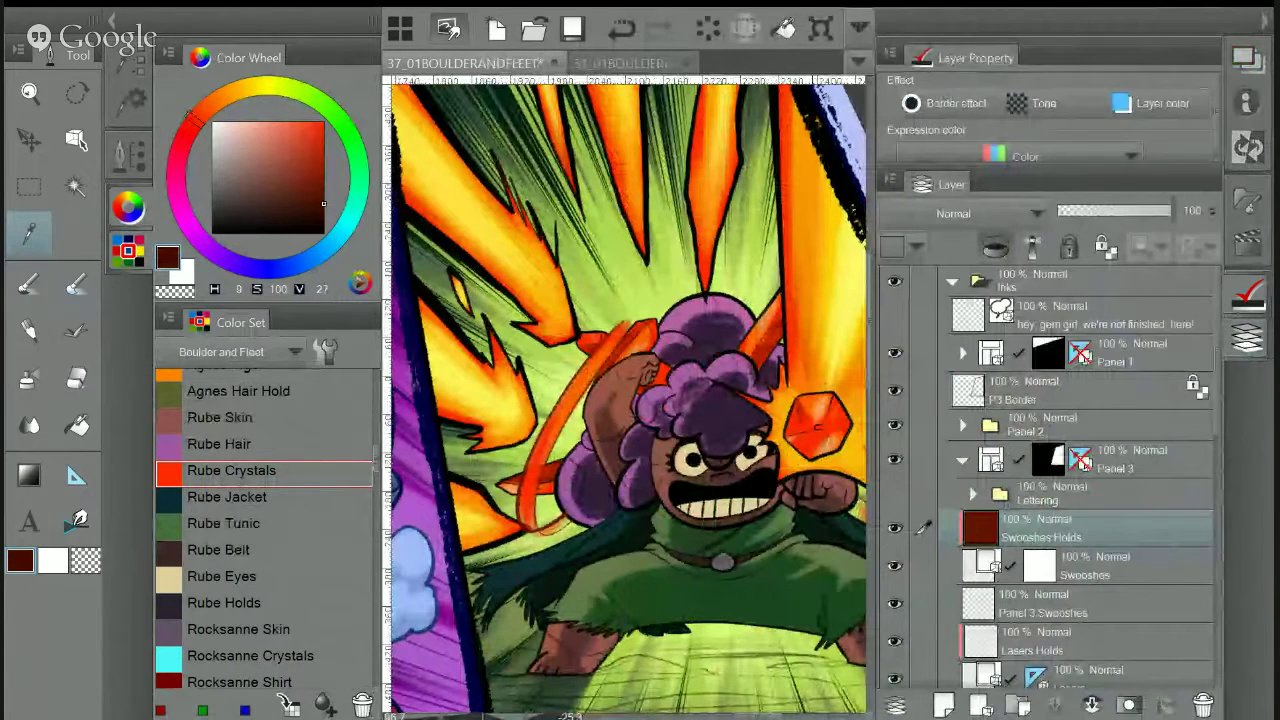
{"action": "scroll", "coordinate": [1087, 461], "scroll_direction": "down", "scroll_amount": 5}
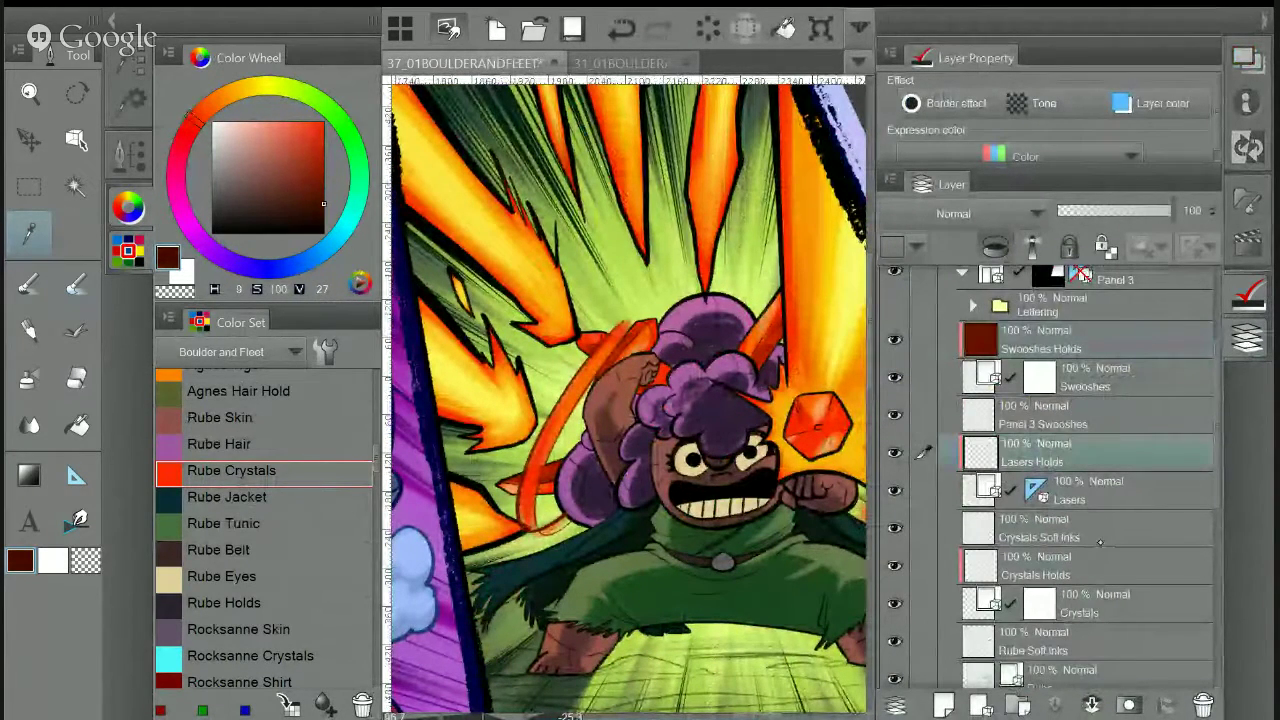
{"action": "left_click", "coordinate": [1105, 525]}
{"action": "left_click", "coordinate": [1104, 245]}
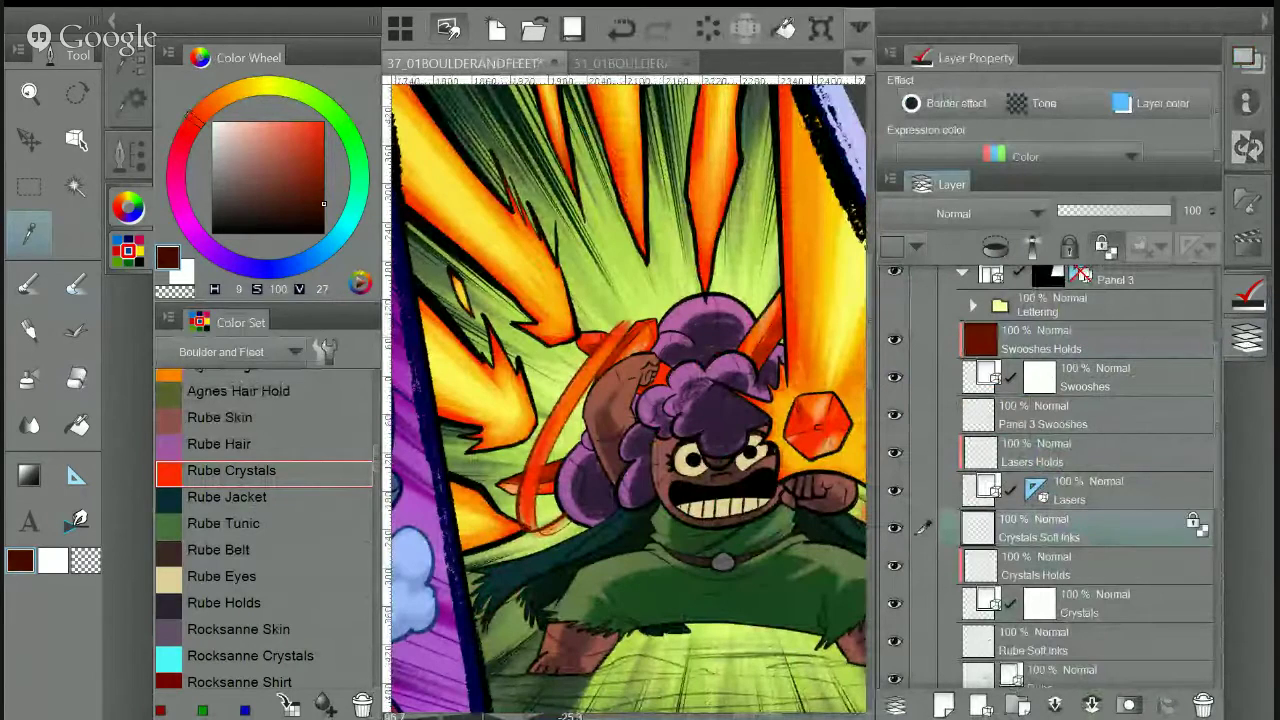
{"action": "left_click", "coordinate": [1098, 570]}
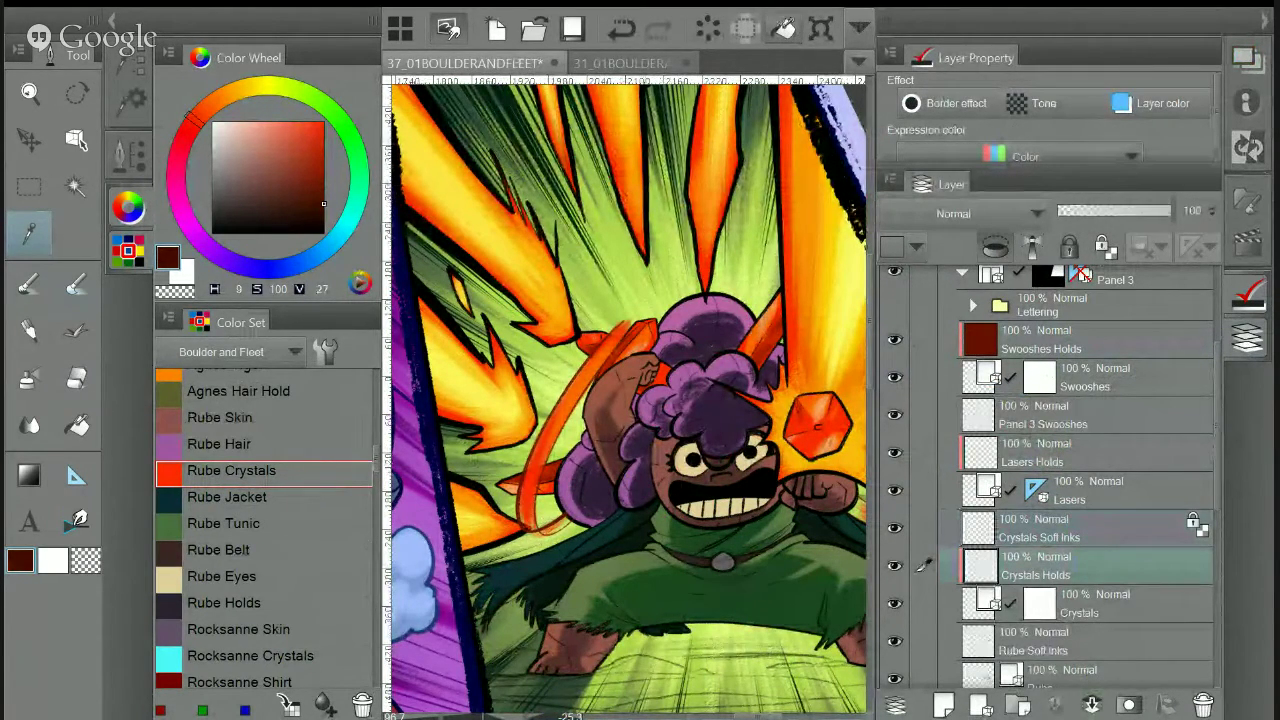
{"action": "left_click", "coordinate": [783, 28]}
{"action": "left_click_drag", "start_coordinate": [660, 400], "coordinate": [603, 380]}
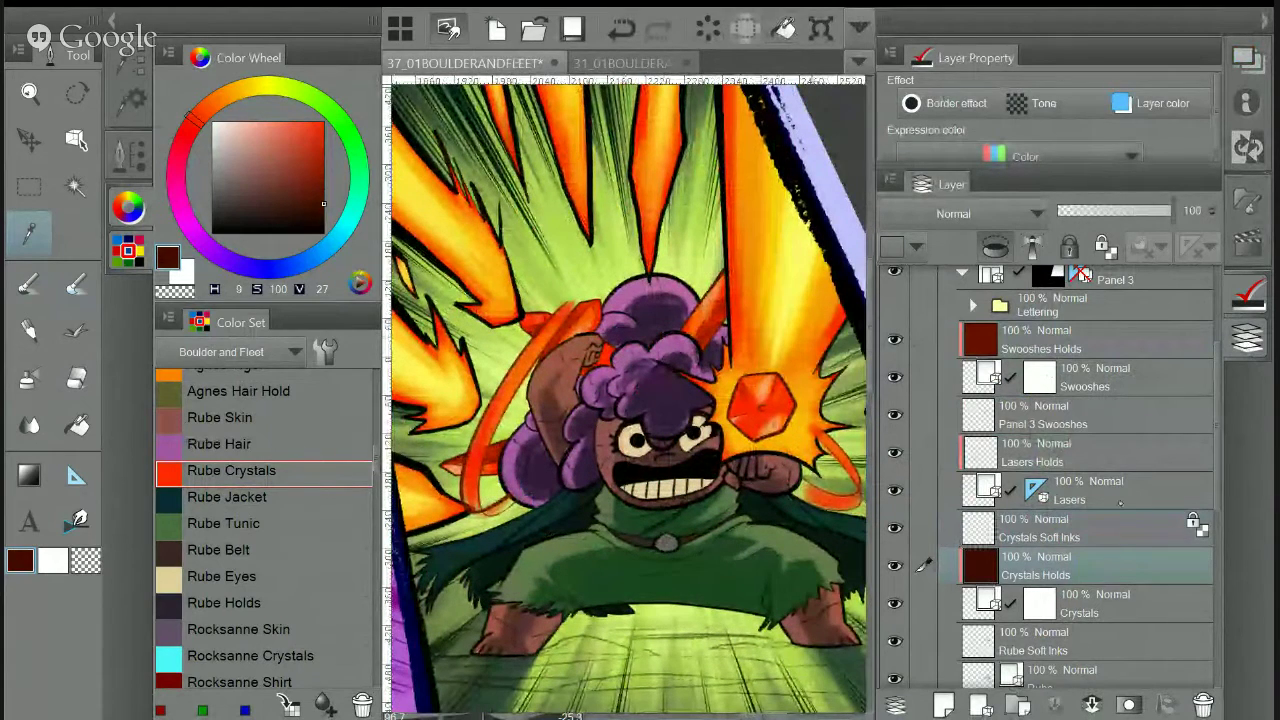
Select the Lasers Holds layer, sample a darker brown from the laser outline on page 31, and return to page 37
{"action": "left_click", "coordinate": [1102, 447]}
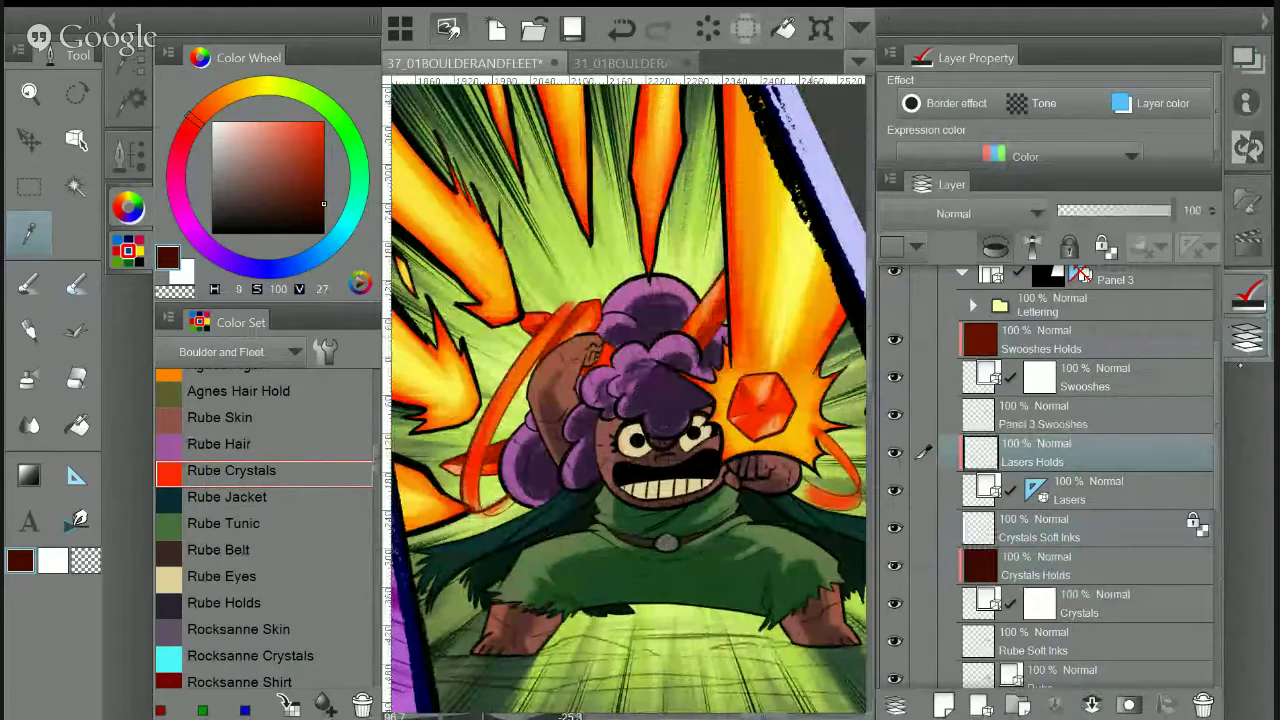
{"action": "left_click", "coordinate": [1247, 338]}
{"action": "key", "text": "ctrl+Tab"}
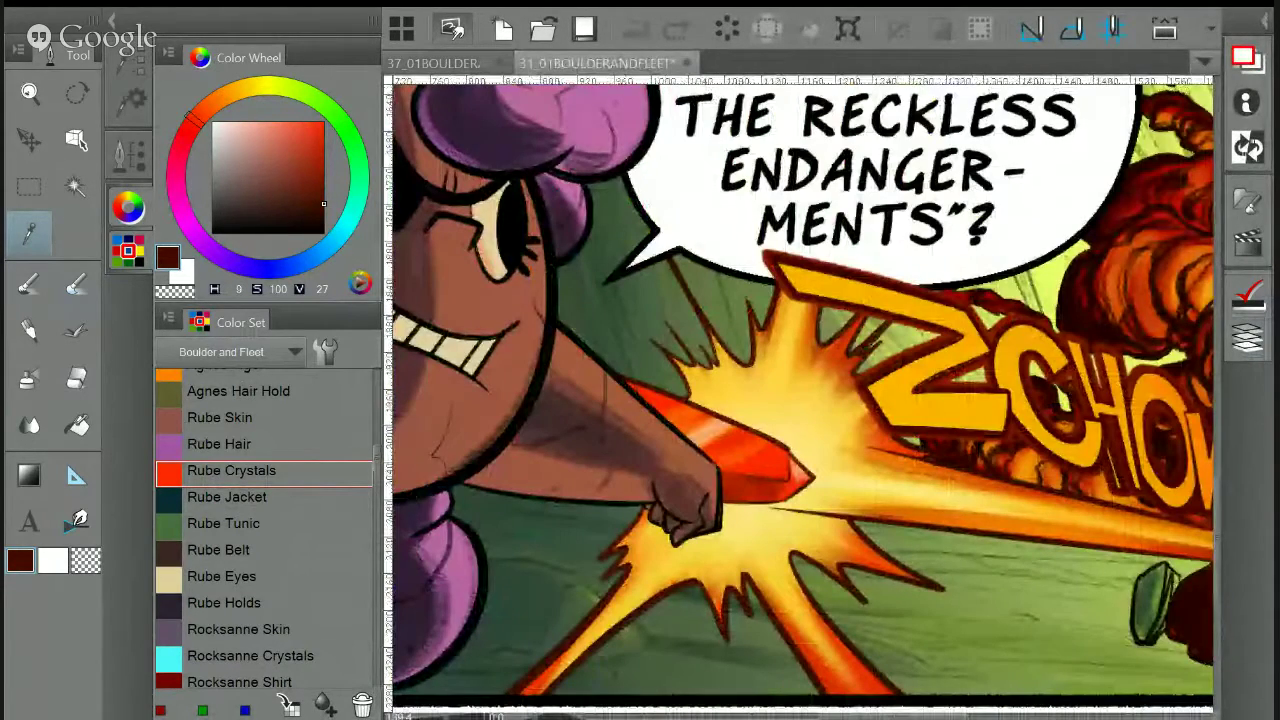
{"action": "left_click", "coordinate": [585, 620]}
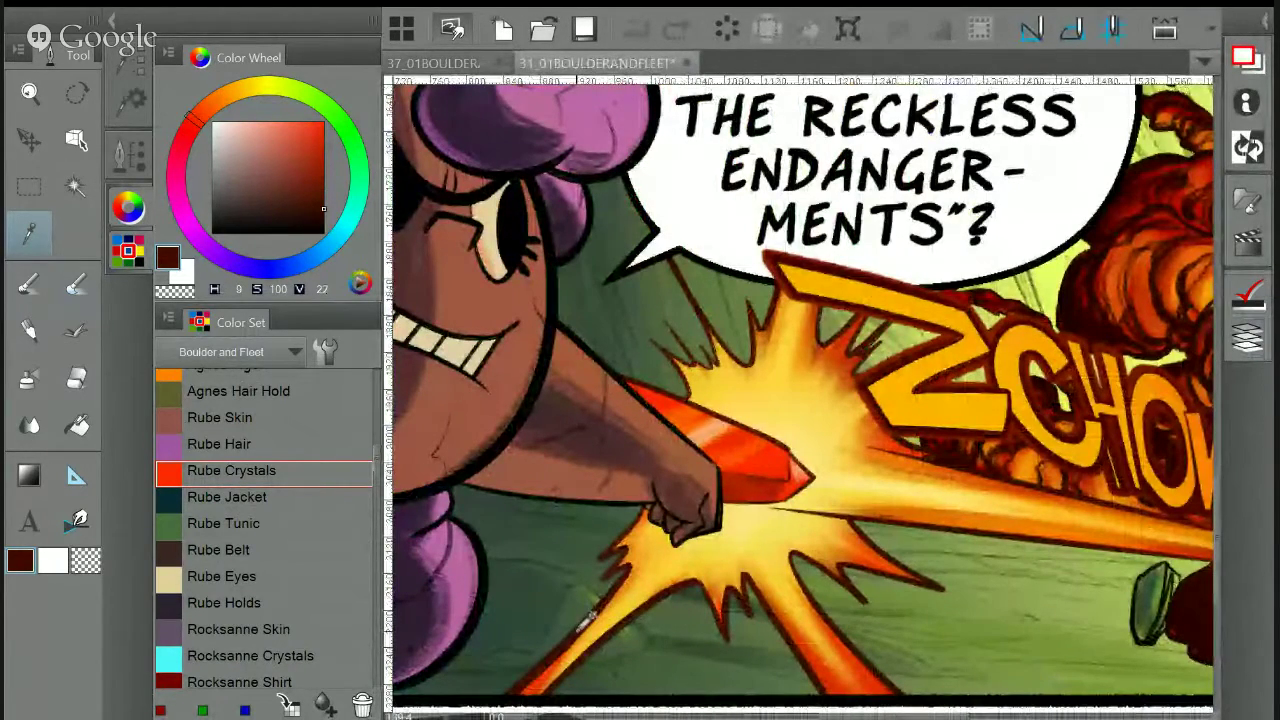
{"action": "left_click_drag", "start_coordinate": [655, 592], "coordinate": [548, 582]}
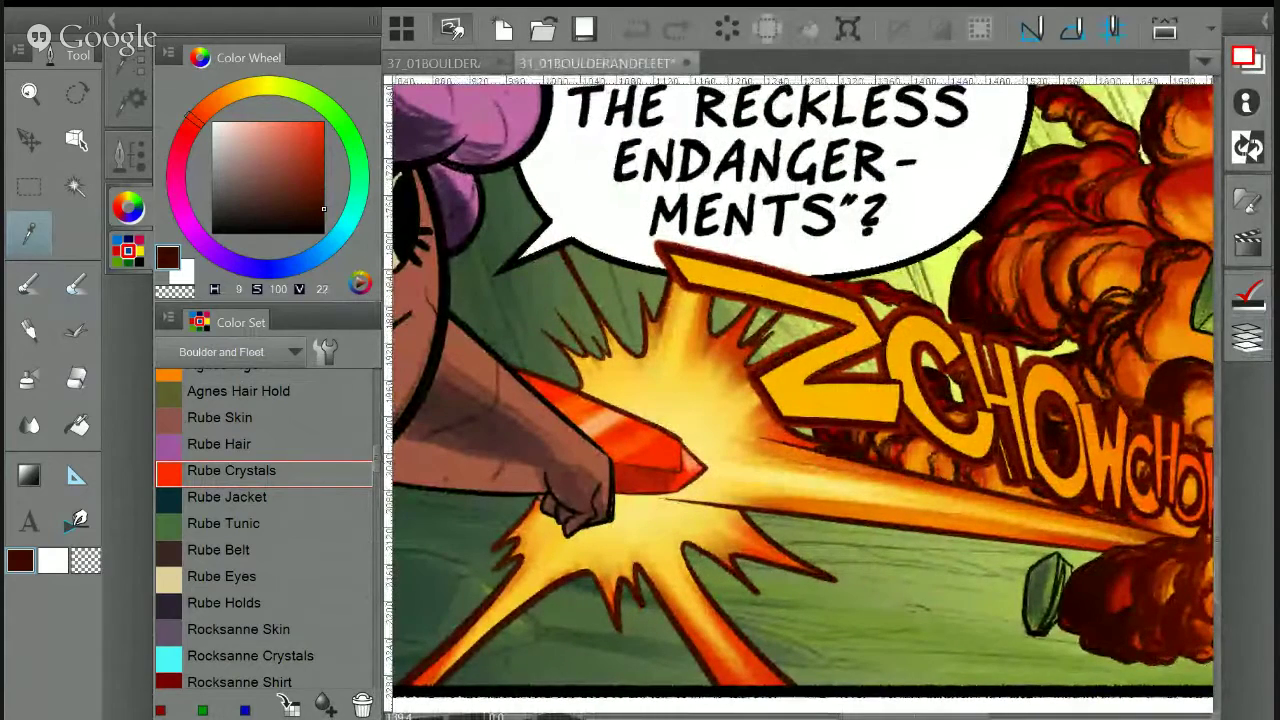
{"action": "left_click", "coordinate": [470, 63]}
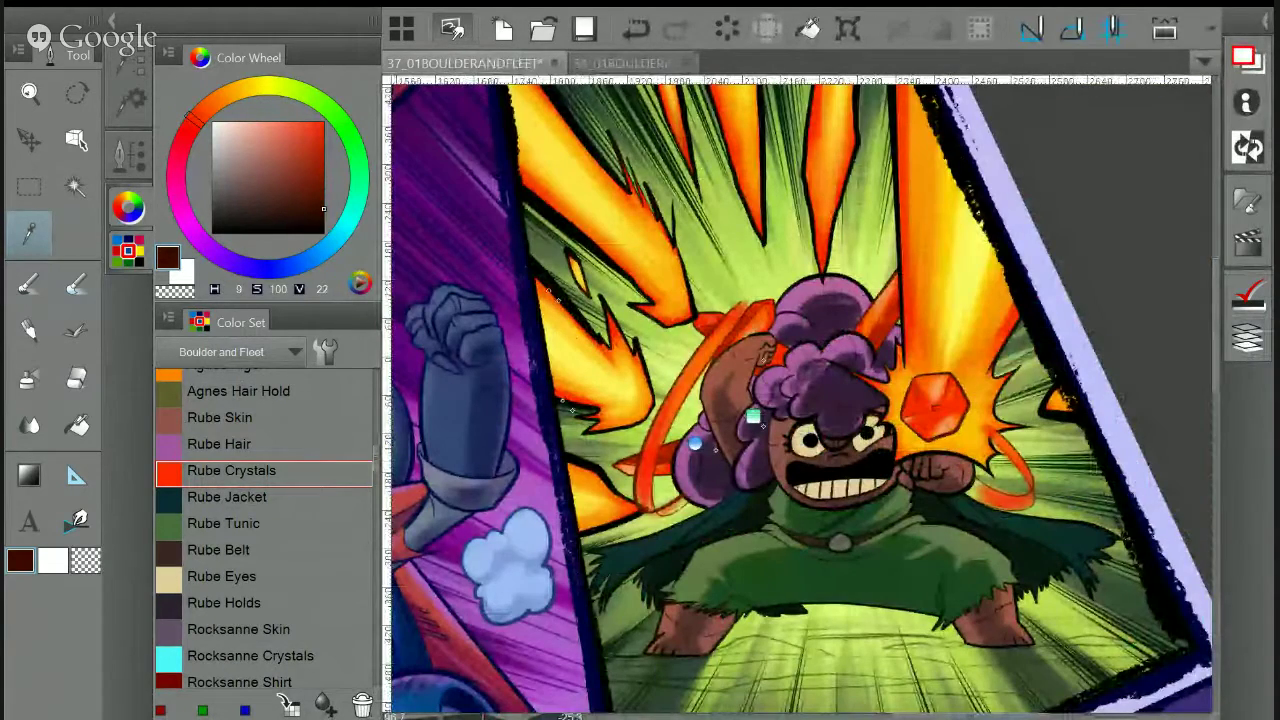
Fill the outlines on the Lasers Holds layer with the sampled dark brown
{"action": "left_click", "coordinate": [1247, 342]}
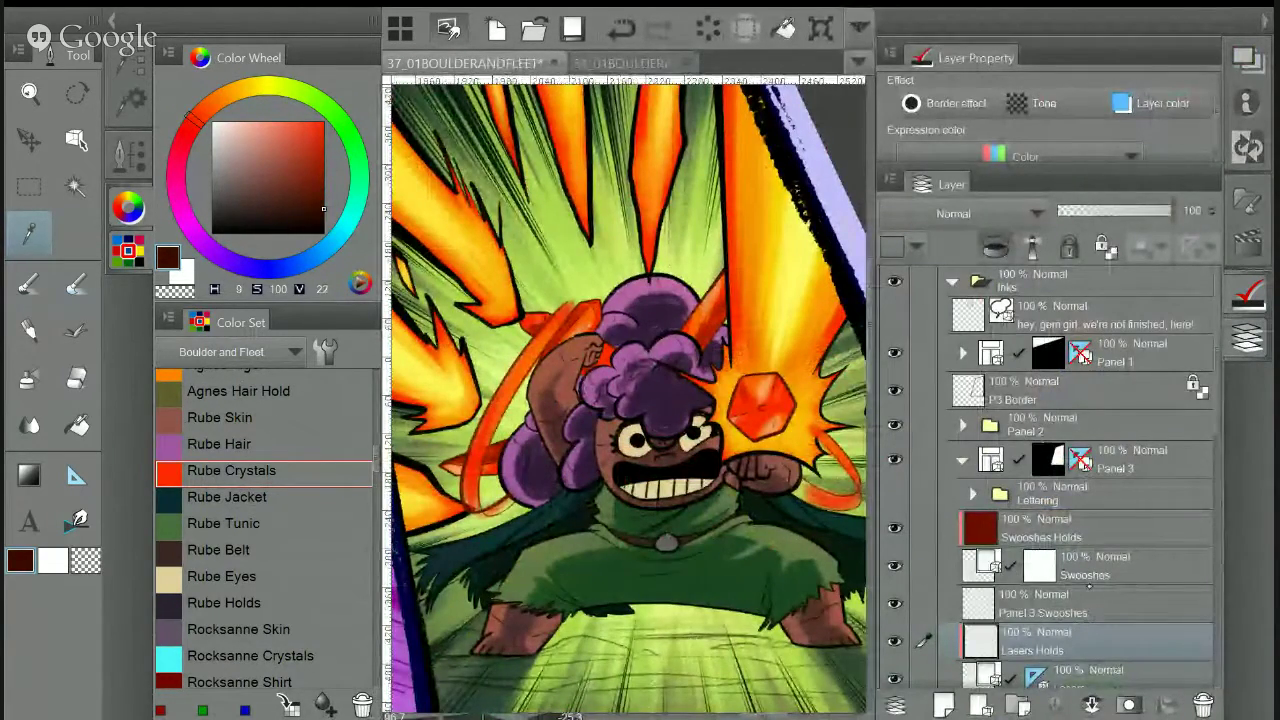
{"action": "left_click", "coordinate": [1088, 603]}
{"action": "scroll", "coordinate": [1088, 603], "scroll_direction": "down", "scroll_amount": 4}
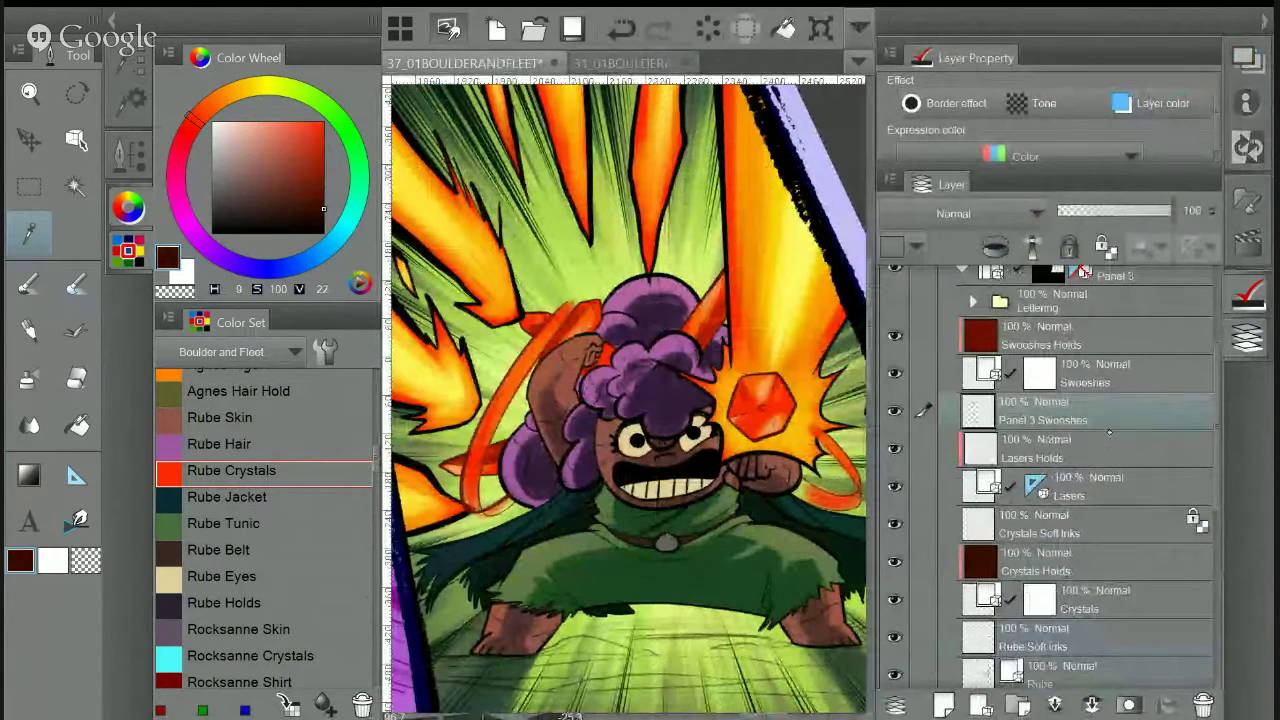
{"action": "left_click", "coordinate": [1114, 447]}
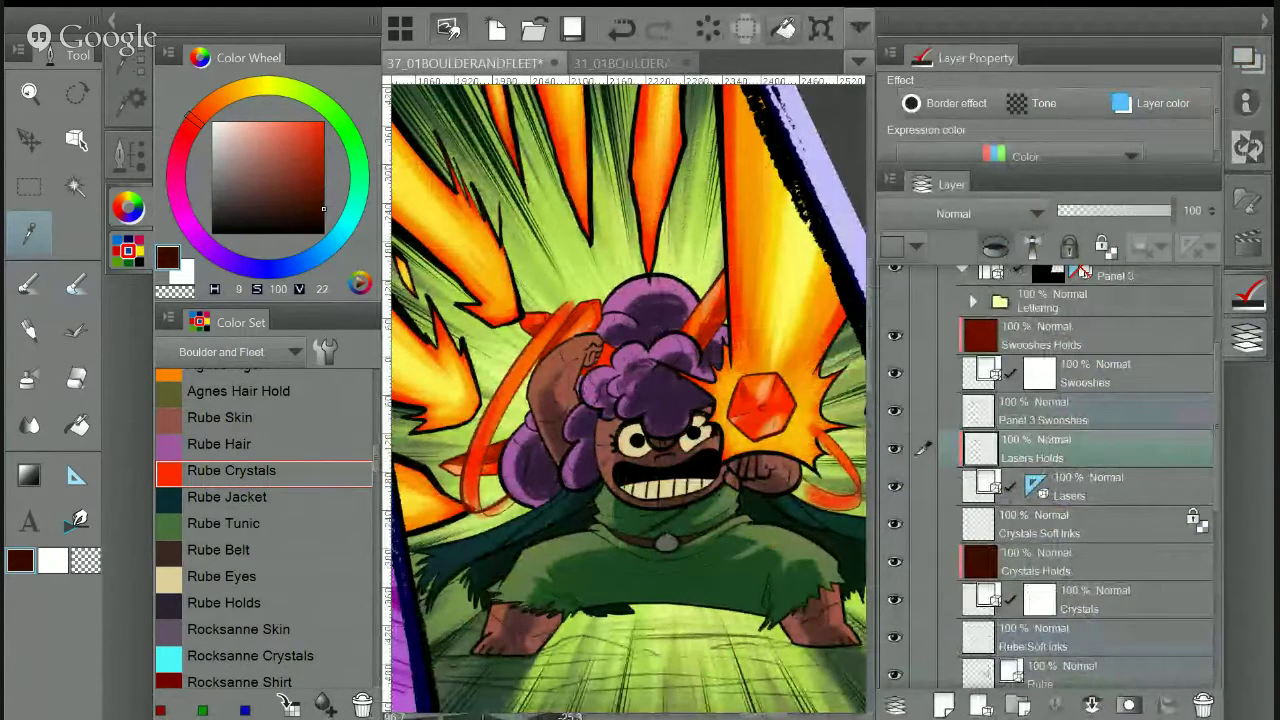
{"action": "key", "text": "alt+Delete"}
{"action": "left_click_drag", "start_coordinate": [630, 400], "coordinate": [697, 424]}
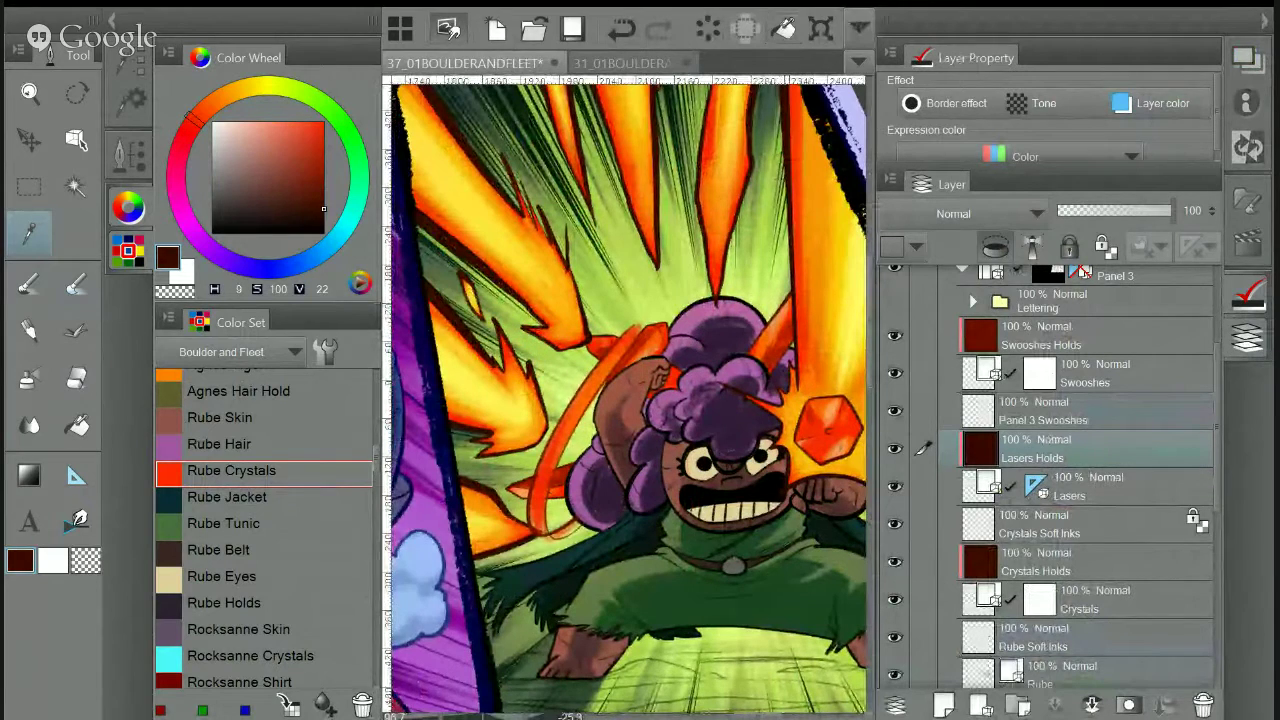
Set the drawing color to a dark red with hue 9, saturation 100, value 35, and switch to the Gradient tool
{"action": "left_click", "coordinate": [324, 194]}
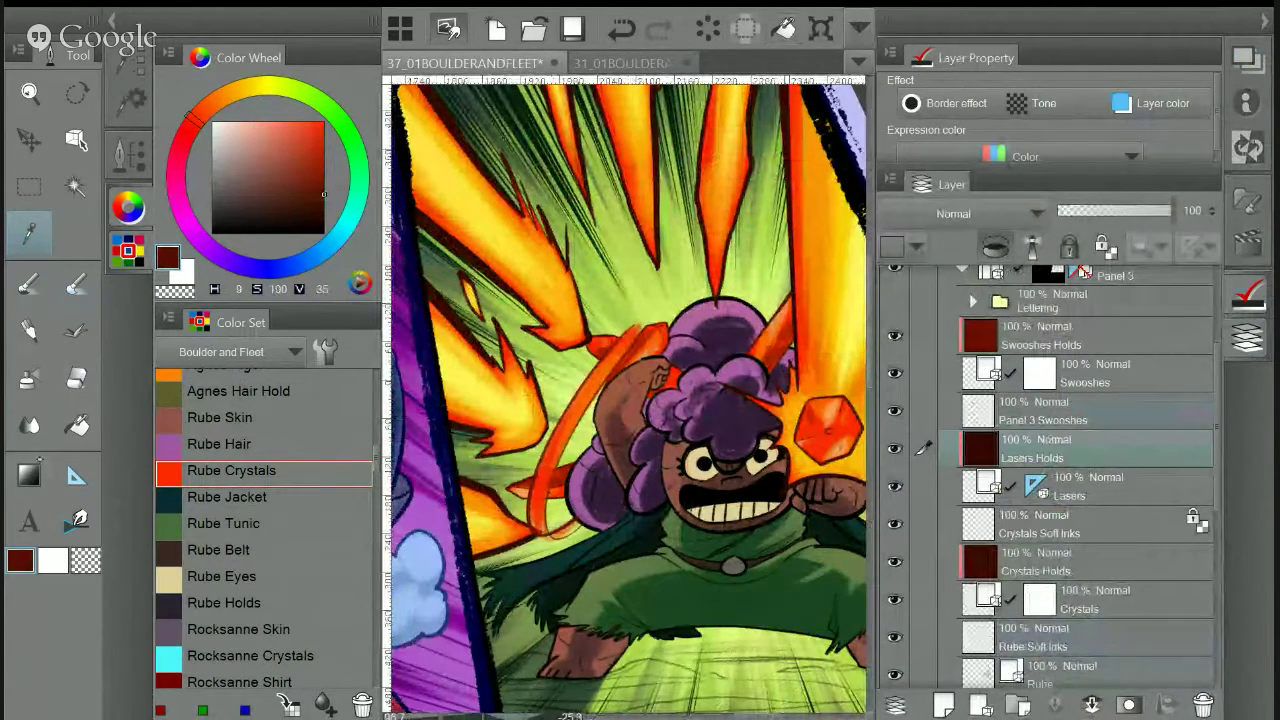
{"action": "left_click_drag", "start_coordinate": [705, 418], "coordinate": [490, 393]}
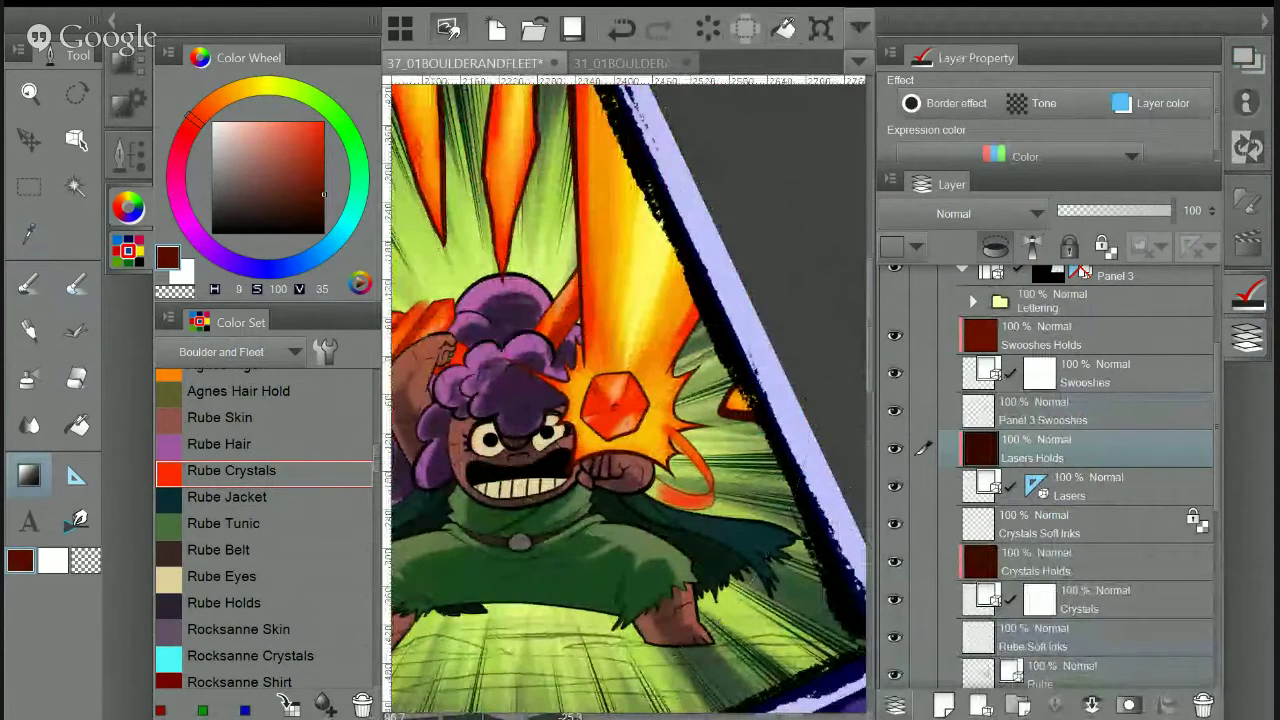
{"action": "left_click_drag", "start_coordinate": [570, 418], "coordinate": [685, 433]}
{"action": "scroll", "coordinate": [685, 433], "scroll_direction": "down", "scroll_amount": 5}
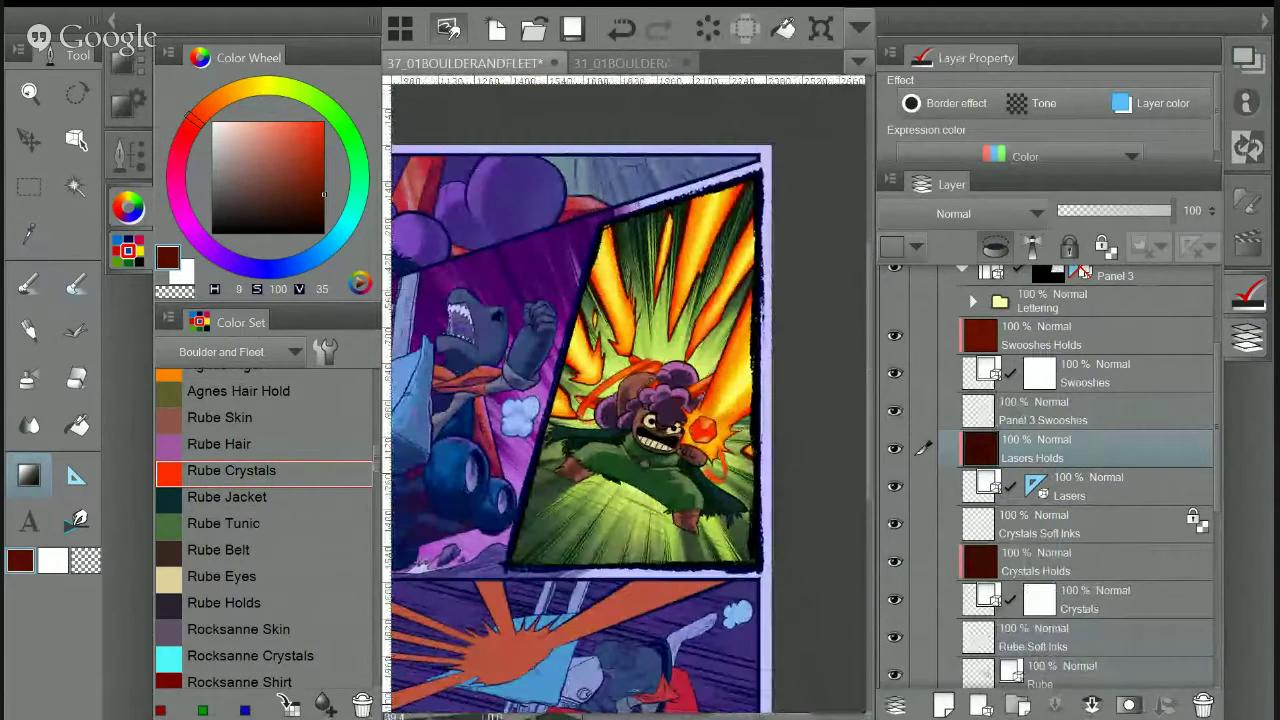
{"action": "key", "text": "minus"}
{"action": "scroll", "coordinate": [1048, 291], "scroll_direction": "up", "scroll_amount": 3}
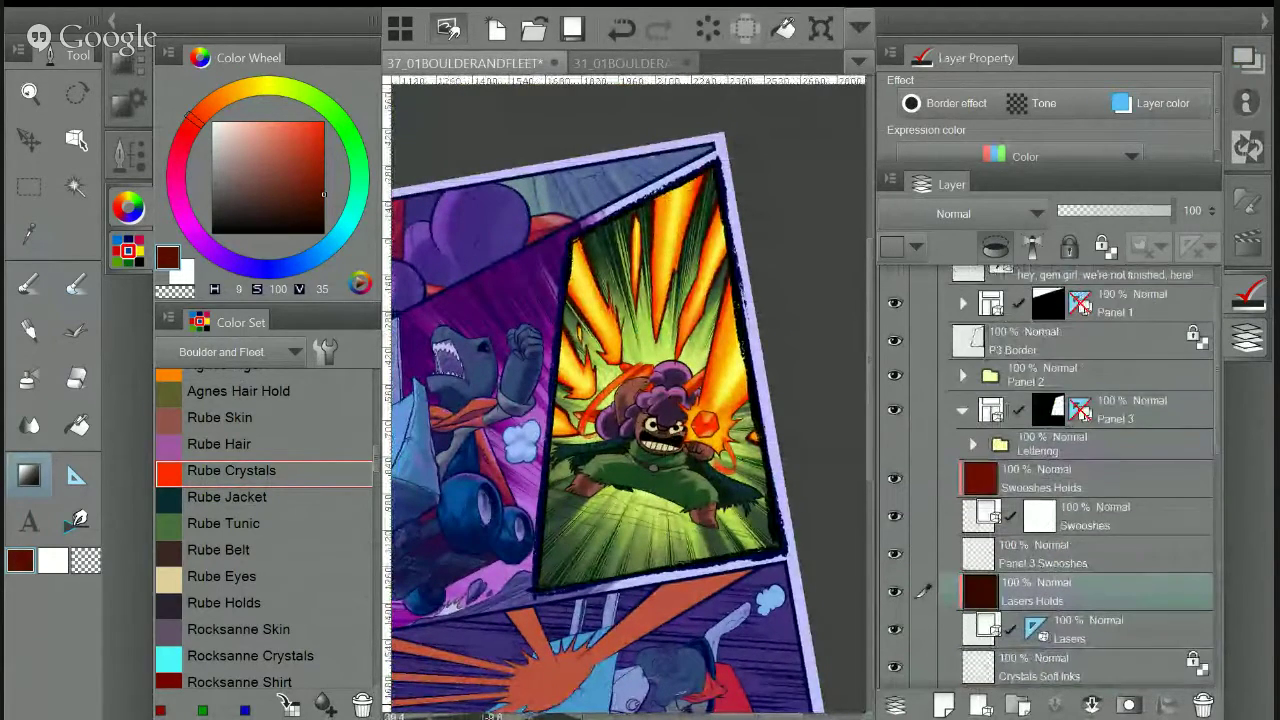
Select the Colors layer below the collapsed Panel 3 folder and save the page
{"action": "left_click", "coordinate": [963, 409]}
{"action": "left_click", "coordinate": [1052, 628]}
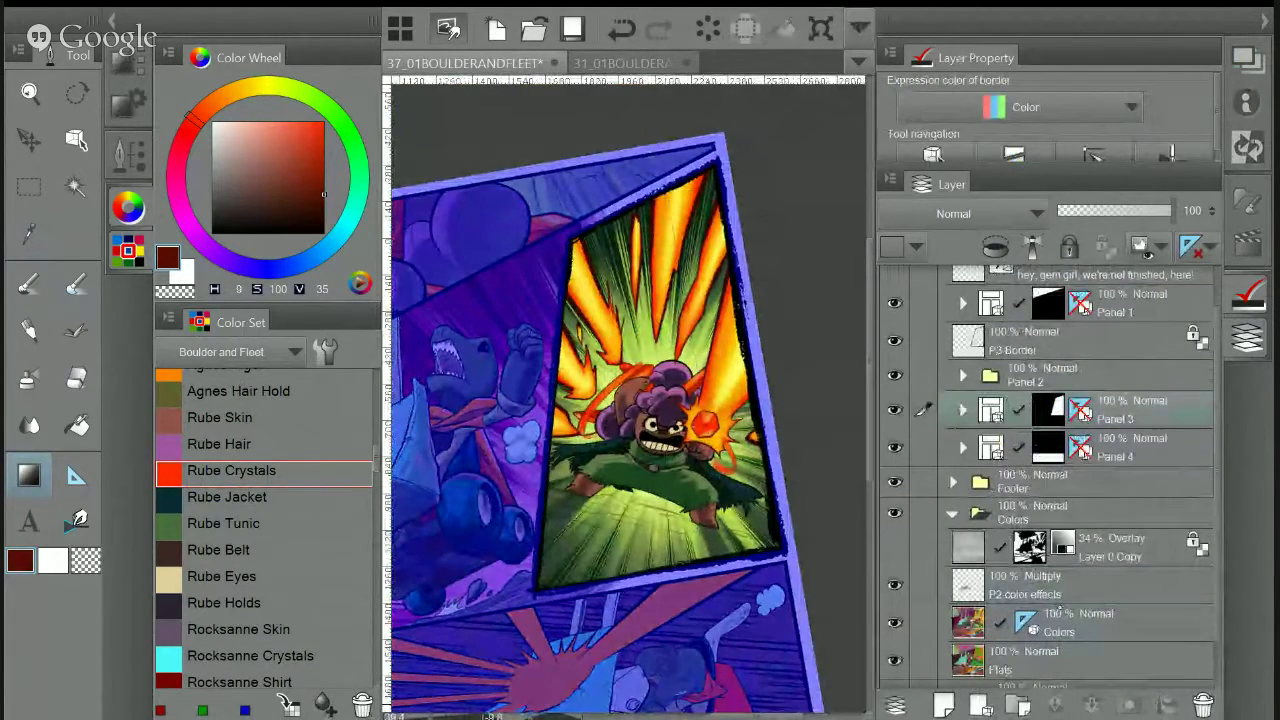
{"action": "left_click", "coordinate": [1264, 20]}
{"action": "left_click_drag", "start_coordinate": [508, 463], "coordinate": [597, 395]}
{"action": "key", "text": "asciicircum"}
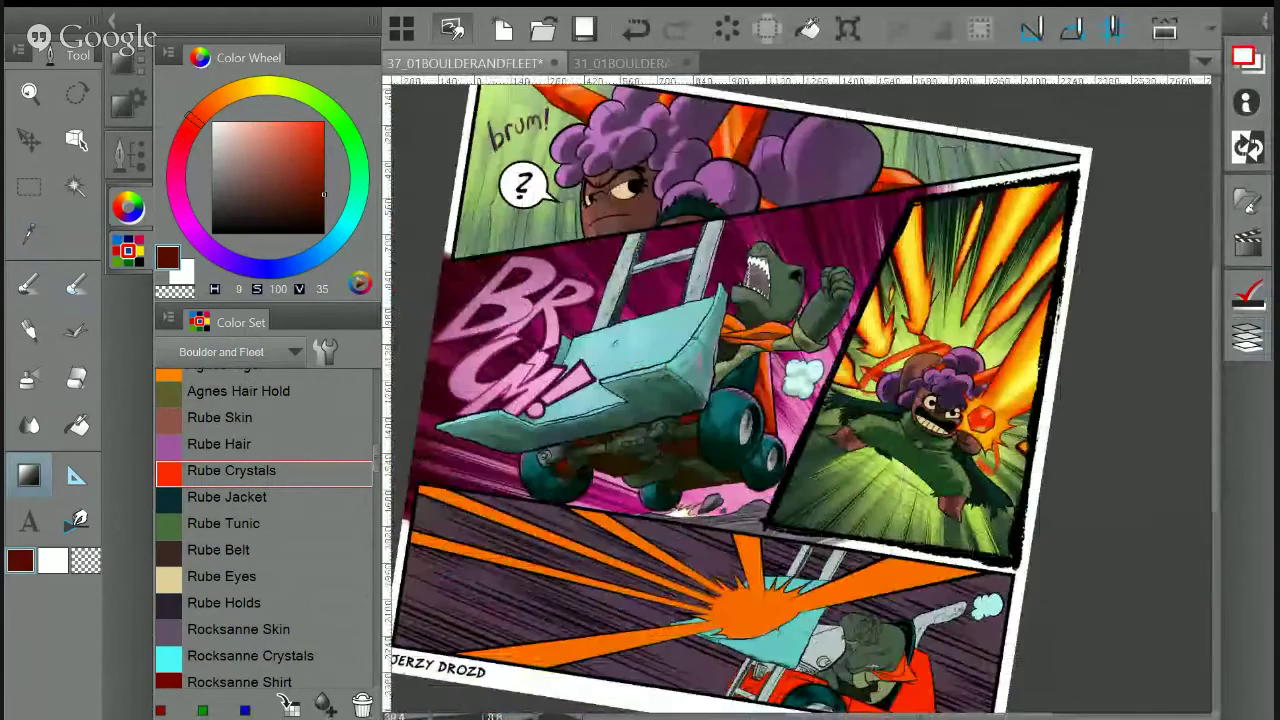
{"action": "key", "text": "ctrl+at"}
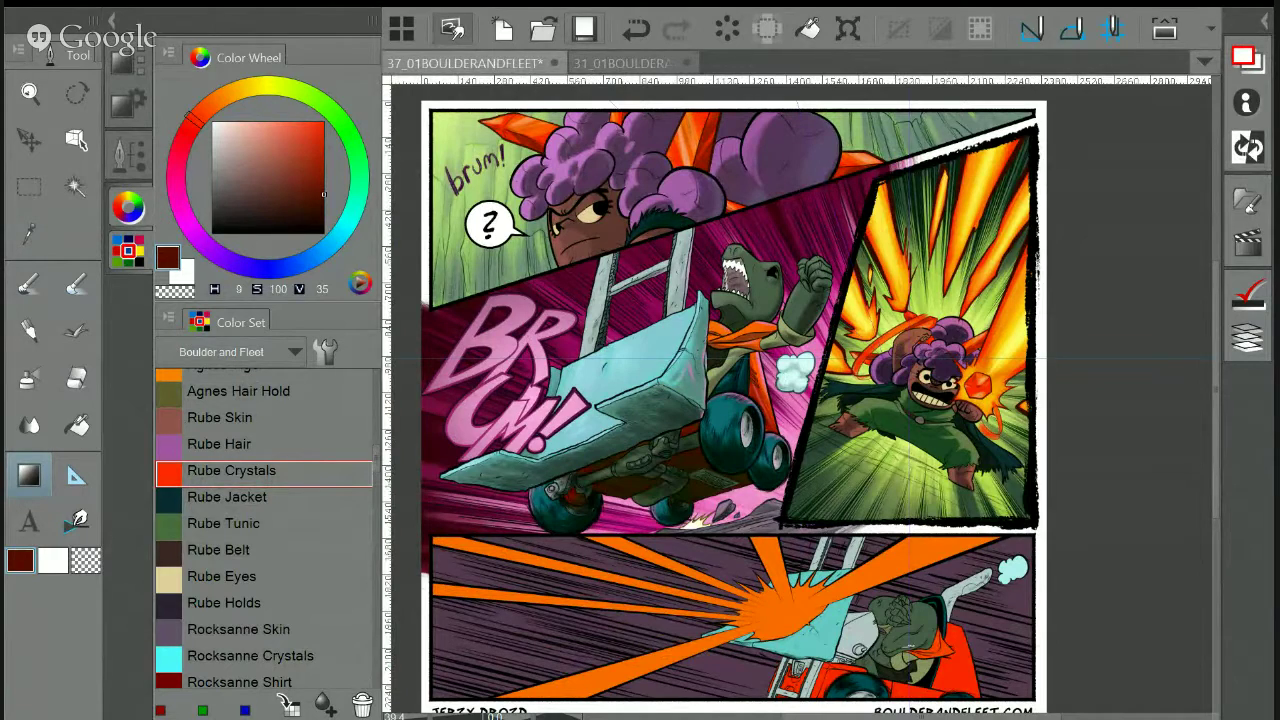
{"action": "key", "text": "ctrl+s"}
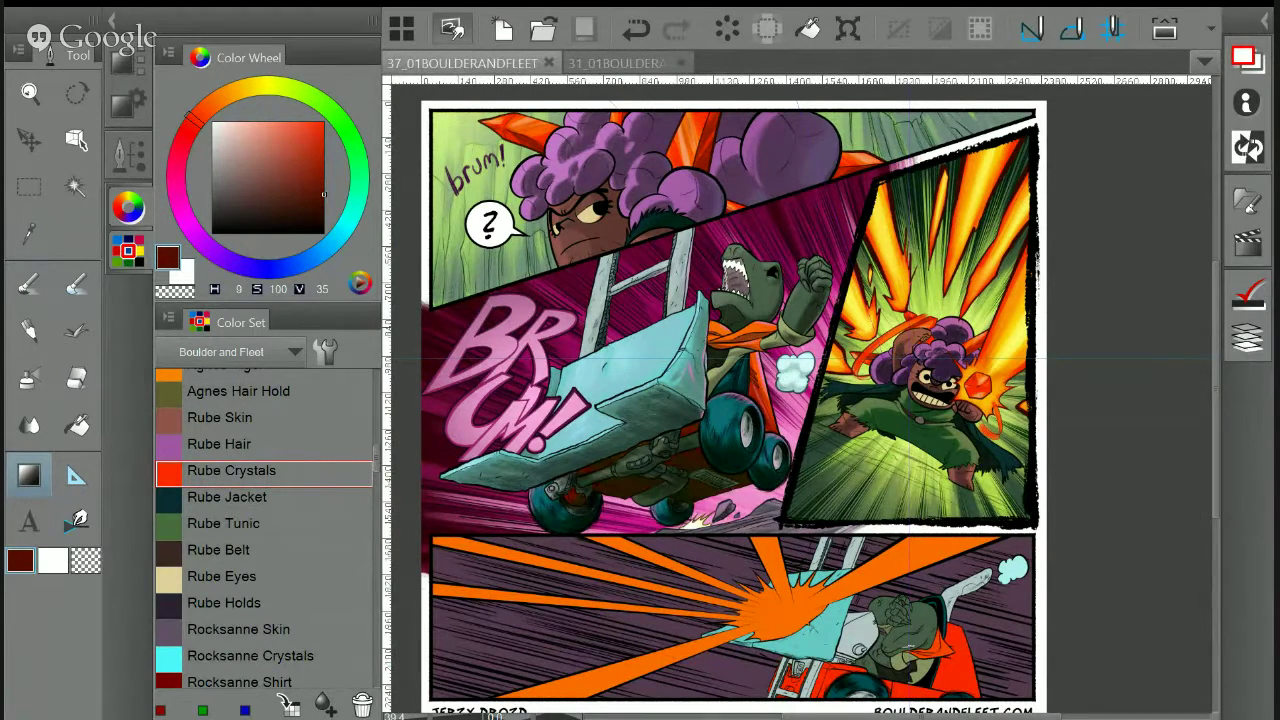
Select the purple speed-line background of the fourth panel by its flat color, leaving out the laser burst and the vehicle
{"action": "left_click_drag", "start_coordinate": [740, 430], "coordinate": [760, 404]}
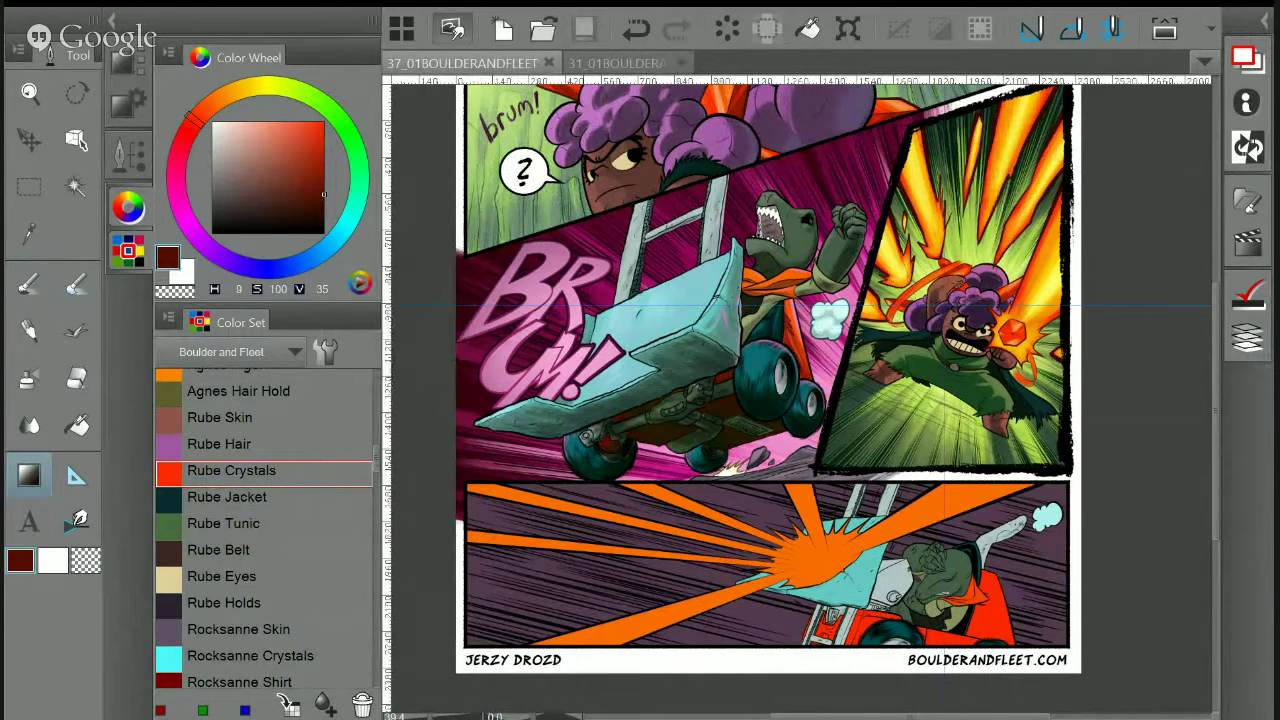
{"action": "left_click_drag", "start_coordinate": [760, 400], "coordinate": [799, 386]}
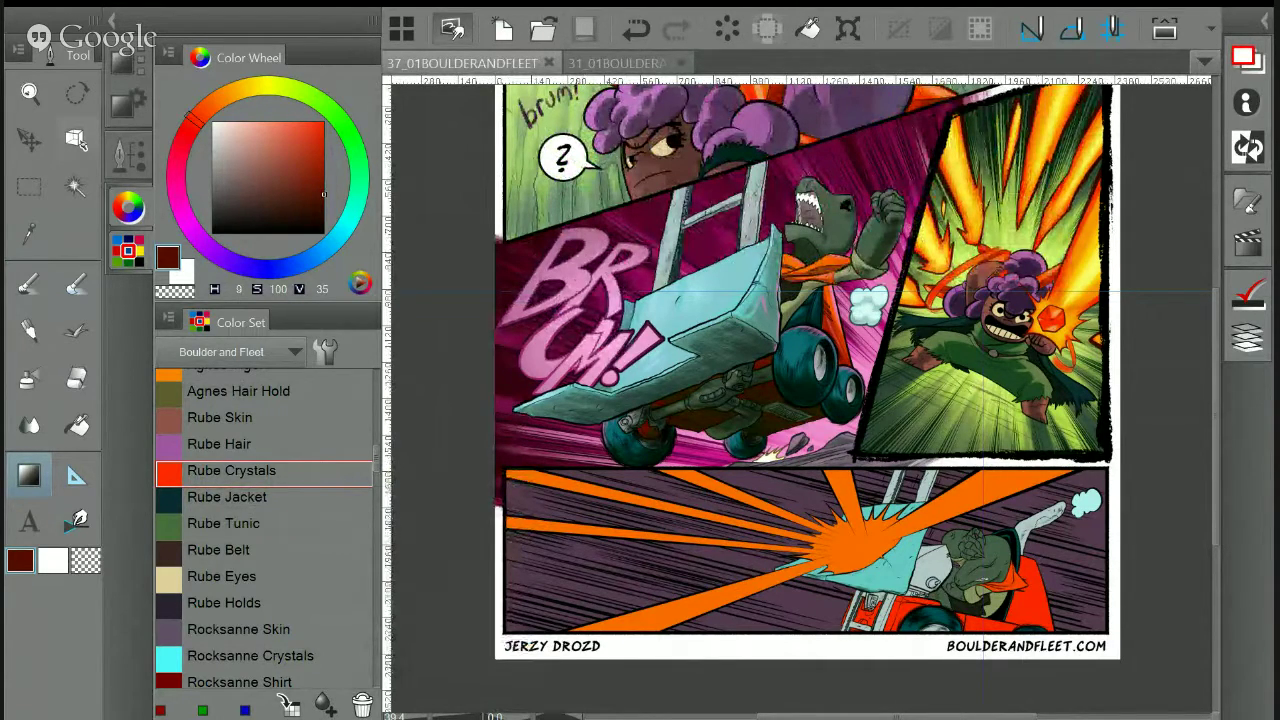
{"action": "key", "text": "w"}
{"action": "left_click", "coordinate": [680, 565]}
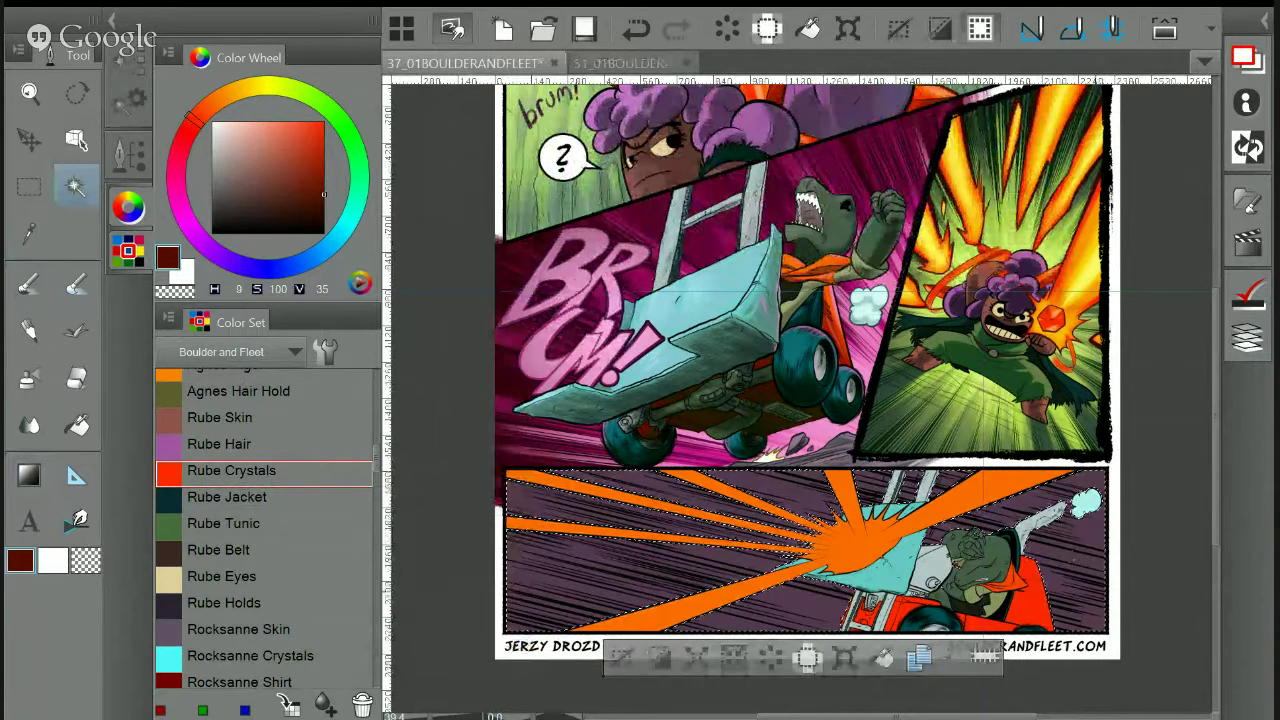
{"action": "left_click_drag", "start_coordinate": [800, 370], "coordinate": [767, 360]}
{"action": "key", "text": "m"}
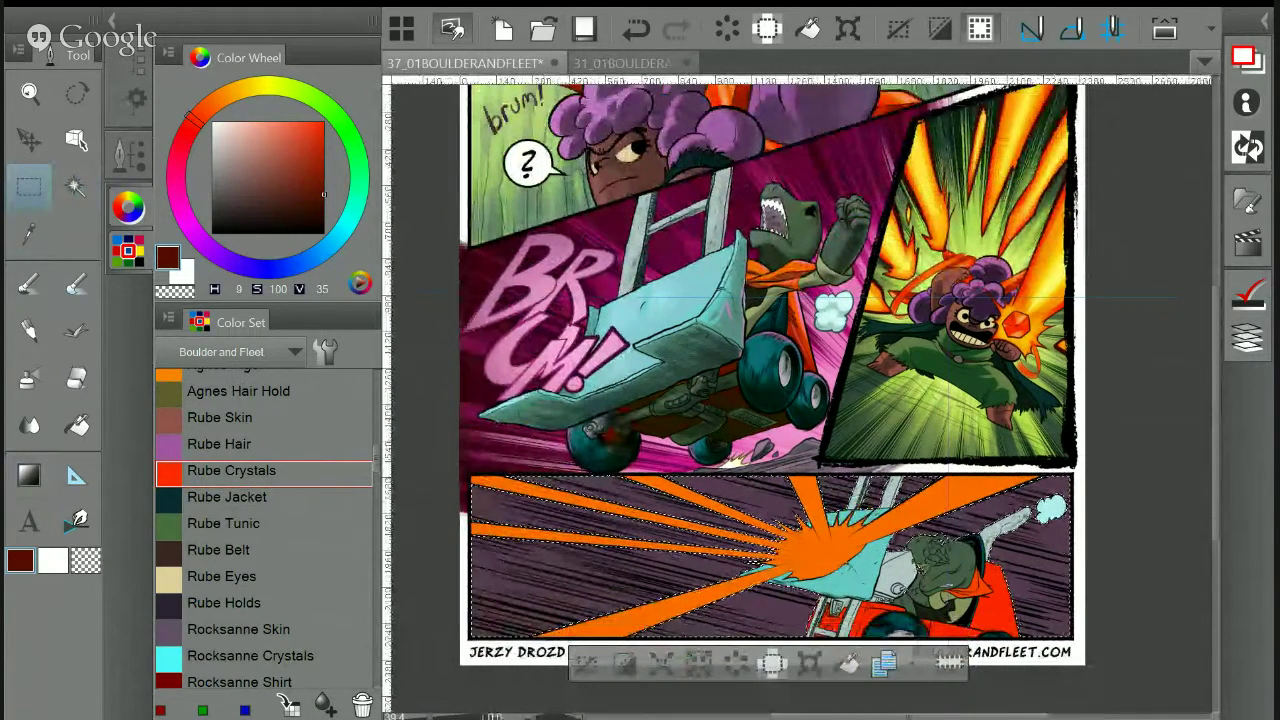
Sample the fourth panel's background purple, shift its hue to 251, and fill the selected background with it
{"action": "key", "text": "i"}
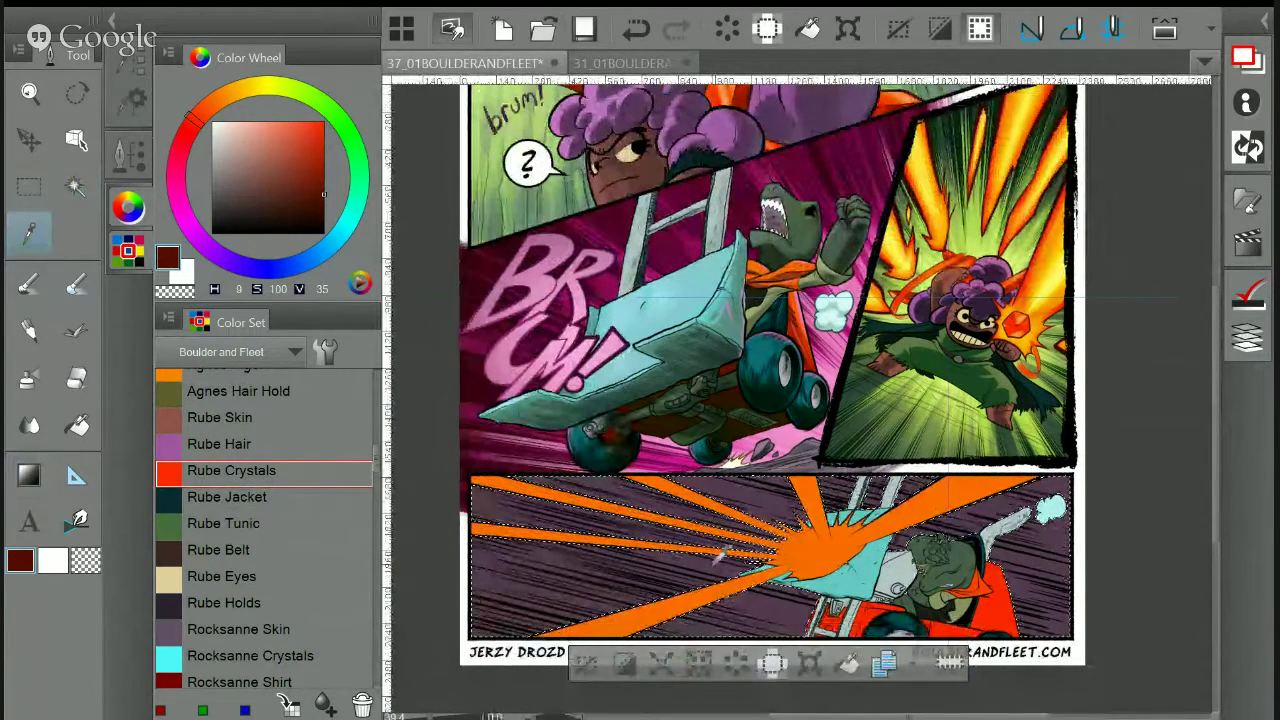
{"action": "left_click", "coordinate": [722, 556]}
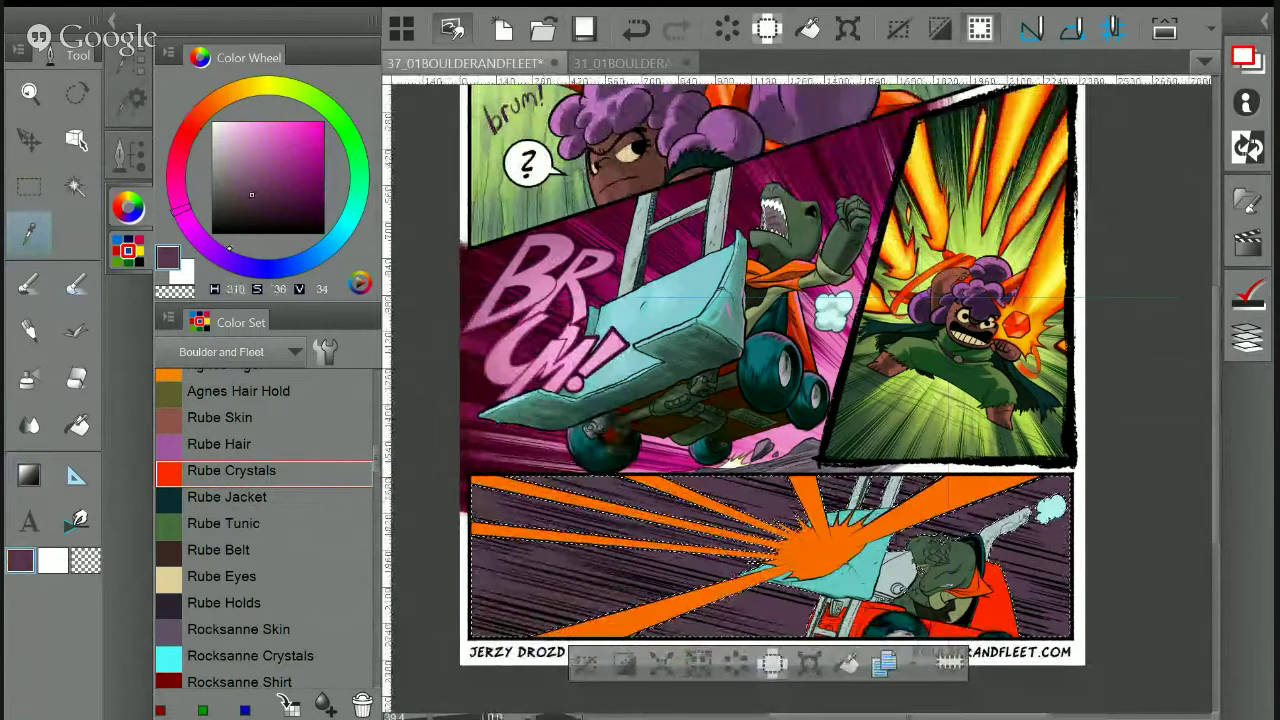
{"action": "left_click", "coordinate": [250, 262]}
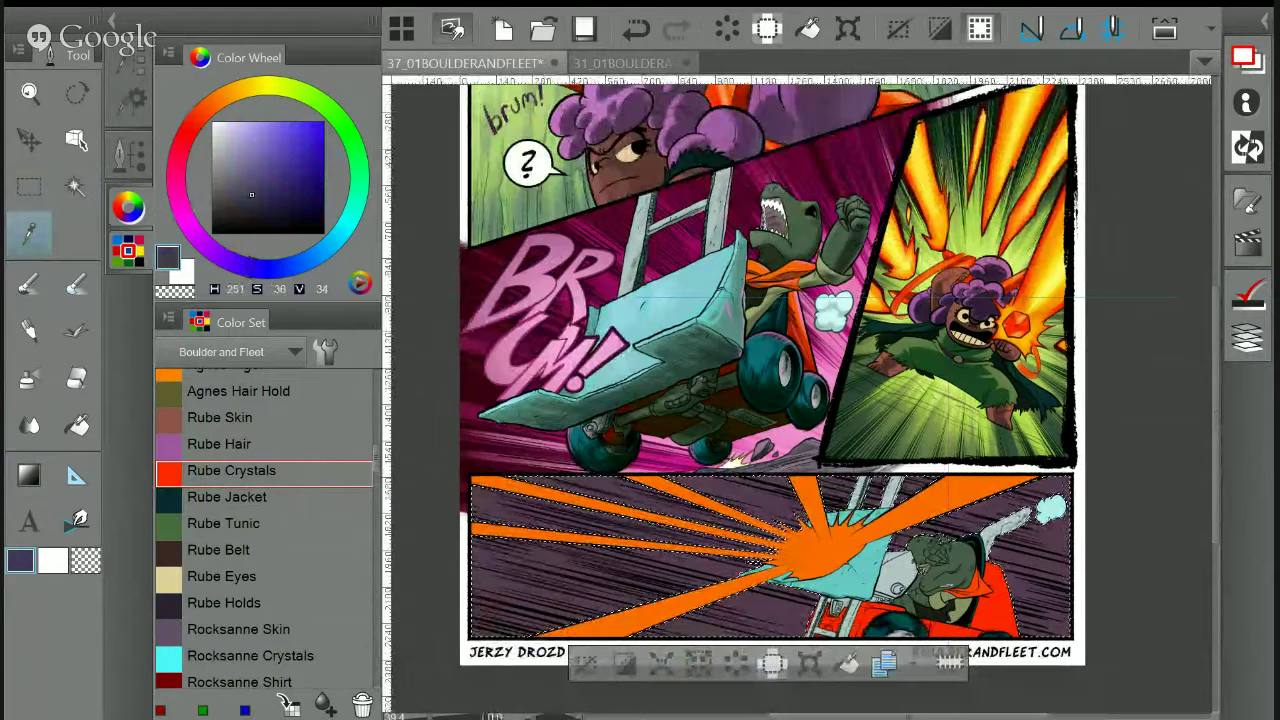
{"action": "left_click", "coordinate": [808, 29]}
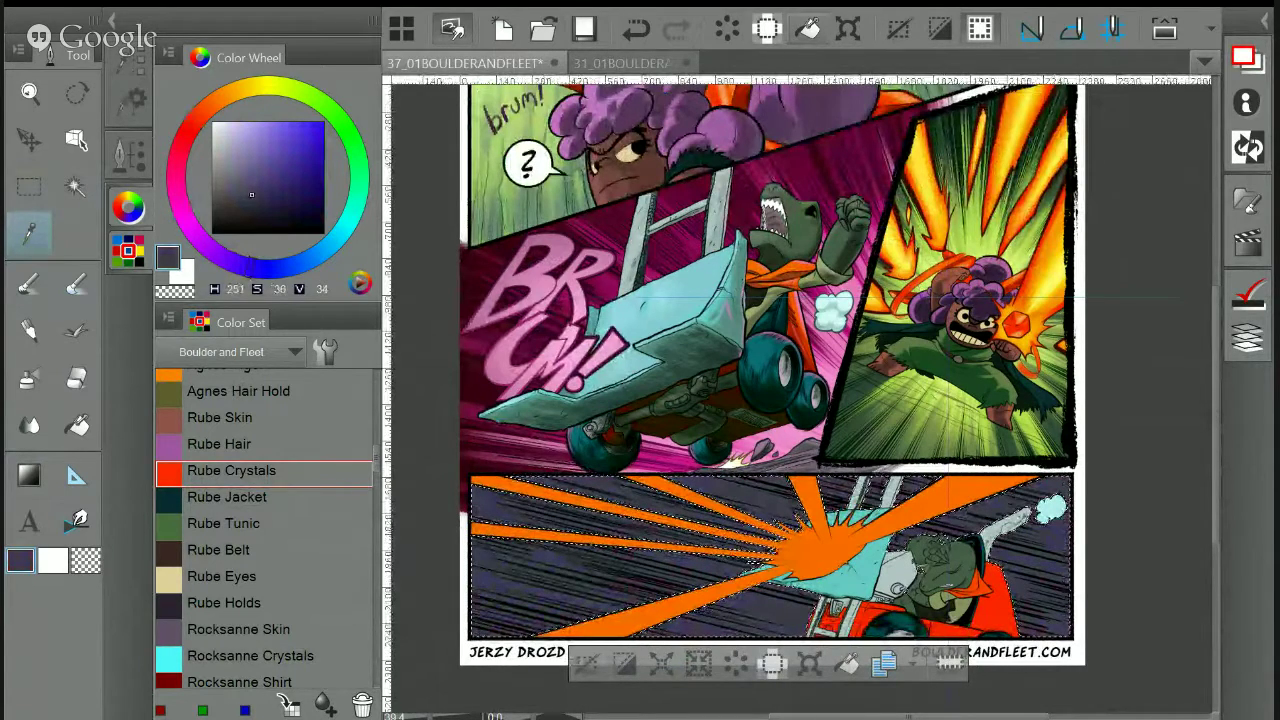
Paint dark navy shading along the speed lines in the fourth panel's selected background with the Concept 1 brush
{"action": "left_click_drag", "start_coordinate": [780, 420], "coordinate": [788, 328]}
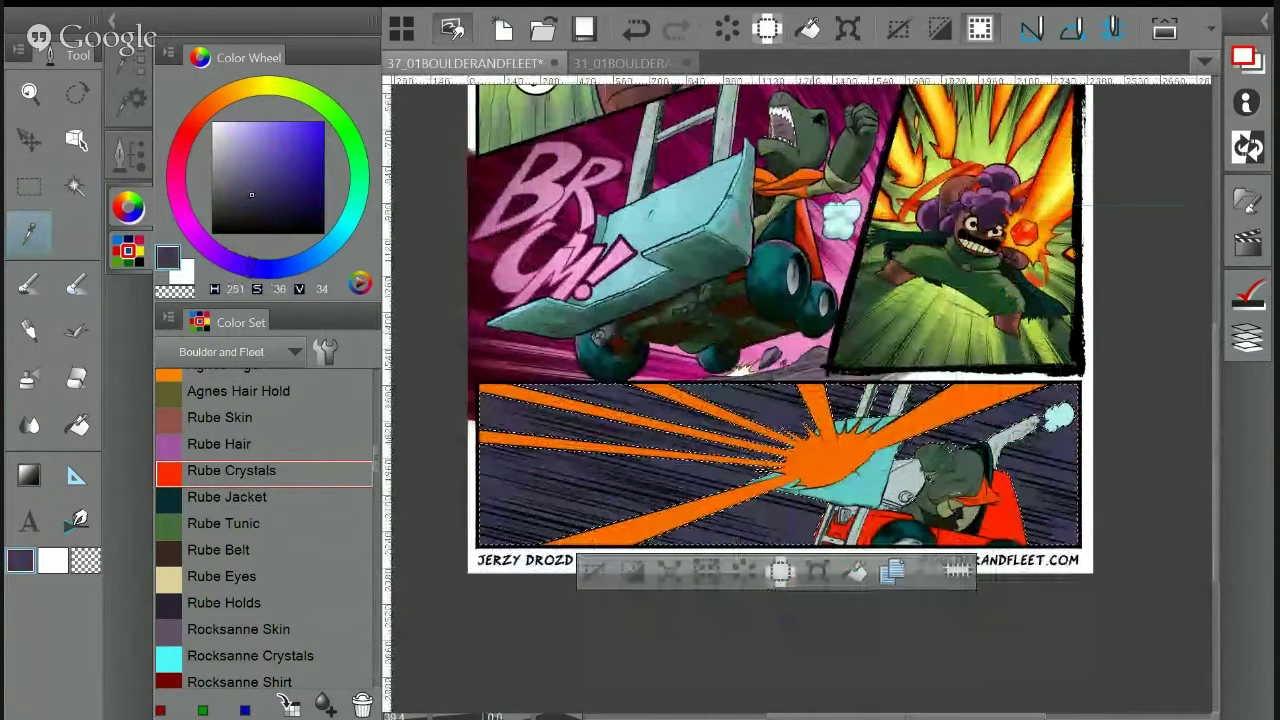
{"action": "left_click_drag", "start_coordinate": [1000, 380], "coordinate": [1000, 453]}
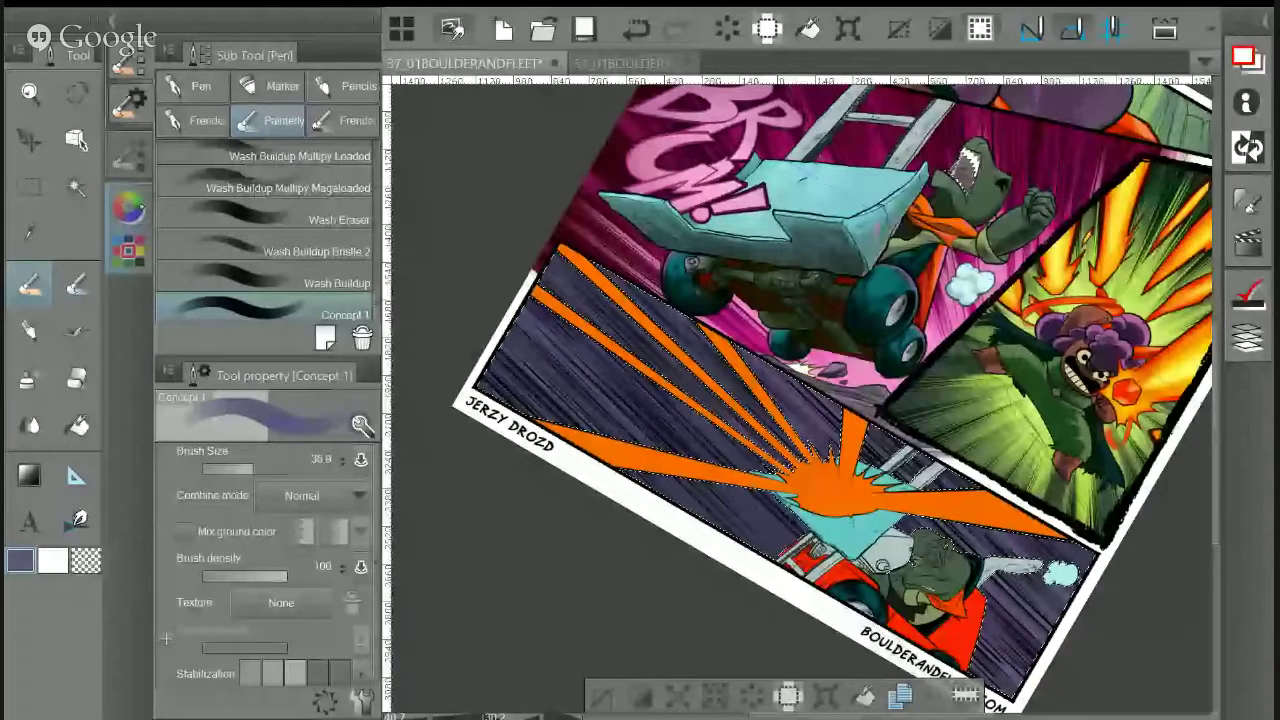
{"action": "left_click", "coordinate": [139, 207]}
{"action": "left_click", "coordinate": [267, 210]}
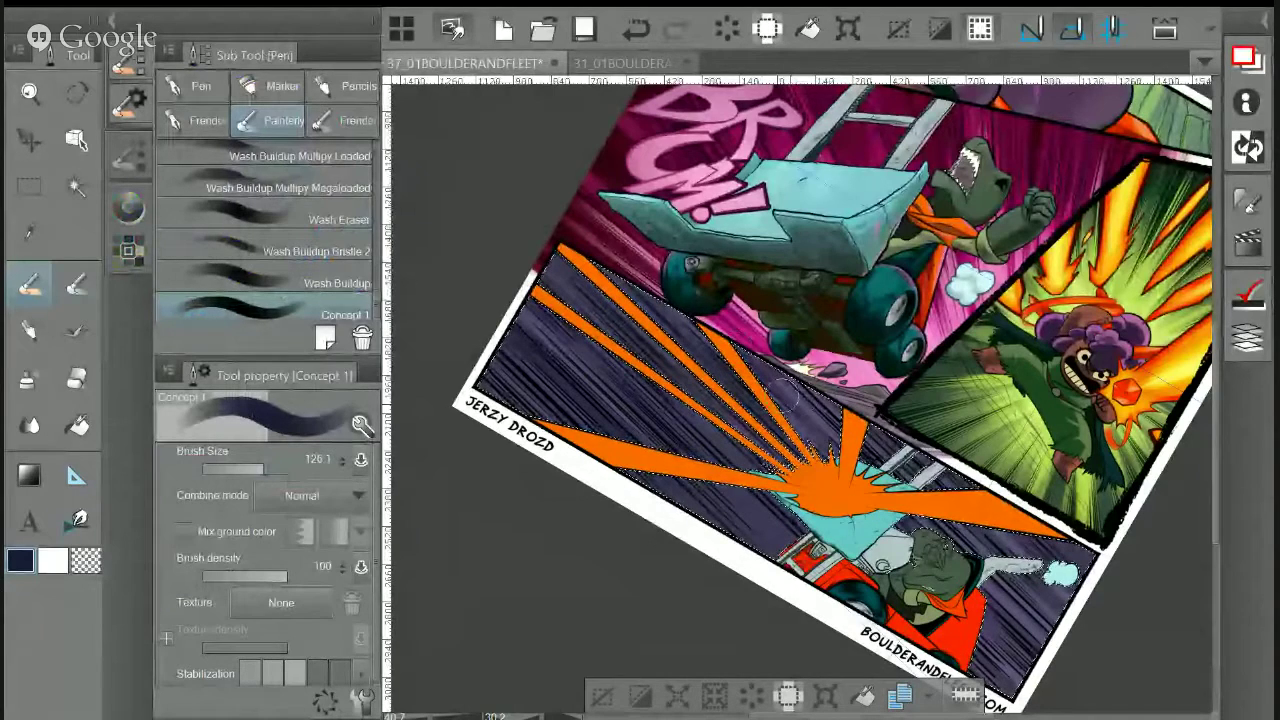
{"action": "left_click_drag", "start_coordinate": [783, 396], "coordinate": [824, 436]}
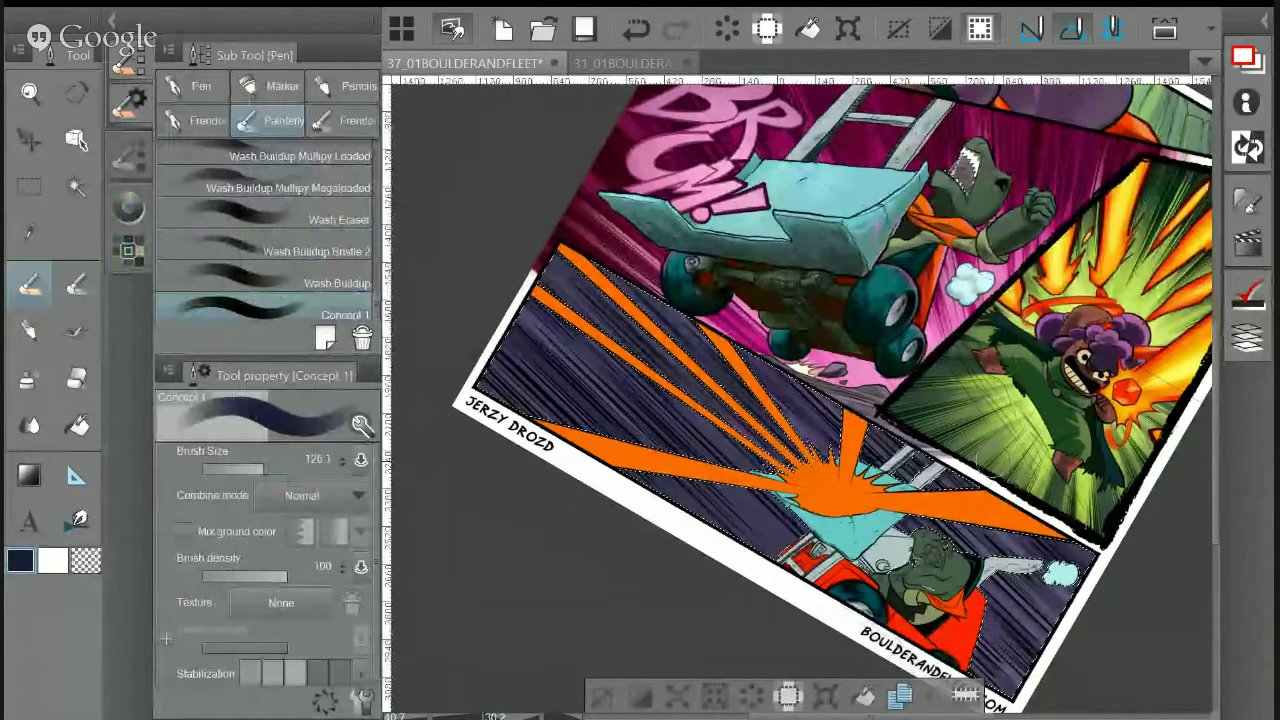
{"action": "left_click_drag", "start_coordinate": [1000, 622], "coordinate": [1030, 690]}
{"action": "left_click_drag", "start_coordinate": [738, 502], "coordinate": [849, 604]}
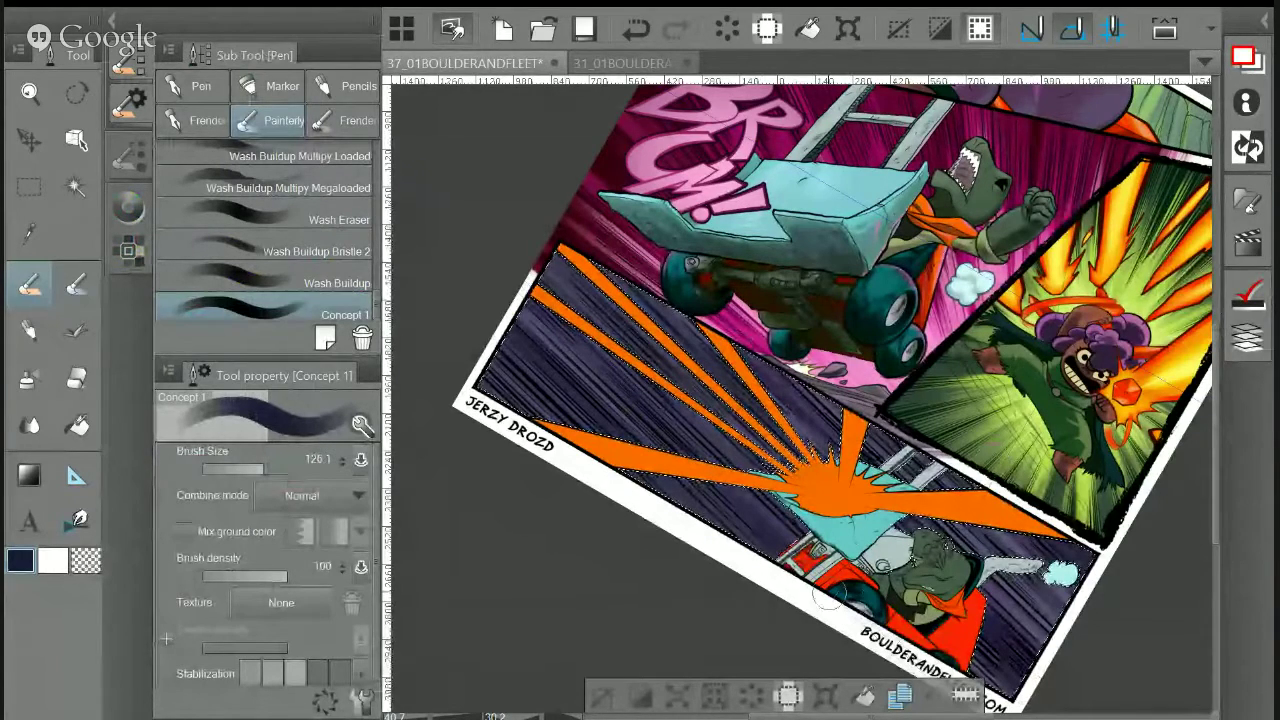
{"action": "left_click_drag", "start_coordinate": [640, 478], "coordinate": [785, 552]}
Sample blue-purple tones from the fourth panel's background, and undo and redo the last brush stroke to compare it
{"action": "left_click", "coordinate": [680, 430], "text": "alt"}
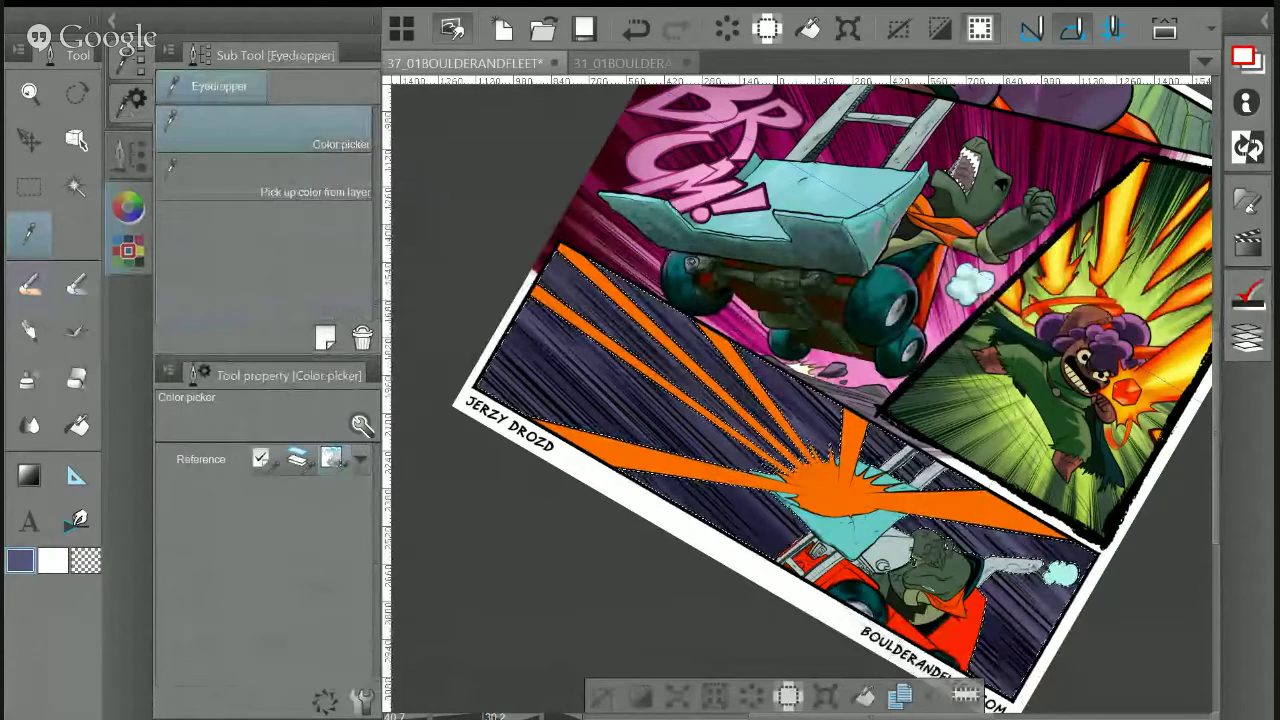
{"action": "left_click", "coordinate": [129, 207]}
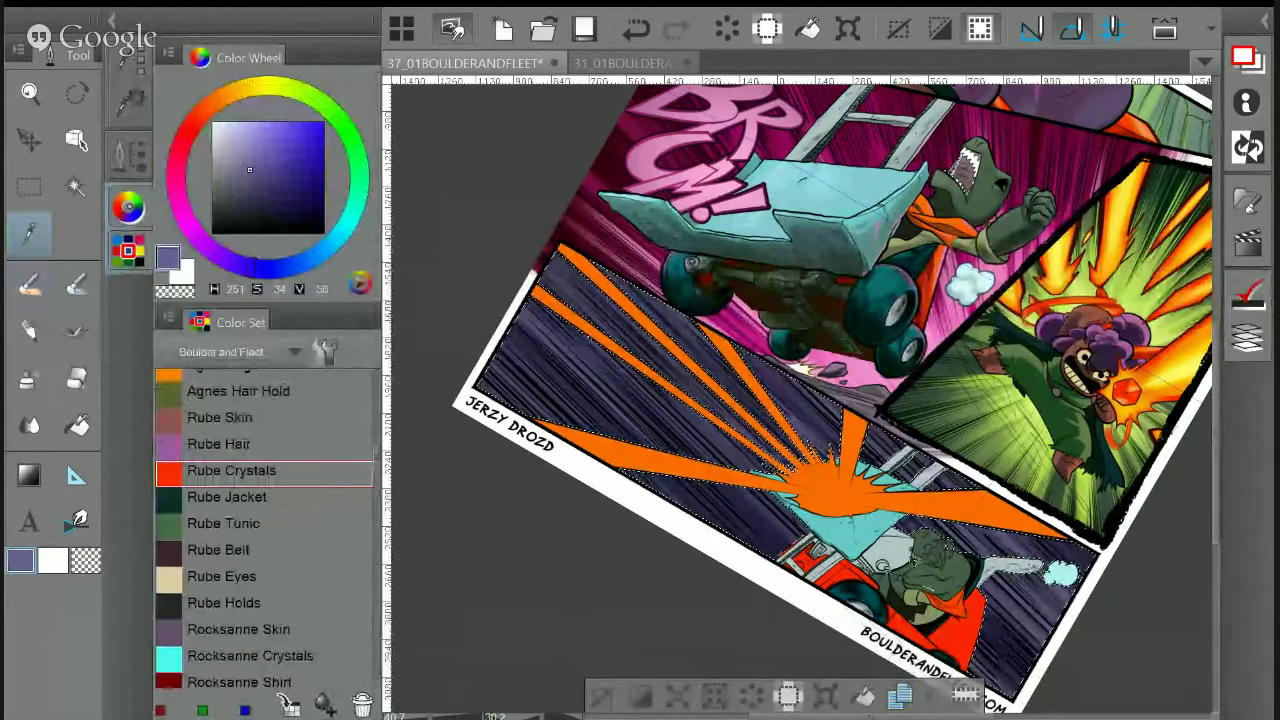
{"action": "left_click", "coordinate": [424, 306]}
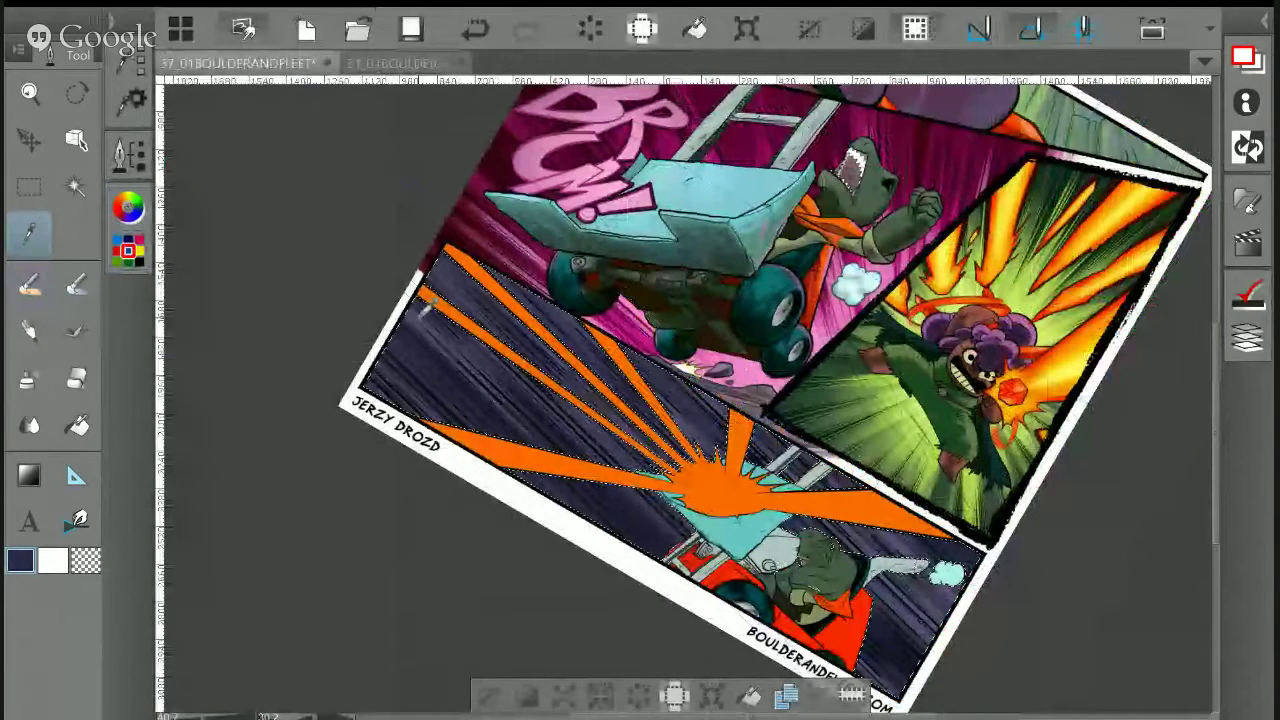
{"action": "left_click", "coordinate": [424, 310], "text": "alt"}
{"action": "key", "text": "ctrl+z"}
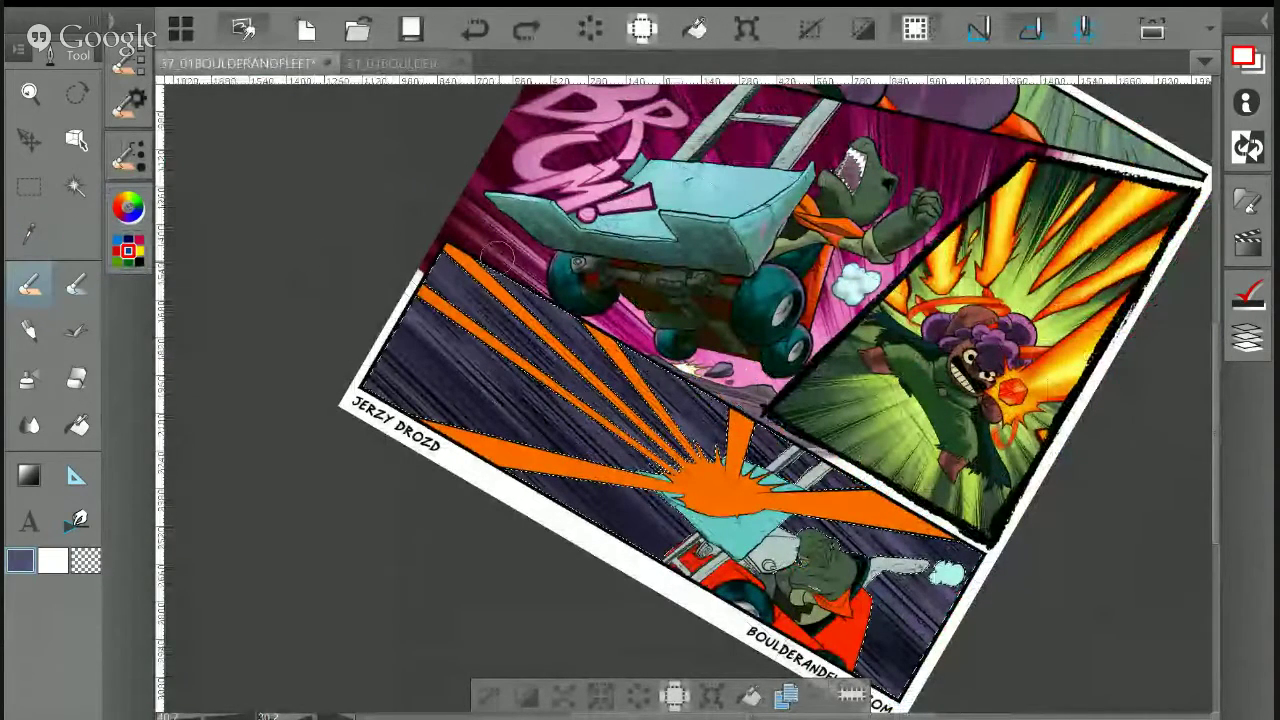
{"action": "key", "text": "ctrl+y"}
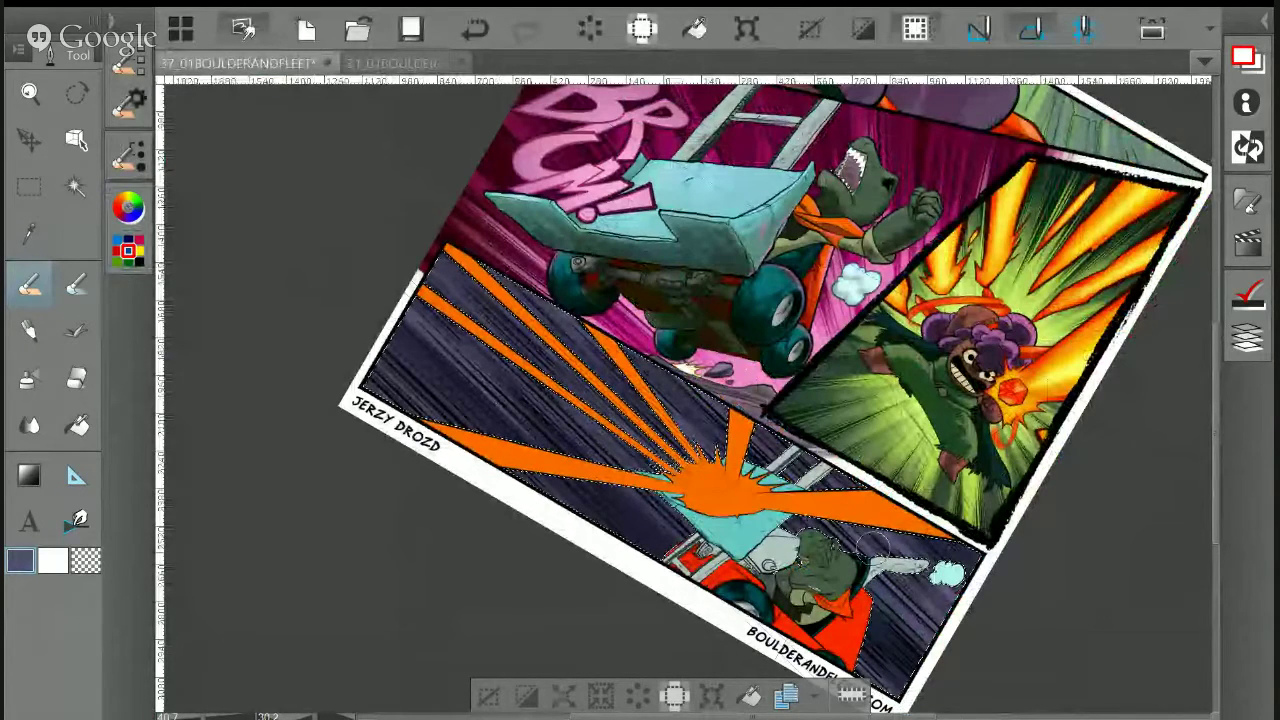
Texture the fourth panel's selected background with purple Dry Brush Inker strokes along the speed lines
{"action": "key", "text": "Tab"}
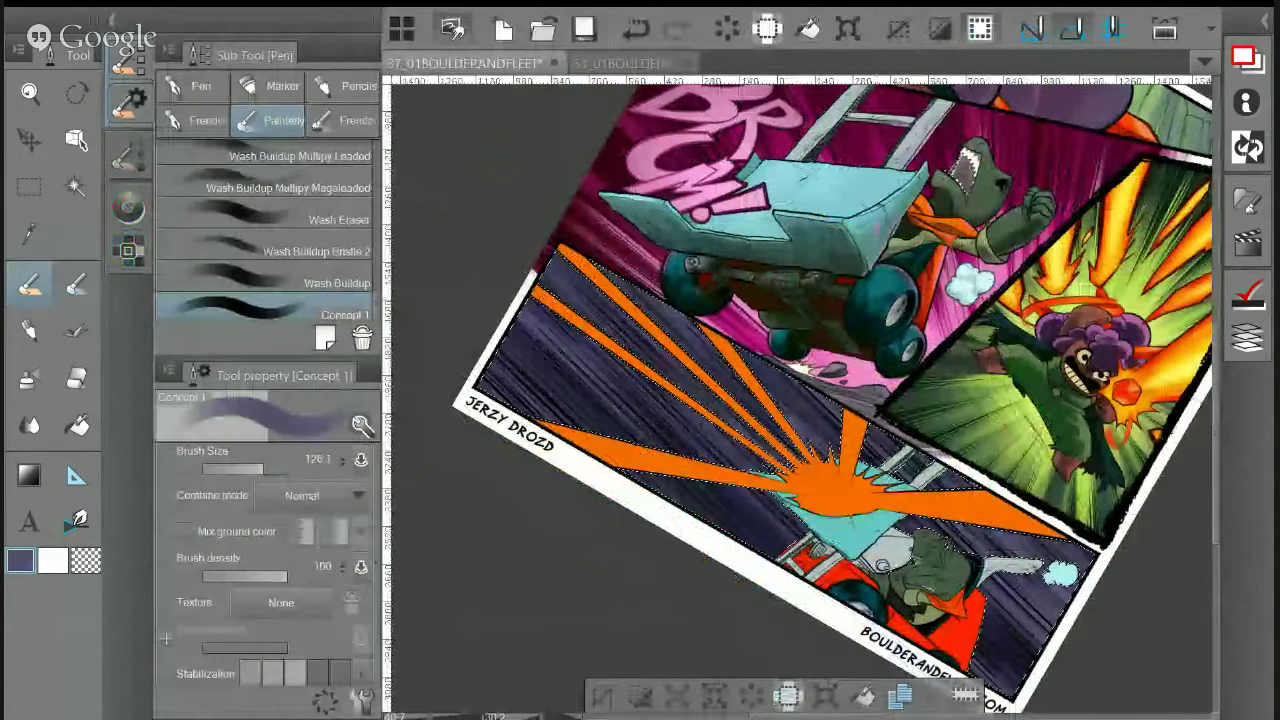
{"action": "left_click", "coordinate": [195, 120]}
{"action": "left_click", "coordinate": [251, 468]}
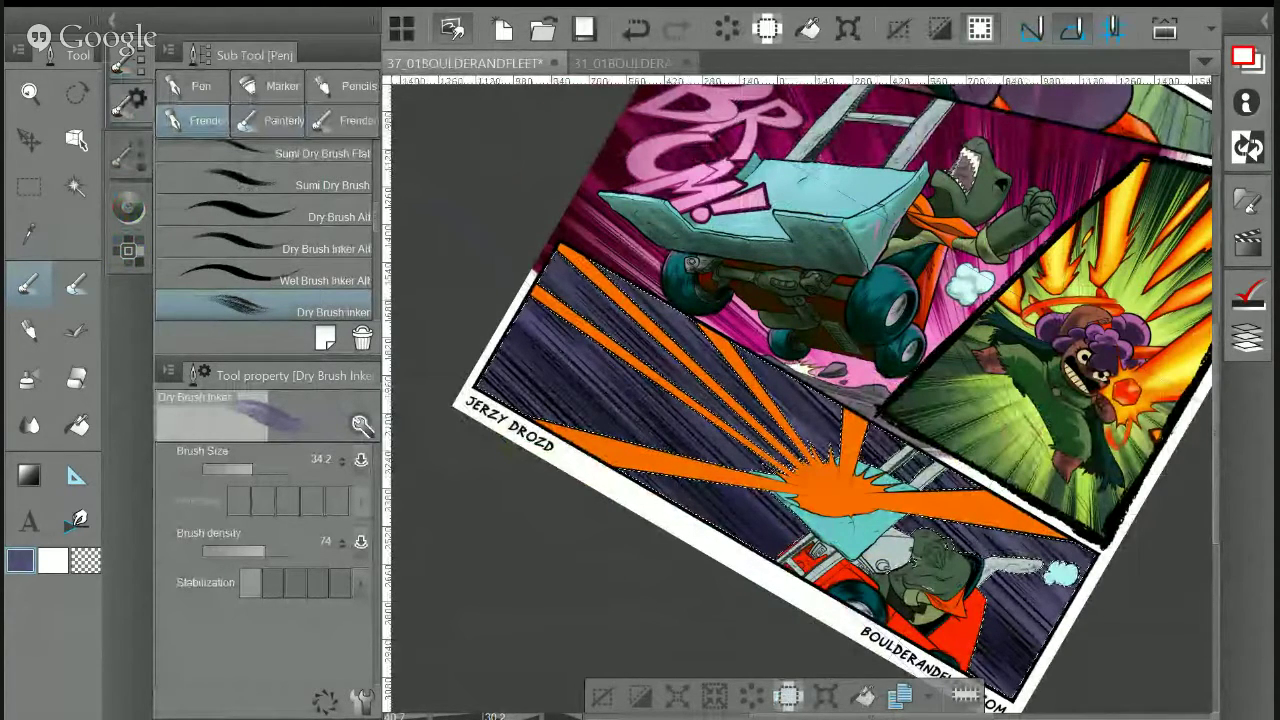
{"action": "scroll", "coordinate": [915, 427], "scroll_direction": "up", "scroll_amount": 3}
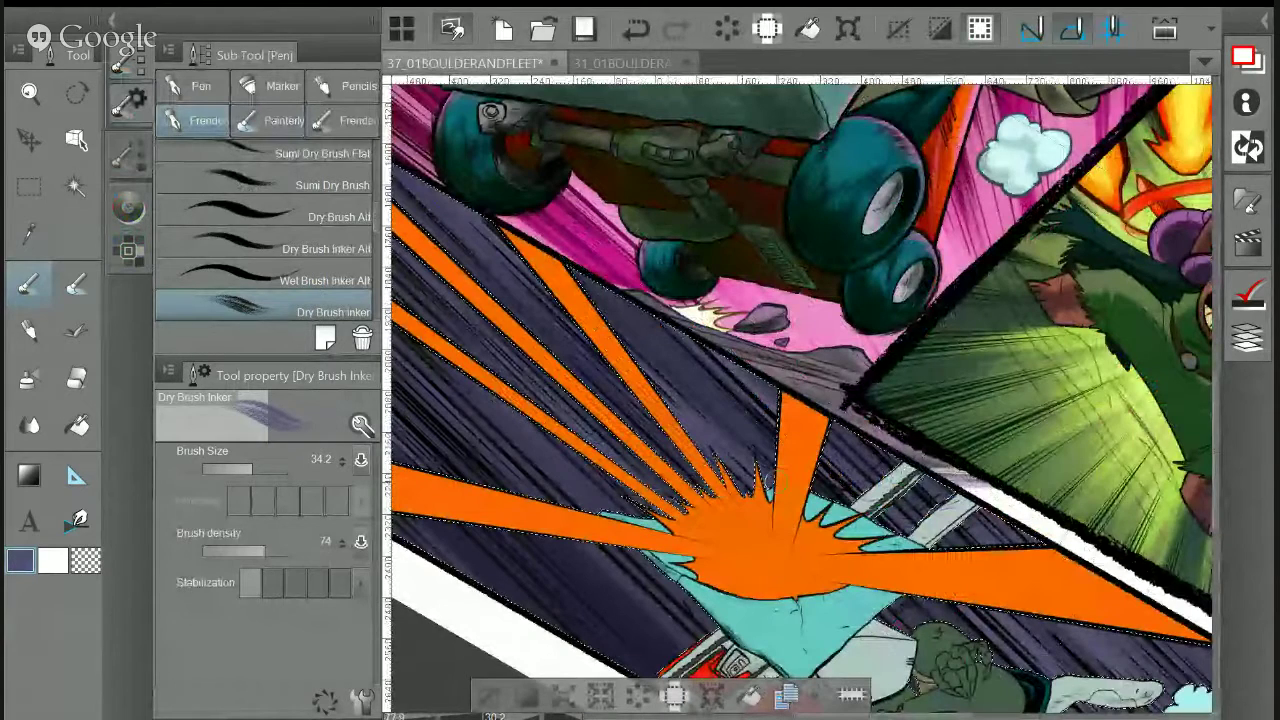
{"action": "left_click_drag", "start_coordinate": [757, 456], "coordinate": [607, 241]}
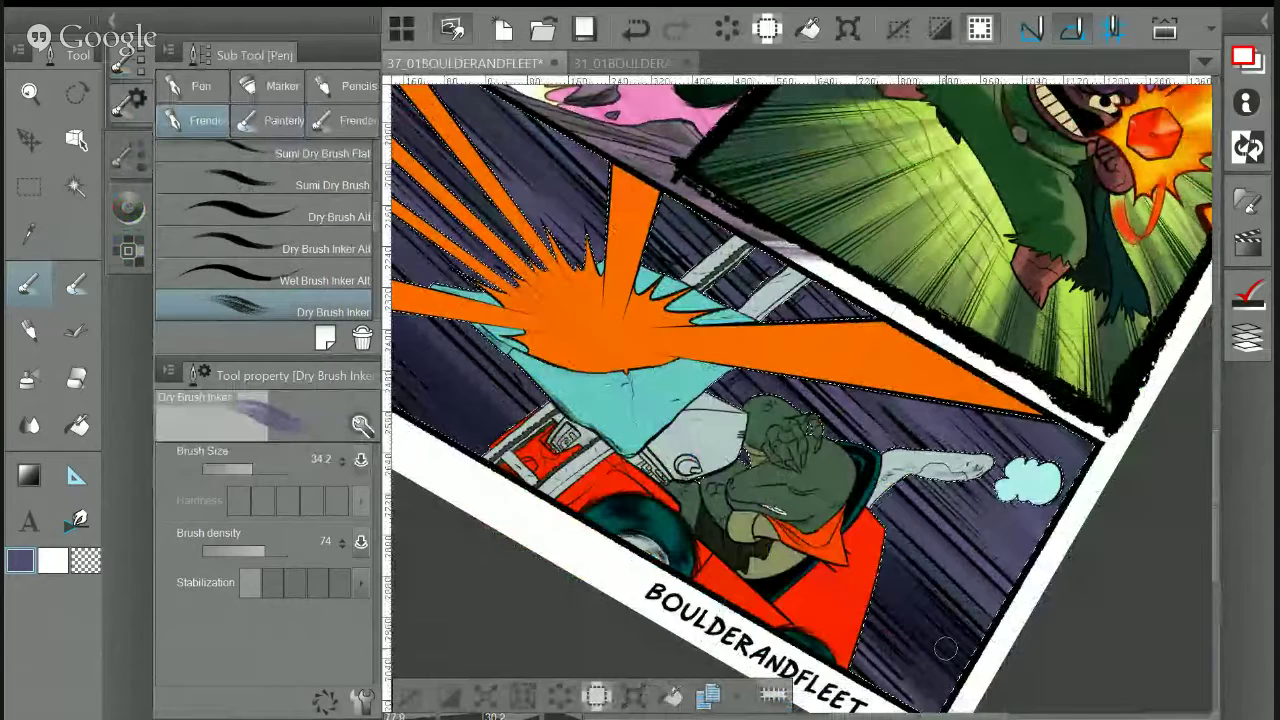
{"action": "scroll", "coordinate": [945, 649], "scroll_direction": "down", "scroll_amount": 3}
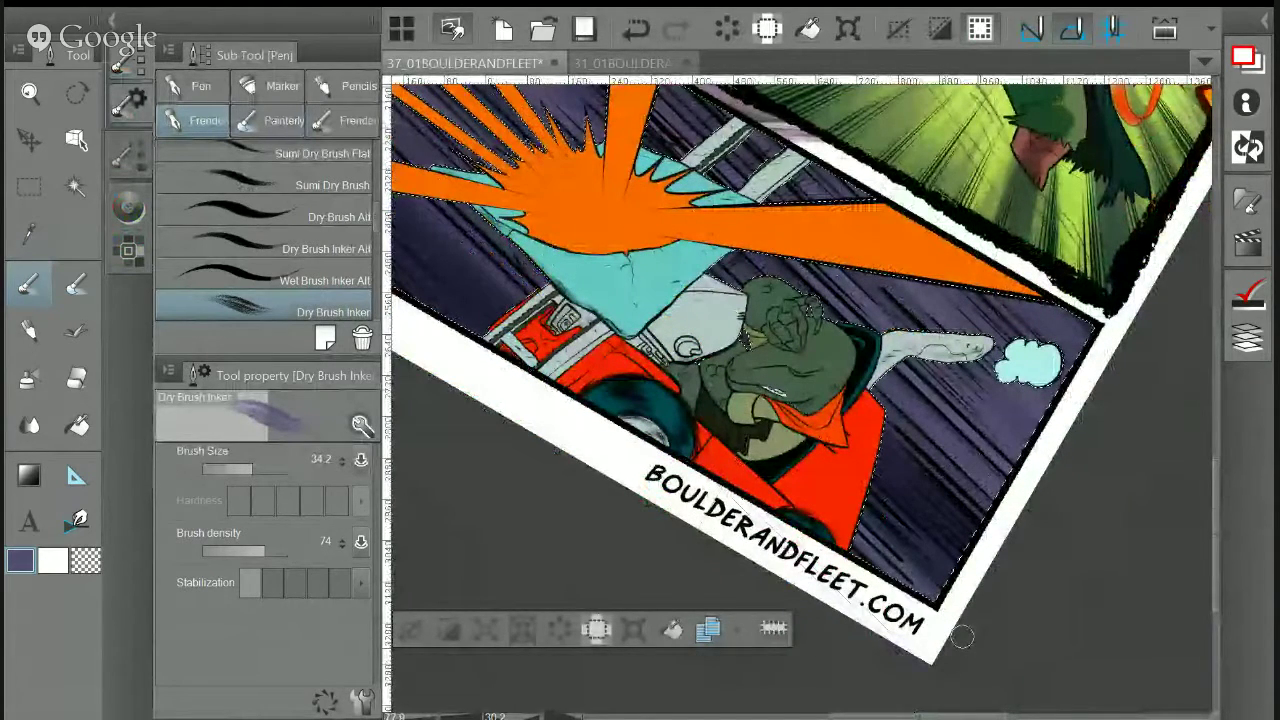
{"action": "left_click_drag", "start_coordinate": [995, 502], "coordinate": [1167, 599]}
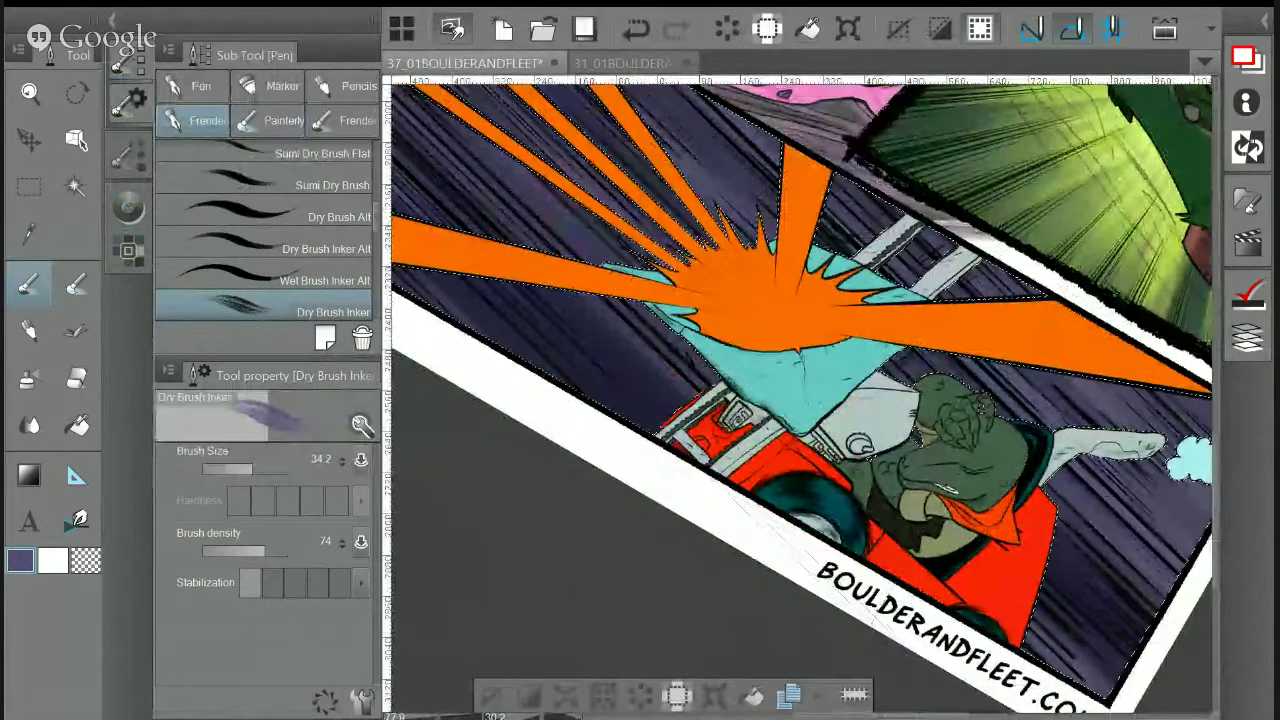
{"action": "left_click_drag", "start_coordinate": [672, 374], "coordinate": [807, 481]}
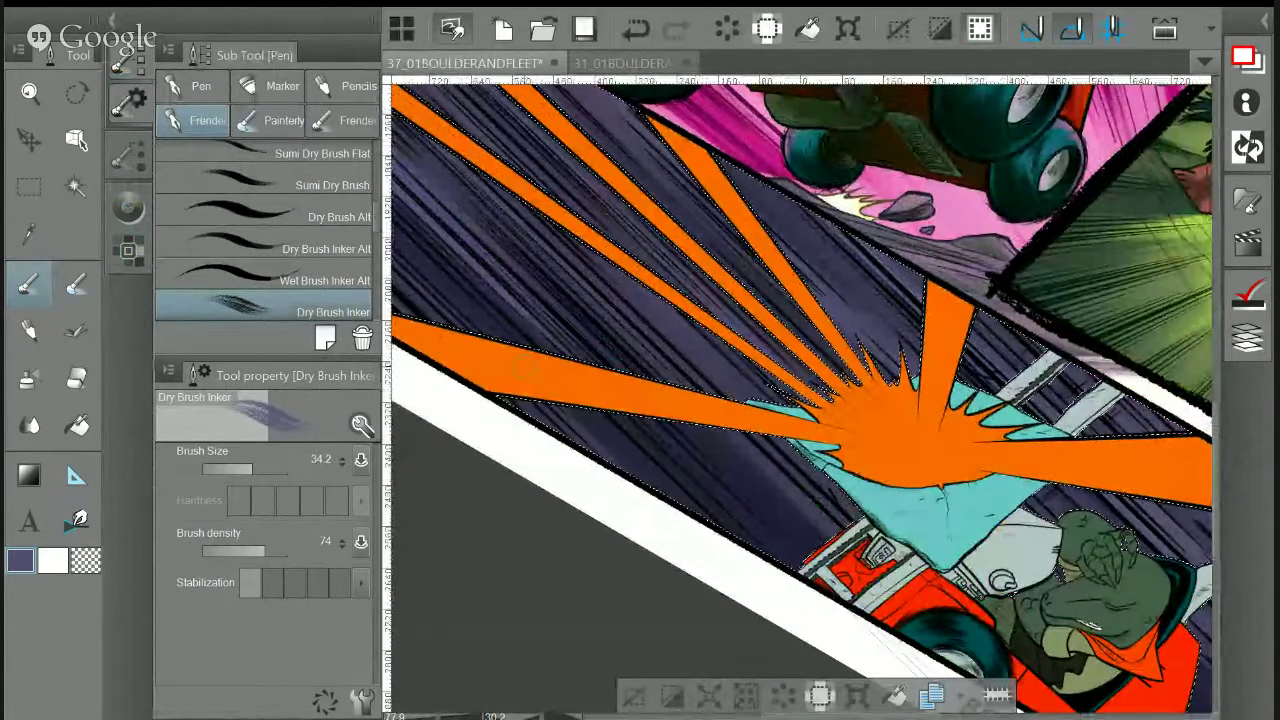
{"action": "left_click_drag", "start_coordinate": [496, 279], "coordinate": [546, 376]}
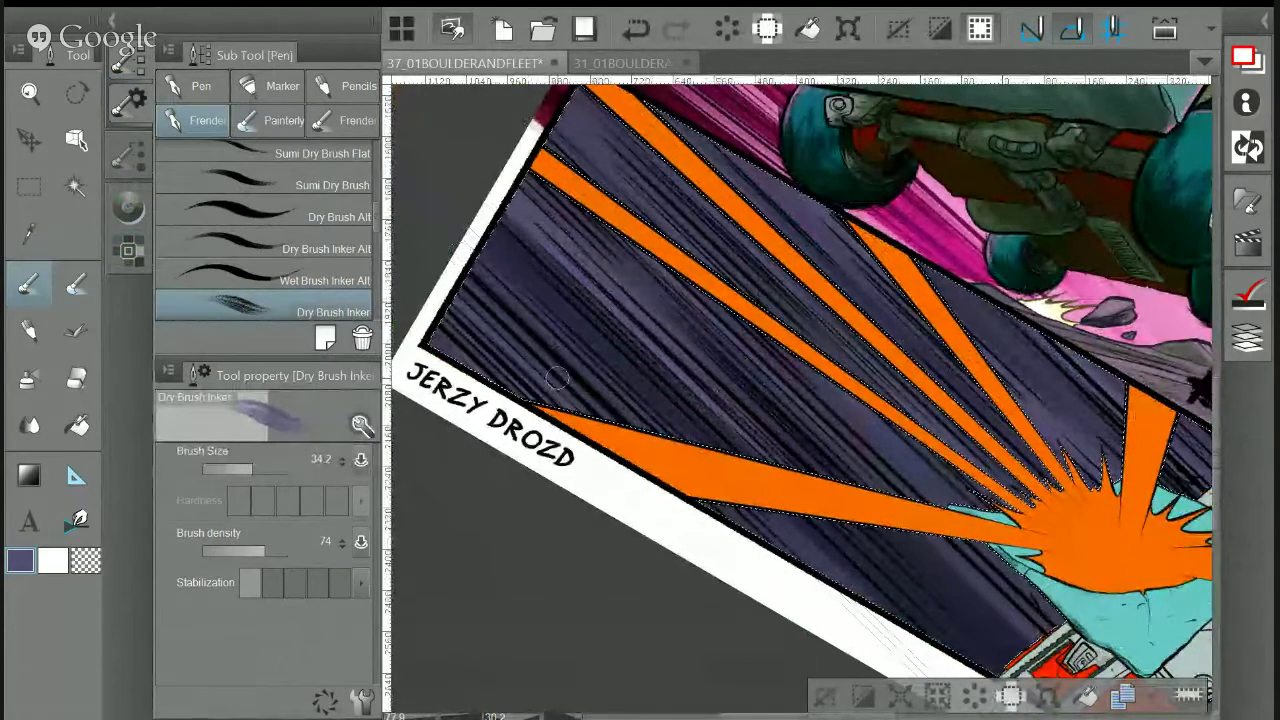
Sample a dark navy from the fourth panel's background and paint dry-brush shadow texture along its speed lines
{"action": "key", "text": "i"}
{"action": "left_click", "coordinate": [673, 374]}
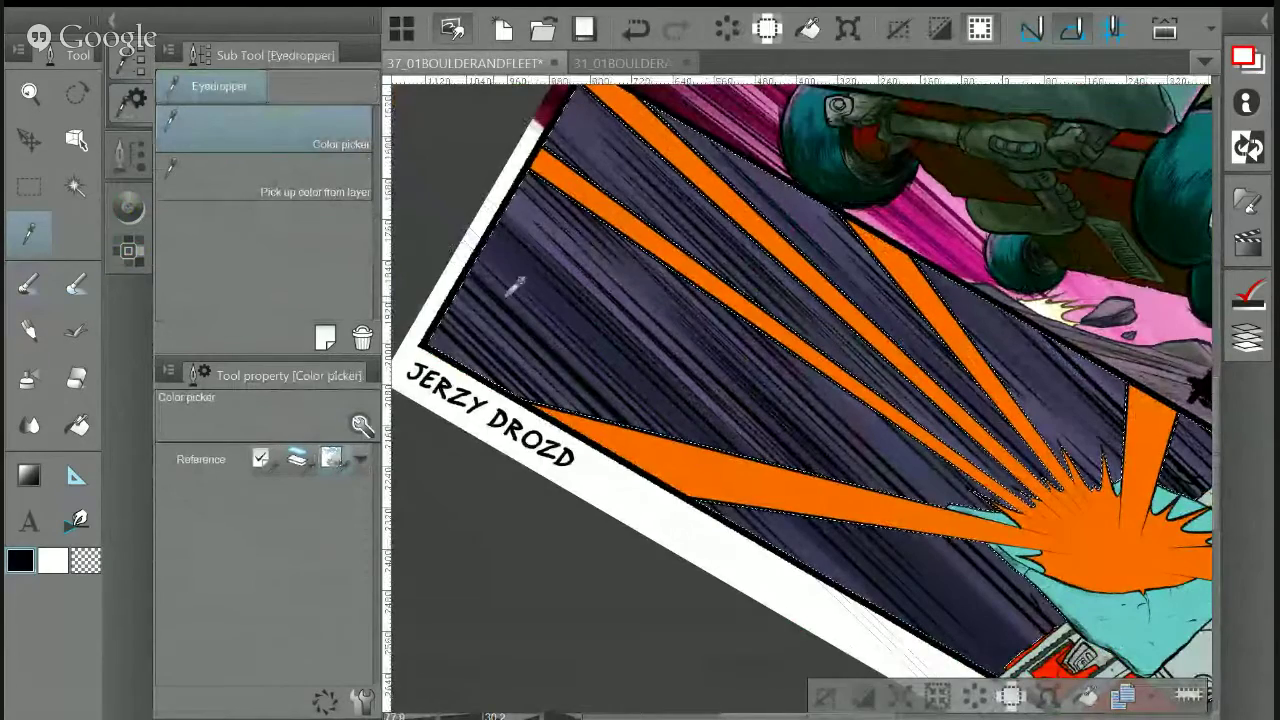
{"action": "left_click", "coordinate": [563, 287]}
{"action": "key", "text": "p"}
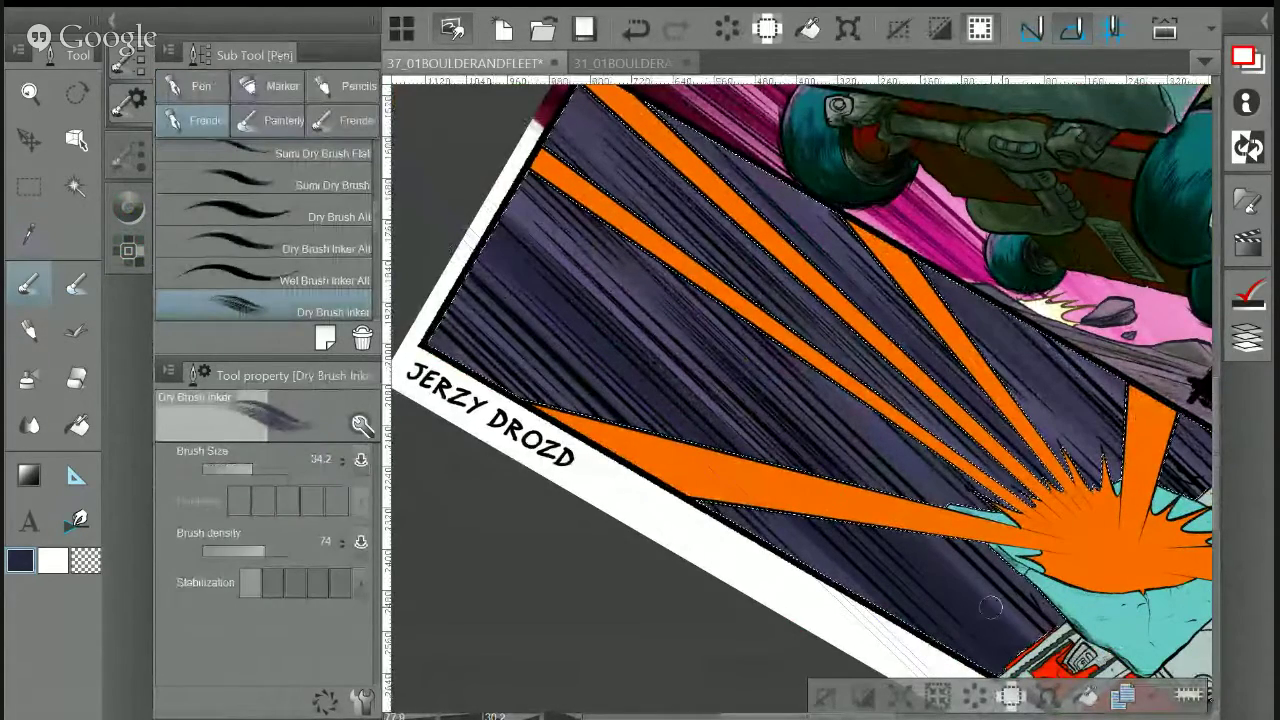
{"action": "left_click_drag", "start_coordinate": [768, 460], "coordinate": [590, 290]}
{"action": "left_click_drag", "start_coordinate": [952, 375], "coordinate": [718, 400]}
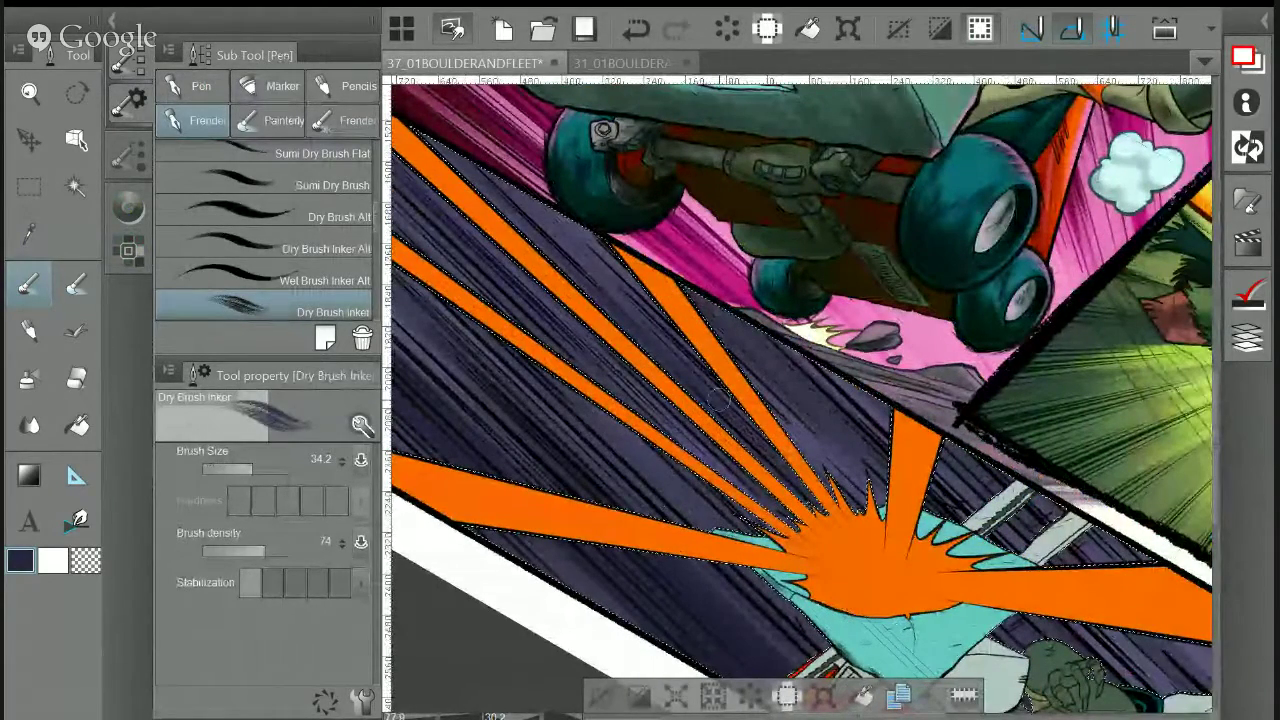
{"action": "left_click_drag", "start_coordinate": [718, 400], "coordinate": [598, 220]}
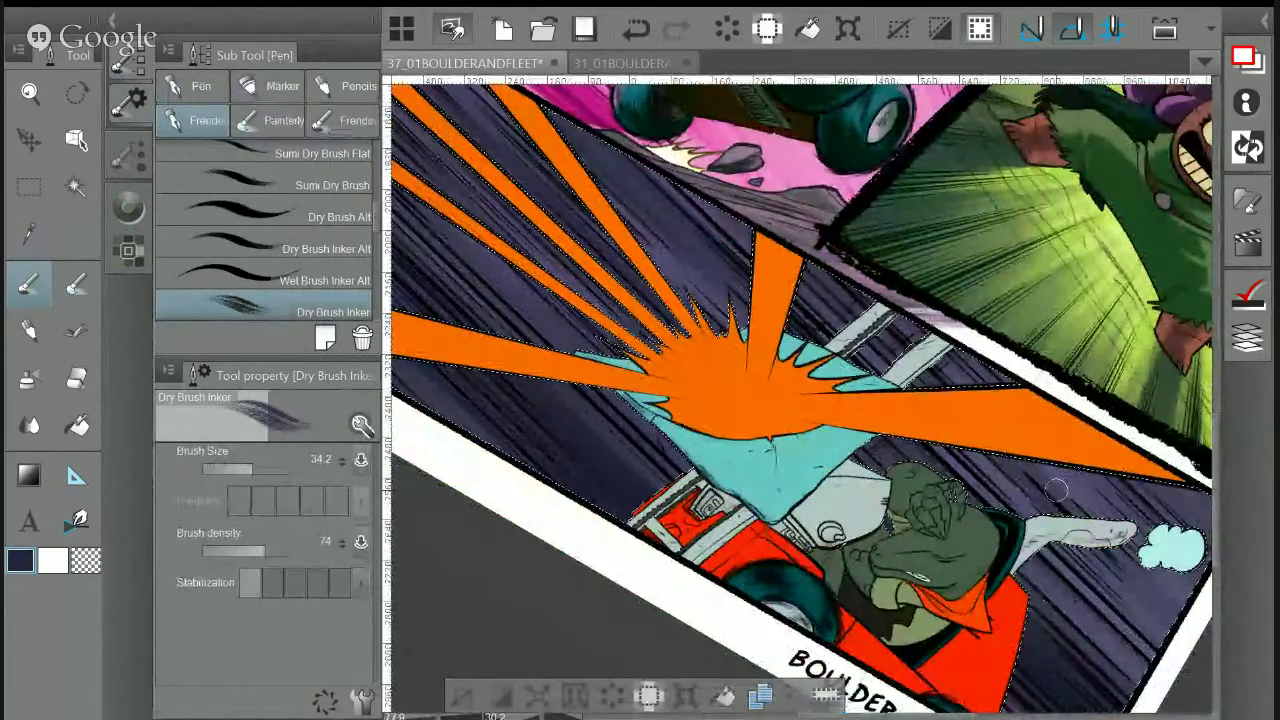
{"action": "left_click_drag", "start_coordinate": [1057, 490], "coordinate": [947, 375]}
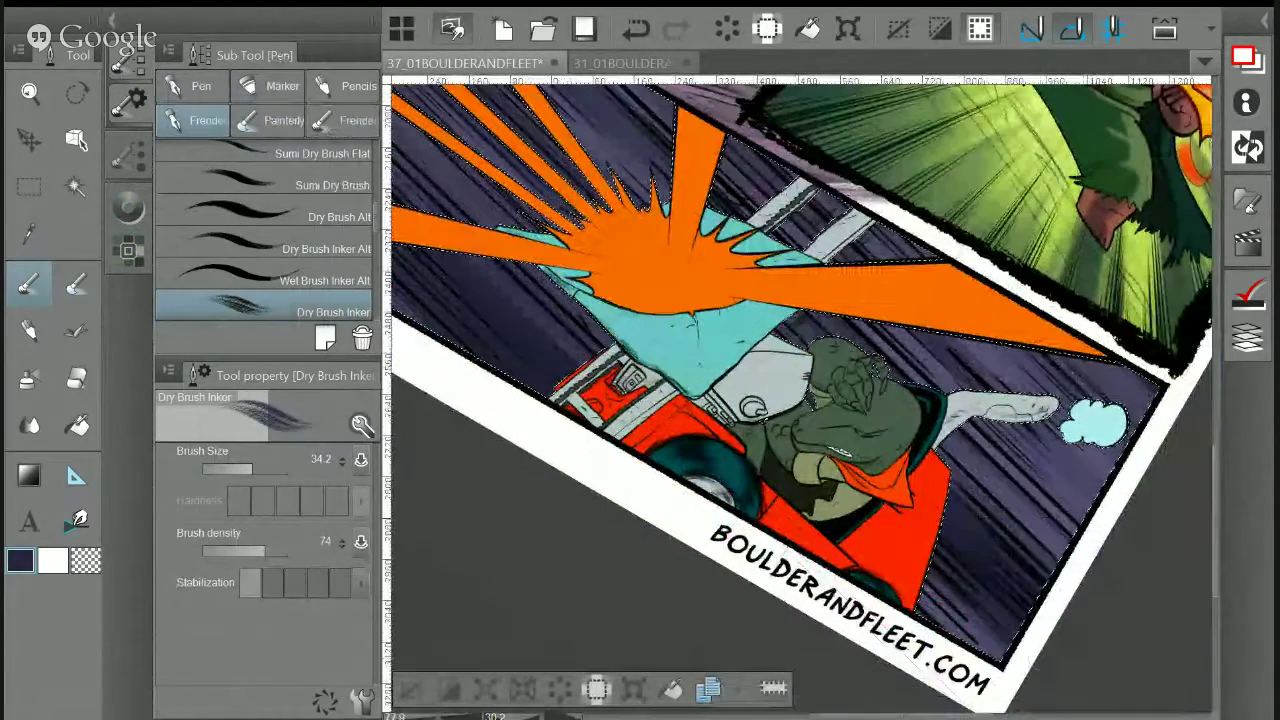
{"action": "left_click_drag", "start_coordinate": [452, 572], "coordinate": [594, 656]}
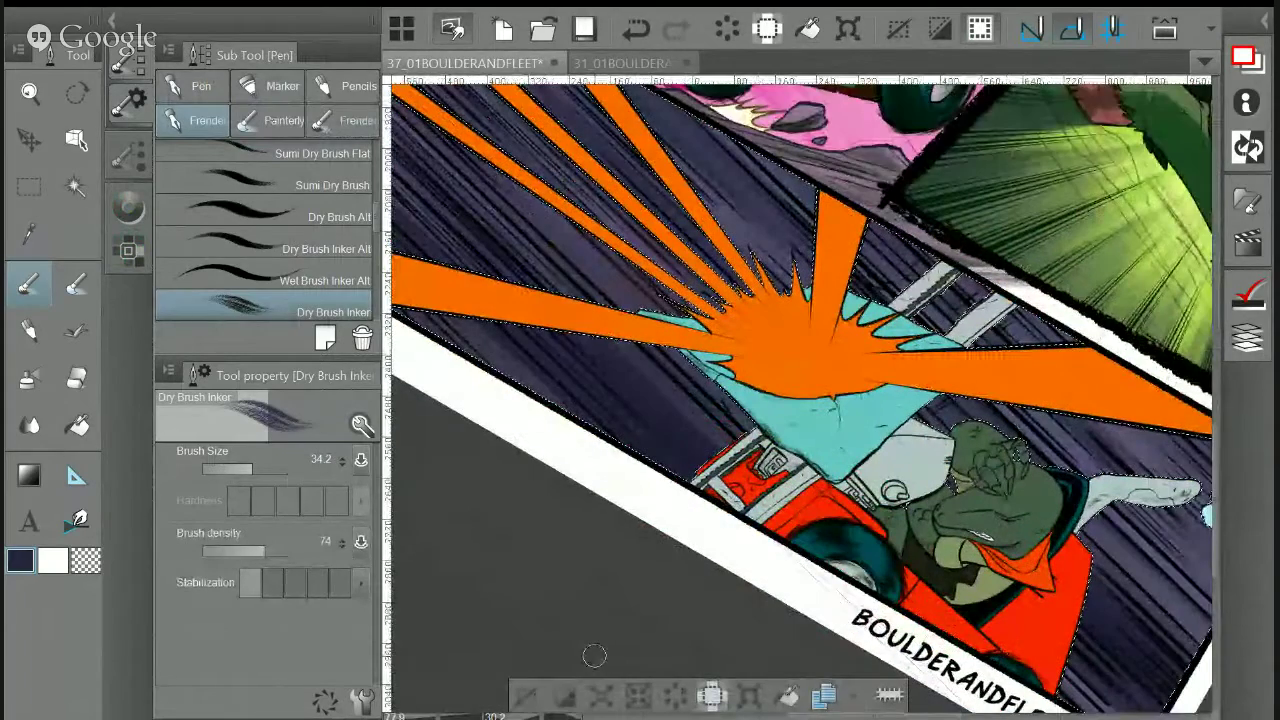
{"action": "left_click_drag", "start_coordinate": [637, 580], "coordinate": [745, 640]}
{"action": "left_click_drag", "start_coordinate": [1026, 577], "coordinate": [886, 580]}
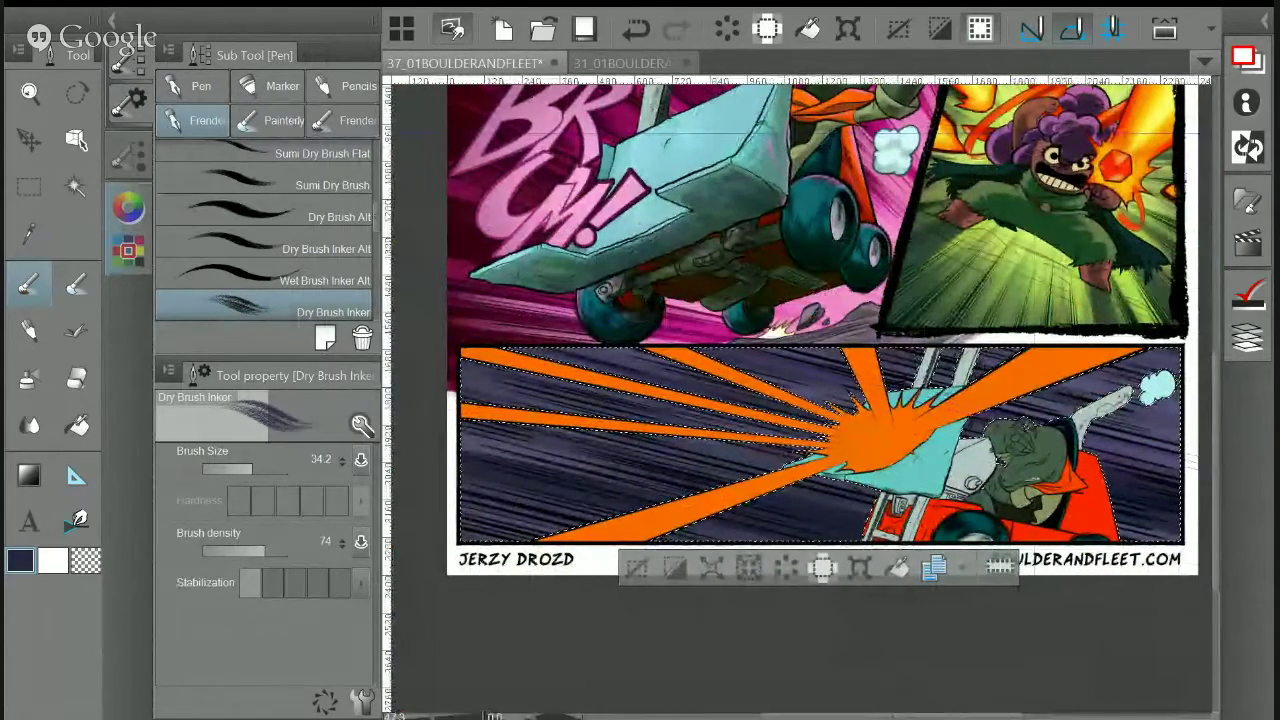
Set the brush color to hue 242, saturation 61, value 14 and clear the background selection
{"action": "left_click", "coordinate": [128, 208]}
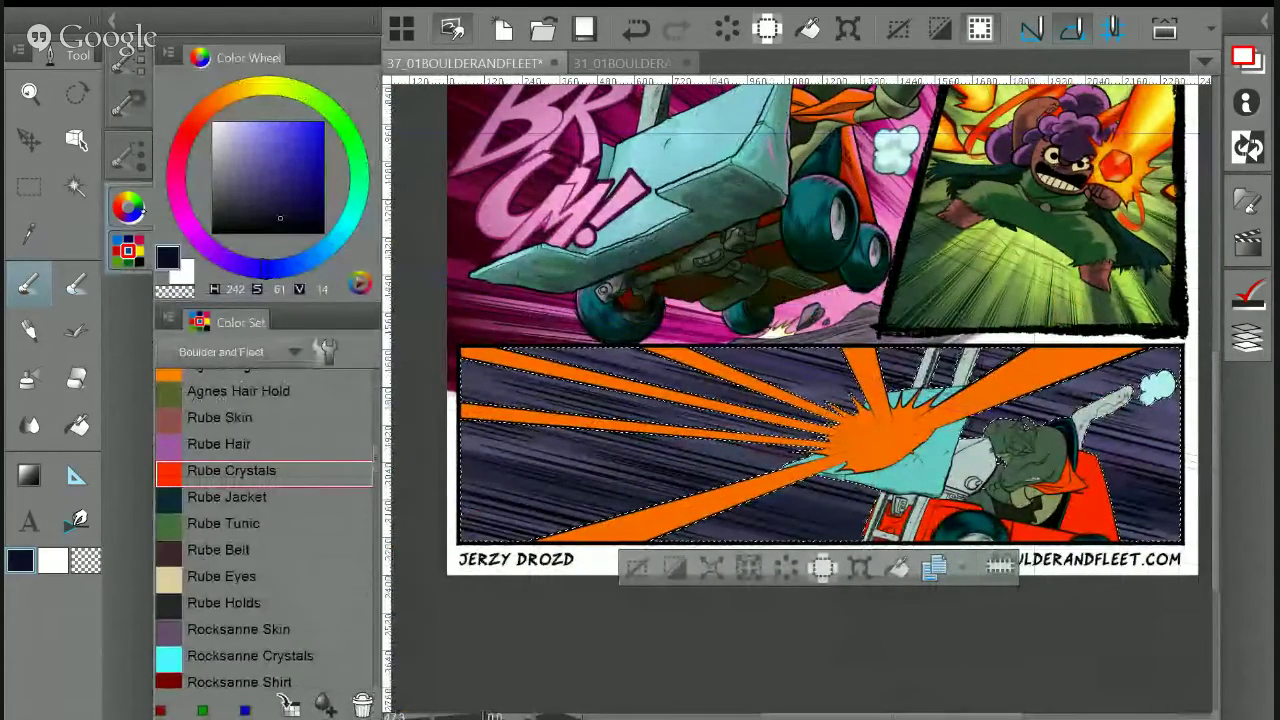
{"action": "left_click", "coordinate": [128, 207]}
{"action": "key", "text": "ctrl+d"}
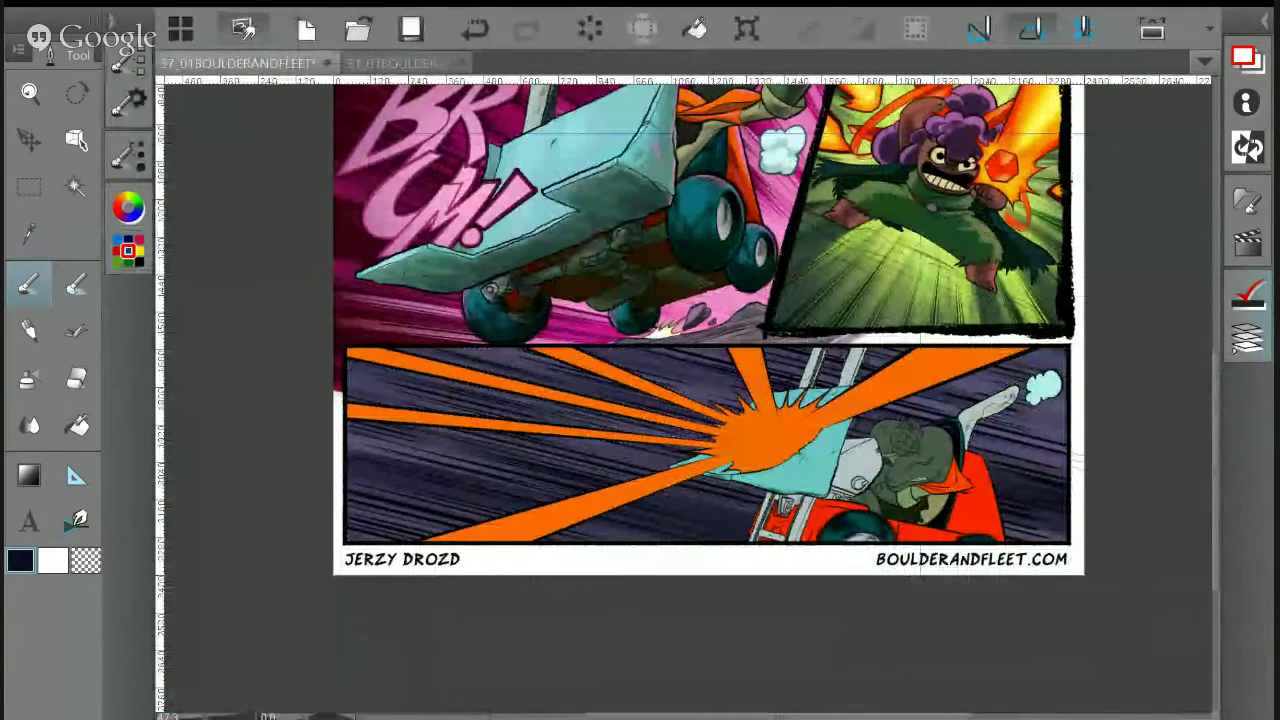
Lock transparent pixels on Panel 4's Background ink layer and recolor its speed lines with hue 242, saturation 27, value 16
{"action": "left_click", "coordinate": [1248, 338]}
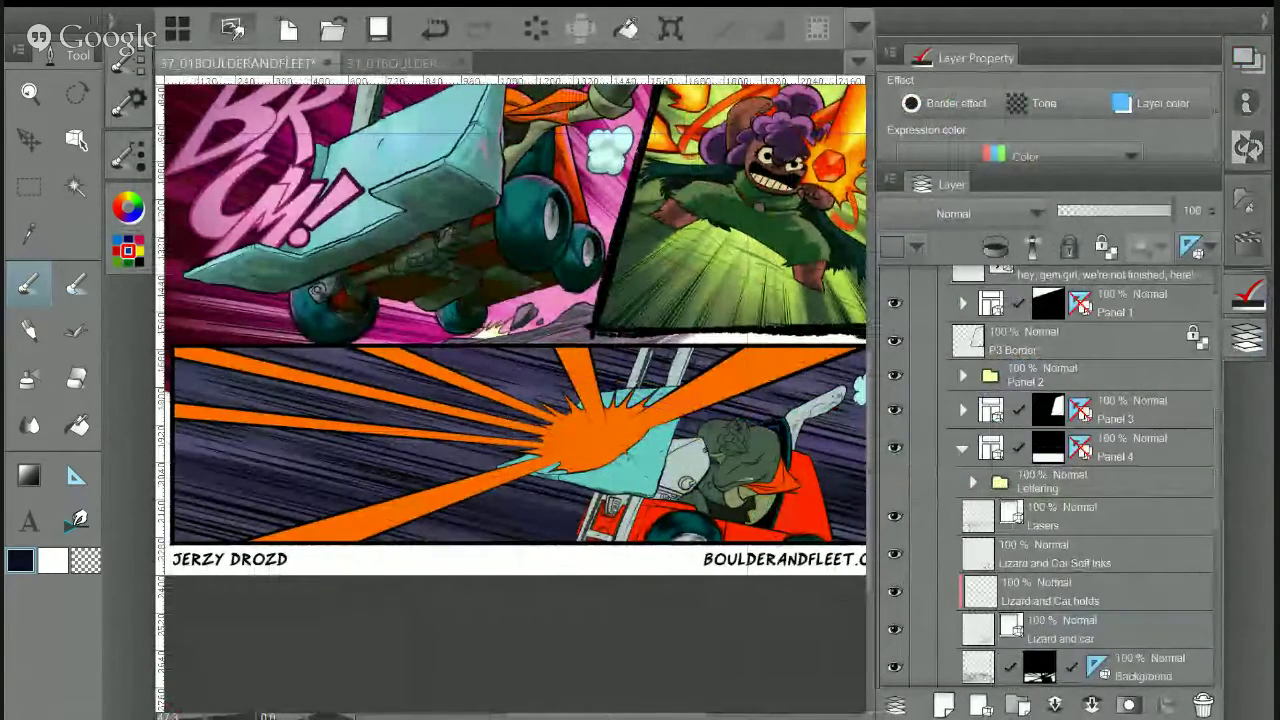
{"action": "scroll", "coordinate": [1050, 475], "scroll_direction": "down", "scroll_amount": 3}
{"action": "left_click", "coordinate": [1145, 466]}
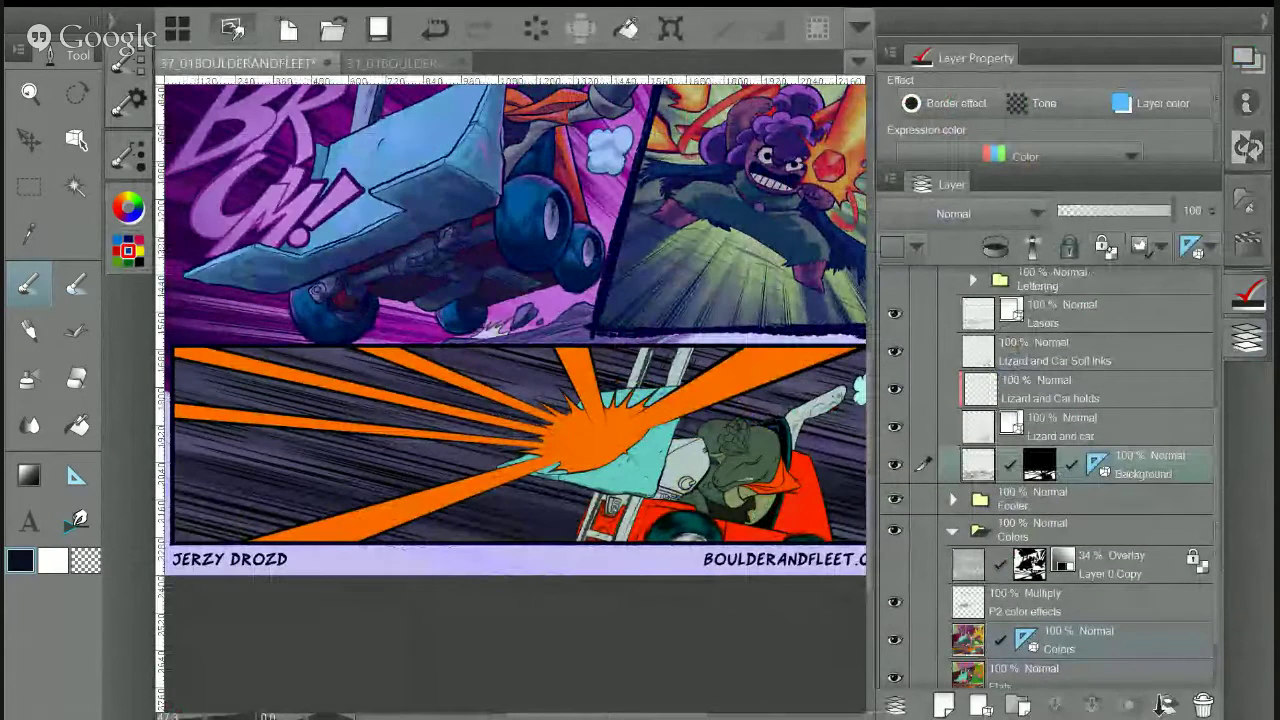
{"action": "left_click", "coordinate": [1105, 247]}
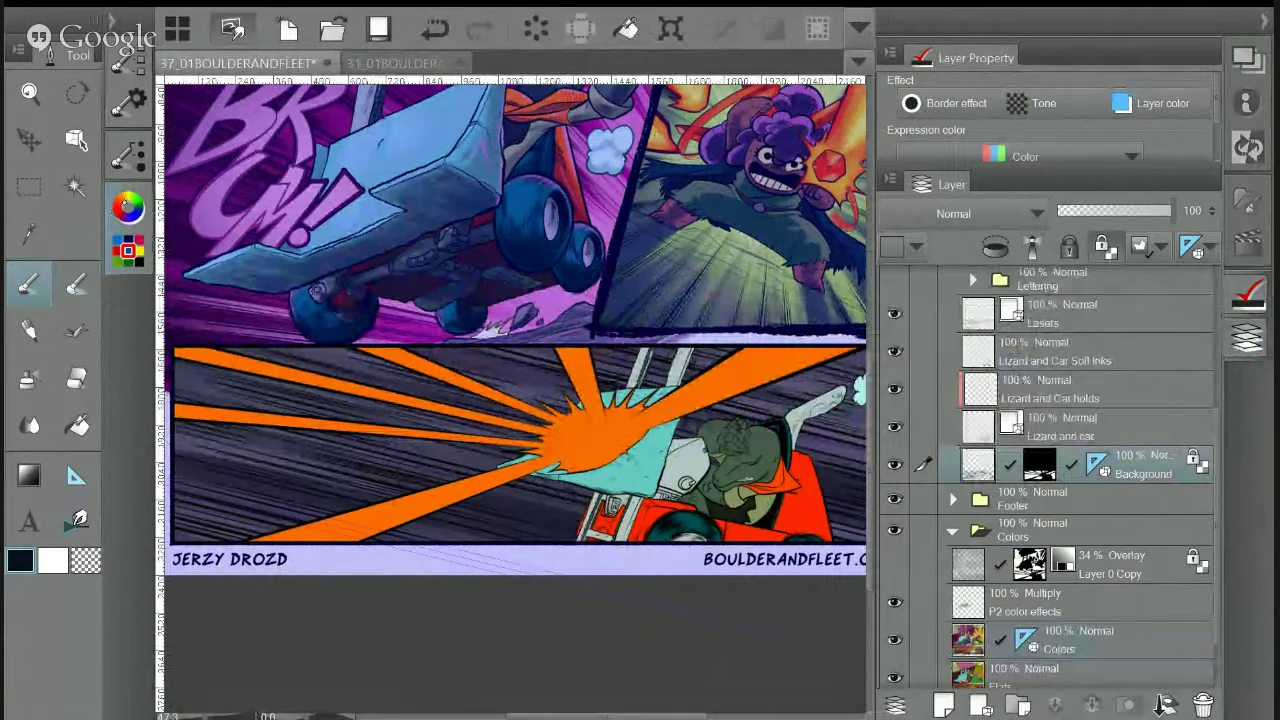
{"action": "left_click", "coordinate": [128, 208]}
{"action": "left_click", "coordinate": [240, 216]}
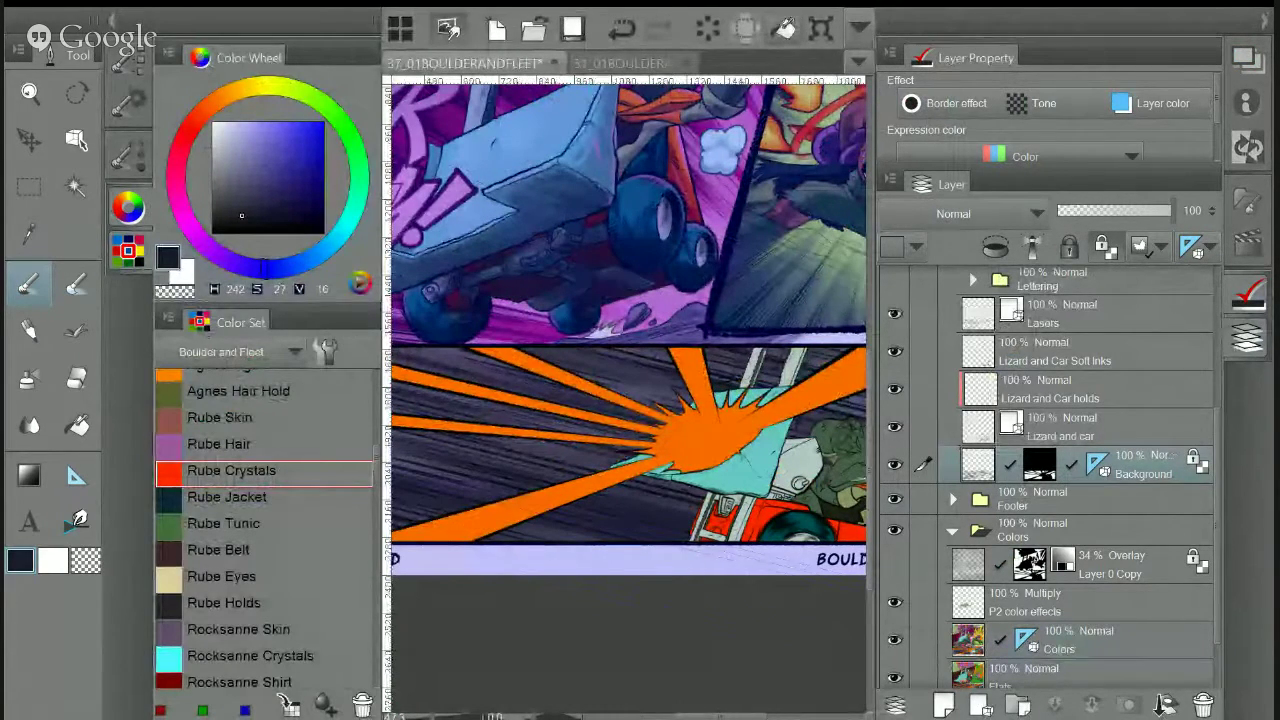
{"action": "left_click", "coordinate": [128, 207]}
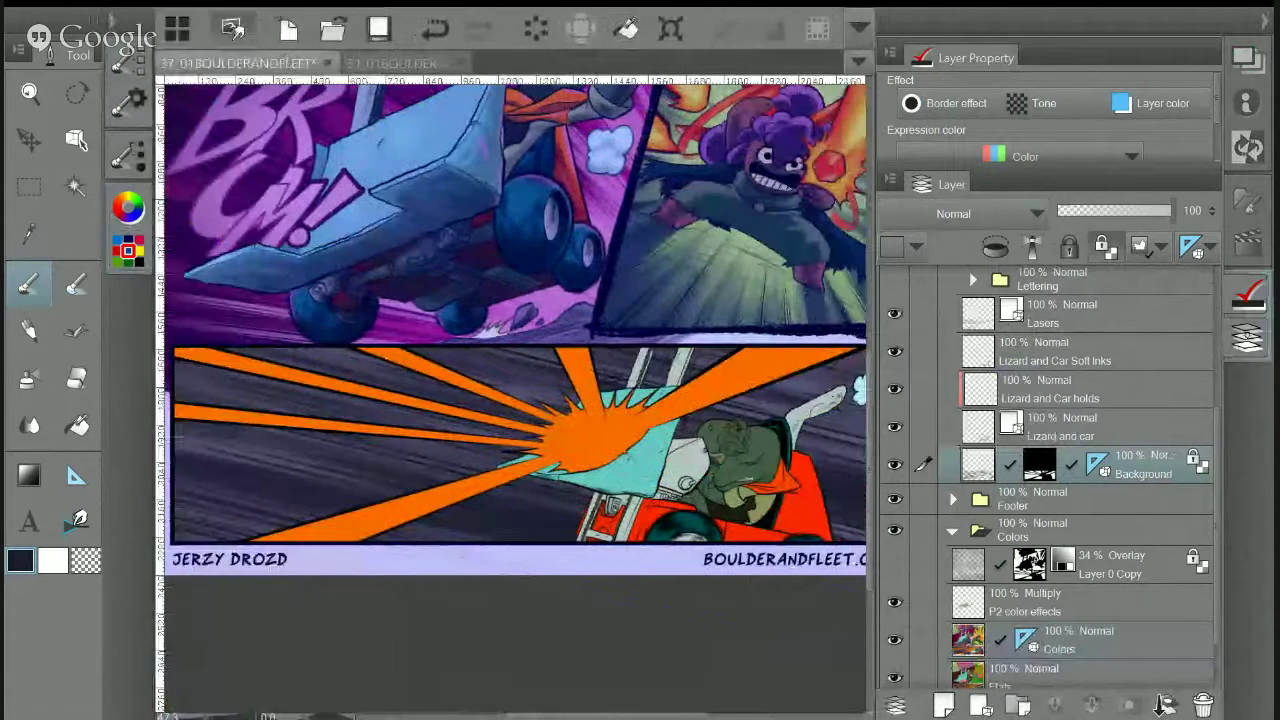
{"action": "left_click", "coordinate": [1247, 330]}
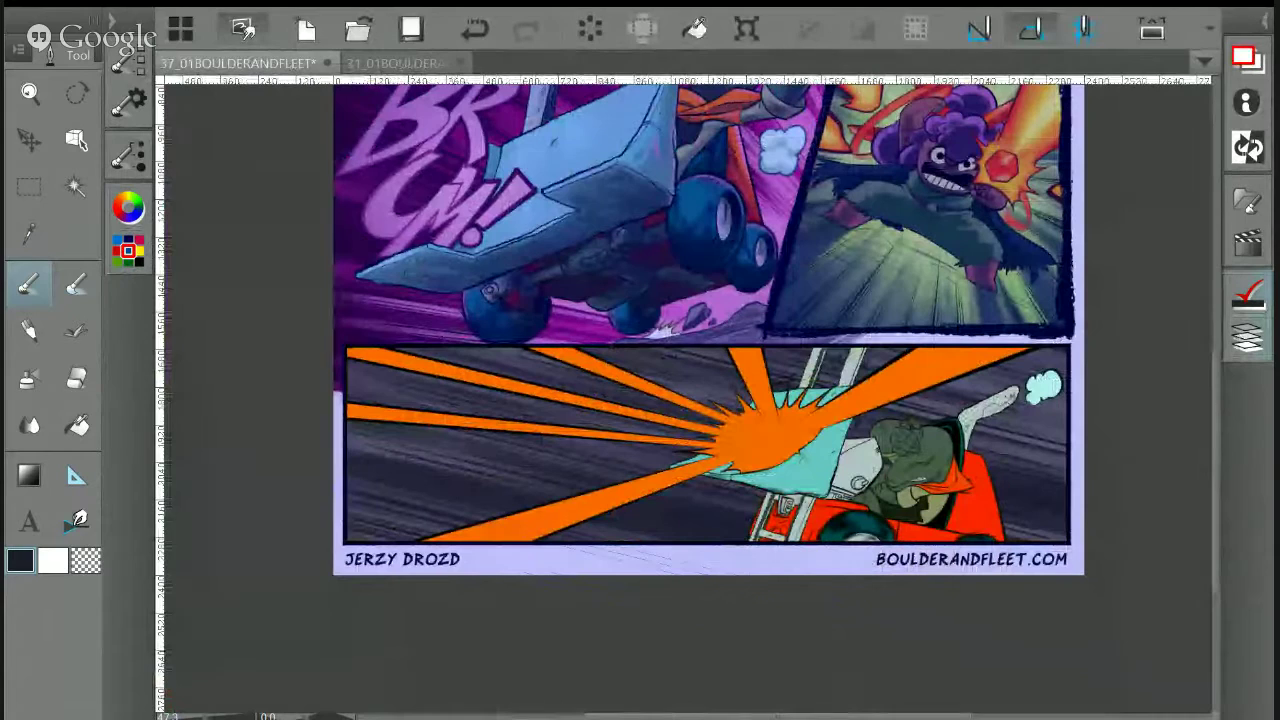
Make the Colors layer active and select the flat teal front of the vehicle in the fourth panel by its color
{"action": "key", "text": "w"}
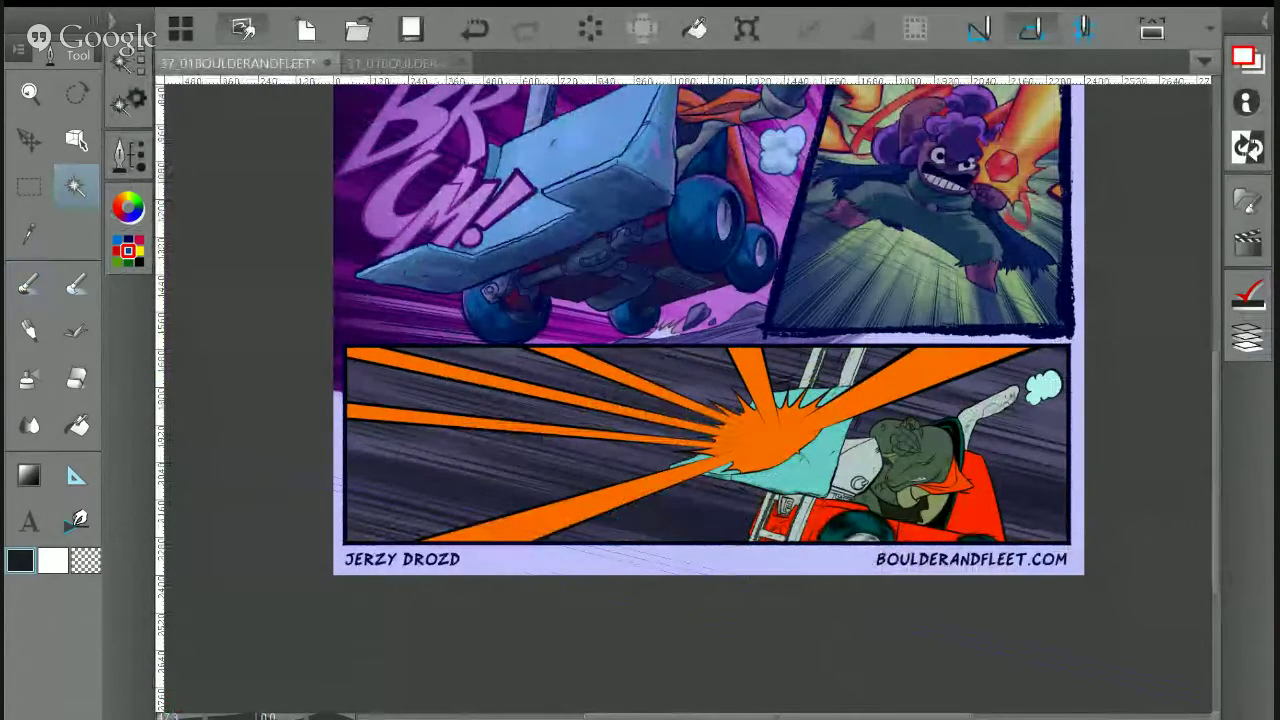
{"action": "left_click_drag", "start_coordinate": [826, 295], "coordinate": [763, 277]}
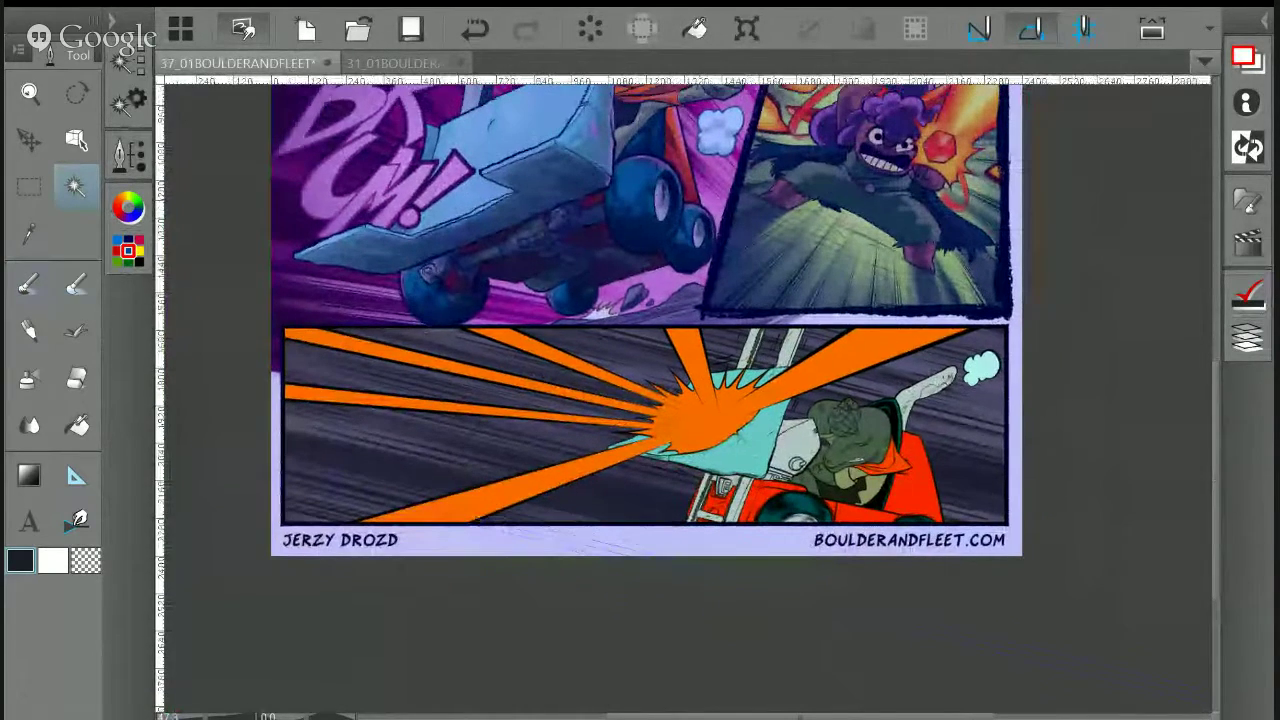
{"action": "left_click", "coordinate": [758, 451]}
{"action": "key", "text": "ctrl+d"}
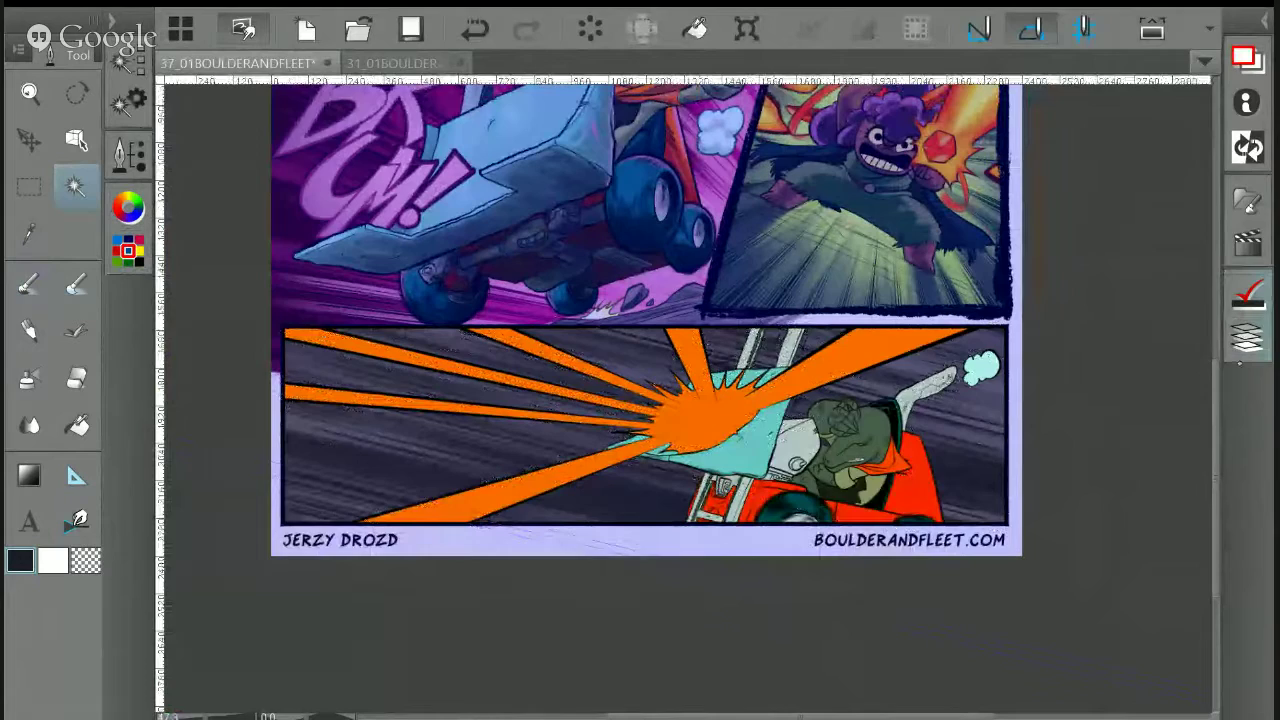
{"action": "left_click", "coordinate": [1247, 338]}
{"action": "scroll", "coordinate": [1060, 480], "scroll_direction": "down", "scroll_amount": 2}
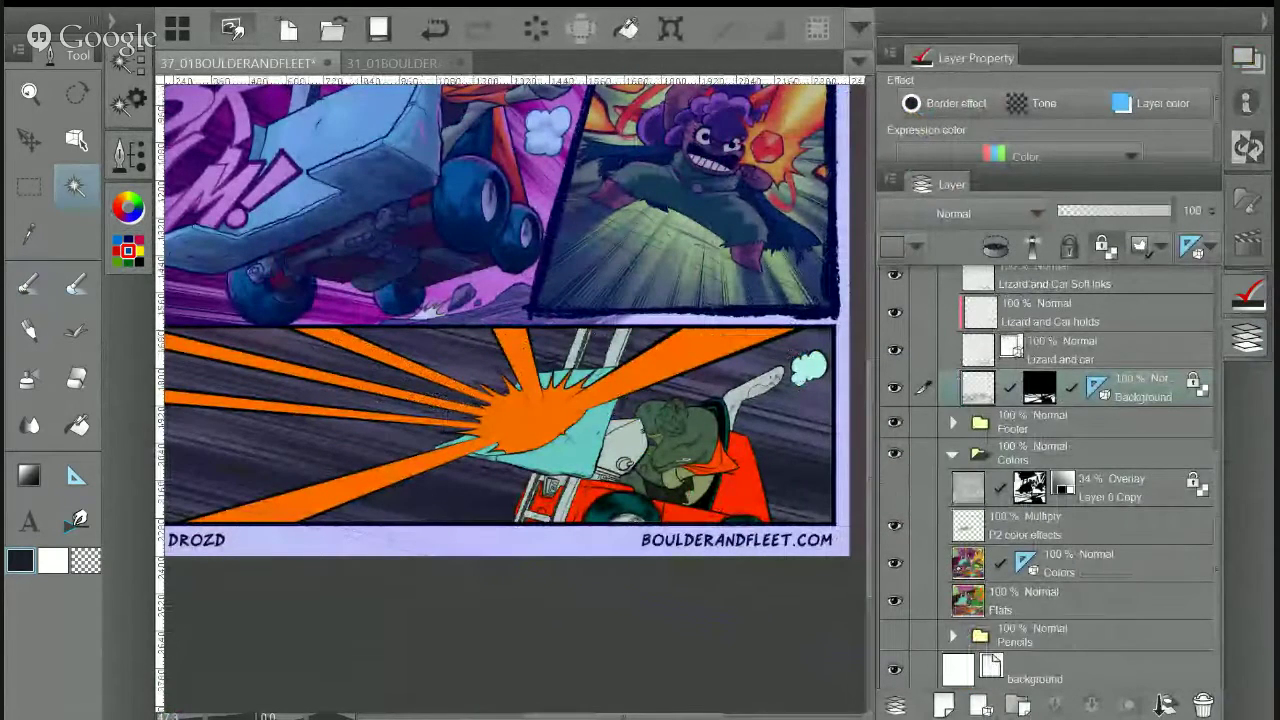
{"action": "left_click", "coordinate": [1085, 565]}
{"action": "left_click", "coordinate": [1247, 338]}
{"action": "left_click", "coordinate": [748, 445]}
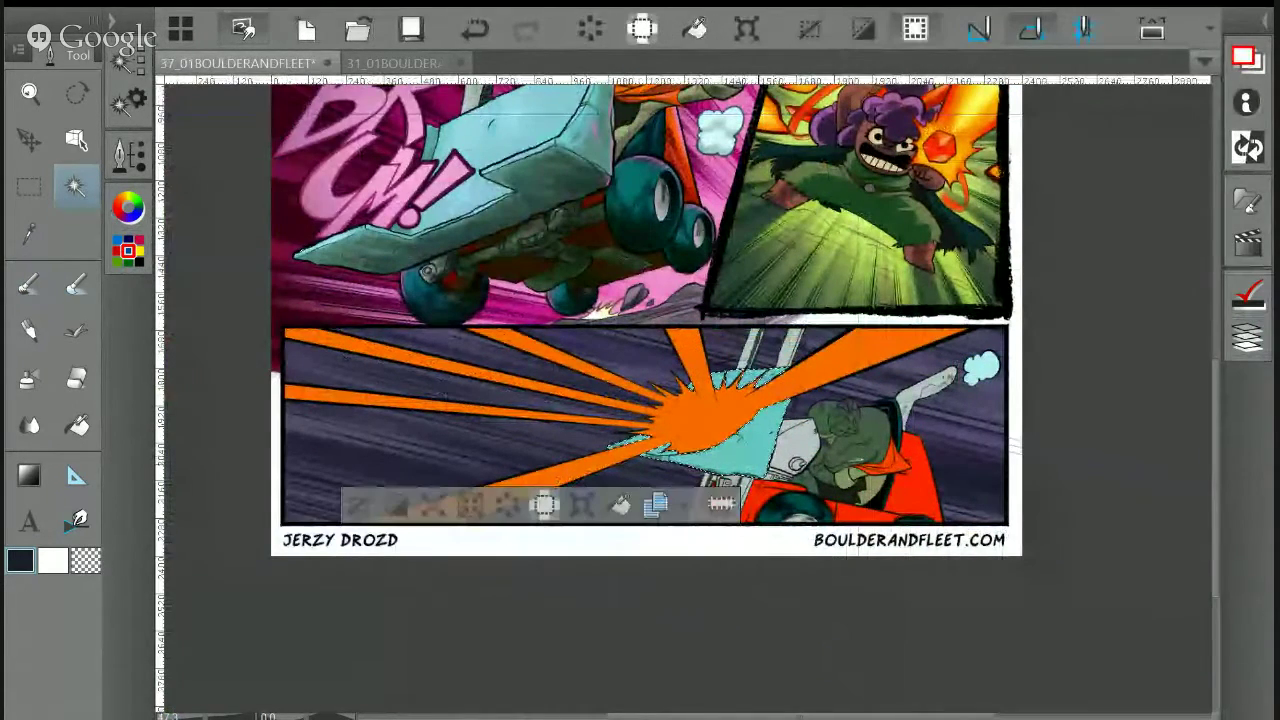
Sample the shaded gray-teal from the vehicle's front in the panel above as the shadow color
{"action": "scroll", "coordinate": [830, 450], "scroll_direction": "up", "scroll_amount": 1}
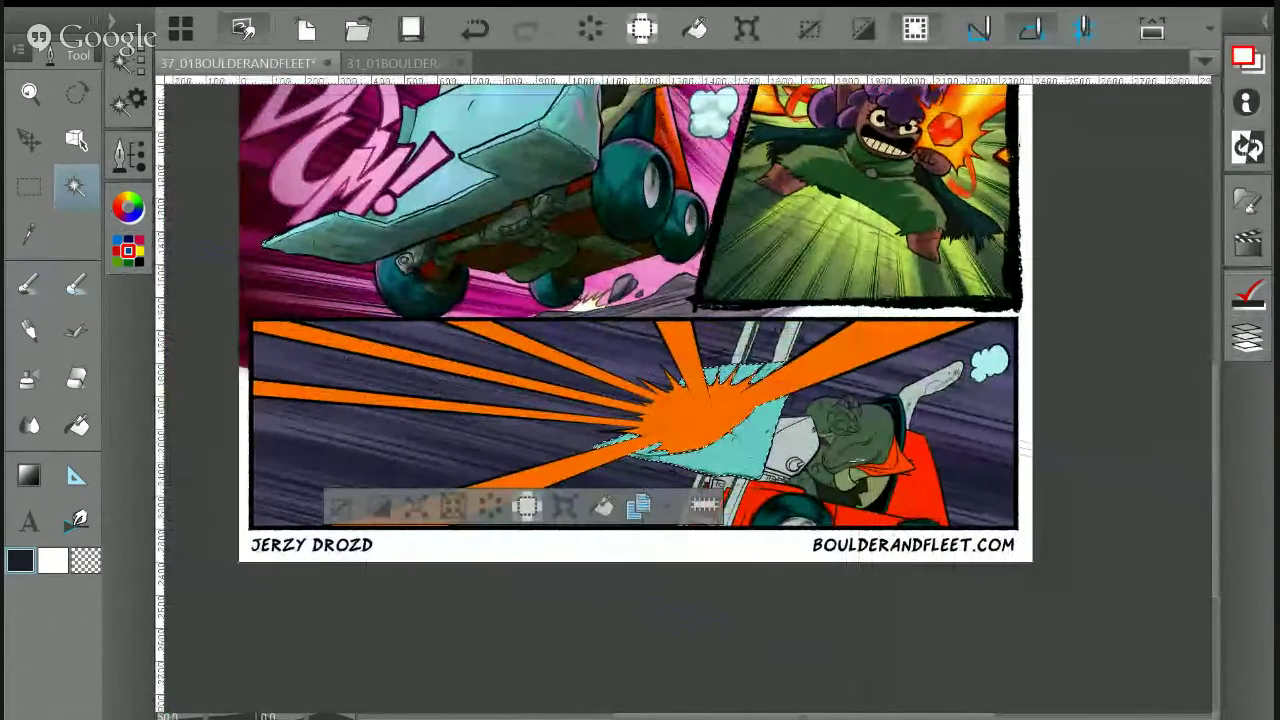
{"action": "scroll", "coordinate": [761, 414], "scroll_direction": "up", "scroll_amount": 3}
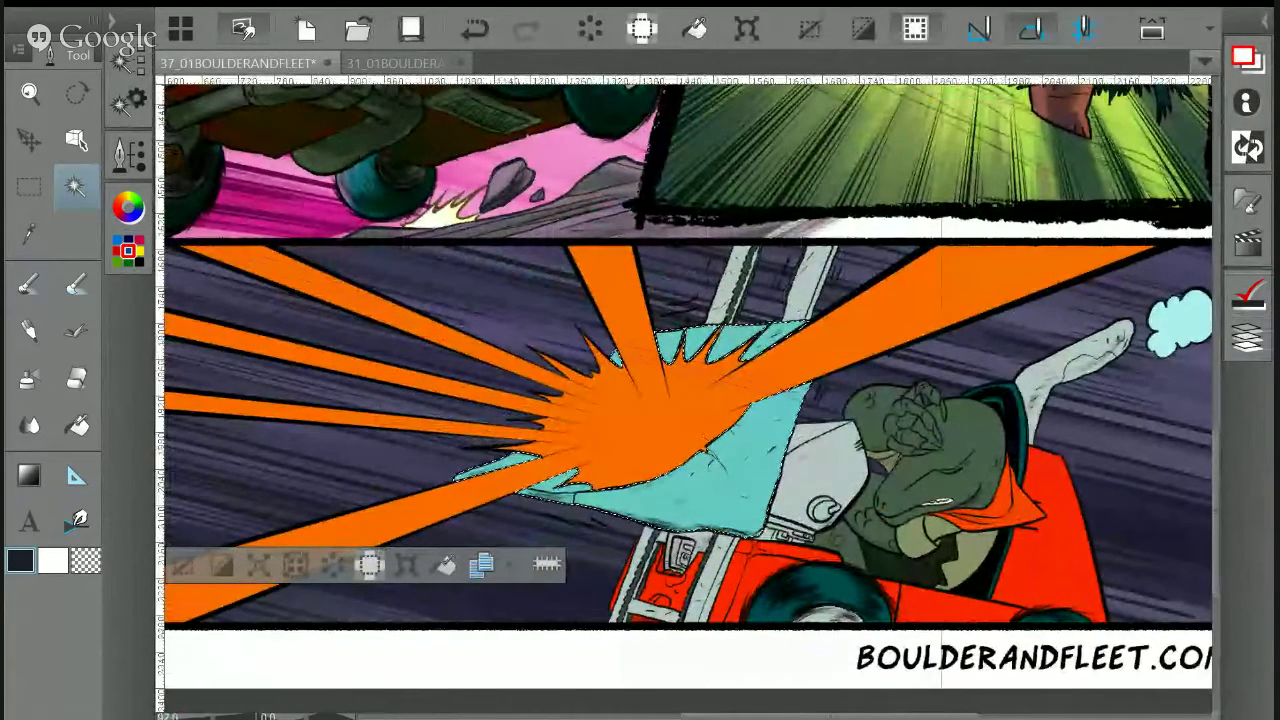
{"action": "key", "text": "i"}
{"action": "left_click_drag", "start_coordinate": [565, 240], "coordinate": [703, 466]}
{"action": "left_click", "coordinate": [584, 130]}
{"action": "left_click_drag", "start_coordinate": [640, 400], "coordinate": [530, 146]}
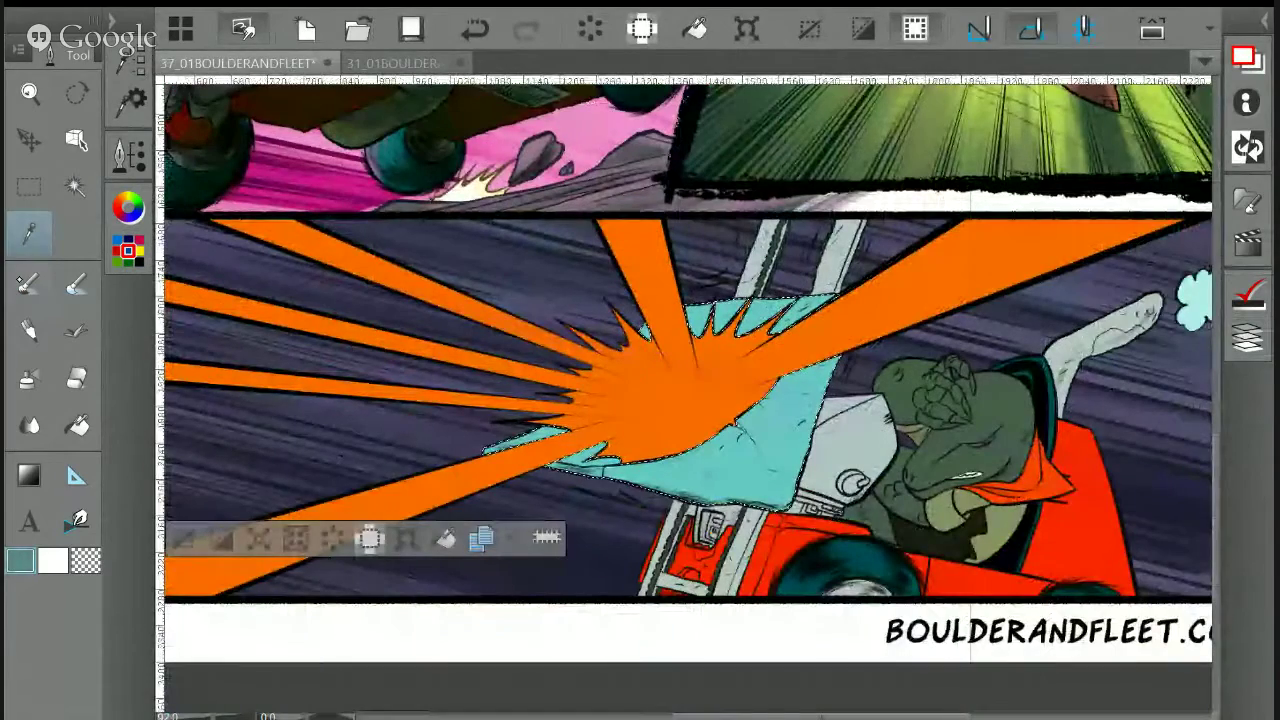
Turn off ruler snapping and shade the selected teal front of the vehicle using the Concept 1 brush at size 126.1
{"action": "key", "text": "b"}
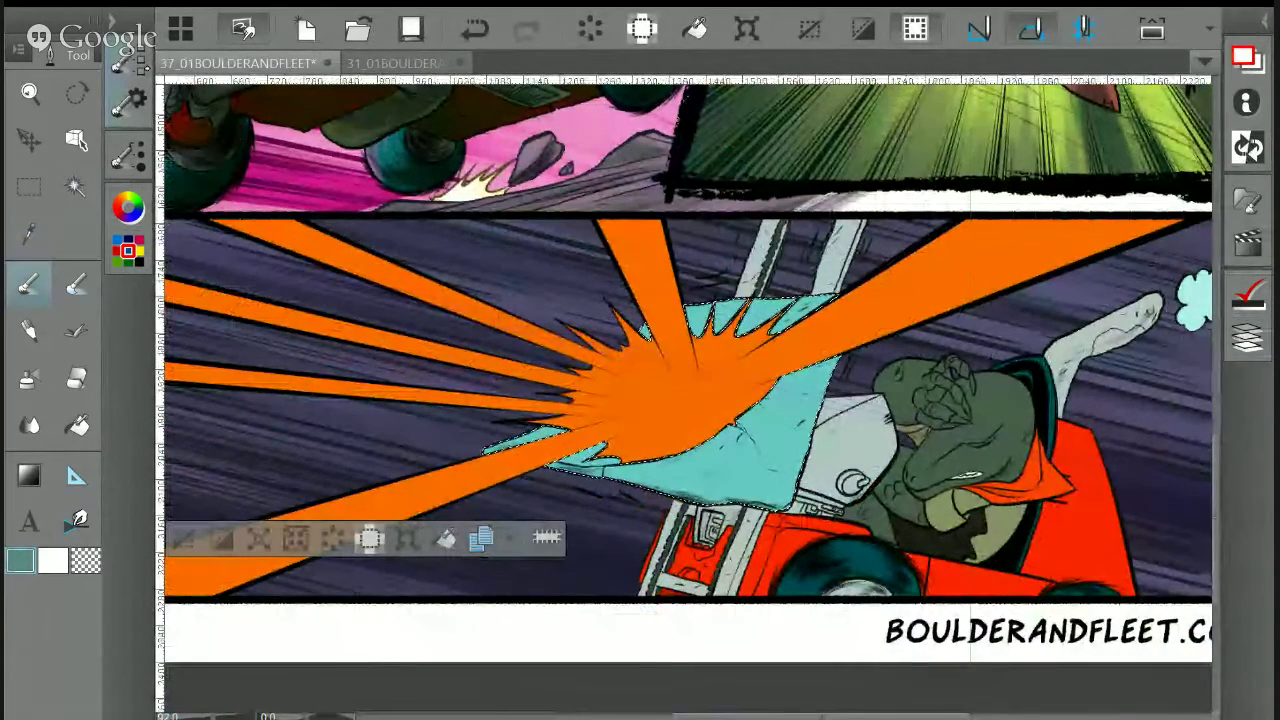
{"action": "left_click", "coordinate": [128, 103]}
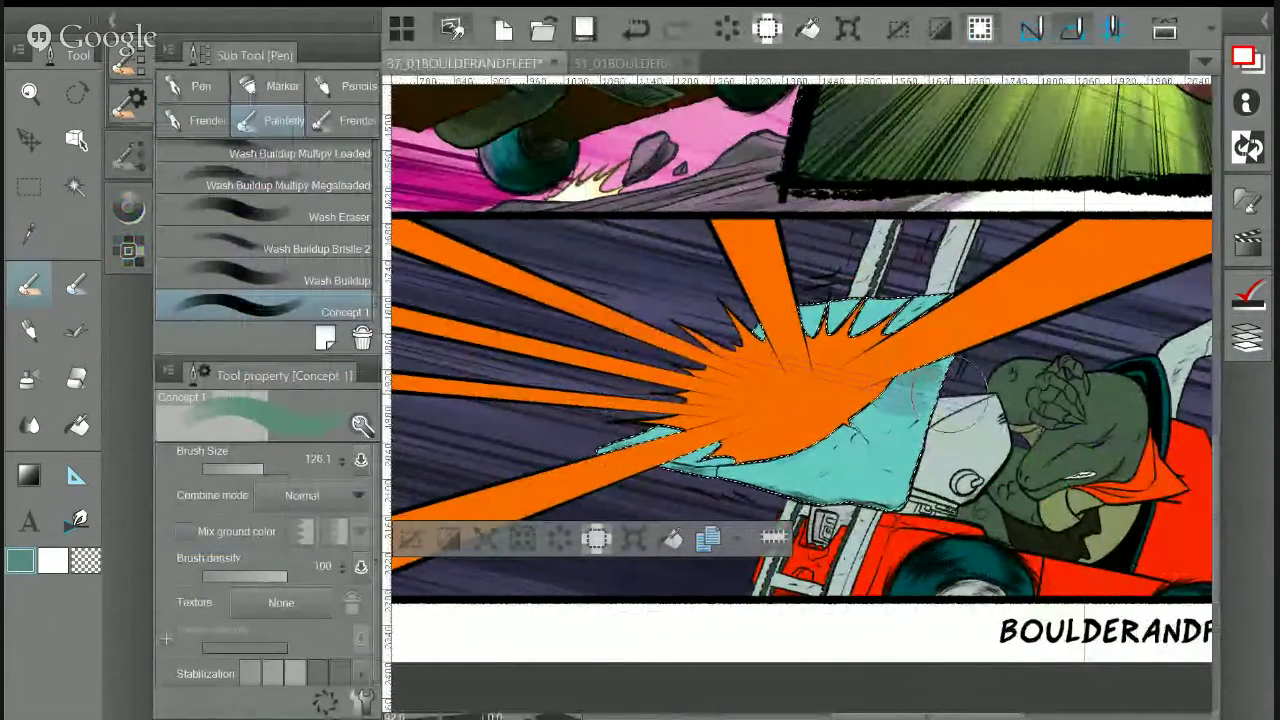
{"action": "left_click", "coordinate": [1072, 28]}
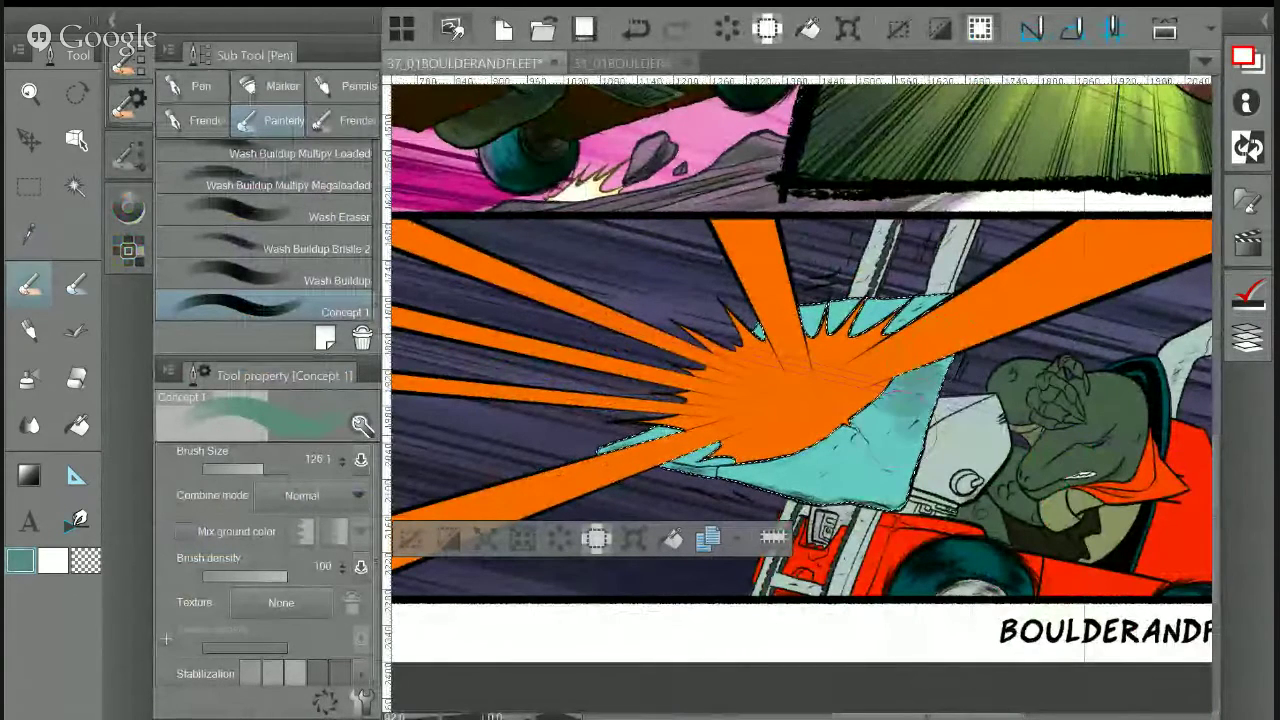
{"action": "mouse_move", "coordinate": [912, 392]}
{"action": "left_mouse_down"}
{"action": "mouse_move", "coordinate": [868, 452]}
{"action": "mouse_move", "coordinate": [886, 489]}
{"action": "mouse_move", "coordinate": [740, 494]}
{"action": "left_mouse_up"}
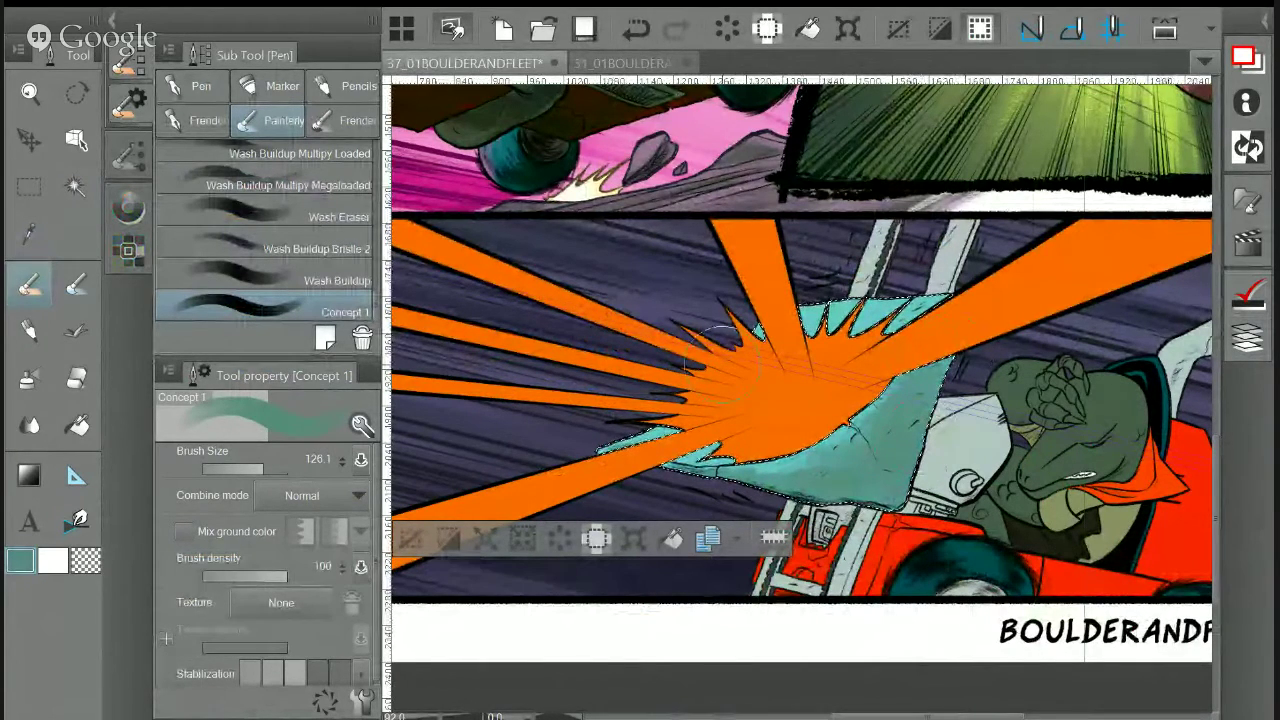
Shift the color to a darker, bluer teal and deepen the shadow at the front's lower rear with Concept 1 at size 68.2
{"action": "left_click", "coordinate": [128, 207]}
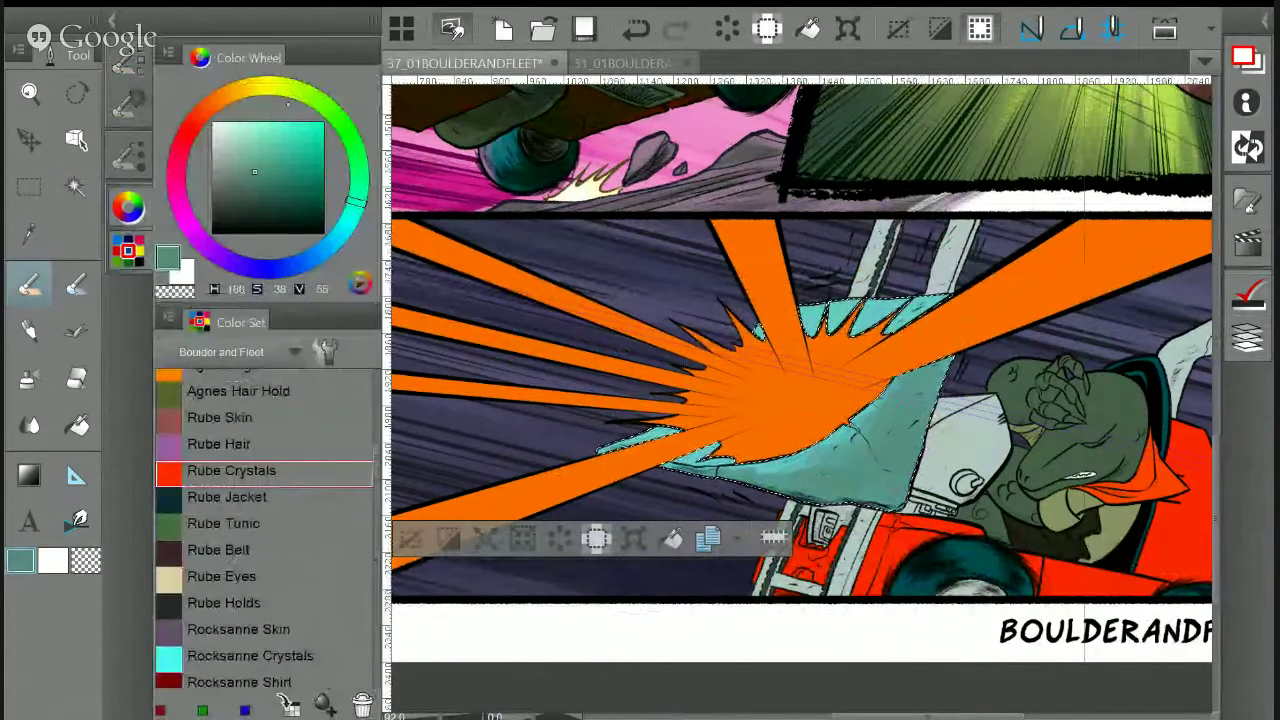
{"action": "left_click", "coordinate": [341, 236]}
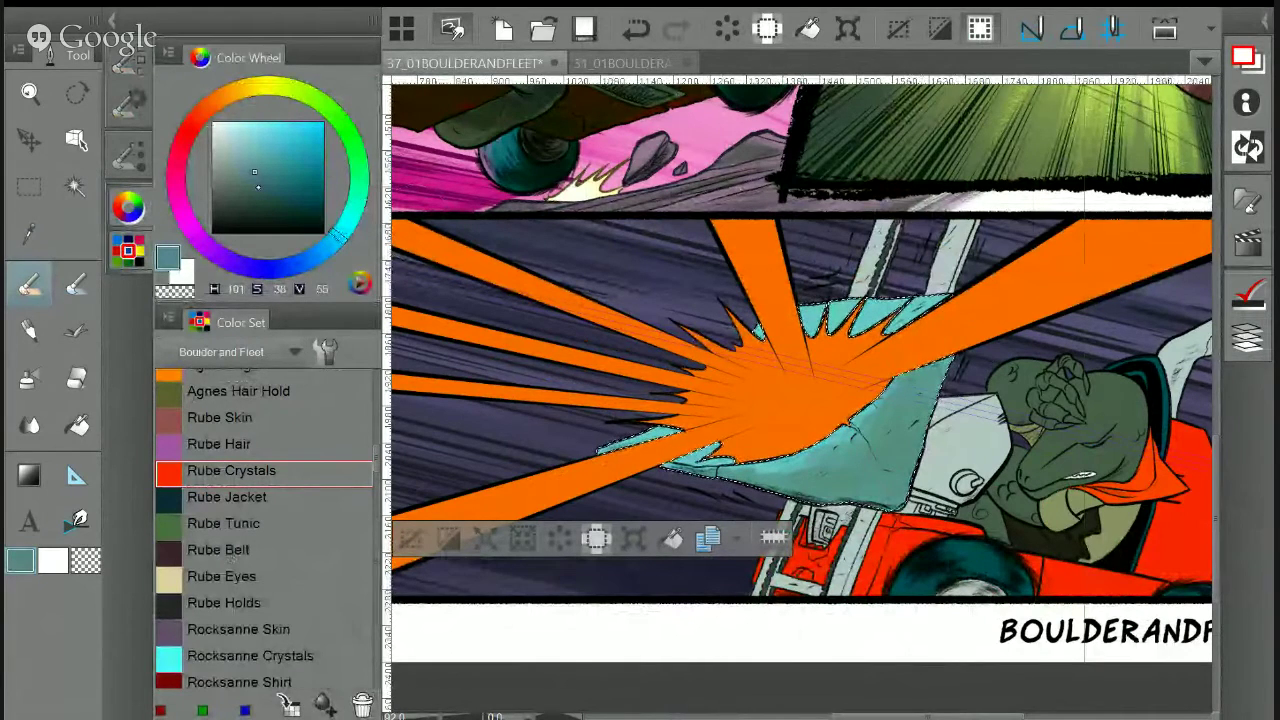
{"action": "left_click", "coordinate": [257, 189]}
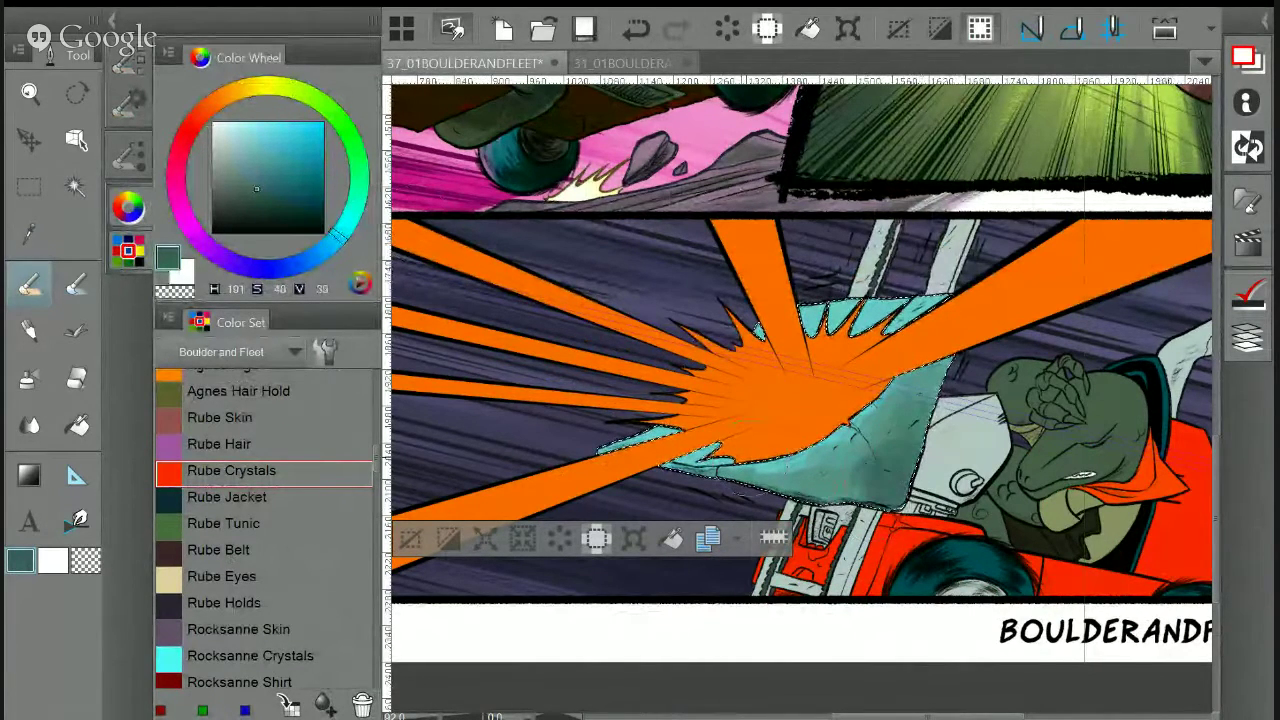
{"action": "left_click", "coordinate": [128, 100]}
{"action": "left_click_drag", "start_coordinate": [261, 466], "coordinate": [257, 464]}
{"action": "left_click_drag", "start_coordinate": [825, 497], "coordinate": [887, 449]}
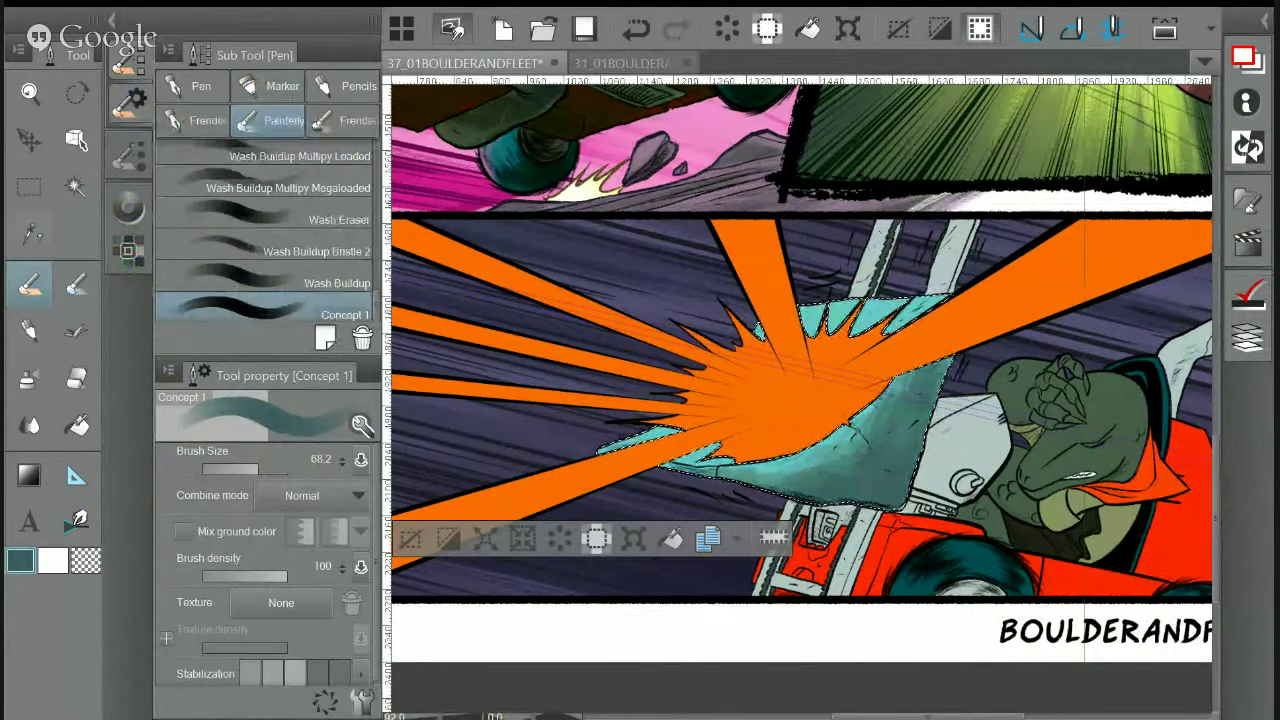
{"action": "key", "text": "i"}
{"action": "left_click", "coordinate": [784, 302]}
{"action": "key", "text": "p"}
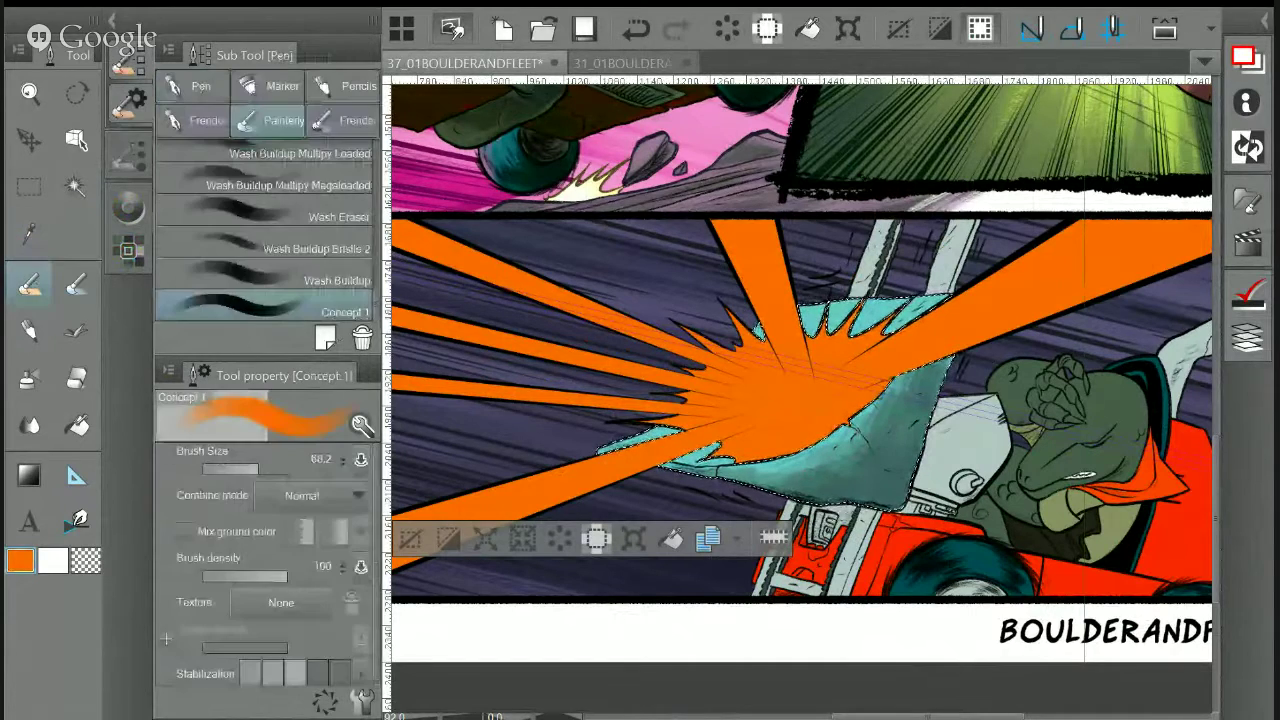
Sample light teal from the front, brighten it to hue 155, saturation 34, value 88, and paint highlights along the edge beside the burst
{"action": "key", "text": "i"}
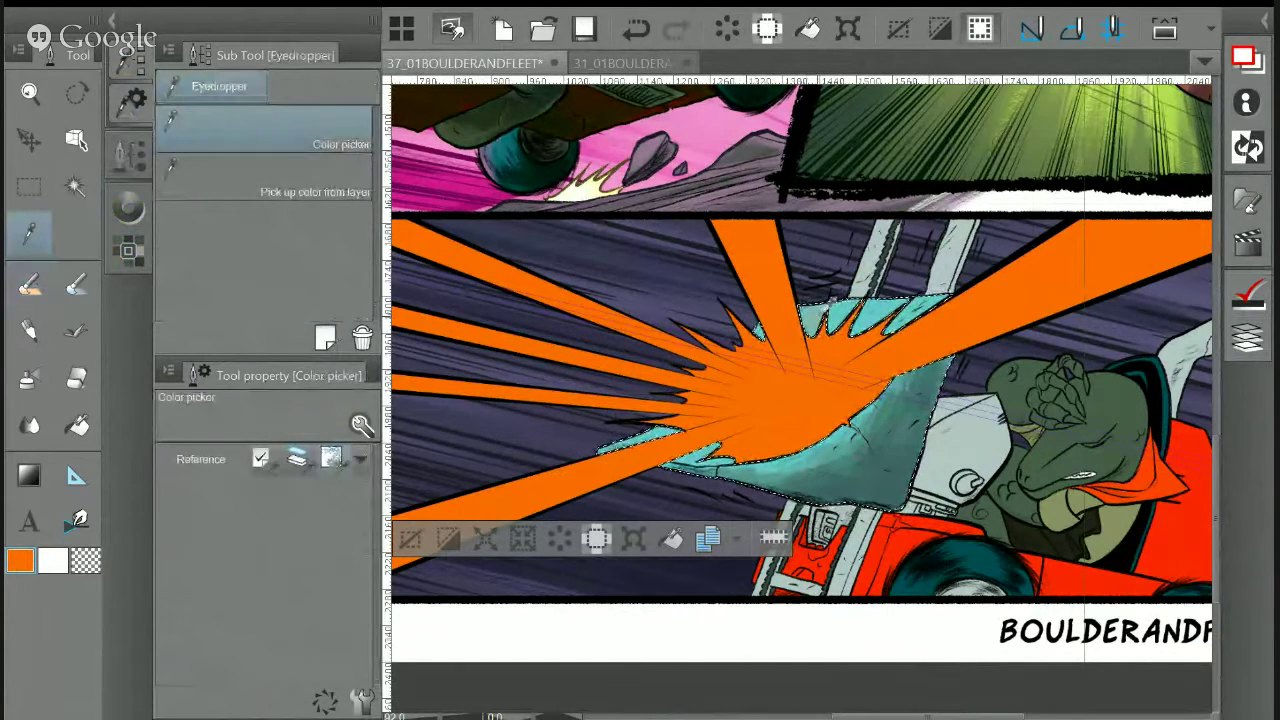
{"action": "left_click", "coordinate": [840, 440]}
{"action": "key", "text": "p"}
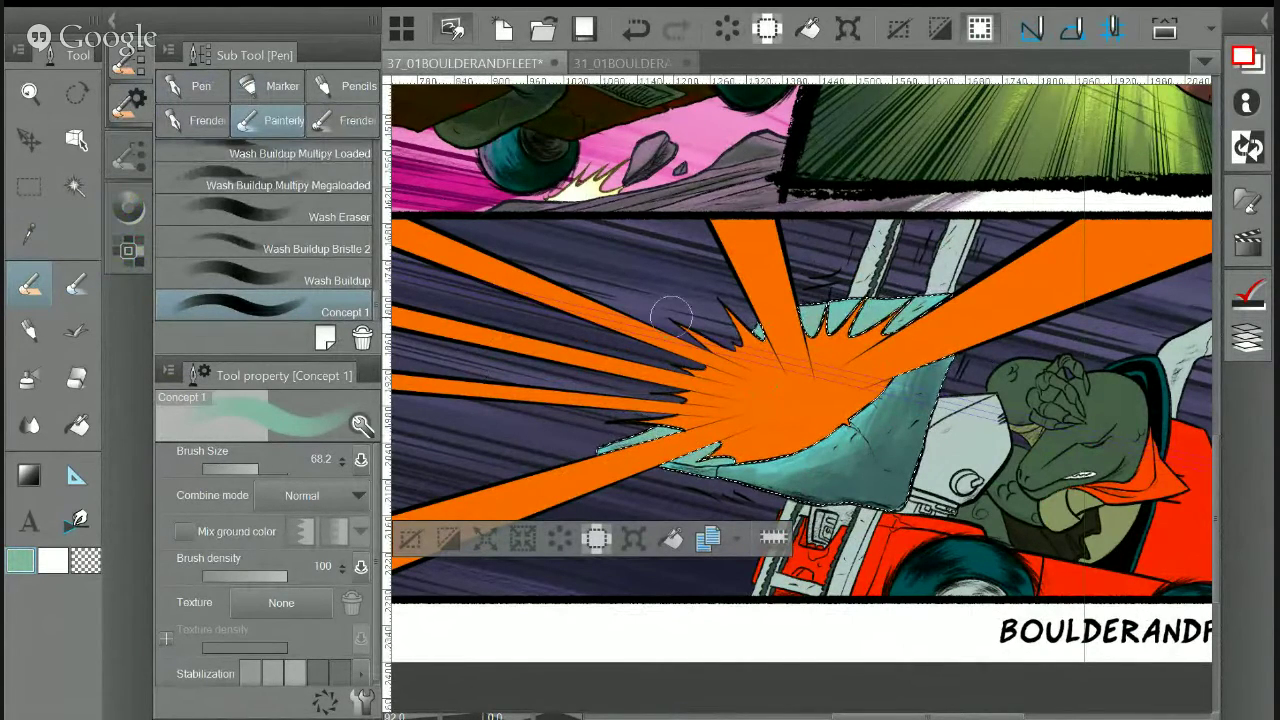
{"action": "left_click", "coordinate": [128, 250]}
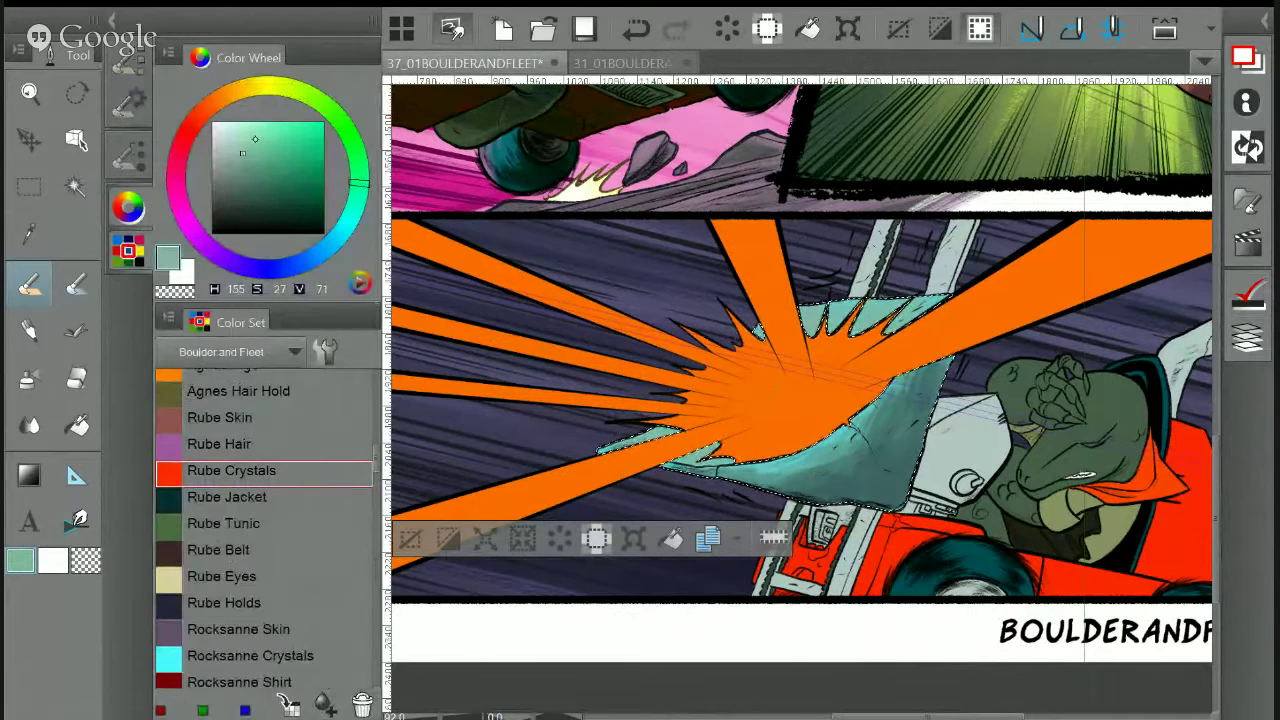
{"action": "left_click", "coordinate": [250, 135]}
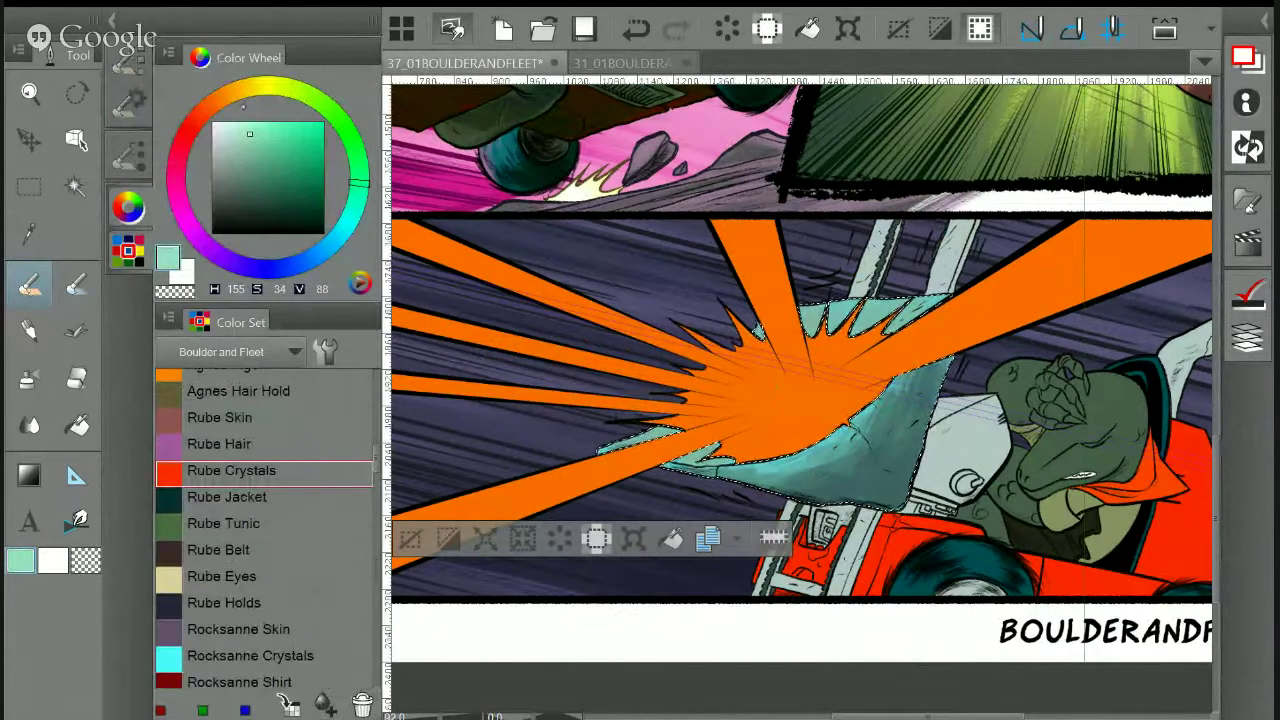
{"action": "left_click", "coordinate": [128, 210]}
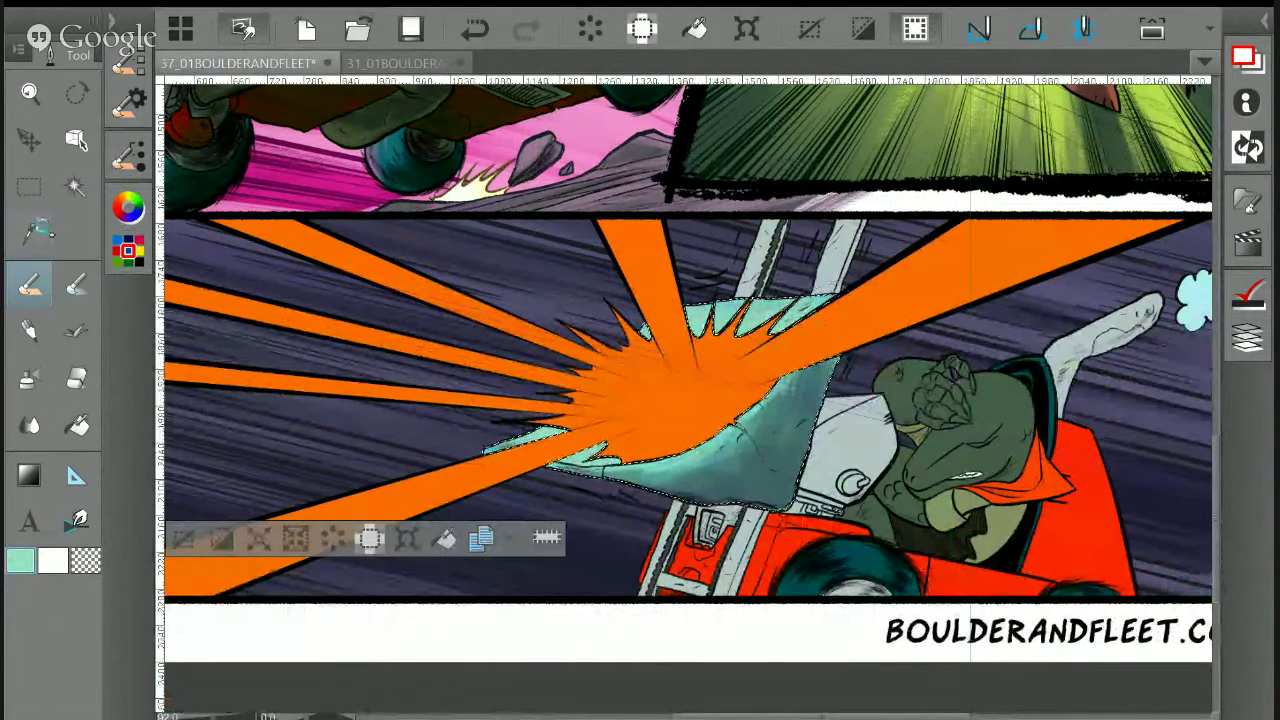
Sample the front's dark teal and texture its shadow with the Dry Brush Inker at size 68.2
{"action": "key", "text": "i"}
{"action": "left_click", "coordinate": [826, 458]}
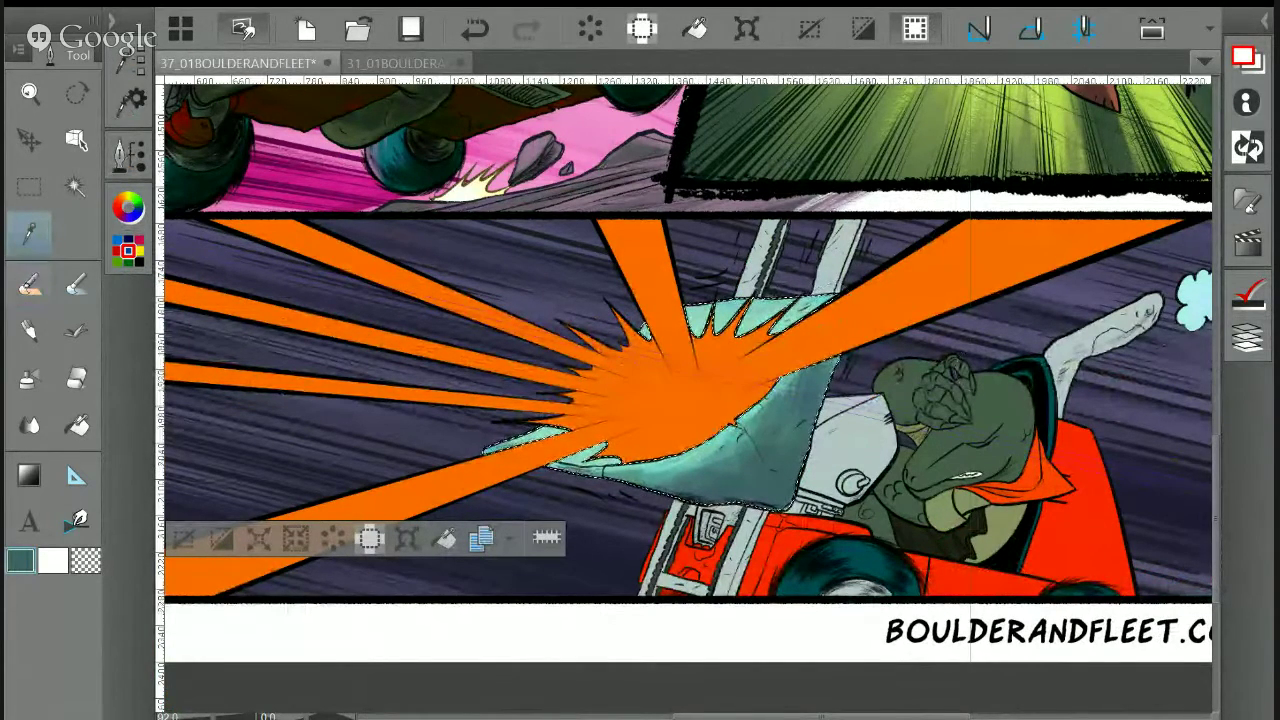
{"action": "key", "text": "p"}
{"action": "key", "text": "Tab"}
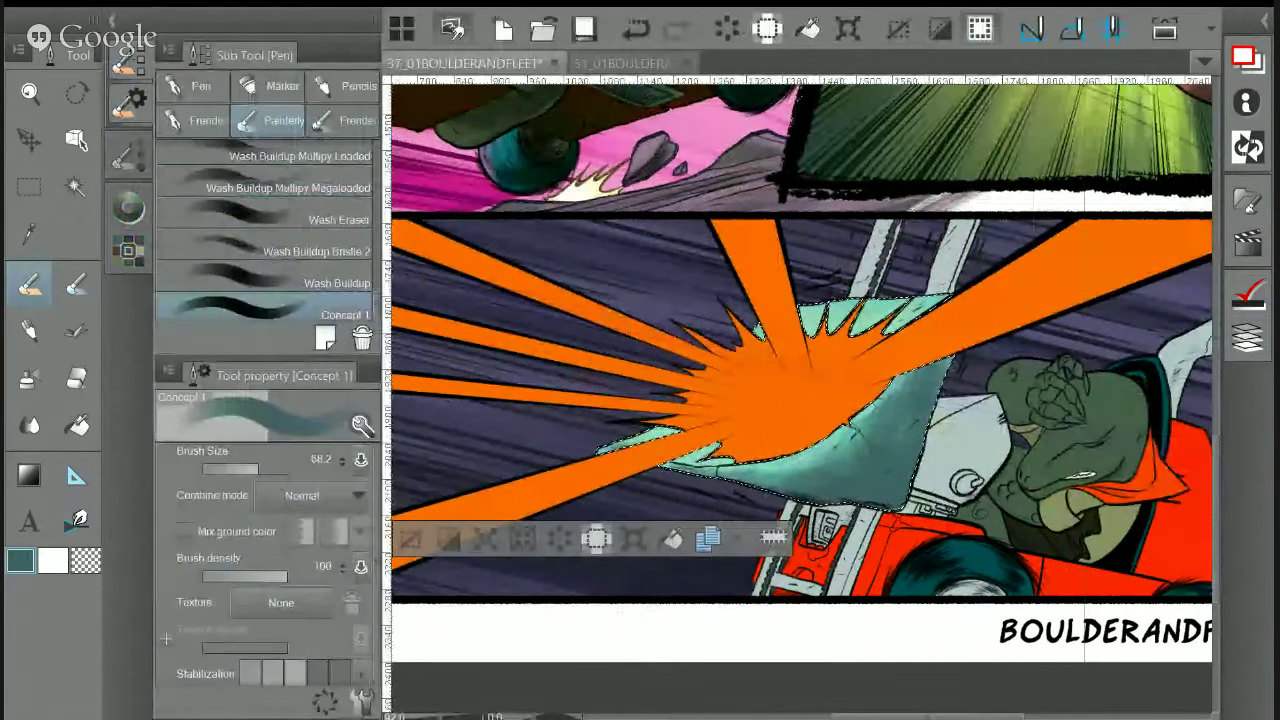
{"action": "scroll", "coordinate": [905, 470], "scroll_direction": "up", "scroll_amount": 2}
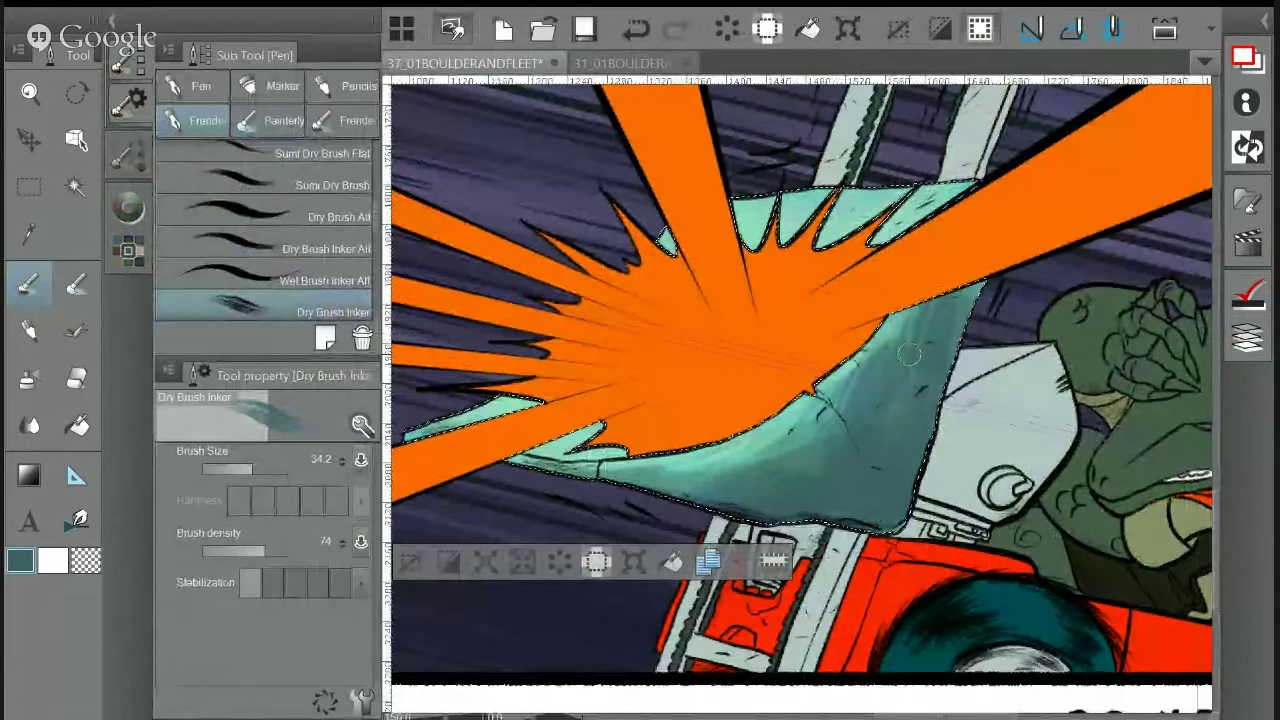
{"action": "key", "text": "bracketright"}
{"action": "key", "text": "bracketright"}
{"action": "key", "text": "bracketright"}
{"action": "key", "text": "bracketright"}
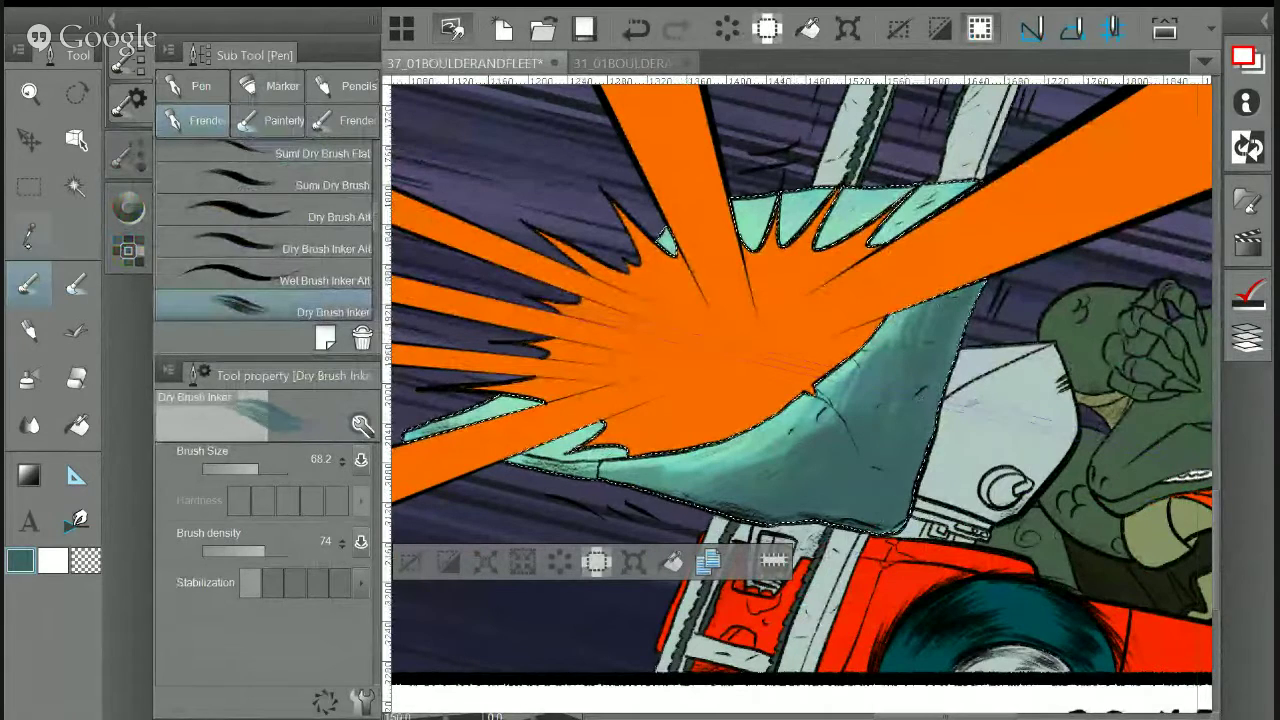
Sample teals from the front and blend the transition between its light and shadow with dry-brush strokes
{"action": "key", "text": "i"}
{"action": "key", "text": "p"}
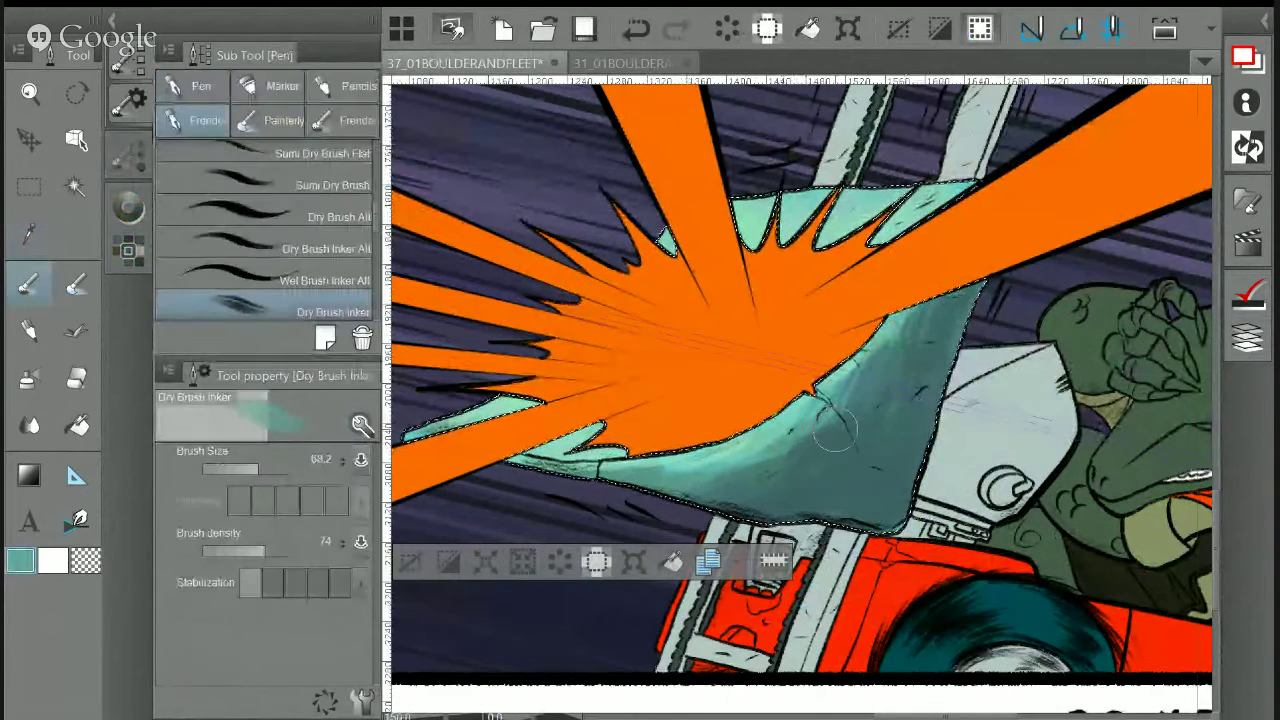
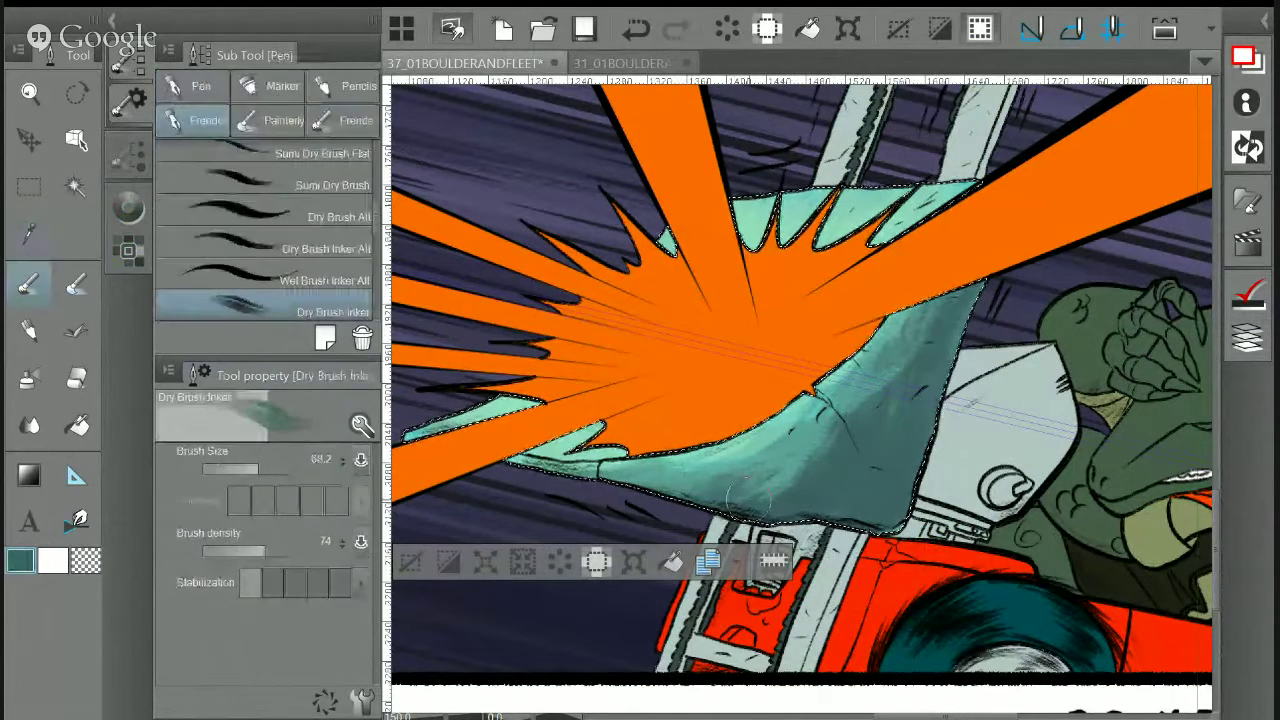
{"action": "left_click_drag", "start_coordinate": [748, 498], "coordinate": [834, 464]}
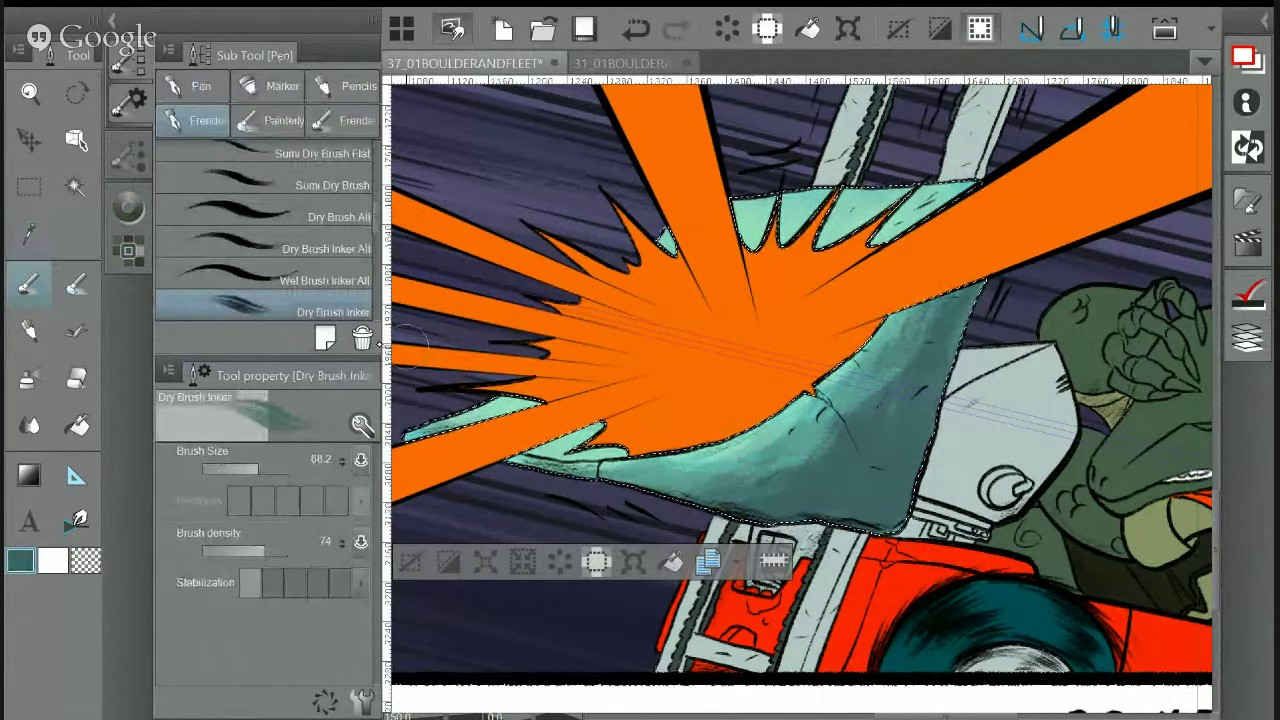
Sample the light teal from the front's upper part and add dry-brush highlights along the burst edge and within the shaded side
{"action": "key", "text": "i"}
{"action": "left_click", "coordinate": [905, 198]}
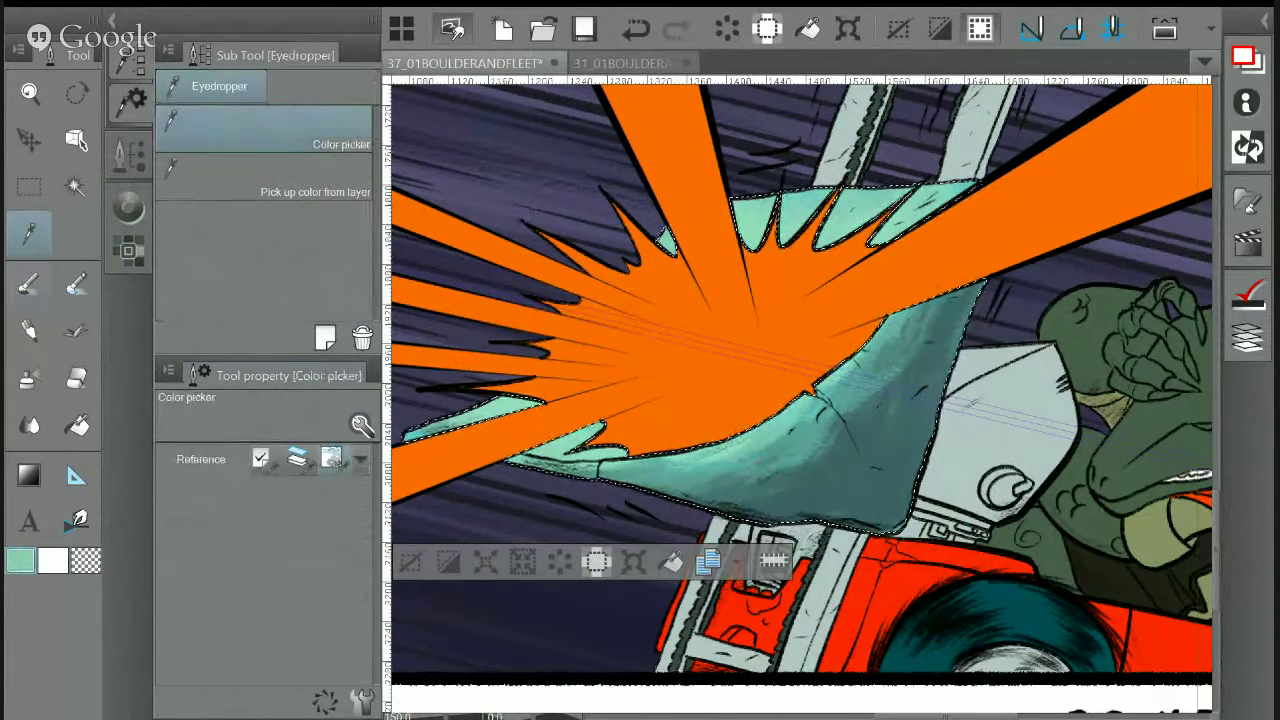
{"action": "key", "text": "p"}
{"action": "left_click_drag", "start_coordinate": [872, 350], "coordinate": [778, 460]}
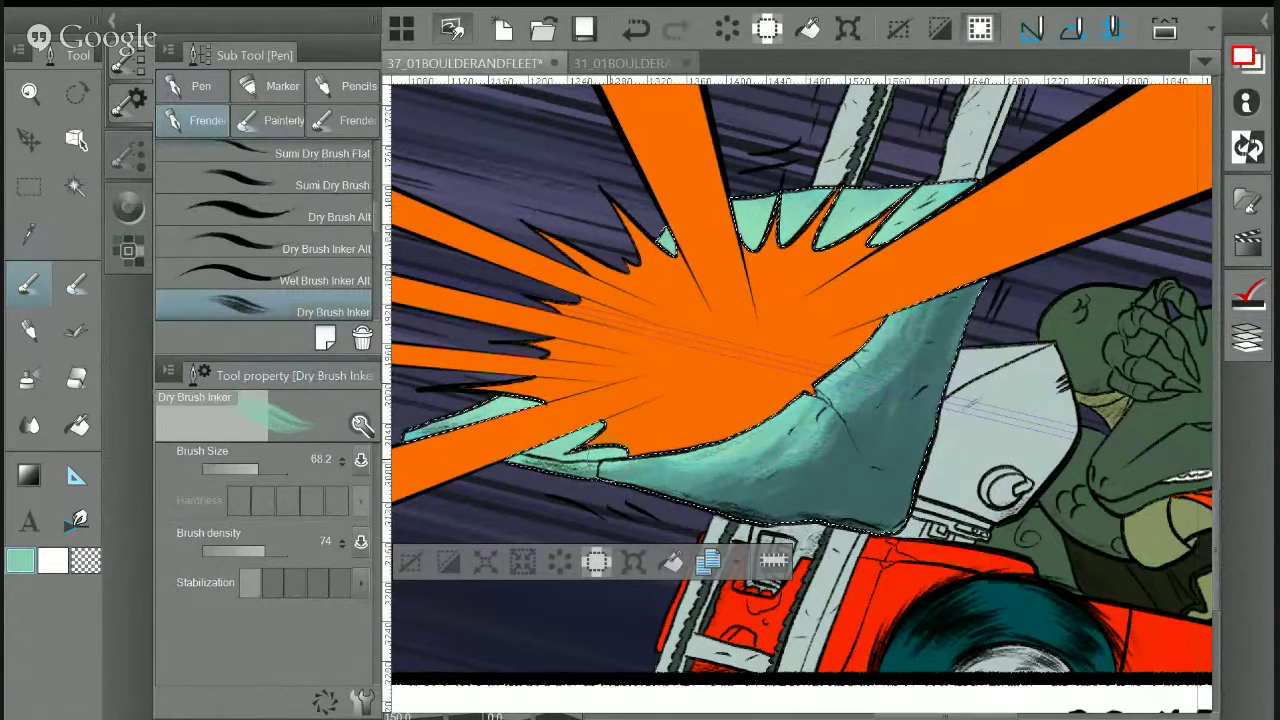
{"action": "mouse_move", "coordinate": [877, 429]}
{"action": "left_mouse_down"}
{"action": "mouse_move", "coordinate": [910, 397]}
{"action": "mouse_move", "coordinate": [957, 300]}
{"action": "mouse_move", "coordinate": [943, 380]}
{"action": "mouse_move", "coordinate": [995, 295]}
{"action": "mouse_move", "coordinate": [973, 280]}
{"action": "left_mouse_up"}
Sample the purple background and lighten the color to hue 249, saturation 33, value 71 for the rim light
{"action": "key", "text": "i"}
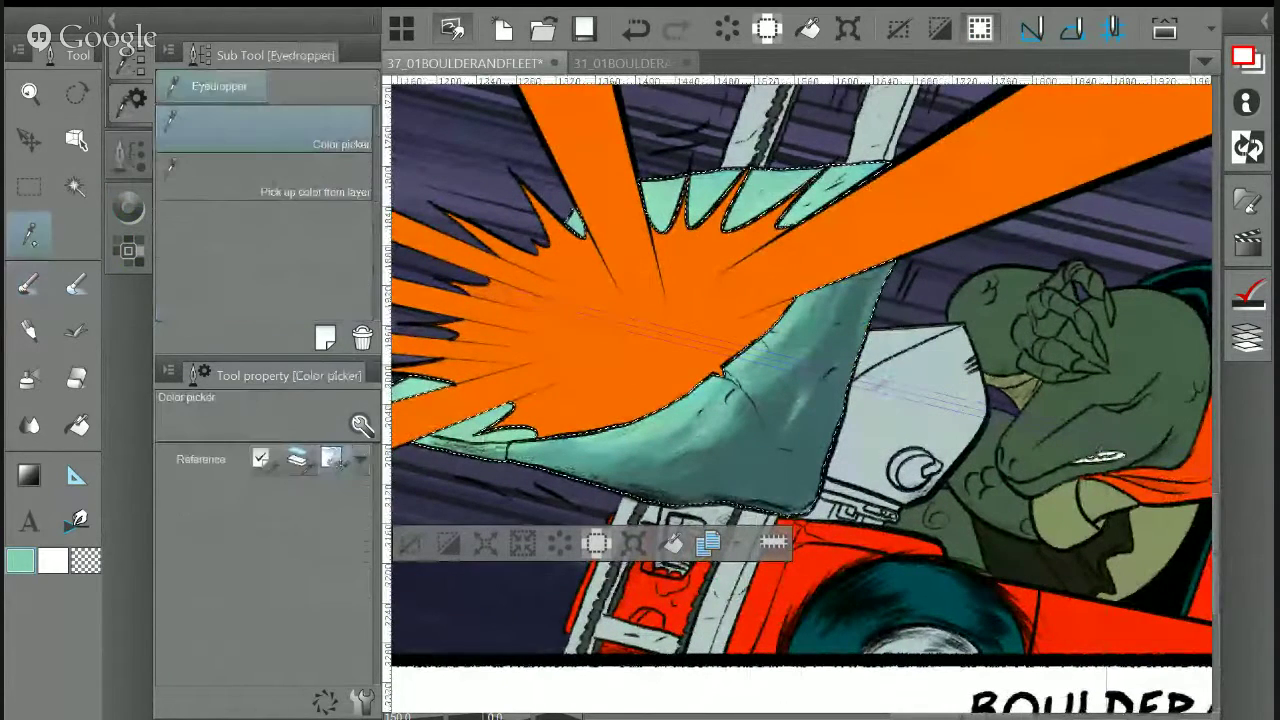
{"action": "left_click", "coordinate": [416, 172]}
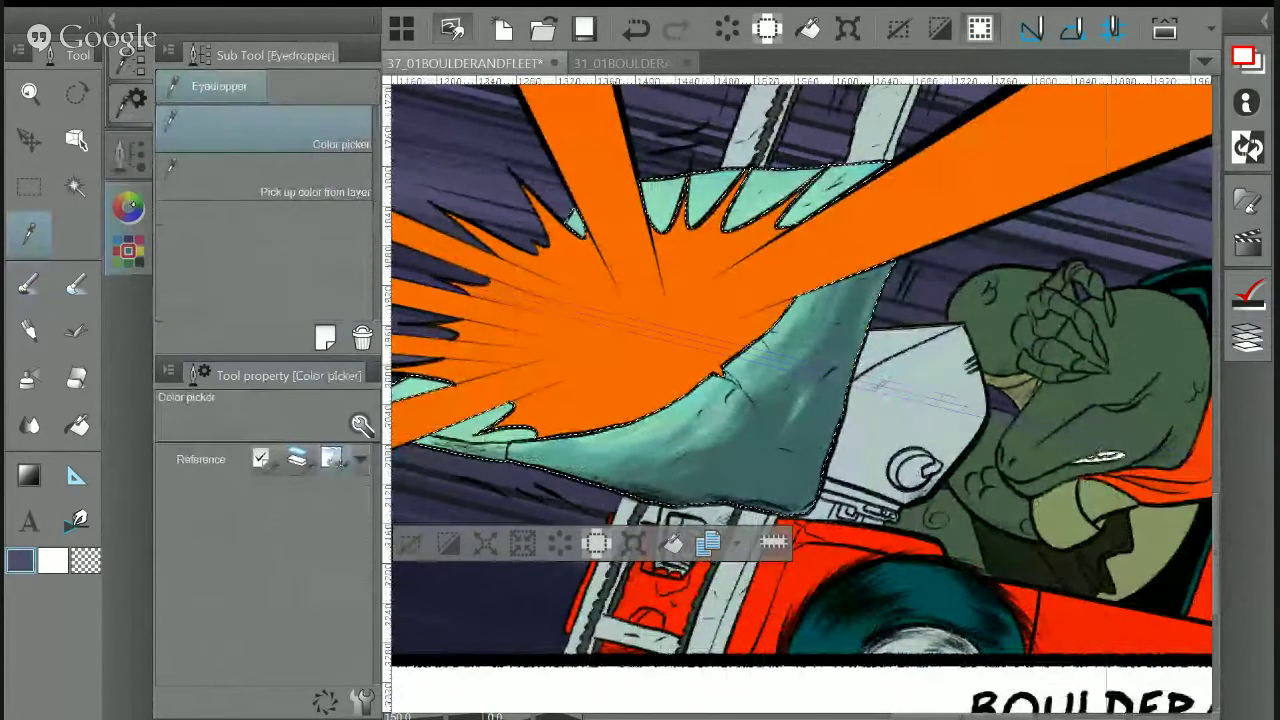
{"action": "left_click", "coordinate": [128, 210]}
{"action": "left_click", "coordinate": [249, 154]}
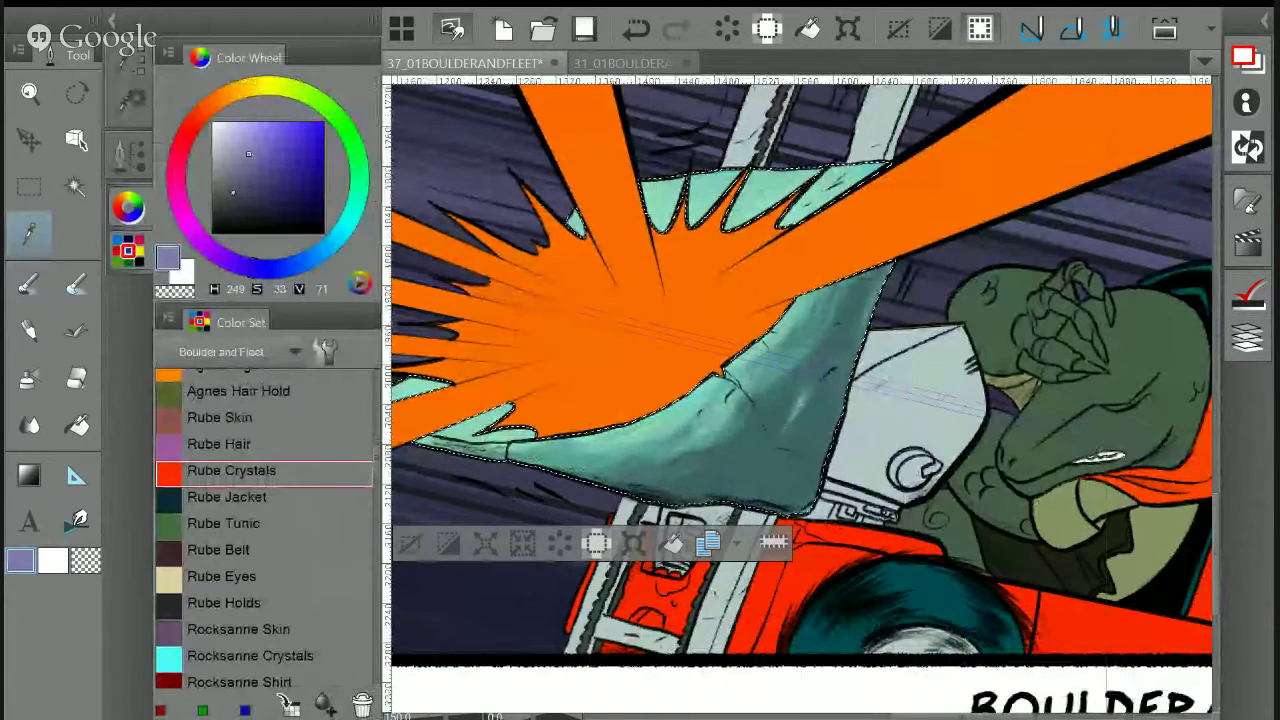
Paint purple rim light along the front's rear edge with the Dry Brush Inker at size 21.6 and brush density 100
{"action": "left_click", "coordinate": [28, 285]}
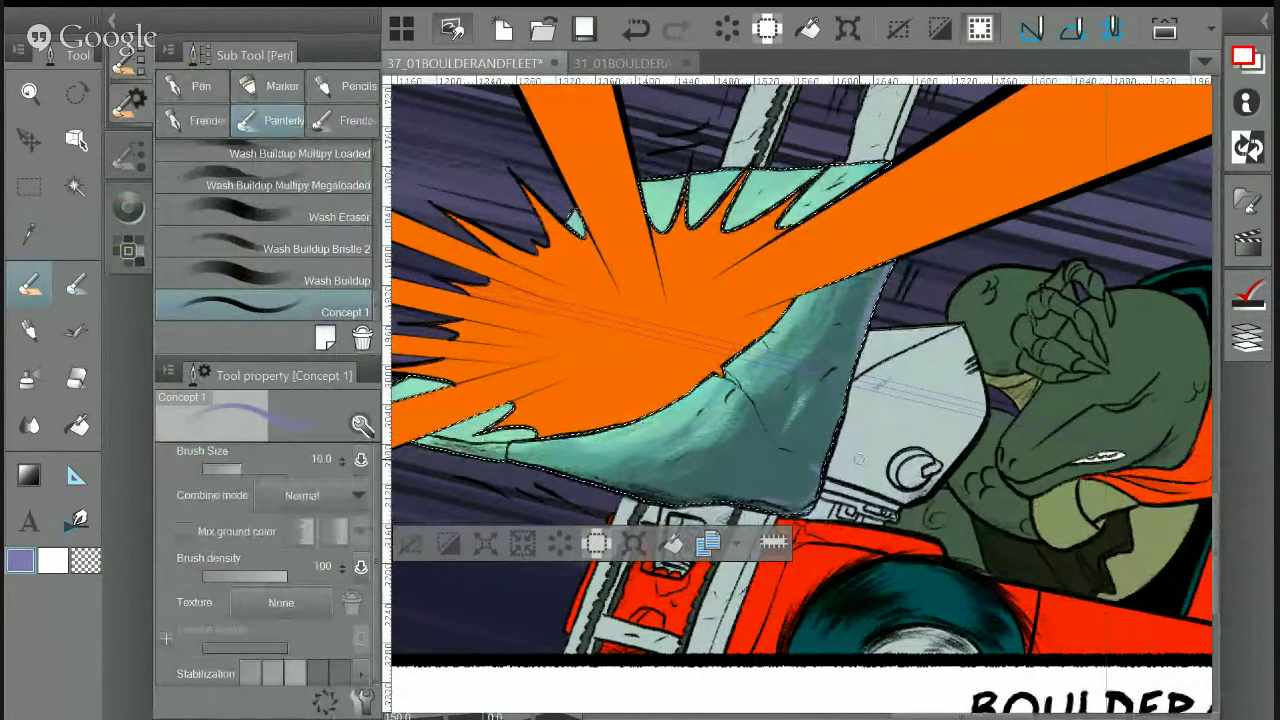
{"action": "left_click", "coordinate": [203, 120]}
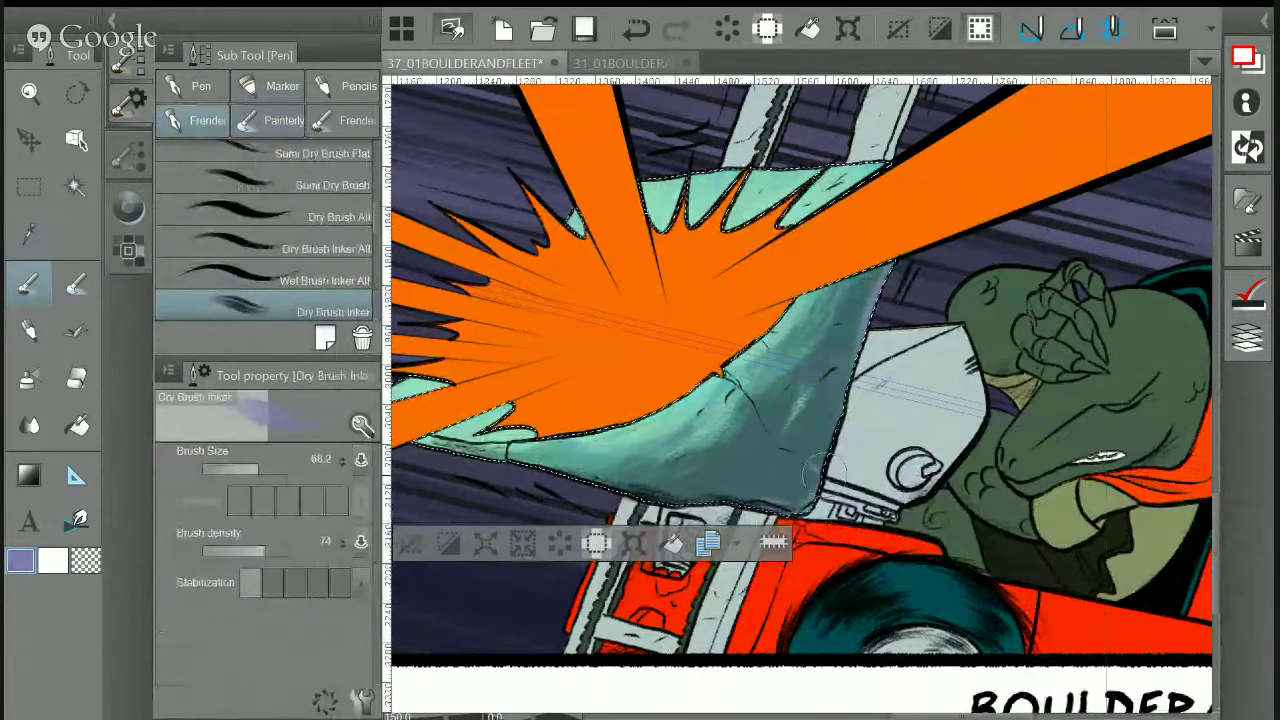
{"action": "left_click_drag", "start_coordinate": [262, 469], "coordinate": [248, 469]}
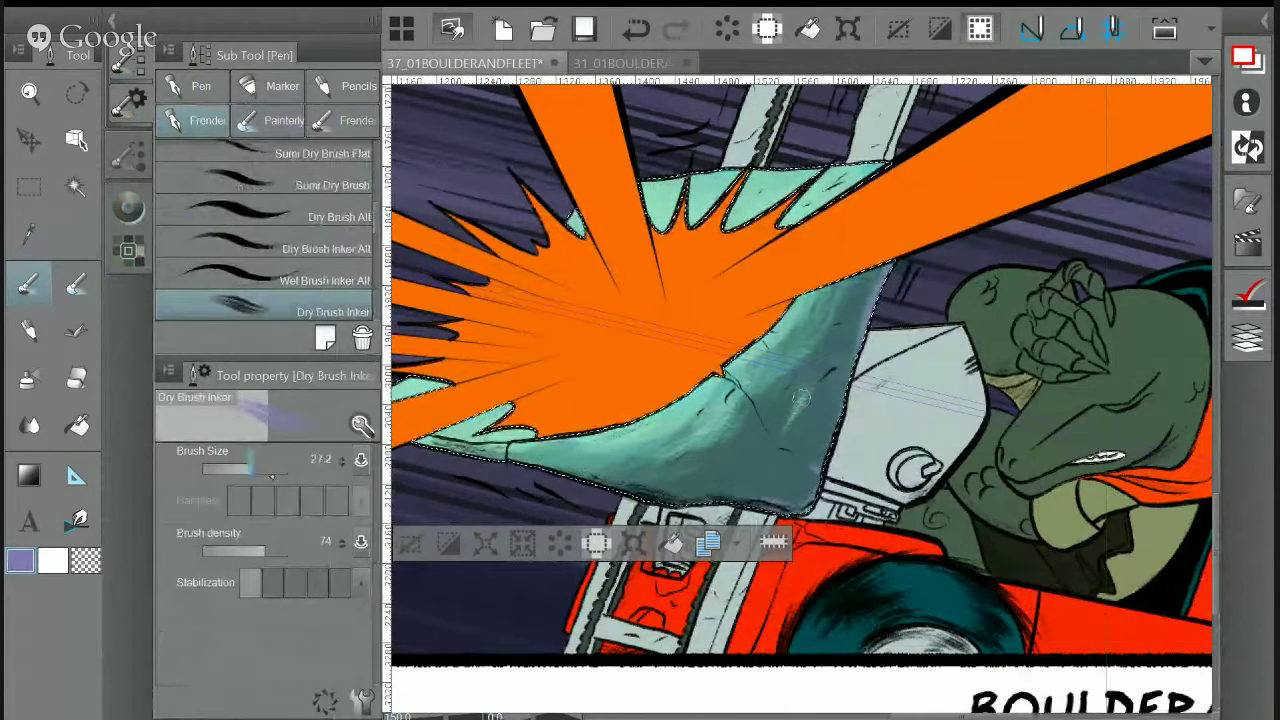
{"action": "left_click_drag", "start_coordinate": [267, 551], "coordinate": [289, 551]}
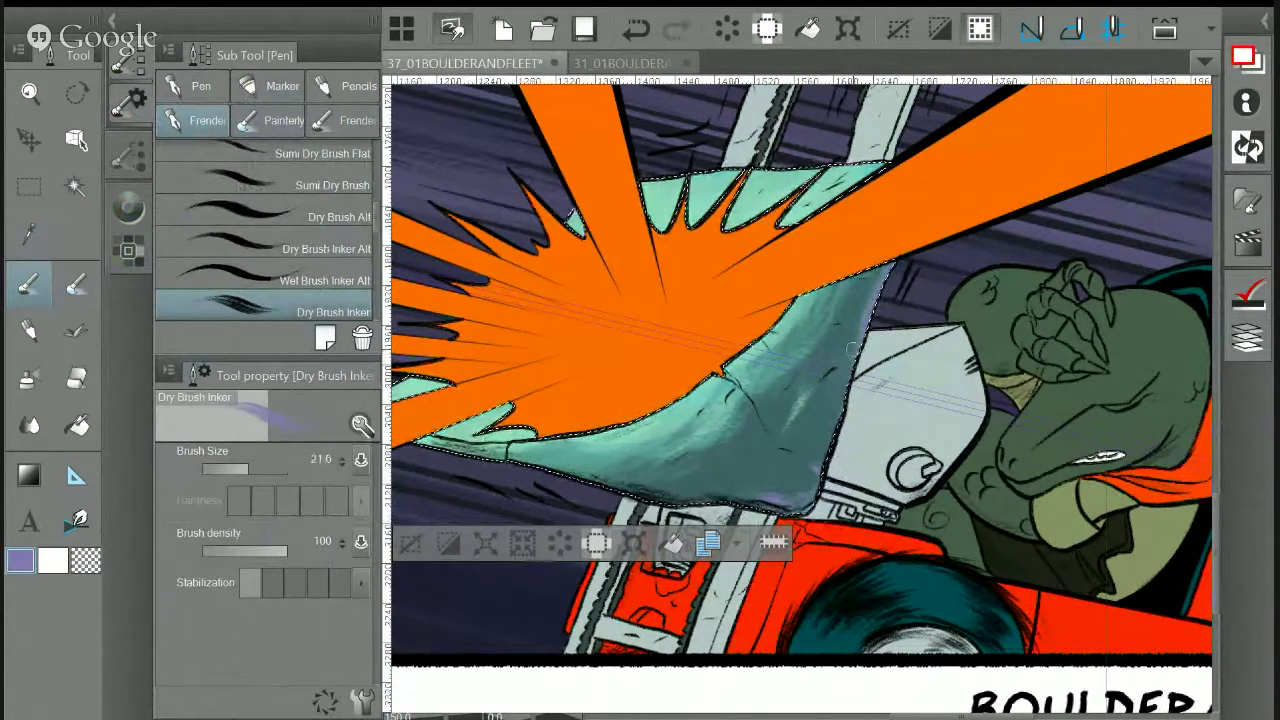
Sample the front's dark teal, touch up the shading beside the purple rim light, and clear the selection
{"action": "key", "text": "i"}
{"action": "left_click", "coordinate": [638, 441]}
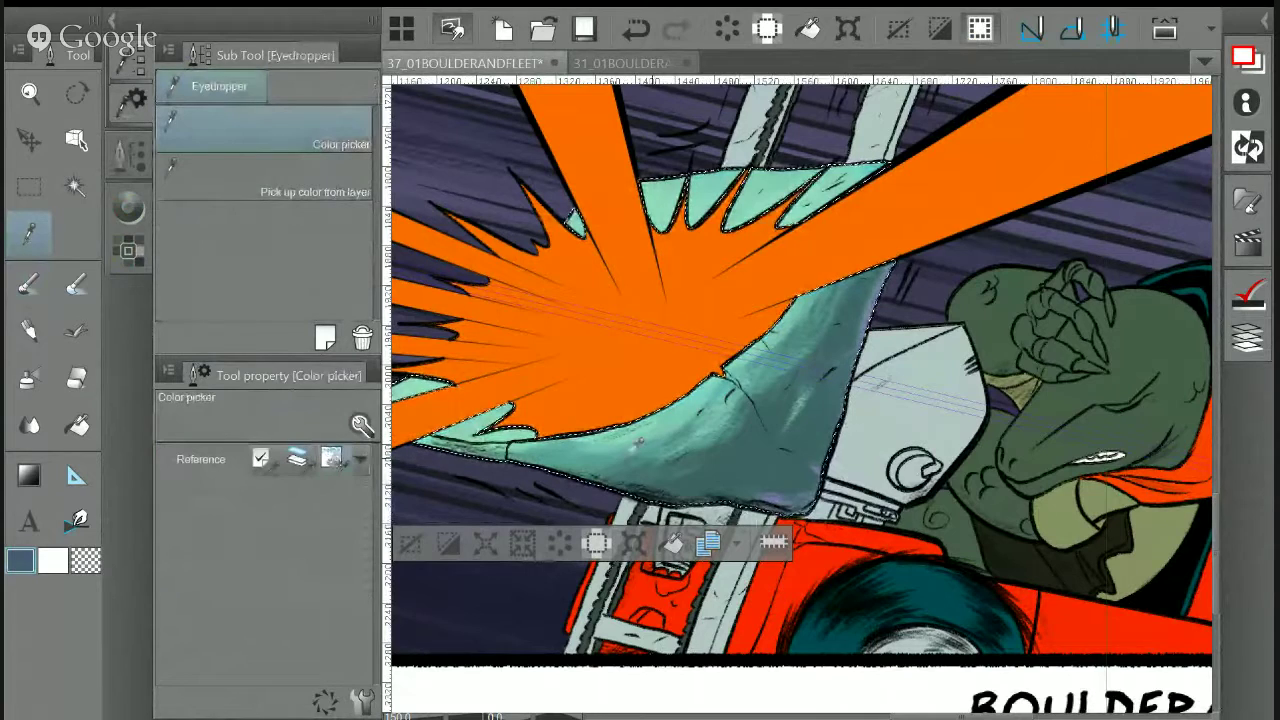
{"action": "key", "text": "p"}
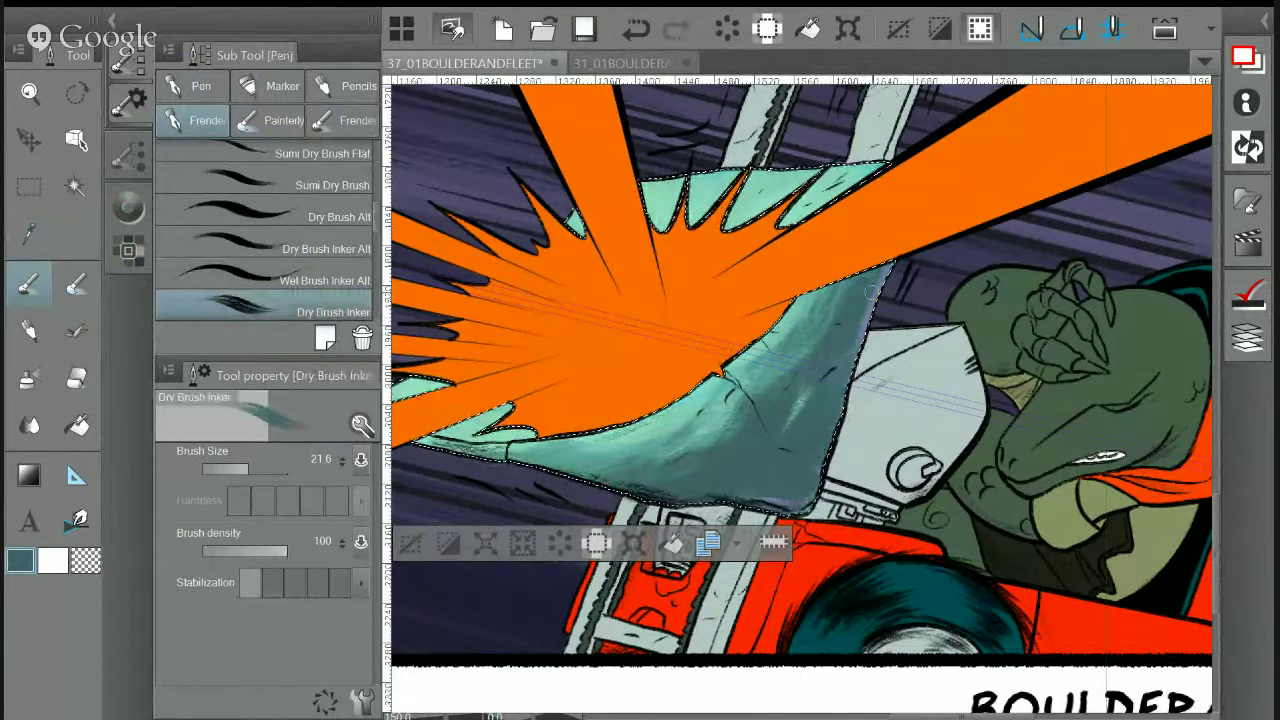
{"action": "left_click", "coordinate": [411, 543]}
Select the vehicle's pale gray struts and engine housing by color and sample the orange of the burst
{"action": "left_click_drag", "start_coordinate": [622, 547], "coordinate": [629, 586]}
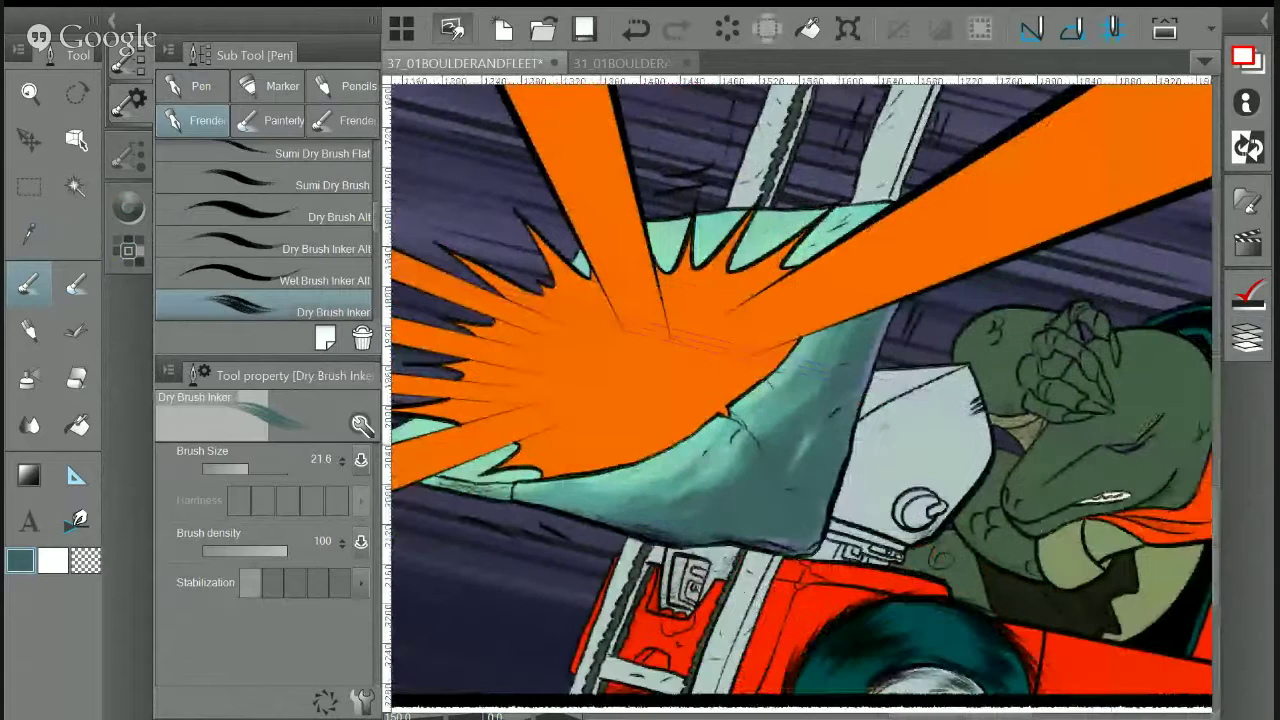
{"action": "key", "text": "w"}
{"action": "left_click", "coordinate": [896, 132]}
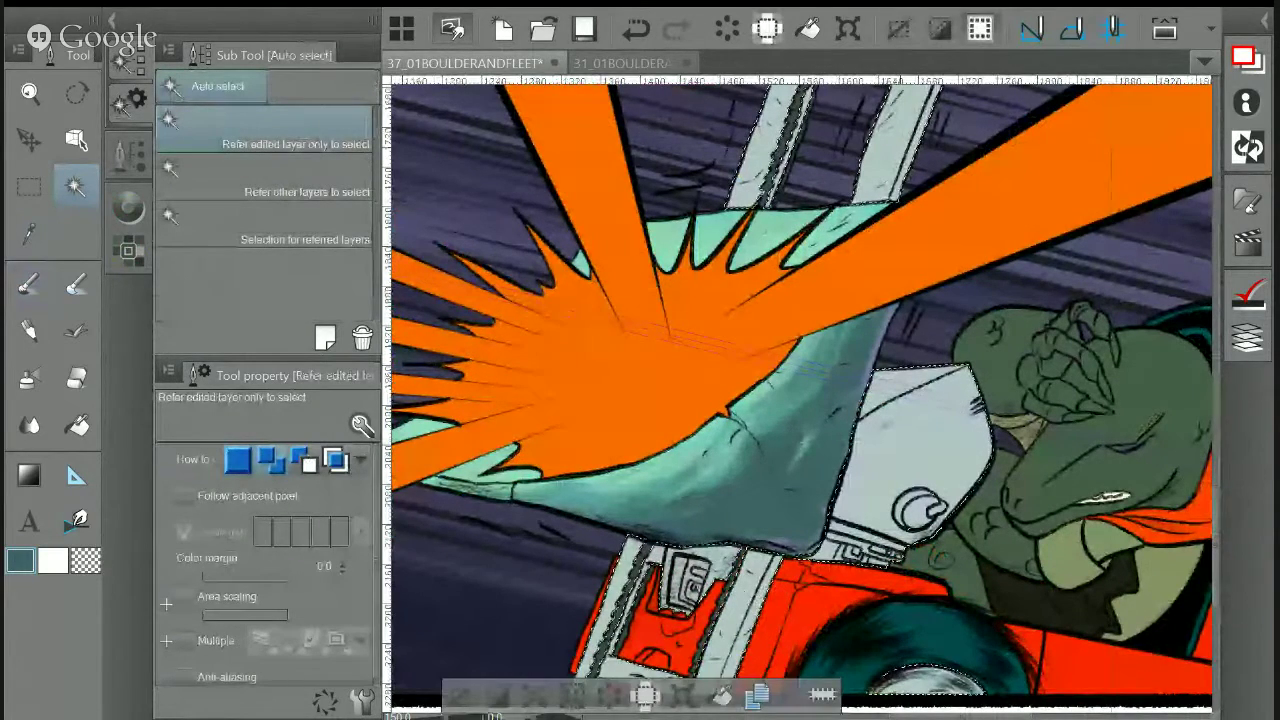
{"action": "left_click_drag", "start_coordinate": [803, 445], "coordinate": [790, 506]}
{"action": "key", "text": "i"}
{"action": "left_click", "coordinate": [598, 257]}
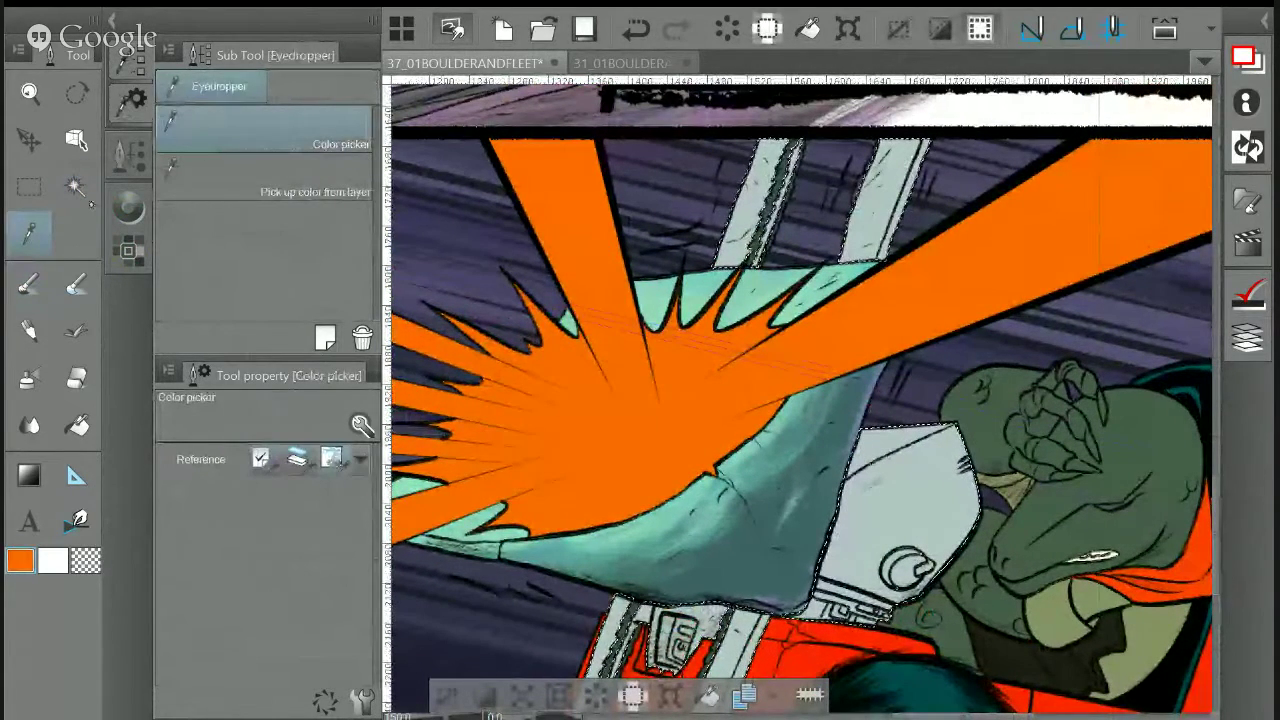
Sample a tan from the faint orange test stroke and paint it over the upper struts with the Concept 1 brush at size 27.2
{"action": "key", "text": "p"}
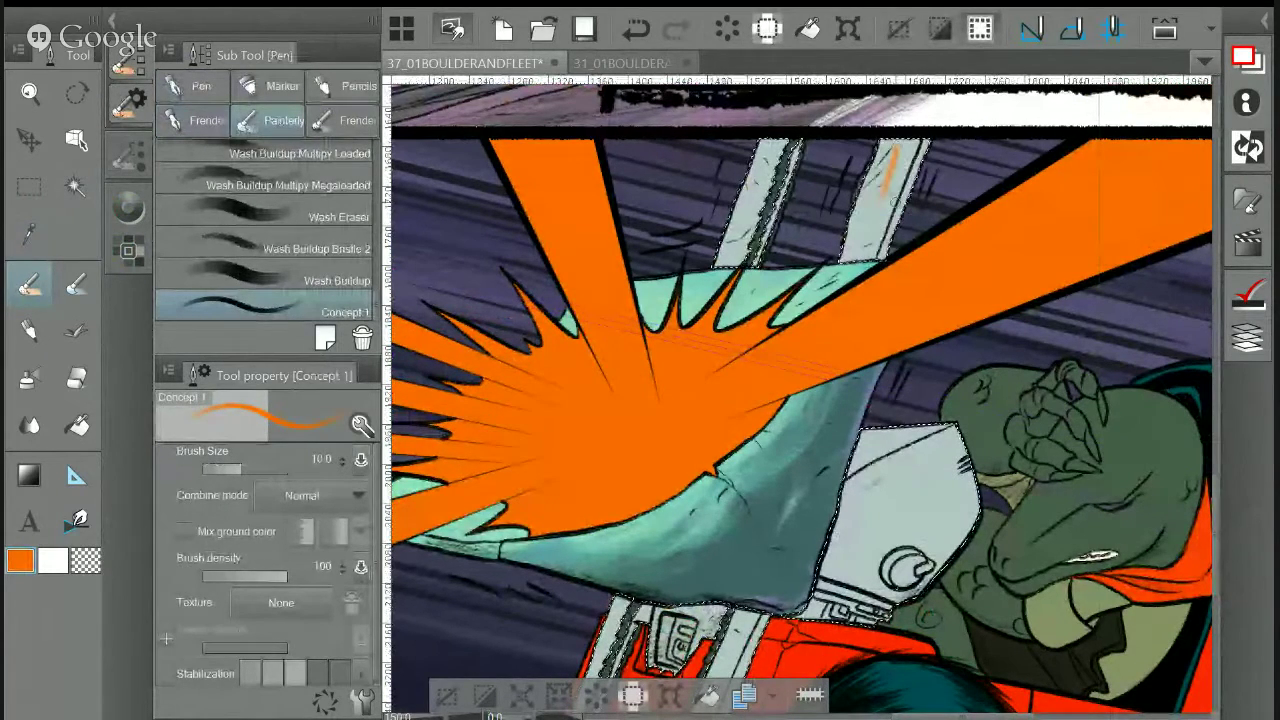
{"action": "key", "text": "ctrl+z"}
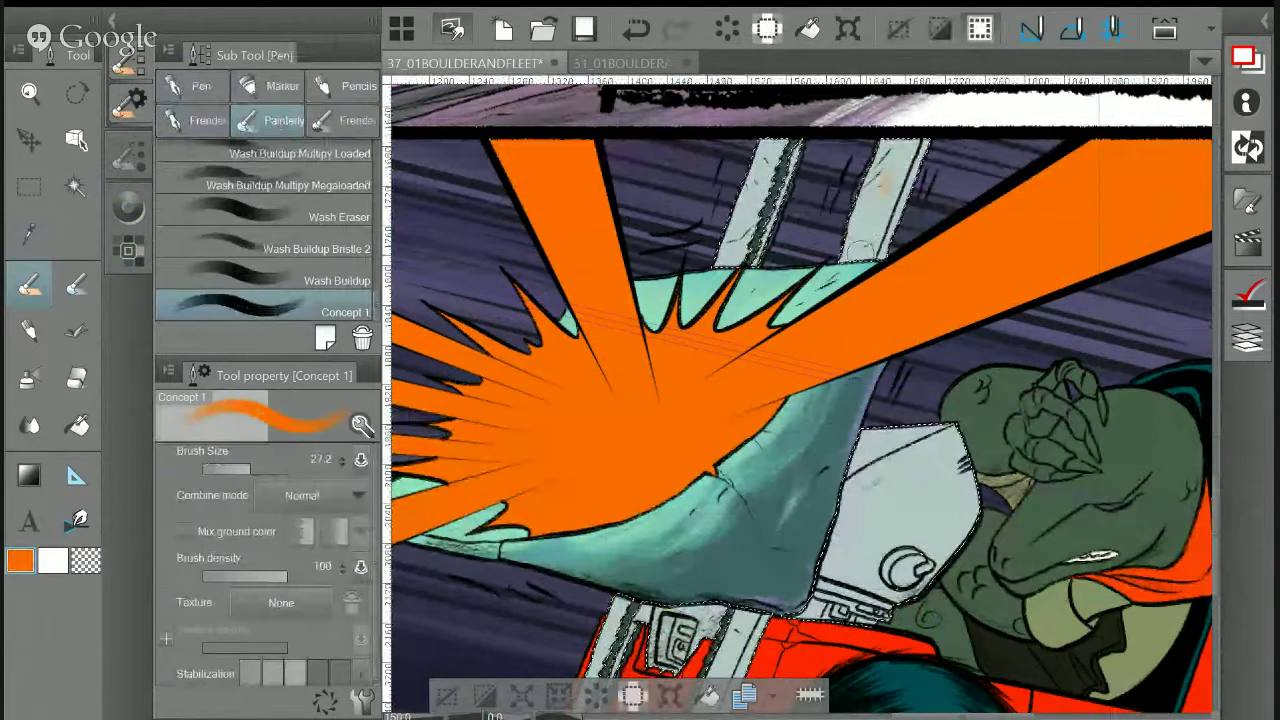
{"action": "key", "text": "i"}
{"action": "left_click", "coordinate": [885, 185]}
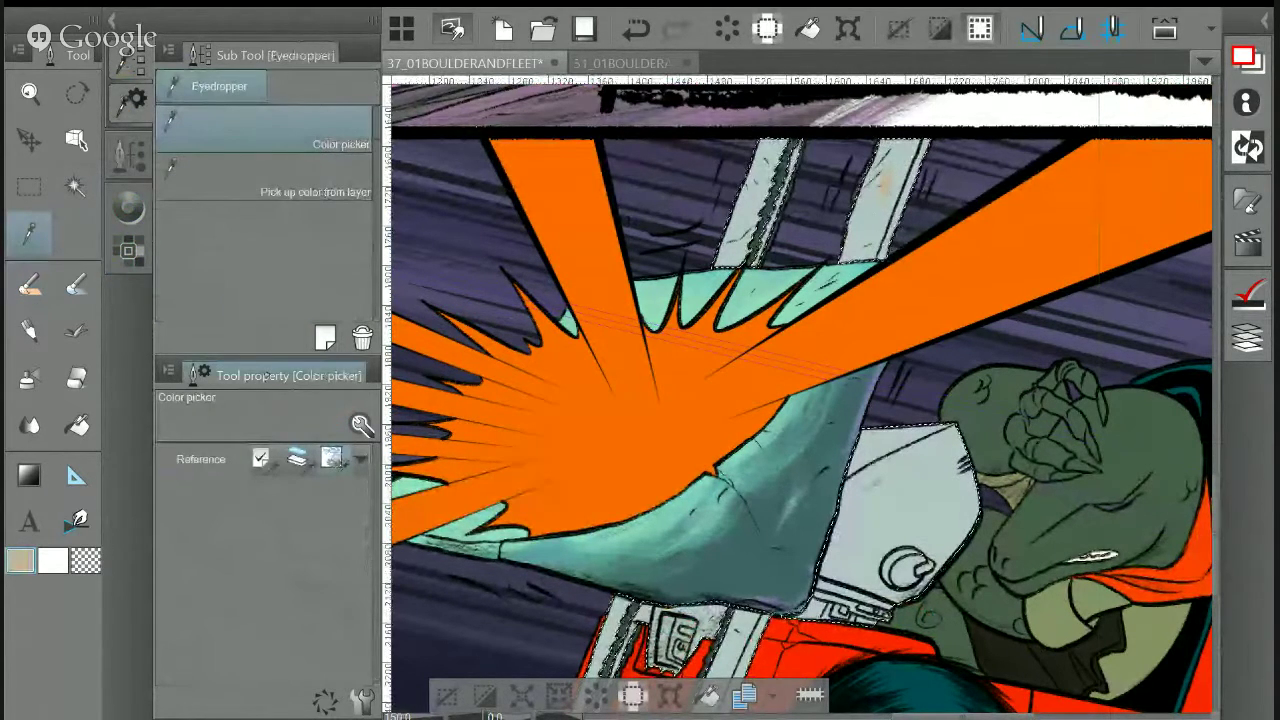
{"action": "key", "text": "p"}
{"action": "left_click_drag", "start_coordinate": [855, 235], "coordinate": [878, 208]}
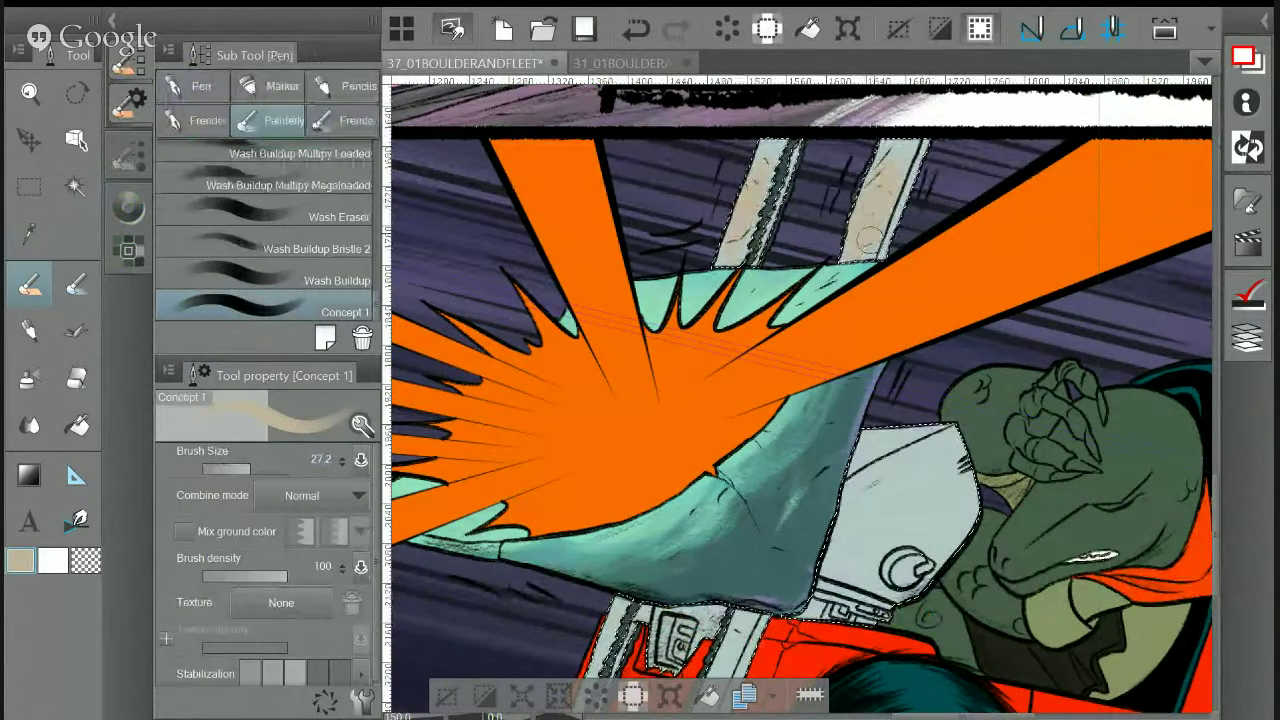
{"action": "left_click_drag", "start_coordinate": [780, 430], "coordinate": [868, 227]}
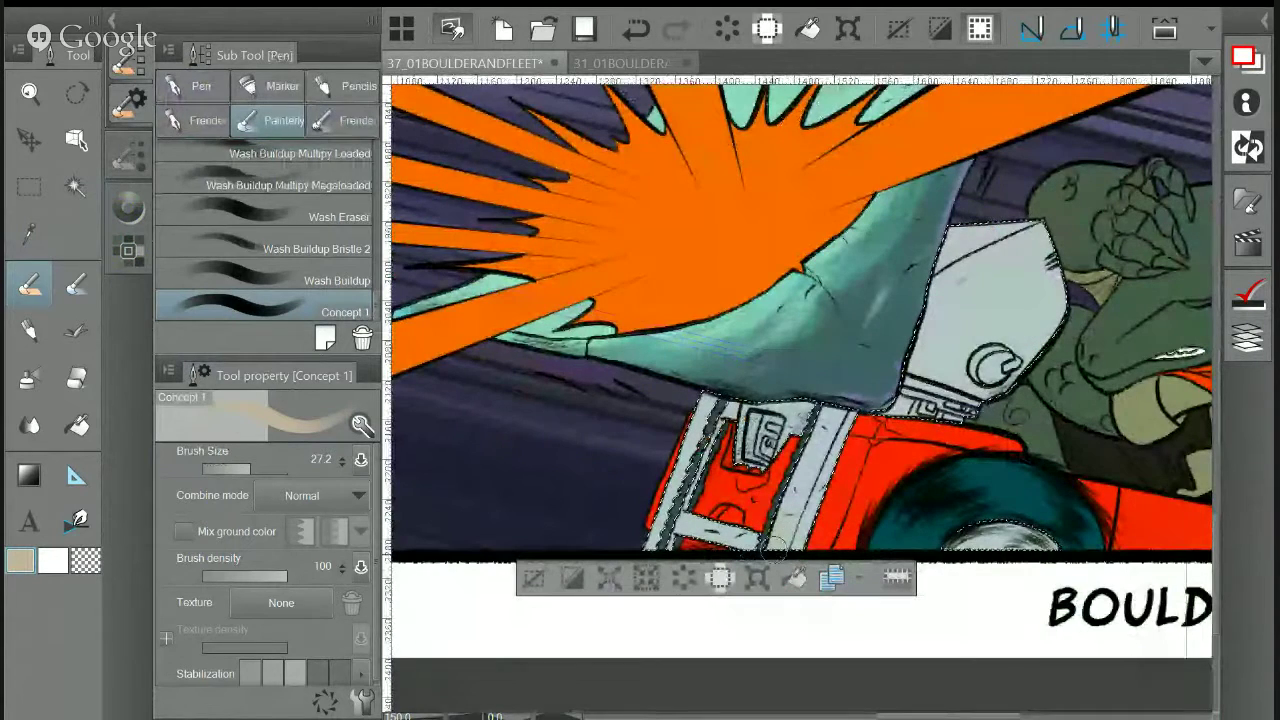
Sample the engine housing's pale gray and darken it to a blue-gray at hue 199 for the strut shading
{"action": "key", "text": "i"}
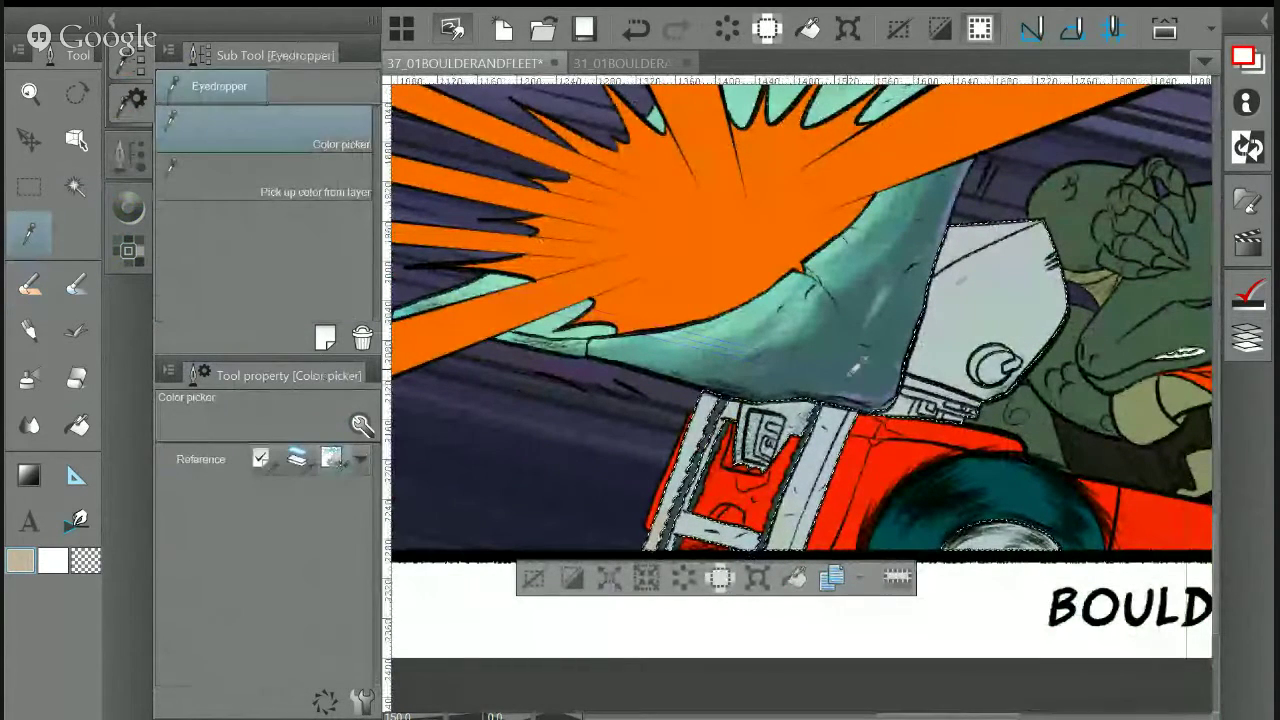
{"action": "left_click", "coordinate": [990, 290]}
{"action": "left_click", "coordinate": [128, 208]}
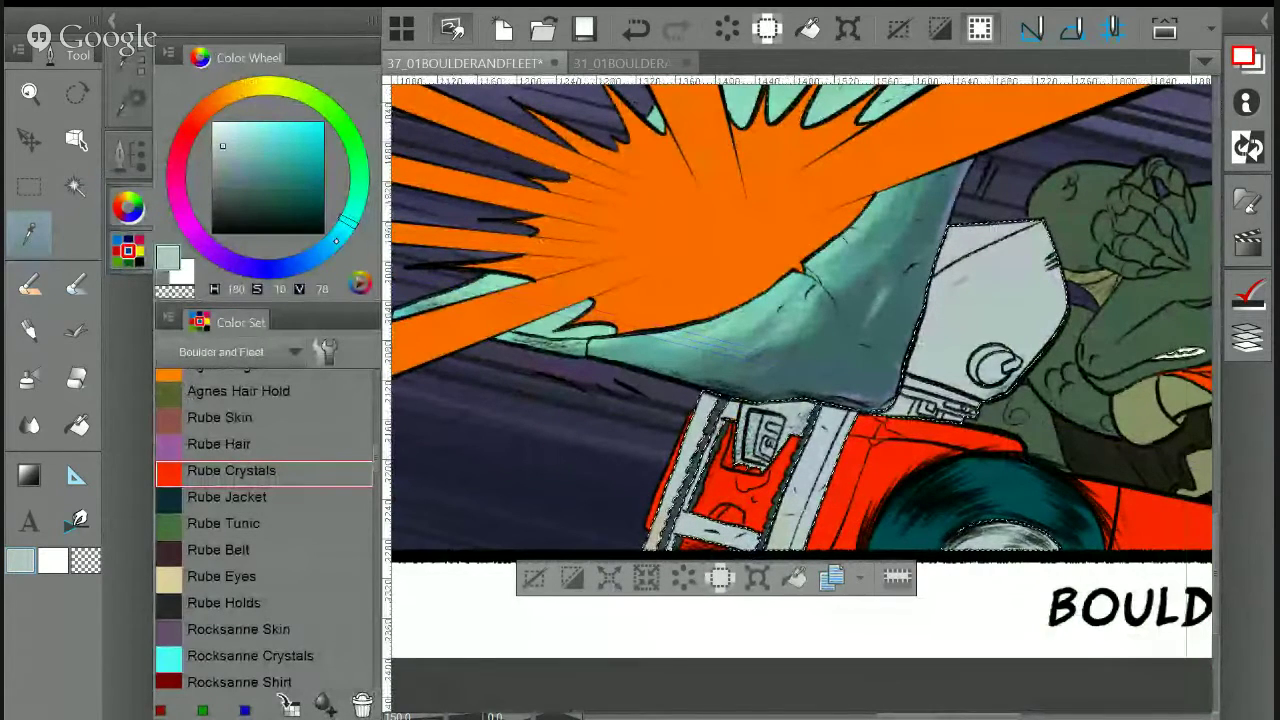
{"action": "left_click_drag", "start_coordinate": [340, 236], "coordinate": [357, 196]}
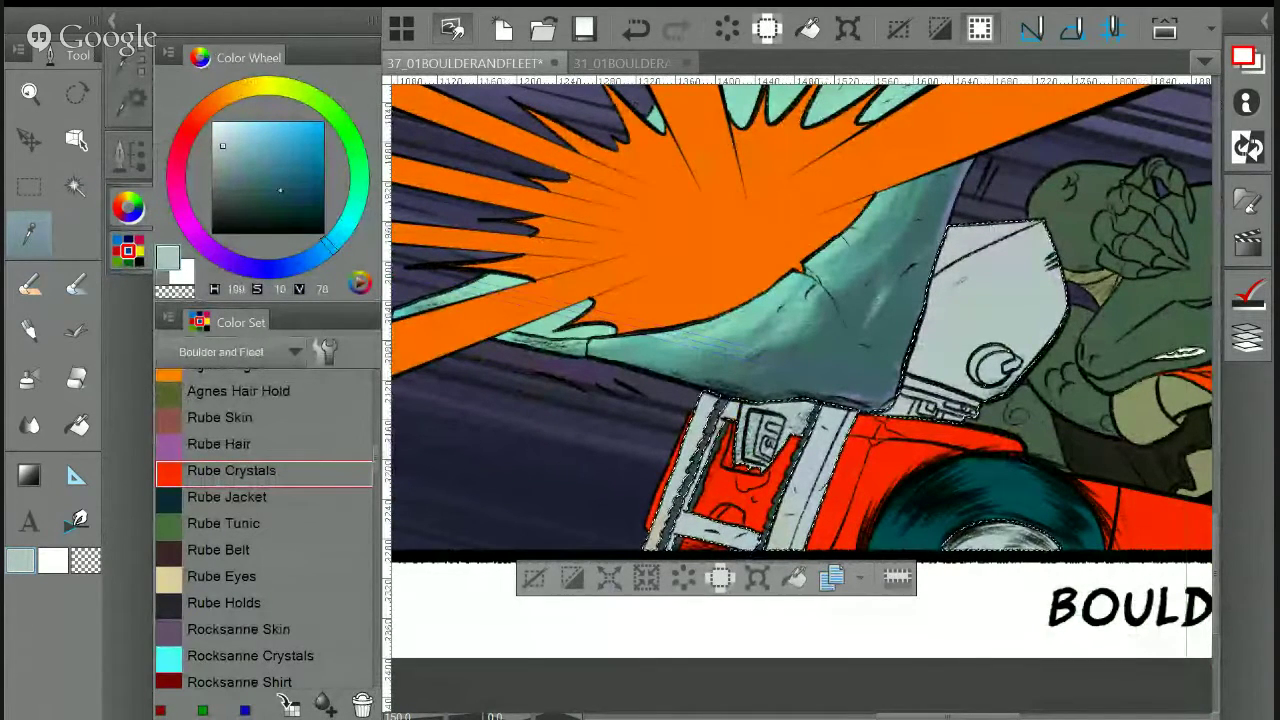
{"action": "left_click", "coordinate": [233, 193]}
{"action": "key", "text": "b"}
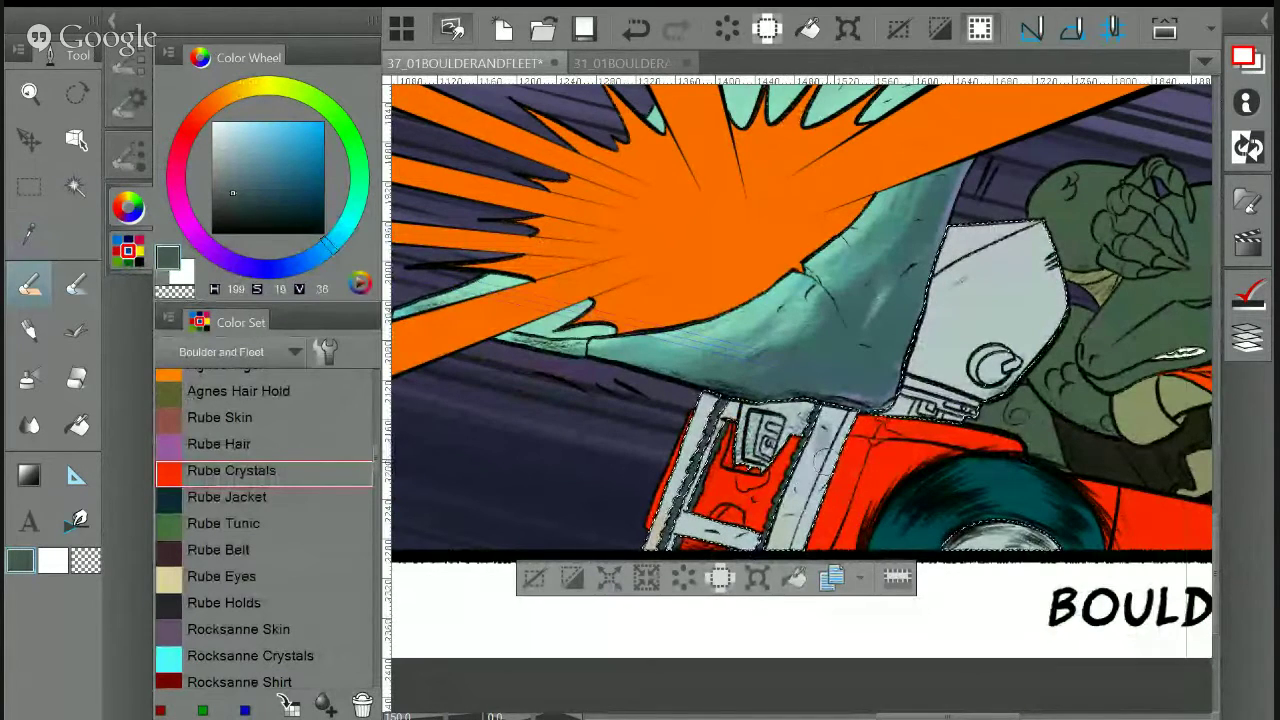
Sample the blended gray on the lower struts, darken it to hue 186, saturation 18, value 49, and shade those struts
{"action": "left_click", "coordinate": [797, 417], "text": "alt"}
{"action": "key", "text": "b"}
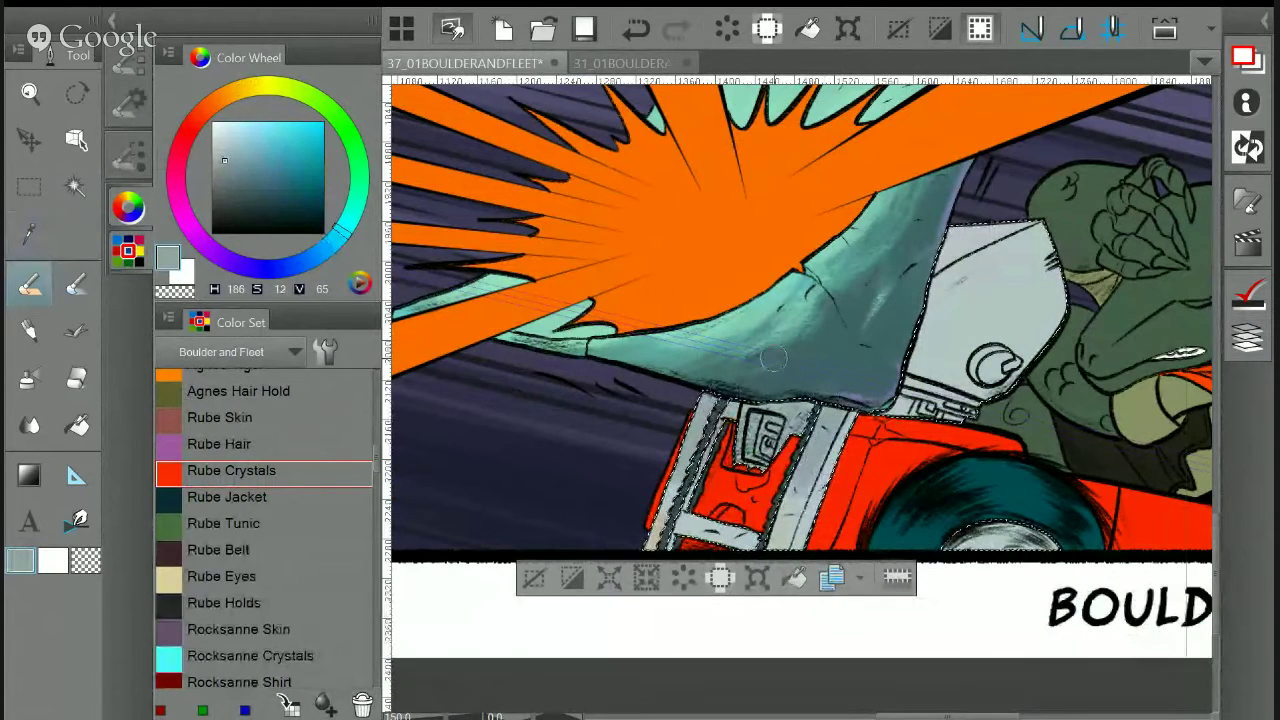
{"action": "left_click", "coordinate": [232, 178]}
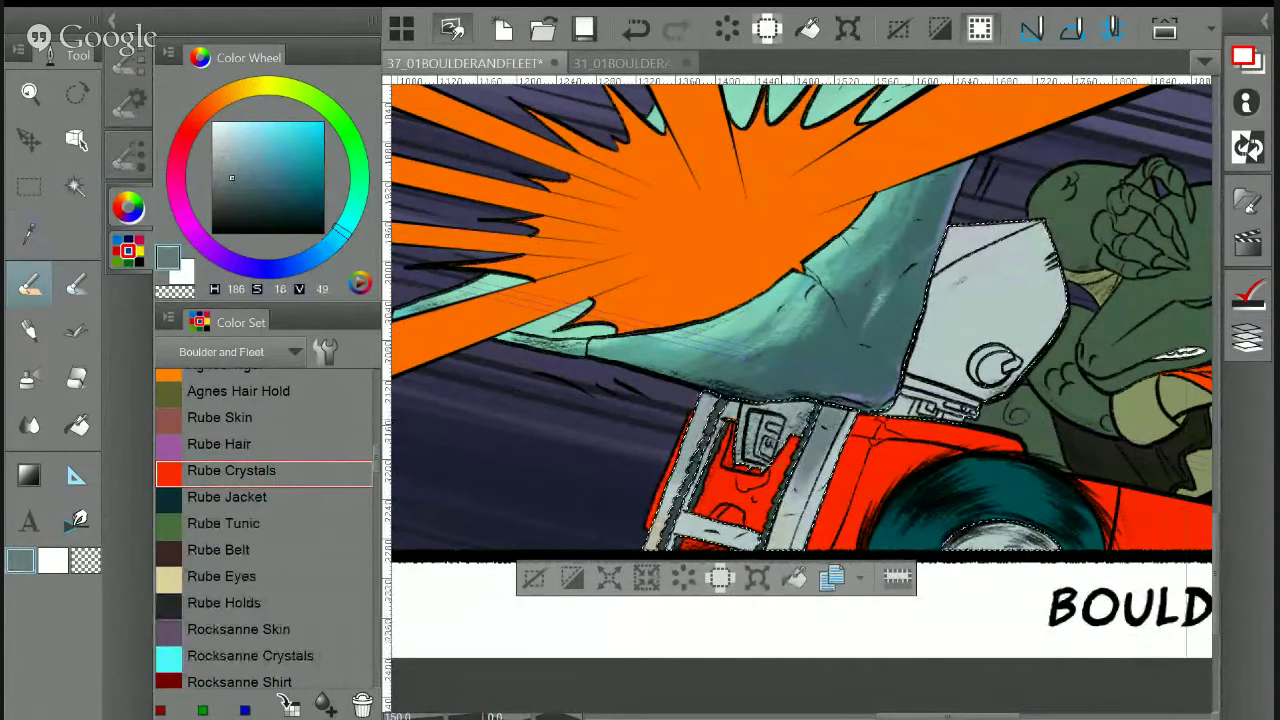
{"action": "left_click_drag", "start_coordinate": [673, 478], "coordinate": [694, 400]}
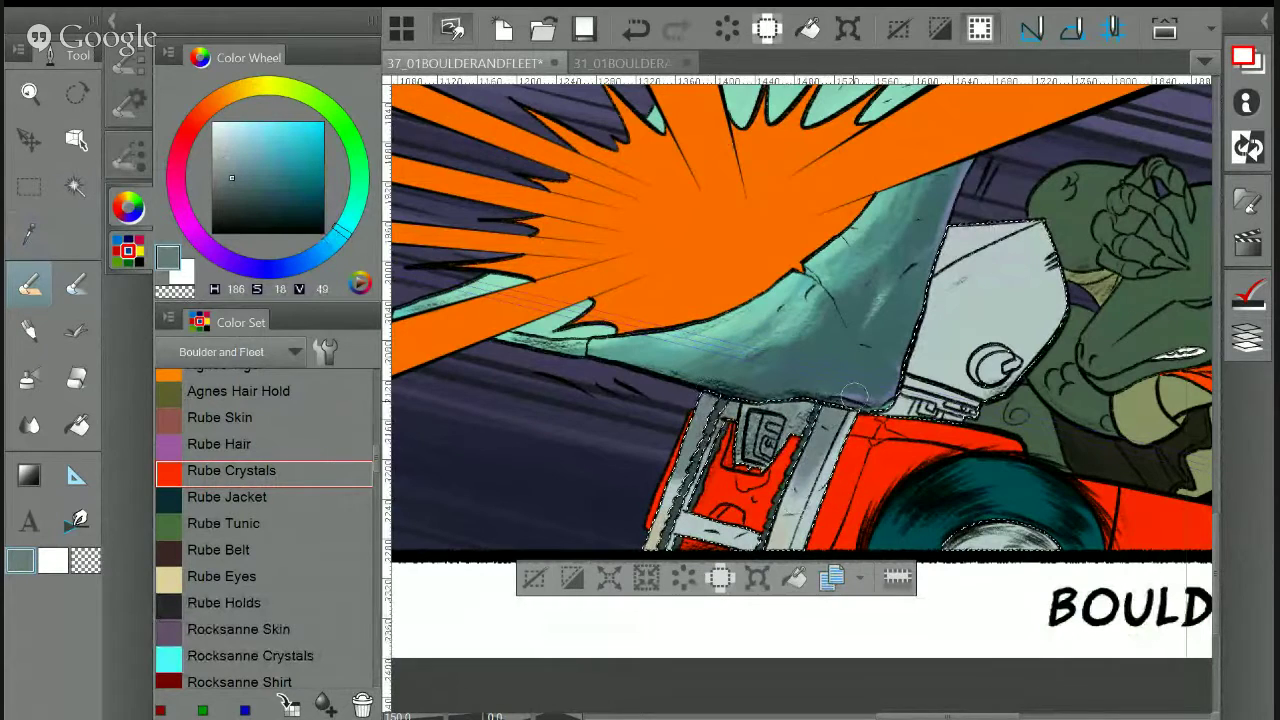
Set a dark blue-gray of hue 212, saturation 27, value 33 and paint deeper shadows on the lower and upper struts
{"action": "left_click_drag", "start_coordinate": [885, 337], "coordinate": [785, 469]}
{"action": "left_click", "coordinate": [310, 258]}
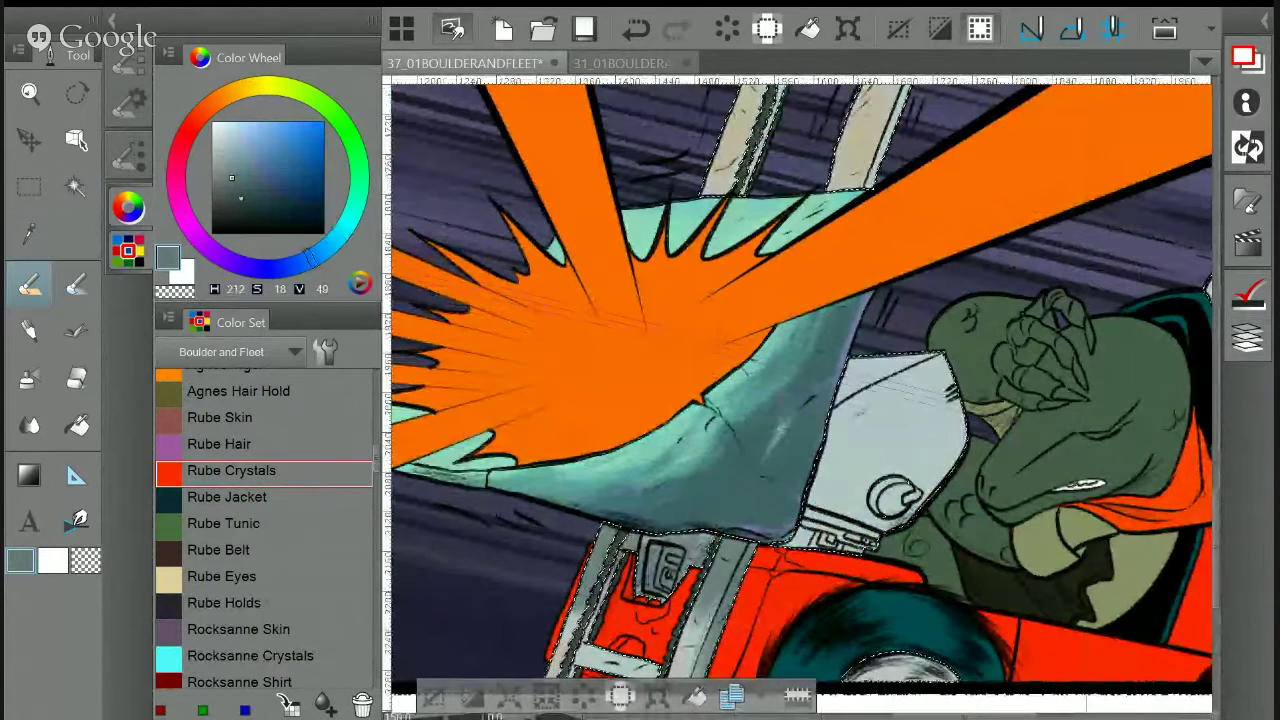
{"action": "left_click", "coordinate": [241, 196]}
{"action": "left_click_drag", "start_coordinate": [800, 459], "coordinate": [820, 339]}
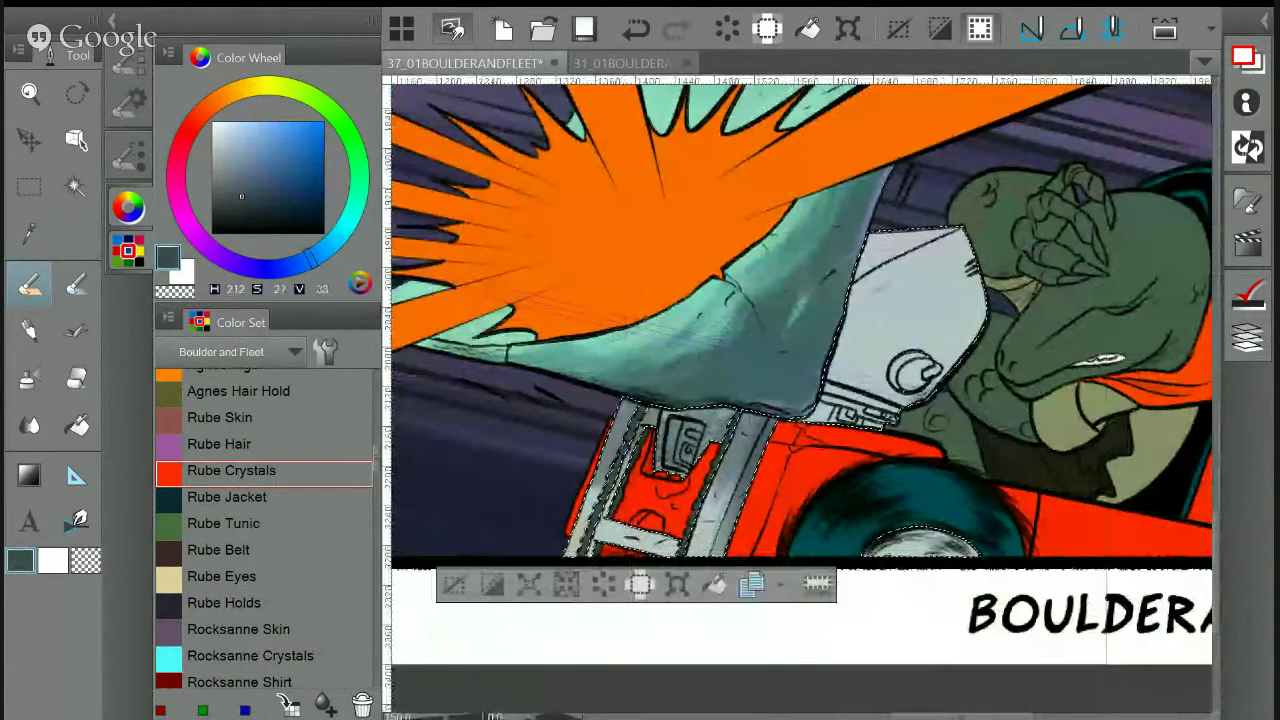
{"action": "mouse_move", "coordinate": [694, 418]}
{"action": "left_mouse_down"}
{"action": "mouse_move", "coordinate": [664, 448]}
{"action": "mouse_move", "coordinate": [623, 420]}
{"action": "left_mouse_up"}
{"action": "mouse_move", "coordinate": [750, 420]}
{"action": "left_mouse_down"}
{"action": "mouse_move", "coordinate": [734, 460]}
{"action": "mouse_move", "coordinate": [746, 473]}
{"action": "mouse_move", "coordinate": [737, 587]}
{"action": "left_mouse_up"}
{"action": "left_click_drag", "start_coordinate": [796, 149], "coordinate": [752, 190]}
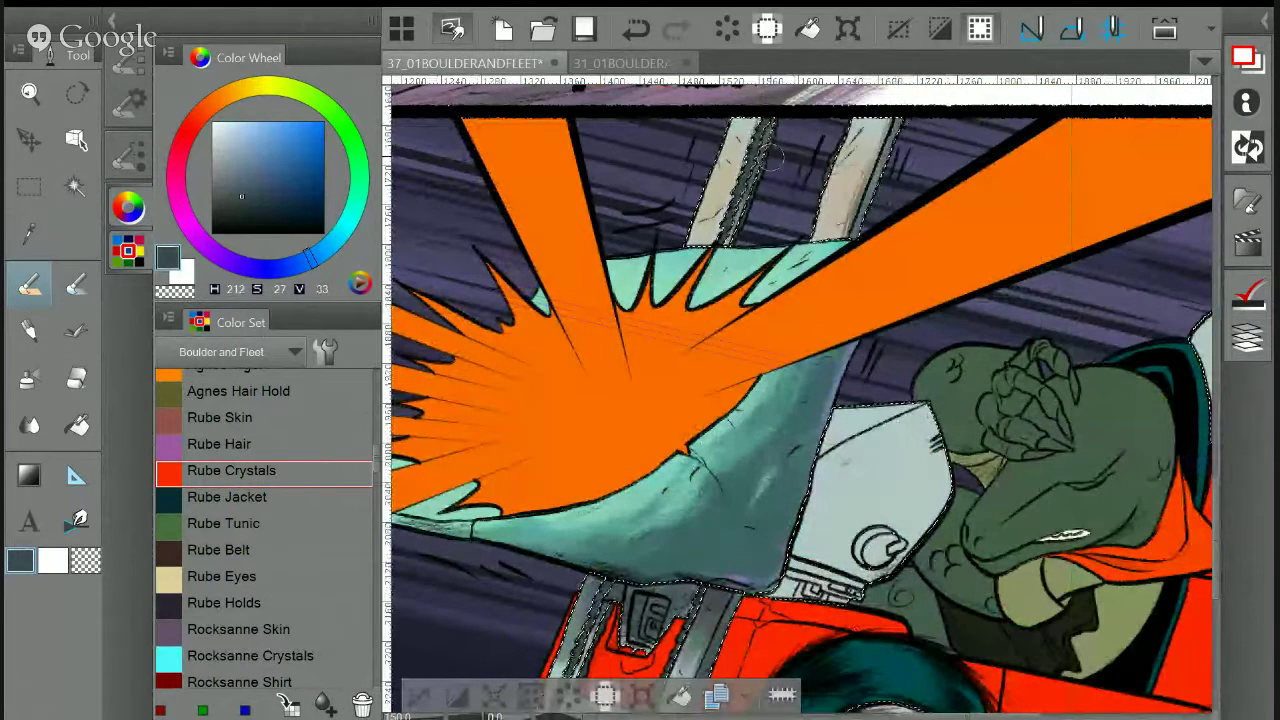
Sample the upper struts' tan, lighten it to hue 39, saturation 15, value 89, and paint warm highlights along the struts
{"action": "left_click", "coordinate": [29, 234]}
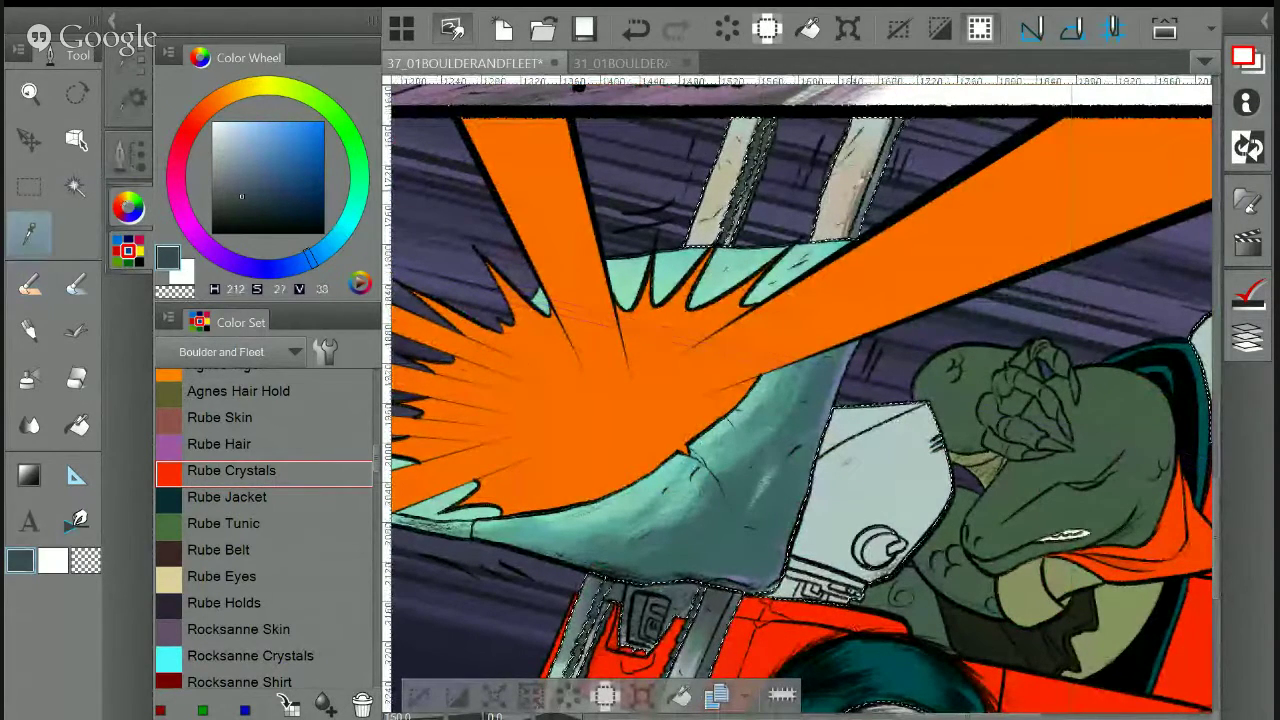
{"action": "left_click", "coordinate": [725, 176]}
{"action": "key", "text": "b"}
{"action": "left_click_drag", "start_coordinate": [829, 230], "coordinate": [872, 150]}
{"action": "left_click_drag", "start_coordinate": [701, 240], "coordinate": [730, 188]}
{"action": "left_click", "coordinate": [233, 133]}
{"action": "left_click_drag", "start_coordinate": [742, 140], "coordinate": [702, 236]}
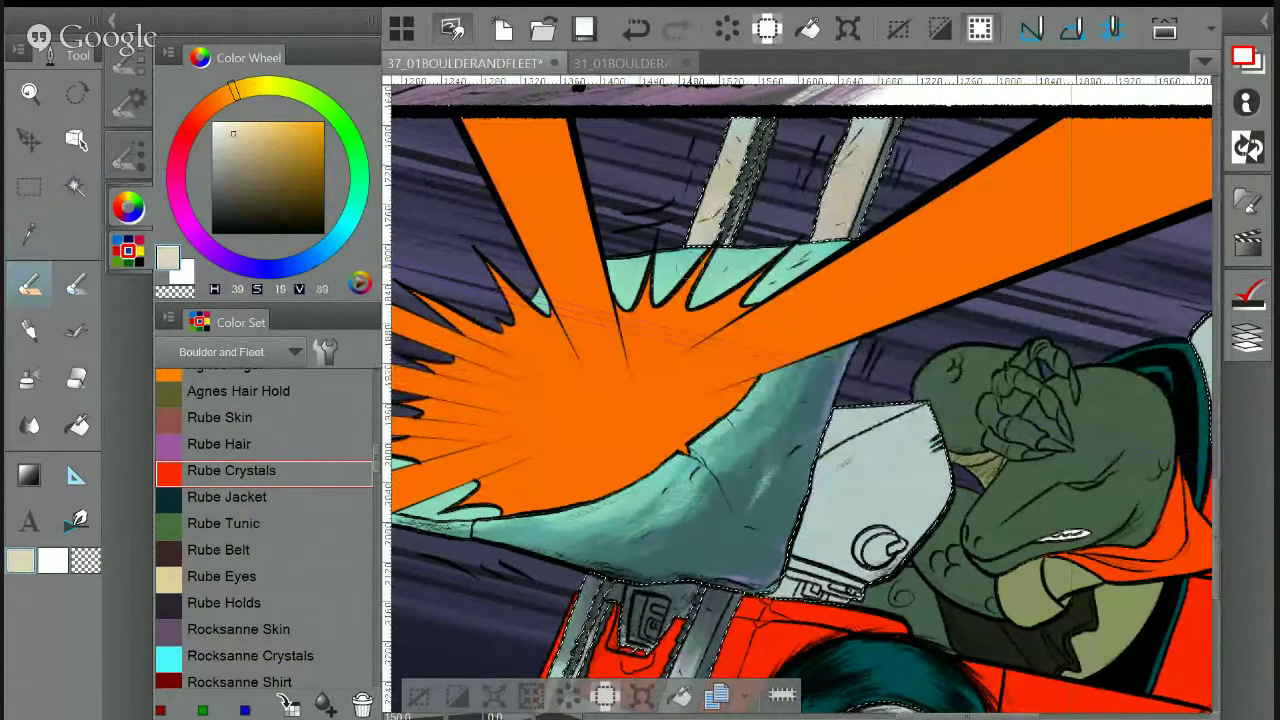
{"action": "left_click_drag", "start_coordinate": [835, 180], "coordinate": [821, 232]}
{"action": "mouse_move", "coordinate": [690, 480]}
{"action": "left_mouse_down"}
{"action": "mouse_move", "coordinate": [778, 320]}
{"action": "mouse_move", "coordinate": [627, 562]}
{"action": "mouse_move", "coordinate": [728, 563]}
{"action": "left_mouse_up"}
Darken the lower struts in their sampled blue-gray shadow color with the Dry Brush Inker at size 79.6 and brush density 81
{"action": "left_click", "coordinate": [128, 100]}
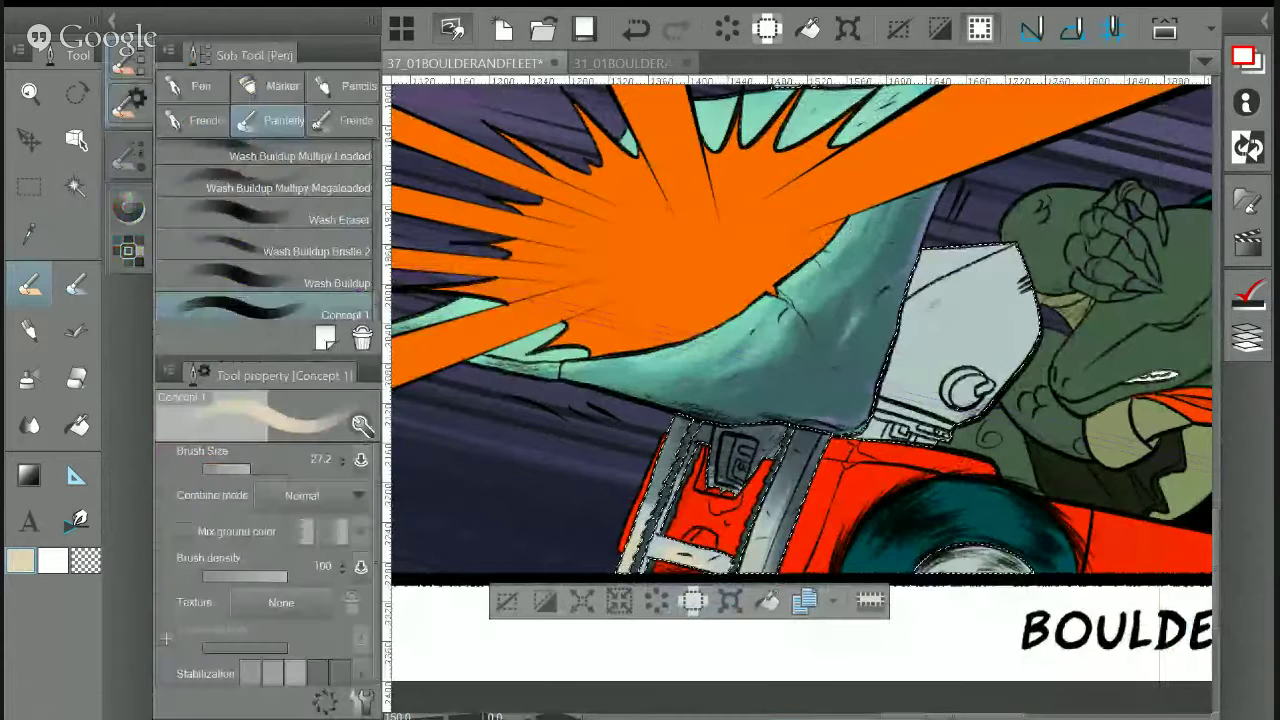
{"action": "key", "text": "i"}
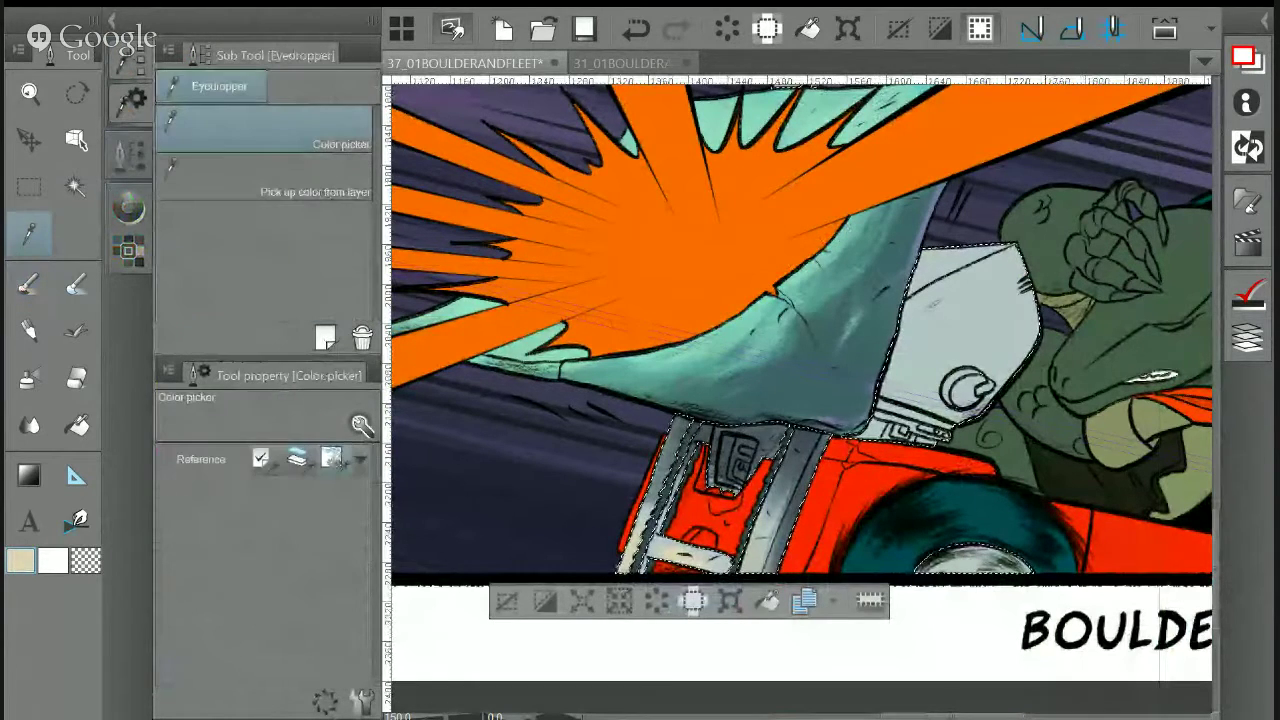
{"action": "left_click", "coordinate": [803, 446]}
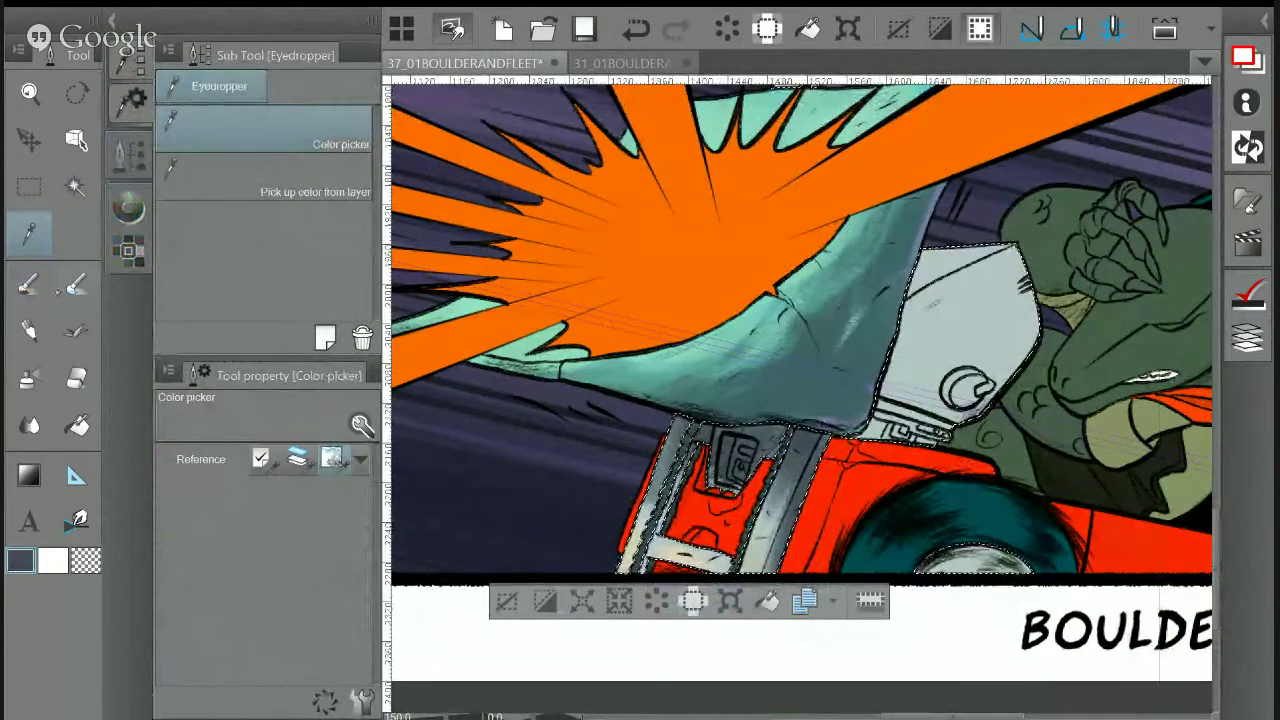
{"action": "key", "text": "p"}
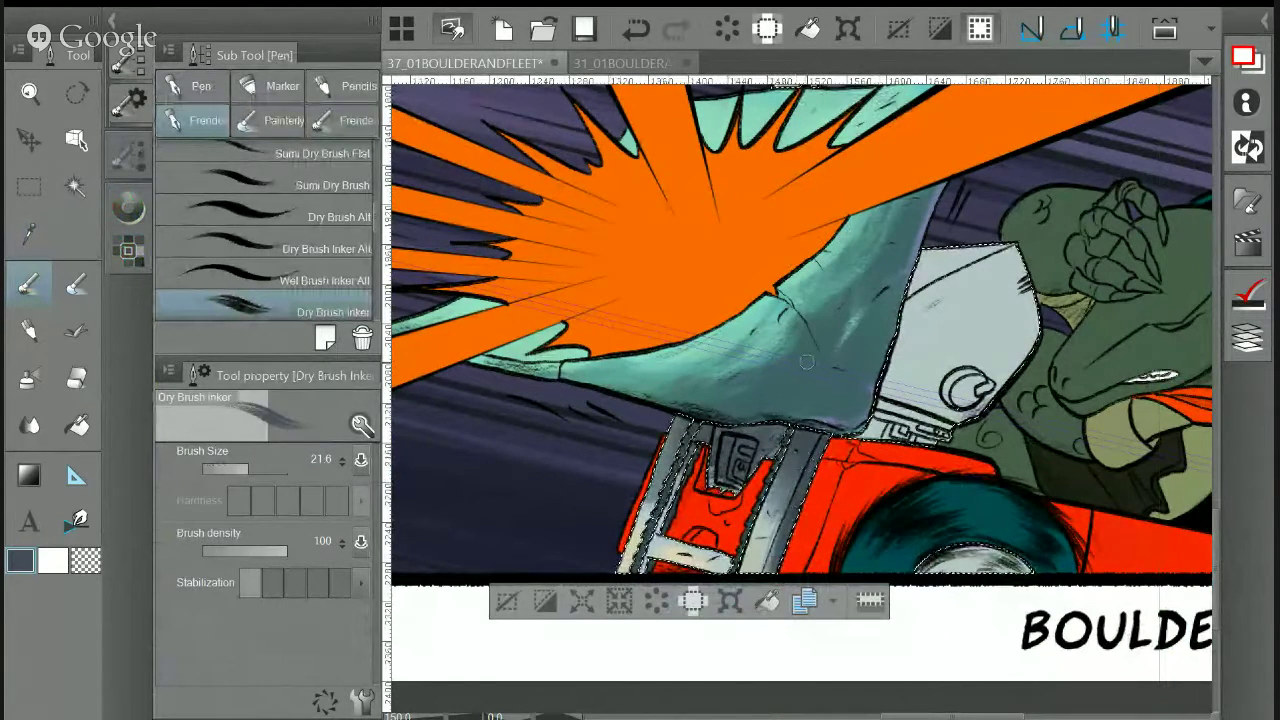
{"action": "left_click", "coordinate": [260, 468]}
{"action": "left_click", "coordinate": [277, 550]}
{"action": "left_click_drag", "start_coordinate": [277, 550], "coordinate": [271, 550]}
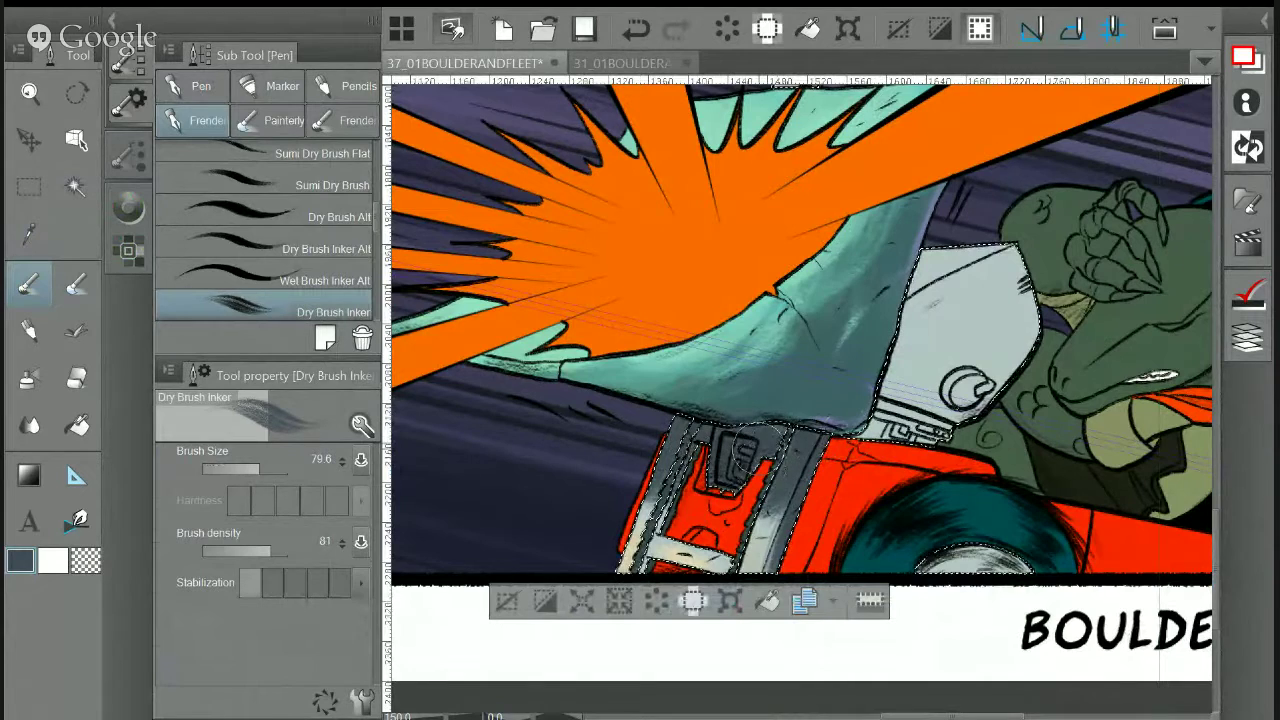
{"action": "left_click_drag", "start_coordinate": [765, 425], "coordinate": [668, 681]}
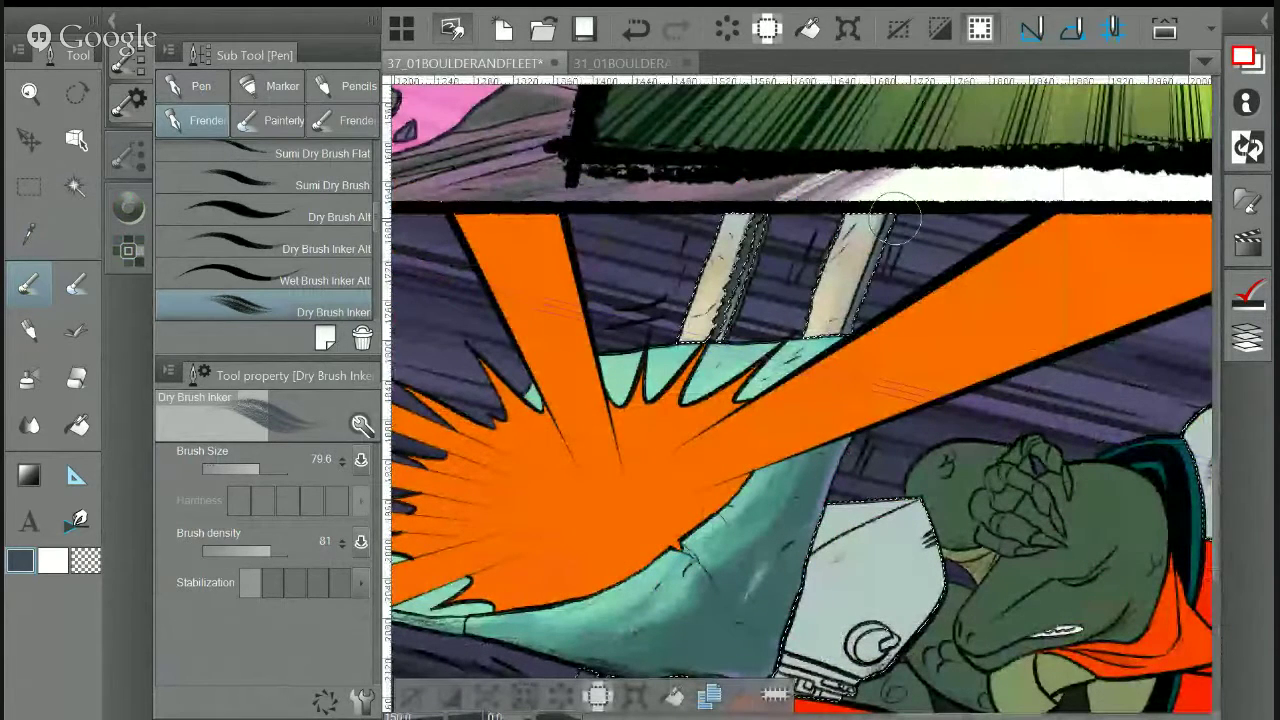
Sample the struts' cream highlight and brush it onto the upper struts, lower struts and crossbar at brush size 29.3
{"action": "key", "text": "i"}
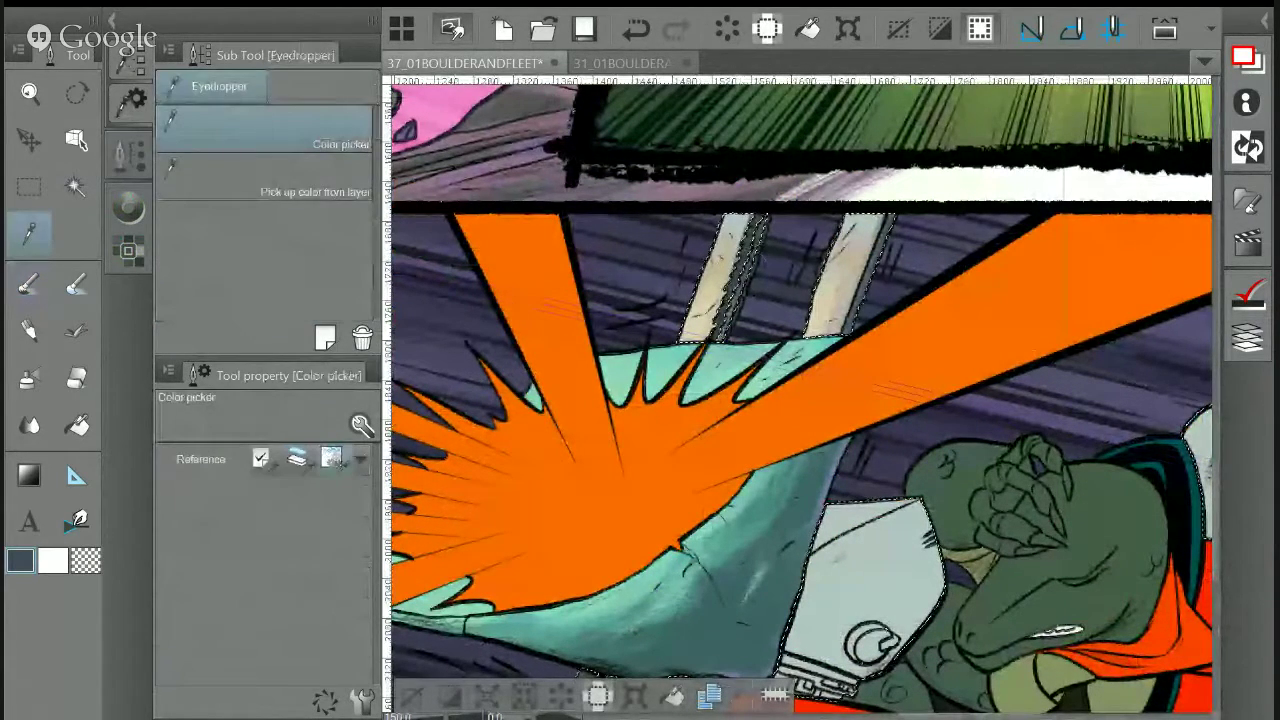
{"action": "left_click", "coordinate": [708, 300]}
{"action": "key", "text": "p"}
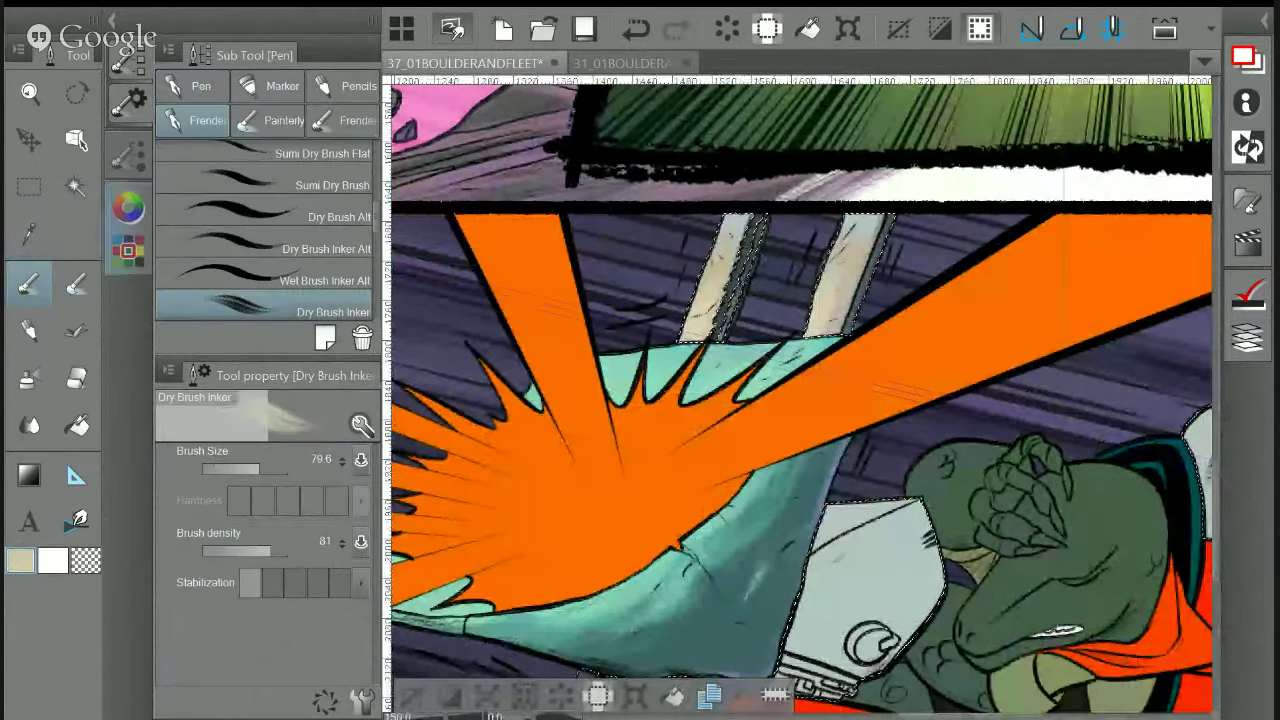
{"action": "left_click", "coordinate": [251, 469]}
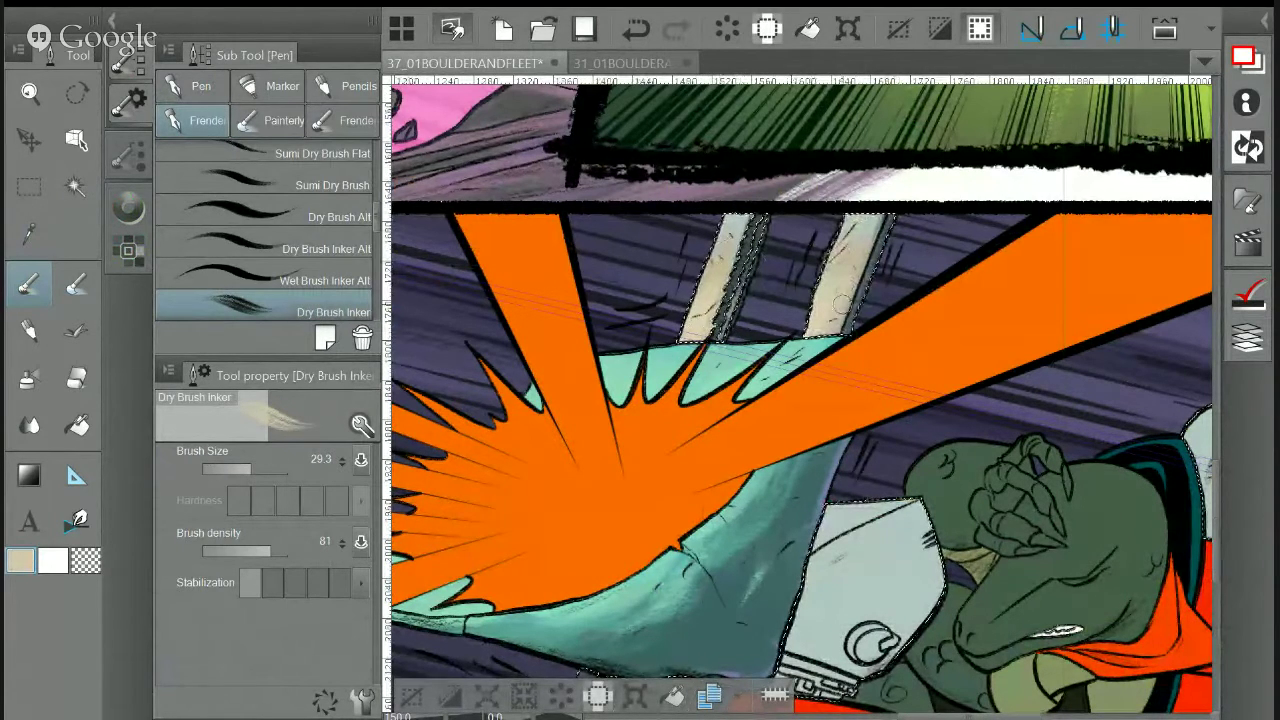
{"action": "left_click_drag", "start_coordinate": [833, 558], "coordinate": [950, 210]}
{"action": "left_click_drag", "start_coordinate": [652, 475], "coordinate": [679, 431]}
{"action": "mouse_move", "coordinate": [662, 476]}
{"action": "left_mouse_down"}
{"action": "mouse_move", "coordinate": [702, 460]}
{"action": "mouse_move", "coordinate": [783, 448]}
{"action": "left_mouse_up"}
Touch up the lower struts and the part between them with sampled dark blue-gray and pale gray, and clear the selection
{"action": "key", "text": "alt"}
{"action": "left_click", "coordinate": [812, 385]}
{"action": "key", "text": "p"}
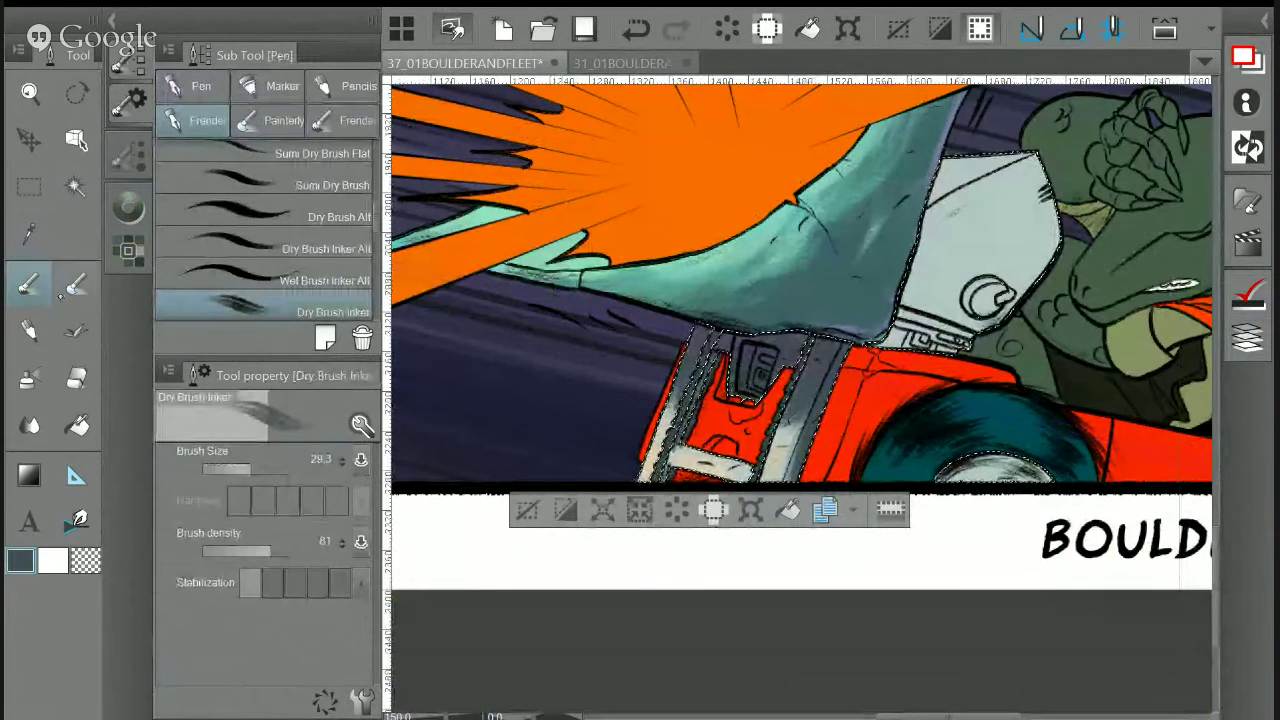
{"action": "key", "text": "i"}
{"action": "left_click", "coordinate": [712, 362]}
{"action": "key", "text": "p"}
{"action": "left_click_drag", "start_coordinate": [783, 358], "coordinate": [729, 386]}
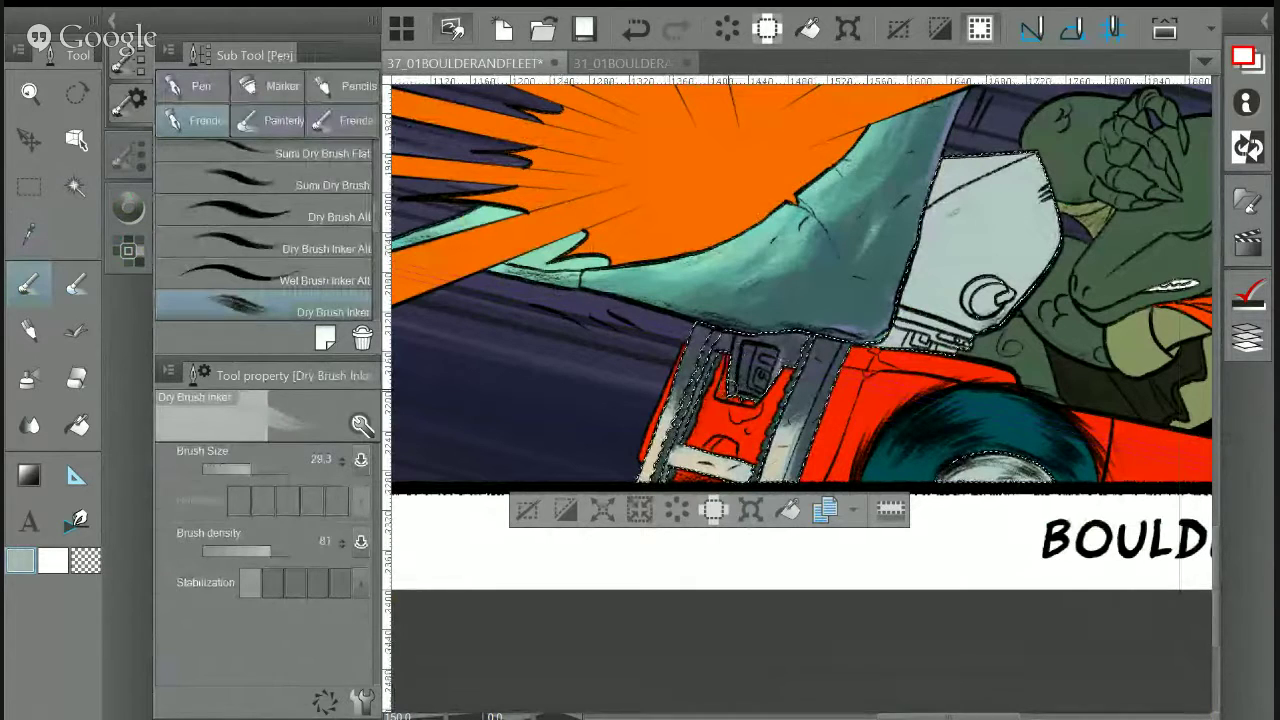
{"action": "left_click", "coordinate": [530, 510]}
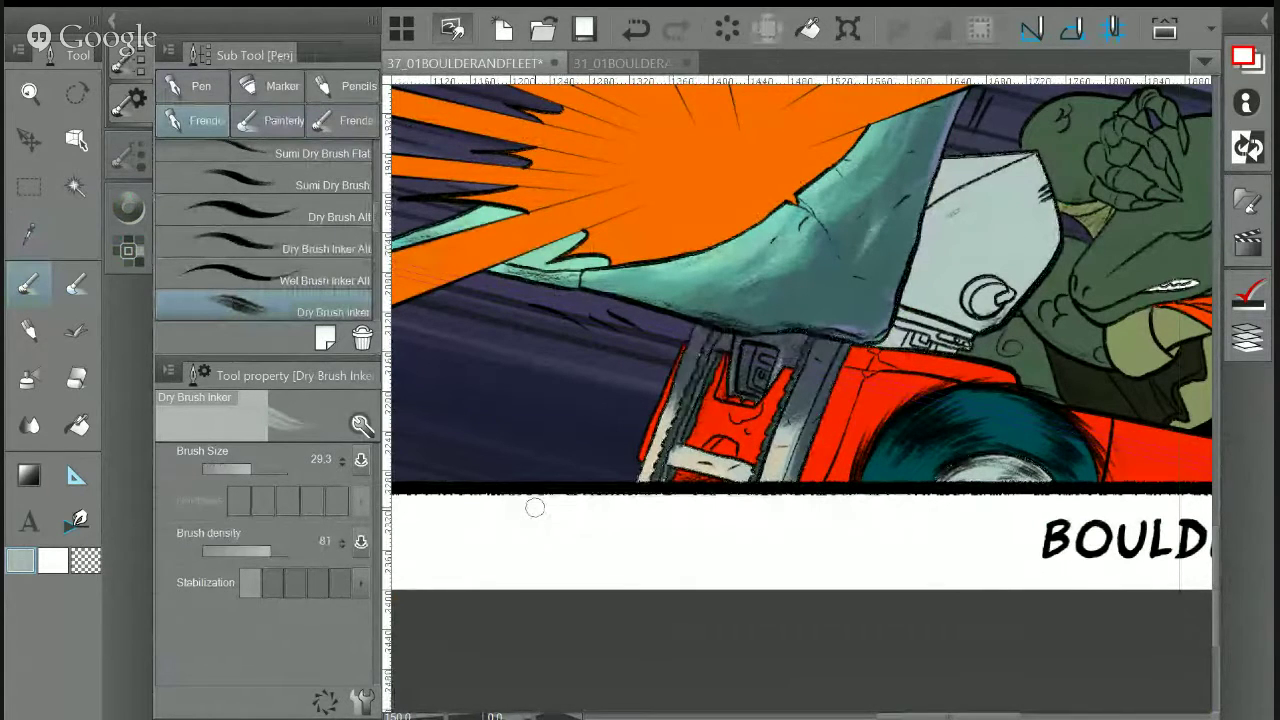
Select the chain details along the struts by color and darken the sampled strut blue-gray to hue 214, saturation 33, value 22
{"action": "left_click_drag", "start_coordinate": [535, 508], "coordinate": [470, 578]}
{"action": "key", "text": "w"}
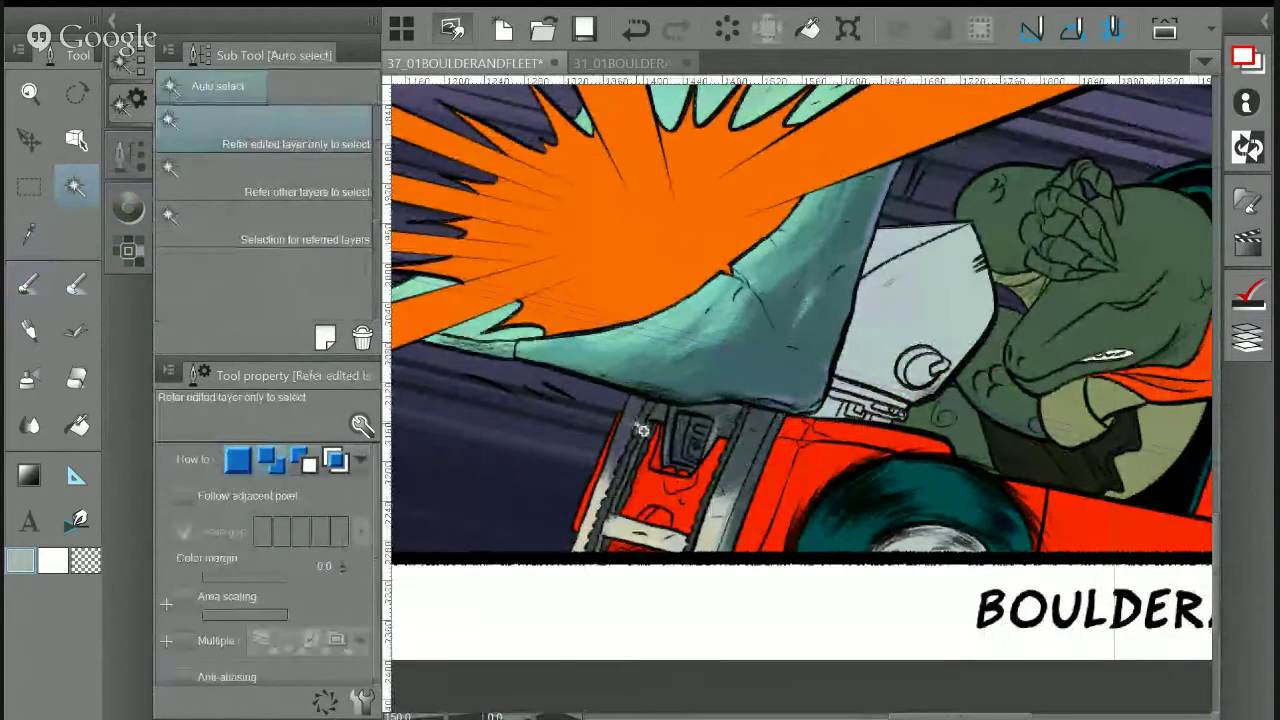
{"action": "left_click", "coordinate": [699, 519]}
{"action": "key", "text": "i"}
{"action": "left_click", "coordinate": [752, 450]}
{"action": "left_click", "coordinate": [128, 207]}
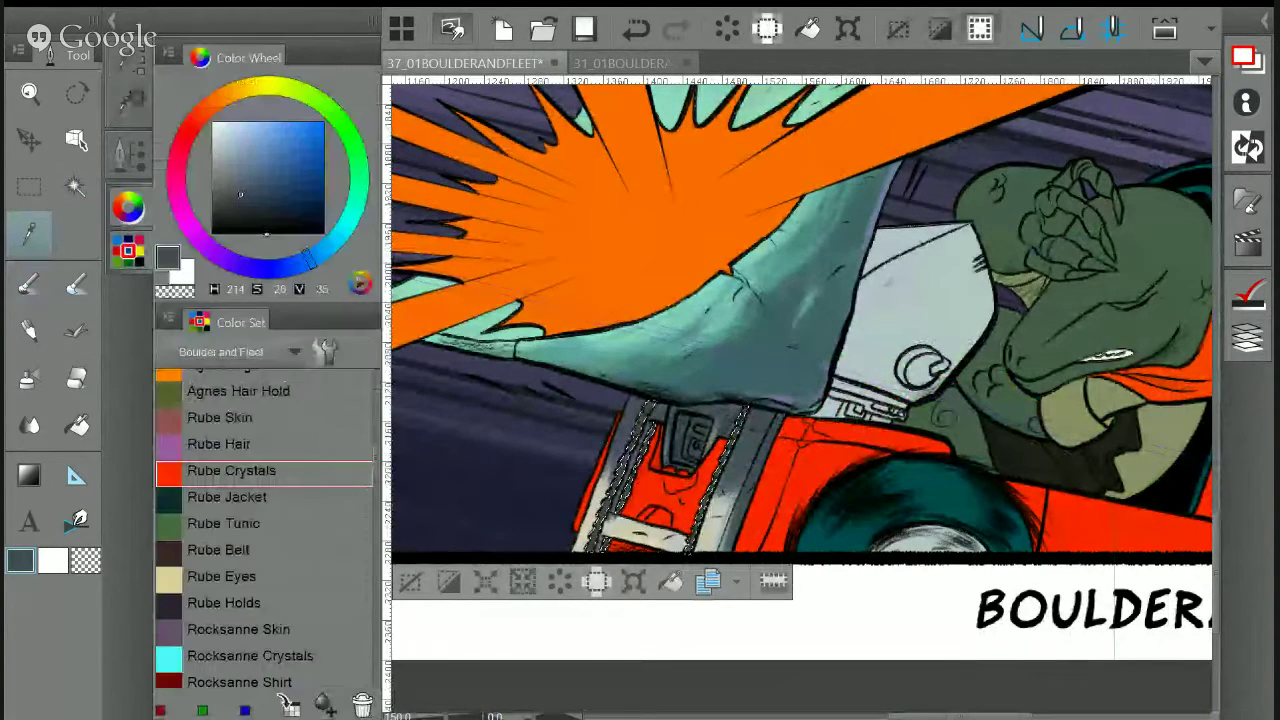
{"action": "left_click", "coordinate": [697, 528]}
{"action": "key", "text": "b"}
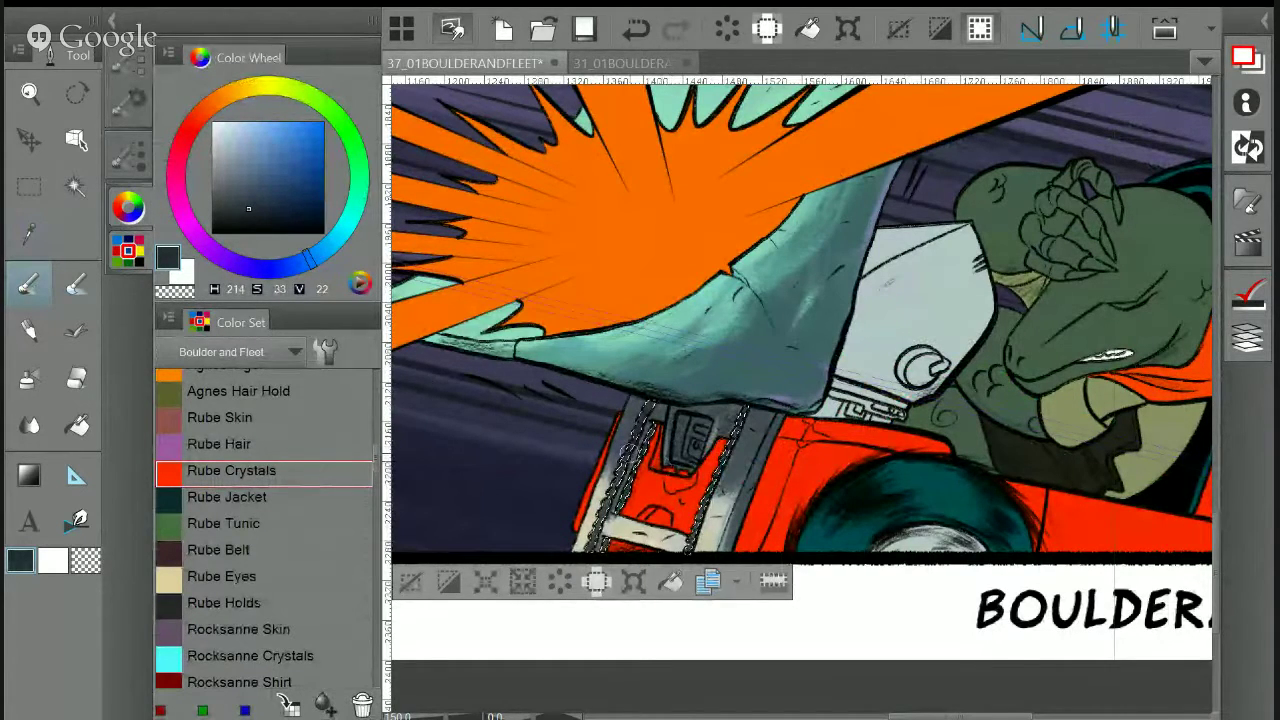
Sample the strut's cream, darken it to hue 51, saturation 18, value 42, brush it onto the chains, and clear the selection
{"action": "key", "text": "i"}
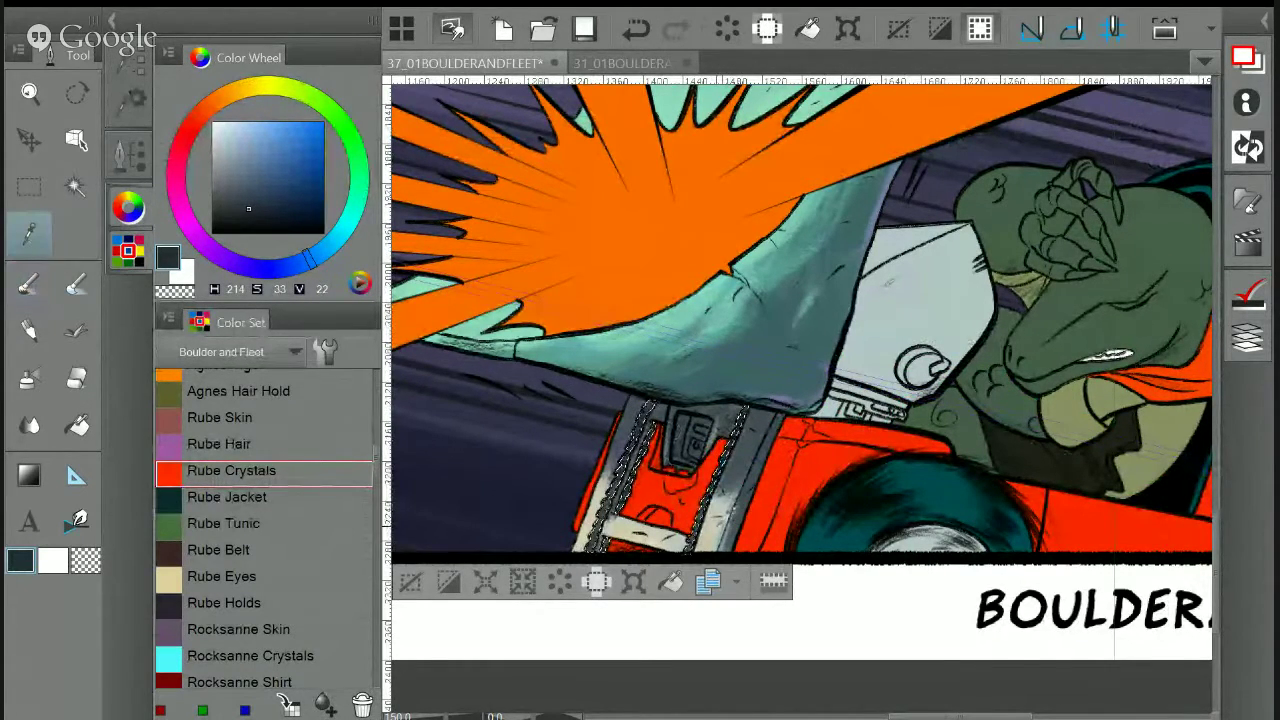
{"action": "left_click", "coordinate": [718, 518]}
{"action": "left_click", "coordinate": [232, 186]}
{"action": "key", "text": "b"}
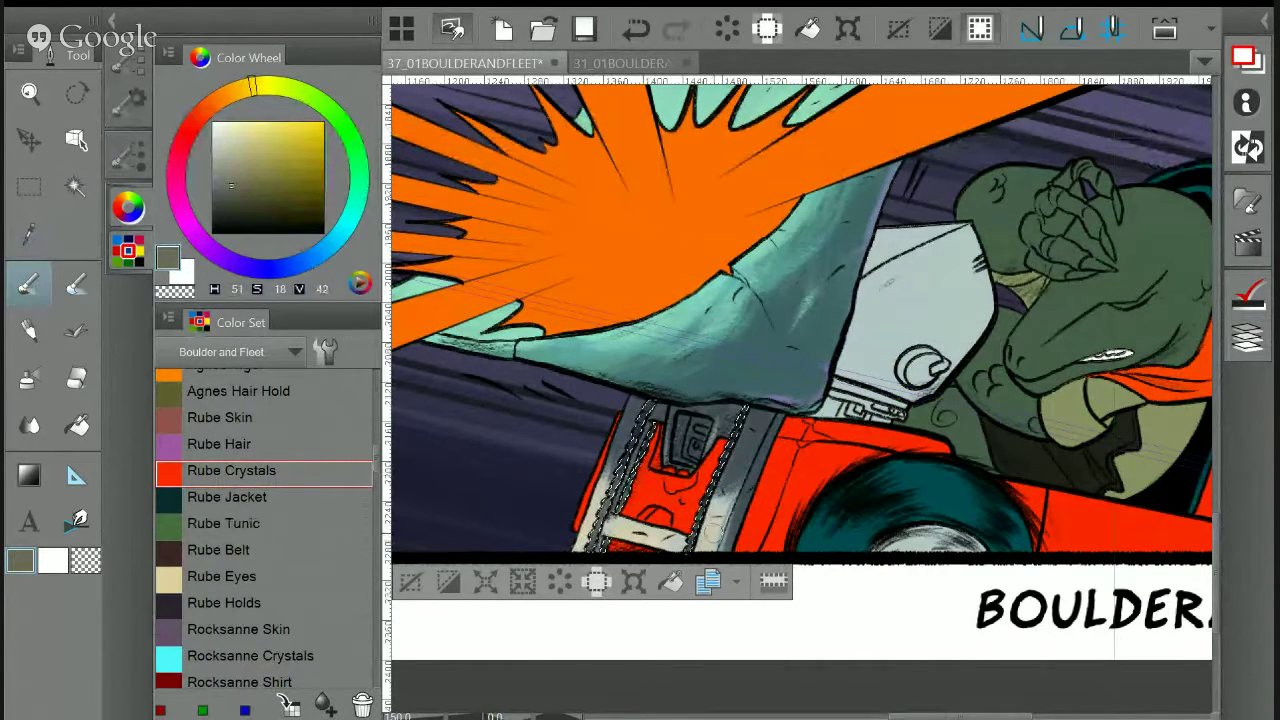
{"action": "left_click_drag", "start_coordinate": [730, 260], "coordinate": [620, 592]}
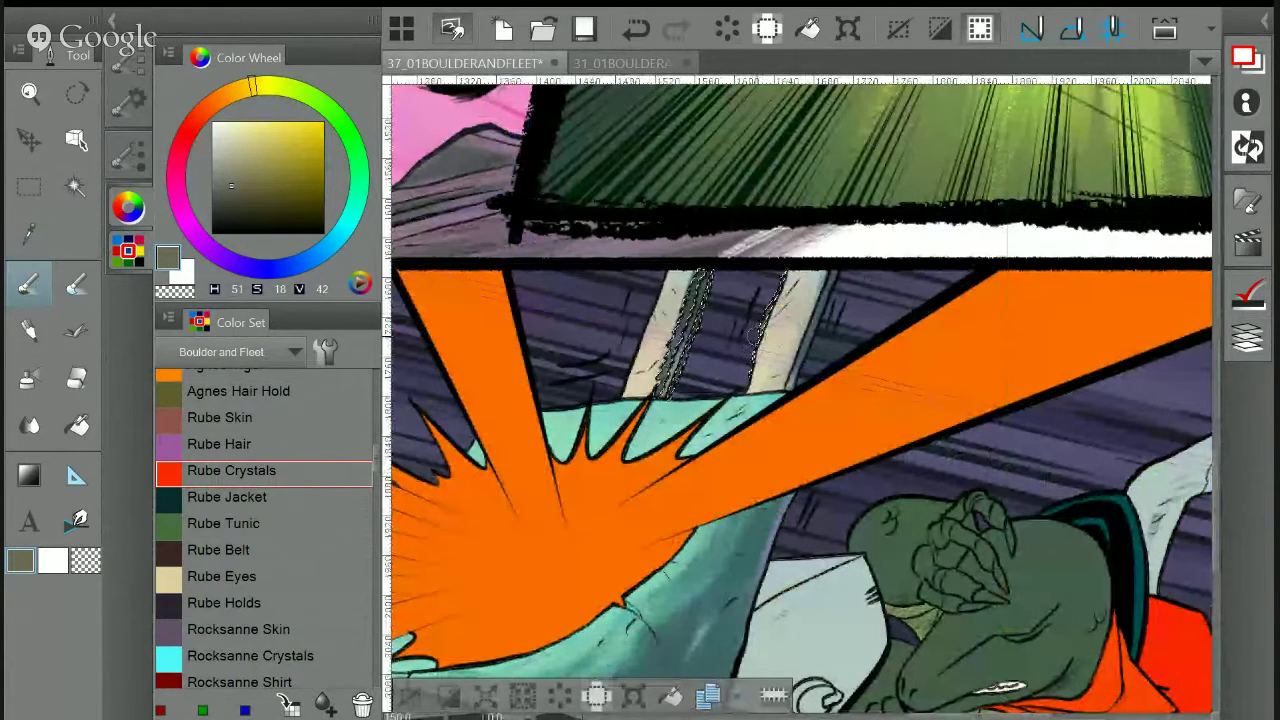
{"action": "key", "text": "ctrl+d"}
Select the vehicle's red body by color and lay a gradient of orange (hue 28, saturation 80, value 98) over its front part
{"action": "left_click_drag", "start_coordinate": [713, 323], "coordinate": [773, 107]}
{"action": "left_click_drag", "start_coordinate": [800, 400], "coordinate": [718, 368]}
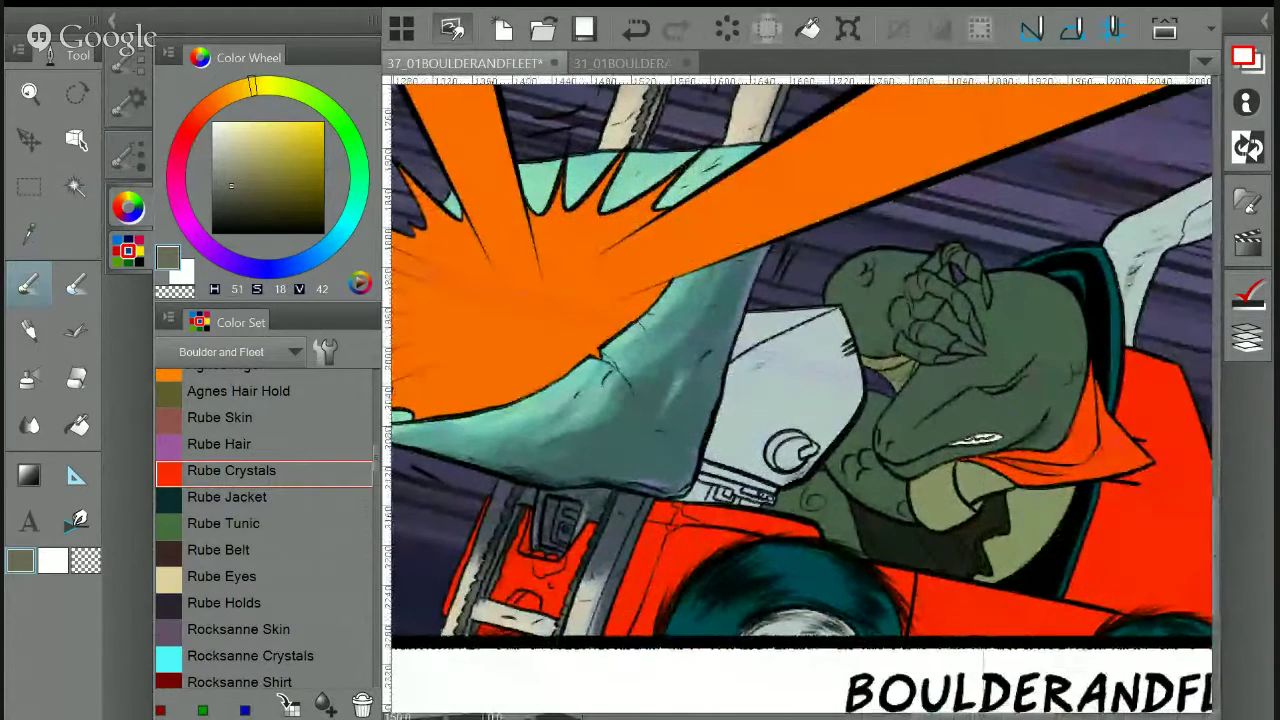
{"action": "key", "text": "w"}
{"action": "left_click", "coordinate": [673, 553]}
{"action": "left_click_drag", "start_coordinate": [673, 553], "coordinate": [601, 558]}
{"action": "left_click_drag", "start_coordinate": [787, 580], "coordinate": [880, 458]}
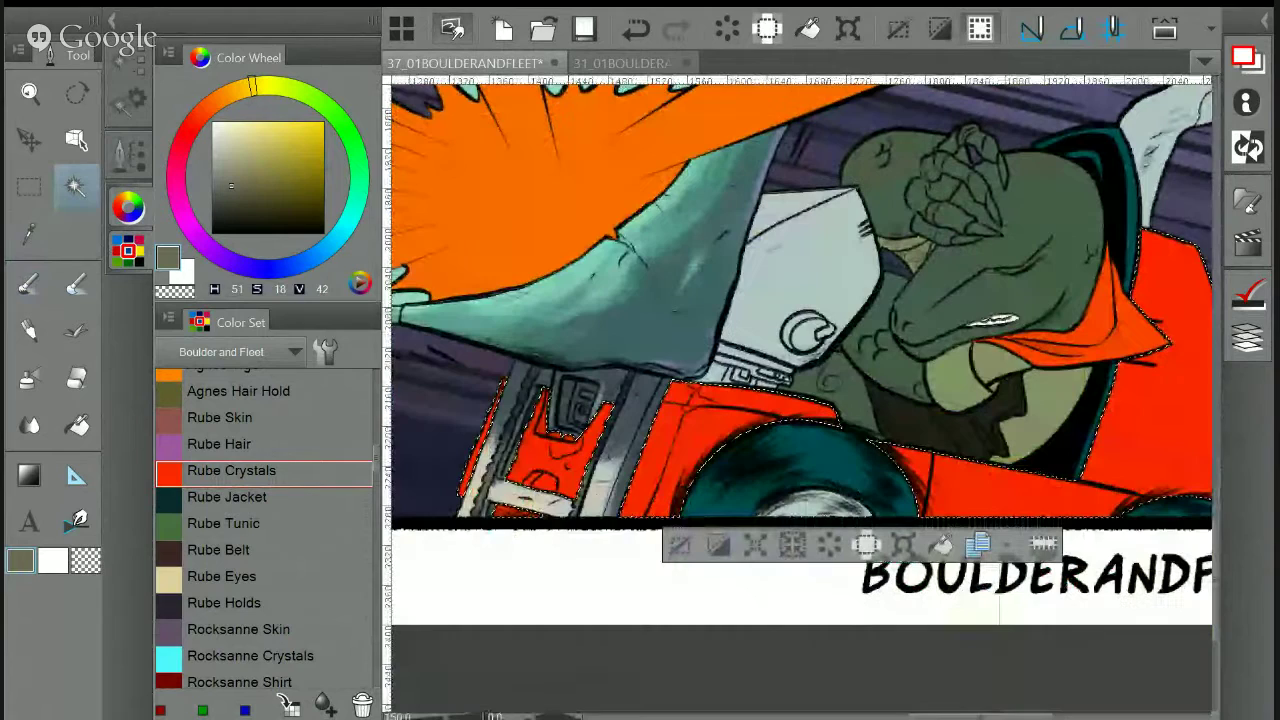
{"action": "scroll", "coordinate": [880, 458], "scroll_direction": "down", "scroll_amount": 1}
{"action": "left_click_drag", "start_coordinate": [880, 400], "coordinate": [829, 452]}
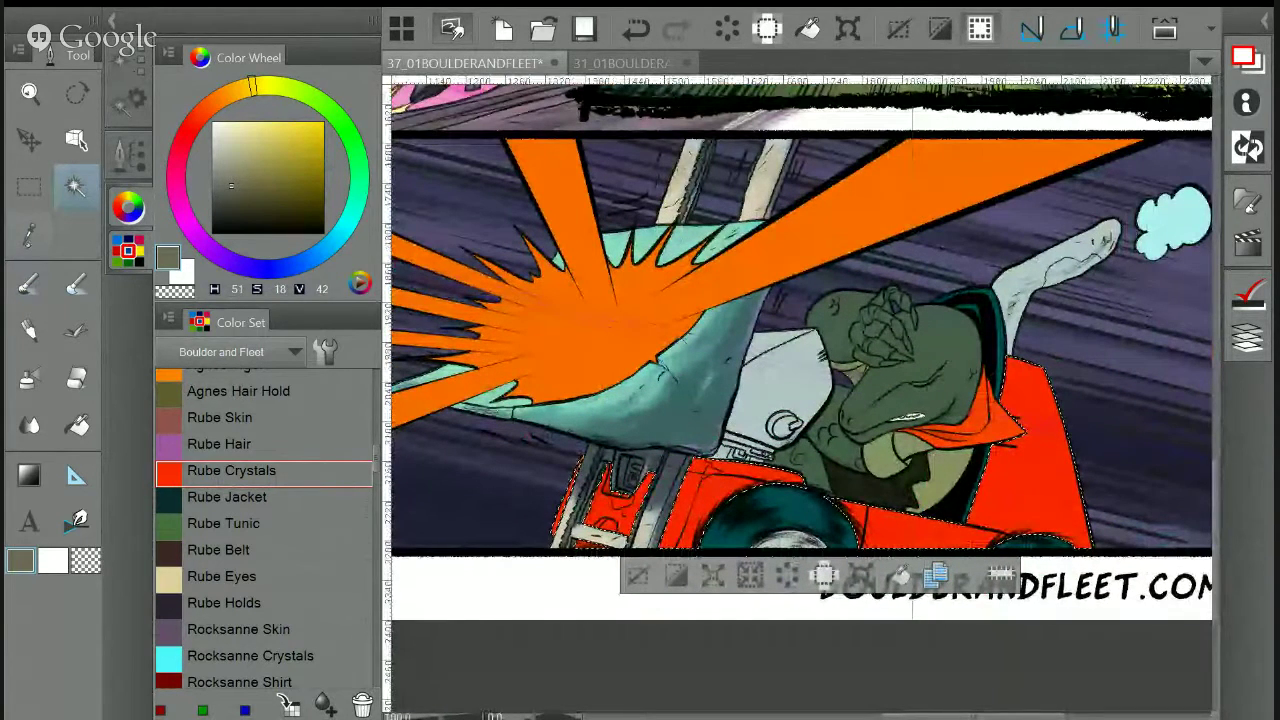
{"action": "key", "text": "i"}
{"action": "left_click", "coordinate": [715, 480]}
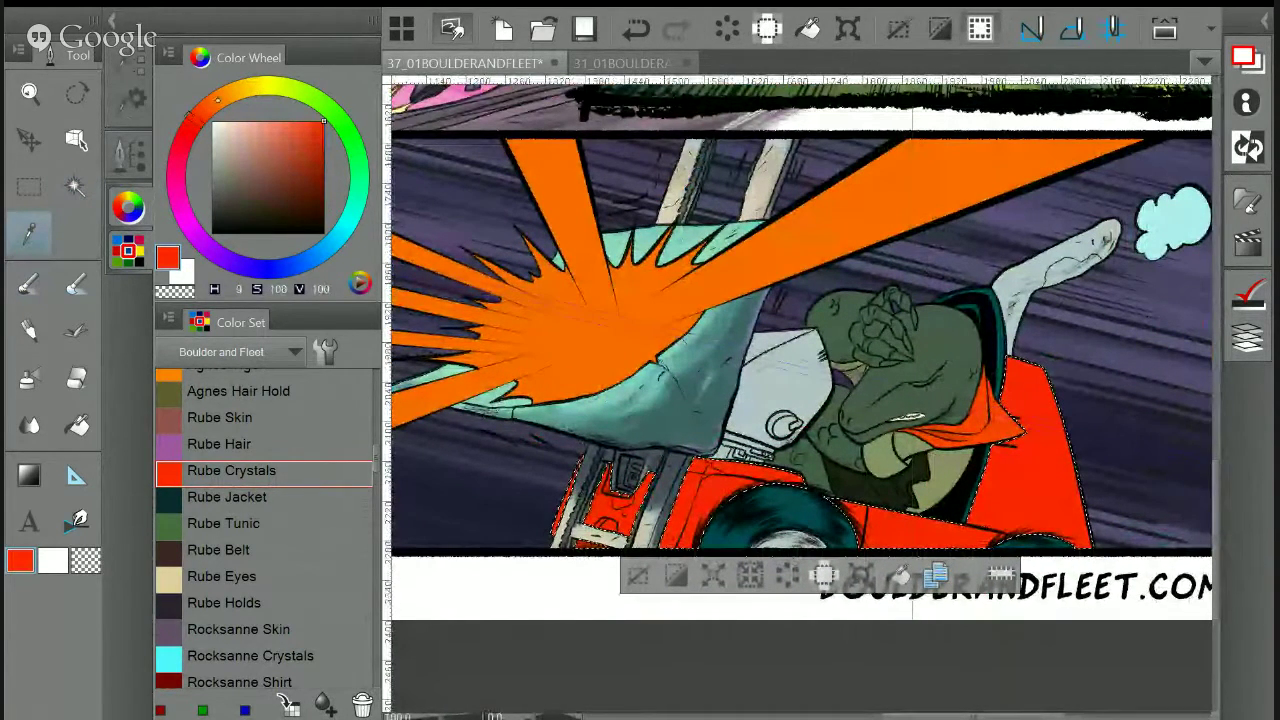
{"action": "left_click", "coordinate": [218, 100]}
{"action": "left_click", "coordinate": [302, 124]}
{"action": "key", "text": "g"}
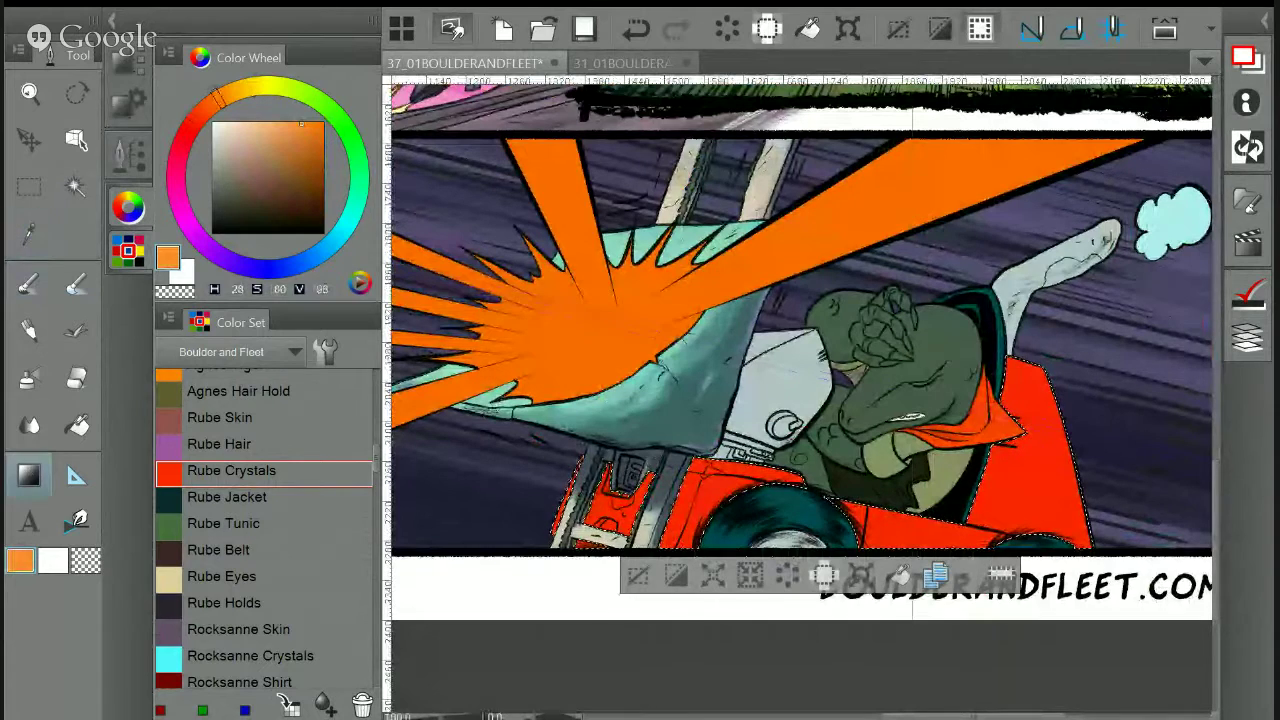
{"action": "scroll", "coordinate": [631, 341], "scroll_direction": "down", "scroll_amount": 1}
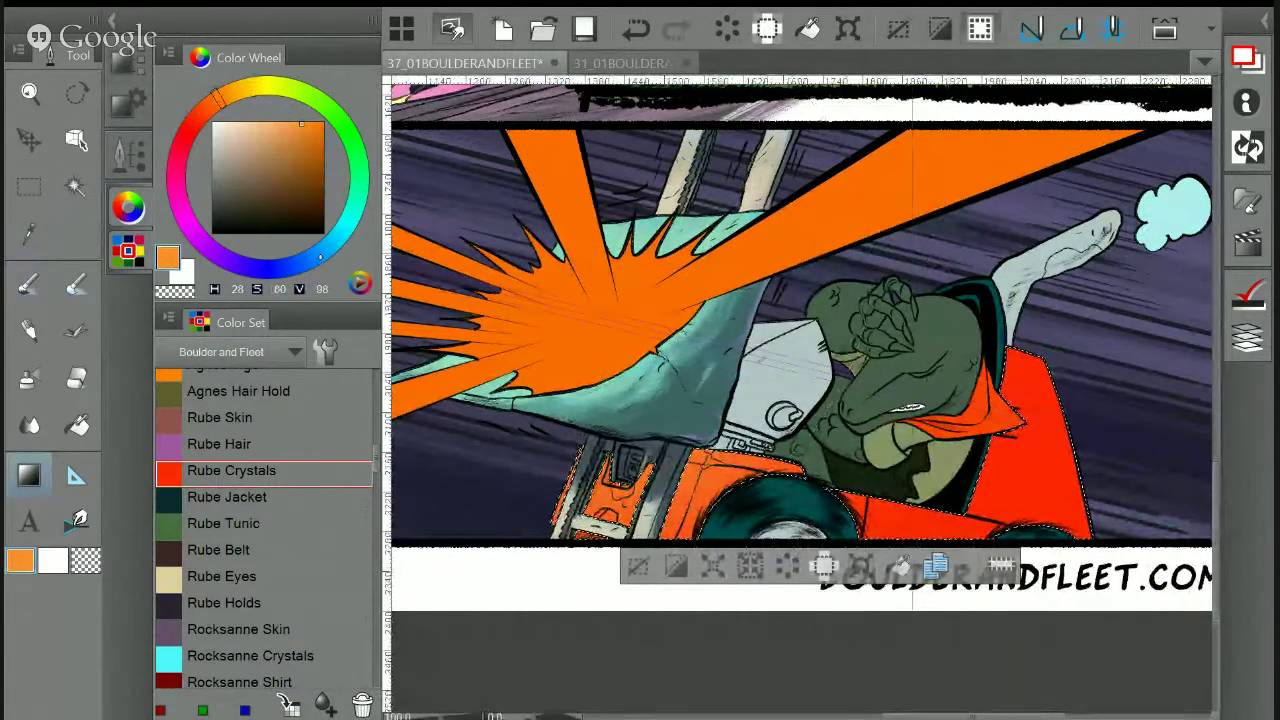
Dab blue (hue 215, saturation 80, value 98) onto the red rear body with the Concept 1 brush and sample the blend at brush size 58.5
{"action": "left_click", "coordinate": [307, 261]}
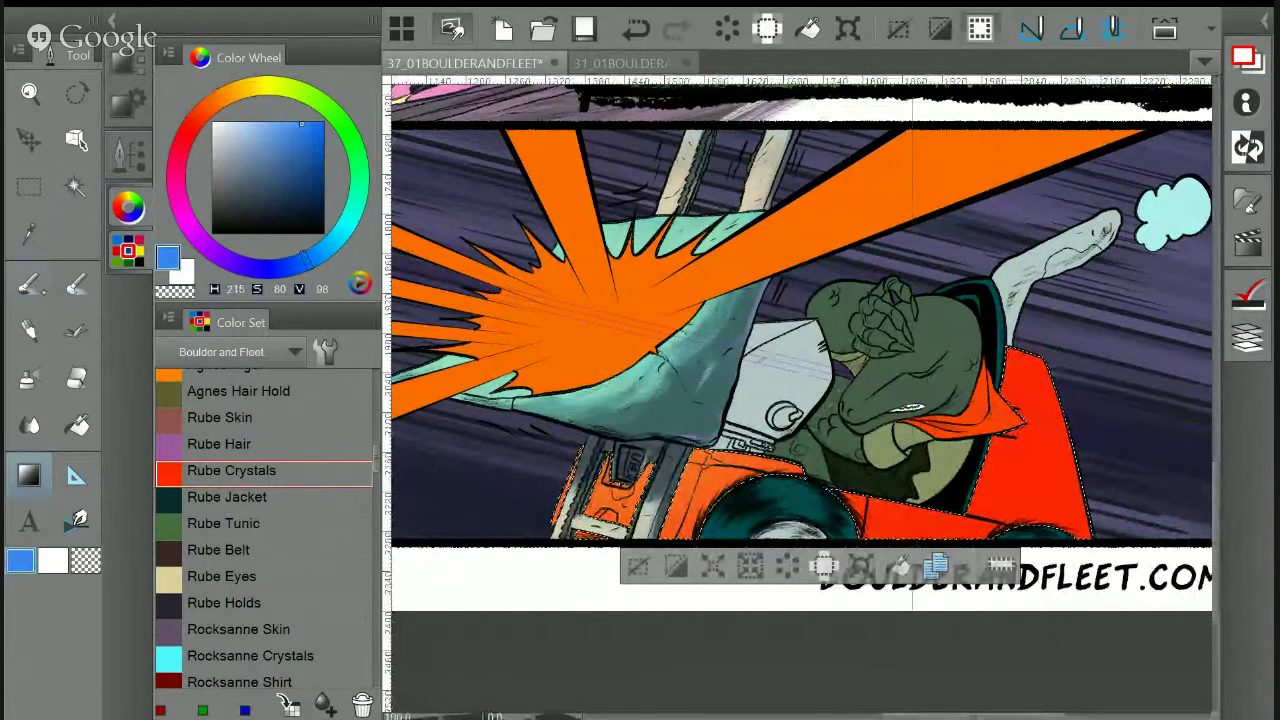
{"action": "key", "text": "i"}
{"action": "key", "text": "p"}
{"action": "left_click", "coordinate": [128, 97]}
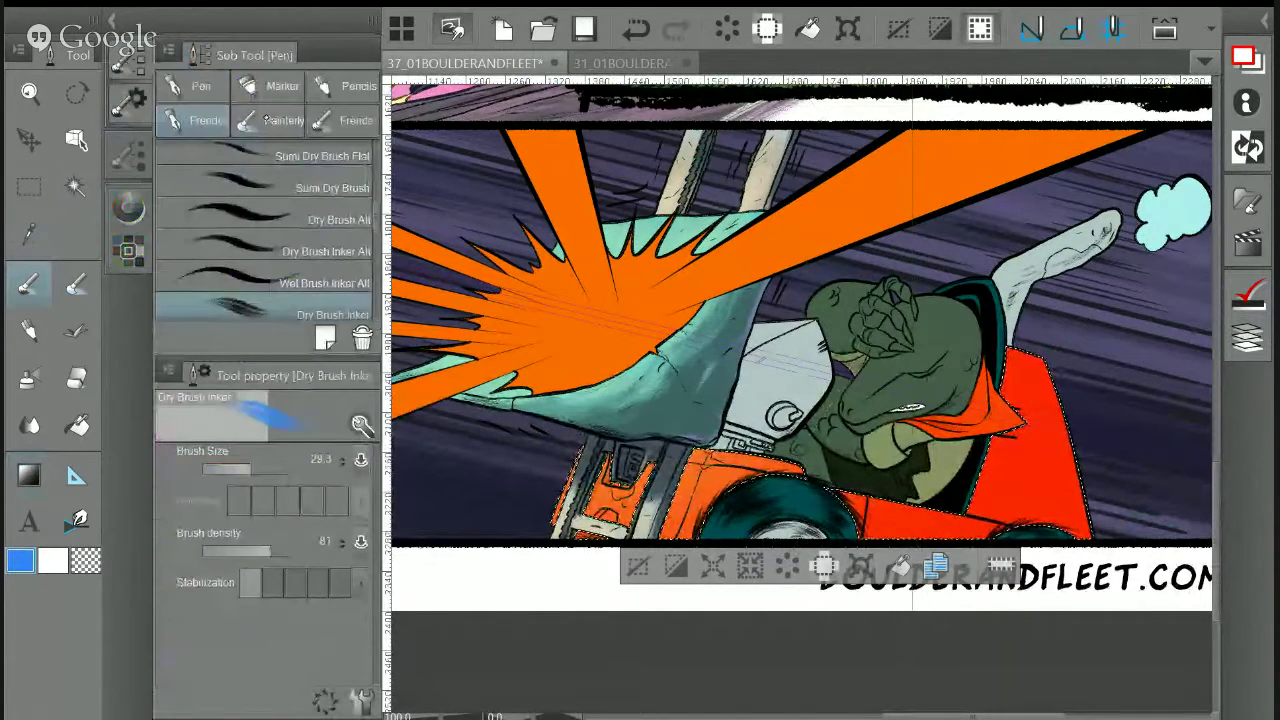
{"action": "left_click", "coordinate": [268, 120]}
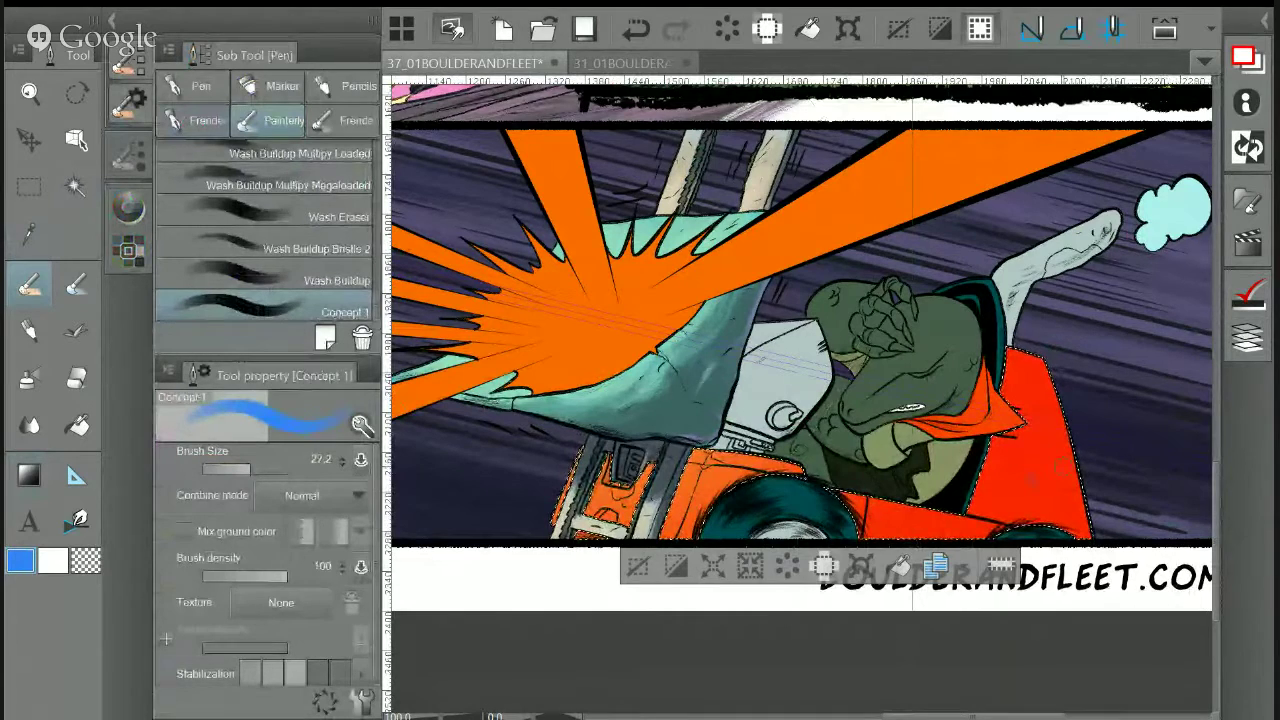
{"action": "key", "text": "i"}
{"action": "left_click", "coordinate": [1034, 480]}
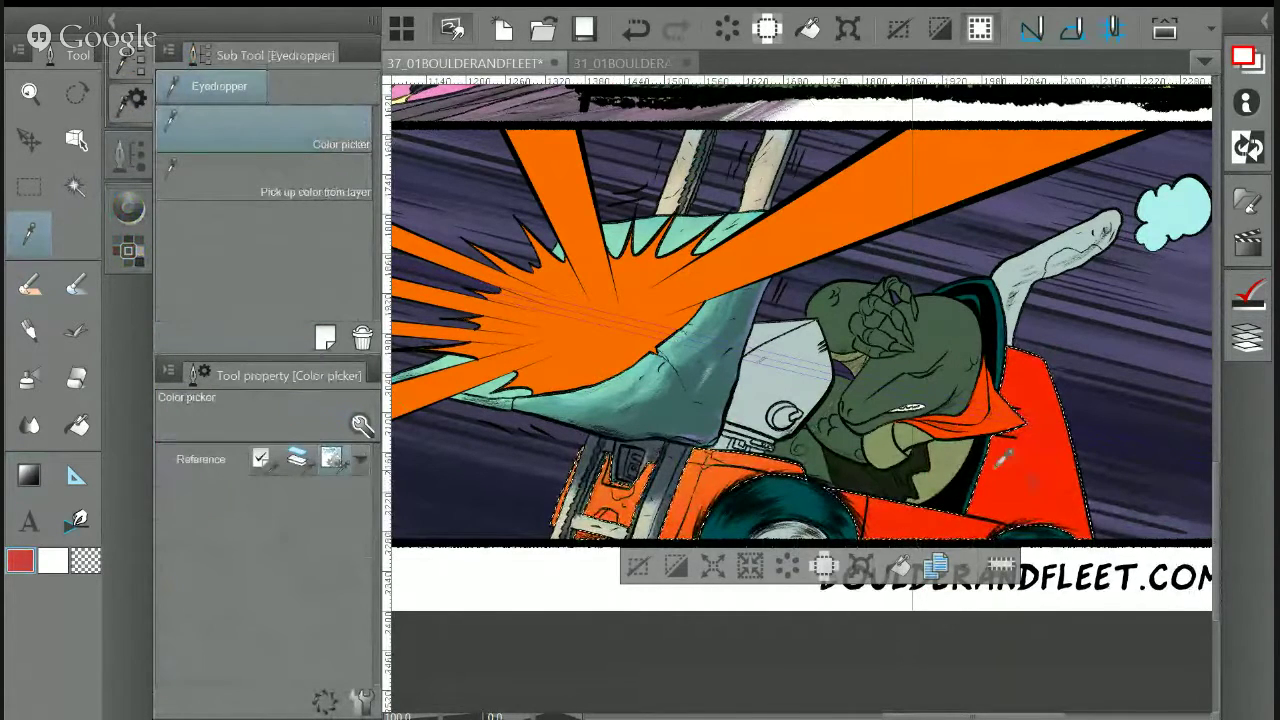
{"action": "key", "text": "p"}
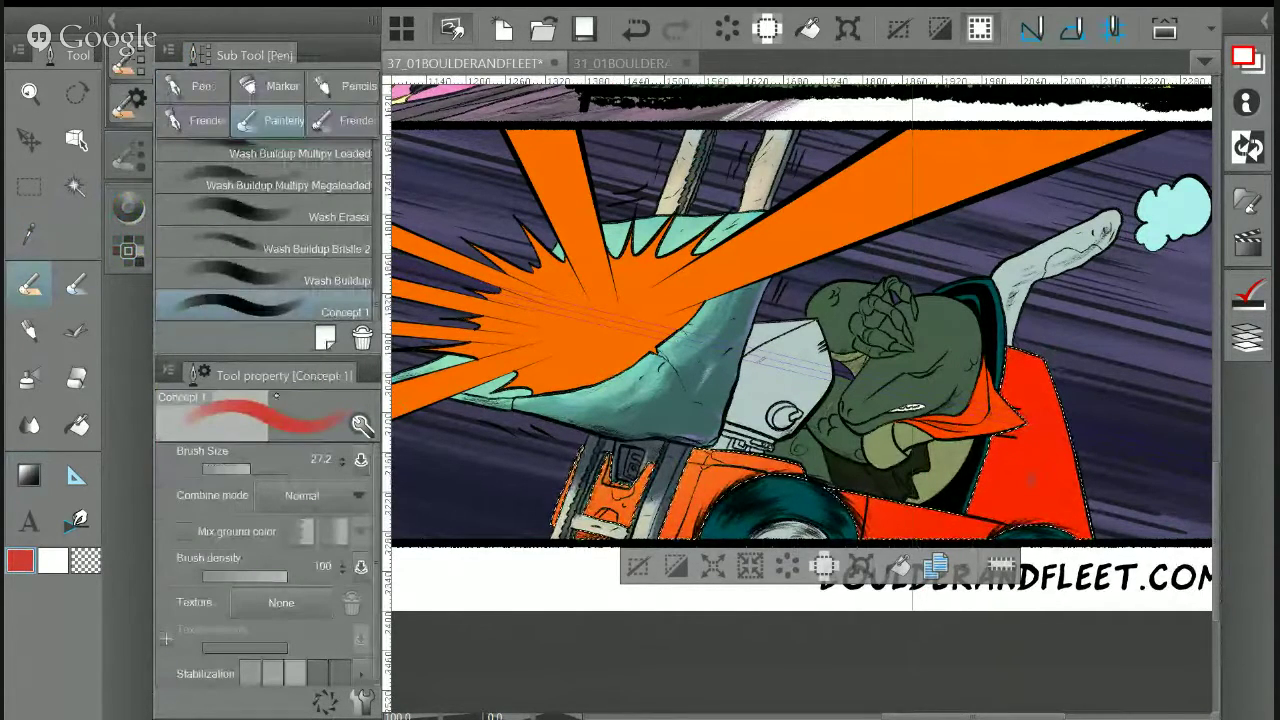
{"action": "left_click_drag", "start_coordinate": [252, 460], "coordinate": [258, 461]}
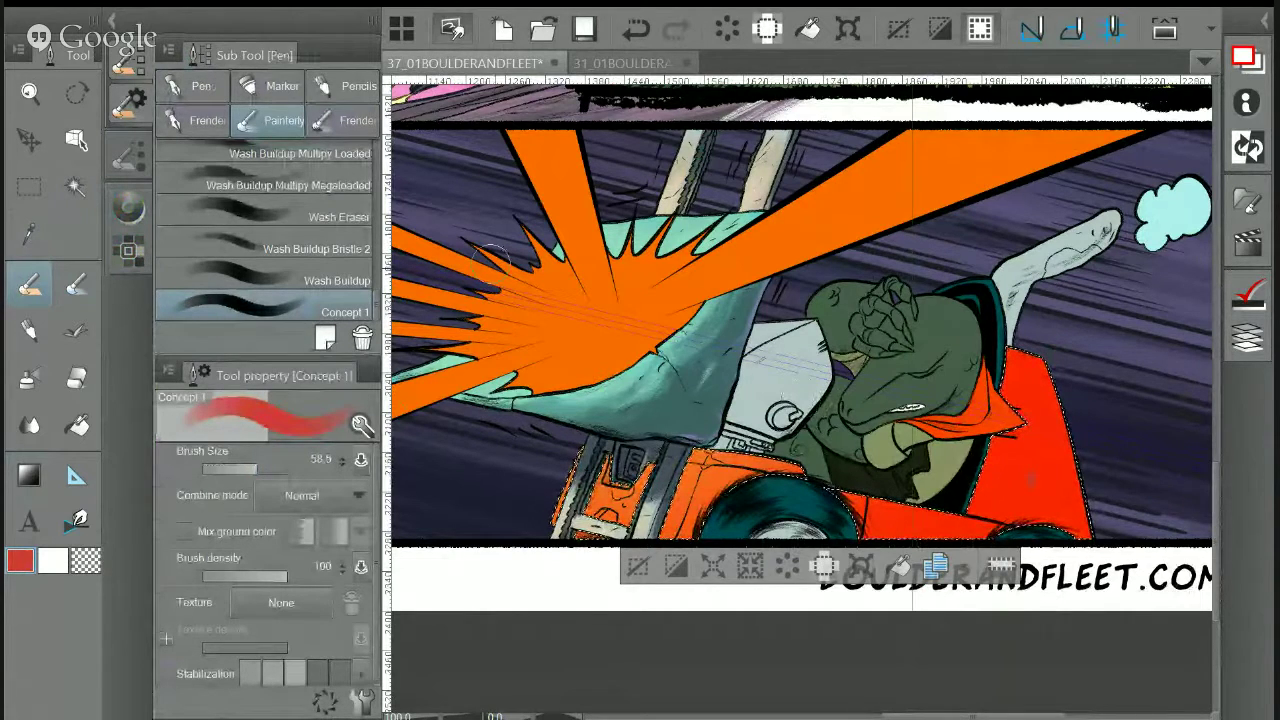
Sample the dark background, shift it to a blue of hue 211 and value 34, and dab it on the rear body at brush size 138.2
{"action": "key", "text": "i"}
{"action": "left_click", "coordinate": [517, 466]}
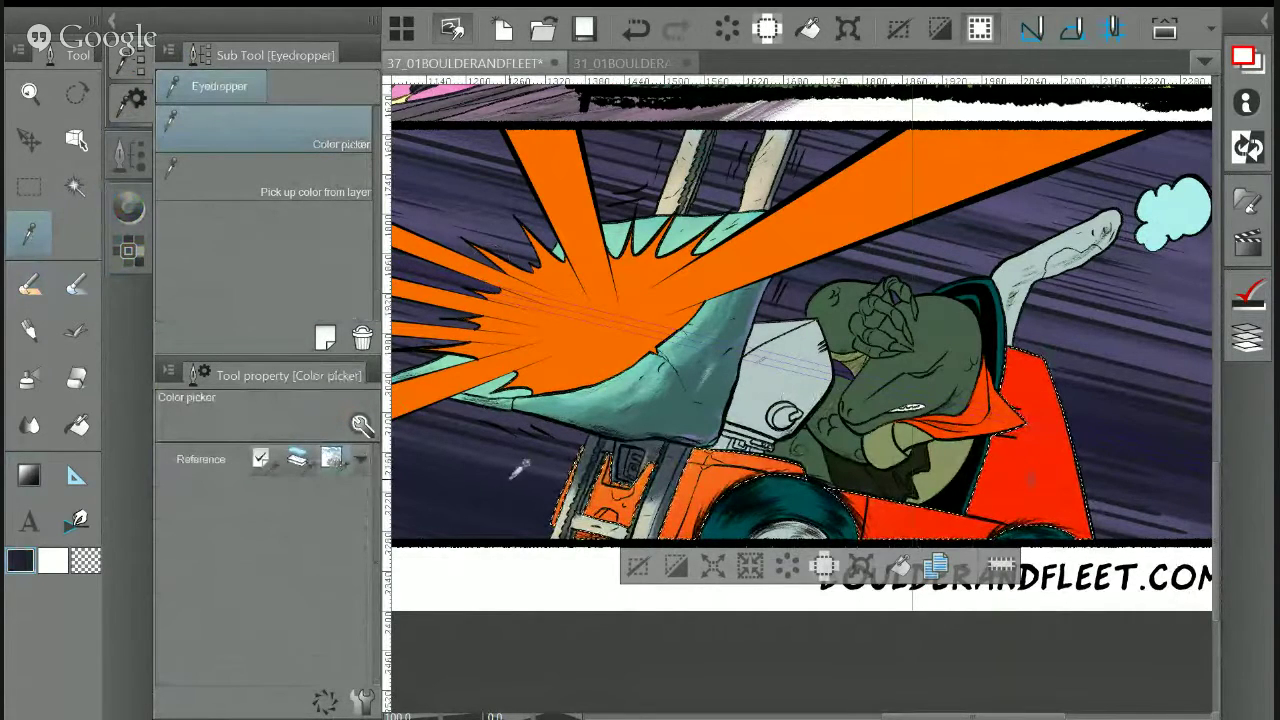
{"action": "left_click", "coordinate": [126, 205]}
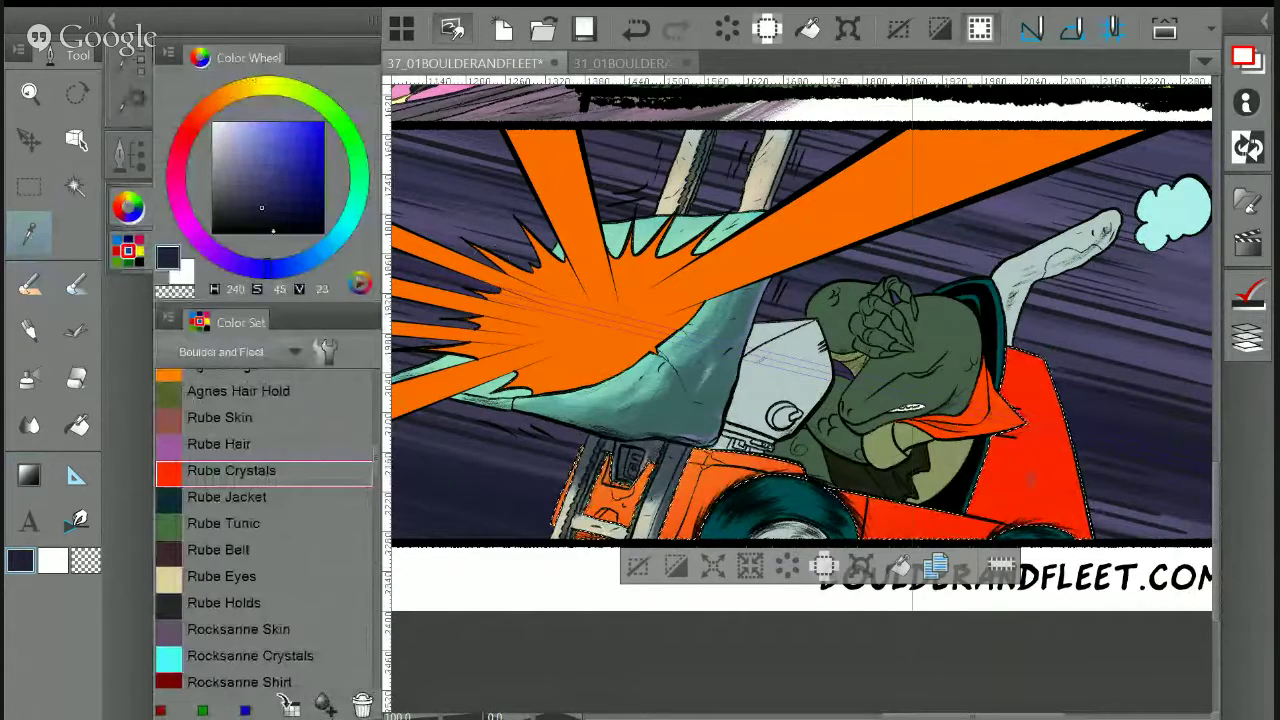
{"action": "left_click", "coordinate": [264, 193]}
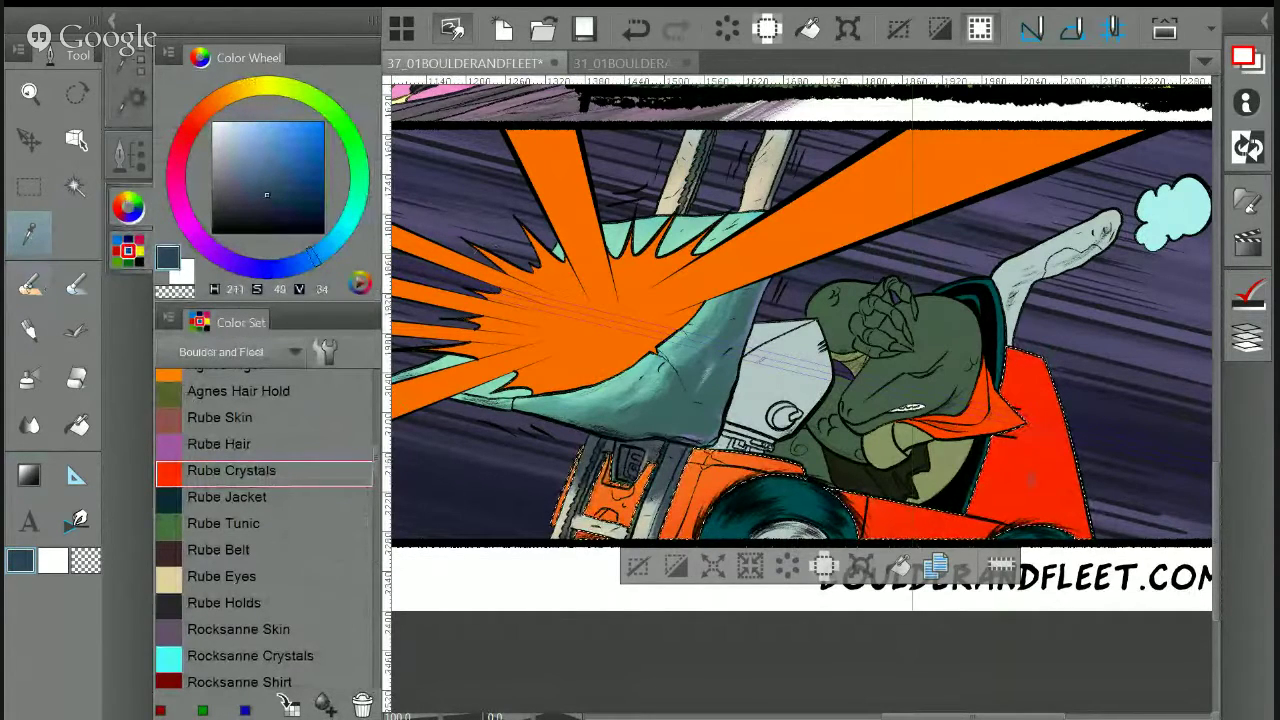
{"action": "left_click", "coordinate": [30, 285]}
{"action": "left_click", "coordinate": [130, 103]}
{"action": "key", "text": "]"}
{"action": "key", "text": "]"}
{"action": "key", "text": "]"}
{"action": "key", "text": "]"}
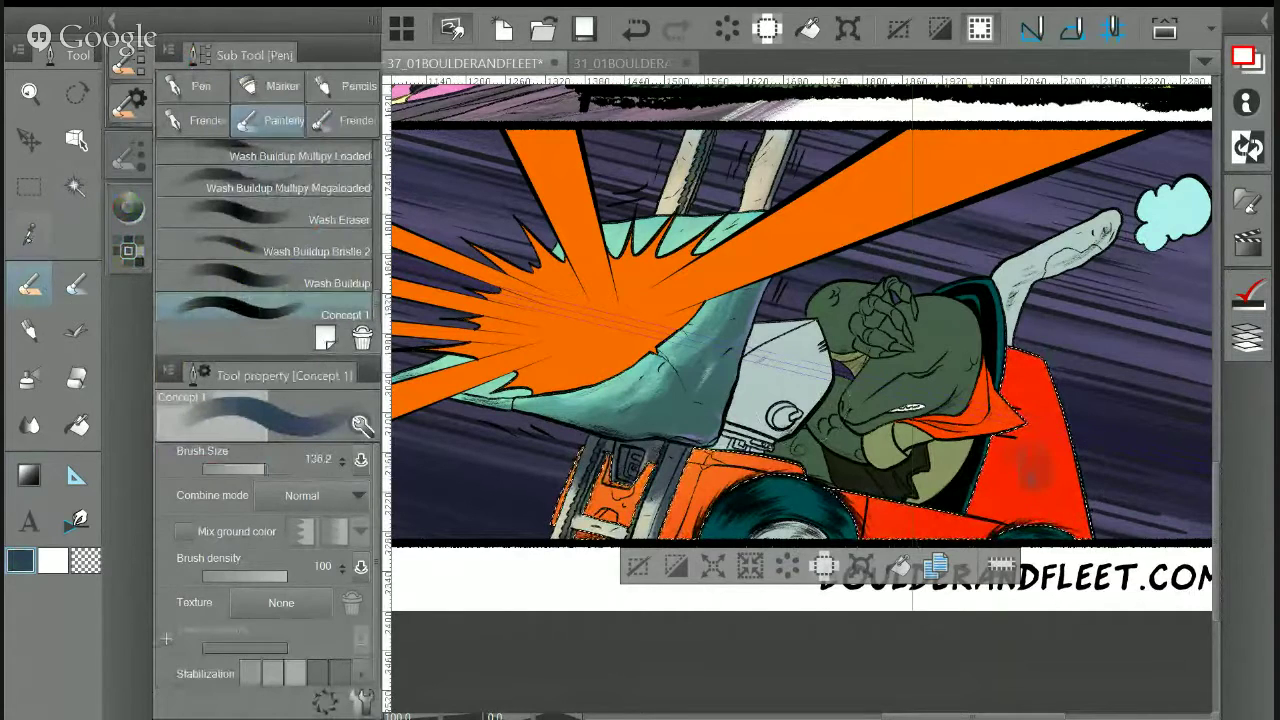
Sample the blended muted red and paint shadows over the rear body, lower side and hood with Concept 1 at size 36.9
{"action": "key", "text": "i"}
{"action": "left_click", "coordinate": [1040, 468]}
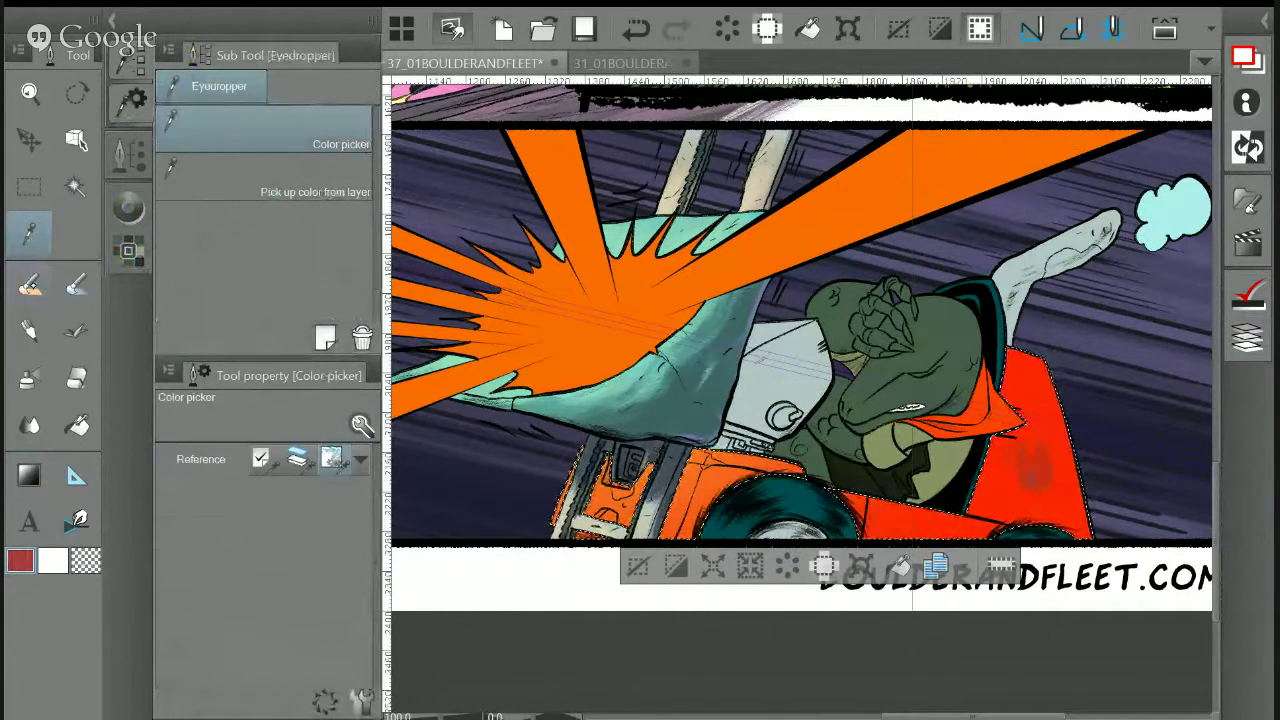
{"action": "key", "text": "b"}
{"action": "key", "text": "["}
{"action": "key", "text": "["}
{"action": "key", "text": "["}
{"action": "key", "text": "["}
{"action": "key", "text": "["}
{"action": "key", "text": "["}
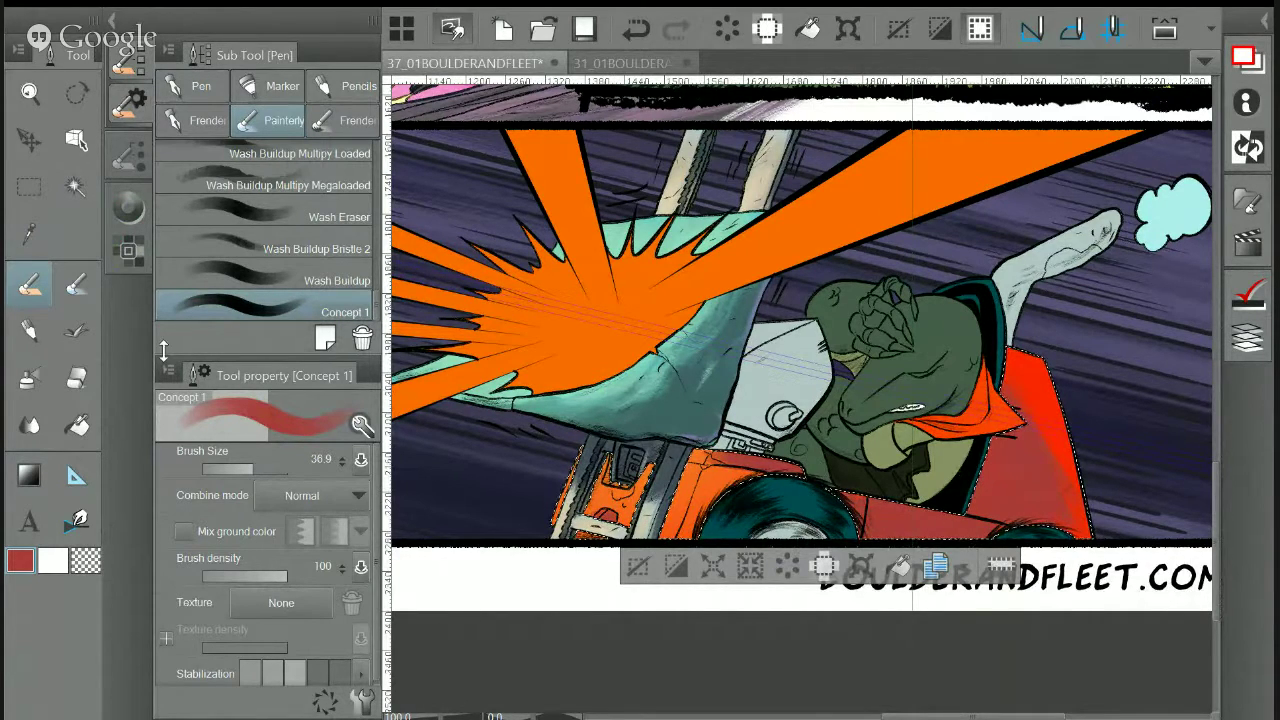
Texture the body's shadows with the Dry Brush Inker at size 73.7 in dark red (hue 359, saturation 68, value 54), and sample the front's orange
{"action": "left_click", "coordinate": [193, 119]}
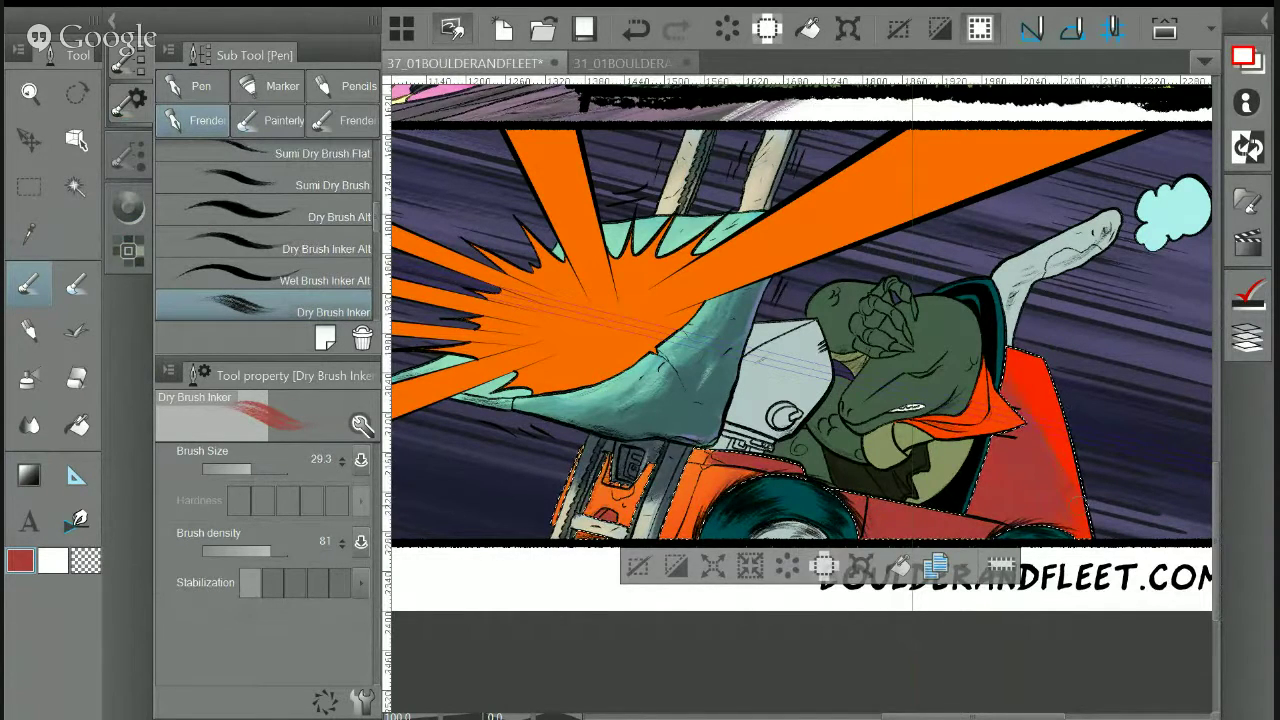
{"action": "left_click", "coordinate": [262, 467]}
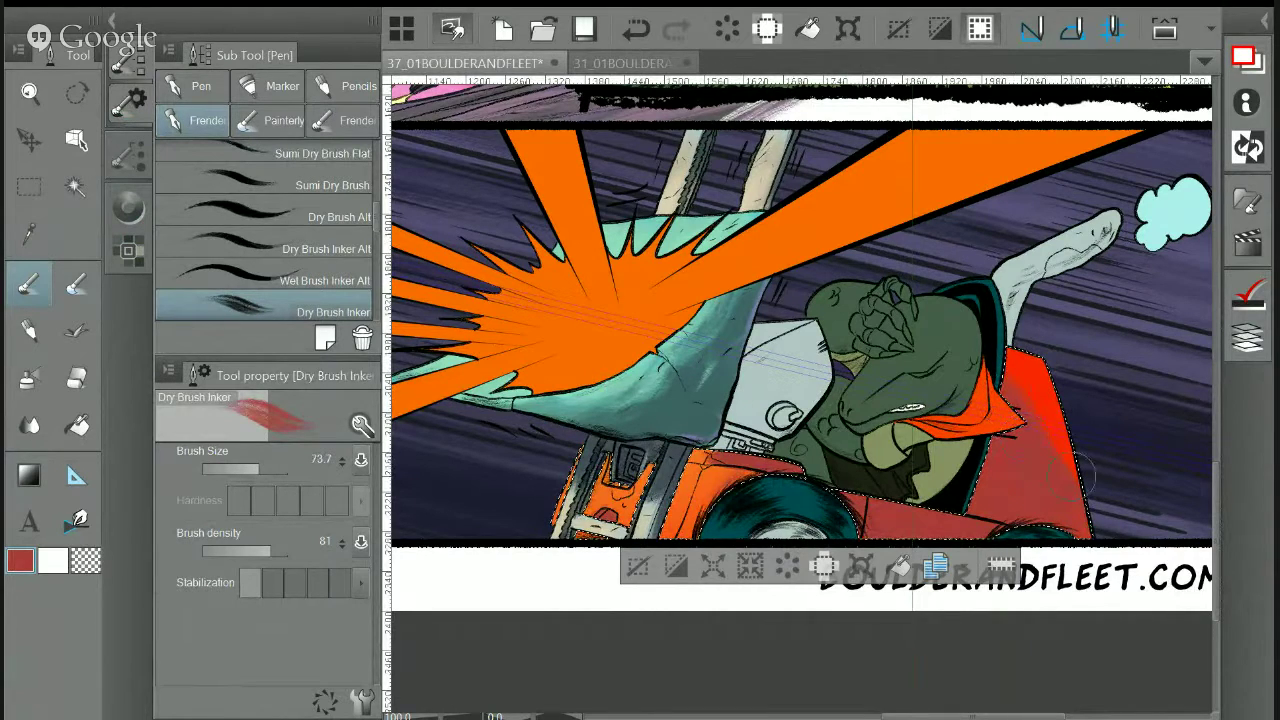
{"action": "left_click", "coordinate": [128, 207]}
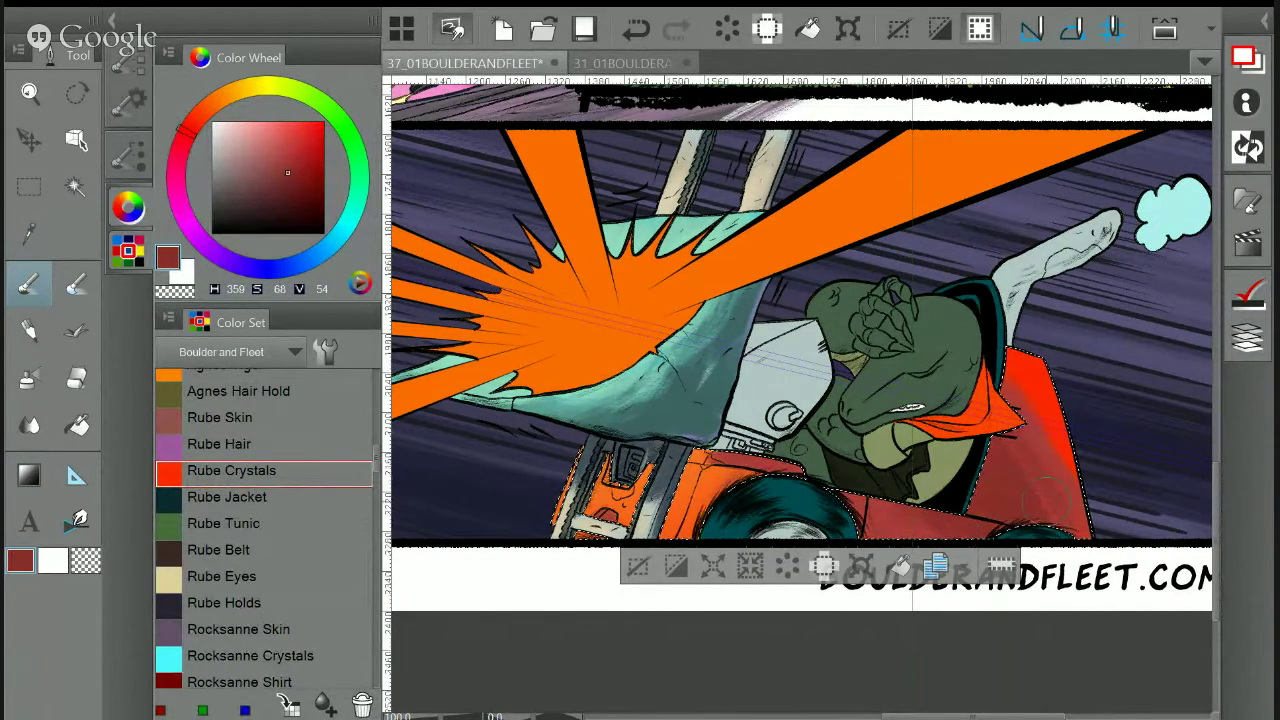
{"action": "key", "text": "i"}
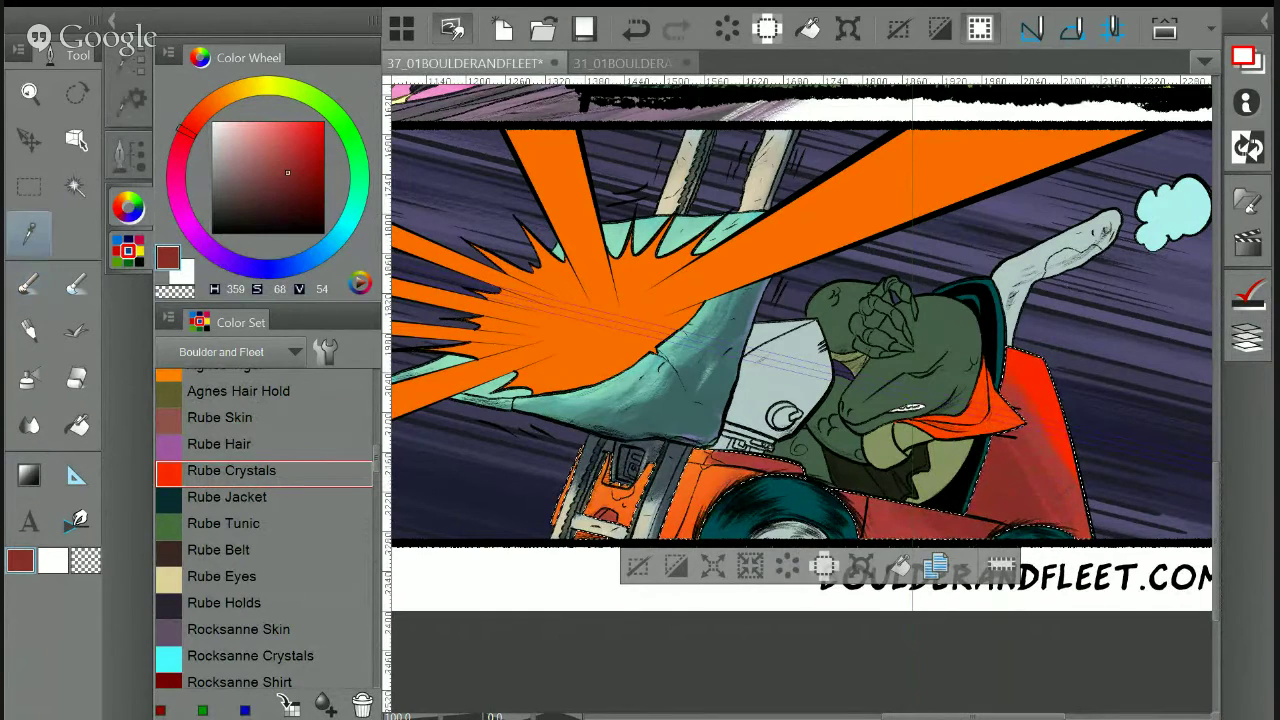
{"action": "left_click", "coordinate": [694, 476]}
{"action": "key", "text": "b"}
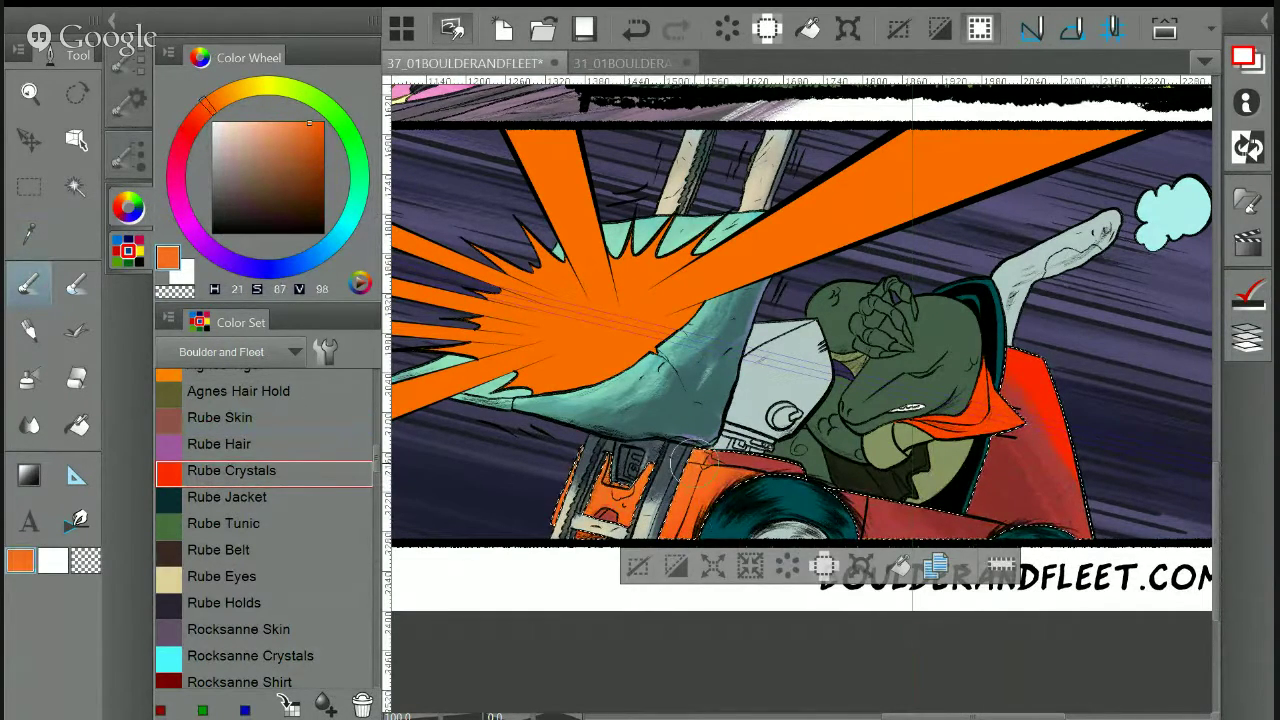
Sample the muted red from the body's side and refine the front body's shadows with the Dry Brush Inker at size 20.0 and density 100
{"action": "left_click_drag", "start_coordinate": [807, 438], "coordinate": [896, 401]}
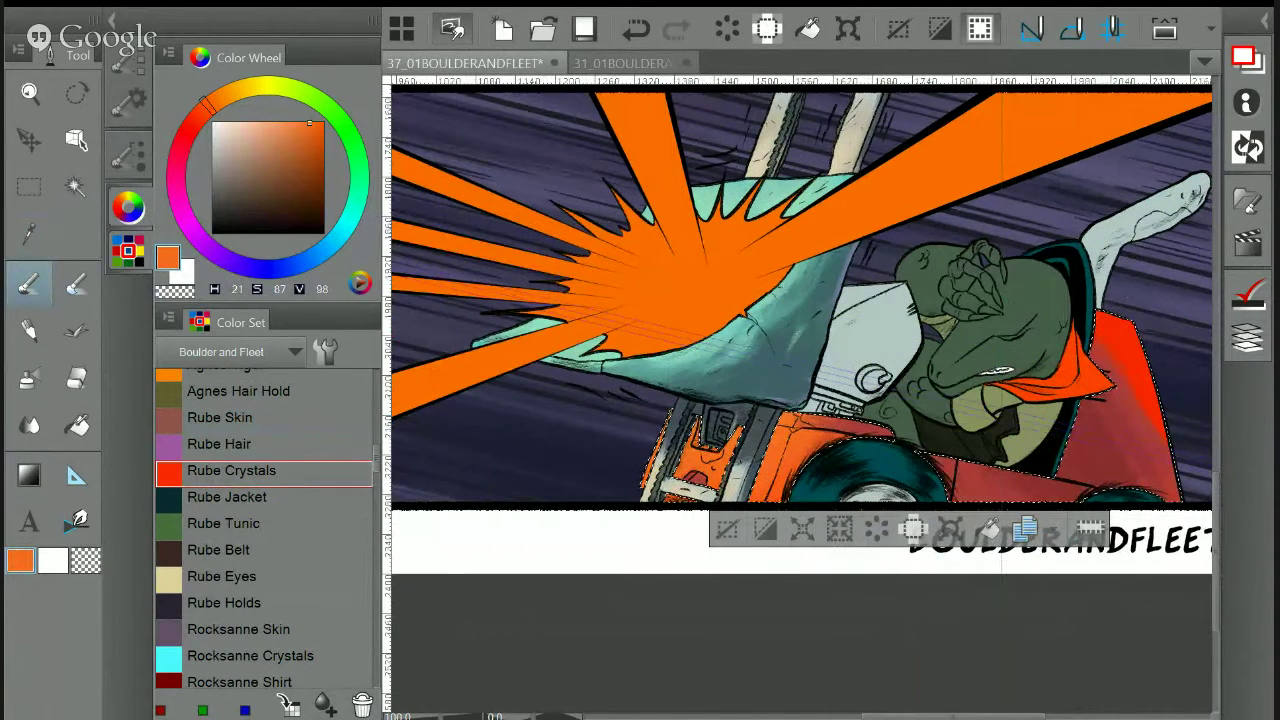
{"action": "scroll", "coordinate": [882, 480], "scroll_direction": "up", "scroll_amount": 4}
{"action": "key", "text": "i"}
{"action": "left_click", "coordinate": [1108, 448], "text": "alt"}
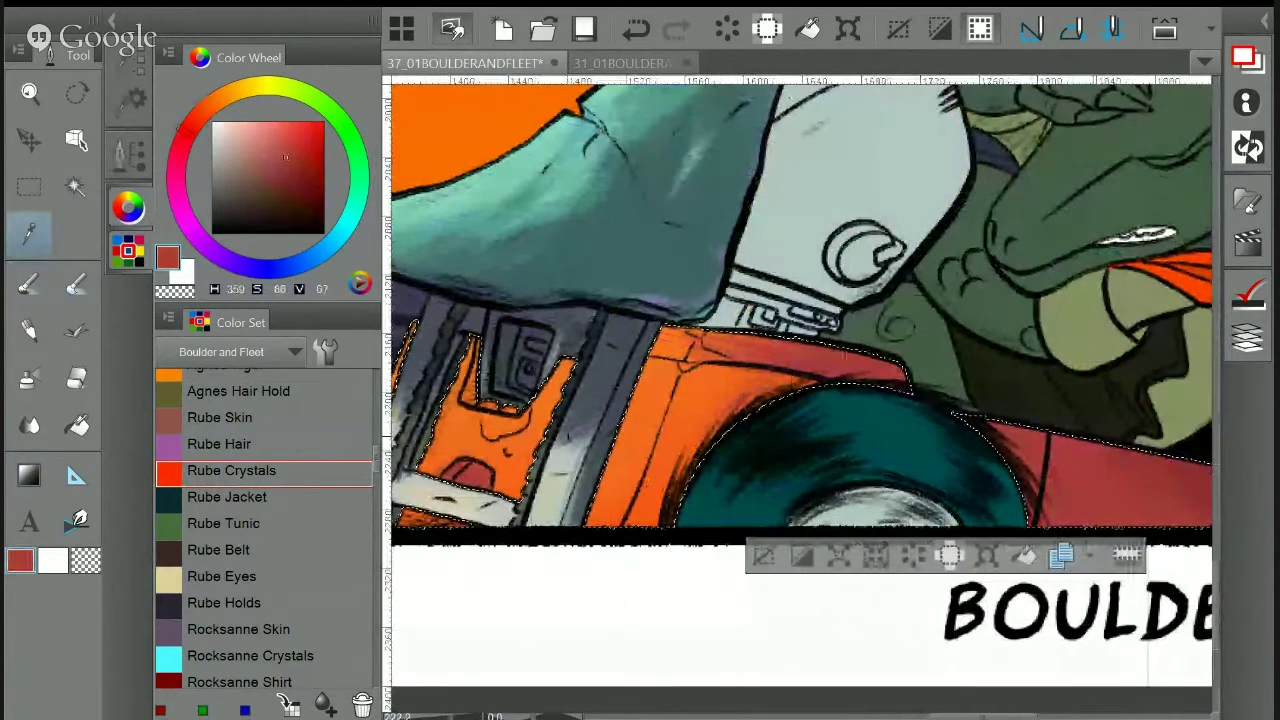
{"action": "left_click", "coordinate": [128, 101]}
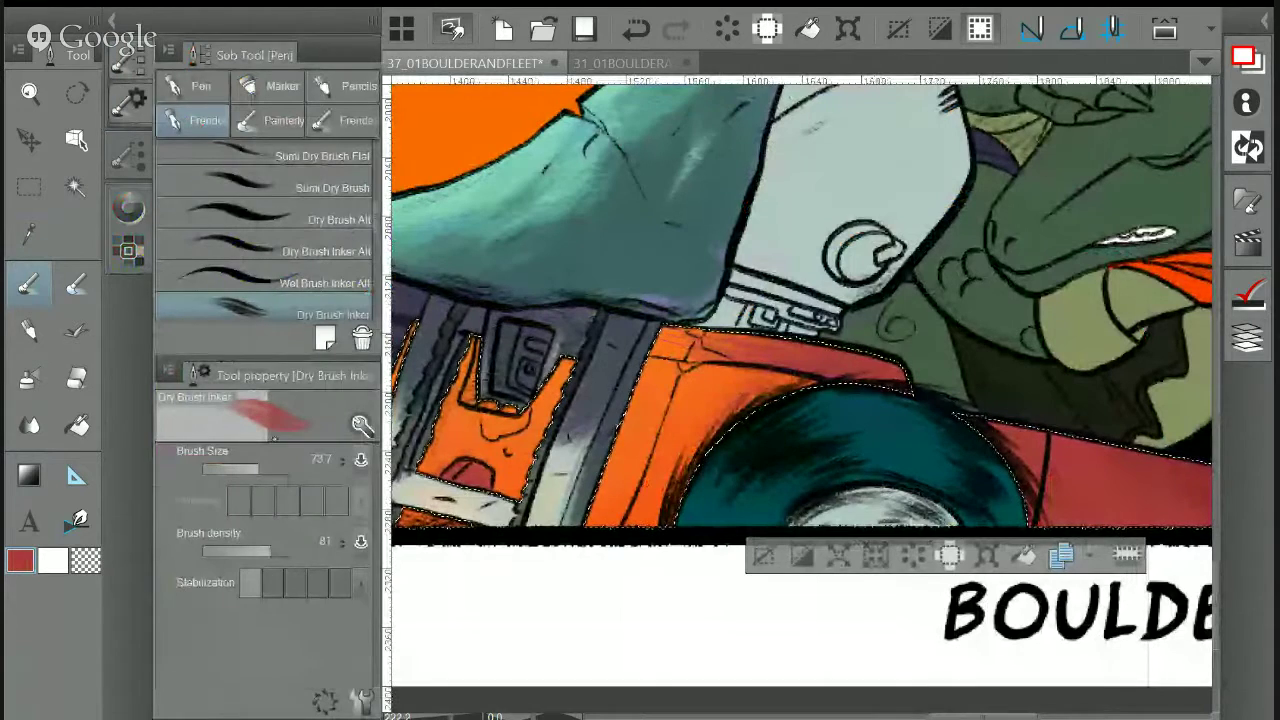
{"action": "left_click_drag", "start_coordinate": [264, 468], "coordinate": [247, 468]}
{"action": "left_click_drag", "start_coordinate": [274, 547], "coordinate": [290, 549]}
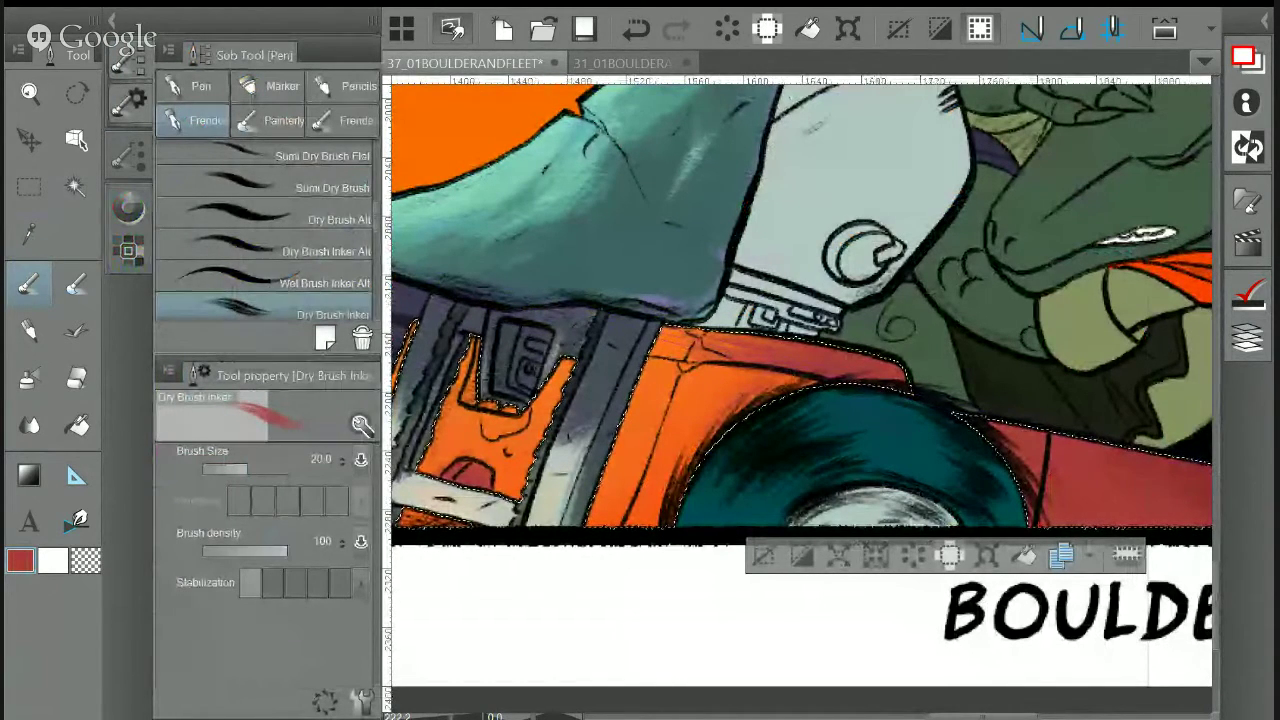
{"action": "left_click_drag", "start_coordinate": [801, 397], "coordinate": [876, 425]}
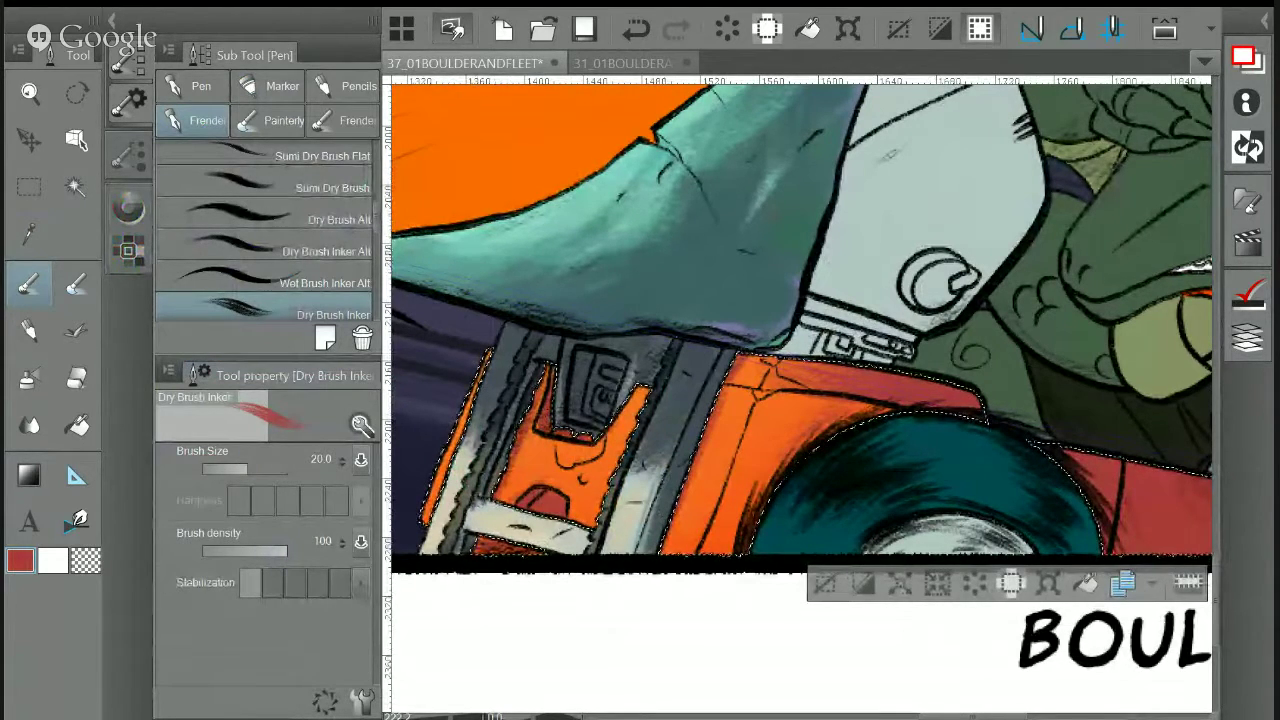
Sample the rear body's bright red, brush it along the shadow edge with the Dry Brush Inker at size 36.9 and density 72, and clear the selection
{"action": "scroll", "coordinate": [815, 405], "scroll_direction": "down", "scroll_amount": 1}
{"action": "scroll", "coordinate": [850, 418], "scroll_direction": "down", "scroll_amount": 3}
{"action": "left_click_drag", "start_coordinate": [900, 400], "coordinate": [658, 419]}
{"action": "scroll", "coordinate": [1025, 480], "scroll_direction": "up", "scroll_amount": 2}
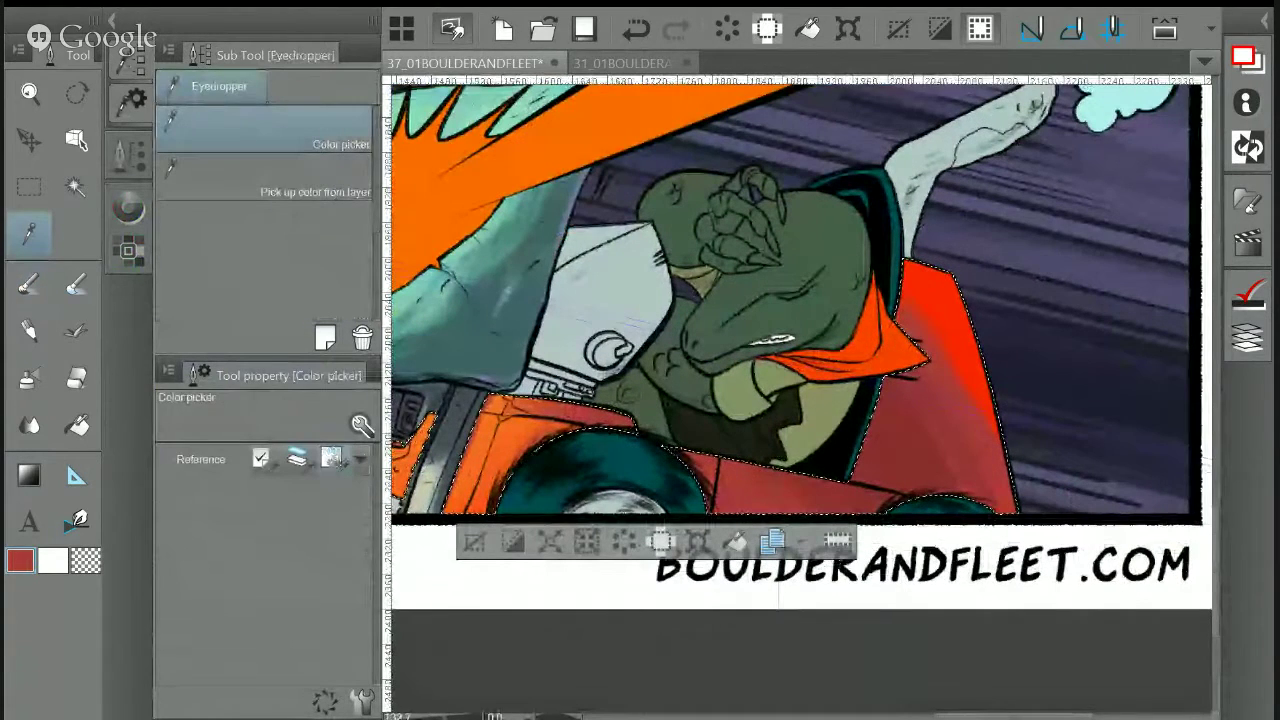
{"action": "left_click", "coordinate": [923, 301], "text": "alt"}
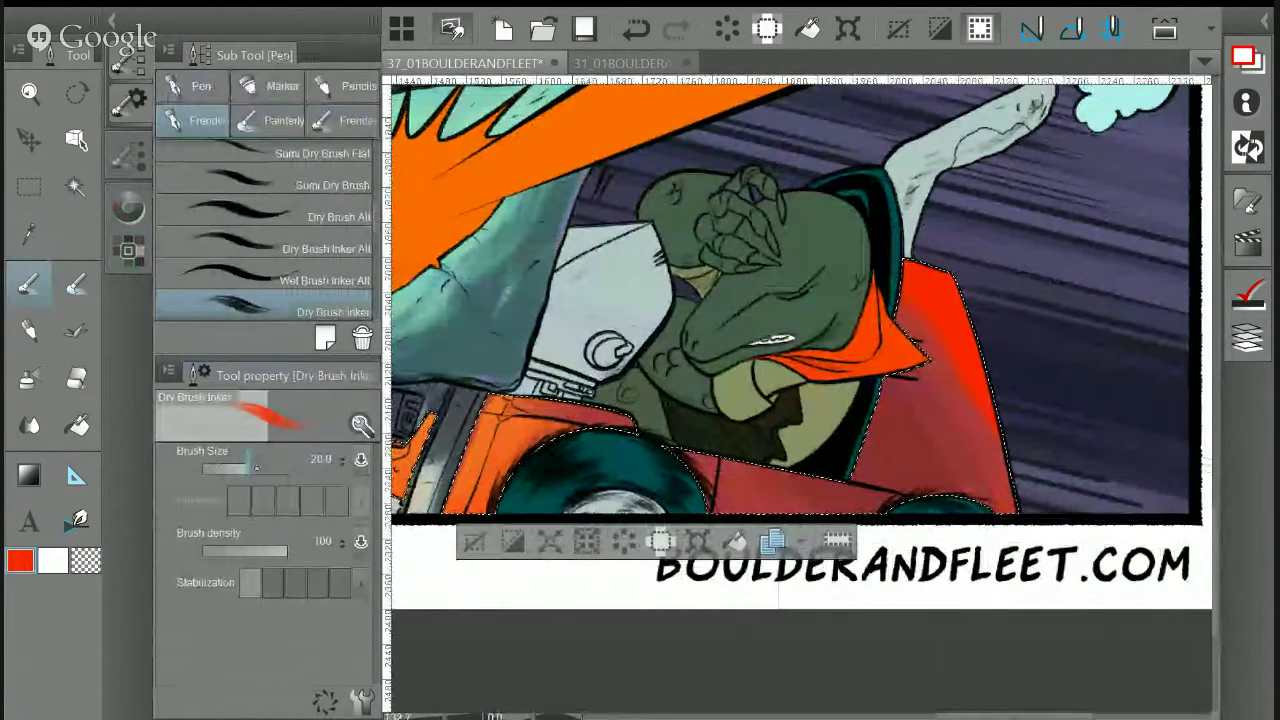
{"action": "left_click", "coordinate": [264, 549]}
{"action": "left_click", "coordinate": [253, 468]}
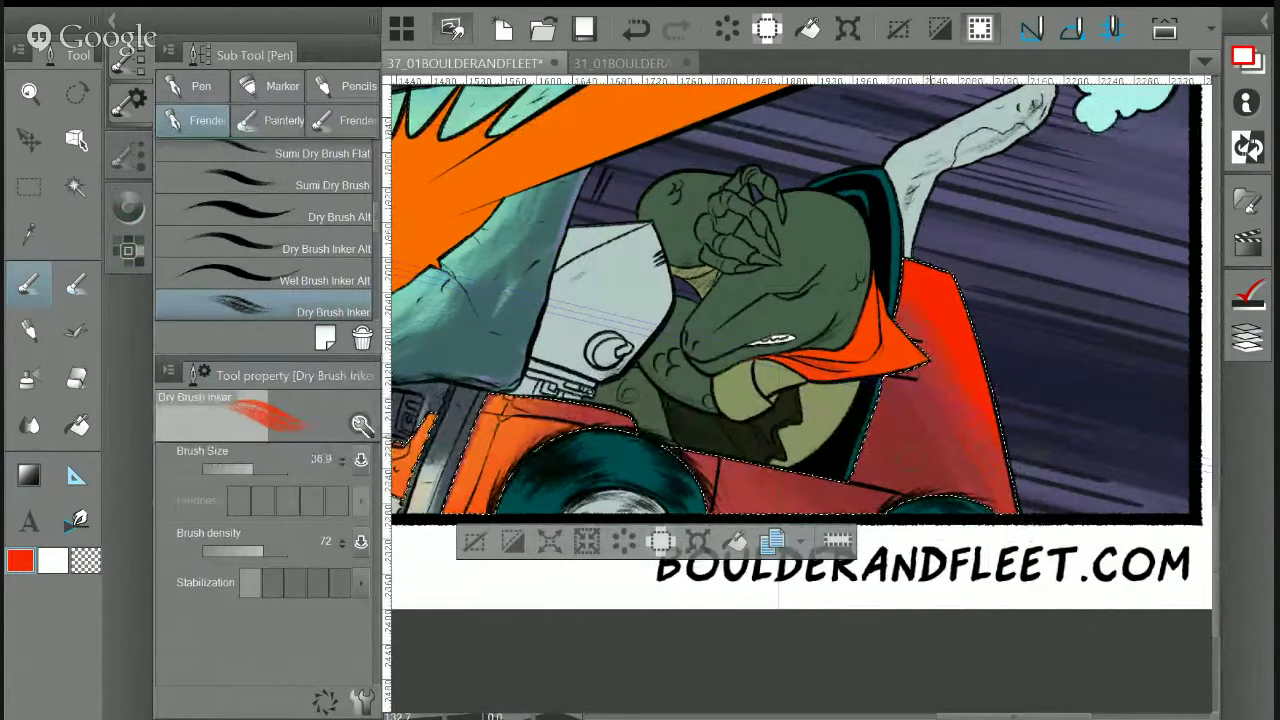
{"action": "left_click", "coordinate": [480, 542]}
{"action": "scroll", "coordinate": [491, 543], "scroll_direction": "left", "scroll_amount": 2}
{"action": "left_click_drag", "start_coordinate": [491, 543], "coordinate": [494, 546]}
{"action": "left_click_drag", "start_coordinate": [740, 360], "coordinate": [801, 393]}
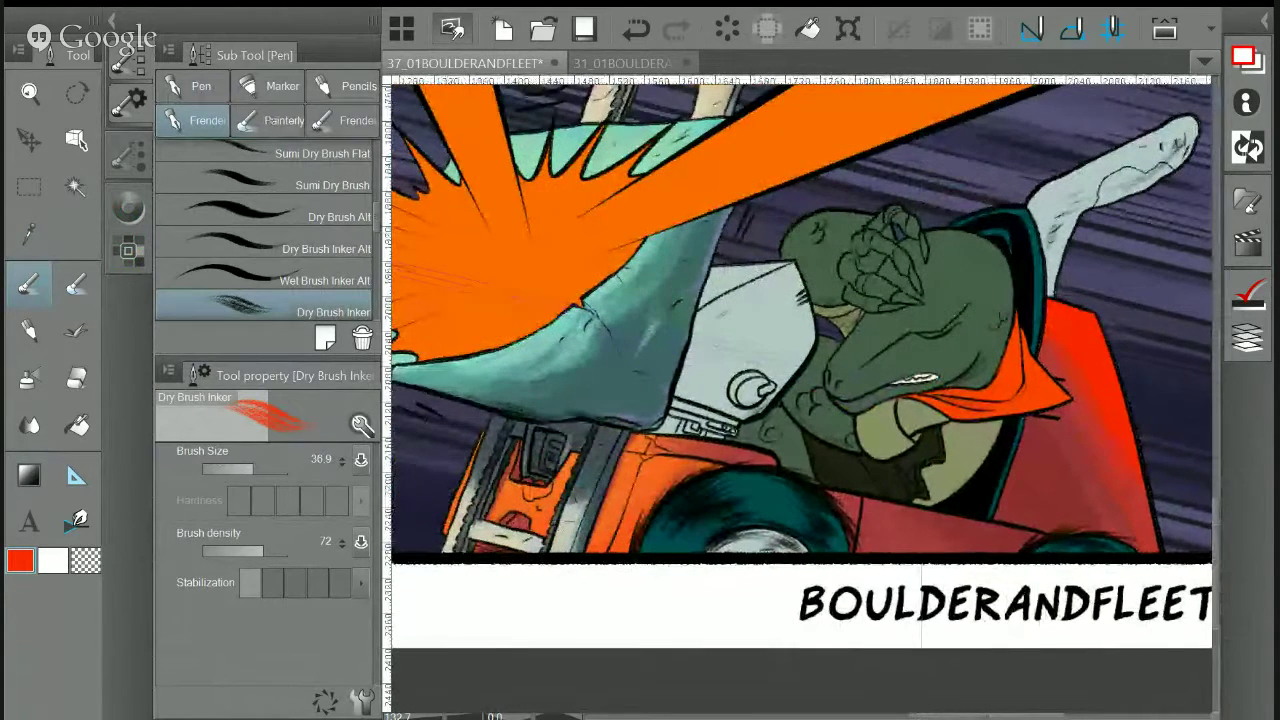
Select the vehicle's pale metal parts by colour, sample the blast's orange and lighten it to hue 31, saturation 70, value 100
{"action": "left_click", "coordinate": [76, 187]}
{"action": "left_click", "coordinate": [798, 335]}
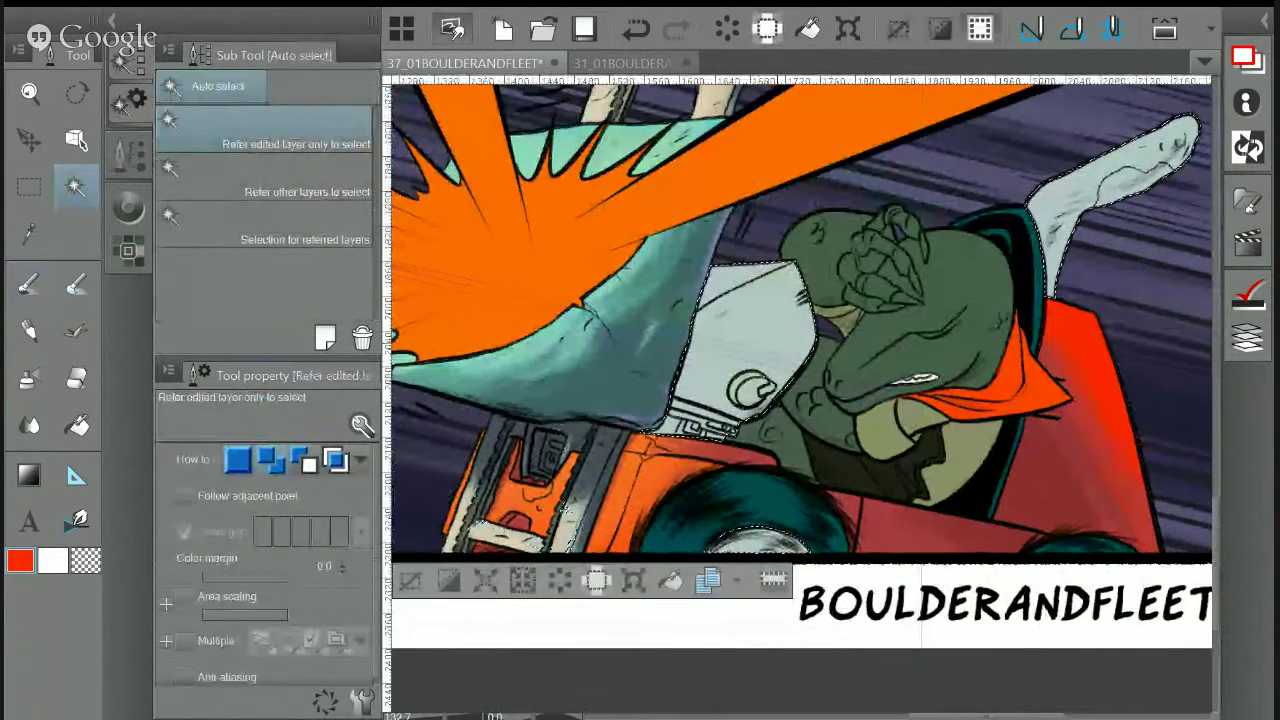
{"action": "left_click_drag", "start_coordinate": [798, 335], "coordinate": [741, 392]}
{"action": "key", "text": "i"}
{"action": "left_click", "coordinate": [433, 252]}
{"action": "left_click", "coordinate": [128, 207]}
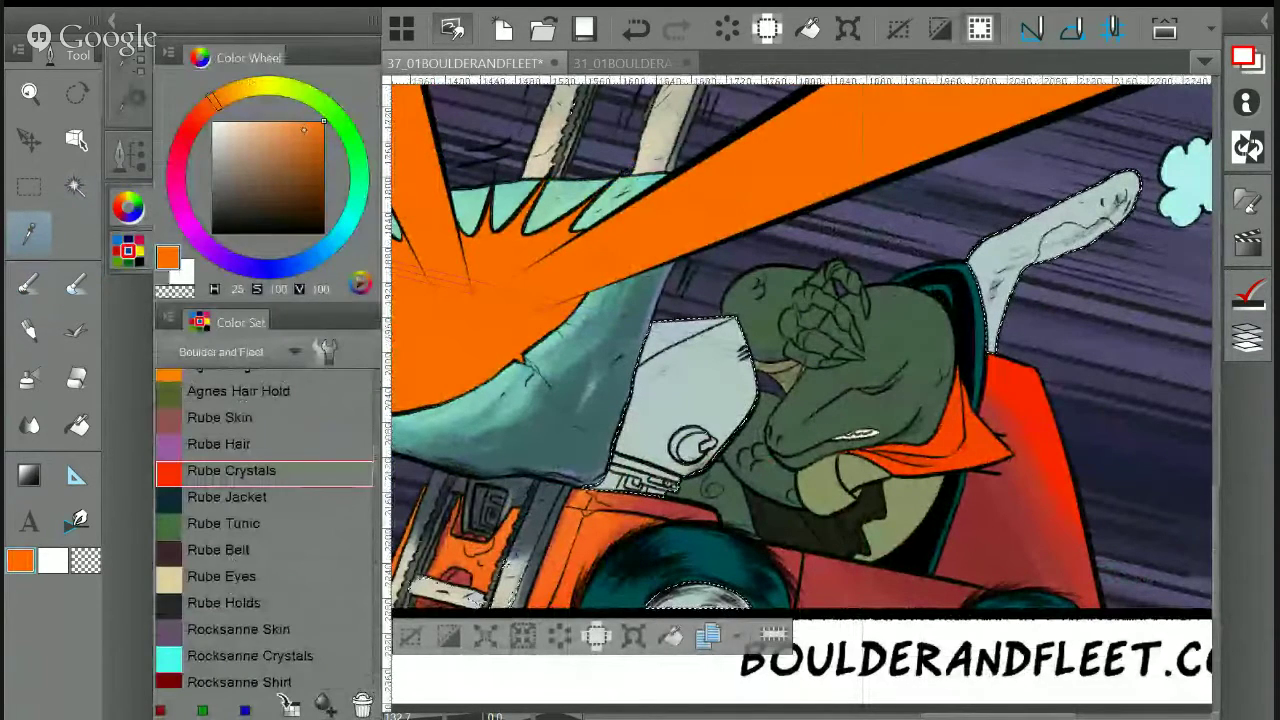
{"action": "left_click_drag", "start_coordinate": [323, 124], "coordinate": [300, 121]}
{"action": "left_click", "coordinate": [222, 96]}
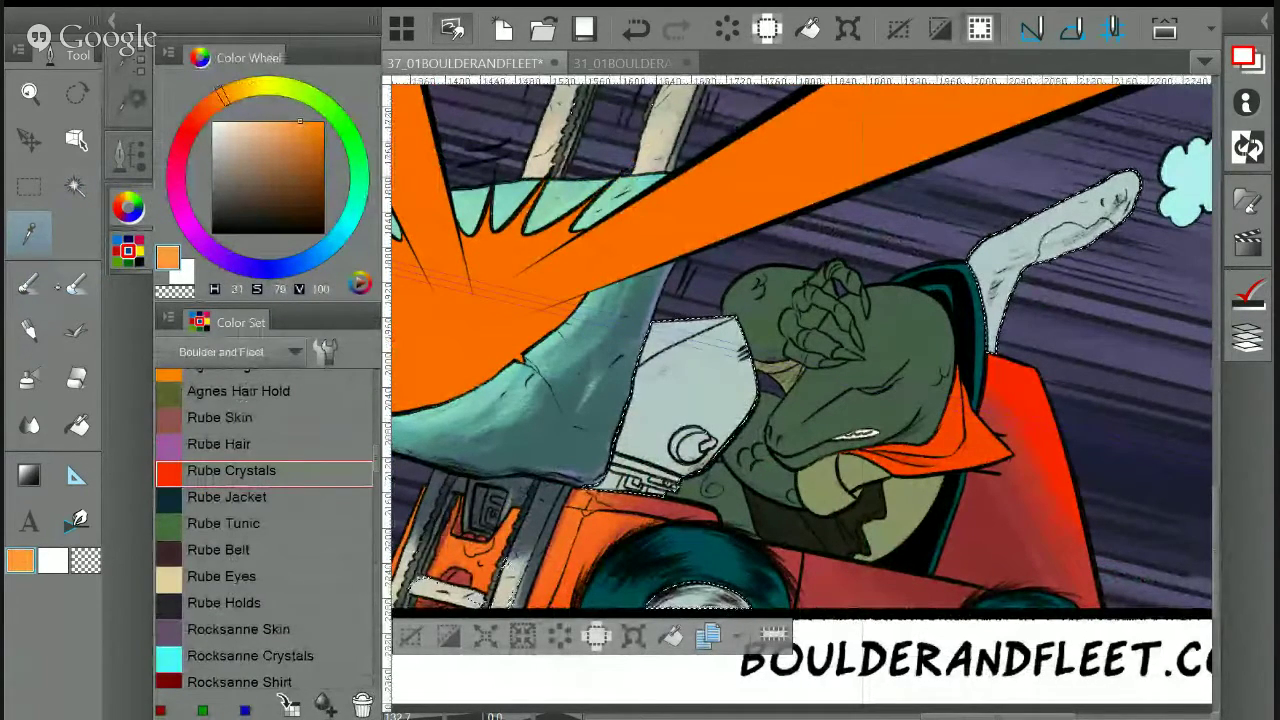
Dab the orange on the engine cover with Concept 1 at size 36.9, sample the blended beige, and paint warm highlights on the cover and pipe
{"action": "key", "text": "b"}
{"action": "left_click", "coordinate": [128, 98]}
{"action": "left_click", "coordinate": [269, 121]}
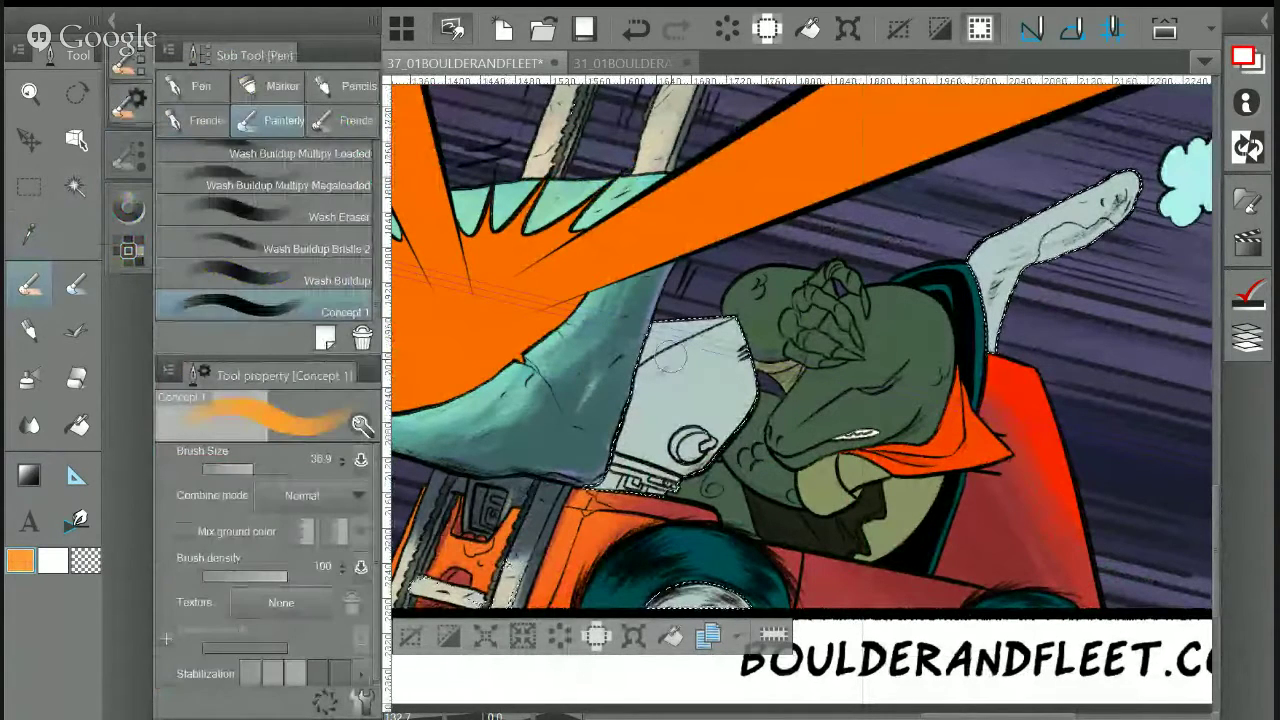
{"action": "key", "text": "i"}
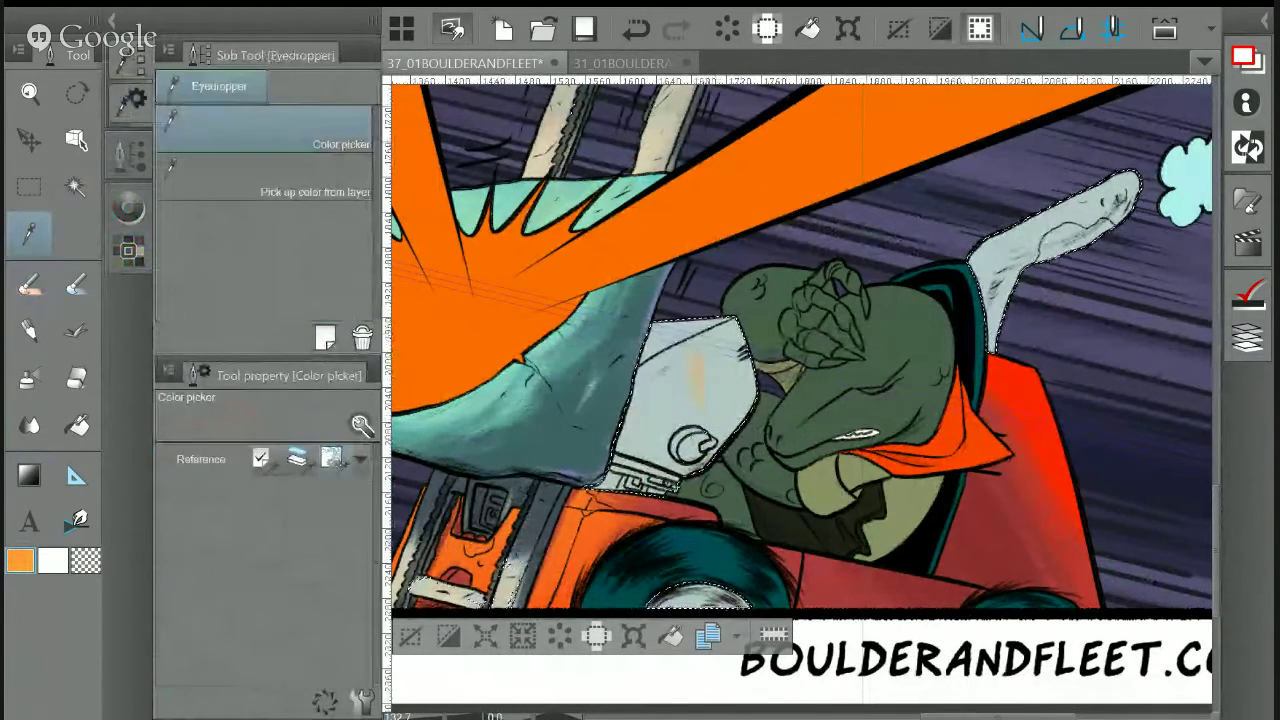
{"action": "left_click", "coordinate": [698, 378]}
{"action": "key", "text": "p"}
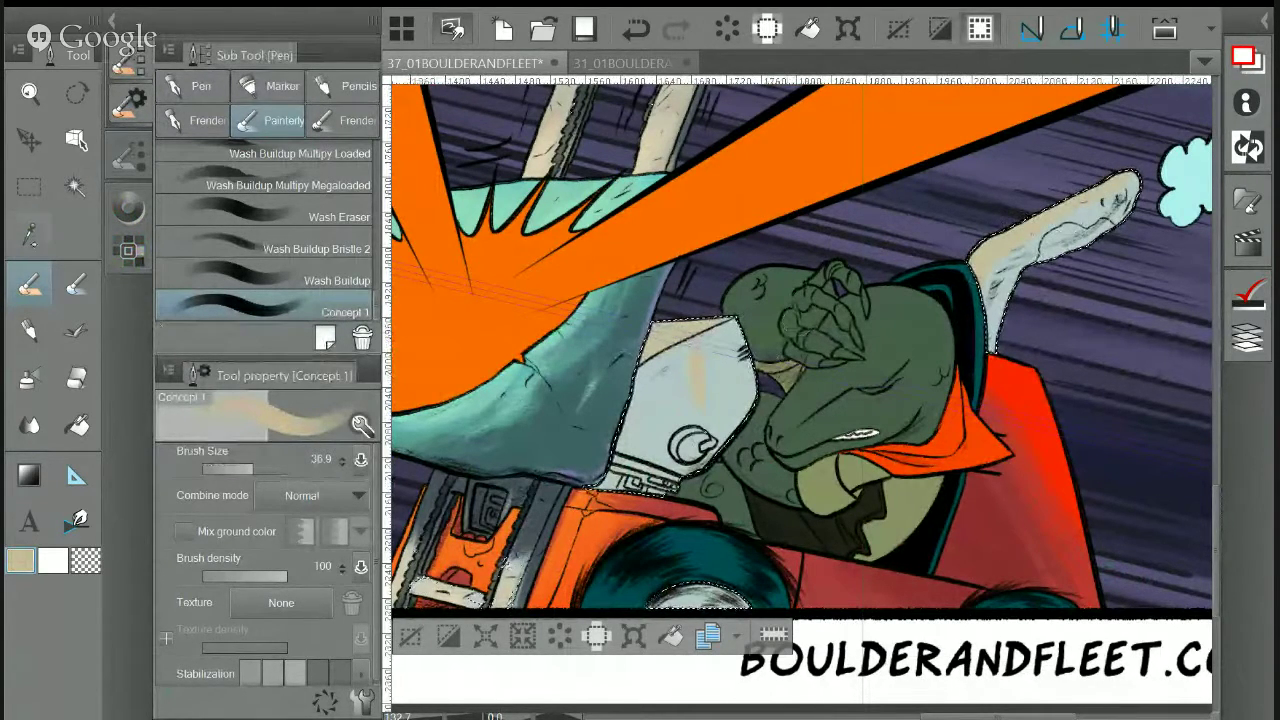
Blend the background's purple onto the engine cover, sample the resulting grey-blue, and paint soft shadows over the cover and pipe with Concept 1
{"action": "key", "text": "i"}
{"action": "left_click", "coordinate": [850, 205]}
{"action": "key", "text": "p"}
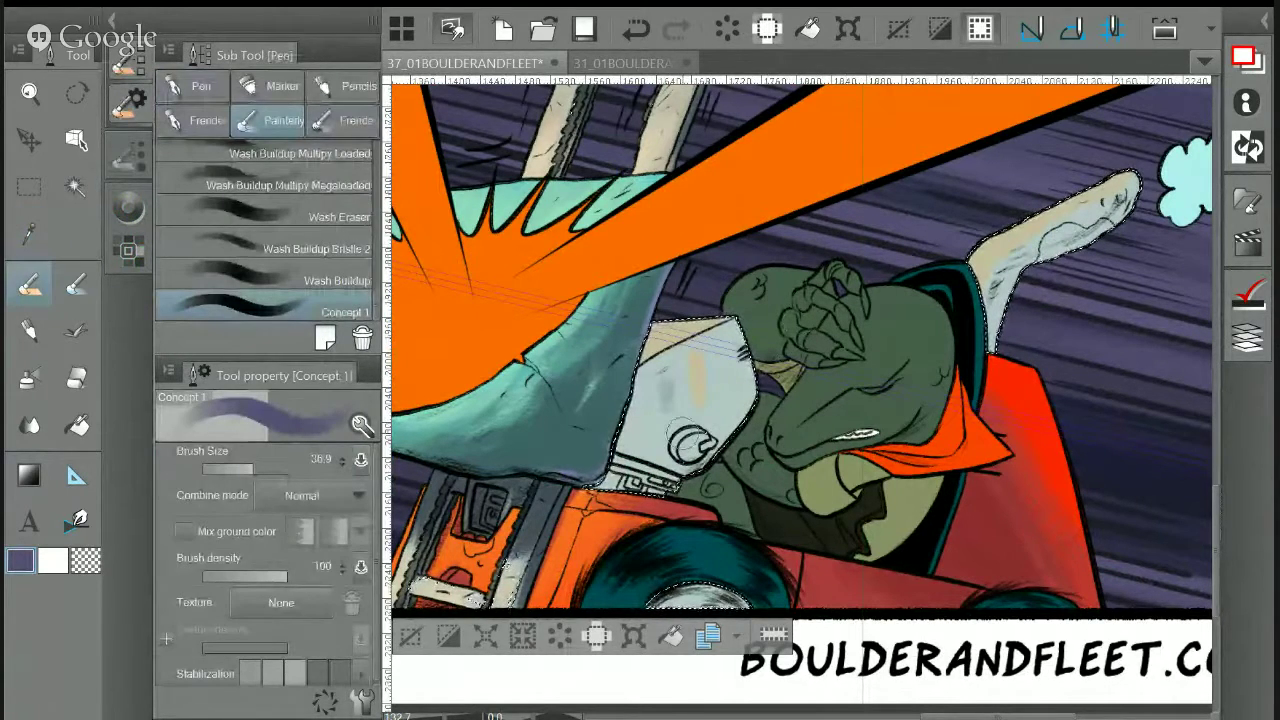
{"action": "key", "text": "i"}
{"action": "left_click", "coordinate": [665, 374]}
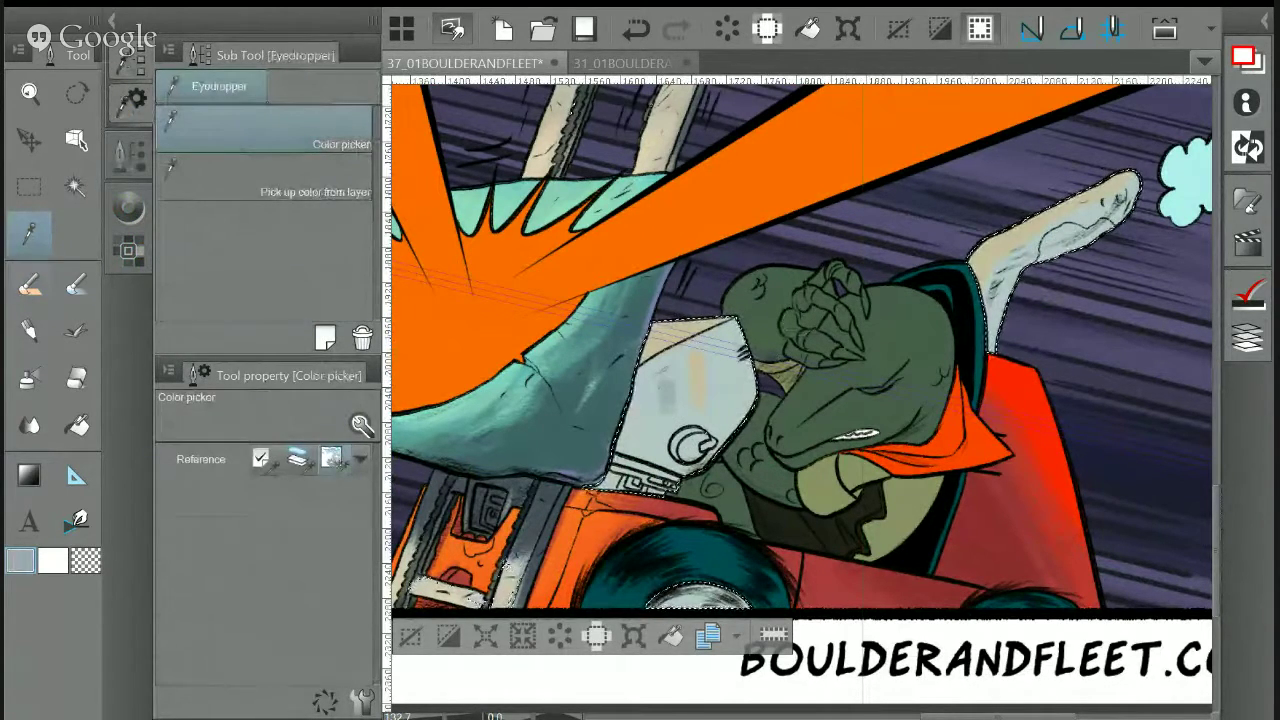
{"action": "key", "text": "p"}
{"action": "mouse_move", "coordinate": [677, 399]}
{"action": "left_mouse_down"}
{"action": "mouse_move", "coordinate": [681, 435]}
{"action": "mouse_move", "coordinate": [716, 428]}
{"action": "left_mouse_up"}
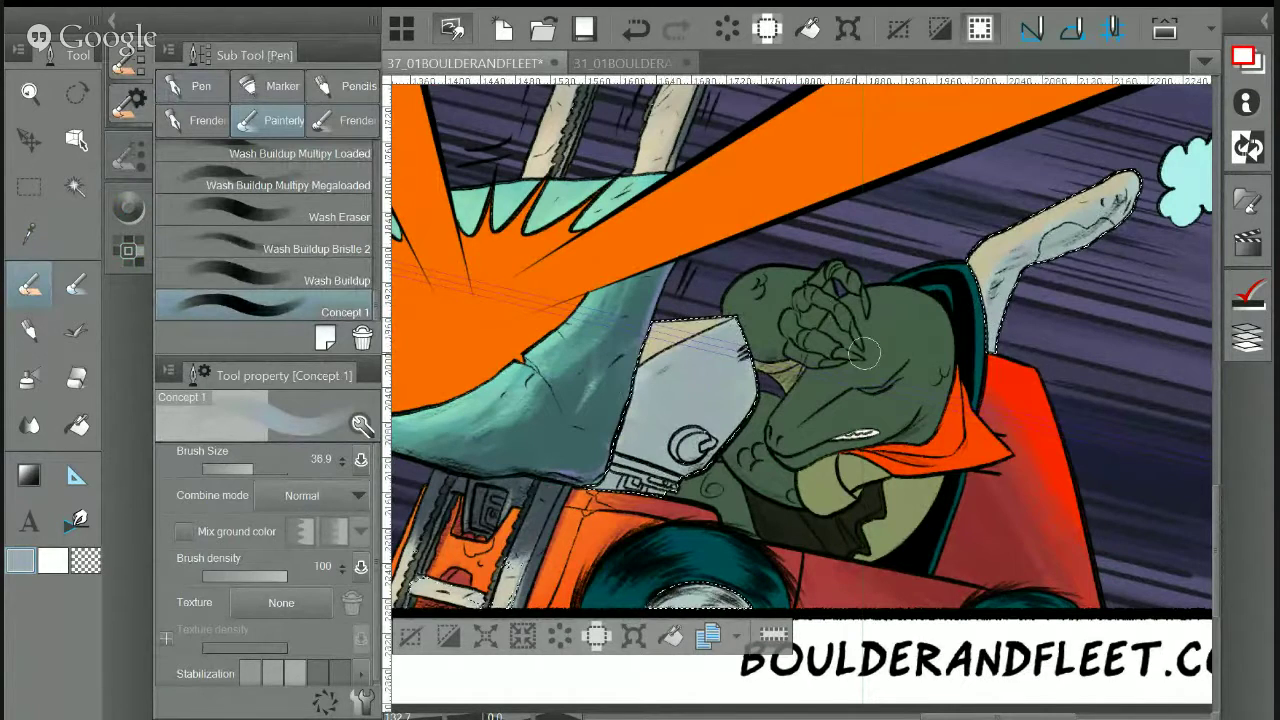
Sample a darker grey-blue (hue 206, saturation 19, value 54) and deepen the metal's shadows with Concept 1, down to size 11.7
{"action": "left_click", "coordinate": [130, 248]}
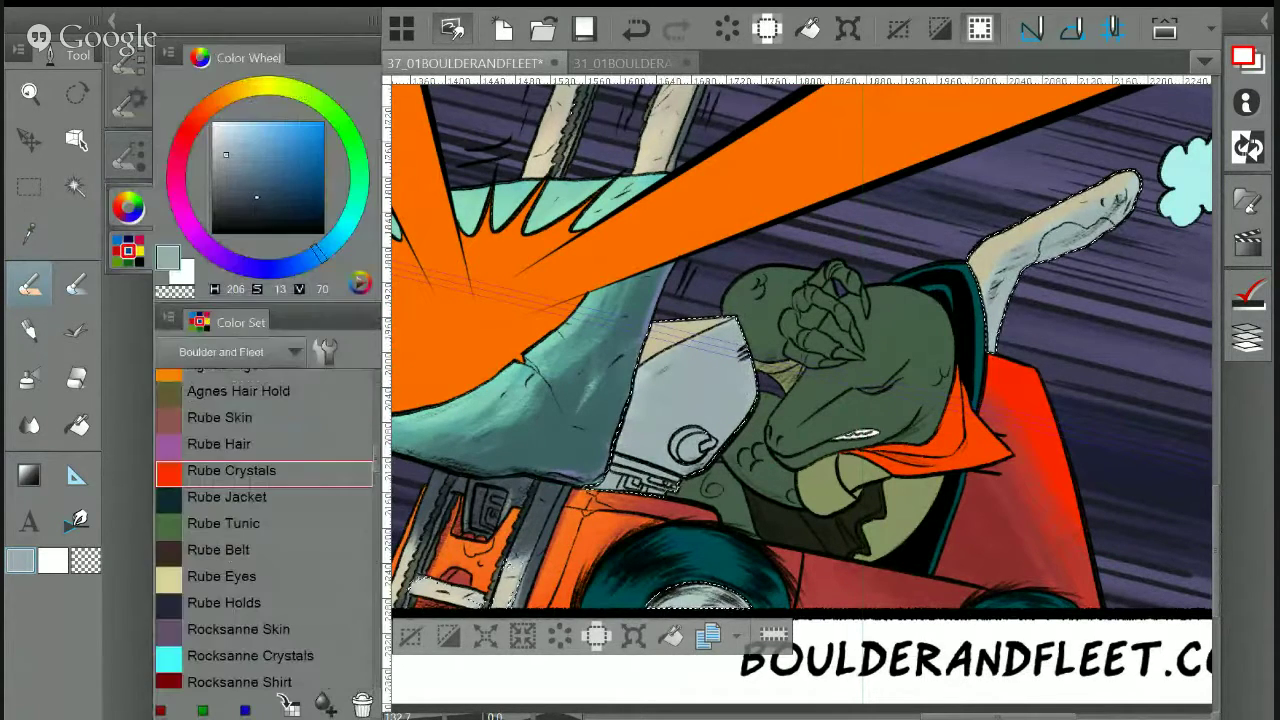
{"action": "left_click", "coordinate": [742, 331], "text": "alt"}
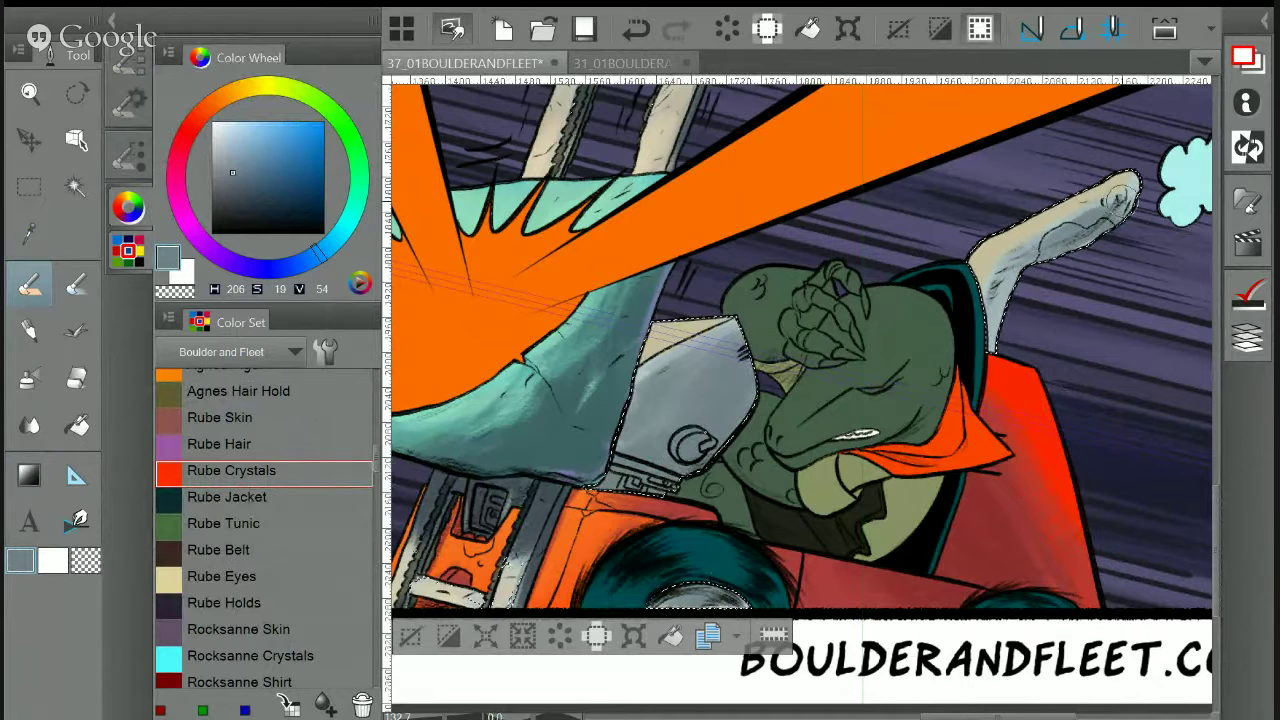
{"action": "left_click", "coordinate": [129, 100]}
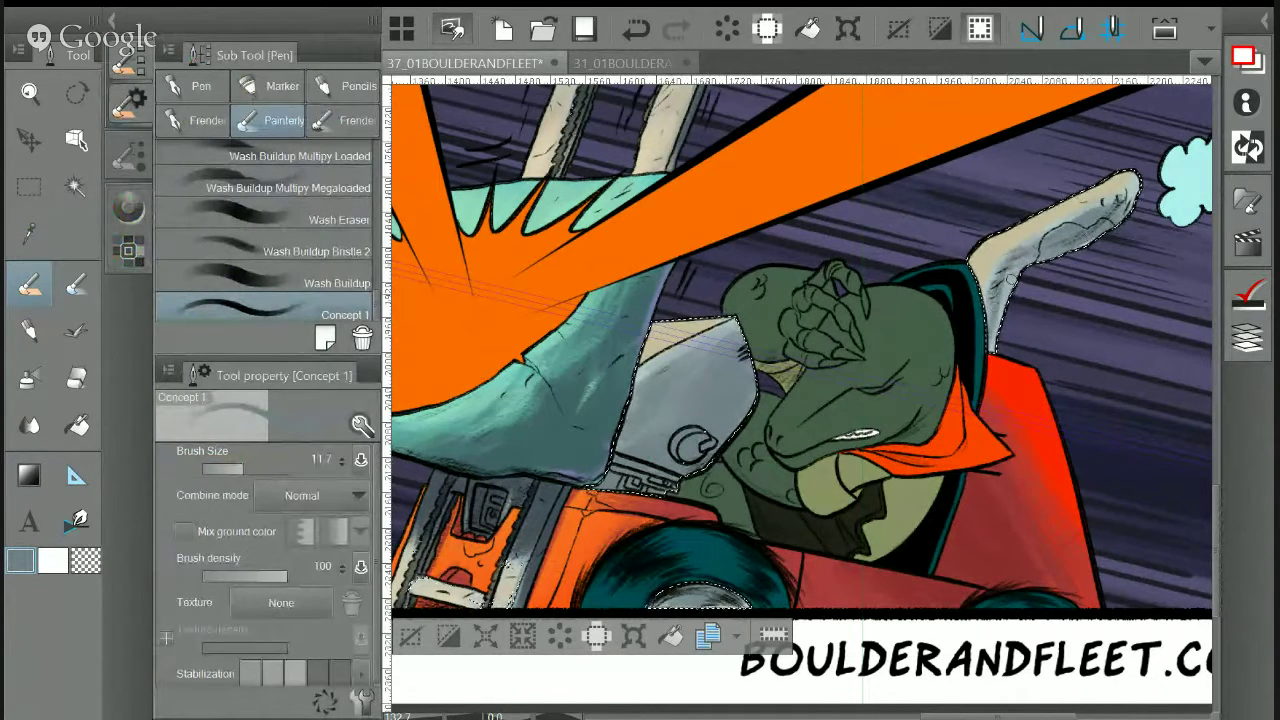
Sample the background's purple, lighten it to hue 251, saturation 29, value 81, and paint cool rim light on the engine cover, pipe and hubcap
{"action": "key", "text": "i"}
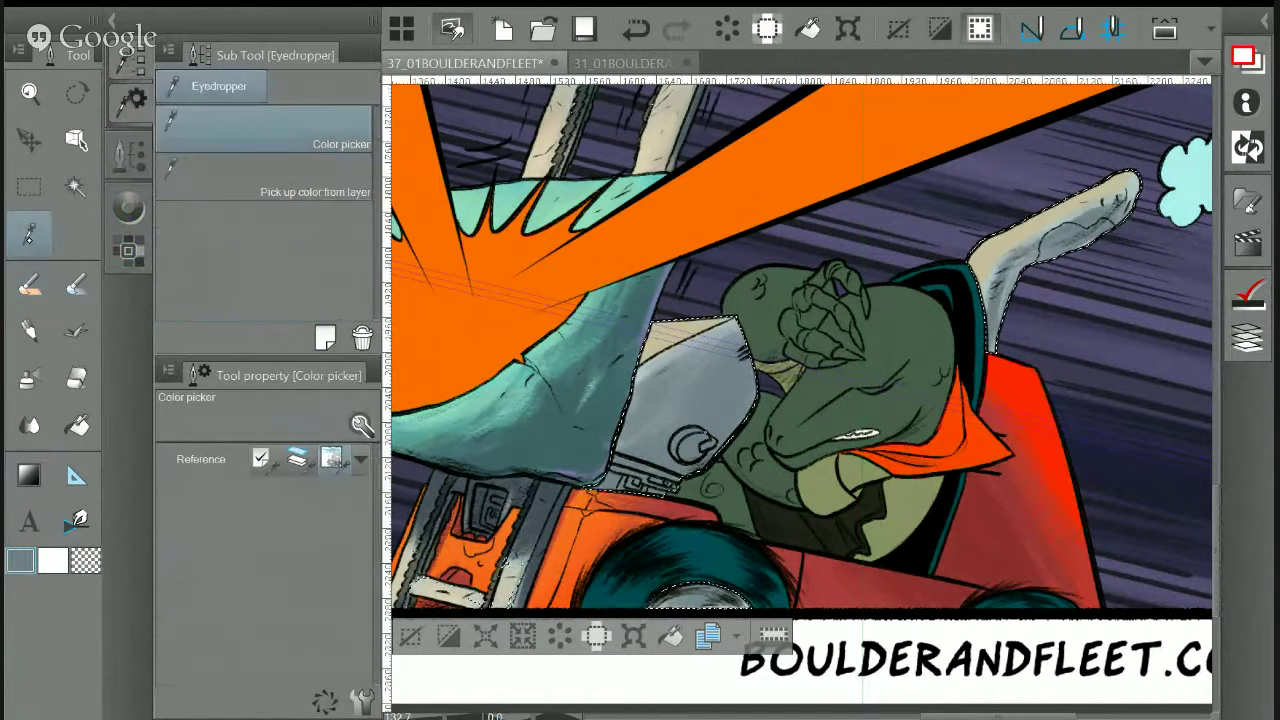
{"action": "left_click", "coordinate": [1140, 326]}
{"action": "key", "text": "p"}
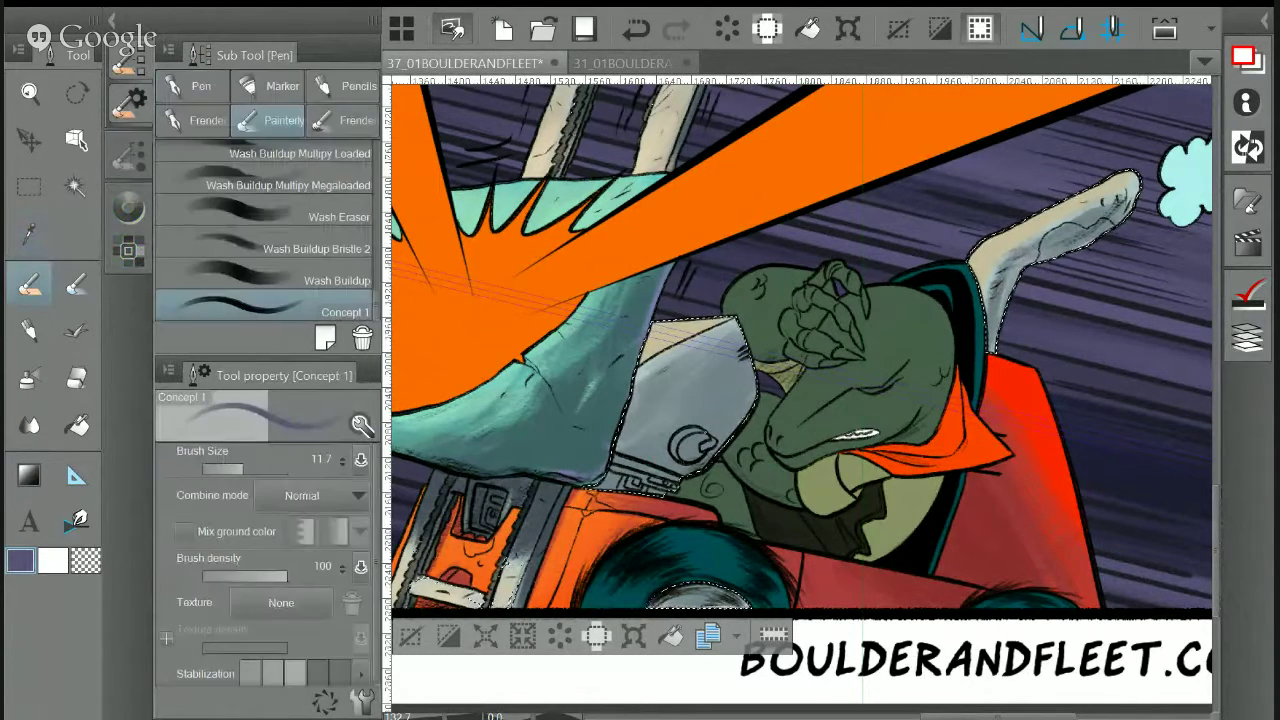
{"action": "left_click", "coordinate": [129, 208]}
{"action": "left_click", "coordinate": [249, 160]}
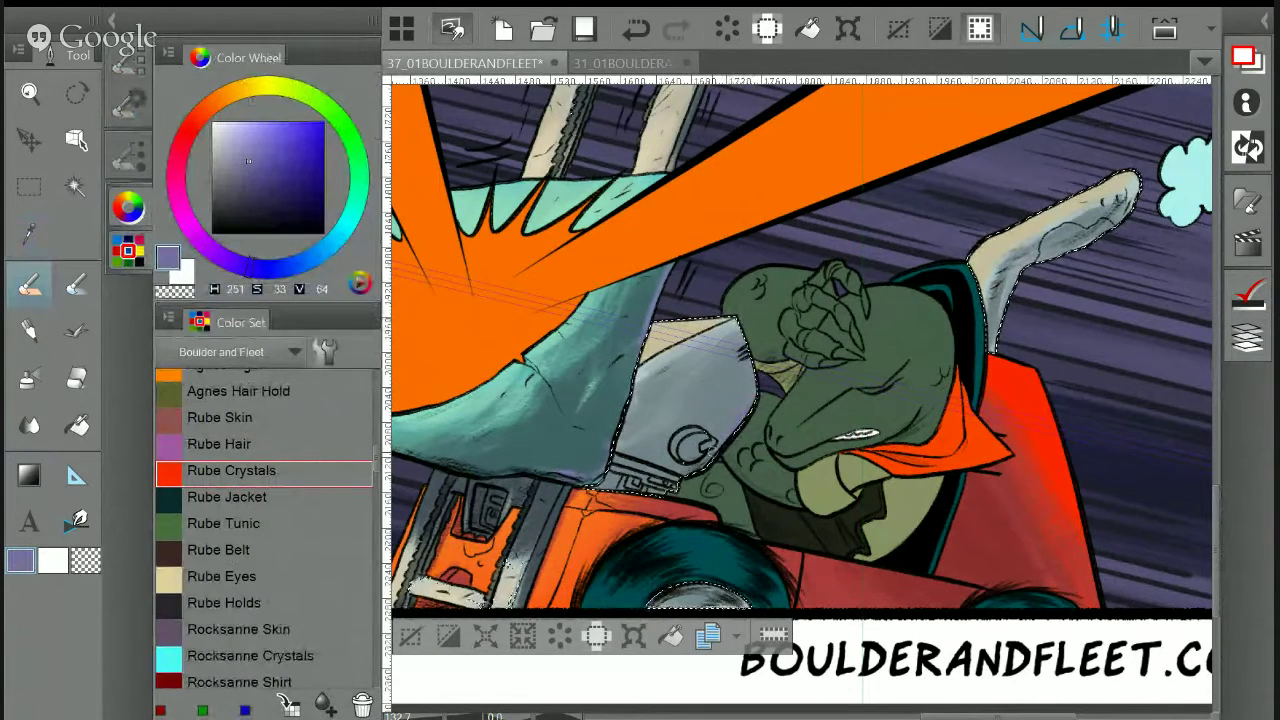
{"action": "left_click", "coordinate": [243, 142]}
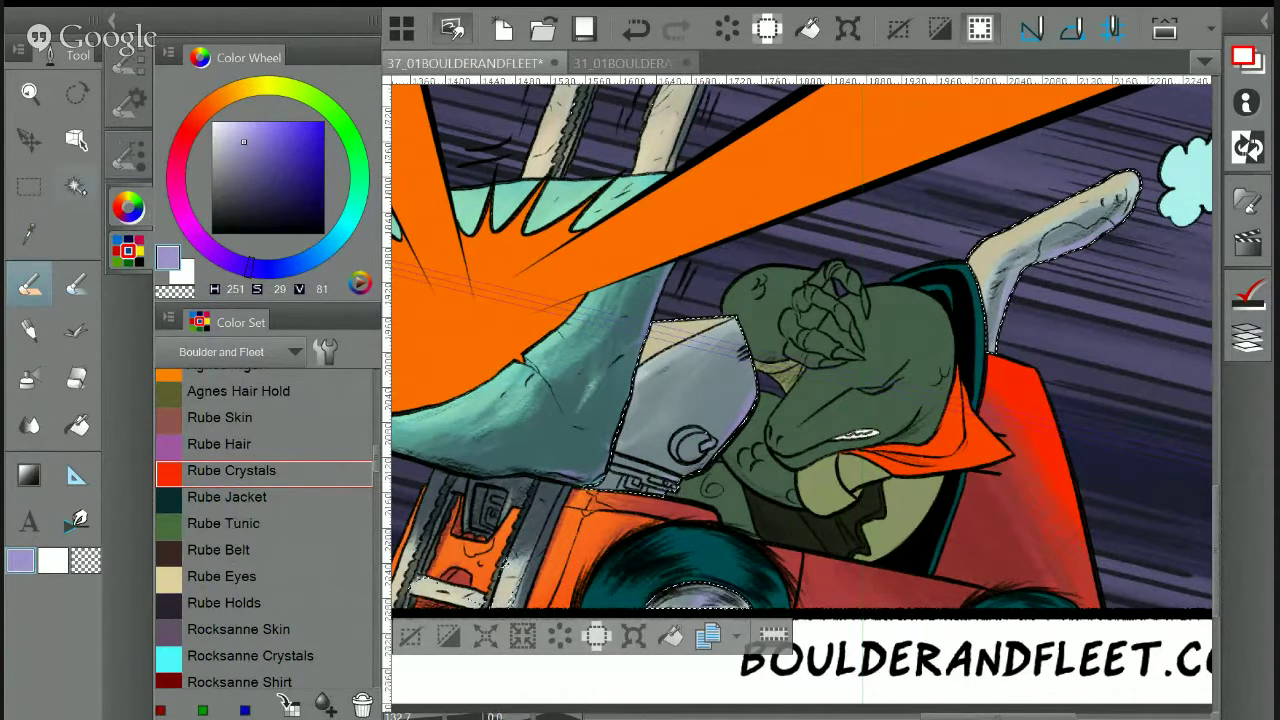
{"action": "left_click", "coordinate": [76, 187]}
{"action": "left_click", "coordinate": [29, 284]}
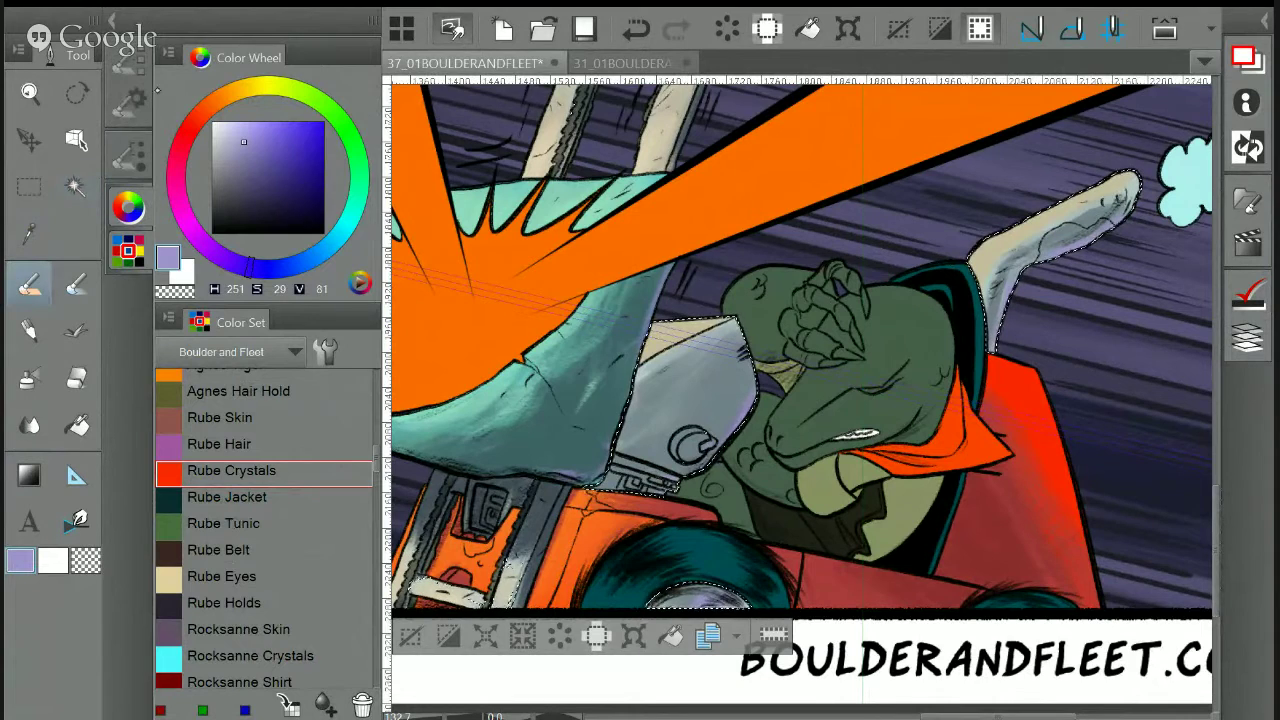
Texture the metal's shadows with the Dry Brush Inker at size 36.9 and density 72, darkening the sampled grey-blue to hue 206, saturation 22, value 42
{"action": "left_click", "coordinate": [129, 102]}
{"action": "key", "text": "i"}
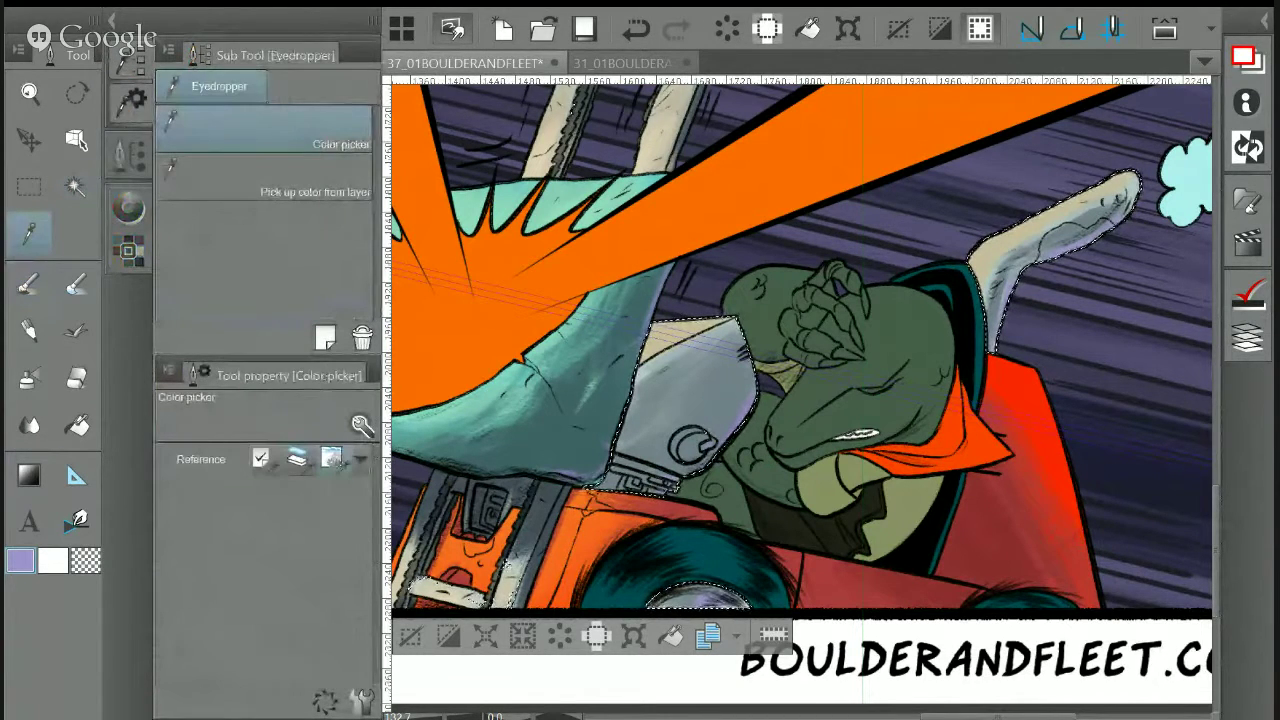
{"action": "left_click", "coordinate": [556, 338]}
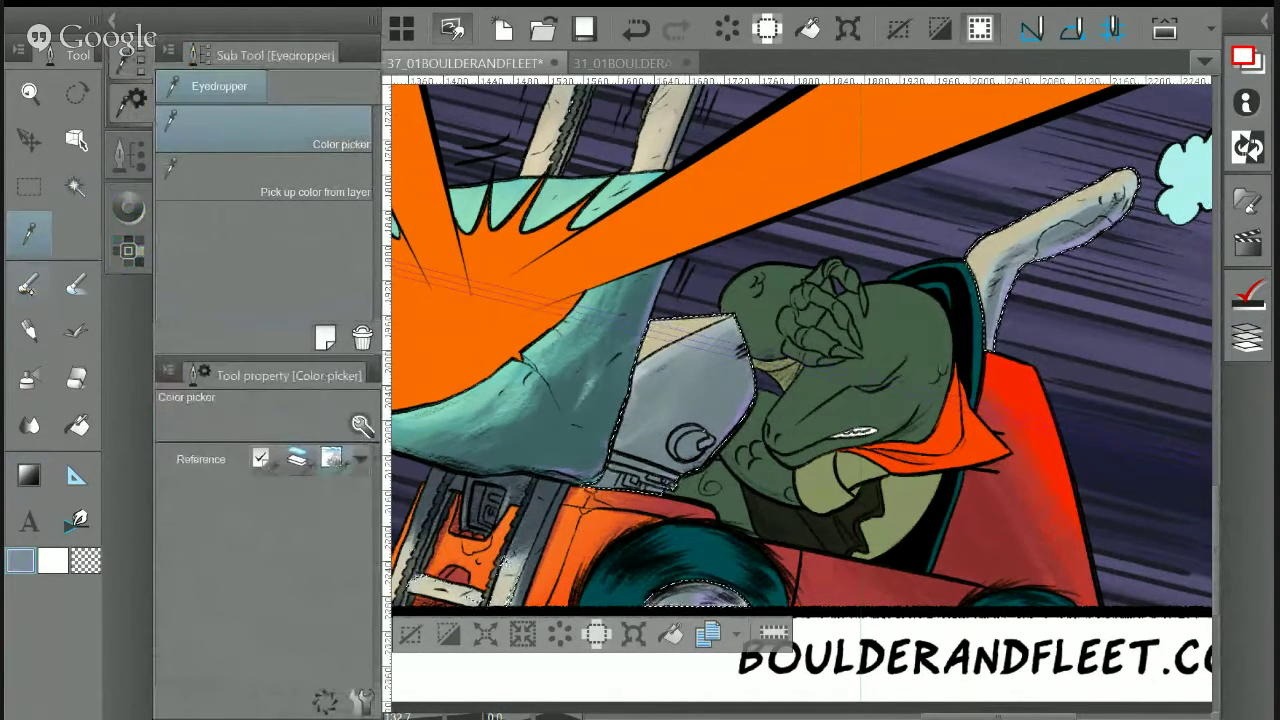
{"action": "key", "text": "b"}
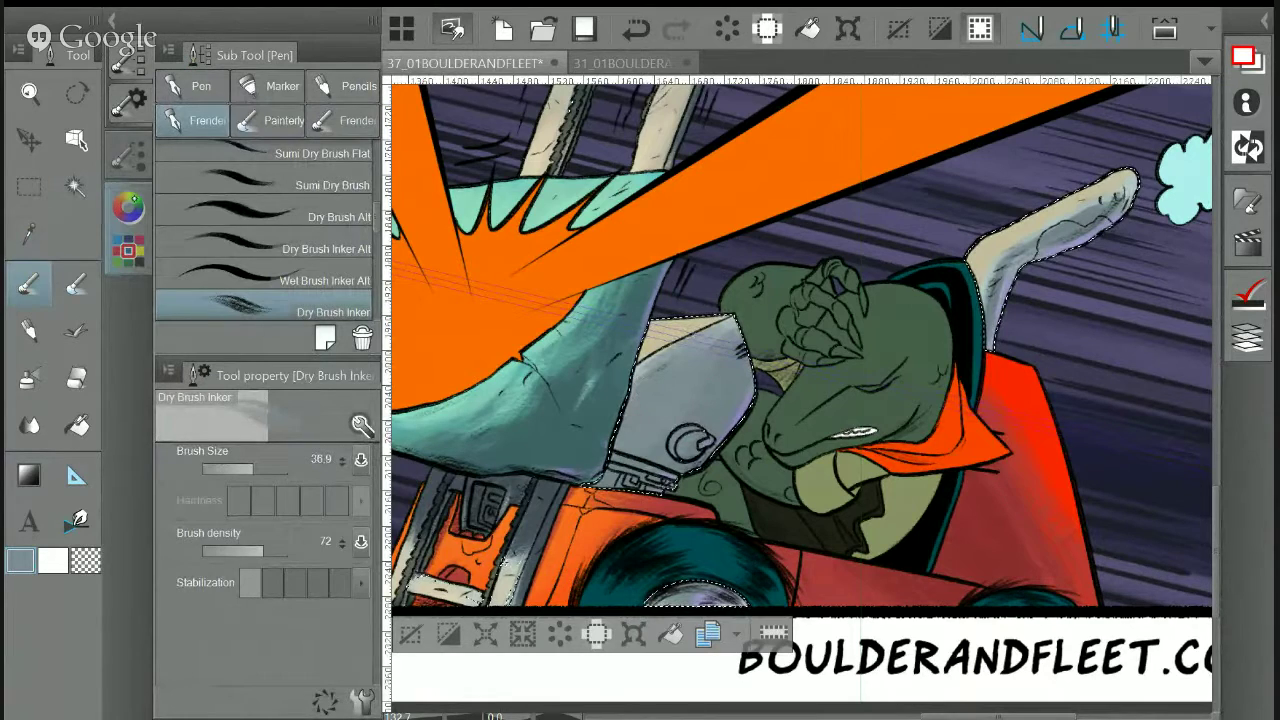
{"action": "left_click", "coordinate": [128, 207]}
{"action": "left_click", "coordinate": [236, 187]}
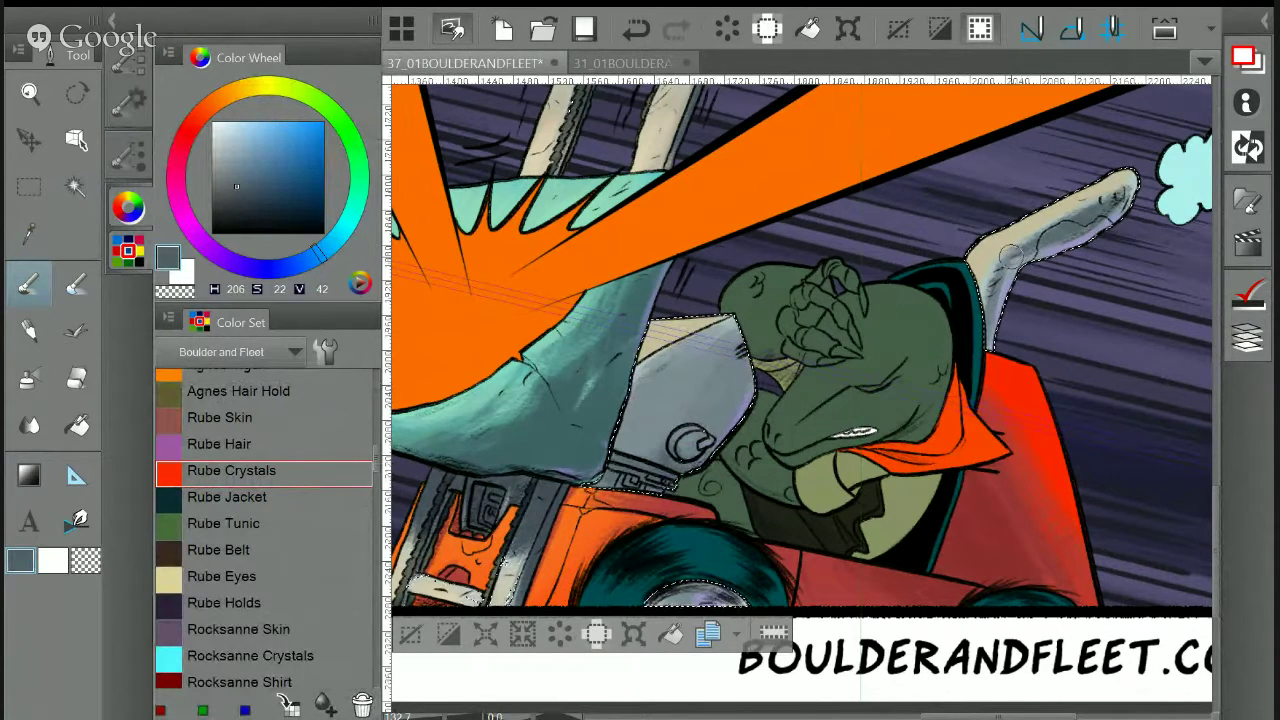
Sample the beige from the engine cover's top (hue 42, saturation 21, value 78) and brush dry highlights on the metal parts
{"action": "left_click", "coordinate": [51, 231]}
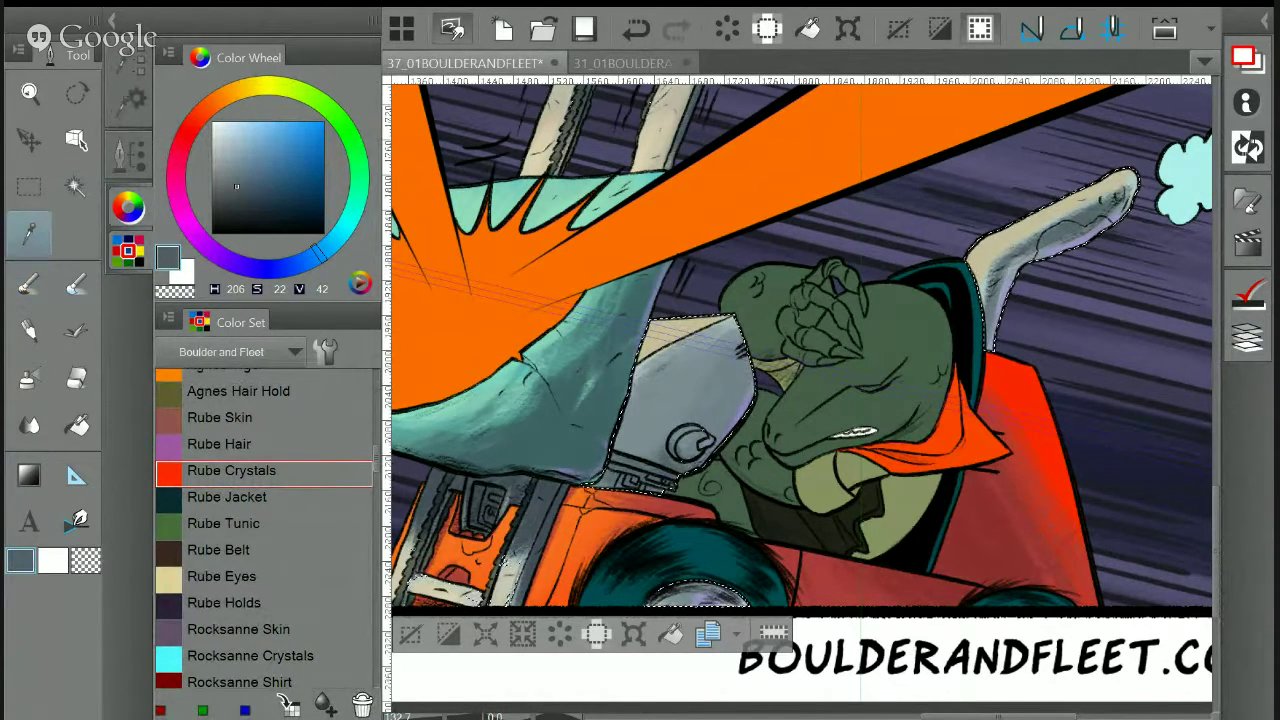
{"action": "left_click", "coordinate": [672, 337]}
{"action": "key", "text": "p"}
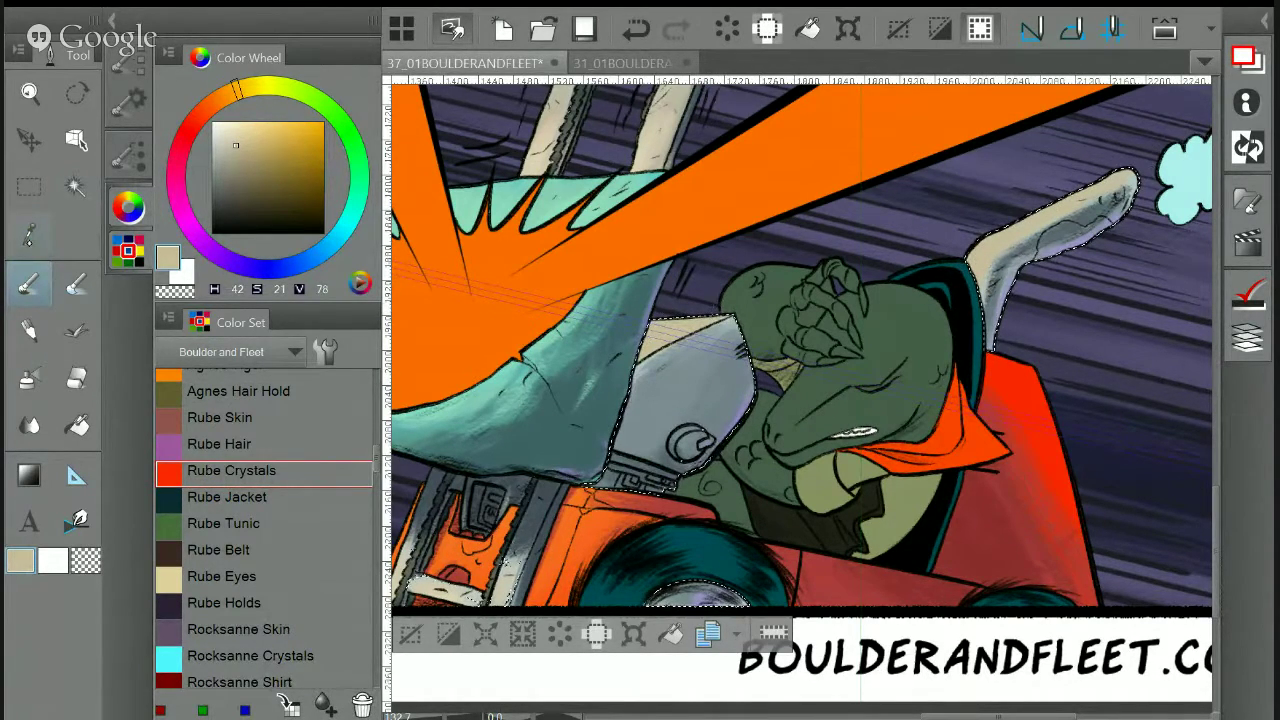
Sample the cover's grey-blue, darken it to hue 205, saturation 22, value 38, and brush dry shadows across the engine cover's side
{"action": "left_click", "coordinate": [32, 233]}
{"action": "left_click", "coordinate": [674, 374]}
{"action": "left_click", "coordinate": [236, 192]}
{"action": "key", "text": "b"}
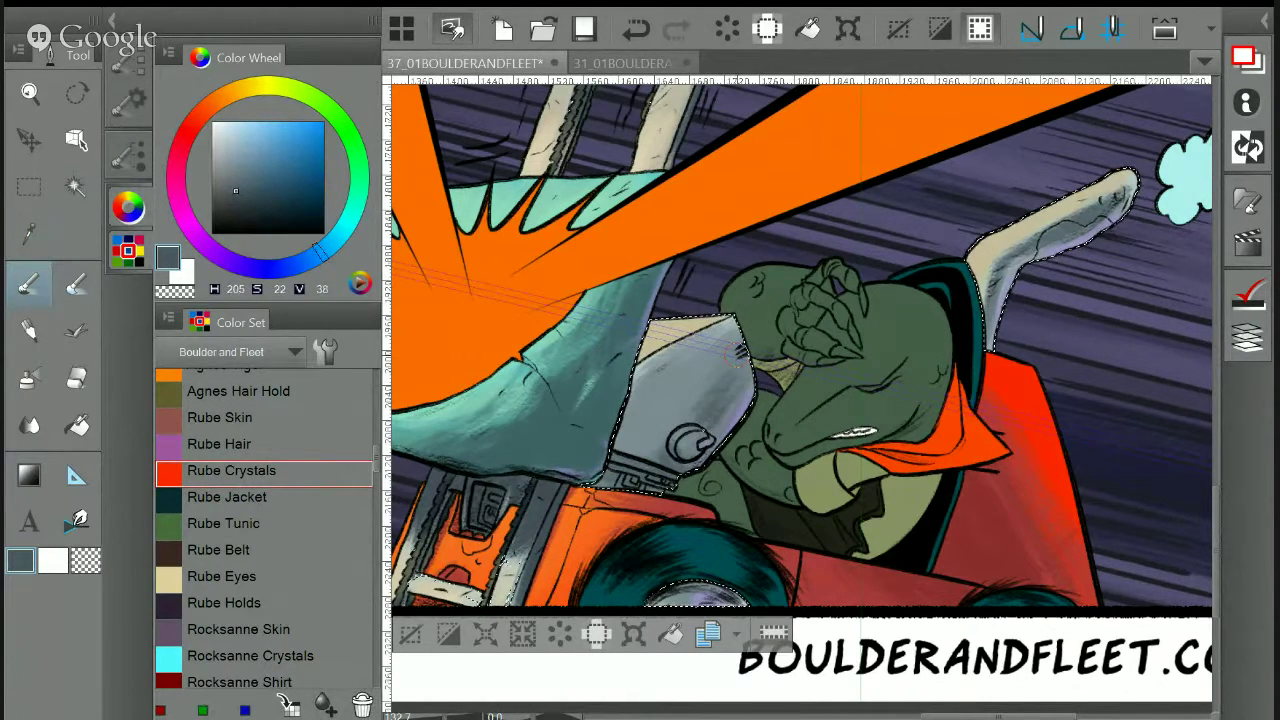
{"action": "mouse_move", "coordinate": [732, 366]}
{"action": "left_mouse_down"}
{"action": "mouse_move", "coordinate": [642, 400]}
{"action": "mouse_move", "coordinate": [714, 384]}
{"action": "mouse_move", "coordinate": [648, 438]}
{"action": "left_mouse_up"}
{"action": "left_click", "coordinate": [637, 28]}
{"action": "left_click_drag", "start_coordinate": [640, 378], "coordinate": [690, 439]}
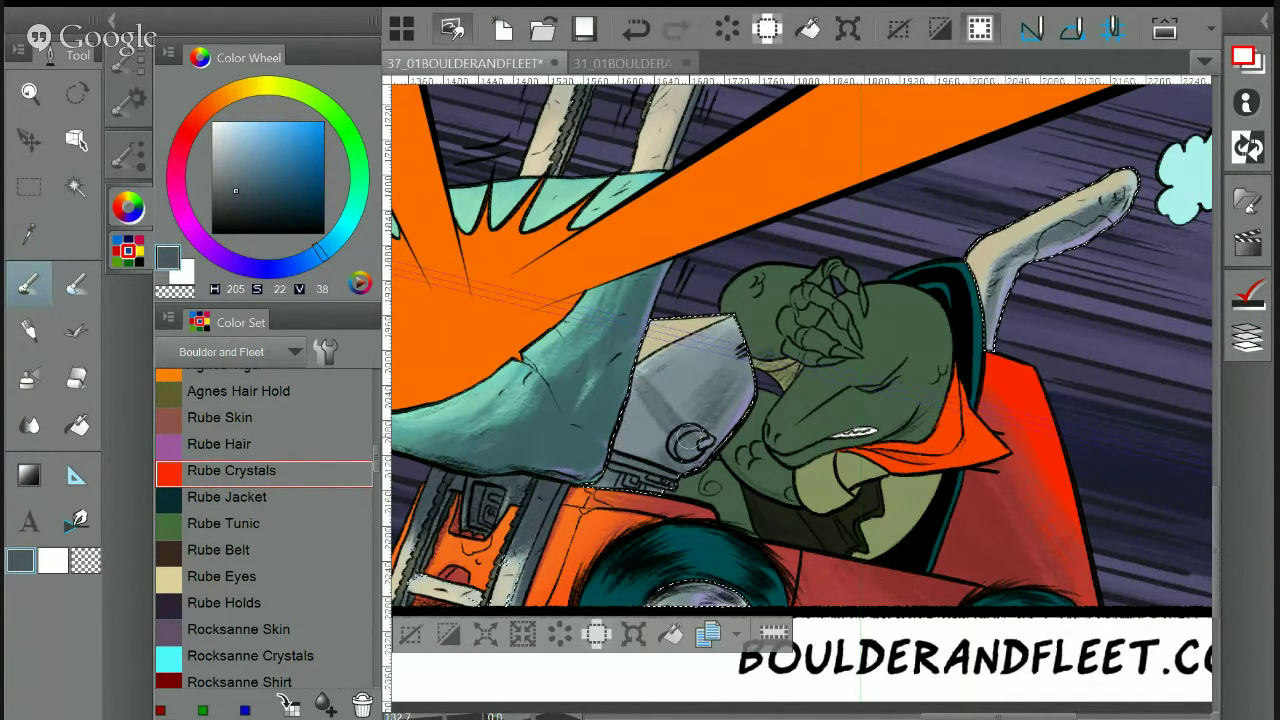
{"action": "mouse_move", "coordinate": [634, 382]}
{"action": "left_mouse_down"}
{"action": "mouse_move", "coordinate": [674, 451]}
{"action": "mouse_move", "coordinate": [644, 456]}
{"action": "left_mouse_up"}
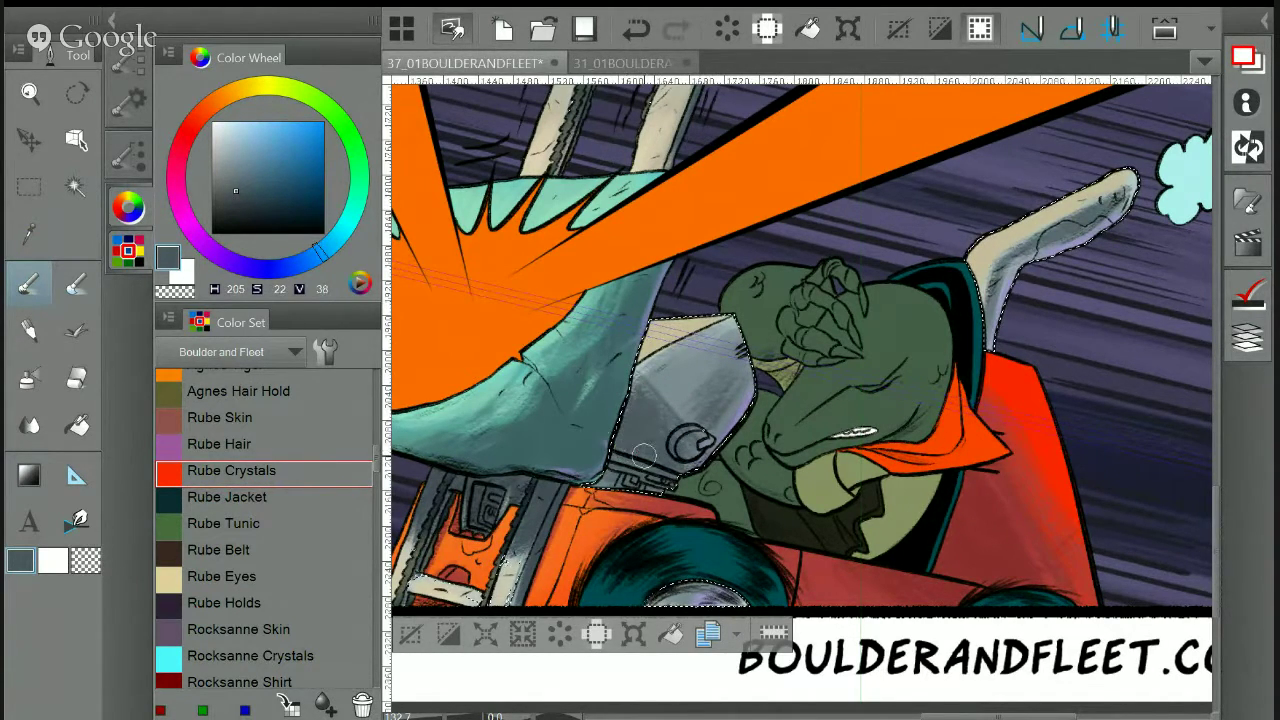
{"action": "left_click_drag", "start_coordinate": [700, 425], "coordinate": [673, 416]}
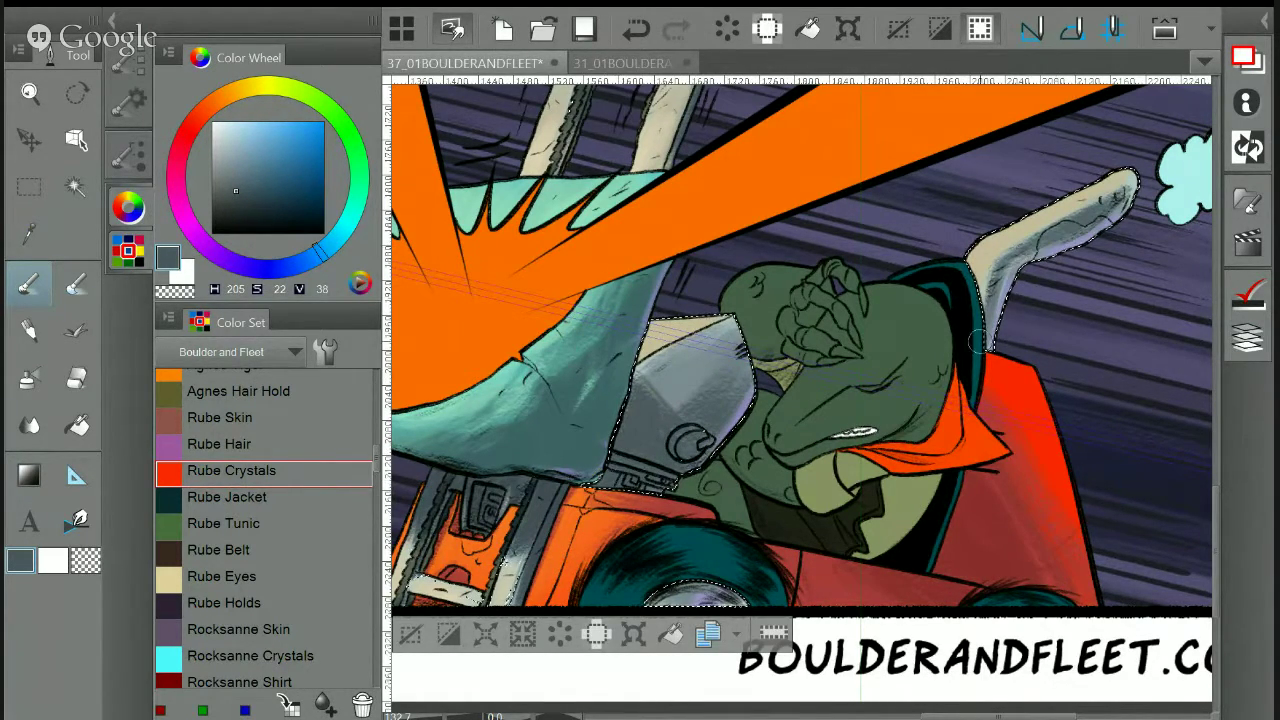
Sample the light purple from the engine cover's edge (hue 250, saturation 27, value 71) and refine the cool rim light with the Dry Brush Inker
{"action": "key", "text": "i"}
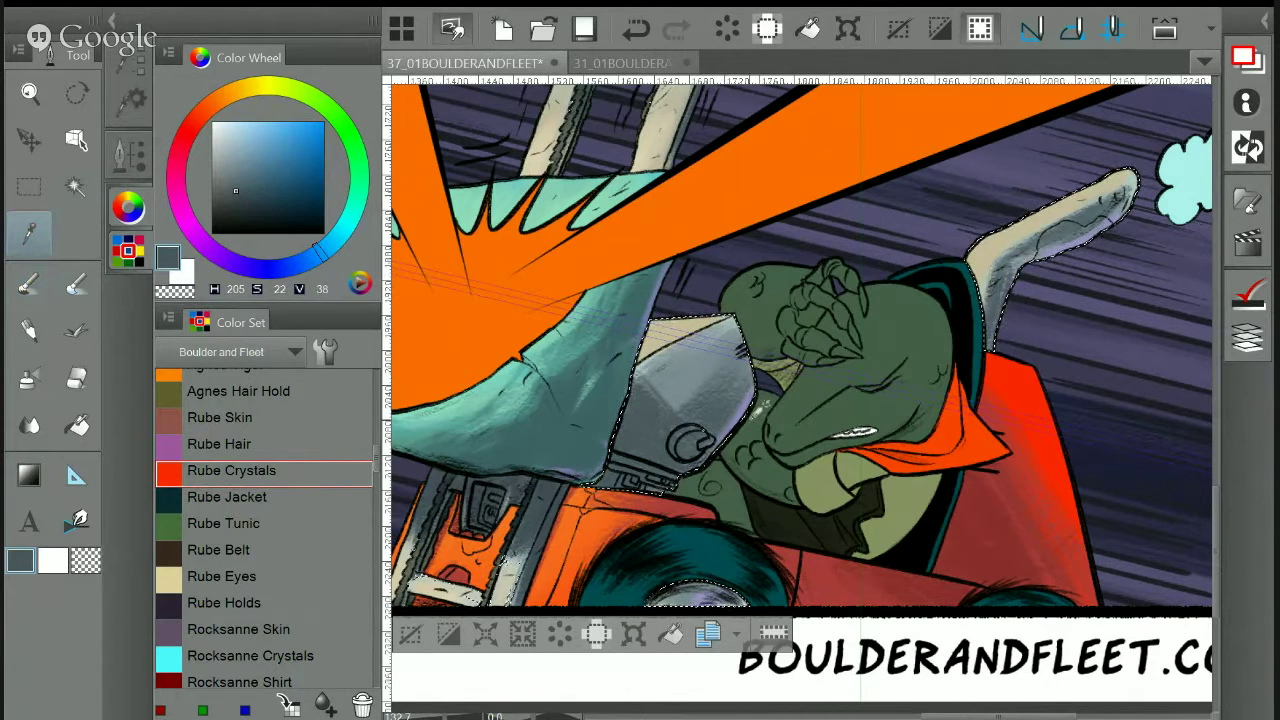
{"action": "left_click", "coordinate": [757, 383]}
{"action": "key", "text": "b"}
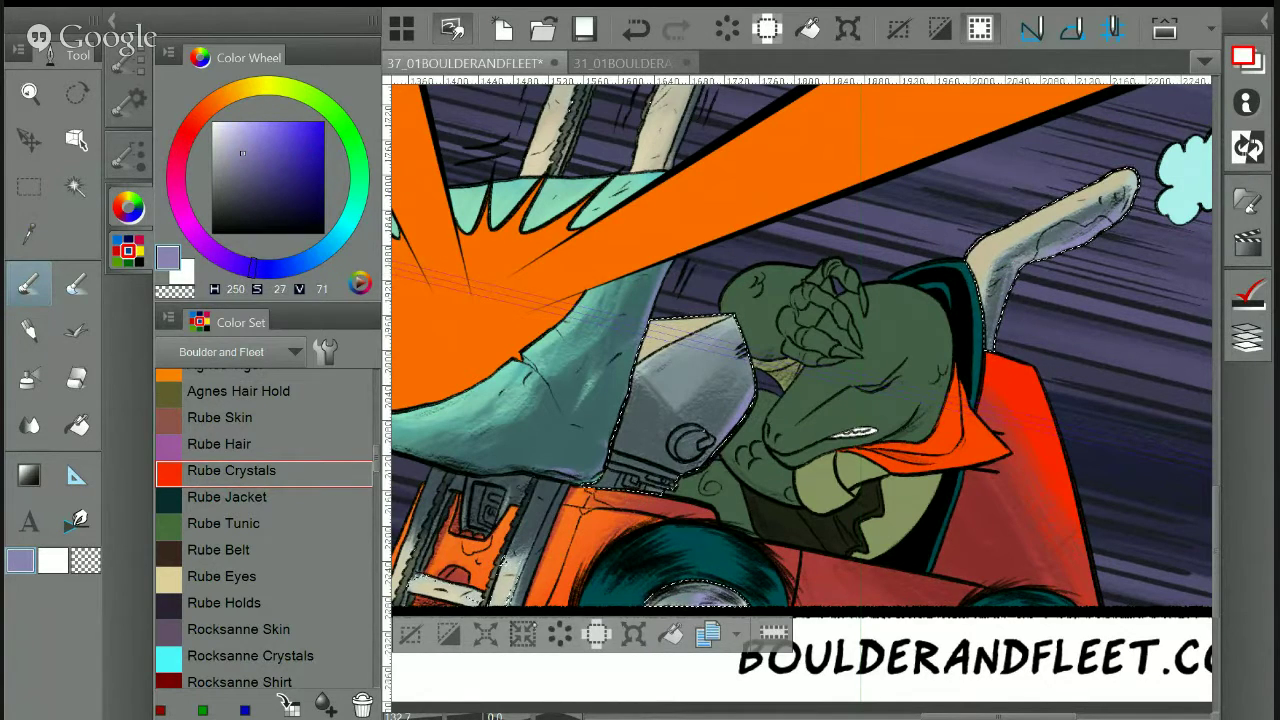
{"action": "left_click", "coordinate": [411, 633]}
{"action": "scroll", "coordinate": [913, 434], "scroll_direction": "down", "scroll_amount": 1}
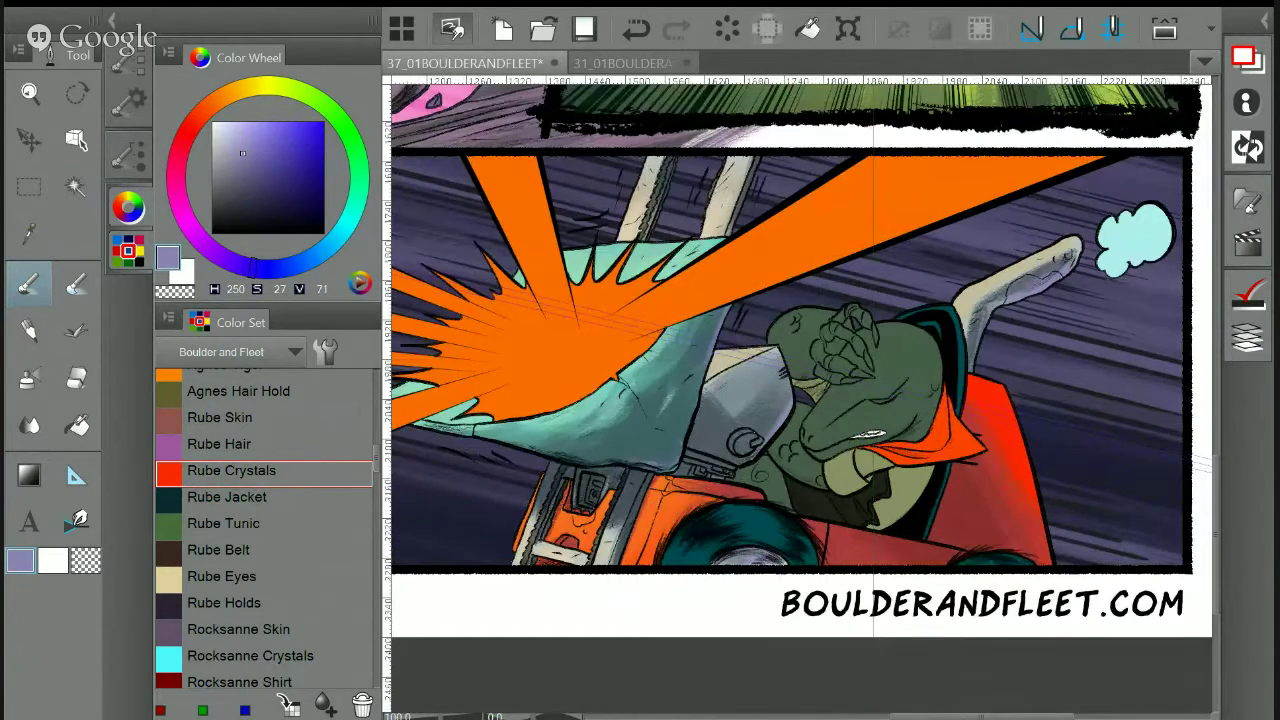
{"action": "left_click_drag", "start_coordinate": [913, 434], "coordinate": [903, 458]}
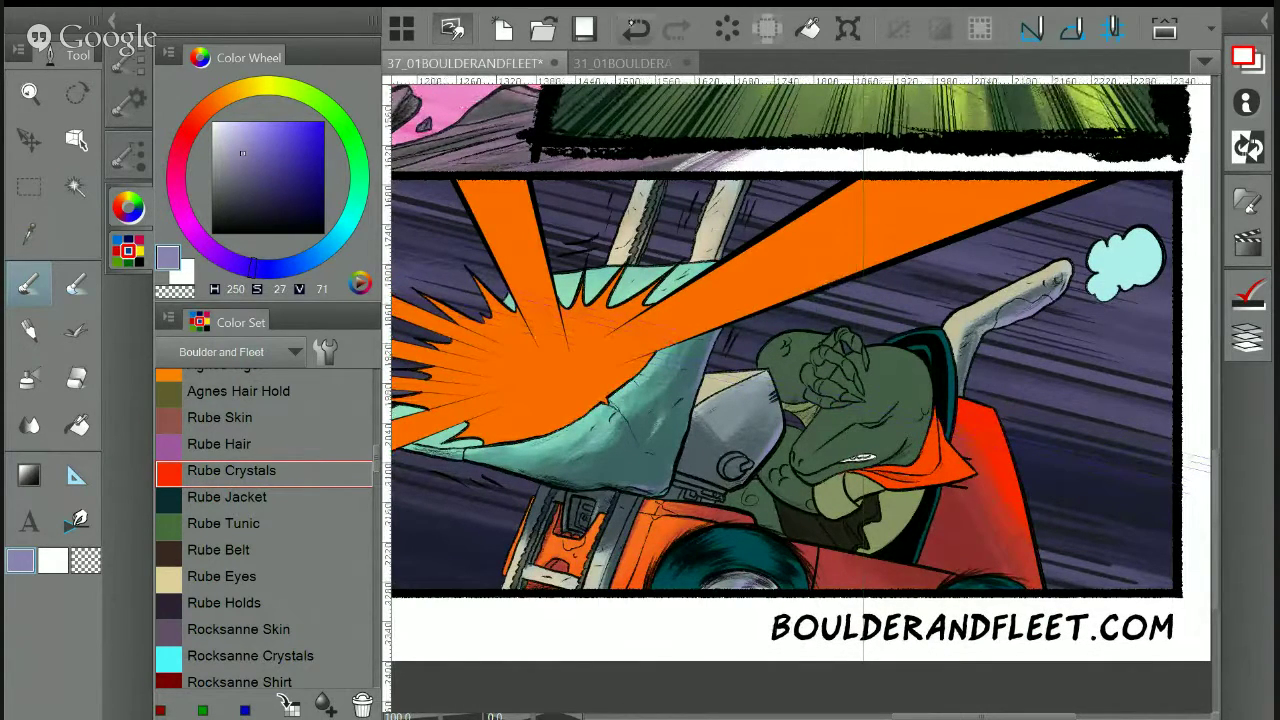
{"action": "key", "text": "ctrl+z"}
Sample the dark grey-blue from the engine cover (hue 206, saturation 22, value 38) and brush more shadow along the cover's upper edge
{"action": "key", "text": "alt"}
{"action": "left_click", "coordinate": [709, 444], "text": "alt"}
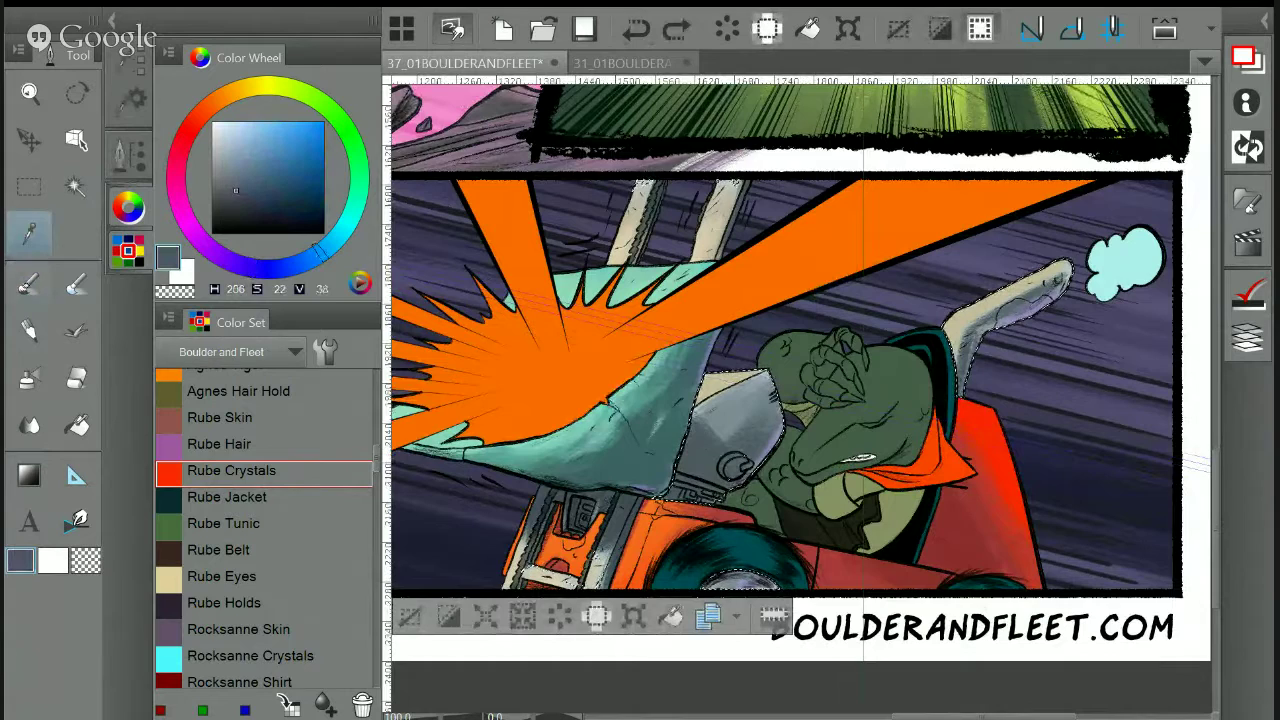
{"action": "left_click_drag", "start_coordinate": [694, 400], "coordinate": [720, 392]}
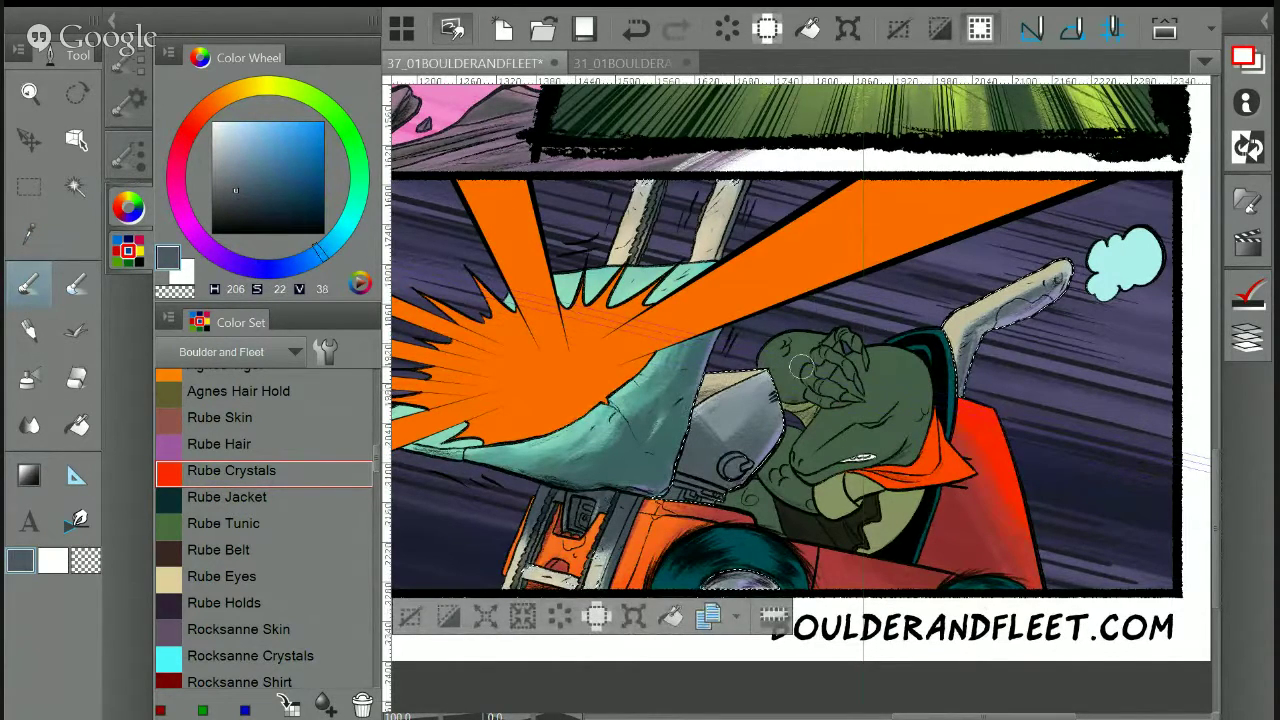
{"action": "mouse_move", "coordinate": [702, 413]}
{"action": "left_mouse_down"}
{"action": "mouse_move", "coordinate": [695, 440]}
{"action": "mouse_move", "coordinate": [700, 413]}
{"action": "mouse_move", "coordinate": [698, 428]}
{"action": "left_mouse_up"}
{"action": "scroll", "coordinate": [784, 490], "scroll_direction": "up", "scroll_amount": 4}
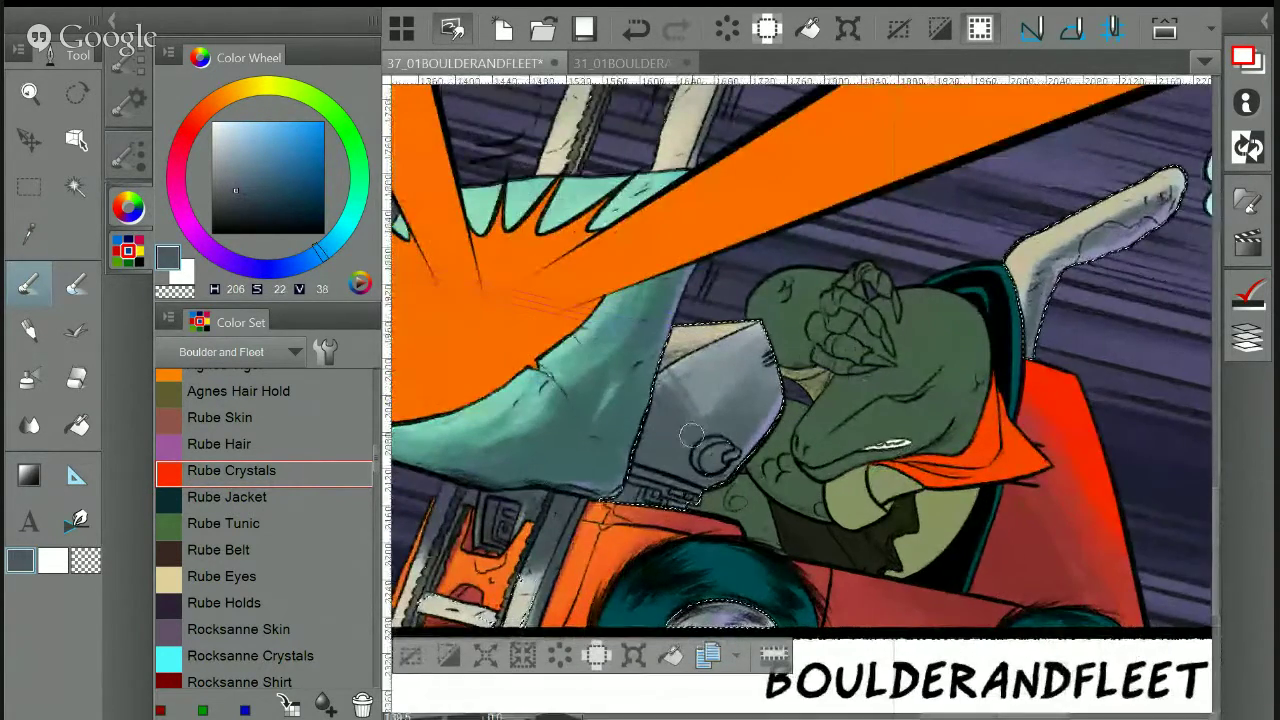
Sample the cover's lighter grey-blue, refine it with the Dry Brush Inker at size 10.8 and density 100, and clear the selection
{"action": "left_click", "coordinate": [732, 360], "text": "alt"}
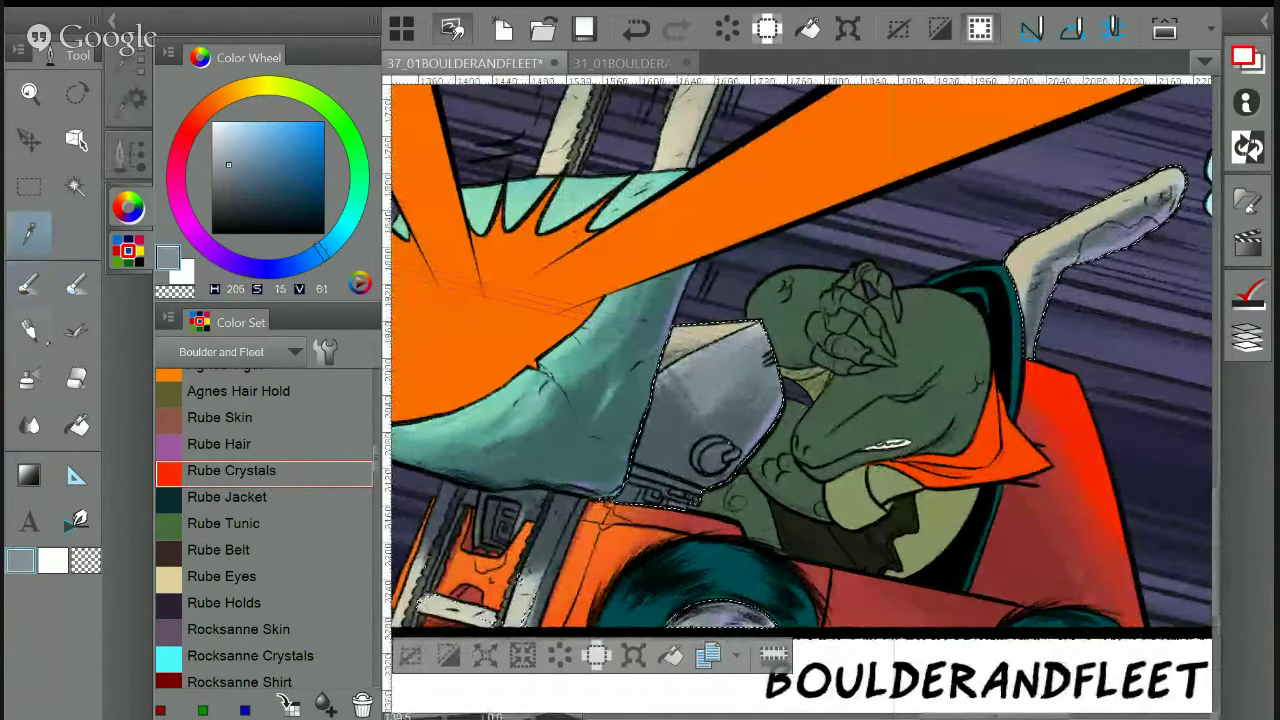
{"action": "left_click", "coordinate": [128, 100]}
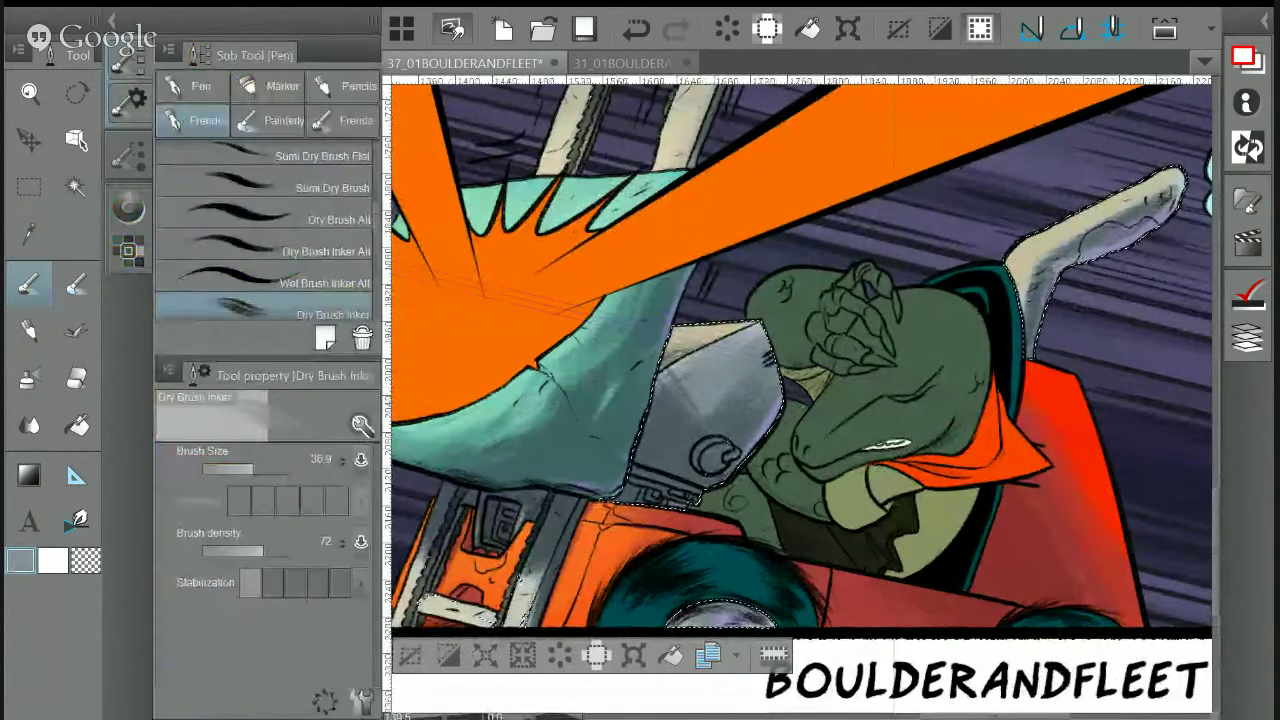
{"action": "left_click", "coordinate": [286, 550]}
{"action": "left_click", "coordinate": [242, 469]}
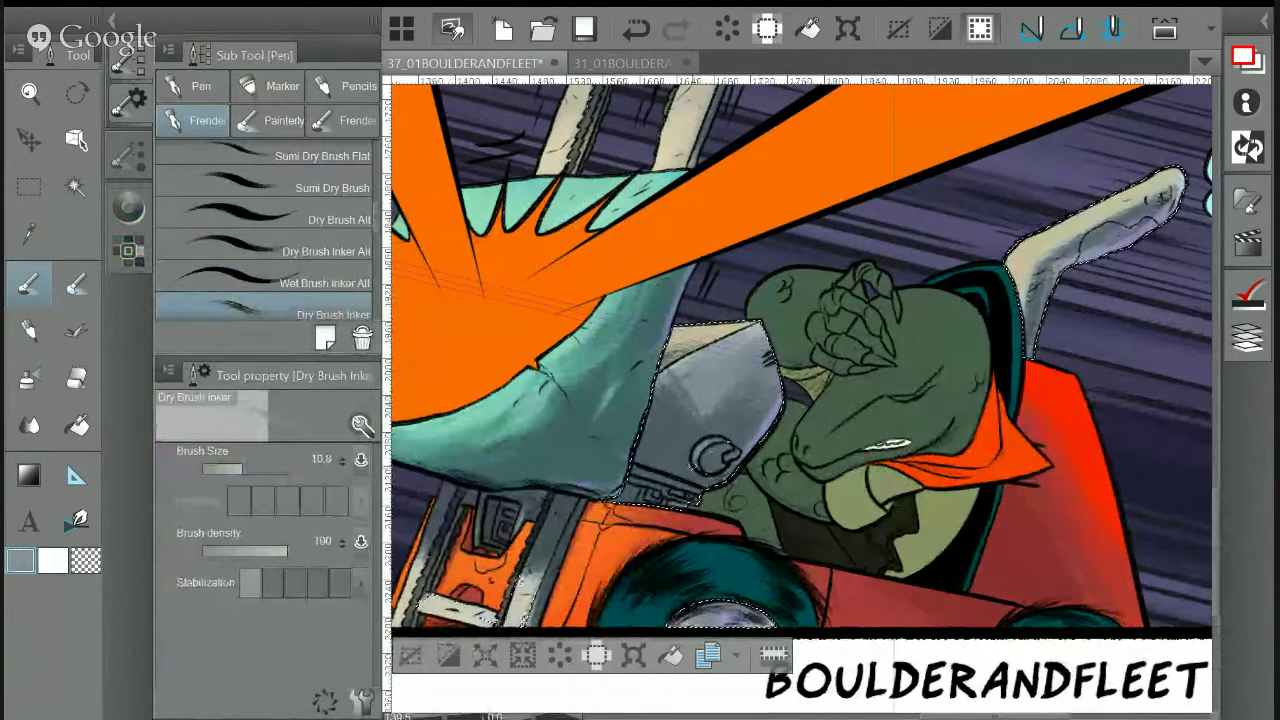
{"action": "left_click", "coordinate": [414, 654]}
{"action": "scroll", "coordinate": [860, 490], "scroll_direction": "down", "scroll_amount": 2}
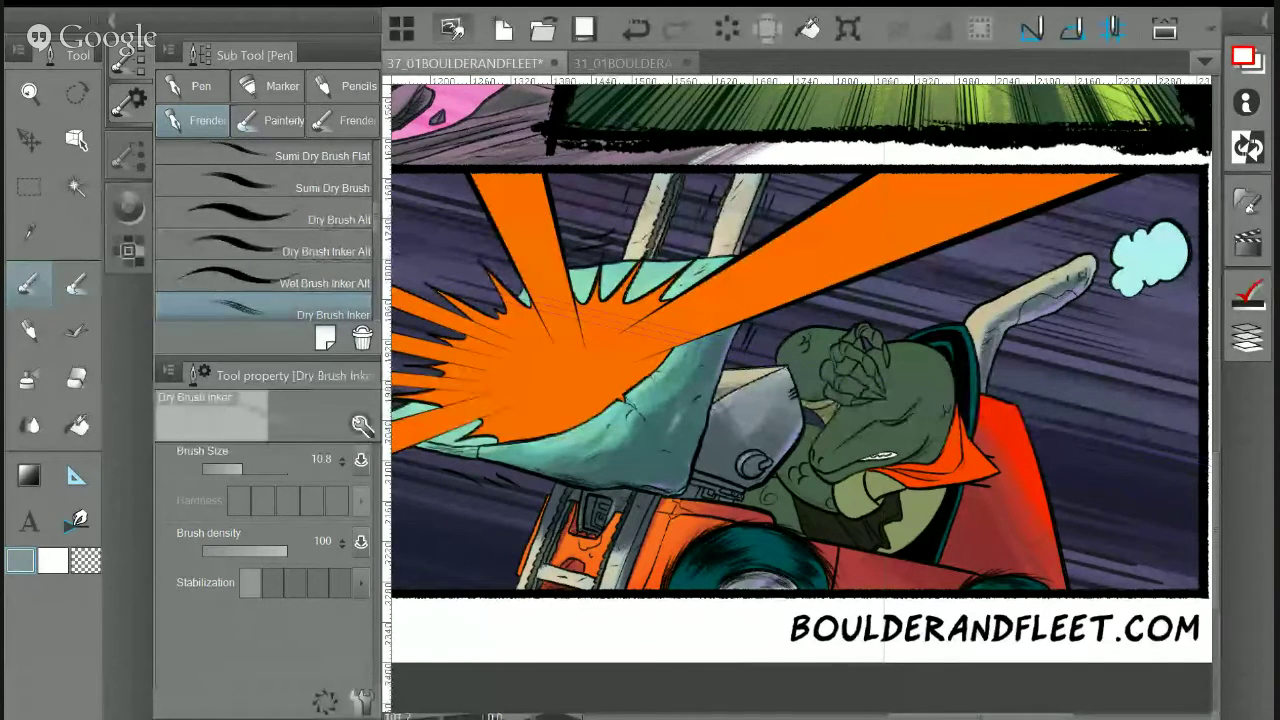
Auto-select the green skin of the reptile driver in the fourth panel
{"action": "left_click_drag", "start_coordinate": [800, 400], "coordinate": [703, 366]}
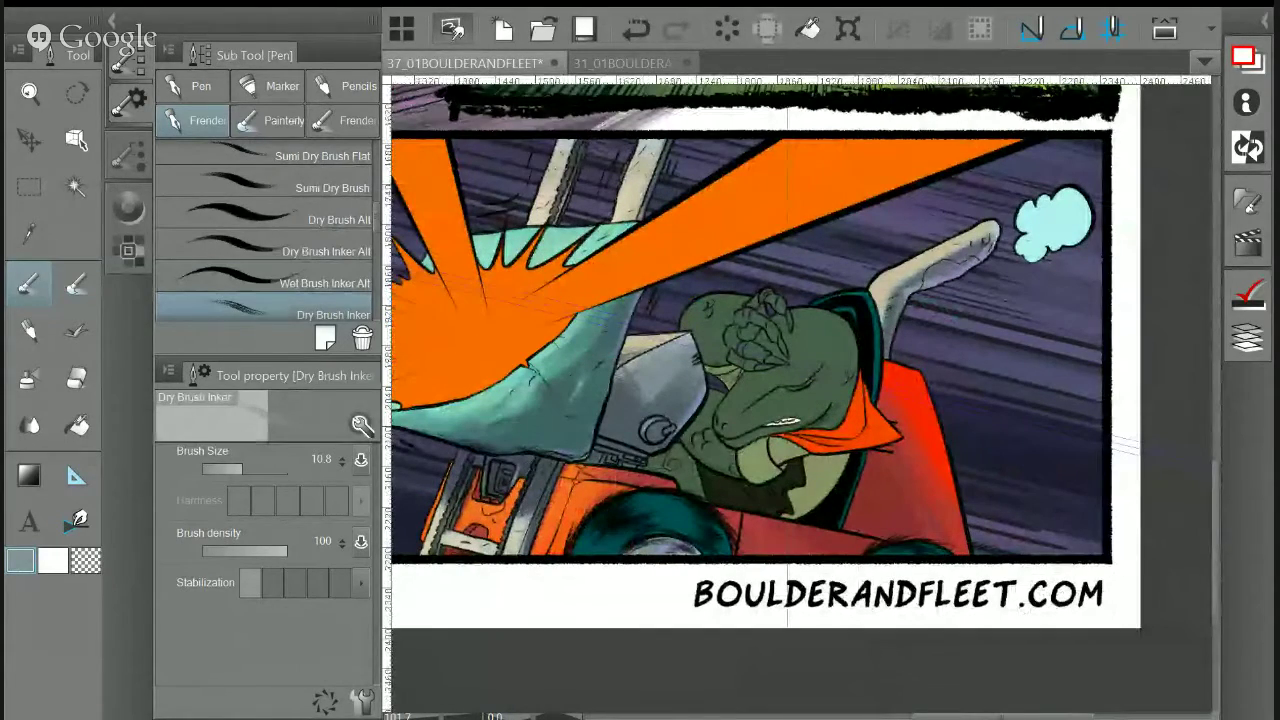
{"action": "scroll", "coordinate": [957, 555], "scroll_direction": "up", "scroll_amount": 4}
{"action": "left_click_drag", "start_coordinate": [957, 555], "coordinate": [1065, 614]}
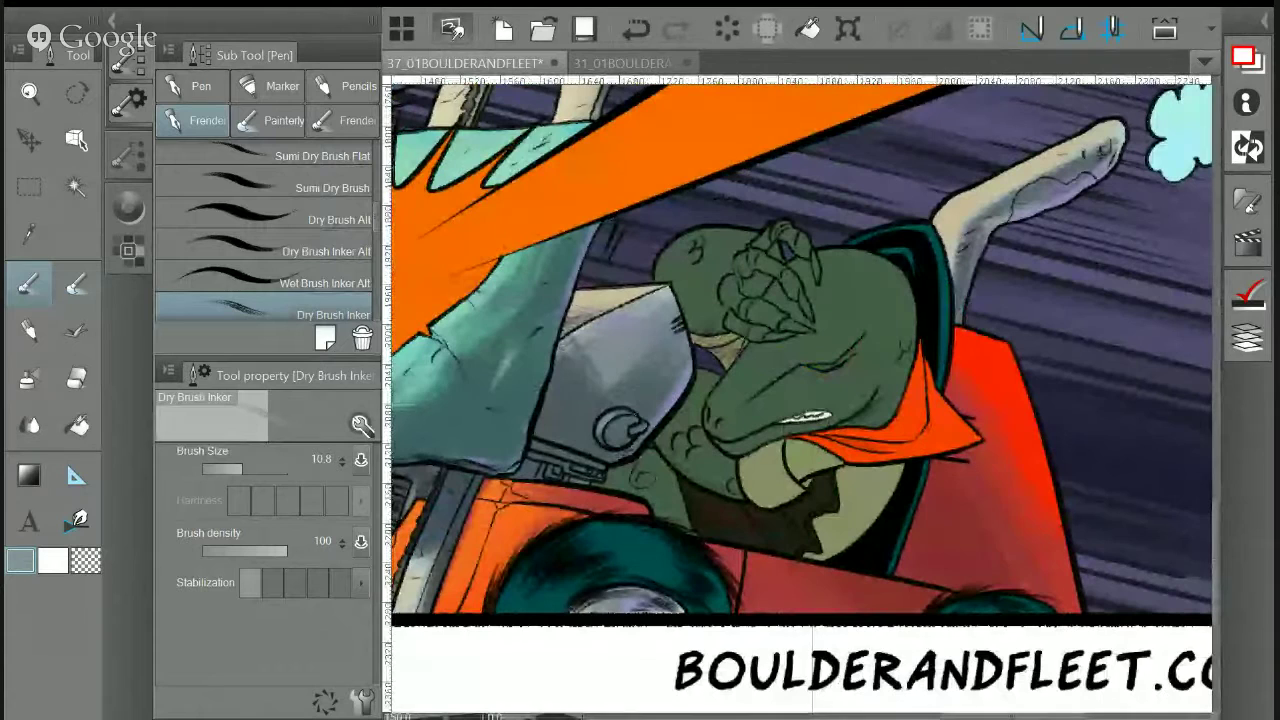
{"action": "left_click", "coordinate": [76, 187]}
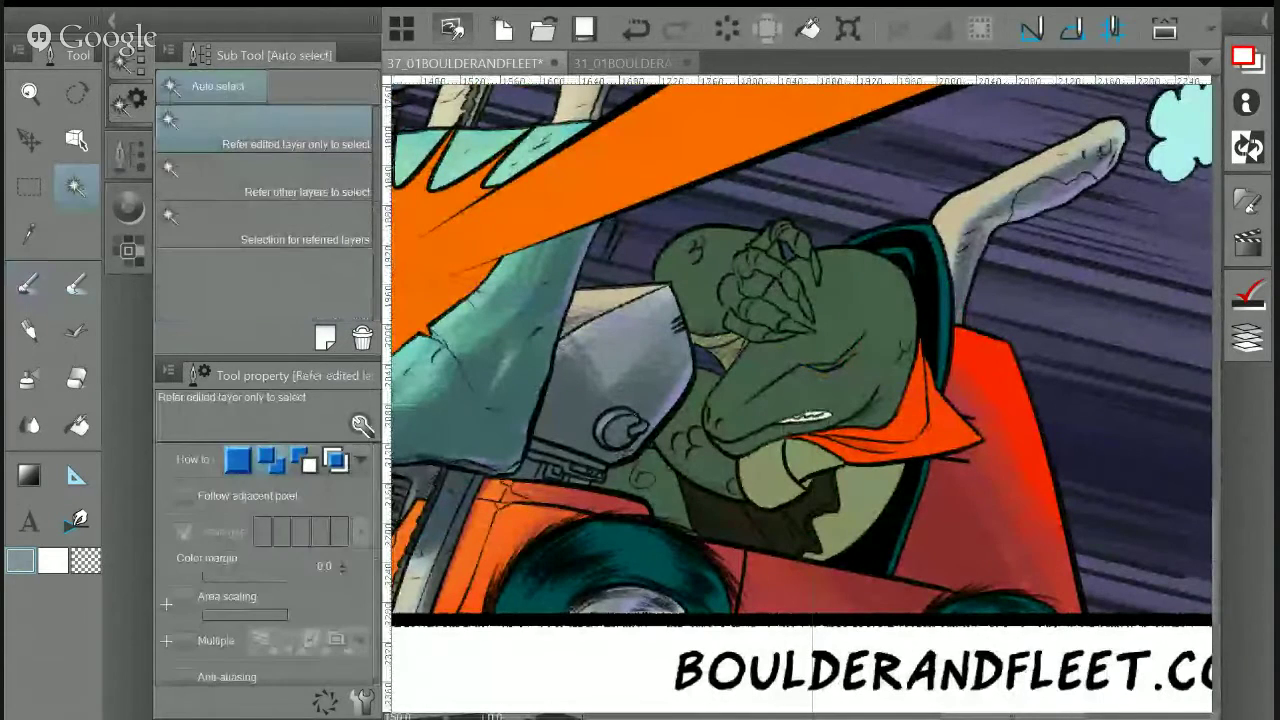
{"action": "left_click", "coordinate": [861, 317]}
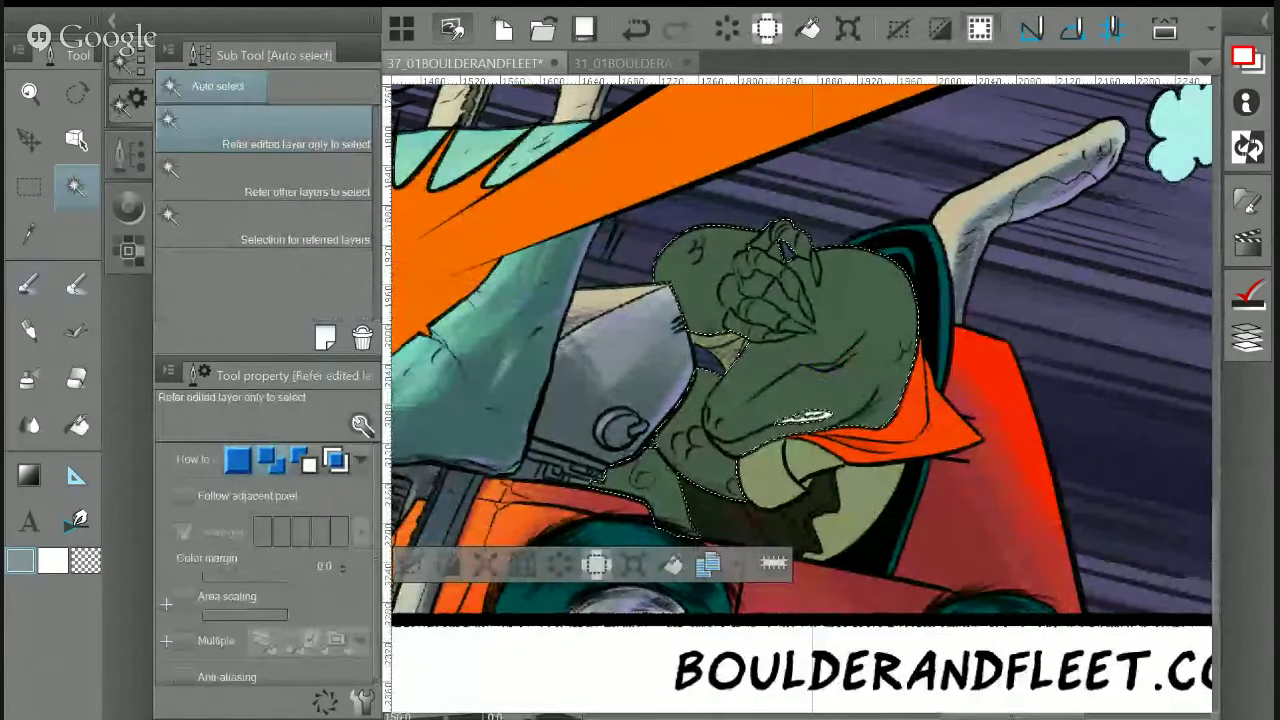
Sample the driver's green skin, lighten it to hue 127, saturation 26, value 49, and lay a radial gradient over the selection
{"action": "key", "text": "ctrl+0"}
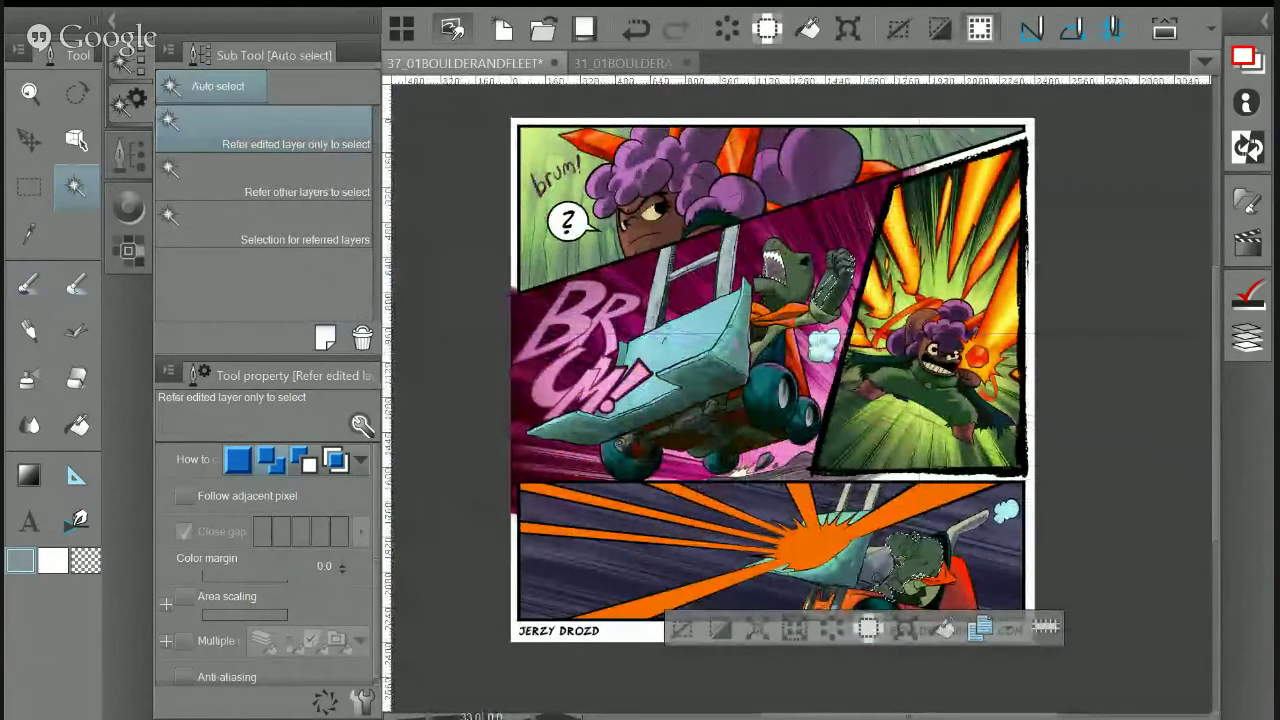
{"action": "scroll", "coordinate": [958, 553], "scroll_direction": "up", "scroll_amount": 10}
{"action": "left_click_drag", "start_coordinate": [650, 650], "coordinate": [885, 313]}
{"action": "scroll", "coordinate": [885, 455], "scroll_direction": "down", "scroll_amount": 3}
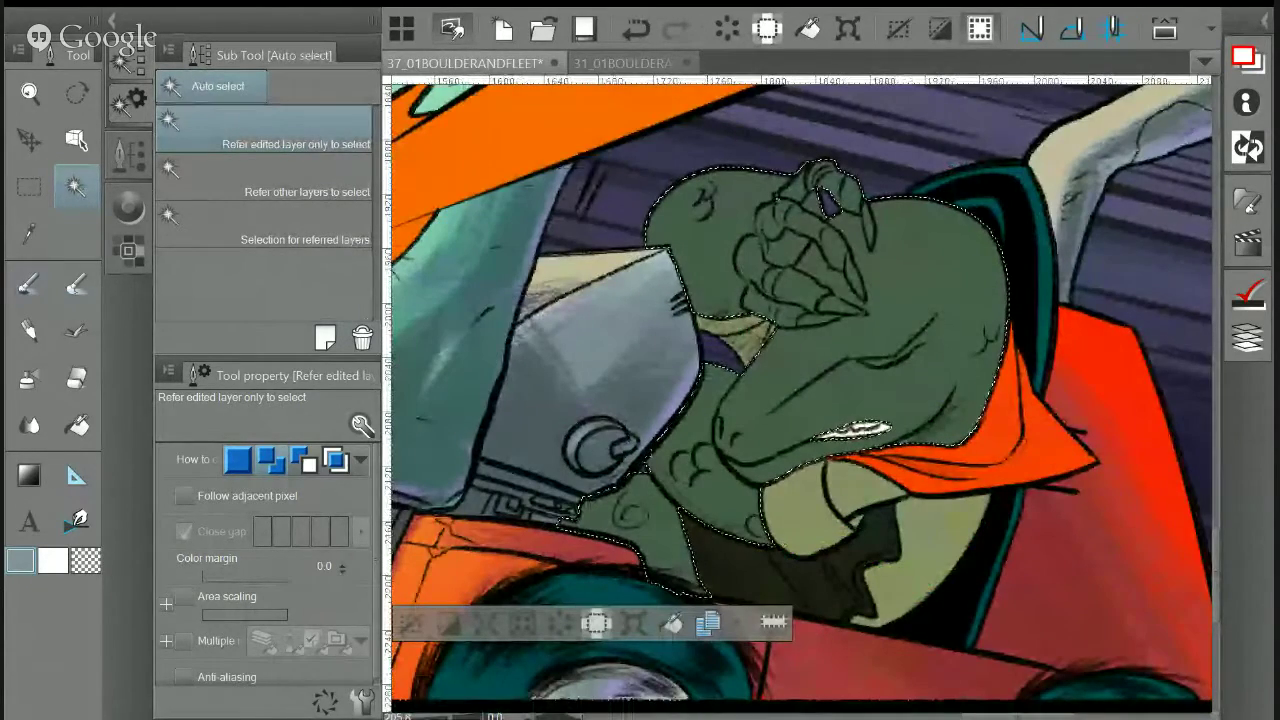
{"action": "left_click", "coordinate": [628, 63]}
{"action": "left_click", "coordinate": [450, 63]}
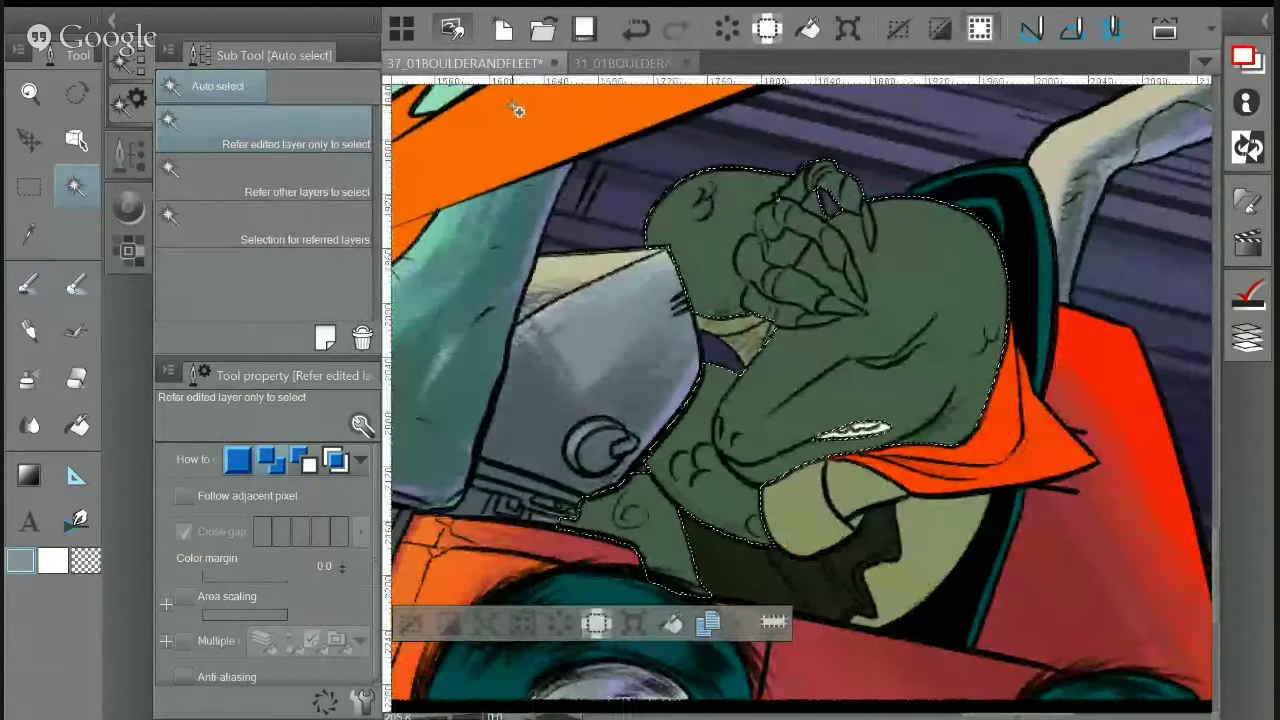
{"action": "key", "text": "i"}
{"action": "left_click", "coordinate": [912, 245]}
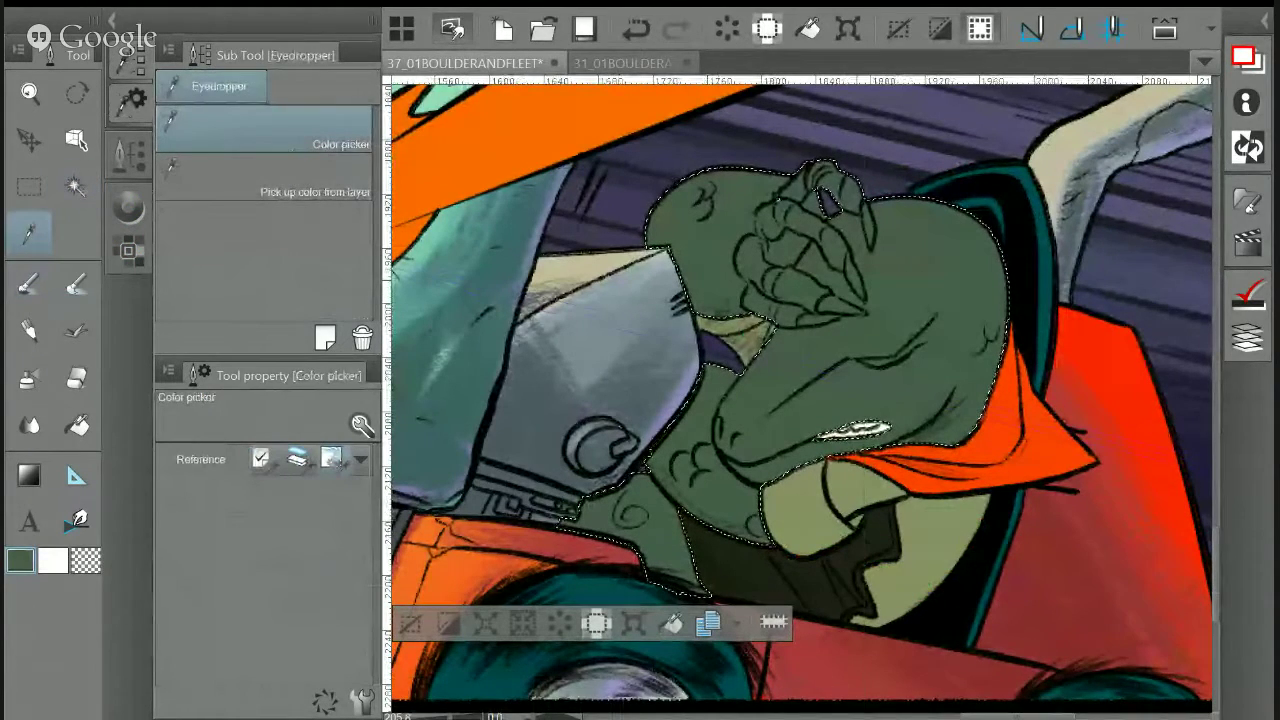
{"action": "left_click", "coordinate": [128, 208]}
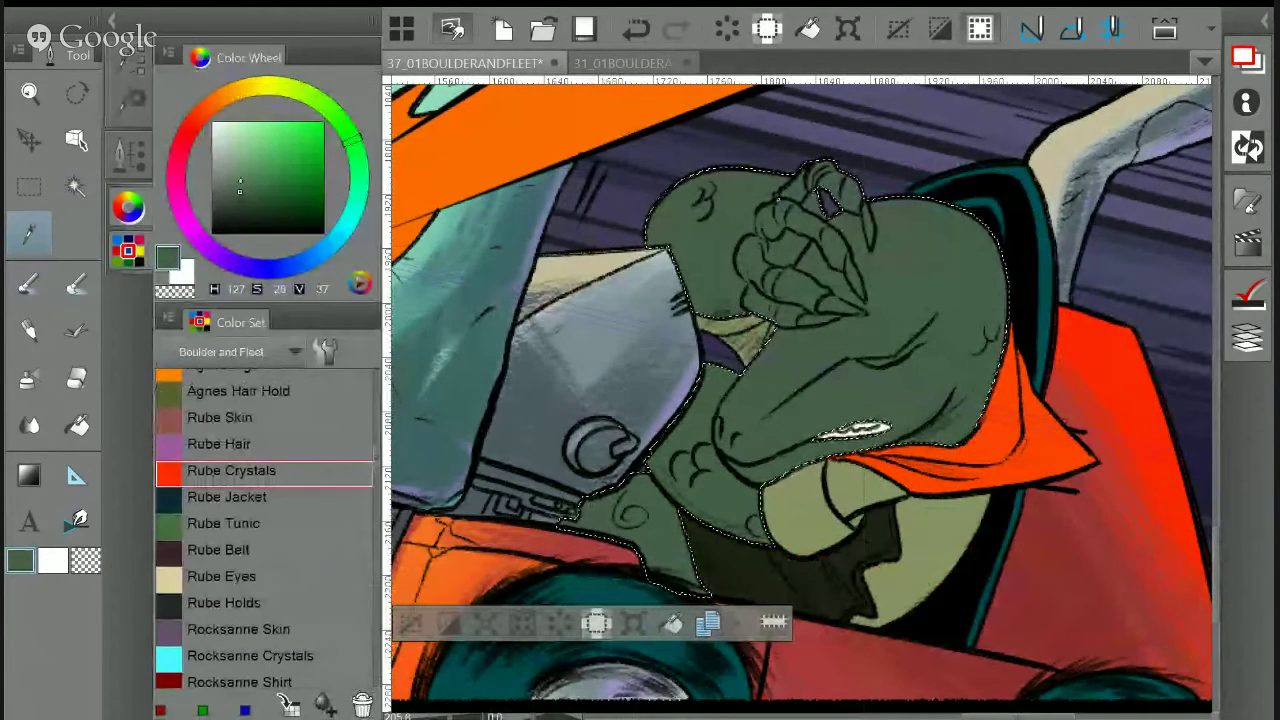
{"action": "left_click", "coordinate": [240, 179]}
{"action": "key", "text": "g"}
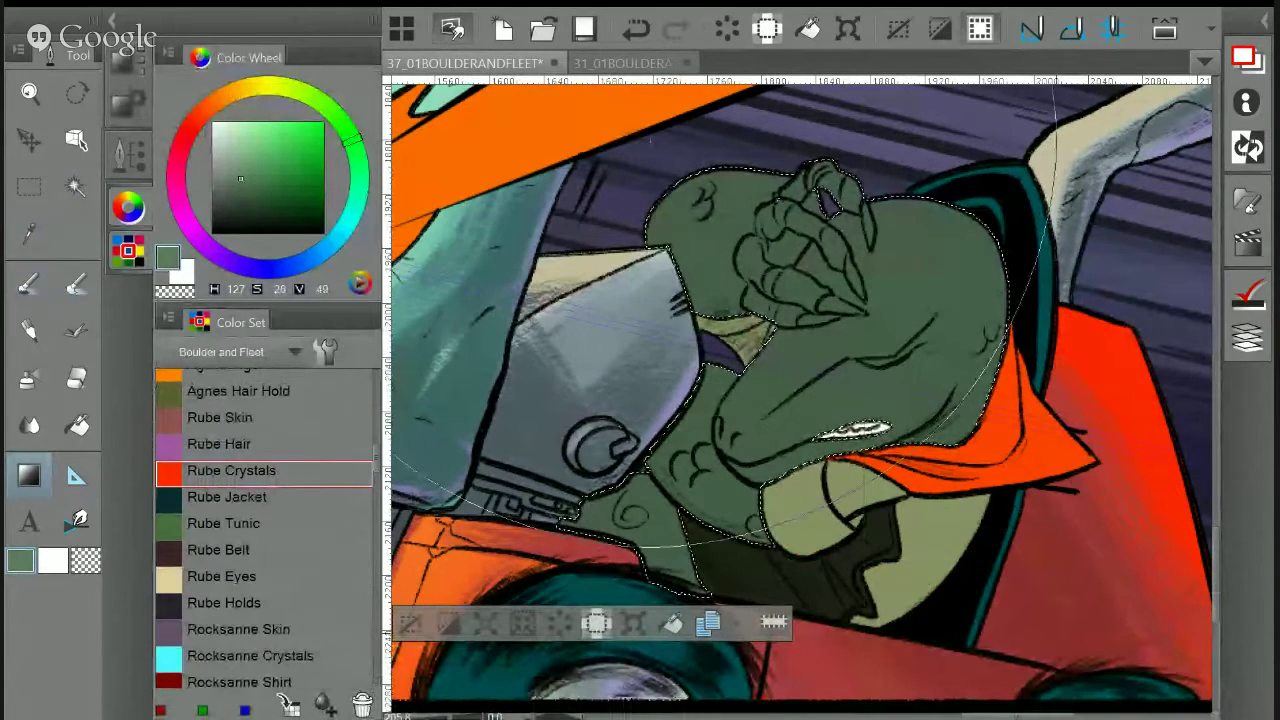
Sample the beam's orange, shift it to hue 36, saturation 72, value 100, and brush warm highlights with Concept 1 at size 27.2
{"action": "left_click", "coordinate": [29, 234]}
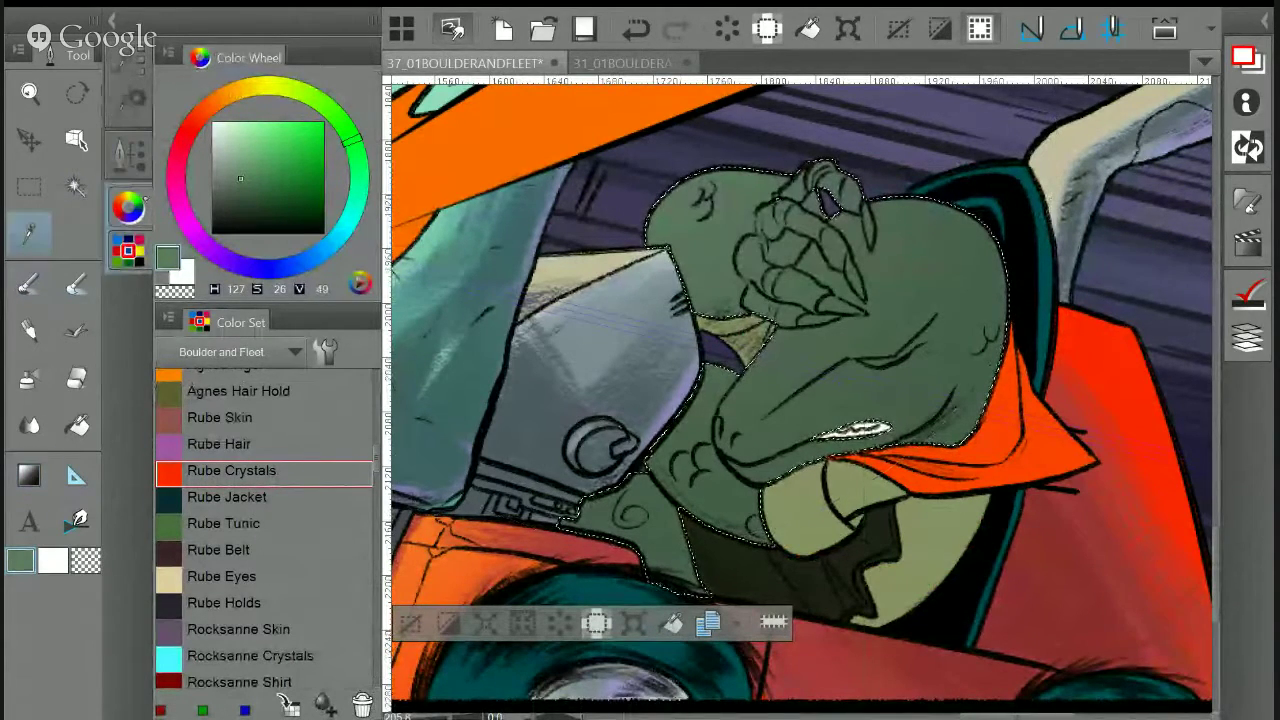
{"action": "left_click", "coordinate": [599, 105]}
{"action": "left_click", "coordinate": [292, 122]}
{"action": "left_click", "coordinate": [229, 93]}
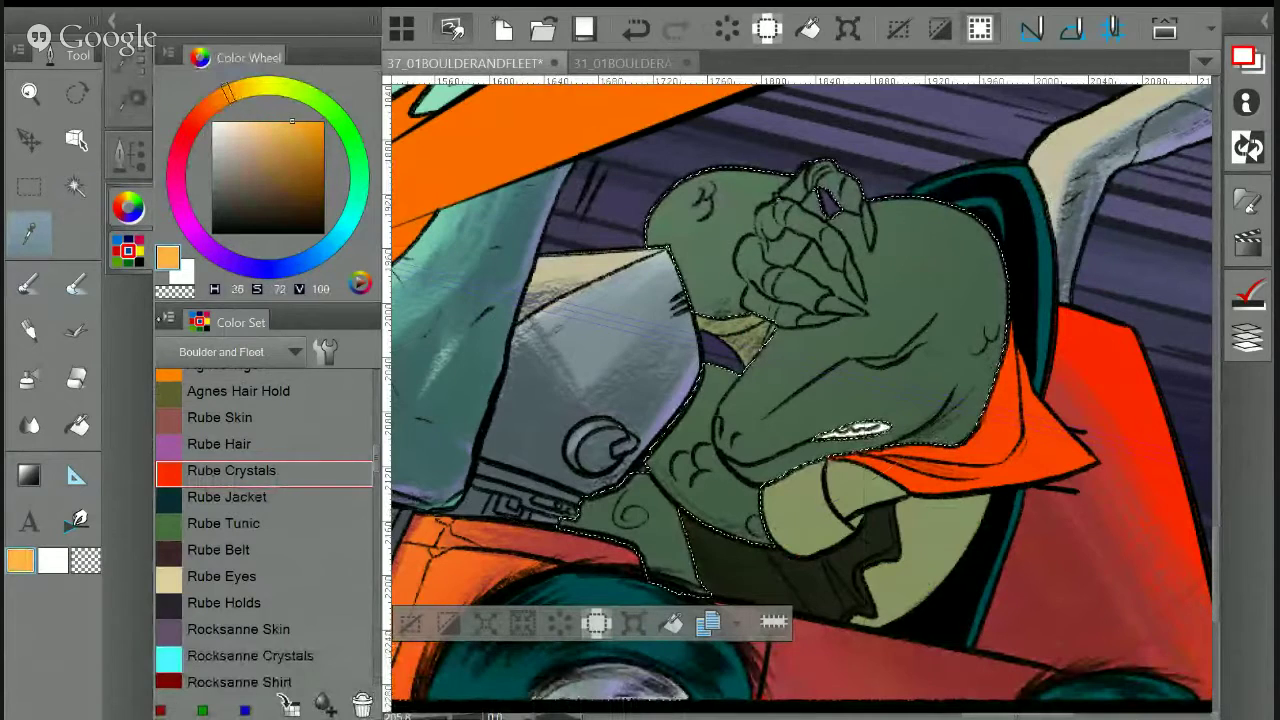
{"action": "key", "text": "b"}
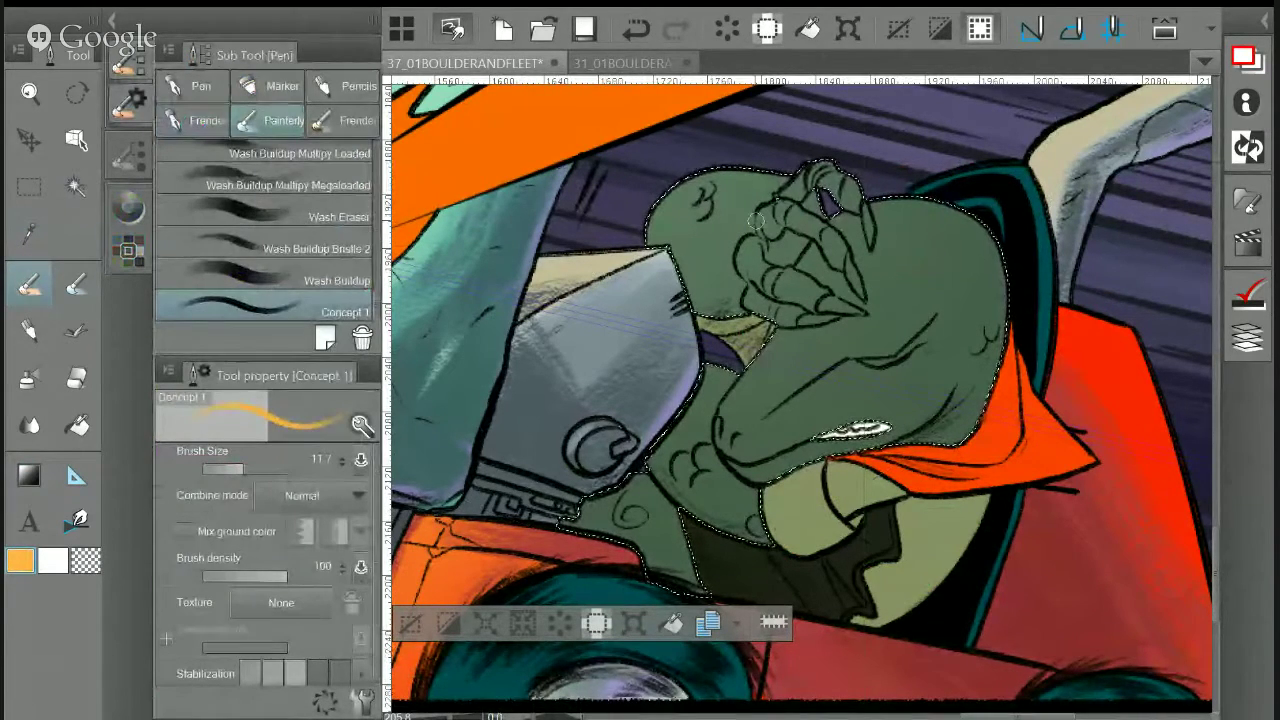
{"action": "left_click", "coordinate": [250, 469]}
Sample the blended yellow-green near the driver's raised hand and brush soft highlights over the hand, head and shoulder
{"action": "key", "text": "i"}
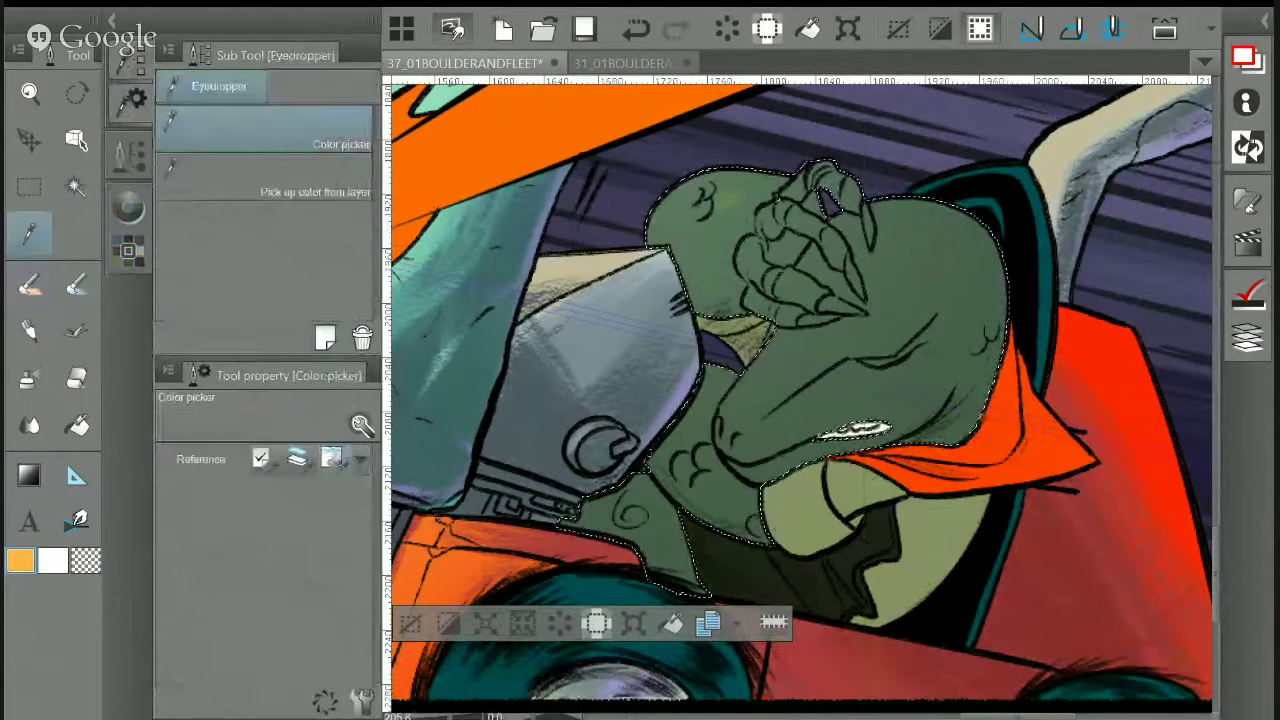
{"action": "left_click", "coordinate": [742, 186]}
{"action": "key", "text": "b"}
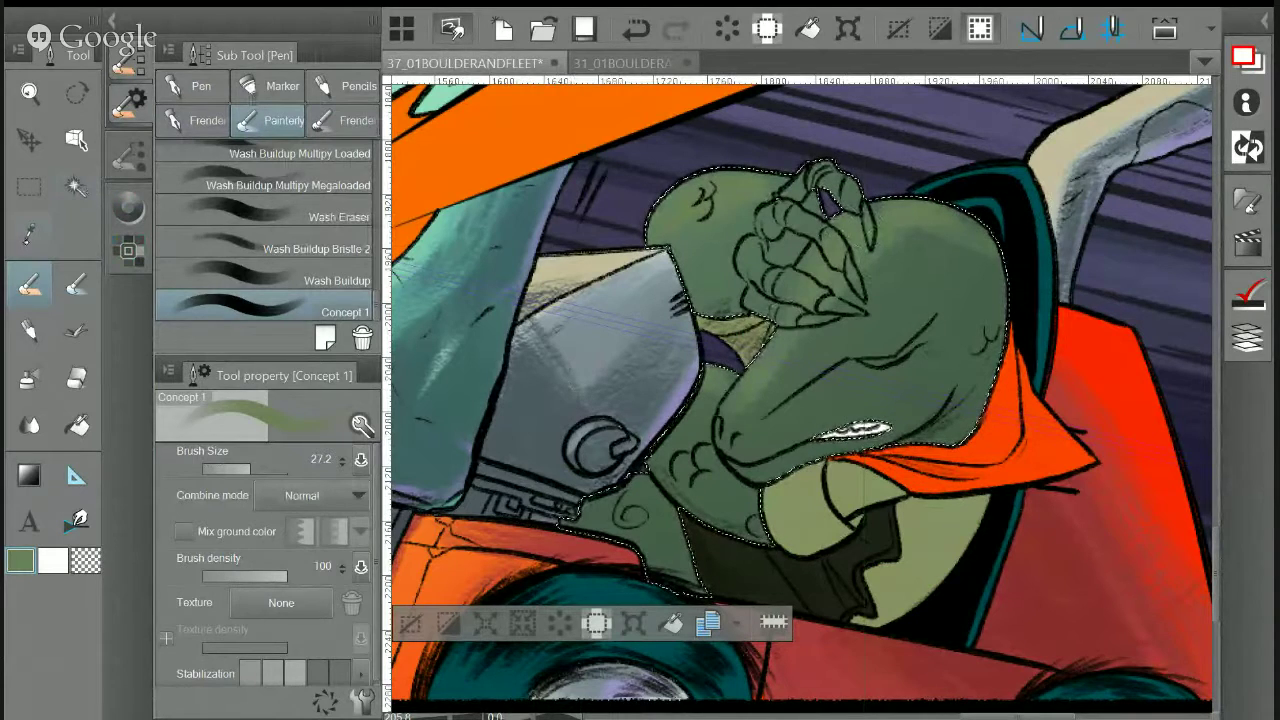
Sample the background's purple and its darker shade, and brush a cool shadow onto the driver's cheek with Concept 1
{"action": "key", "text": "i"}
{"action": "left_click", "coordinate": [930, 135]}
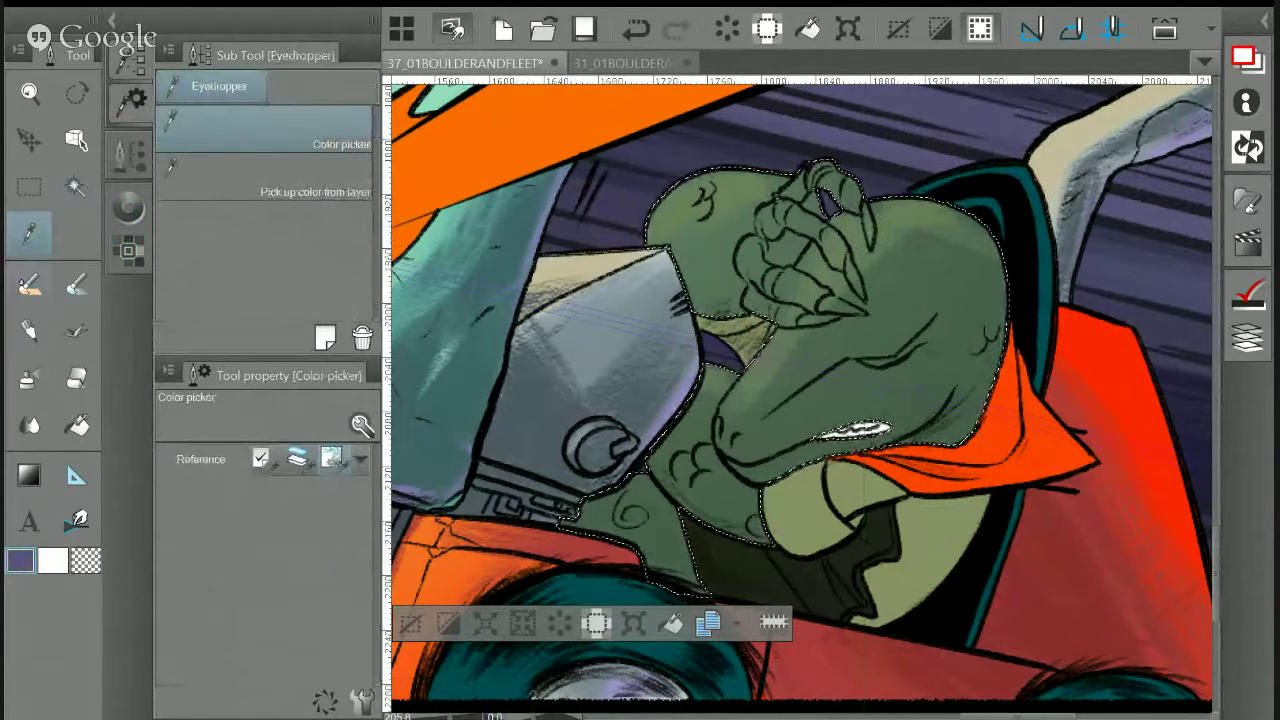
{"action": "key", "text": "b"}
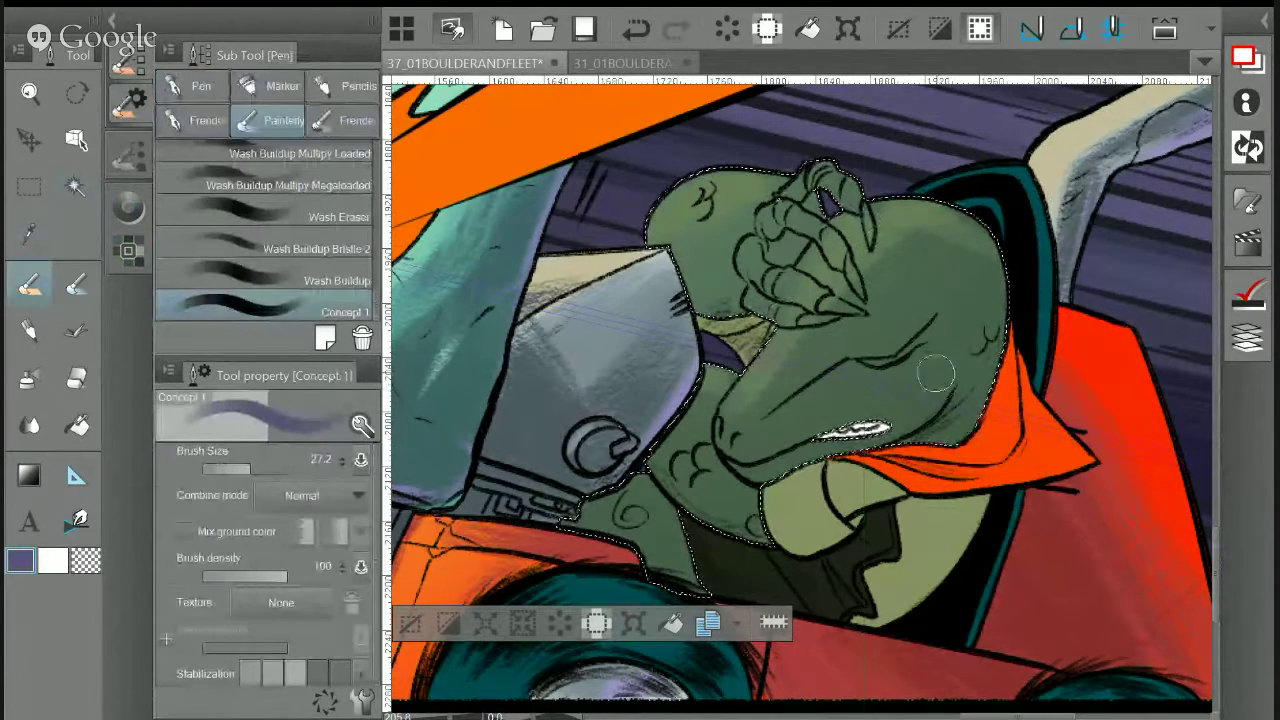
{"action": "key", "text": "i"}
{"action": "left_click", "coordinate": [582, 185]}
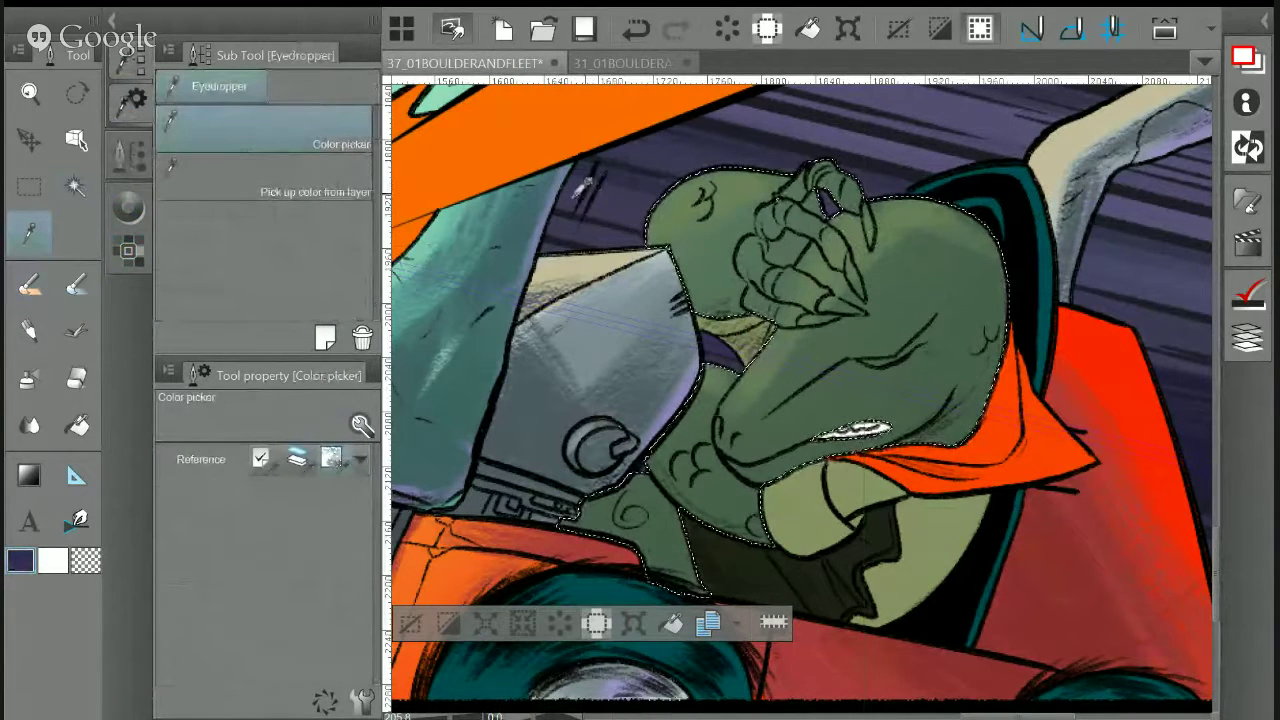
{"action": "key", "text": "b"}
Sample the blended dark green from the driver's cheek and brush soft shadows over the lower face and beneath the raised hand
{"action": "key", "text": "i"}
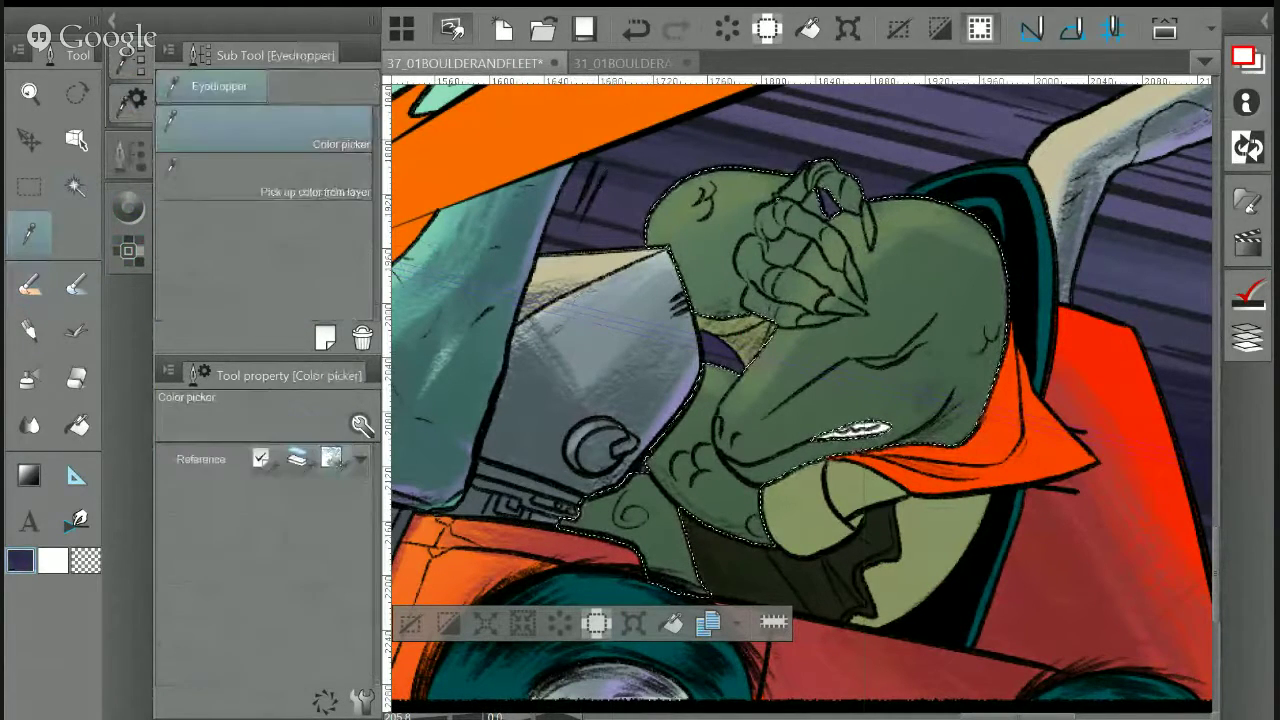
{"action": "left_click", "coordinate": [945, 380]}
{"action": "key", "text": "b"}
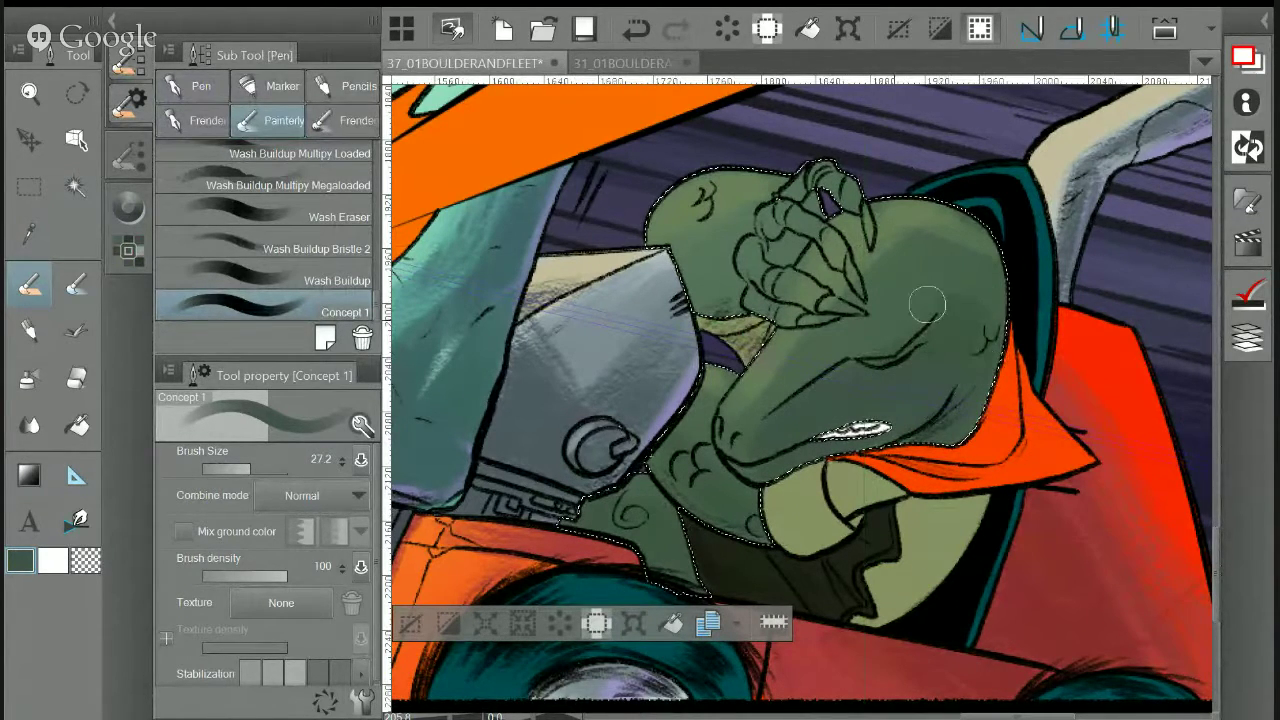
{"action": "mouse_move", "coordinate": [753, 277]}
{"action": "left_mouse_down"}
{"action": "mouse_move", "coordinate": [727, 262]}
{"action": "mouse_move", "coordinate": [716, 290]}
{"action": "mouse_move", "coordinate": [784, 244]}
{"action": "mouse_move", "coordinate": [753, 280]}
{"action": "mouse_move", "coordinate": [797, 237]}
{"action": "mouse_move", "coordinate": [696, 301]}
{"action": "left_mouse_up"}
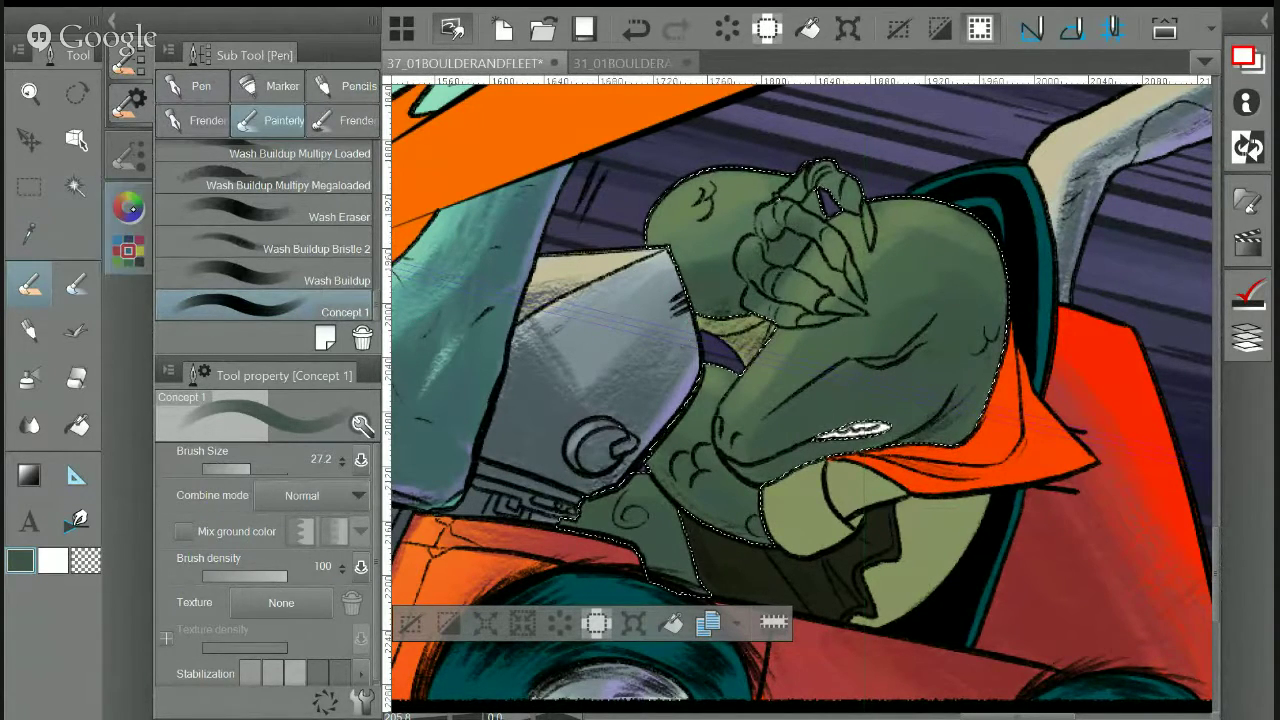
Darken the green to hue 150, saturation 28, value 24 and brush shadows on the driver's jaw, lower arm and raised hand
{"action": "left_click", "coordinate": [128, 207]}
{"action": "left_click", "coordinate": [243, 206]}
{"action": "mouse_move", "coordinate": [990, 378]}
{"action": "left_mouse_down"}
{"action": "mouse_move", "coordinate": [966, 448]}
{"action": "mouse_move", "coordinate": [956, 334]}
{"action": "mouse_move", "coordinate": [955, 363]}
{"action": "mouse_move", "coordinate": [936, 352]}
{"action": "mouse_move", "coordinate": [948, 348]}
{"action": "mouse_move", "coordinate": [934, 381]}
{"action": "mouse_move", "coordinate": [952, 400]}
{"action": "mouse_move", "coordinate": [957, 380]}
{"action": "mouse_move", "coordinate": [925, 366]}
{"action": "mouse_move", "coordinate": [781, 446]}
{"action": "mouse_move", "coordinate": [854, 376]}
{"action": "mouse_move", "coordinate": [844, 390]}
{"action": "mouse_move", "coordinate": [886, 372]}
{"action": "left_mouse_up"}
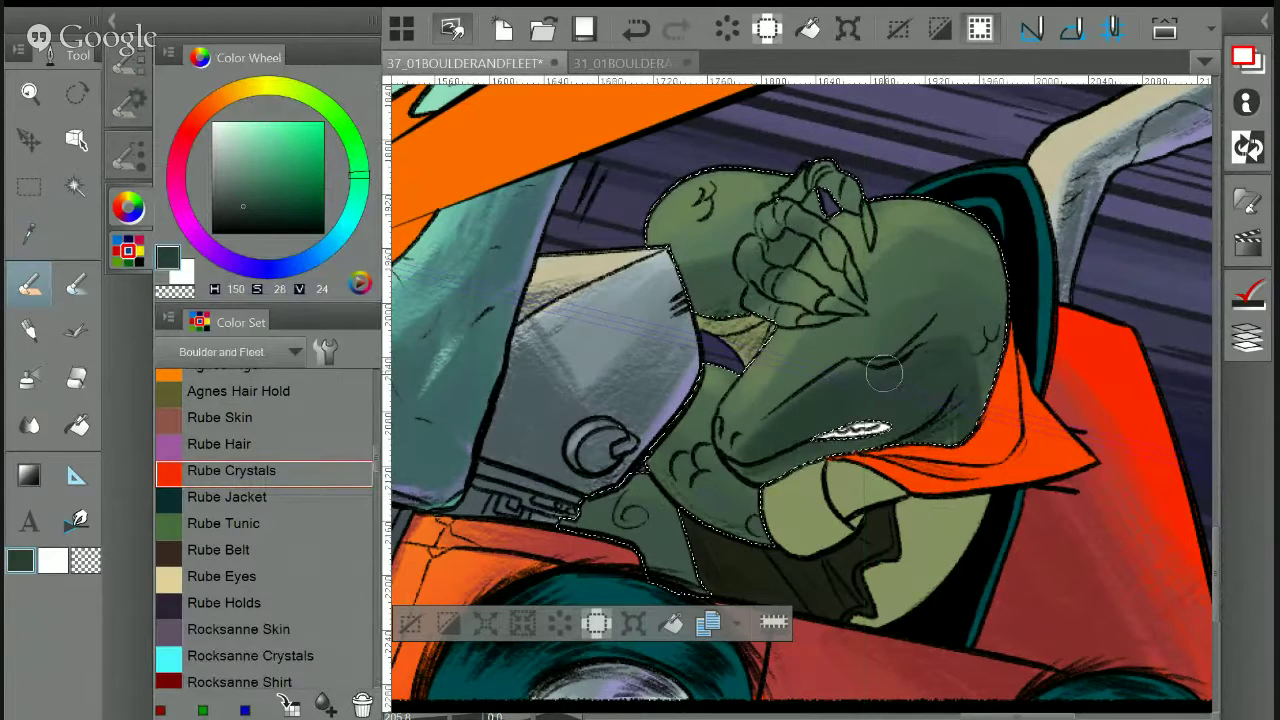
{"action": "mouse_move", "coordinate": [963, 338]}
{"action": "left_mouse_down"}
{"action": "mouse_move", "coordinate": [990, 370]}
{"action": "mouse_move", "coordinate": [961, 328]}
{"action": "mouse_move", "coordinate": [1007, 306]}
{"action": "mouse_move", "coordinate": [1003, 339]}
{"action": "mouse_move", "coordinate": [958, 345]}
{"action": "left_mouse_up"}
{"action": "mouse_move", "coordinate": [733, 500]}
{"action": "left_mouse_down"}
{"action": "mouse_move", "coordinate": [674, 449]}
{"action": "mouse_move", "coordinate": [766, 512]}
{"action": "mouse_move", "coordinate": [666, 460]}
{"action": "mouse_move", "coordinate": [747, 532]}
{"action": "mouse_move", "coordinate": [681, 437]}
{"action": "mouse_move", "coordinate": [689, 455]}
{"action": "mouse_move", "coordinate": [658, 528]}
{"action": "mouse_move", "coordinate": [674, 534]}
{"action": "mouse_move", "coordinate": [566, 516]}
{"action": "mouse_move", "coordinate": [652, 568]}
{"action": "mouse_move", "coordinate": [676, 570]}
{"action": "mouse_move", "coordinate": [630, 478]}
{"action": "left_mouse_up"}
{"action": "mouse_move", "coordinate": [790, 275]}
{"action": "left_mouse_down"}
{"action": "mouse_move", "coordinate": [665, 295]}
{"action": "mouse_move", "coordinate": [780, 248]}
{"action": "mouse_move", "coordinate": [737, 295]}
{"action": "mouse_move", "coordinate": [722, 297]}
{"action": "mouse_move", "coordinate": [763, 263]}
{"action": "mouse_move", "coordinate": [650, 285]}
{"action": "mouse_move", "coordinate": [906, 212]}
{"action": "mouse_move", "coordinate": [799, 232]}
{"action": "mouse_move", "coordinate": [746, 295]}
{"action": "mouse_move", "coordinate": [925, 300]}
{"action": "mouse_move", "coordinate": [907, 317]}
{"action": "mouse_move", "coordinate": [854, 313]}
{"action": "mouse_move", "coordinate": [825, 253]}
{"action": "mouse_move", "coordinate": [802, 257]}
{"action": "mouse_move", "coordinate": [826, 267]}
{"action": "mouse_move", "coordinate": [830, 224]}
{"action": "mouse_move", "coordinate": [852, 240]}
{"action": "mouse_move", "coordinate": [848, 261]}
{"action": "mouse_move", "coordinate": [878, 228]}
{"action": "left_mouse_up"}
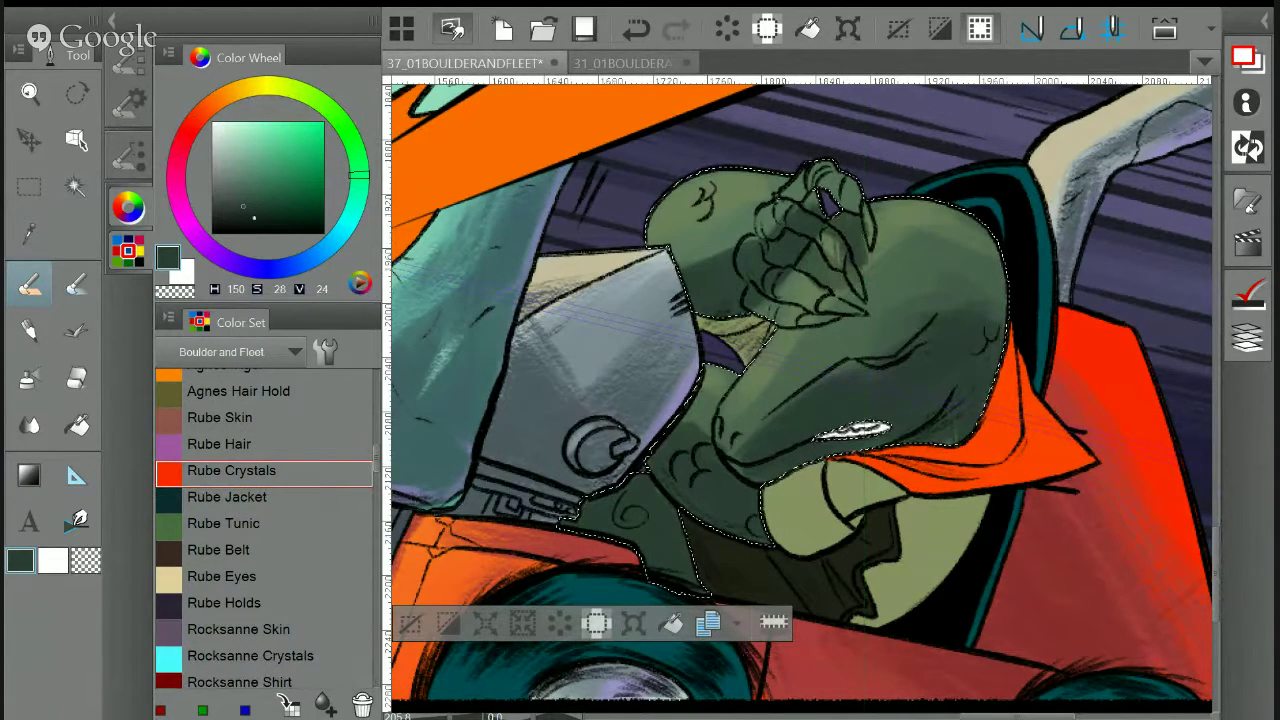
Darken the green to hue 150, saturation 37, value 16 and deepen the shadows along the driver's jaw, neck and lower arm
{"action": "left_click", "coordinate": [253, 215]}
{"action": "mouse_move", "coordinate": [978, 380]}
{"action": "left_mouse_down"}
{"action": "mouse_move", "coordinate": [823, 469]}
{"action": "mouse_move", "coordinate": [820, 454]}
{"action": "mouse_move", "coordinate": [898, 386]}
{"action": "mouse_move", "coordinate": [823, 406]}
{"action": "mouse_move", "coordinate": [950, 335]}
{"action": "mouse_move", "coordinate": [980, 369]}
{"action": "mouse_move", "coordinate": [946, 355]}
{"action": "left_mouse_up"}
{"action": "mouse_move", "coordinate": [656, 448]}
{"action": "left_mouse_down"}
{"action": "mouse_move", "coordinate": [751, 509]}
{"action": "mouse_move", "coordinate": [740, 537]}
{"action": "mouse_move", "coordinate": [644, 481]}
{"action": "mouse_move", "coordinate": [601, 497]}
{"action": "mouse_move", "coordinate": [621, 495]}
{"action": "mouse_move", "coordinate": [673, 531]}
{"action": "mouse_move", "coordinate": [597, 550]}
{"action": "left_mouse_up"}
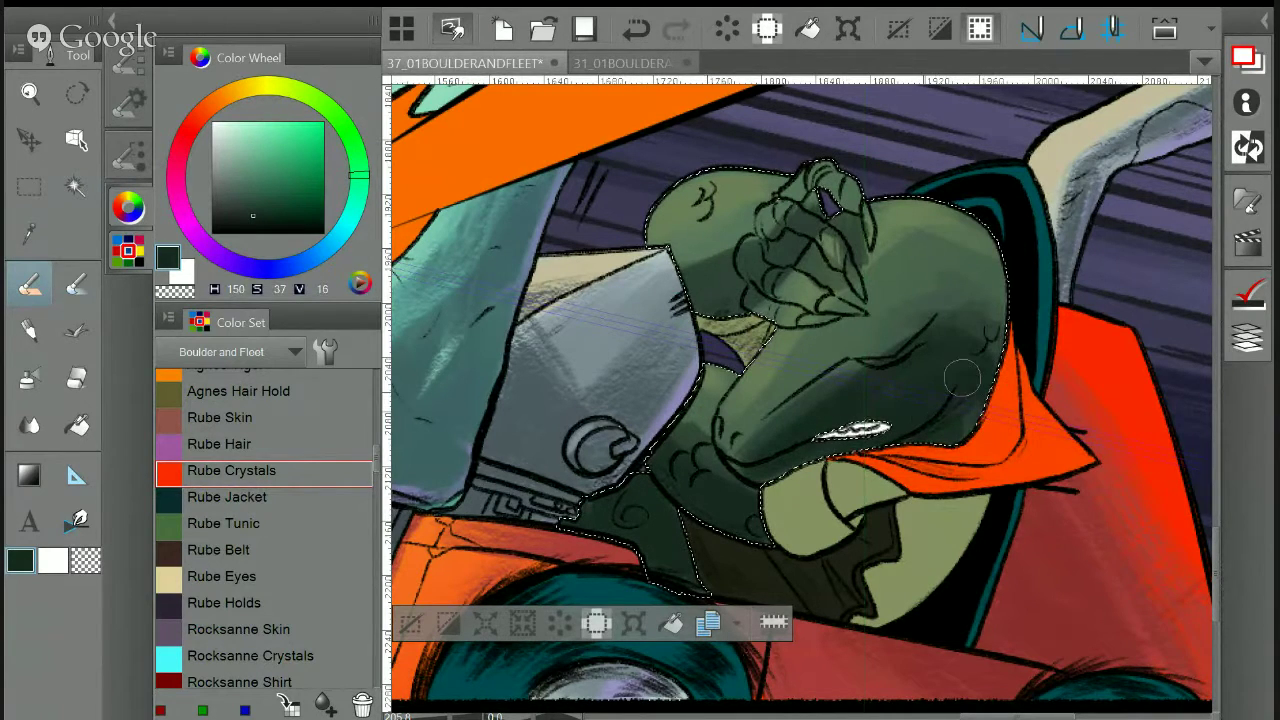
{"action": "left_click_drag", "start_coordinate": [964, 422], "coordinate": [984, 338]}
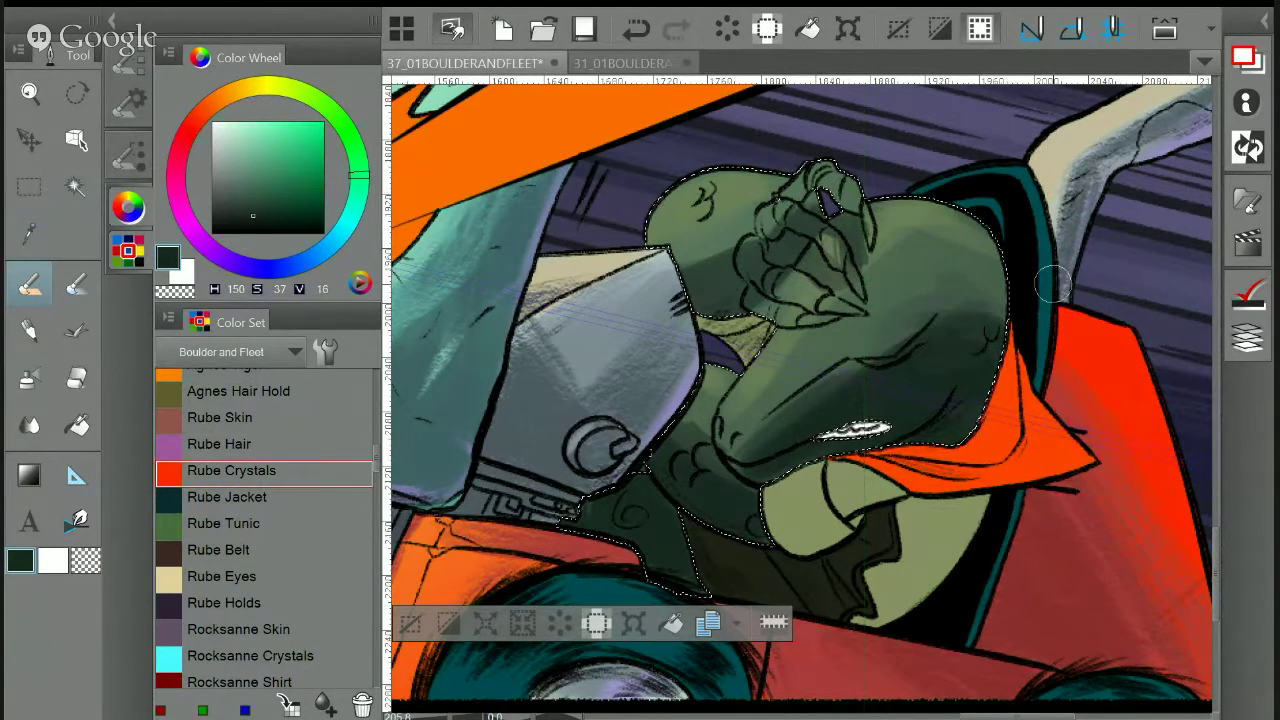
Sample the green atop the driver's head, lighten it to hue 92, saturation 32, value 69 and brush highlights there
{"action": "key", "text": "ctrl+minus"}
{"action": "key", "text": "ctrl+minus"}
{"action": "key", "text": "ctrl+minus"}
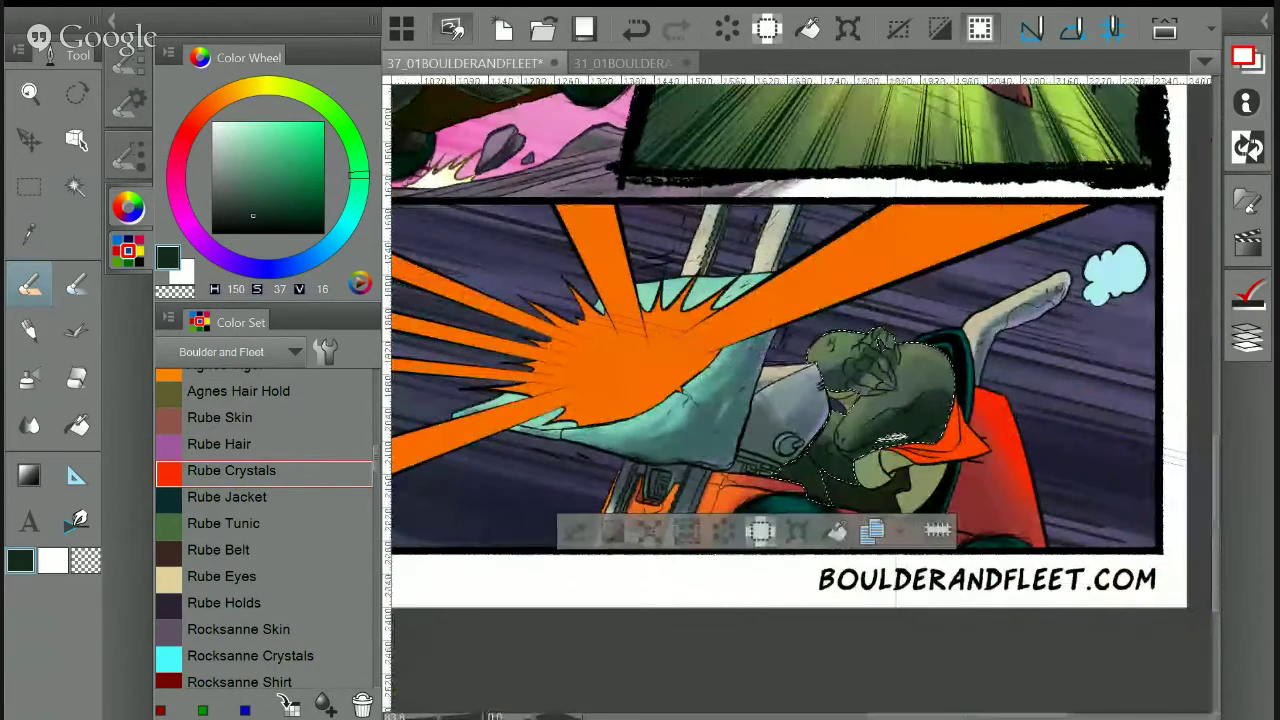
{"action": "scroll", "coordinate": [938, 495], "scroll_direction": "up", "scroll_amount": 10}
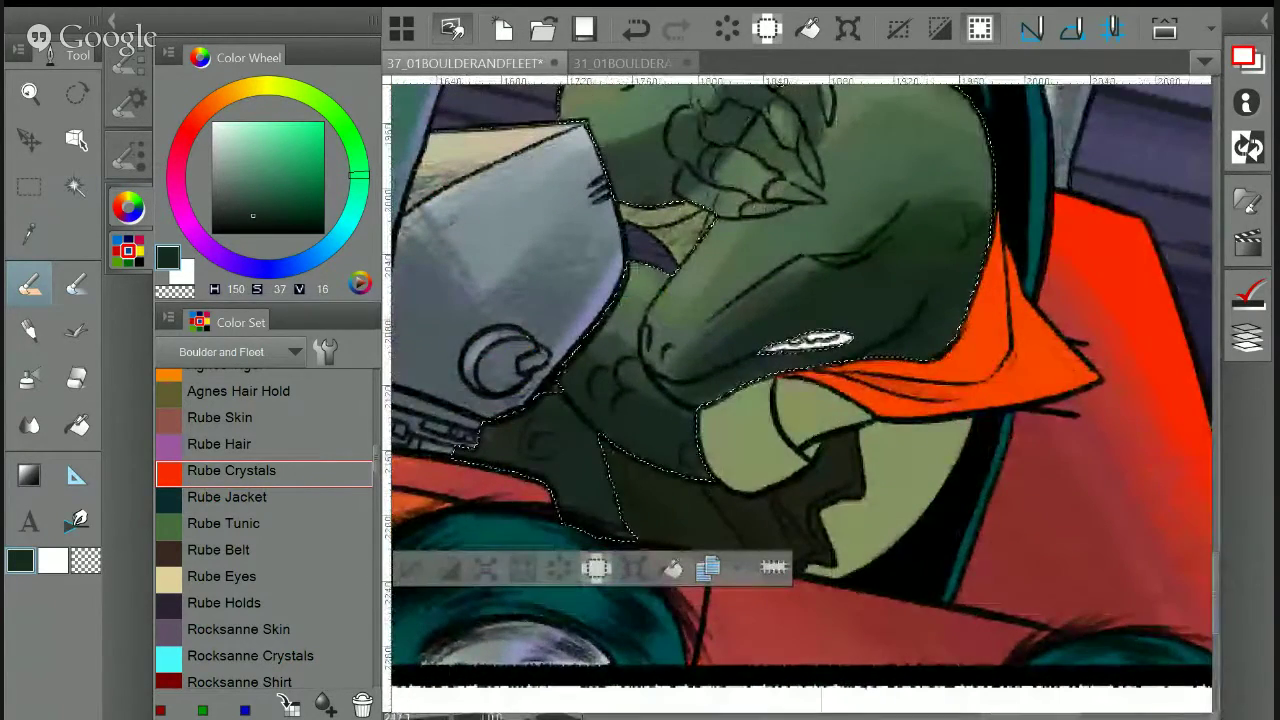
{"action": "left_click_drag", "start_coordinate": [811, 340], "coordinate": [843, 467]}
{"action": "key", "text": "i"}
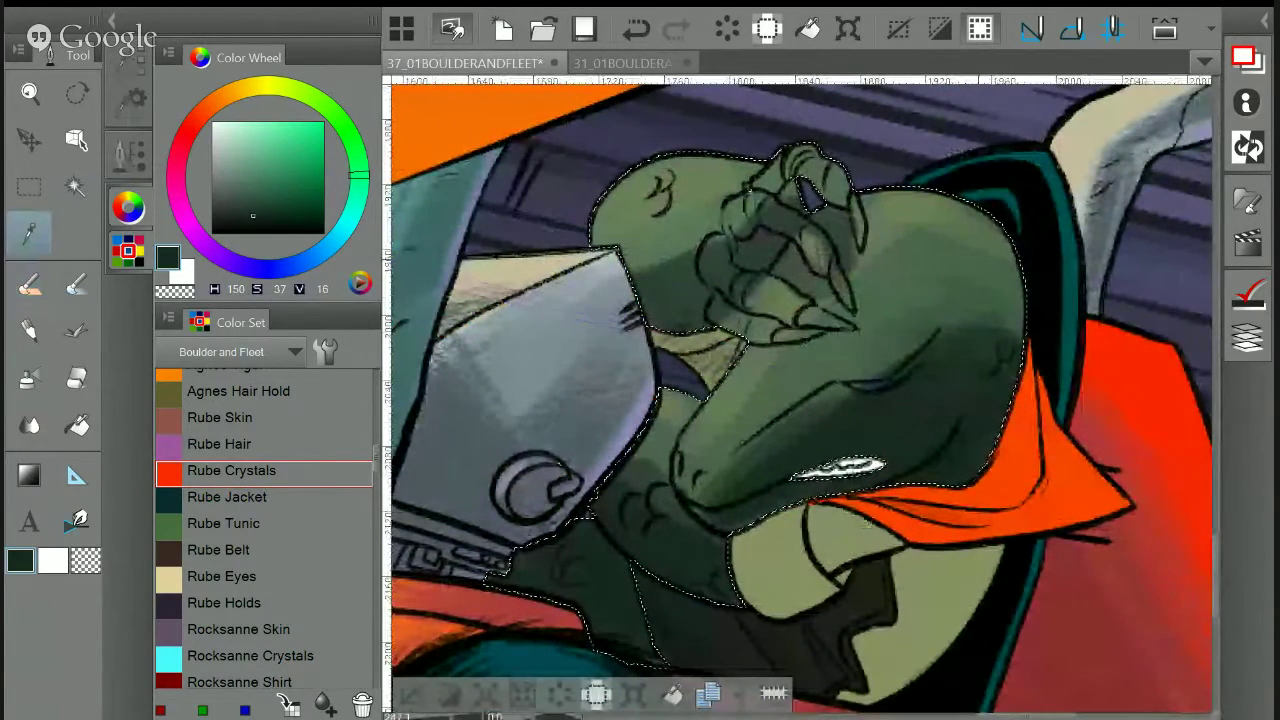
{"action": "left_click", "coordinate": [940, 193]}
{"action": "left_click", "coordinate": [937, 195]}
{"action": "key", "text": "b"}
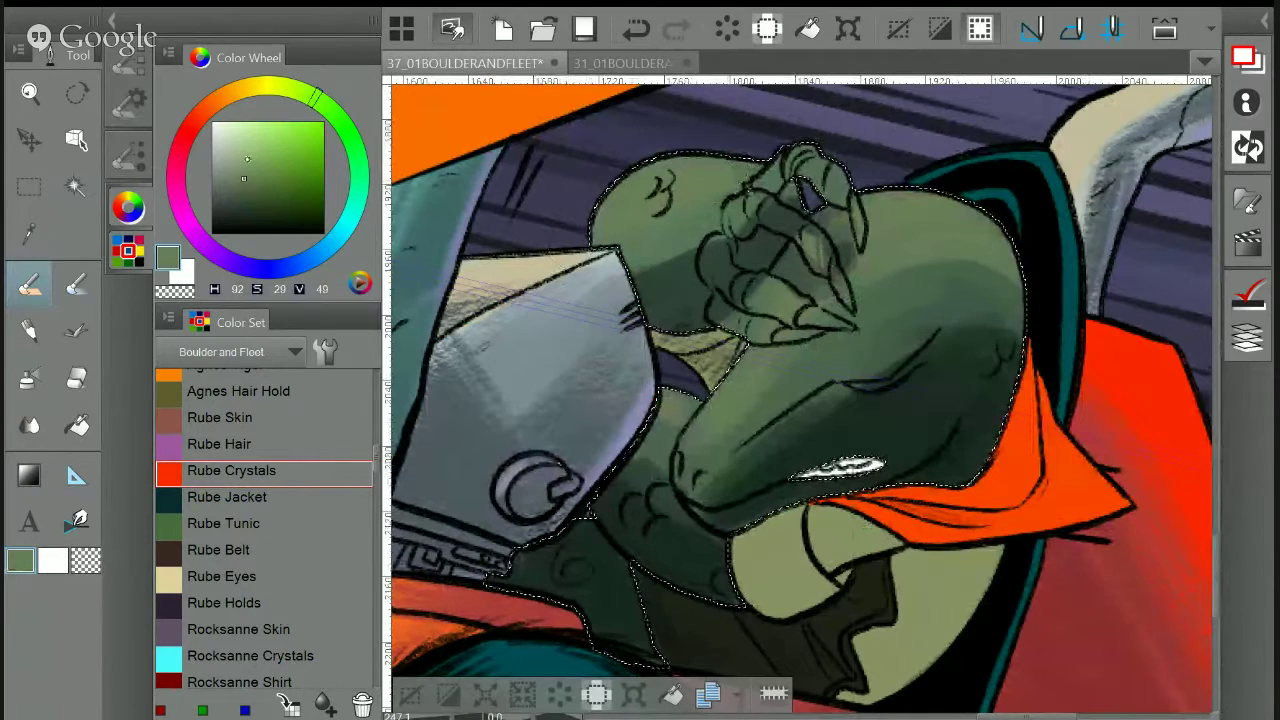
{"action": "left_click", "coordinate": [703, 178], "text": "alt"}
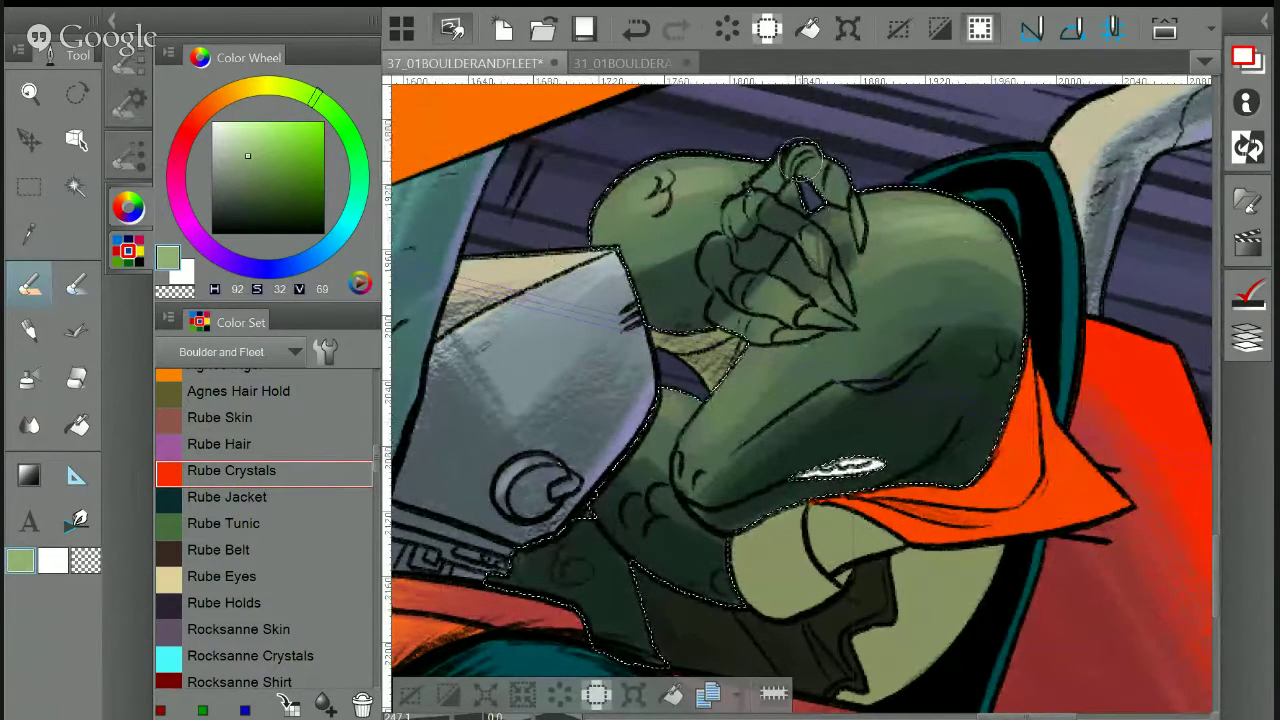
Sample greens from the driver's hand and arm and brush lighter tones along the raised fingers with Concept 1
{"action": "left_click", "coordinate": [128, 98]}
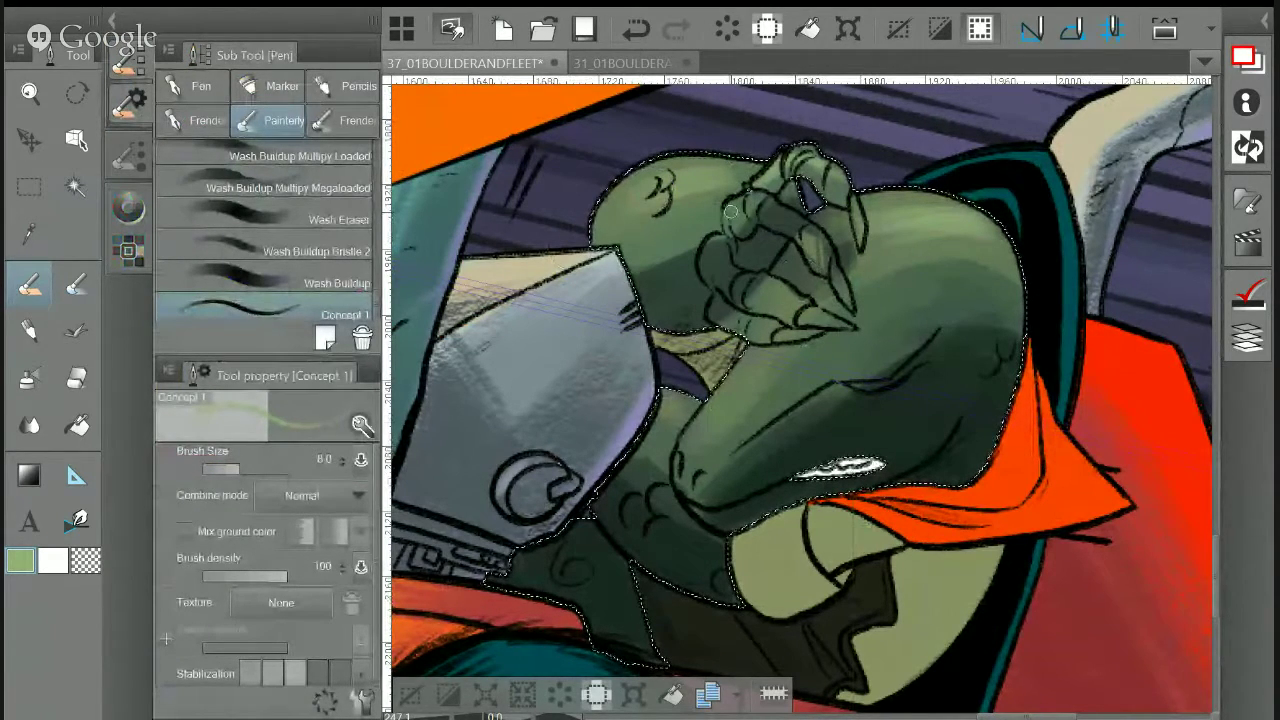
{"action": "left_click", "coordinate": [28, 233]}
{"action": "left_click", "coordinate": [789, 232]}
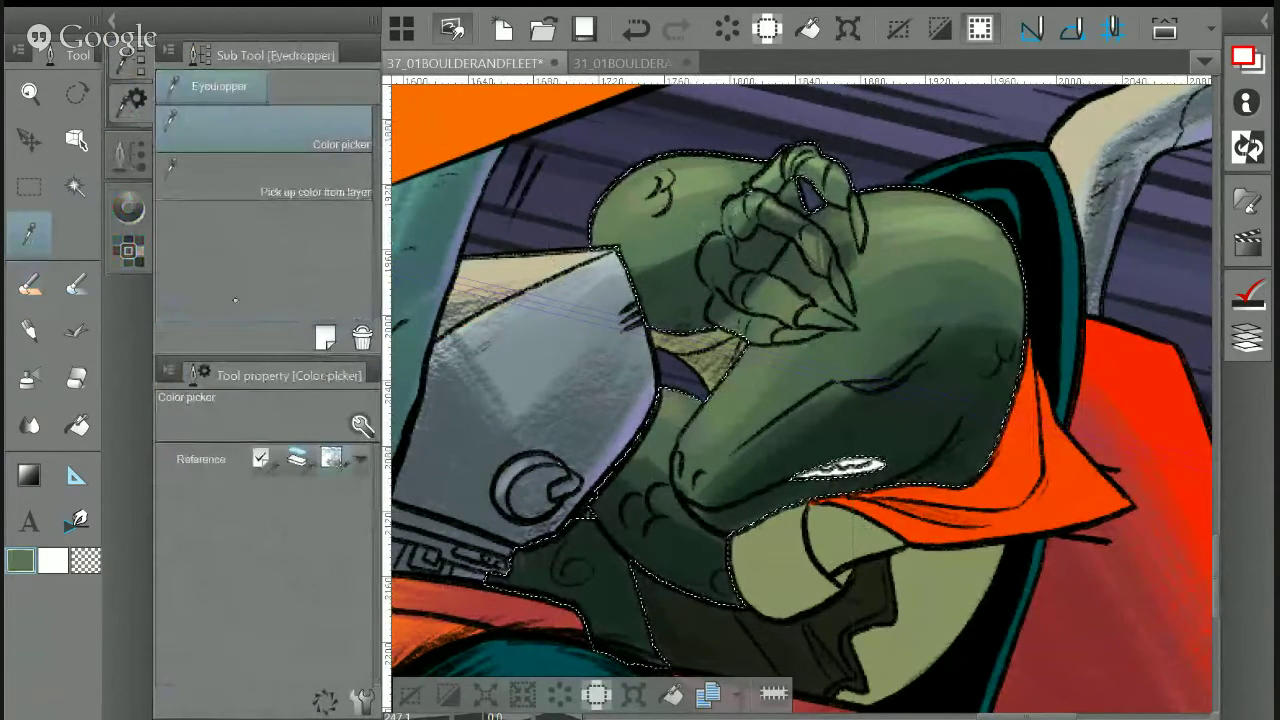
{"action": "key", "text": "p"}
{"action": "mouse_move", "coordinate": [811, 242]}
{"action": "left_mouse_down"}
{"action": "mouse_move", "coordinate": [740, 262]}
{"action": "mouse_move", "coordinate": [717, 242]}
{"action": "mouse_move", "coordinate": [738, 290]}
{"action": "left_mouse_up"}
{"action": "mouse_move", "coordinate": [722, 246]}
{"action": "left_mouse_down"}
{"action": "mouse_move", "coordinate": [752, 293]}
{"action": "mouse_move", "coordinate": [709, 236]}
{"action": "left_mouse_up"}
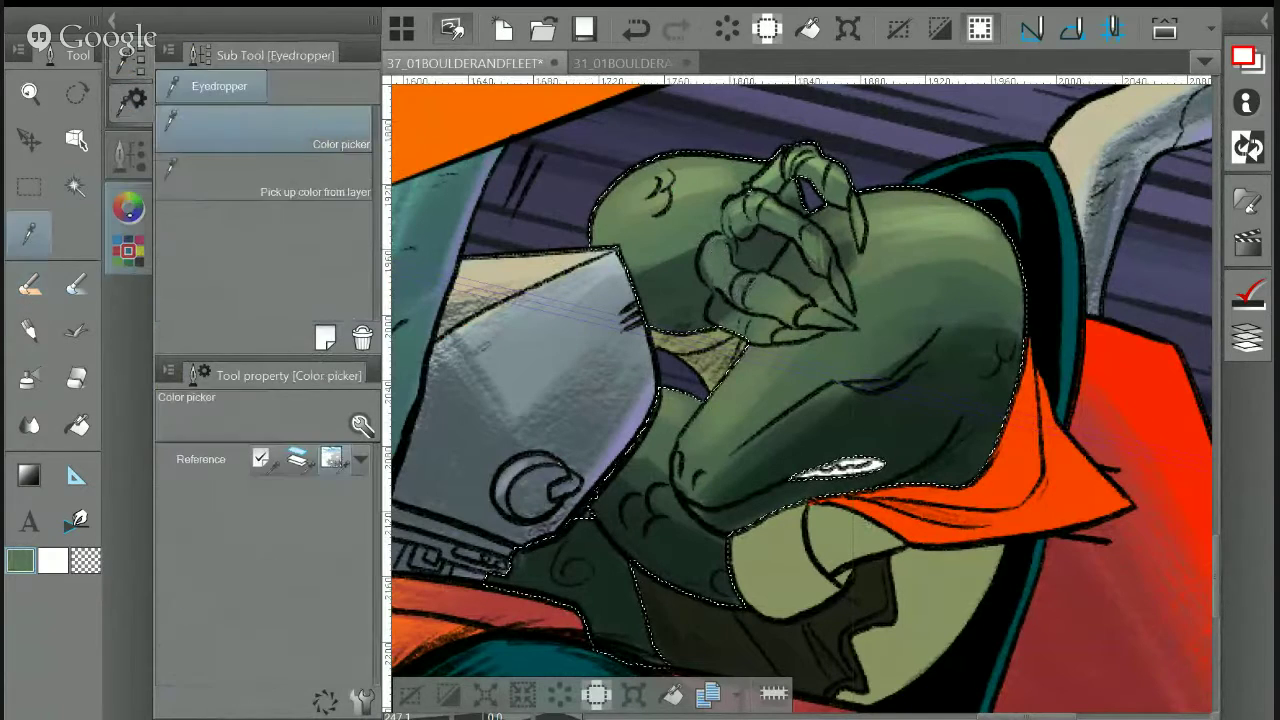
{"action": "left_click", "coordinate": [706, 174], "text": "alt"}
{"action": "left_click_drag", "start_coordinate": [731, 250], "coordinate": [772, 288]}
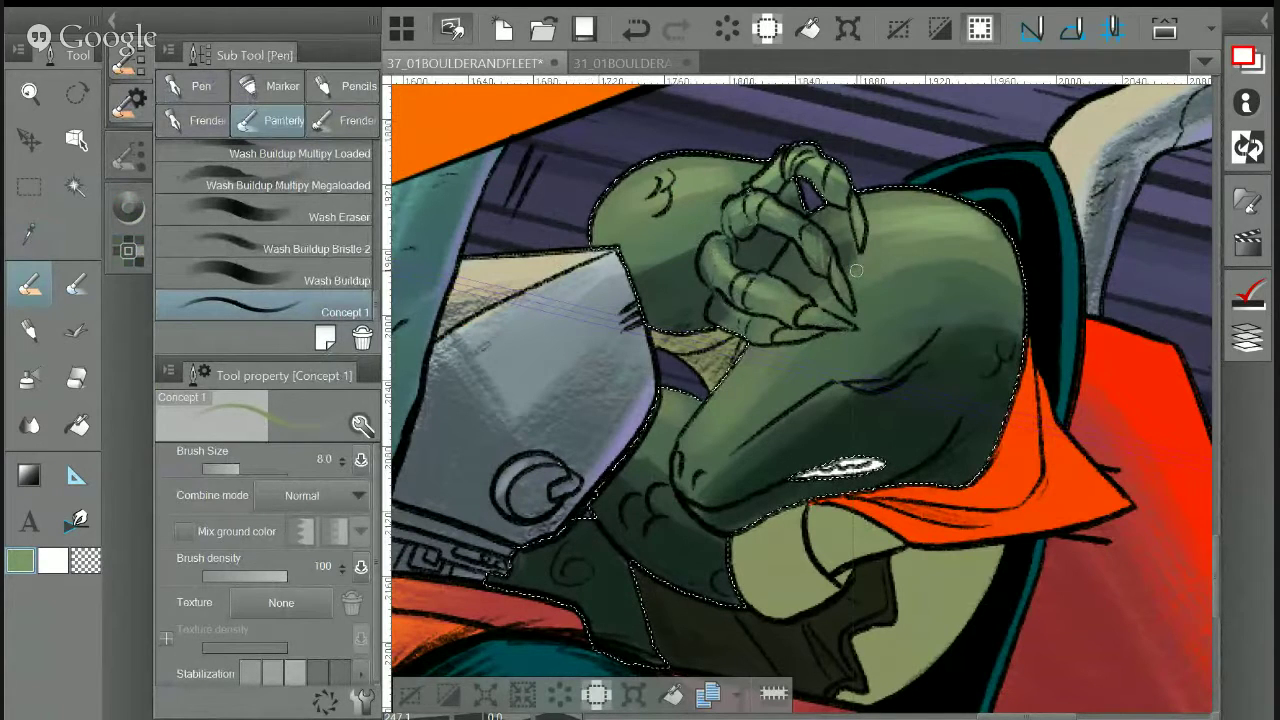
Switch to the Dry Brush Inker at size 85.9, sample the mid green from the driver's head and blend its shadow edge
{"action": "left_click", "coordinate": [197, 120]}
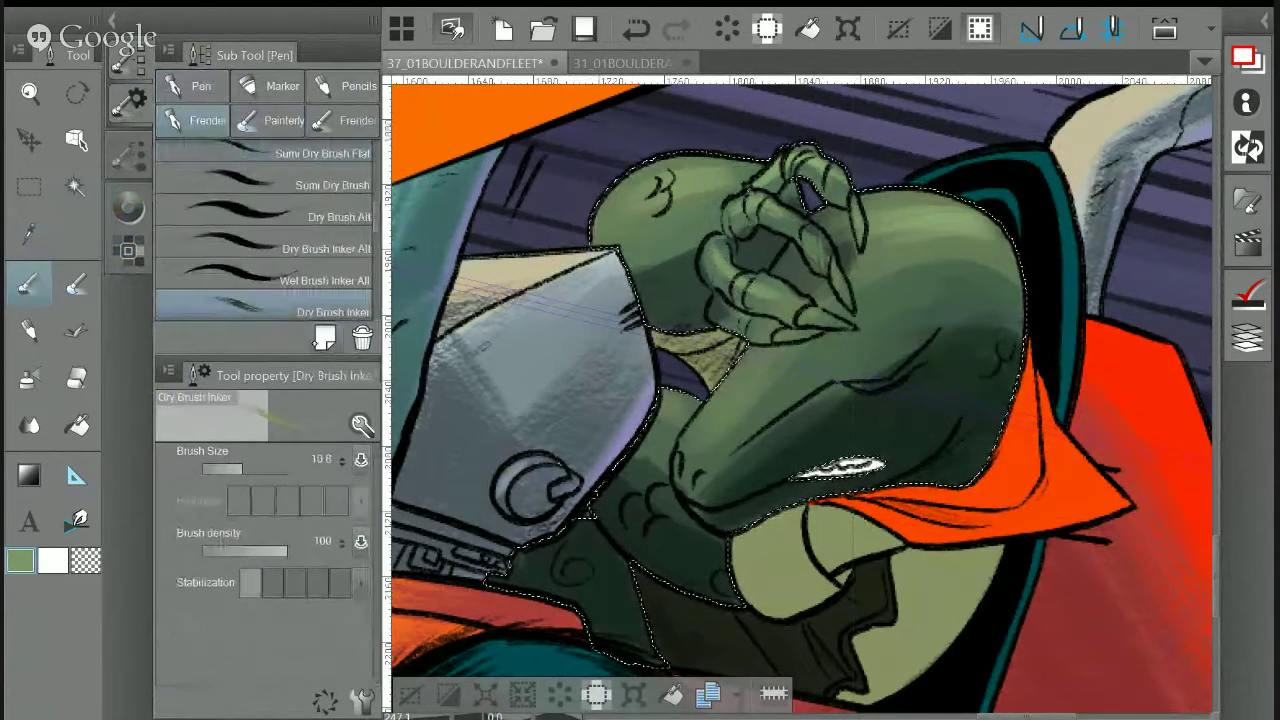
{"action": "left_click_drag", "start_coordinate": [243, 465], "coordinate": [249, 467]}
{"action": "key", "text": "i"}
{"action": "left_click", "coordinate": [970, 295]}
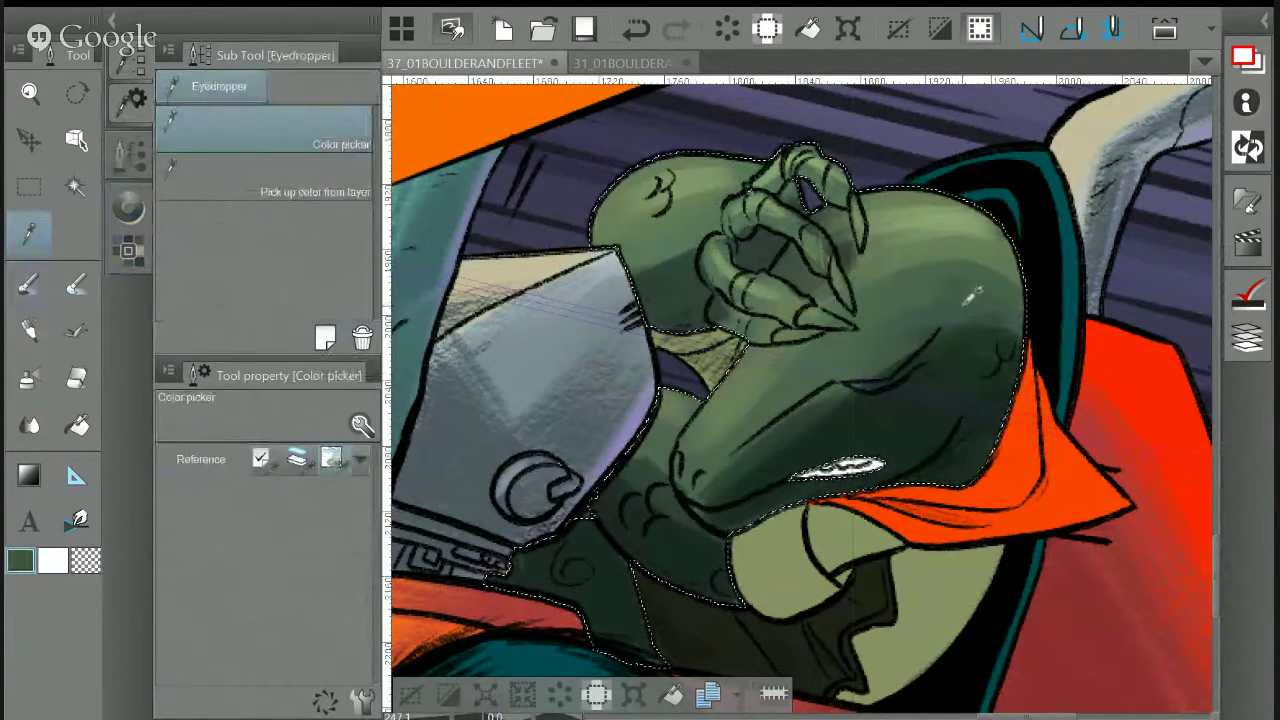
{"action": "key", "text": "p"}
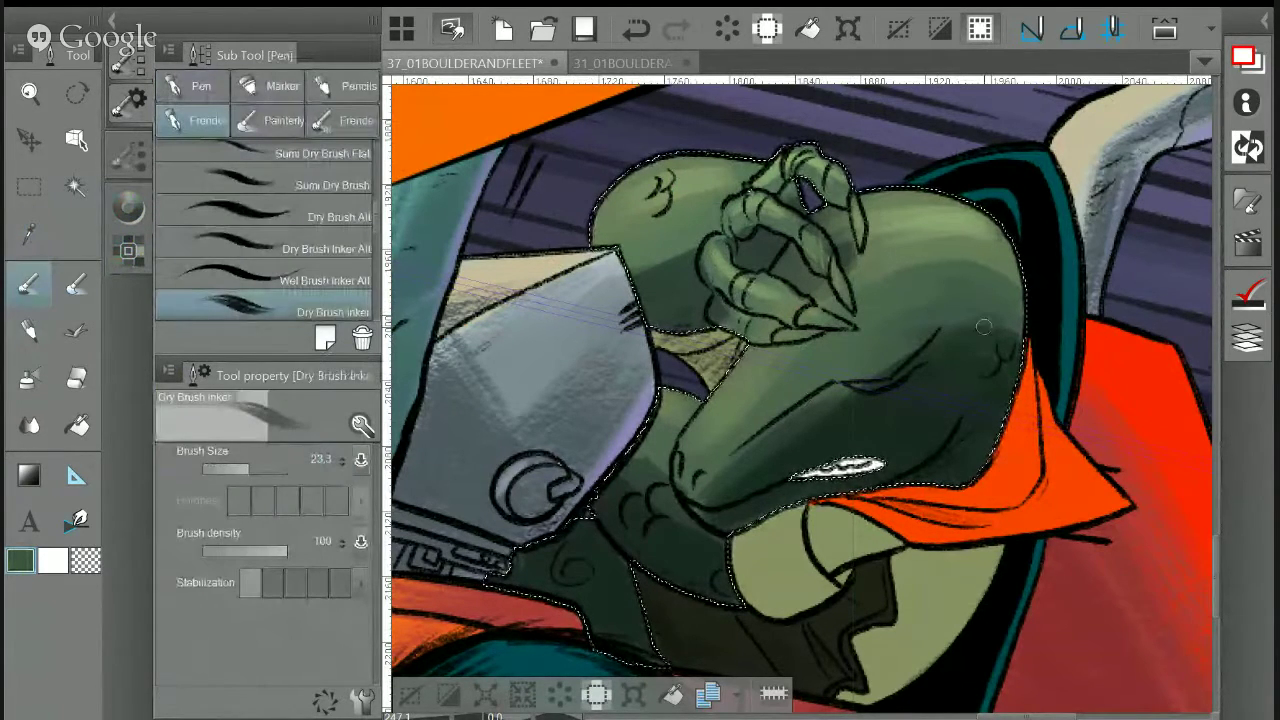
{"action": "left_click", "coordinate": [260, 466]}
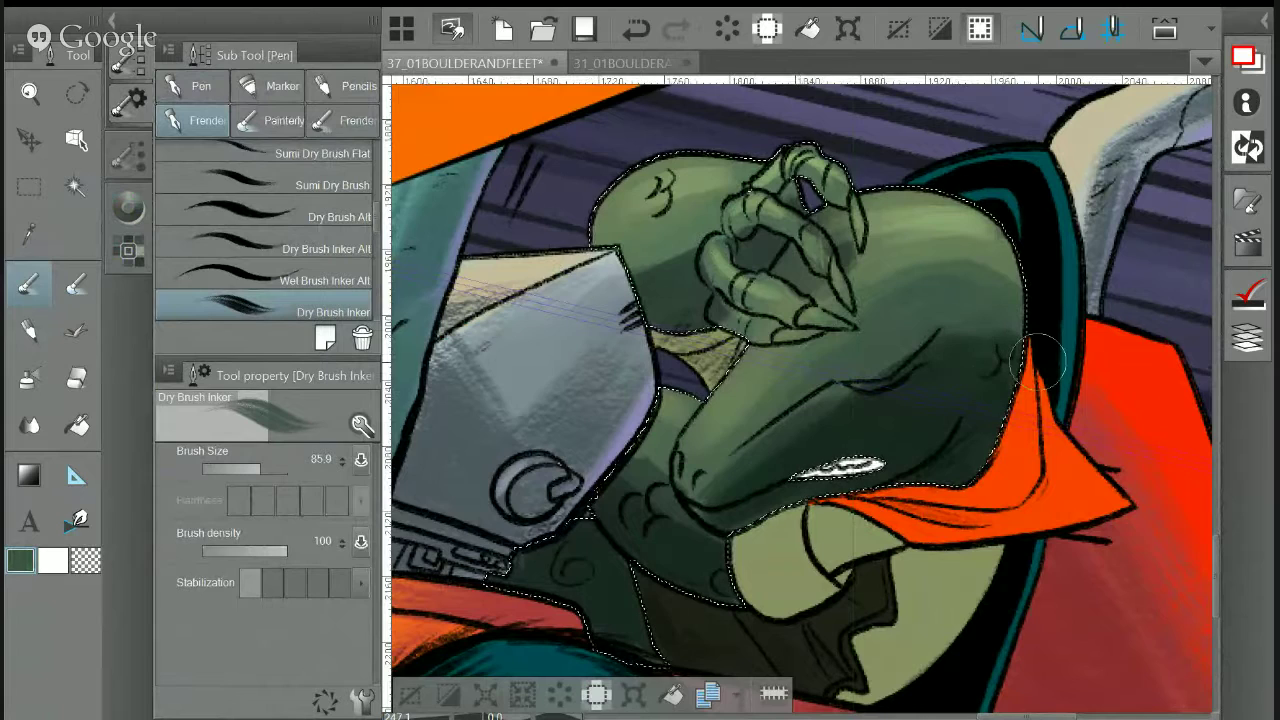
Sample the snout's dark green and the arm's lighter green, and brush them over the driver's snout and upper head
{"action": "left_click", "coordinate": [788, 425], "text": "alt"}
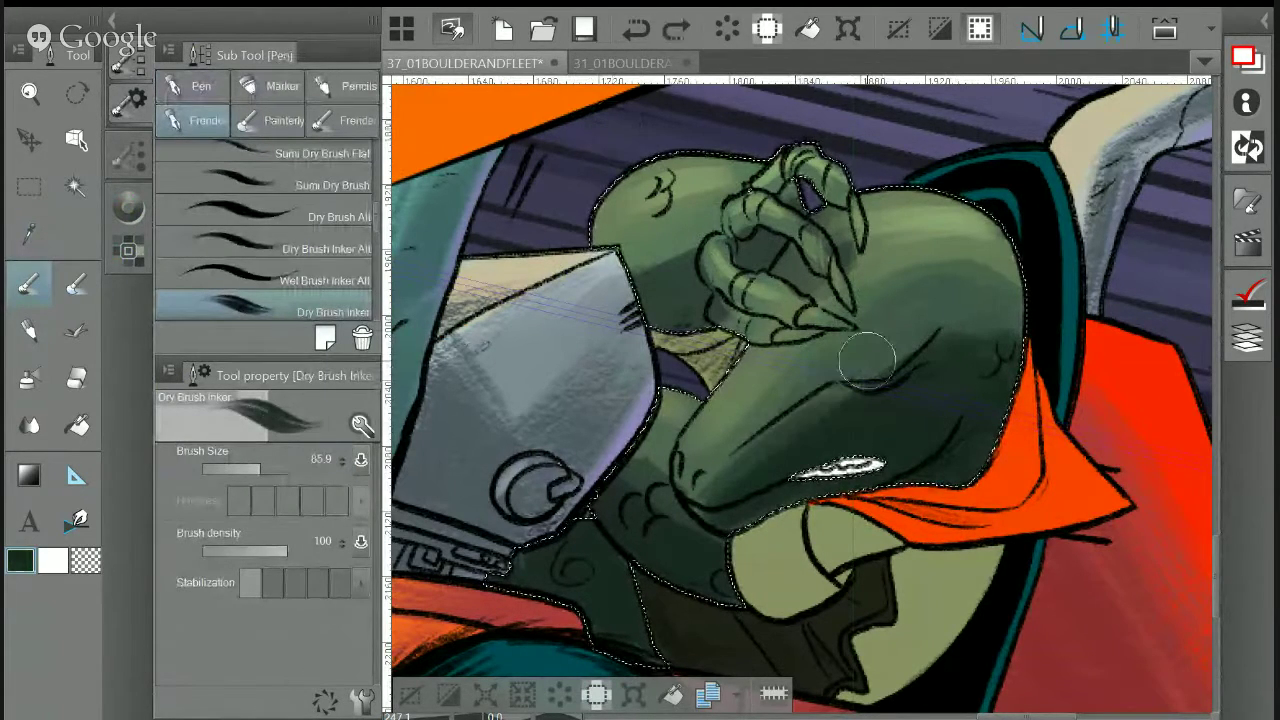
{"action": "left_click_drag", "start_coordinate": [686, 462], "coordinate": [730, 504]}
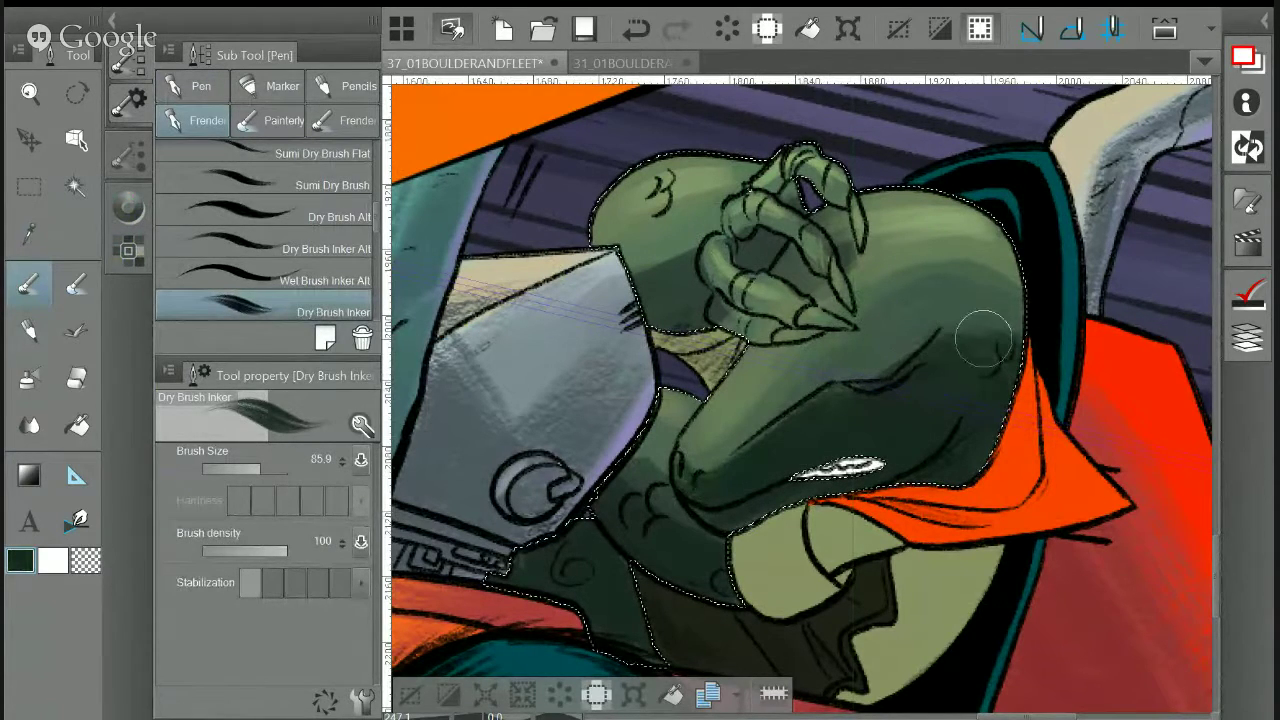
{"action": "left_click", "coordinate": [680, 397], "text": "alt"}
{"action": "left_click_drag", "start_coordinate": [982, 273], "coordinate": [931, 269]}
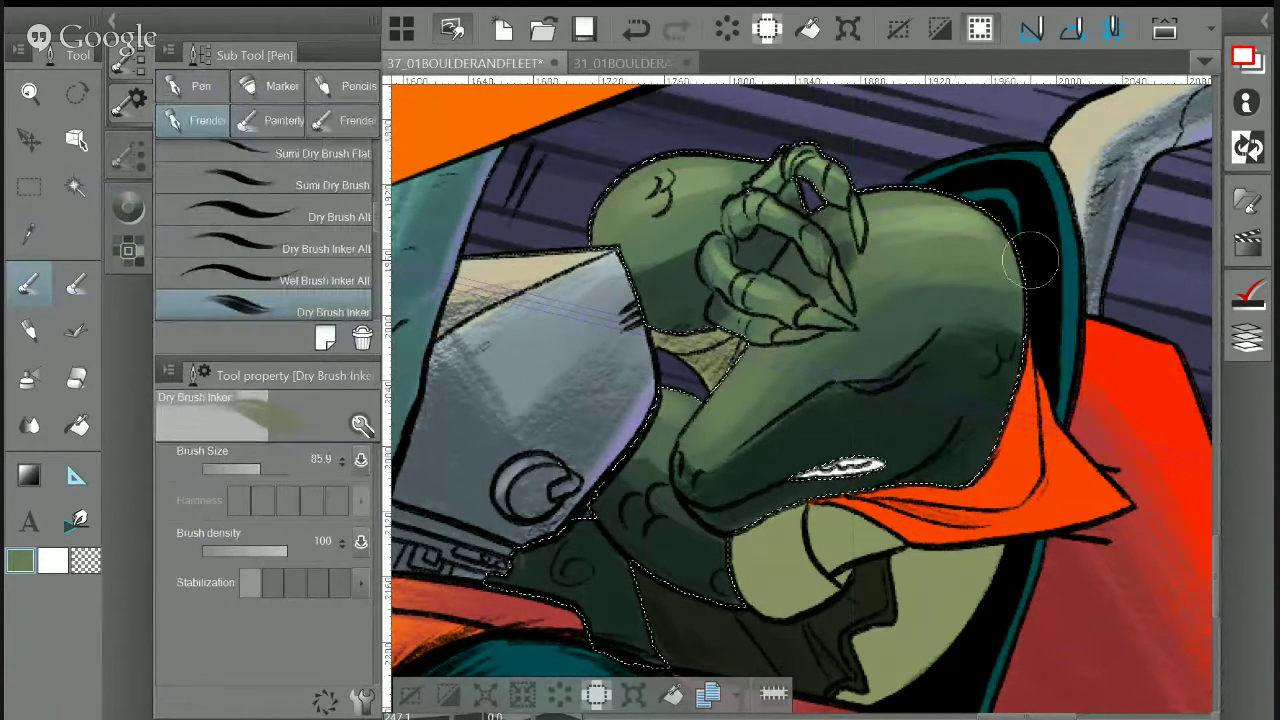
Sample a dark green from the driver and brush shadows between the raised fingers with the Dry Brush Inker at size 36.9
{"action": "key", "text": "alt"}
{"action": "left_click", "coordinate": [958, 207], "text": "alt"}
{"action": "left_click_drag", "start_coordinate": [1002, 205], "coordinate": [799, 180]}
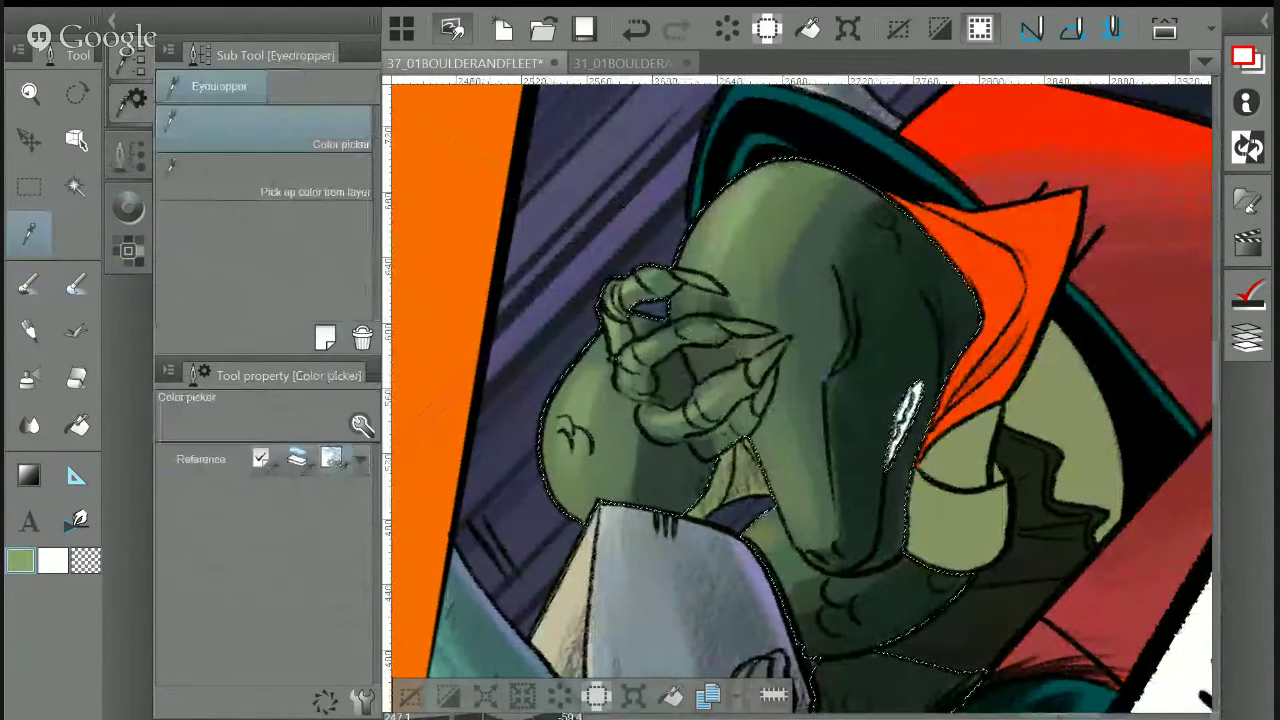
{"action": "left_click", "coordinate": [730, 310], "text": "alt"}
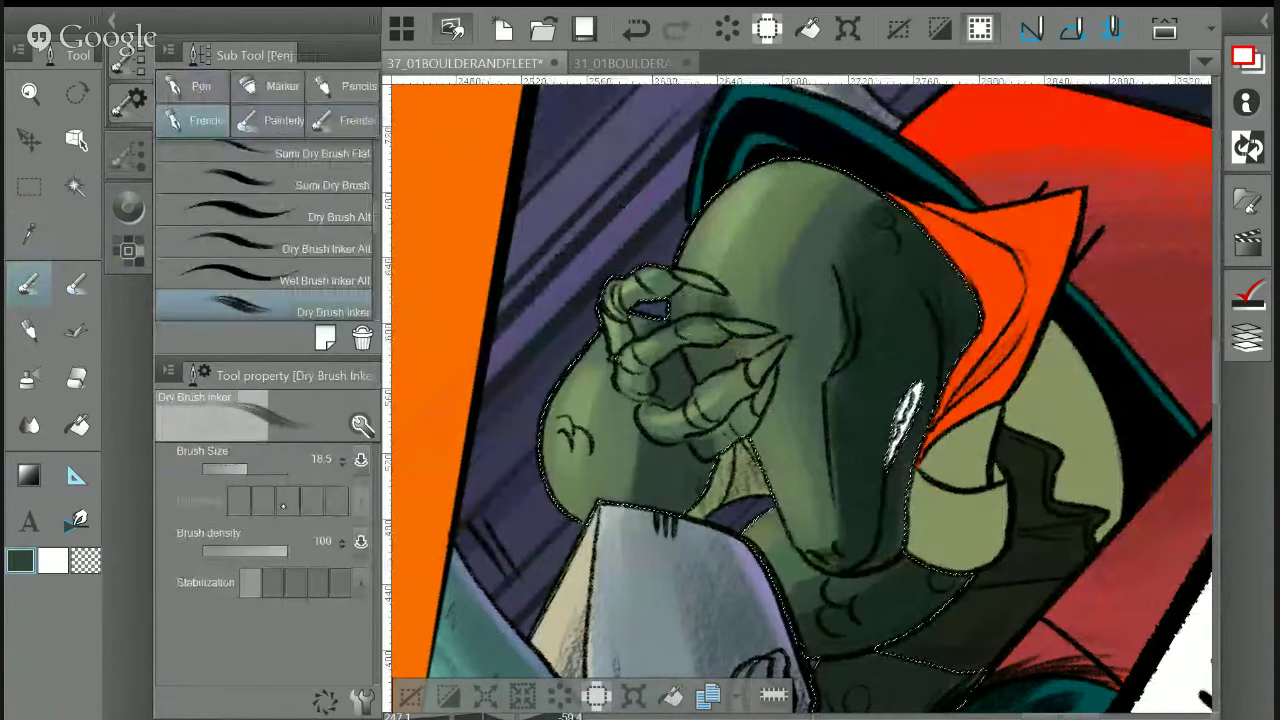
{"action": "key", "text": "bracketright"}
{"action": "key", "text": "bracketright"}
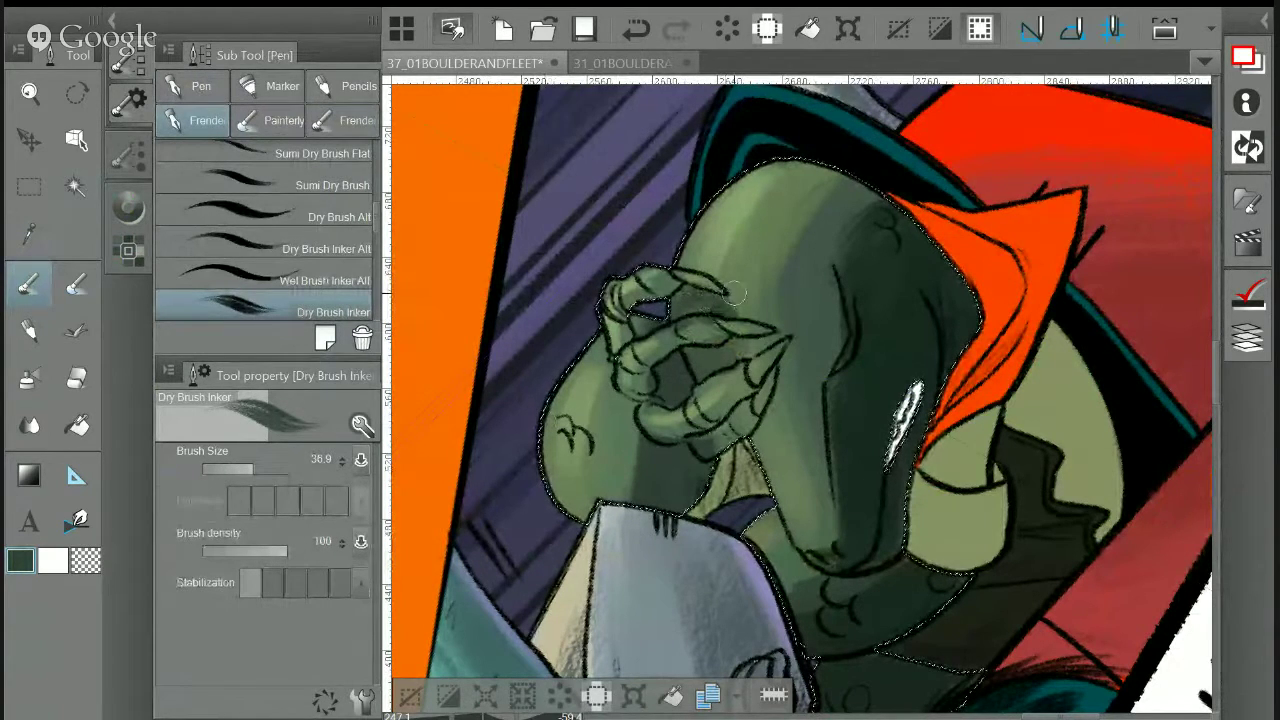
{"action": "key", "text": "ctrl+z"}
{"action": "mouse_move", "coordinate": [727, 308]}
{"action": "left_mouse_down"}
{"action": "mouse_move", "coordinate": [701, 323]}
{"action": "mouse_move", "coordinate": [725, 346]}
{"action": "left_mouse_up"}
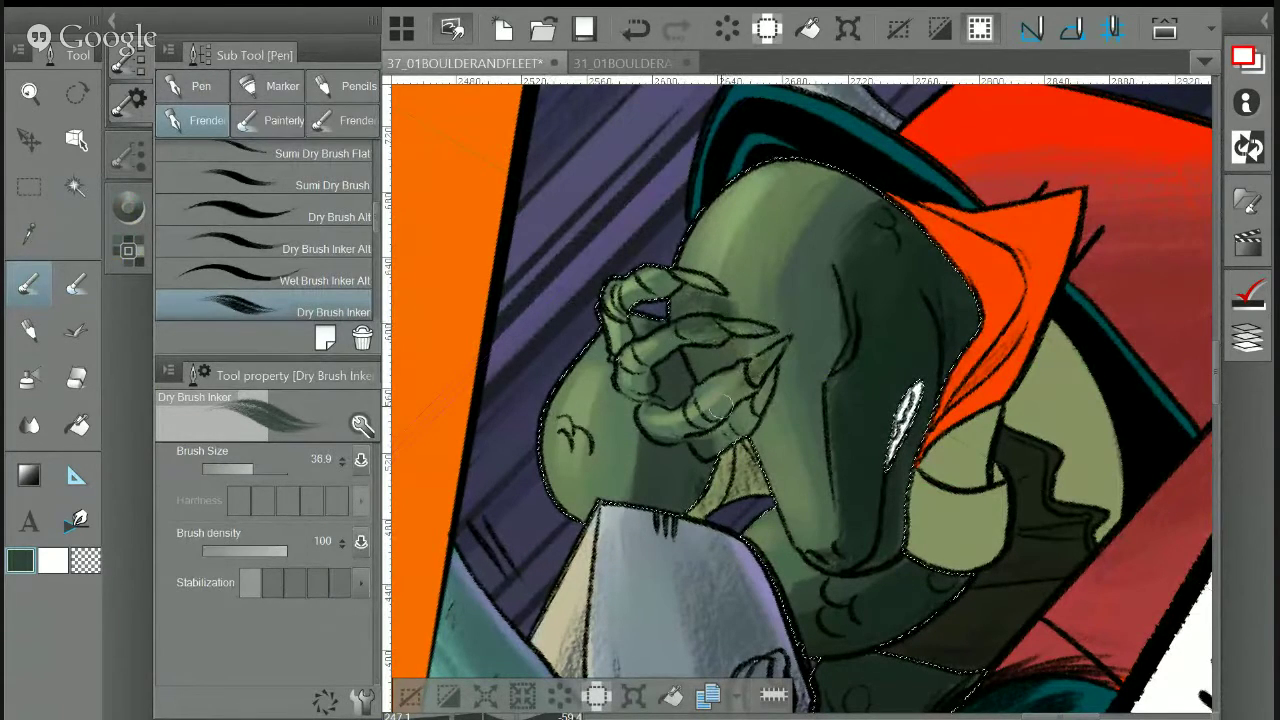
Sample light, dark and mid greens from the driver's skin and refine the shading around the raised fingers
{"action": "left_click", "coordinate": [707, 374], "text": "alt"}
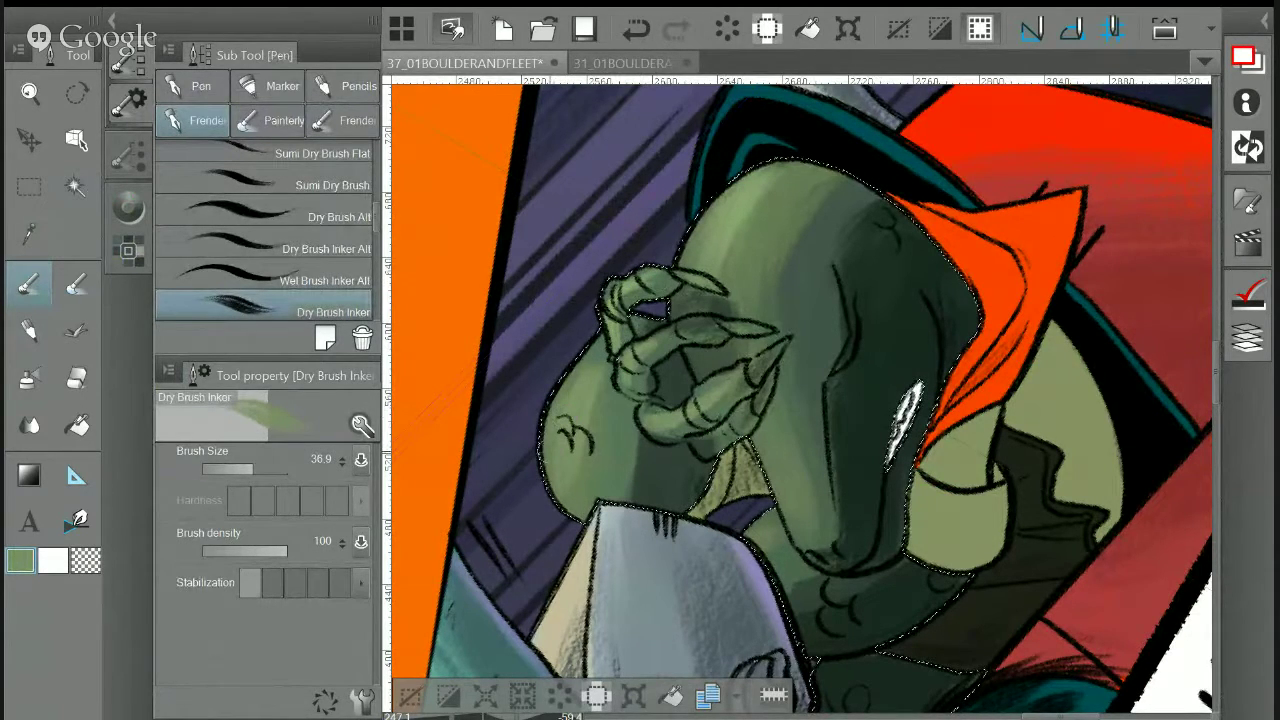
{"action": "left_click", "coordinate": [895, 205], "text": "alt"}
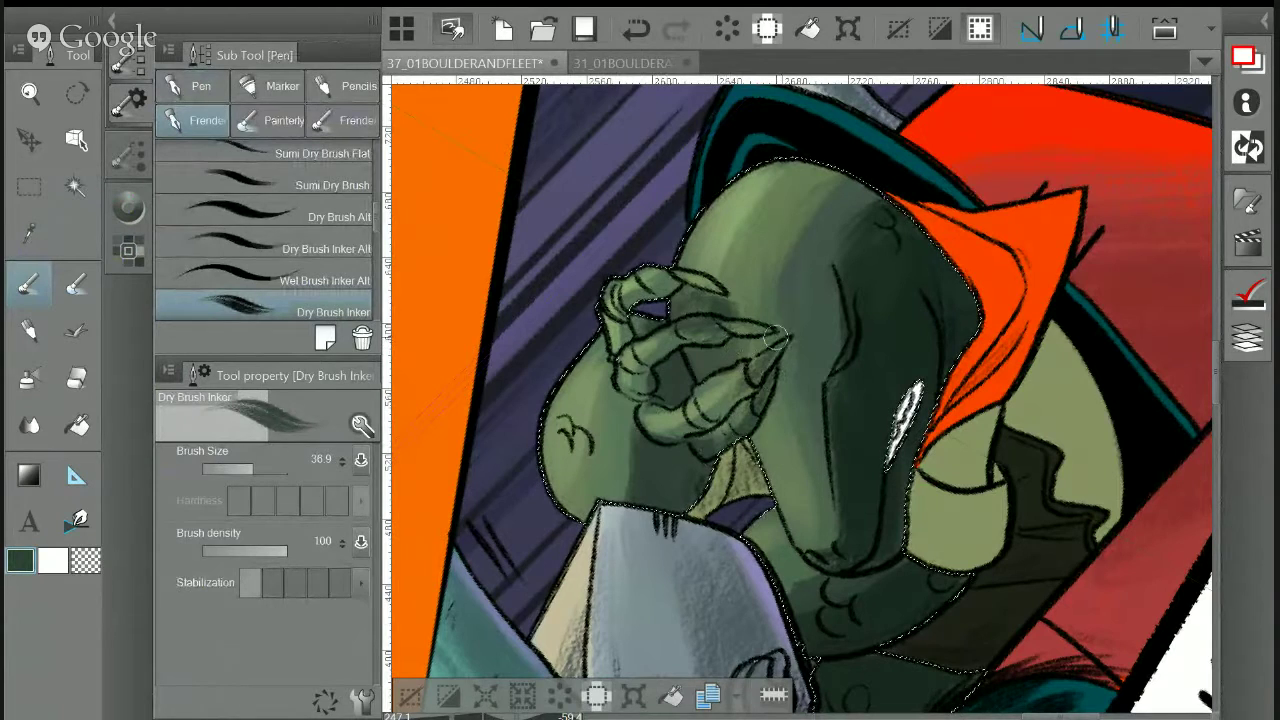
{"action": "left_click", "coordinate": [757, 556], "text": "alt"}
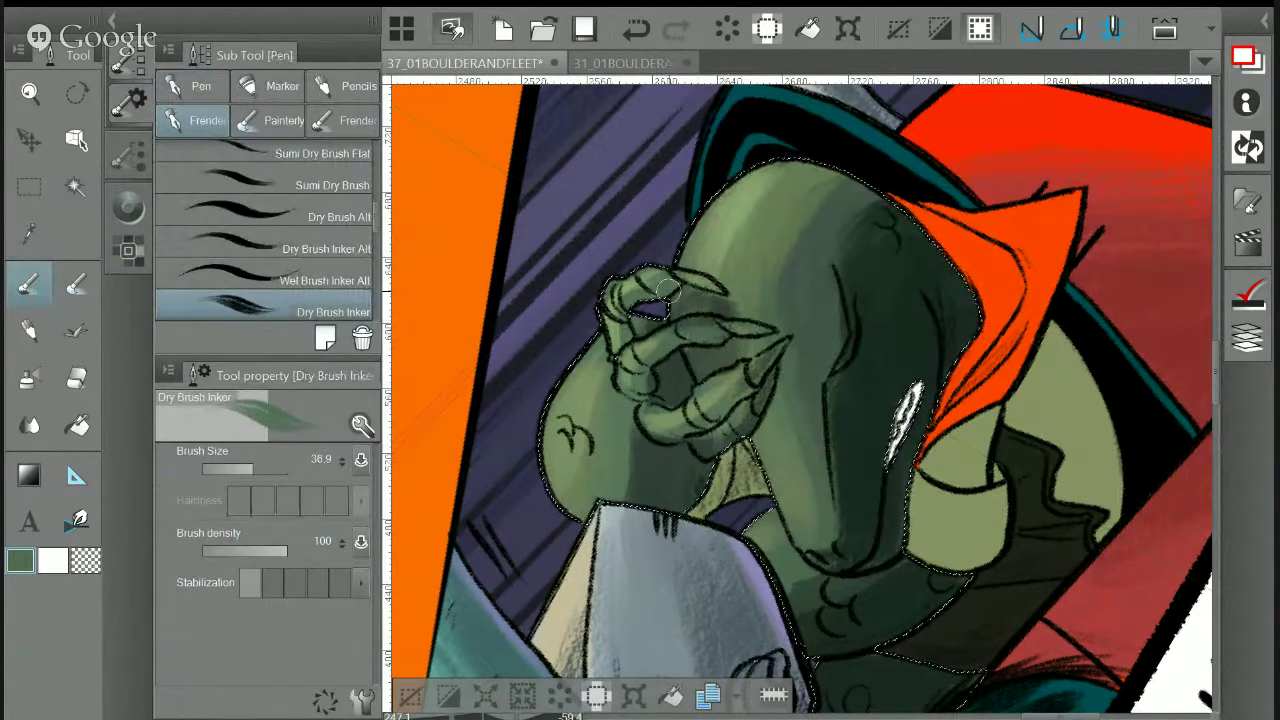
{"action": "mouse_move", "coordinate": [668, 290]}
{"action": "left_mouse_down"}
{"action": "mouse_move", "coordinate": [780, 228]}
{"action": "mouse_move", "coordinate": [712, 242]}
{"action": "left_mouse_up"}
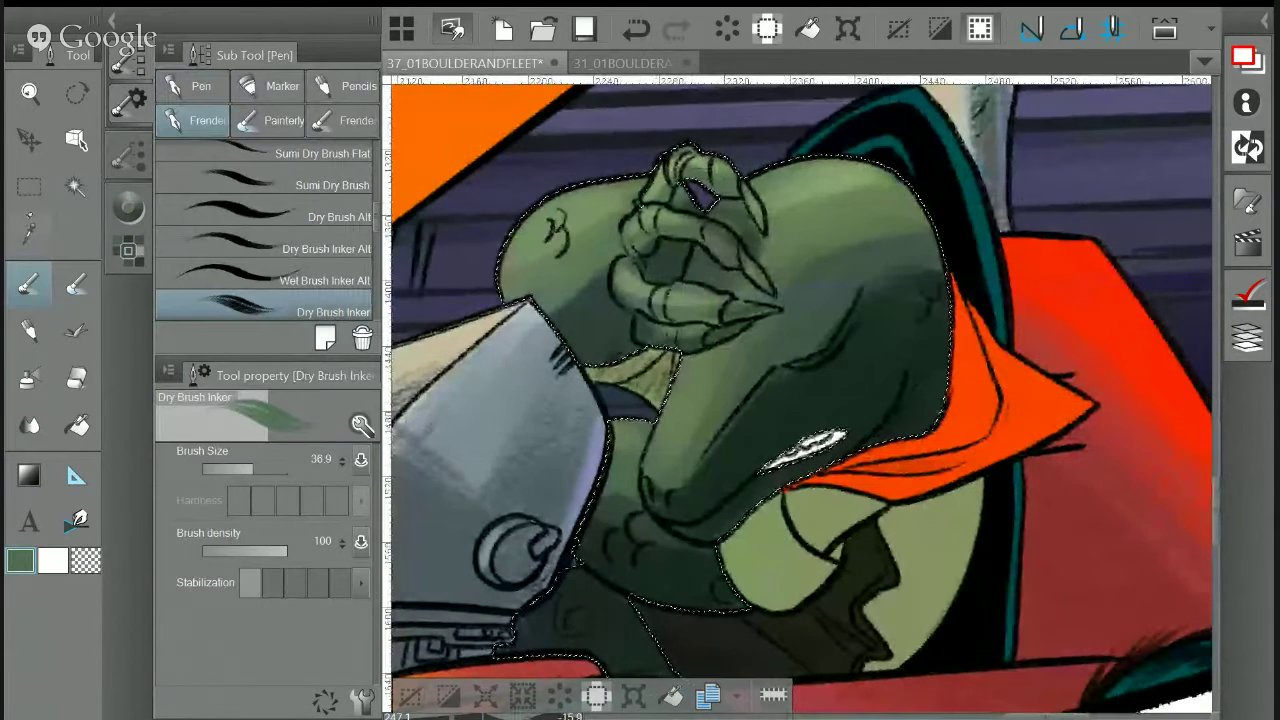
Sample the head's light green and the cheek's darker green, and blend the shading across the face and lower arm
{"action": "left_click", "coordinate": [812, 175]}
{"action": "left_click", "coordinate": [779, 192], "text": "alt"}
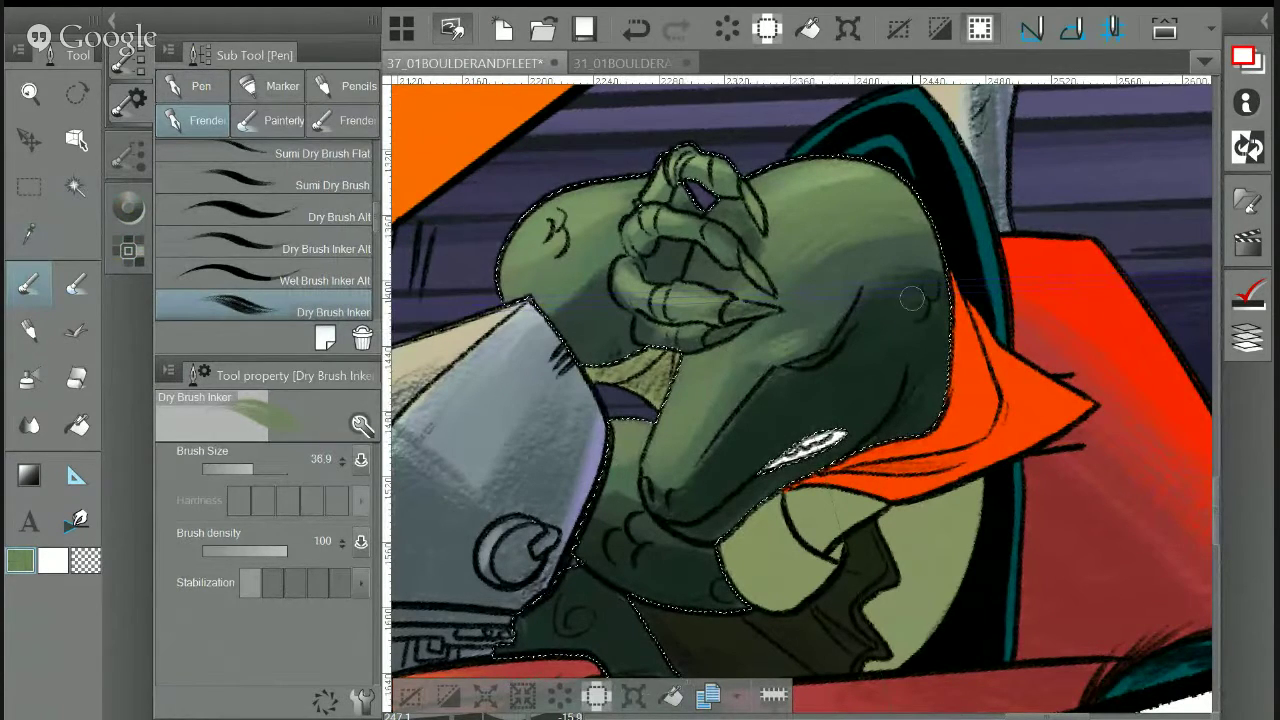
{"action": "left_click", "coordinate": [832, 284], "text": "alt"}
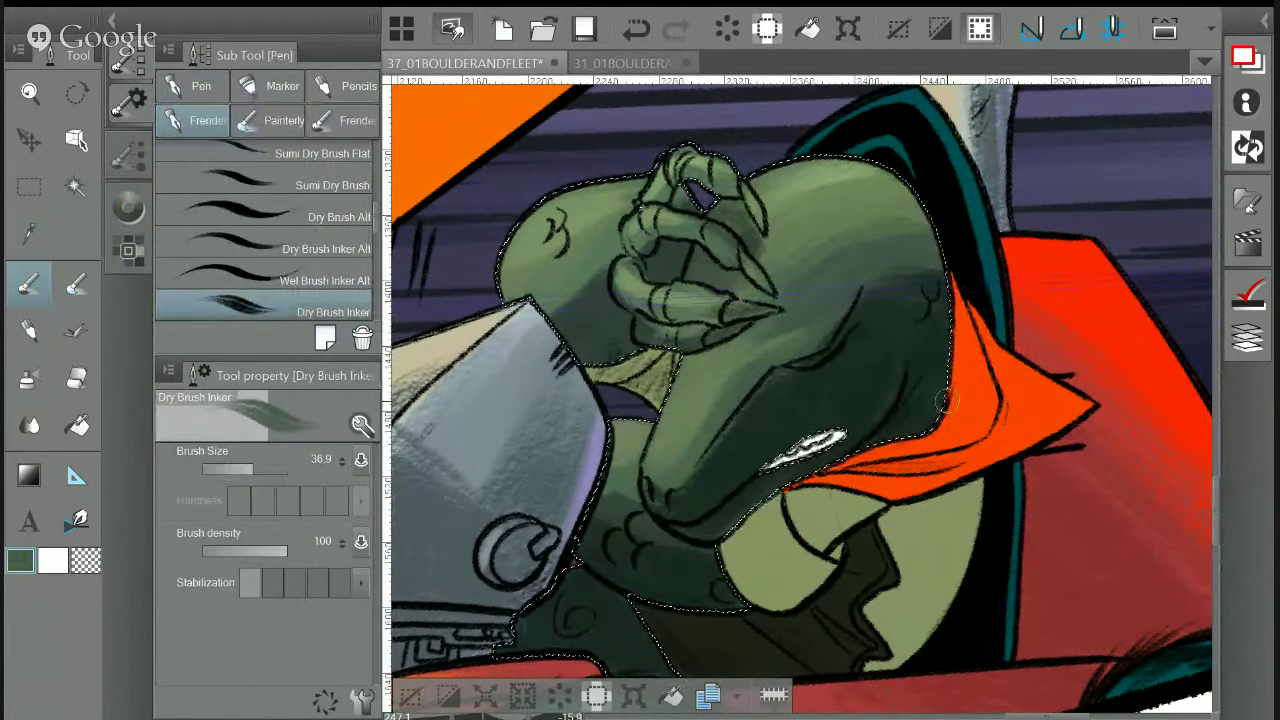
{"action": "mouse_move", "coordinate": [715, 565]}
{"action": "left_mouse_down"}
{"action": "mouse_move", "coordinate": [655, 548]}
{"action": "mouse_move", "coordinate": [606, 512]}
{"action": "left_mouse_up"}
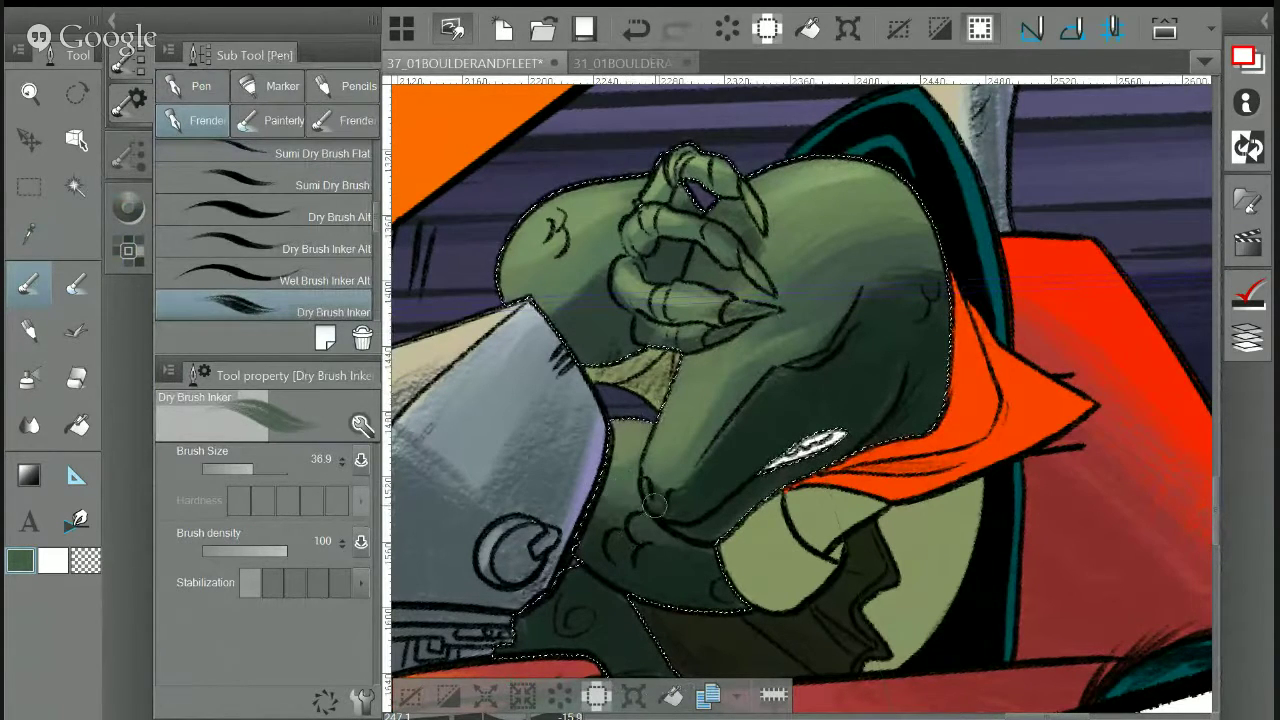
Sample the dark green below the snout and deepen the lower arm and leg shadows with the brush at size 100.2
{"action": "left_click", "coordinate": [29, 233]}
{"action": "left_click", "coordinate": [670, 545]}
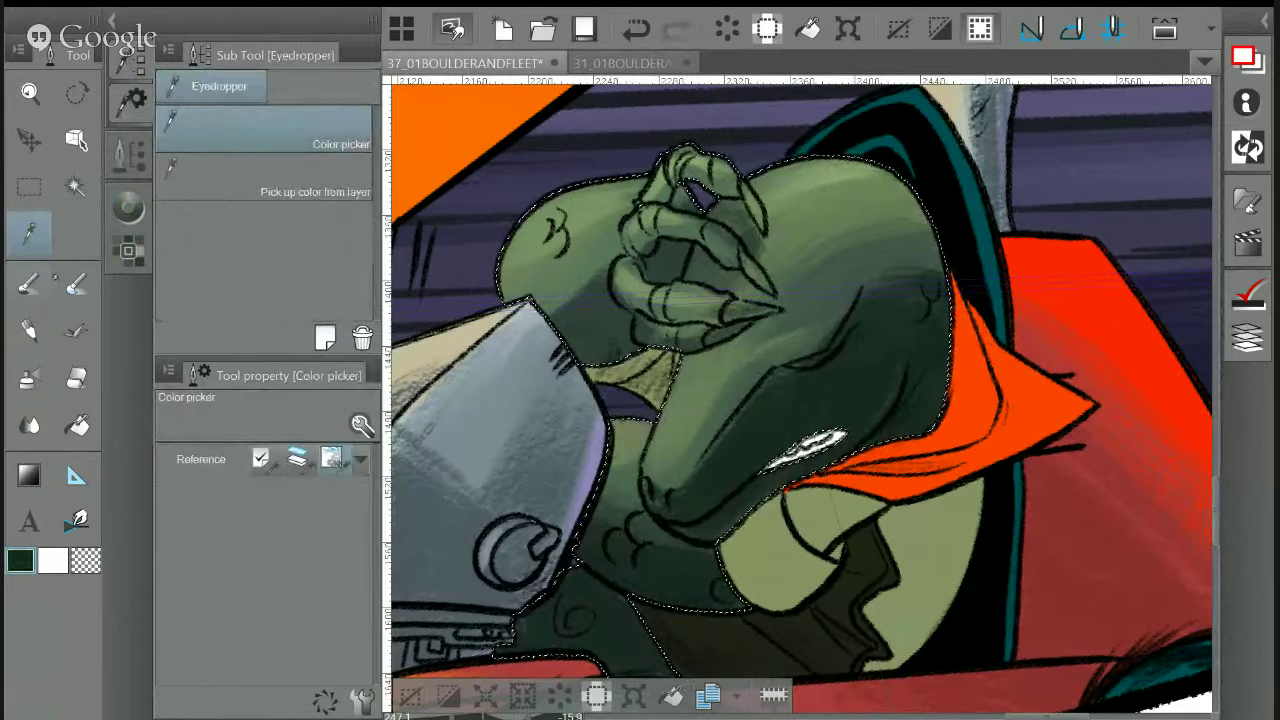
{"action": "key", "text": "p"}
{"action": "mouse_move", "coordinate": [683, 487]}
{"action": "left_mouse_down"}
{"action": "mouse_move", "coordinate": [655, 510]}
{"action": "mouse_move", "coordinate": [678, 548]}
{"action": "mouse_move", "coordinate": [533, 610]}
{"action": "left_mouse_up"}
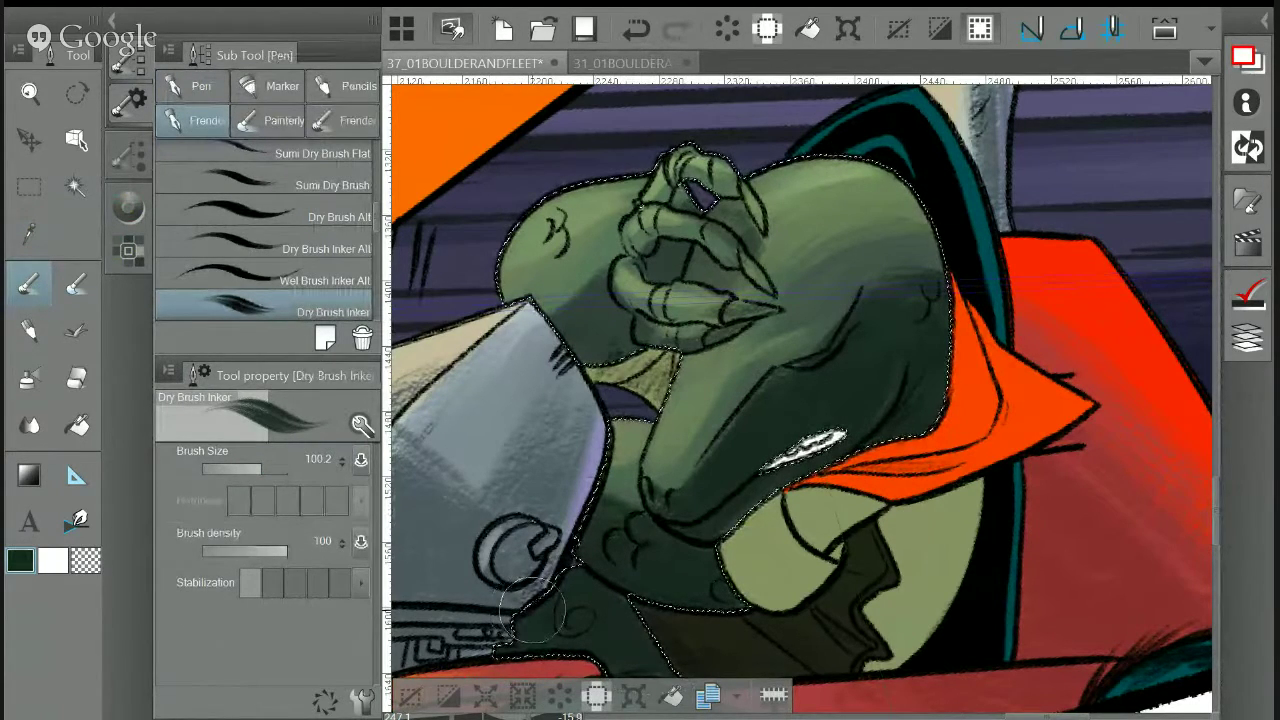
Sample the lighter green from the driver's head and brush broad strokes across the brow and cheek to soften the shadow edge
{"action": "key", "text": "ctrl+minus"}
{"action": "key", "text": "ctrl+minus"}
{"action": "key", "text": "ctrl+minus"}
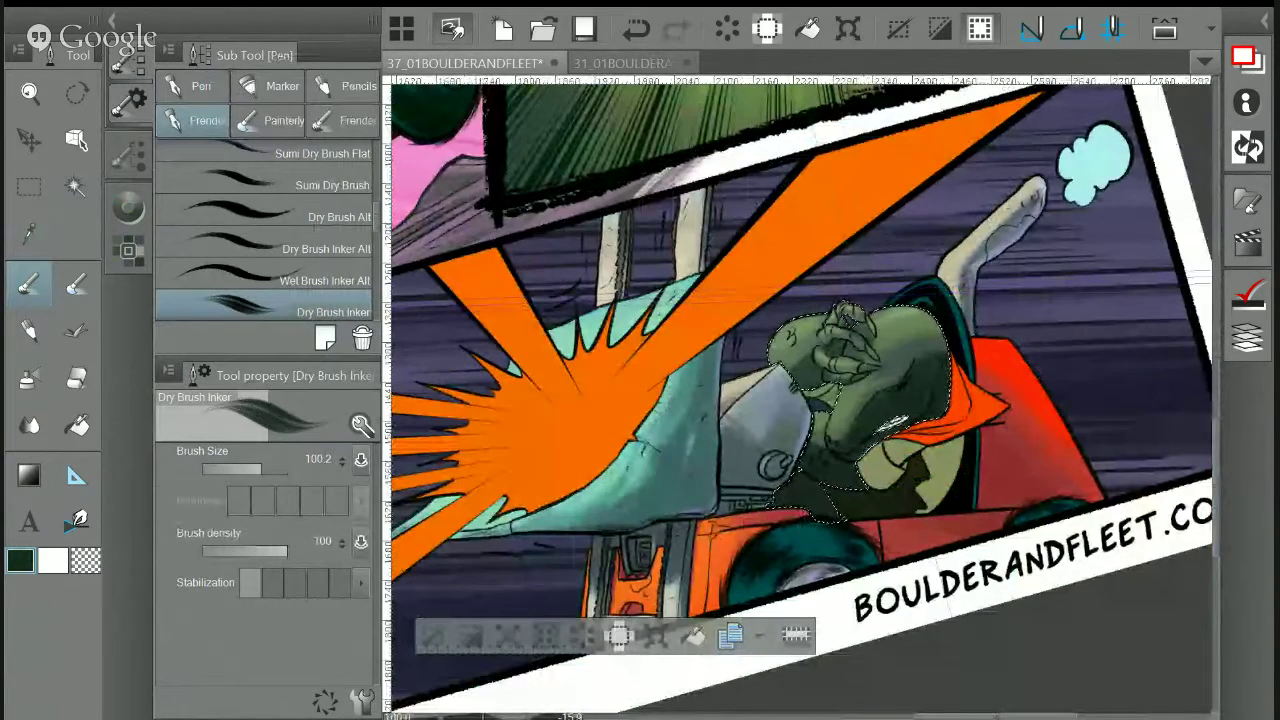
{"action": "key", "text": "ctrl+plus"}
{"action": "key", "text": "ctrl+plus"}
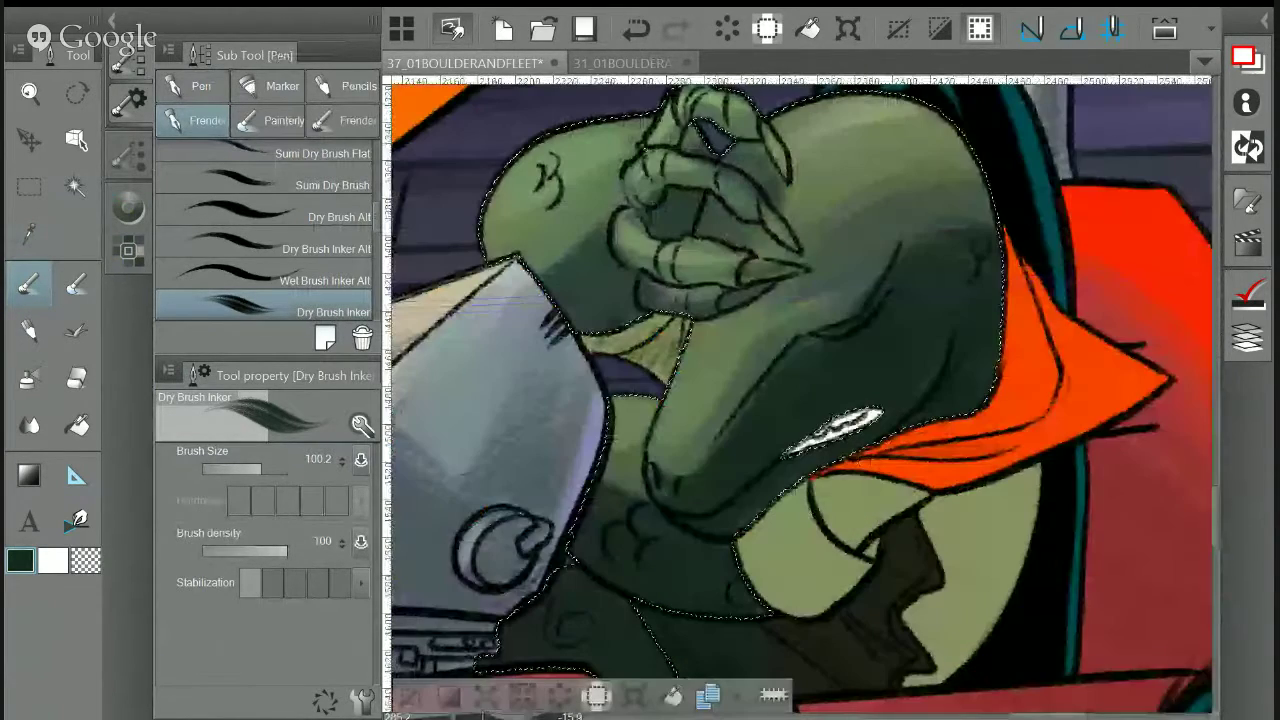
{"action": "left_click_drag", "start_coordinate": [850, 250], "coordinate": [870, 348]}
{"action": "key", "text": "alt"}
{"action": "left_click", "coordinate": [928, 240], "text": "alt"}
{"action": "left_click_drag", "start_coordinate": [985, 269], "coordinate": [853, 346]}
{"action": "left_click_drag", "start_coordinate": [943, 274], "coordinate": [857, 346]}
{"action": "mouse_move", "coordinate": [951, 313]}
{"action": "left_mouse_down"}
{"action": "mouse_move", "coordinate": [883, 318]}
{"action": "mouse_move", "coordinate": [997, 303]}
{"action": "mouse_move", "coordinate": [889, 319]}
{"action": "mouse_move", "coordinate": [827, 377]}
{"action": "mouse_move", "coordinate": [881, 318]}
{"action": "mouse_move", "coordinate": [794, 398]}
{"action": "mouse_move", "coordinate": [890, 301]}
{"action": "mouse_move", "coordinate": [923, 293]}
{"action": "mouse_move", "coordinate": [866, 315]}
{"action": "mouse_move", "coordinate": [930, 284]}
{"action": "mouse_move", "coordinate": [880, 276]}
{"action": "mouse_move", "coordinate": [865, 235]}
{"action": "mouse_move", "coordinate": [952, 205]}
{"action": "mouse_move", "coordinate": [875, 262]}
{"action": "left_mouse_up"}
{"action": "mouse_move", "coordinate": [640, 270]}
{"action": "left_mouse_down"}
{"action": "mouse_move", "coordinate": [620, 292]}
{"action": "mouse_move", "coordinate": [627, 258]}
{"action": "mouse_move", "coordinate": [556, 317]}
{"action": "mouse_move", "coordinate": [735, 250]}
{"action": "mouse_move", "coordinate": [614, 324]}
{"action": "mouse_move", "coordinate": [634, 378]}
{"action": "mouse_move", "coordinate": [630, 418]}
{"action": "left_mouse_up"}
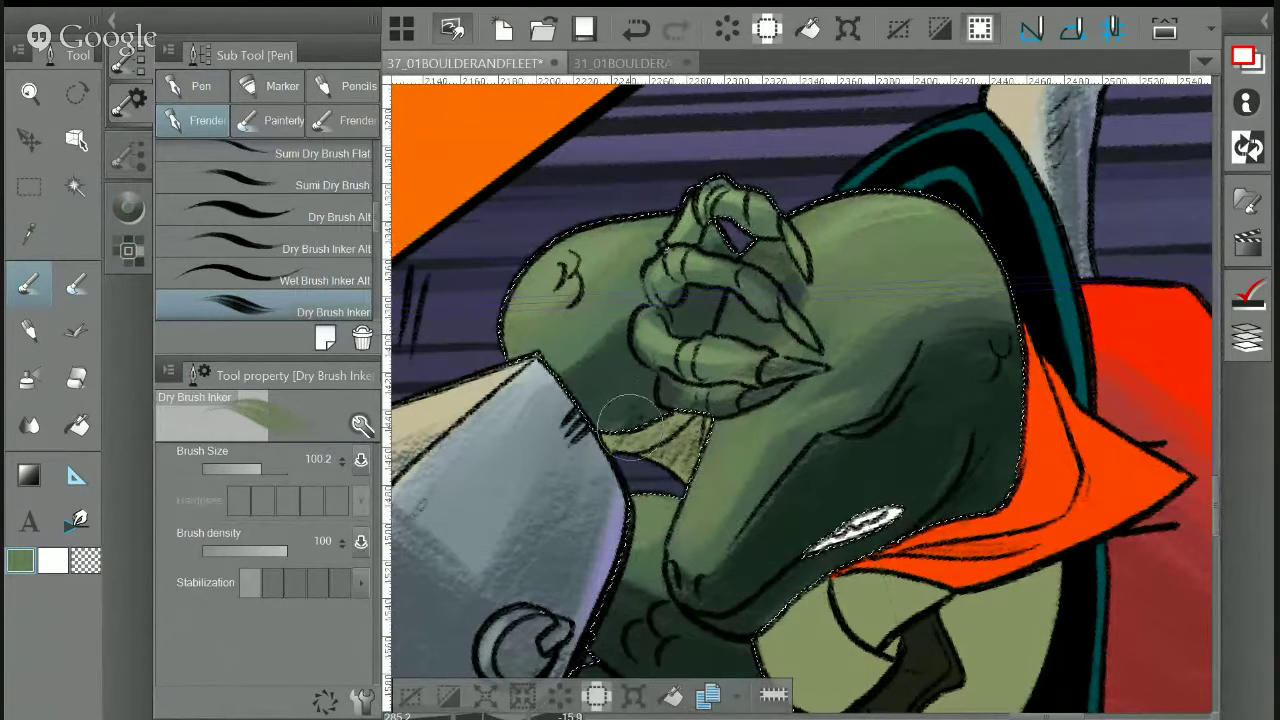
Clear the selection around the driver's skin and zoom out to review the whole page
{"action": "scroll", "coordinate": [1007, 445], "scroll_direction": "down", "scroll_amount": 2}
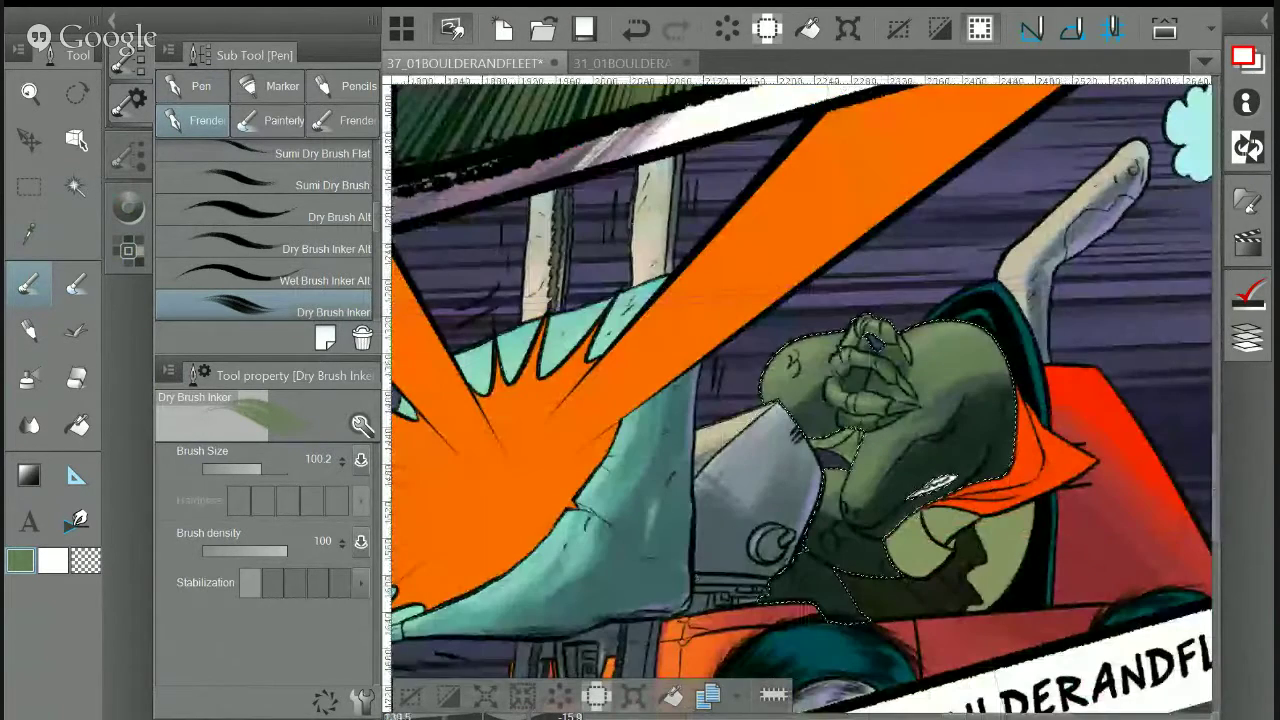
{"action": "key", "text": "ctrl+d"}
{"action": "left_click_drag", "start_coordinate": [820, 420], "coordinate": [786, 374]}
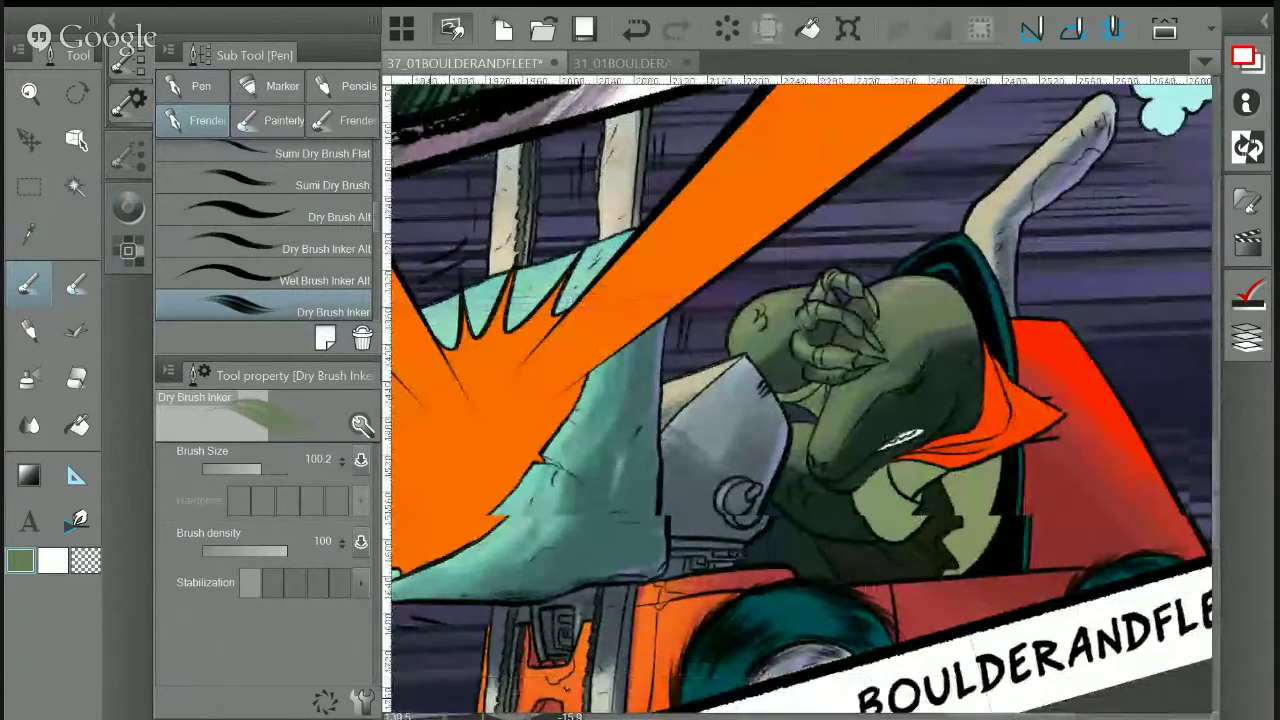
{"action": "key", "text": "ctrl+0"}
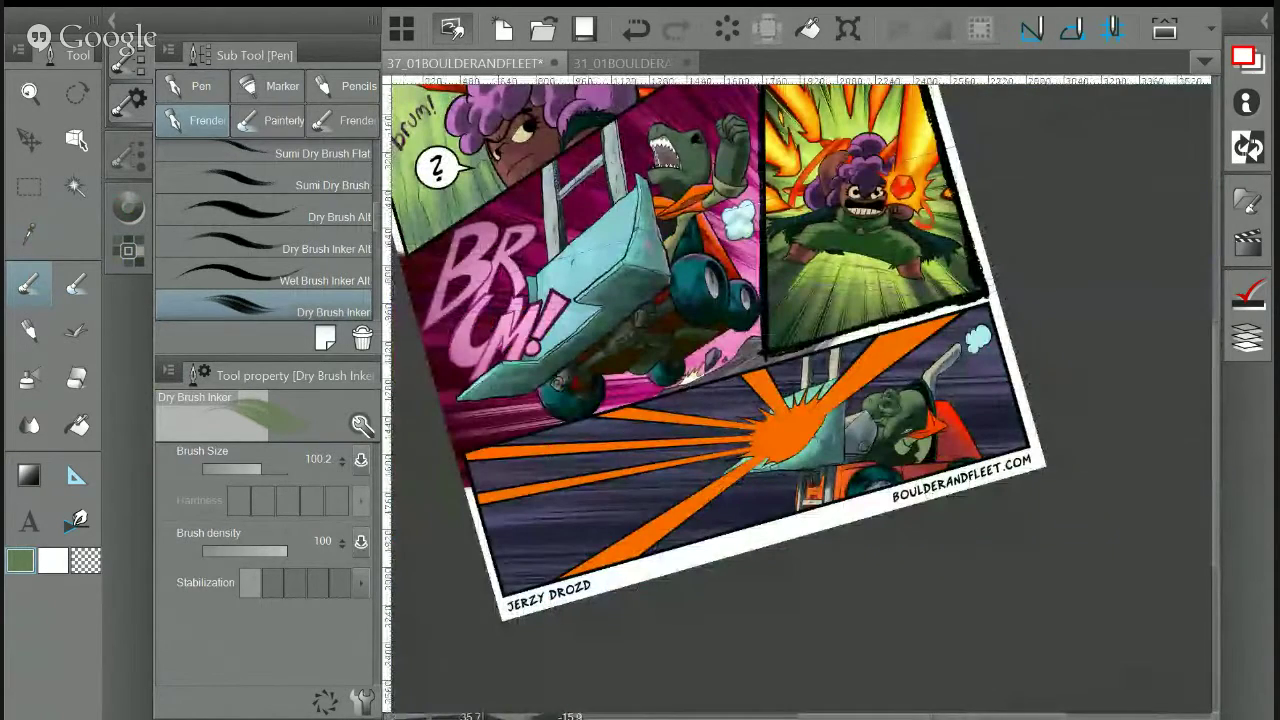
Straighten the rotated canvas, bring the whole comic page into view, and save the file
{"action": "key", "text": "ctrl+at"}
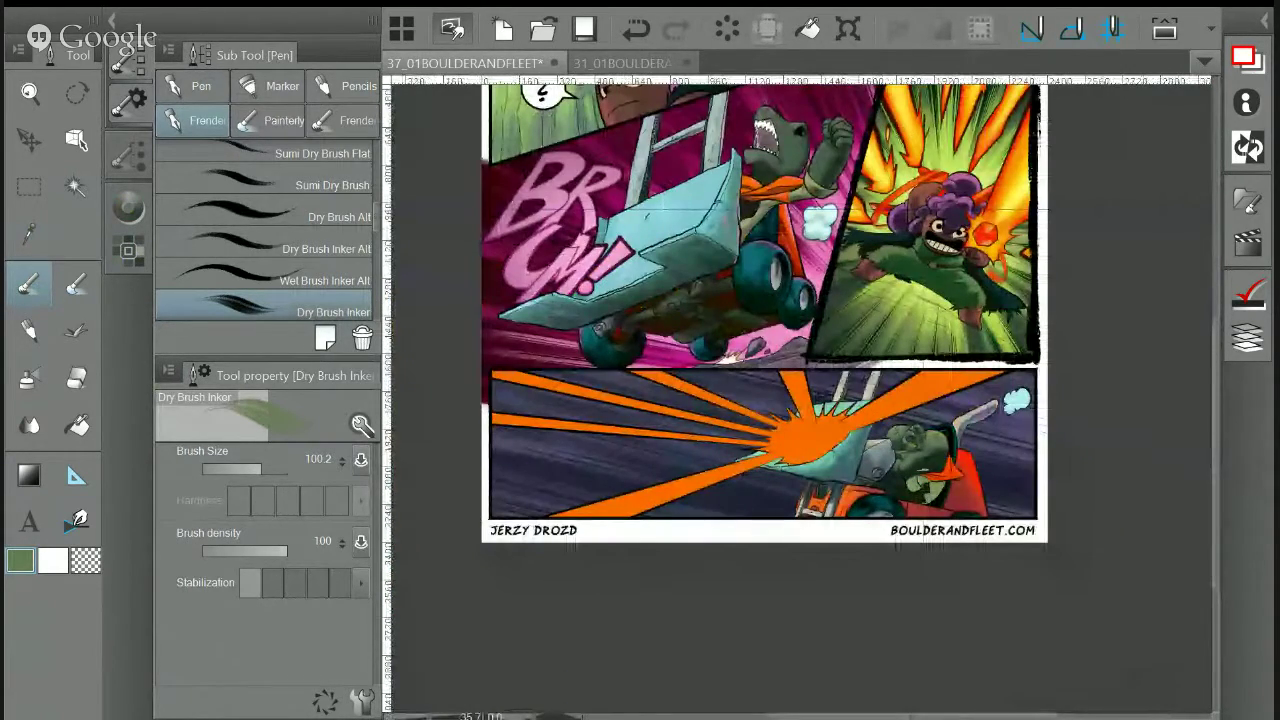
{"action": "left_click_drag", "start_coordinate": [765, 300], "coordinate": [765, 440]}
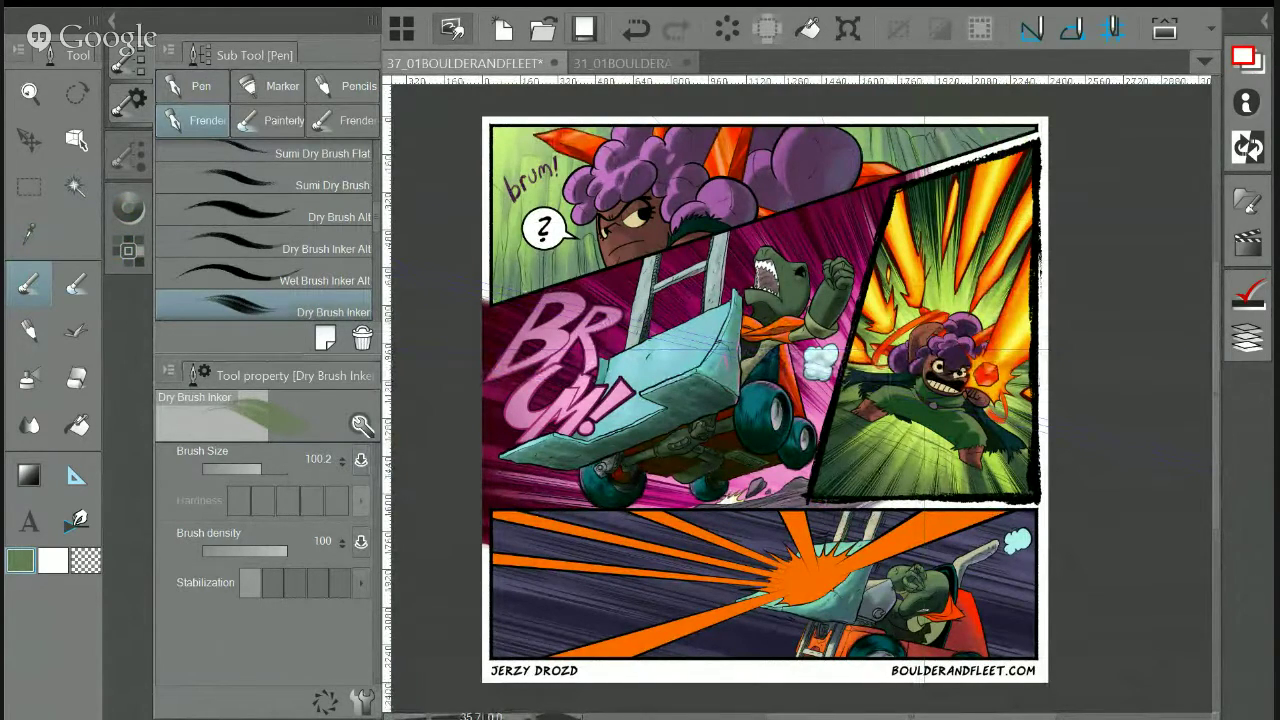
{"action": "key", "text": "ctrl+s"}
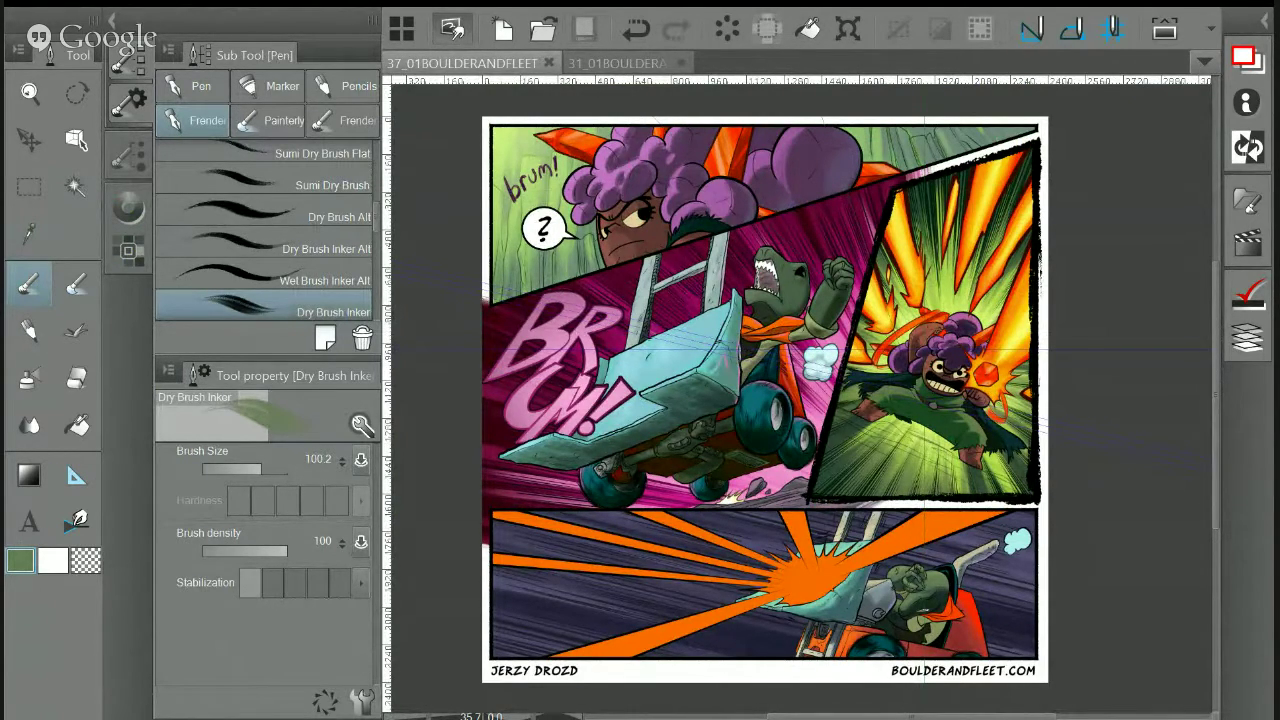
Sample the orange of the blast in the fourth panel and shift it to a yellow-orange with hue 38
{"action": "scroll", "coordinate": [932, 633], "scroll_direction": "up", "scroll_amount": 6}
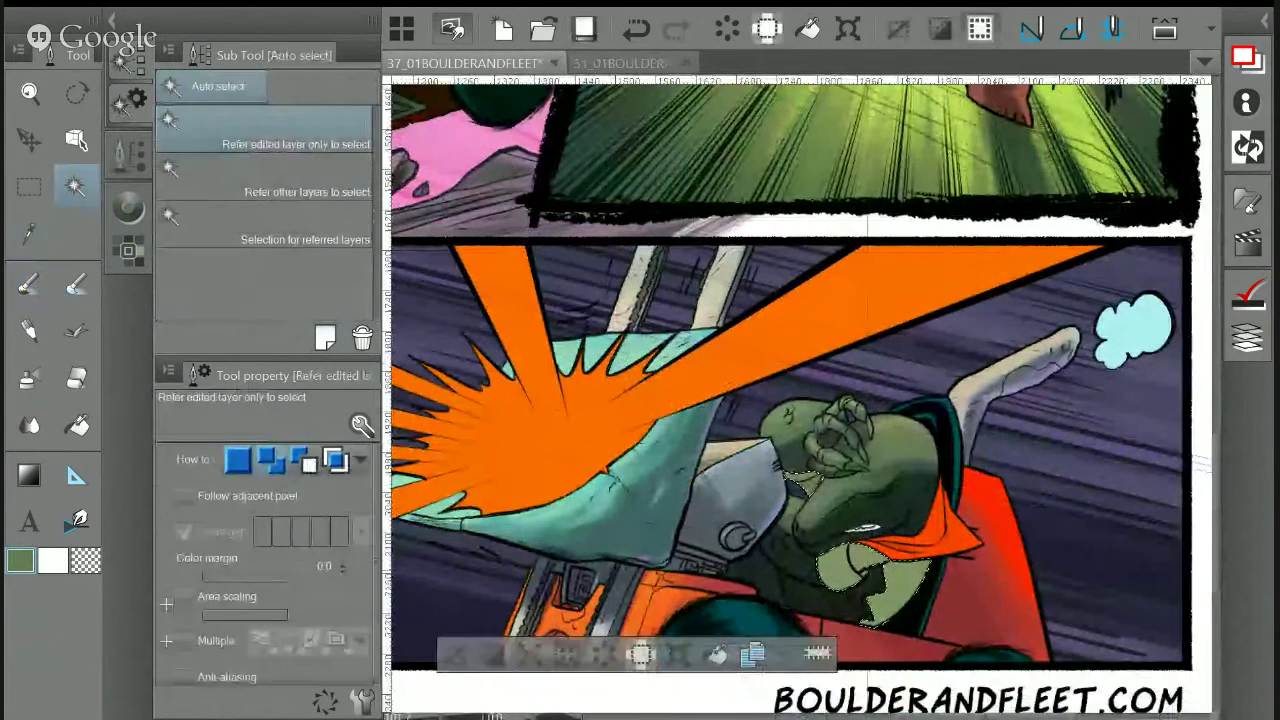
{"action": "key", "text": "i"}
{"action": "left_click", "coordinate": [934, 568]}
{"action": "left_click", "coordinate": [467, 378]}
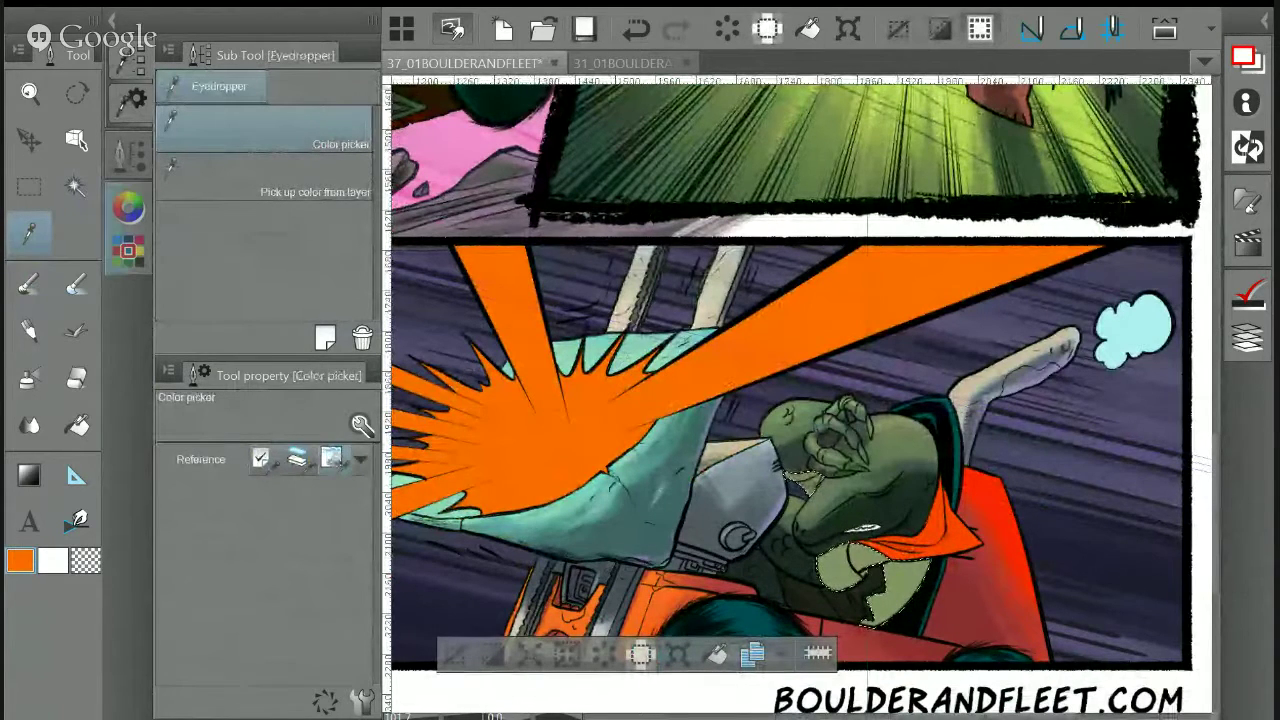
{"action": "left_click", "coordinate": [128, 228]}
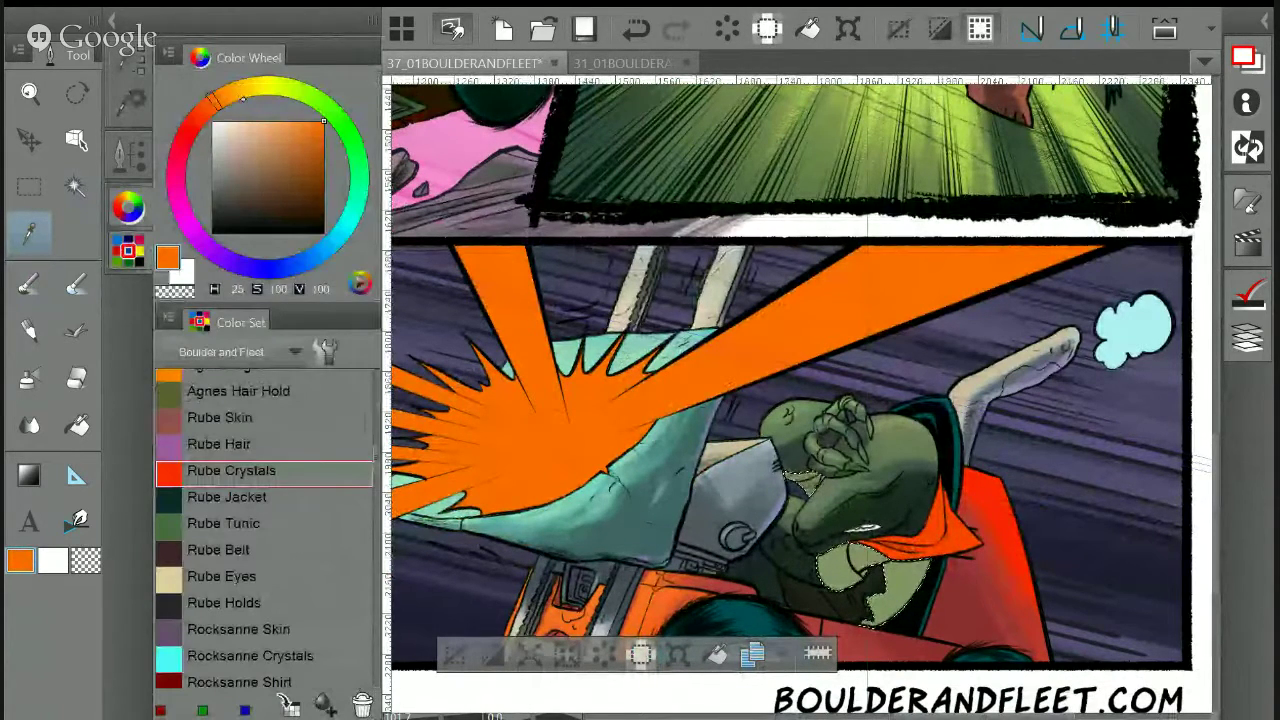
{"action": "left_click", "coordinate": [238, 97]}
Choose the painterly Concept 1 brush at size 25.2 and undo the last action
{"action": "key", "text": "p"}
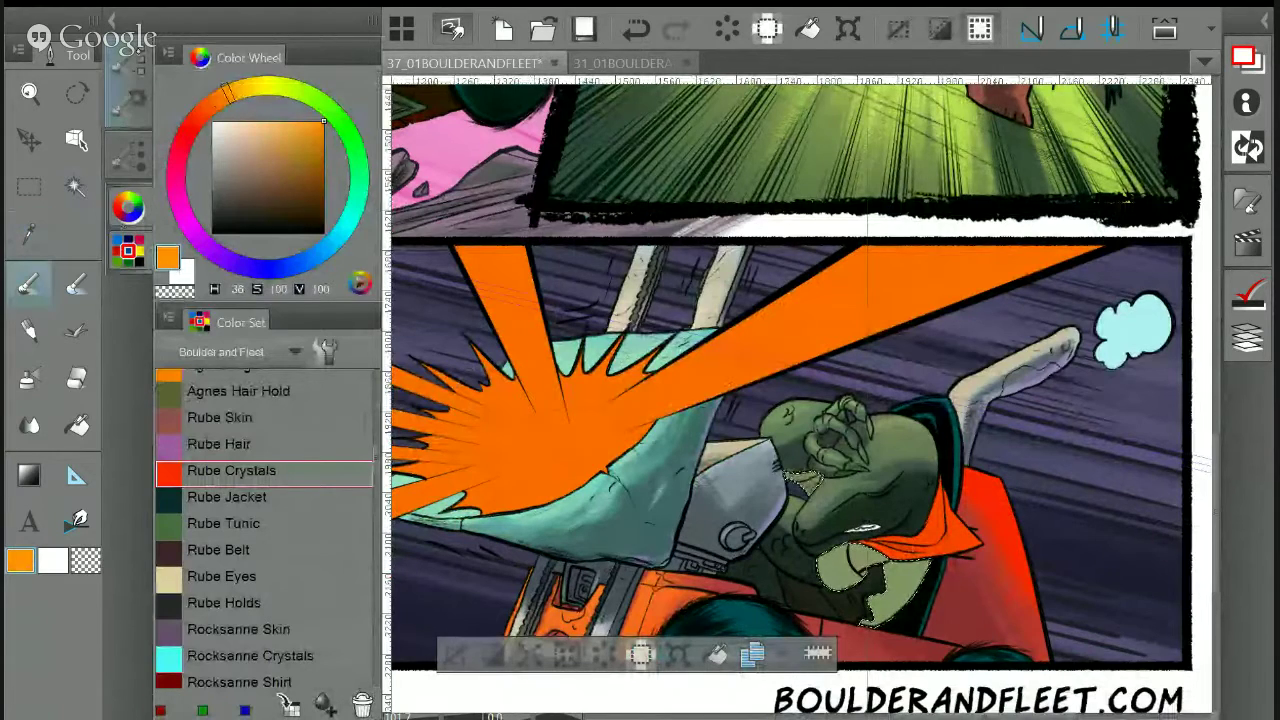
{"action": "left_click", "coordinate": [128, 82]}
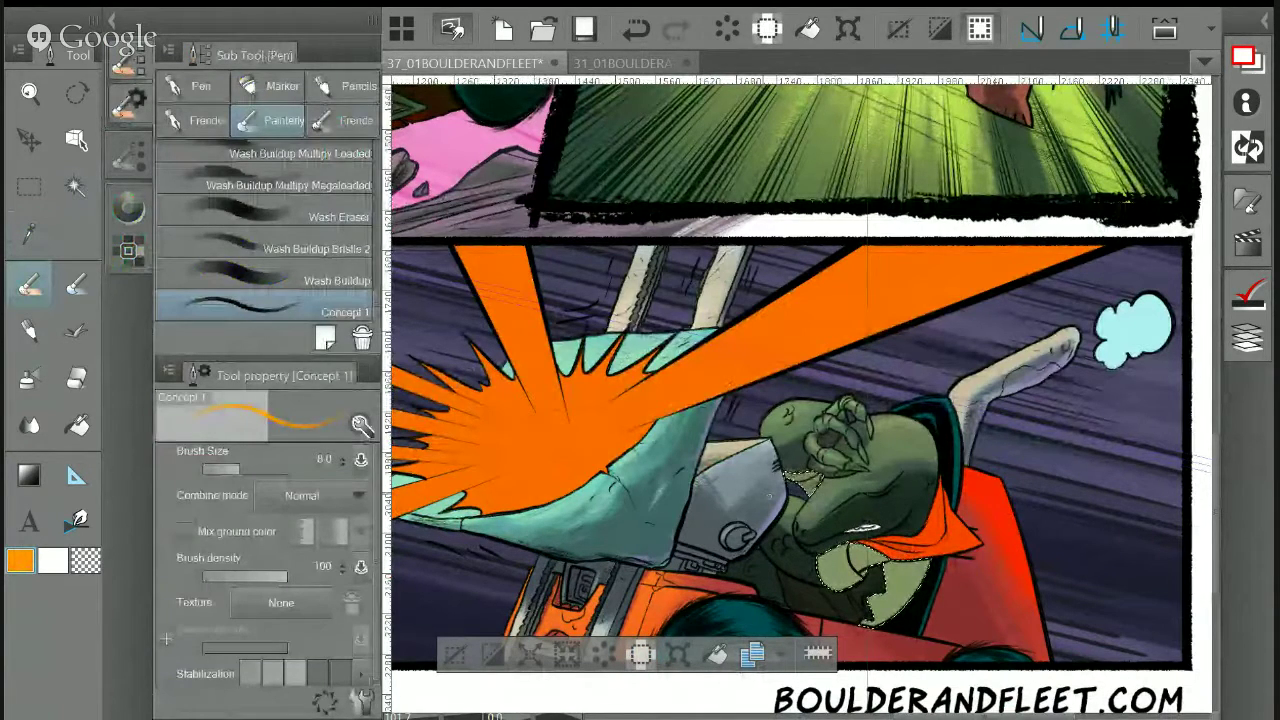
{"action": "left_click", "coordinate": [250, 469]}
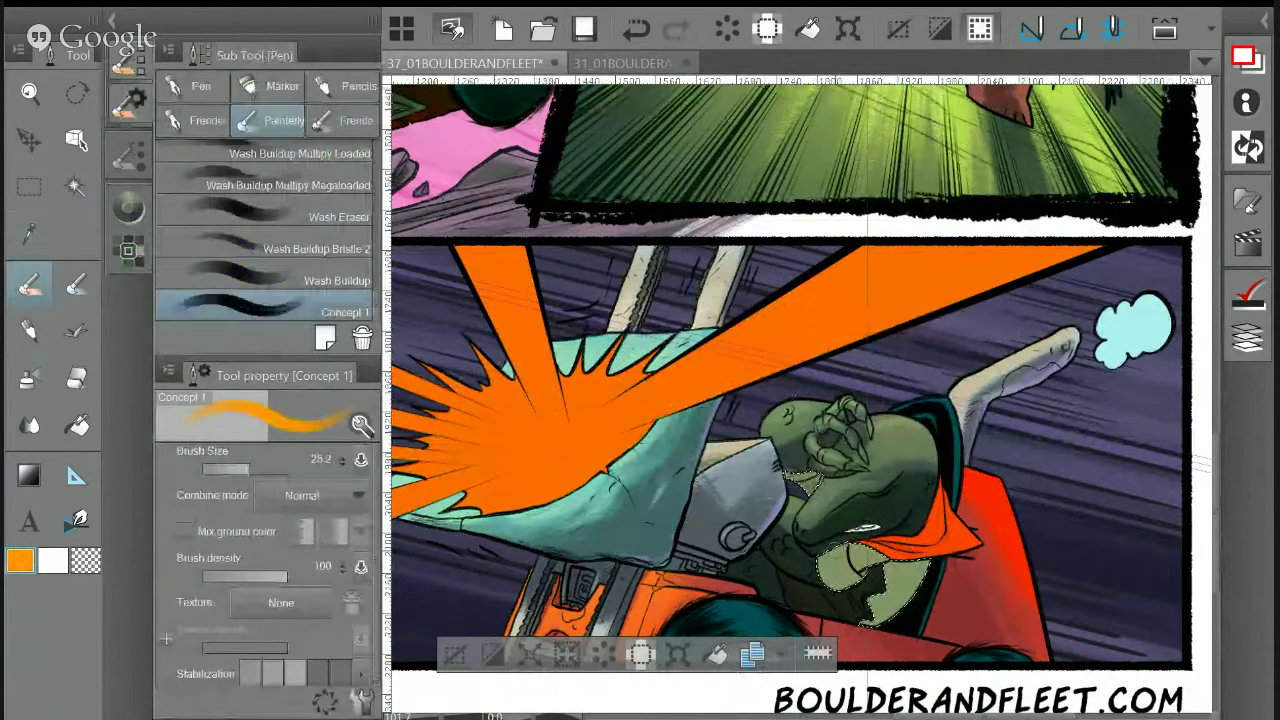
{"action": "left_click", "coordinate": [637, 30]}
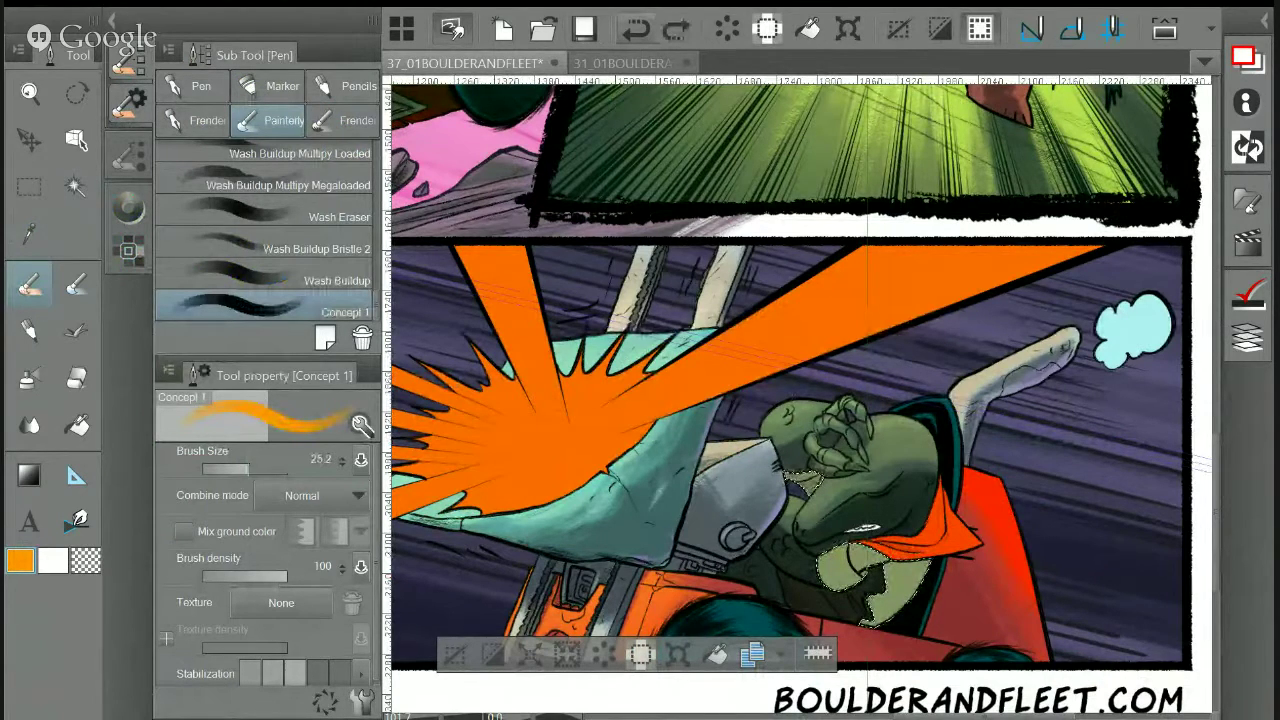
Brush a yellow-orange highlight onto the driver's sleeve and sample the blended ochre from it
{"action": "scroll", "coordinate": [917, 551], "scroll_direction": "up", "scroll_amount": 1}
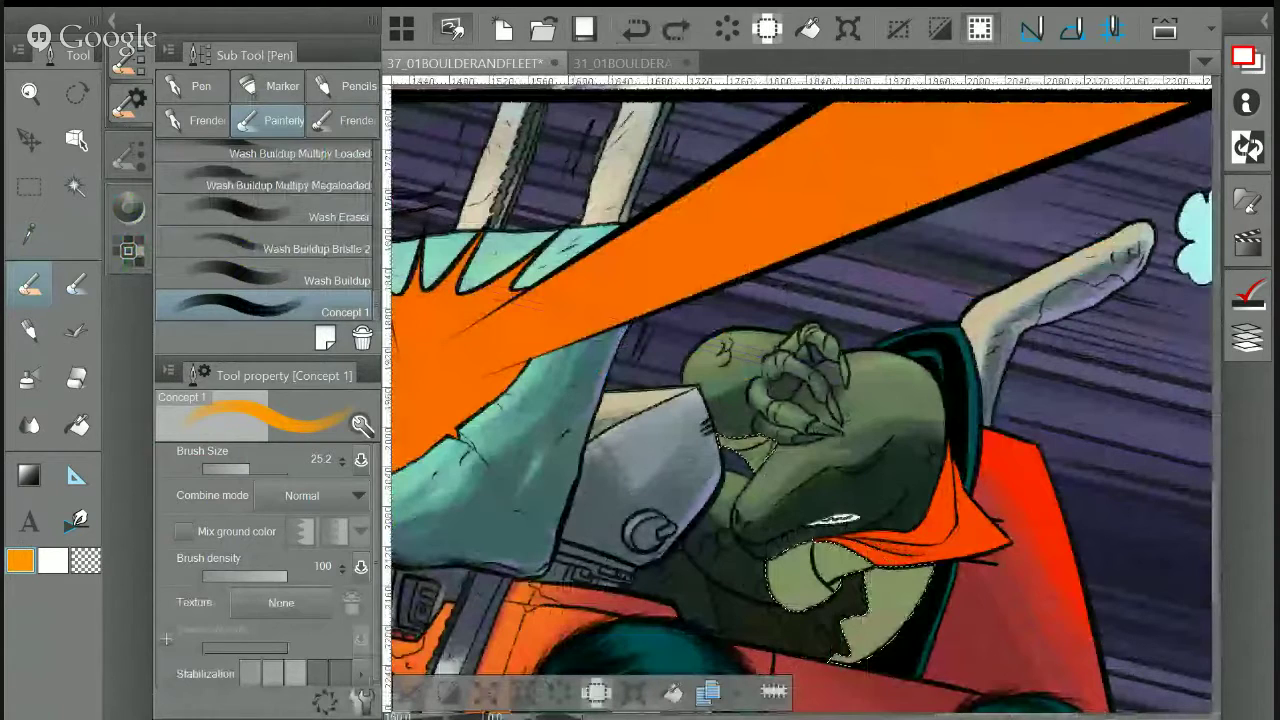
{"action": "left_click_drag", "start_coordinate": [808, 568], "coordinate": [781, 438]}
{"action": "left_click_drag", "start_coordinate": [762, 430], "coordinate": [765, 448]}
{"action": "key", "text": "alt"}
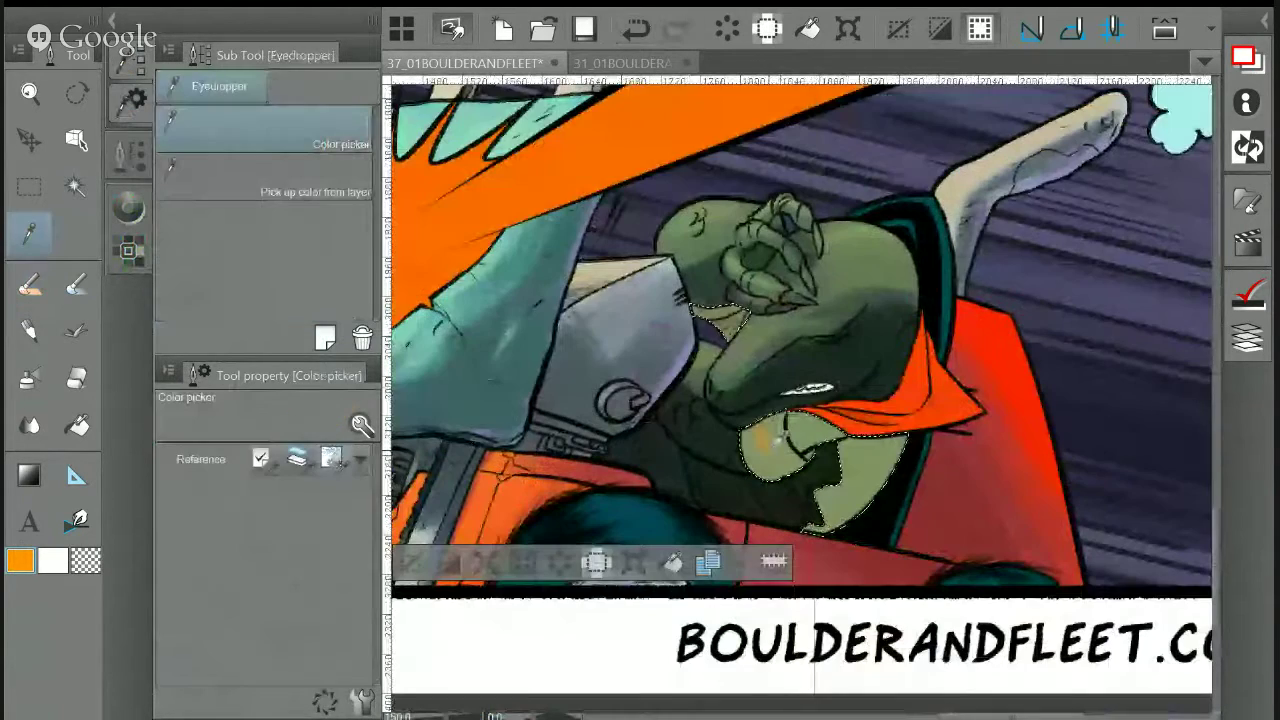
{"action": "left_click", "coordinate": [774, 441], "text": "alt"}
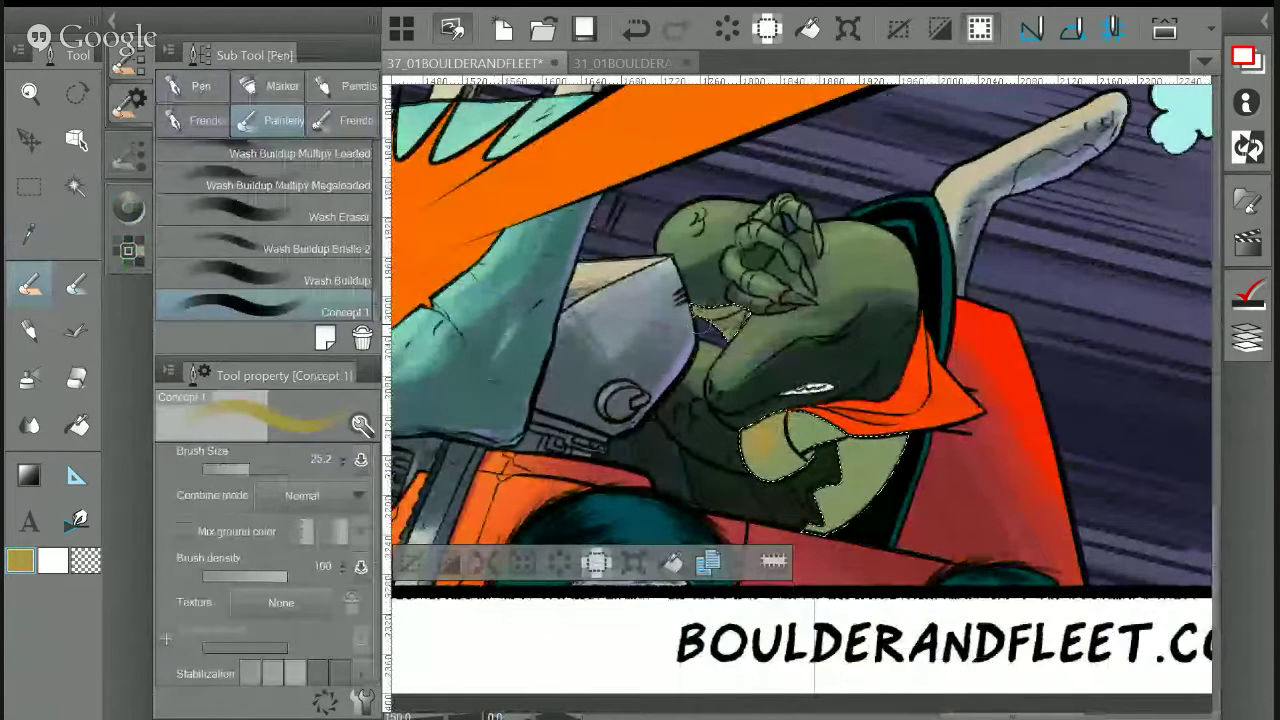
Sample the shirt's olive tones and a dark purple, and dab the dark color onto the driver's shirt
{"action": "left_click", "coordinate": [873, 459], "text": "alt"}
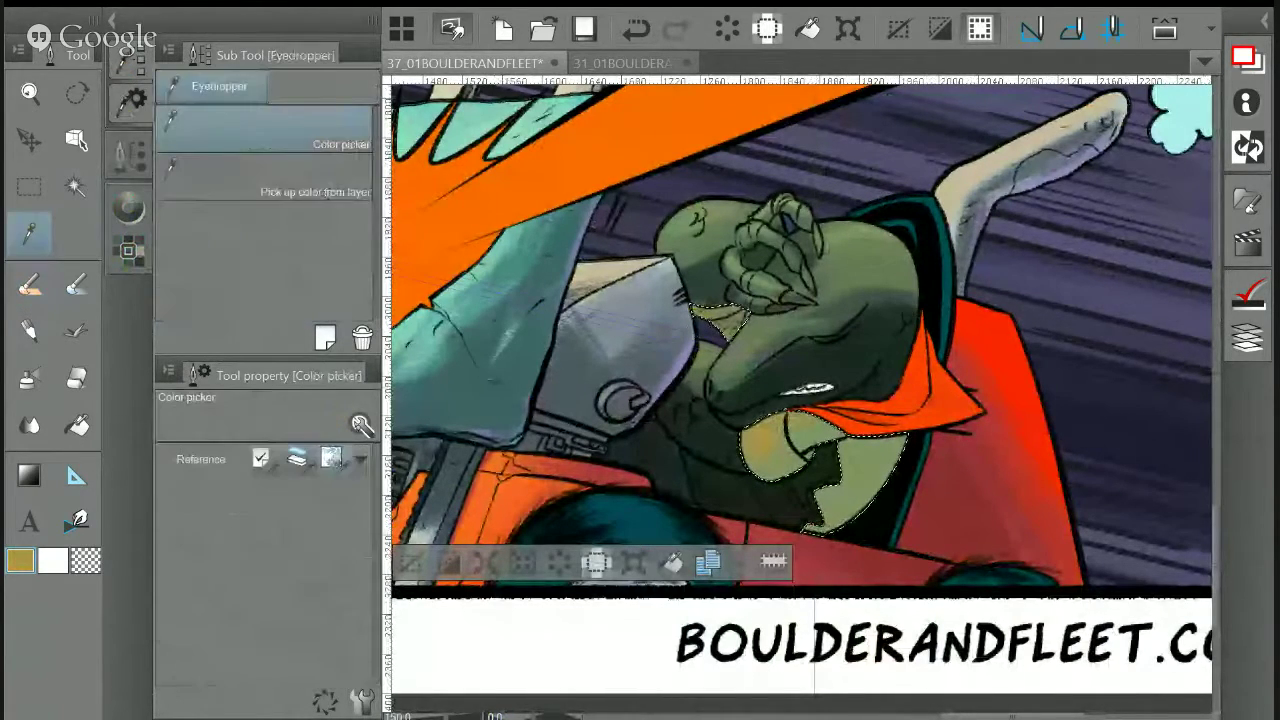
{"action": "left_click", "coordinate": [890, 478], "text": "alt"}
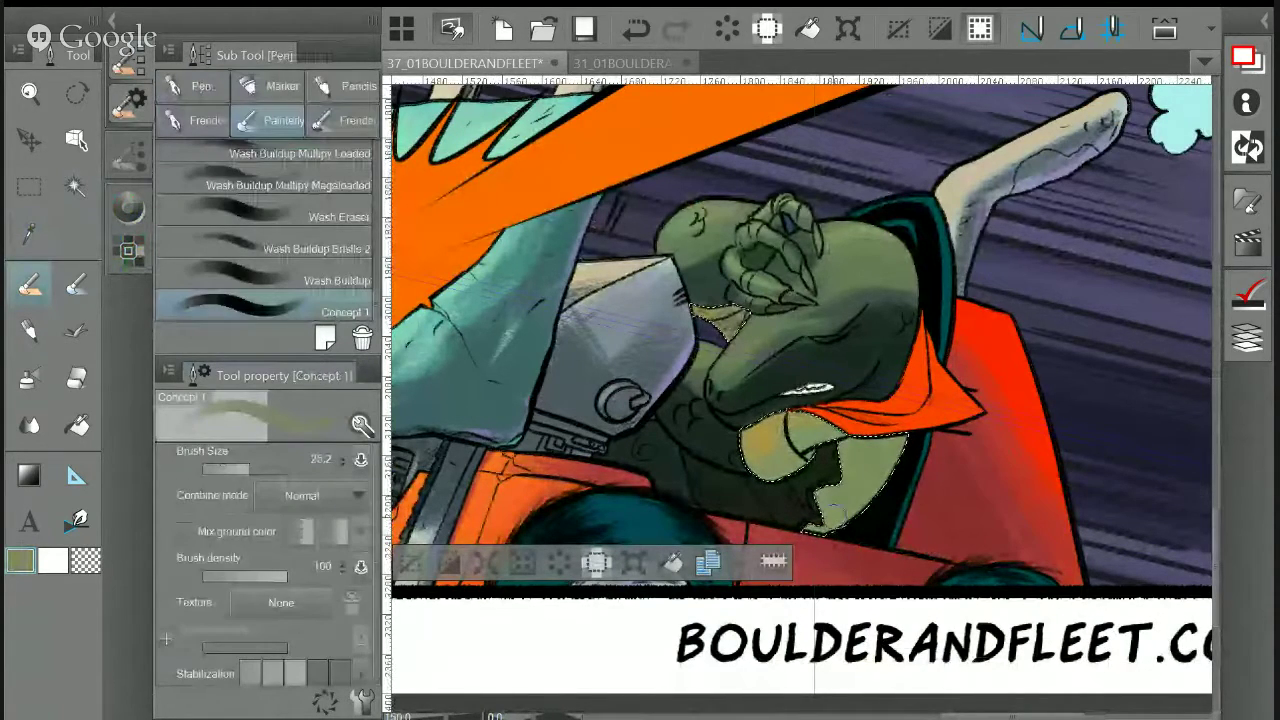
{"action": "left_click", "coordinate": [826, 488], "text": "alt"}
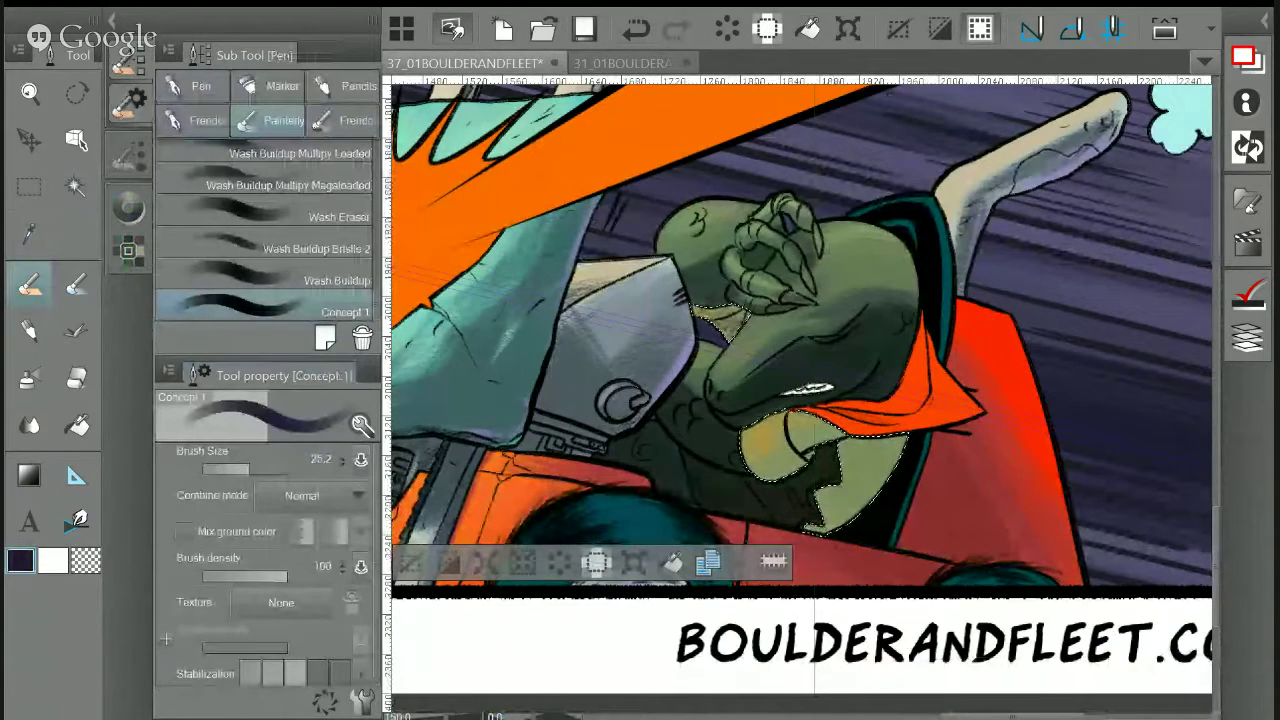
{"action": "key", "text": "ctrl+z"}
{"action": "key", "text": "ctrl+y"}
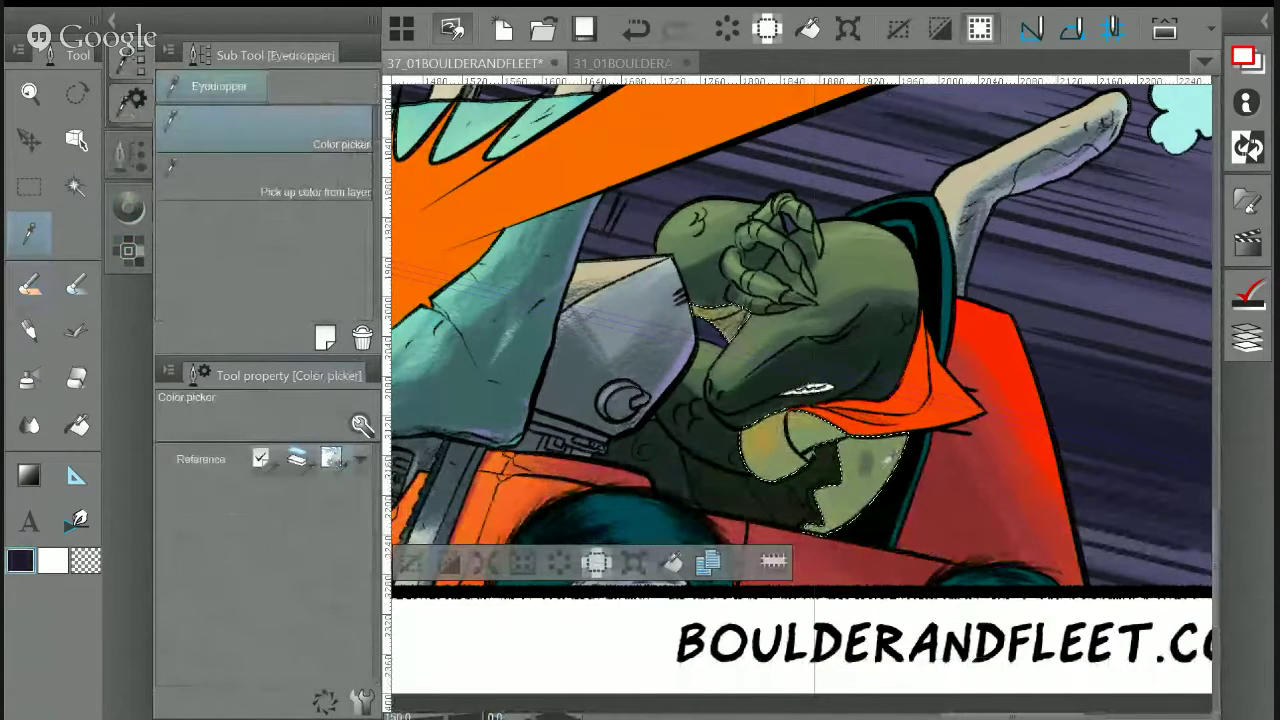
Sample the blended gray-green from the shirt and paint shadows over the shirt's body and sleeve
{"action": "left_click", "coordinate": [869, 463], "text": "alt"}
{"action": "left_click_drag", "start_coordinate": [870, 424], "coordinate": [822, 436]}
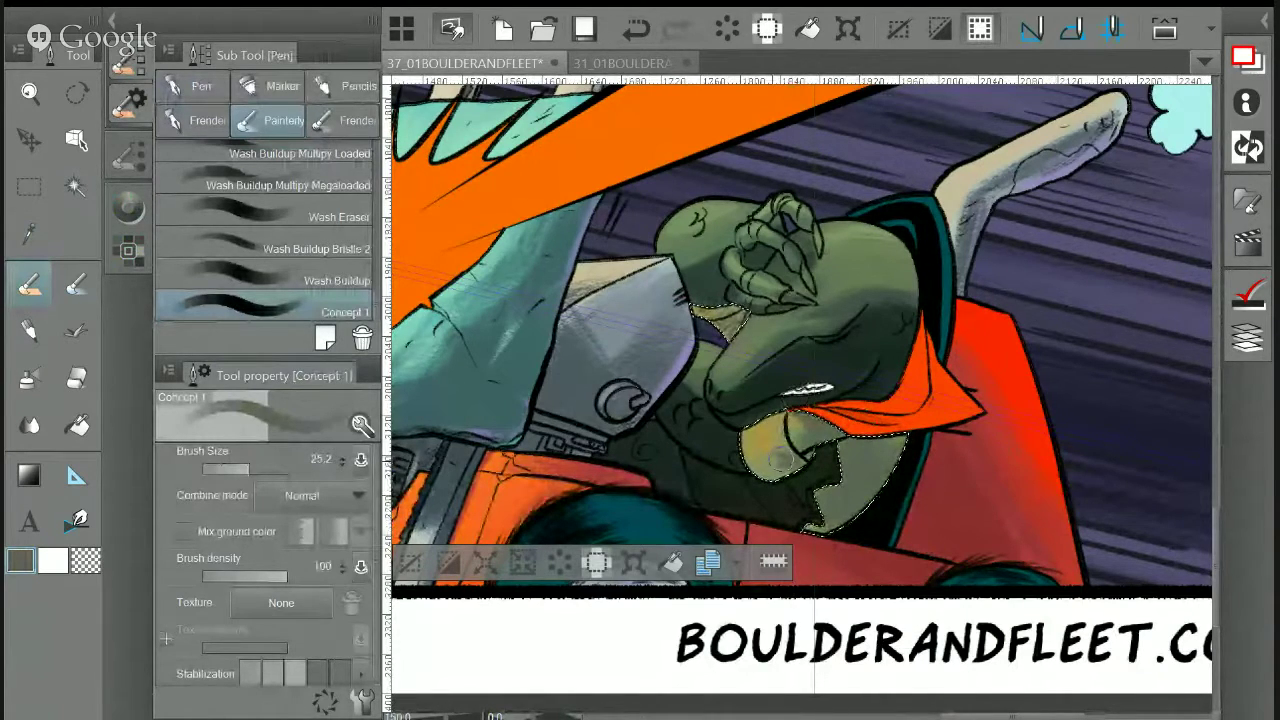
{"action": "left_click_drag", "start_coordinate": [778, 458], "coordinate": [812, 350]}
{"action": "left_click_drag", "start_coordinate": [898, 440], "coordinate": [878, 454]}
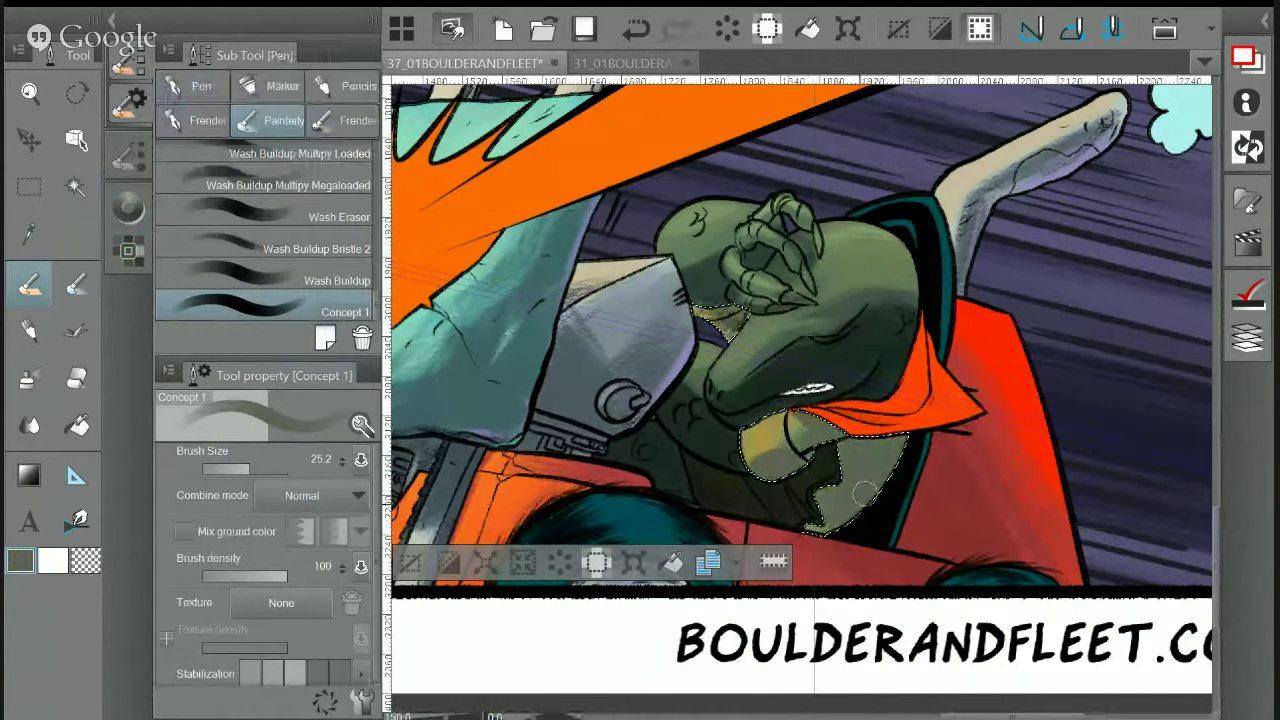
Darken the gray-green slightly at hue 80 and set up the Dry Brush Inker at size 20
{"action": "left_click", "coordinate": [136, 204]}
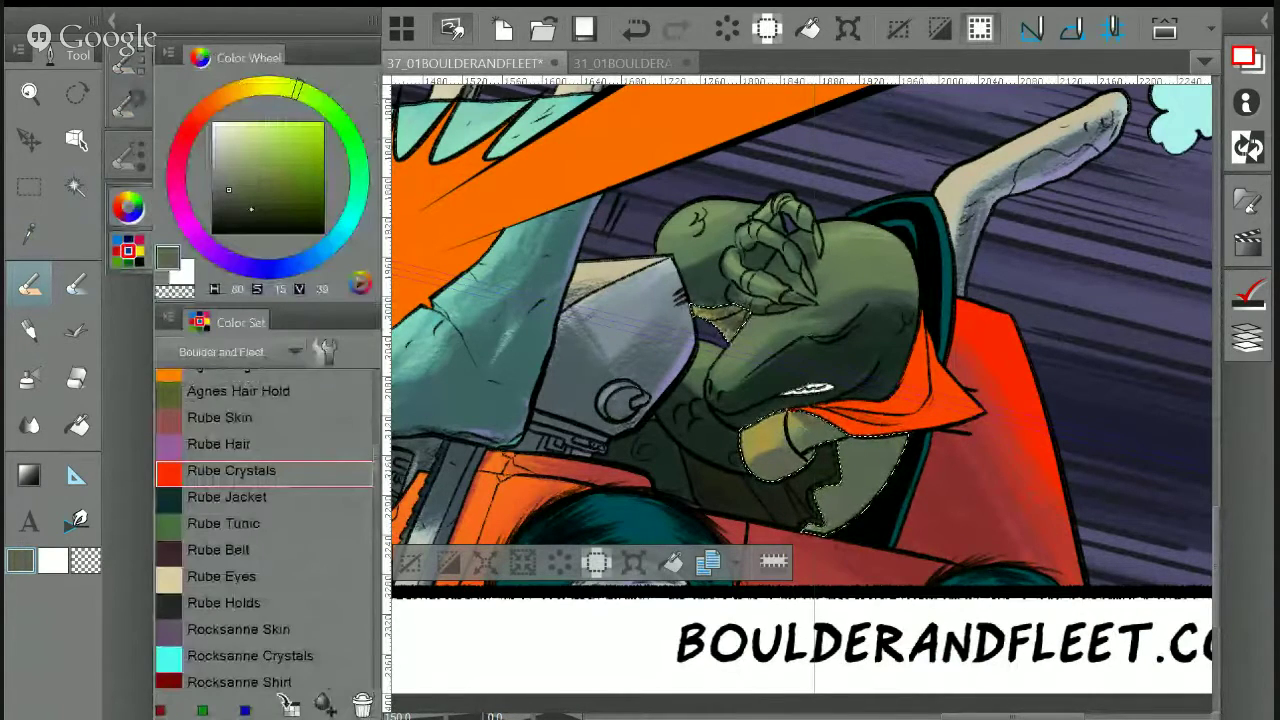
{"action": "left_click", "coordinate": [234, 199]}
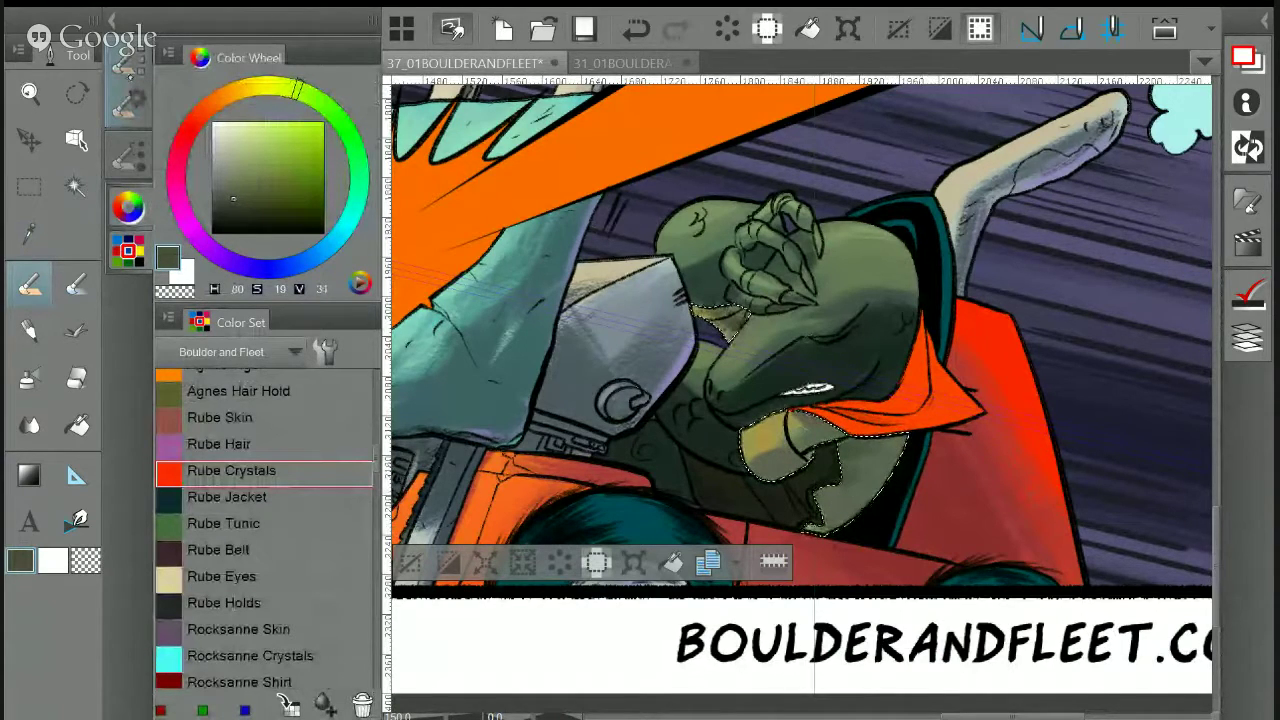
{"action": "left_click", "coordinate": [129, 75]}
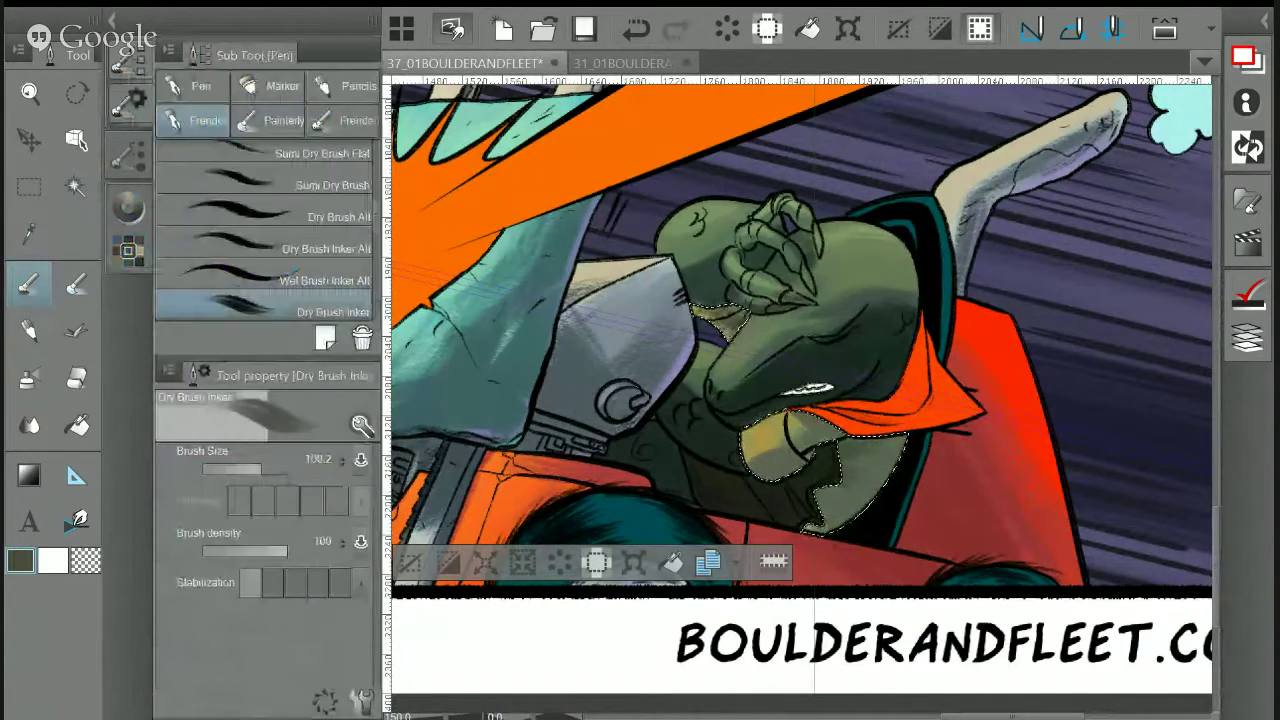
{"action": "key", "text": "bracketleft"}
{"action": "key", "text": "bracketleft"}
{"action": "key", "text": "bracketleft"}
{"action": "key", "text": "bracketleft"}
{"action": "key", "text": "bracketleft"}
{"action": "key", "text": "bracketleft"}
{"action": "key", "text": "bracketleft"}
{"action": "key", "text": "bracketleft"}
{"action": "key", "text": "bracketleft"}
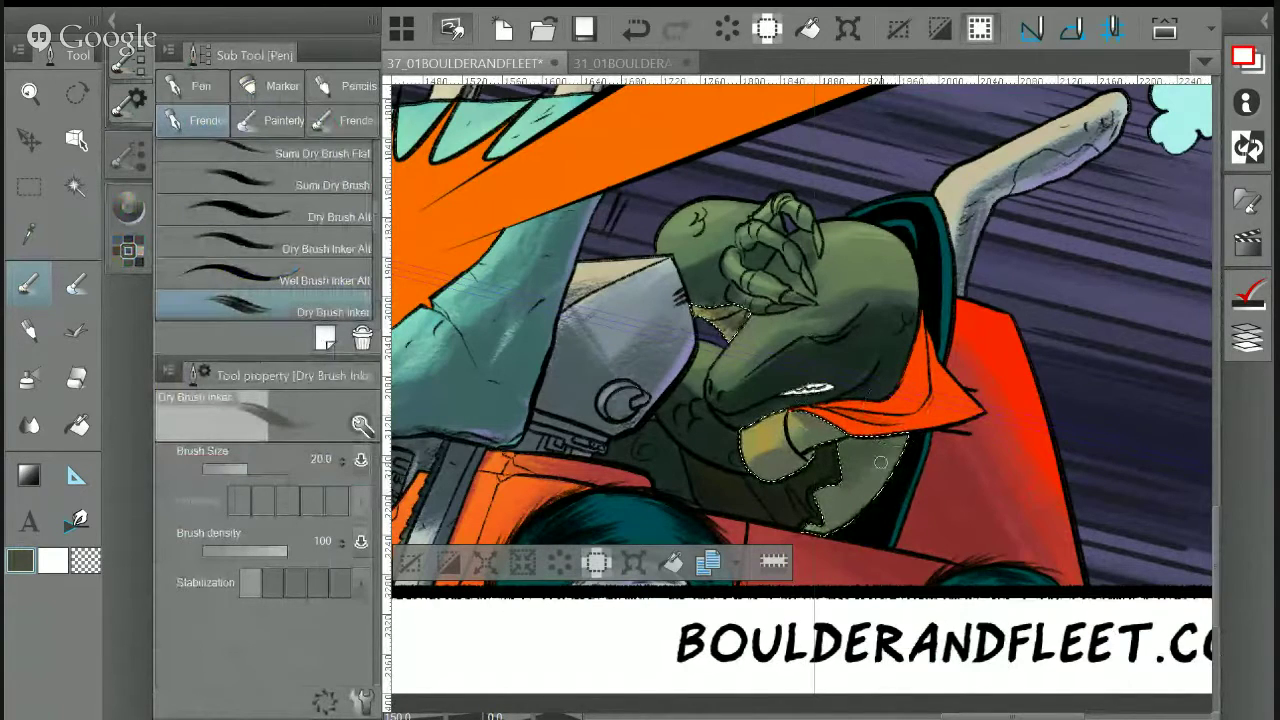
Add dry-brush shadows to the driver's sleeve and shirt, resampling the gray-green from the sleeve, and clear the selection
{"action": "left_click_drag", "start_coordinate": [802, 424], "coordinate": [828, 440]}
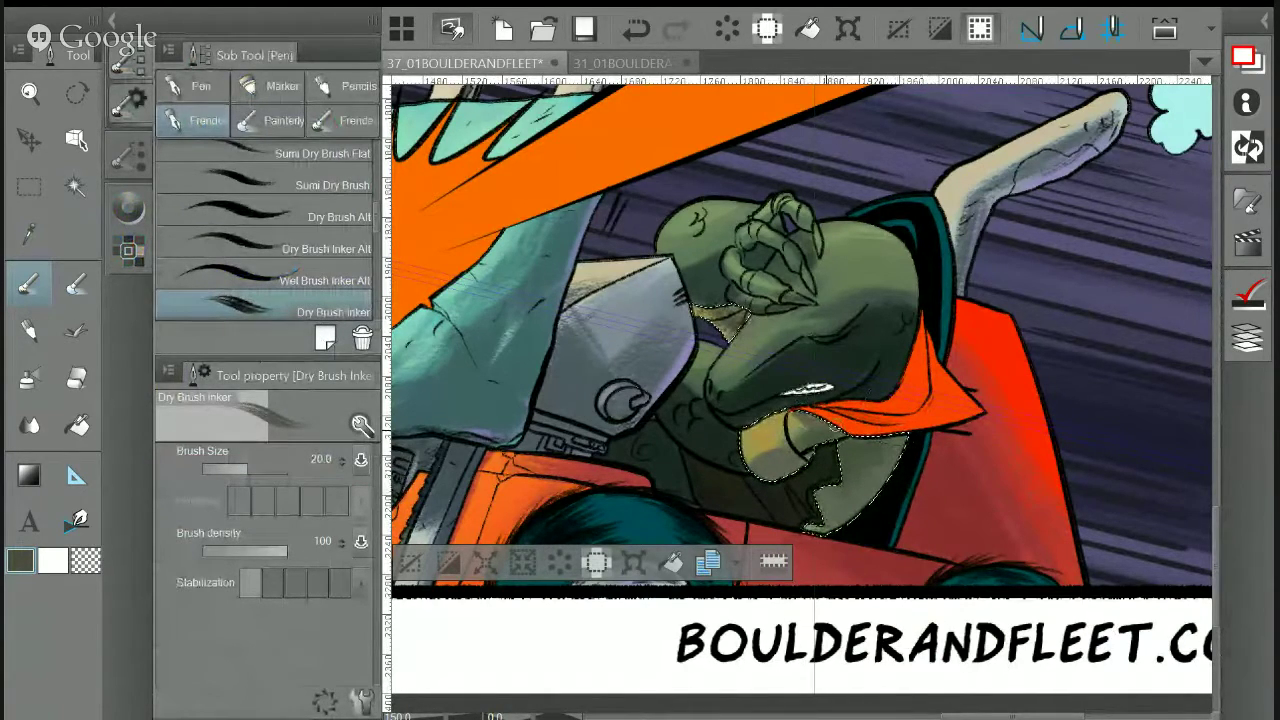
{"action": "key", "text": "alt"}
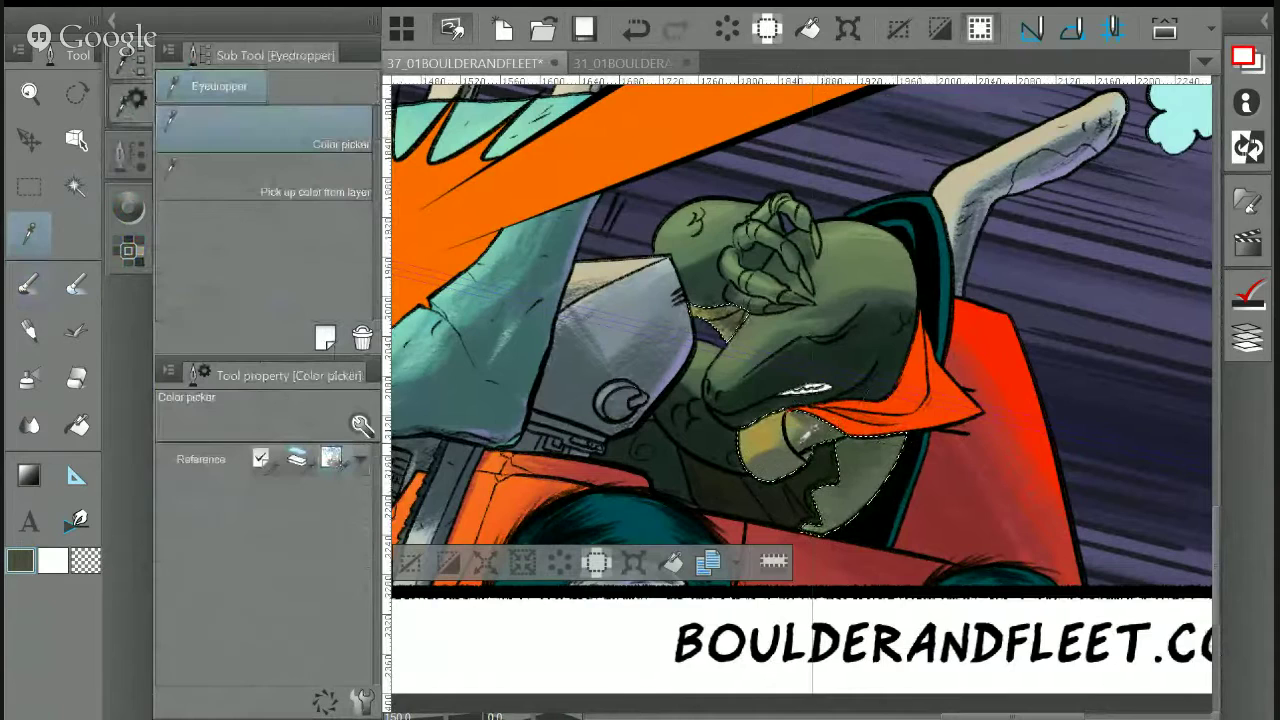
{"action": "left_click", "coordinate": [798, 444]}
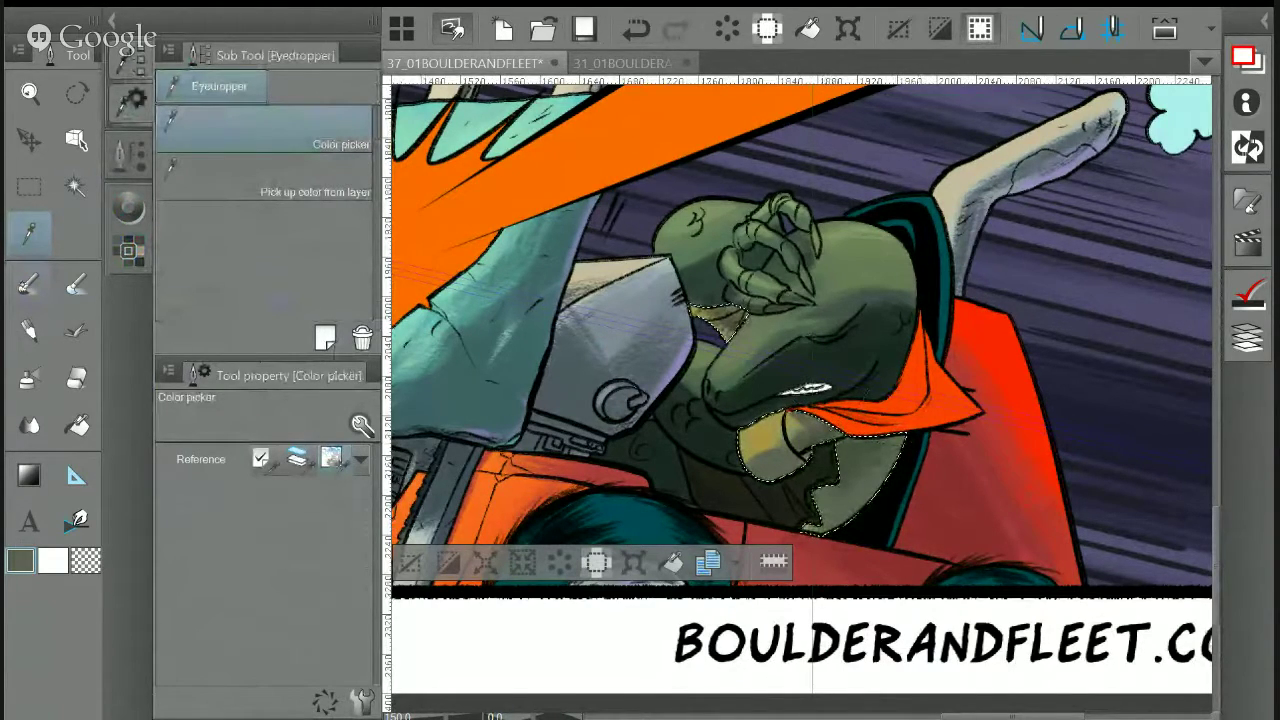
{"action": "key", "text": "p"}
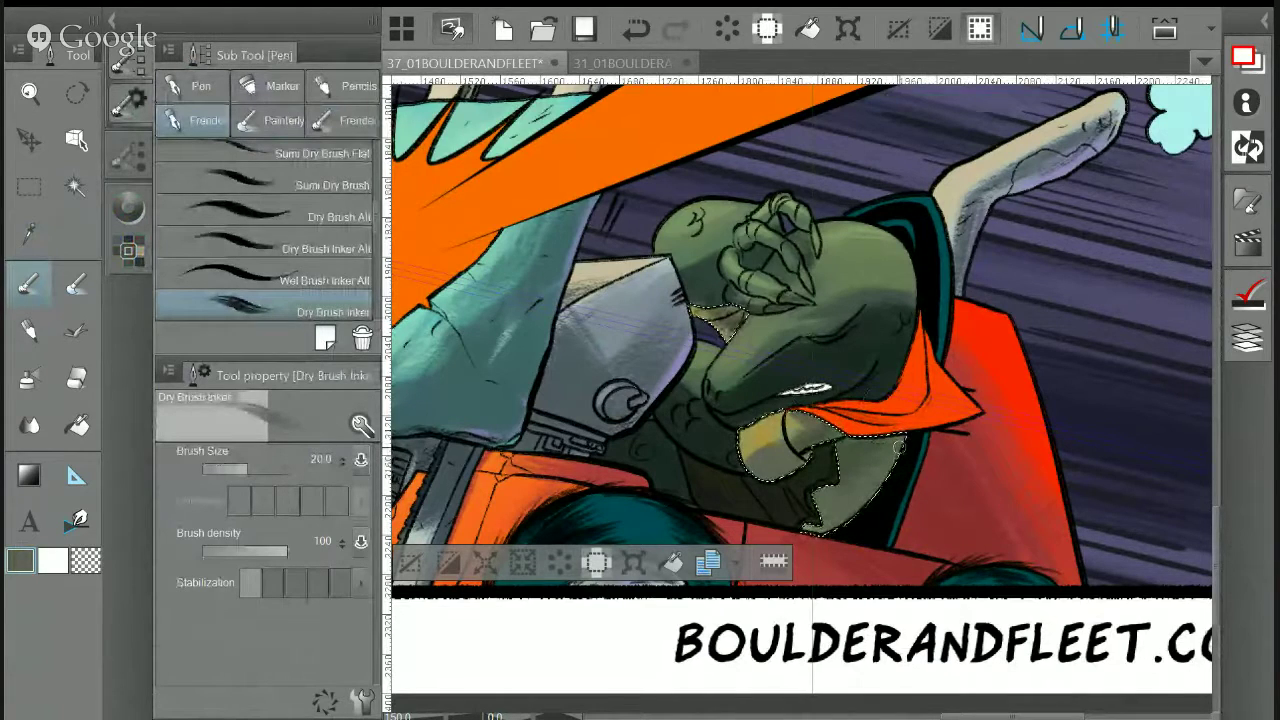
{"action": "left_click_drag", "start_coordinate": [899, 447], "coordinate": [840, 497]}
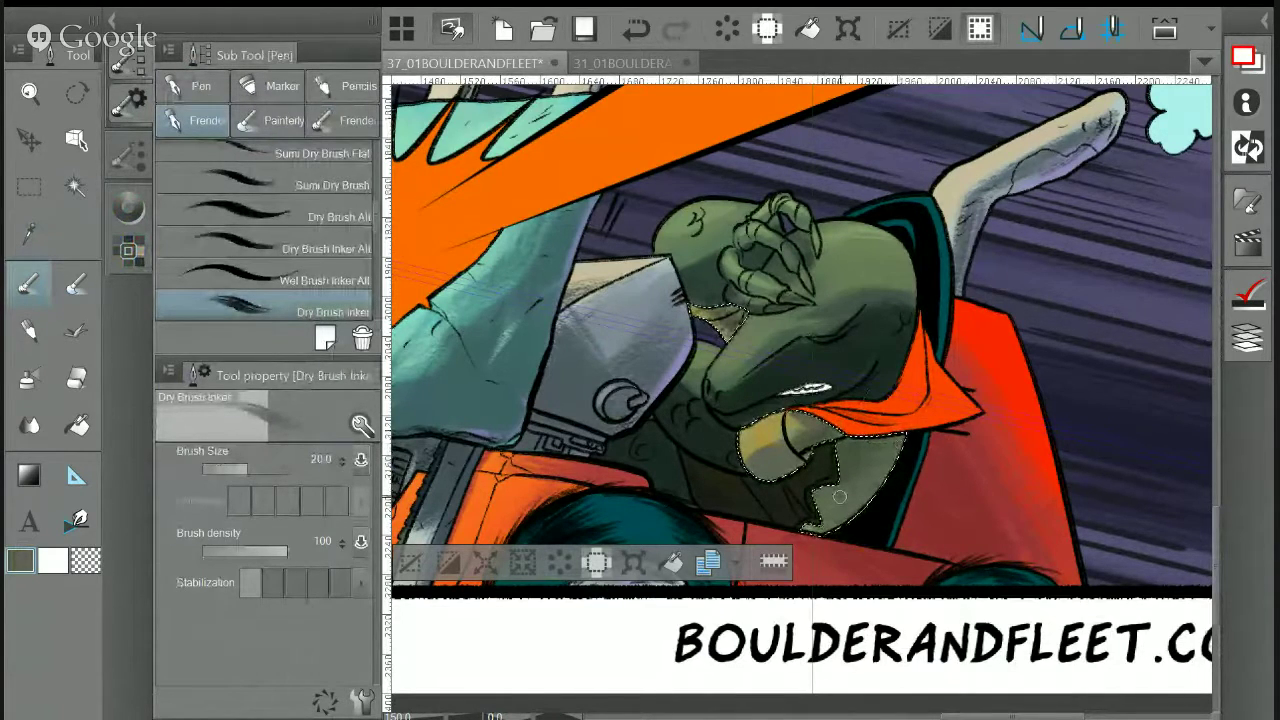
{"action": "key", "text": "ctrl+d"}
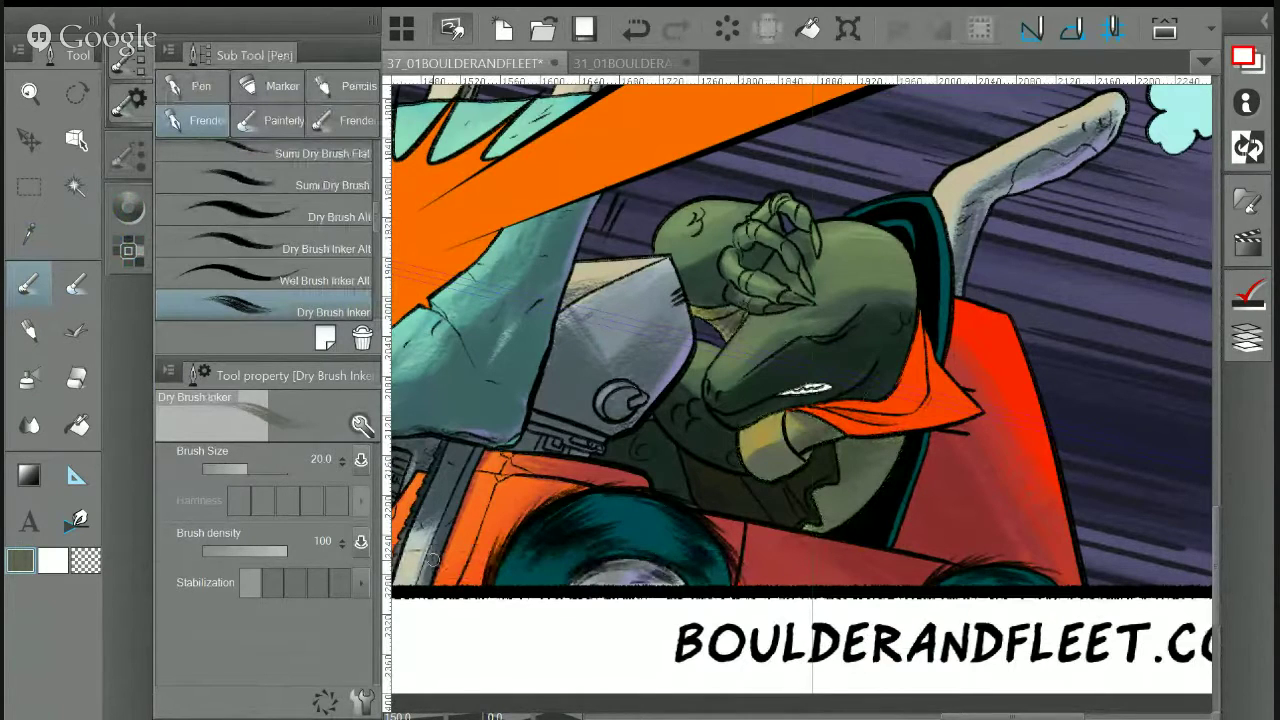
Select the driver's scarf, shift its sampled red-orange to hue 30, and apply the brighter orange across the scarf
{"action": "key", "text": "w"}
{"action": "left_click", "coordinate": [908, 410]}
{"action": "key", "text": "i"}
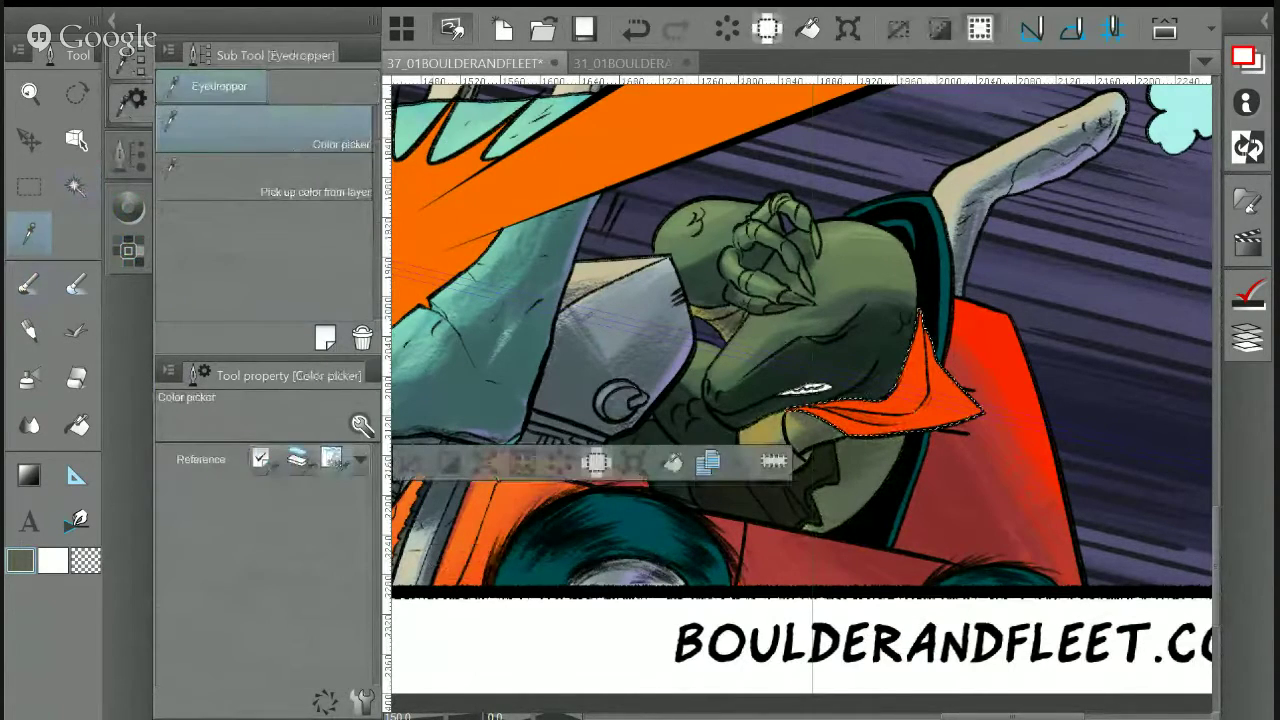
{"action": "left_click", "coordinate": [908, 408]}
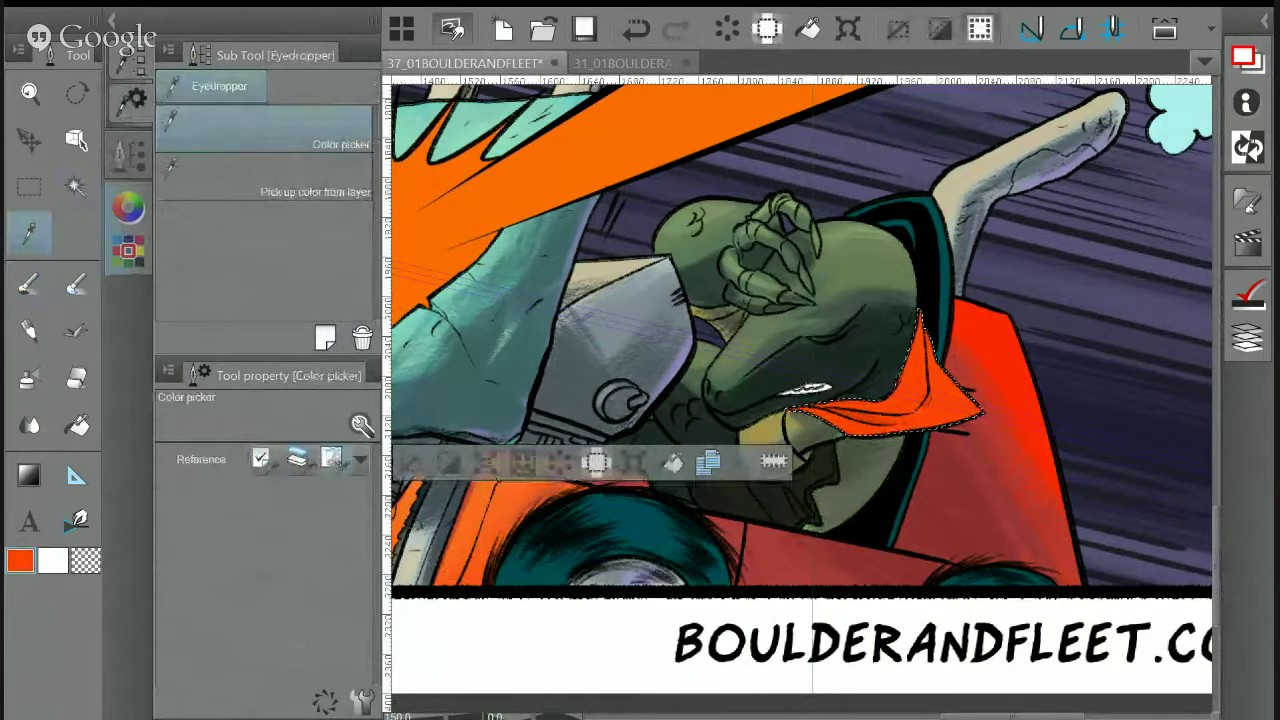
{"action": "left_click", "coordinate": [128, 230]}
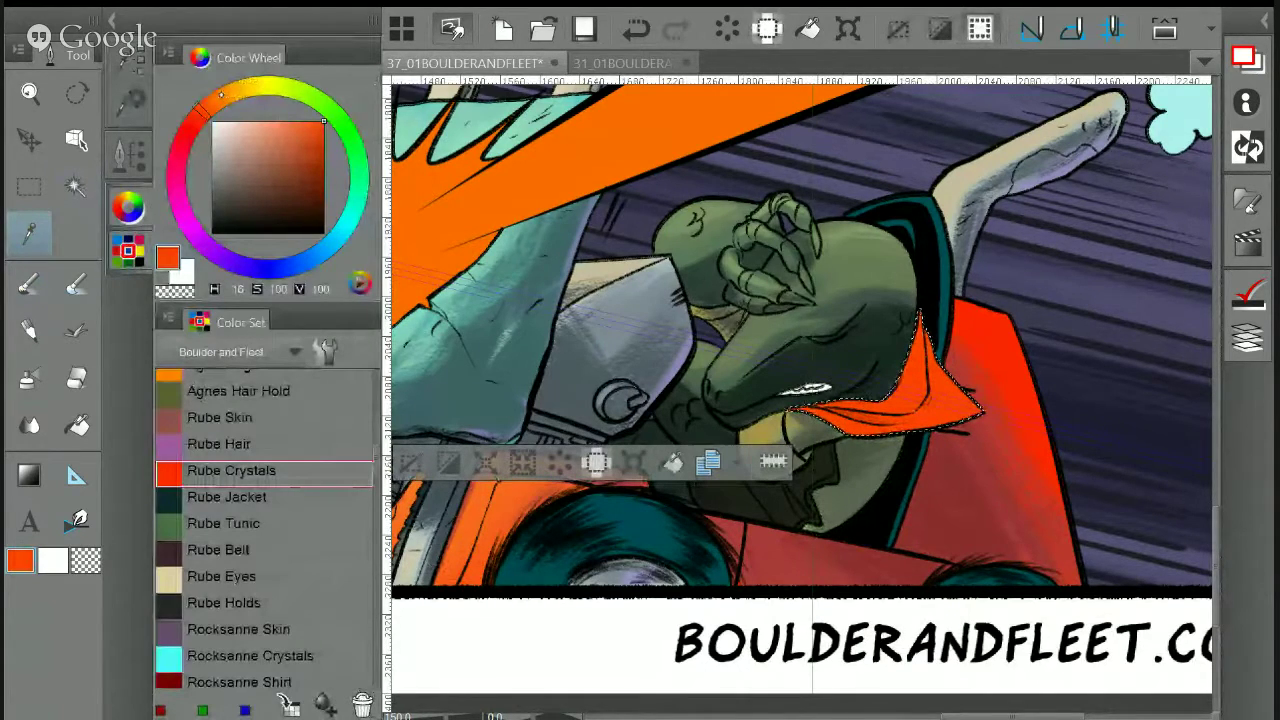
{"action": "left_click", "coordinate": [221, 95]}
{"action": "key", "text": "alt+Delete"}
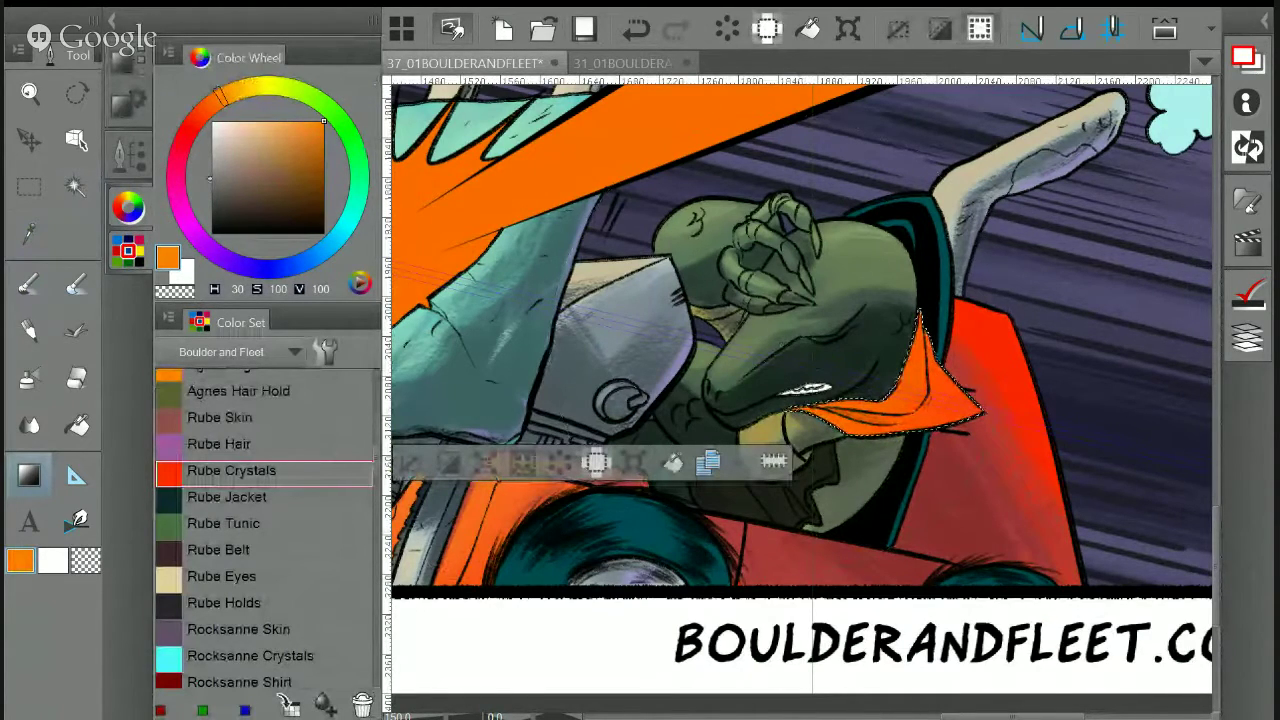
Mix a muted dark maroon for the scarf's shadows at hue 342, saturation 44 and value 47
{"action": "left_click", "coordinate": [176, 178]}
{"action": "left_click", "coordinate": [259, 162]}
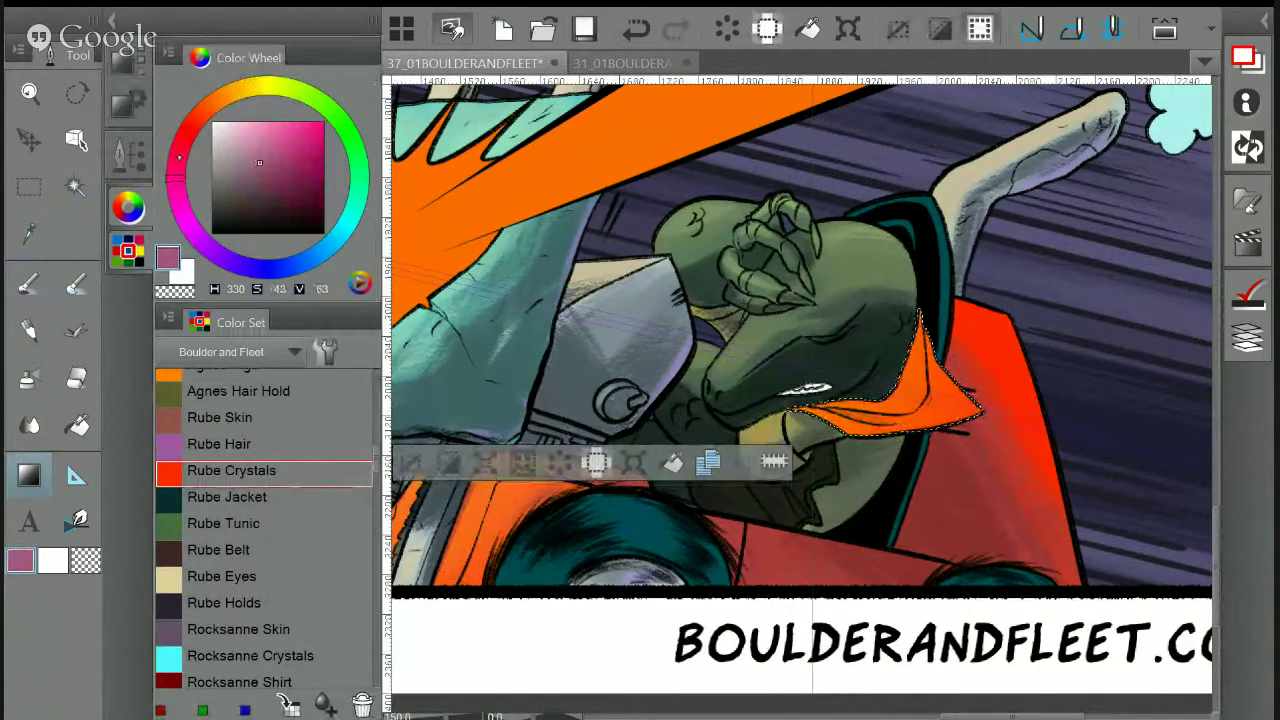
{"action": "left_click", "coordinate": [180, 158]}
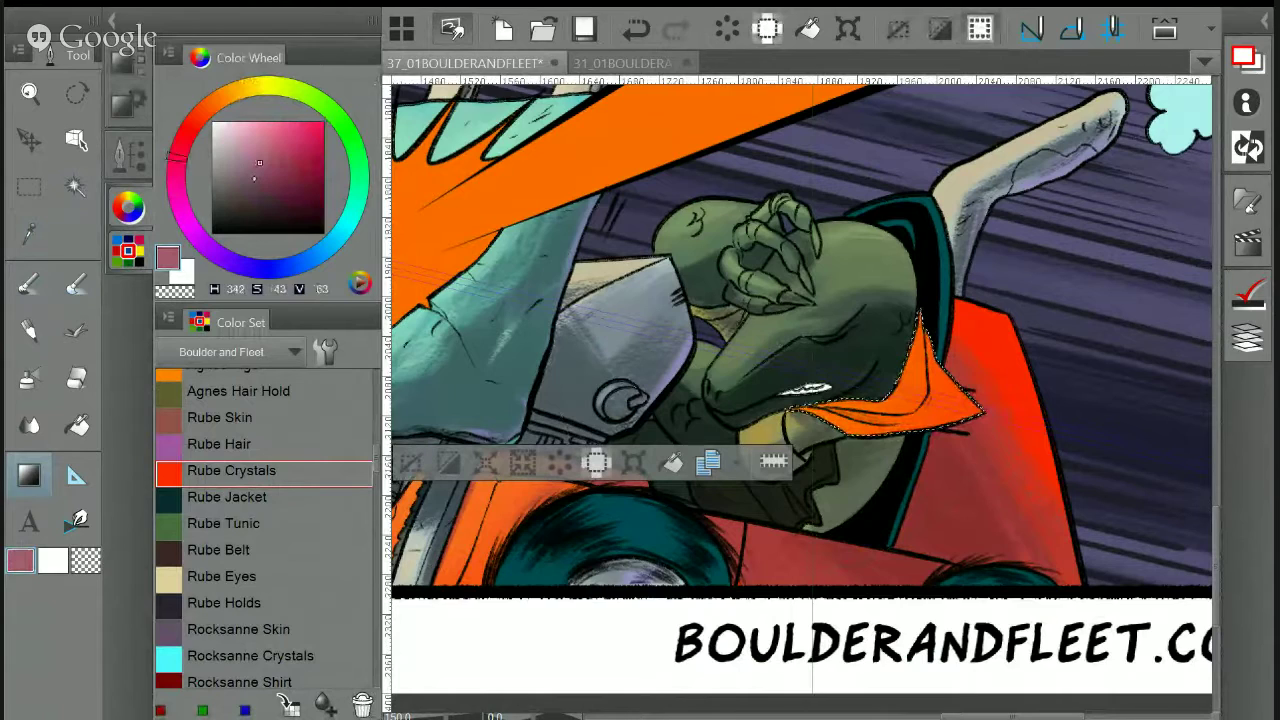
{"action": "left_click", "coordinate": [260, 180]}
Paint maroon shadows over the outer flap and lower folds of the driver's scarf with the Concept 1 brush
{"action": "key", "text": "b"}
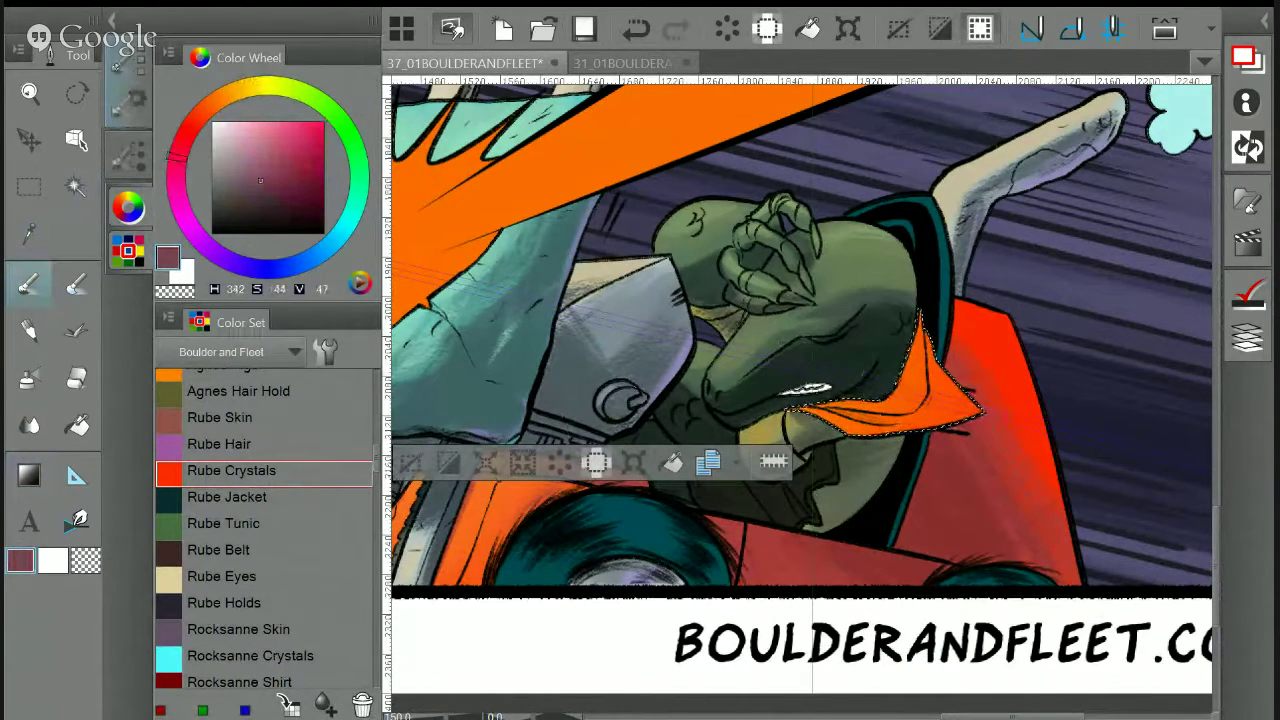
{"action": "left_click", "coordinate": [128, 98]}
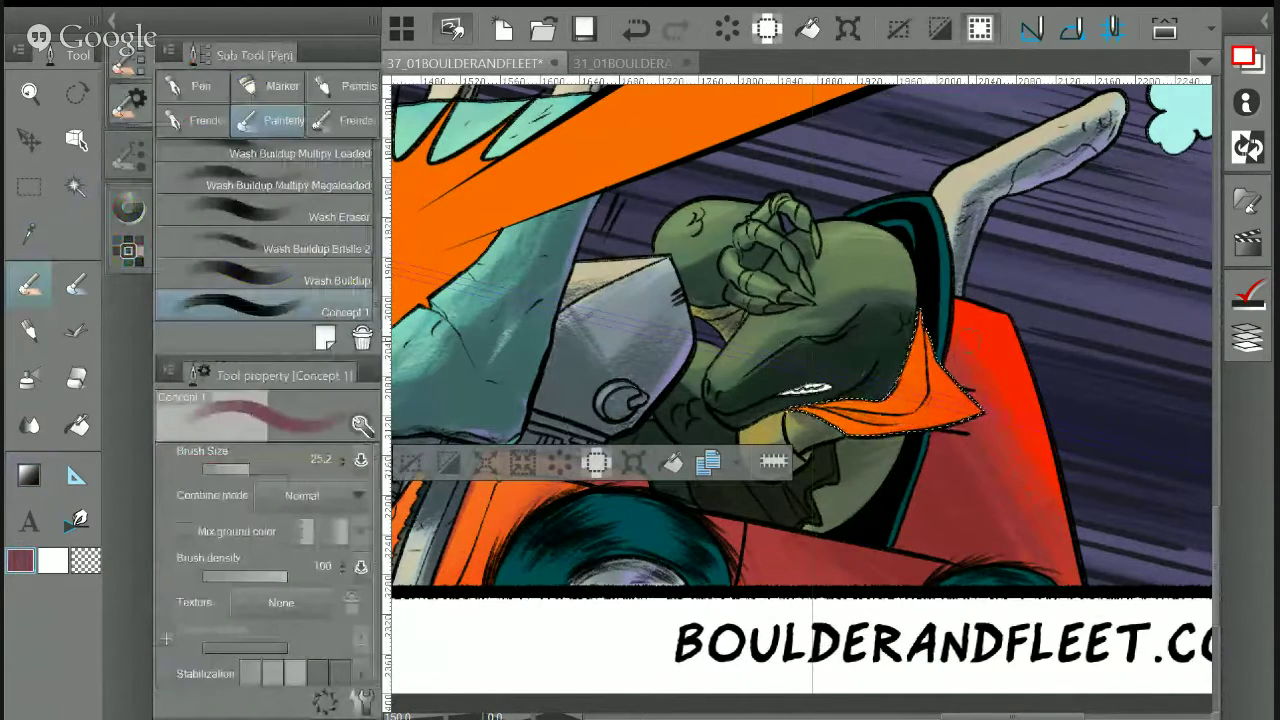
{"action": "left_click_drag", "start_coordinate": [952, 350], "coordinate": [900, 420]}
{"action": "left_click_drag", "start_coordinate": [962, 392], "coordinate": [872, 418]}
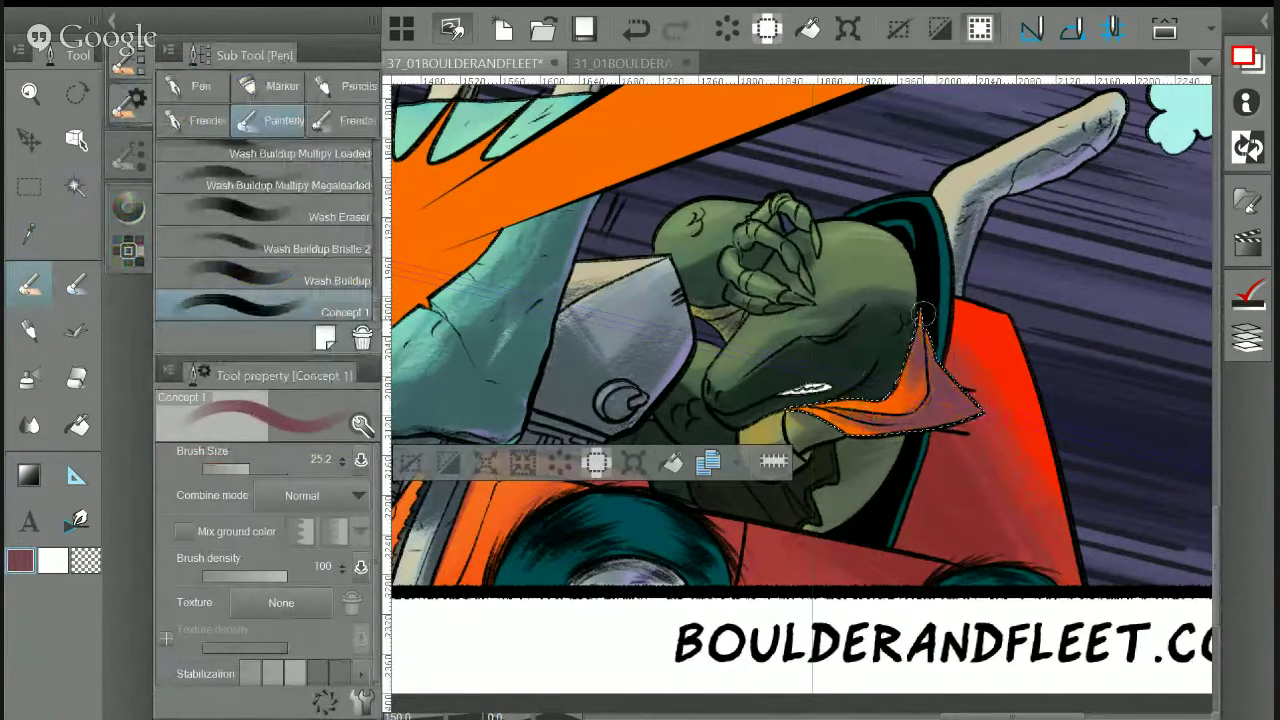
Add dry-brush maroon strokes along the scarf's lower folds with the Dry Brush Inker at size 20
{"action": "key", "text": "p"}
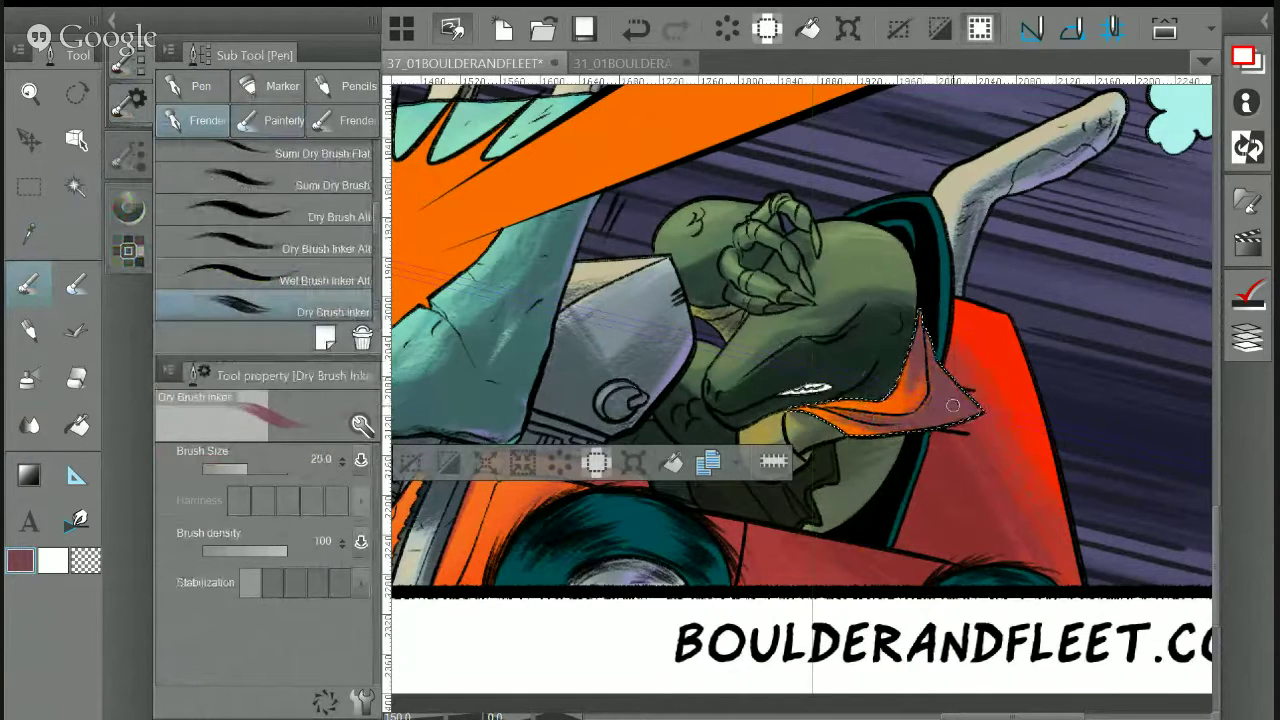
{"action": "left_click_drag", "start_coordinate": [882, 425], "coordinate": [816, 408]}
{"action": "left_click_drag", "start_coordinate": [938, 429], "coordinate": [846, 430]}
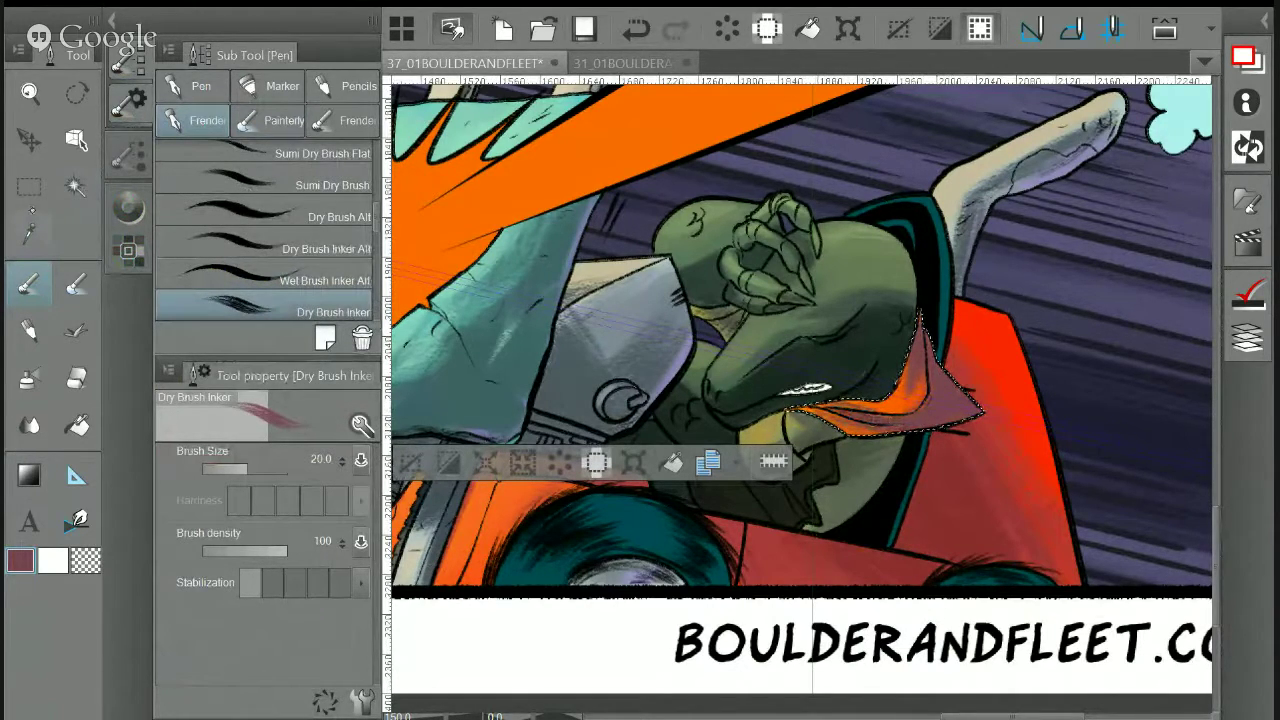
Resample the scarf's orange and maroon for touching up its shading with the Dry Brush Inker, and clear the selection
{"action": "left_click", "coordinate": [907, 393], "text": "alt"}
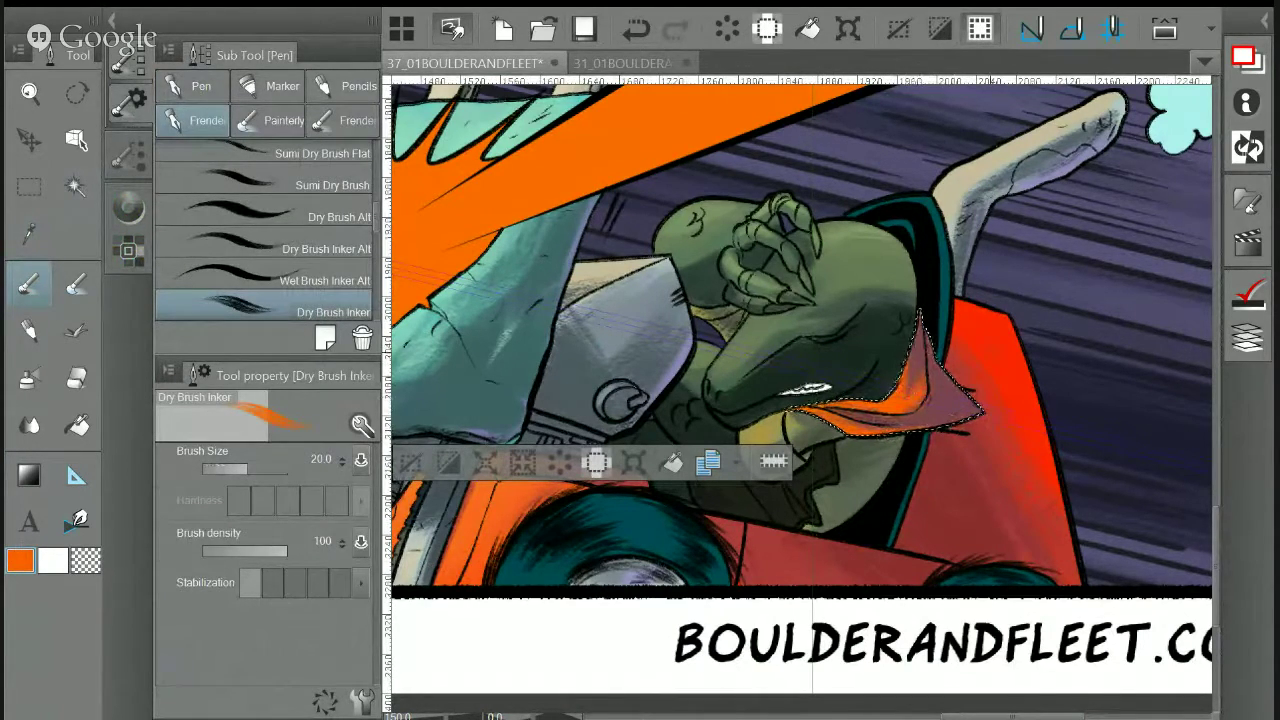
{"action": "key", "text": "alt"}
{"action": "left_click", "coordinate": [966, 392]}
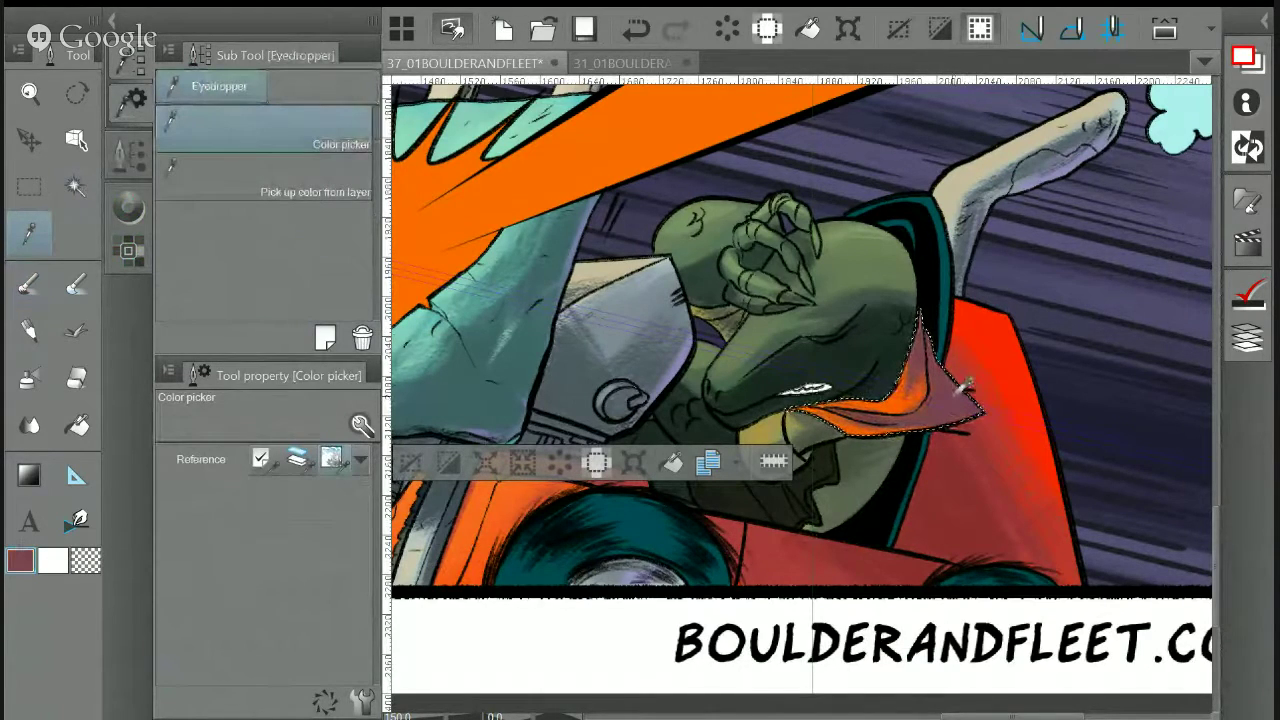
{"action": "key", "text": "p"}
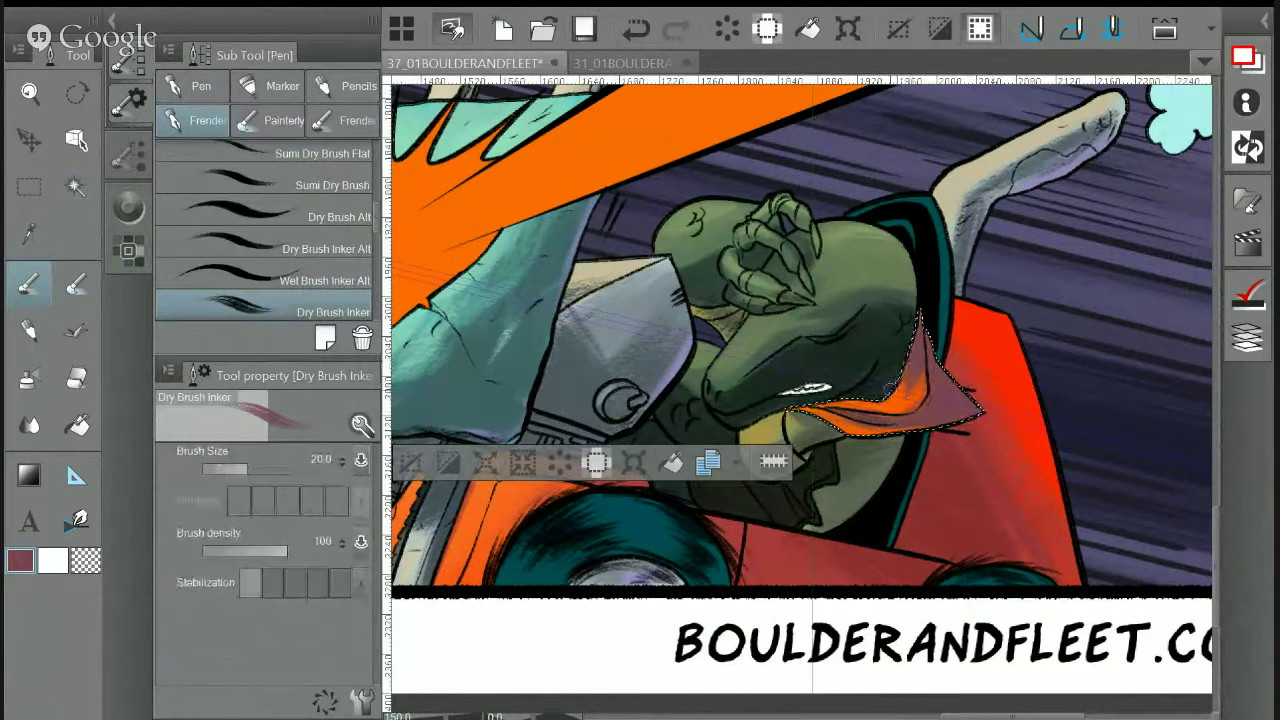
{"action": "left_click", "coordinate": [411, 462]}
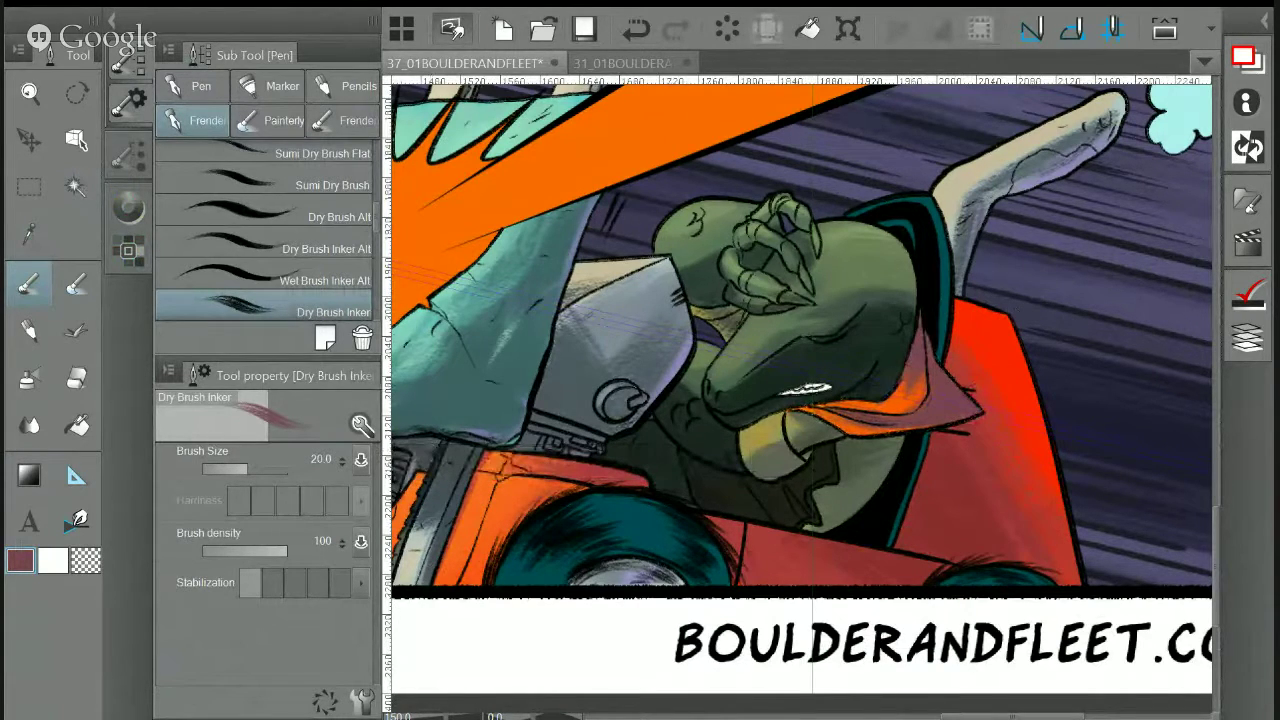
Select the vehicle's teal tires and seat trim in the fourth panel and sample the dark teal from the front tire
{"action": "key", "text": "ctrl+minus"}
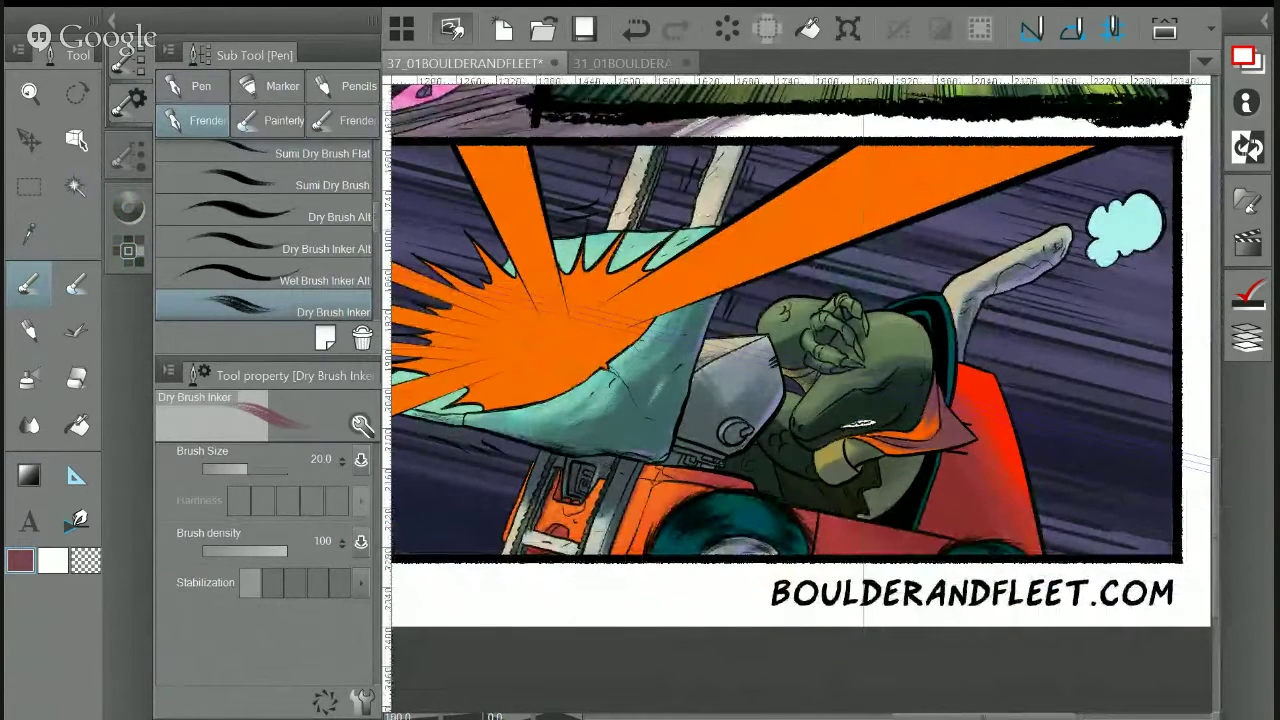
{"action": "key", "text": "ctrl+shift+d"}
{"action": "key", "text": "i"}
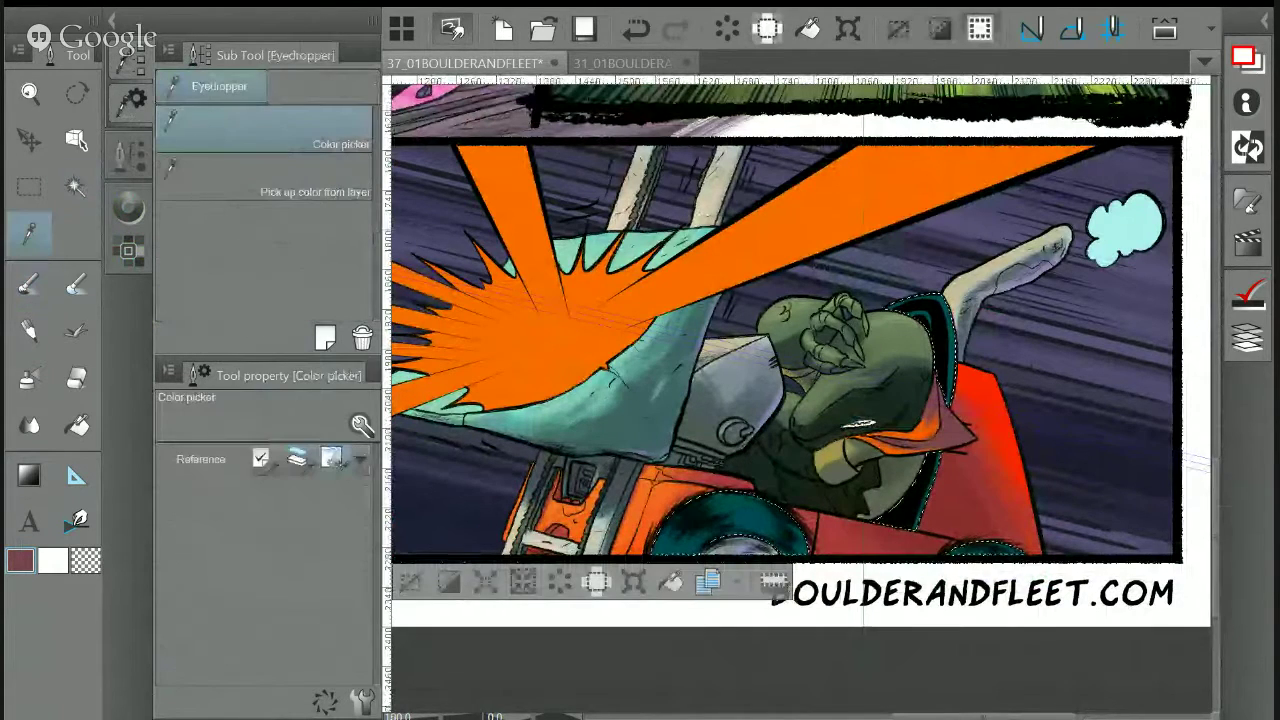
{"action": "left_click", "coordinate": [692, 515]}
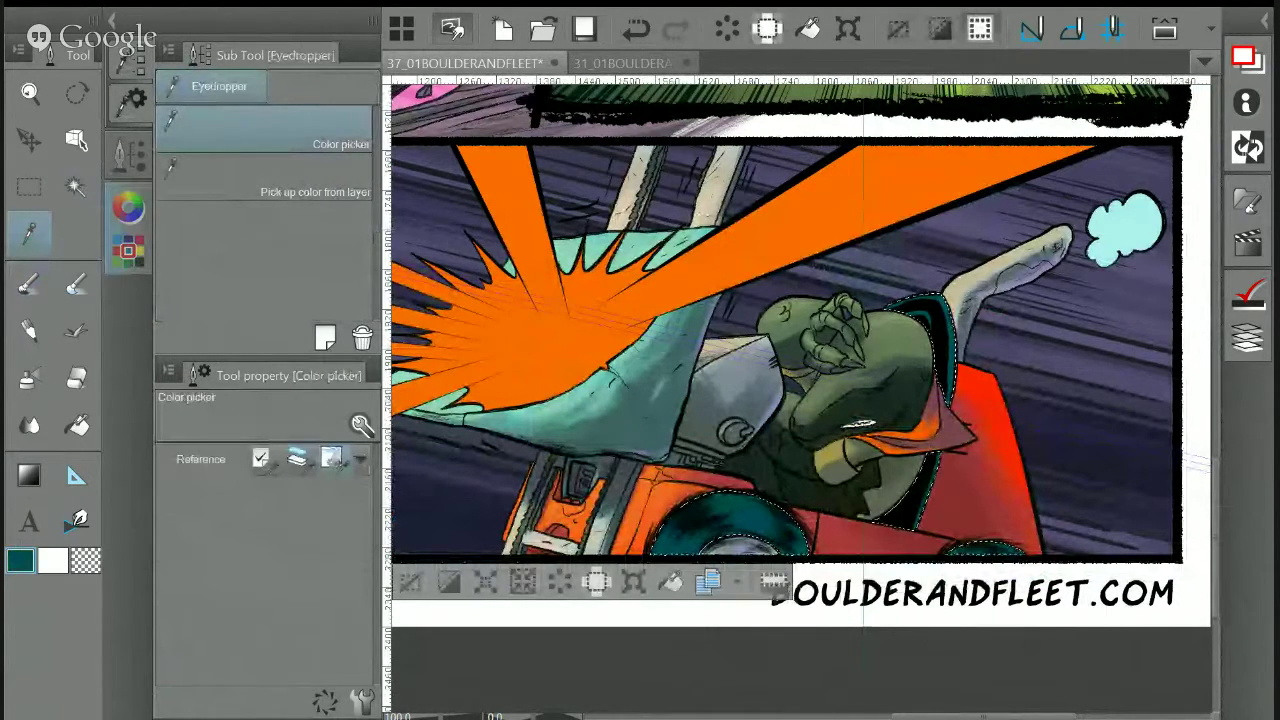
Choose the orange swatch from the Boulder and Fleet color set and dab it onto the large tire with the Concept 1 brush
{"action": "left_click", "coordinate": [128, 207]}
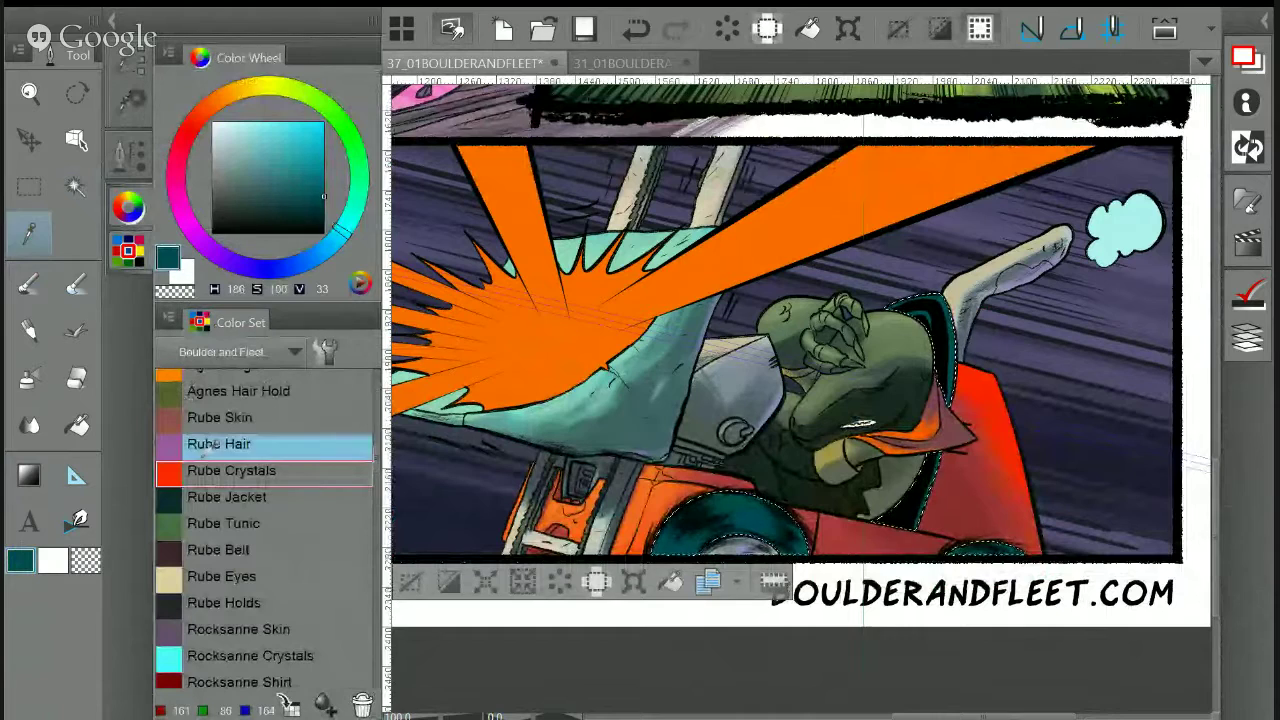
{"action": "left_click", "coordinate": [216, 370]}
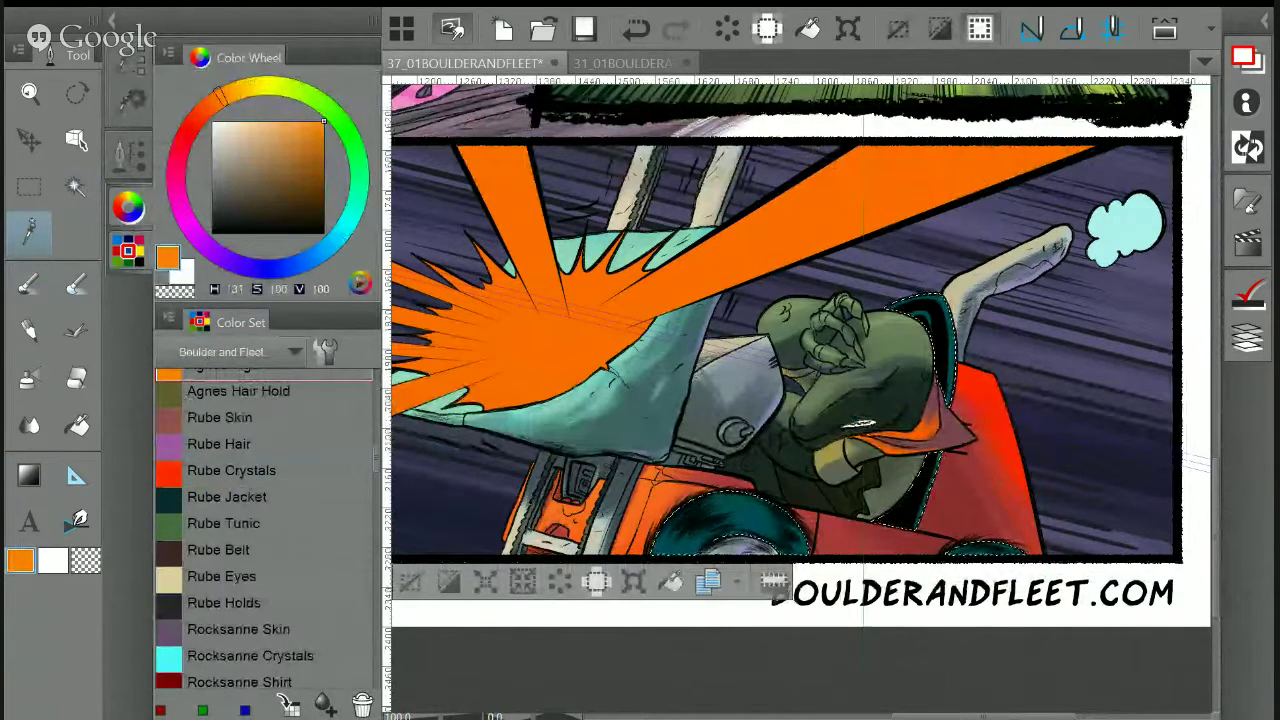
{"action": "key", "text": "p"}
{"action": "left_click", "coordinate": [128, 101]}
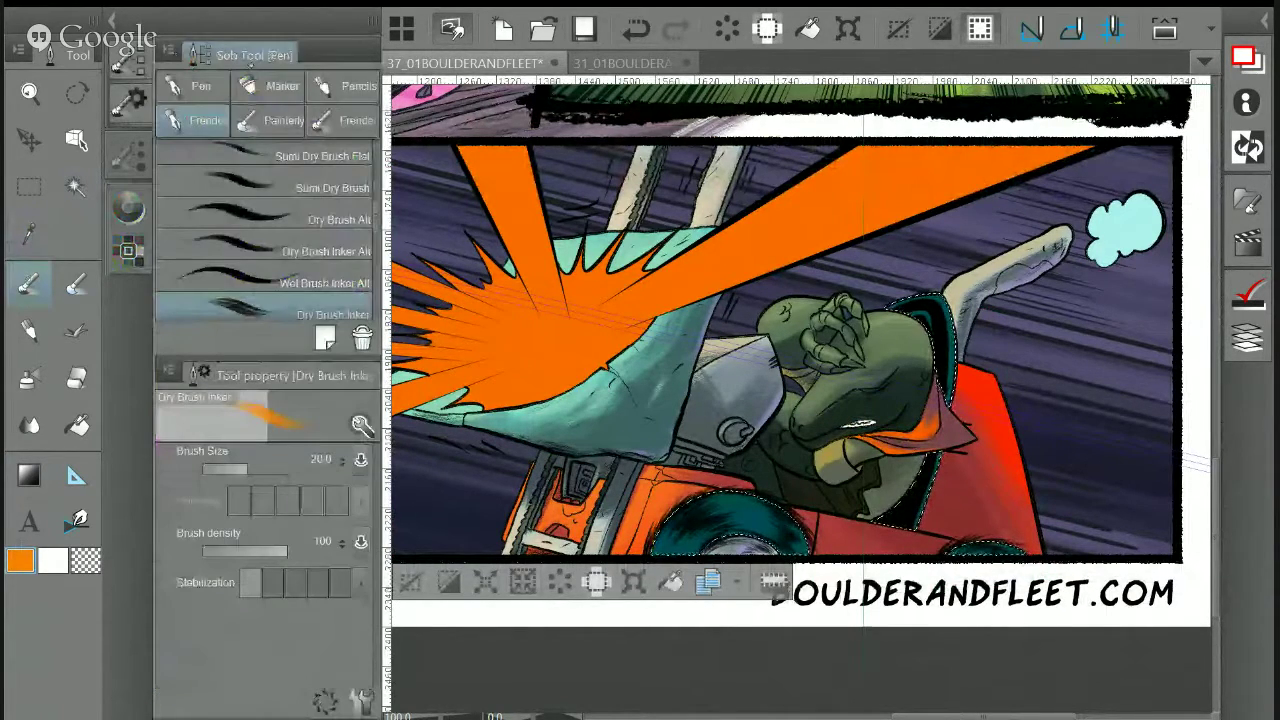
{"action": "left_click", "coordinate": [269, 121]}
{"action": "left_click_drag", "start_coordinate": [730, 504], "coordinate": [738, 505]}
Sample the blended olive-brown from the large tire and paint highlights on both tires and the seat's edge in the bottom panel
{"action": "key", "text": "i"}
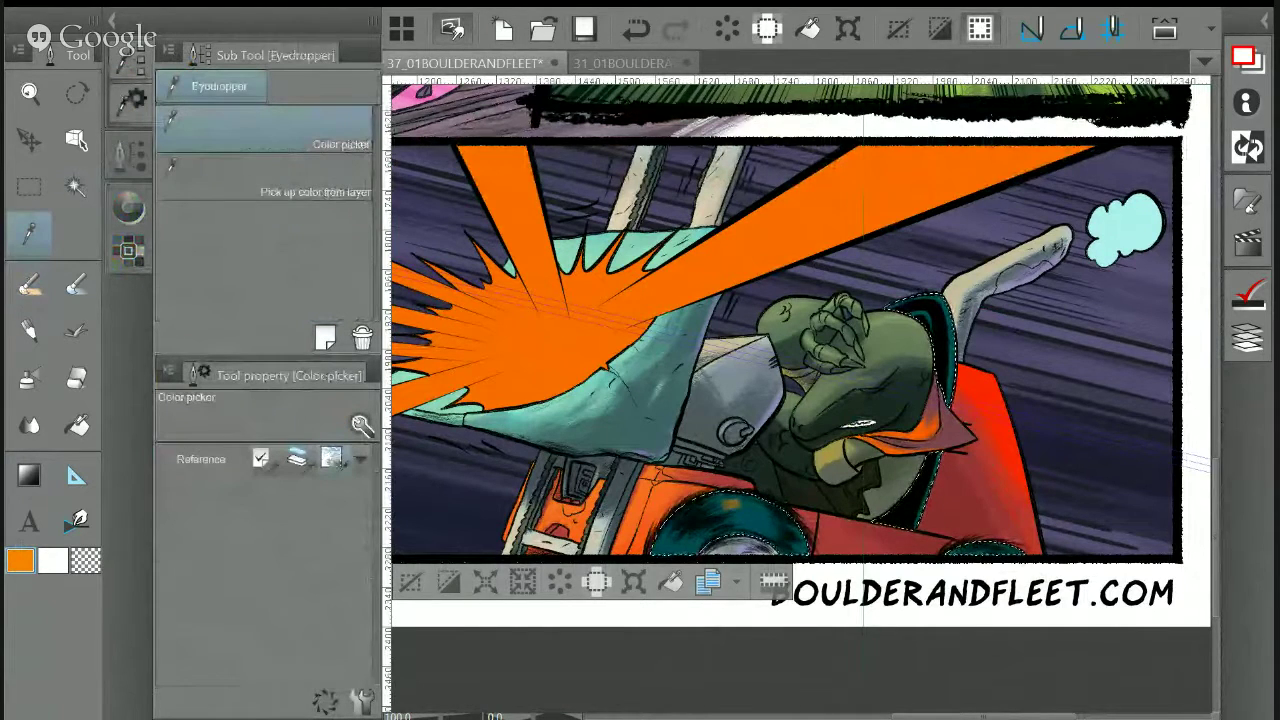
{"action": "left_click", "coordinate": [735, 506]}
{"action": "key", "text": "p"}
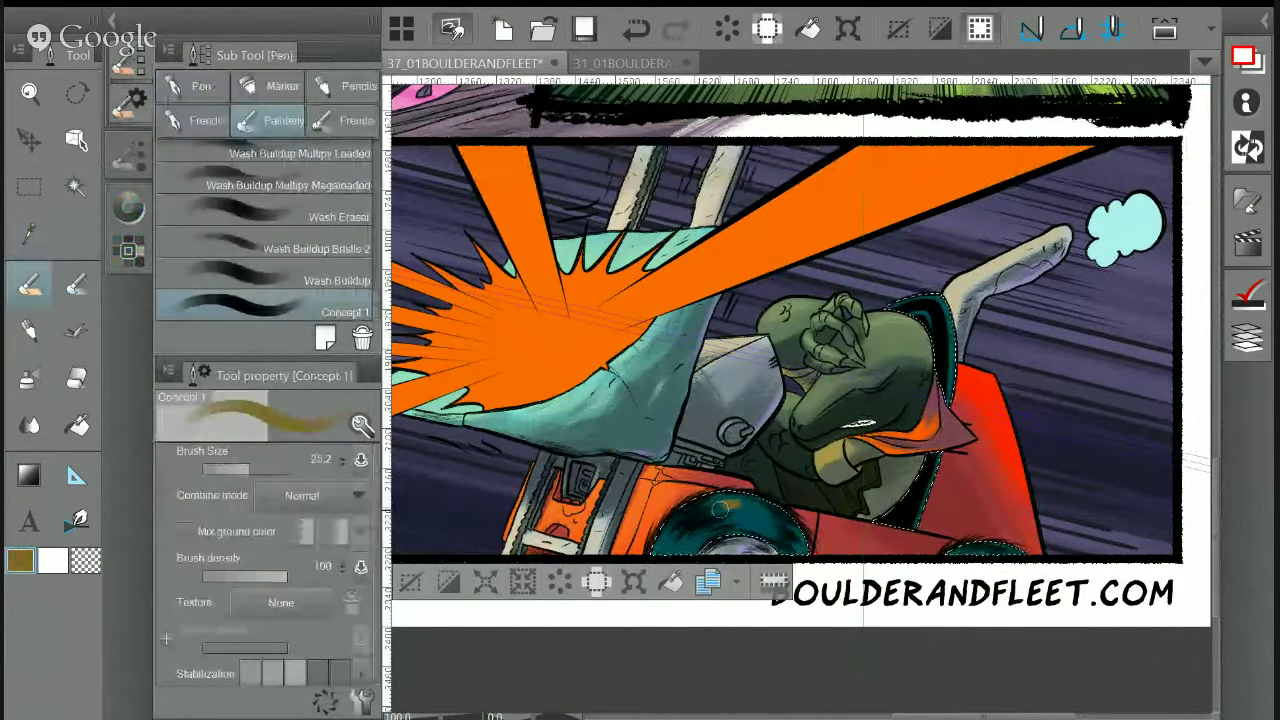
{"action": "left_click_drag", "start_coordinate": [663, 541], "coordinate": [688, 512]}
{"action": "left_click_drag", "start_coordinate": [964, 549], "coordinate": [1006, 545]}
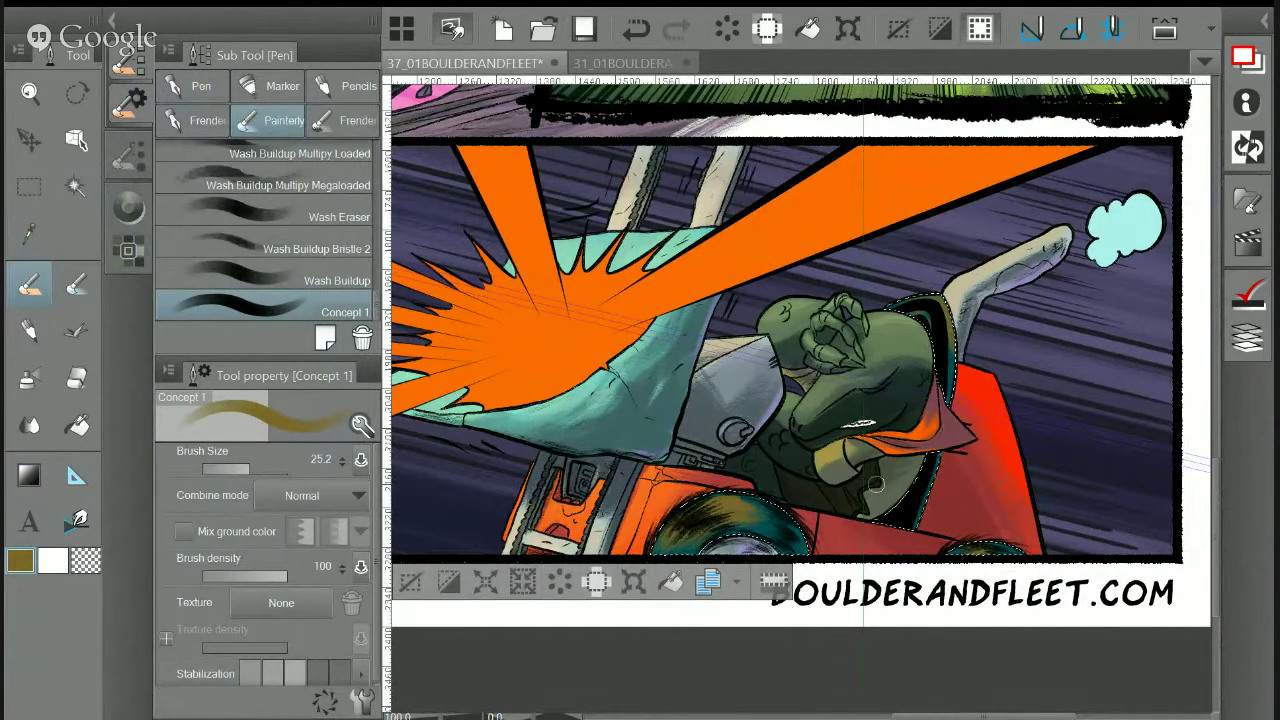
Sample the tire's teal, shift the color to dark purple (H 266, S 100, V 33), and dab it onto the large tire
{"action": "key", "text": "i"}
{"action": "left_click", "coordinate": [773, 513]}
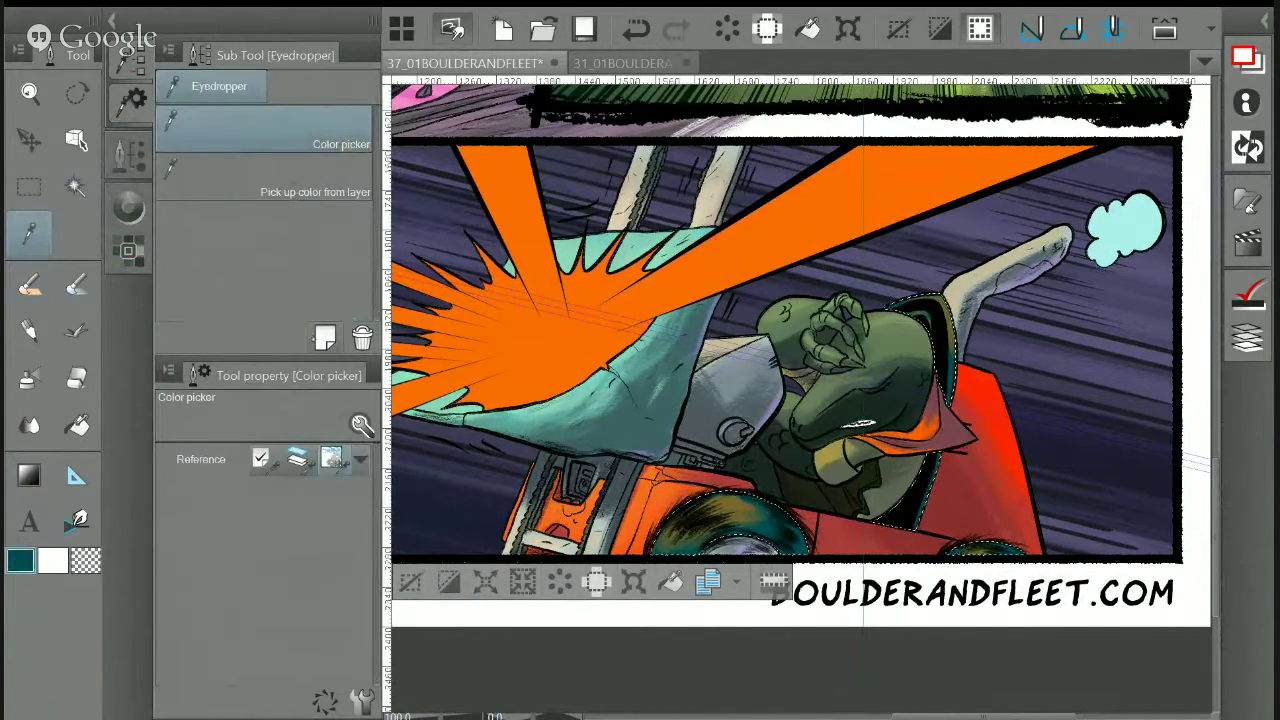
{"action": "left_click", "coordinate": [129, 209]}
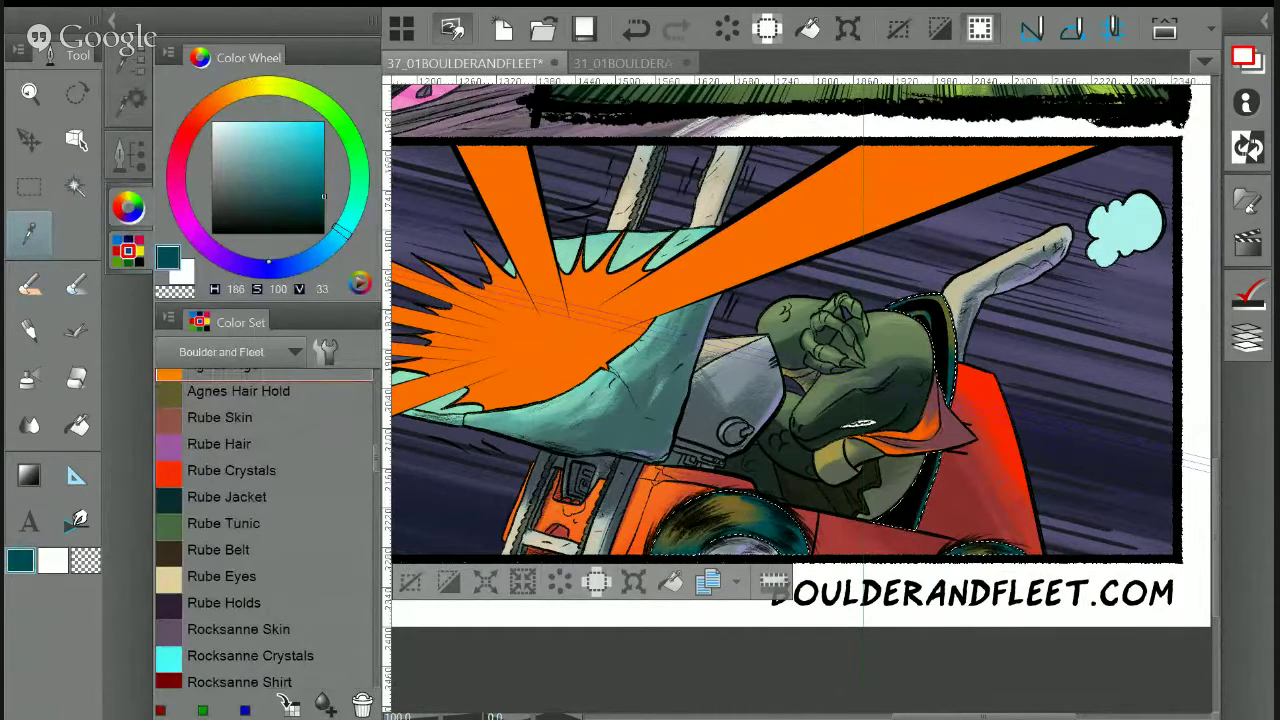
{"action": "left_click", "coordinate": [948, 396]}
{"action": "key", "text": "p"}
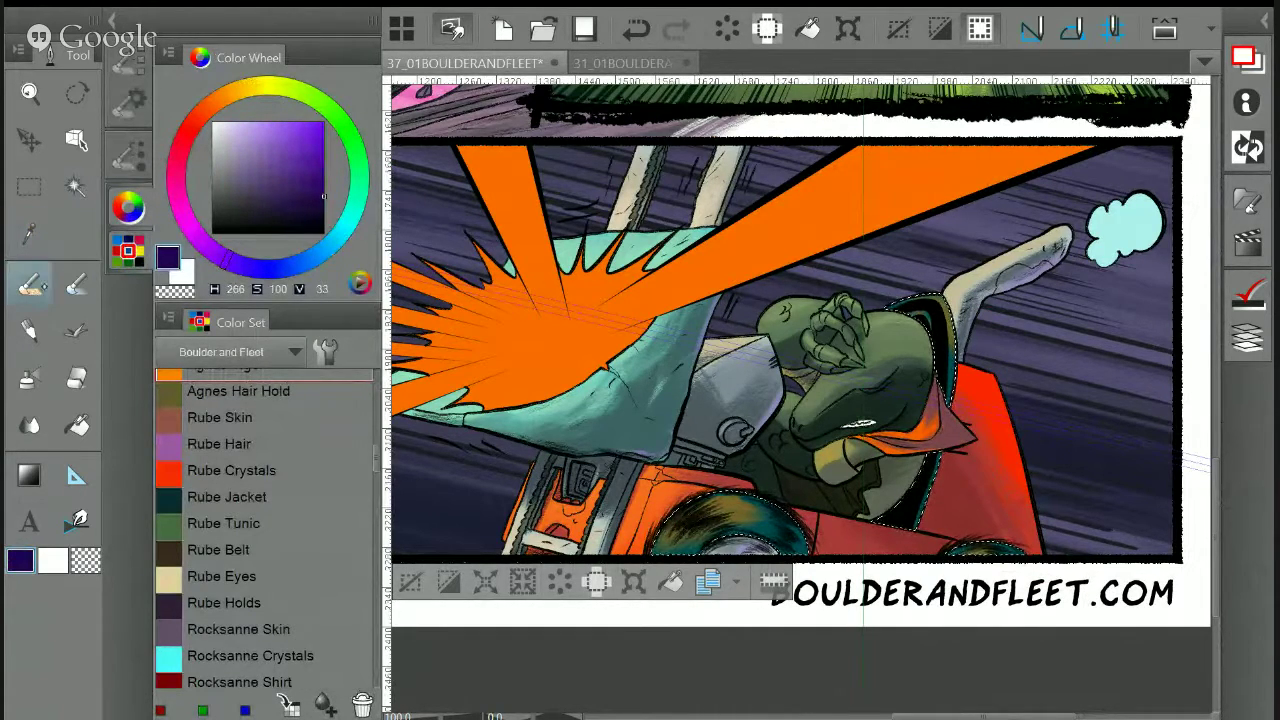
Sample the blended dark blue from the large tire and paint shading along its right side
{"action": "key", "text": "i"}
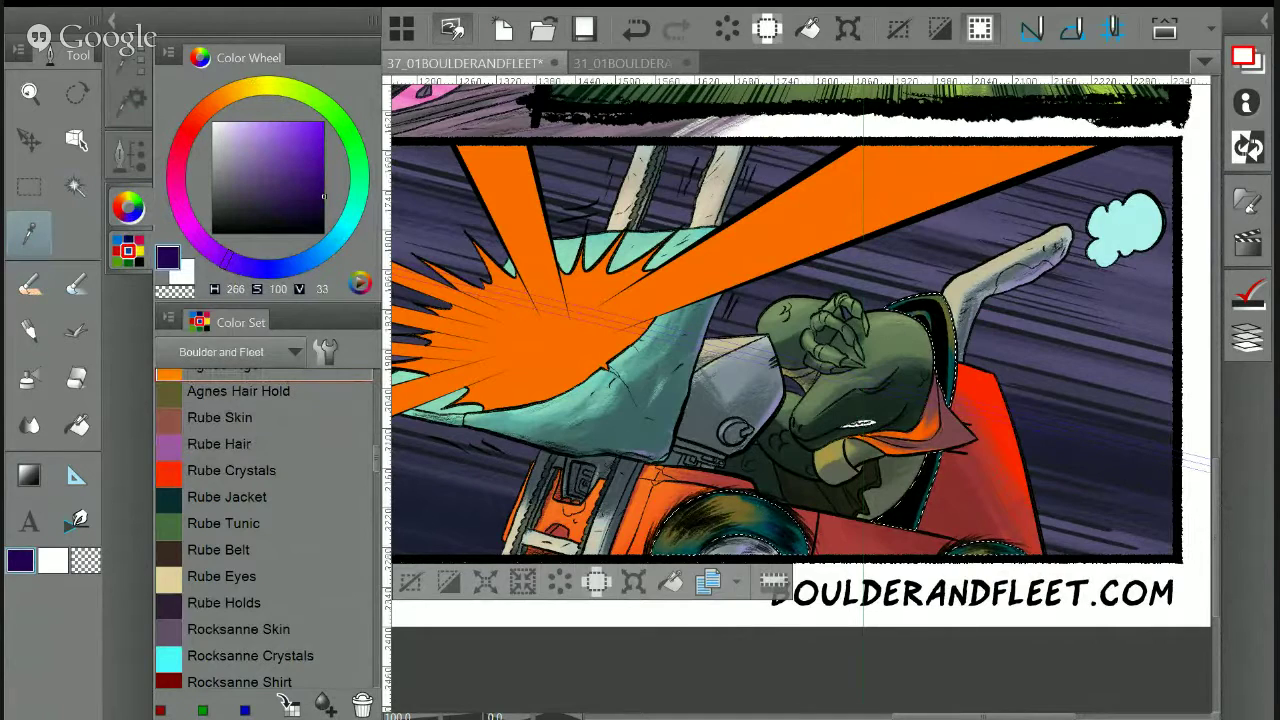
{"action": "scroll", "coordinate": [683, 480], "scroll_direction": "up", "scroll_amount": 2}
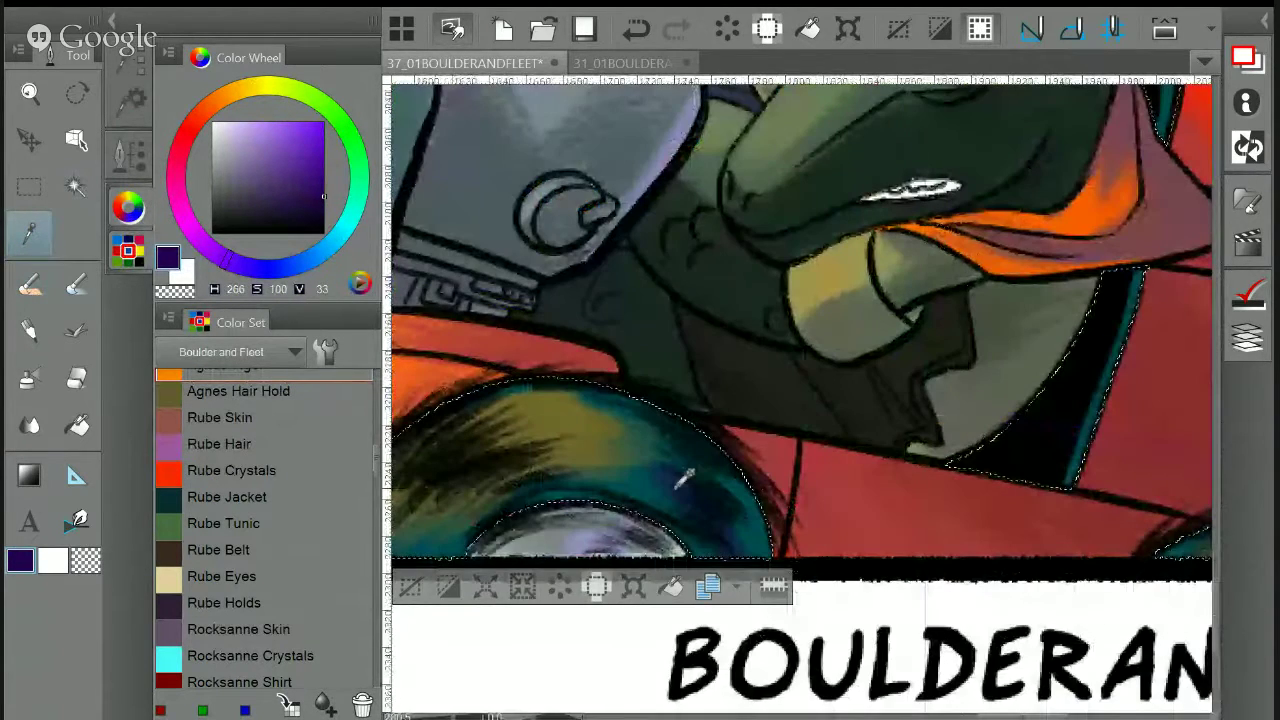
{"action": "left_click", "coordinate": [683, 480]}
{"action": "key", "text": "p"}
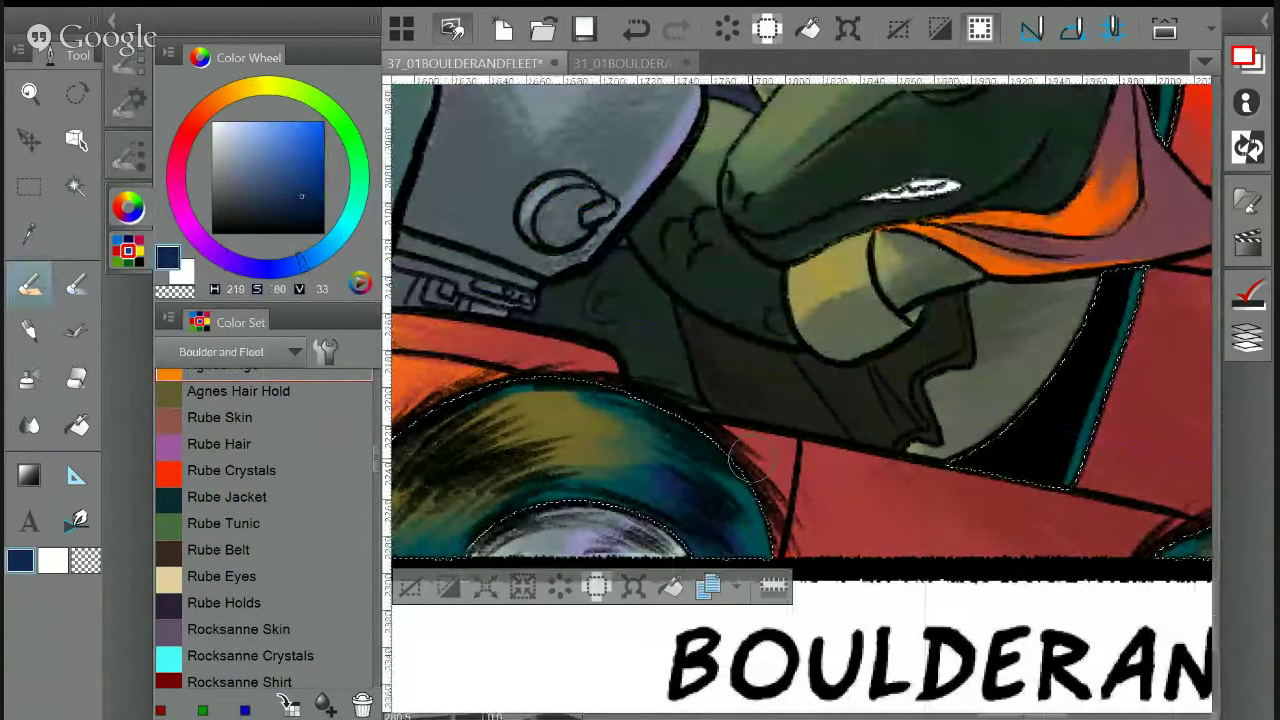
{"action": "mouse_move", "coordinate": [698, 447]}
{"action": "left_mouse_down"}
{"action": "mouse_move", "coordinate": [729, 500]}
{"action": "mouse_move", "coordinate": [681, 468]}
{"action": "left_mouse_up"}
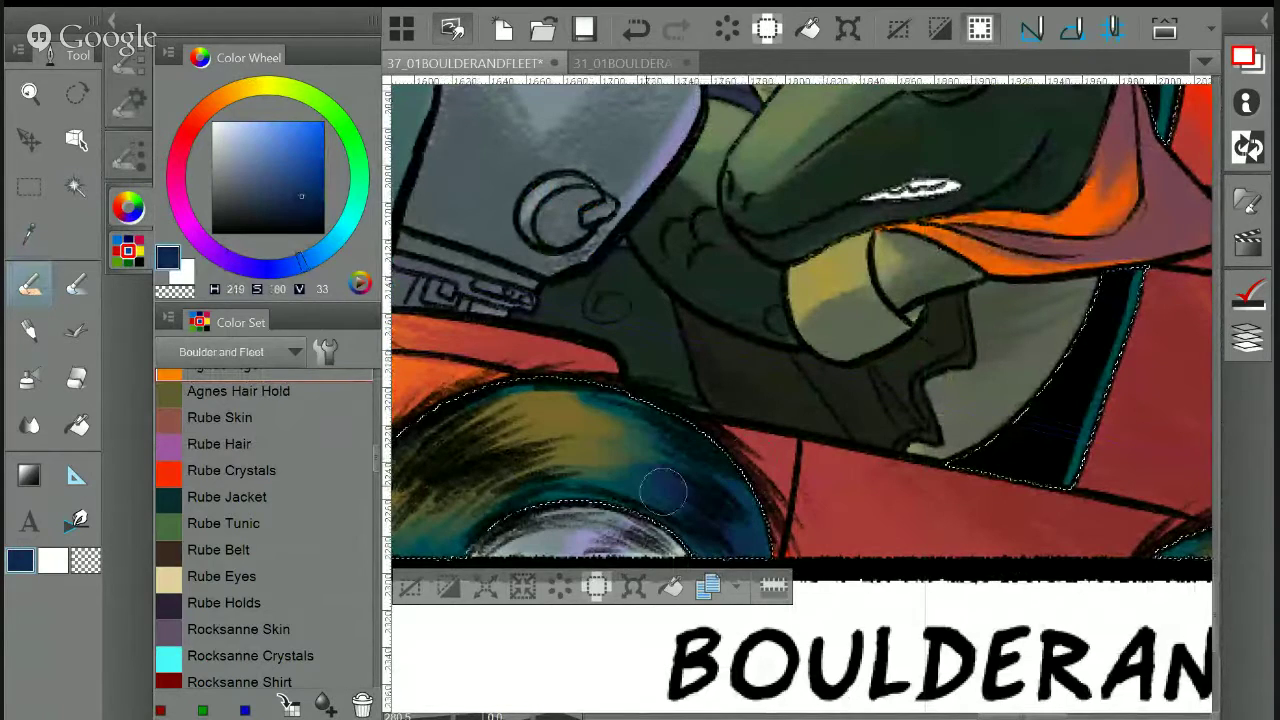
{"action": "mouse_move", "coordinate": [717, 346]}
{"action": "left_mouse_down"}
{"action": "mouse_move", "coordinate": [848, 305]}
{"action": "mouse_move", "coordinate": [692, 369]}
{"action": "left_mouse_up"}
Mute the blue to H 219, S 41, V 26 and shade the large tire and the teal edge of the seat
{"action": "left_click", "coordinate": [257, 204]}
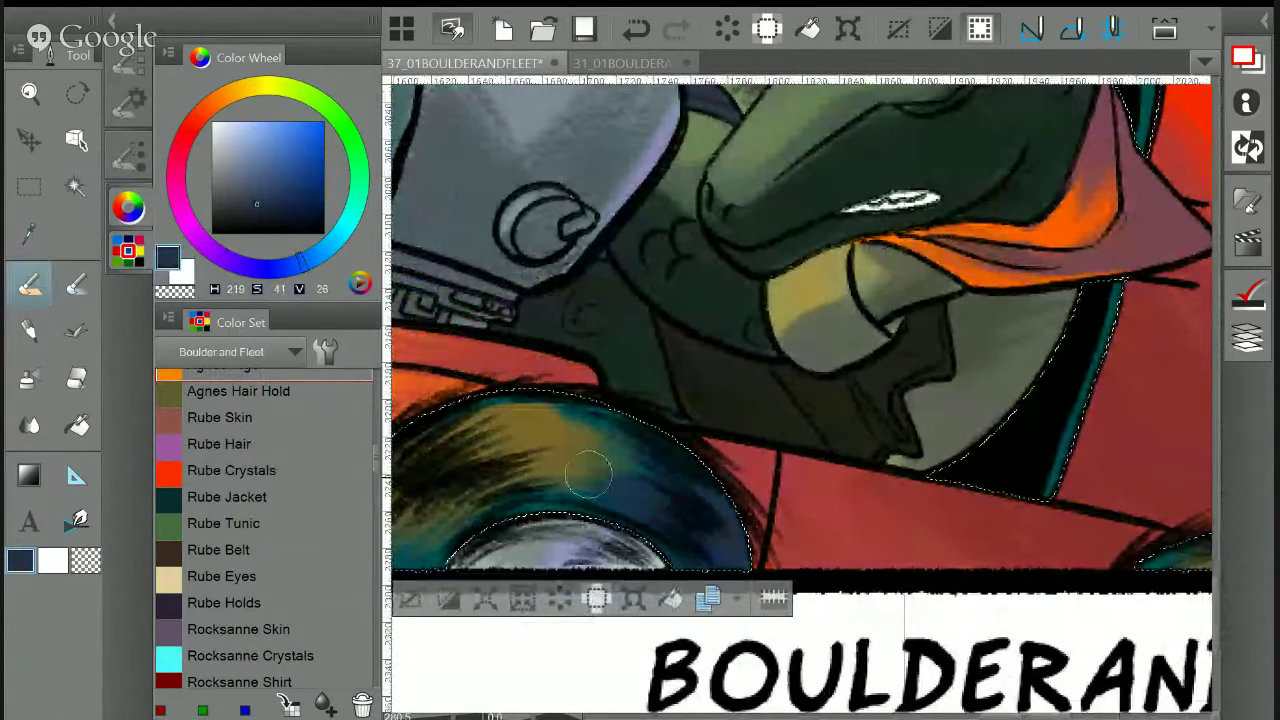
{"action": "left_click_drag", "start_coordinate": [1132, 246], "coordinate": [872, 411]}
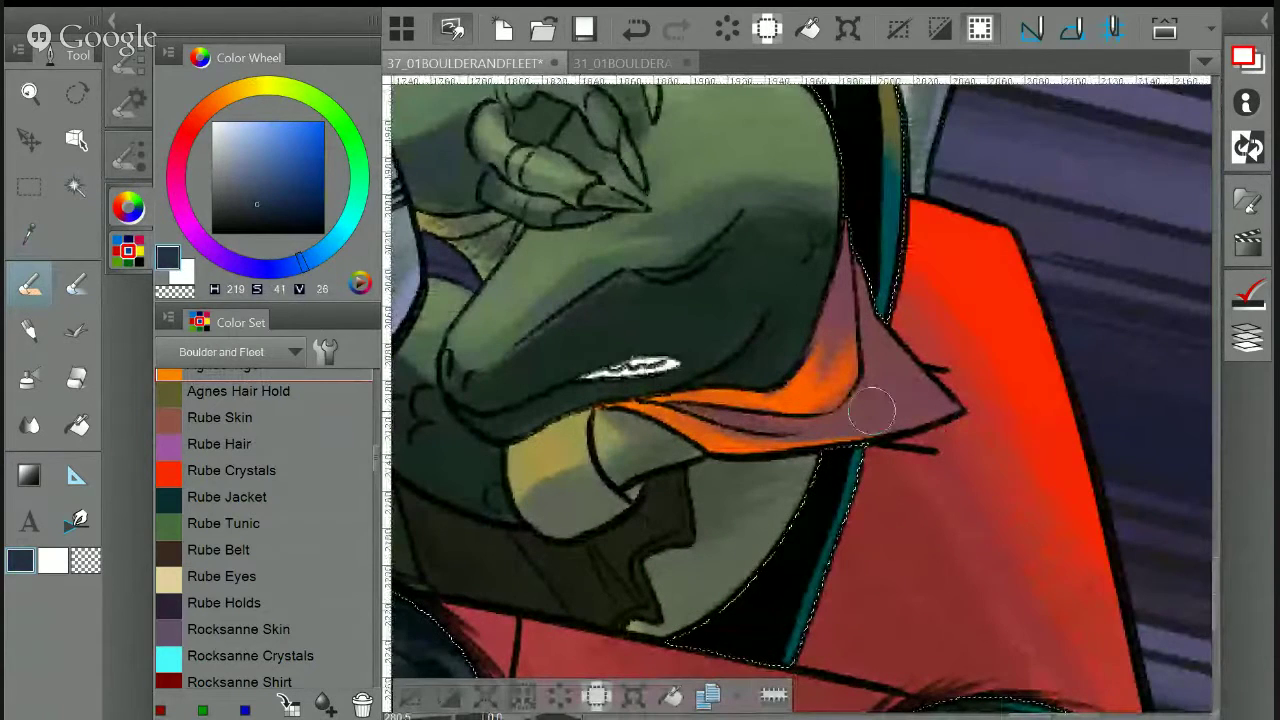
{"action": "left_click_drag", "start_coordinate": [858, 480], "coordinate": [743, 209]}
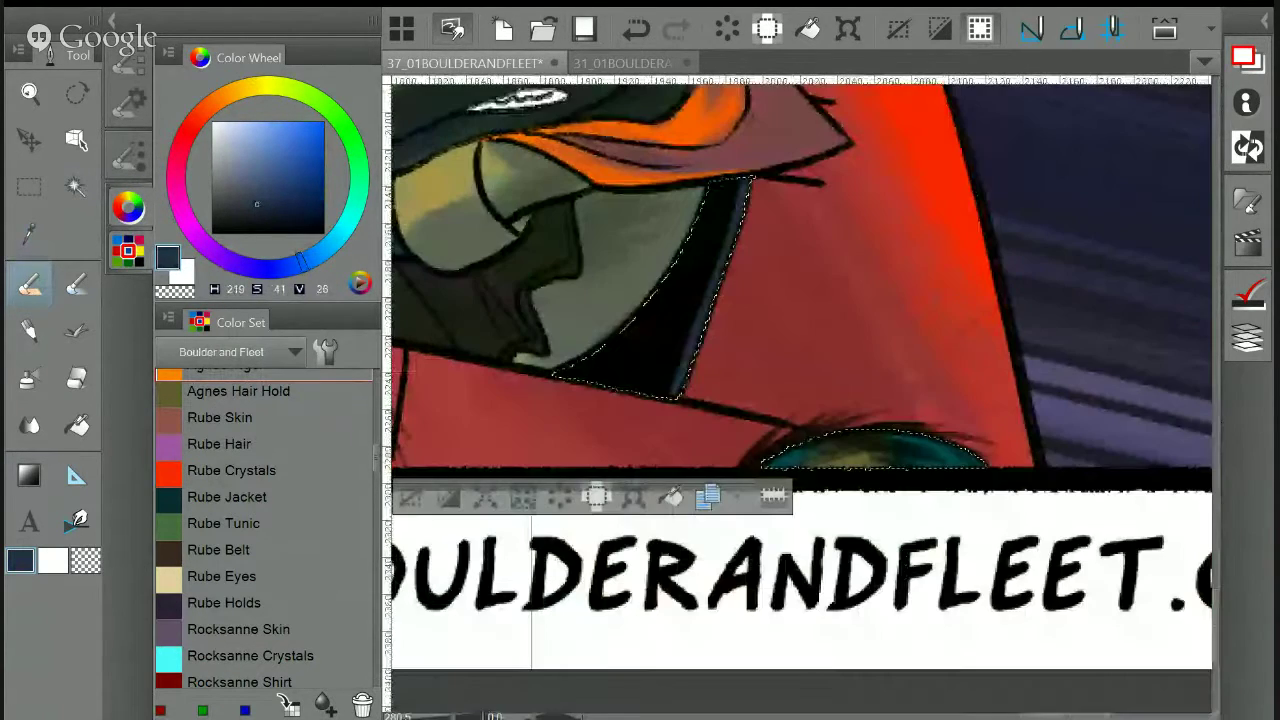
{"action": "left_click_drag", "start_coordinate": [510, 330], "coordinate": [1130, 425]}
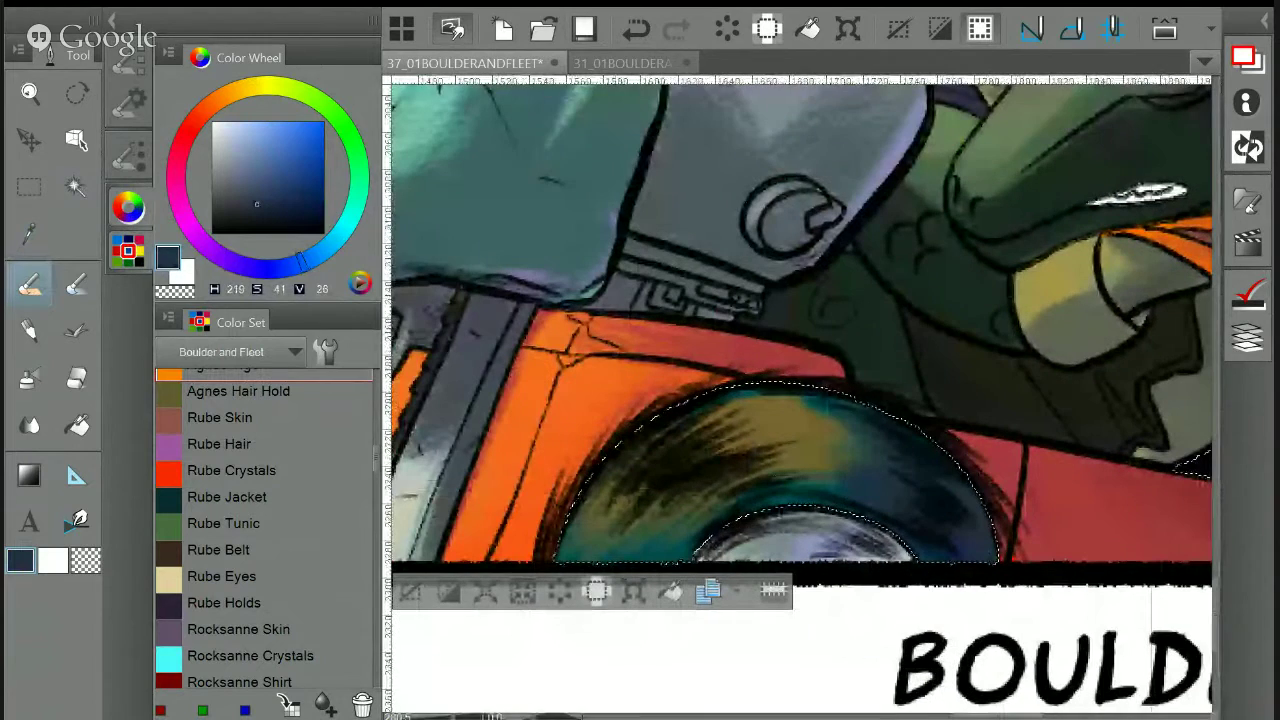
Sample the tire's olive highlight and brush textured strokes over the tires with Dry Brush Inker at about size 126
{"action": "left_click", "coordinate": [128, 103]}
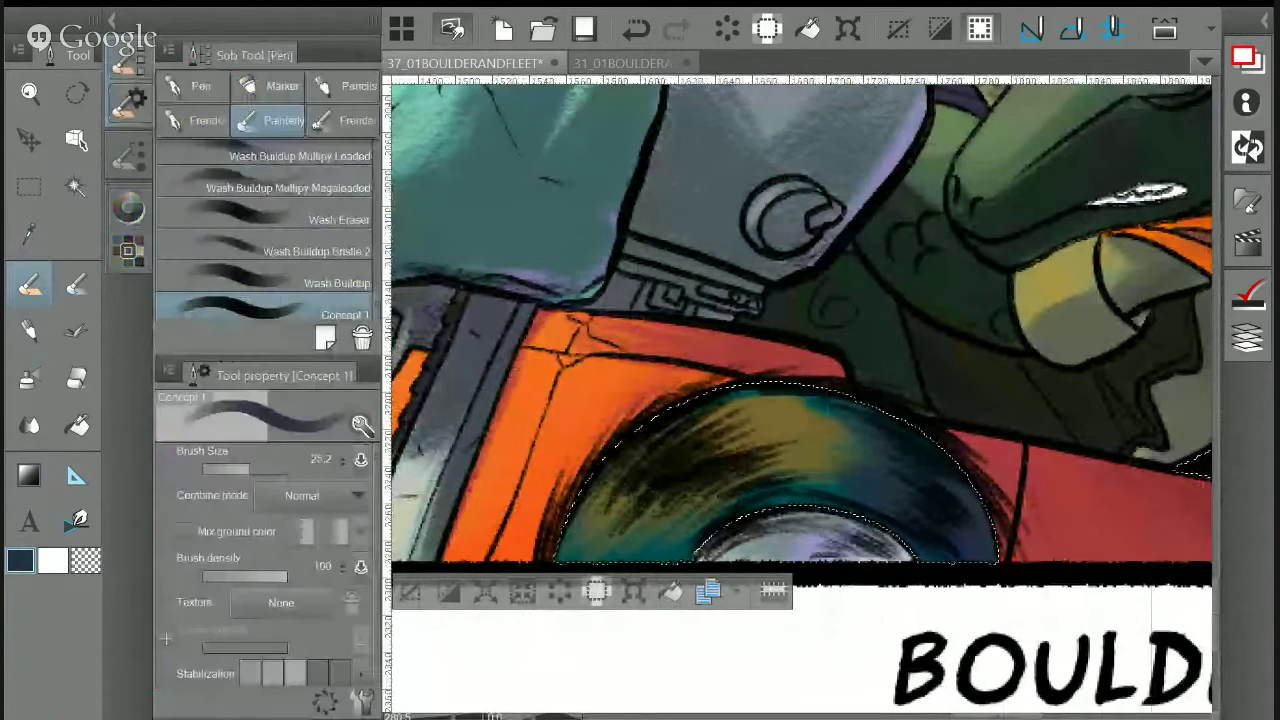
{"action": "key", "text": "i"}
{"action": "left_click", "coordinate": [772, 418]}
{"action": "key", "text": "p"}
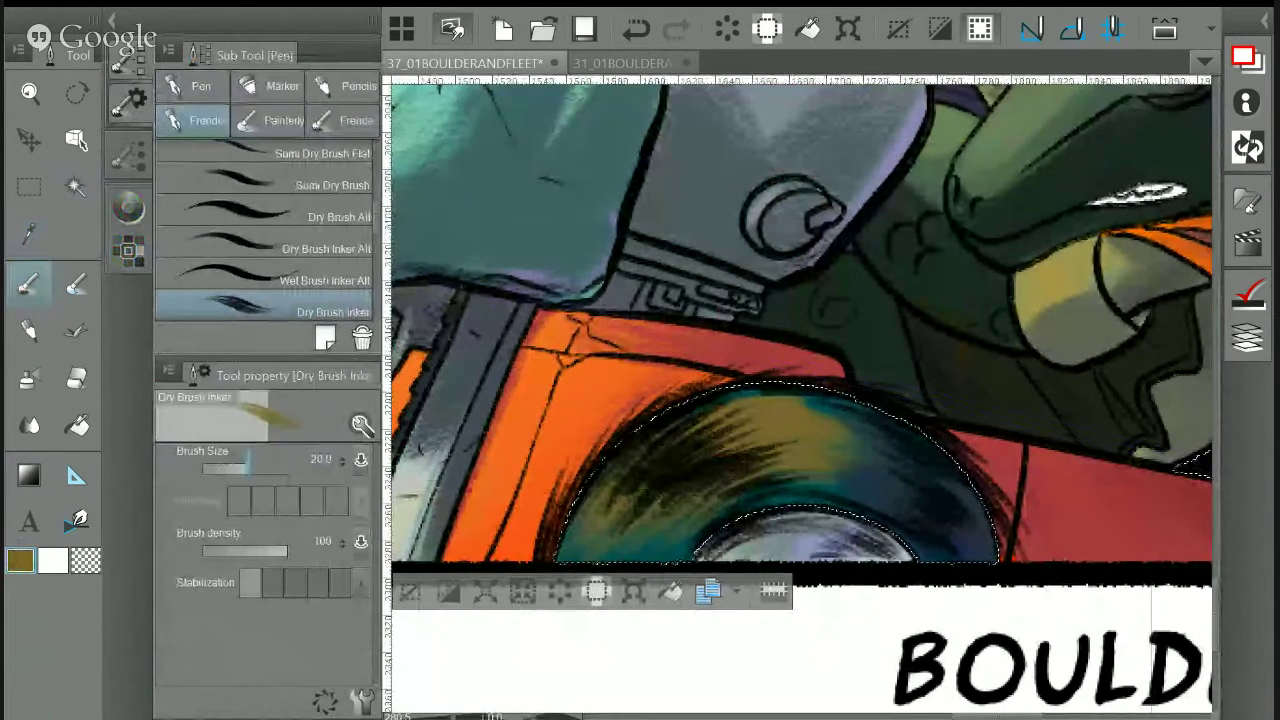
{"action": "left_click", "coordinate": [268, 462]}
{"action": "left_click_drag", "start_coordinate": [808, 412], "coordinate": [889, 463]}
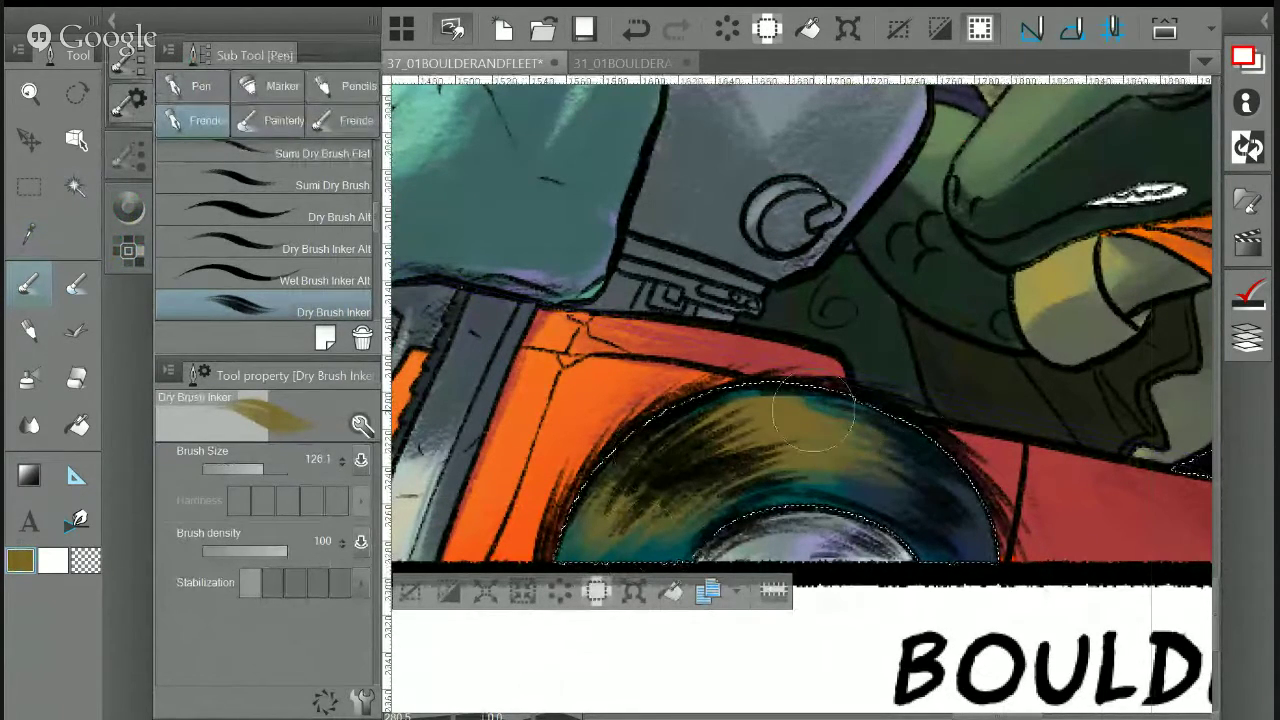
{"action": "mouse_move", "coordinate": [814, 411]}
{"action": "left_mouse_down"}
{"action": "mouse_move", "coordinate": [772, 484]}
{"action": "mouse_move", "coordinate": [888, 489]}
{"action": "left_mouse_up"}
{"action": "left_click_drag", "start_coordinate": [765, 440], "coordinate": [688, 526]}
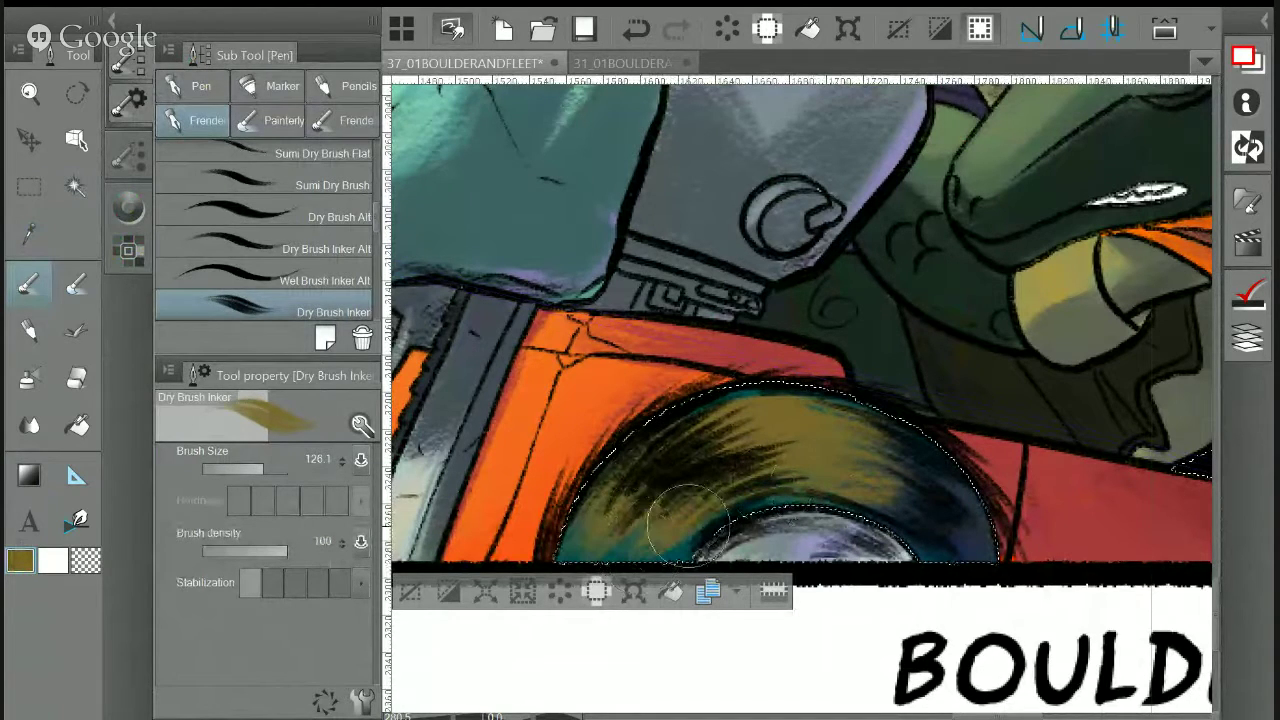
{"action": "left_click_drag", "start_coordinate": [931, 389], "coordinate": [541, 334]}
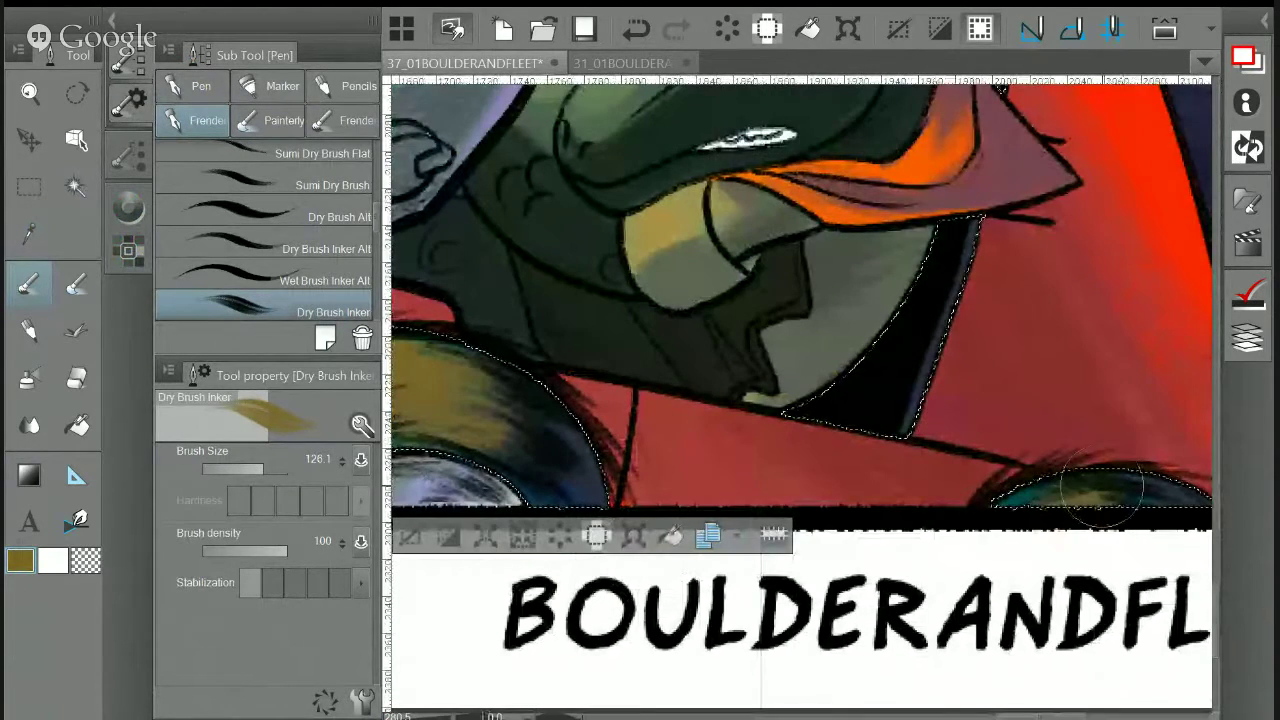
{"action": "mouse_move", "coordinate": [1000, 150]}
{"action": "left_mouse_down"}
{"action": "mouse_move", "coordinate": [912, 232]}
{"action": "mouse_move", "coordinate": [776, 635]}
{"action": "left_mouse_up"}
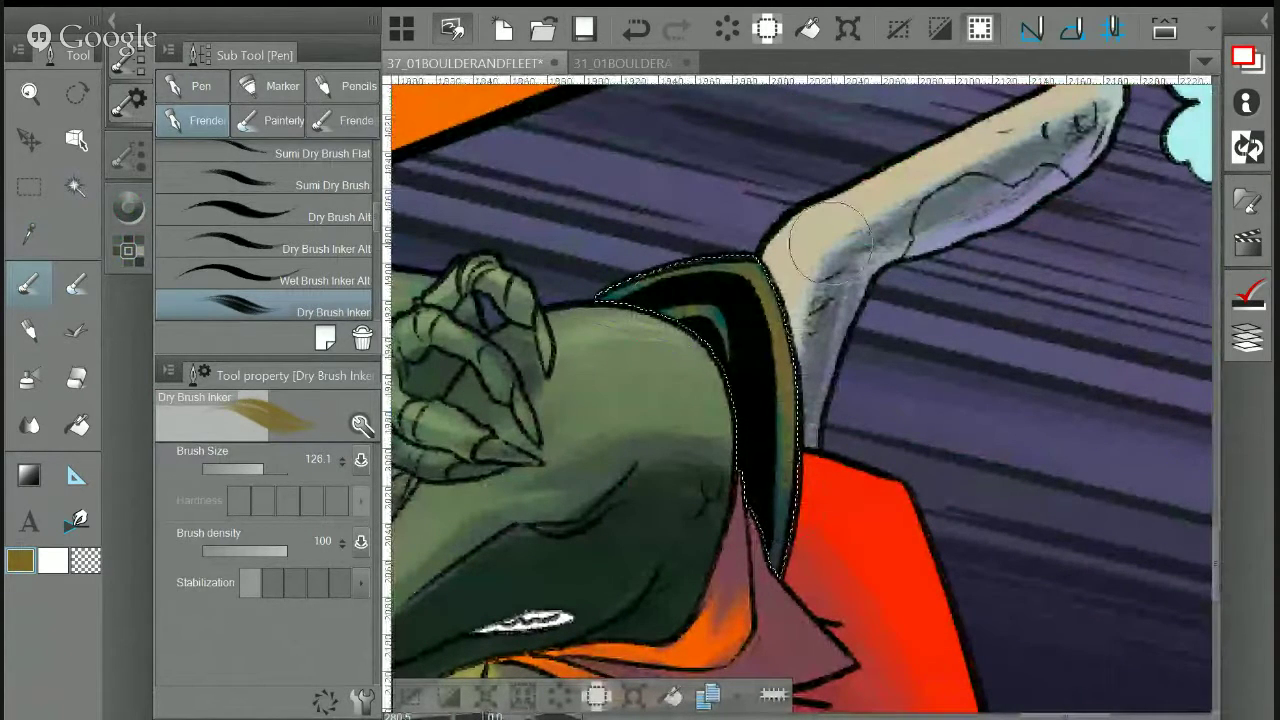
Clear the selection around the tires and seat
{"action": "scroll", "coordinate": [828, 425], "scroll_direction": "down", "scroll_amount": 8}
{"action": "left_click_drag", "start_coordinate": [828, 425], "coordinate": [880, 439]}
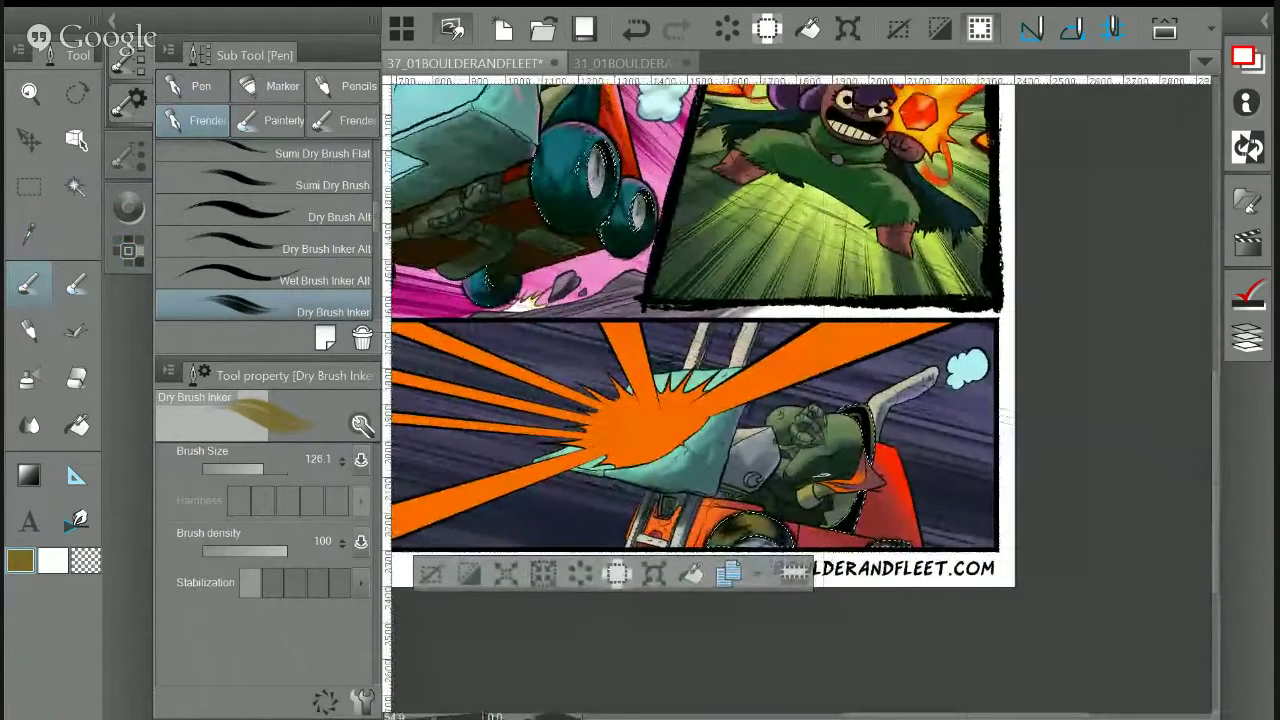
{"action": "left_click", "coordinate": [435, 575]}
{"action": "left_click_drag", "start_coordinate": [443, 583], "coordinate": [463, 625]}
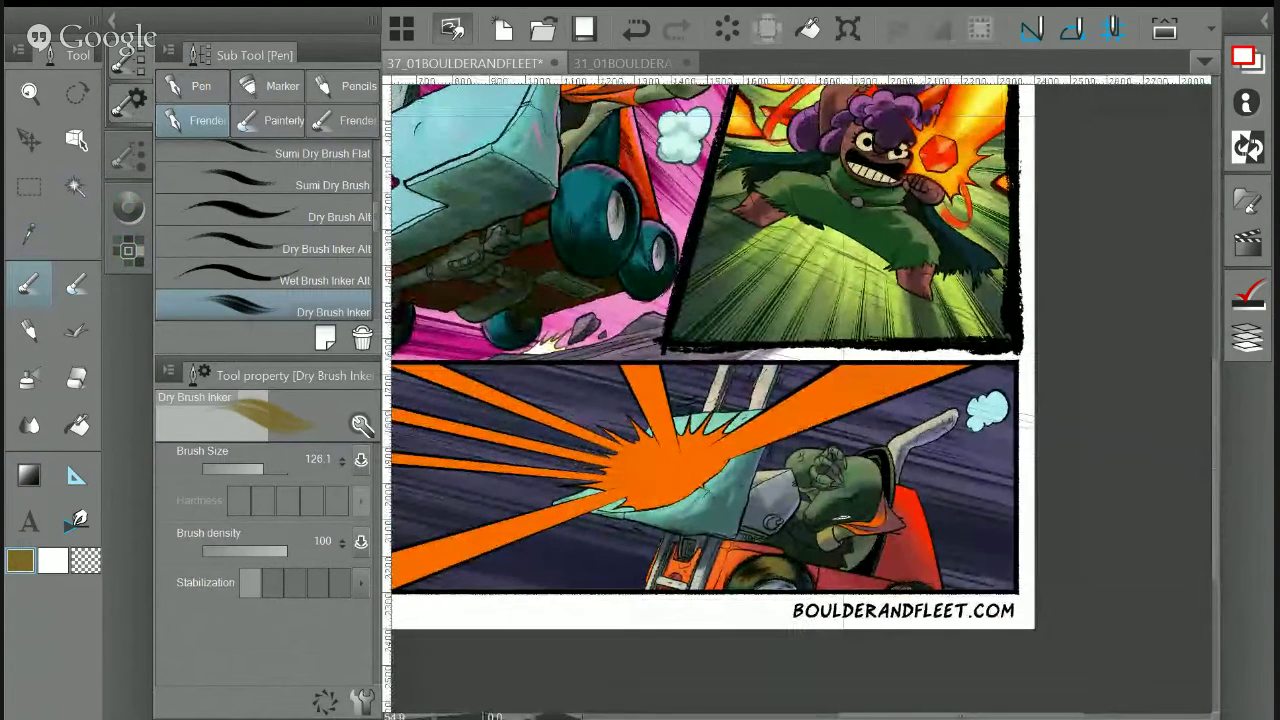
{"action": "scroll", "coordinate": [935, 557], "scroll_direction": "up", "scroll_amount": 5}
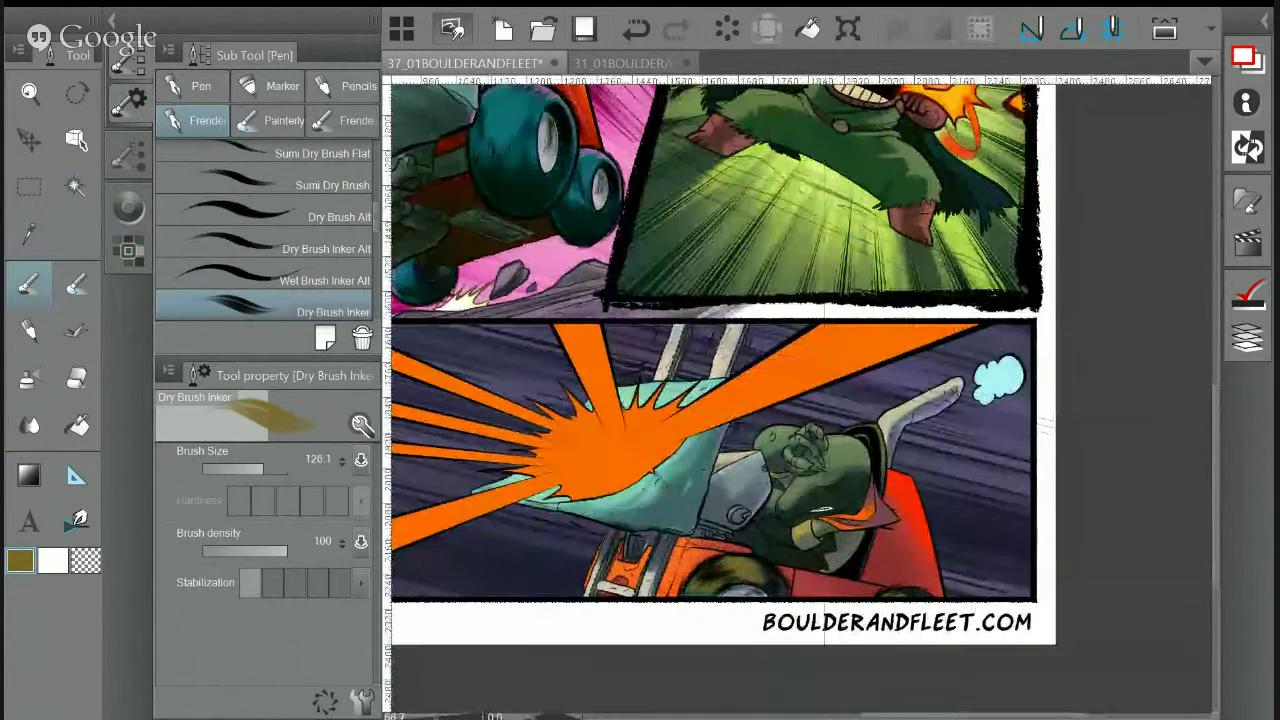
{"action": "left_click_drag", "start_coordinate": [760, 420], "coordinate": [856, 396]}
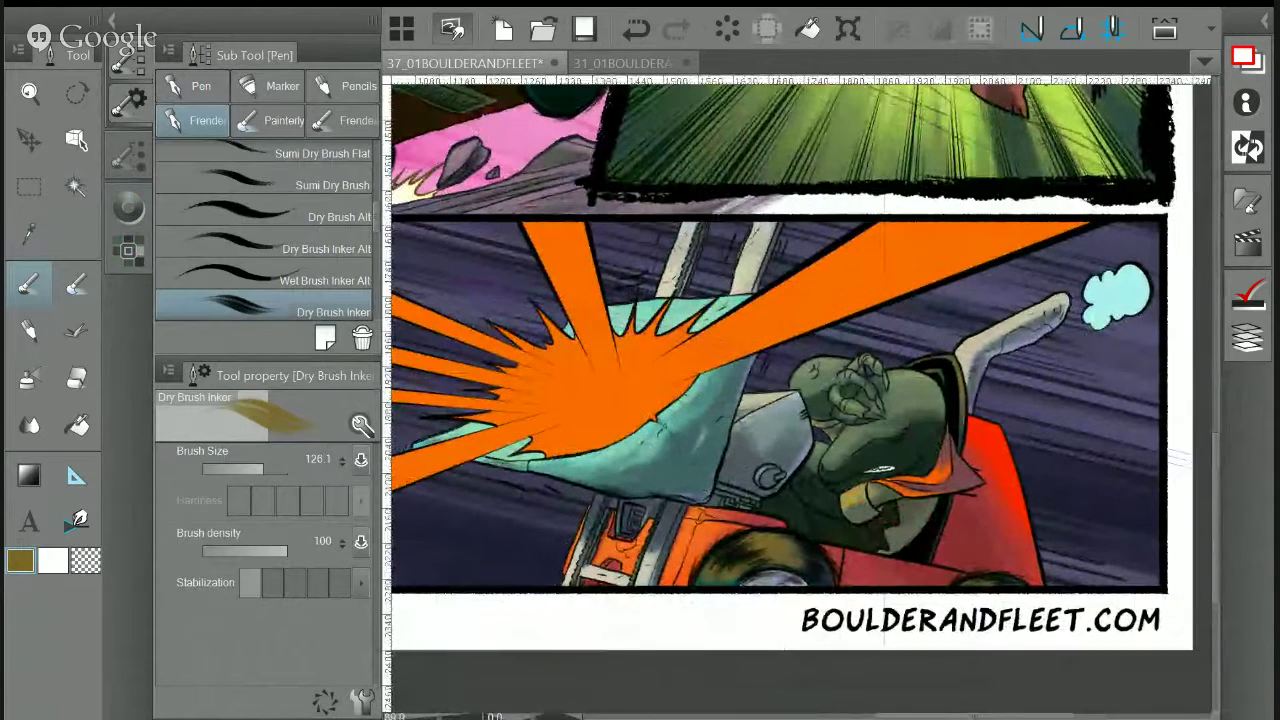
Switch to Auto select and check in the layer list which layer is active
{"action": "key", "text": "w"}
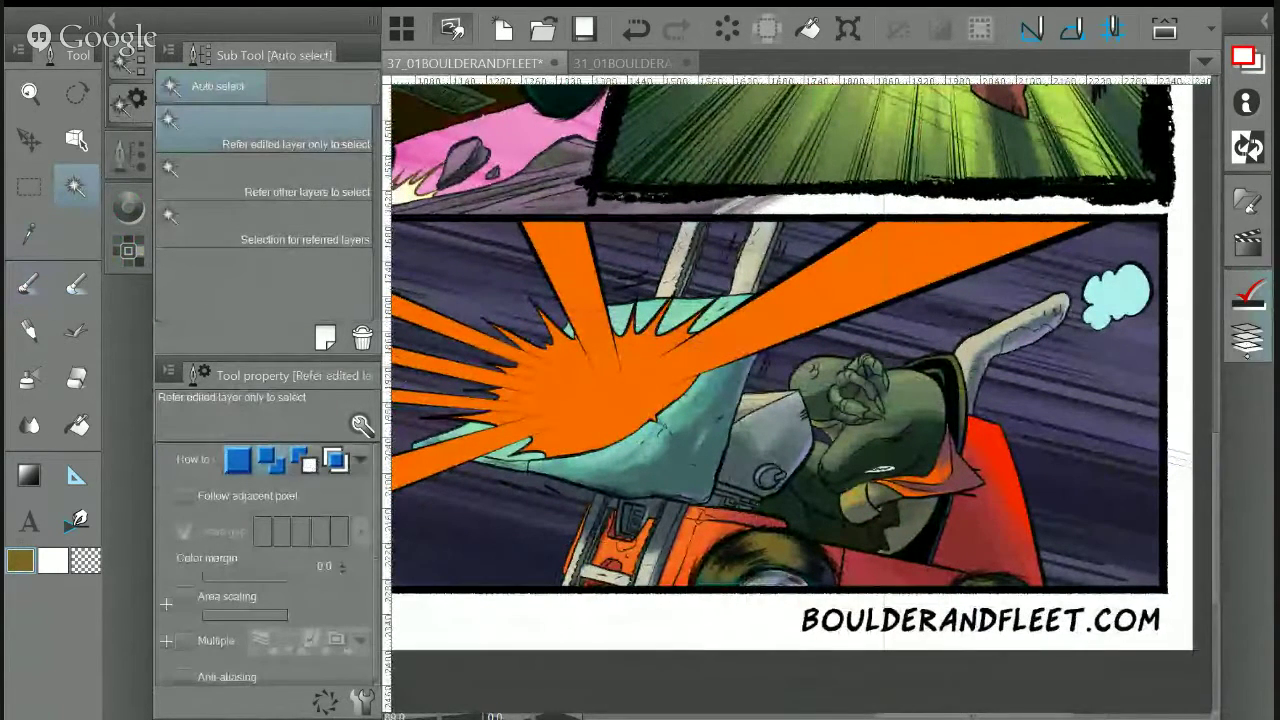
{"action": "left_click", "coordinate": [1247, 340]}
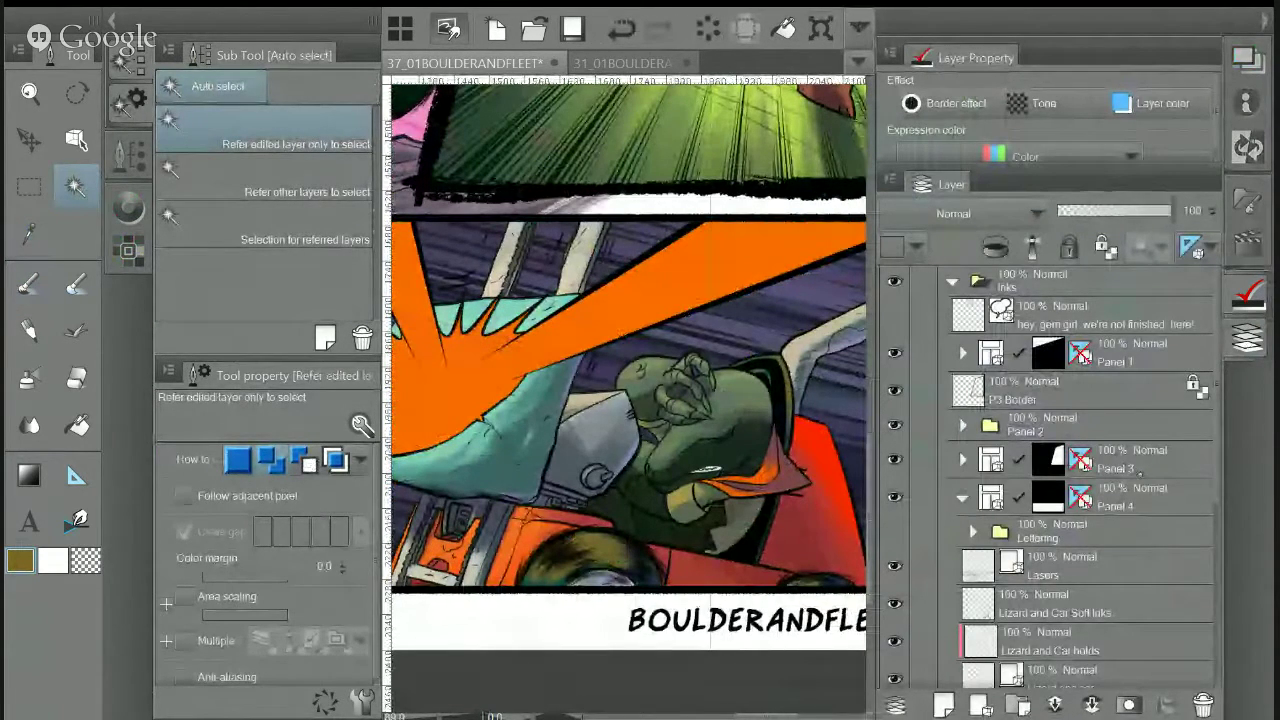
{"action": "scroll", "coordinate": [1140, 470], "scroll_direction": "down", "scroll_amount": 5}
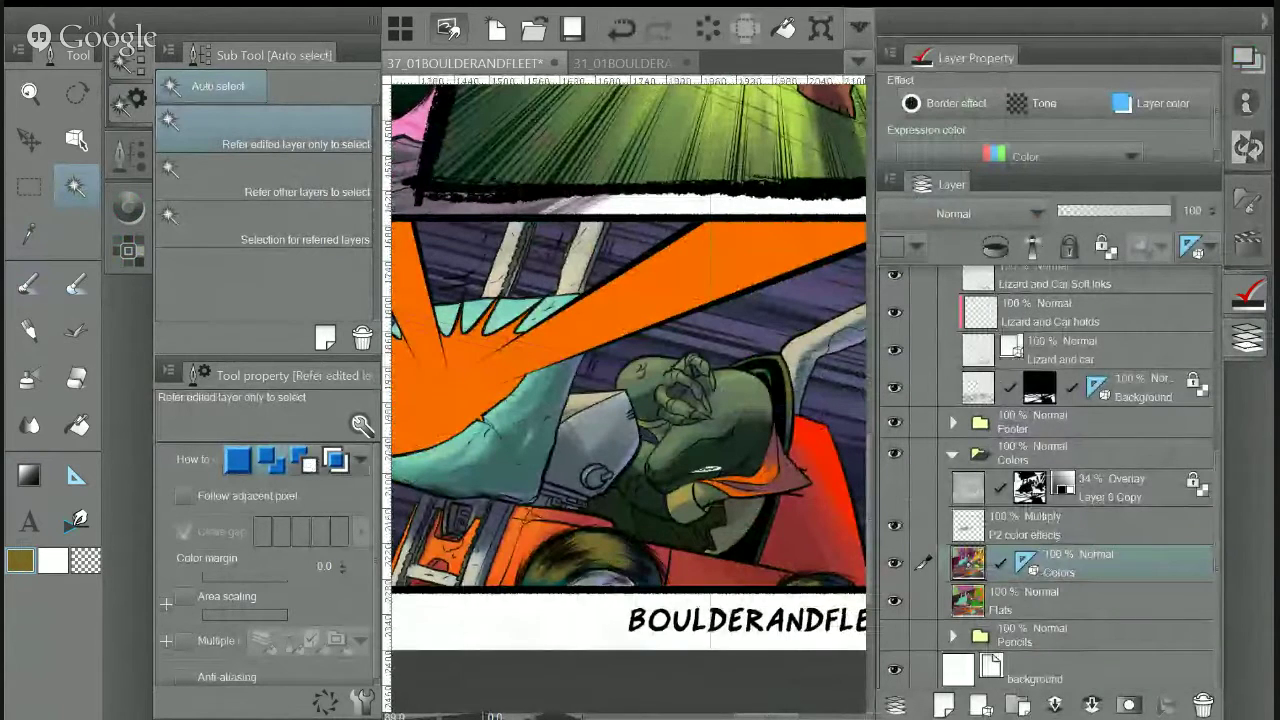
{"action": "left_click", "coordinate": [1247, 340]}
{"action": "left_click_drag", "start_coordinate": [760, 400], "coordinate": [980, 480]}
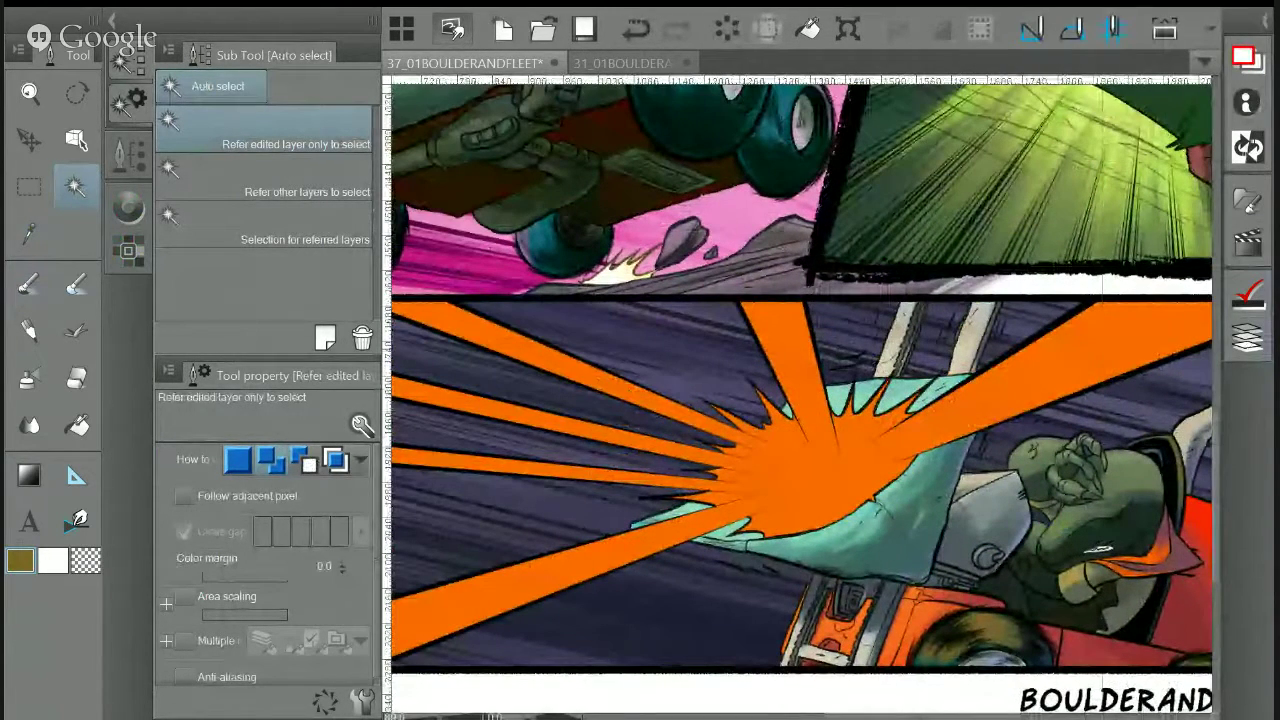
Select the perspective ruler on the Colors layer with the Object tool and remove it from the canvas
{"action": "left_click", "coordinate": [76, 137]}
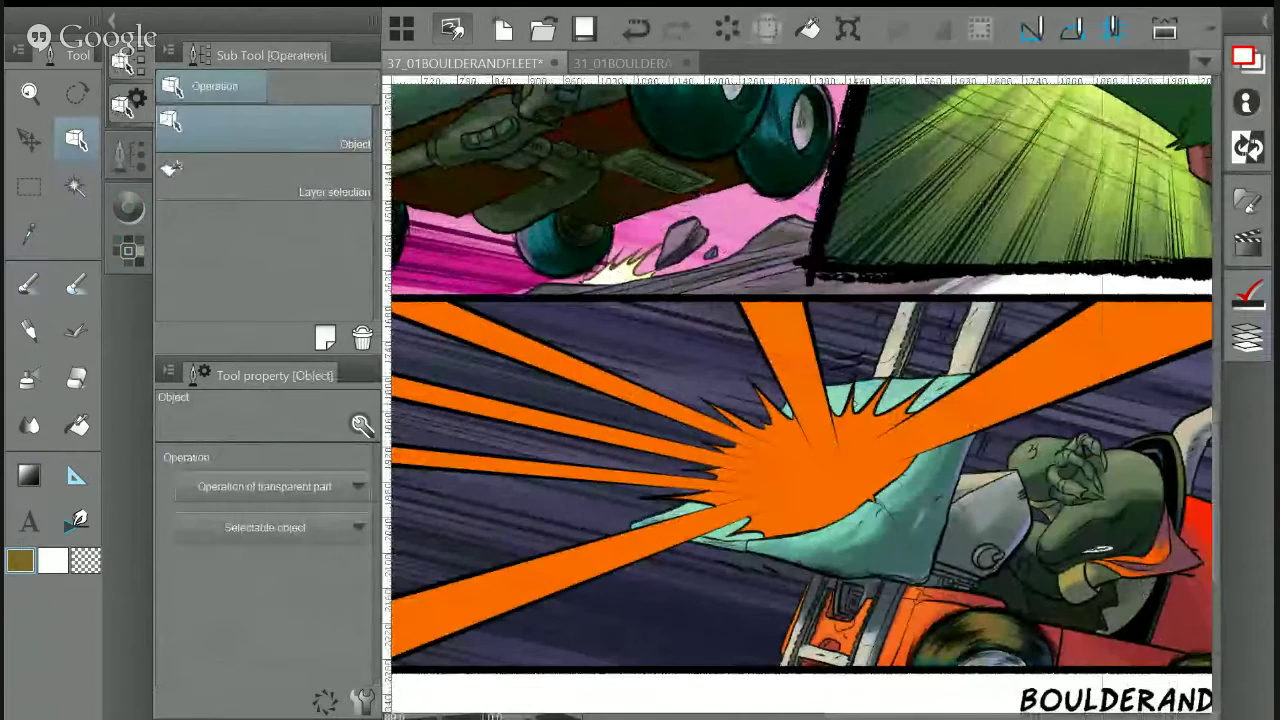
{"action": "left_click", "coordinate": [611, 343]}
{"action": "left_click", "coordinate": [611, 343]}
{"action": "left_click_drag", "start_coordinate": [940, 270], "coordinate": [647, 552]}
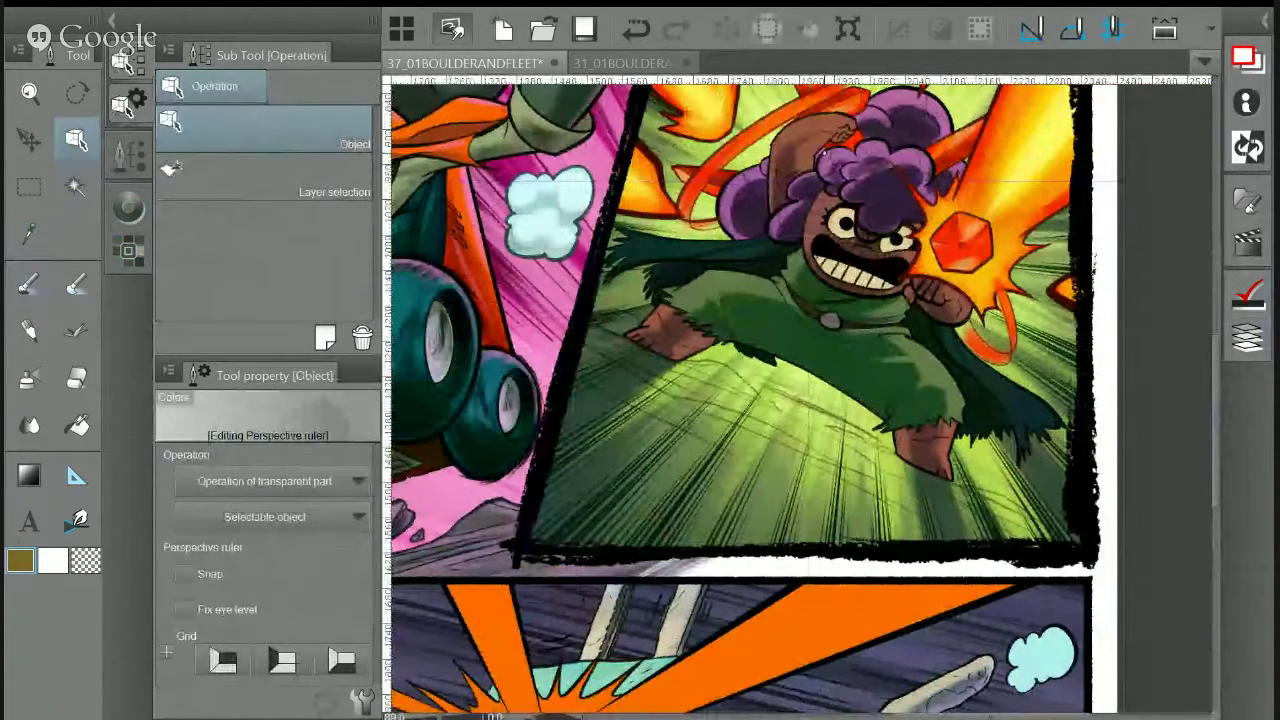
{"action": "left_click", "coordinate": [824, 152]}
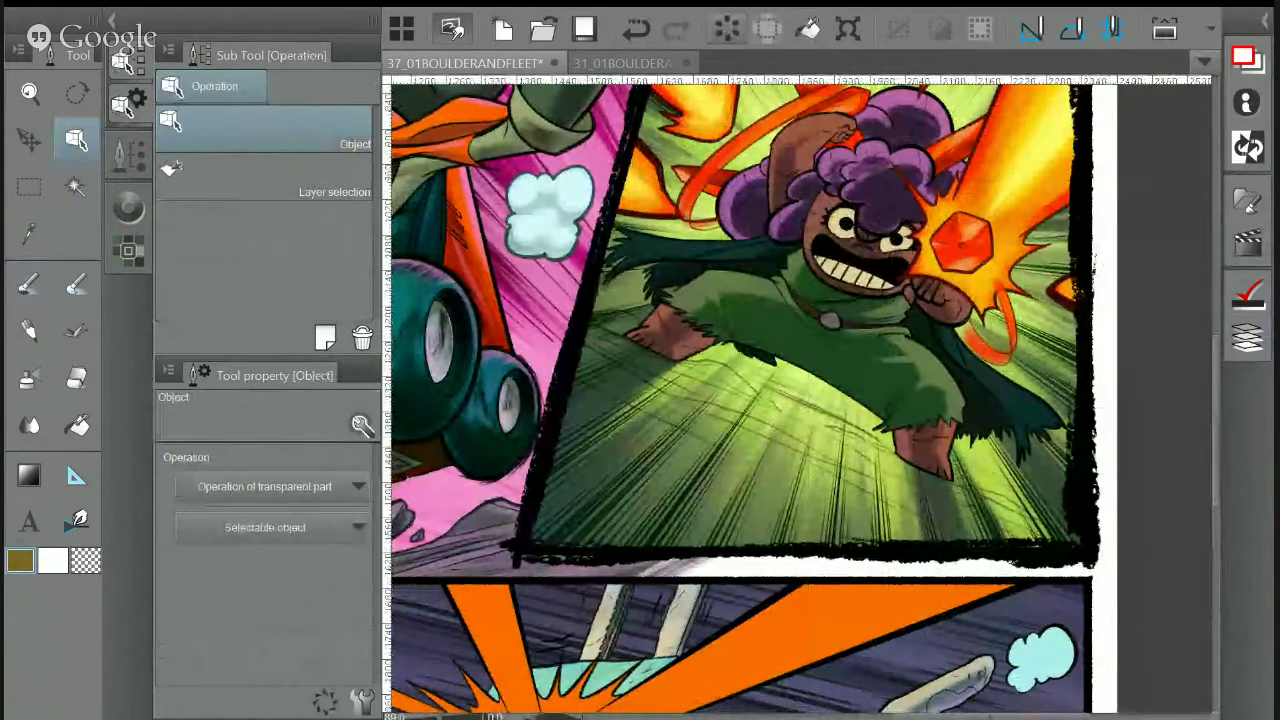
{"action": "left_click_drag", "start_coordinate": [620, 500], "coordinate": [1042, 208]}
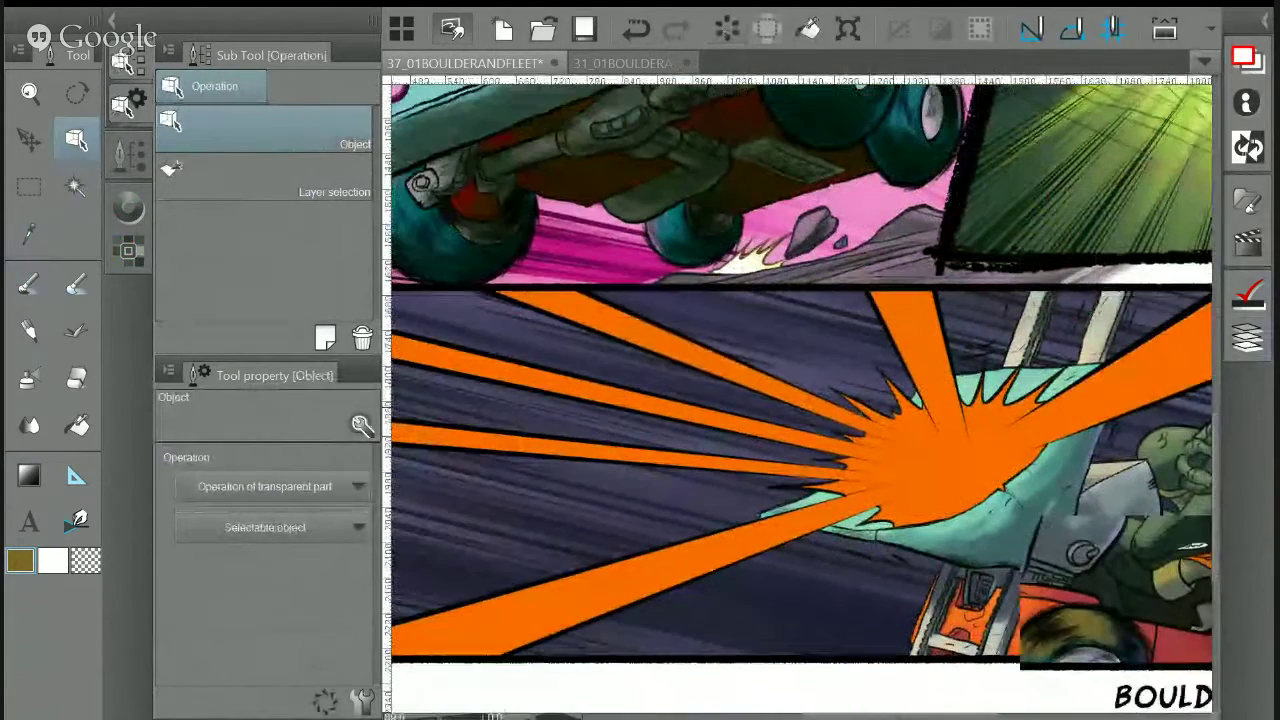
Switch to Auto select and save the comic page
{"action": "key", "text": "w"}
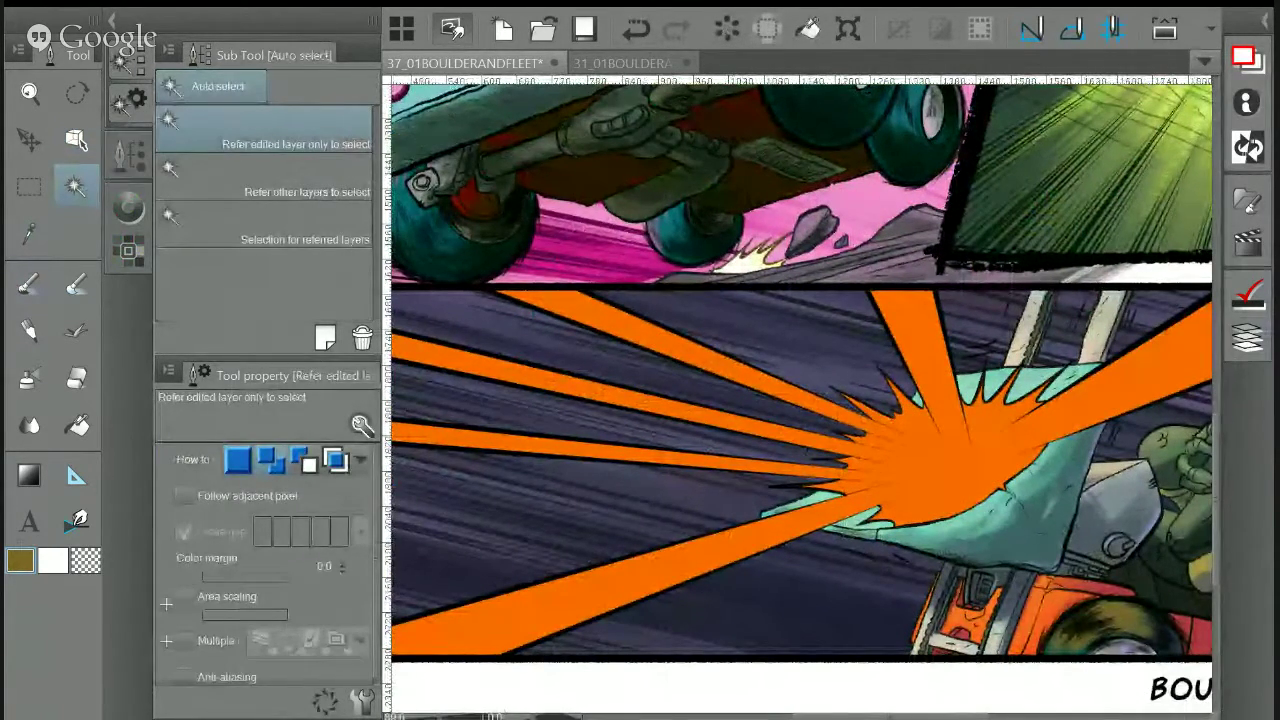
{"action": "scroll", "coordinate": [860, 372], "scroll_direction": "down", "scroll_amount": 6}
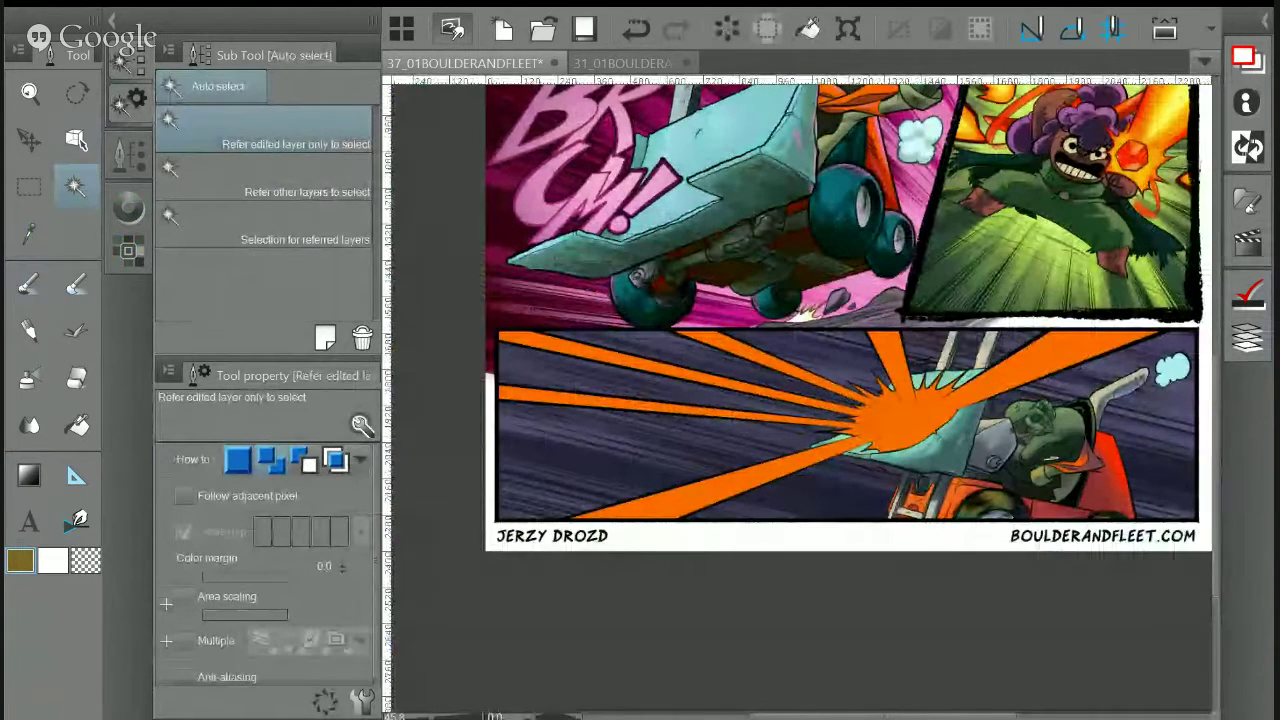
{"action": "left_click_drag", "start_coordinate": [850, 380], "coordinate": [783, 421]}
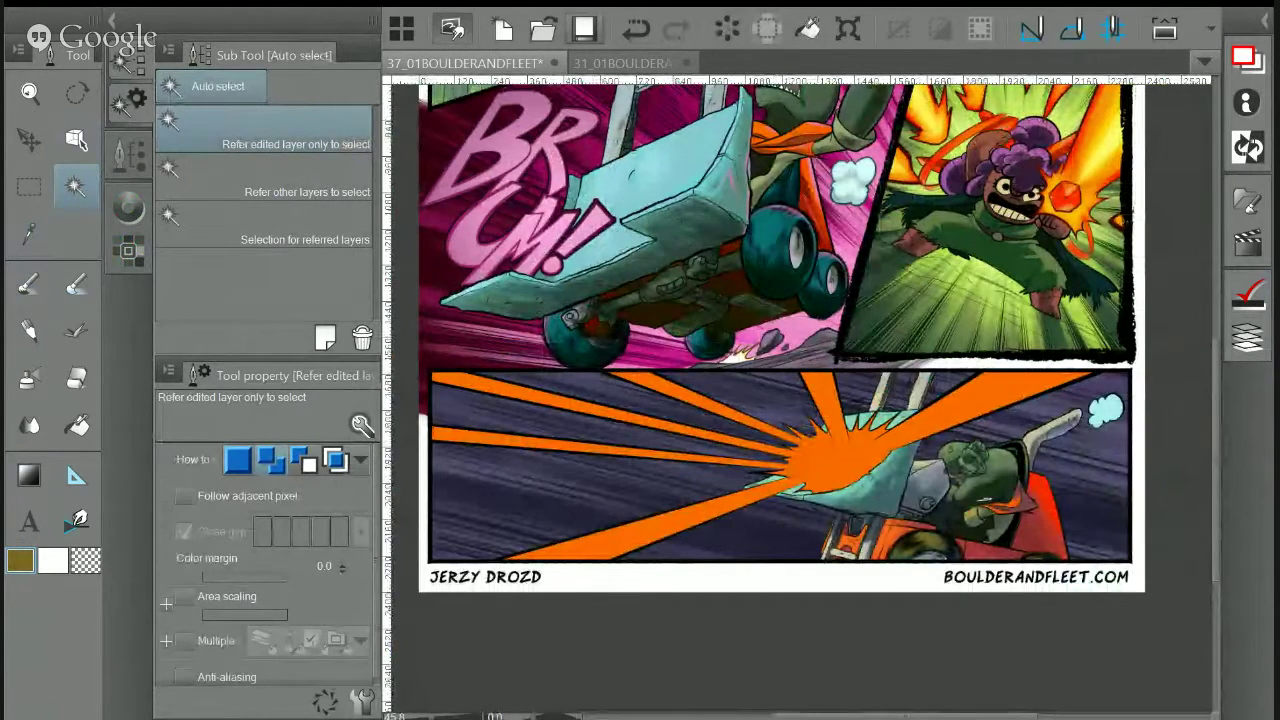
{"action": "left_click", "coordinate": [587, 29]}
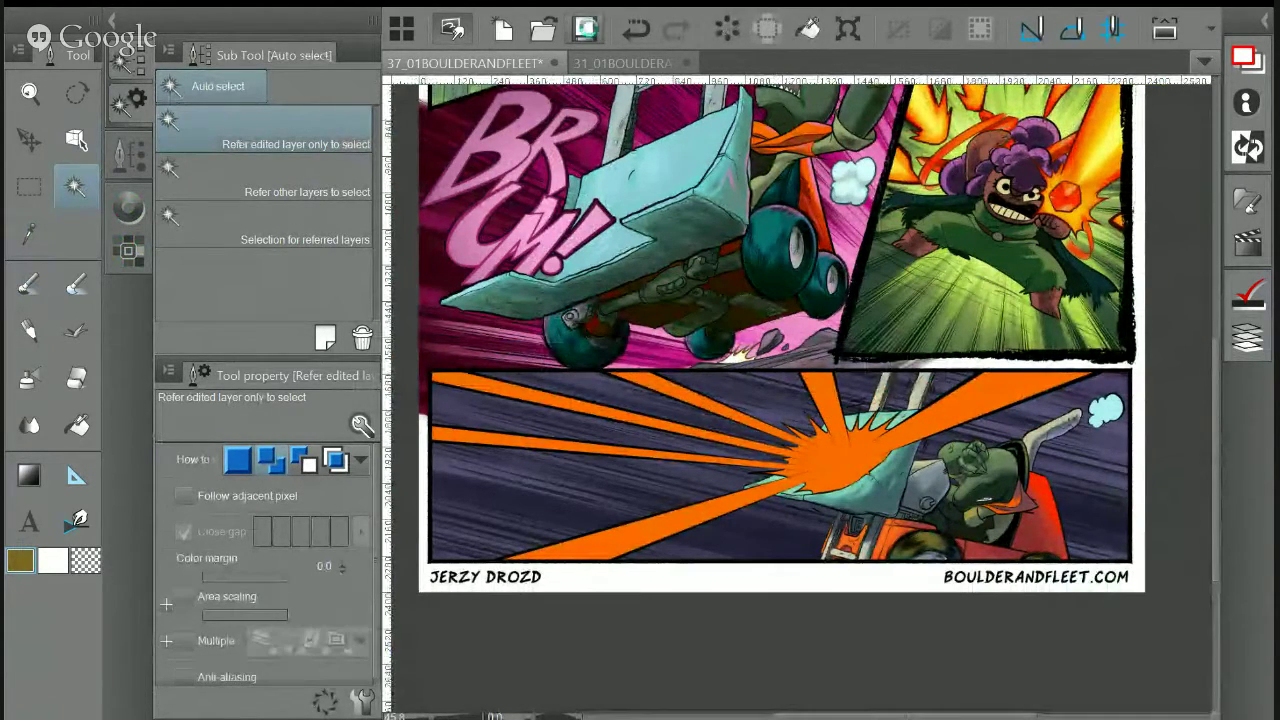
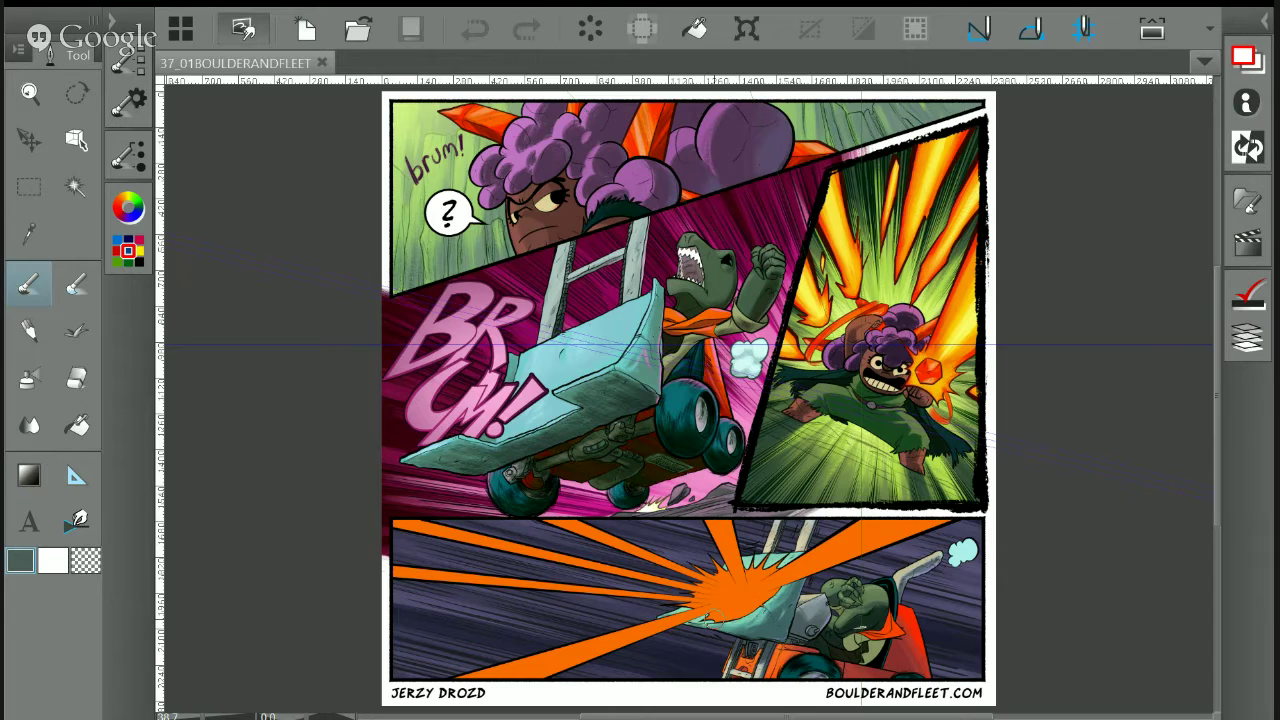
Auto-select the pale blue smoke puff in the bottom panel and check in the layer list which layer is active
{"action": "scroll", "coordinate": [879, 645], "scroll_direction": "up", "scroll_amount": 2}
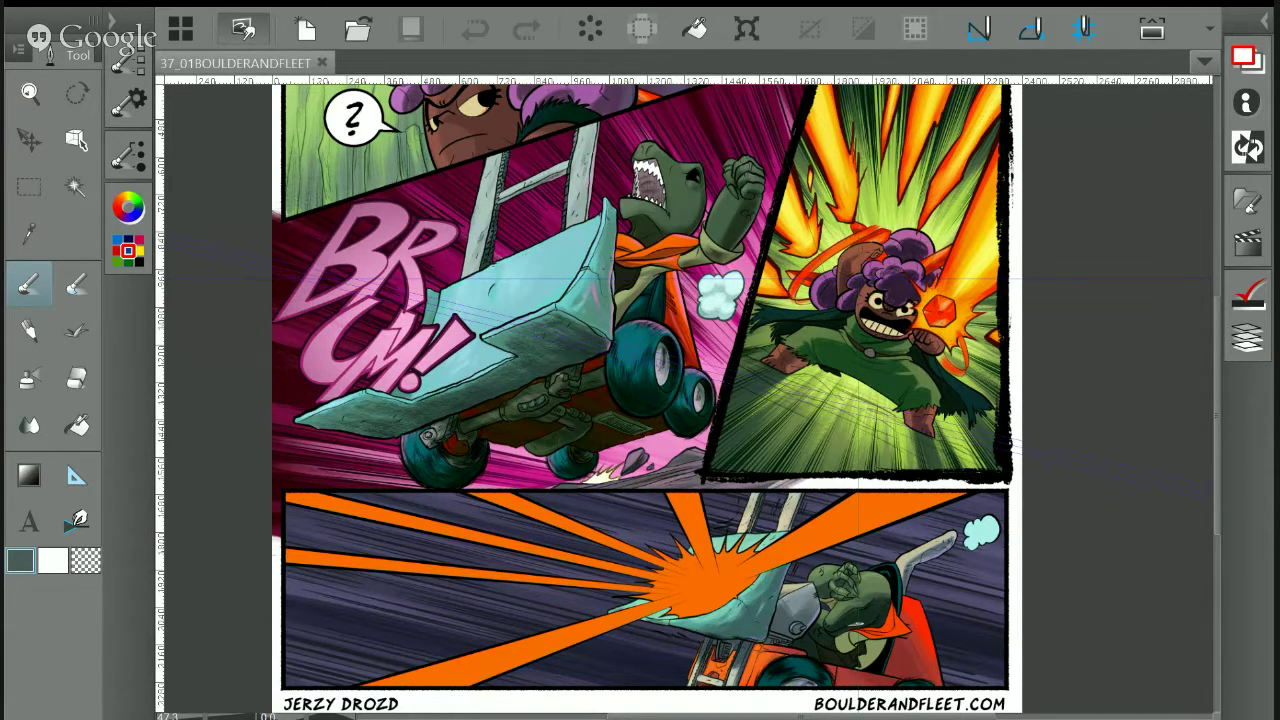
{"action": "left_click_drag", "start_coordinate": [640, 400], "coordinate": [672, 331]}
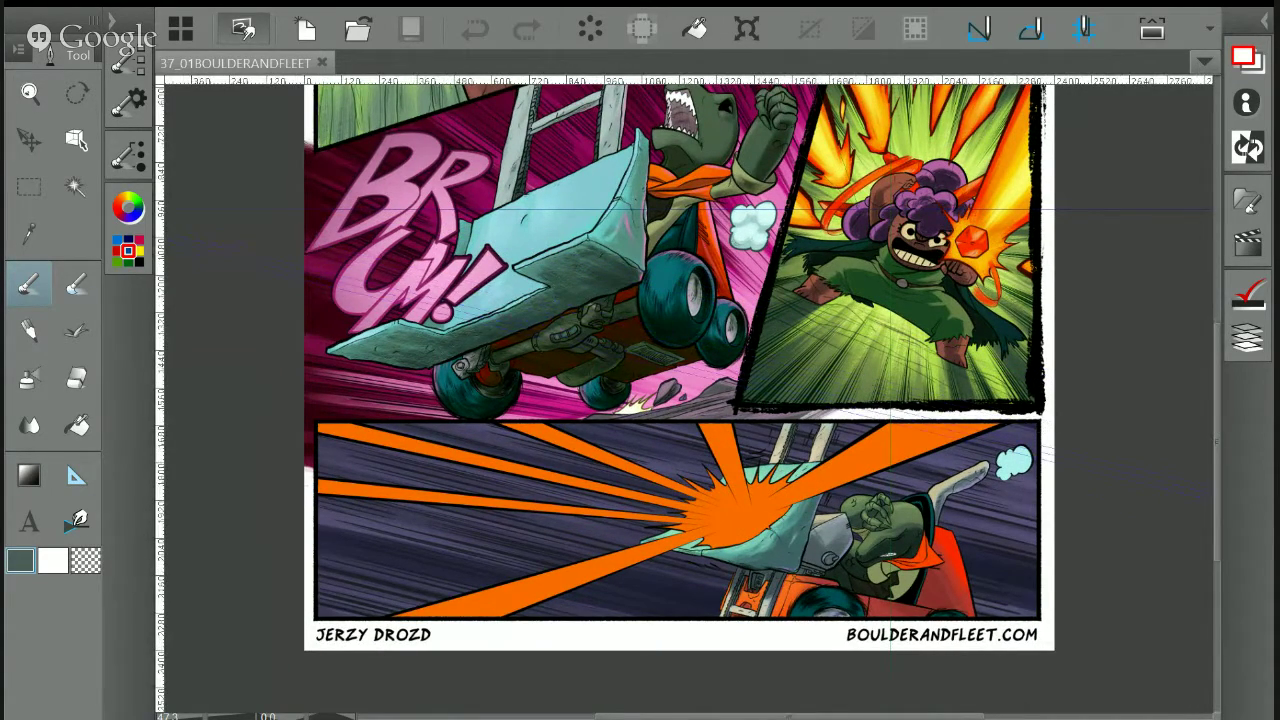
{"action": "left_click_drag", "start_coordinate": [929, 572], "coordinate": [1040, 570]}
{"action": "left_click_drag", "start_coordinate": [854, 541], "coordinate": [676, 537]}
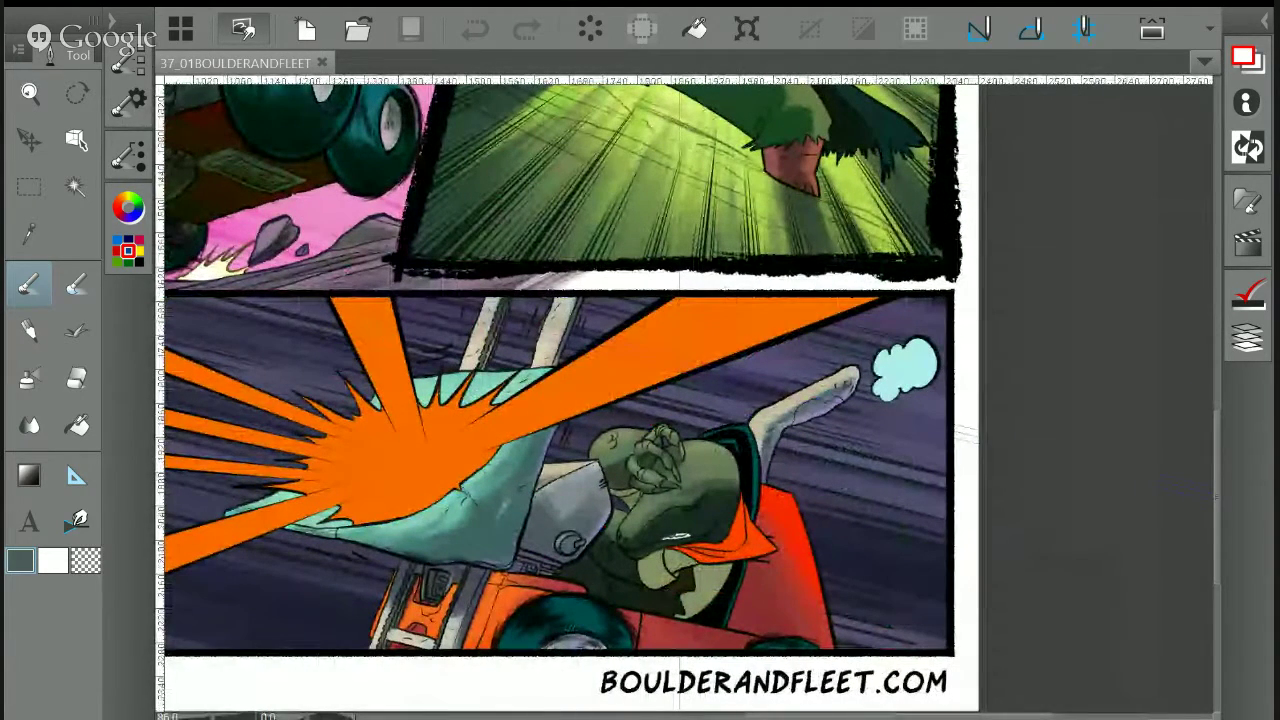
{"action": "key", "text": "w"}
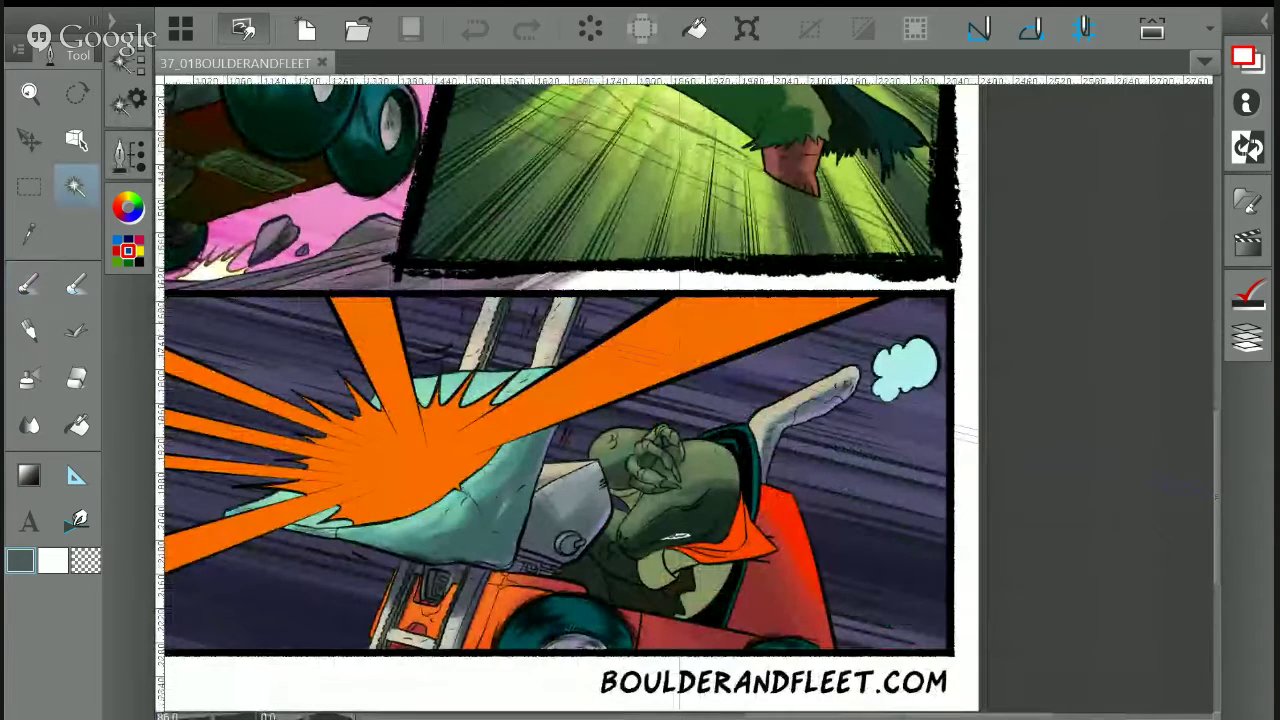
{"action": "left_click", "coordinate": [912, 365]}
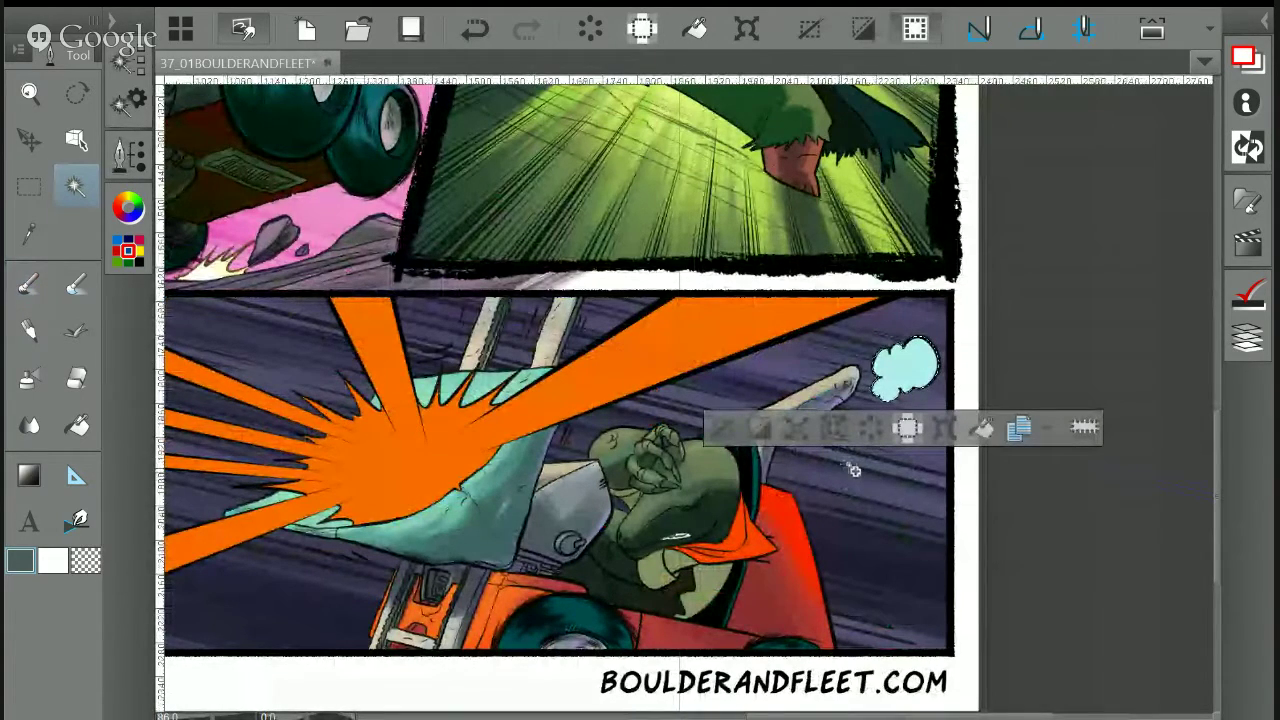
{"action": "left_click", "coordinate": [1247, 338]}
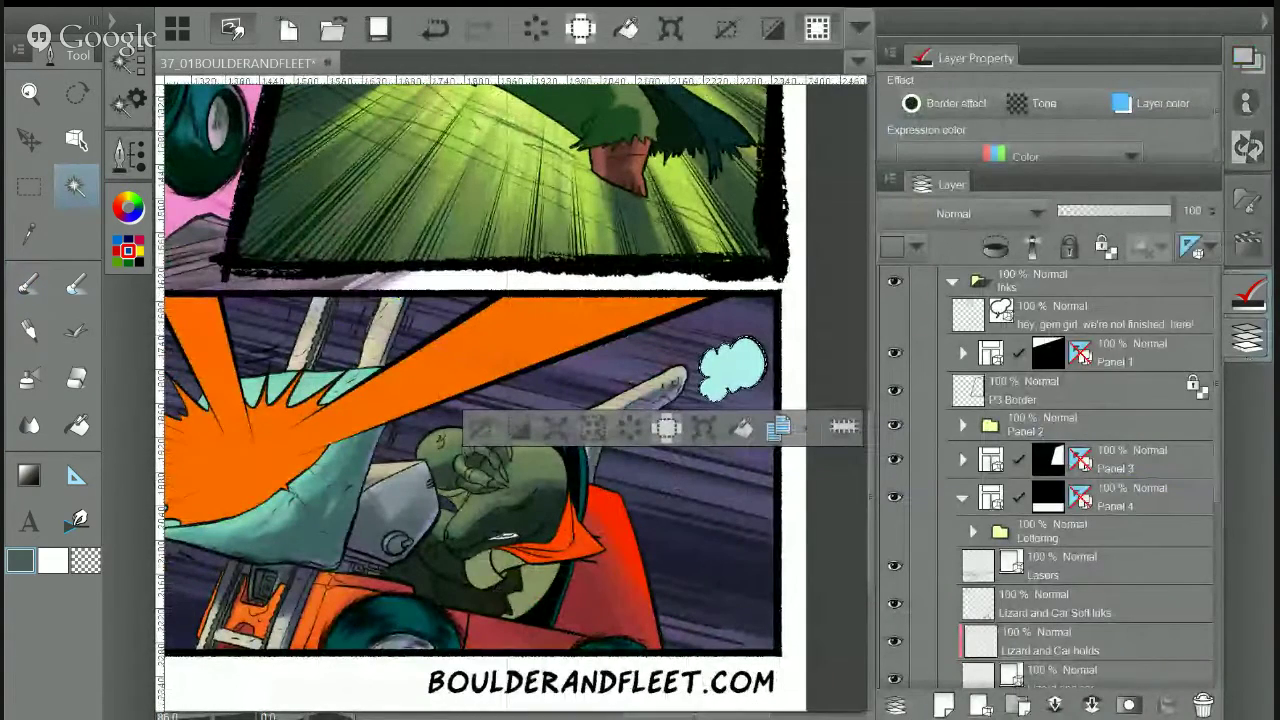
{"action": "left_click", "coordinate": [952, 281]}
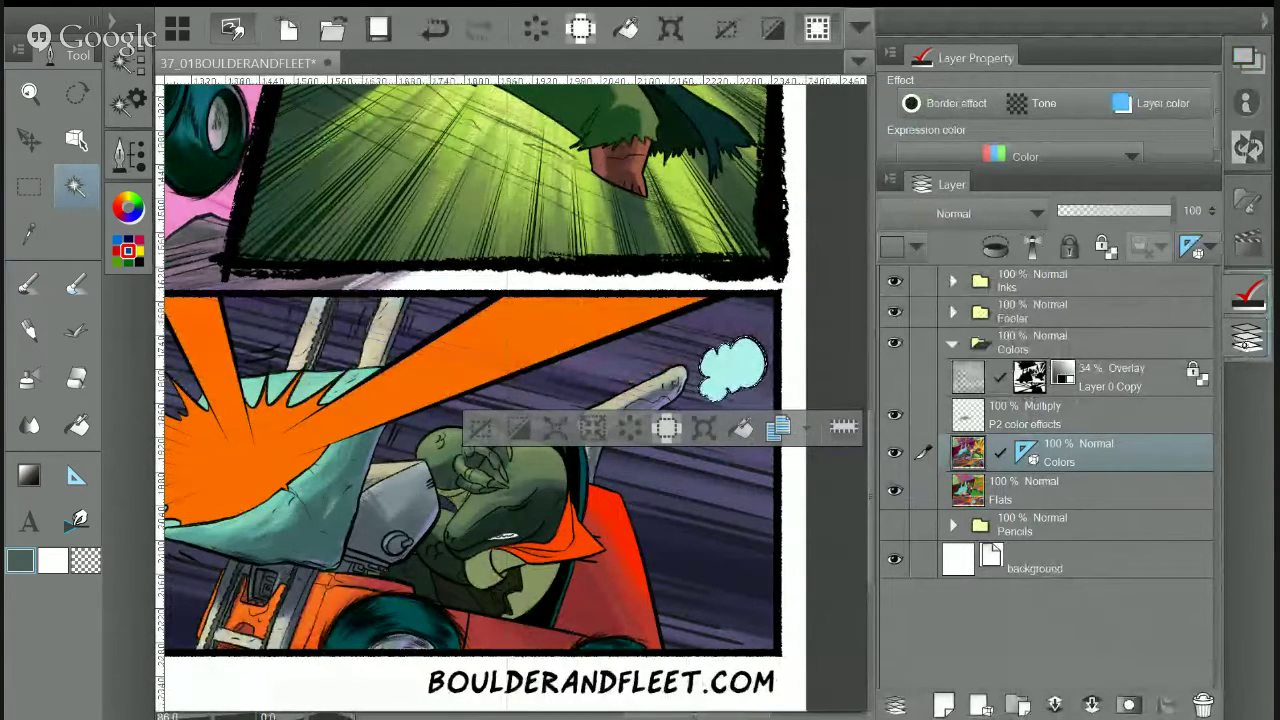
{"action": "left_click", "coordinate": [1247, 338]}
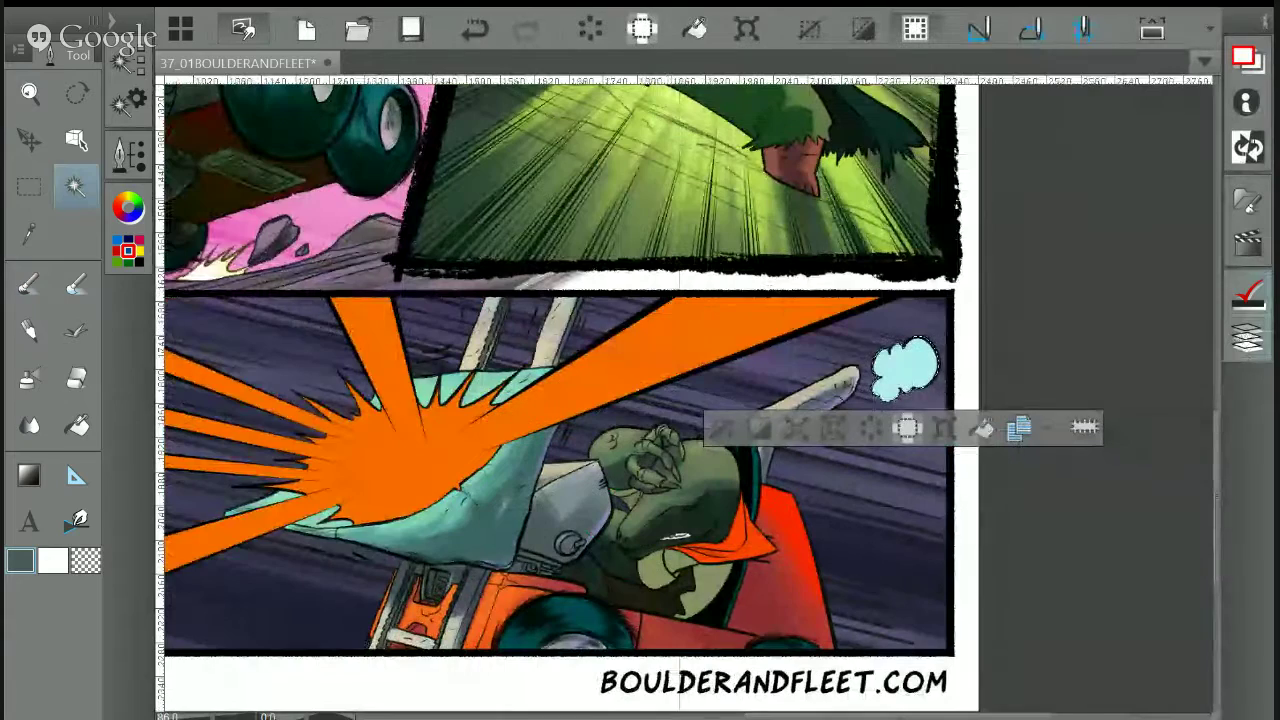
Sample the light cyan highlight from the finished smoke puff in the middle panel with the Eyedropper
{"action": "left_click_drag", "start_coordinate": [640, 400], "coordinate": [657, 467]}
{"action": "left_click_drag", "start_coordinate": [620, 300], "coordinate": [699, 492]}
{"action": "left_click", "coordinate": [29, 234]}
{"action": "left_click_drag", "start_coordinate": [640, 300], "coordinate": [653, 386]}
{"action": "left_click", "coordinate": [562, 292]}
{"action": "left_click_drag", "start_coordinate": [700, 560], "coordinate": [520, 206]}
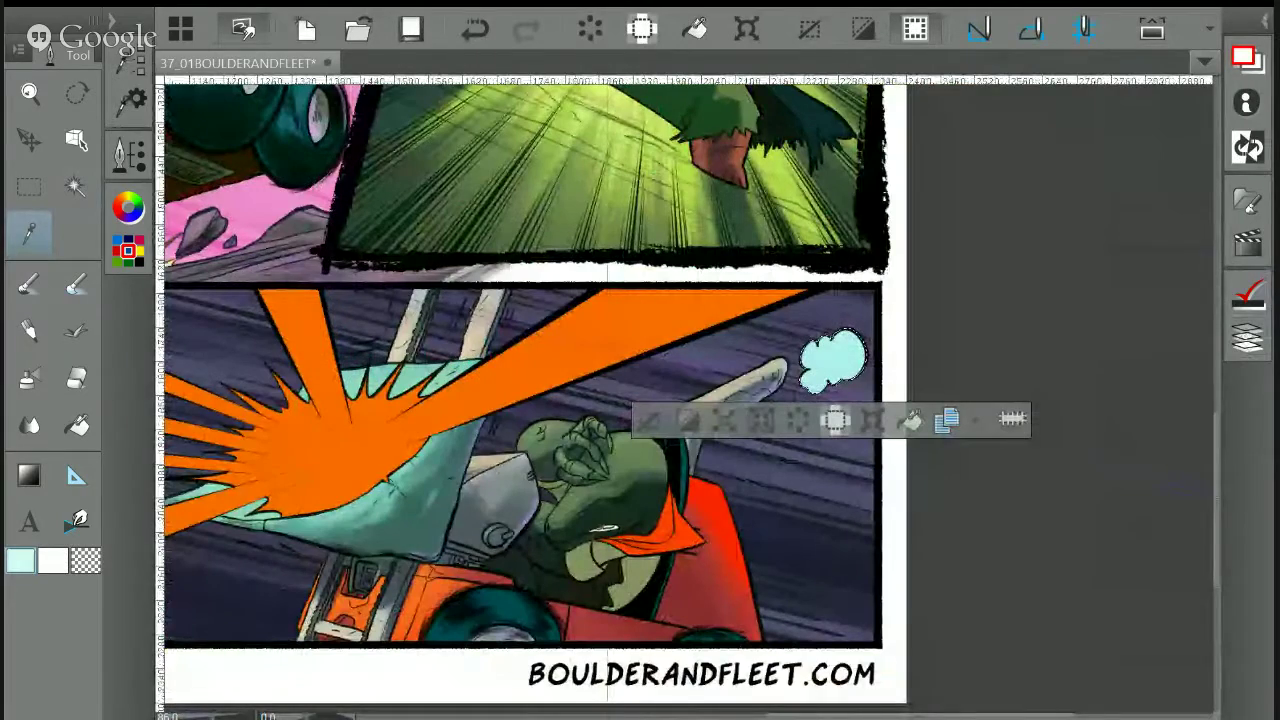
Paint light cyan highlights on the bottom panel's smoke puff with Wet Brush Inker Alt at size 30
{"action": "scroll", "coordinate": [861, 455], "scroll_direction": "up", "scroll_amount": 3}
{"action": "key", "text": "b"}
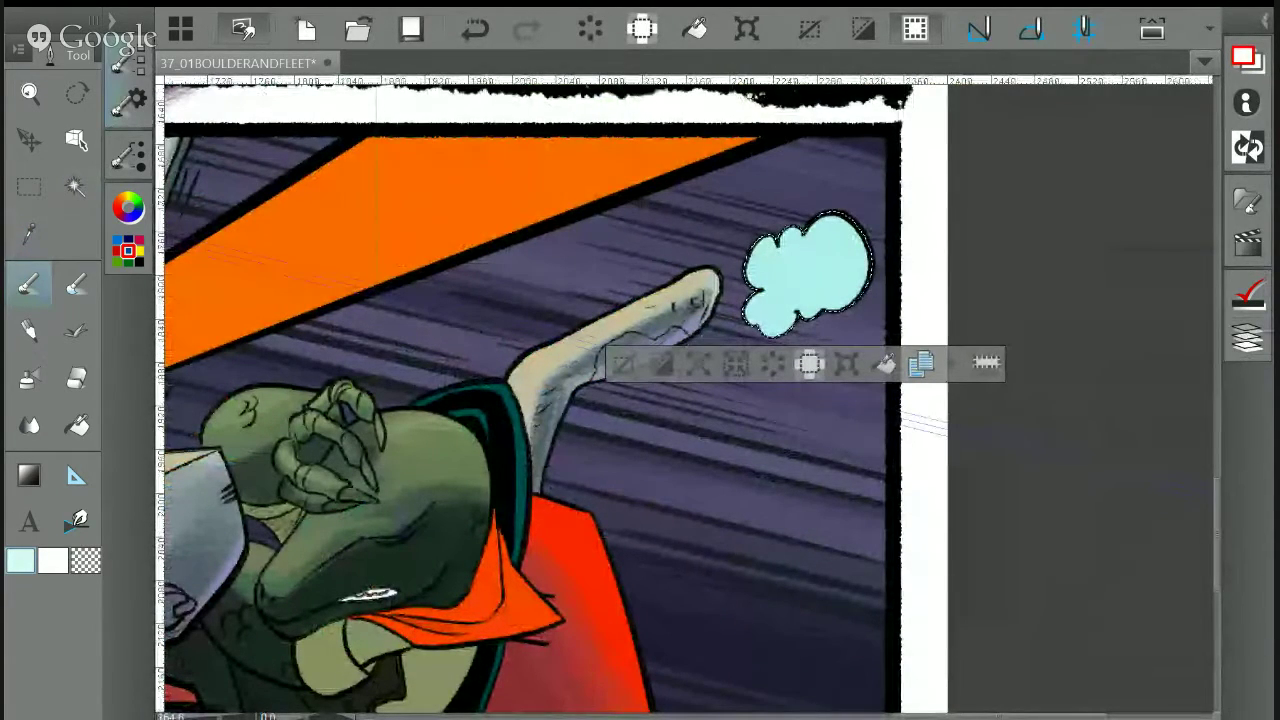
{"action": "left_click", "coordinate": [112, 20]}
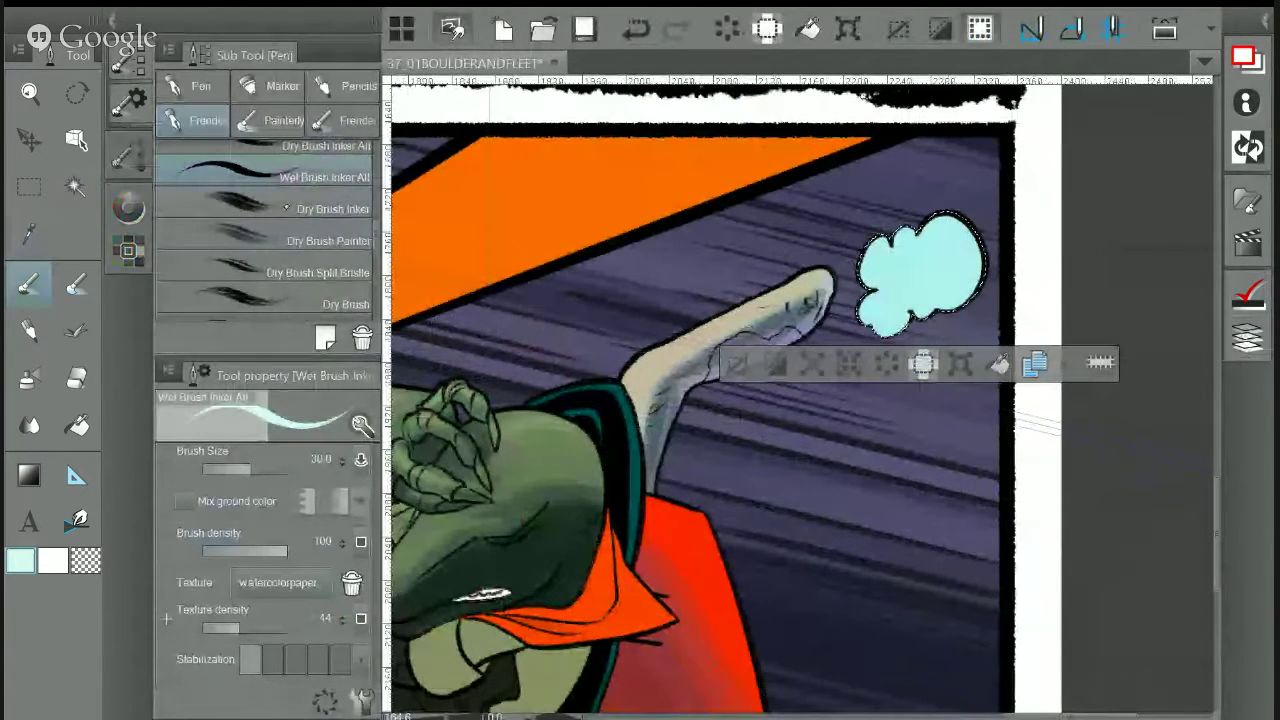
{"action": "left_click", "coordinate": [112, 20]}
{"action": "mouse_move", "coordinate": [828, 230]}
{"action": "left_mouse_down"}
{"action": "mouse_move", "coordinate": [849, 258]}
{"action": "mouse_move", "coordinate": [855, 244]}
{"action": "mouse_move", "coordinate": [847, 268]}
{"action": "mouse_move", "coordinate": [852, 248]}
{"action": "mouse_move", "coordinate": [788, 237]}
{"action": "mouse_move", "coordinate": [759, 262]}
{"action": "mouse_move", "coordinate": [783, 307]}
{"action": "mouse_move", "coordinate": [758, 312]}
{"action": "mouse_move", "coordinate": [789, 297]}
{"action": "left_mouse_up"}
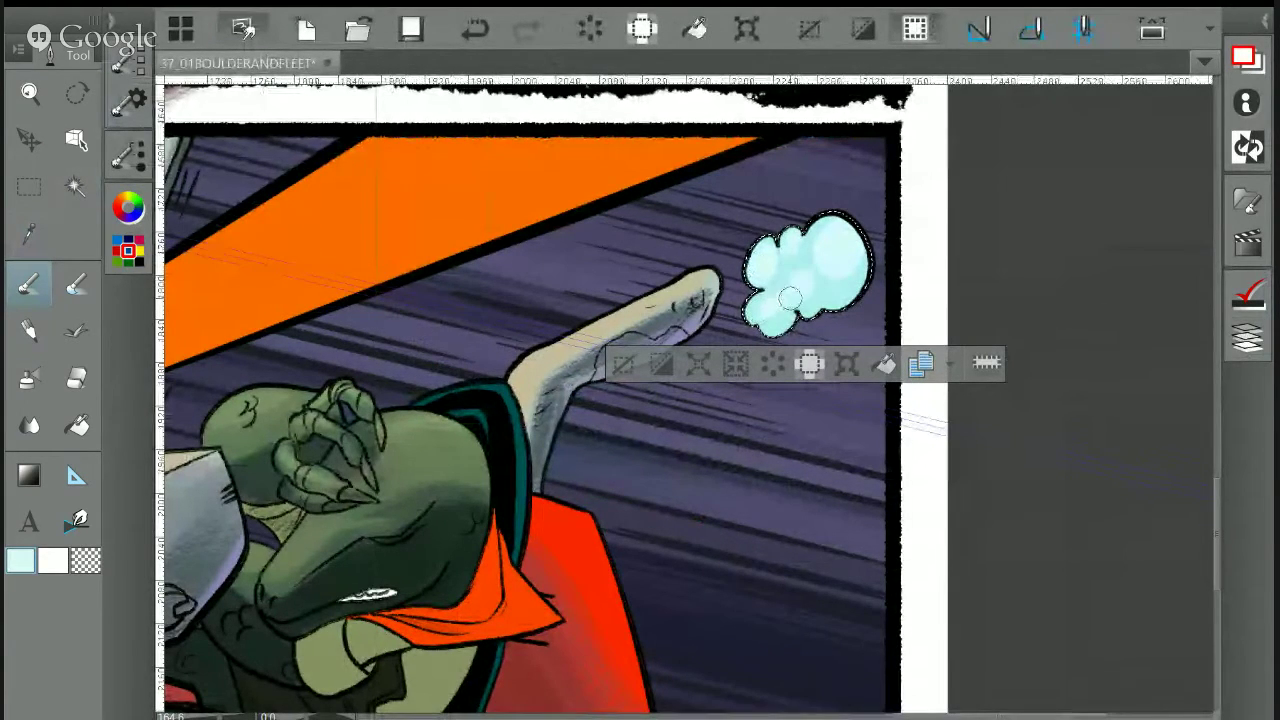
Sample the darker blue-green shadow color from the middle panel's smoke puff for the bottom panel's puff
{"action": "left_click_drag", "start_coordinate": [760, 240], "coordinate": [1245, 650]}
{"action": "left_click_drag", "start_coordinate": [560, 230], "coordinate": [663, 646]}
{"action": "key", "text": "alt"}
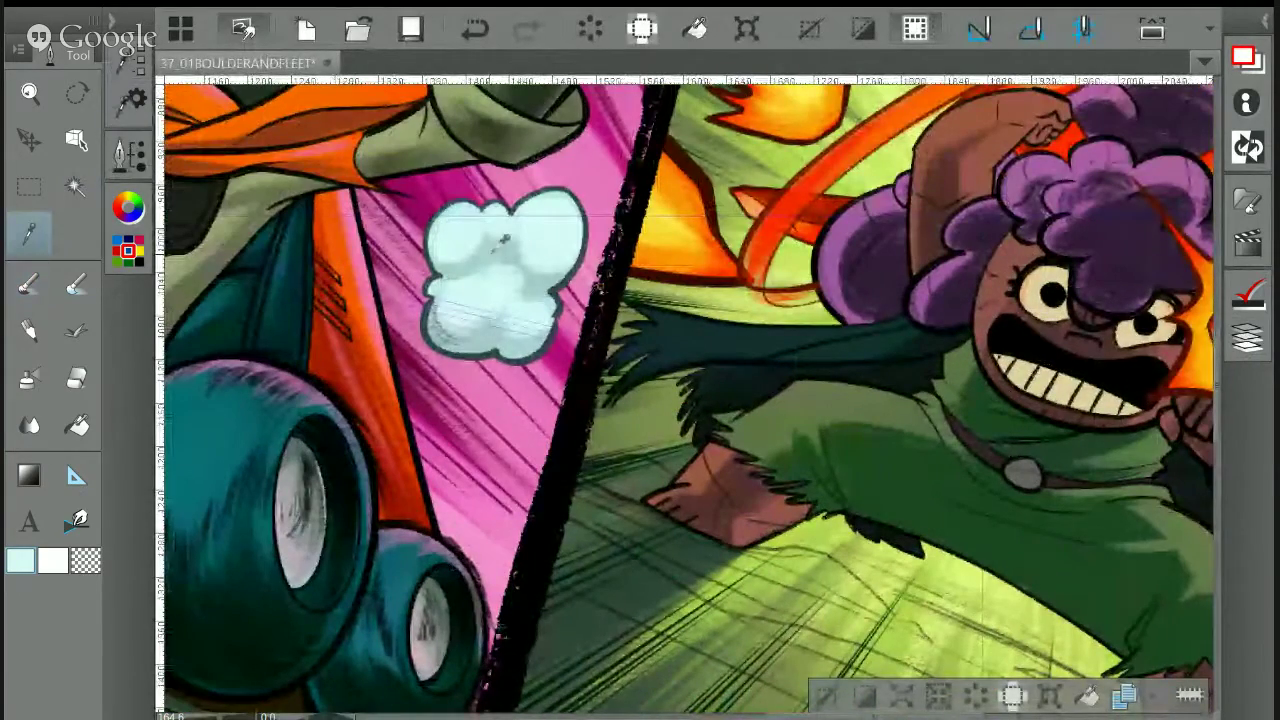
{"action": "left_click", "coordinate": [560, 267]}
{"action": "left_click_drag", "start_coordinate": [760, 590], "coordinate": [358, 224]}
{"action": "mouse_move", "coordinate": [830, 610]}
{"action": "left_mouse_down"}
{"action": "mouse_move", "coordinate": [448, 319]}
{"action": "mouse_move", "coordinate": [452, 252]}
{"action": "left_mouse_up"}
Shade the bottom panel's smoke puff in blue-green with Dry Brush Inker at size 85.9
{"action": "key", "text": "b"}
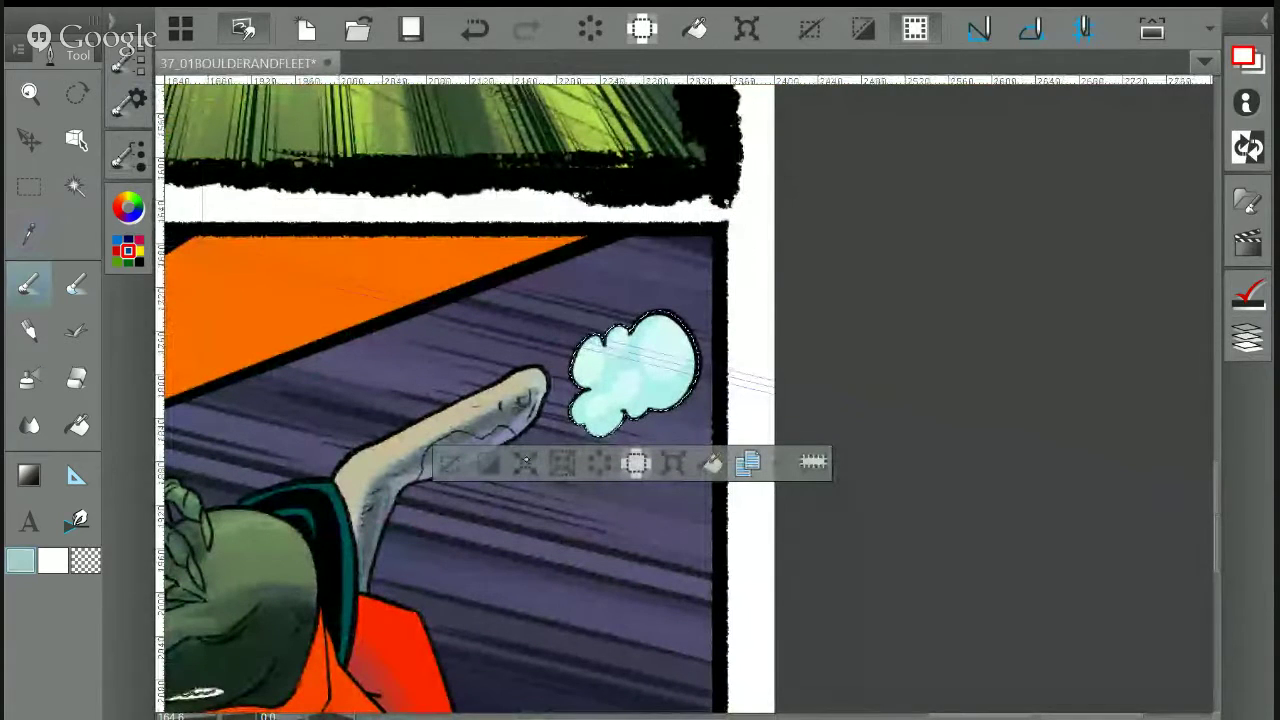
{"action": "left_click", "coordinate": [129, 101]}
{"action": "left_click", "coordinate": [263, 467]}
{"action": "left_click", "coordinate": [260, 468]}
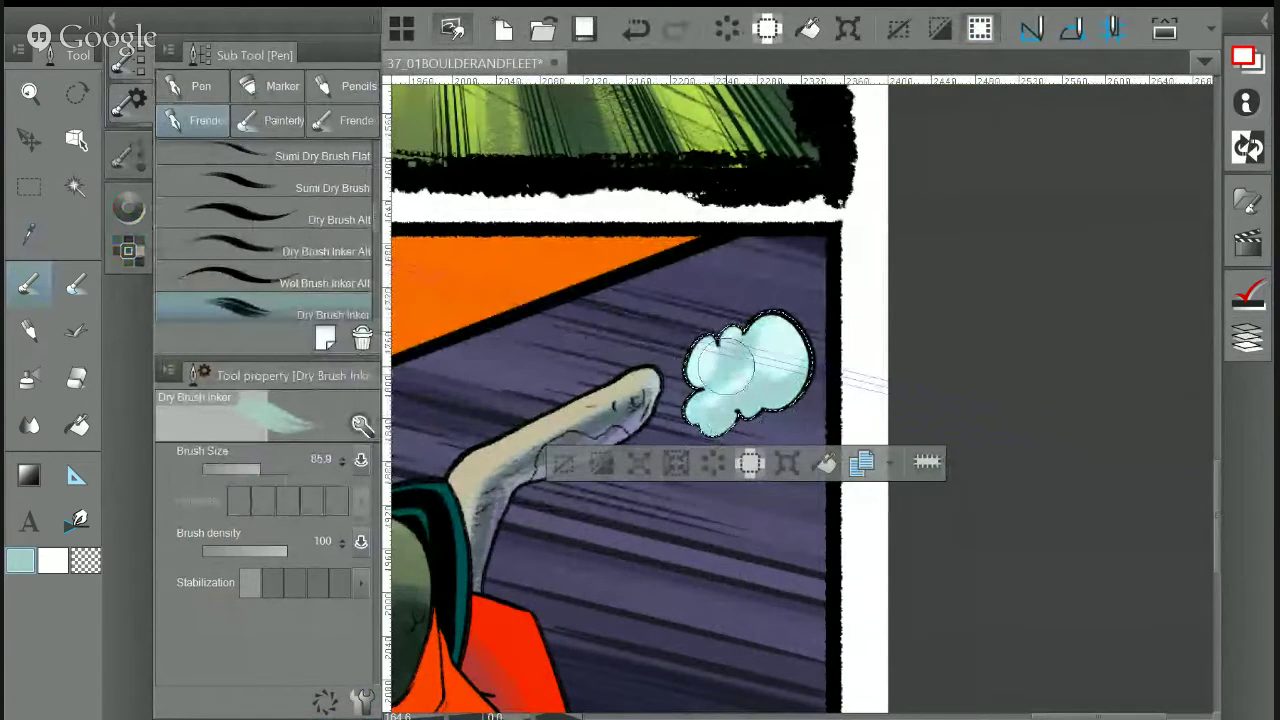
Sample the puff's light cyan, brush highlights over its shading with Dry Brush Inker at size 54.2, and clear the selection
{"action": "left_click", "coordinate": [747, 330], "text": "alt"}
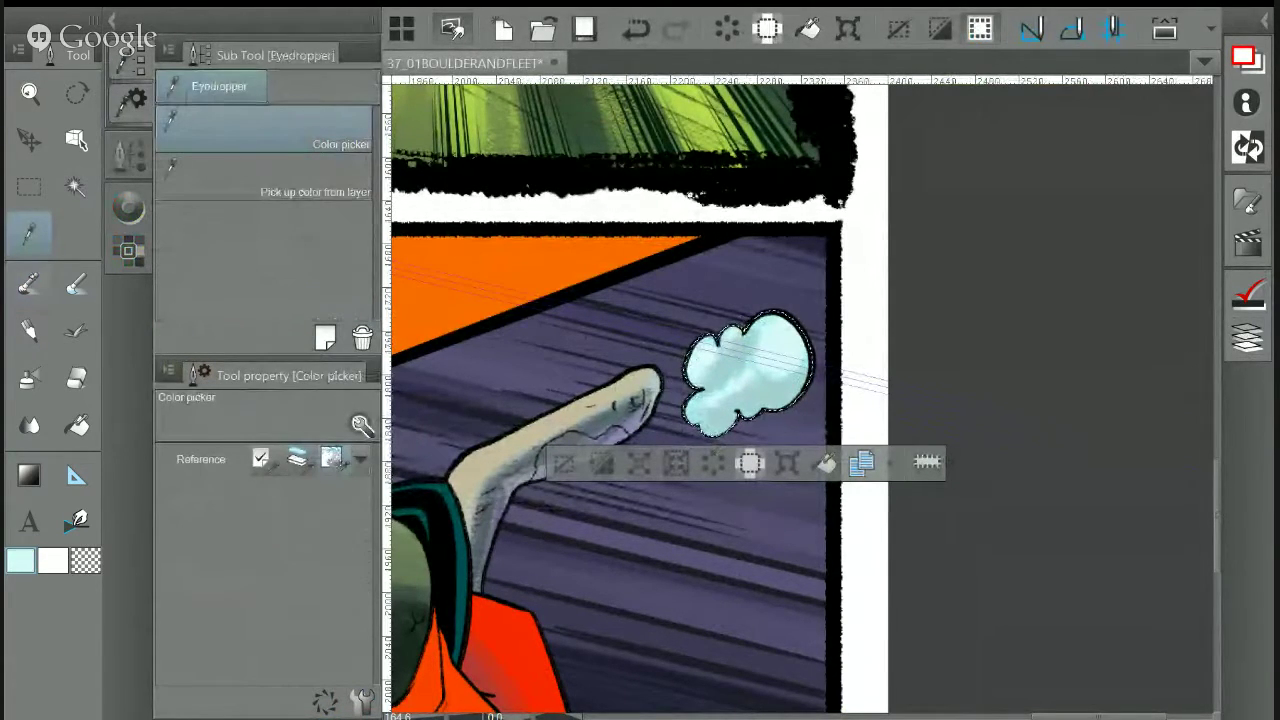
{"action": "key", "text": "p"}
{"action": "mouse_move", "coordinate": [706, 404]}
{"action": "left_mouse_down"}
{"action": "mouse_move", "coordinate": [710, 420]}
{"action": "mouse_move", "coordinate": [705, 395]}
{"action": "mouse_move", "coordinate": [730, 368]}
{"action": "mouse_move", "coordinate": [728, 340]}
{"action": "mouse_move", "coordinate": [732, 360]}
{"action": "mouse_move", "coordinate": [756, 342]}
{"action": "mouse_move", "coordinate": [784, 366]}
{"action": "mouse_move", "coordinate": [754, 396]}
{"action": "left_mouse_up"}
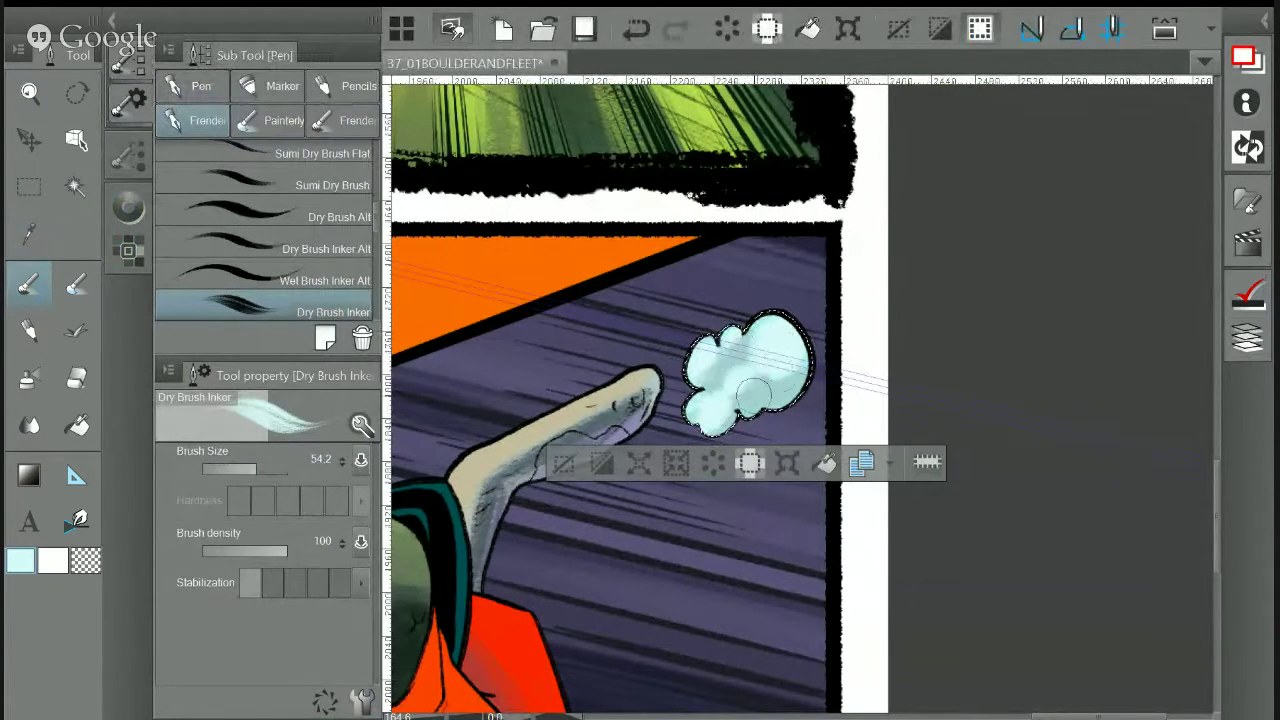
{"action": "left_click_drag", "start_coordinate": [831, 409], "coordinate": [924, 414]}
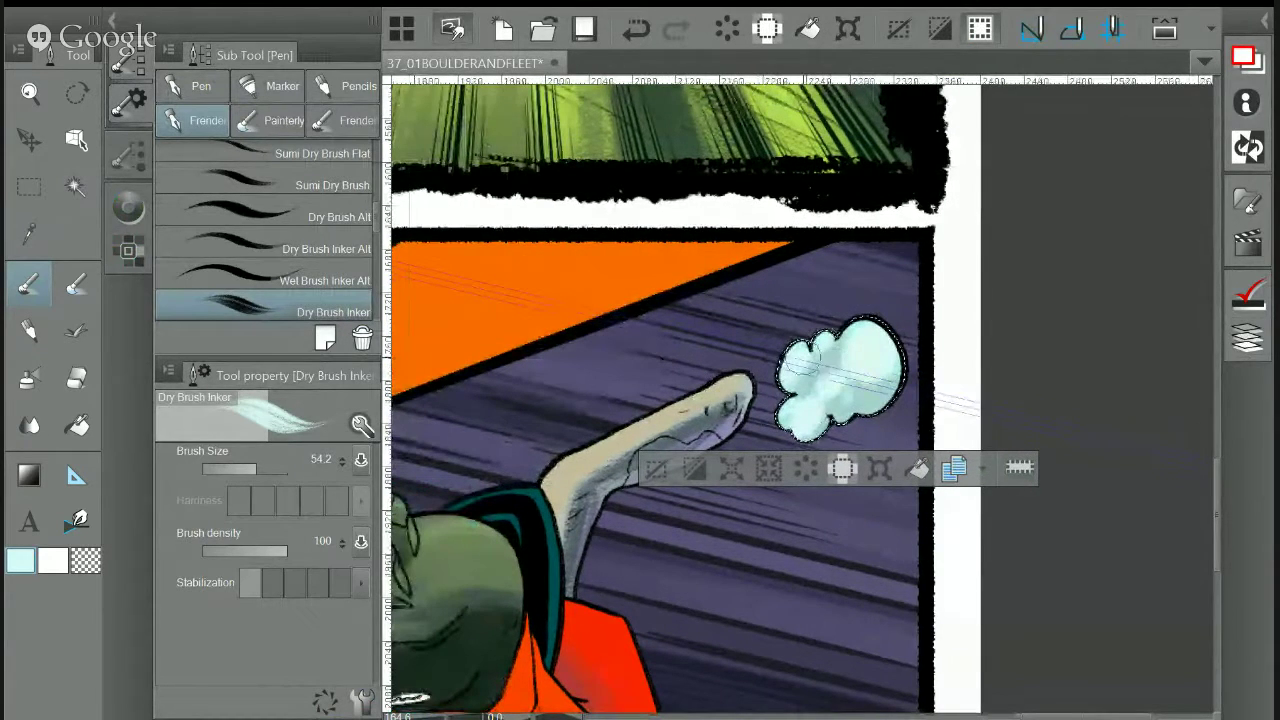
{"action": "left_click", "coordinate": [658, 468]}
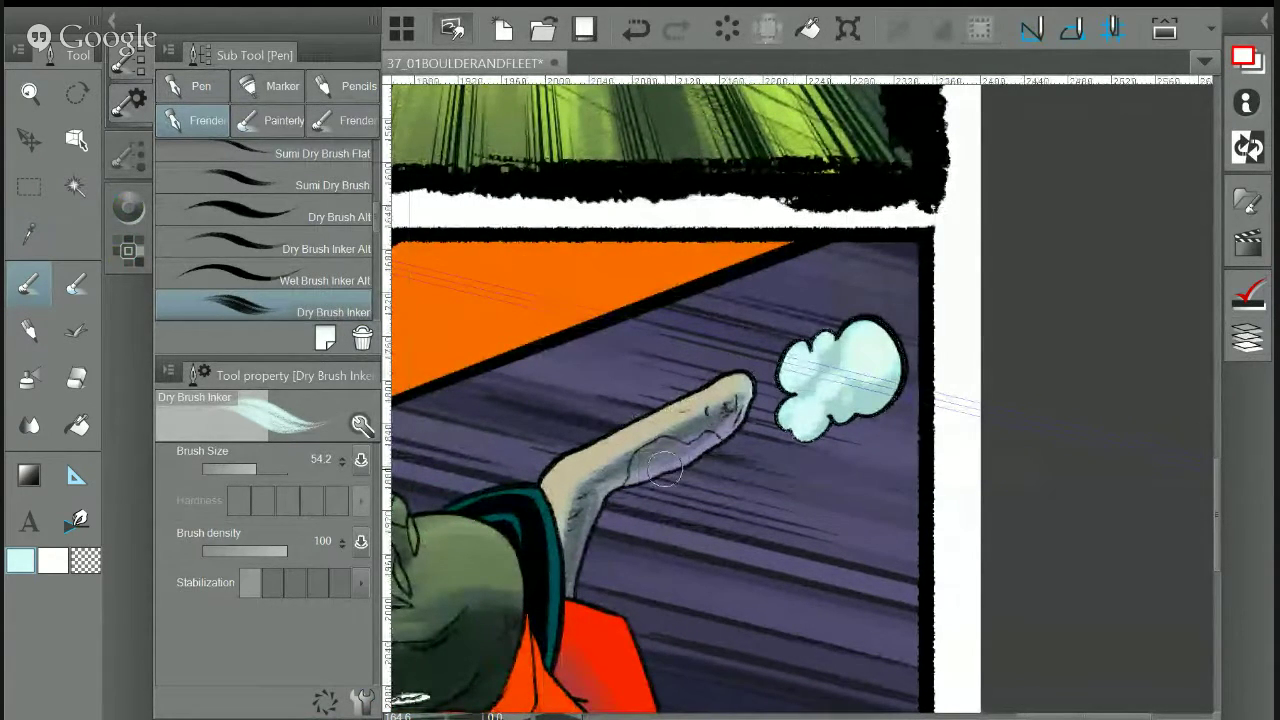
Select the perspective ruler on the Colors layer with the Object tool, save the page, and delete the ruler
{"action": "key", "text": "ctrl+minus"}
{"action": "key", "text": "ctrl+minus"}
{"action": "left_click_drag", "start_coordinate": [664, 468], "coordinate": [1172, 316]}
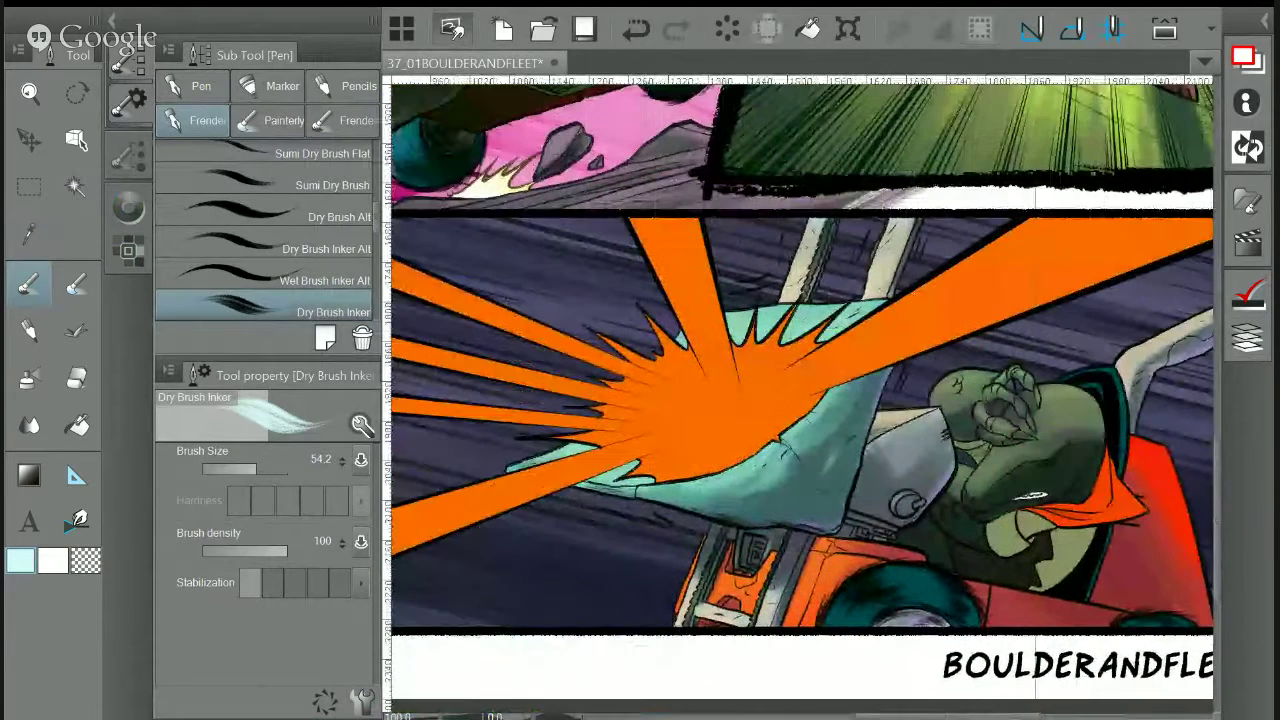
{"action": "key", "text": "o"}
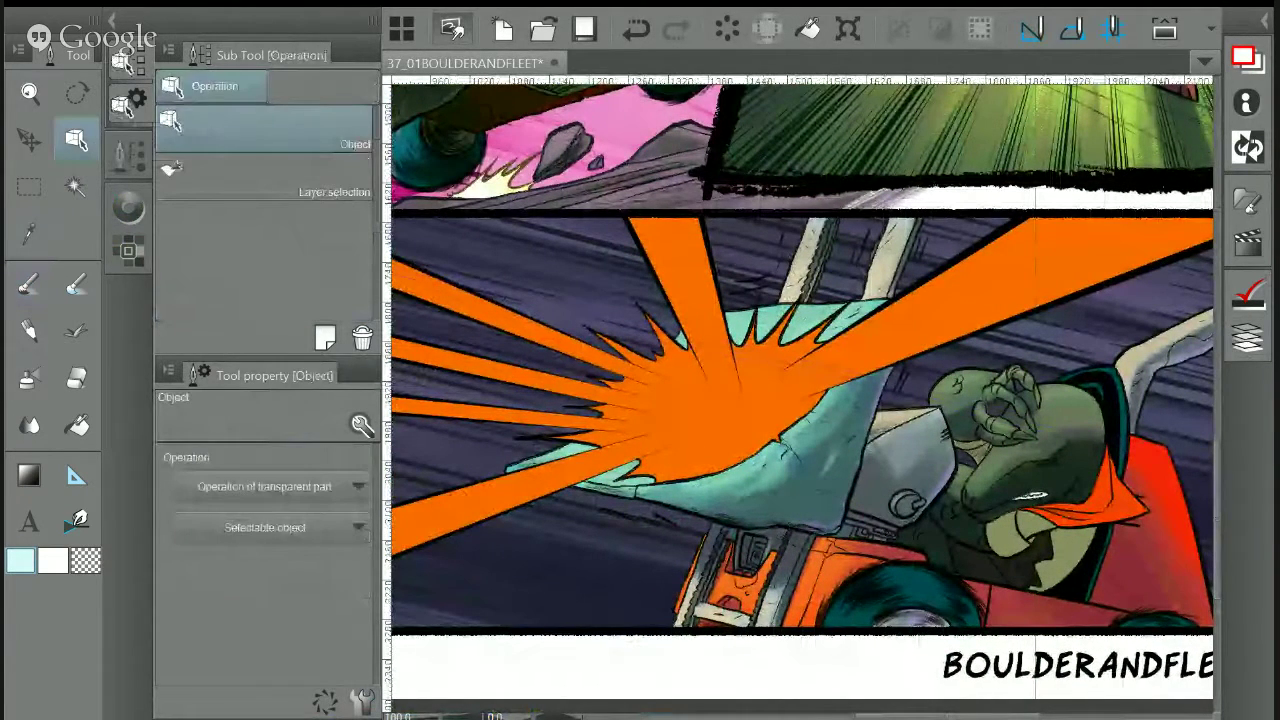
{"action": "left_click", "coordinate": [691, 340]}
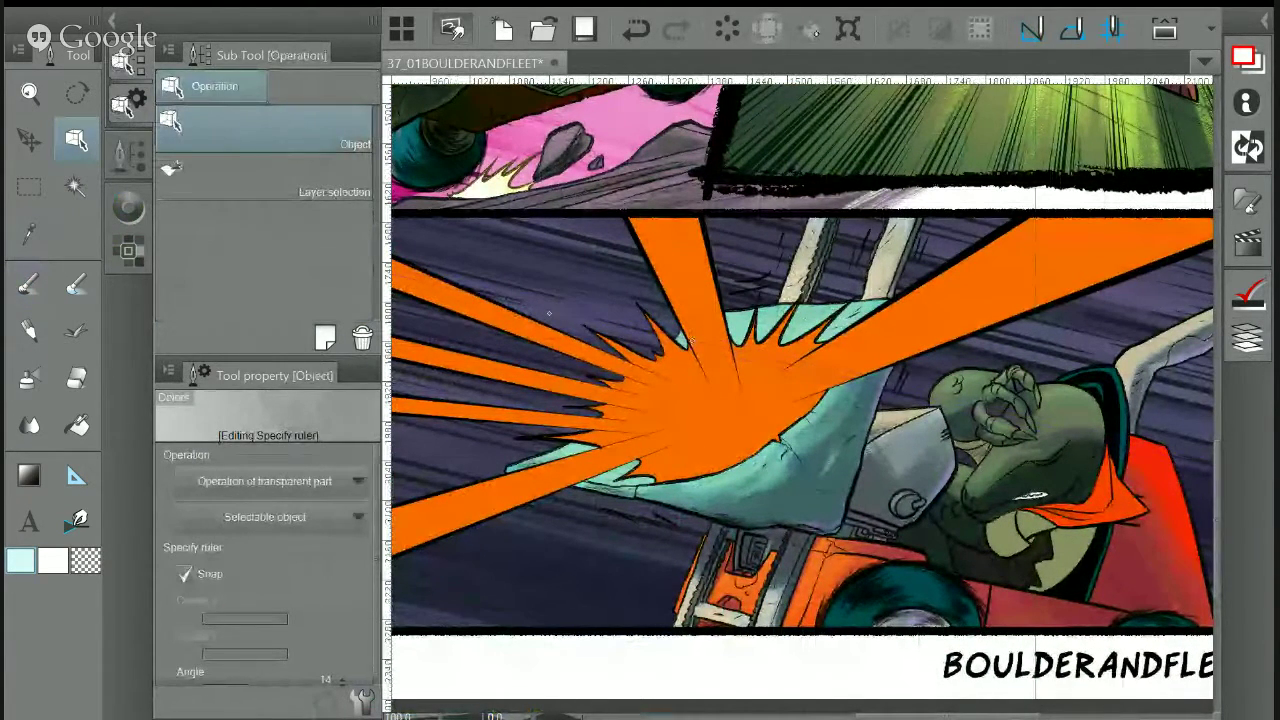
{"action": "left_click", "coordinate": [1035, 340]}
{"action": "left_click_drag", "start_coordinate": [840, 150], "coordinate": [657, 693]}
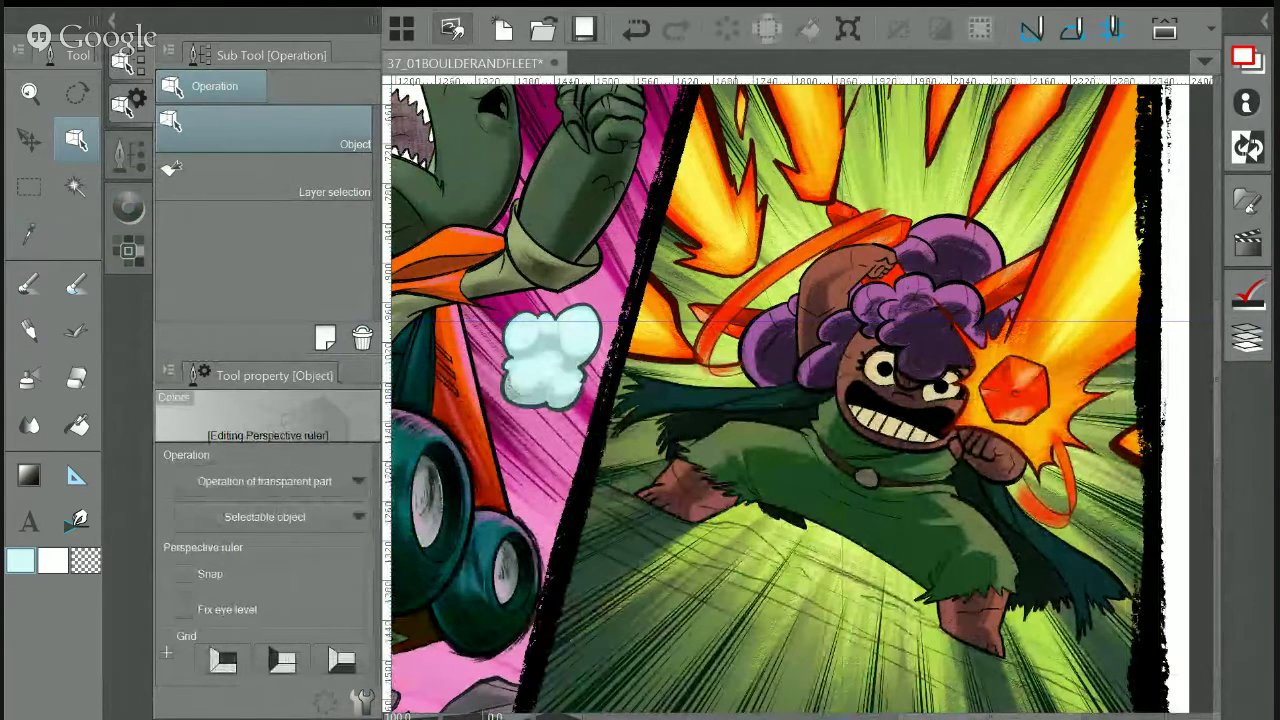
{"action": "key", "text": "ctrl+s"}
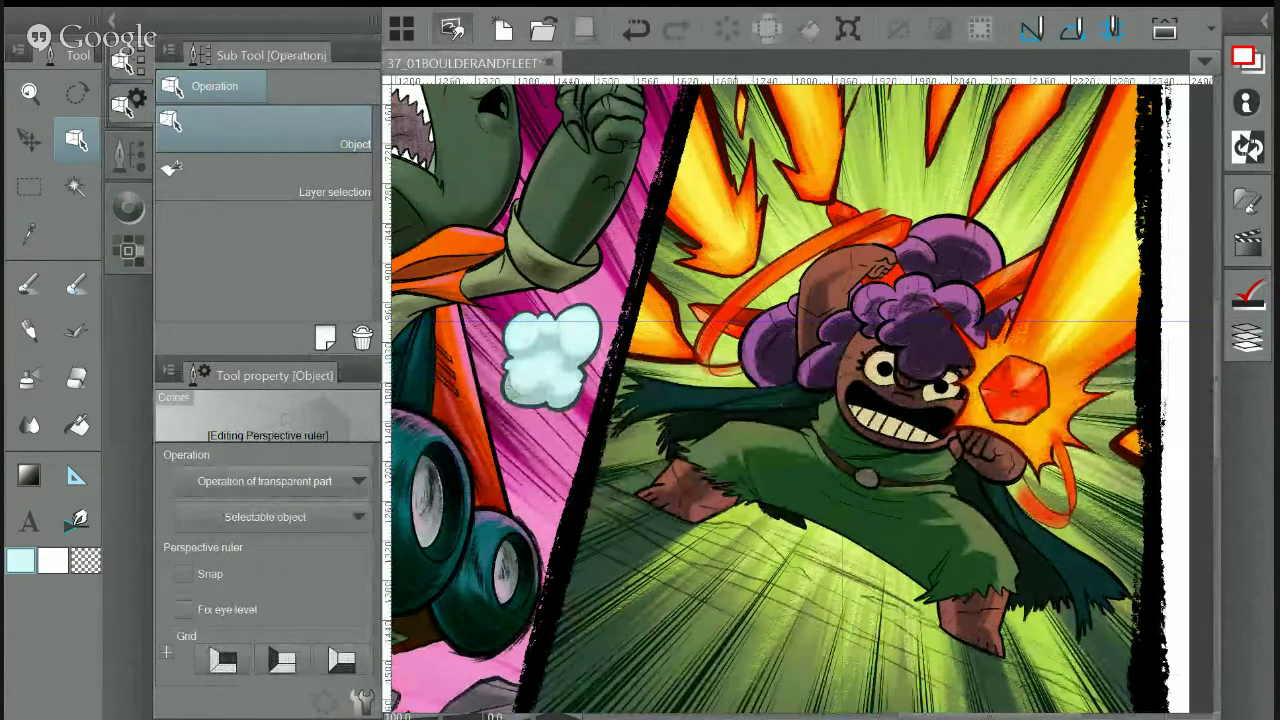
{"action": "left_click", "coordinate": [850, 322]}
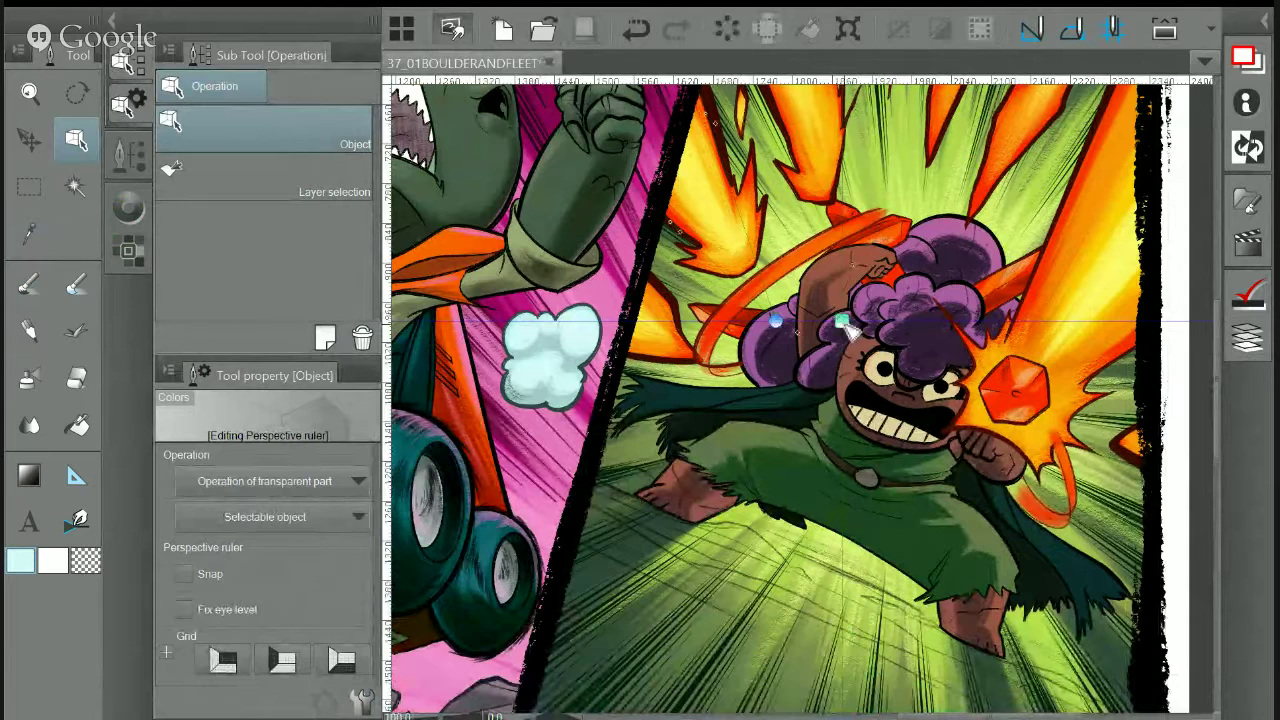
{"action": "key", "text": "Delete"}
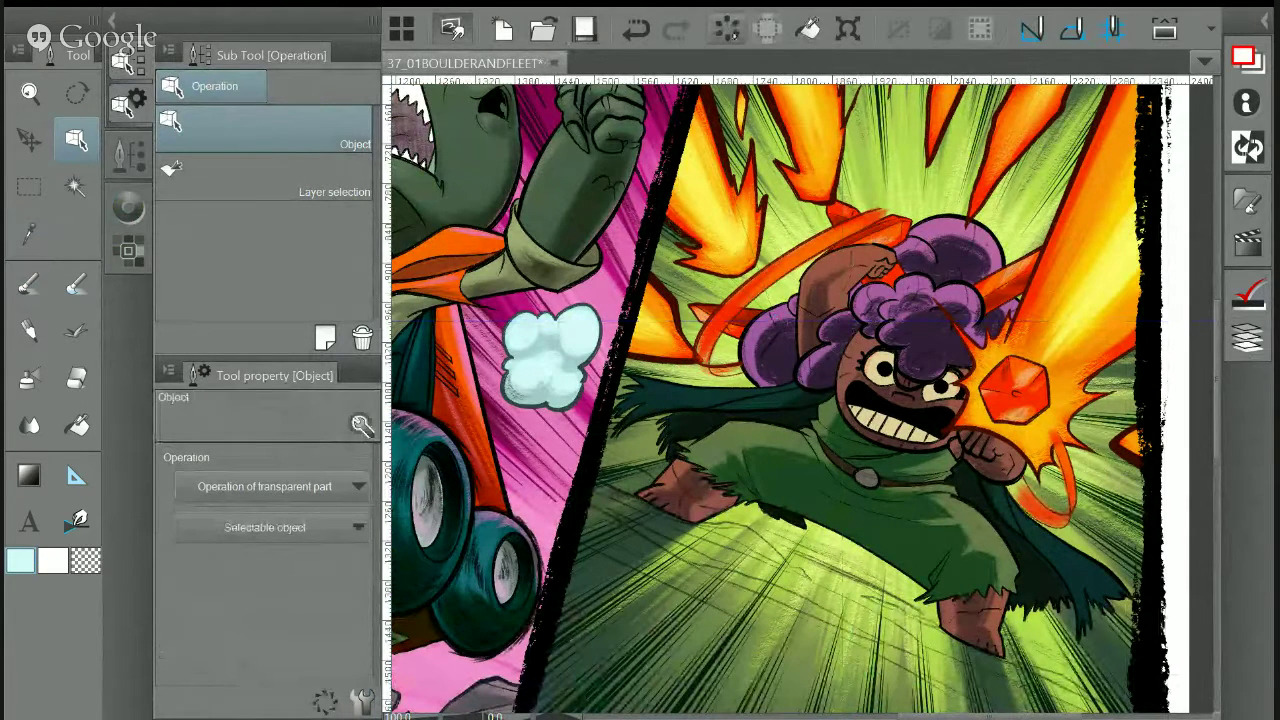
Create a perspective ruler in the bottom panel, aligning its guide lines with the lowest laser beam so they converge at the burst's center
{"action": "left_click_drag", "start_coordinate": [580, 584], "coordinate": [1026, 213]}
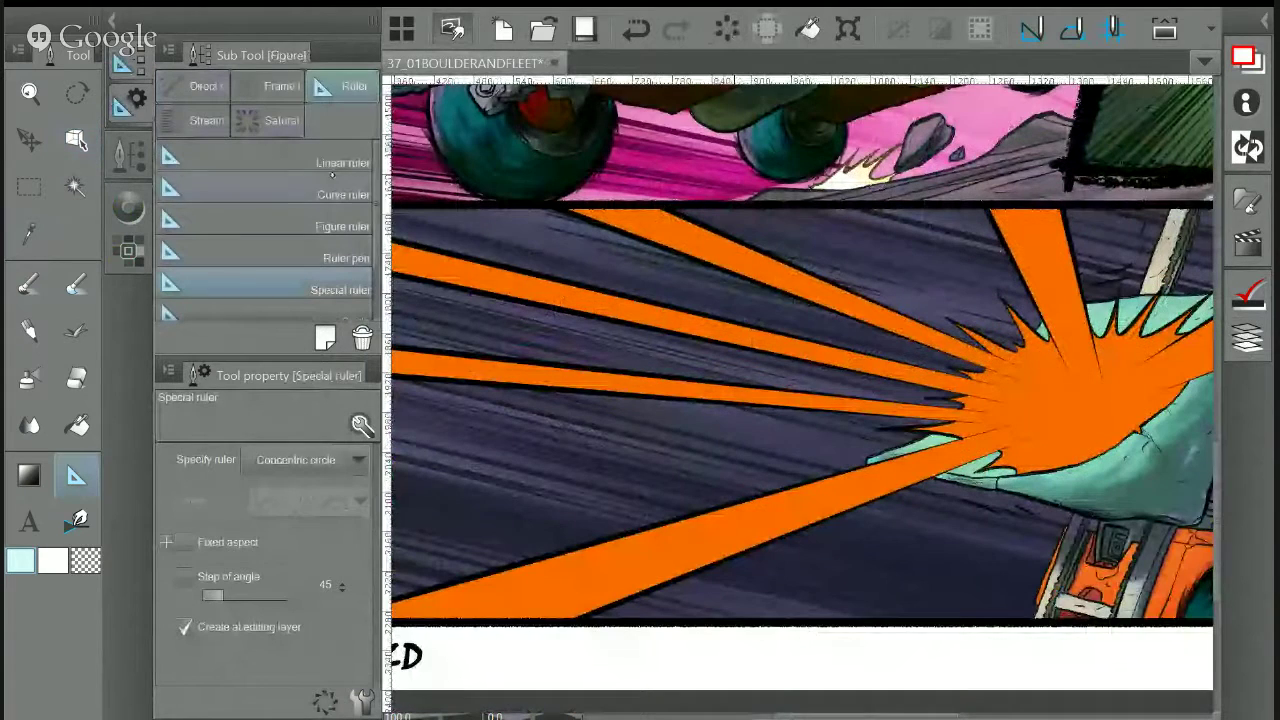
{"action": "scroll", "coordinate": [265, 230], "scroll_direction": "down", "scroll_amount": 2}
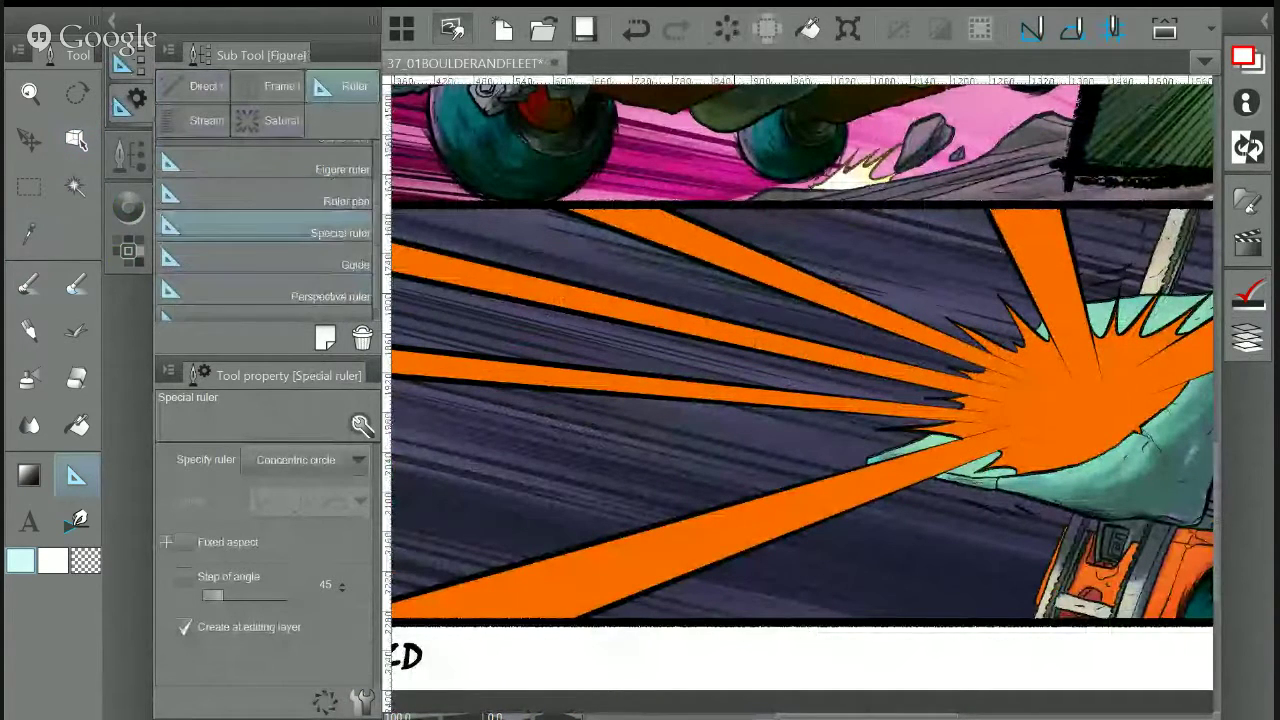
{"action": "left_click", "coordinate": [265, 290]}
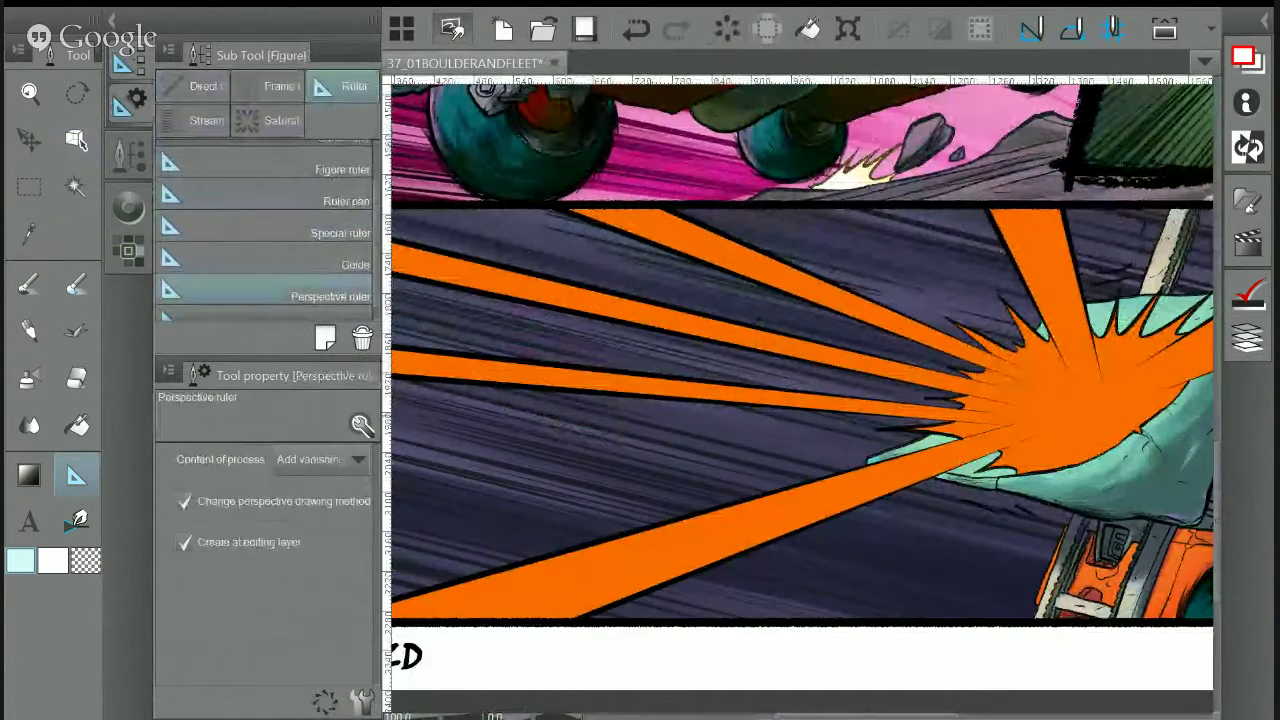
{"action": "left_click_drag", "start_coordinate": [1024, 423], "coordinate": [1030, 396]}
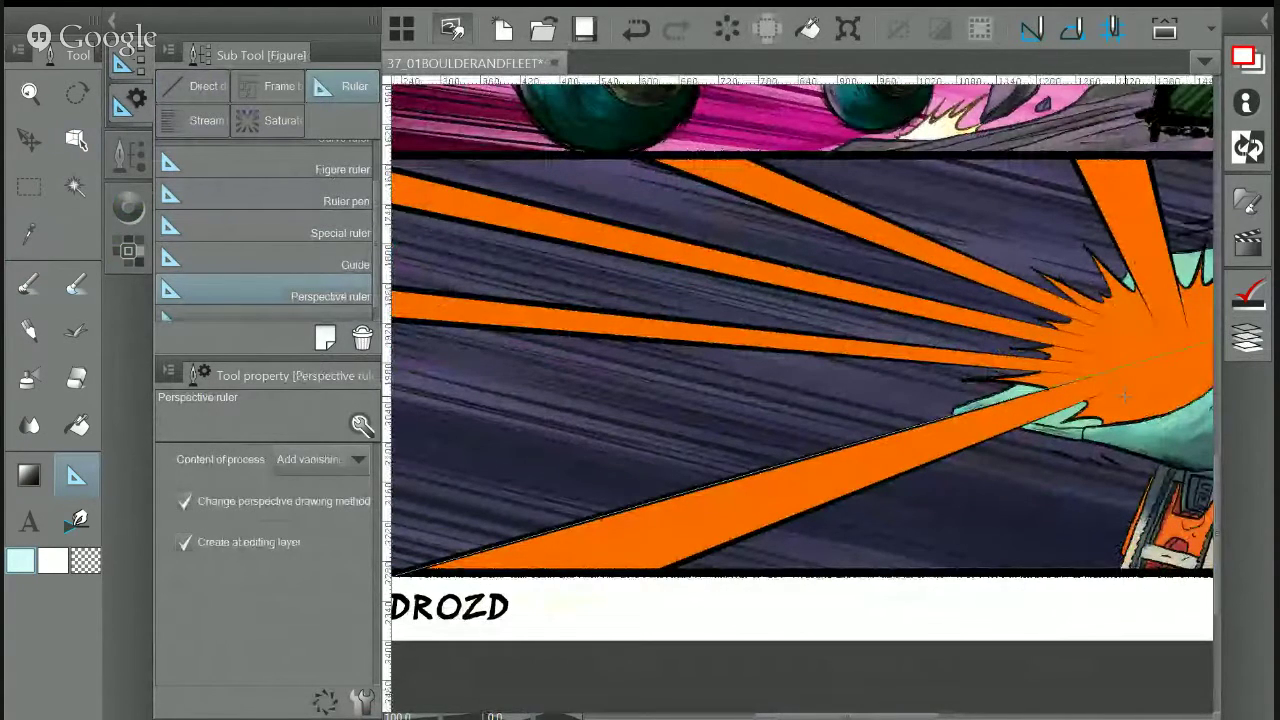
{"action": "left_click_drag", "start_coordinate": [1125, 397], "coordinate": [395, 652]}
{"action": "left_click_drag", "start_coordinate": [1093, 397], "coordinate": [756, 537]}
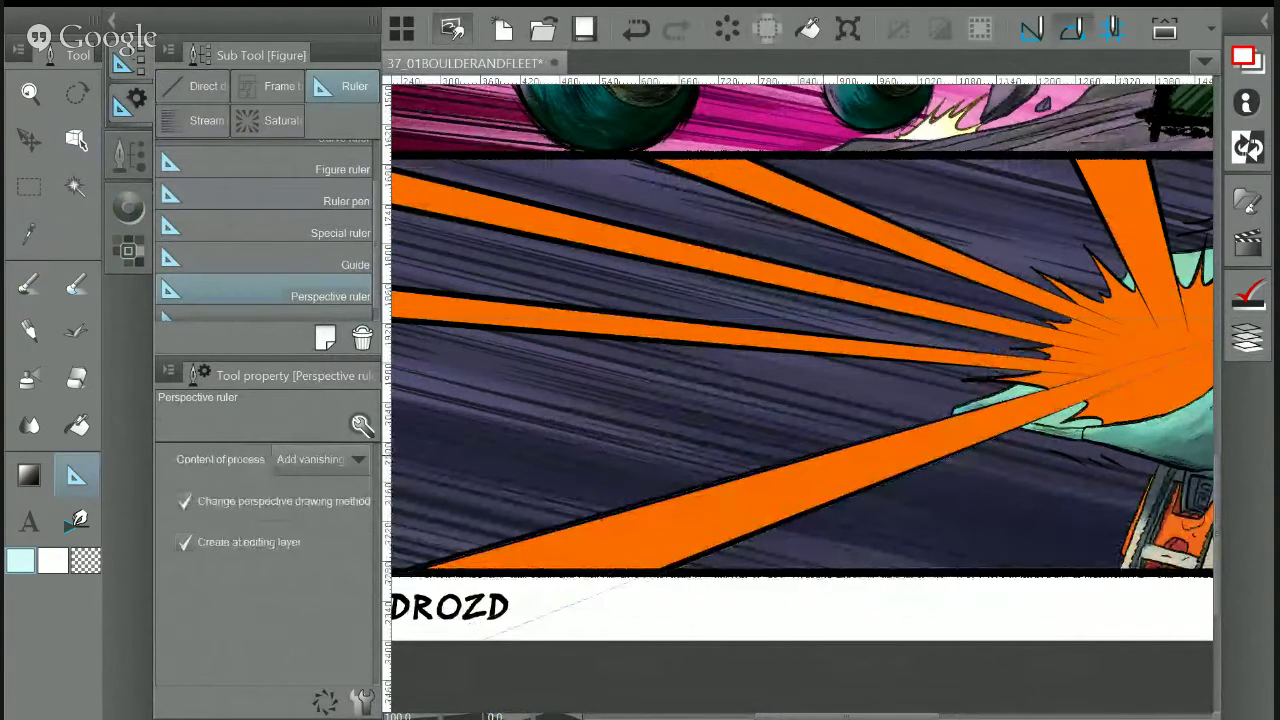
Auto-select the flat orange laser burst on the edited layer and fill it with the Rube Crystals color
{"action": "key", "text": "w"}
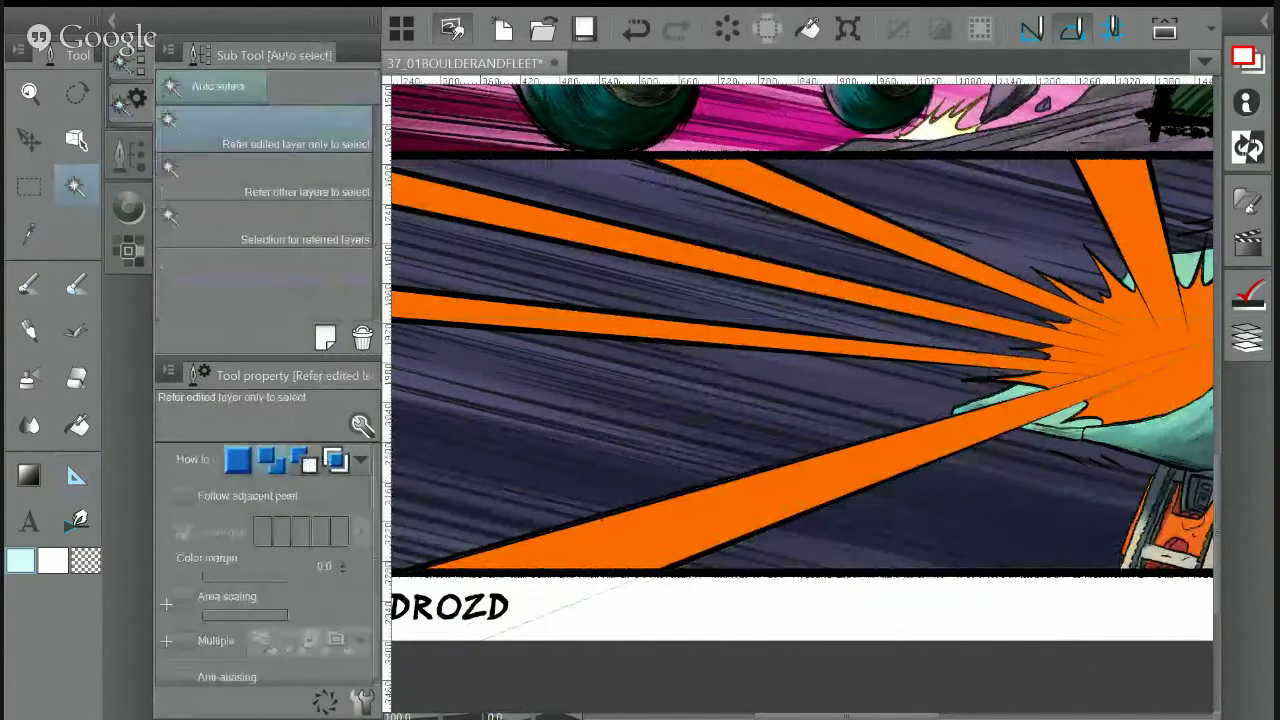
{"action": "left_click", "coordinate": [1100, 350]}
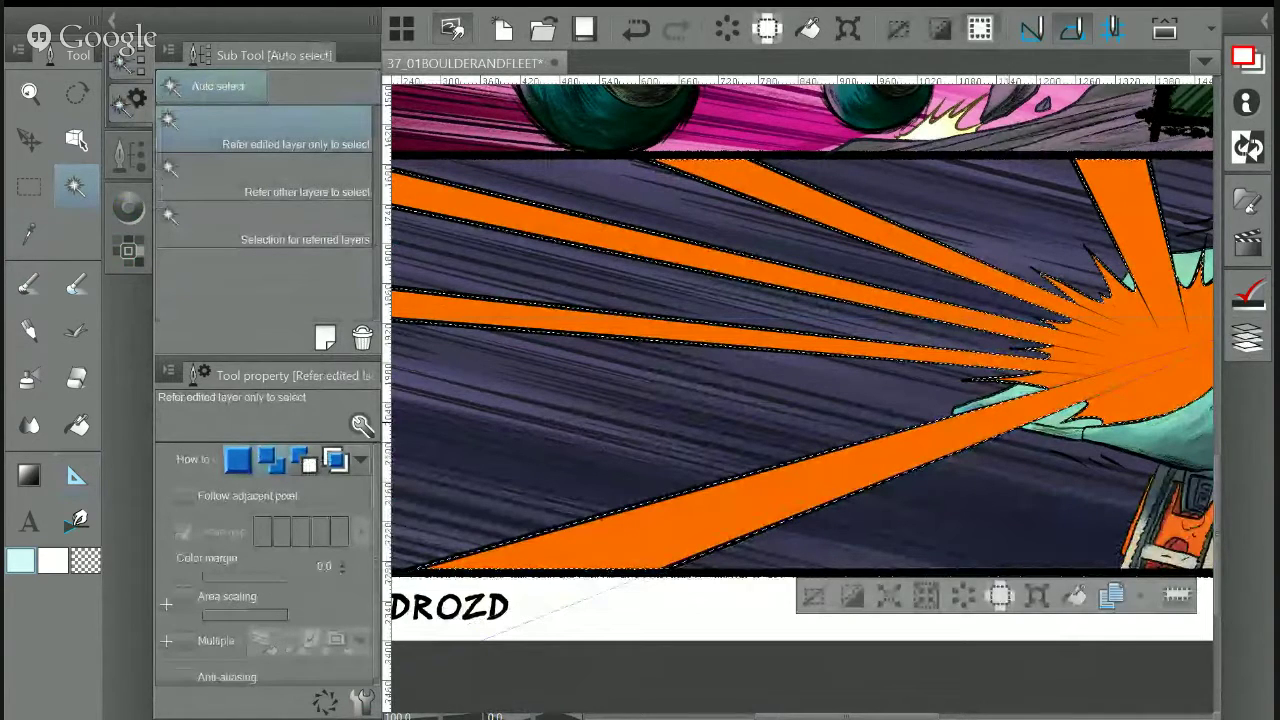
{"action": "key", "text": "minus"}
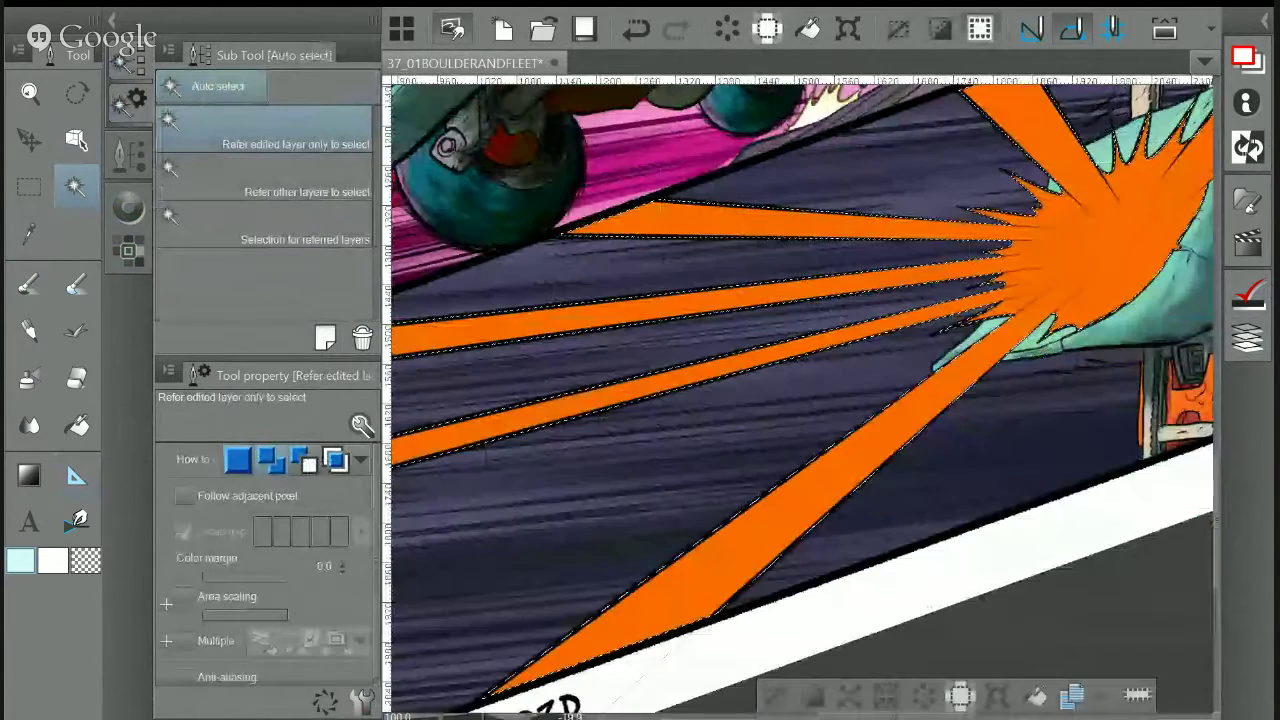
{"action": "left_click_drag", "start_coordinate": [802, 400], "coordinate": [798, 376]}
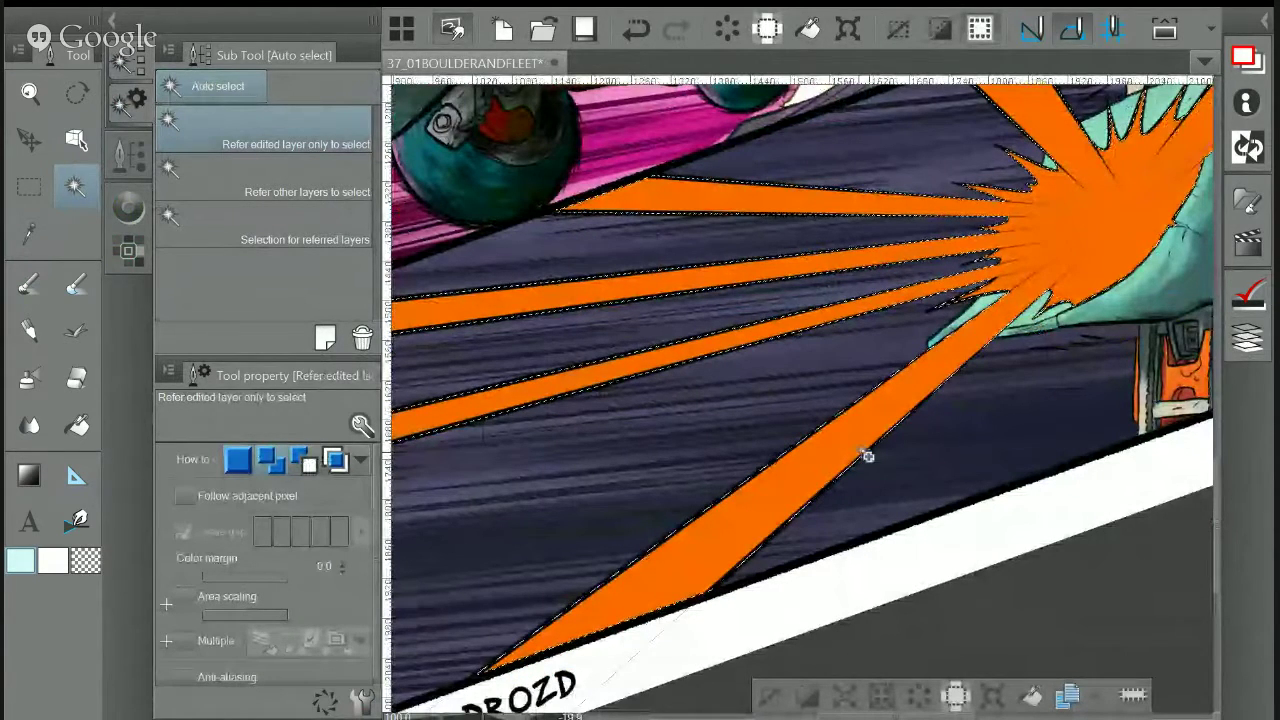
{"action": "scroll", "coordinate": [867, 456], "scroll_direction": "down", "scroll_amount": 2}
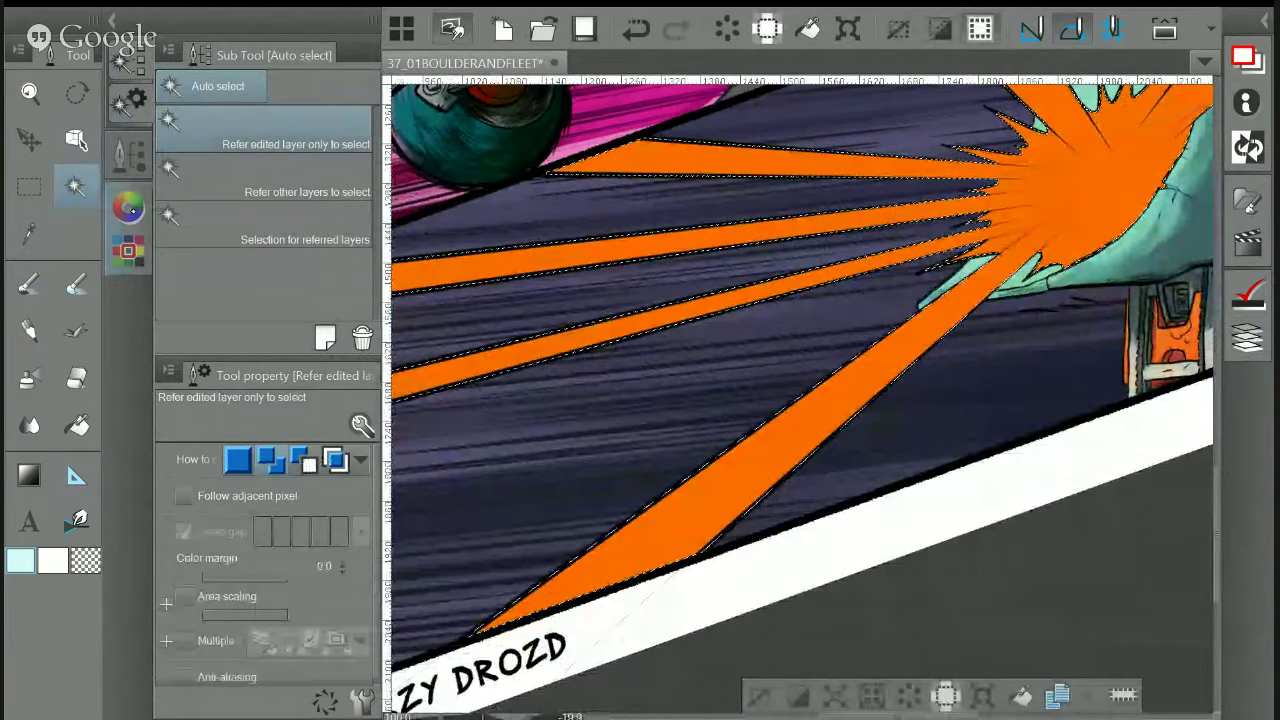
{"action": "left_click", "coordinate": [129, 208]}
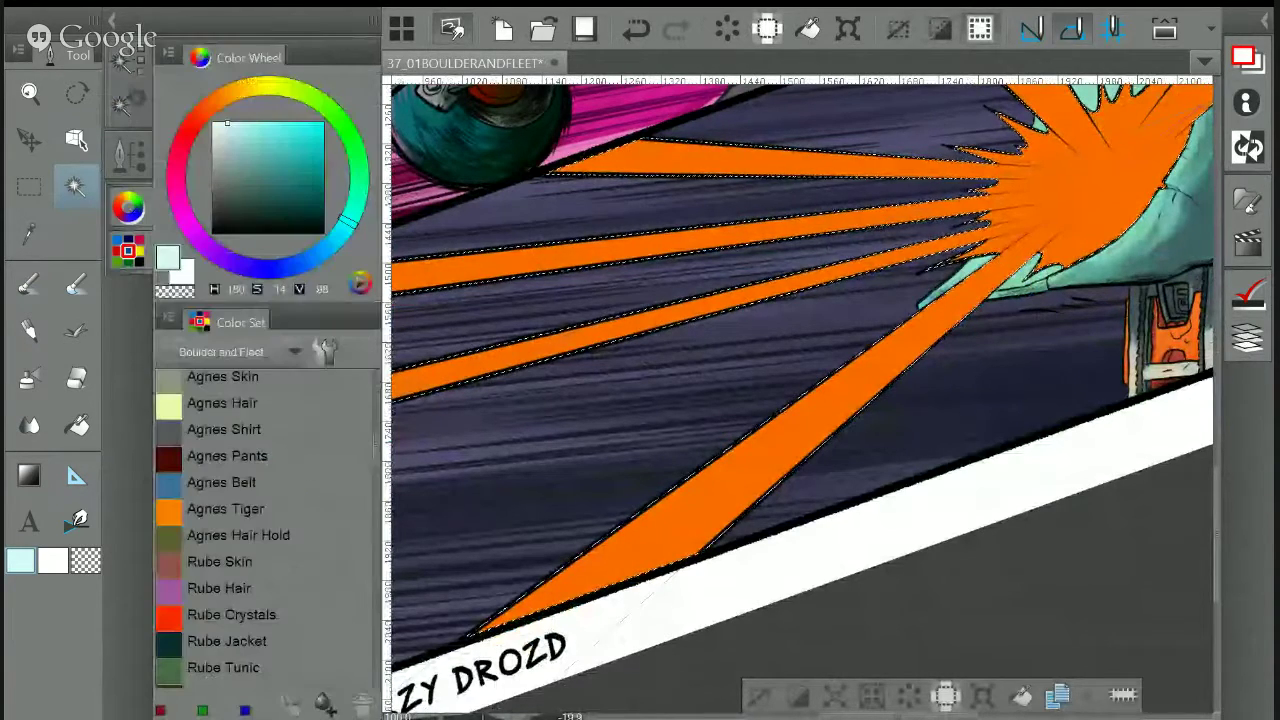
{"action": "left_click", "coordinate": [231, 616]}
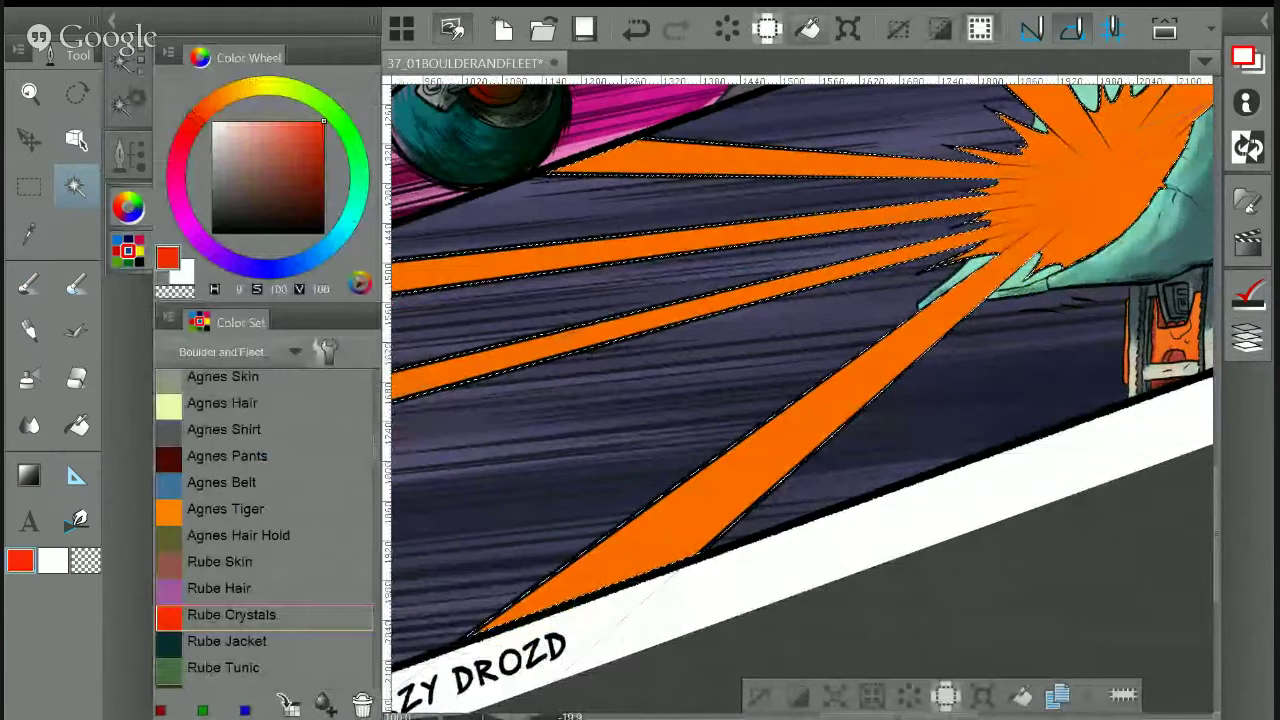
{"action": "left_click", "coordinate": [809, 29]}
Brush orange (H 24, S 100, V 100) along the inside of the lowest beam with the Concept 1 brush at size 29.3
{"action": "left_click", "coordinate": [208, 104]}
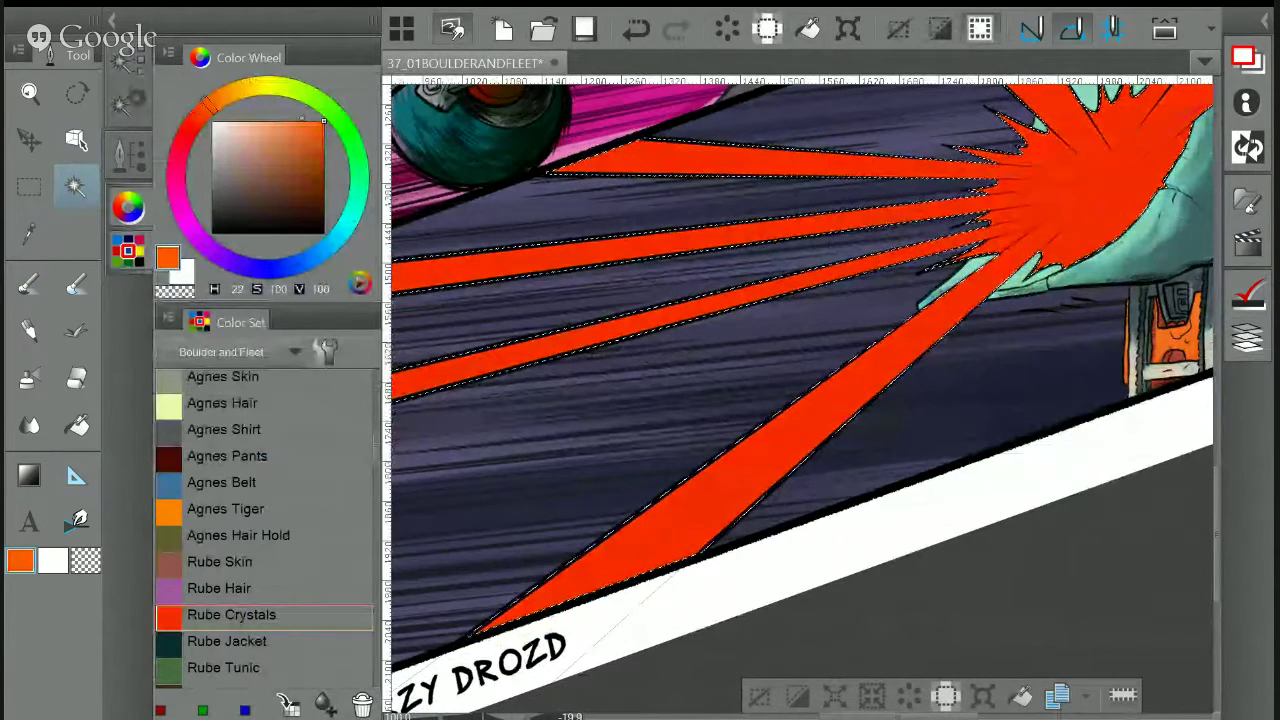
{"action": "left_click", "coordinate": [213, 102]}
{"action": "left_click", "coordinate": [213, 103]}
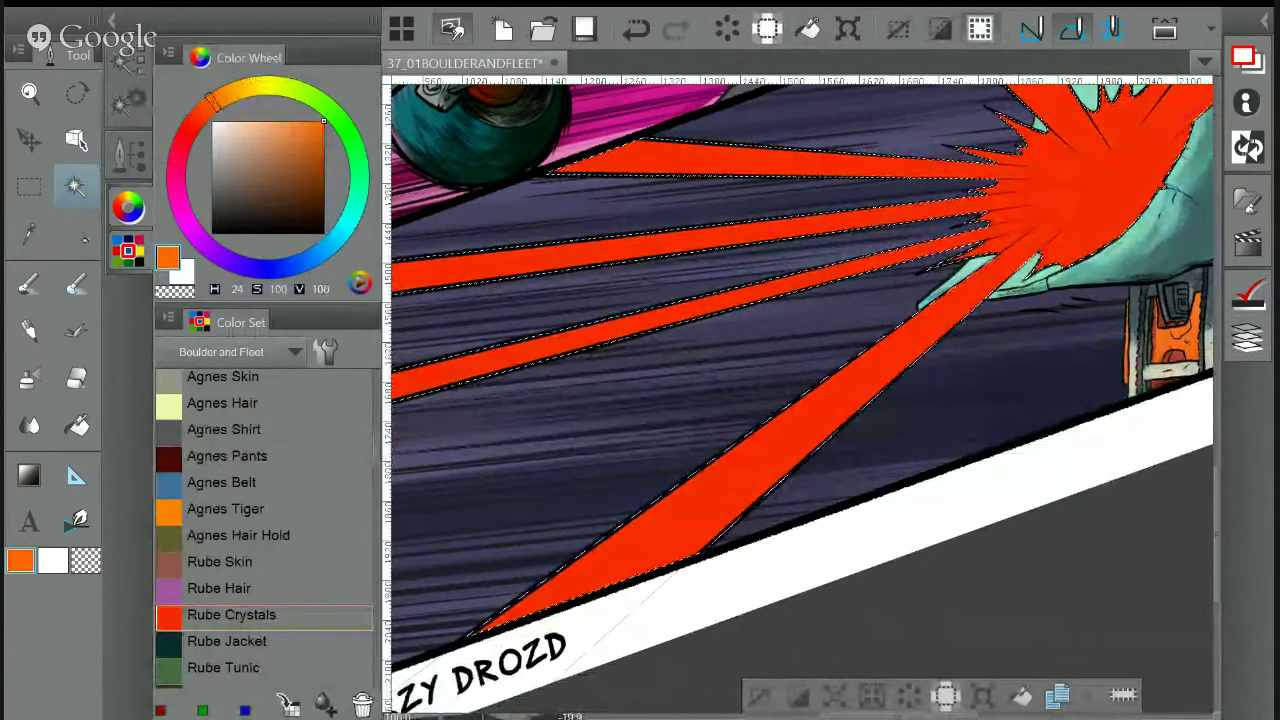
{"action": "left_click", "coordinate": [29, 285]}
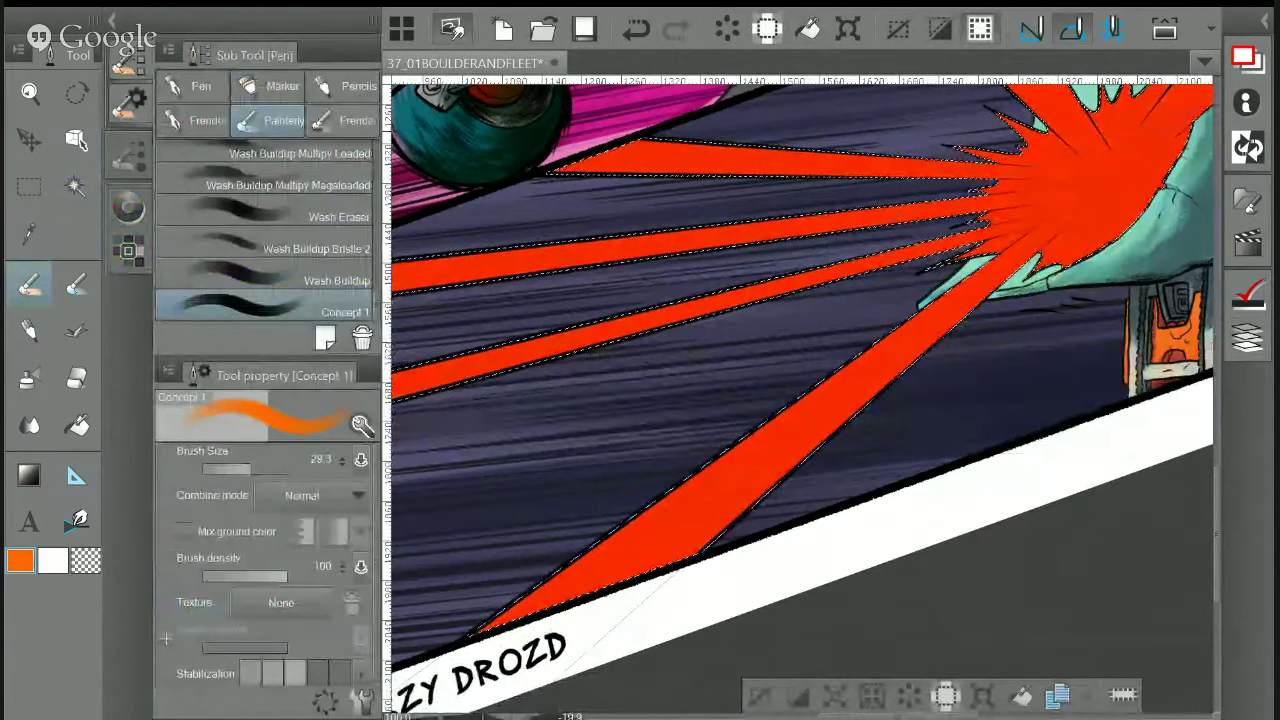
{"action": "left_click_drag", "start_coordinate": [700, 520], "coordinate": [725, 449]}
{"action": "mouse_move", "coordinate": [775, 385]}
{"action": "left_mouse_down"}
{"action": "mouse_move", "coordinate": [667, 487]}
{"action": "mouse_move", "coordinate": [682, 449]}
{"action": "mouse_move", "coordinate": [988, 222]}
{"action": "left_mouse_up"}
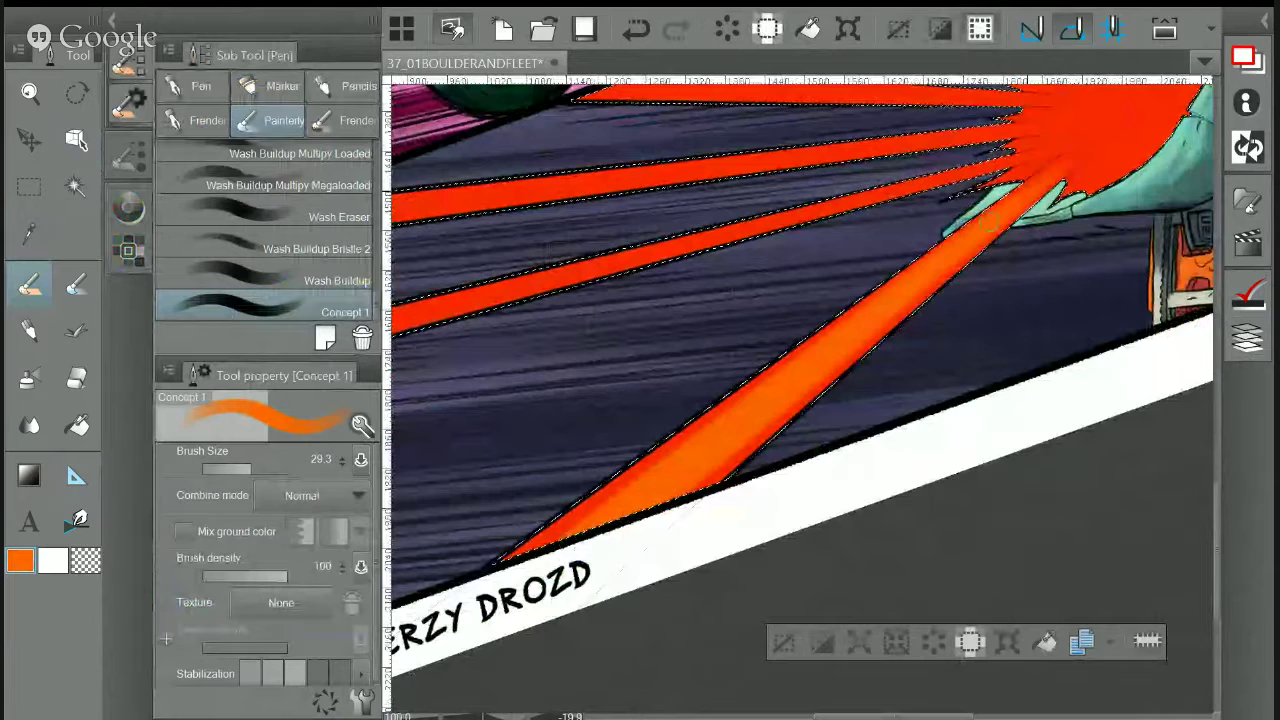
{"action": "left_click_drag", "start_coordinate": [988, 222], "coordinate": [1085, 150]}
{"action": "left_click_drag", "start_coordinate": [674, 514], "coordinate": [856, 279]}
{"action": "key", "text": "ctrl+z"}
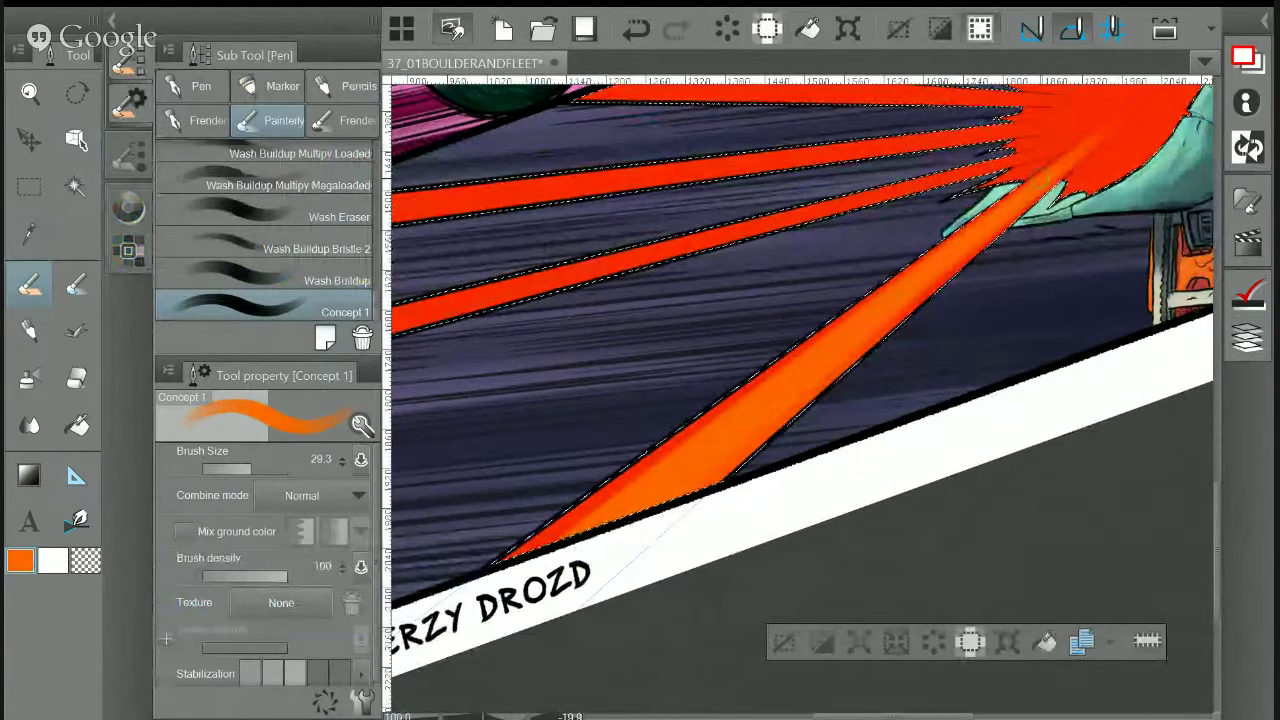
Shift the color to yellow-orange (H 35, S 100, V 100) and brush it along the lowest beam toward the burst's center
{"action": "left_click", "coordinate": [130, 209]}
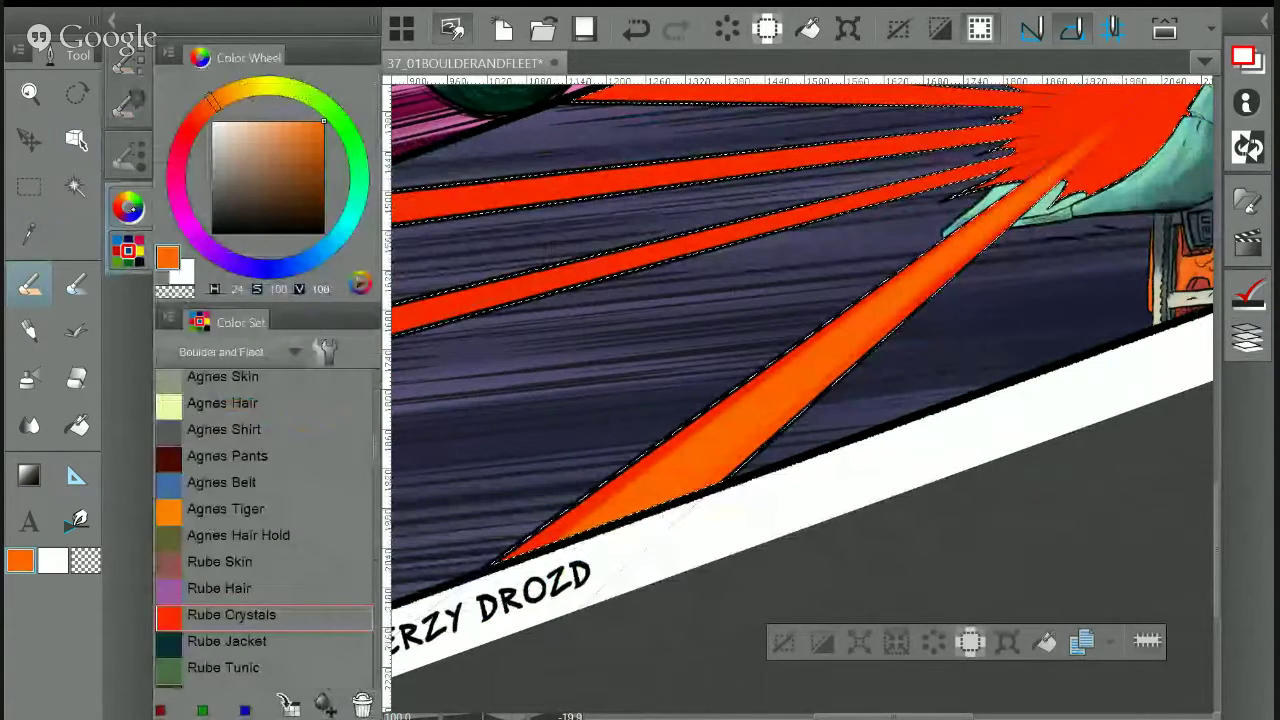
{"action": "left_click_drag", "start_coordinate": [212, 100], "coordinate": [230, 92]}
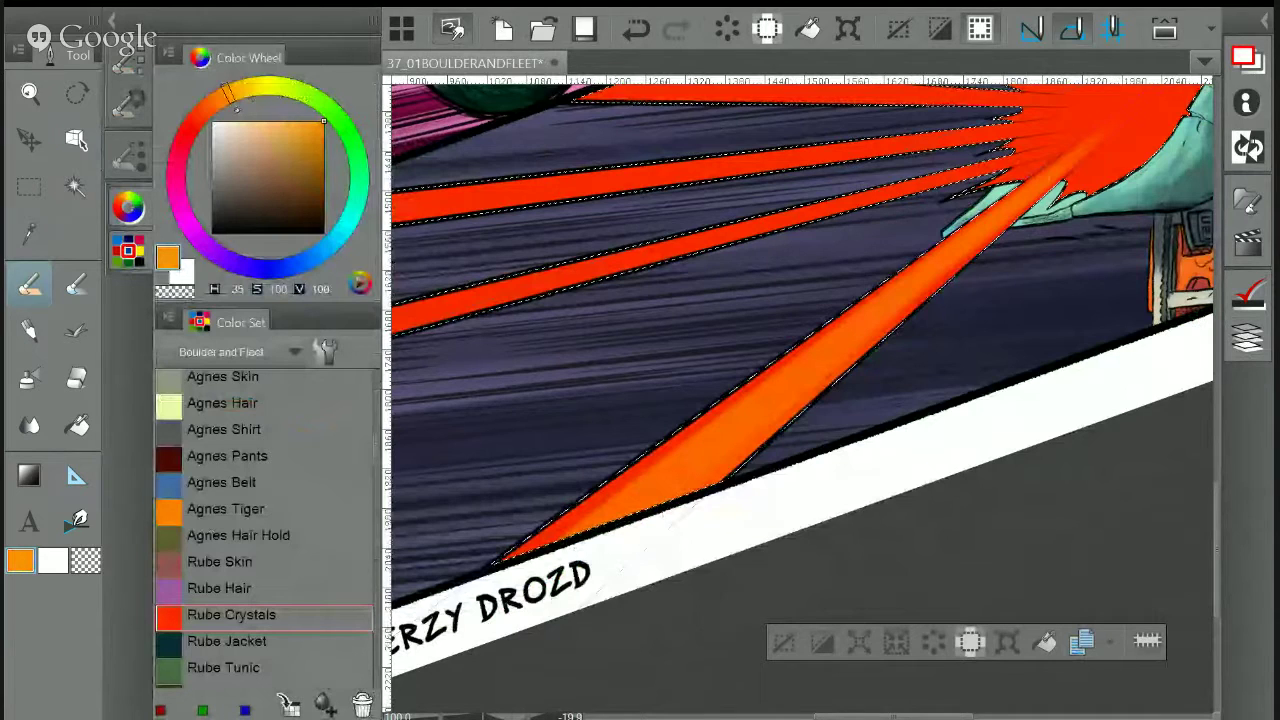
{"action": "left_click", "coordinate": [129, 209]}
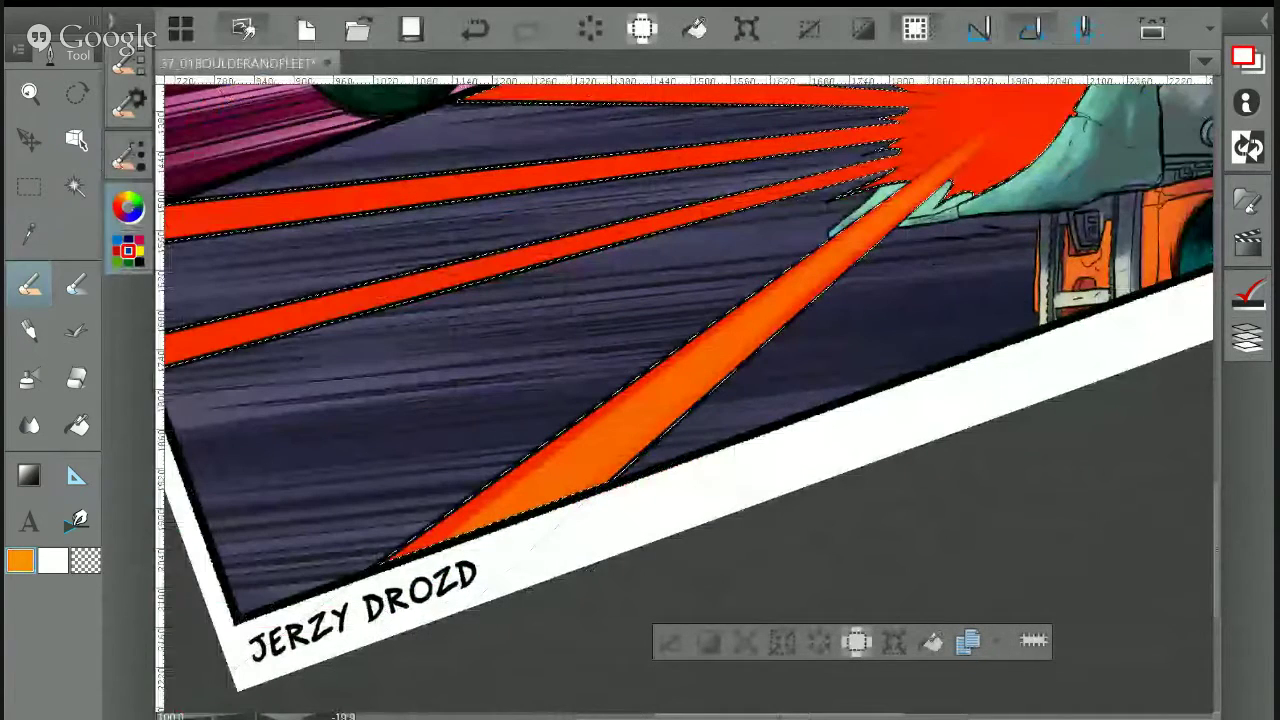
{"action": "left_click_drag", "start_coordinate": [560, 500], "coordinate": [798, 290]}
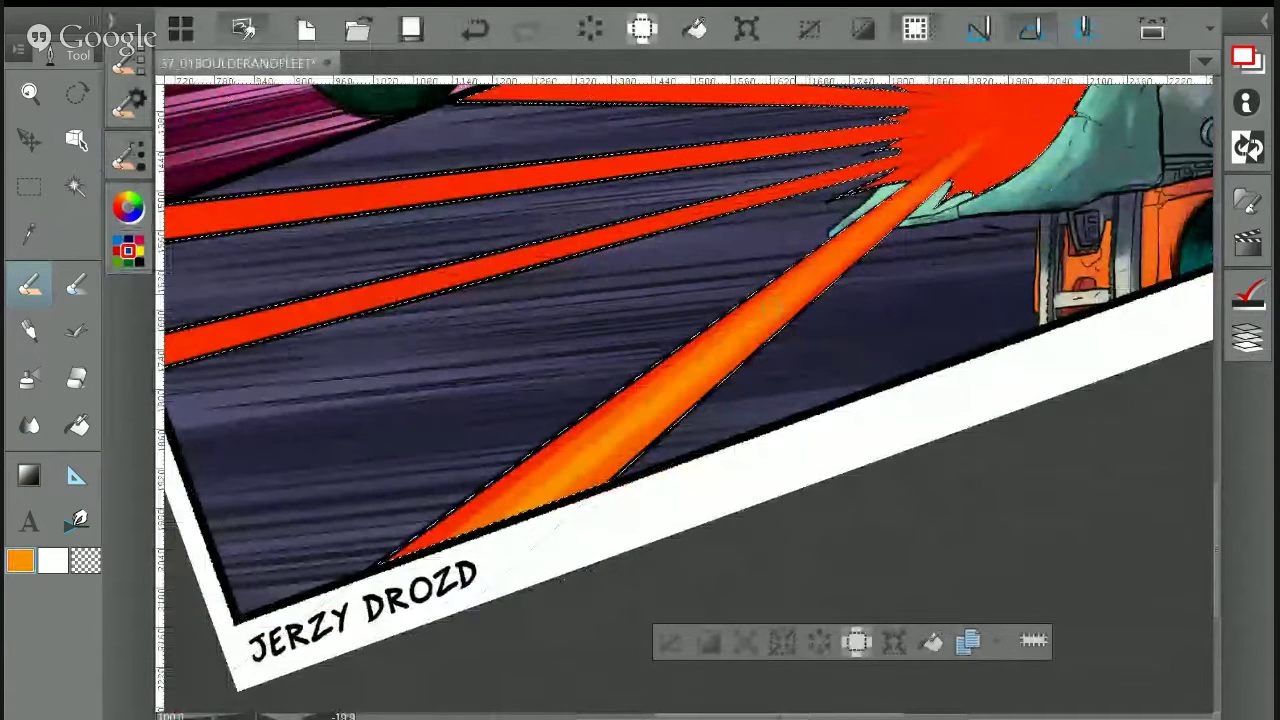
{"action": "key", "text": "ctrl+z"}
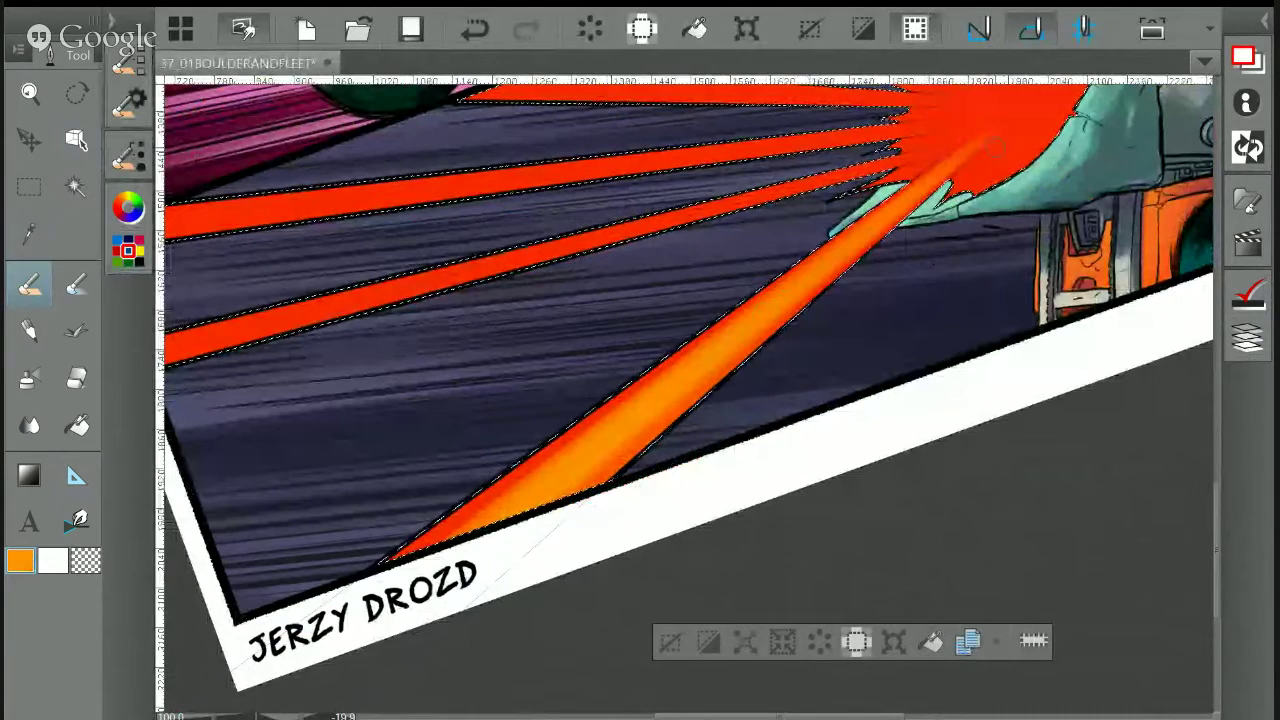
{"action": "mouse_move", "coordinate": [590, 482]}
{"action": "left_mouse_down"}
{"action": "mouse_move", "coordinate": [664, 397]}
{"action": "mouse_move", "coordinate": [1024, 112]}
{"action": "left_mouse_up"}
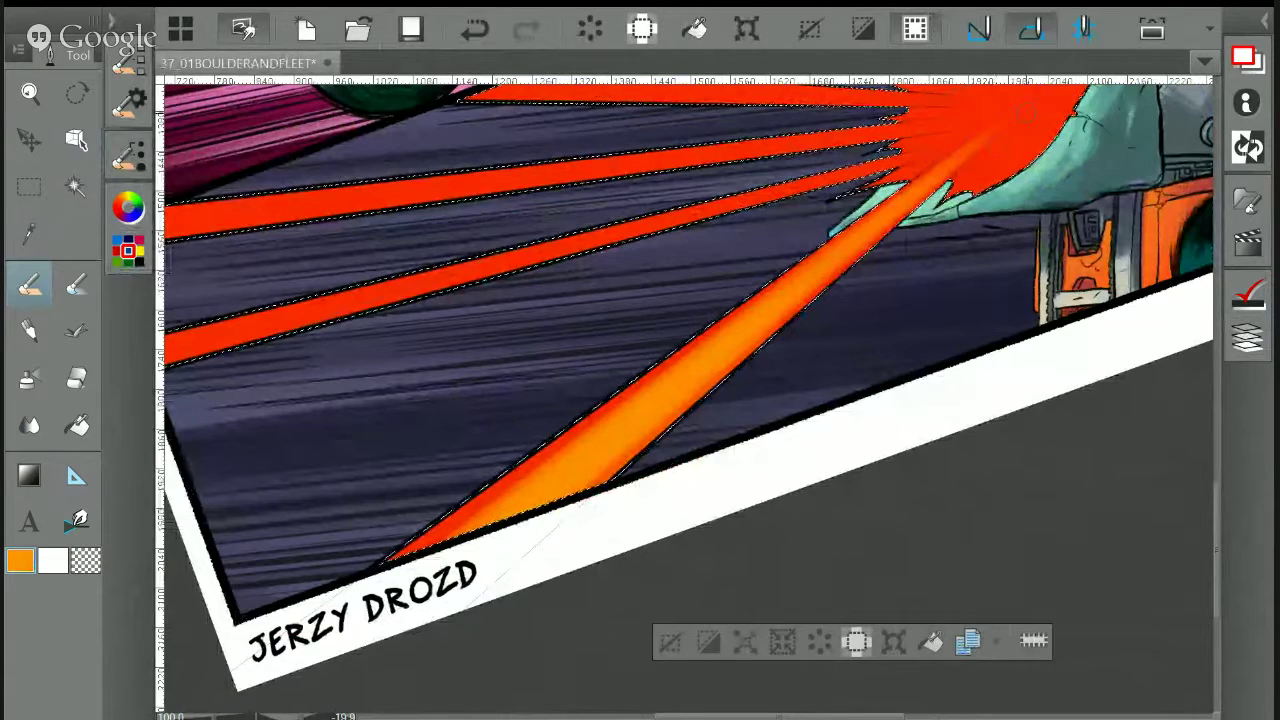
Layer golden yellow and a pale yellow (H 51, S 51, V 100) along the core of the lowest beam
{"action": "left_click", "coordinate": [128, 208]}
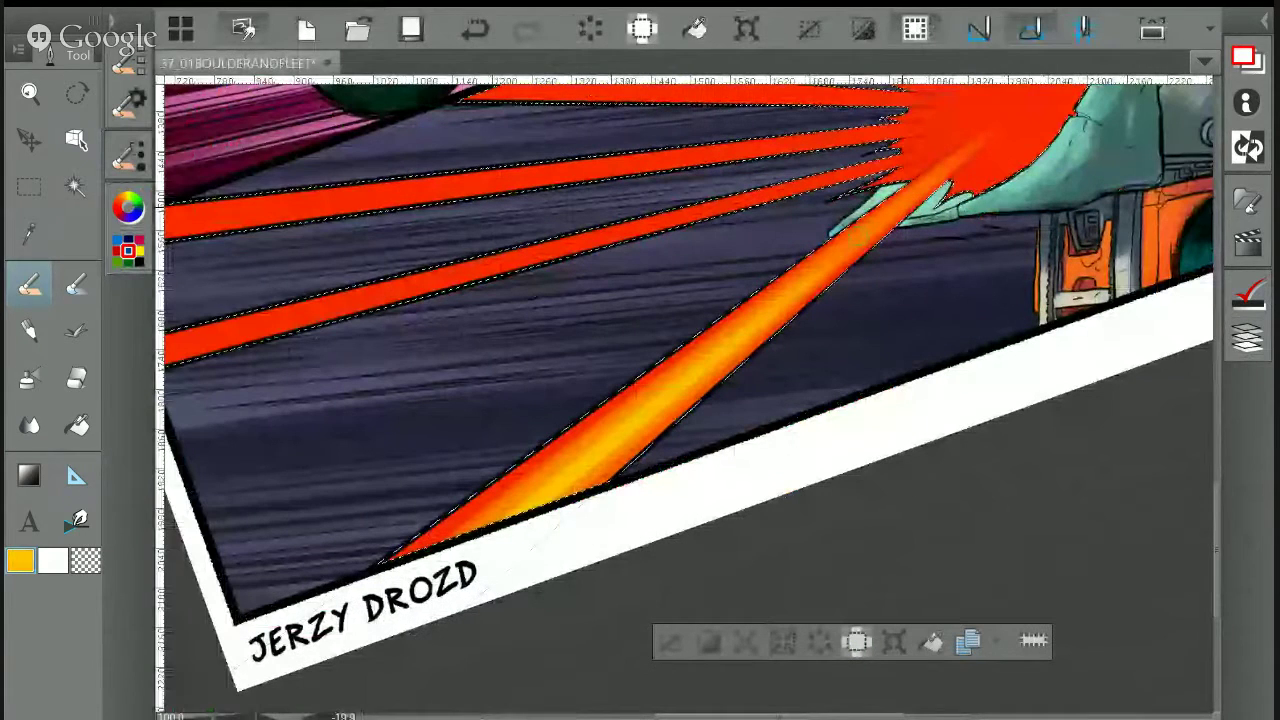
{"action": "left_click_drag", "start_coordinate": [530, 530], "coordinate": [940, 156]}
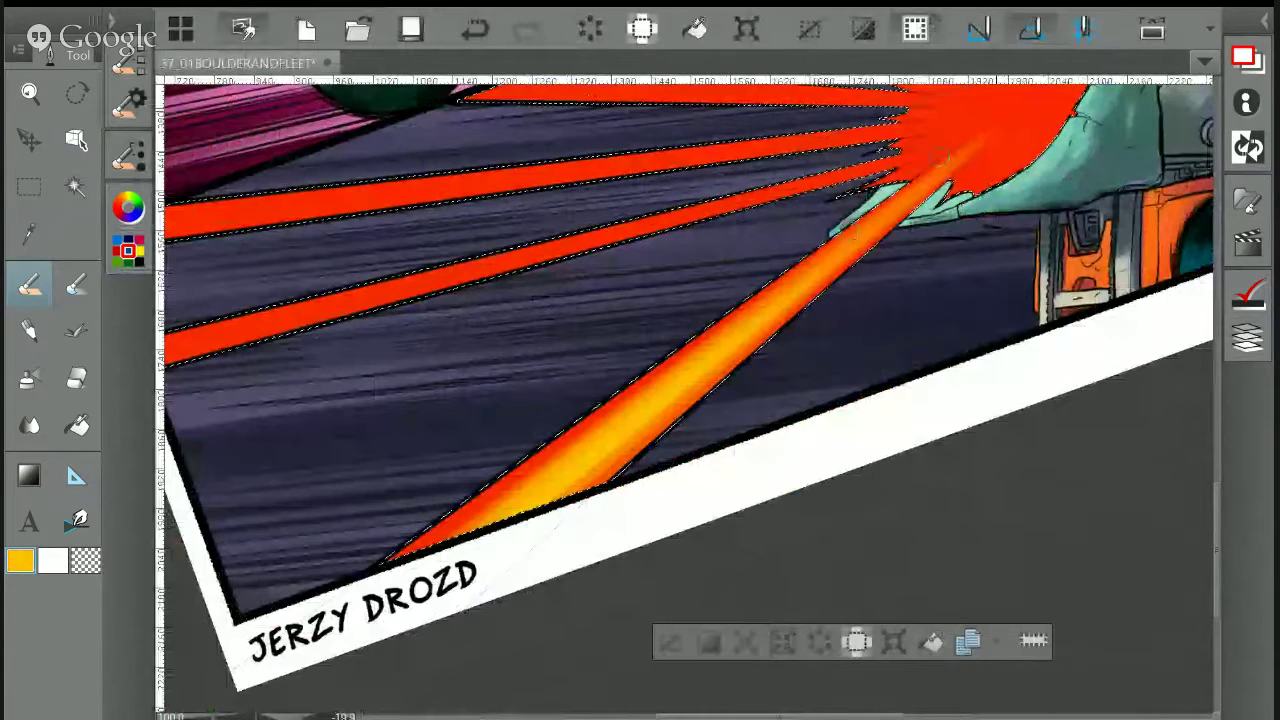
{"action": "left_click", "coordinate": [128, 207]}
{"action": "left_click", "coordinate": [253, 87]}
{"action": "left_click", "coordinate": [268, 122]}
{"action": "left_click_drag", "start_coordinate": [640, 510], "coordinate": [975, 240]}
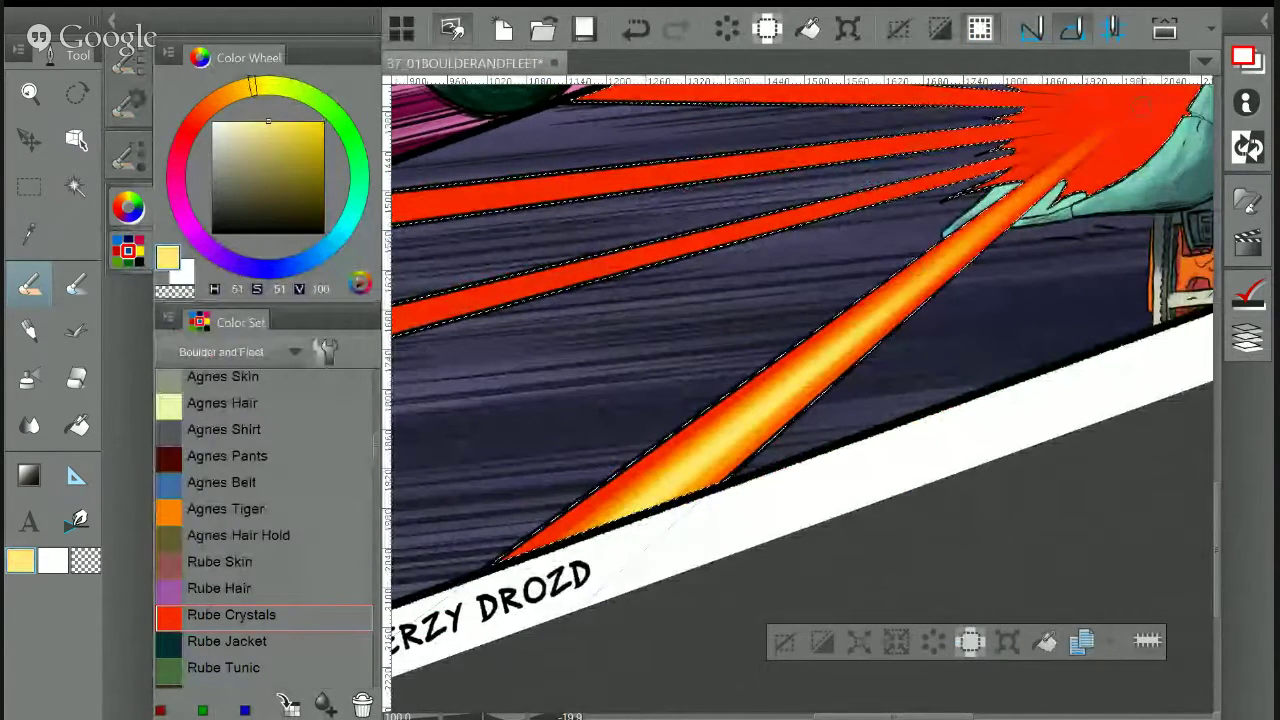
{"action": "left_click_drag", "start_coordinate": [1143, 107], "coordinate": [1166, 163]}
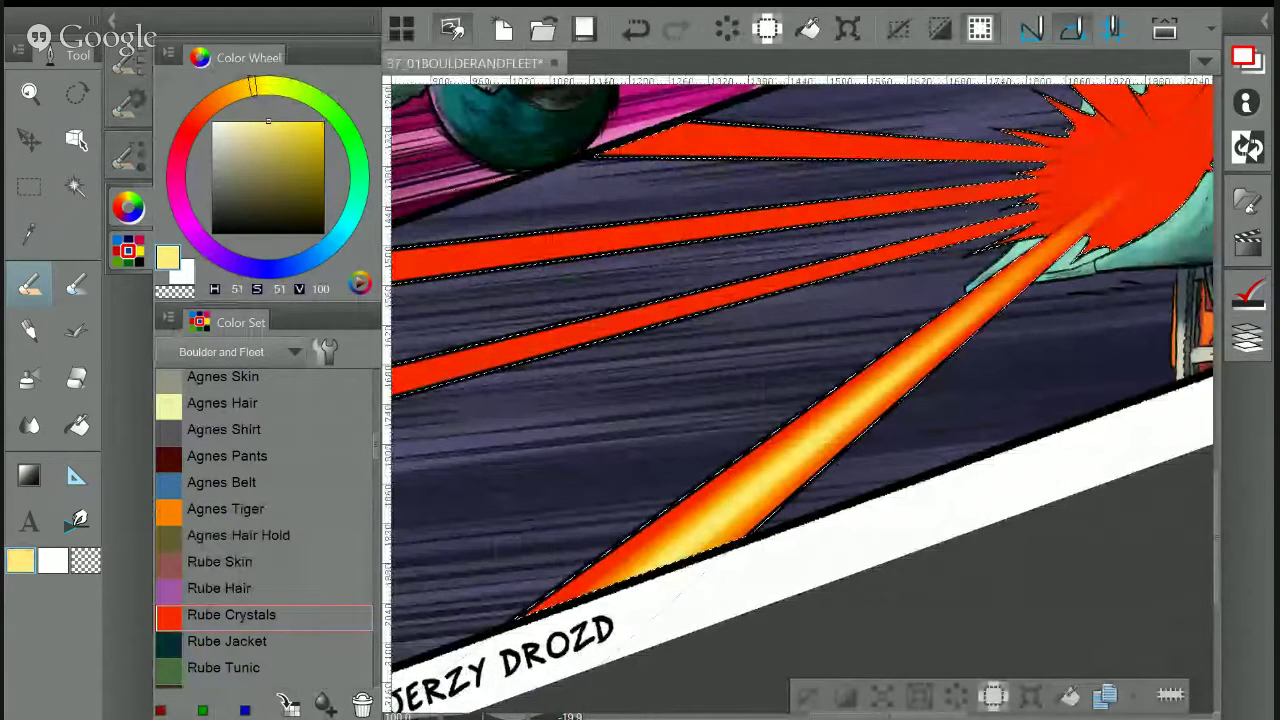
Try pale yellow strokes along the lowest beam's core with Dry Brush Inker at size 54.2
{"action": "left_click", "coordinate": [128, 102]}
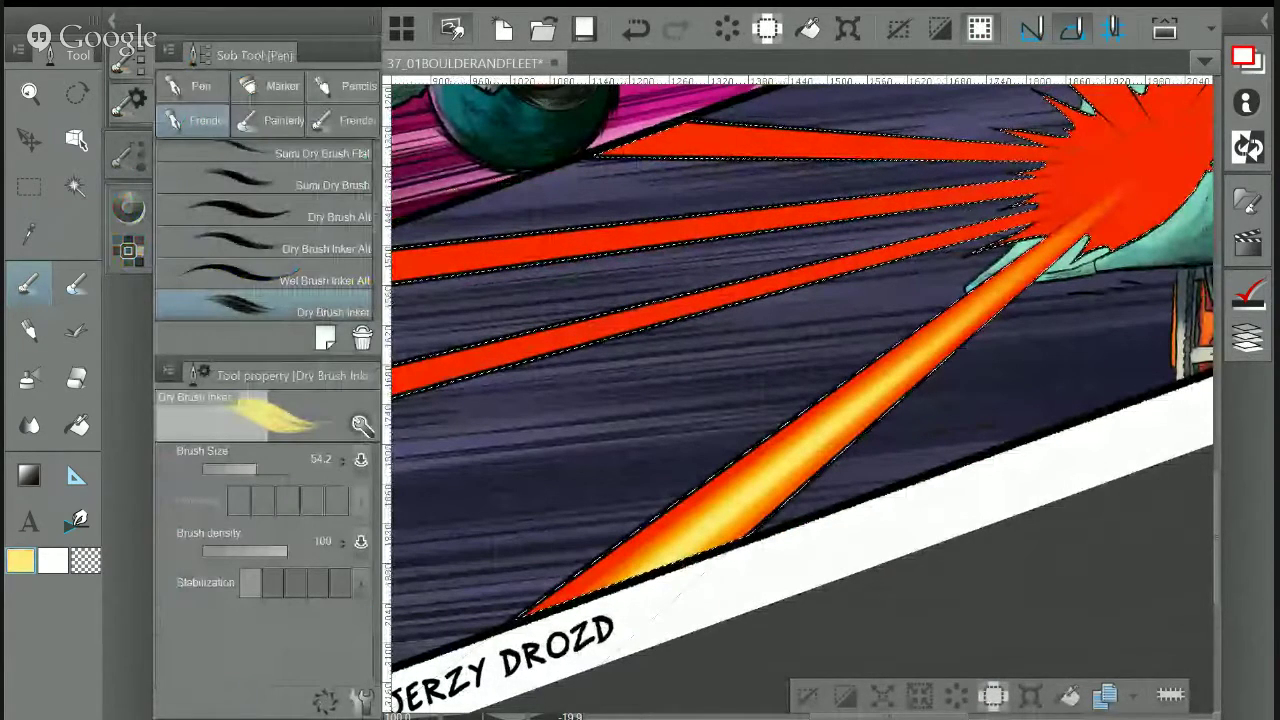
{"action": "key", "text": "ctrl+plus"}
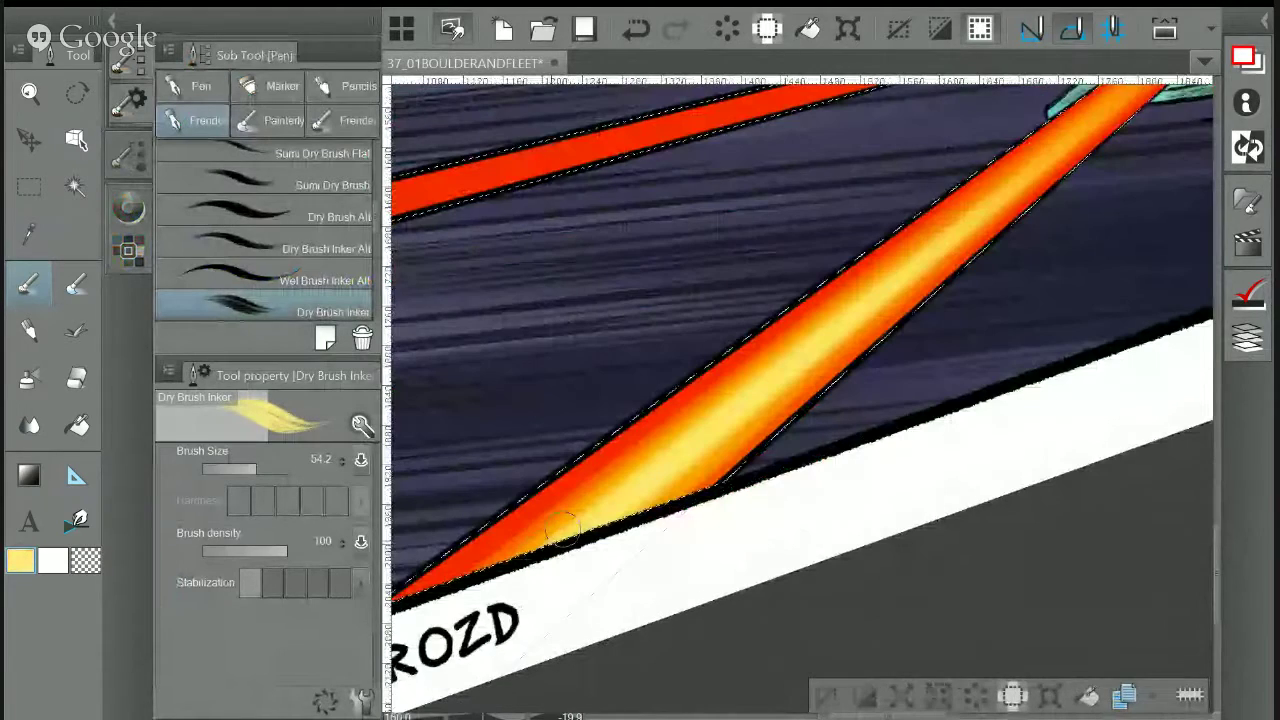
{"action": "left_click_drag", "start_coordinate": [630, 505], "coordinate": [990, 226]}
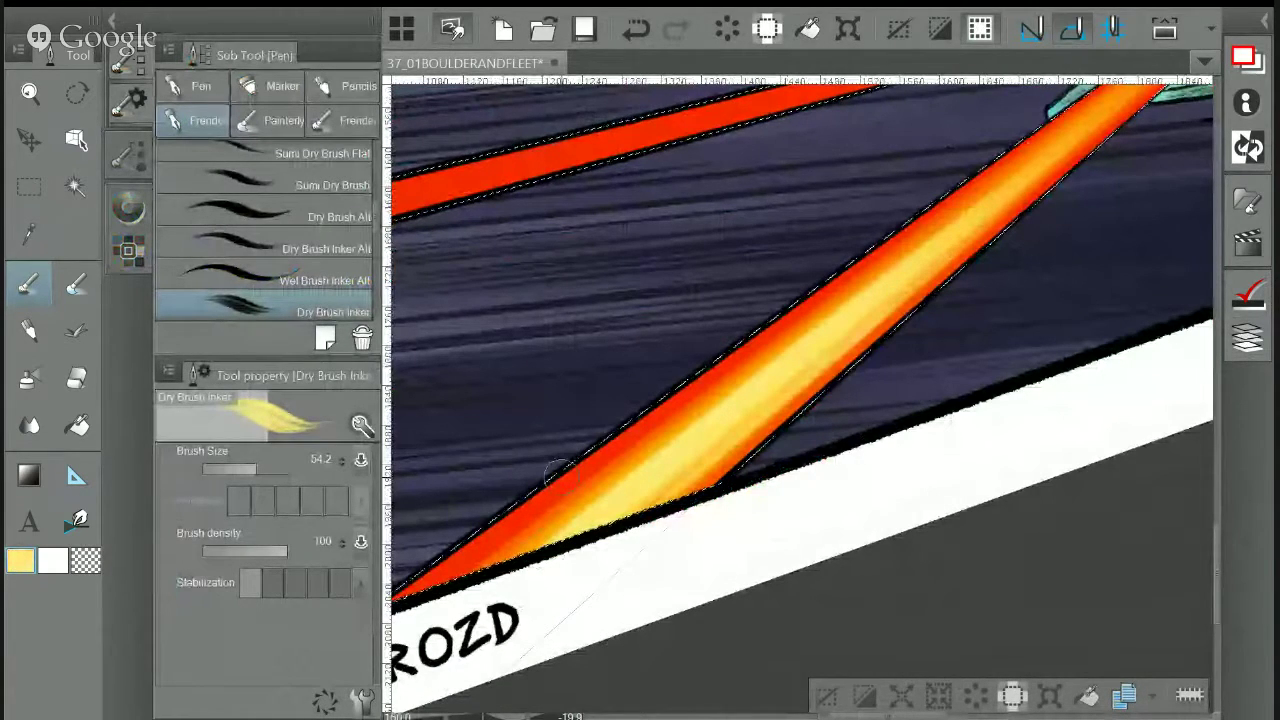
{"action": "key", "text": "ctrl+z"}
Sample orange from the lowest beam and streak it along the beam's edges with Dry Brush Inker at size 54.2
{"action": "left_click", "coordinate": [602, 482], "text": "alt"}
{"action": "left_click_drag", "start_coordinate": [490, 560], "coordinate": [640, 450]}
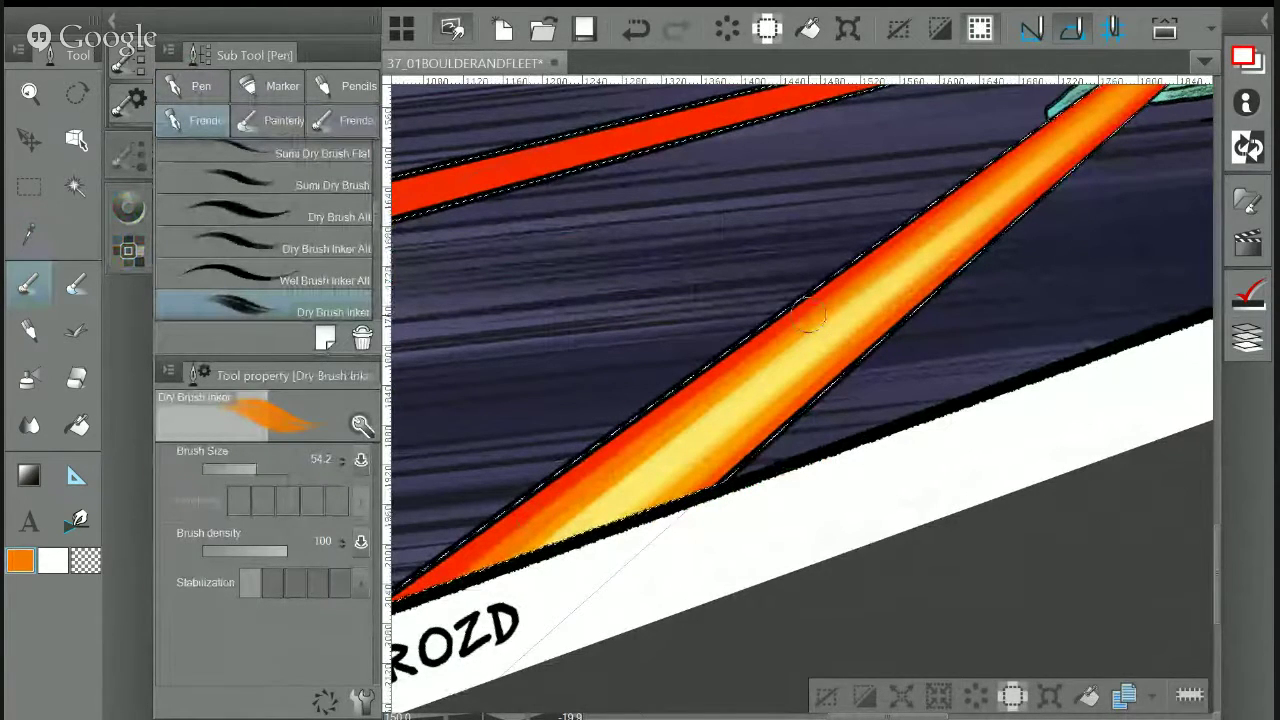
{"action": "left_click_drag", "start_coordinate": [997, 230], "coordinate": [955, 265]}
{"action": "left_click_drag", "start_coordinate": [1075, 148], "coordinate": [915, 286]}
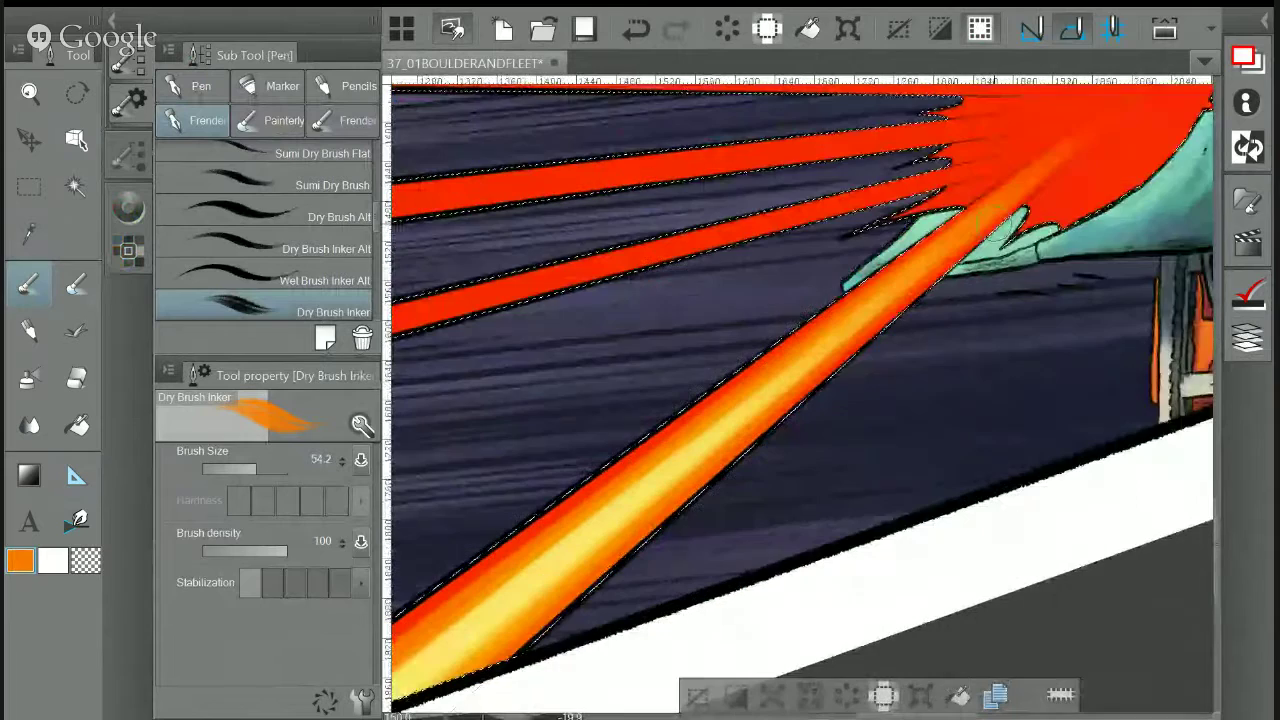
{"action": "key", "text": "i"}
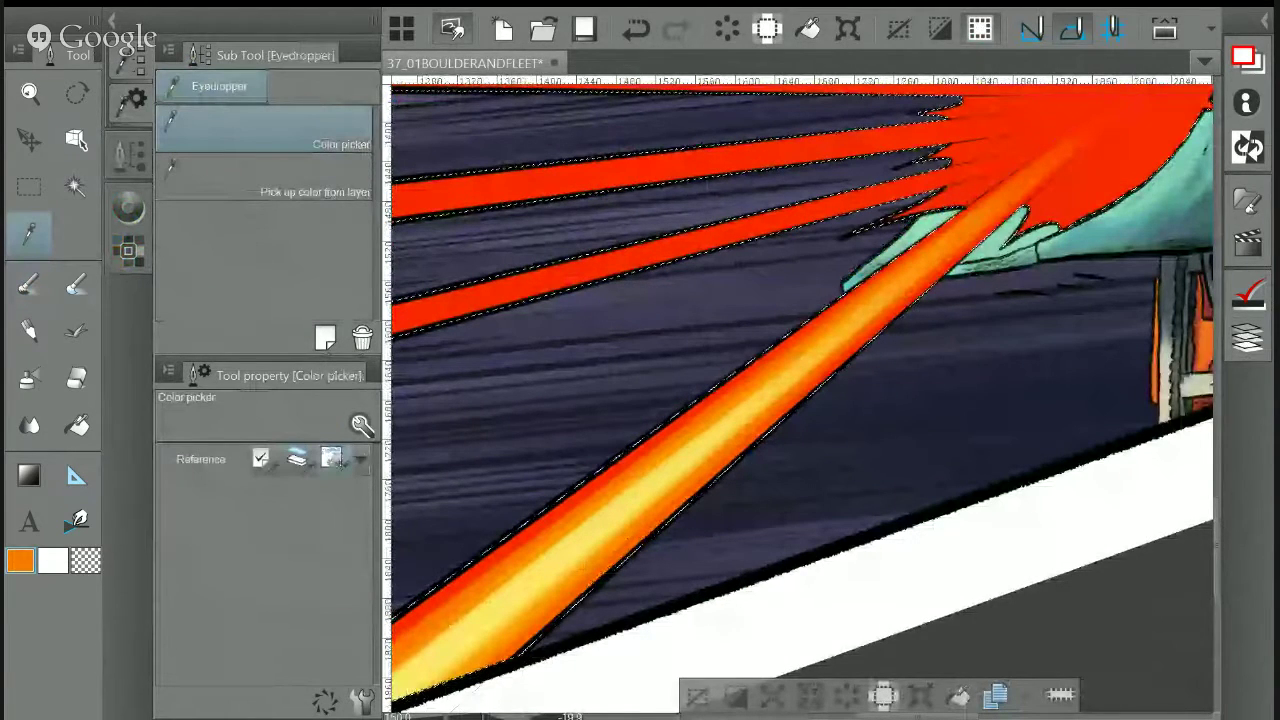
{"action": "key", "text": "p"}
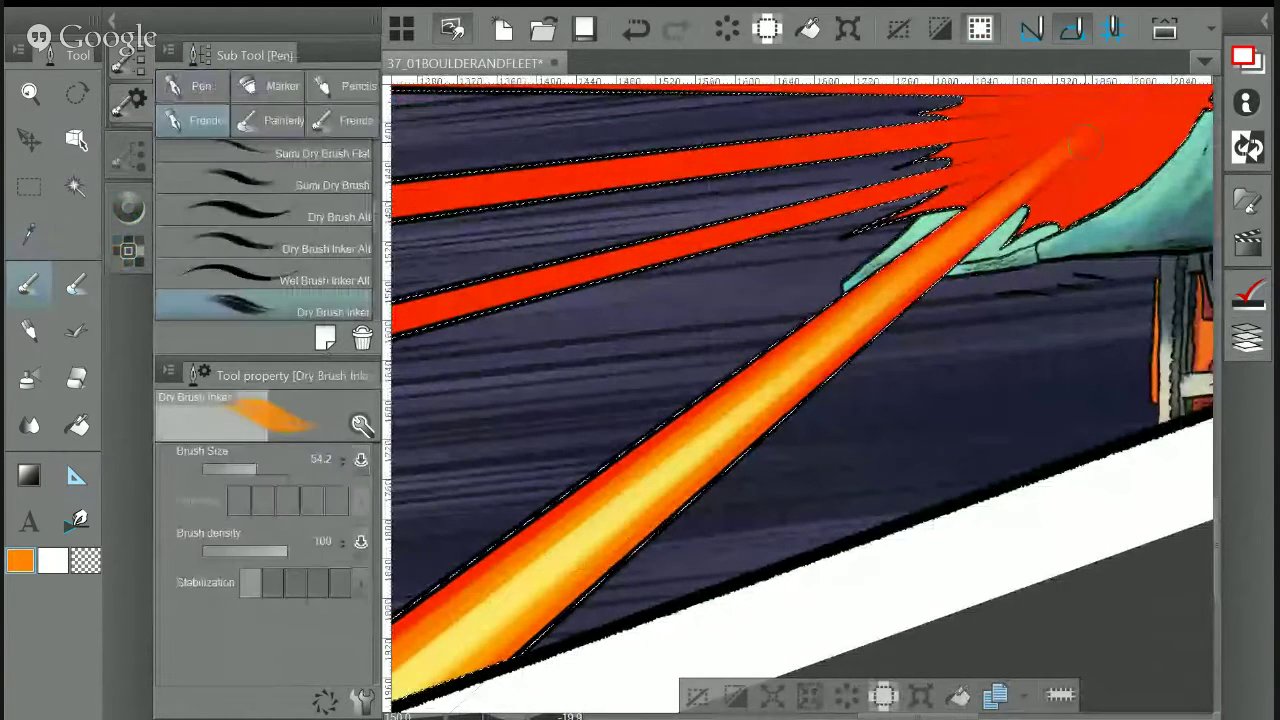
{"action": "mouse_move", "coordinate": [1085, 143]}
{"action": "left_mouse_down"}
{"action": "mouse_move", "coordinate": [876, 298]}
{"action": "mouse_move", "coordinate": [968, 206]}
{"action": "left_mouse_up"}
Sample pale yellow from the lowest beam's core and brush tapering streaks toward its wide end with Dry Brush Inker at size 54.2
{"action": "key", "text": "i"}
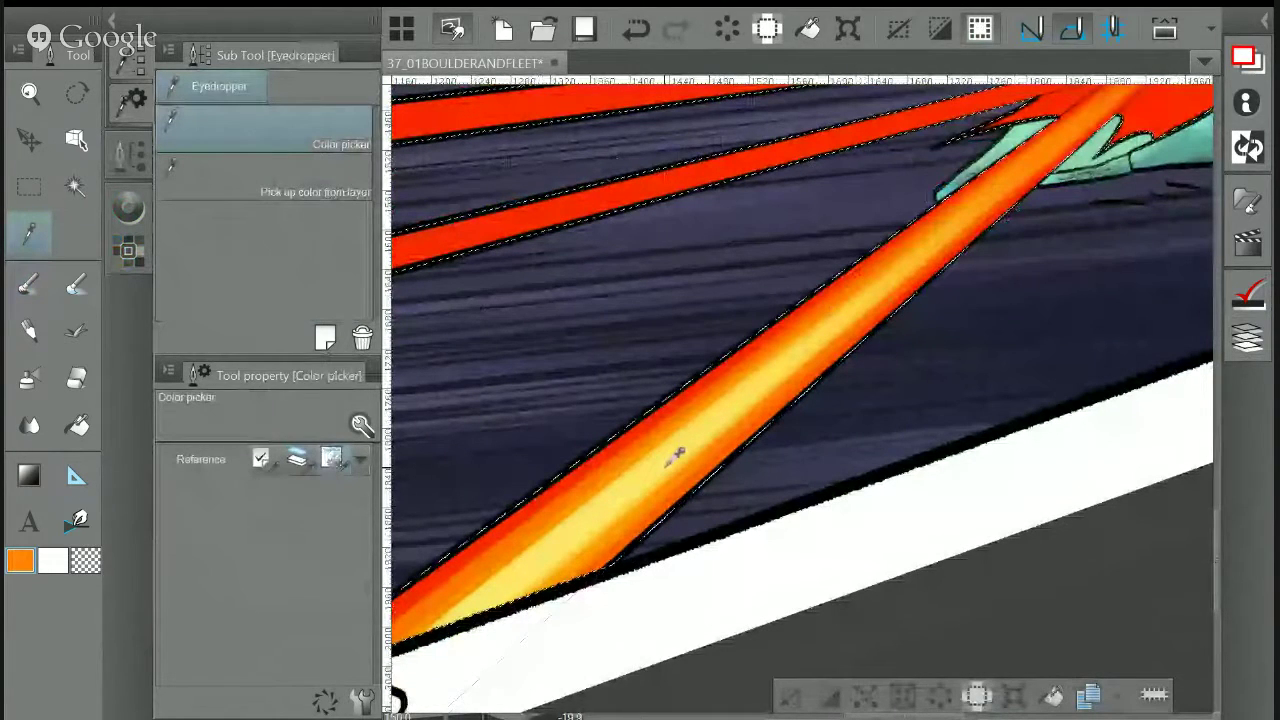
{"action": "key", "text": "p"}
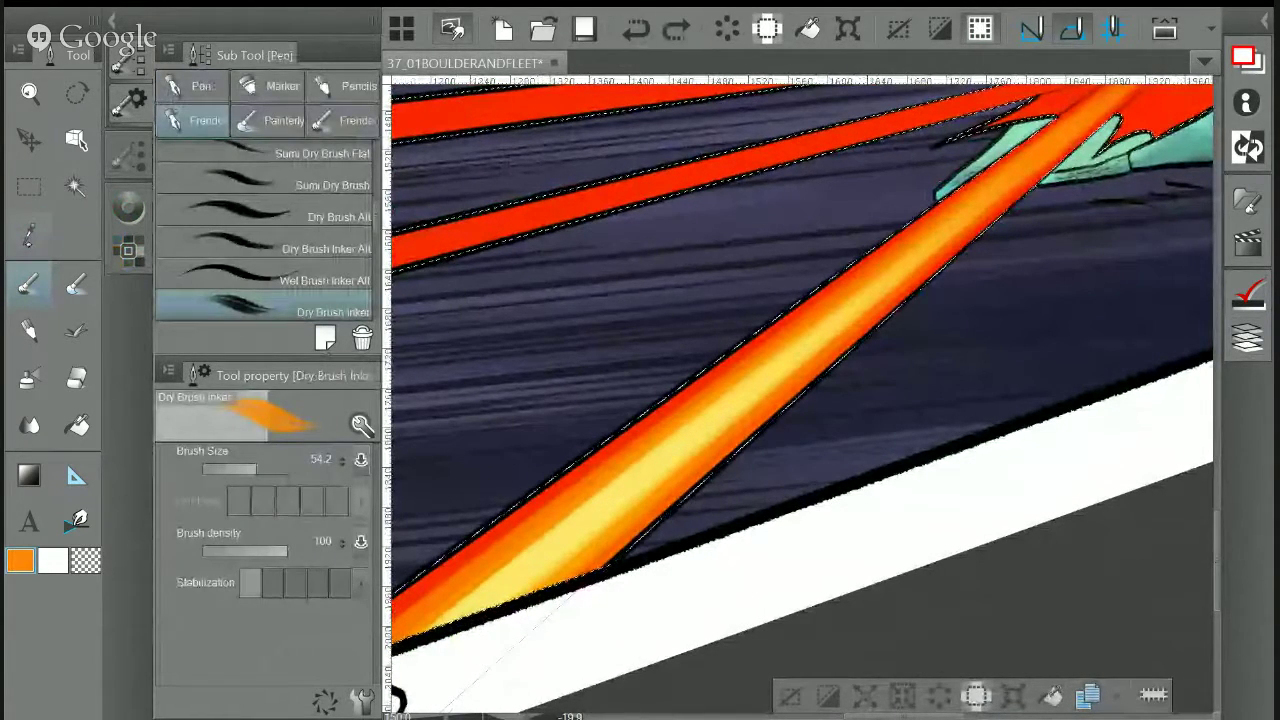
{"action": "key", "text": "i"}
{"action": "left_click", "coordinate": [665, 461]}
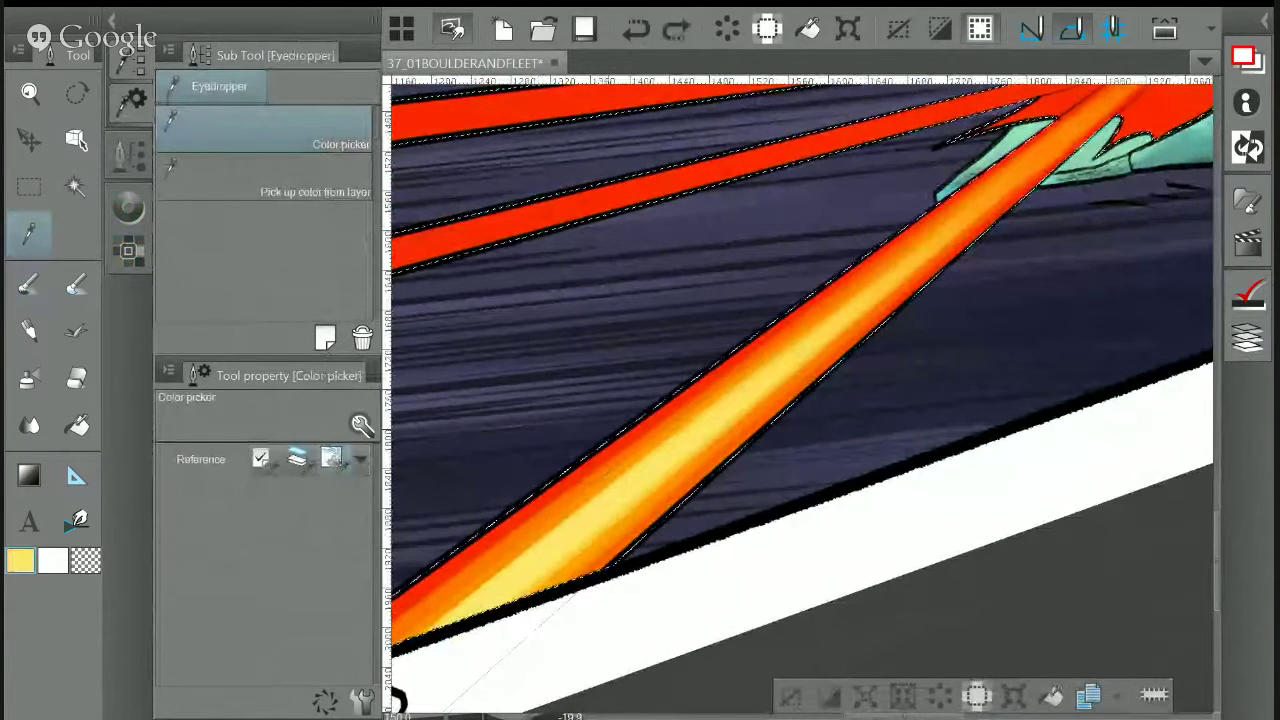
{"action": "key", "text": "p"}
{"action": "left_click_drag", "start_coordinate": [664, 486], "coordinate": [520, 604]}
{"action": "left_click_drag", "start_coordinate": [660, 490], "coordinate": [530, 592]}
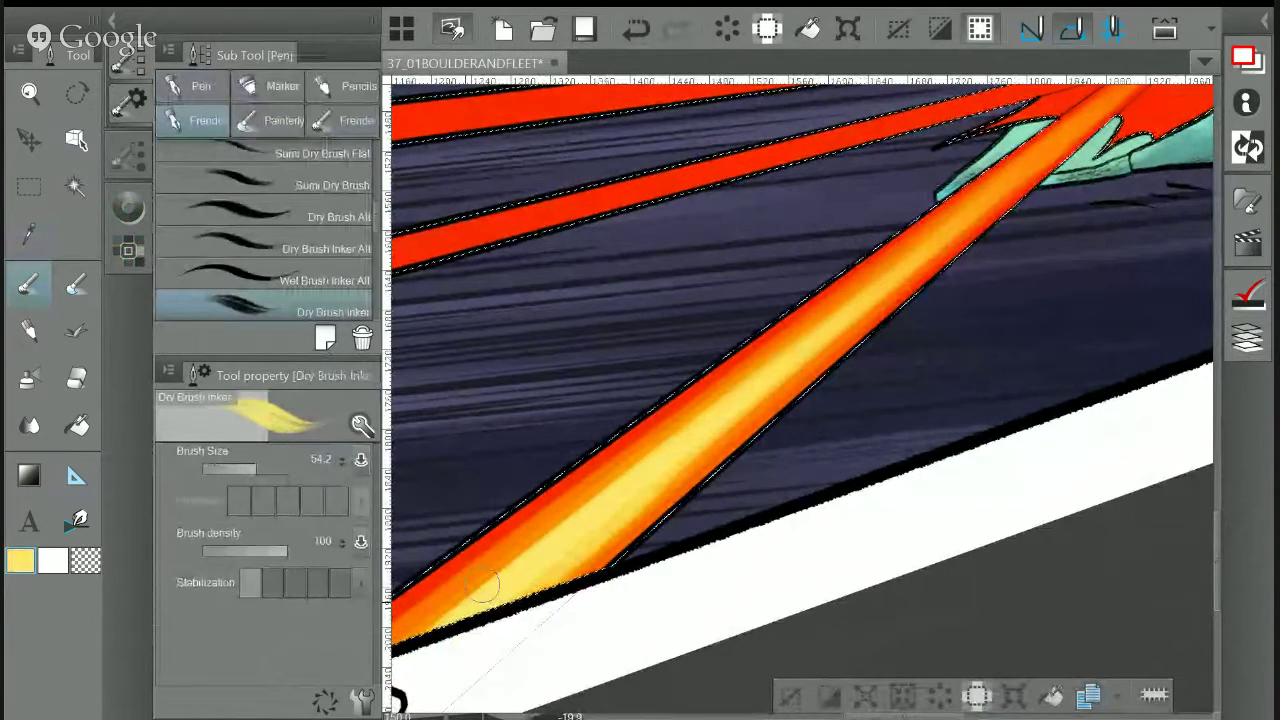
{"action": "left_click_drag", "start_coordinate": [428, 620], "coordinate": [640, 514]}
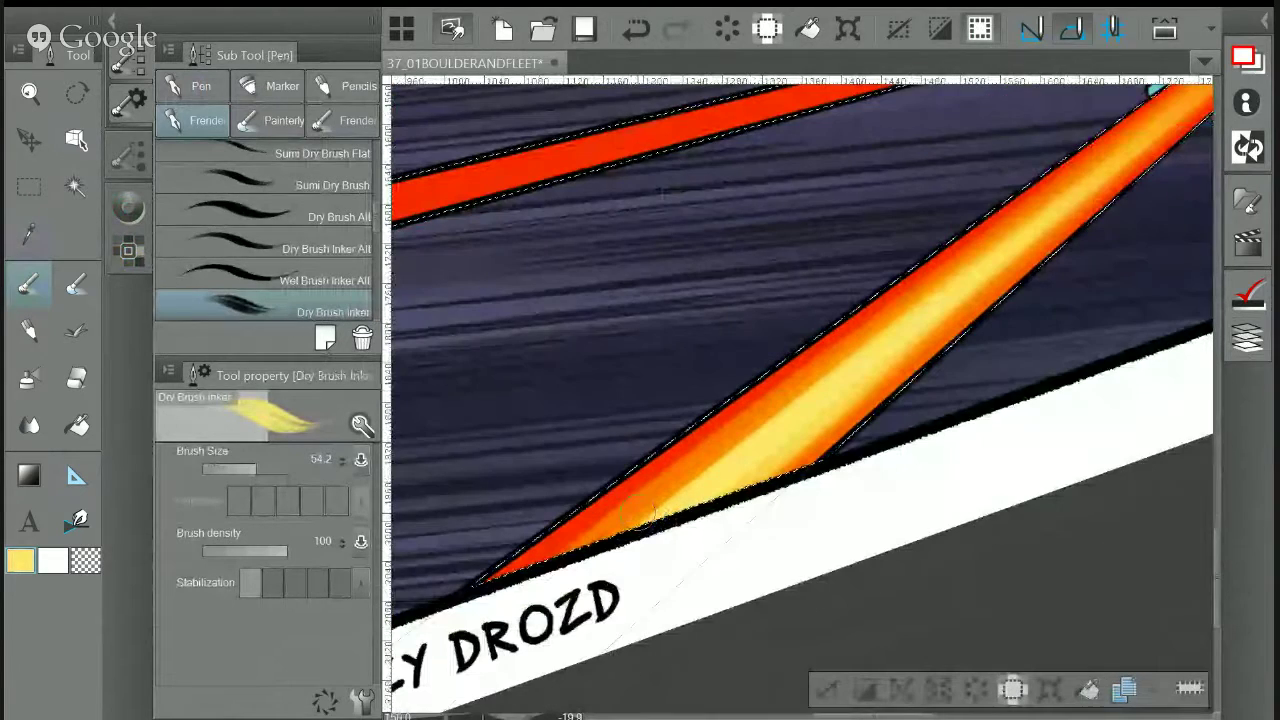
{"action": "left_click_drag", "start_coordinate": [734, 402], "coordinate": [572, 556]}
{"action": "left_click_drag", "start_coordinate": [808, 388], "coordinate": [574, 560]}
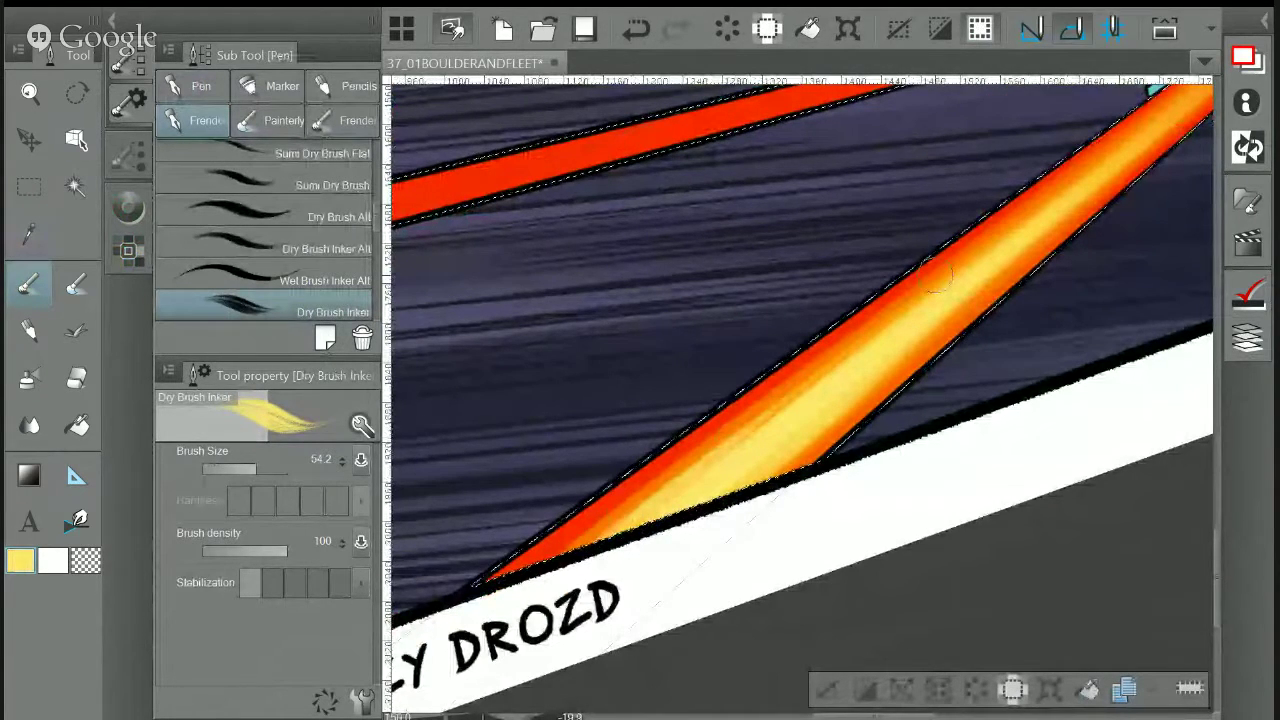
{"action": "left_click_drag", "start_coordinate": [938, 275], "coordinate": [886, 317]}
{"action": "scroll", "coordinate": [925, 430], "scroll_direction": "down", "scroll_amount": 2}
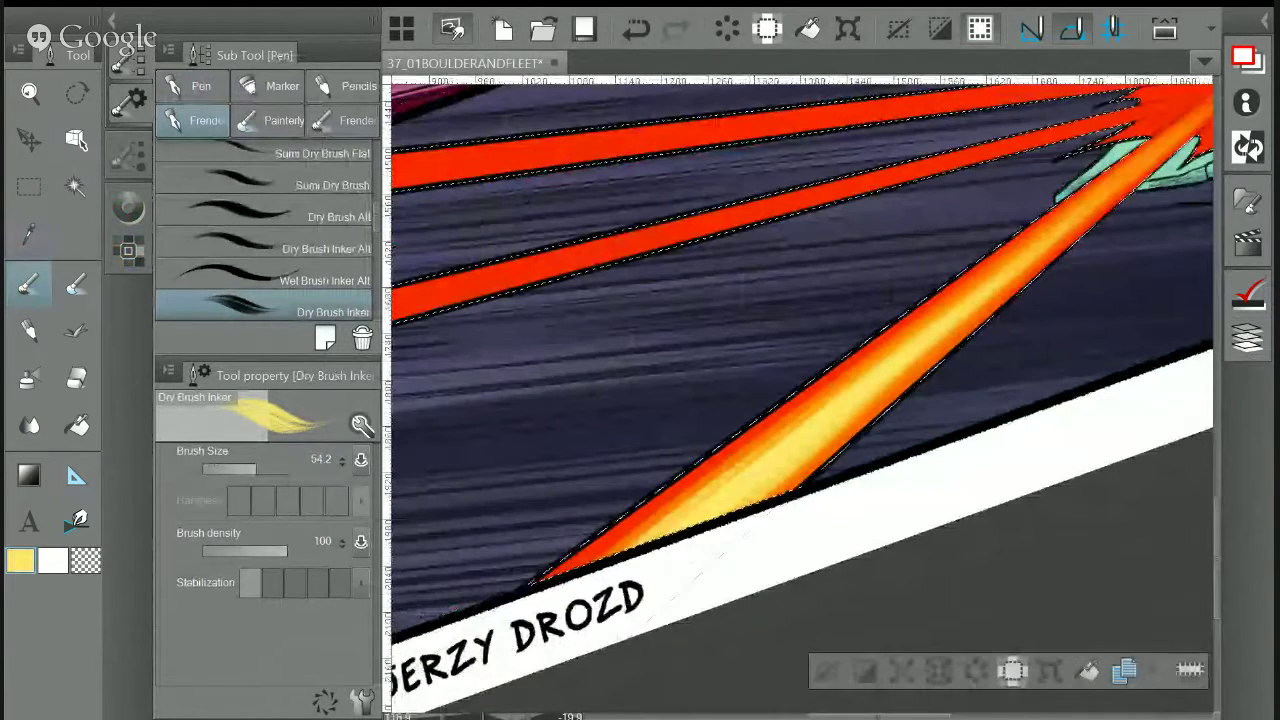
Adjust the perspective ruler's guide lines to follow the edges of the second-lowest beam
{"action": "left_click_drag", "start_coordinate": [805, 490], "coordinate": [700, 490]}
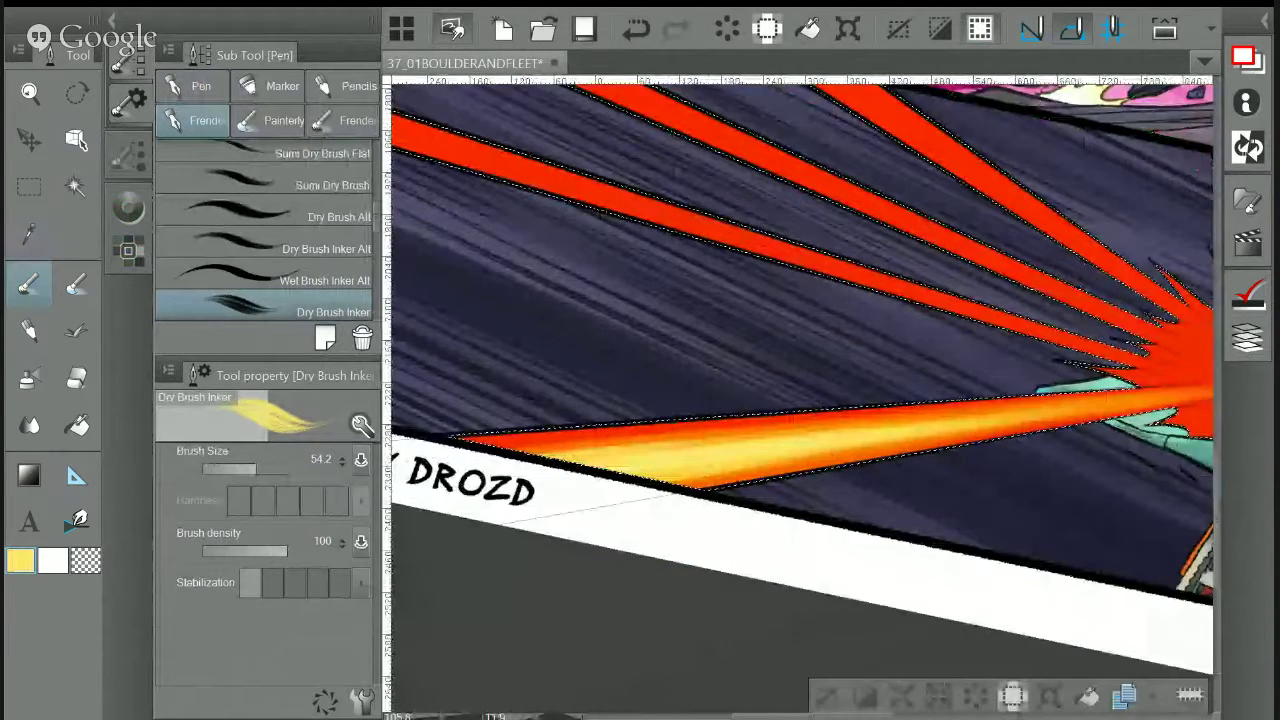
{"action": "key", "text": "ctrl+@"}
{"action": "left_click_drag", "start_coordinate": [850, 370], "coordinate": [750, 409]}
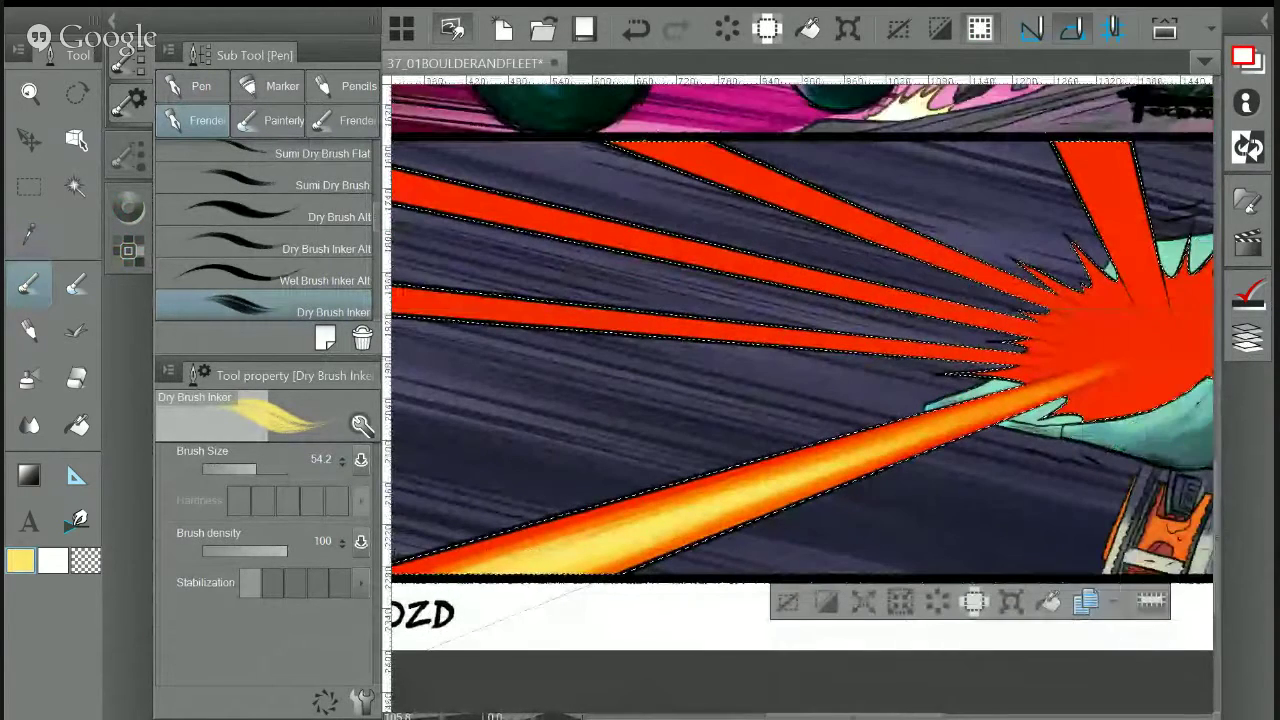
{"action": "left_click_drag", "start_coordinate": [850, 370], "coordinate": [928, 389]}
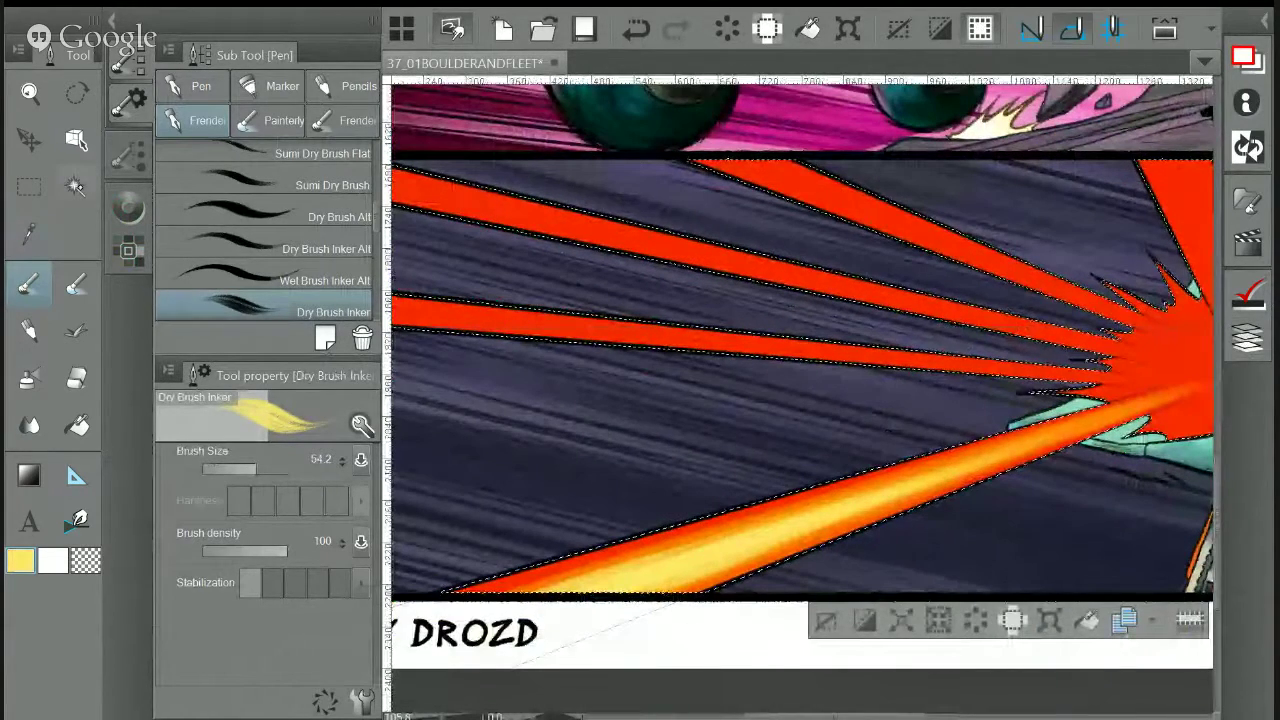
{"action": "left_click", "coordinate": [77, 187]}
{"action": "left_click", "coordinate": [77, 140]}
{"action": "left_click", "coordinate": [621, 543]}
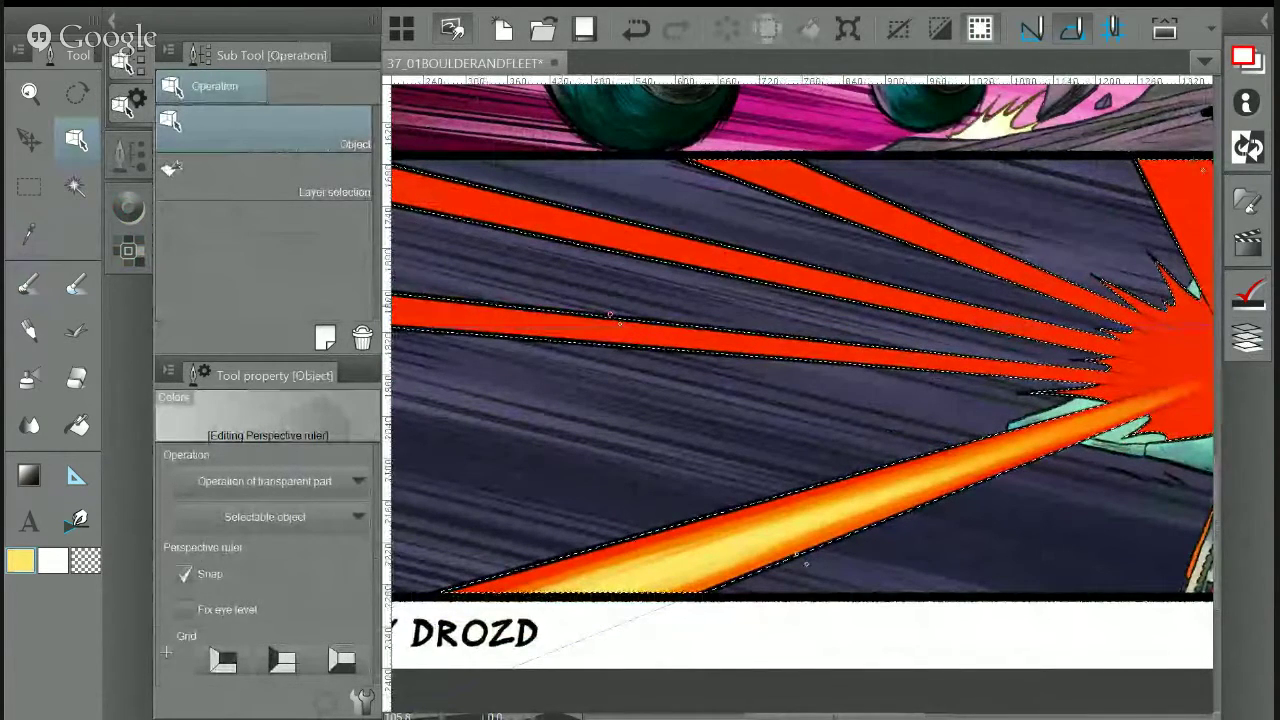
{"action": "left_click_drag", "start_coordinate": [612, 345], "coordinate": [980, 394]}
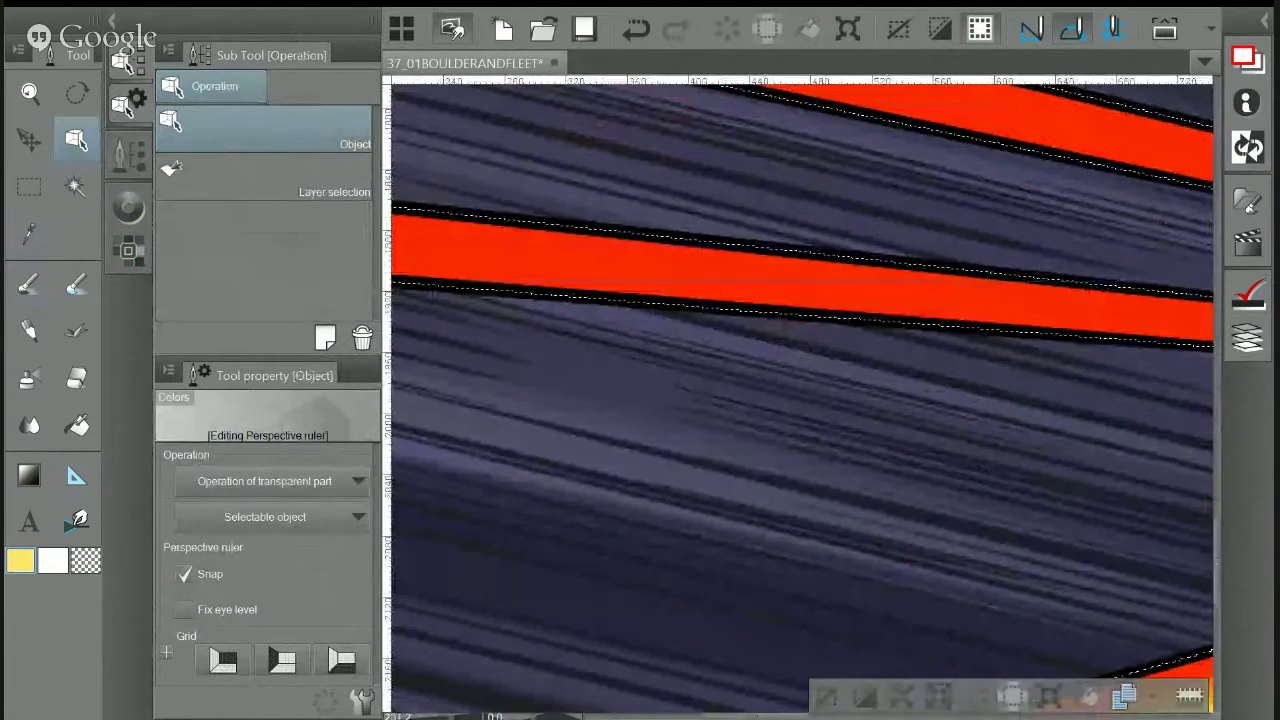
{"action": "left_click_drag", "start_coordinate": [855, 260], "coordinate": [771, 295]}
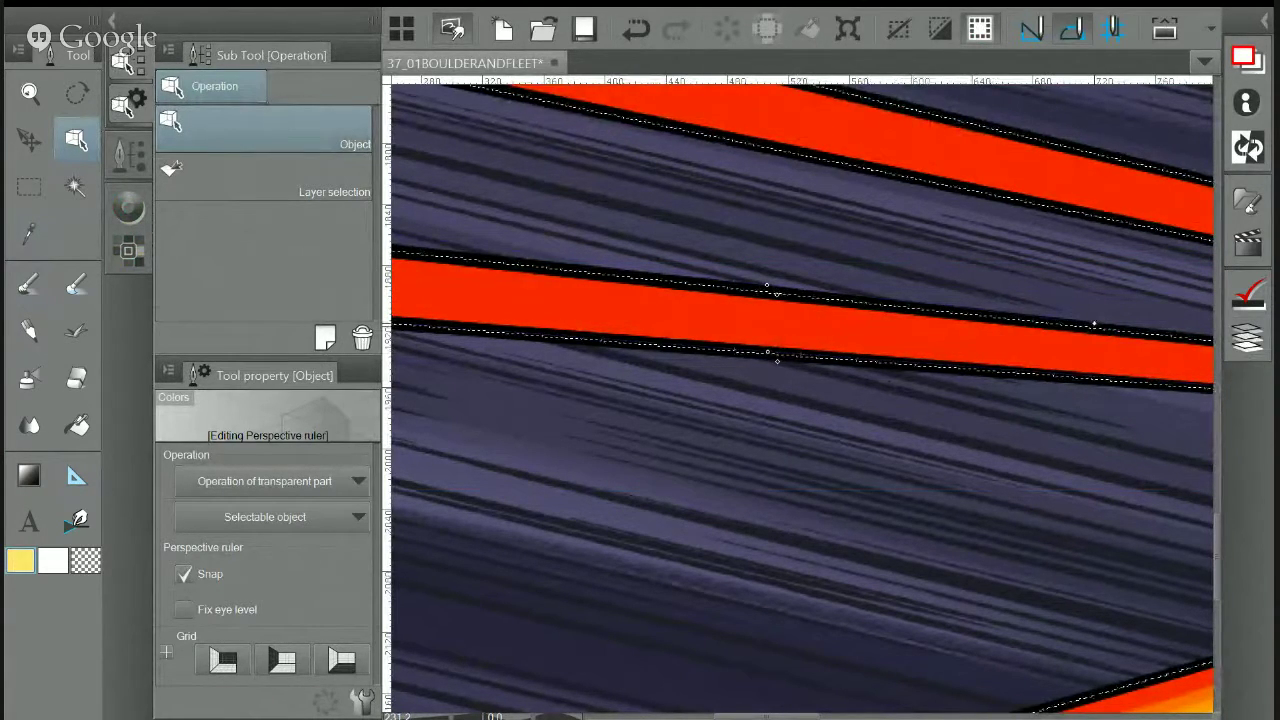
{"action": "scroll", "coordinate": [907, 420], "scroll_direction": "down", "scroll_amount": 2}
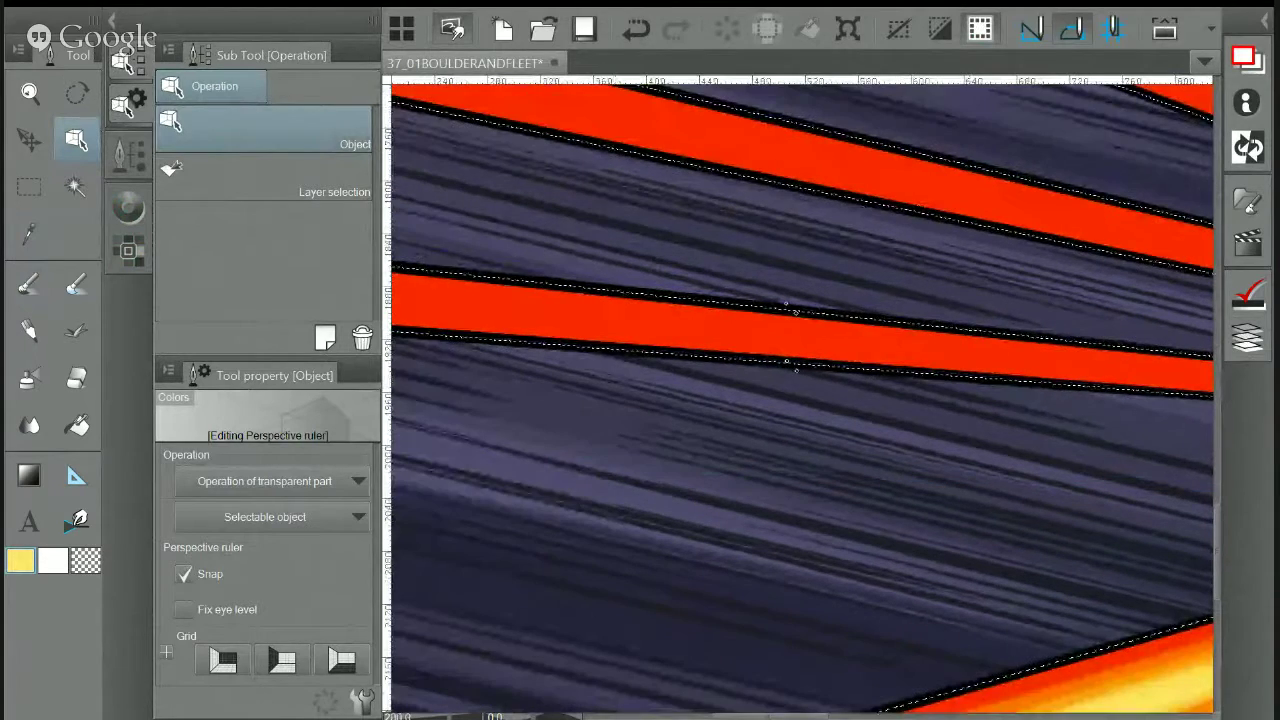
{"action": "scroll", "coordinate": [926, 448], "scroll_direction": "down", "scroll_amount": 1}
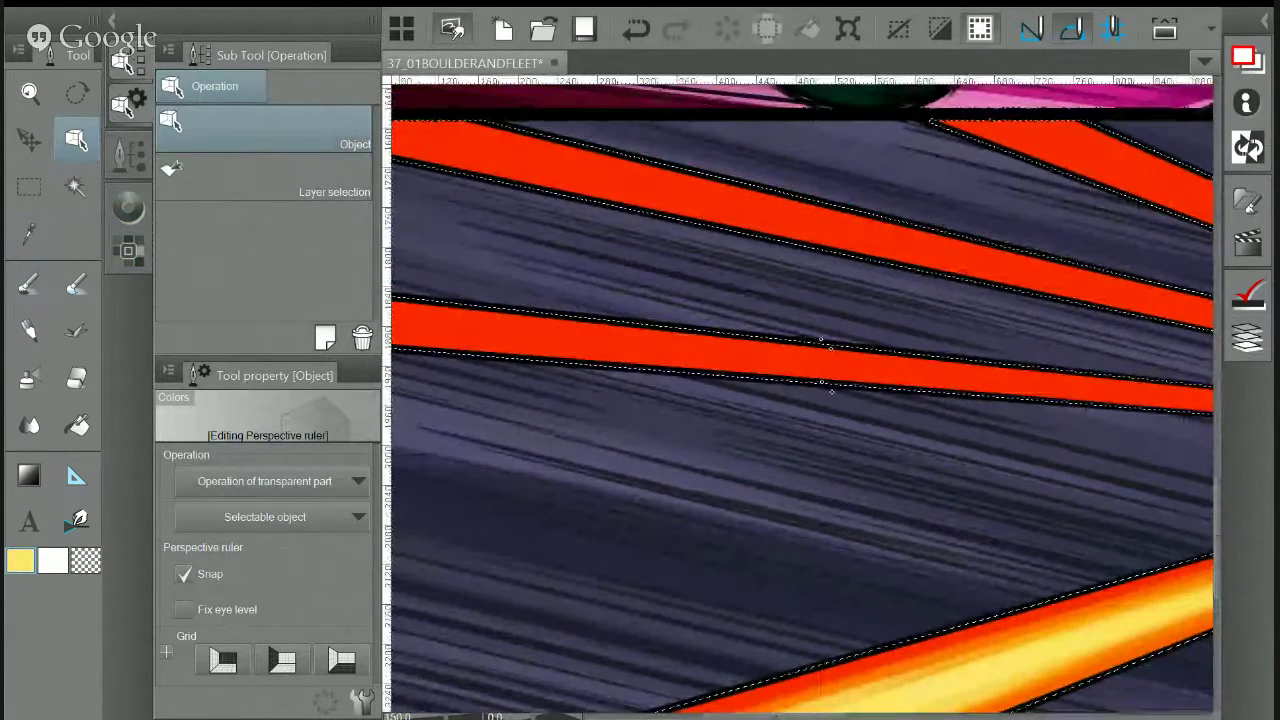
{"action": "scroll", "coordinate": [930, 447], "scroll_direction": "down", "scroll_amount": 1}
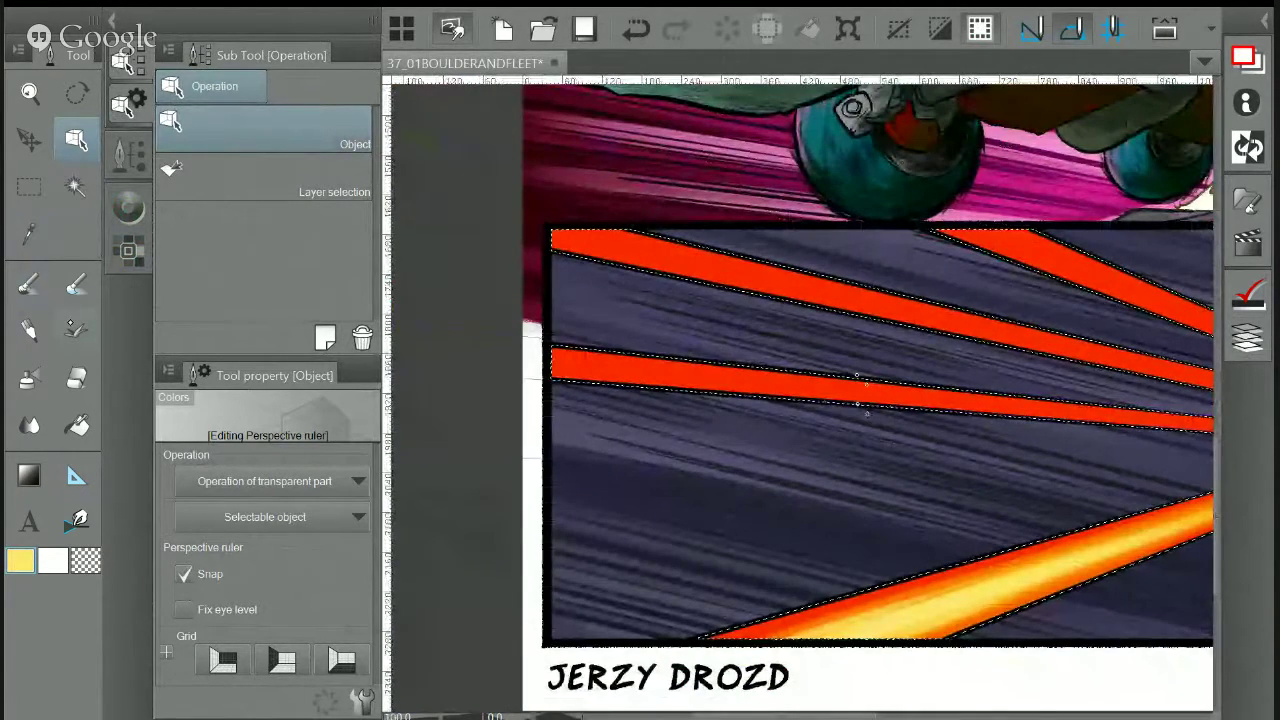
Sample orange from the lowest beam and brush it along the second-lowest beam with the Concept 1 brush at size 17.1
{"action": "key", "text": "i"}
{"action": "left_click", "coordinate": [920, 586]}
{"action": "key", "text": "p"}
{"action": "left_click", "coordinate": [128, 100]}
{"action": "left_click", "coordinate": [128, 100]}
{"action": "left_click", "coordinate": [290, 125]}
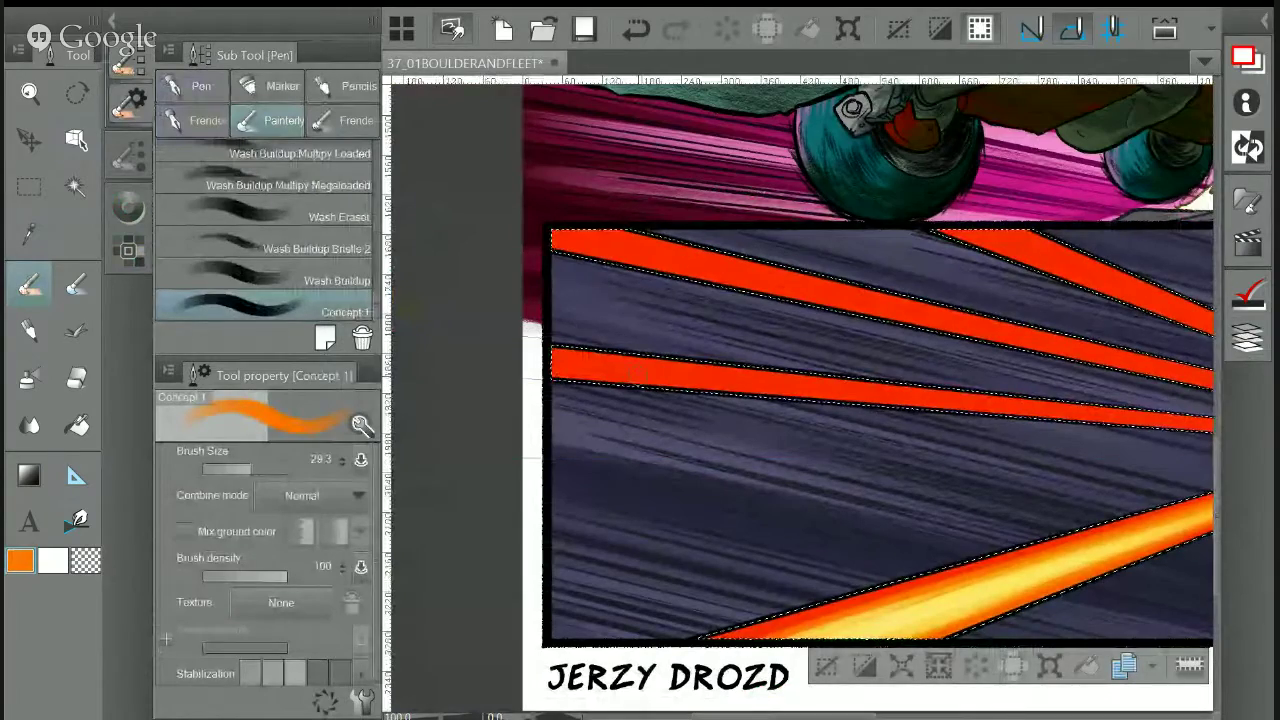
{"action": "left_click_drag", "start_coordinate": [774, 328], "coordinate": [666, 373]}
{"action": "left_click_drag", "start_coordinate": [251, 467], "coordinate": [248, 467]}
{"action": "left_click_drag", "start_coordinate": [744, 404], "coordinate": [489, 525]}
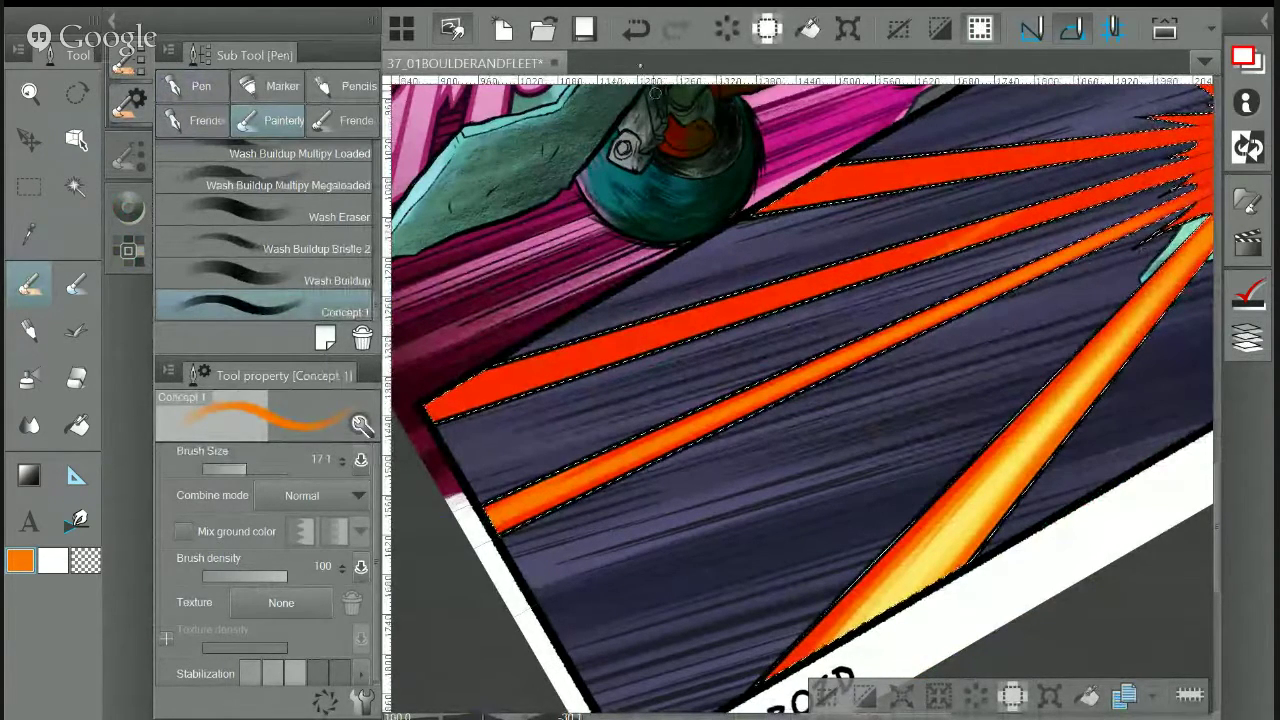
{"action": "key", "text": "ctrl+z"}
{"action": "left_click_drag", "start_coordinate": [500, 518], "coordinate": [900, 334]}
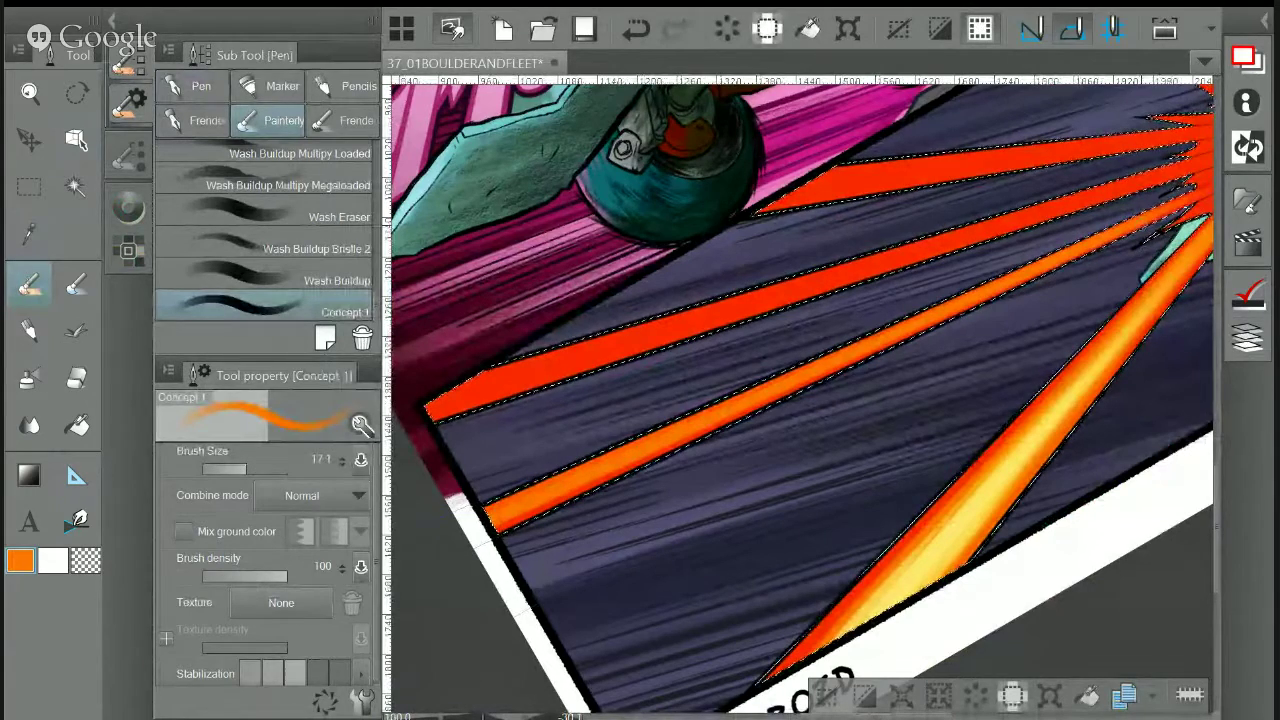
Shift the color to yellow-orange (H 34, S 100, V 100) and brush it along the second-lowest beam toward the burst
{"action": "left_click", "coordinate": [29, 235]}
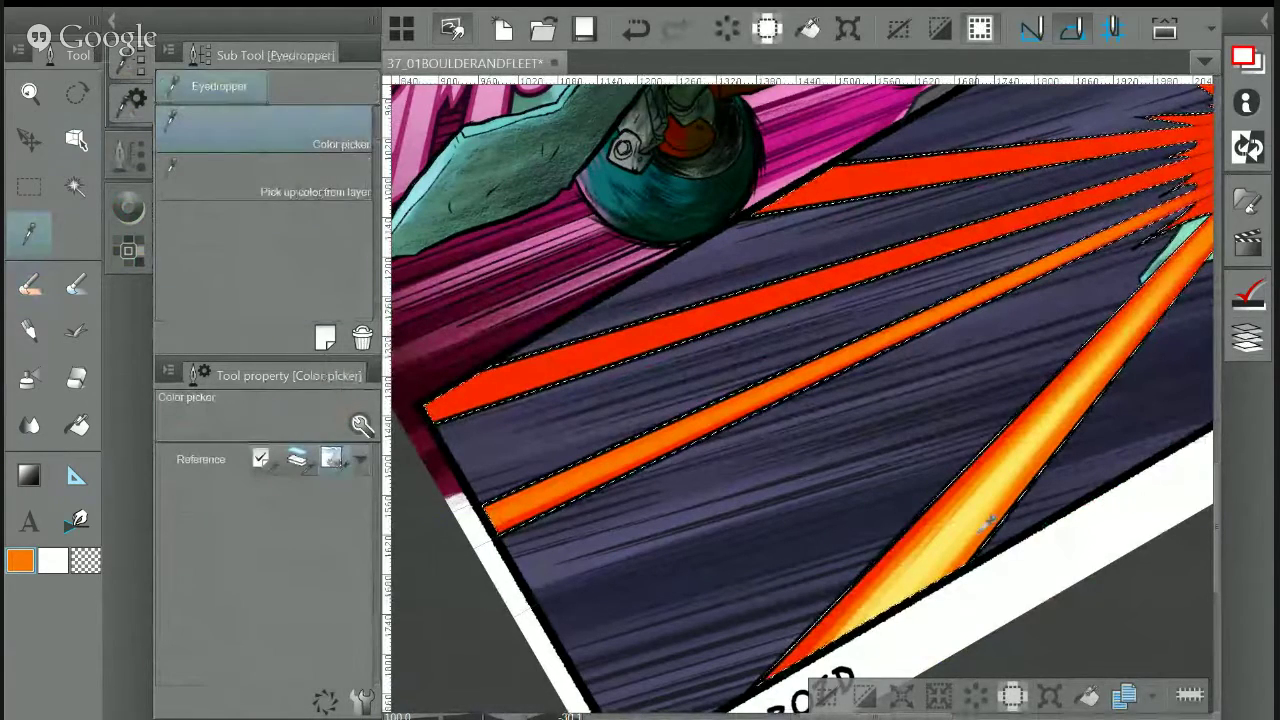
{"action": "left_click", "coordinate": [128, 207]}
{"action": "left_click", "coordinate": [32, 287]}
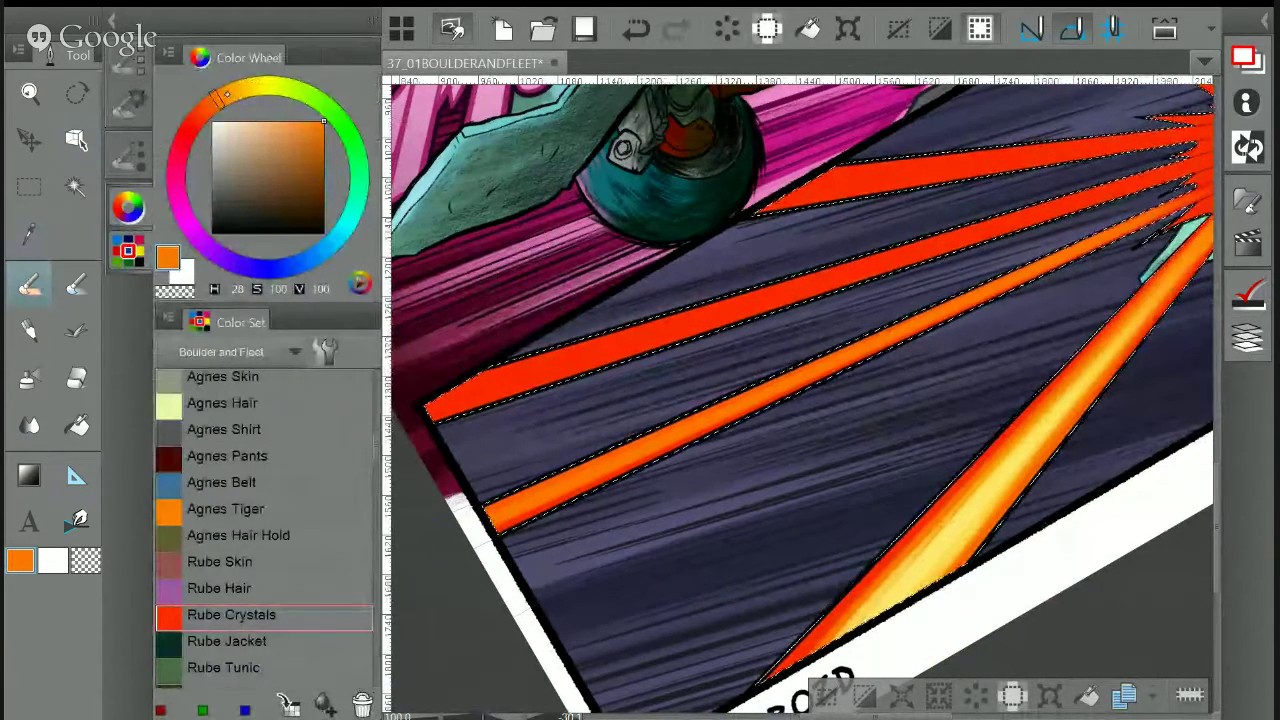
{"action": "left_click_drag", "start_coordinate": [219, 96], "coordinate": [228, 90]}
{"action": "left_click_drag", "start_coordinate": [1060, 260], "coordinate": [1188, 196]}
{"action": "left_click_drag", "start_coordinate": [952, 248], "coordinate": [1008, 231]}
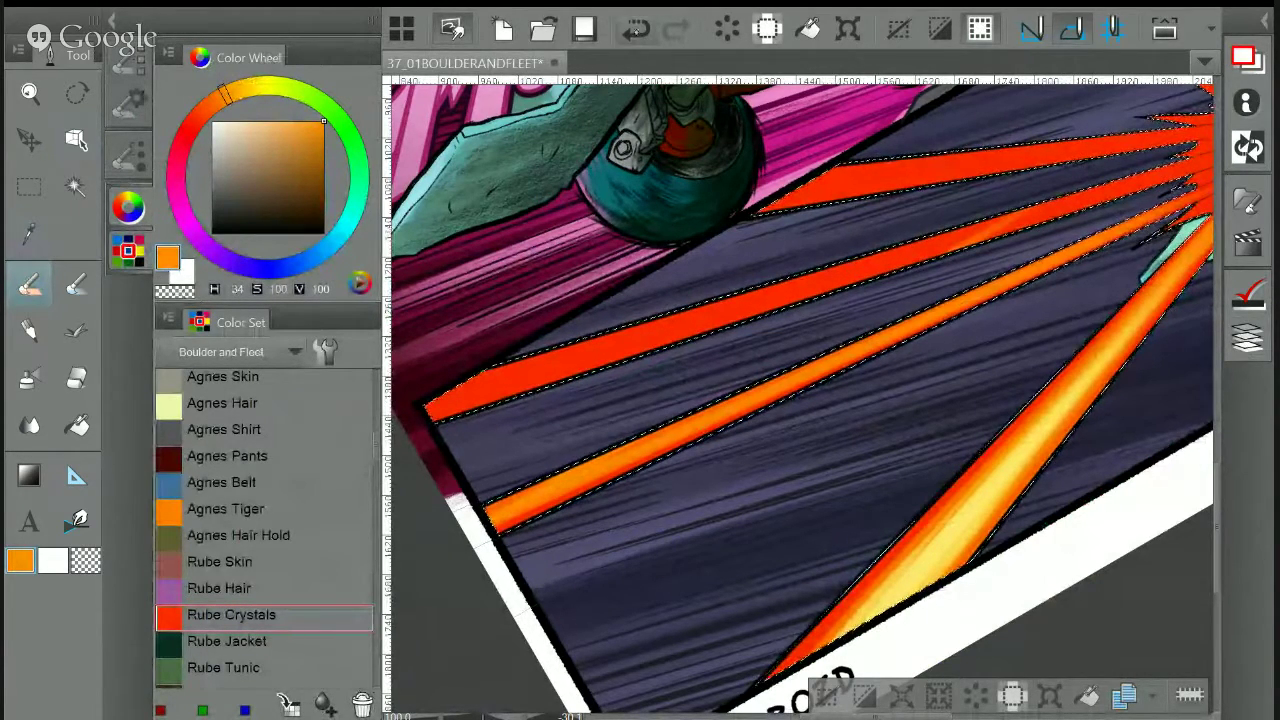
{"action": "key", "text": "ctrl+z"}
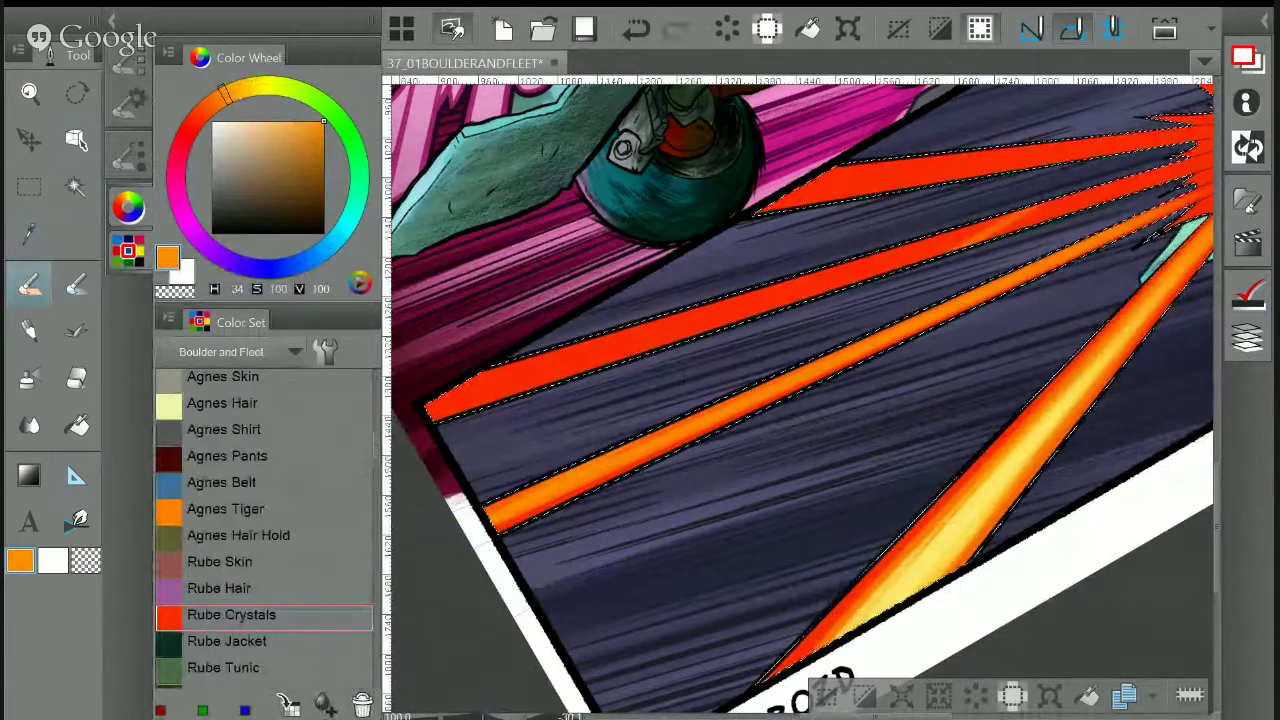
{"action": "key", "text": "ctrl+z"}
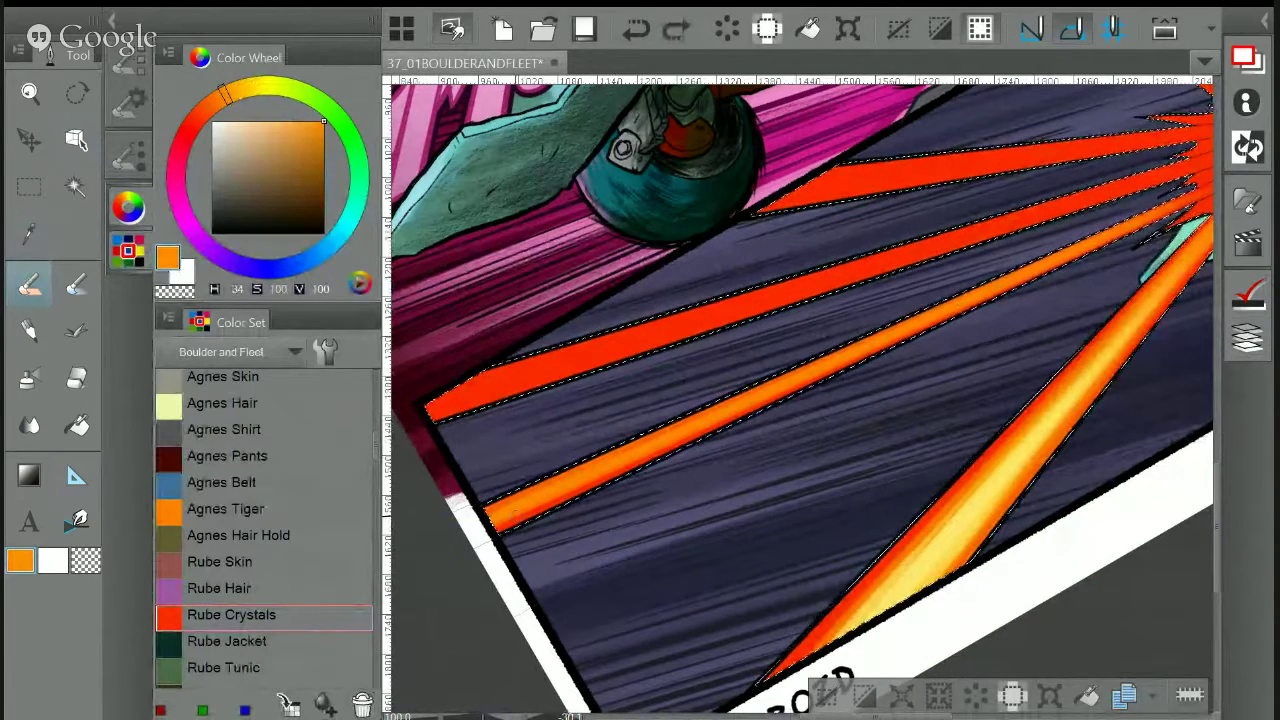
{"action": "key", "text": "ctrl+z"}
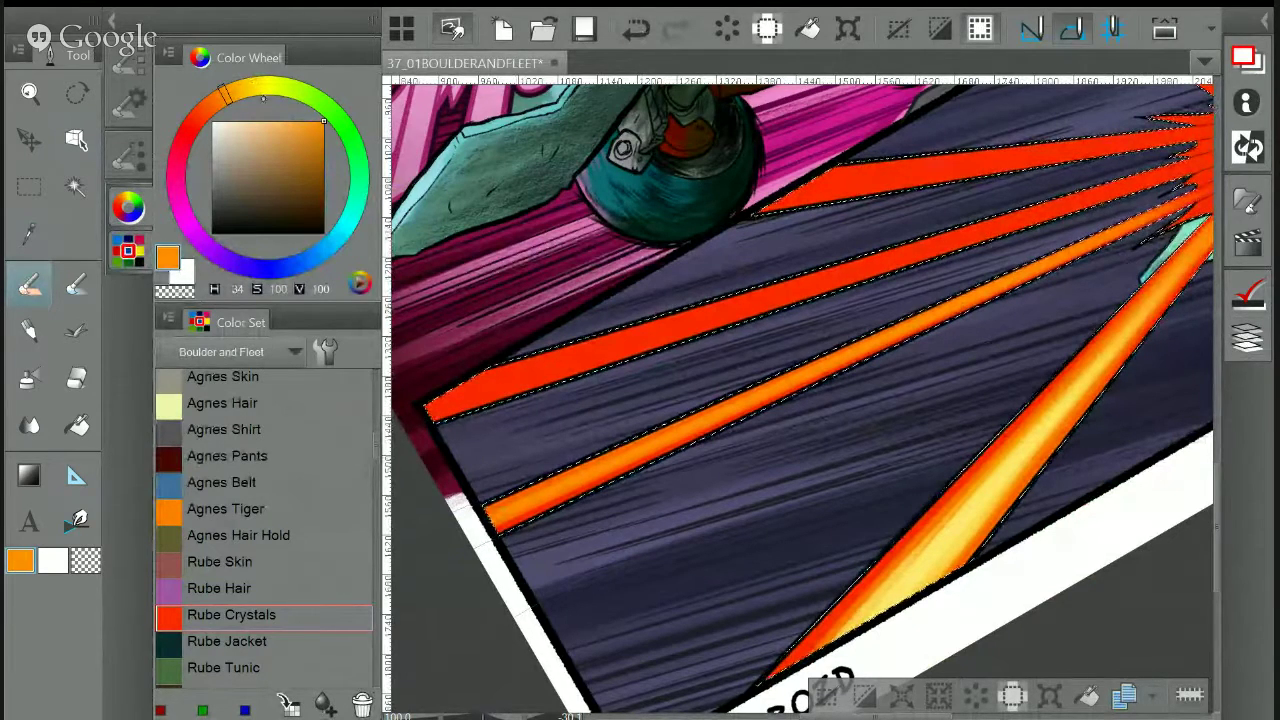
Layer golden yellow (H 43, S 100, V 100) along the second-lowest beam's core, and pale yellow over it with Dry Brush Inker at size 27.2
{"action": "left_click", "coordinate": [239, 92]}
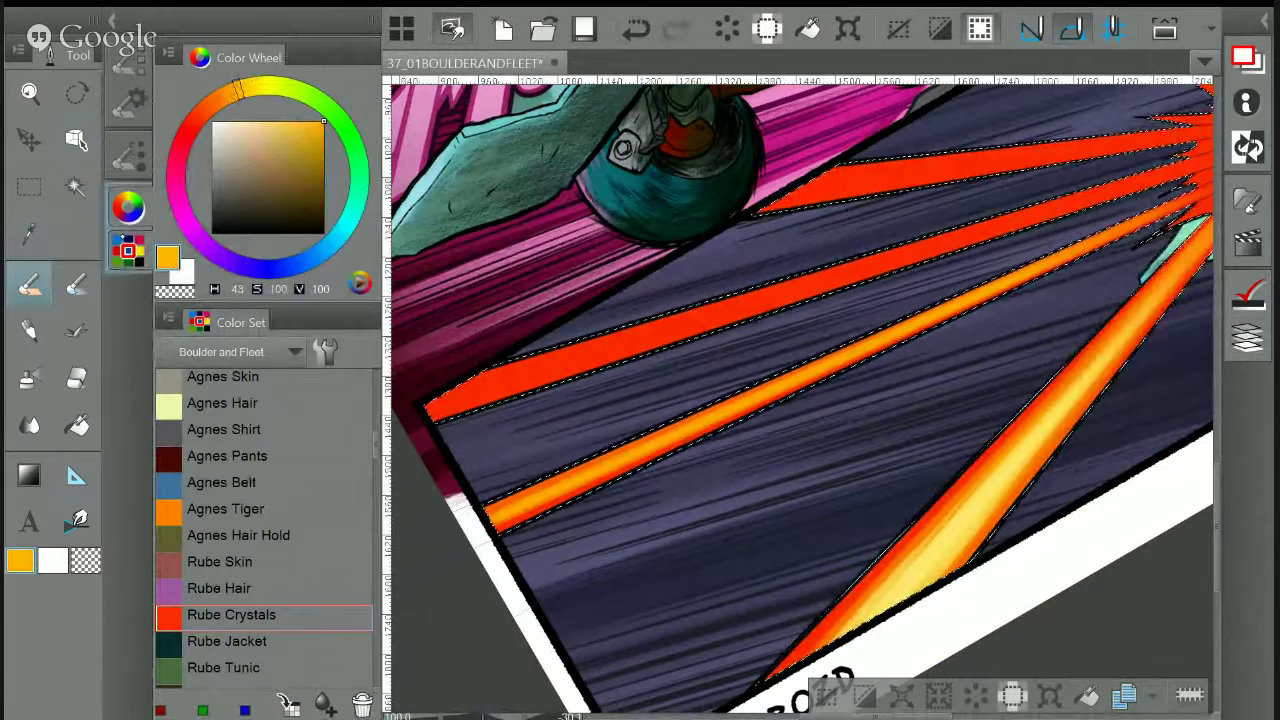
{"action": "left_click", "coordinate": [128, 97]}
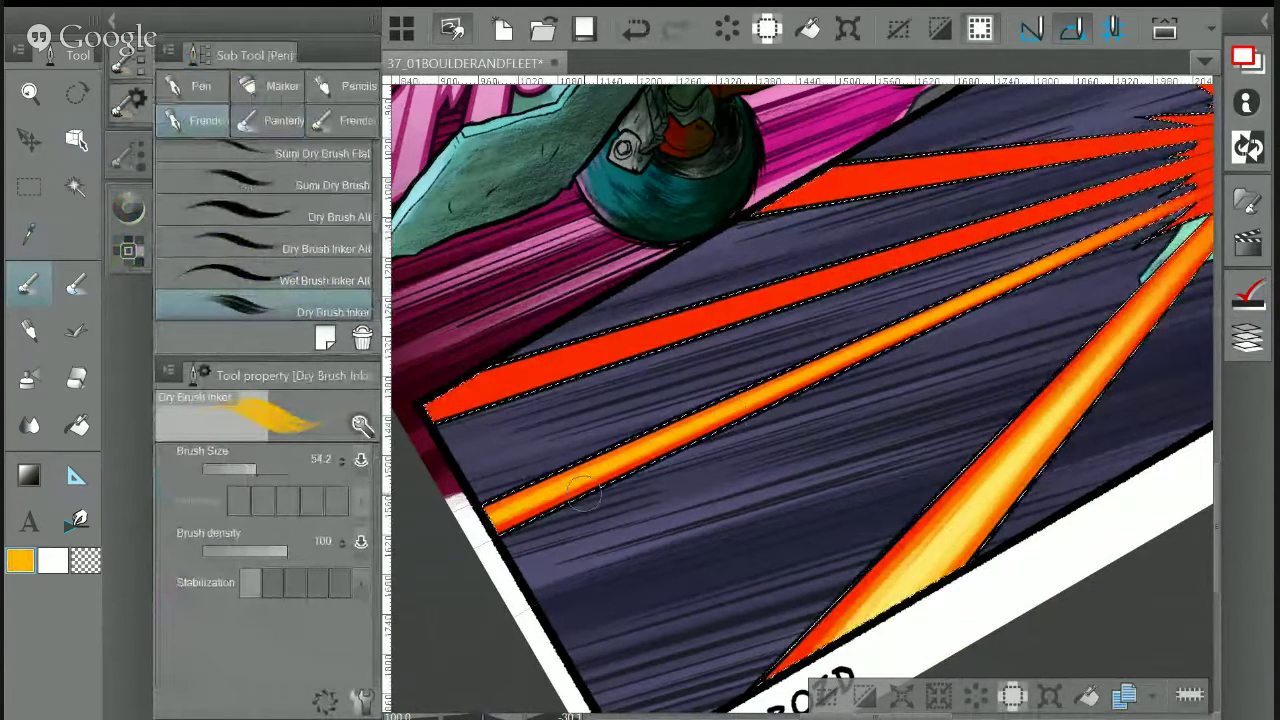
{"action": "left_click", "coordinate": [128, 207]}
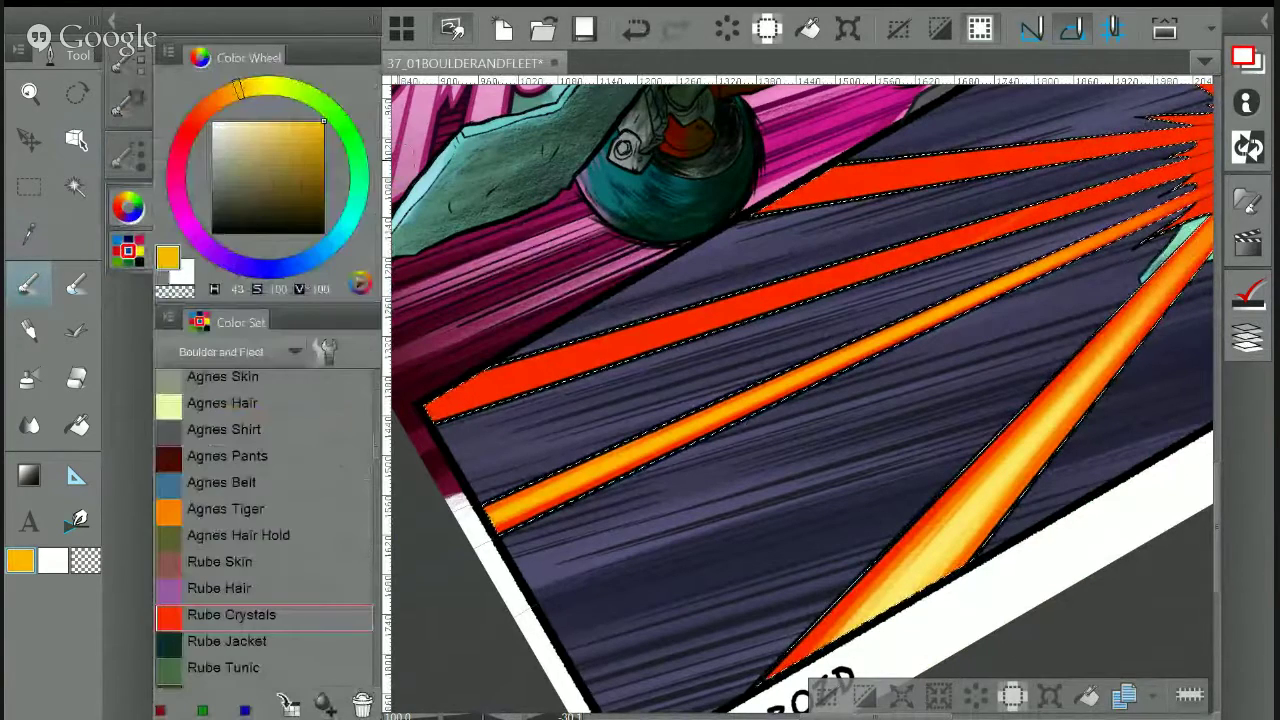
{"action": "left_click", "coordinate": [271, 121]}
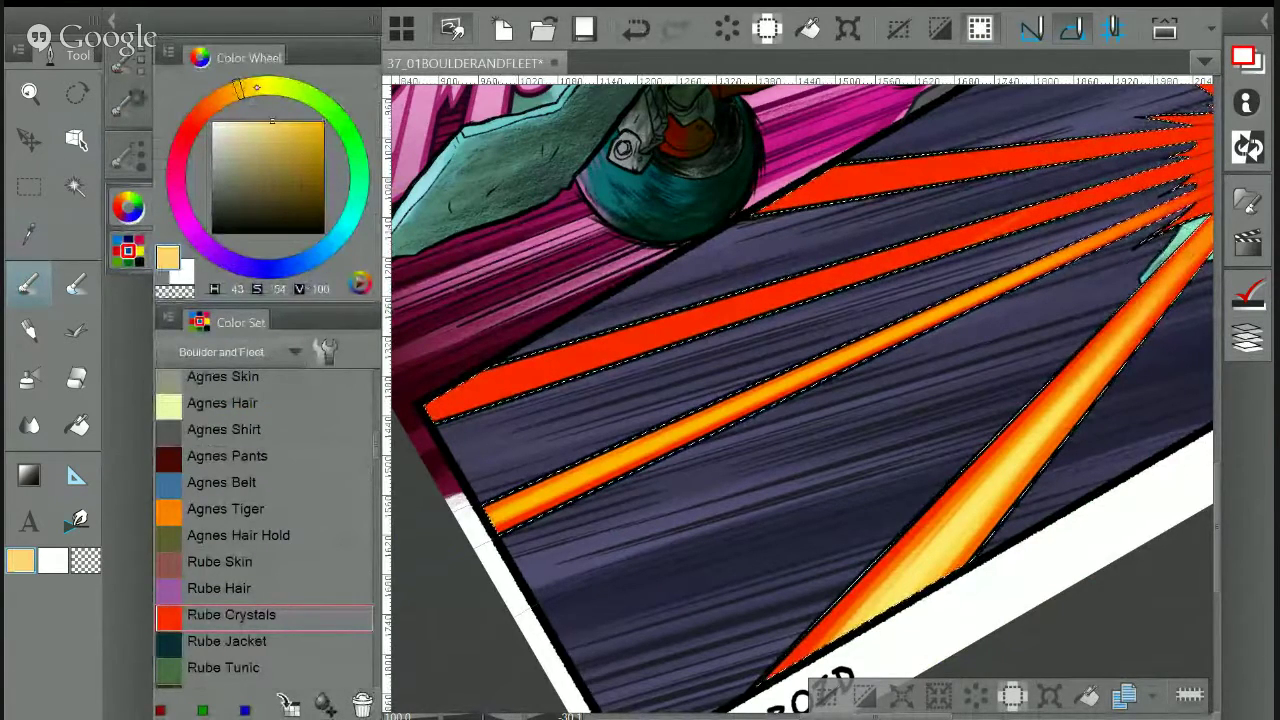
{"action": "left_click", "coordinate": [257, 87]}
{"action": "left_click", "coordinate": [126, 64]}
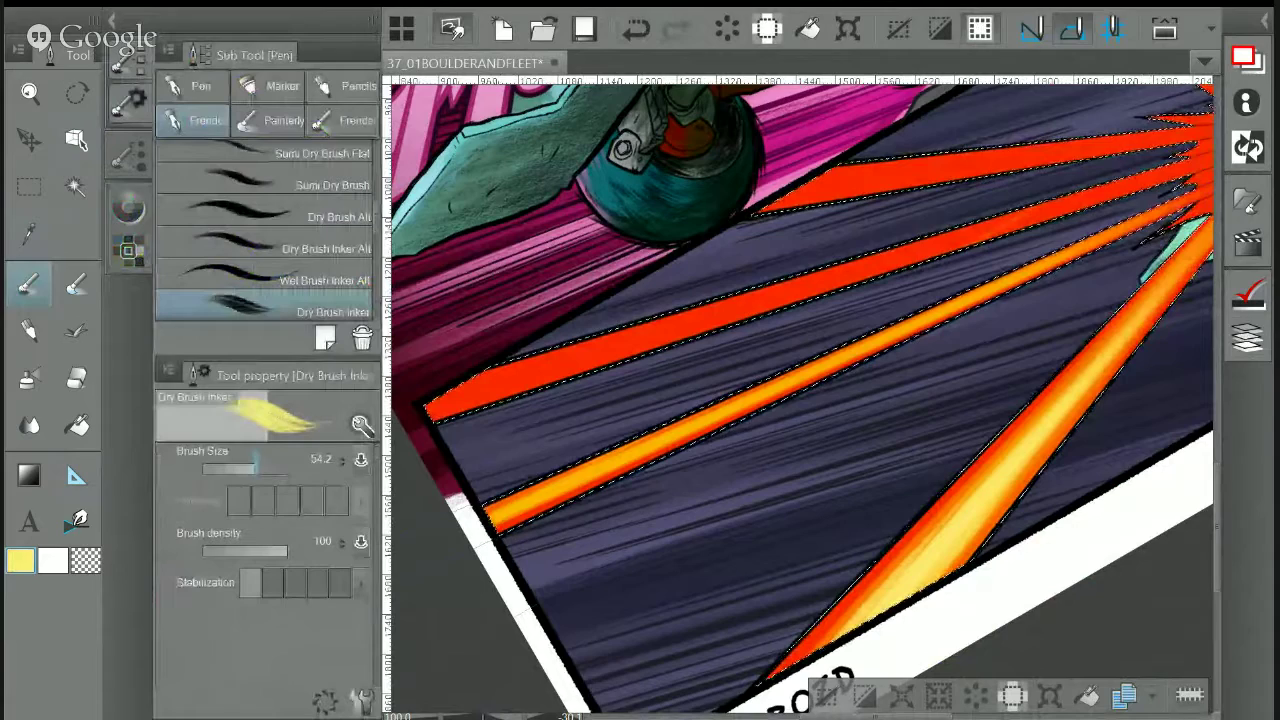
{"action": "left_click_drag", "start_coordinate": [255, 466], "coordinate": [250, 467]}
{"action": "left_click_drag", "start_coordinate": [491, 519], "coordinate": [1150, 215]}
{"action": "left_click_drag", "start_coordinate": [940, 495], "coordinate": [1028, 519]}
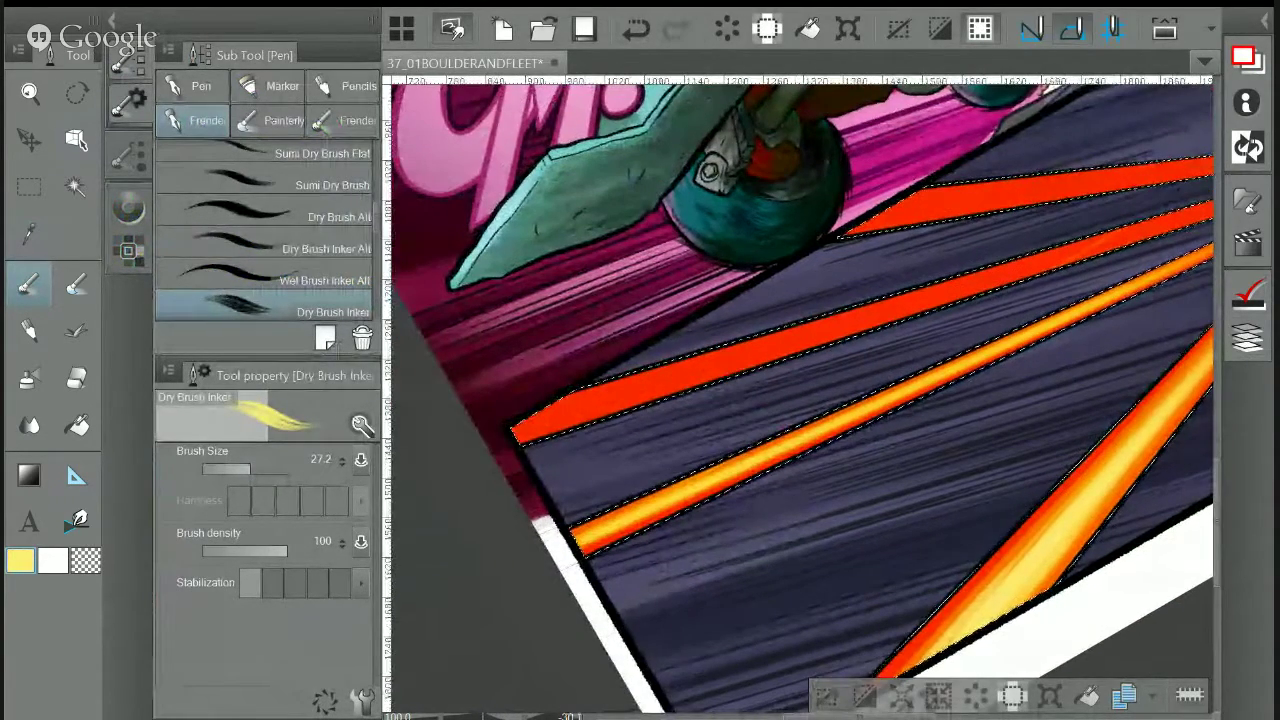
Adjust the perspective ruler's guide lines to follow the edges of the third-lowest beam
{"action": "left_click", "coordinate": [88, 132]}
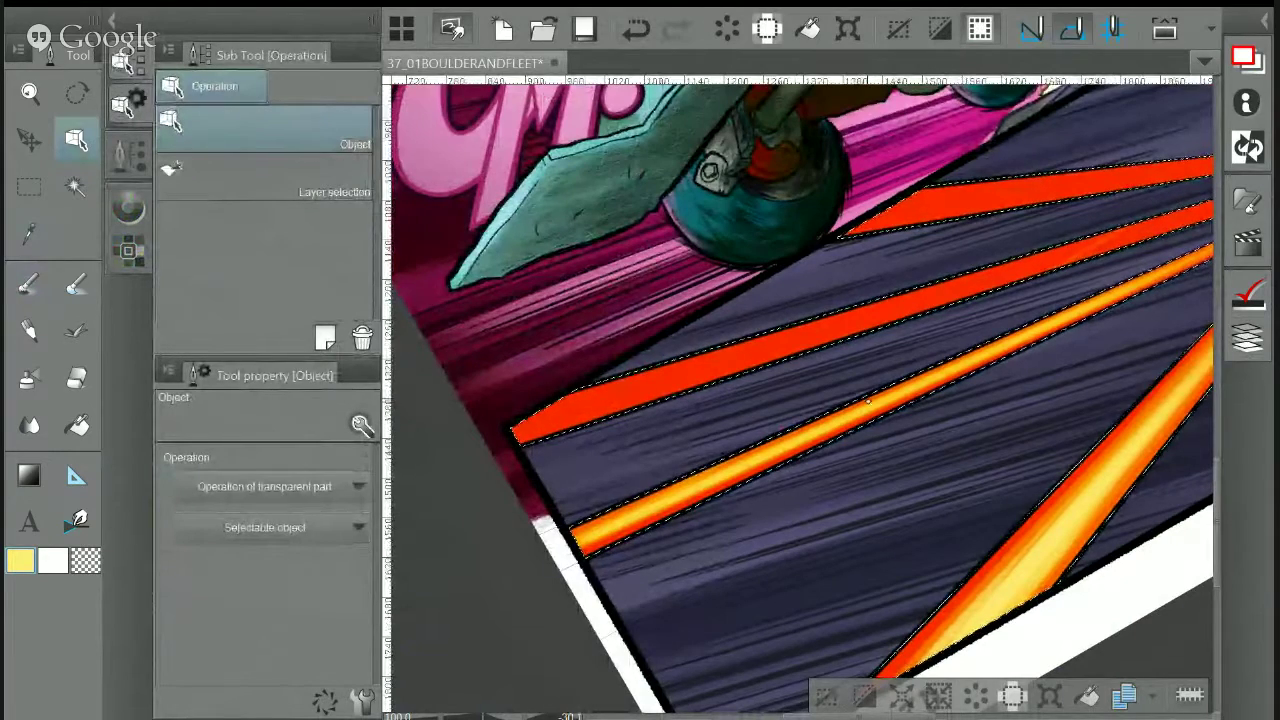
{"action": "left_click", "coordinate": [551, 523]}
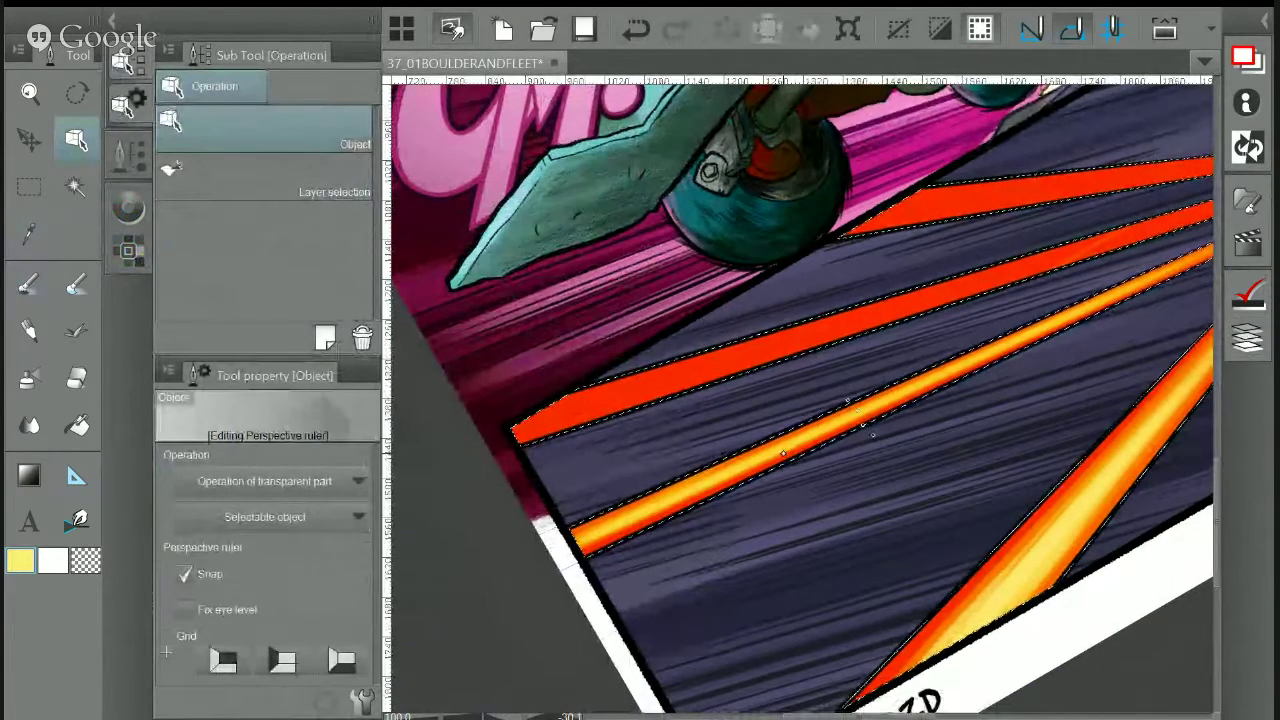
{"action": "left_click_drag", "start_coordinate": [848, 401], "coordinate": [816, 314]}
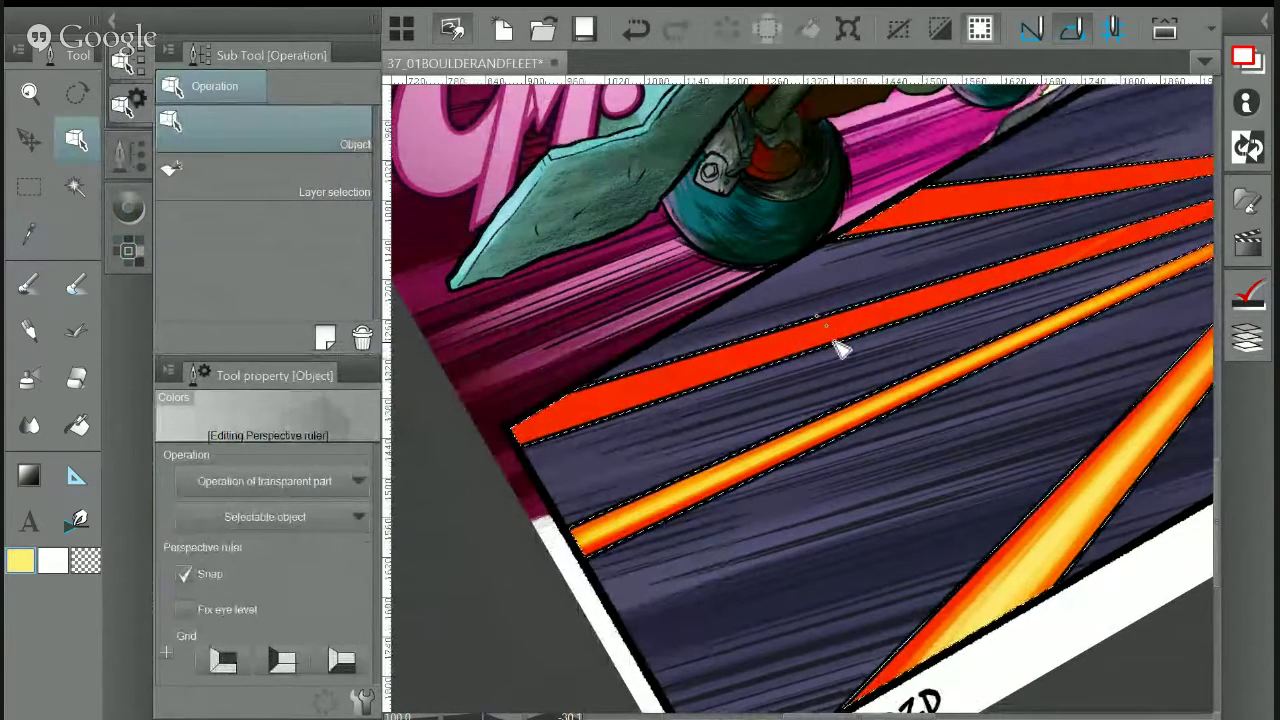
{"action": "scroll", "coordinate": [891, 340], "scroll_direction": "up", "scroll_amount": 6}
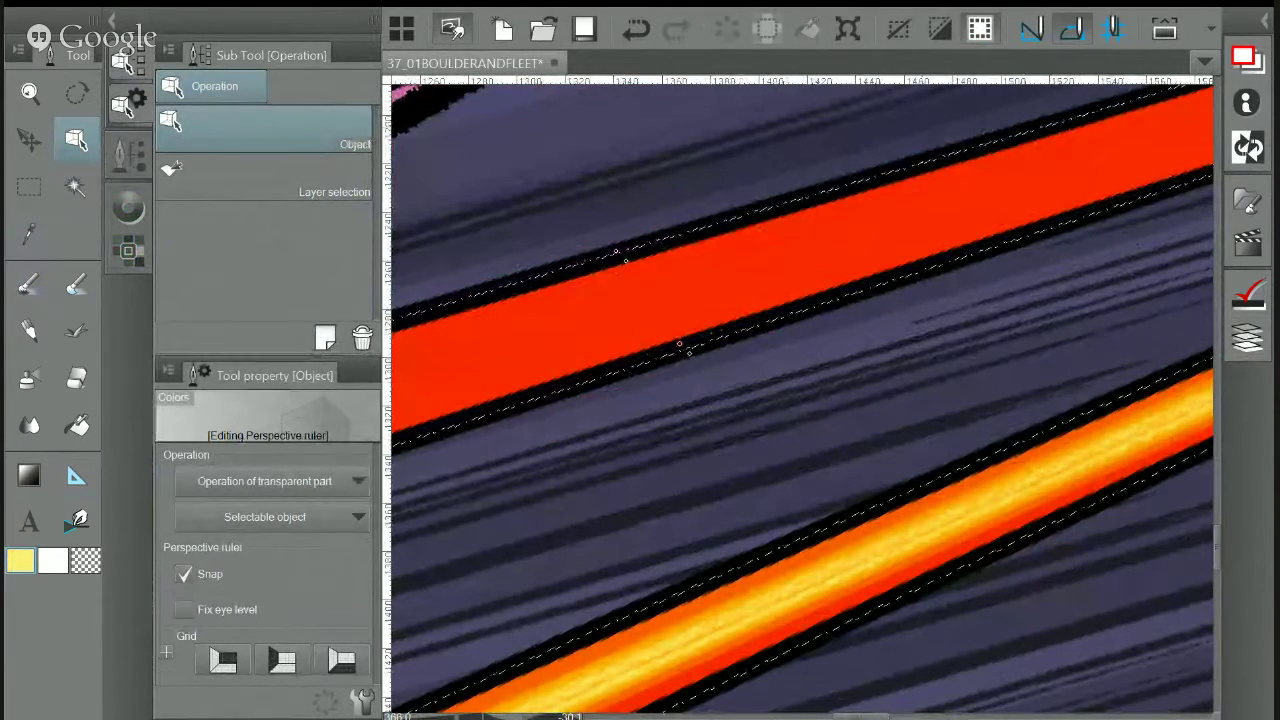
{"action": "scroll", "coordinate": [1055, 133], "scroll_direction": "down", "scroll_amount": 3}
{"action": "left_click_drag", "start_coordinate": [738, 352], "coordinate": [845, 361]}
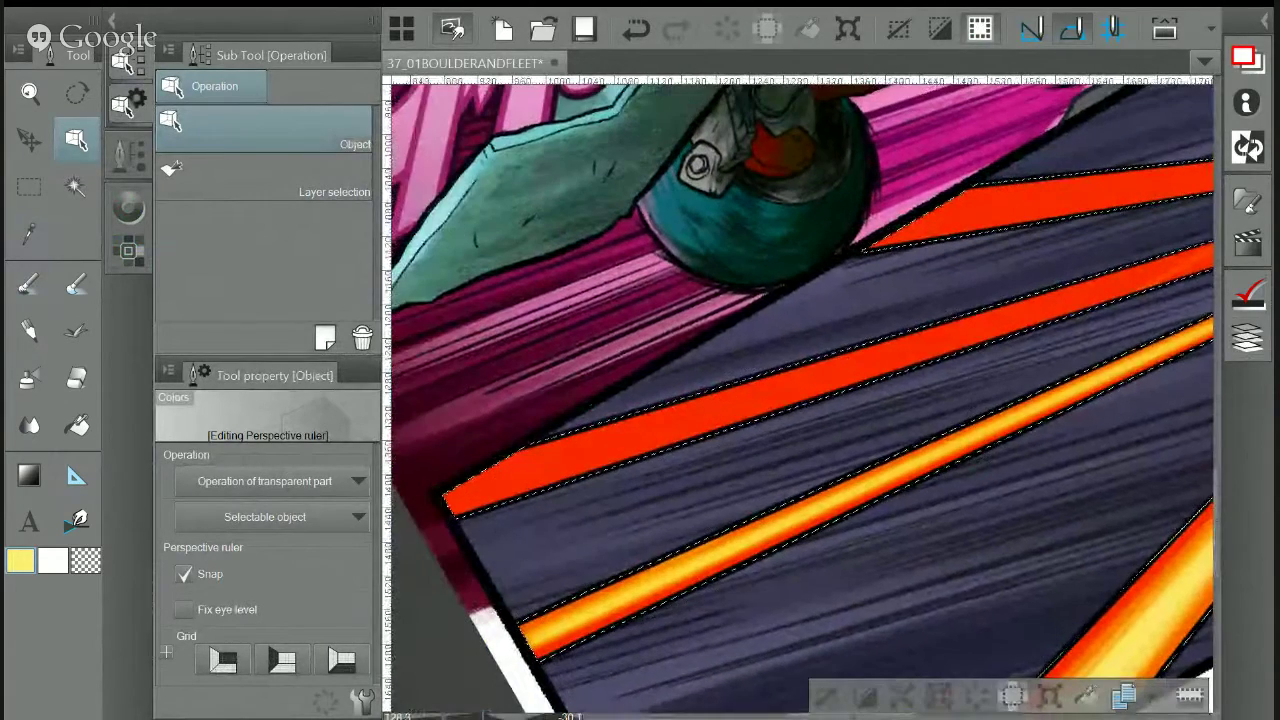
Sample orange from the lowest beam and brush it along the third-lowest beam with Concept 1 at size 17.1, undoing stray strokes near the burst
{"action": "key", "text": "i"}
{"action": "left_click", "coordinate": [1135, 598]}
{"action": "key", "text": "p"}
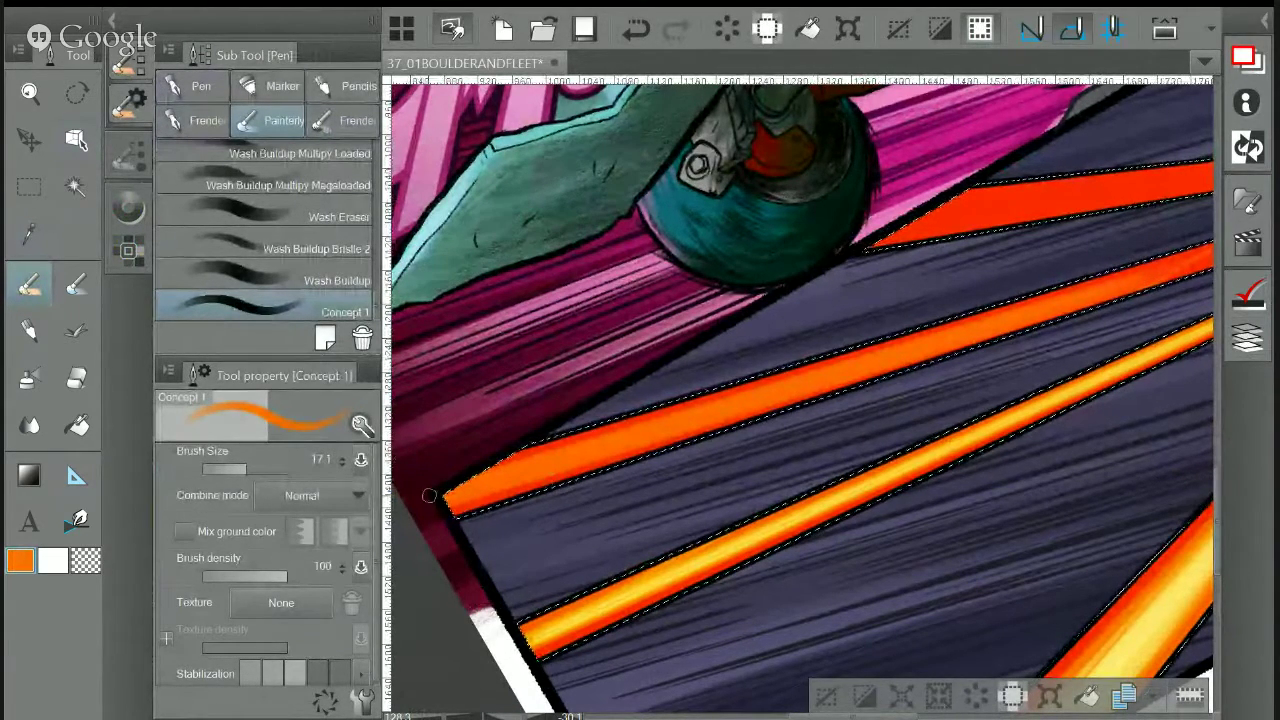
{"action": "left_click_drag", "start_coordinate": [1108, 292], "coordinate": [783, 357]}
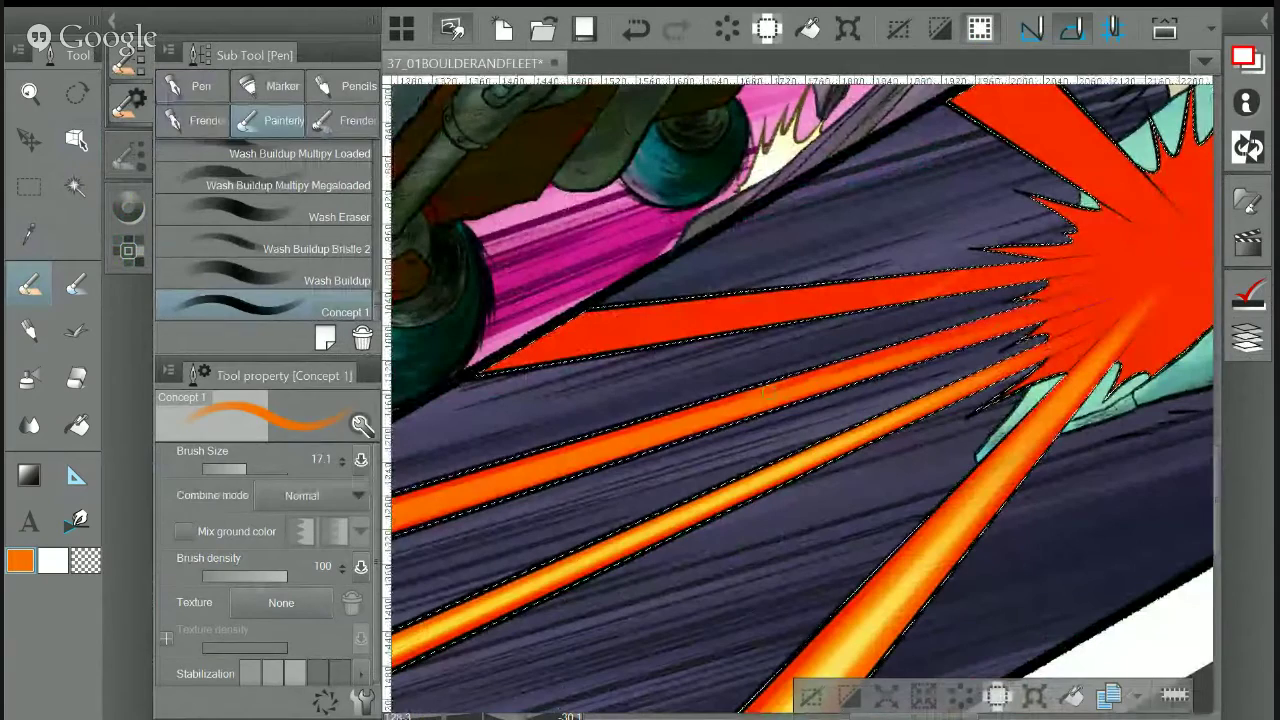
{"action": "key", "text": "ctrl+z"}
{"action": "left_click_drag", "start_coordinate": [908, 302], "coordinate": [974, 270]}
{"action": "key", "text": "ctrl+z"}
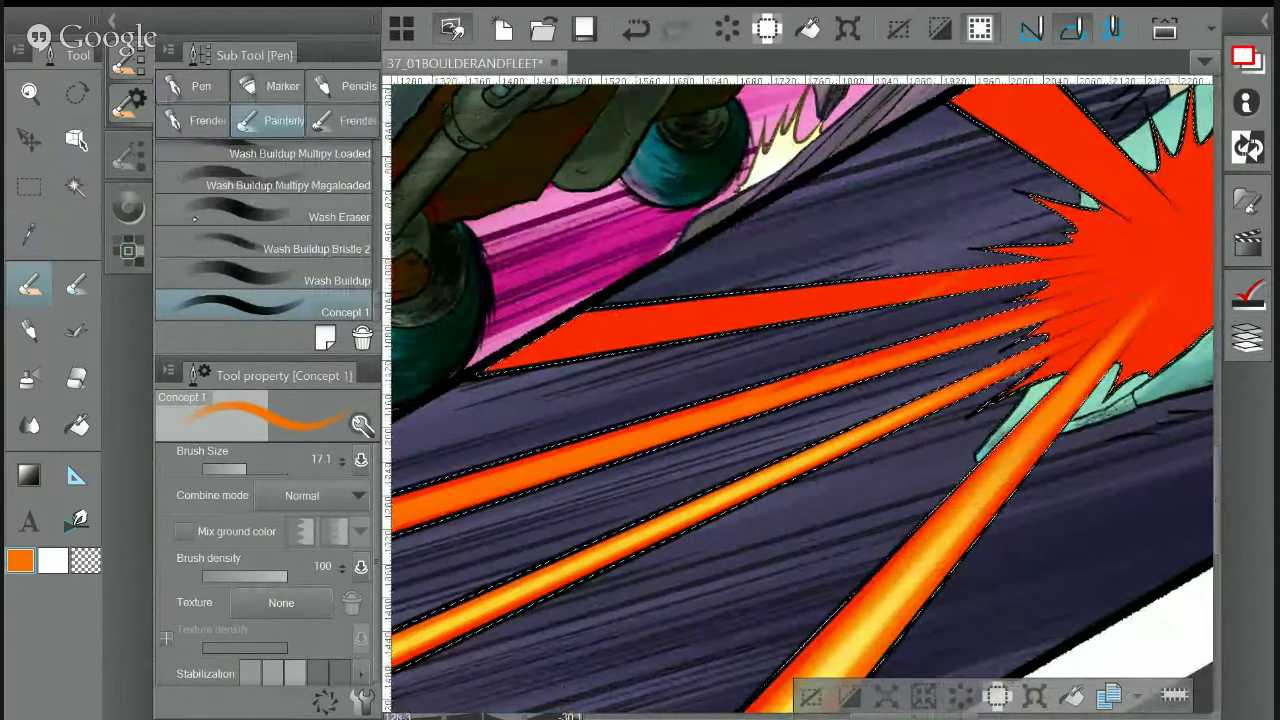
Refine the third-lowest beam's red edges and orange core with Concept 1, sampling red and orange from the artwork
{"action": "key", "text": "i"}
{"action": "left_click", "coordinate": [1125, 262]}
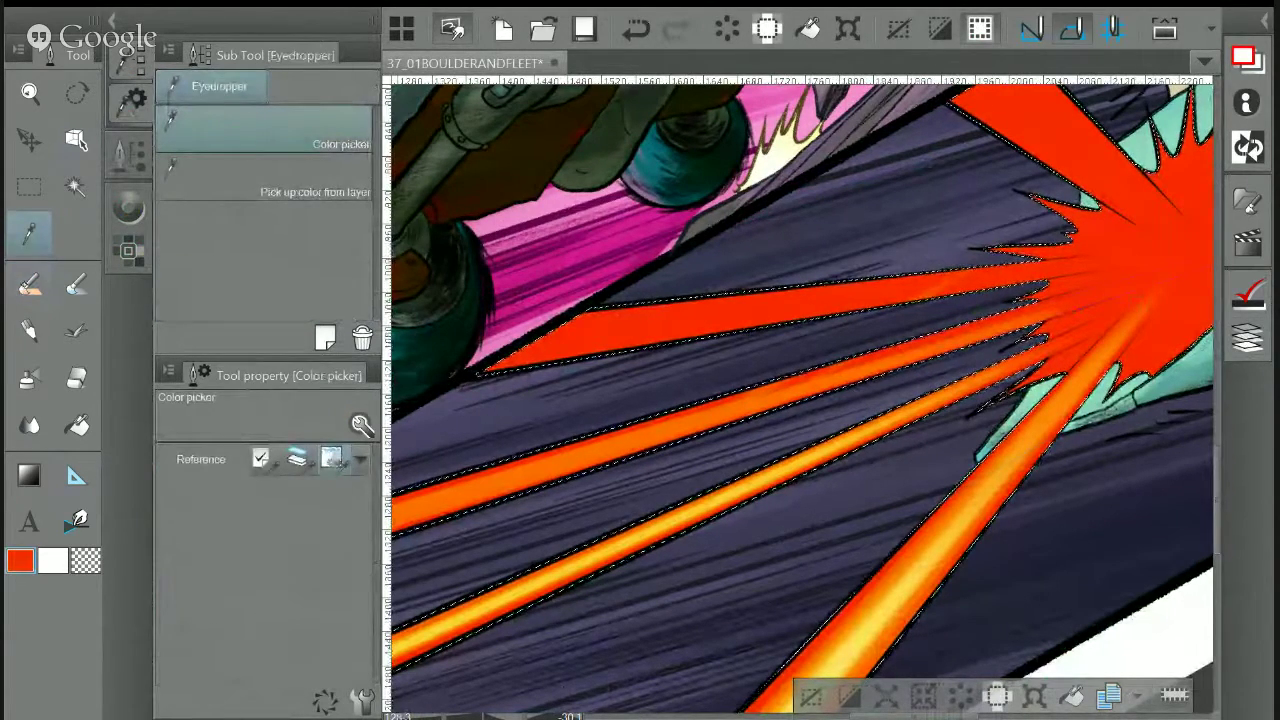
{"action": "key", "text": "p"}
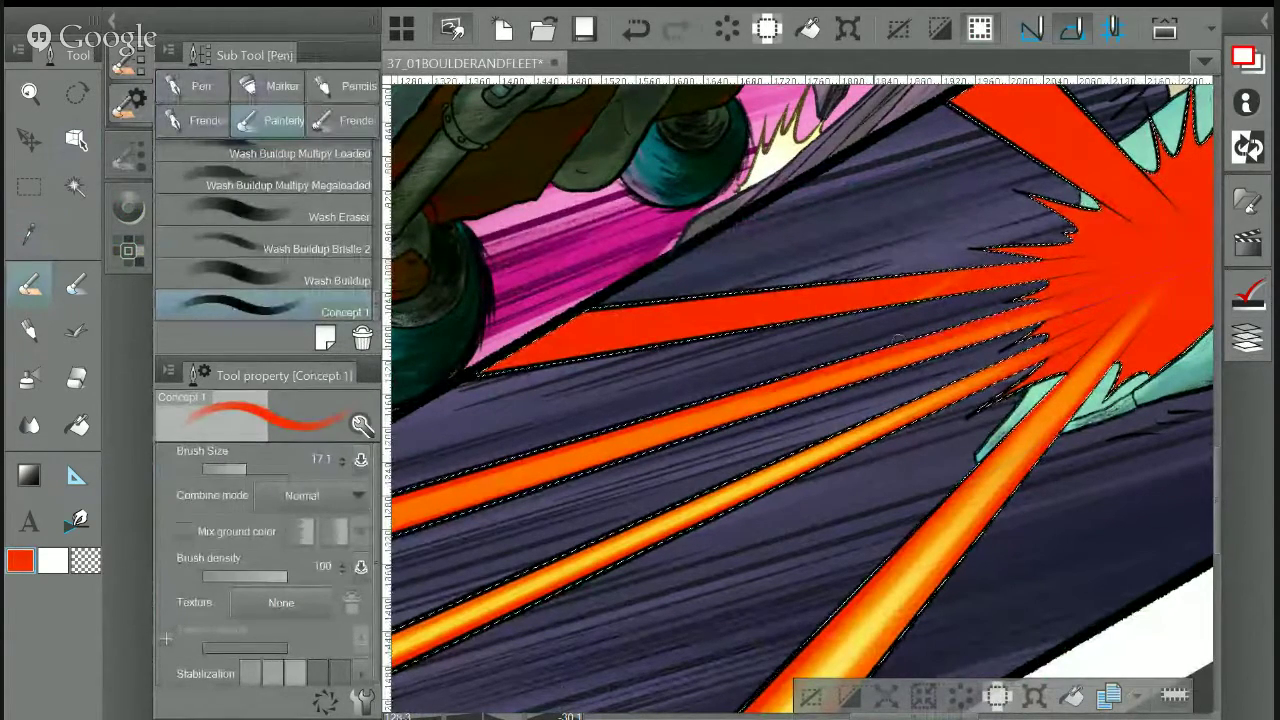
{"action": "left_click_drag", "start_coordinate": [555, 496], "coordinate": [724, 356]}
{"action": "left_click", "coordinate": [708, 331], "text": "alt"}
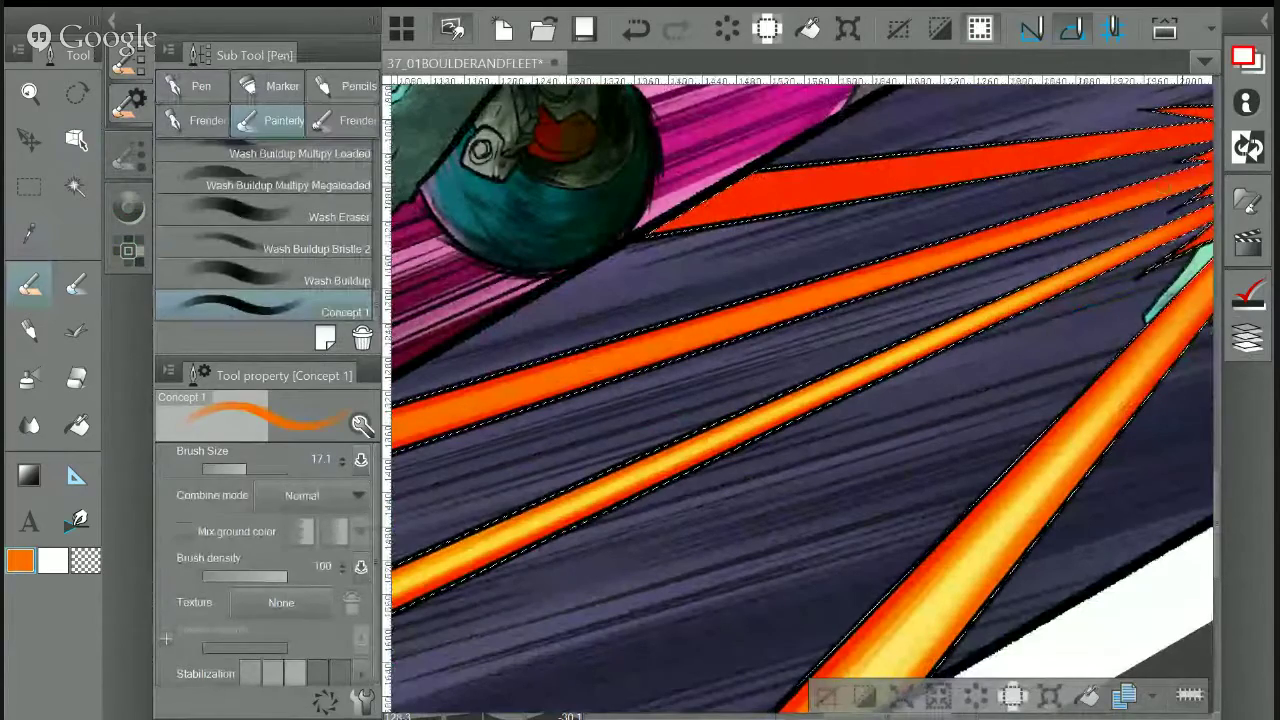
{"action": "left_click_drag", "start_coordinate": [1204, 178], "coordinate": [1075, 213]}
{"action": "left_click_drag", "start_coordinate": [760, 420], "coordinate": [1050, 356]}
{"action": "left_click_drag", "start_coordinate": [700, 420], "coordinate": [840, 366]}
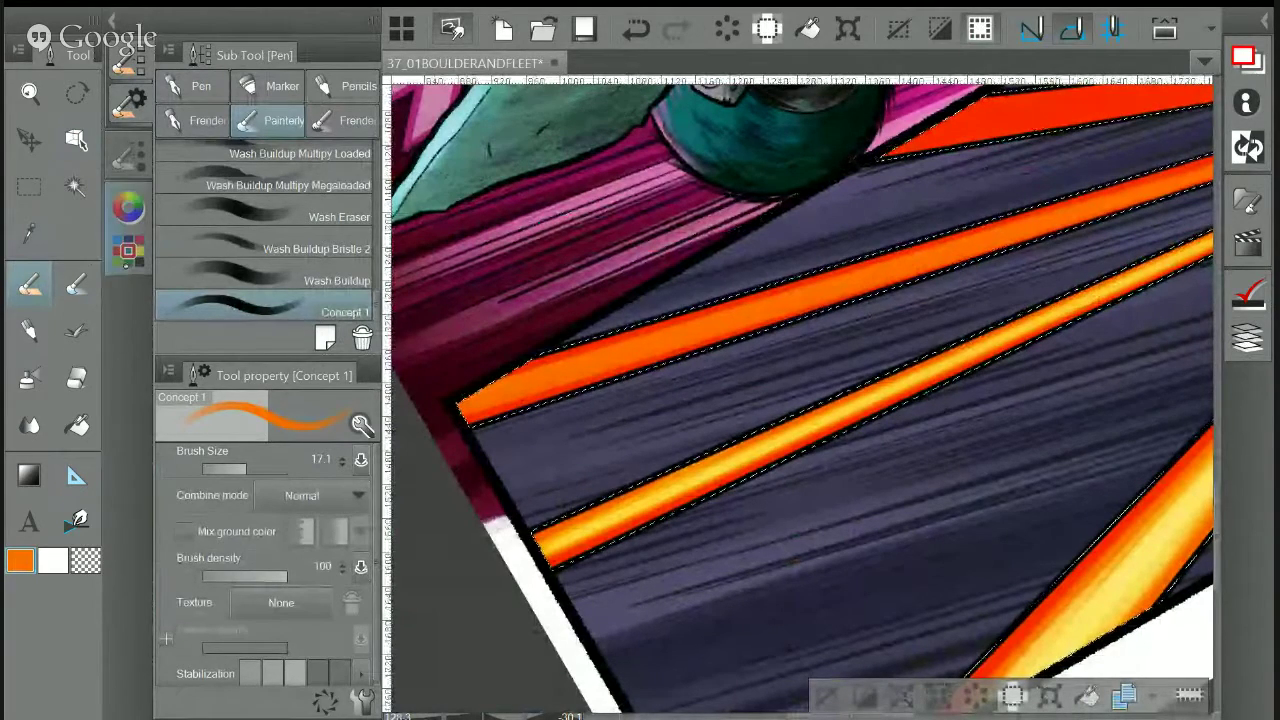
{"action": "key", "text": "i"}
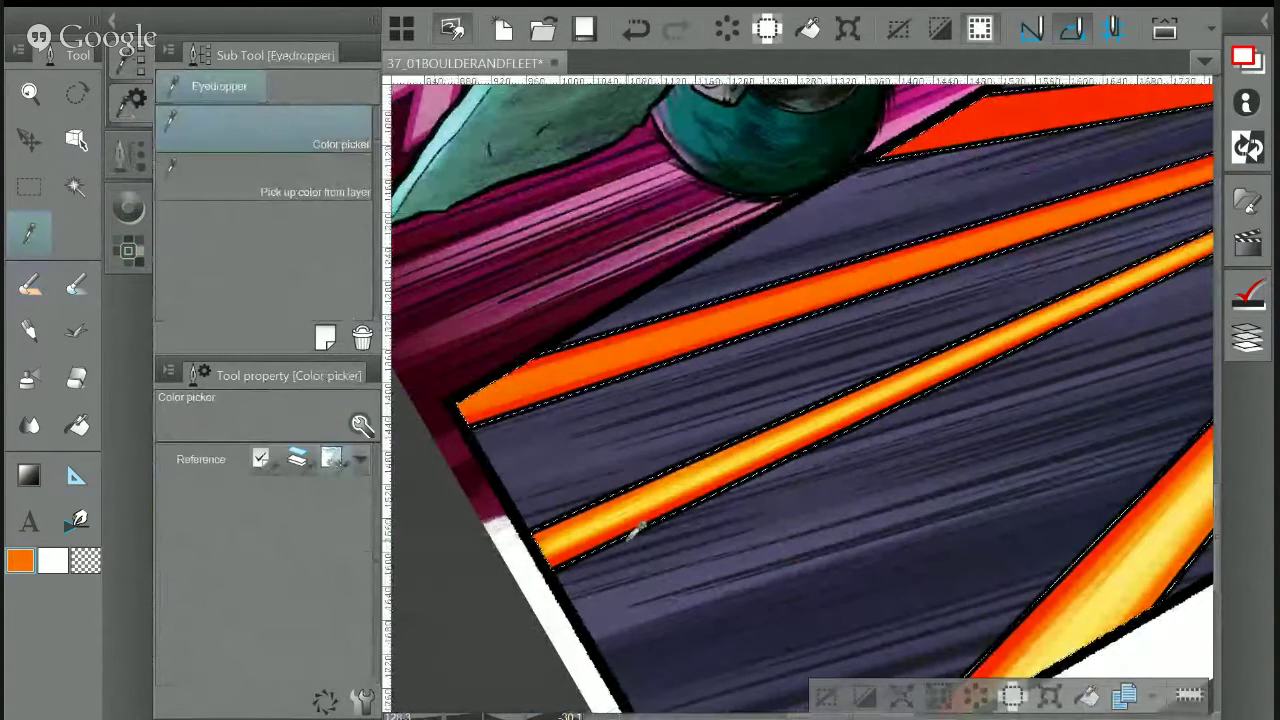
{"action": "left_click", "coordinate": [639, 517]}
{"action": "key", "text": "p"}
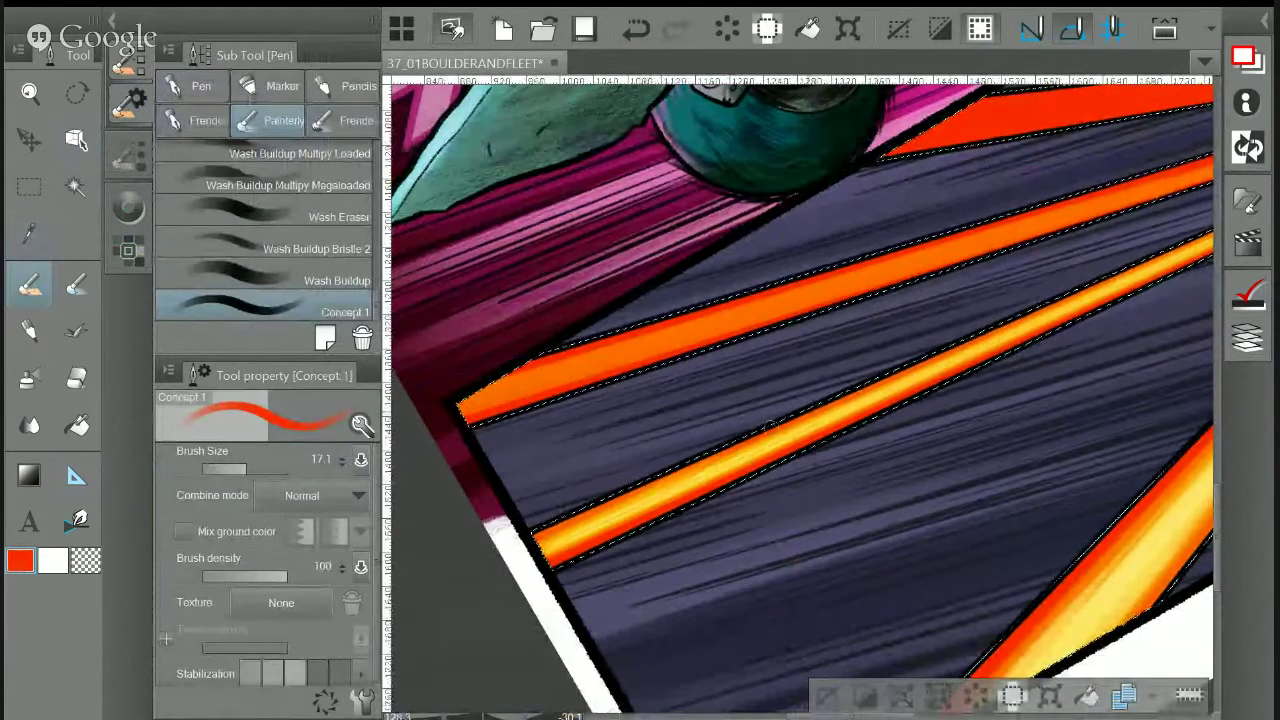
Sample yellow-orange (H 34, S 100, V 100) and brush it along the middle of the third-lowest beam toward the burst
{"action": "key", "text": "i"}
{"action": "left_click", "coordinate": [728, 317]}
{"action": "left_click", "coordinate": [128, 207]}
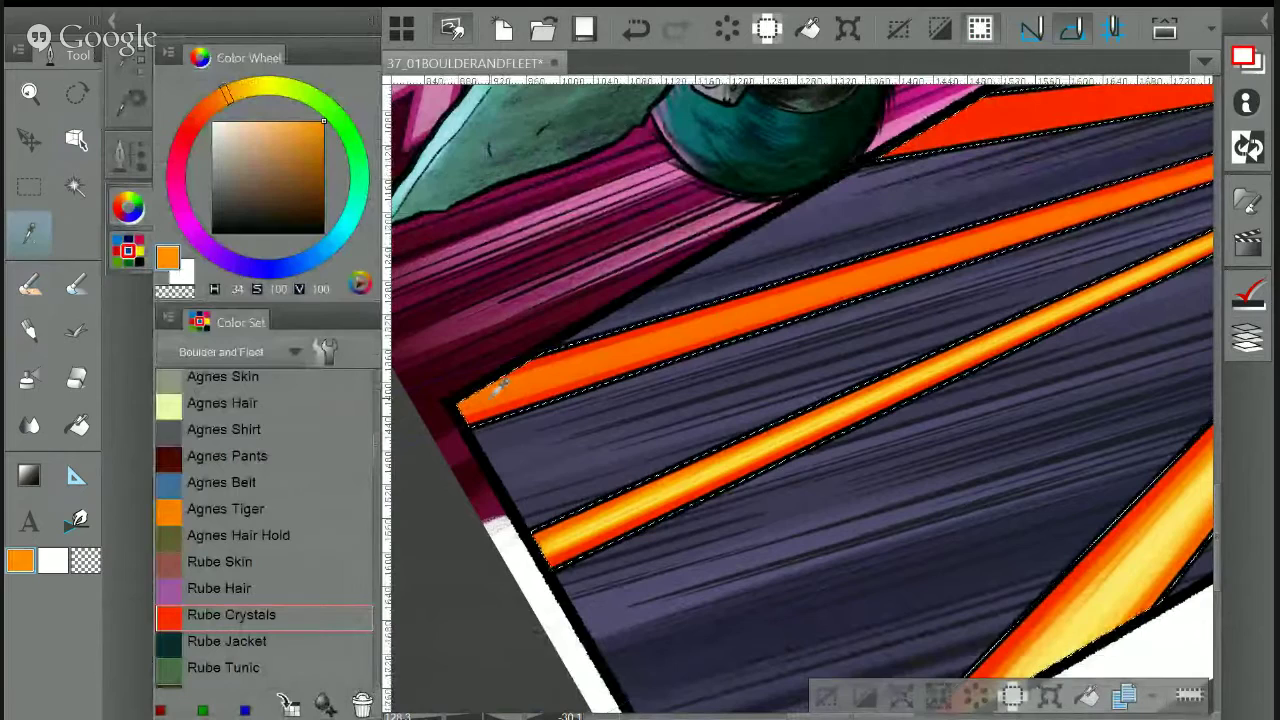
{"action": "key", "text": "b"}
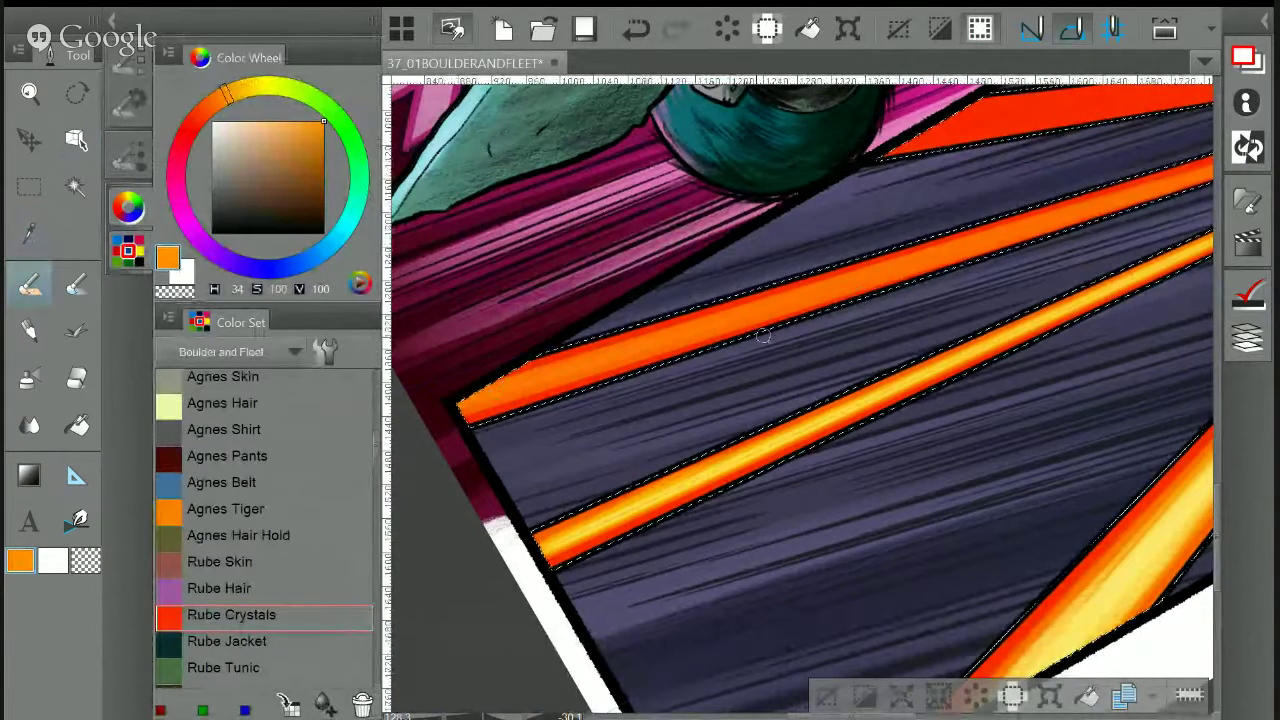
{"action": "left_click_drag", "start_coordinate": [1176, 201], "coordinate": [1076, 267]}
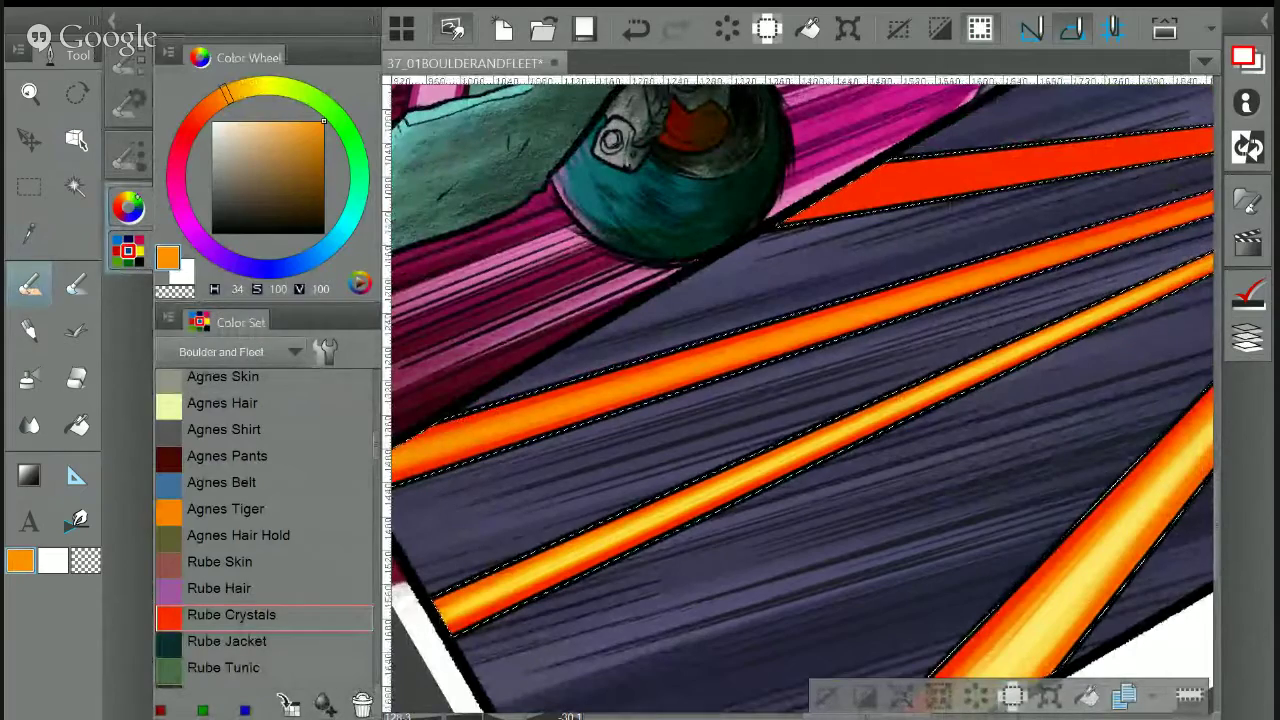
{"action": "left_click", "coordinate": [128, 207]}
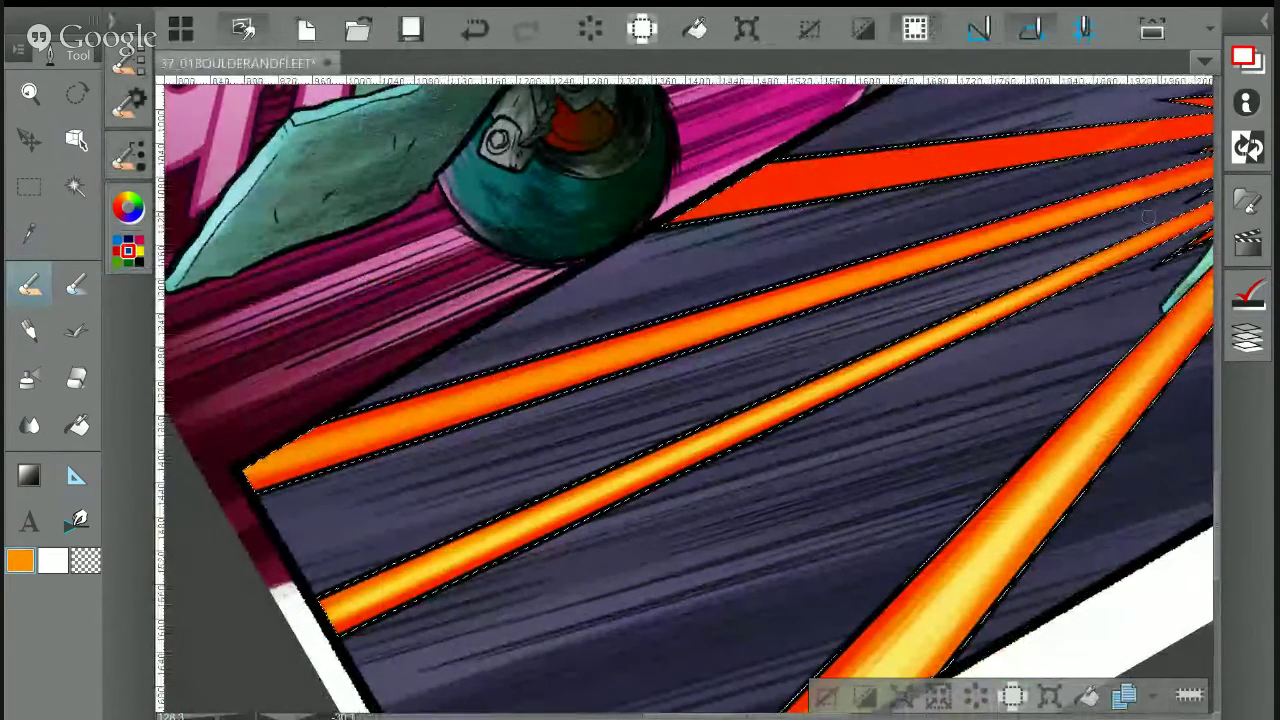
{"action": "left_click_drag", "start_coordinate": [1148, 216], "coordinate": [1088, 228]}
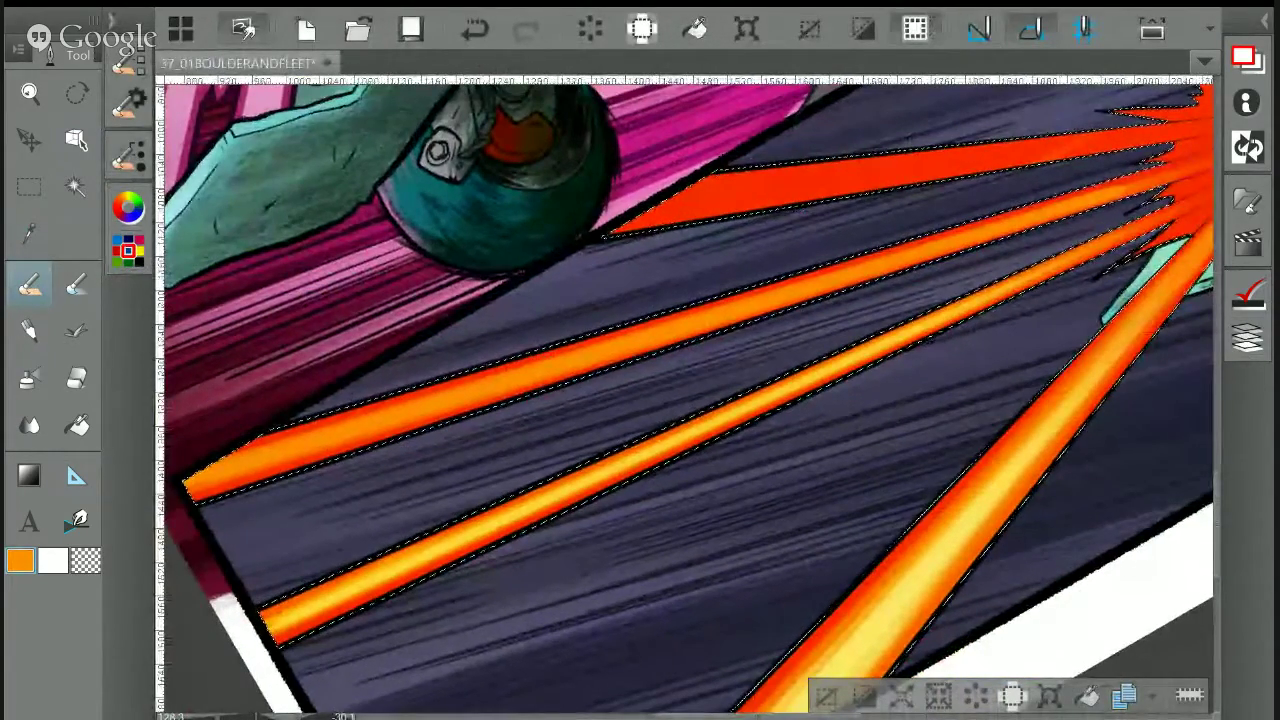
{"action": "left_click", "coordinate": [475, 29]}
{"action": "left_click_drag", "start_coordinate": [218, 490], "coordinate": [352, 454]}
{"action": "left_click_drag", "start_coordinate": [640, 420], "coordinate": [730, 393]}
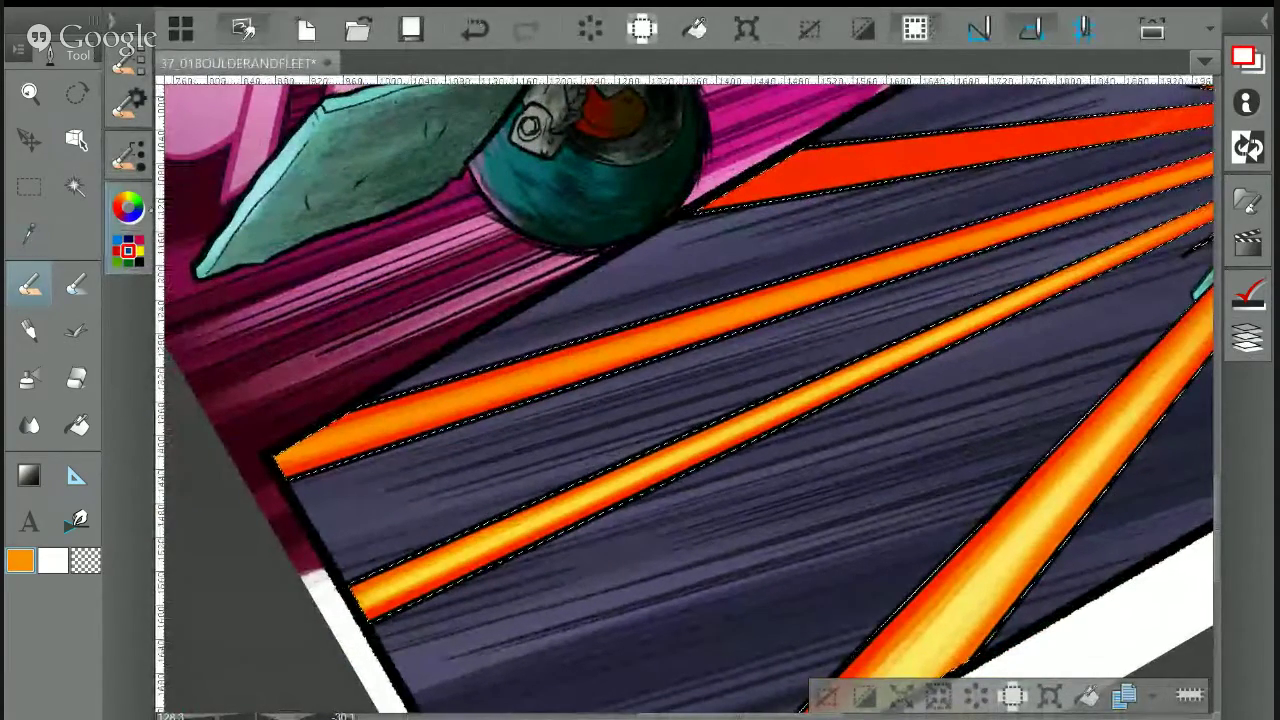
Set the color to golden yellow (H 42, S 100, V 100) and layer it along the third-lowest beam's core, using Dry Brush Inker at size 27.2
{"action": "left_click", "coordinate": [128, 208]}
{"action": "left_click", "coordinate": [238, 89]}
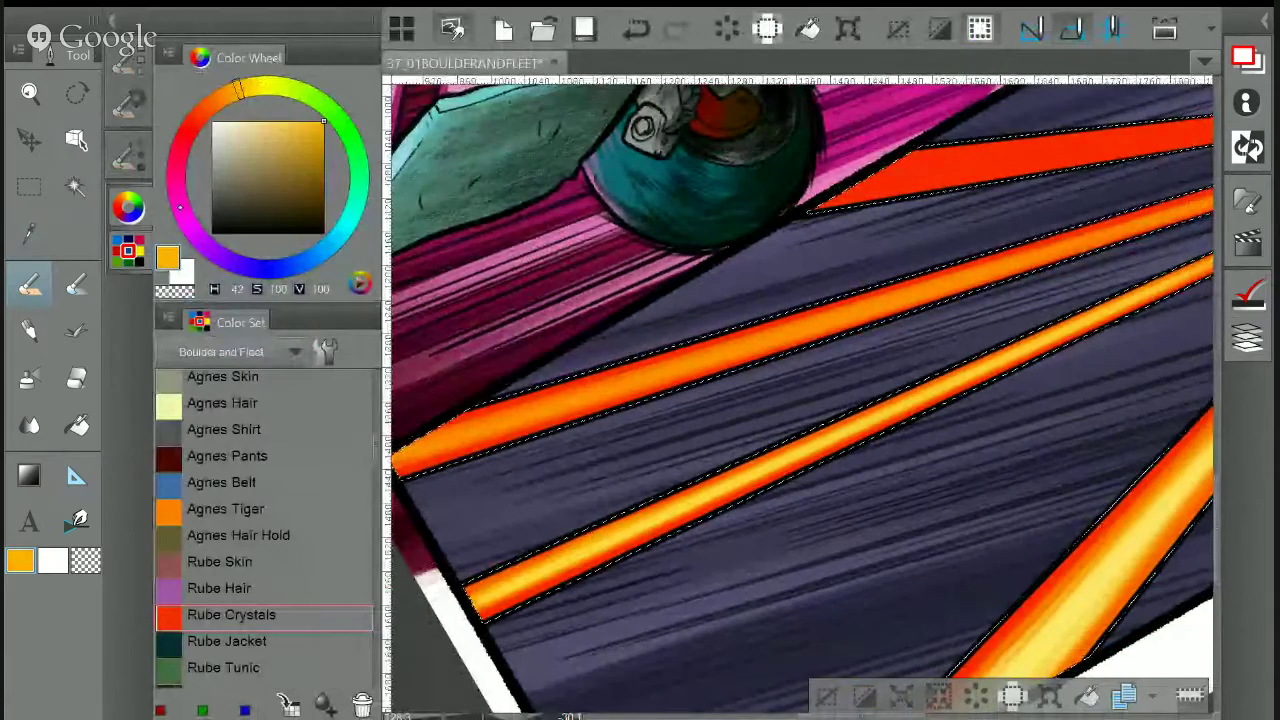
{"action": "left_click", "coordinate": [130, 204]}
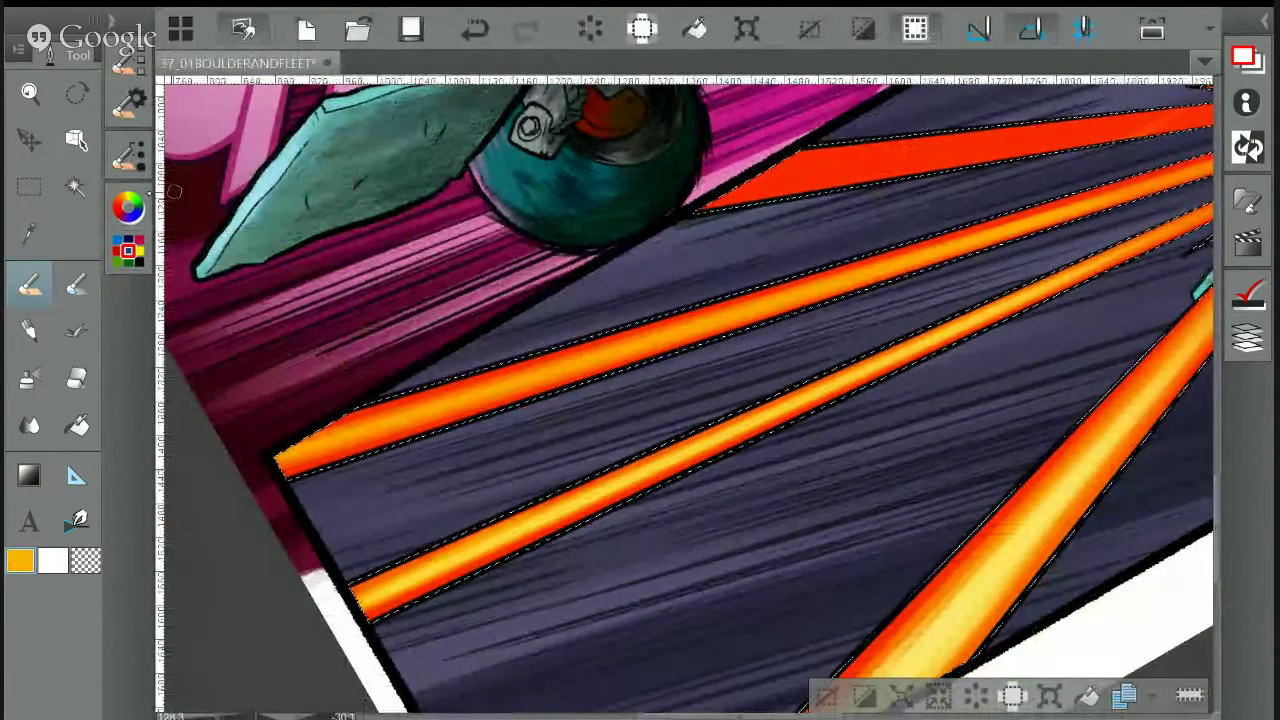
{"action": "left_click", "coordinate": [128, 100]}
{"action": "left_click", "coordinate": [195, 121]}
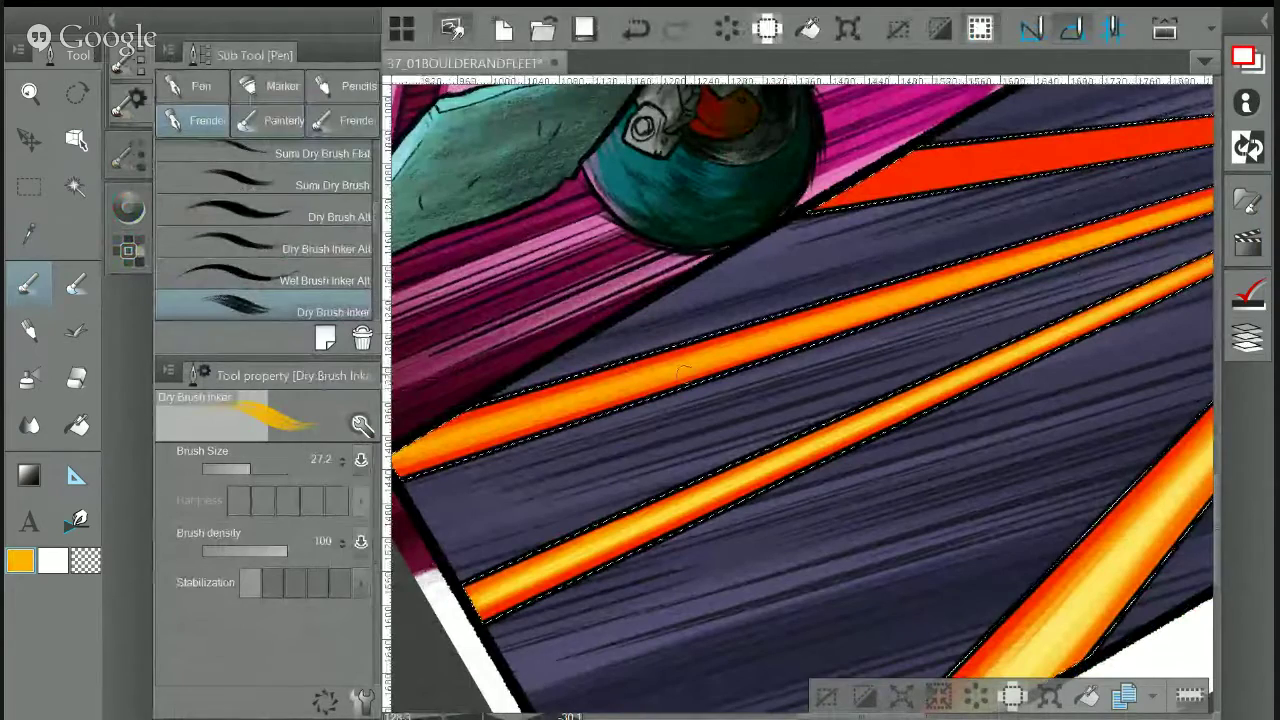
{"action": "left_click_drag", "start_coordinate": [1108, 233], "coordinate": [900, 290]}
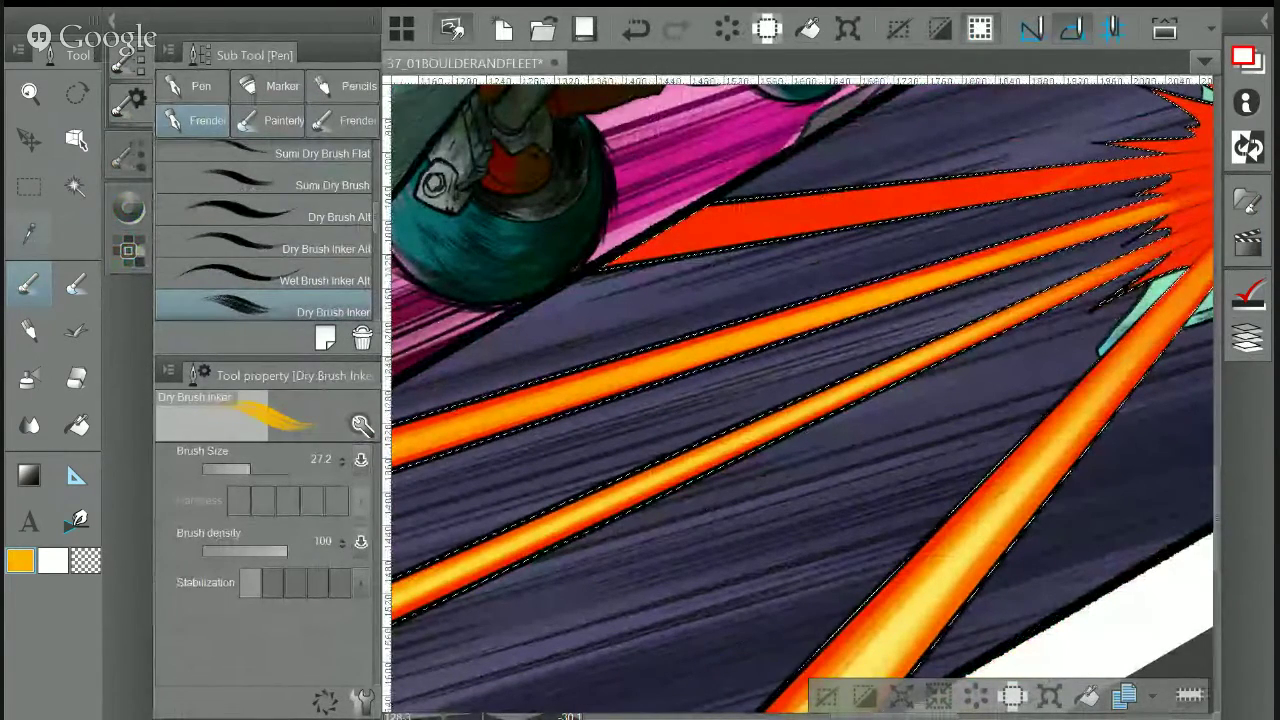
Sample pale yellow from the lowest beam and streak it along the third-lowest beam's core with Dry Brush Inker
{"action": "key", "text": "i"}
{"action": "left_click", "coordinate": [967, 559]}
{"action": "left_click_drag", "start_coordinate": [800, 520], "coordinate": [987, 489]}
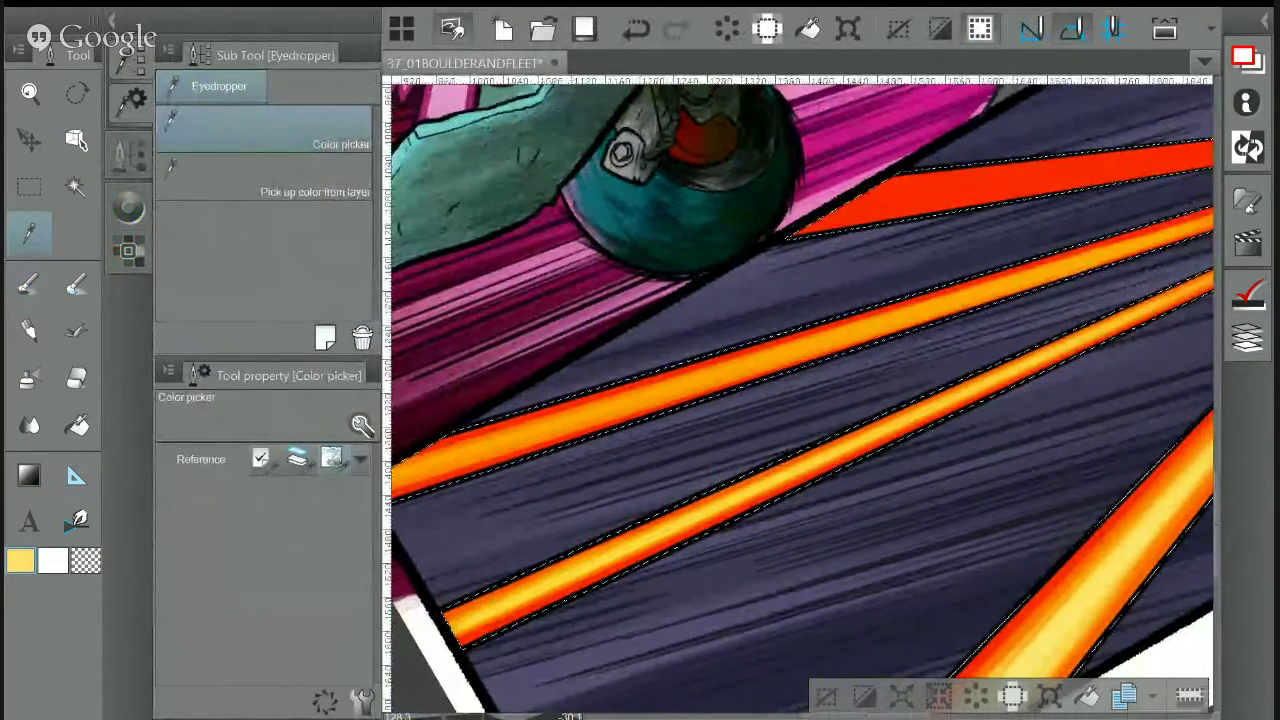
{"action": "key", "text": "p"}
{"action": "left_click_drag", "start_coordinate": [800, 400], "coordinate": [872, 392]}
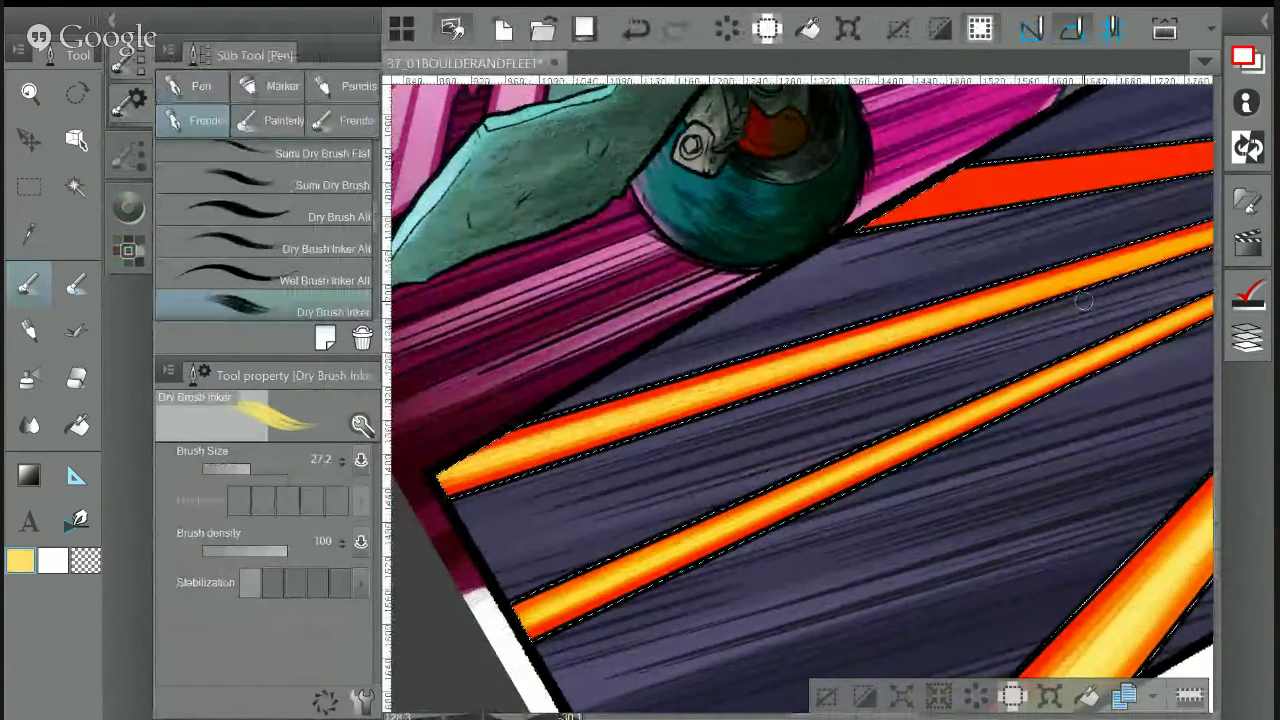
{"action": "left_click_drag", "start_coordinate": [900, 370], "coordinate": [669, 450]}
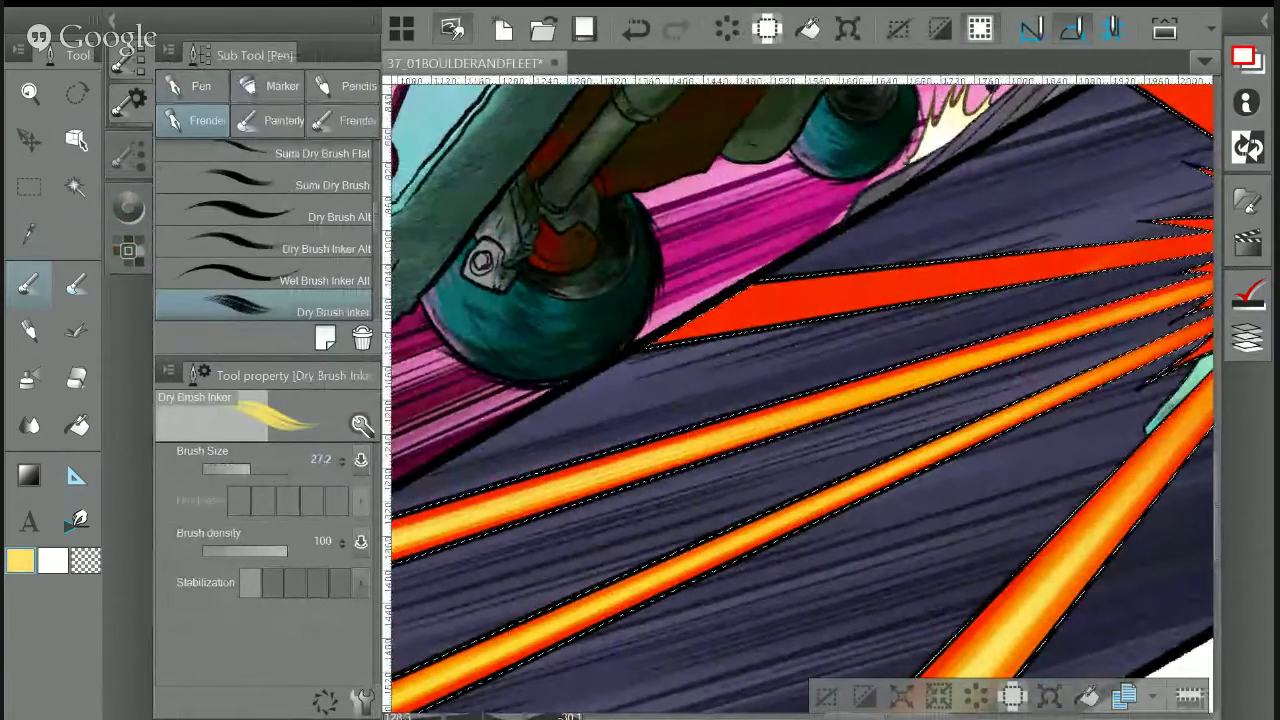
Move the perspective ruler onto the fourth-lowest beam and align its guide lines with that beam's edges
{"action": "key", "text": "o"}
{"action": "left_click", "coordinate": [669, 450]}
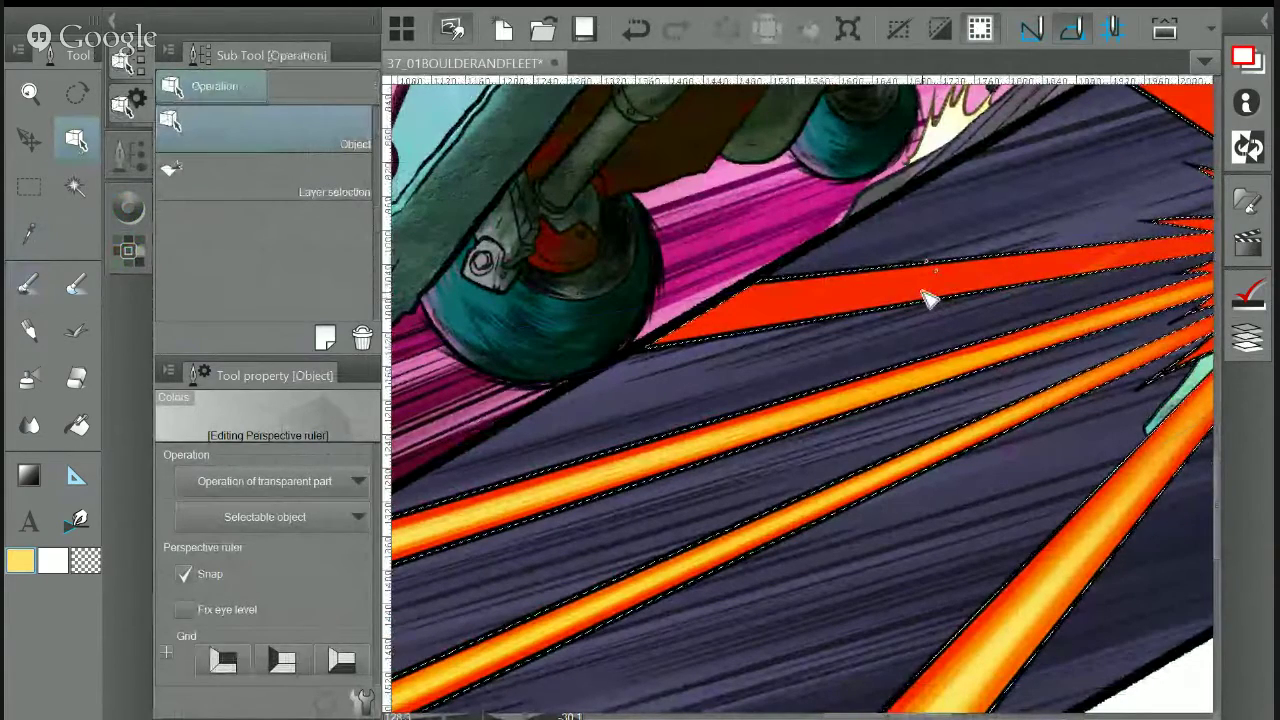
{"action": "scroll", "coordinate": [936, 275], "scroll_direction": "up", "scroll_amount": 6}
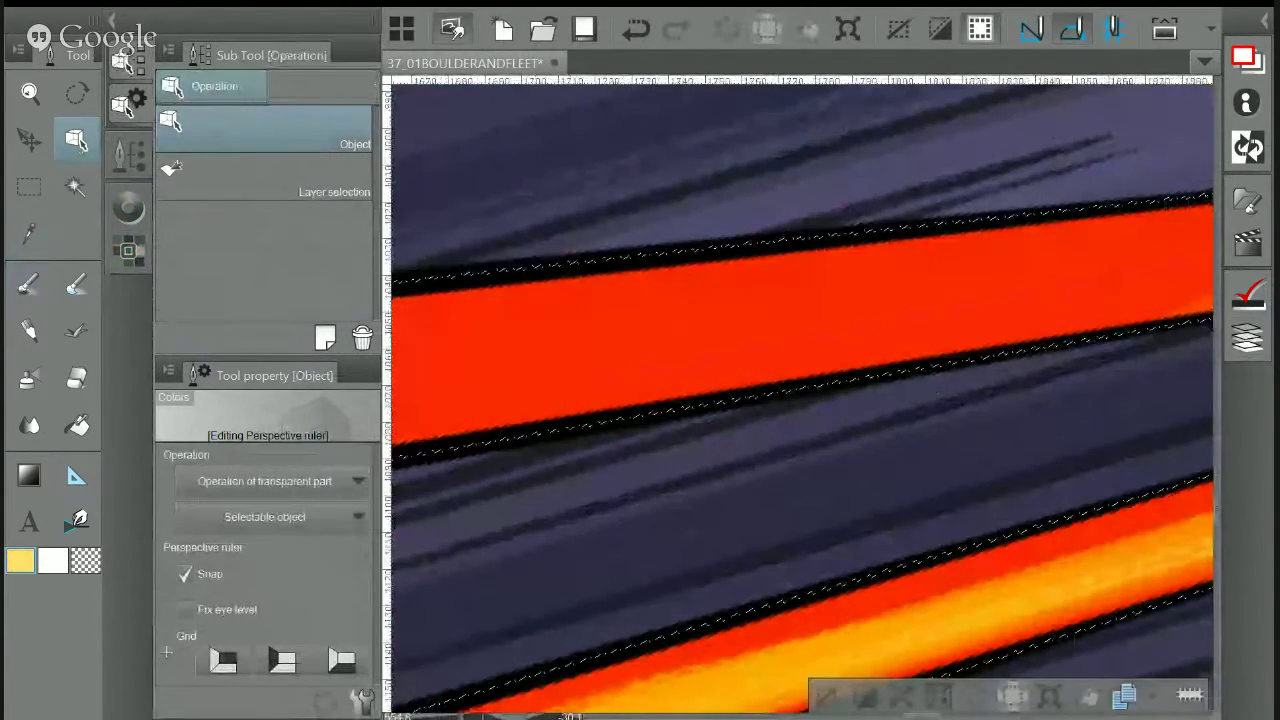
{"action": "left_click", "coordinate": [127, 63]}
{"action": "left_click_drag", "start_coordinate": [560, 400], "coordinate": [965, 385]}
{"action": "scroll", "coordinate": [848, 393], "scroll_direction": "down", "scroll_amount": 2}
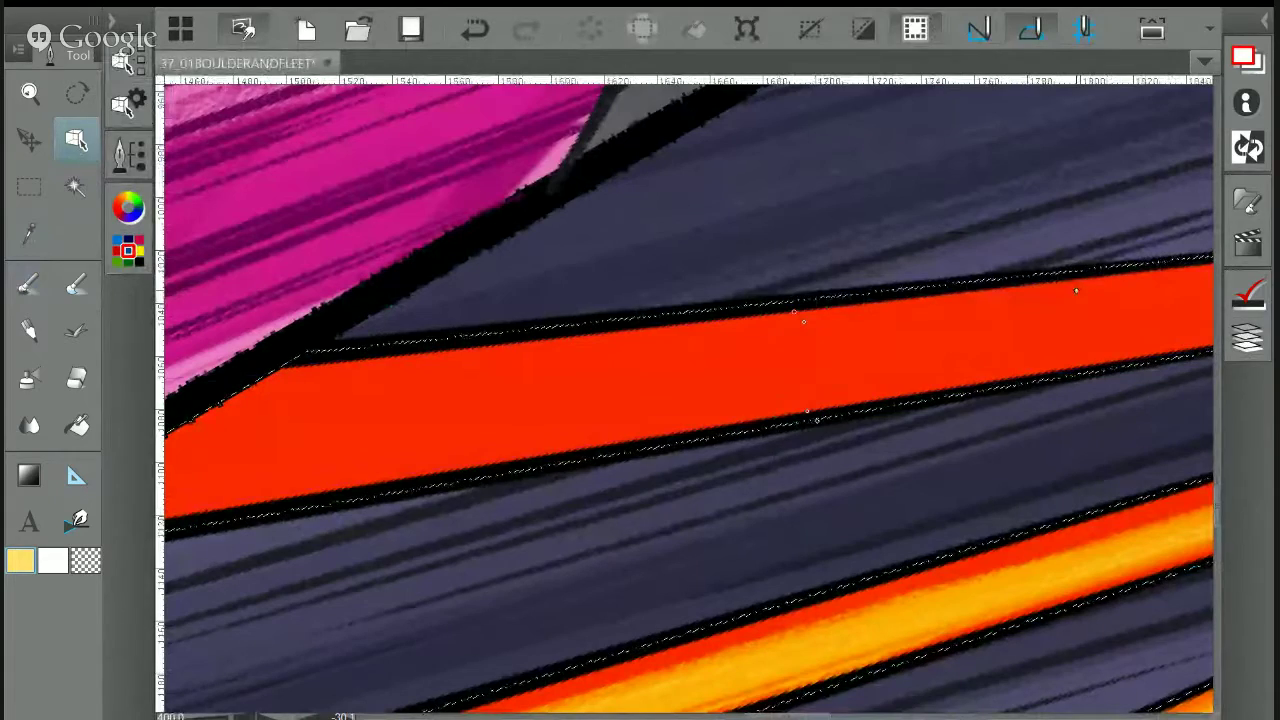
{"action": "key", "text": "ctrl+minus"}
{"action": "key", "text": "ctrl+minus"}
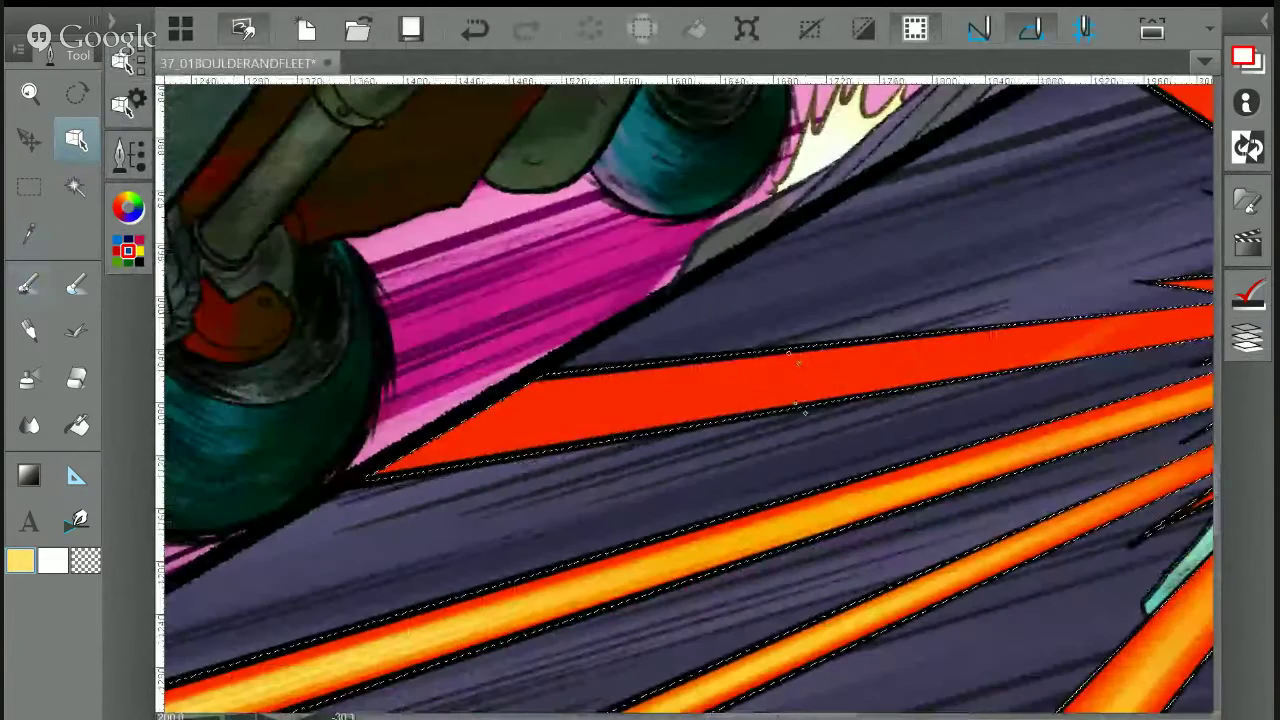
Set the color to orange (H 27, S 100, V 100) and brush it along the fourth-lowest beam with Concept 1 at size 17.1
{"action": "key", "text": "Tab"}
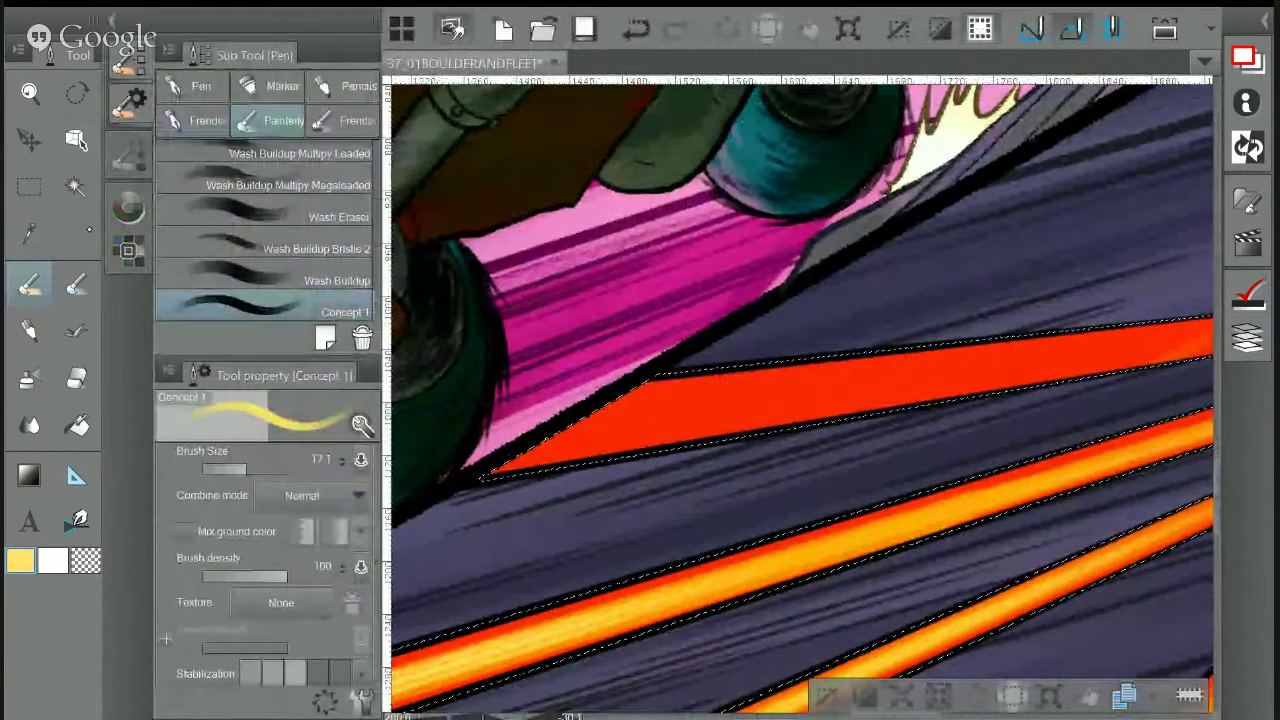
{"action": "left_click", "coordinate": [129, 208]}
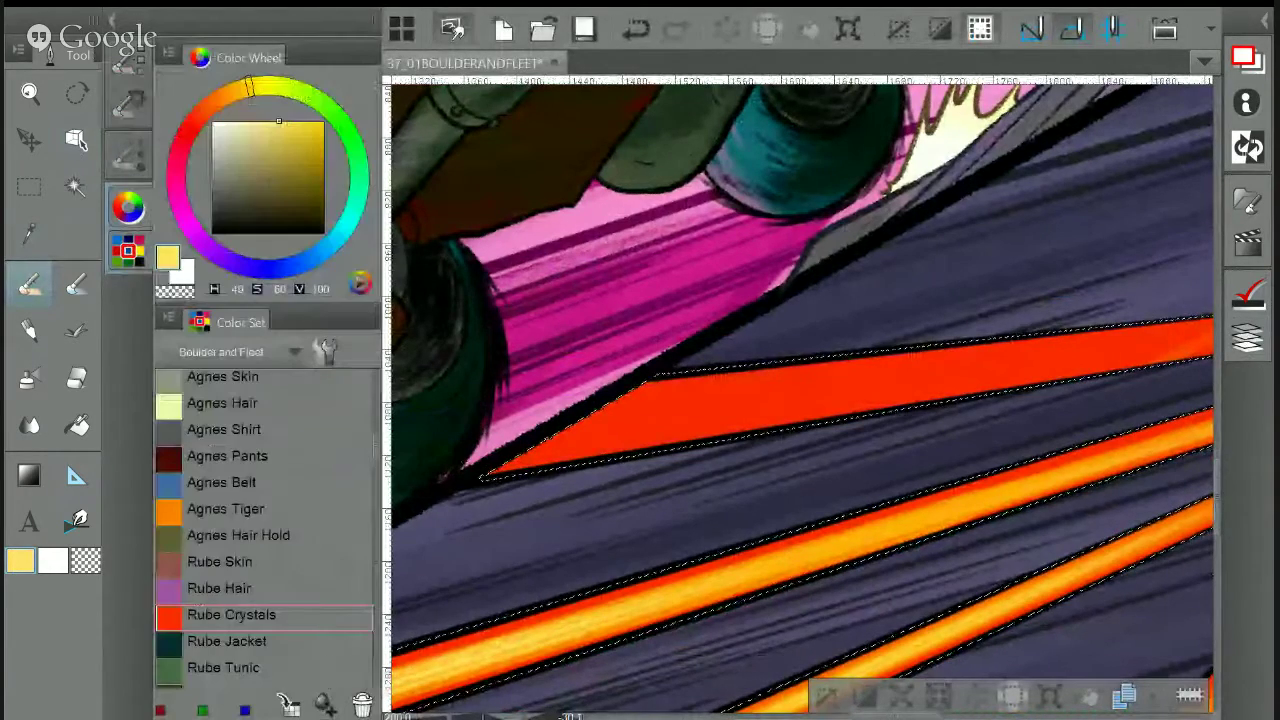
{"action": "left_click_drag", "start_coordinate": [800, 400], "coordinate": [774, 392]}
{"action": "left_click", "coordinate": [225, 105]}
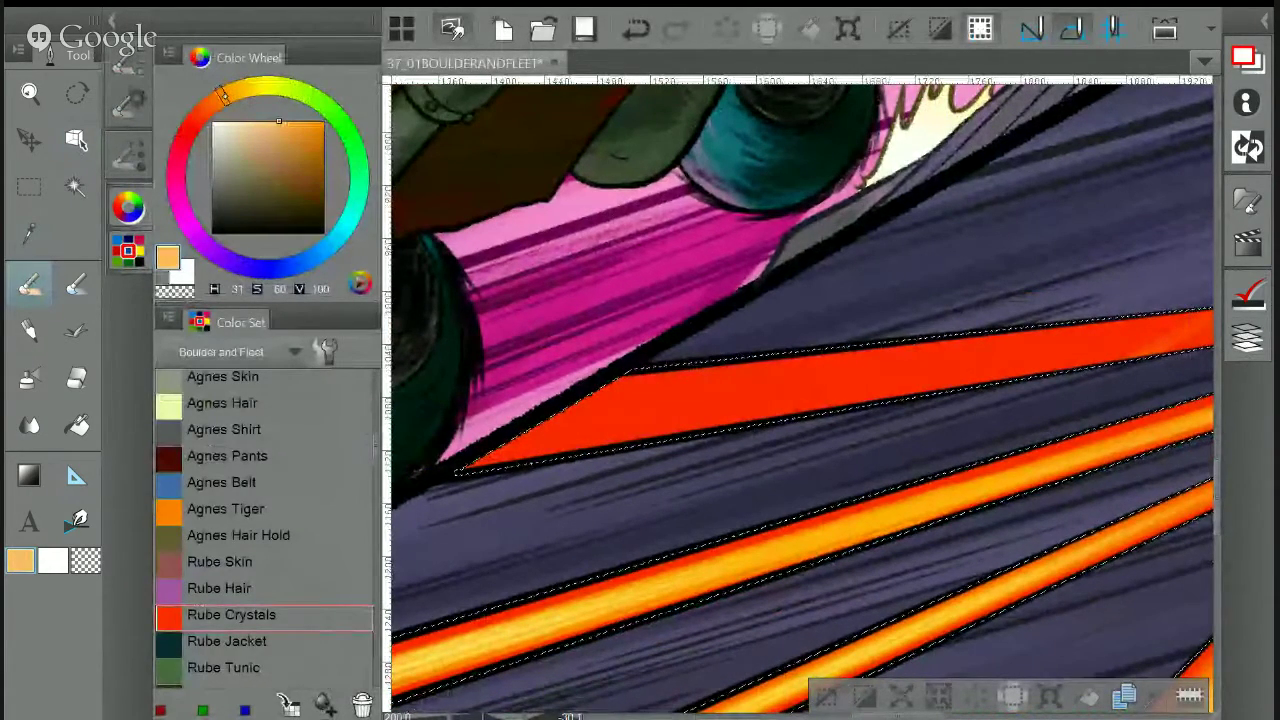
{"action": "left_click_drag", "start_coordinate": [304, 128], "coordinate": [347, 103]}
{"action": "left_click", "coordinate": [218, 99]}
{"action": "mouse_move", "coordinate": [560, 410]}
{"action": "left_mouse_down"}
{"action": "mouse_move", "coordinate": [1138, 338]}
{"action": "mouse_move", "coordinate": [1000, 356]}
{"action": "left_mouse_up"}
{"action": "mouse_move", "coordinate": [510, 440]}
{"action": "left_mouse_down"}
{"action": "mouse_move", "coordinate": [926, 385]}
{"action": "mouse_move", "coordinate": [900, 376]}
{"action": "left_mouse_up"}
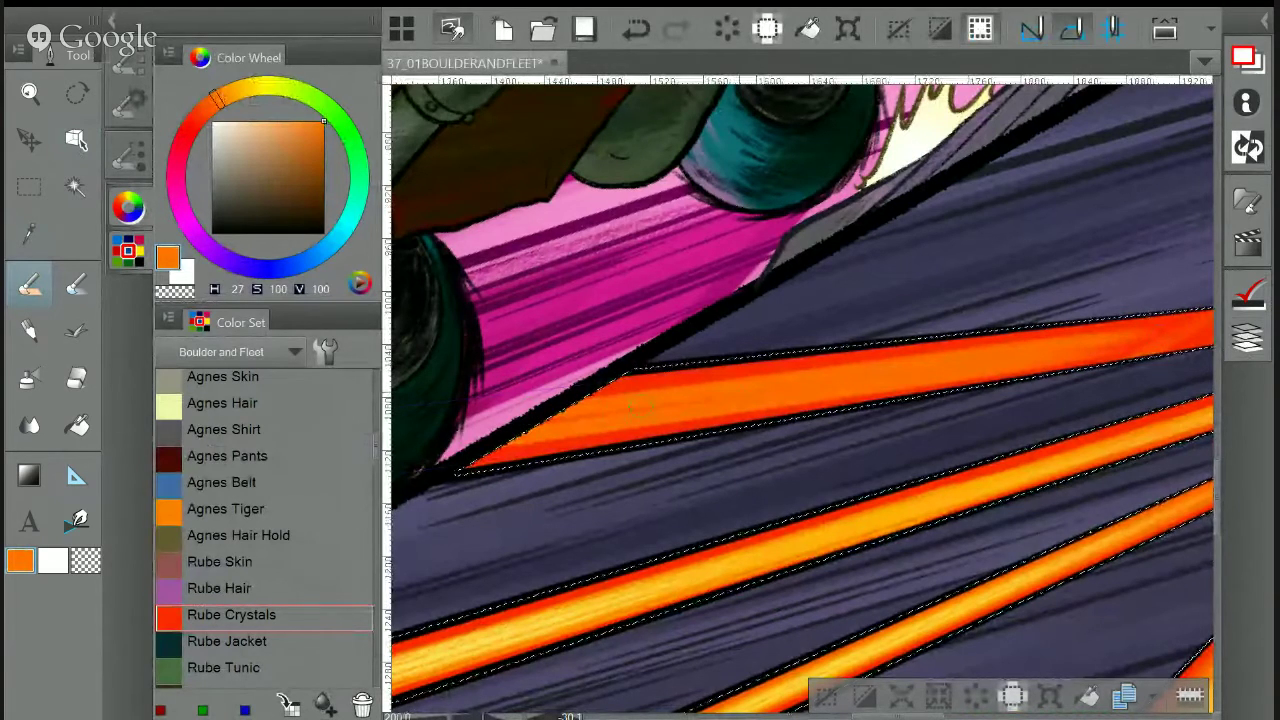
Continue the orange along the fourth-lowest beam with Concept 1, and layer lighter orange (H 37, S 100, V 100) over its middle
{"action": "left_click_drag", "start_coordinate": [1127, 337], "coordinate": [855, 364]}
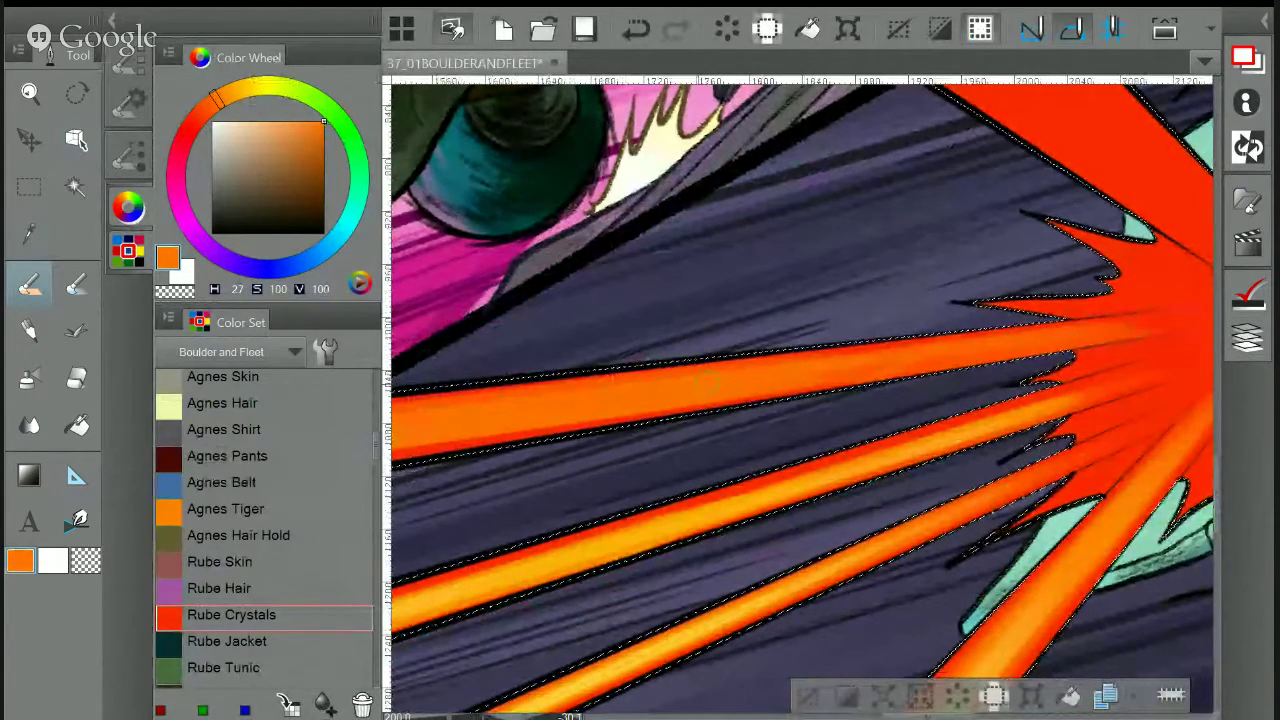
{"action": "left_click_drag", "start_coordinate": [620, 425], "coordinate": [878, 386]}
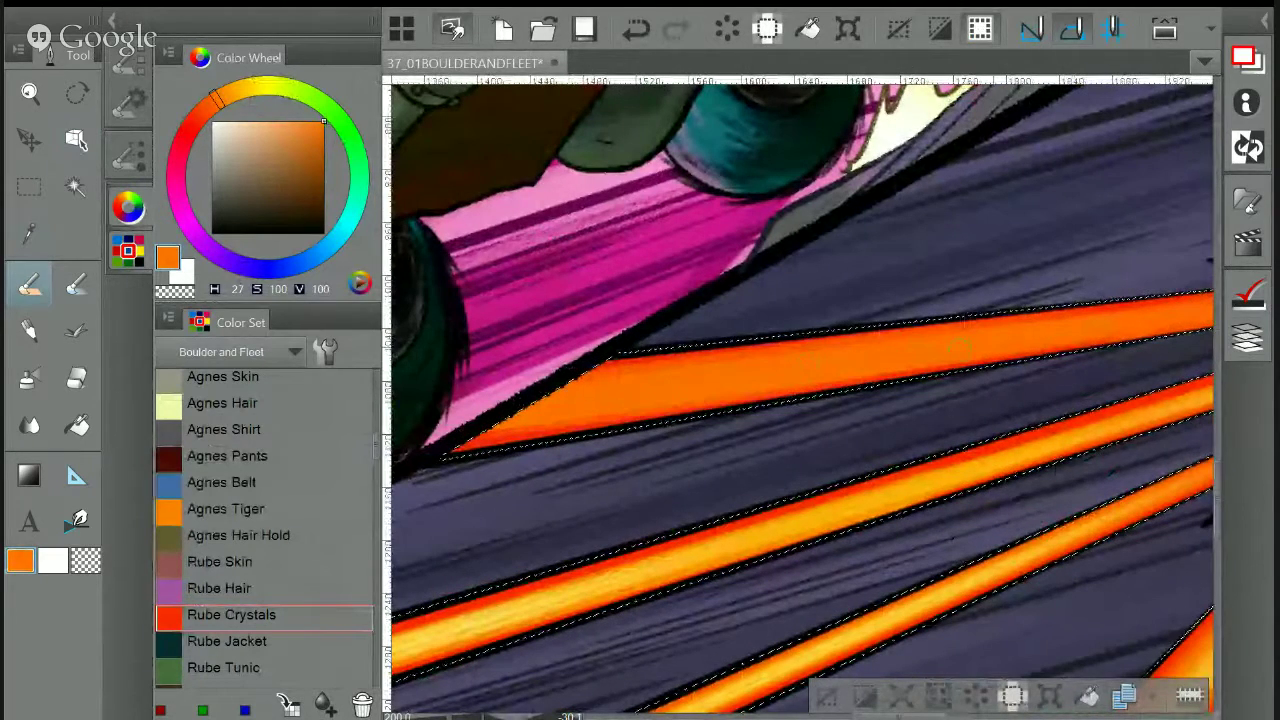
{"action": "left_click", "coordinate": [231, 92]}
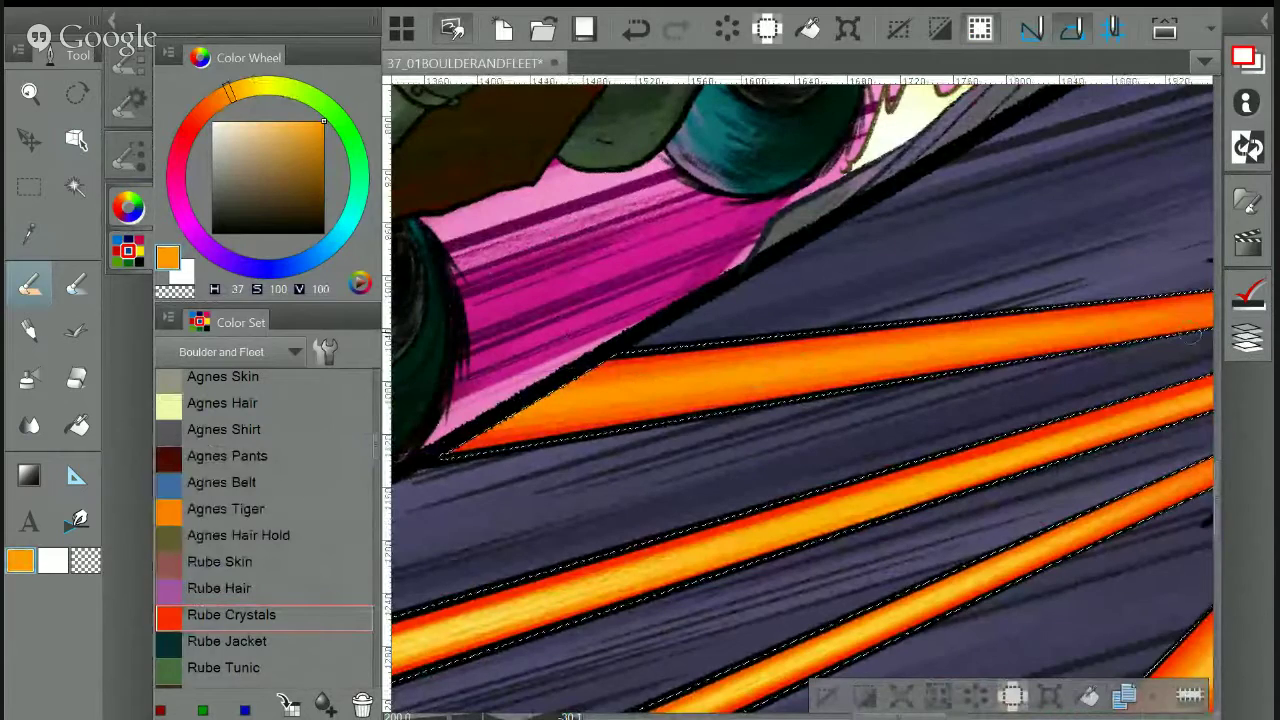
{"action": "left_click_drag", "start_coordinate": [1190, 337], "coordinate": [992, 369]}
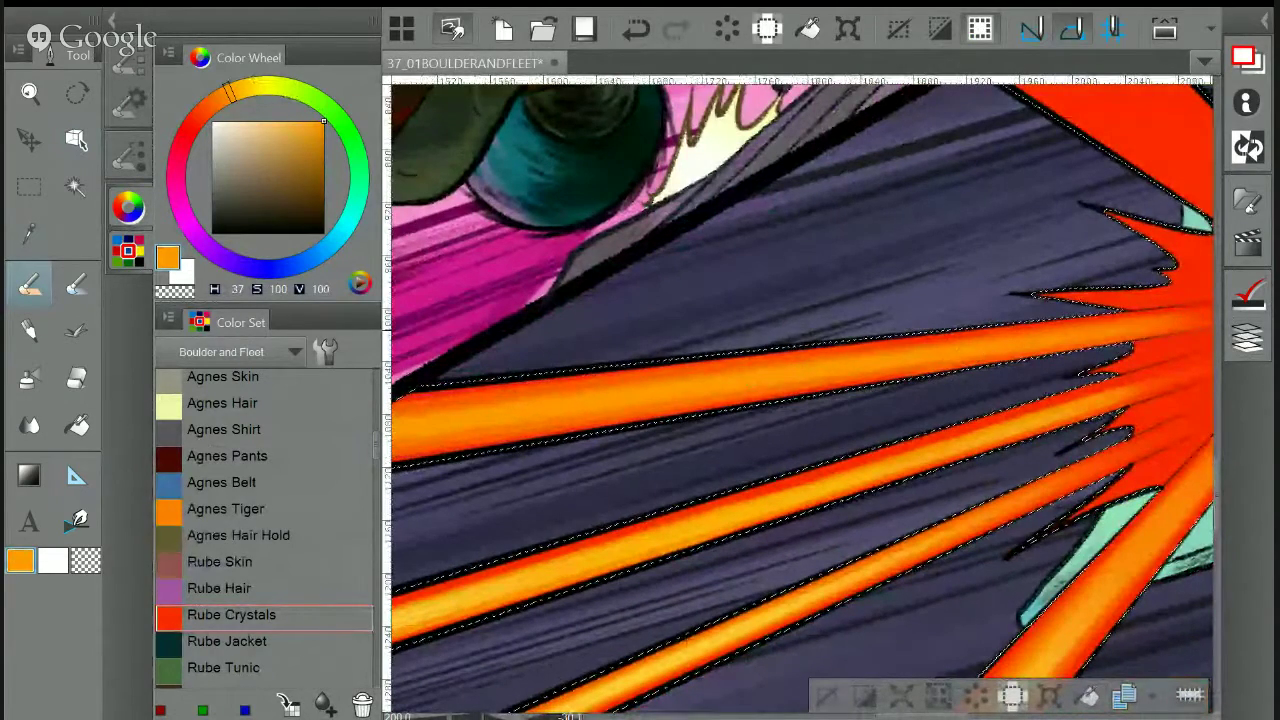
{"action": "left_click_drag", "start_coordinate": [940, 377], "coordinate": [1170, 357]}
{"action": "left_click_drag", "start_coordinate": [870, 361], "coordinate": [677, 401]}
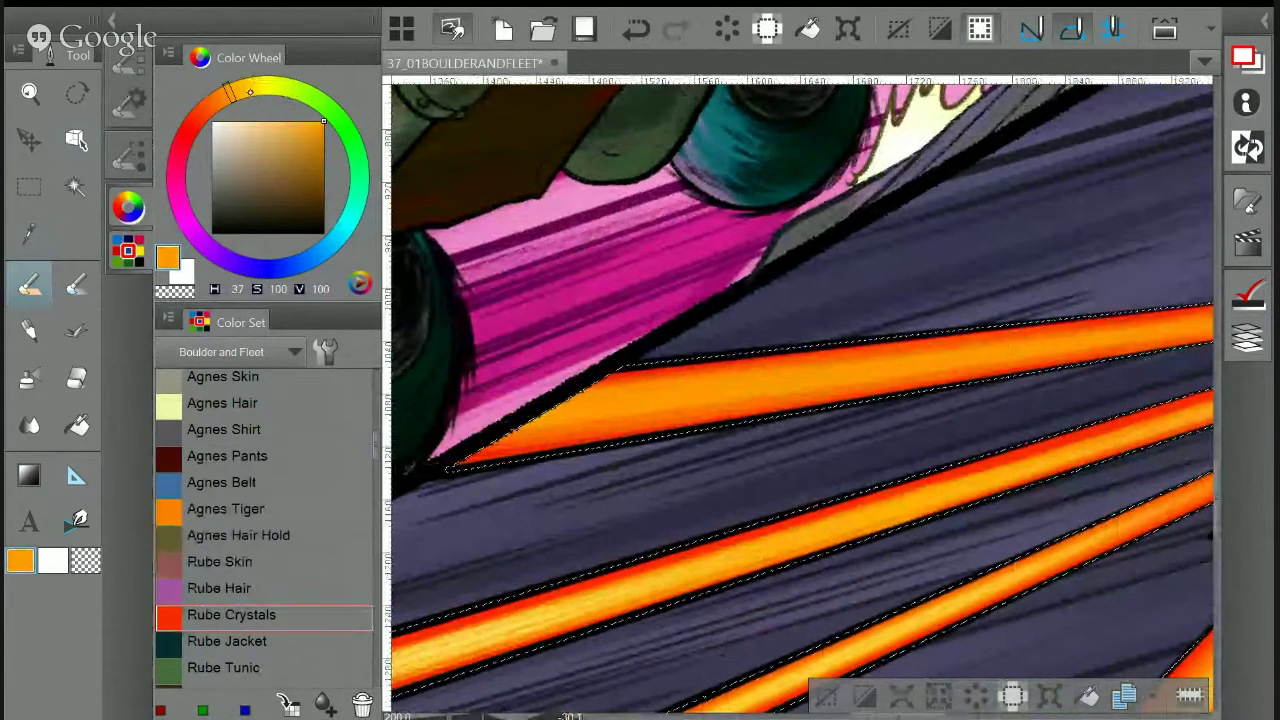
Layer golden yellow (H 45, S 100, V 100) and a paler yellow (S 78, V 100) along the fourth-lowest beam's core with Concept 1
{"action": "left_click_drag", "start_coordinate": [228, 88], "coordinate": [241, 87]}
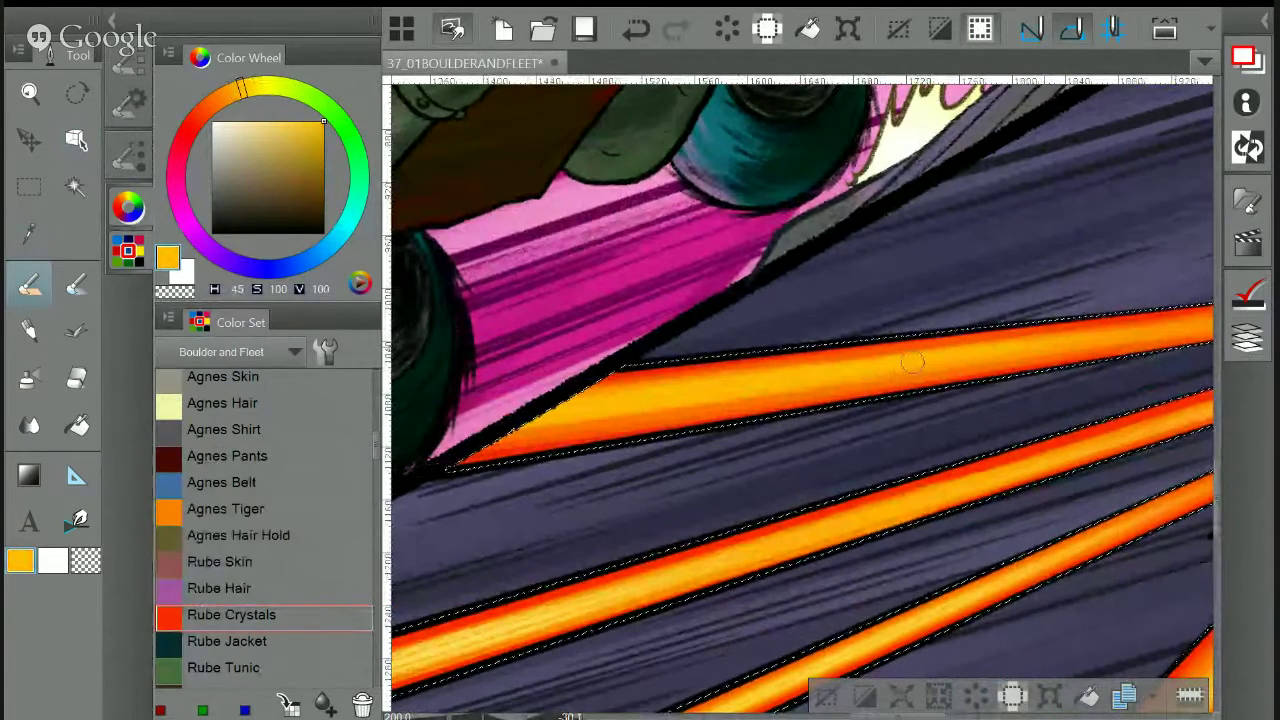
{"action": "left_click_drag", "start_coordinate": [1086, 362], "coordinate": [1176, 333]}
{"action": "left_click_drag", "start_coordinate": [244, 88], "coordinate": [249, 88]}
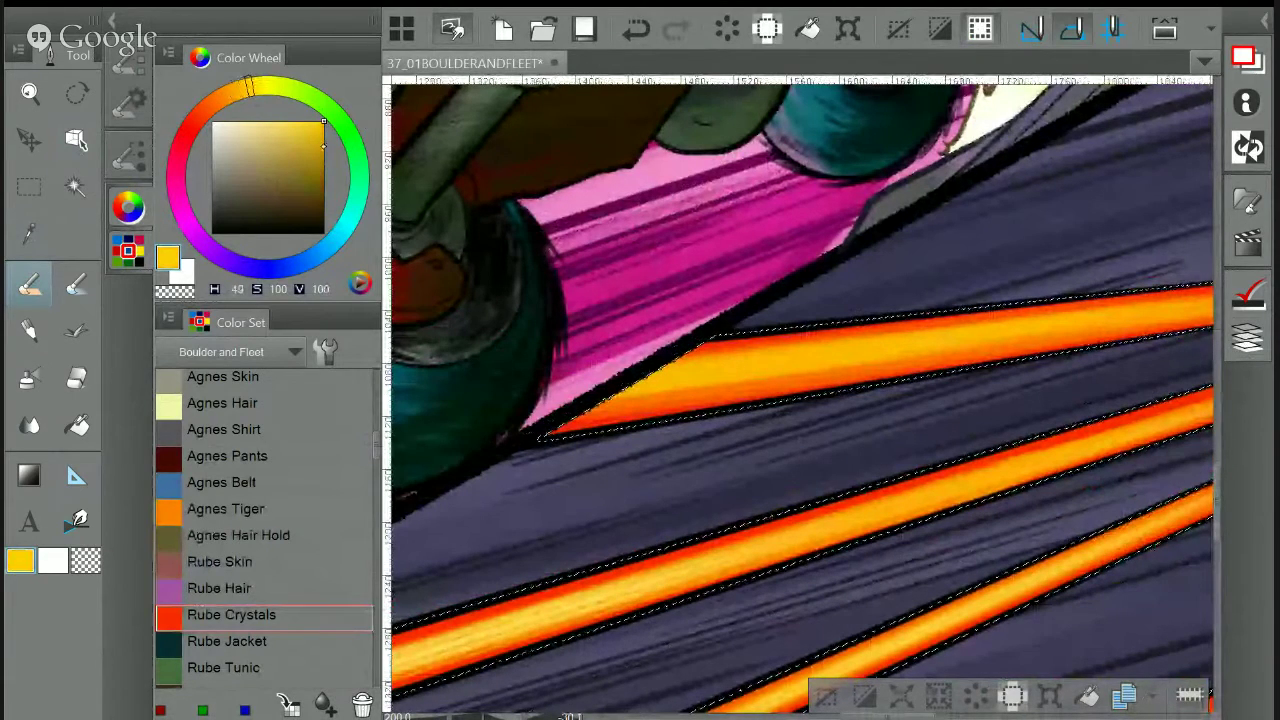
{"action": "left_click_drag", "start_coordinate": [298, 127], "coordinate": [299, 121]}
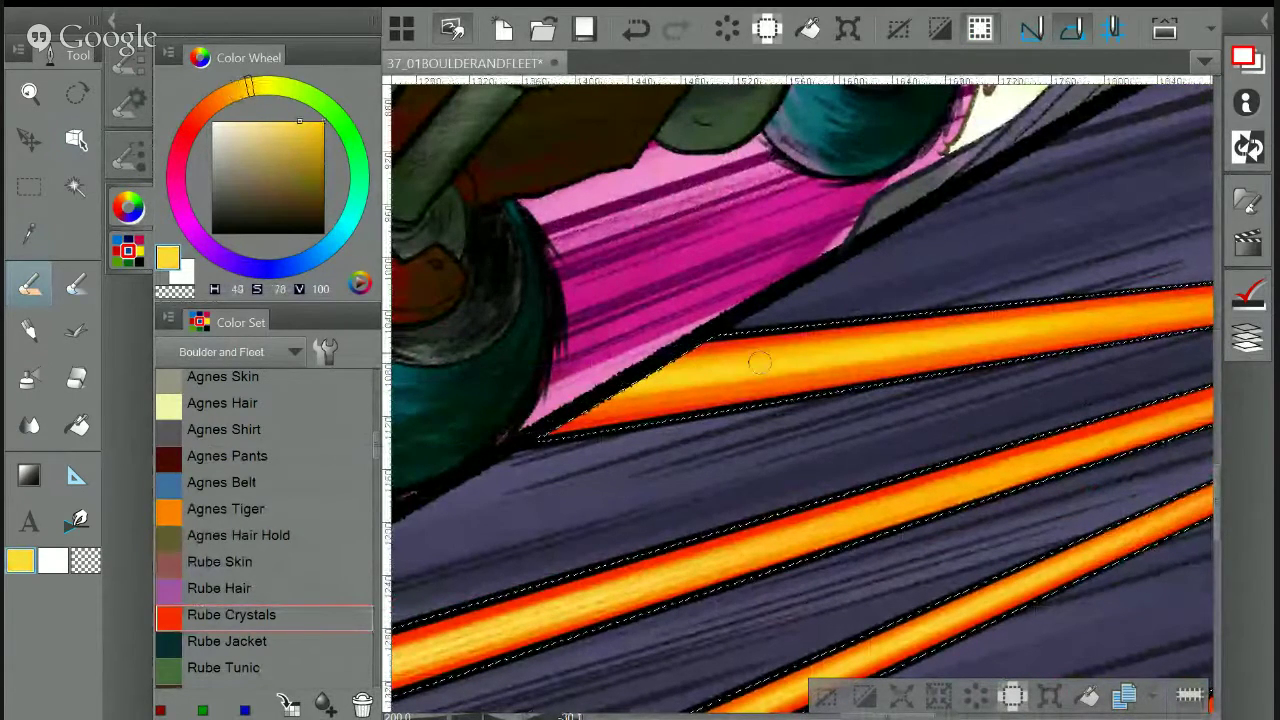
{"action": "left_click_drag", "start_coordinate": [1153, 322], "coordinate": [1006, 339]}
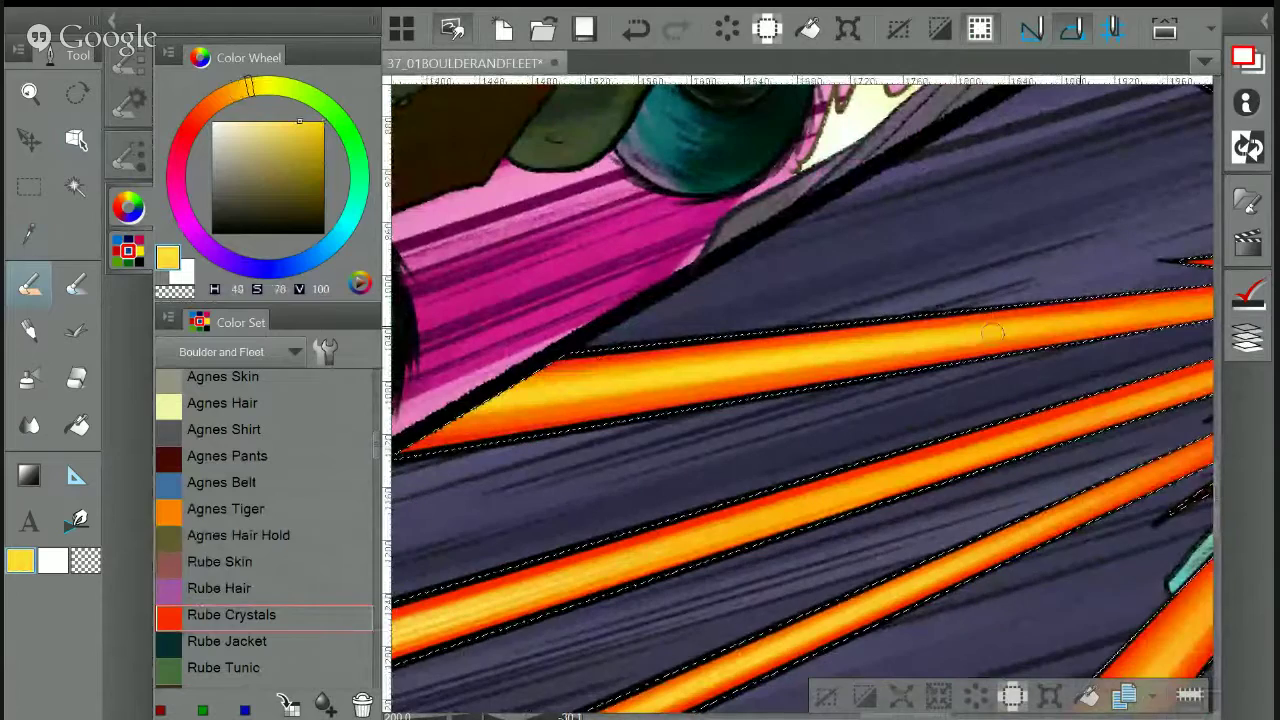
{"action": "left_click_drag", "start_coordinate": [1134, 338], "coordinate": [1242, 326]}
Switch to Dry Brush Inker at size 34.2 and try yellow streaks along the fourth-lowest beam's core
{"action": "left_click", "coordinate": [128, 103]}
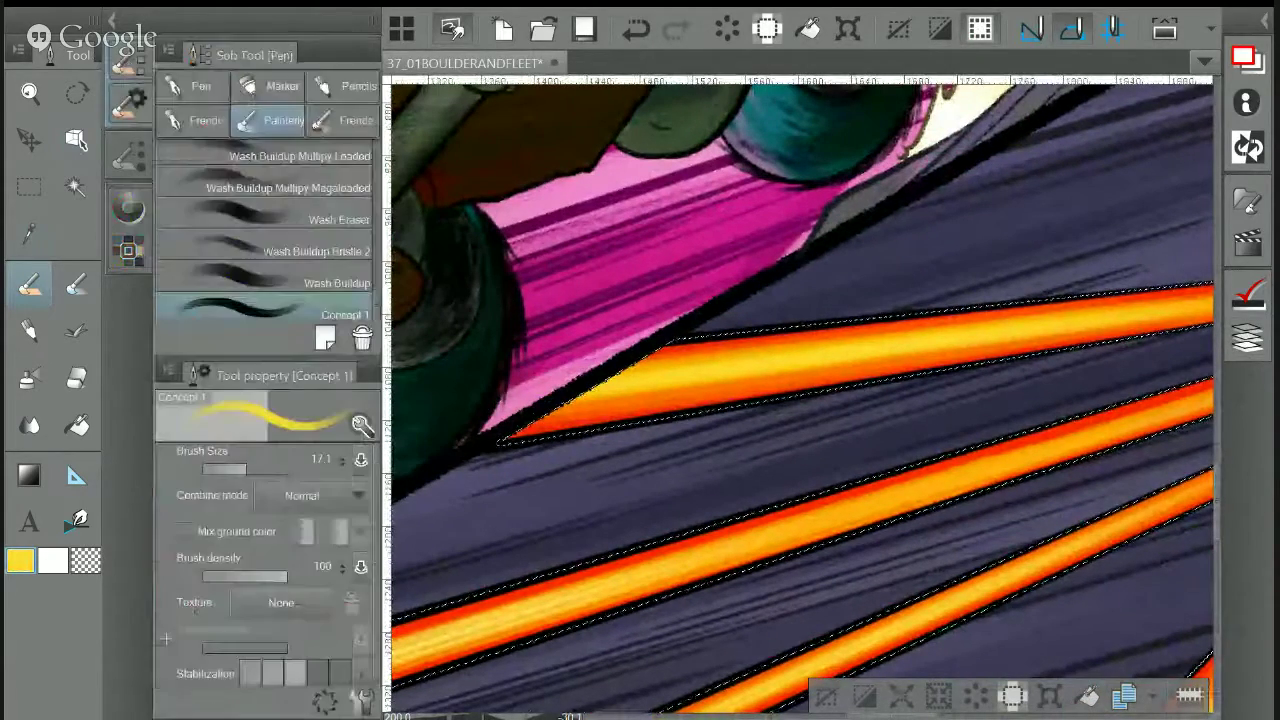
{"action": "left_click", "coordinate": [196, 121]}
{"action": "left_click_drag", "start_coordinate": [728, 407], "coordinate": [670, 343]}
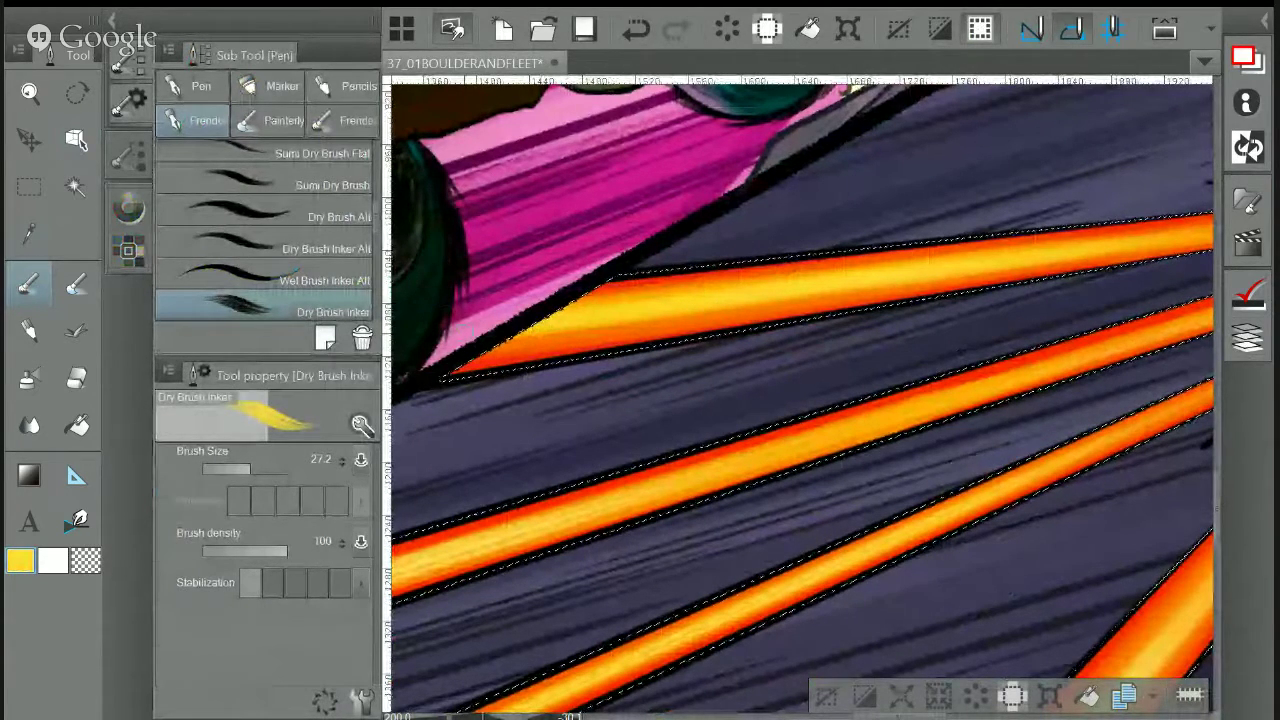
{"action": "left_click", "coordinate": [252, 468]}
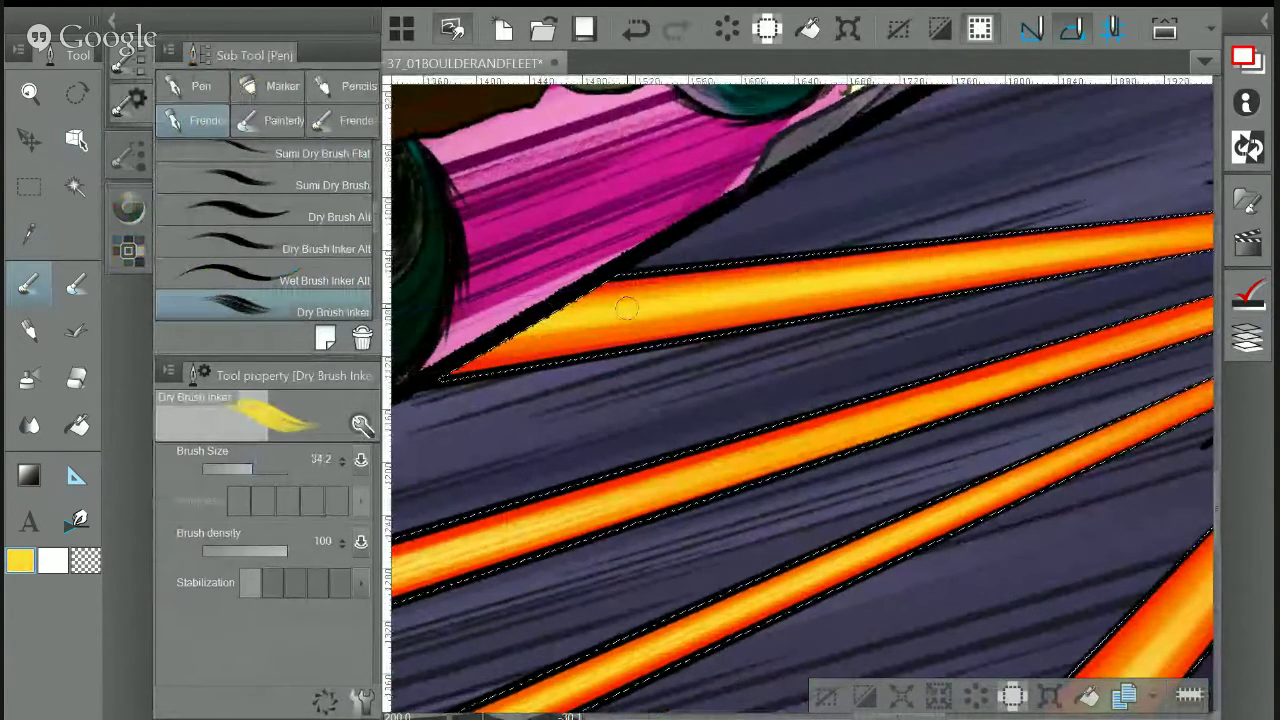
{"action": "left_click_drag", "start_coordinate": [1204, 238], "coordinate": [1086, 244]}
{"action": "key", "text": "ctrl+z"}
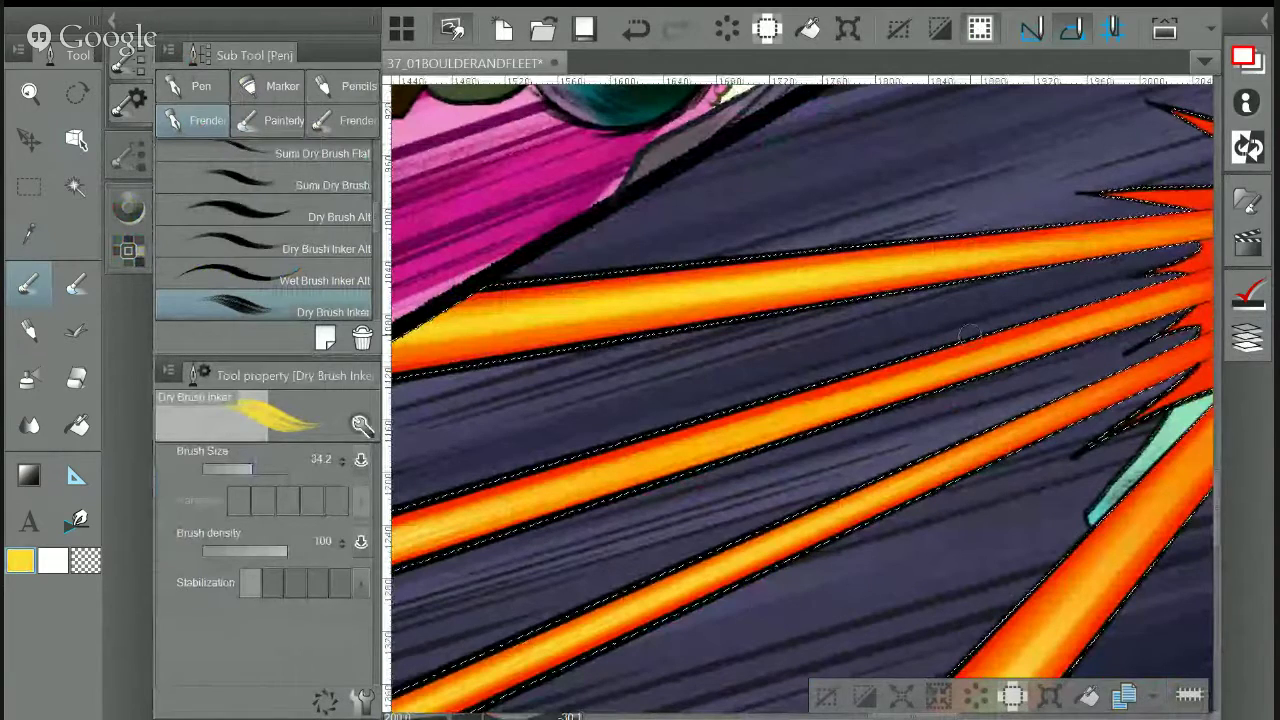
{"action": "left_click_drag", "start_coordinate": [503, 328], "coordinate": [665, 325]}
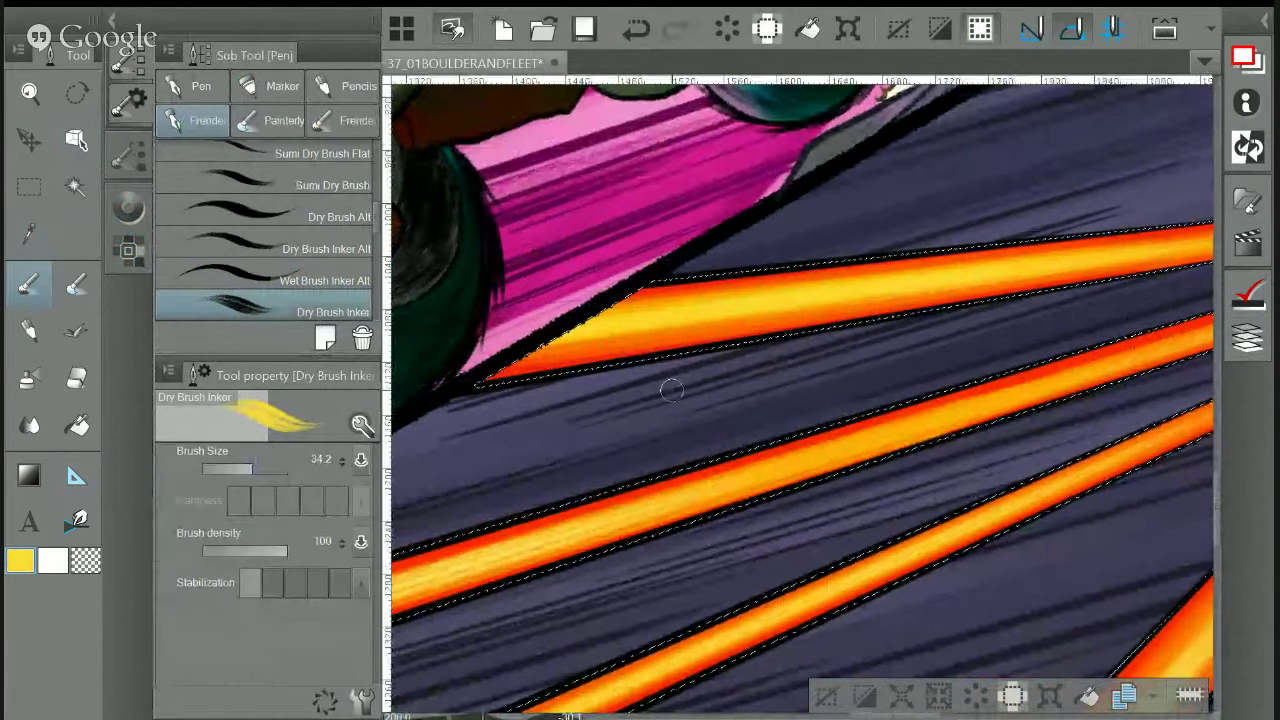
Sample orange-red from the fourth-lowest beam's edge and streak it along that beam with Dry Brush Inker
{"action": "key", "text": "i"}
{"action": "left_click", "coordinate": [545, 351]}
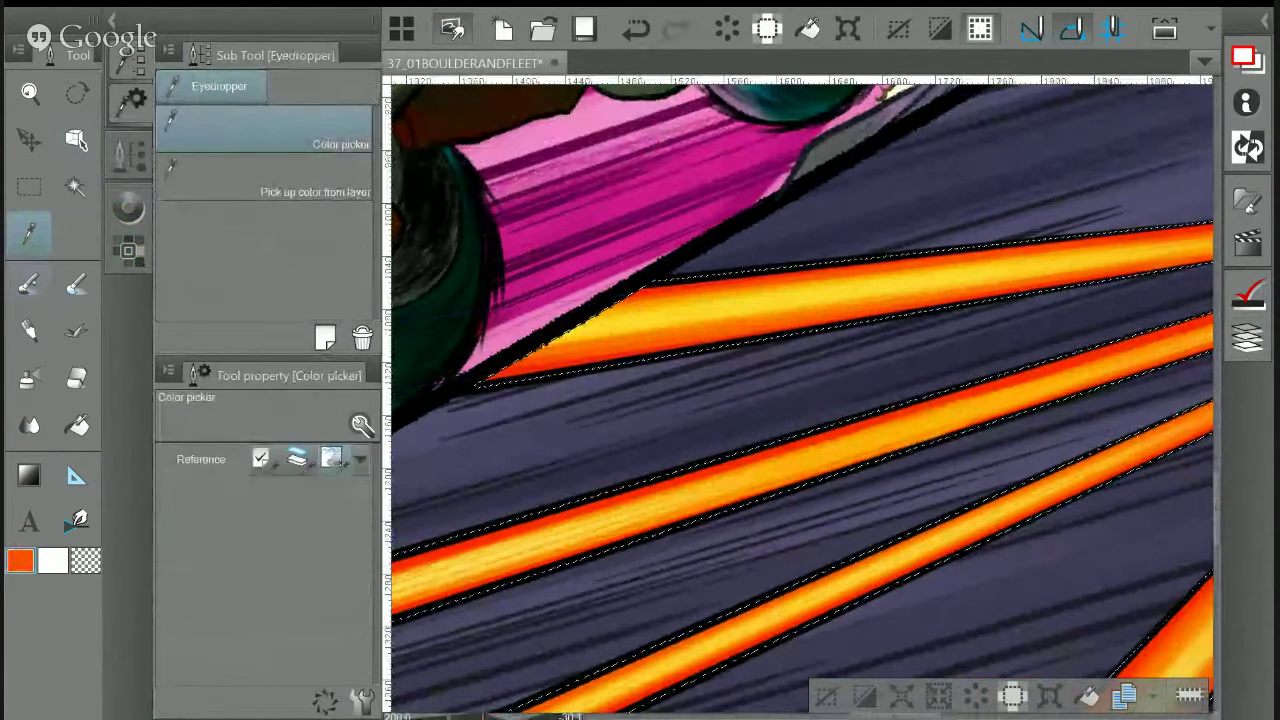
{"action": "key", "text": "p"}
{"action": "left_click_drag", "start_coordinate": [1000, 300], "coordinate": [571, 355]}
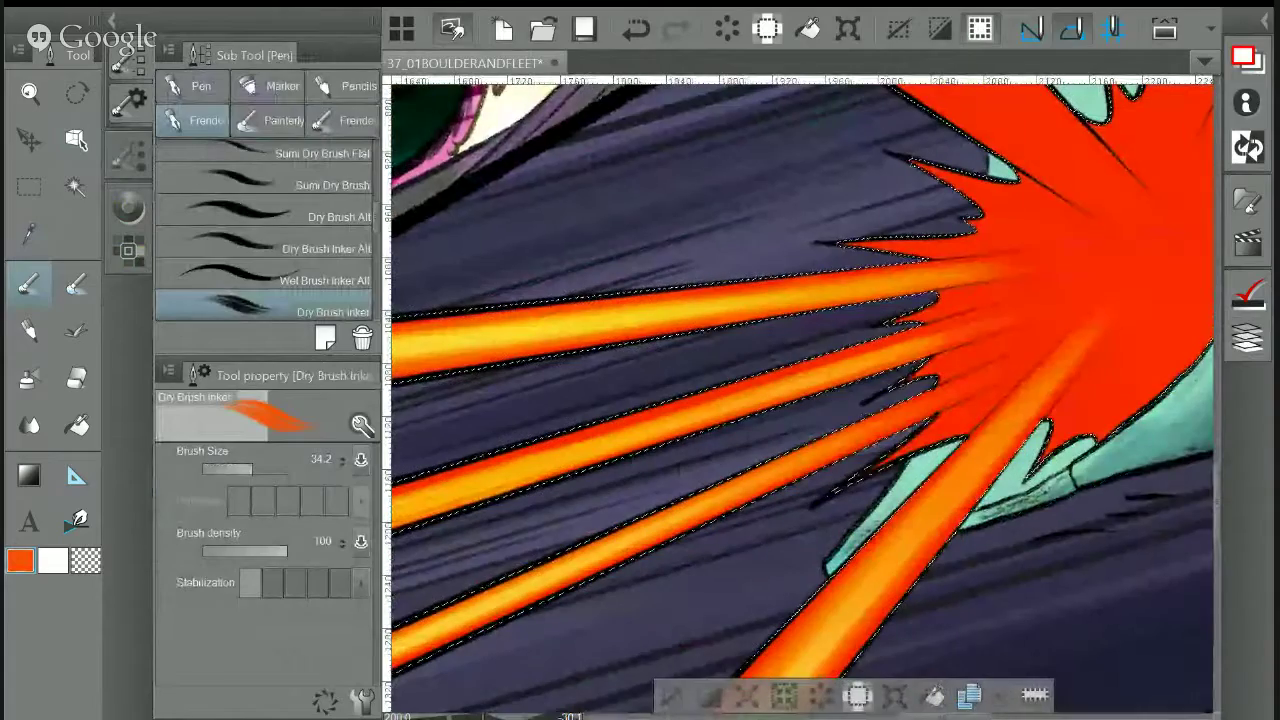
{"action": "left_click_drag", "start_coordinate": [1028, 265], "coordinate": [1203, 273]}
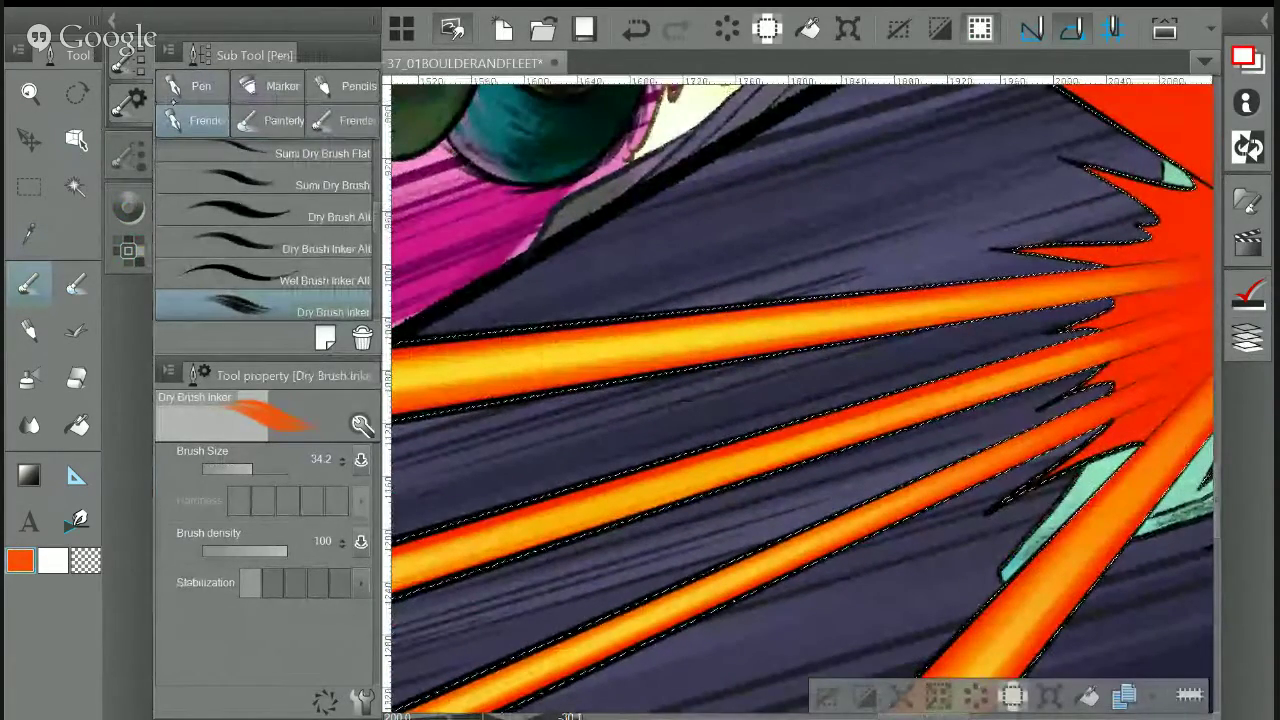
Reset the canvas rotation to upright and save the comic page
{"action": "key", "text": "i"}
{"action": "key", "text": "o"}
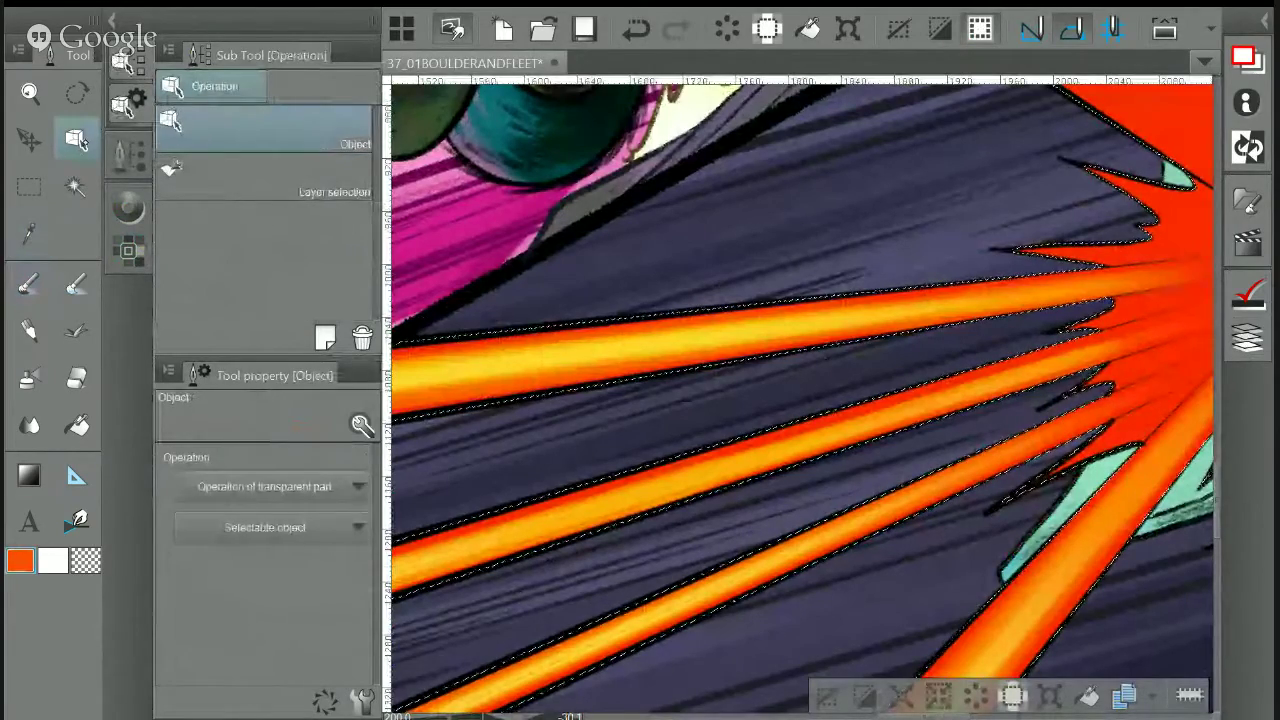
{"action": "left_click_drag", "start_coordinate": [655, 330], "coordinate": [769, 380]}
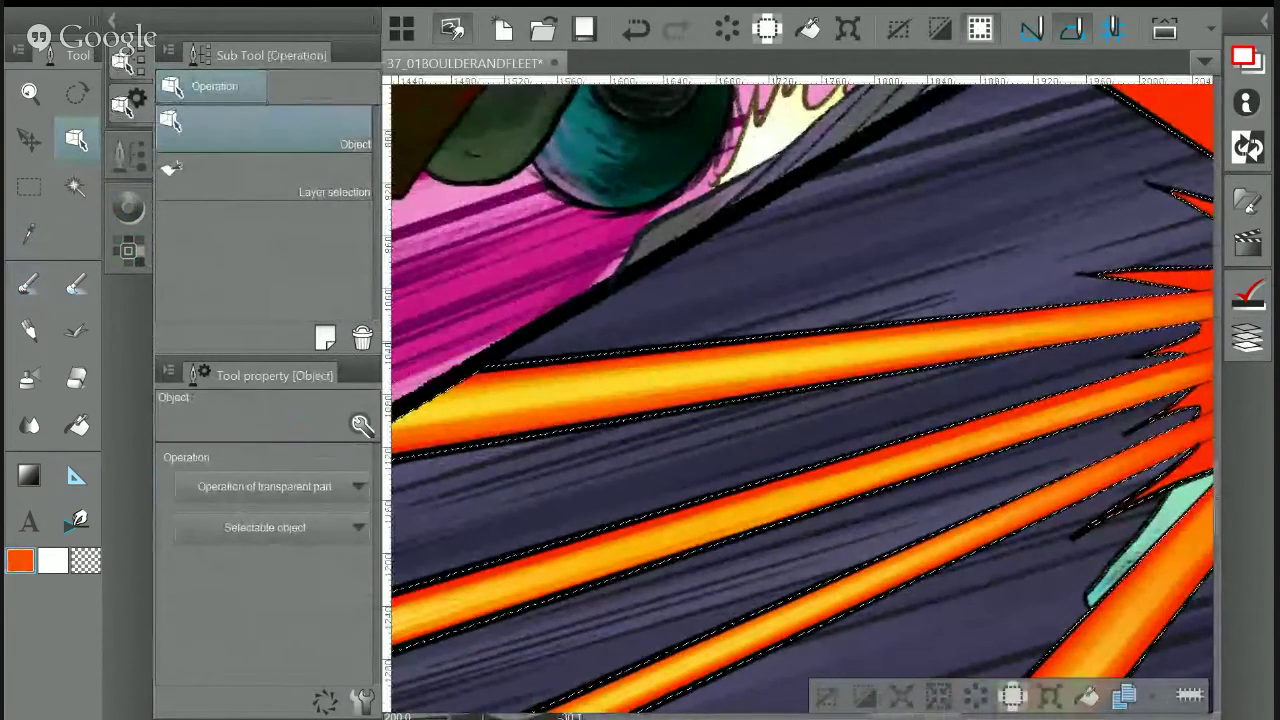
{"action": "scroll", "coordinate": [860, 398], "scroll_direction": "down", "scroll_amount": 2}
{"action": "scroll", "coordinate": [802, 398], "scroll_direction": "down", "scroll_amount": 4}
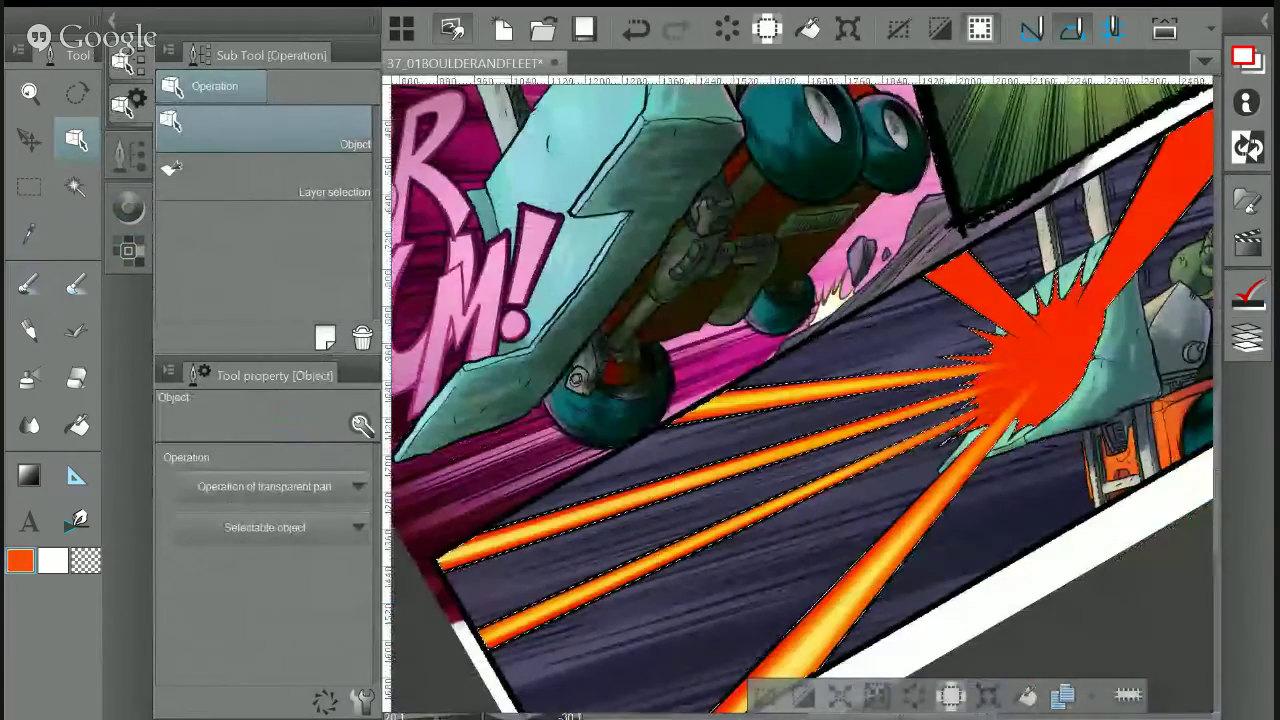
{"action": "key", "text": "ctrl+at"}
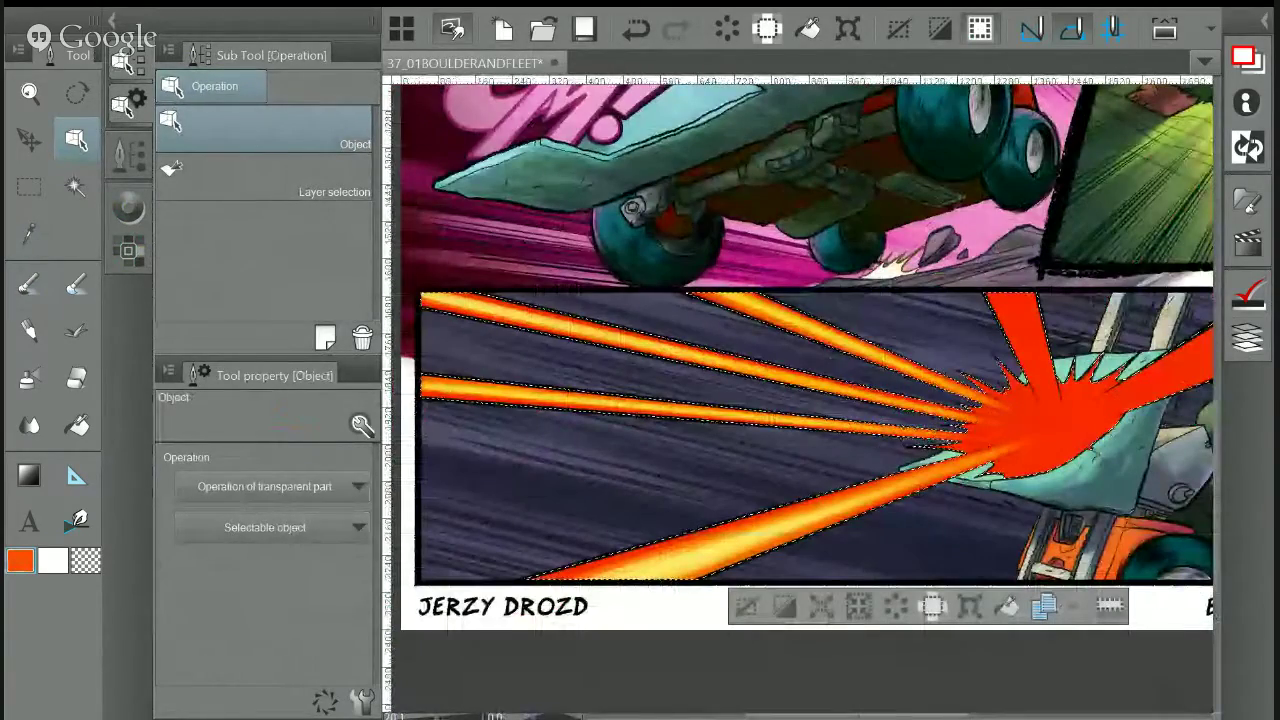
{"action": "scroll", "coordinate": [800, 398], "scroll_direction": "up", "scroll_amount": 3}
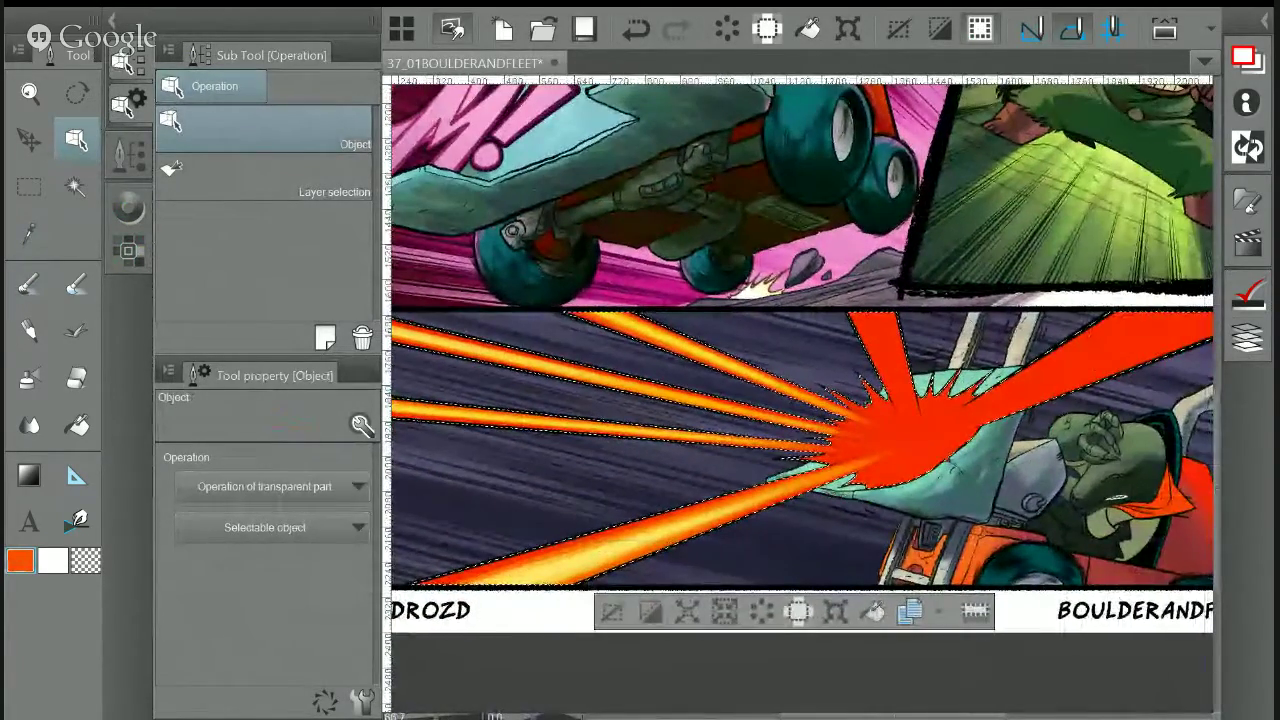
{"action": "scroll", "coordinate": [800, 398], "scroll_direction": "down", "scroll_amount": 3}
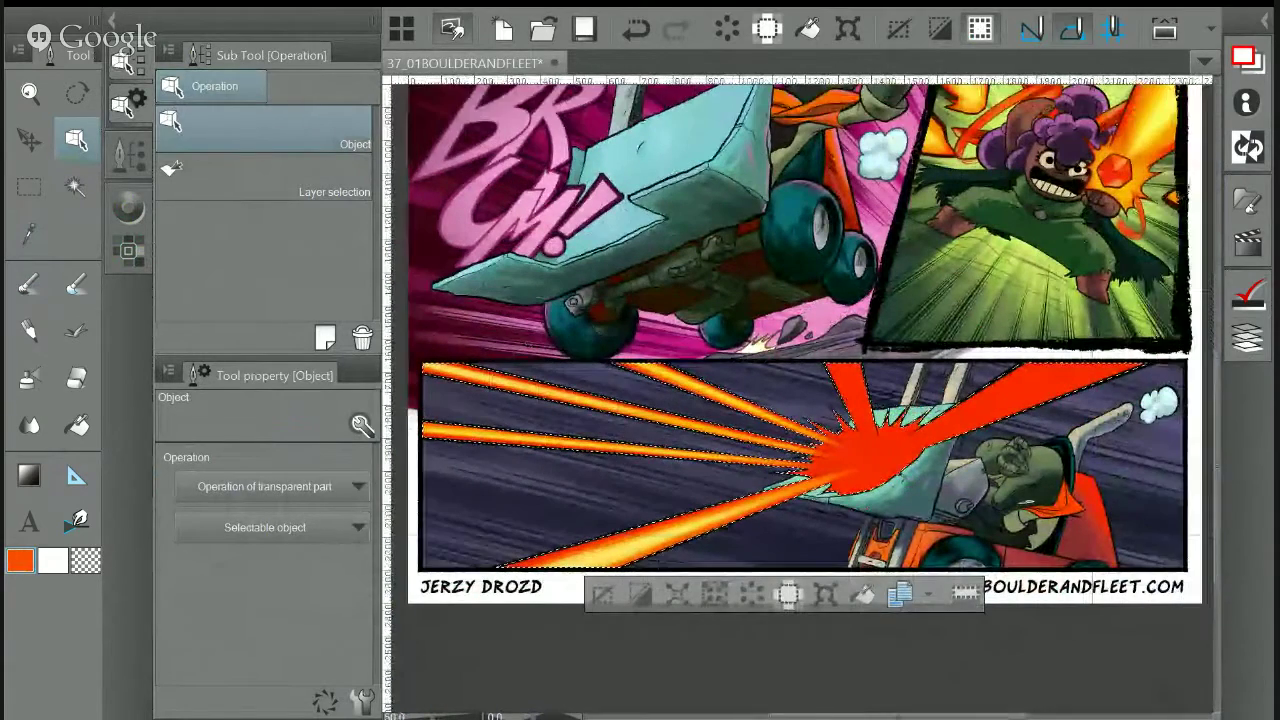
{"action": "scroll", "coordinate": [800, 398], "scroll_direction": "up", "scroll_amount": 1}
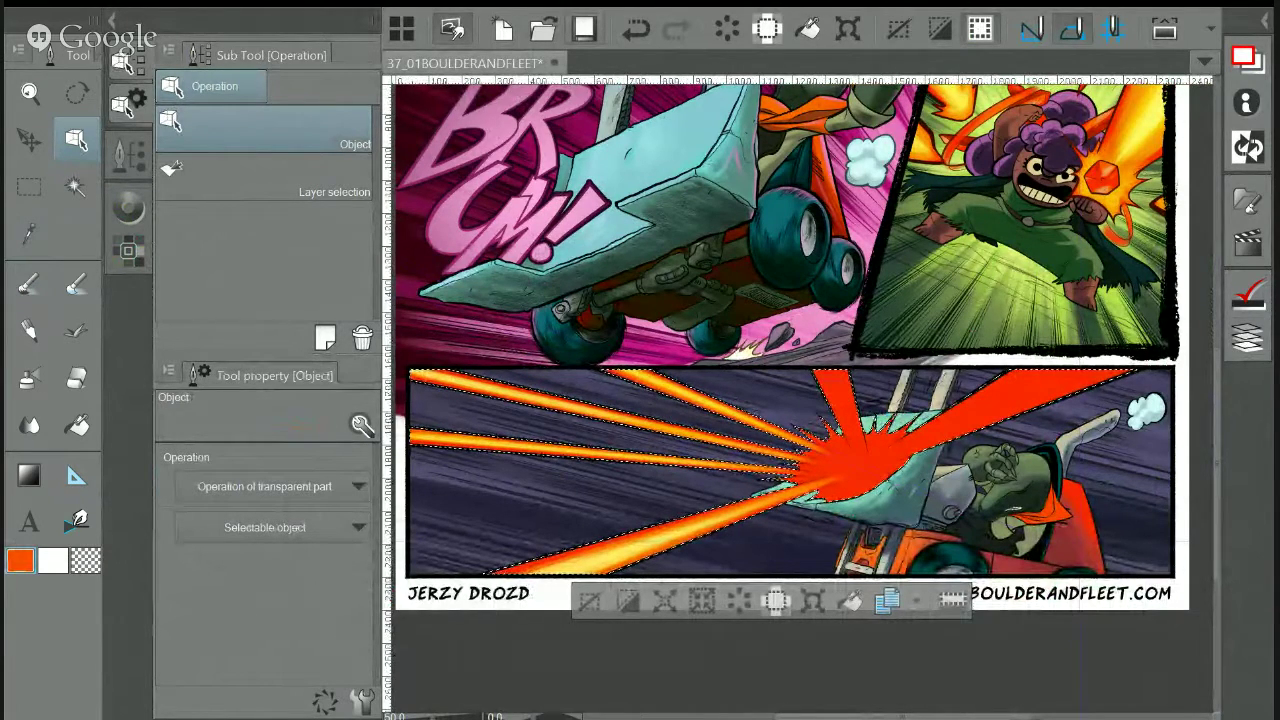
{"action": "key", "text": "ctrl+s"}
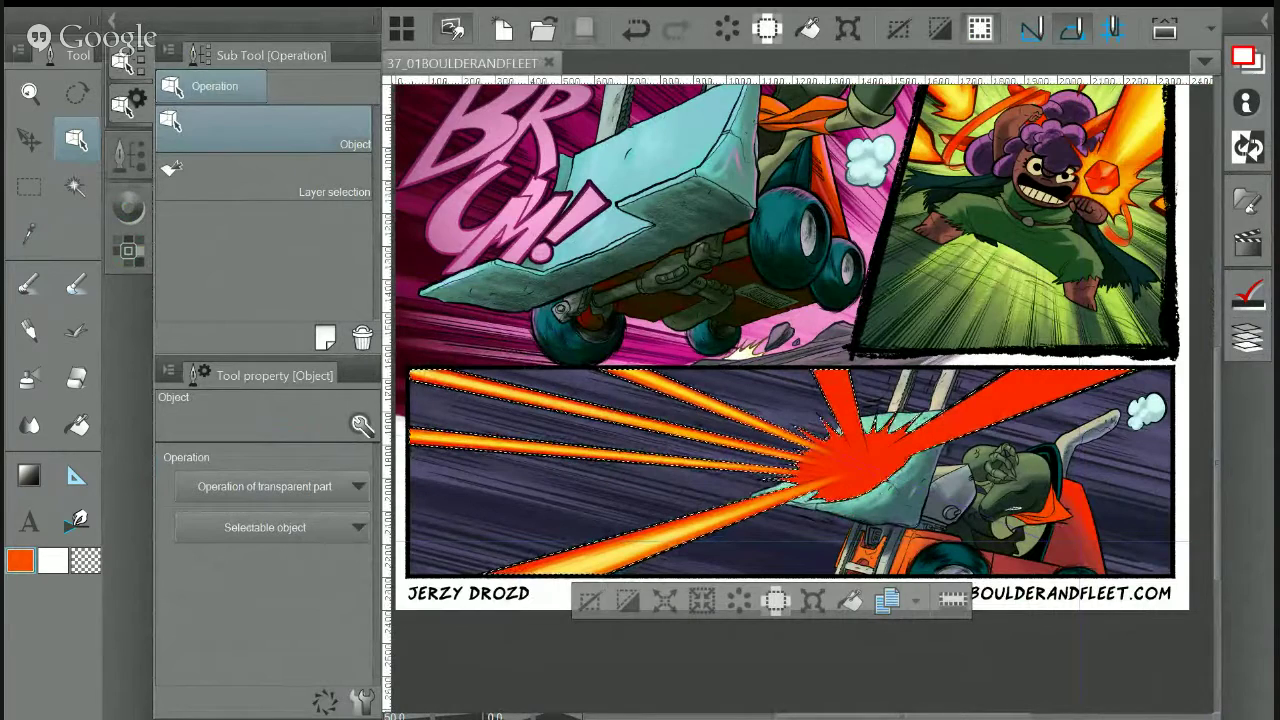
Select the perspective ruler and adjust its guide lines to the edges of the flat red beam rising steeply from the burst
{"action": "scroll", "coordinate": [985, 486], "scroll_direction": "up", "scroll_amount": 5}
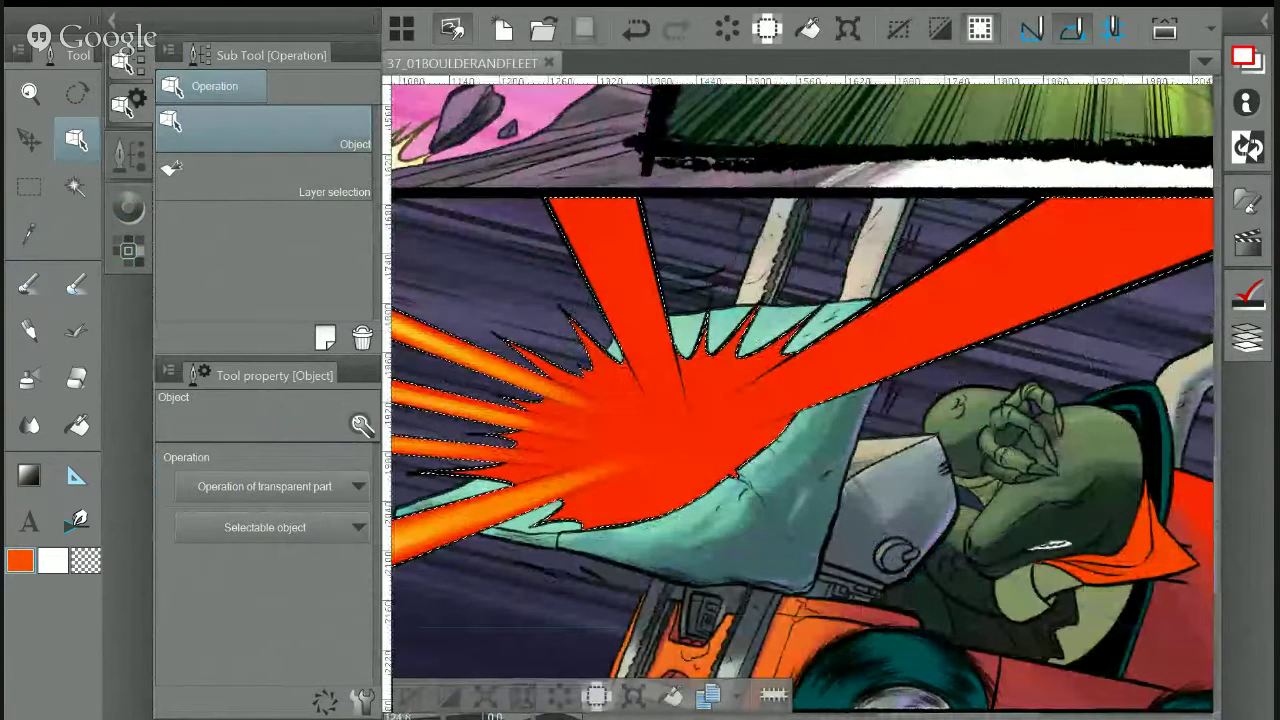
{"action": "left_click_drag", "start_coordinate": [690, 361], "coordinate": [910, 439]}
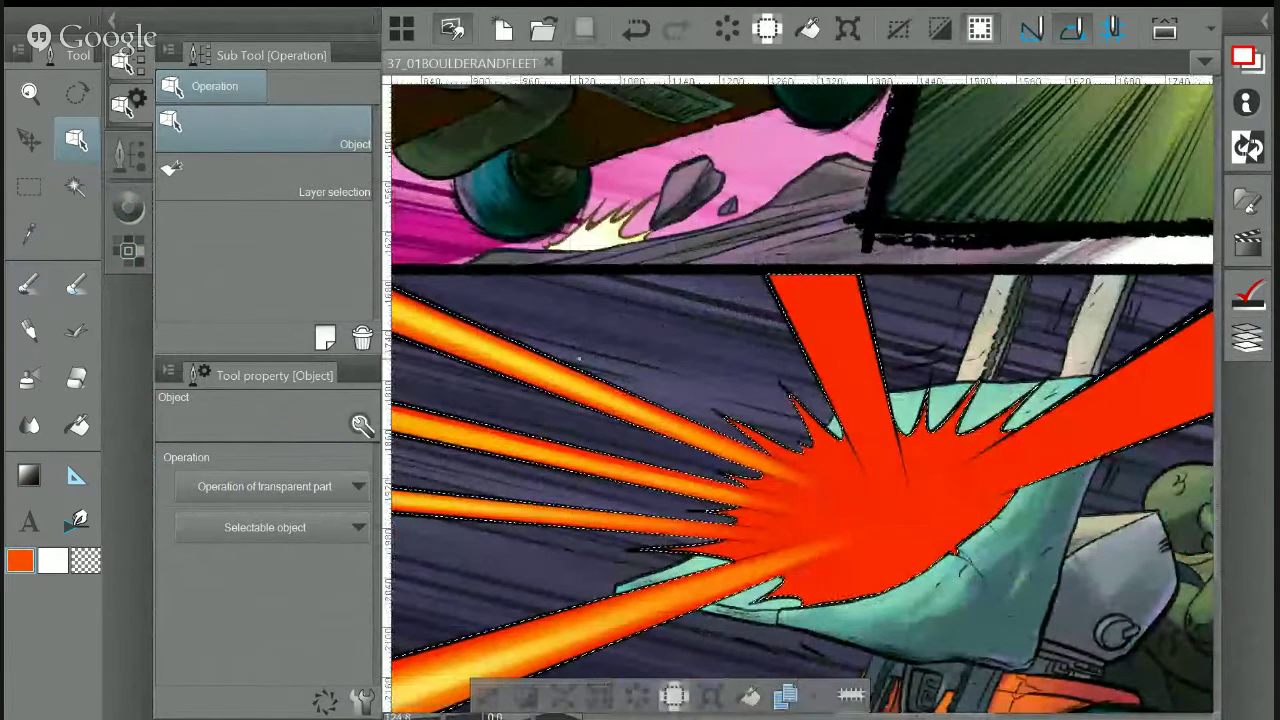
{"action": "left_click", "coordinate": [854, 492]}
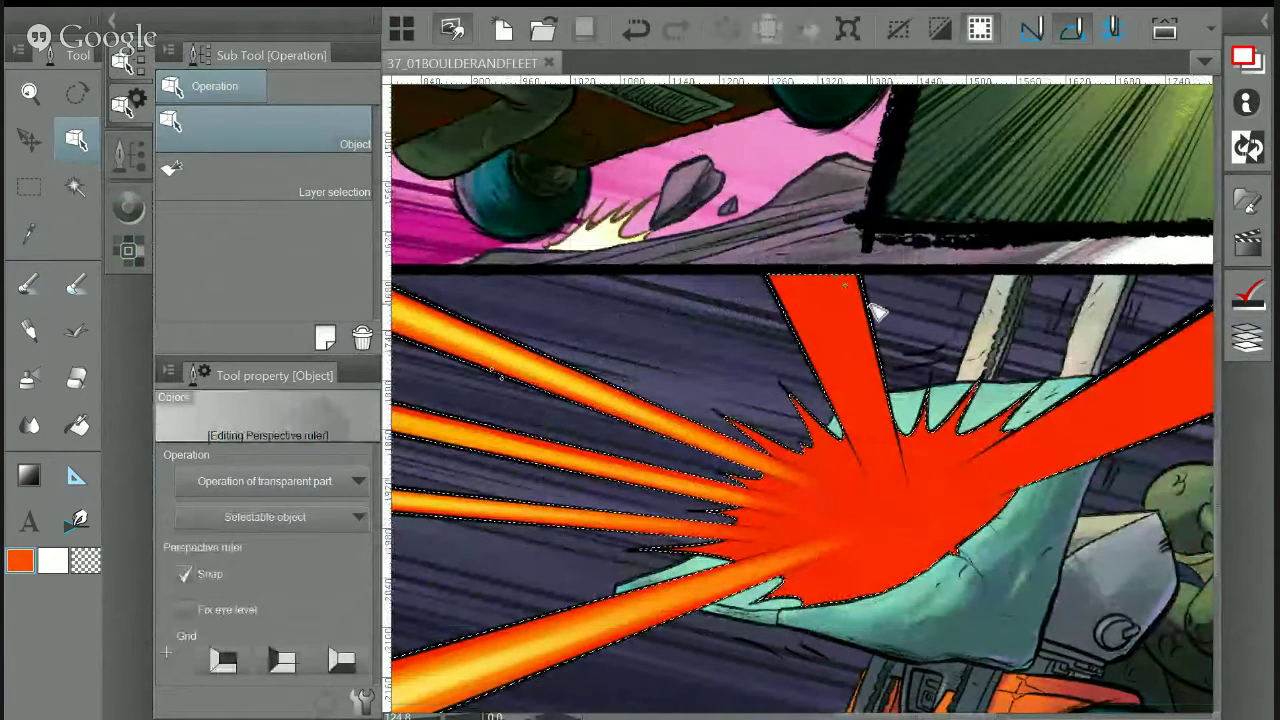
{"action": "left_click_drag", "start_coordinate": [868, 309], "coordinate": [877, 321]}
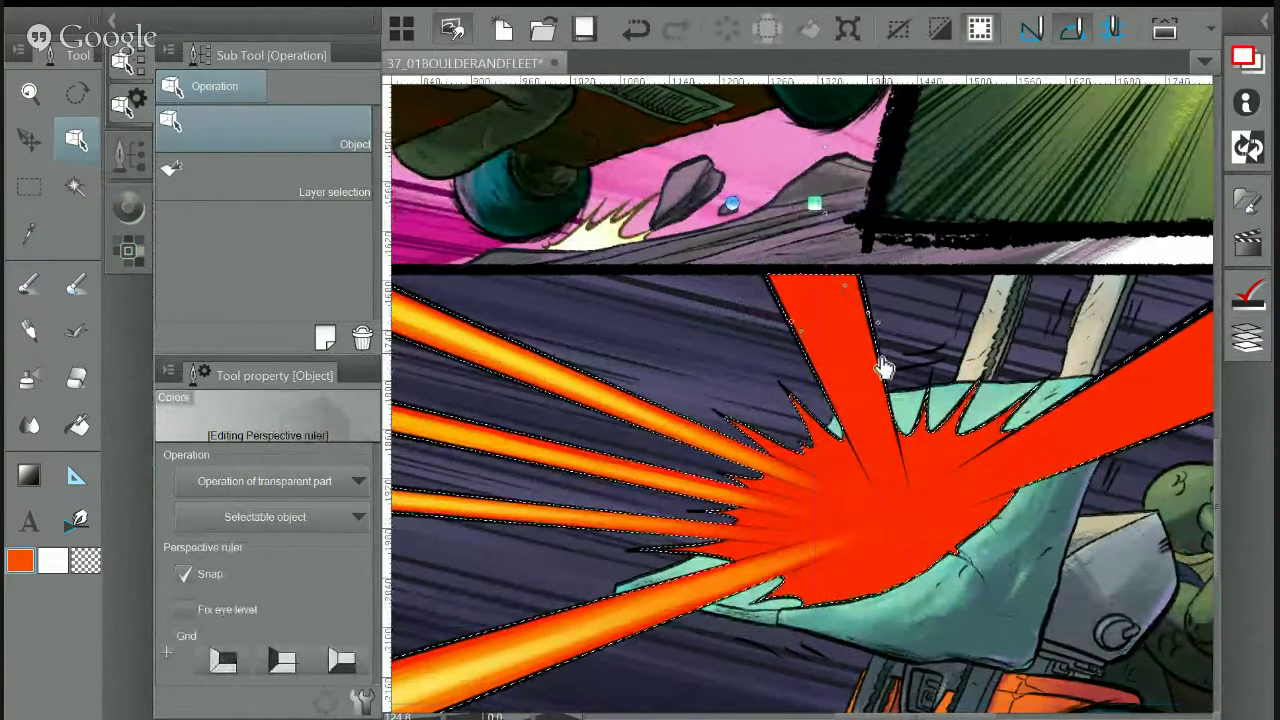
{"action": "left_click", "coordinate": [845, 288]}
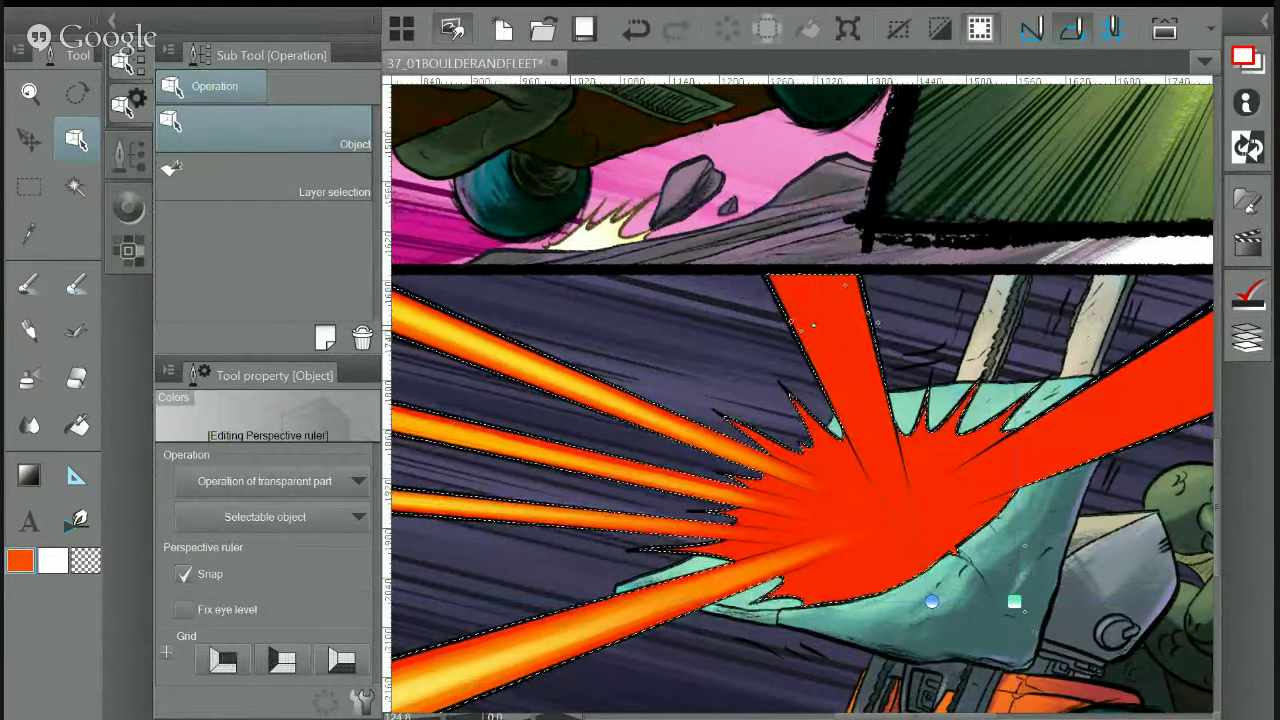
Switch to the Concept 1 painterly brush at size 17.1 and sample orange from the lowest beam near the burst
{"action": "key", "text": "p"}
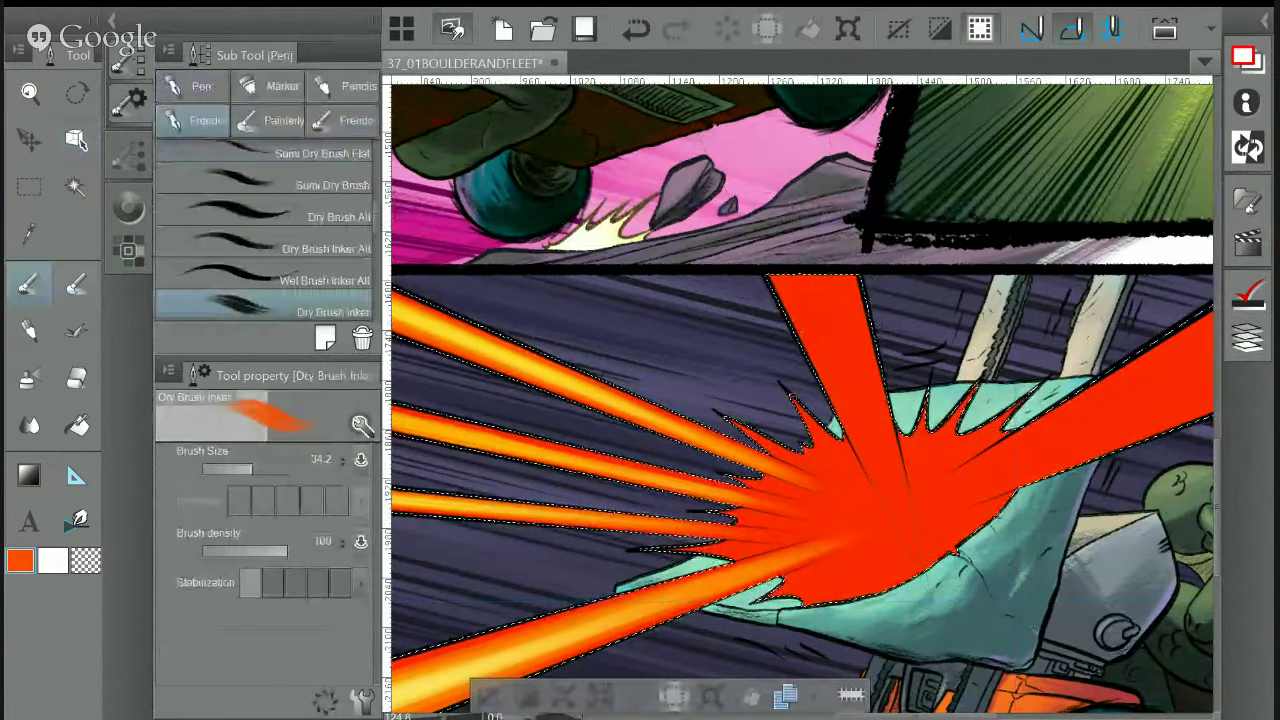
{"action": "left_click", "coordinate": [270, 120]}
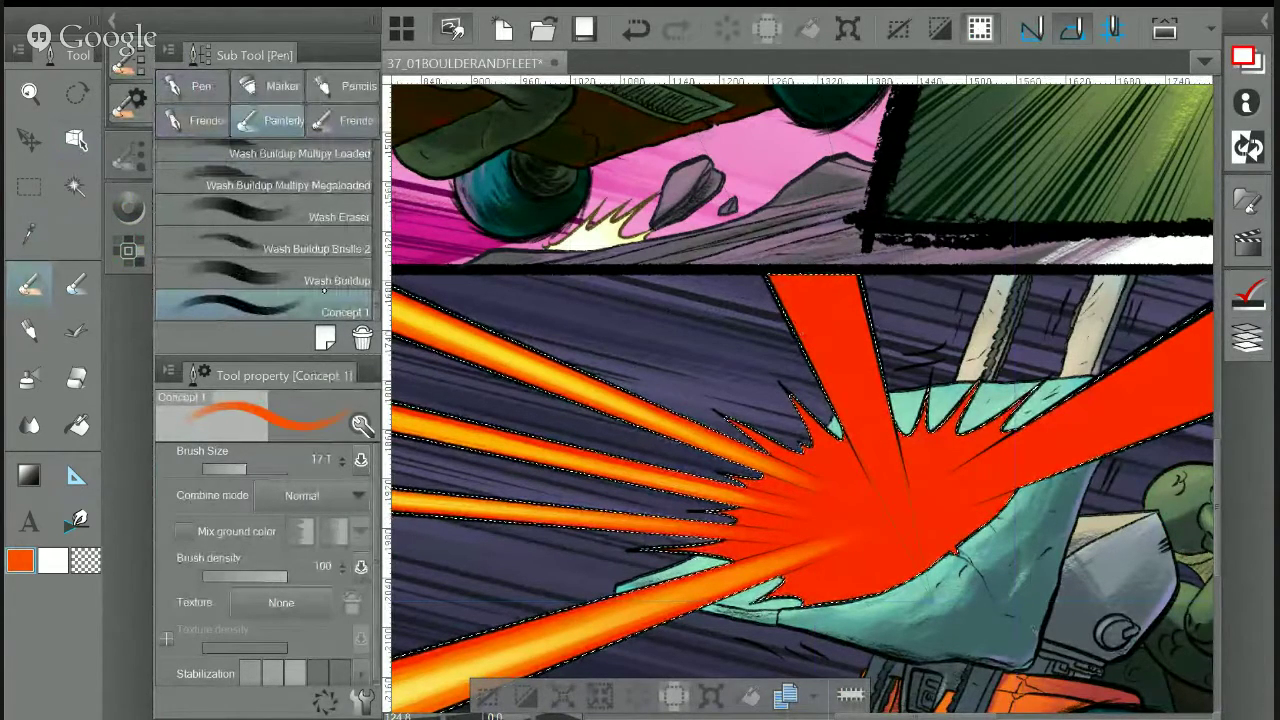
{"action": "left_click", "coordinate": [728, 565], "text": "alt"}
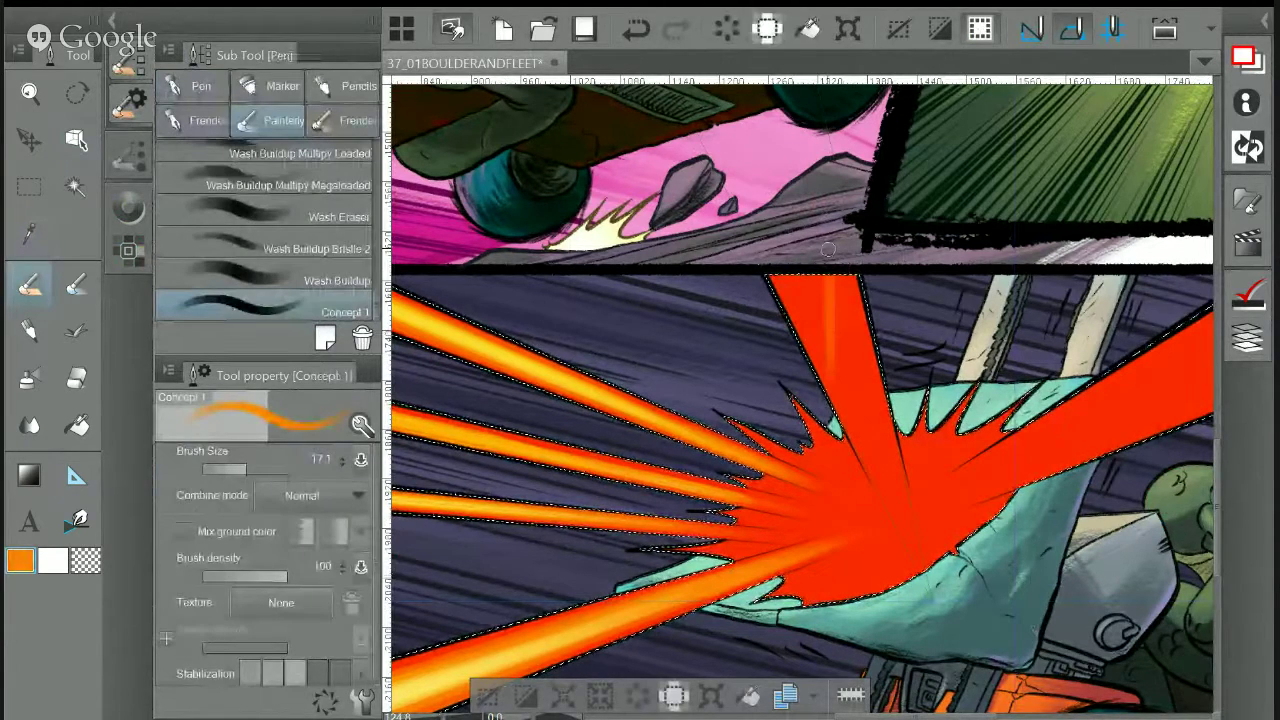
{"action": "key", "text": "ctrl+z"}
{"action": "key", "text": "ctrl+y"}
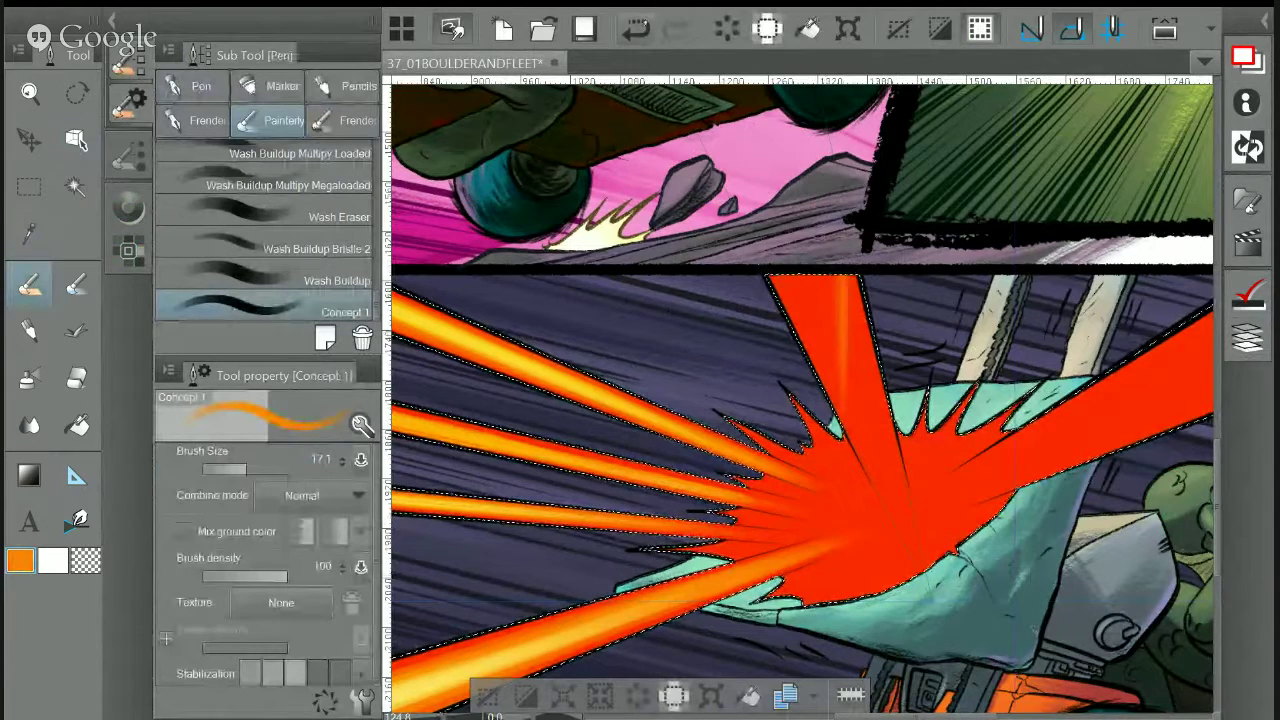
{"action": "key", "text": "ctrl+z"}
{"action": "left_click_drag", "start_coordinate": [786, 276], "coordinate": [789, 314]}
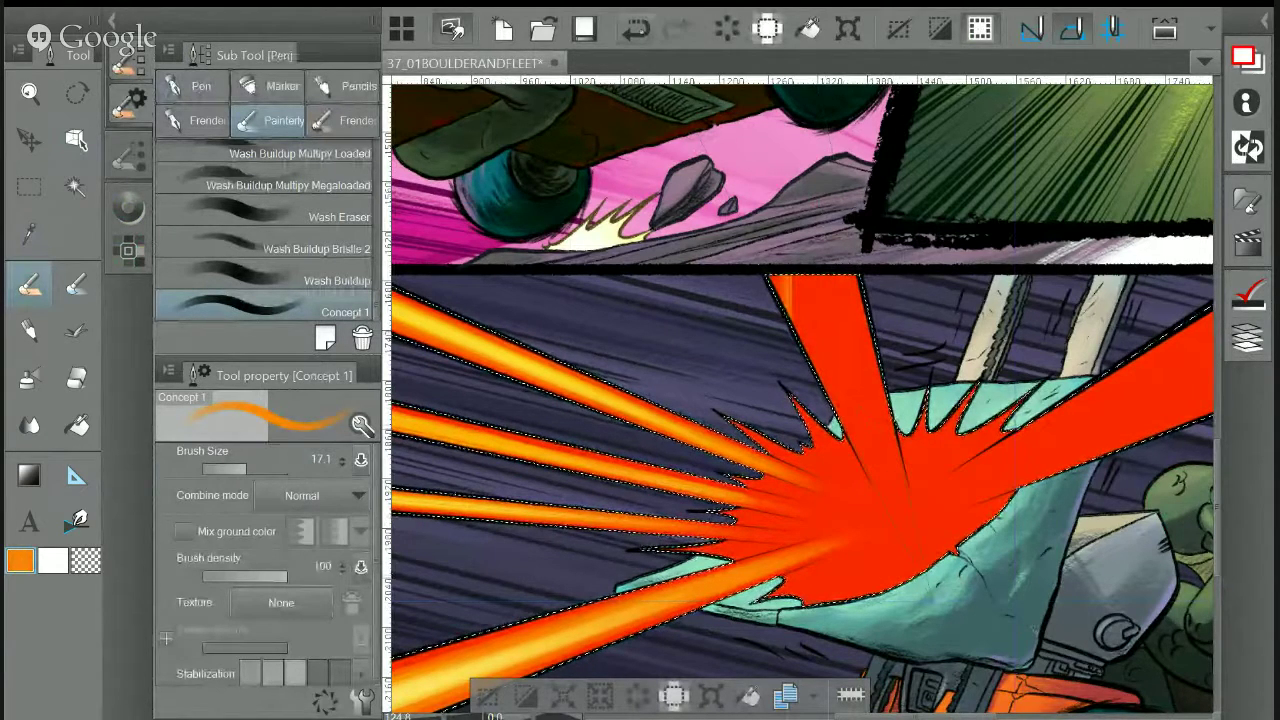
{"action": "key", "text": "ctrl+z"}
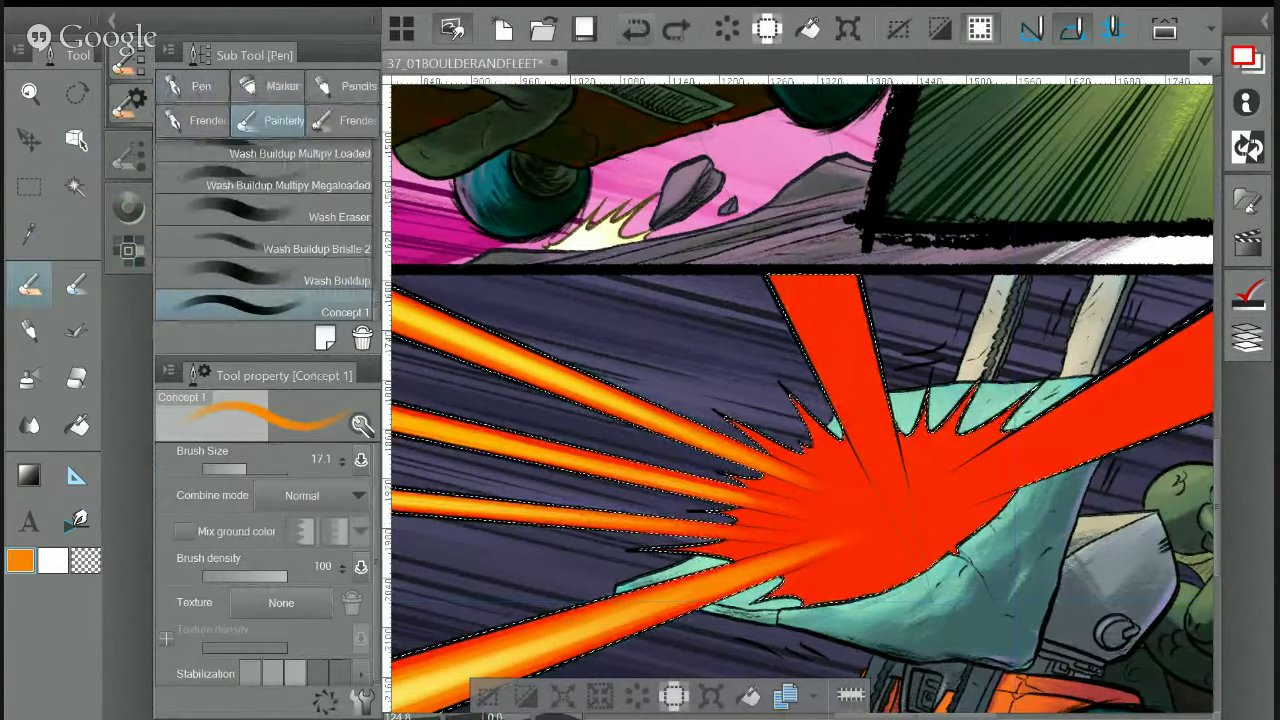
Rotate the canvas and paint orange strokes down the steep beam into the burst, leaving thin red edges
{"action": "left_click_drag", "start_coordinate": [955, 548], "coordinate": [890, 525]}
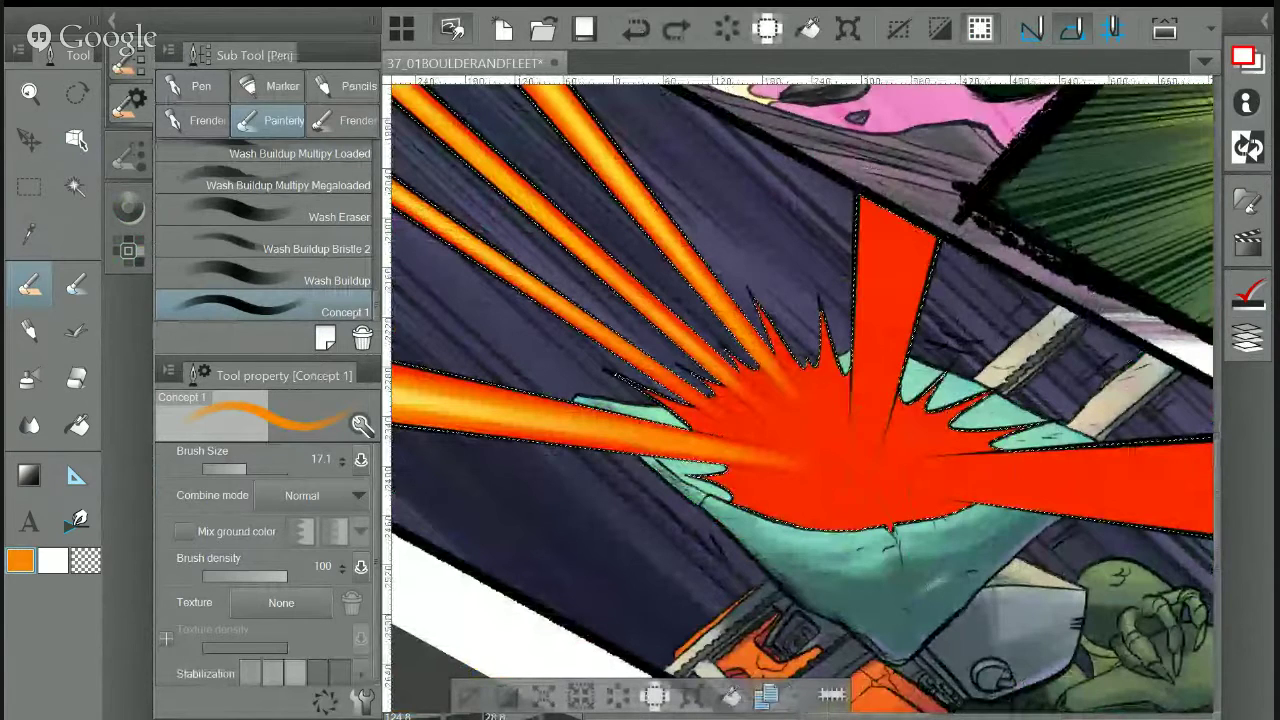
{"action": "scroll", "coordinate": [1012, 398], "scroll_direction": "up", "scroll_amount": 1}
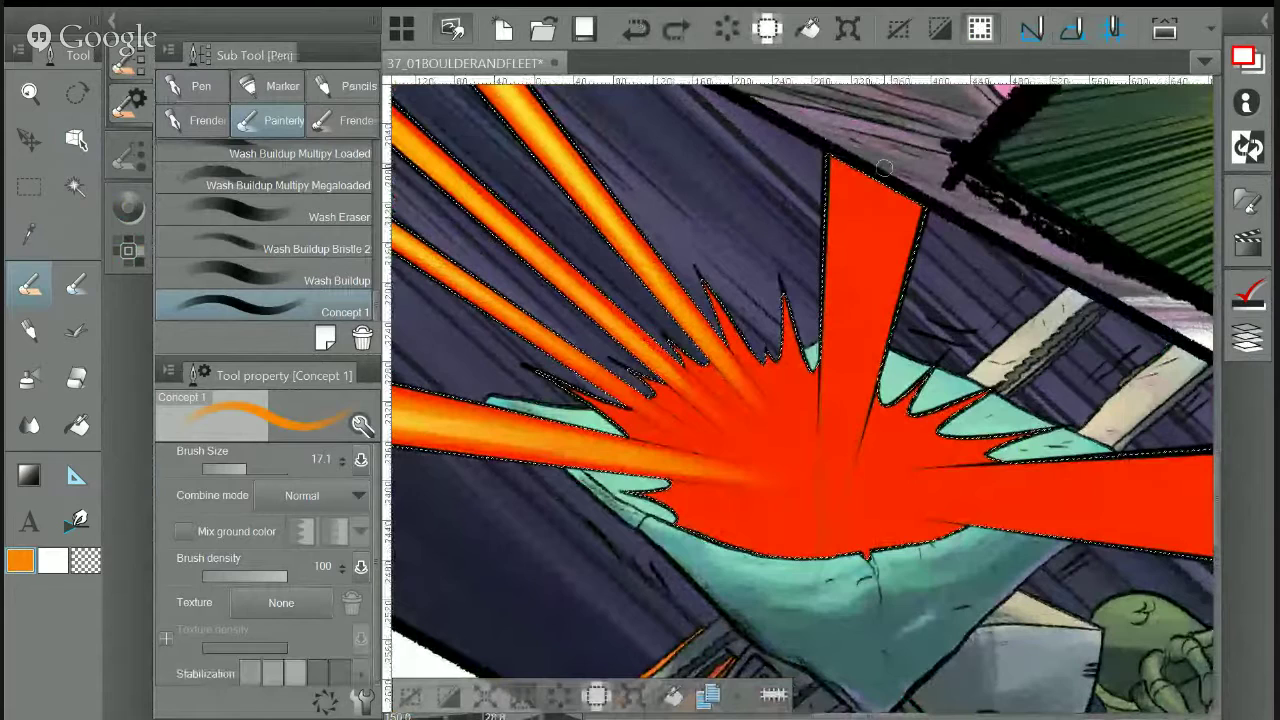
{"action": "left_click_drag", "start_coordinate": [884, 185], "coordinate": [869, 240]}
{"action": "left_click_drag", "start_coordinate": [884, 182], "coordinate": [865, 352]}
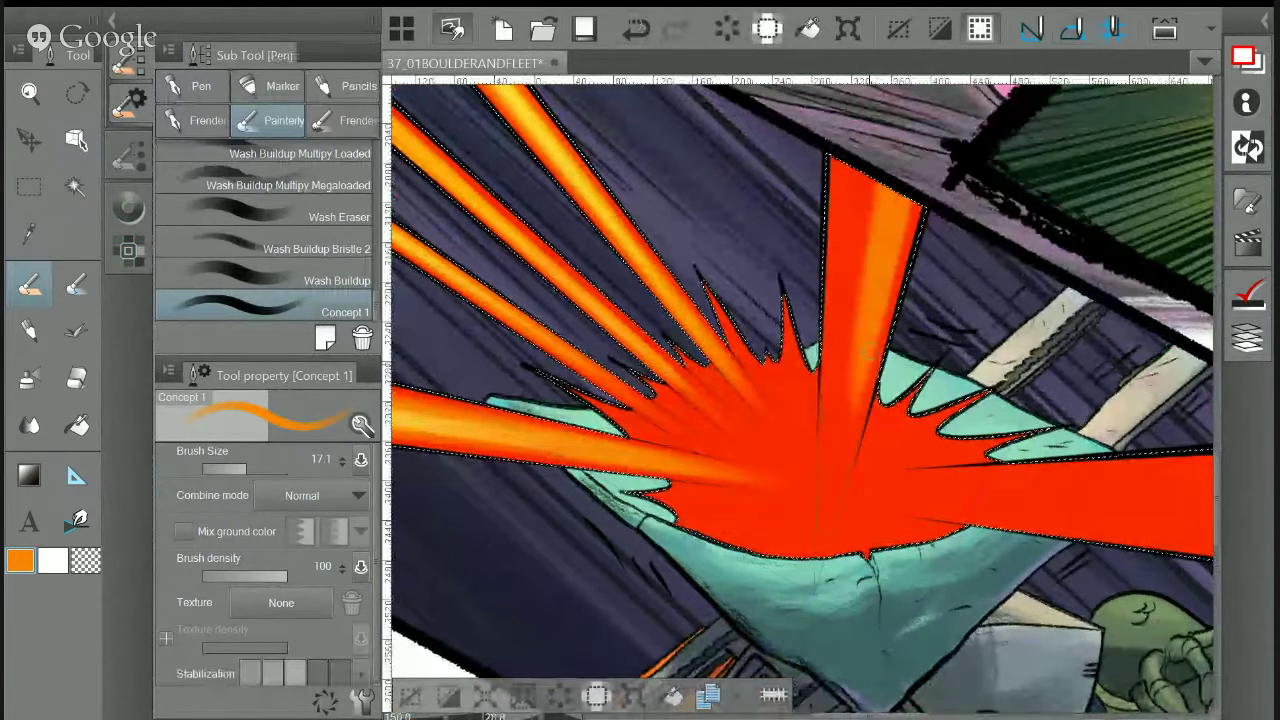
{"action": "left_click_drag", "start_coordinate": [860, 172], "coordinate": [840, 378]}
{"action": "left_click_drag", "start_coordinate": [843, 170], "coordinate": [843, 440]}
{"action": "left_click_drag", "start_coordinate": [838, 318], "coordinate": [832, 478]}
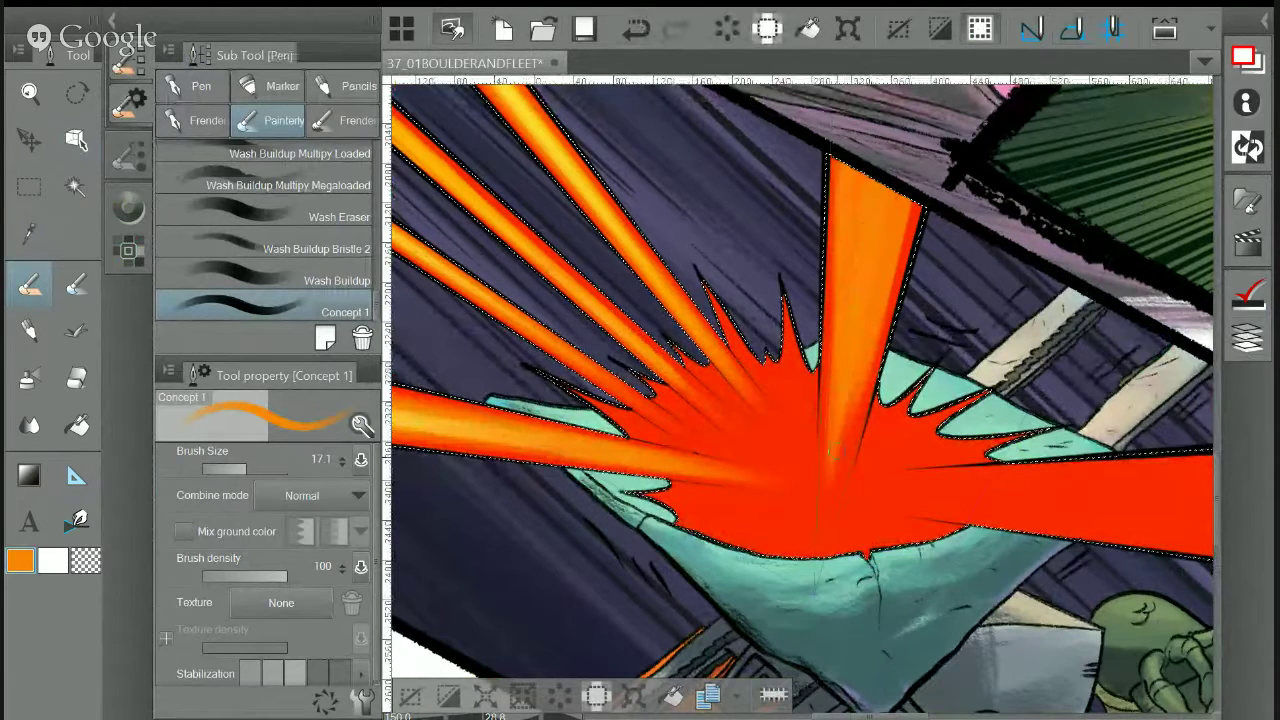
{"action": "left_click_drag", "start_coordinate": [908, 208], "coordinate": [857, 414]}
{"action": "left_click_drag", "start_coordinate": [878, 310], "coordinate": [845, 462]}
{"action": "left_click_drag", "start_coordinate": [860, 330], "coordinate": [834, 482]}
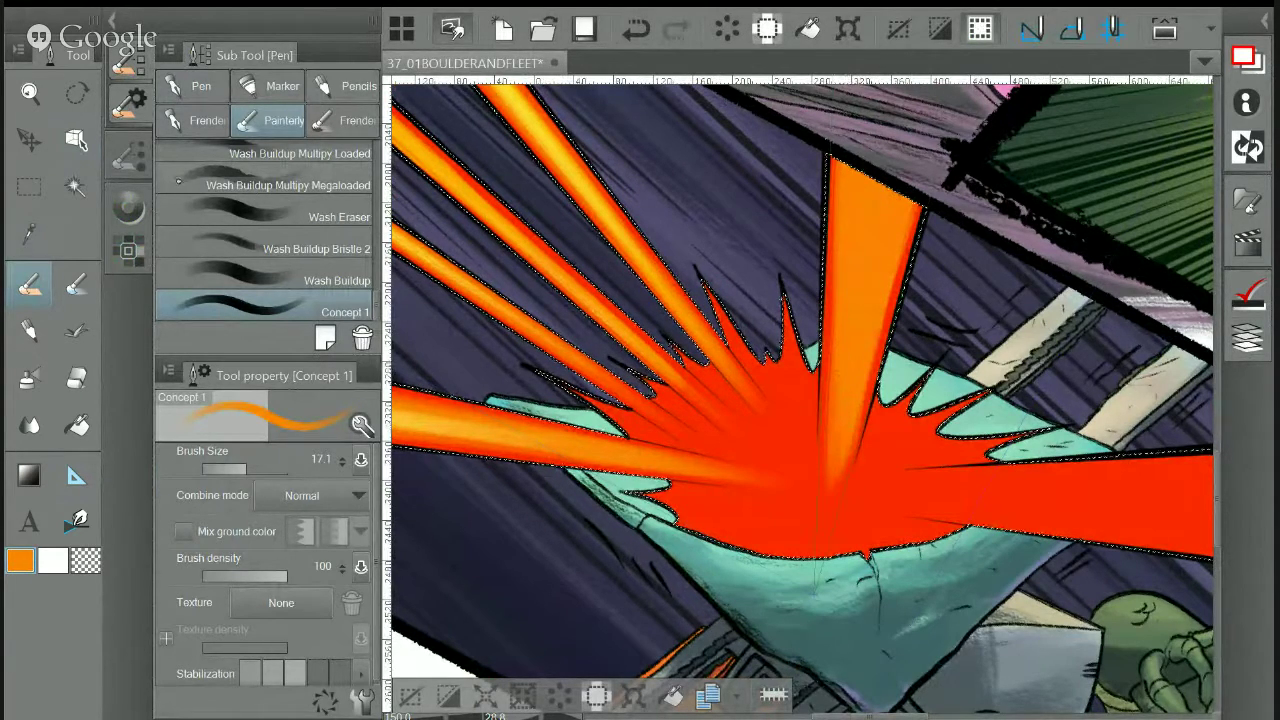
Shift the brush color to a yellower orange and paint it along the middle of the steep beam
{"action": "left_click", "coordinate": [128, 207]}
{"action": "left_click", "coordinate": [235, 92]}
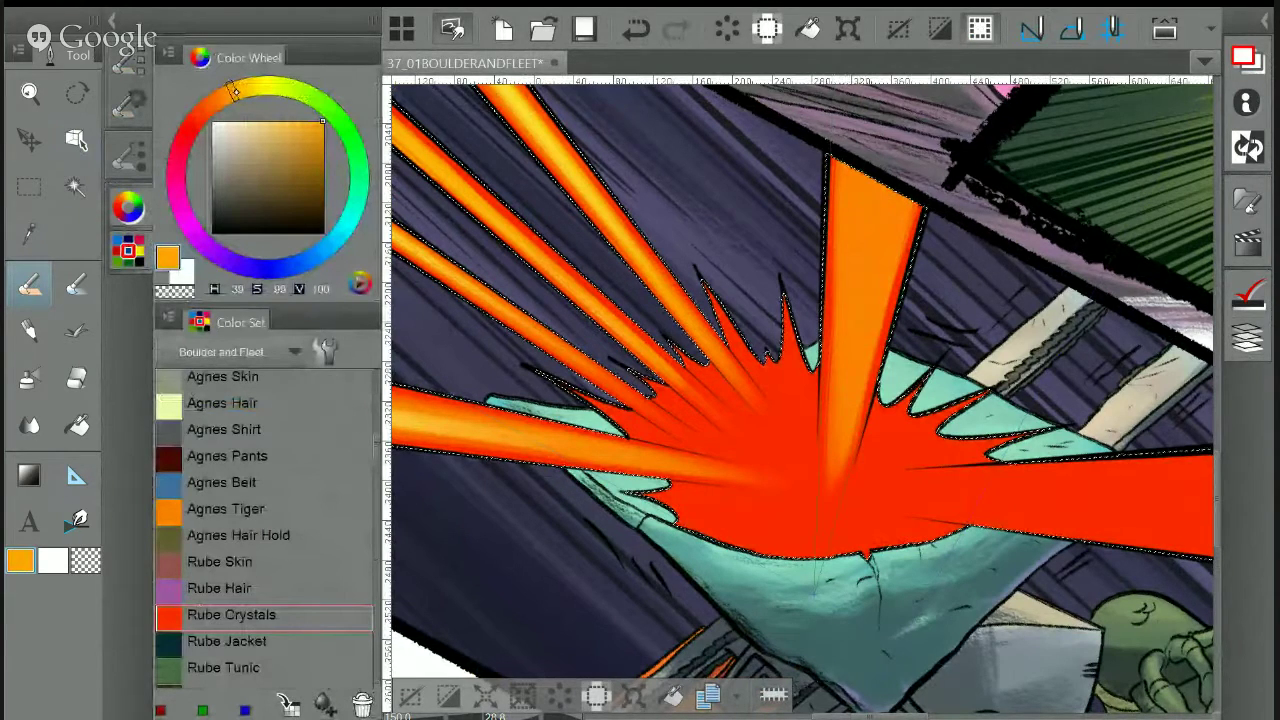
{"action": "left_click", "coordinate": [128, 250]}
{"action": "left_click_drag", "start_coordinate": [738, 415], "coordinate": [764, 189]}
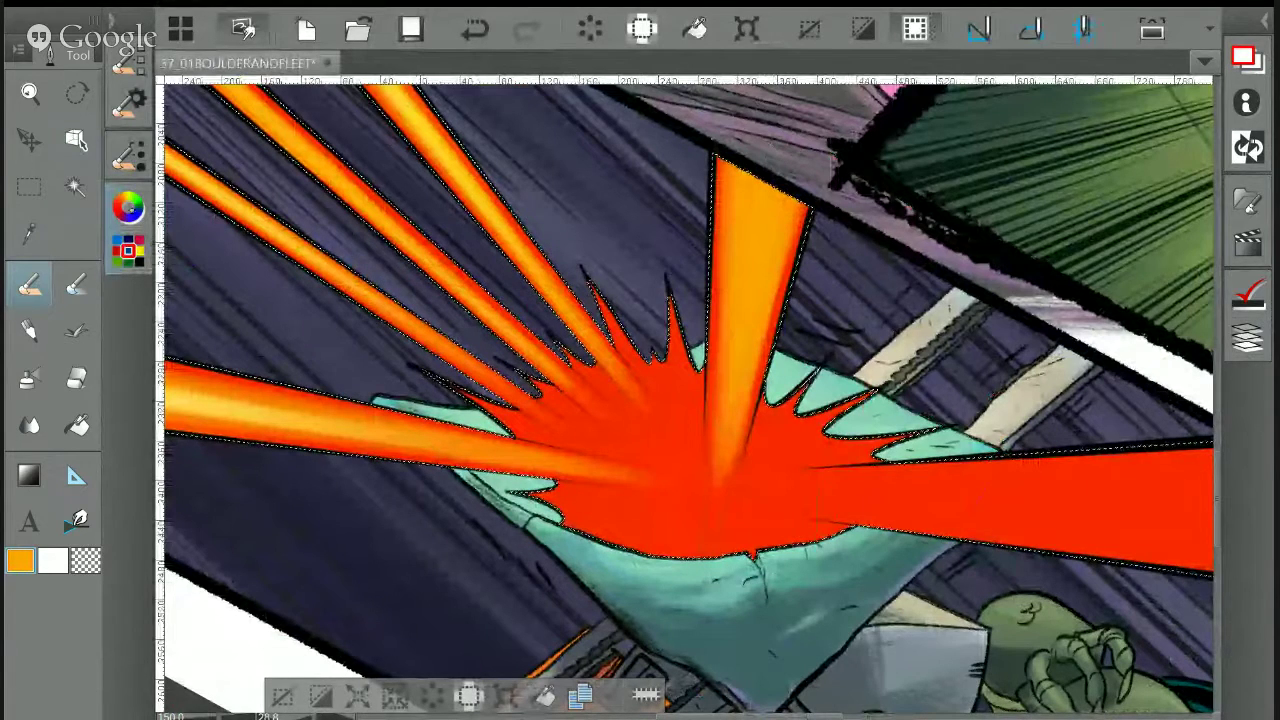
Set the brush color to golden yellow with hue 47 and paint a narrower core down the steep beam
{"action": "left_click", "coordinate": [128, 207]}
{"action": "left_click", "coordinate": [246, 88]}
{"action": "left_click_drag", "start_coordinate": [862, 272], "coordinate": [873, 208]}
{"action": "mouse_move", "coordinate": [854, 328]}
{"action": "left_mouse_down"}
{"action": "mouse_move", "coordinate": [864, 206]}
{"action": "mouse_move", "coordinate": [850, 410]}
{"action": "left_mouse_up"}
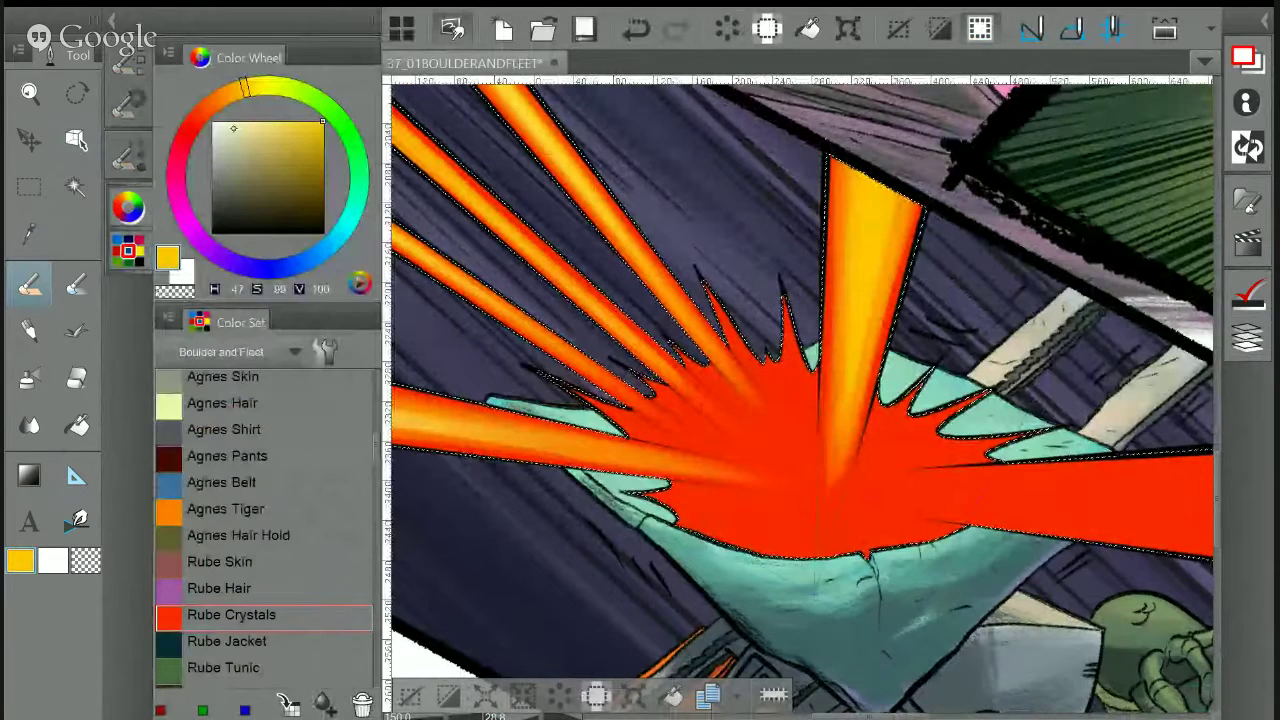
Choose a pale yellow with hue 50, saturation 65 and value 100, and highlight the steep beam's core
{"action": "left_click", "coordinate": [251, 87]}
{"action": "left_click_drag", "start_coordinate": [288, 129], "coordinate": [285, 121]}
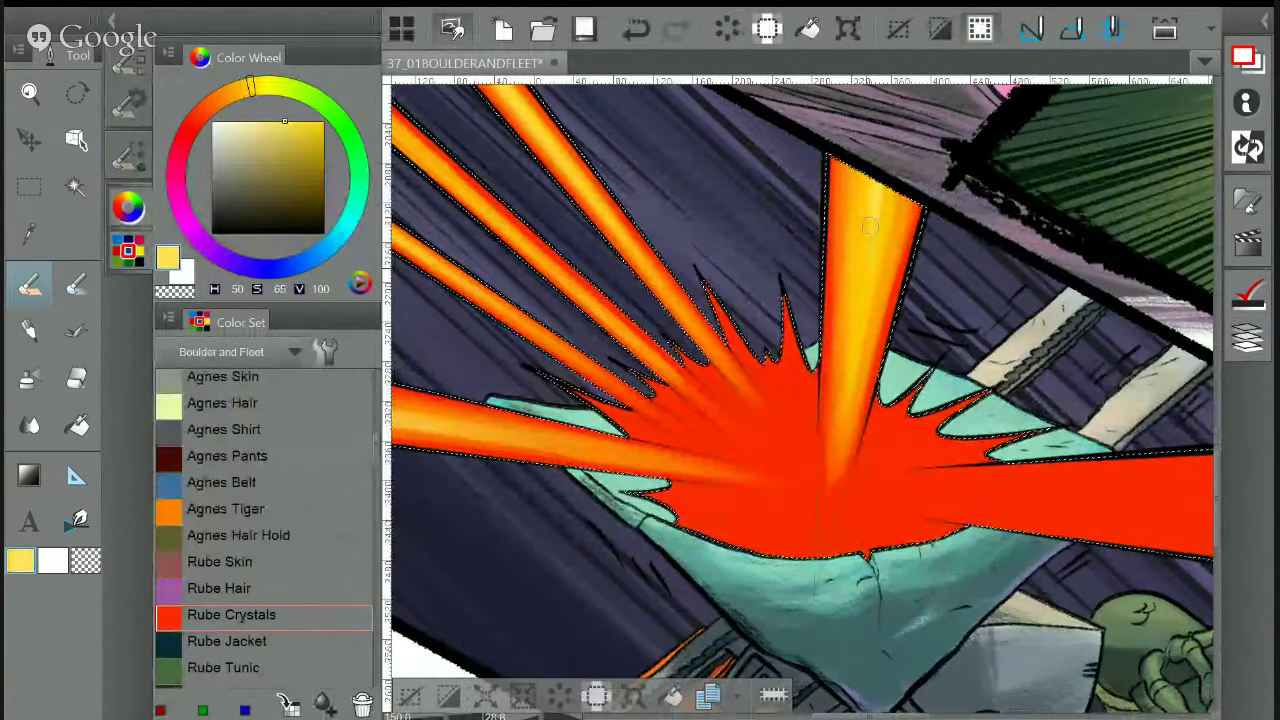
{"action": "mouse_move", "coordinate": [852, 418]}
{"action": "left_mouse_down"}
{"action": "mouse_move", "coordinate": [875, 197]}
{"action": "mouse_move", "coordinate": [861, 265]}
{"action": "mouse_move", "coordinate": [879, 235]}
{"action": "left_mouse_up"}
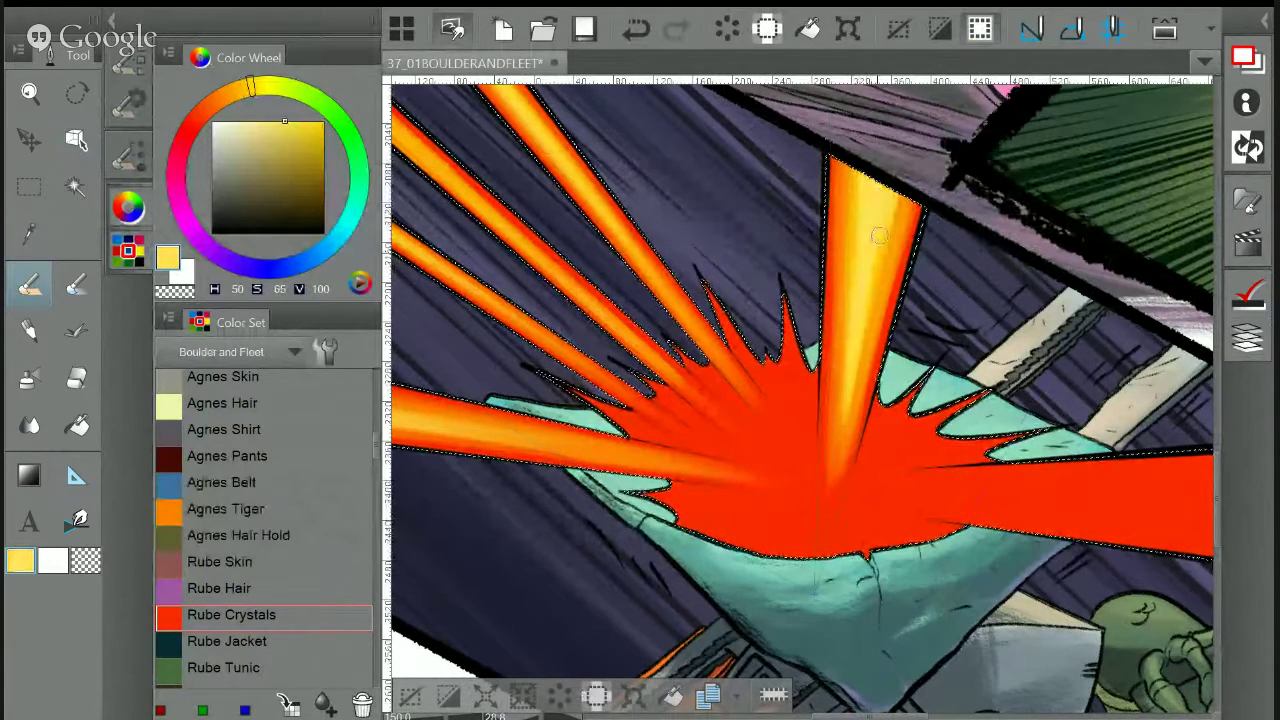
Switch to Dry Brush Inker at size 34.2 and streak pale yellow along the steep beam's core near its outer end
{"action": "left_click", "coordinate": [129, 103]}
{"action": "left_click", "coordinate": [194, 120]}
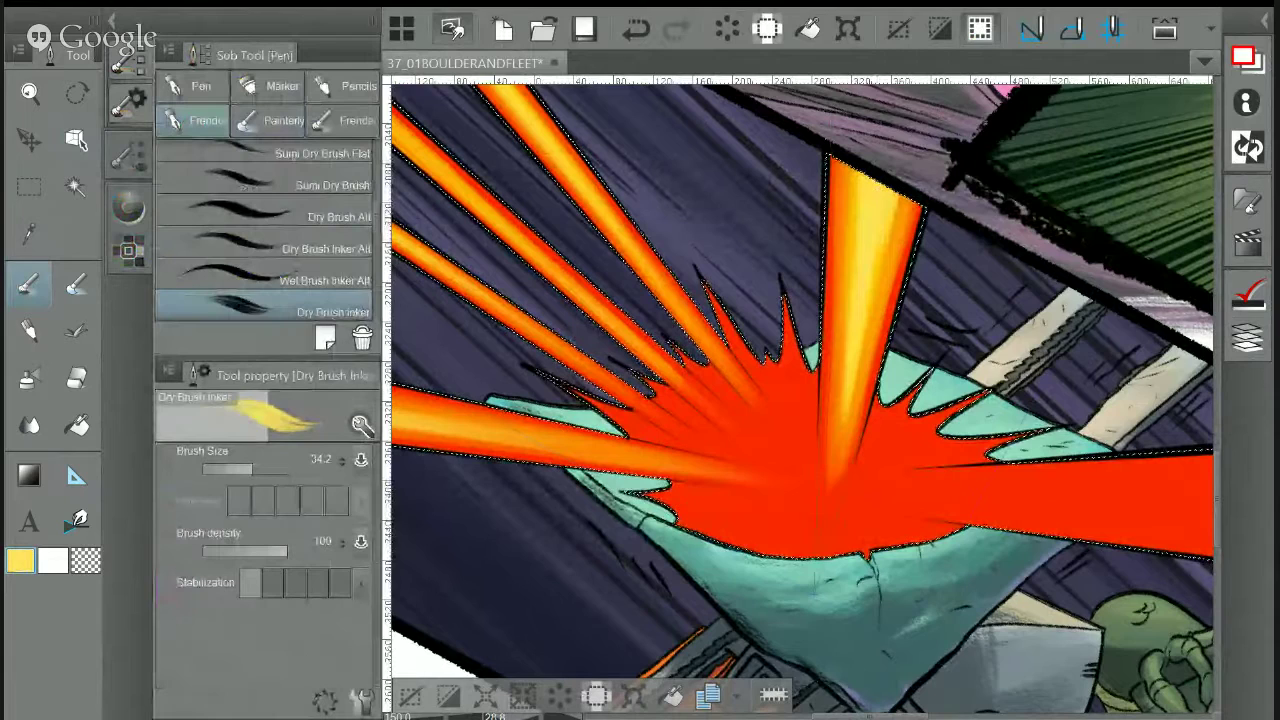
{"action": "mouse_move", "coordinate": [856, 178]}
{"action": "left_mouse_down"}
{"action": "mouse_move", "coordinate": [887, 228]}
{"action": "mouse_move", "coordinate": [858, 350]}
{"action": "left_mouse_up"}
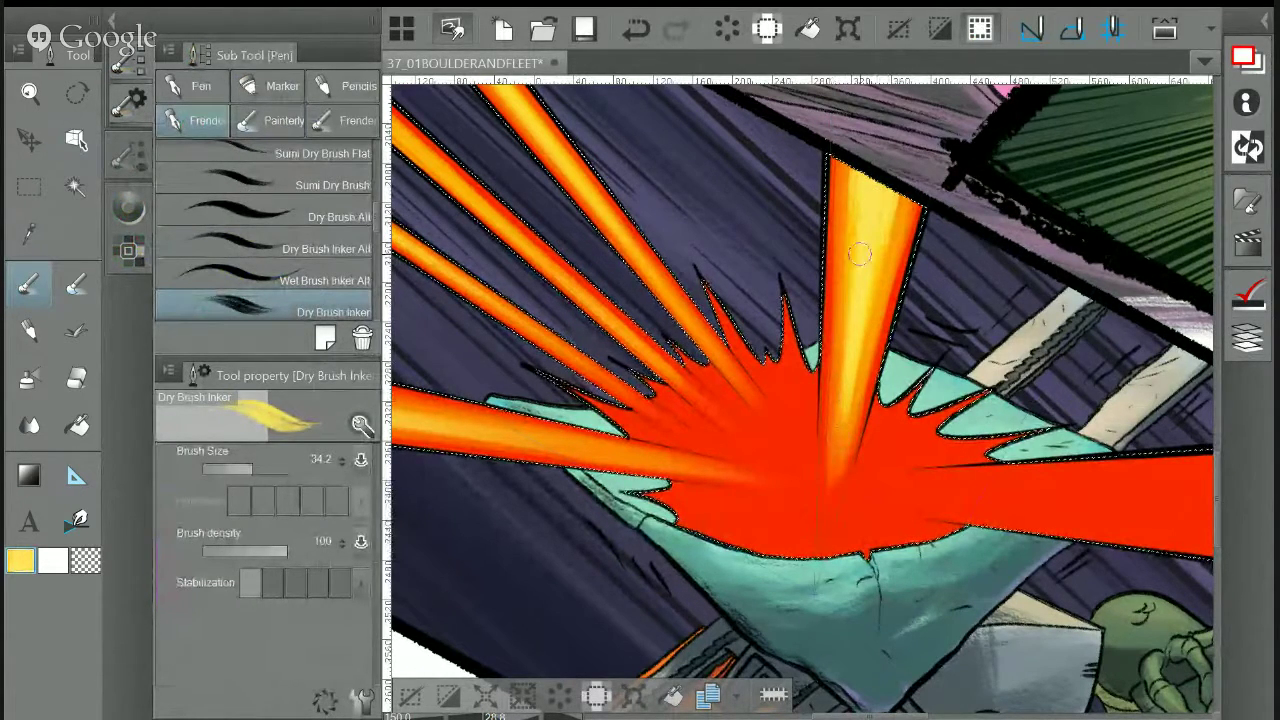
{"action": "left_click_drag", "start_coordinate": [886, 226], "coordinate": [901, 182]}
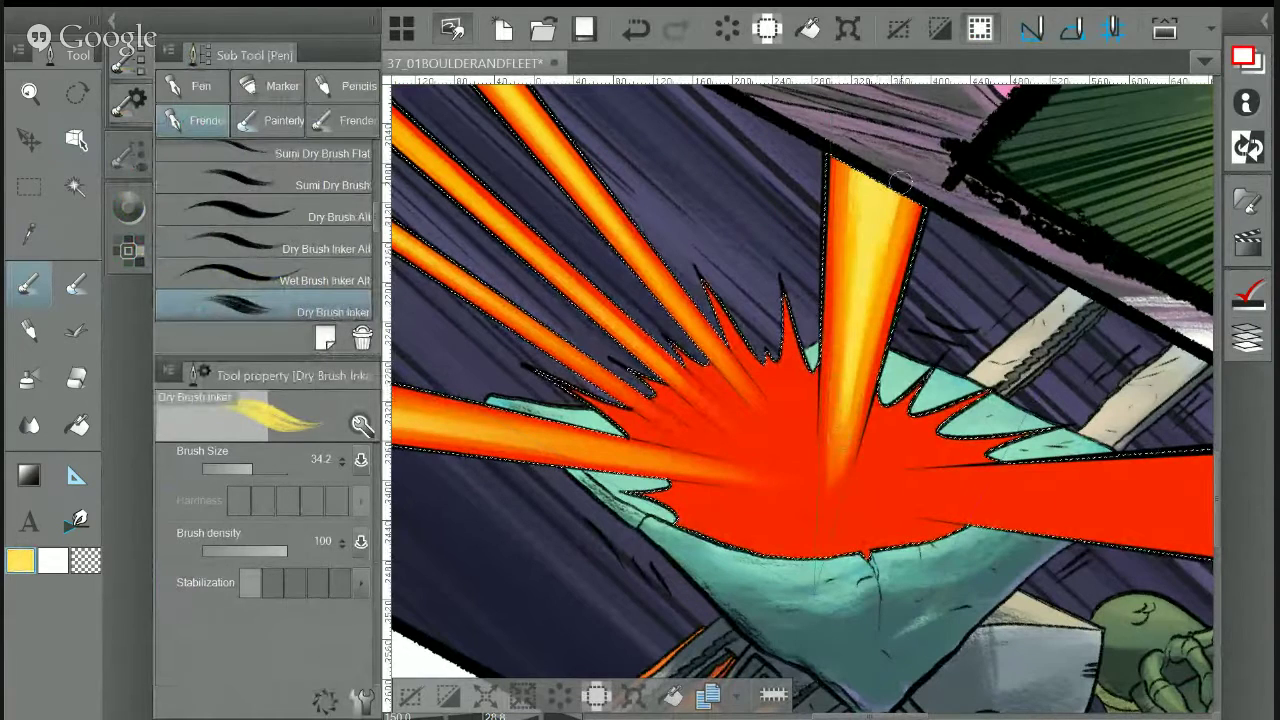
Sample orange from a finished beam and streak it down the steep beam's side with Dry Brush Inker
{"action": "key", "text": "i"}
{"action": "left_click", "coordinate": [668, 343]}
{"action": "key", "text": "p"}
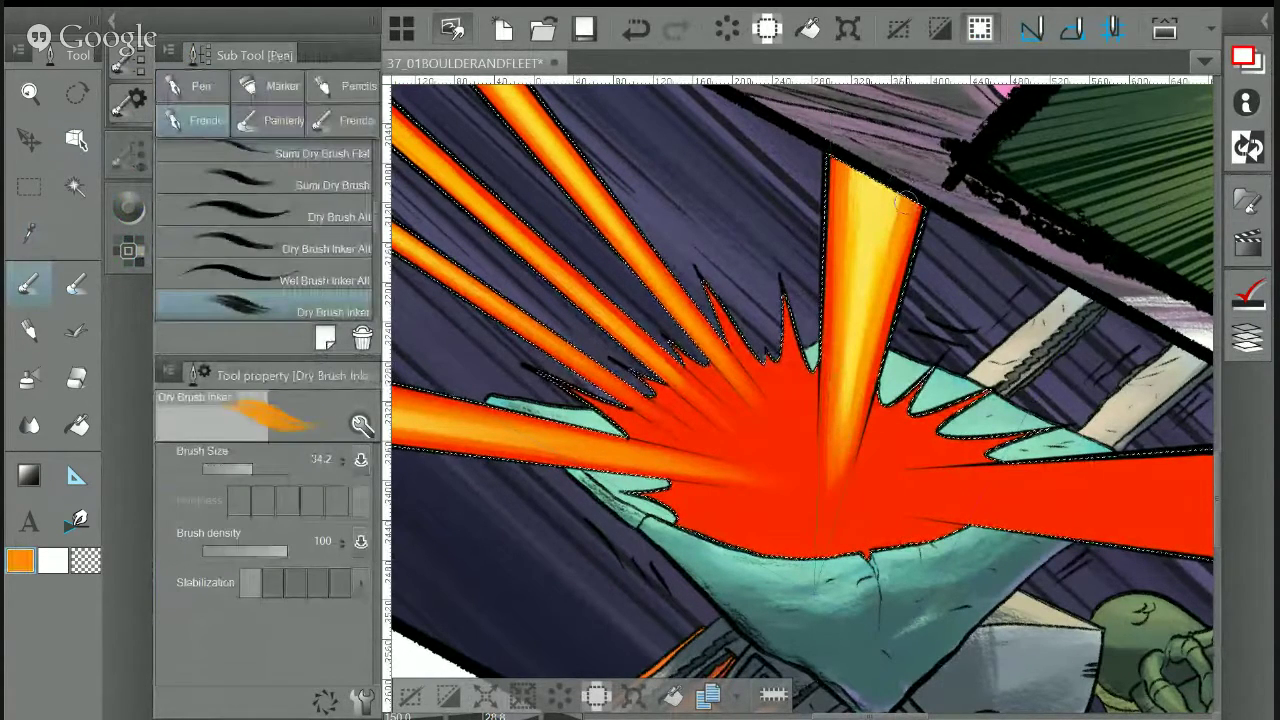
{"action": "left_click_drag", "start_coordinate": [898, 238], "coordinate": [838, 432]}
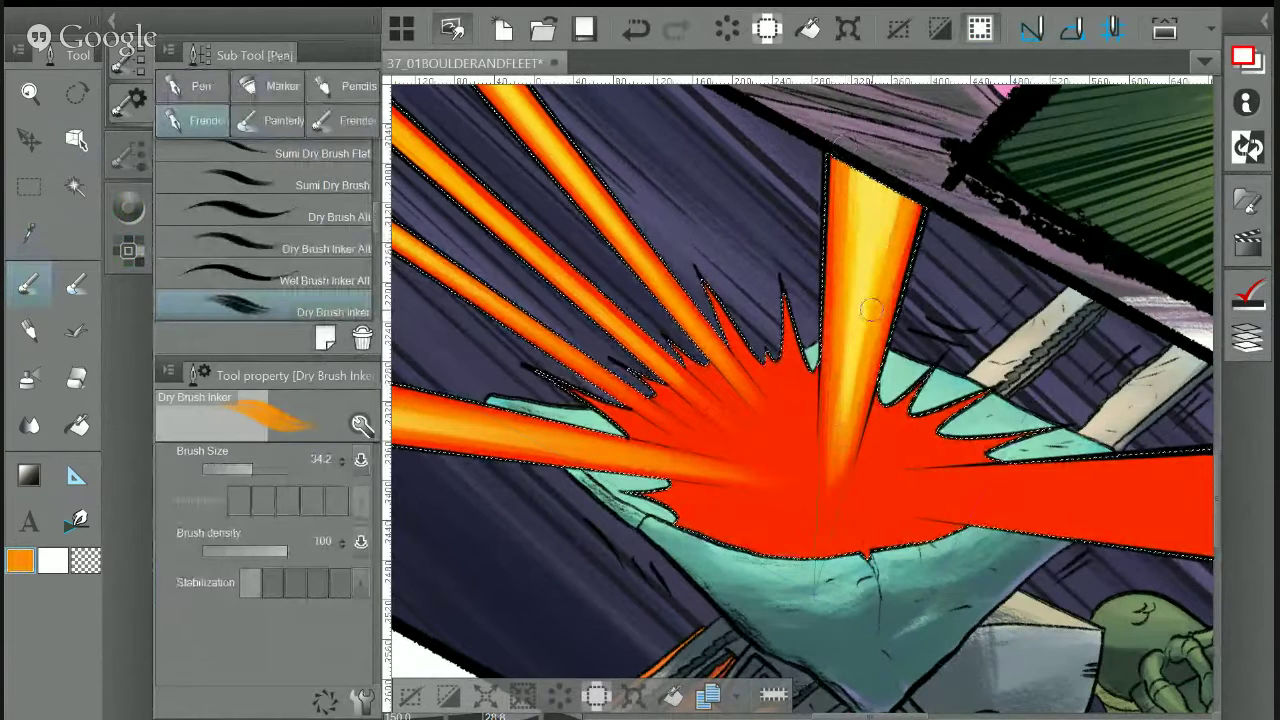
{"action": "left_click_drag", "start_coordinate": [871, 310], "coordinate": [819, 404]}
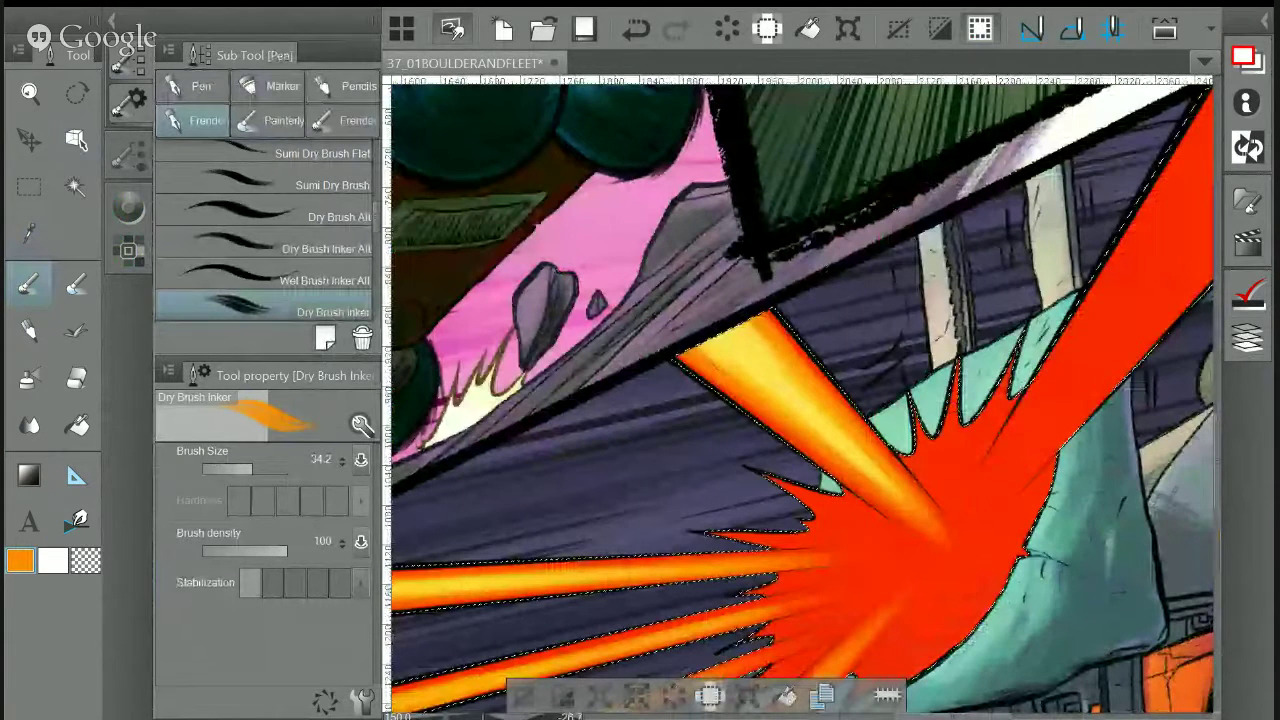
Select the perspective ruler and align its guide lines with both edges of the wide flat red beam above the green character
{"action": "left_click_drag", "start_coordinate": [960, 430], "coordinate": [601, 372]}
{"action": "left_click", "coordinate": [76, 187]}
{"action": "left_click", "coordinate": [78, 140]}
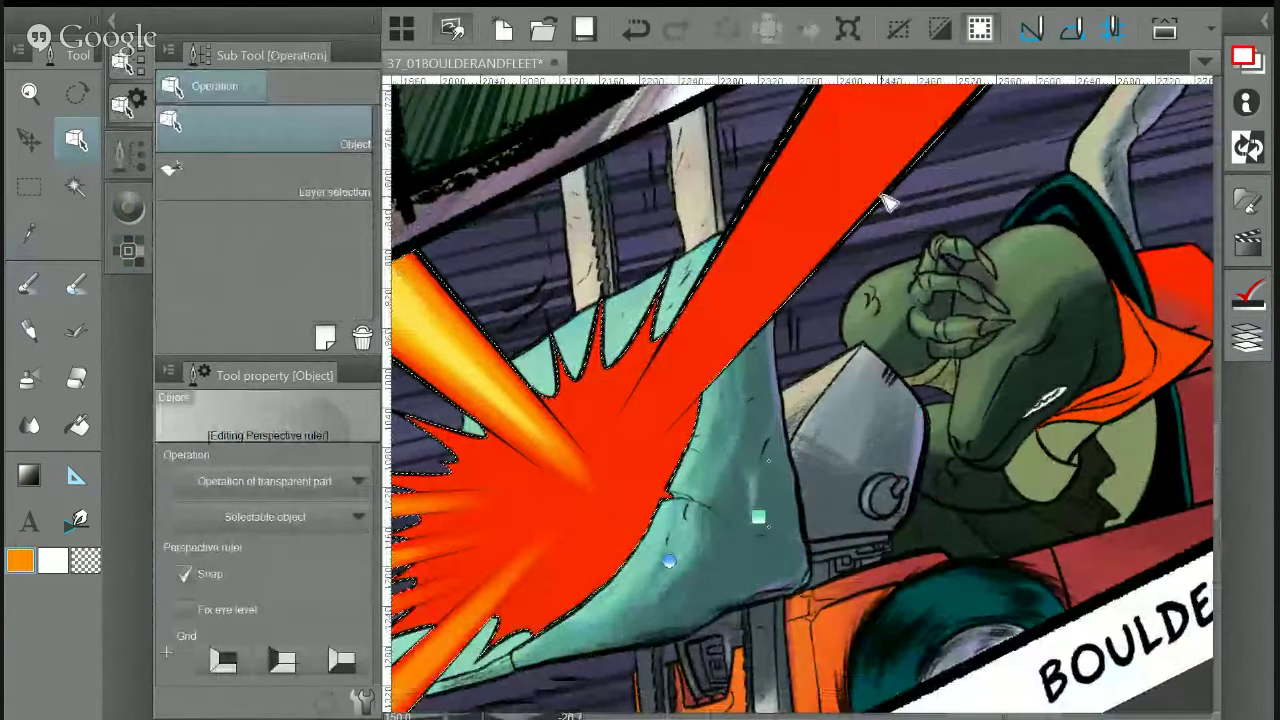
{"action": "key", "text": "Delete"}
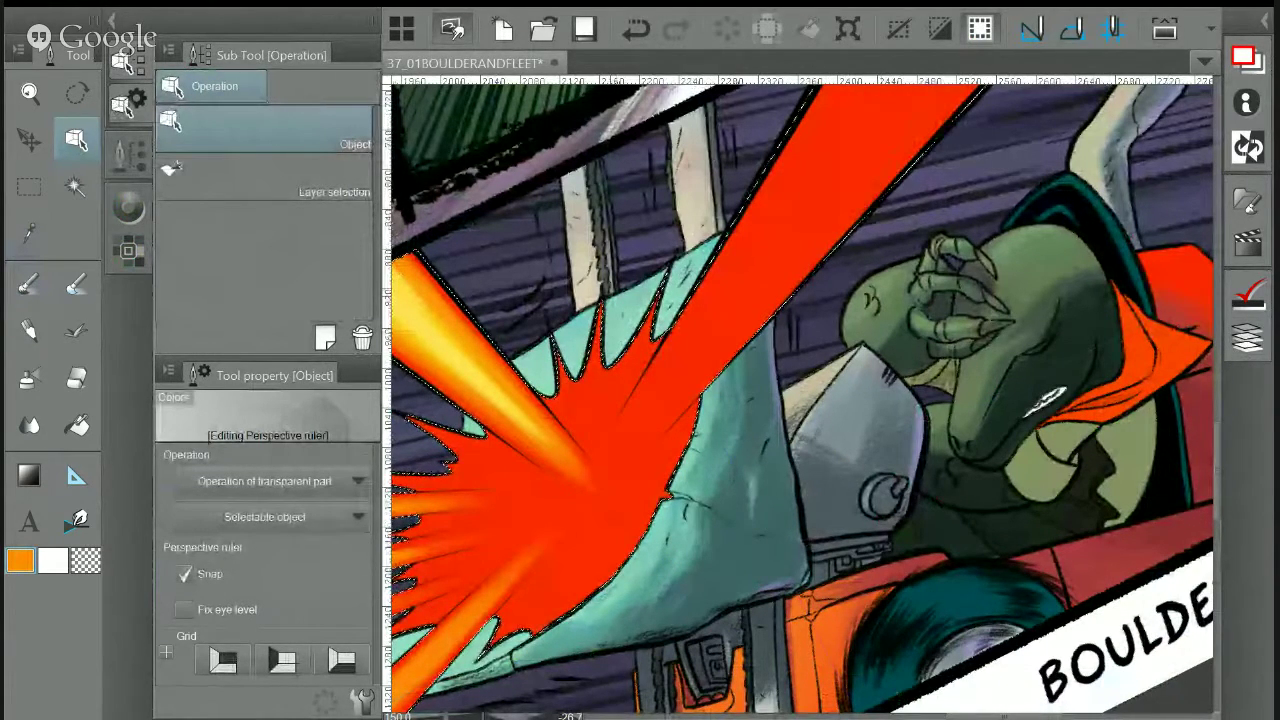
{"action": "left_click_drag", "start_coordinate": [600, 380], "coordinate": [734, 388]}
{"action": "key", "text": "ctrl+z"}
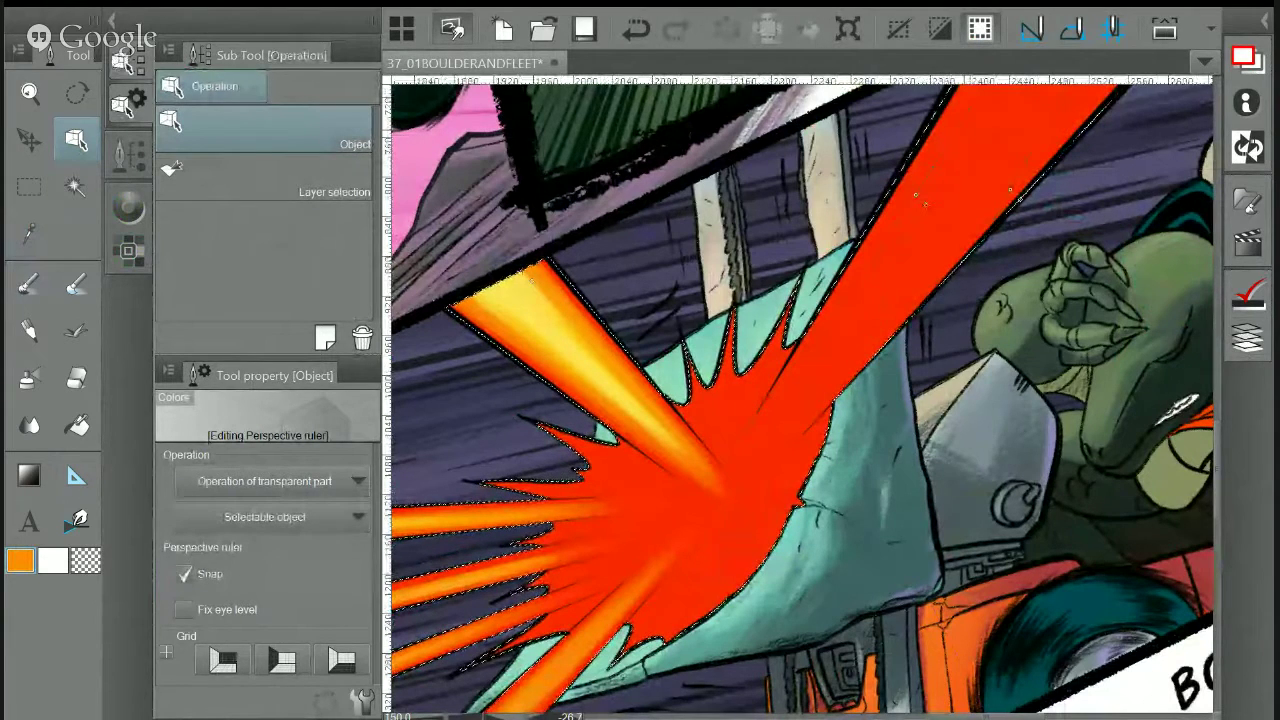
{"action": "left_click_drag", "start_coordinate": [949, 158], "coordinate": [803, 272]}
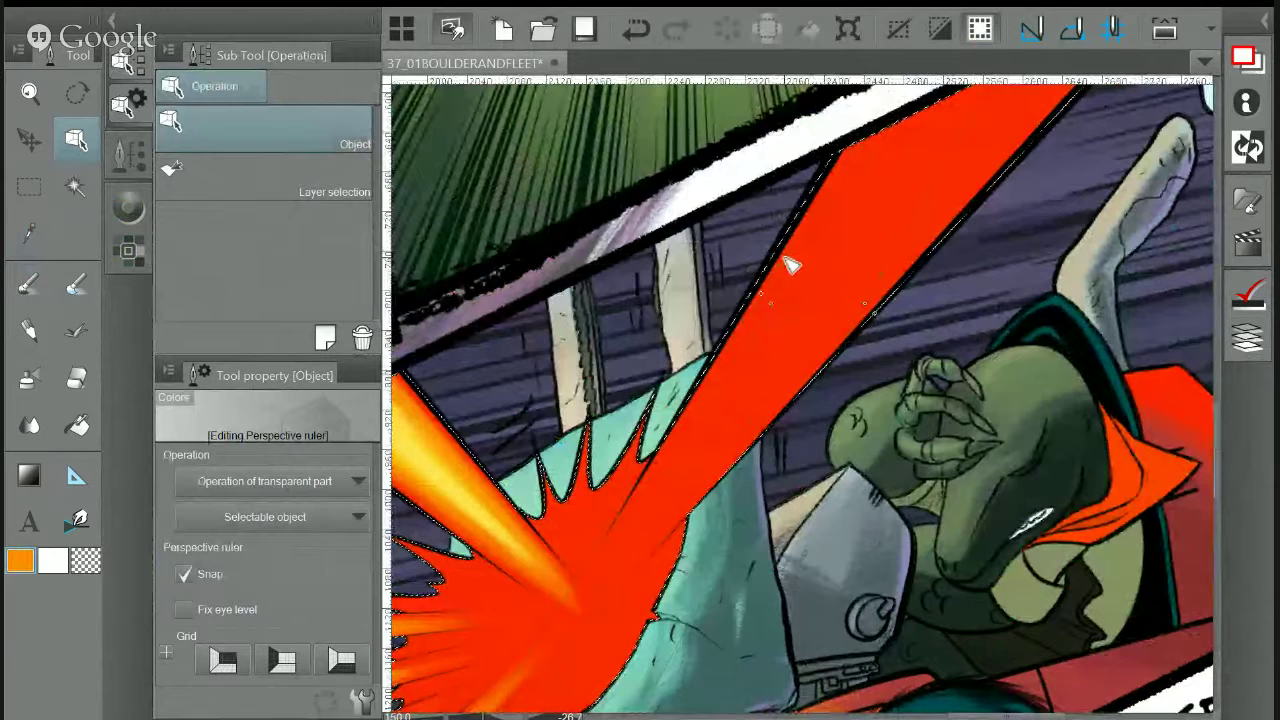
{"action": "left_click_drag", "start_coordinate": [889, 275], "coordinate": [880, 315]}
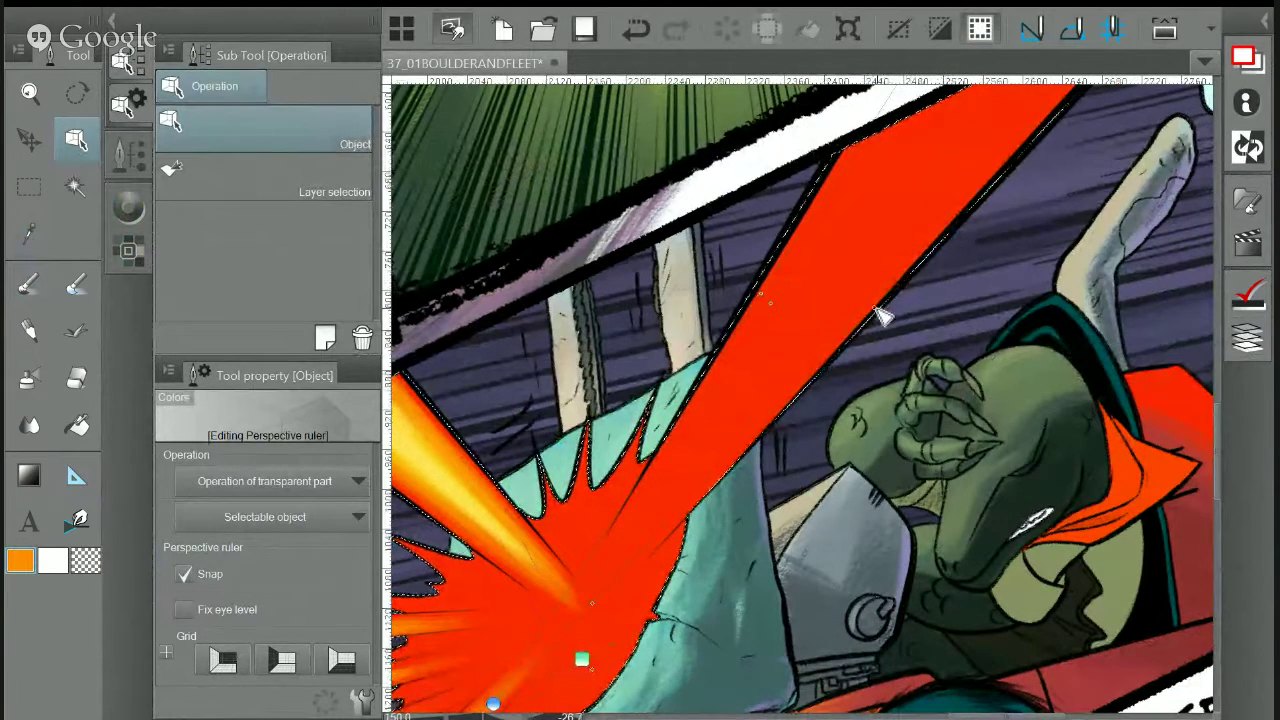
{"action": "left_click_drag", "start_coordinate": [757, 292], "coordinate": [692, 358]}
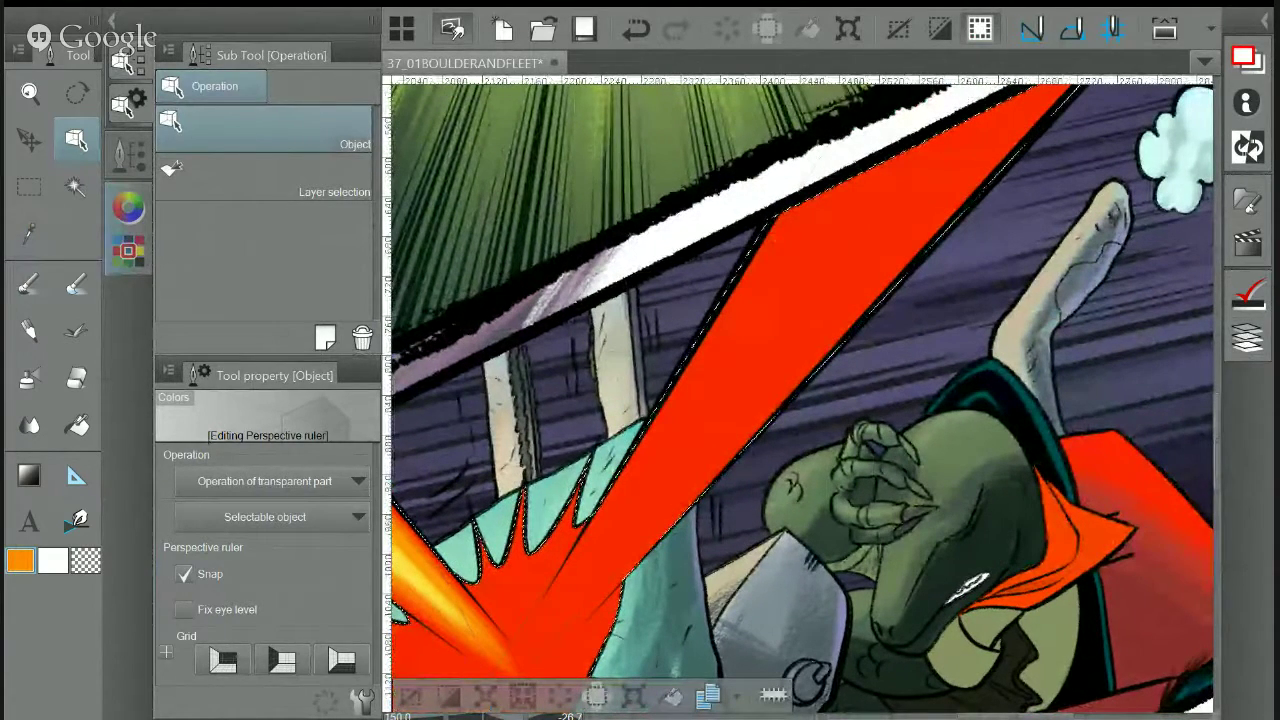
Adjust the drawing color to orange and set the Concept 1 brush to size 34.2
{"action": "left_click", "coordinate": [139, 209]}
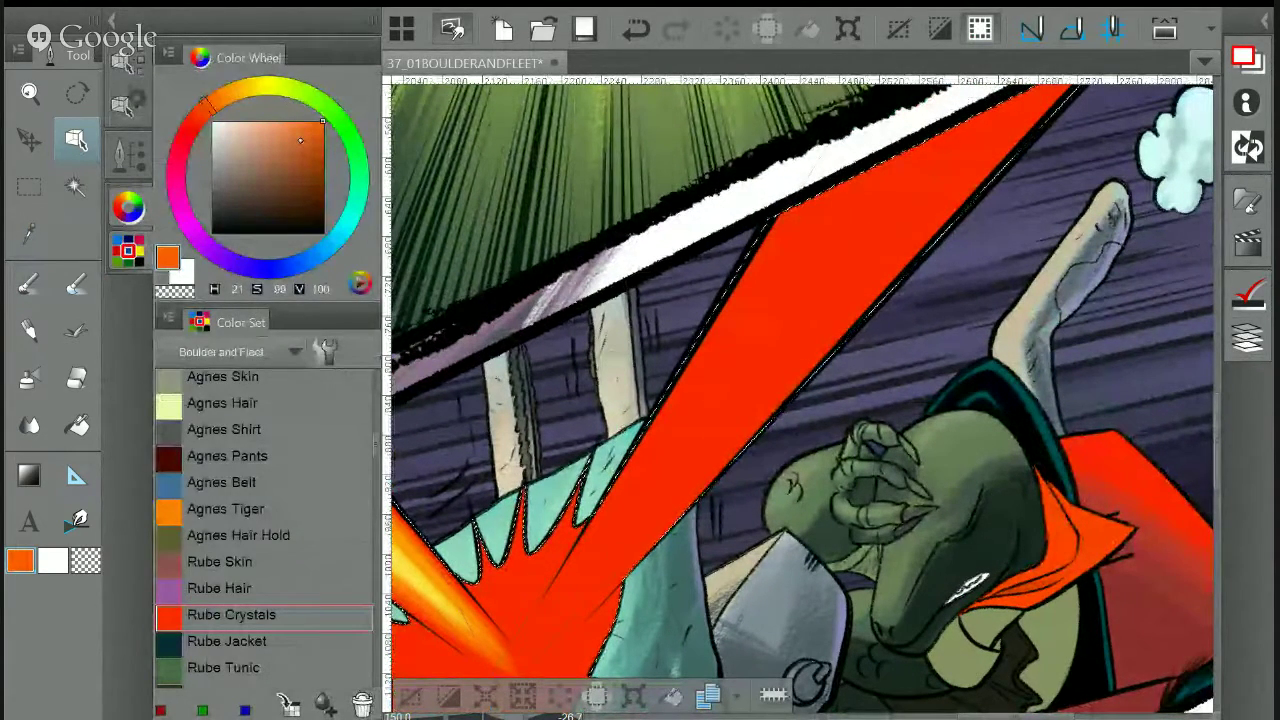
{"action": "left_click_drag", "start_coordinate": [212, 111], "coordinate": [214, 108]}
{"action": "left_click", "coordinate": [28, 283]}
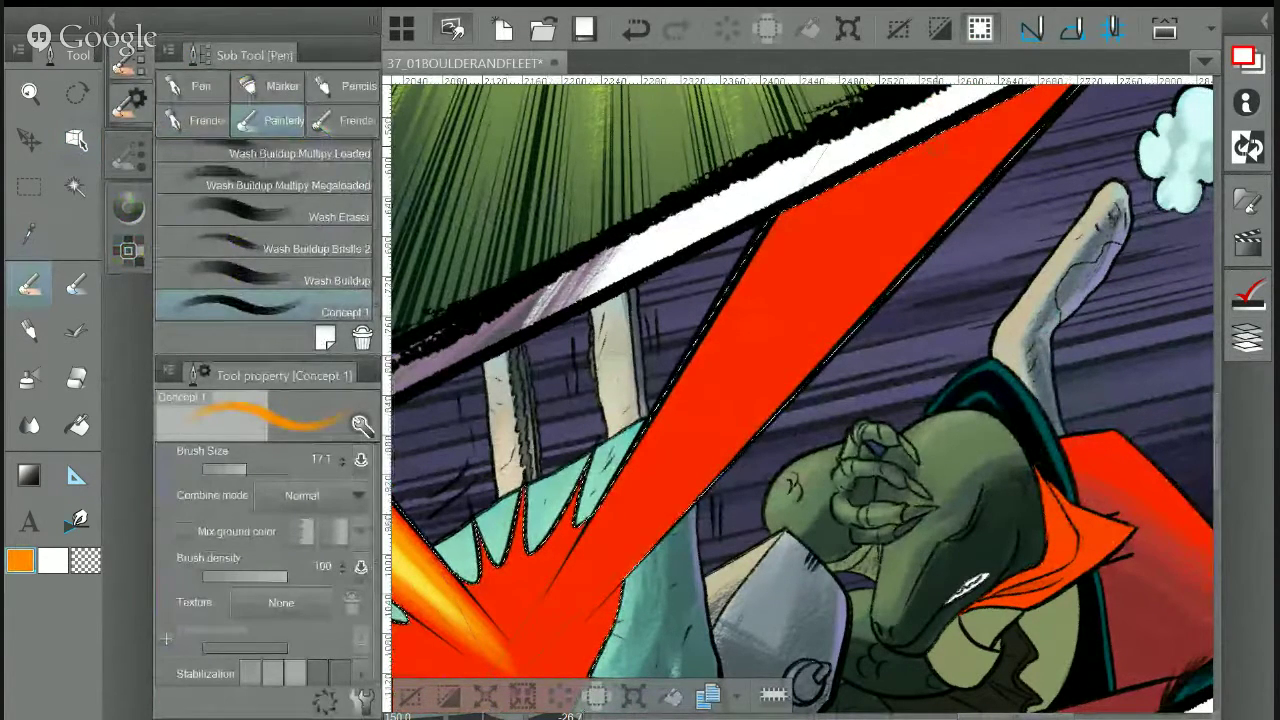
{"action": "scroll", "coordinate": [920, 402], "scroll_direction": "down", "scroll_amount": 3}
{"action": "left_click_drag", "start_coordinate": [247, 464], "coordinate": [253, 463]}
Paint broad orange strokes along the wide beam from its outer end toward the burst, keeping its lower edge red
{"action": "mouse_move", "coordinate": [880, 234]}
{"action": "left_mouse_down"}
{"action": "mouse_move", "coordinate": [800, 368]}
{"action": "mouse_move", "coordinate": [832, 318]}
{"action": "left_mouse_up"}
{"action": "left_click_drag", "start_coordinate": [940, 196], "coordinate": [862, 298]}
{"action": "left_click_drag", "start_coordinate": [931, 220], "coordinate": [985, 185]}
{"action": "left_click_drag", "start_coordinate": [835, 315], "coordinate": [1010, 175]}
{"action": "left_click_drag", "start_coordinate": [845, 292], "coordinate": [757, 382]}
{"action": "left_click_drag", "start_coordinate": [822, 310], "coordinate": [738, 435]}
Adjust the ruler snapping, undo the last orange stroke and try another stroke along the wide beam
{"action": "left_click", "coordinate": [1072, 28]}
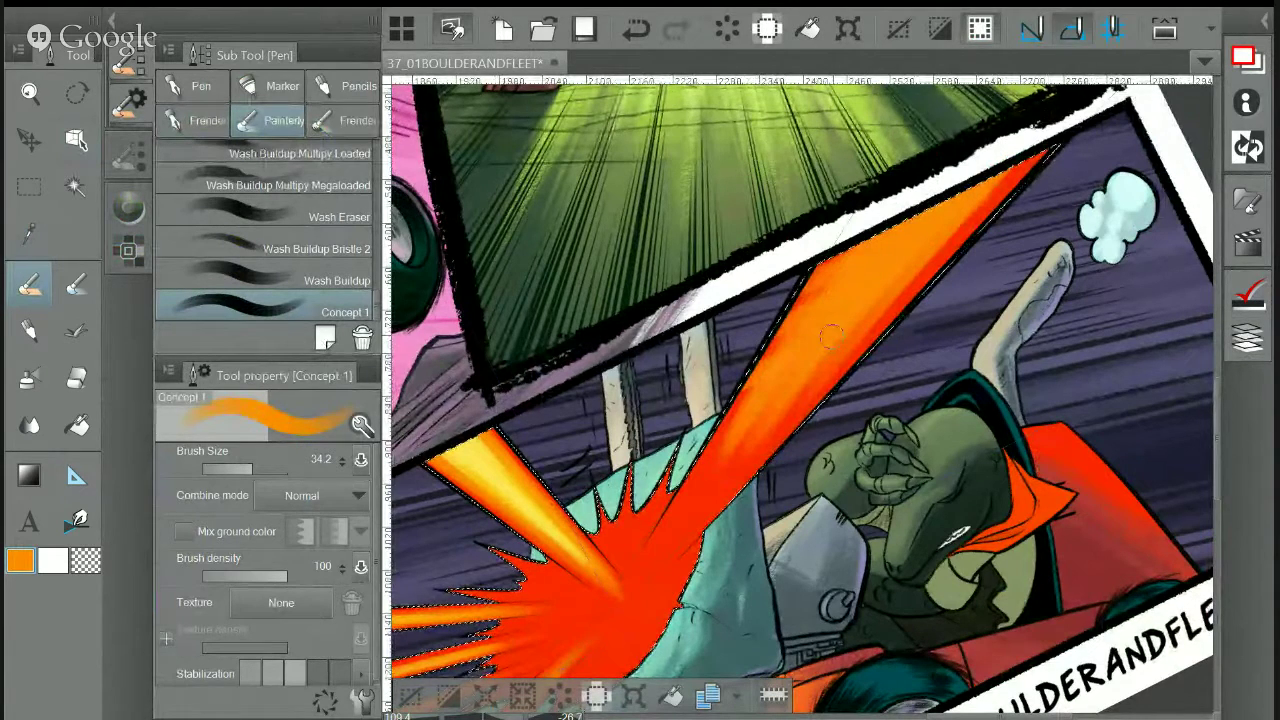
{"action": "left_click", "coordinate": [636, 29]}
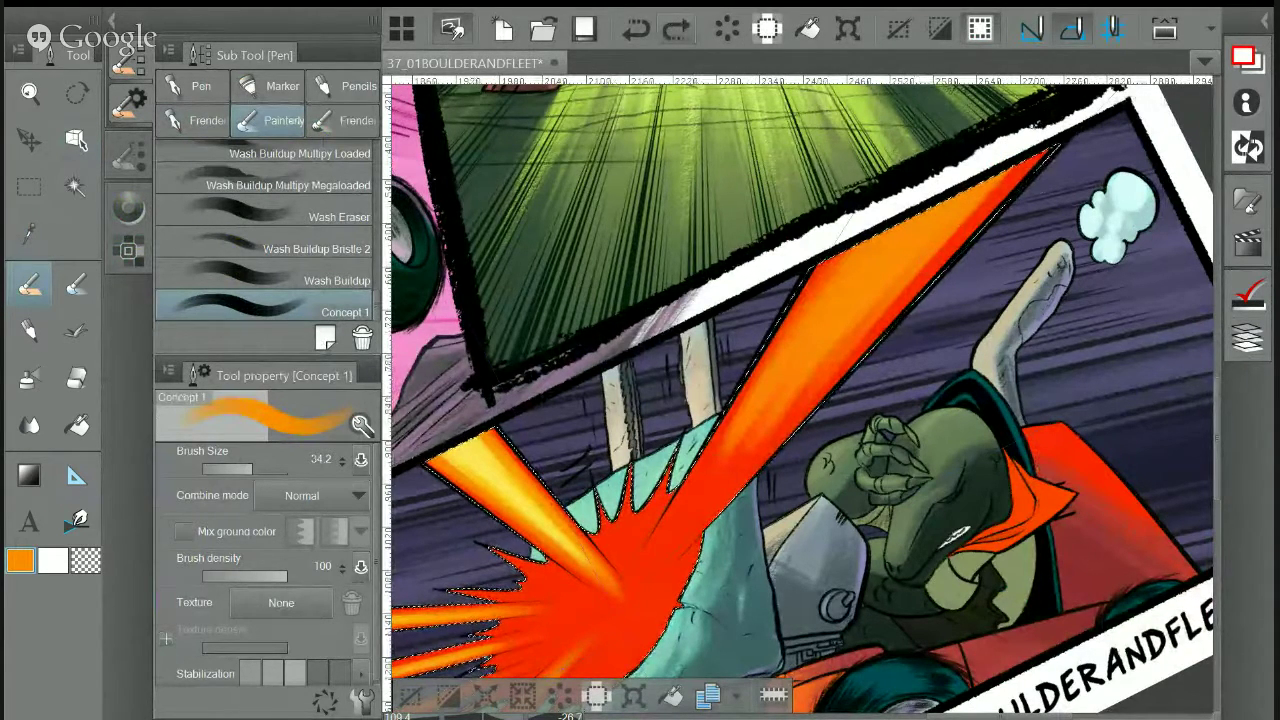
{"action": "left_click", "coordinate": [1032, 28]}
{"action": "left_click_drag", "start_coordinate": [1018, 202], "coordinate": [680, 535]}
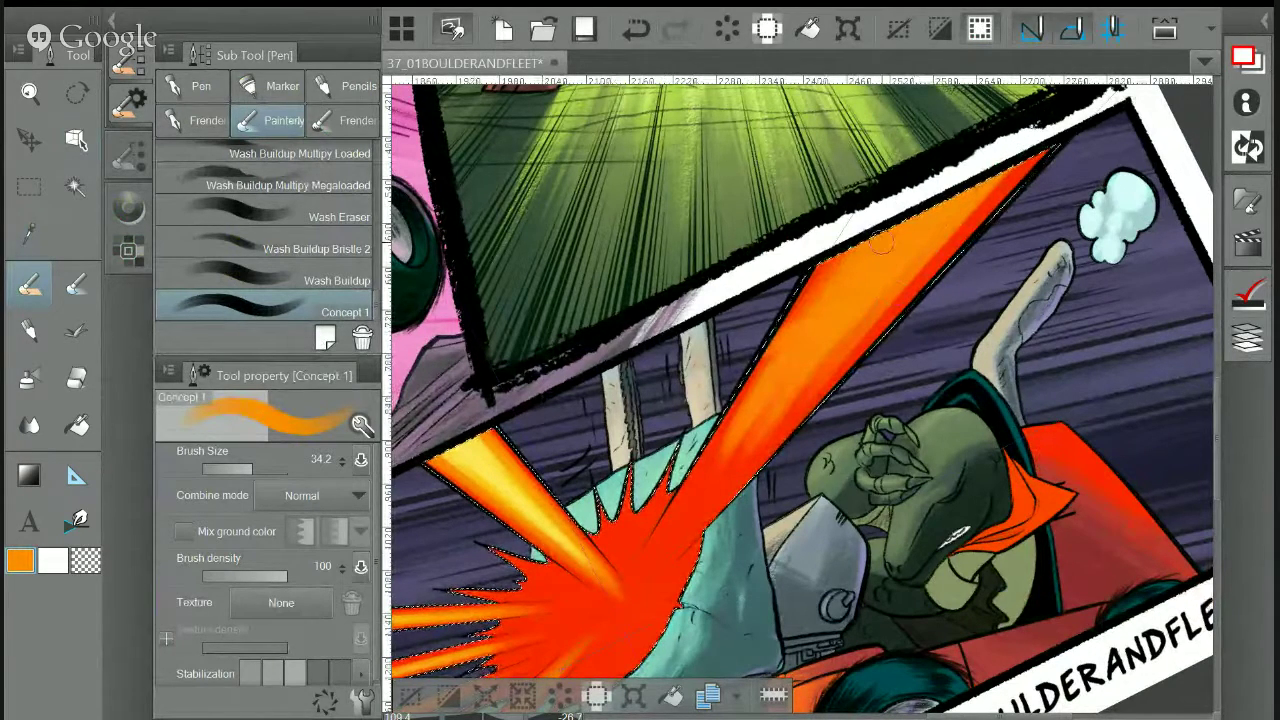
{"action": "left_click", "coordinate": [636, 29]}
Paint another orange stroke along the wide beam, outward from where it leaves the burst
{"action": "left_click_drag", "start_coordinate": [1000, 250], "coordinate": [1064, 292]}
{"action": "key", "text": "o"}
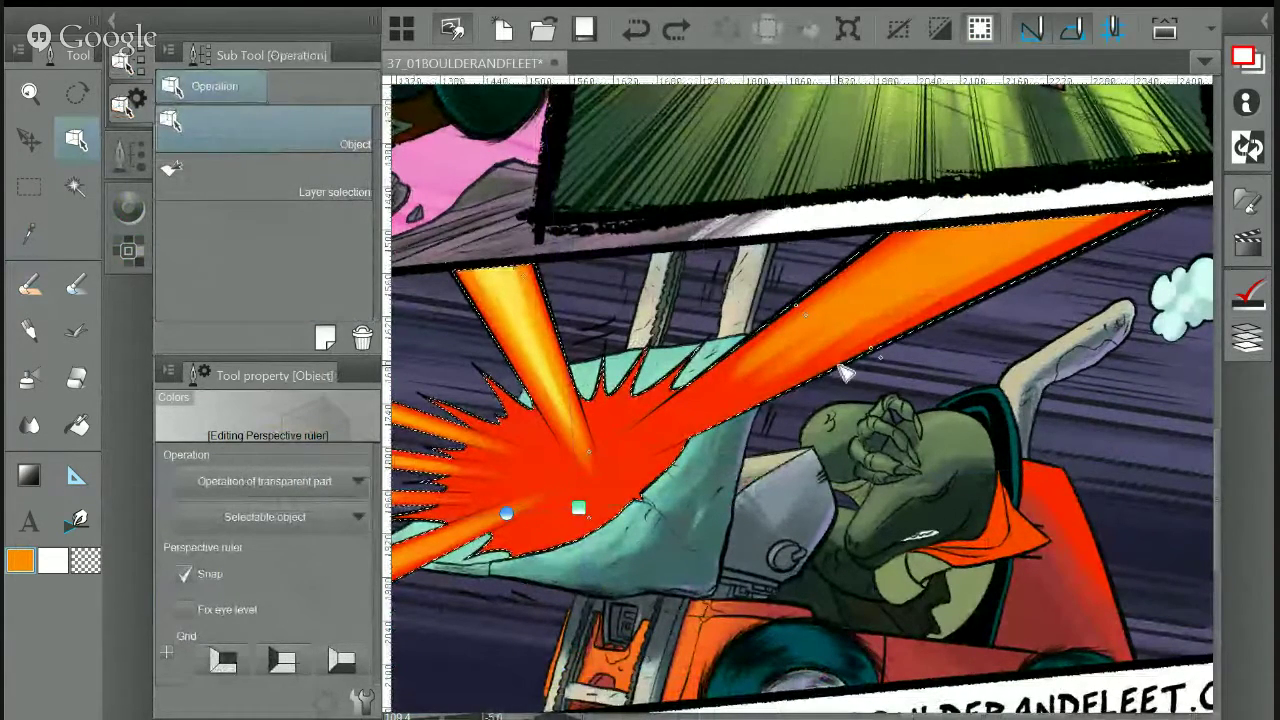
{"action": "key", "text": "p"}
{"action": "left_click_drag", "start_coordinate": [641, 437], "coordinate": [860, 330]}
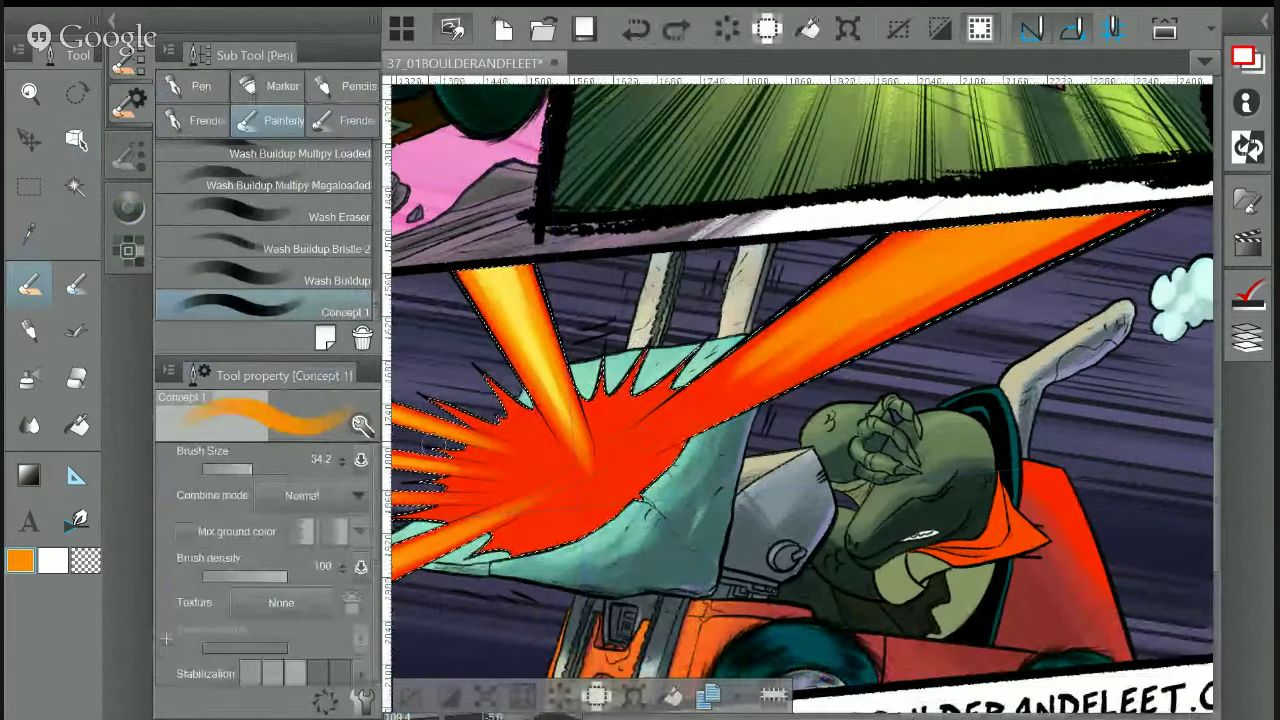
Select the perspective ruler at the burst, try orange strokes from the burst into the wide beam, and undo them
{"action": "key", "text": "o"}
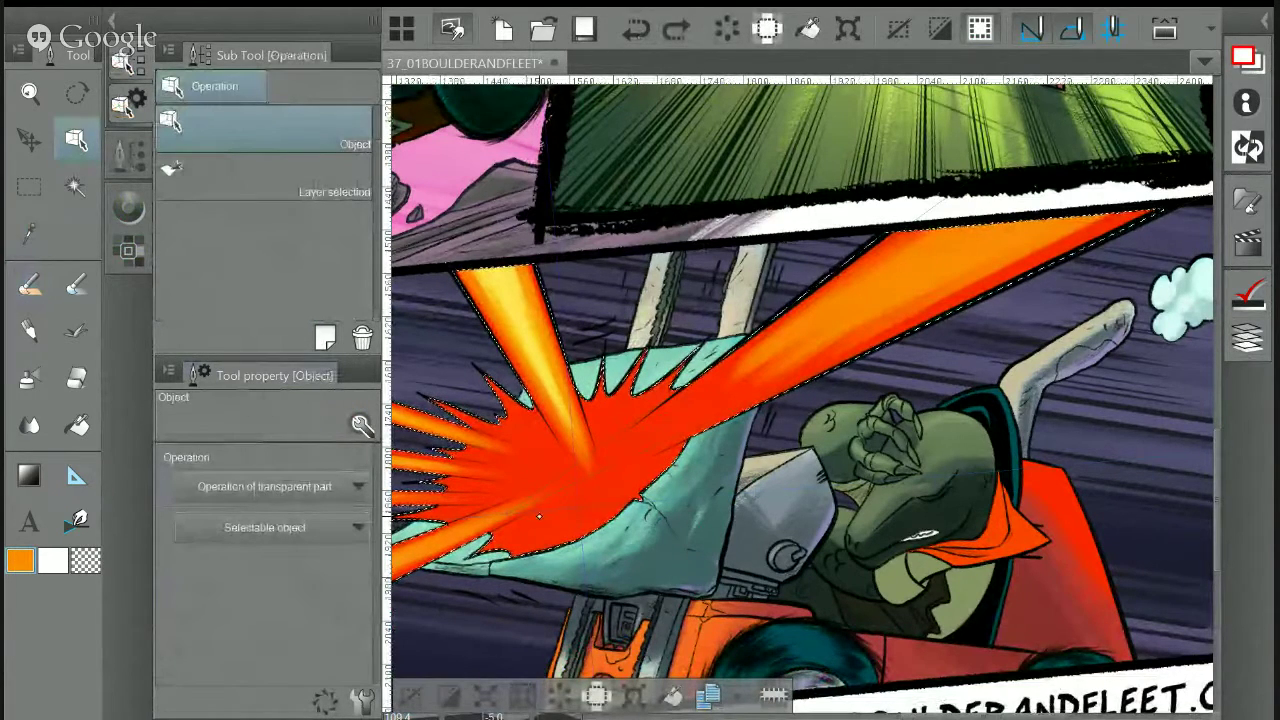
{"action": "left_click", "coordinate": [539, 516]}
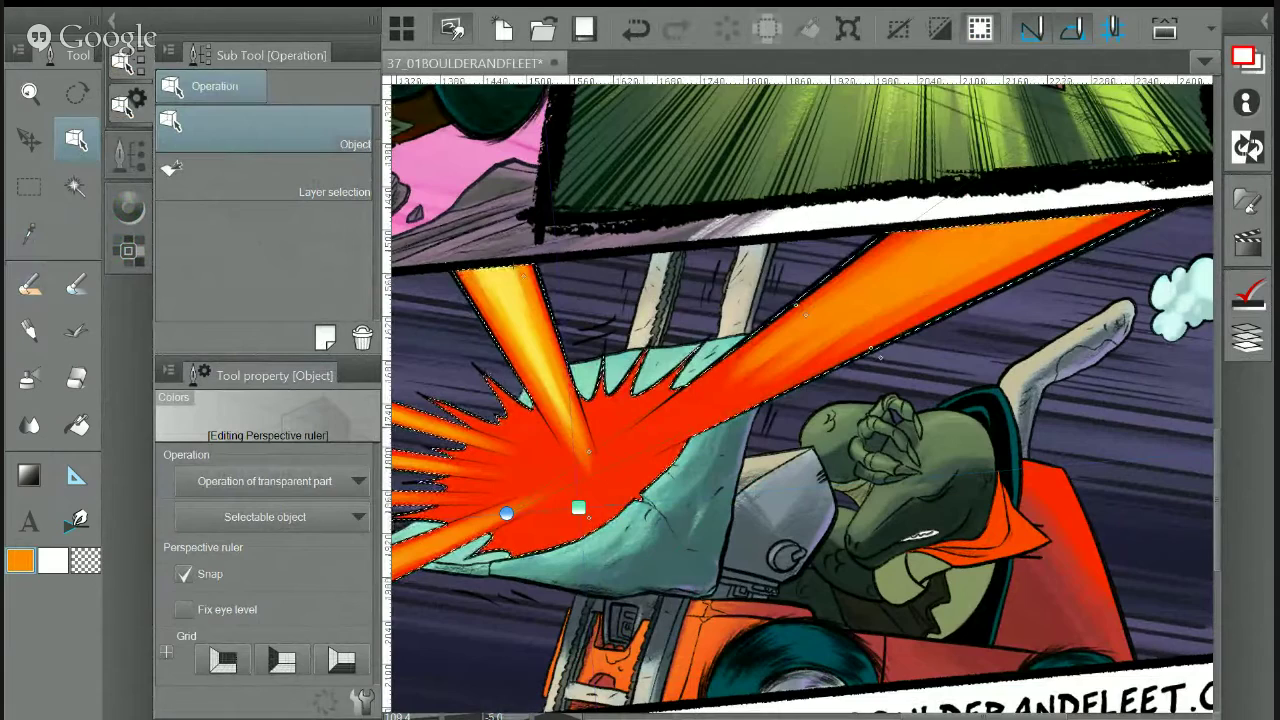
{"action": "scroll", "coordinate": [700, 504], "scroll_direction": "up", "scroll_amount": 5}
{"action": "left_click_drag", "start_coordinate": [690, 500], "coordinate": [1175, 425]}
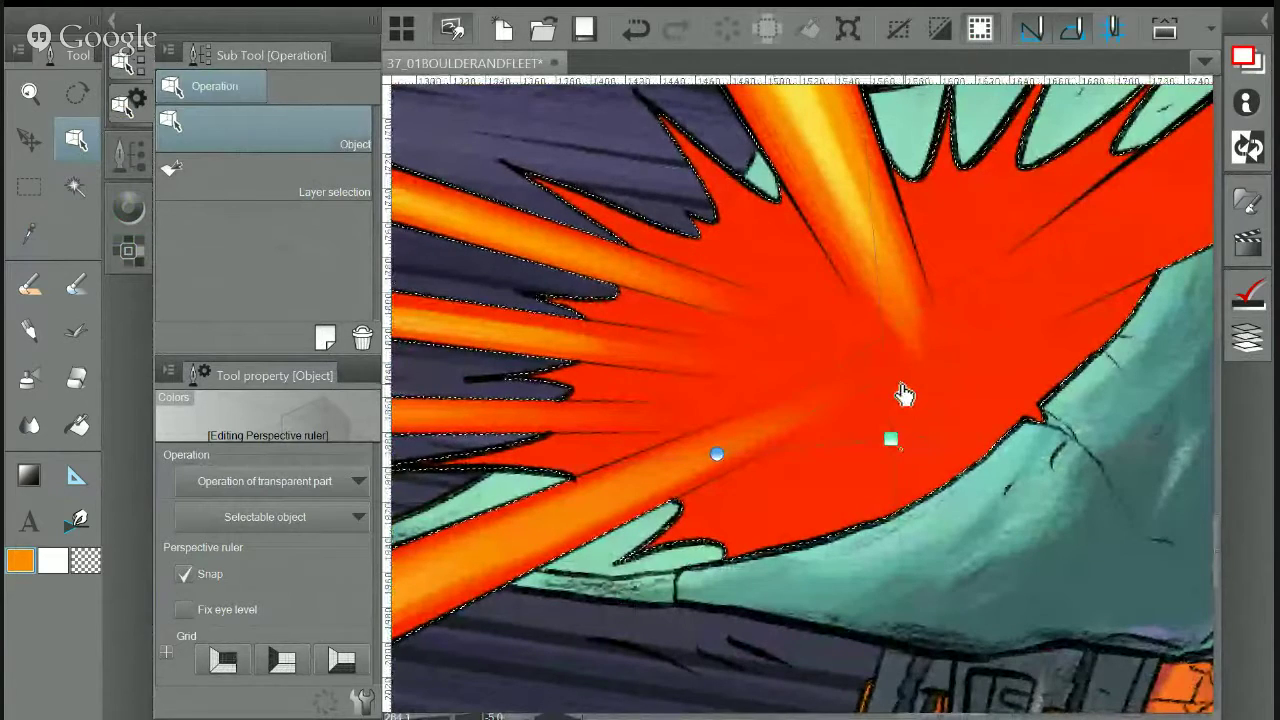
{"action": "left_click_drag", "start_coordinate": [906, 391], "coordinate": [581, 545]}
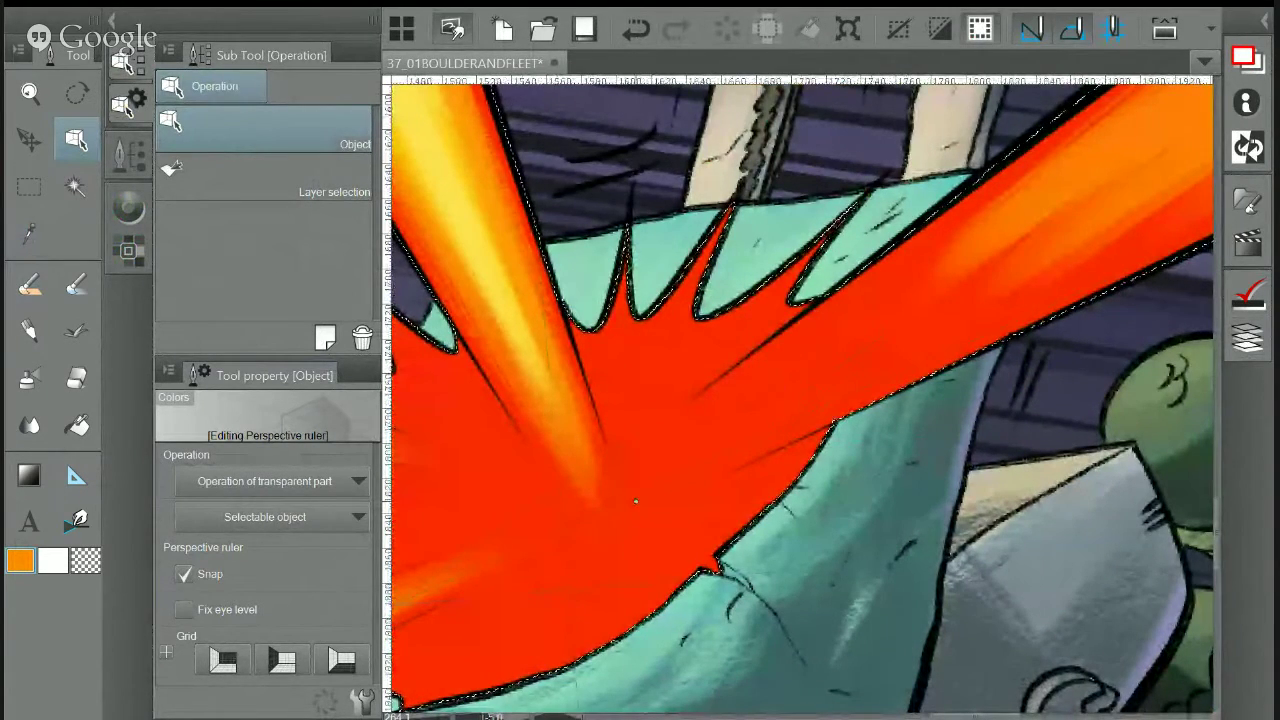
{"action": "key", "text": "p"}
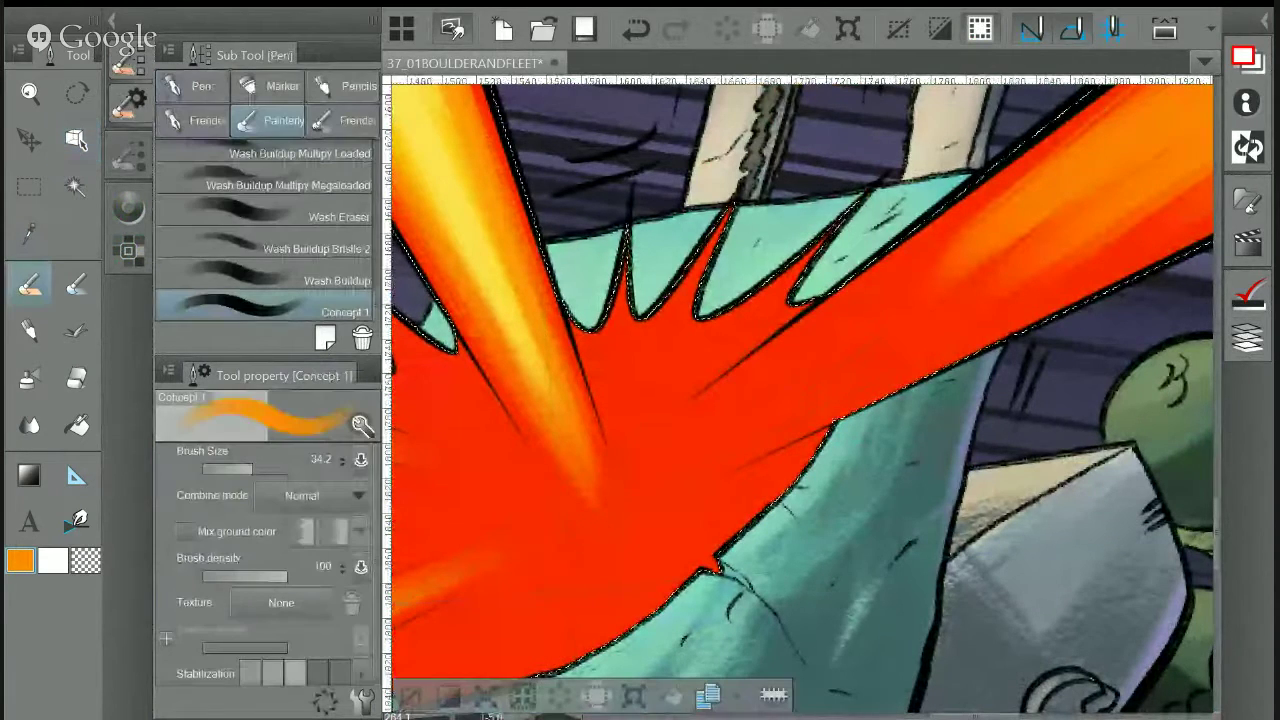
{"action": "left_click_drag", "start_coordinate": [678, 442], "coordinate": [858, 412]}
{"action": "left_click_drag", "start_coordinate": [628, 385], "coordinate": [1005, 338]}
{"action": "left_click", "coordinate": [636, 29]}
{"action": "key", "text": "ctrl+z"}
{"action": "key", "text": "ctrl+z"}
{"action": "left_click_drag", "start_coordinate": [700, 450], "coordinate": [901, 370]}
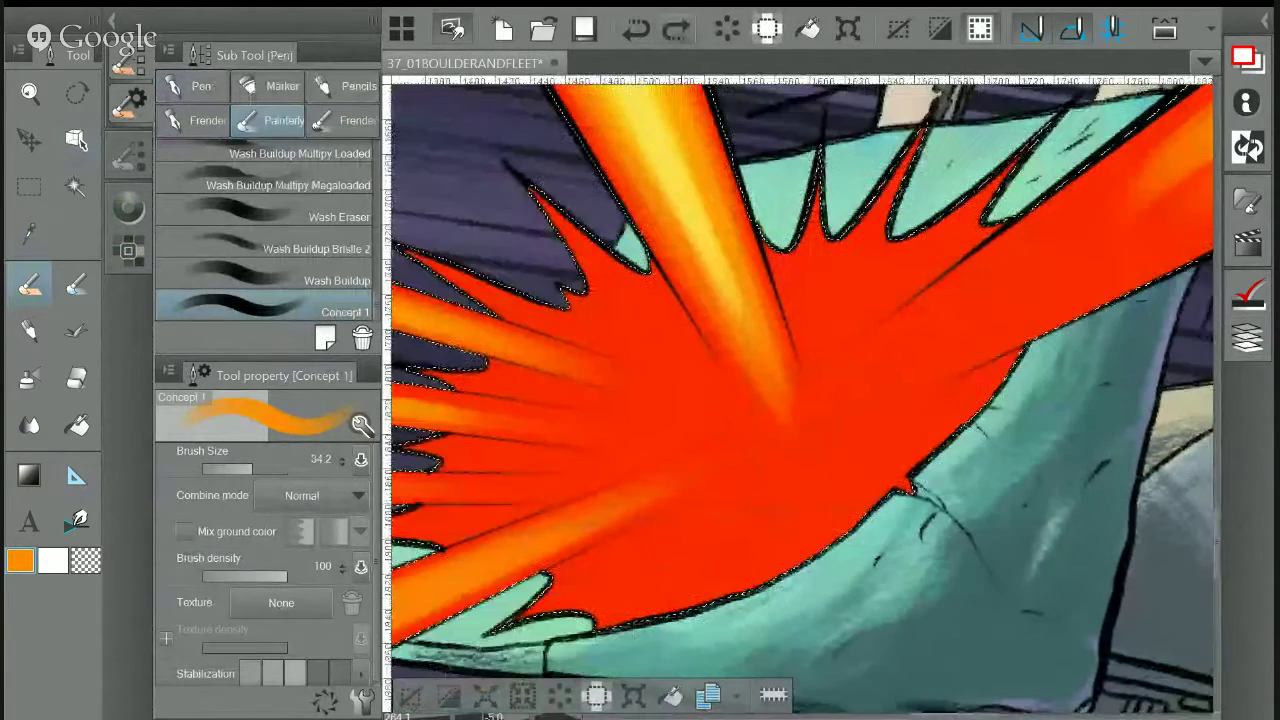
Reselect the perspective ruler, try short orange strokes over the burst and the wide beam's base, and undo them
{"action": "key", "text": "o"}
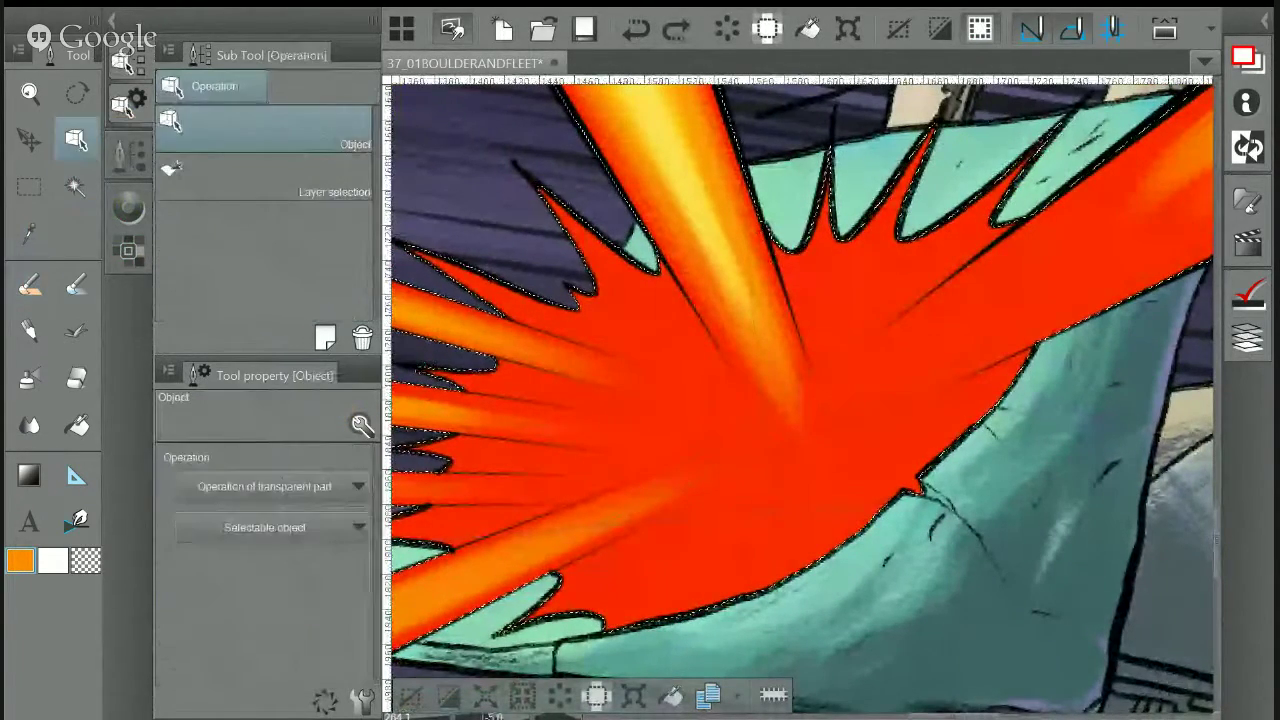
{"action": "left_click", "coordinate": [662, 481]}
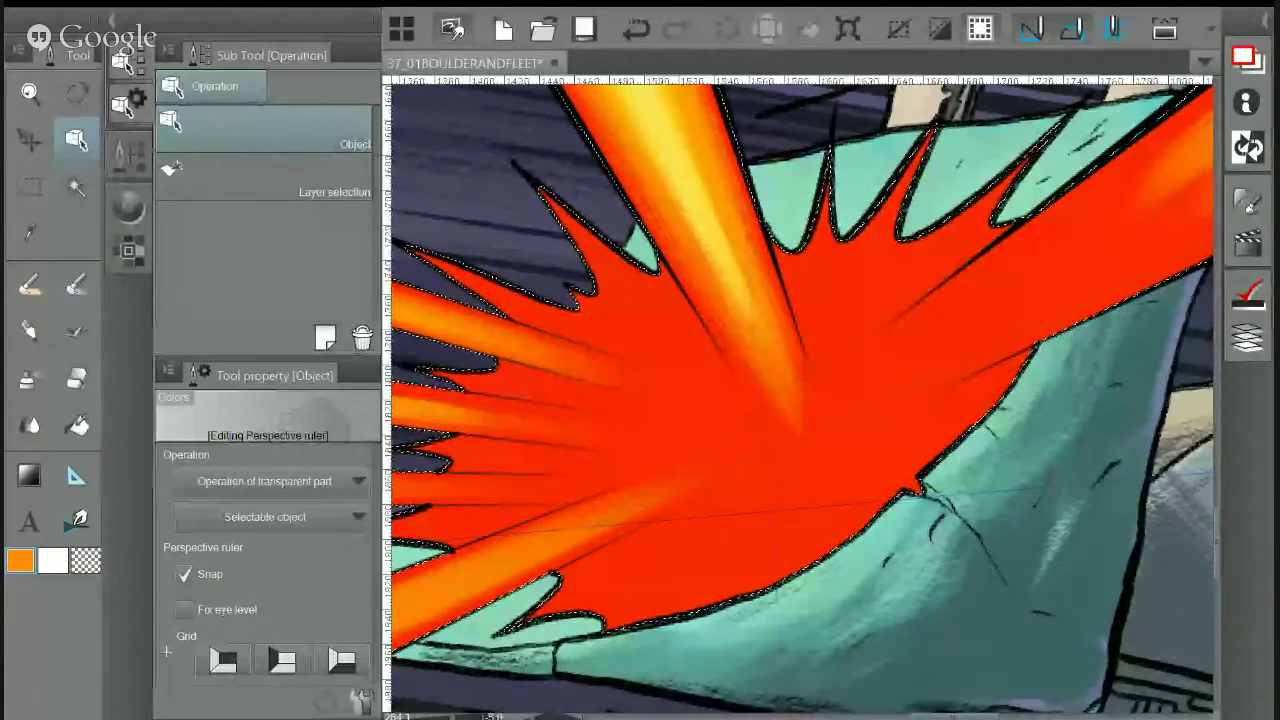
{"action": "left_click_drag", "start_coordinate": [803, 390], "coordinate": [717, 431]}
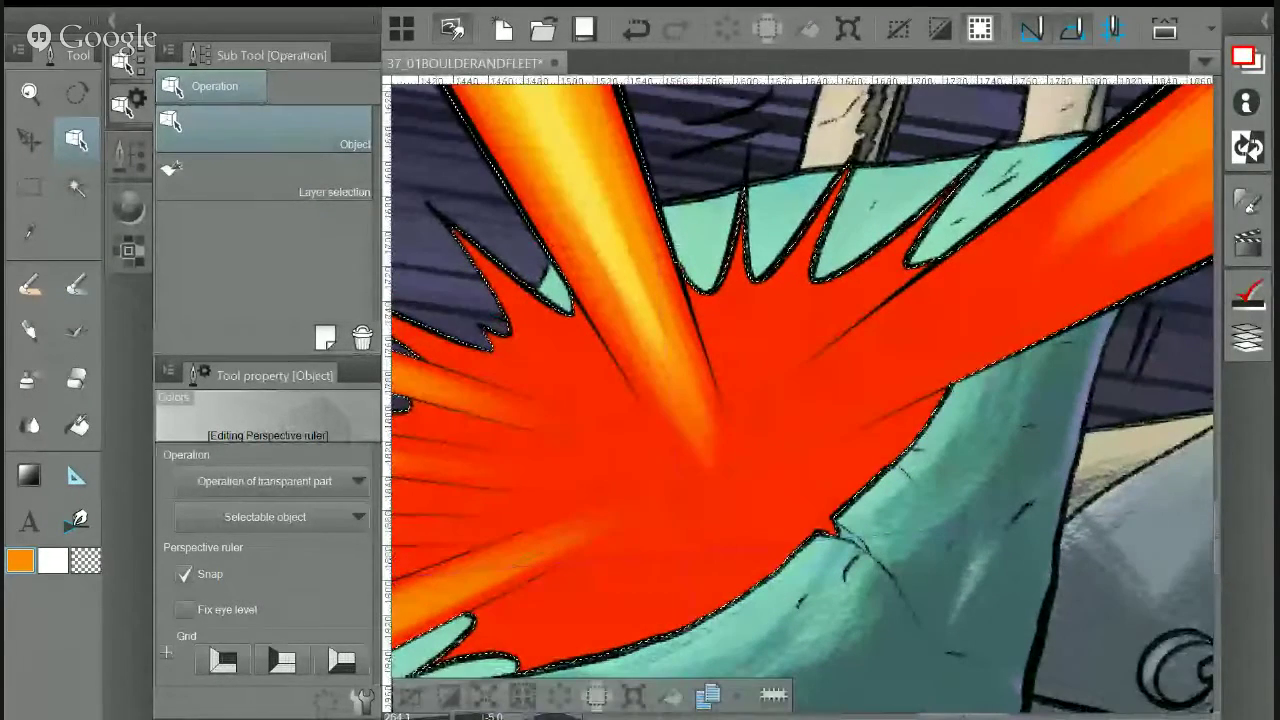
{"action": "left_click", "coordinate": [736, 406]}
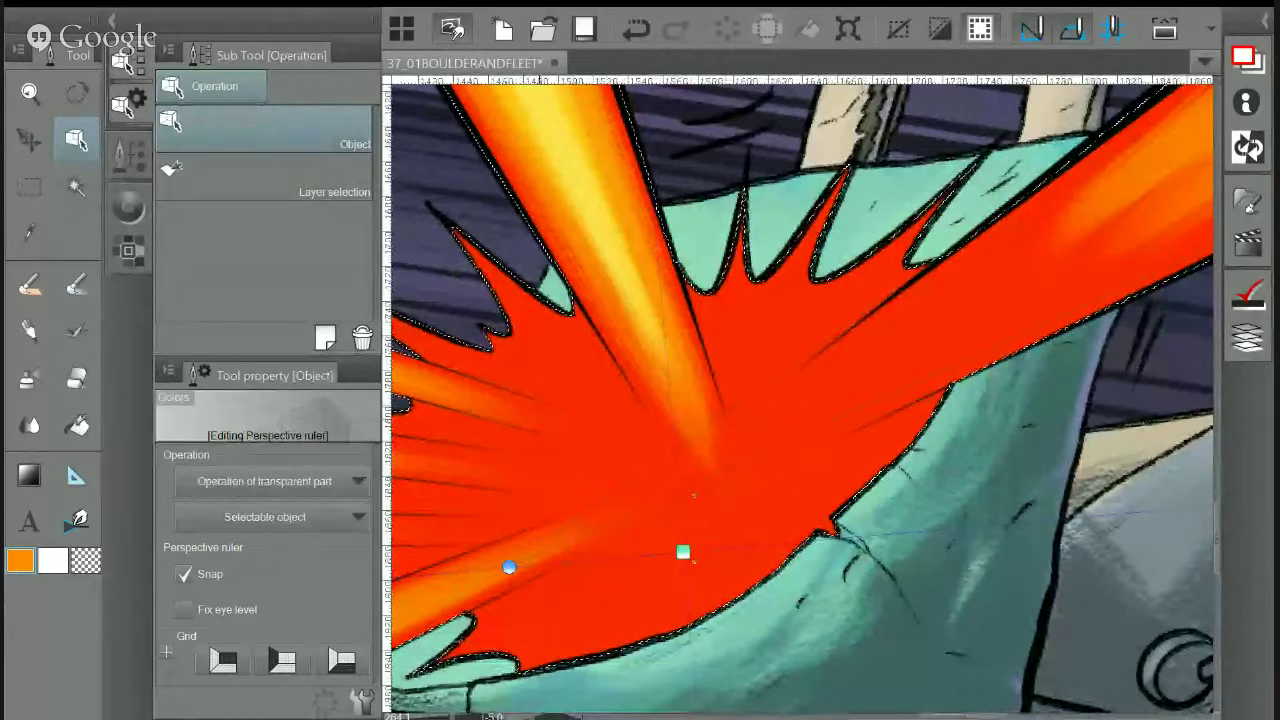
{"action": "key", "text": "p"}
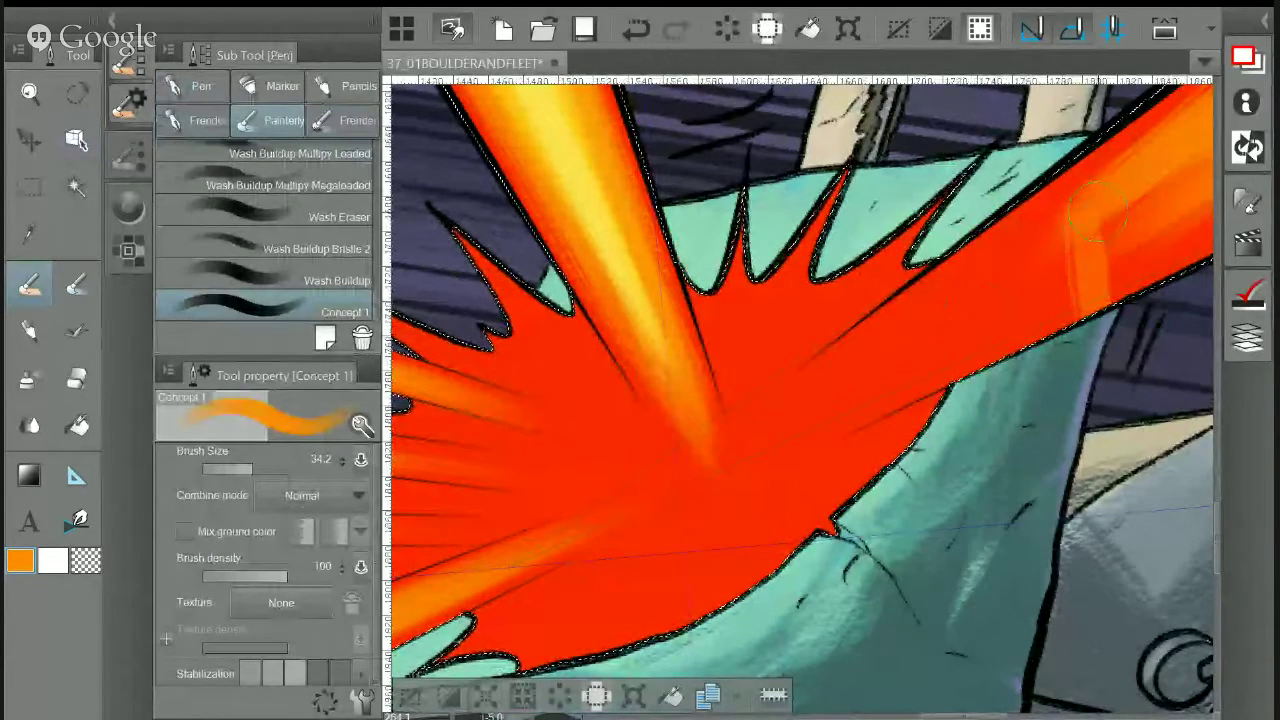
{"action": "key", "text": "ctrl+z"}
{"action": "left_click_drag", "start_coordinate": [1051, 277], "coordinate": [1056, 330]}
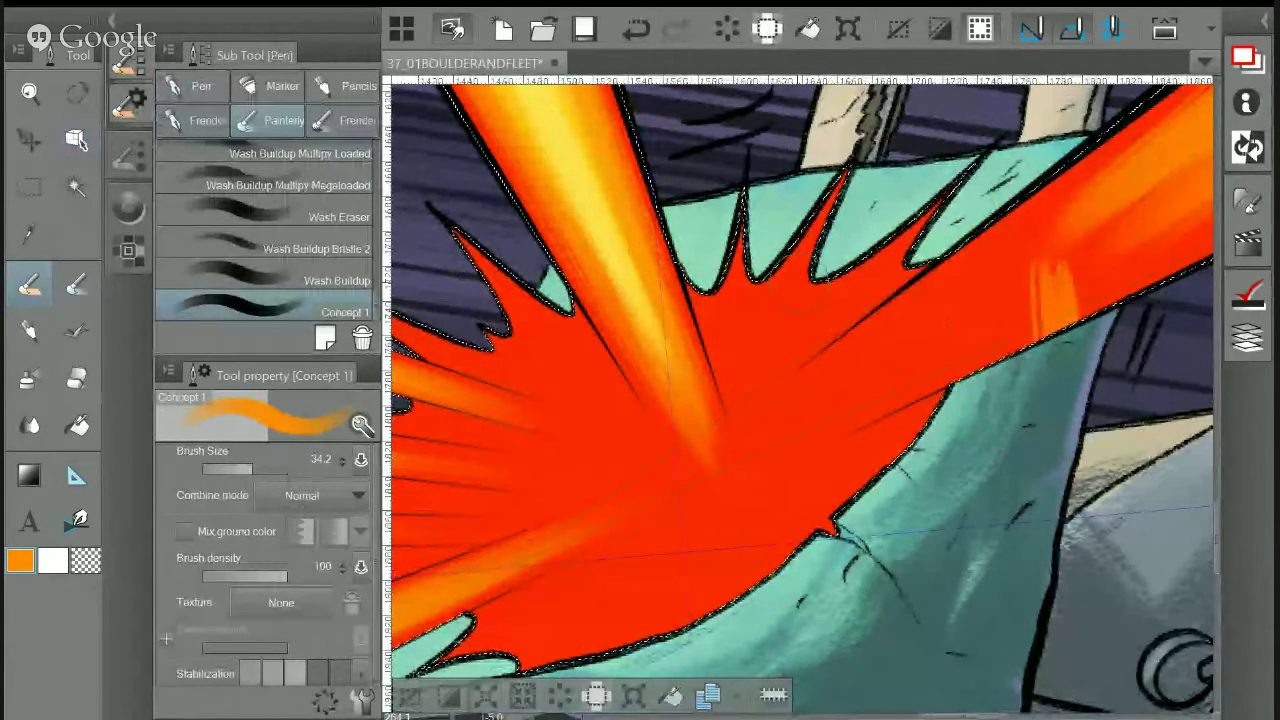
{"action": "left_click_drag", "start_coordinate": [795, 258], "coordinate": [815, 540]}
{"action": "left_click_drag", "start_coordinate": [945, 300], "coordinate": [932, 425]}
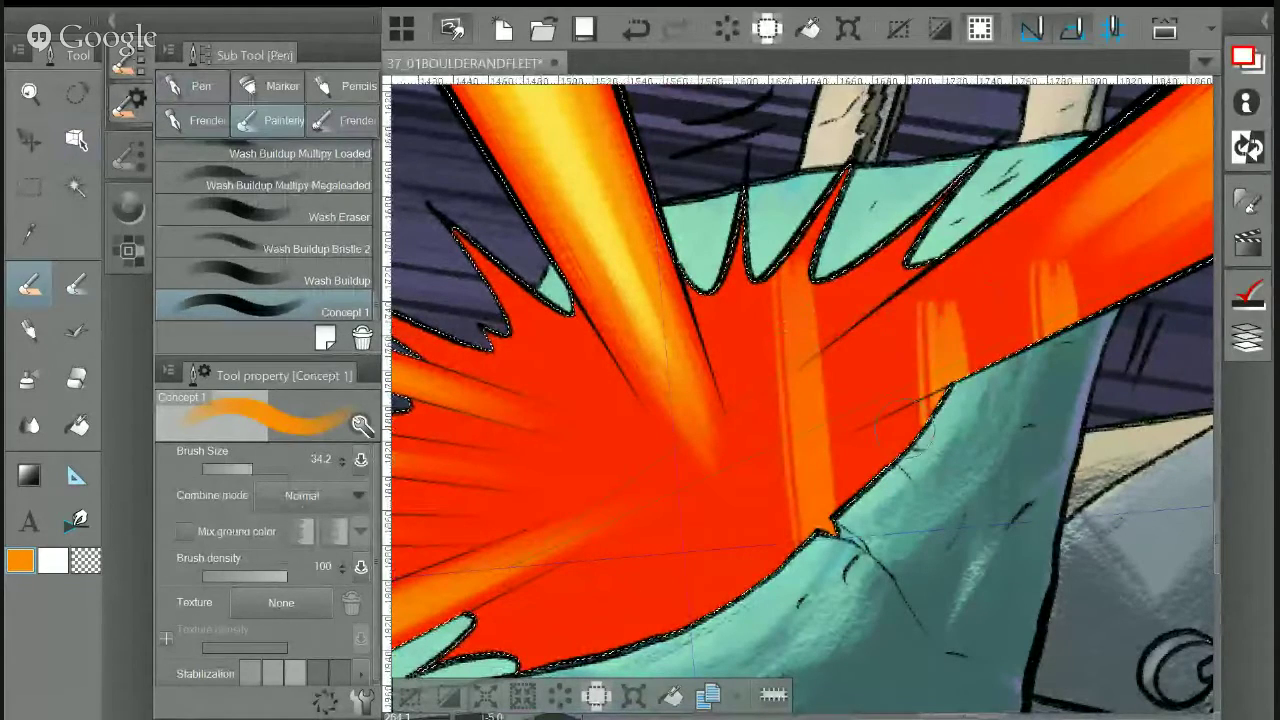
{"action": "key", "text": "ctrl+z"}
{"action": "key", "text": "ctrl+z"}
{"action": "key", "text": "ctrl+z"}
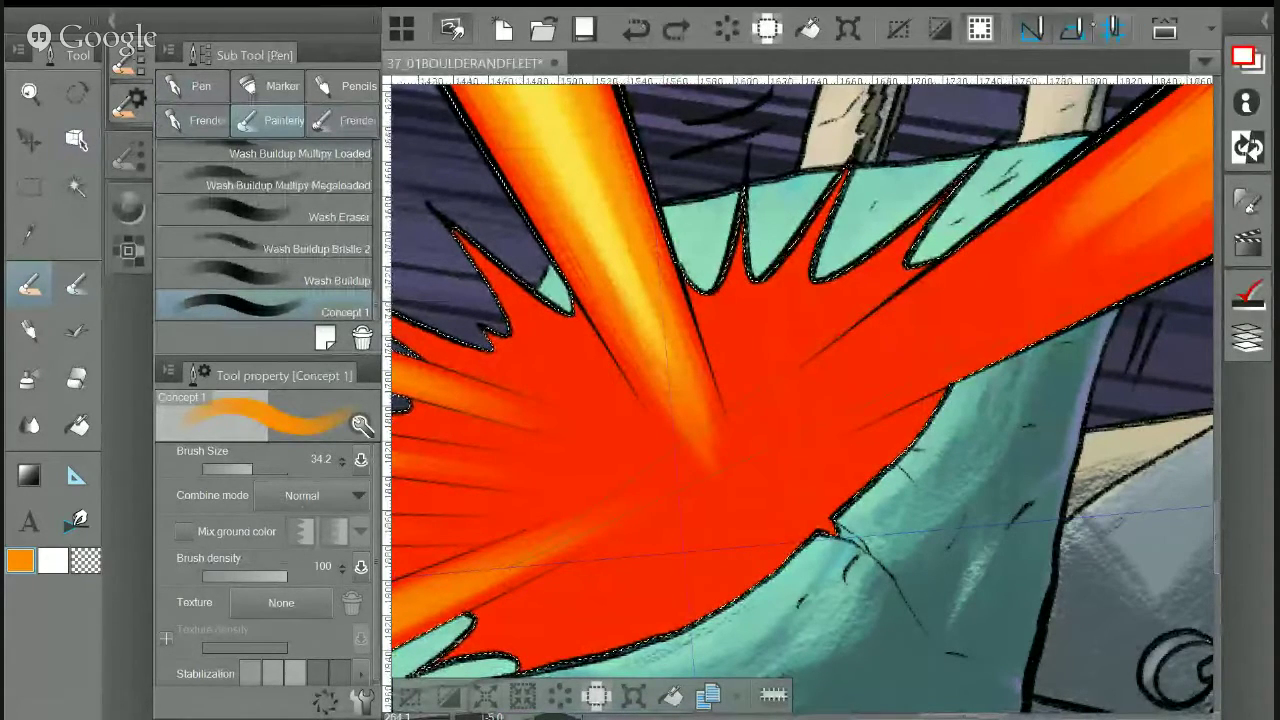
Paint long orange strokes down the wide beam so the orange extends toward the burst, leaving both edges red
{"action": "left_click_drag", "start_coordinate": [784, 256], "coordinate": [508, 416]}
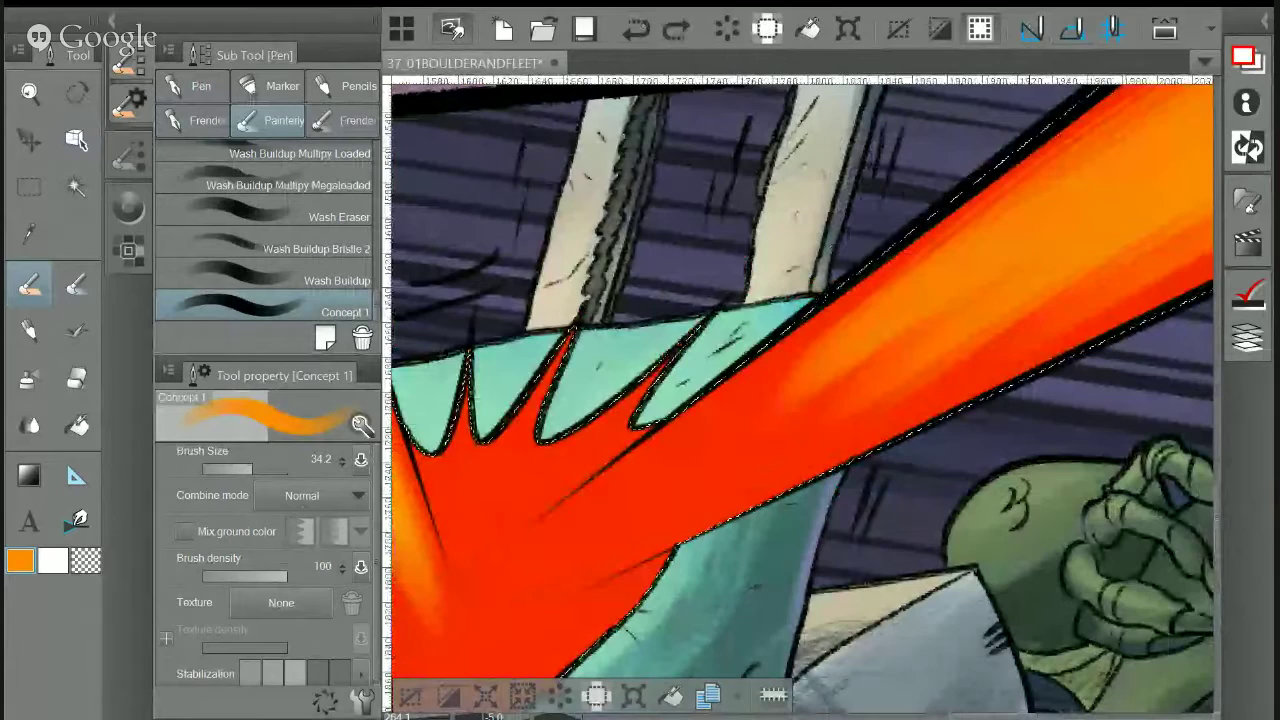
{"action": "key", "text": "ctrl+minus"}
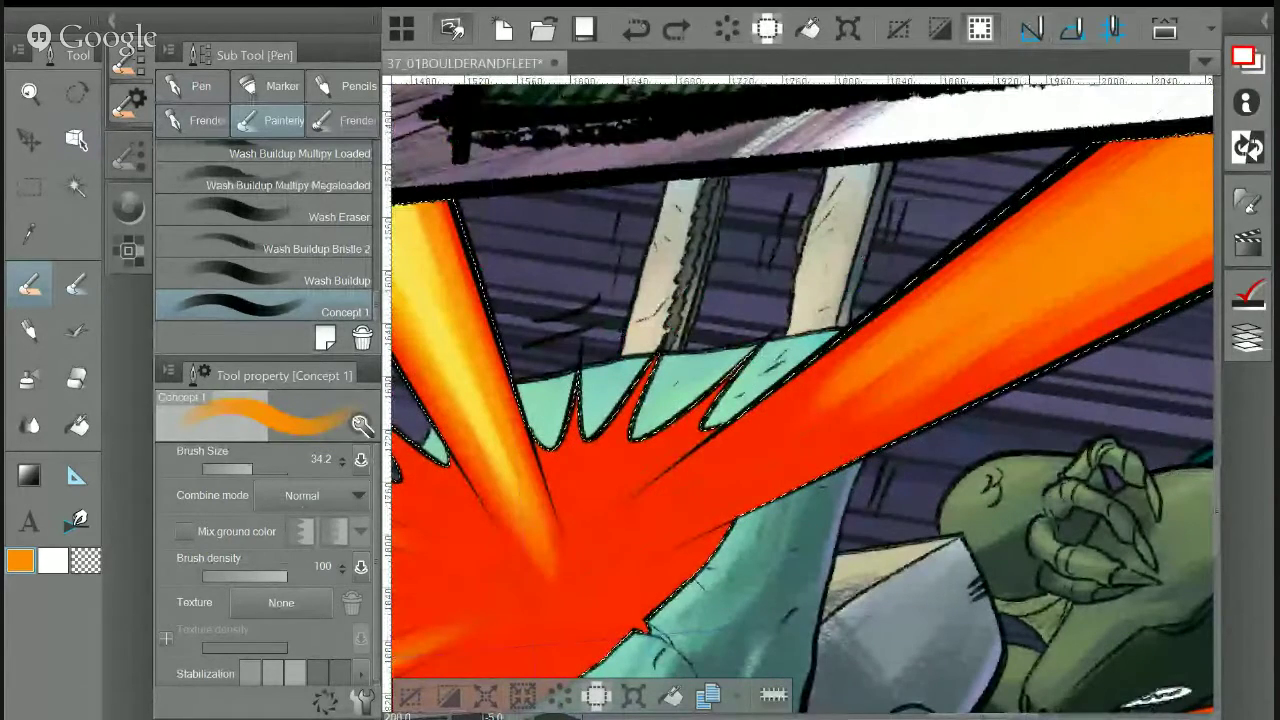
{"action": "mouse_move", "coordinate": [989, 284]}
{"action": "left_mouse_down"}
{"action": "mouse_move", "coordinate": [917, 269]}
{"action": "mouse_move", "coordinate": [699, 340]}
{"action": "mouse_move", "coordinate": [530, 576]}
{"action": "left_mouse_up"}
{"action": "left_click_drag", "start_coordinate": [655, 440], "coordinate": [515, 625]}
{"action": "left_click_drag", "start_coordinate": [578, 515], "coordinate": [495, 640]}
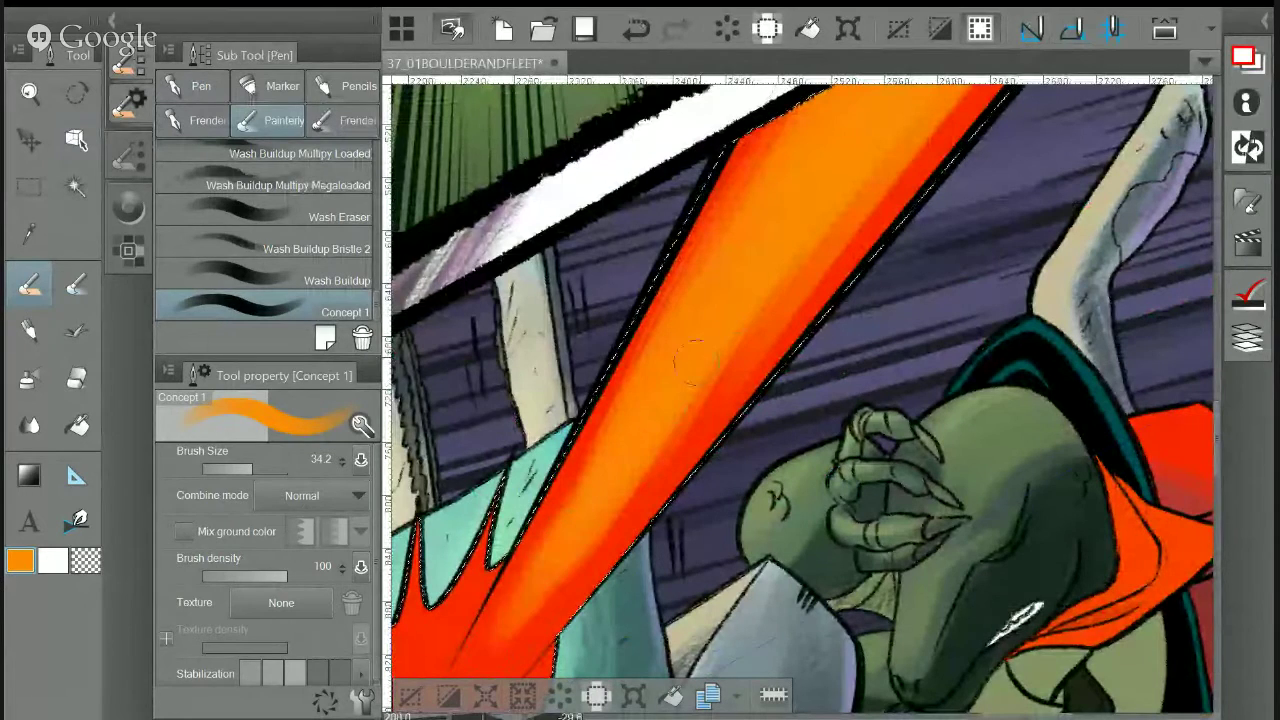
{"action": "left_click_drag", "start_coordinate": [697, 352], "coordinate": [515, 632]}
{"action": "left_click_drag", "start_coordinate": [785, 268], "coordinate": [645, 485]}
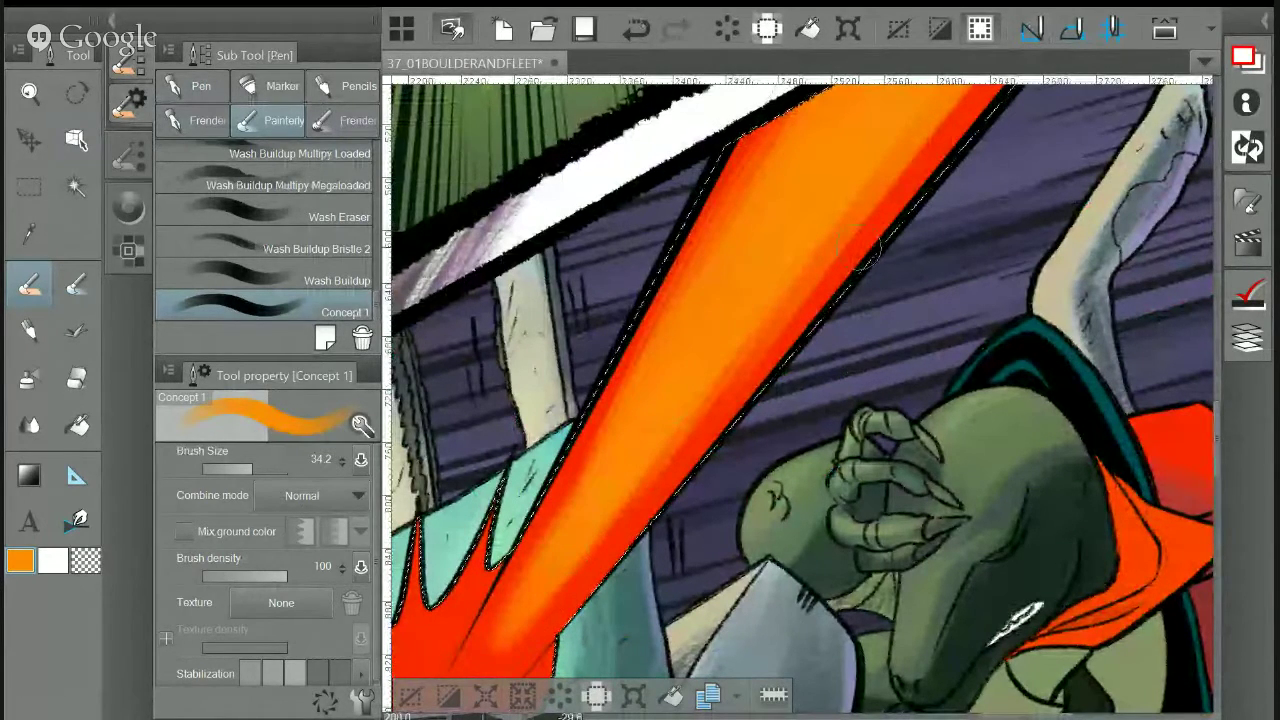
{"action": "left_click_drag", "start_coordinate": [866, 251], "coordinate": [926, 243]}
Build up and smooth the orange core over the full length of the wide beam, keeping thin red borders
{"action": "left_click", "coordinate": [128, 102]}
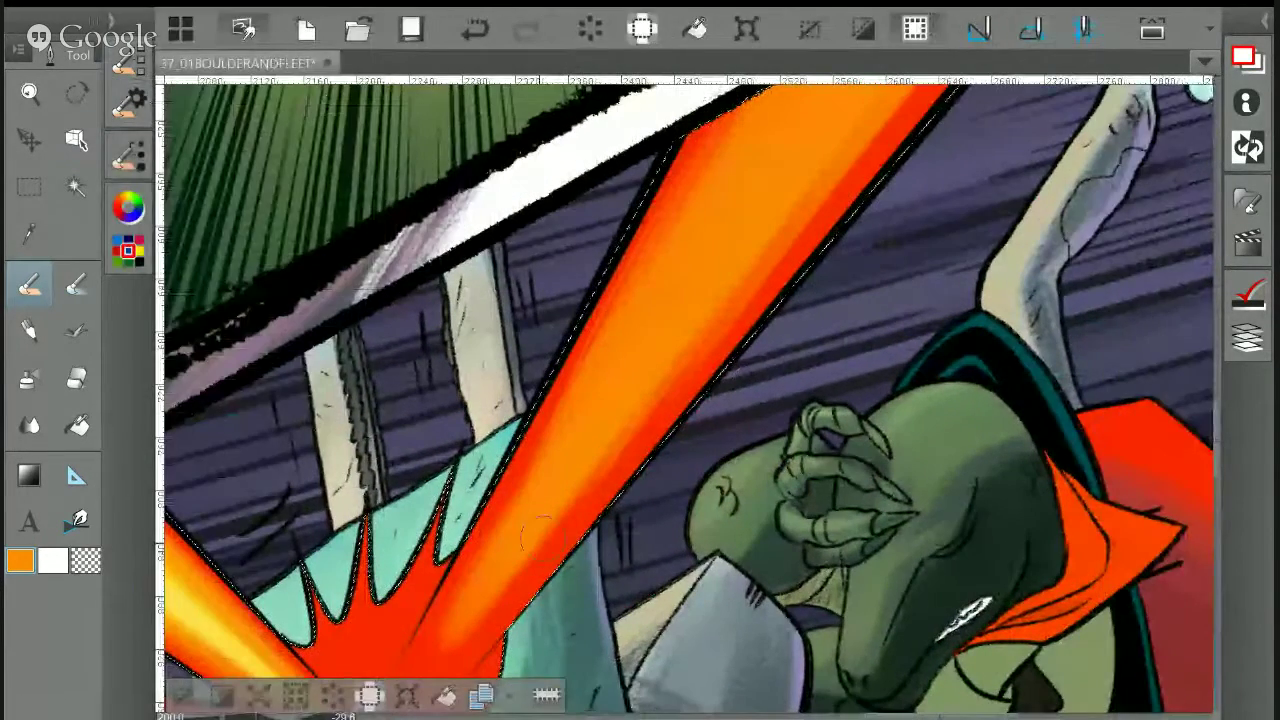
{"action": "left_click_drag", "start_coordinate": [671, 349], "coordinate": [752, 265]}
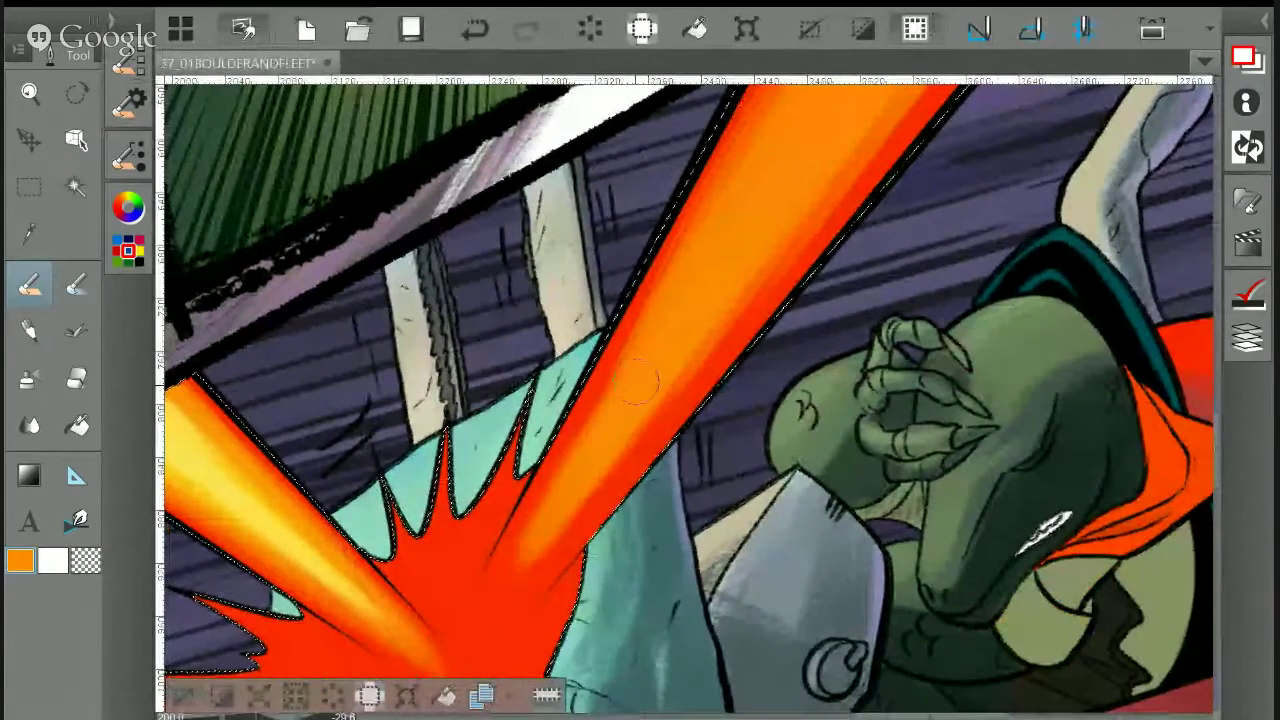
{"action": "left_click_drag", "start_coordinate": [637, 382], "coordinate": [508, 592]}
{"action": "left_click_drag", "start_coordinate": [700, 300], "coordinate": [532, 439]}
{"action": "left_click_drag", "start_coordinate": [641, 181], "coordinate": [446, 524]}
{"action": "left_click_drag", "start_coordinate": [651, 322], "coordinate": [512, 512]}
{"action": "left_click_drag", "start_coordinate": [880, 118], "coordinate": [825, 227]}
{"action": "left_click_drag", "start_coordinate": [838, 130], "coordinate": [711, 288]}
{"action": "key", "text": "ctrl+minus"}
{"action": "key", "text": "ctrl+minus"}
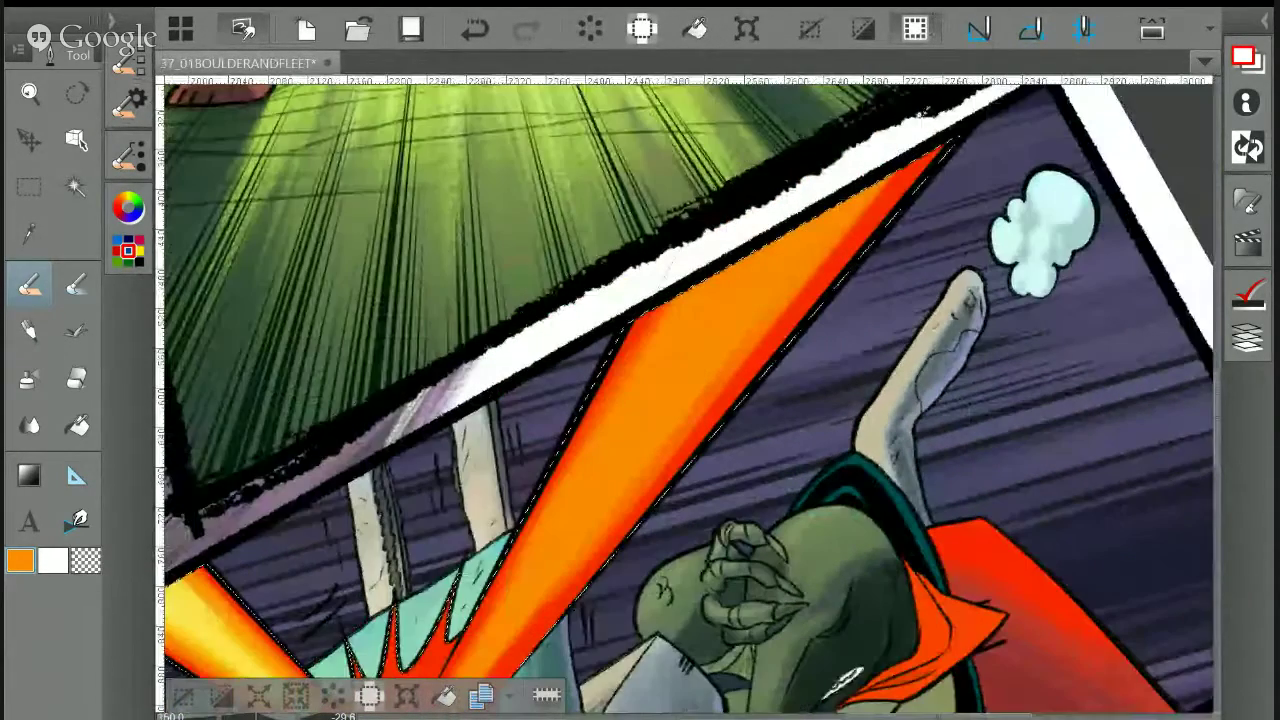
{"action": "left_click_drag", "start_coordinate": [856, 580], "coordinate": [830, 573]}
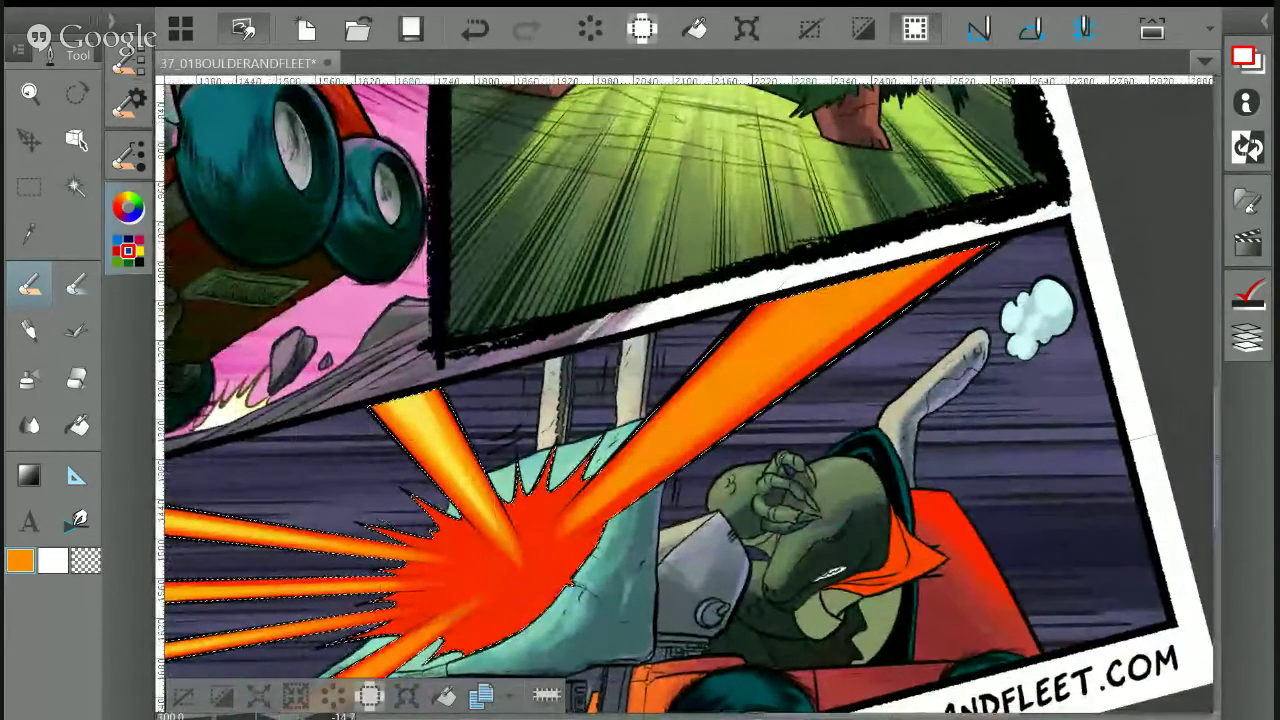
Layer yellow-orange (hue 41), yellow (hue 51) and pale yellow (saturation 62) strokes along the wide beam's core
{"action": "left_click", "coordinate": [128, 207]}
{"action": "left_click", "coordinate": [237, 89]}
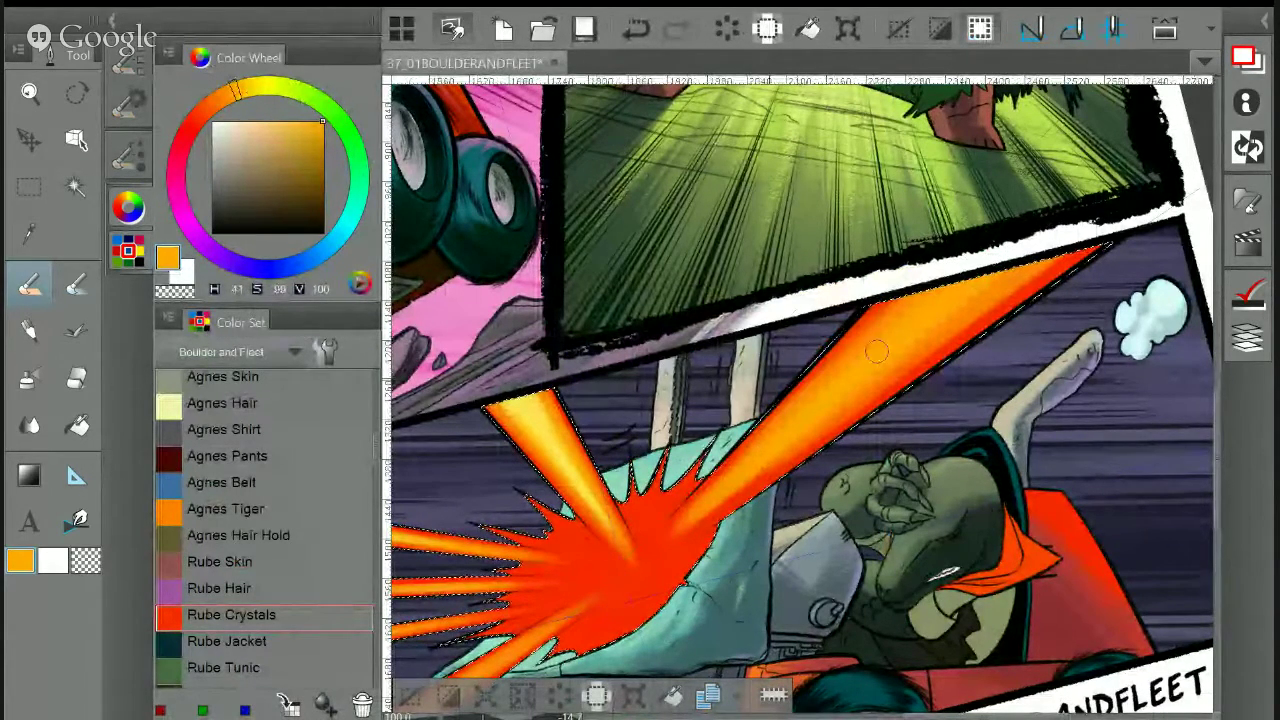
{"action": "left_click", "coordinate": [250, 86]}
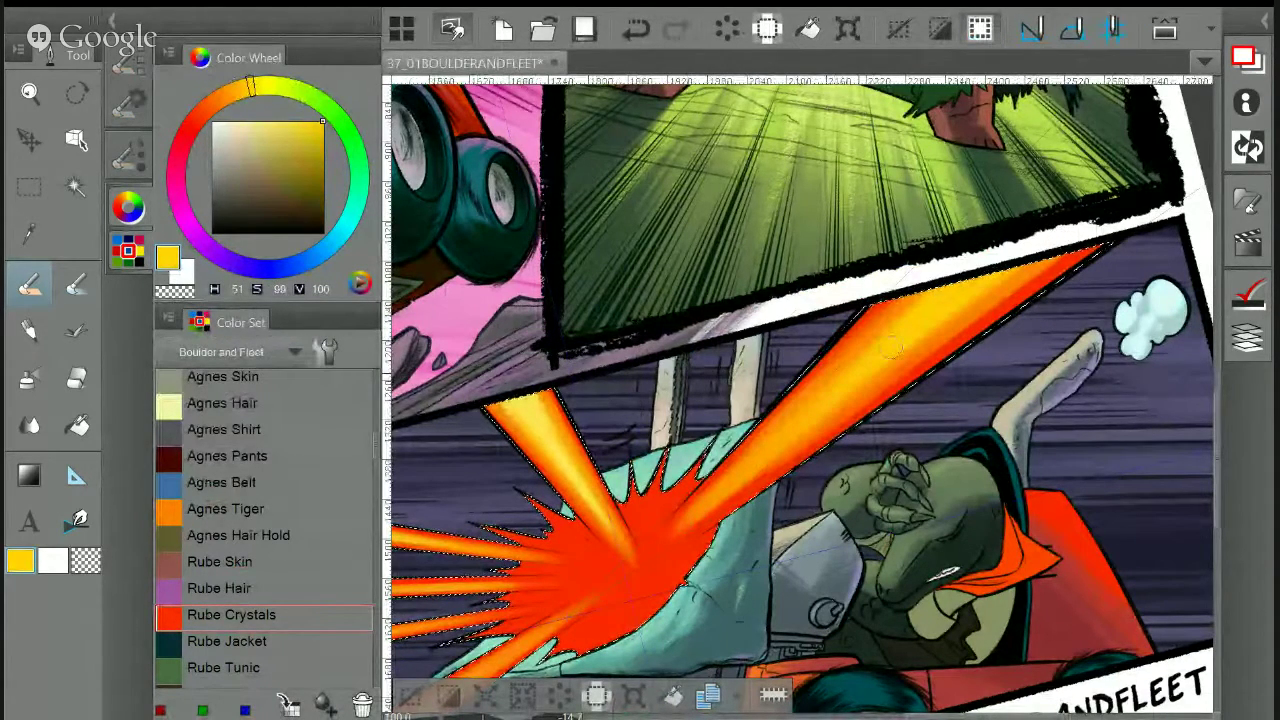
{"action": "left_click", "coordinate": [280, 121]}
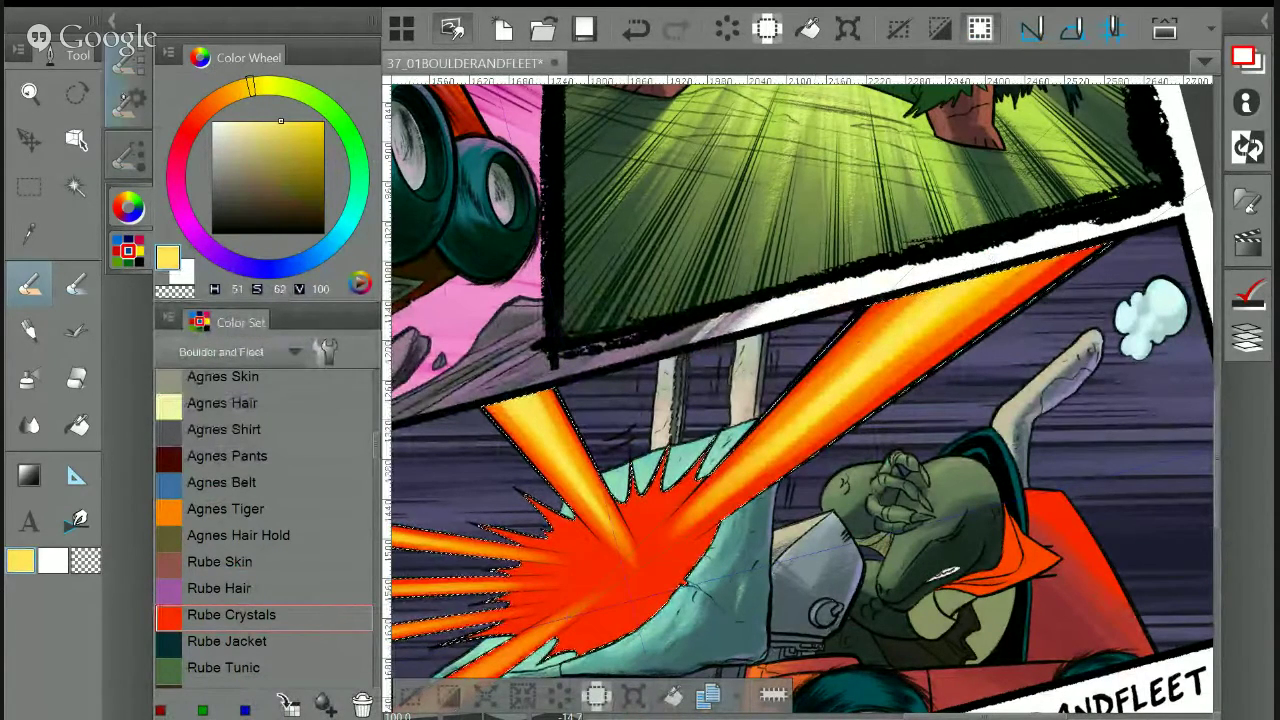
Choose the Dry Brush Inker brush and sample orange from the outer part of the wide beam
{"action": "left_click", "coordinate": [128, 102]}
{"action": "left_click", "coordinate": [194, 121]}
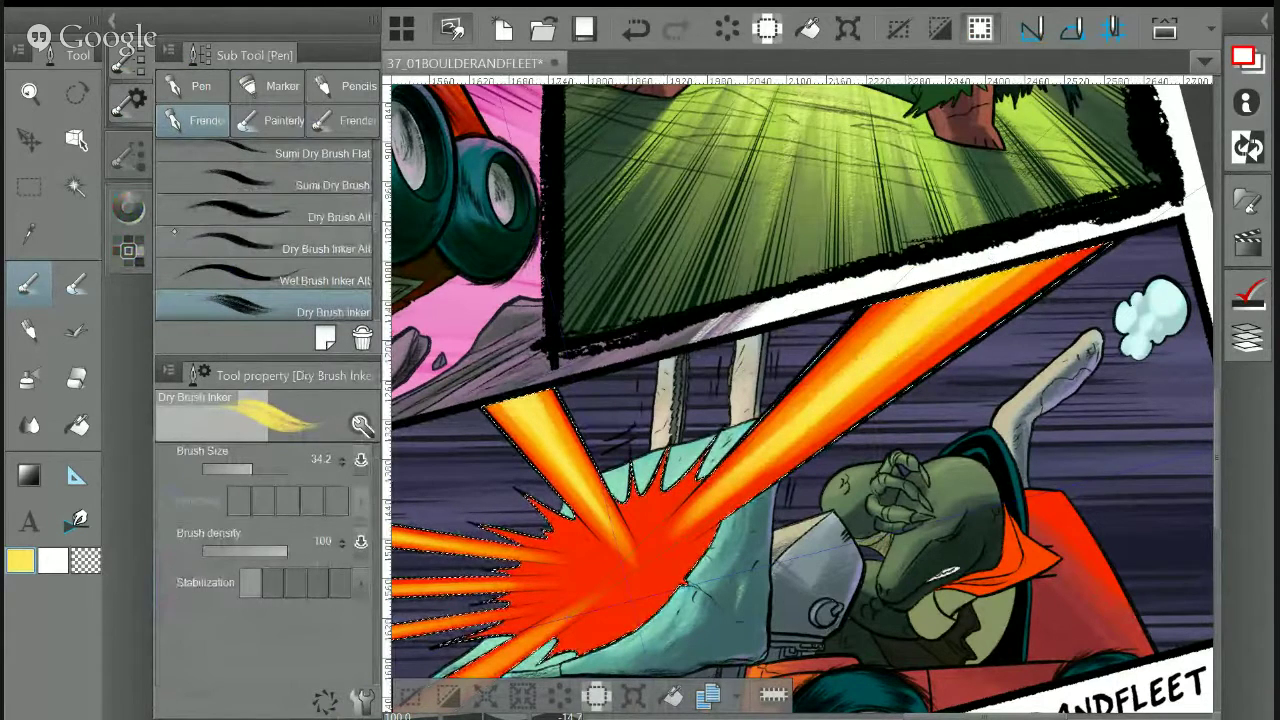
{"action": "key", "text": "i"}
{"action": "left_click", "coordinate": [1029, 272]}
{"action": "key", "text": "p"}
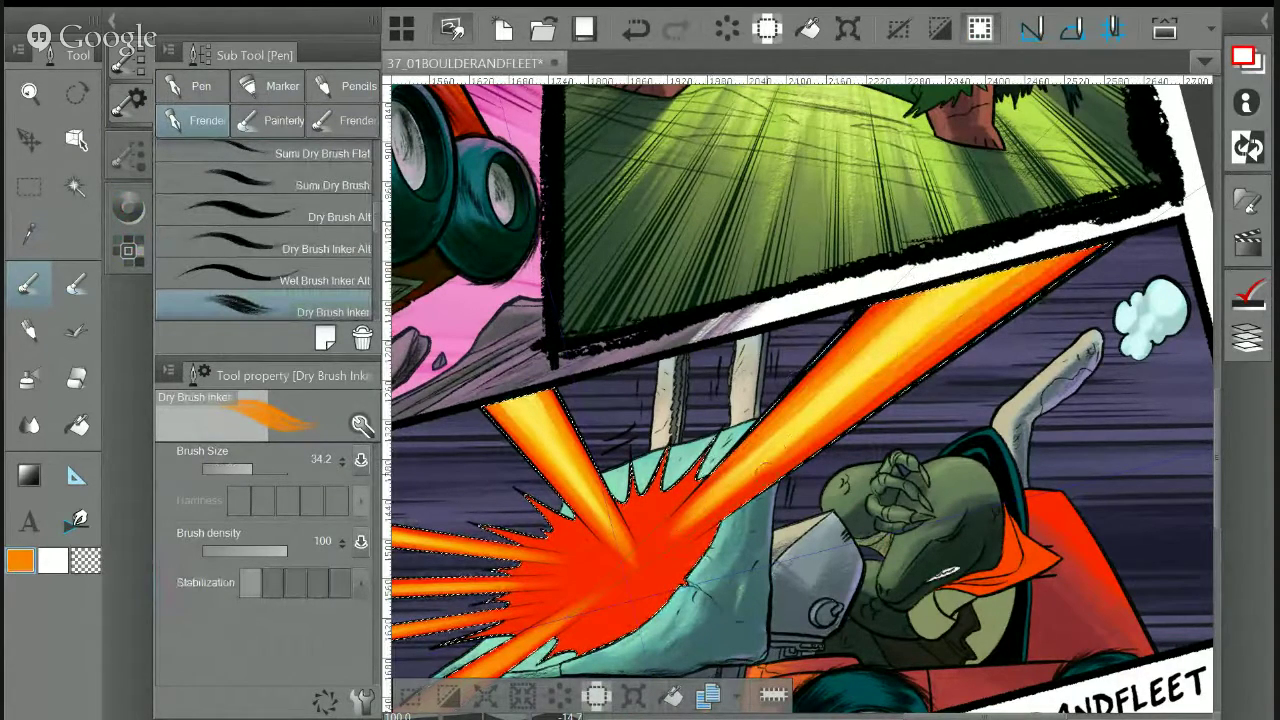
Apply two orange Foreground to transparent gradients radiating outward from the center of the red burst
{"action": "left_click_drag", "start_coordinate": [640, 600], "coordinate": [711, 499]}
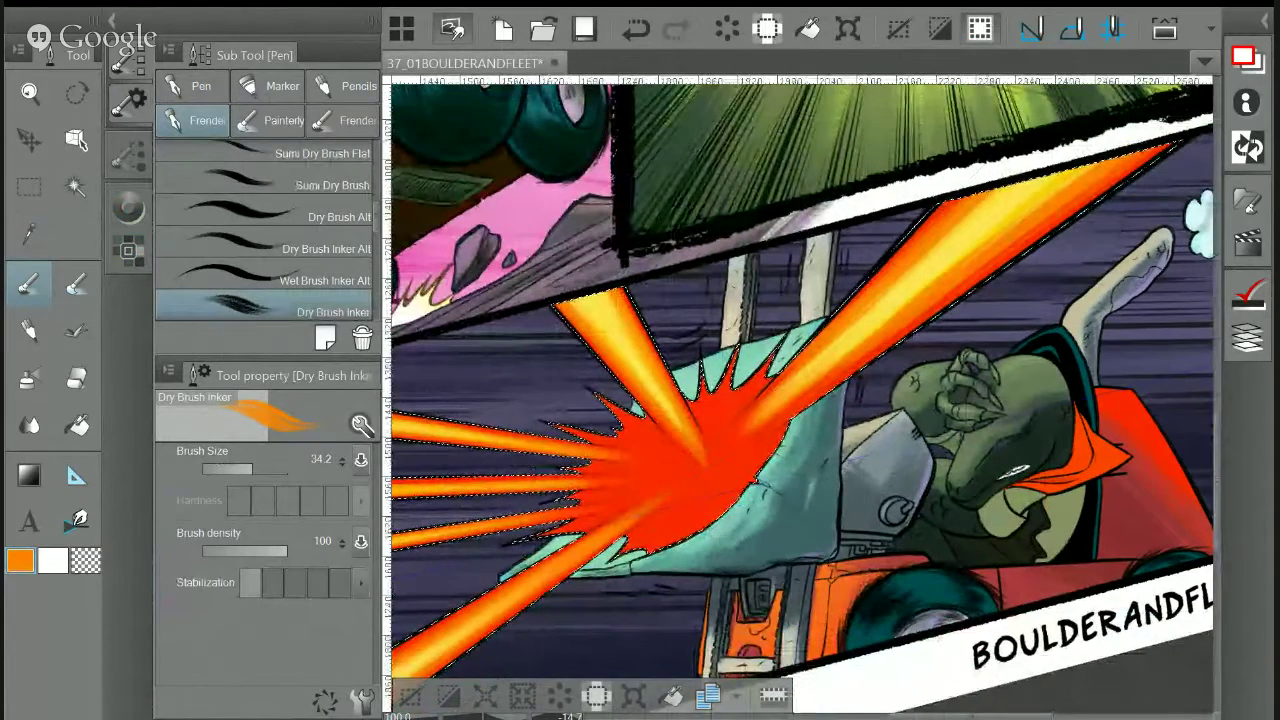
{"action": "key", "text": "g"}
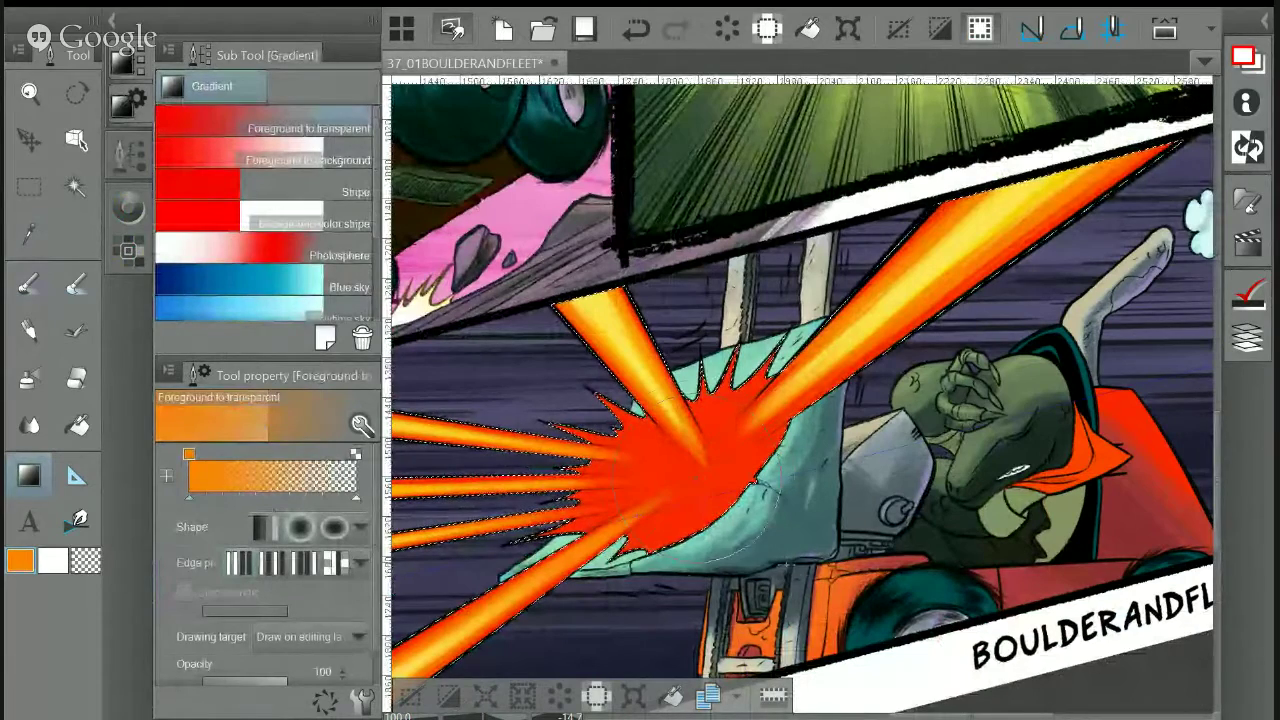
{"action": "left_click_drag", "start_coordinate": [697, 479], "coordinate": [806, 486]}
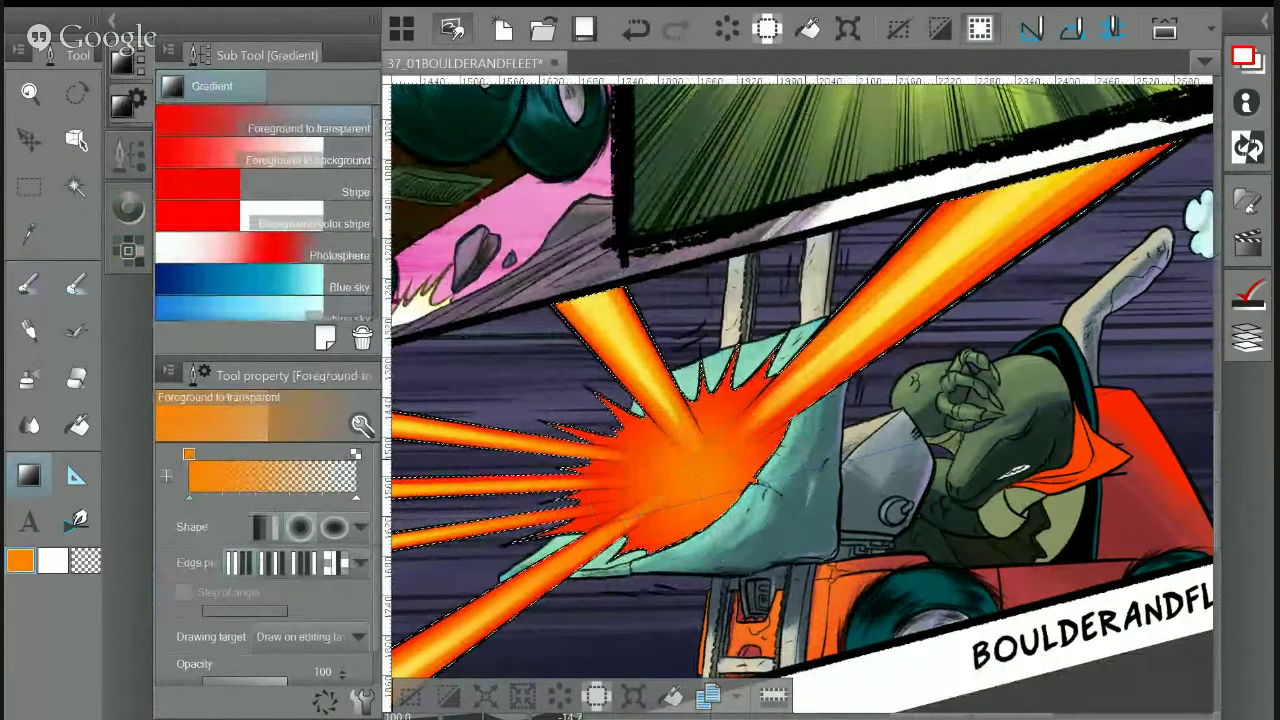
{"action": "left_click_drag", "start_coordinate": [700, 469], "coordinate": [886, 600]}
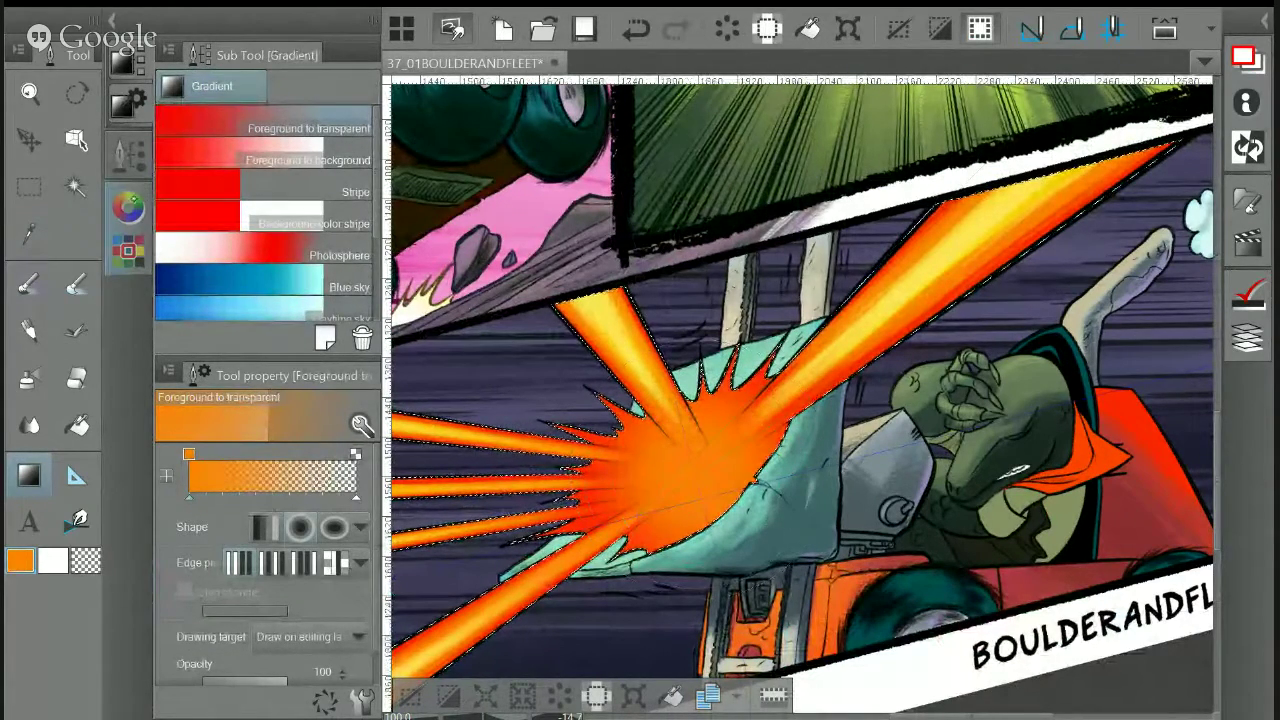
Set the color to yellow-orange with hue 42, add another radial gradient at the burst's center, and return to the brush
{"action": "left_click", "coordinate": [128, 208]}
{"action": "left_click", "coordinate": [240, 92]}
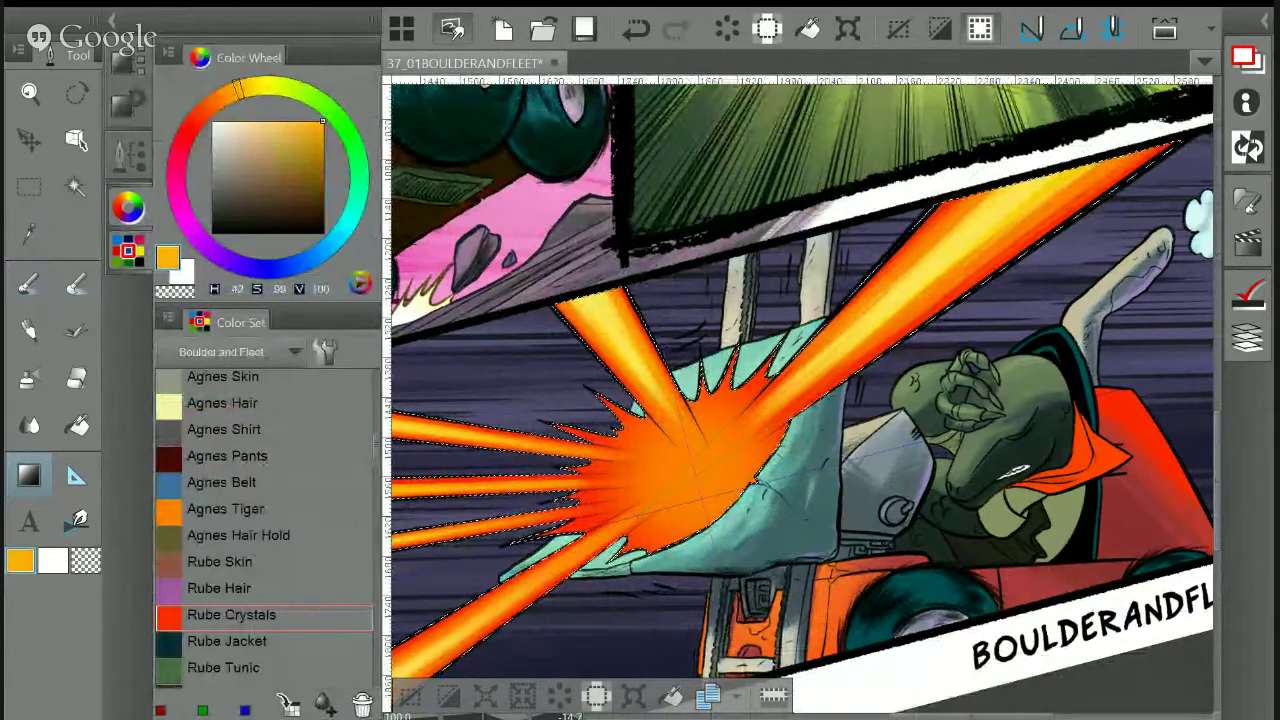
{"action": "left_click_drag", "start_coordinate": [697, 475], "coordinate": [832, 577]}
{"action": "left_click", "coordinate": [29, 284]}
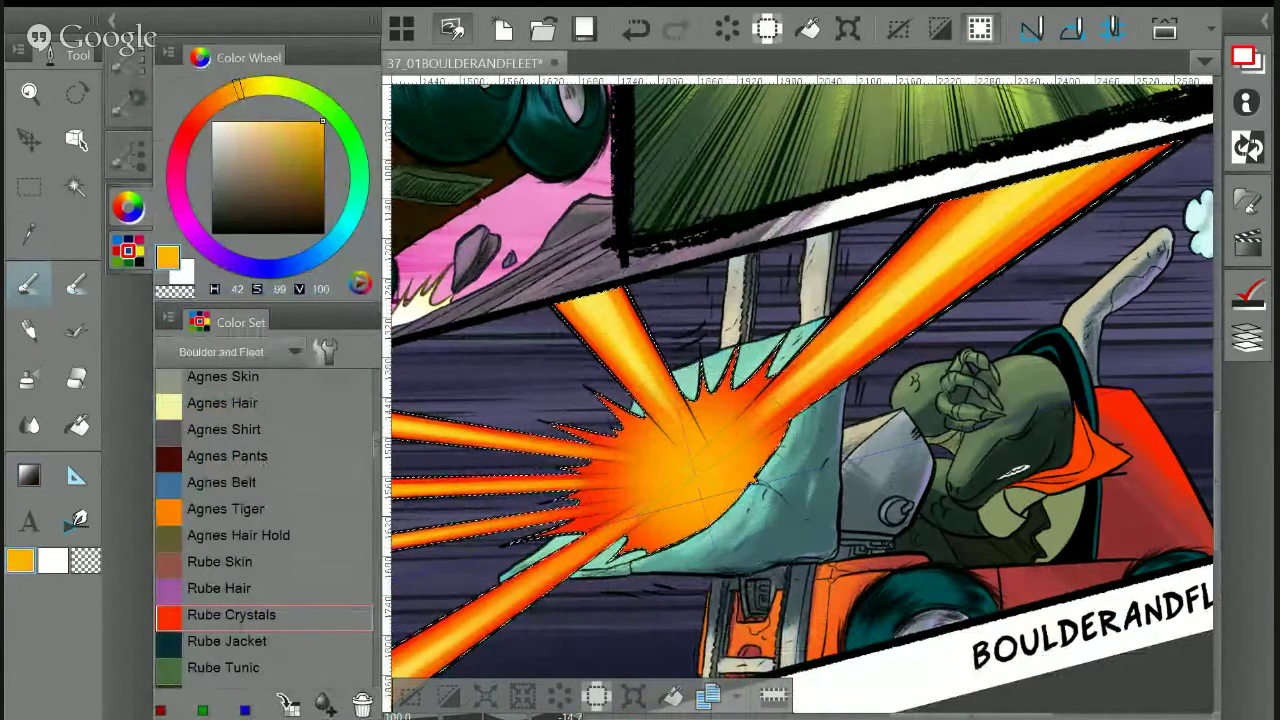
Paint yellow-orange over the center of the burst with the Painterly group's Concept 1 brush
{"action": "left_click", "coordinate": [128, 104]}
{"action": "left_click", "coordinate": [270, 120]}
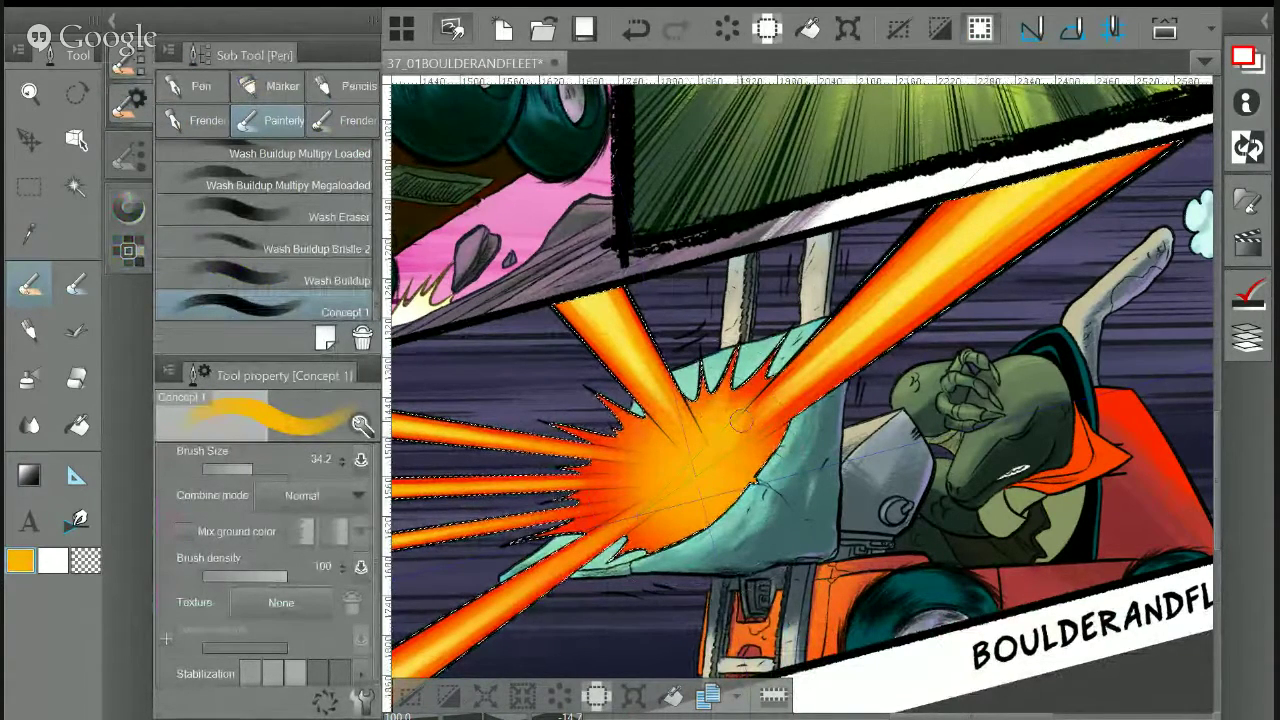
{"action": "left_click_drag", "start_coordinate": [741, 420], "coordinate": [788, 470]}
{"action": "mouse_move", "coordinate": [788, 548]}
{"action": "left_mouse_down"}
{"action": "mouse_move", "coordinate": [790, 508]}
{"action": "mouse_move", "coordinate": [806, 556]}
{"action": "mouse_move", "coordinate": [792, 546]}
{"action": "mouse_move", "coordinate": [826, 440]}
{"action": "mouse_move", "coordinate": [806, 520]}
{"action": "mouse_move", "coordinate": [814, 550]}
{"action": "mouse_move", "coordinate": [870, 487]}
{"action": "mouse_move", "coordinate": [810, 448]}
{"action": "mouse_move", "coordinate": [882, 430]}
{"action": "mouse_move", "coordinate": [836, 408]}
{"action": "mouse_move", "coordinate": [815, 420]}
{"action": "mouse_move", "coordinate": [808, 396]}
{"action": "mouse_move", "coordinate": [828, 363]}
{"action": "mouse_move", "coordinate": [848, 400]}
{"action": "mouse_move", "coordinate": [738, 460]}
{"action": "left_mouse_up"}
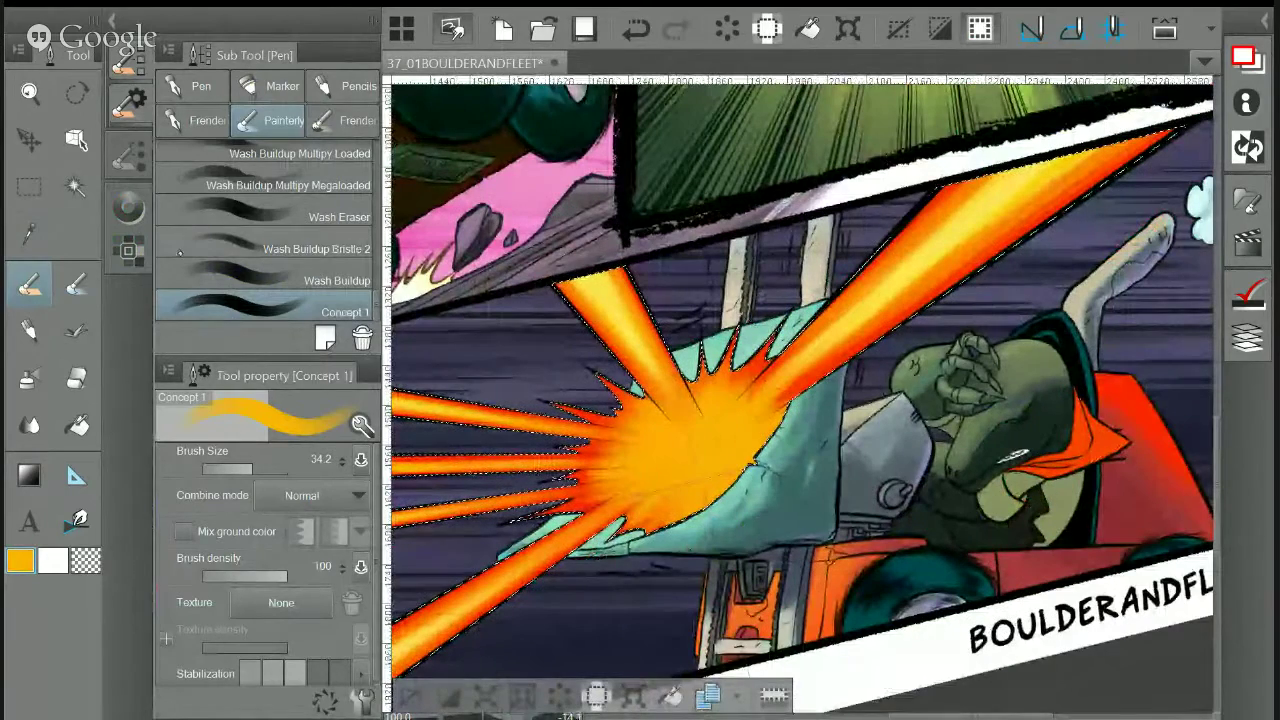
Add two radial gradients at the burst's center, first yellow with hue 52, the second lighter at saturation 66, and return to the brush
{"action": "left_click", "coordinate": [128, 207]}
{"action": "left_click", "coordinate": [255, 86]}
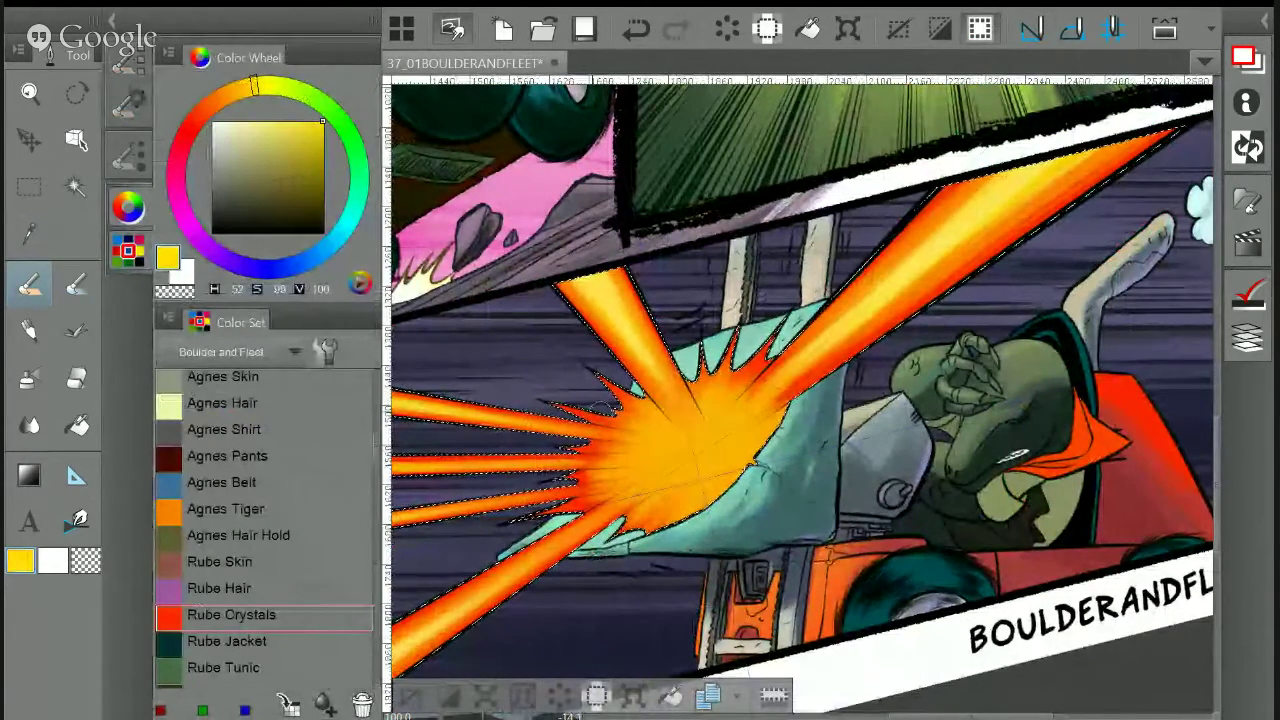
{"action": "key", "text": "g"}
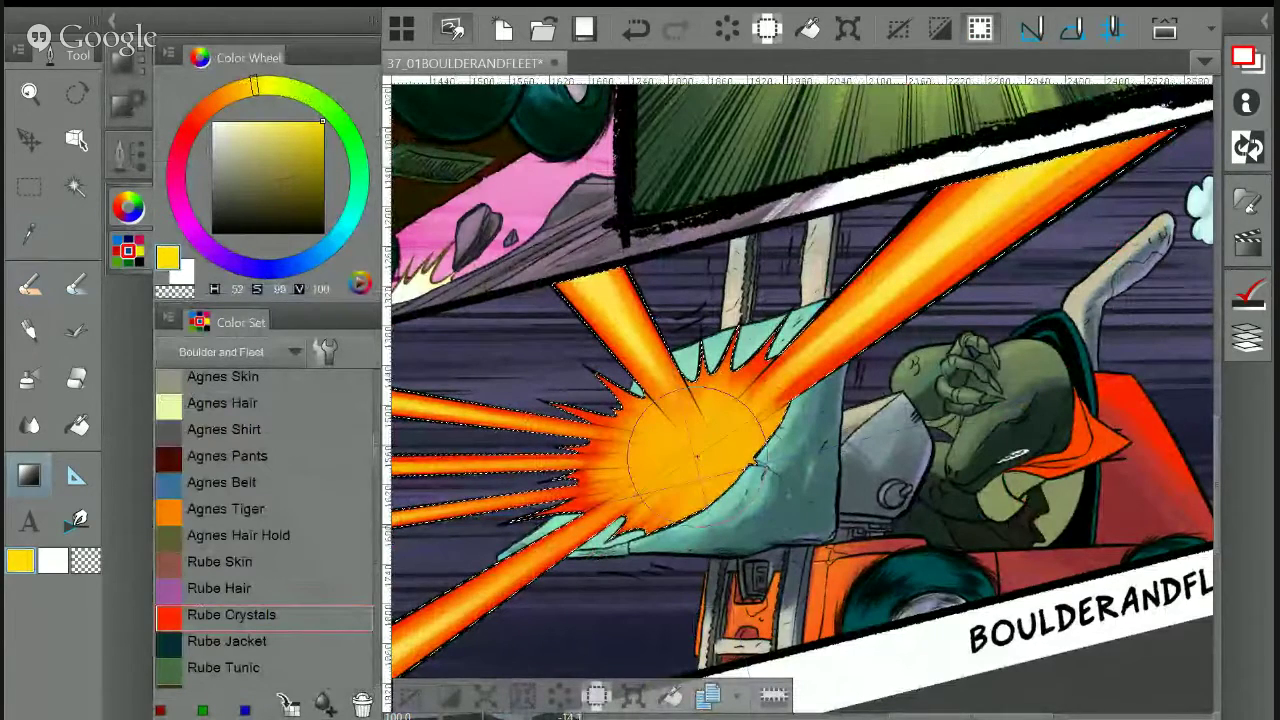
{"action": "left_click_drag", "start_coordinate": [699, 451], "coordinate": [772, 474]}
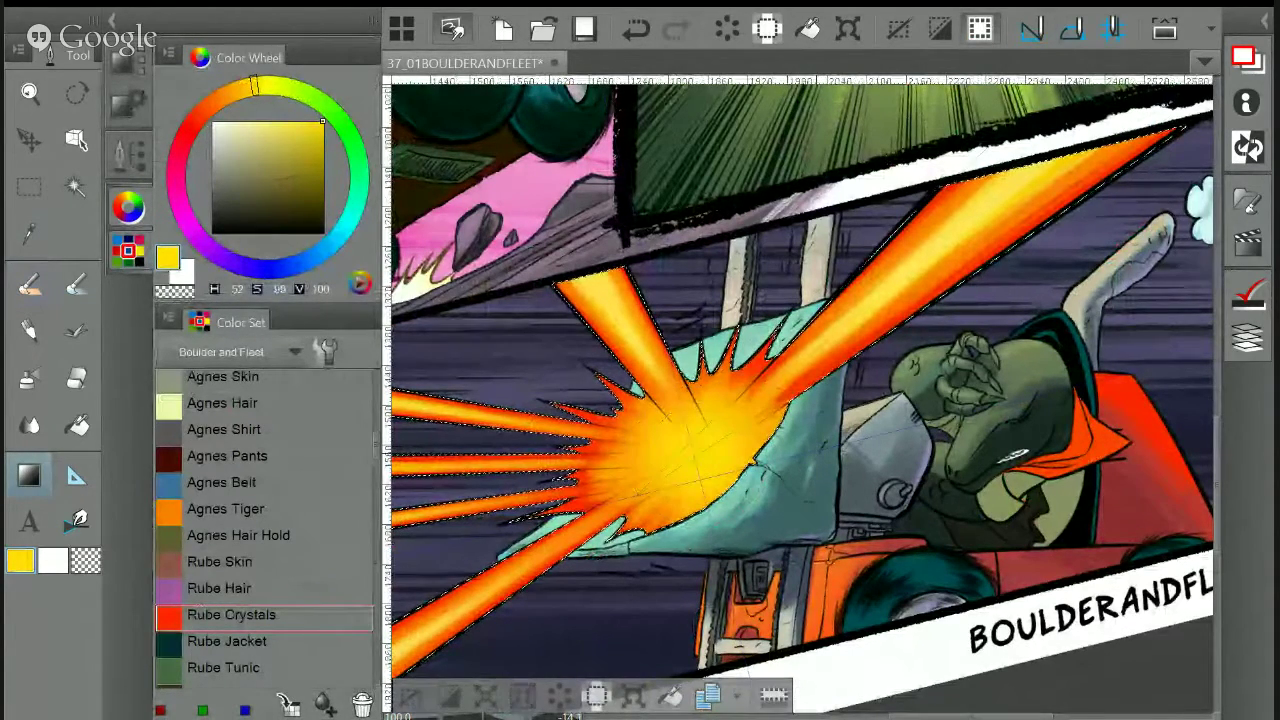
{"action": "left_click", "coordinate": [286, 121]}
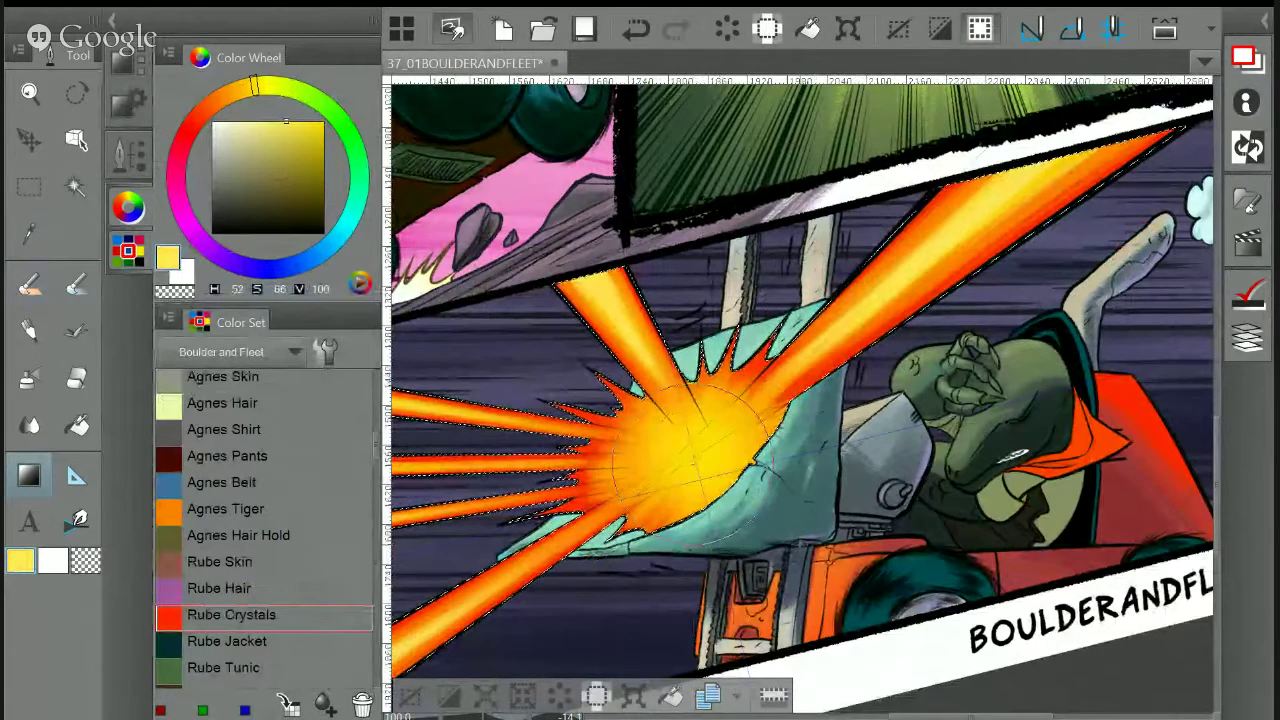
{"action": "left_click", "coordinate": [29, 286]}
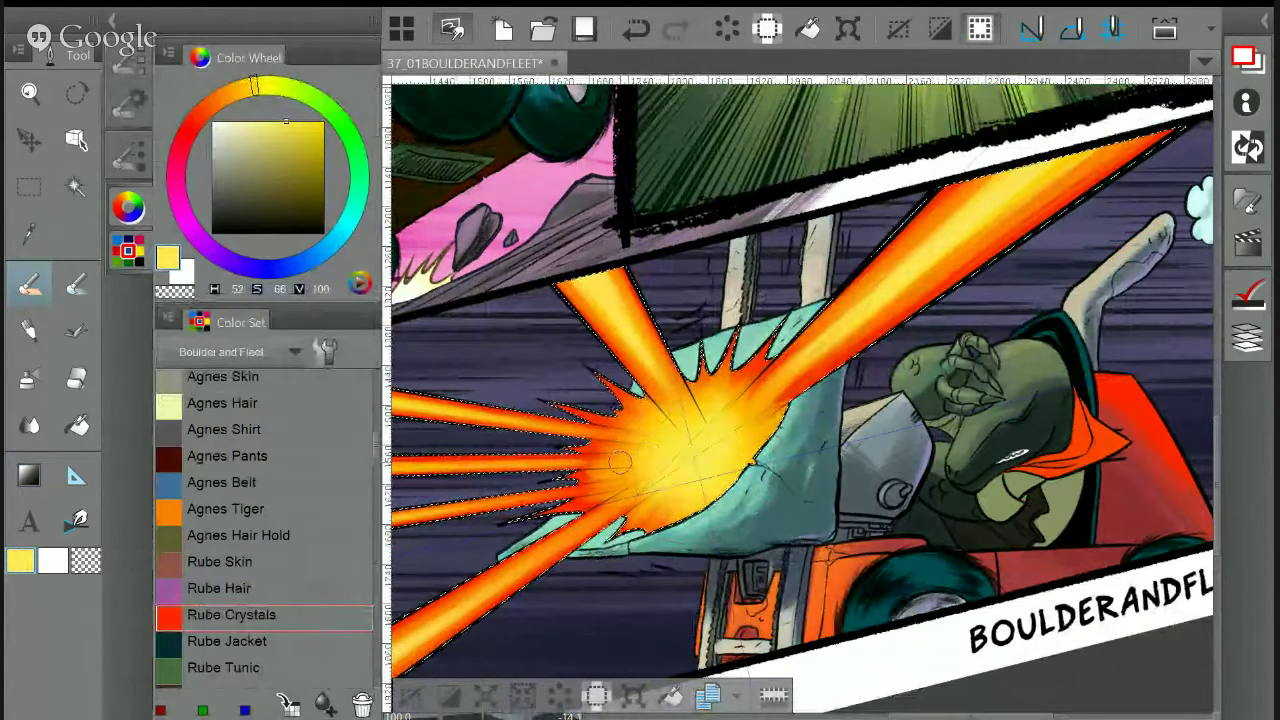
Choose the Dry Brush Inker, sample orange from the burst's outer area, and stroke it into the burst near the beams
{"action": "left_click", "coordinate": [128, 66]}
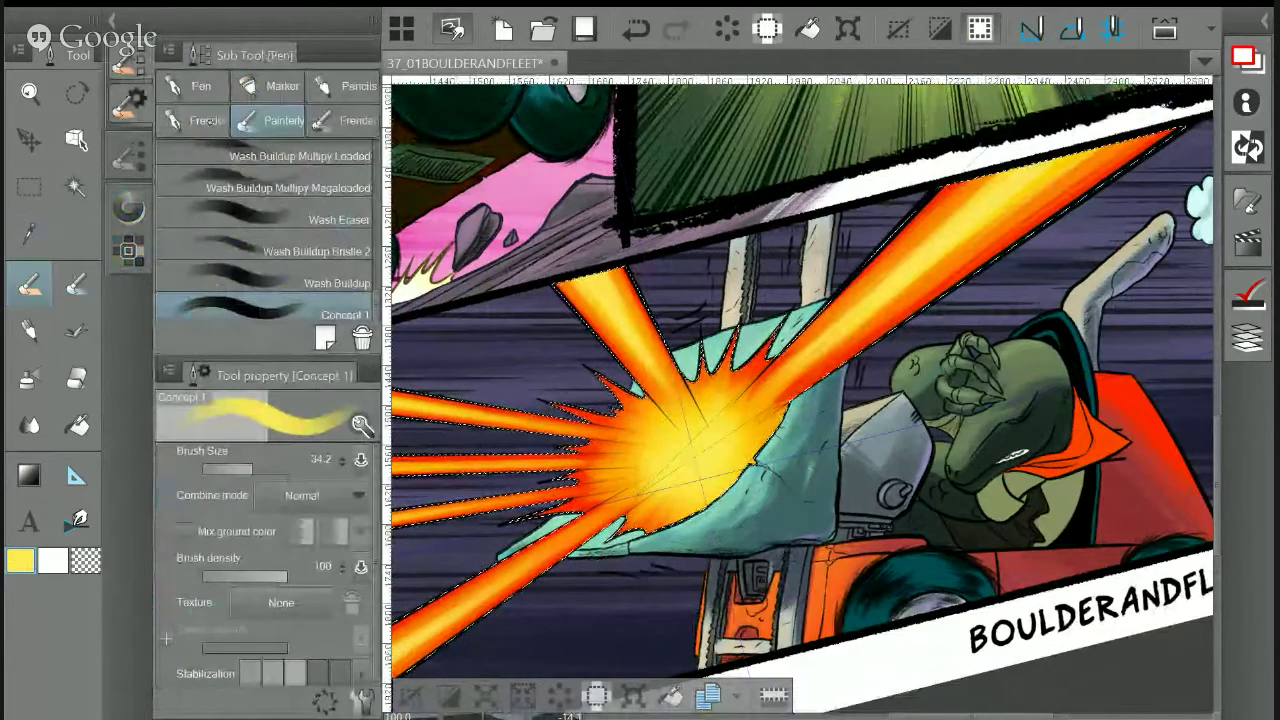
{"action": "left_click", "coordinate": [197, 120]}
{"action": "key", "text": "i"}
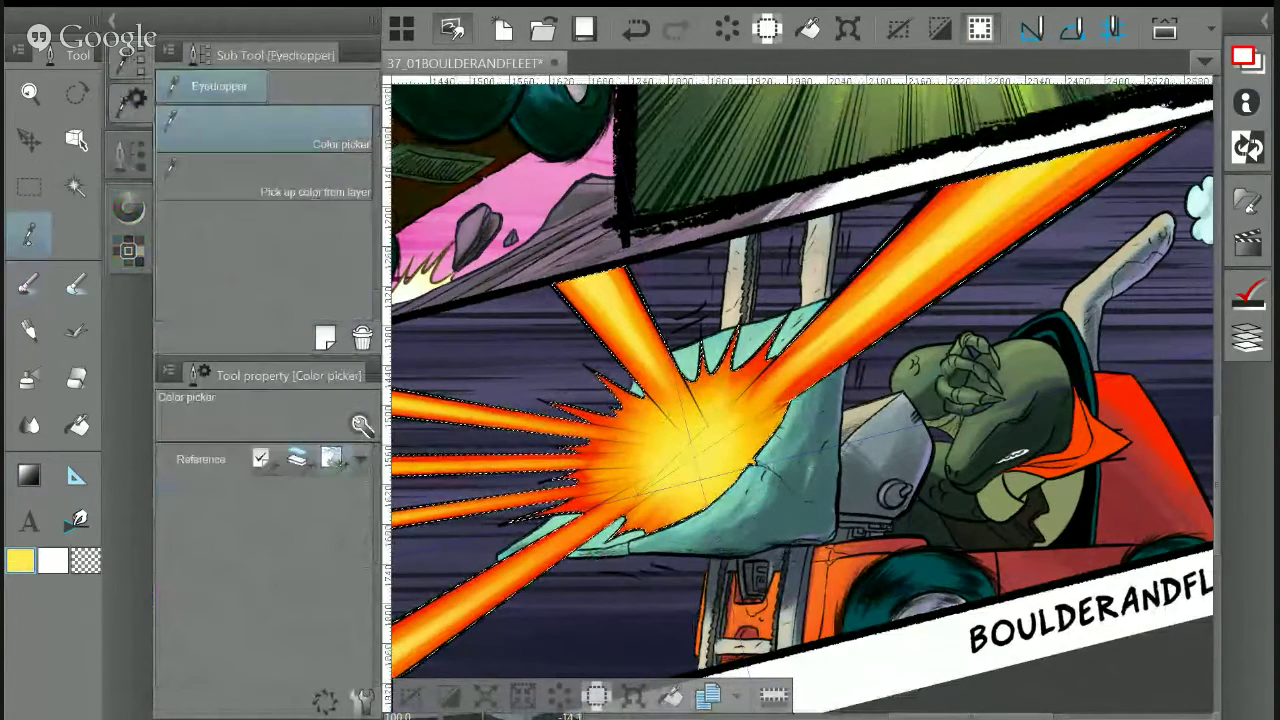
{"action": "left_click", "coordinate": [622, 472]}
{"action": "left_click_drag", "start_coordinate": [825, 300], "coordinate": [746, 265]}
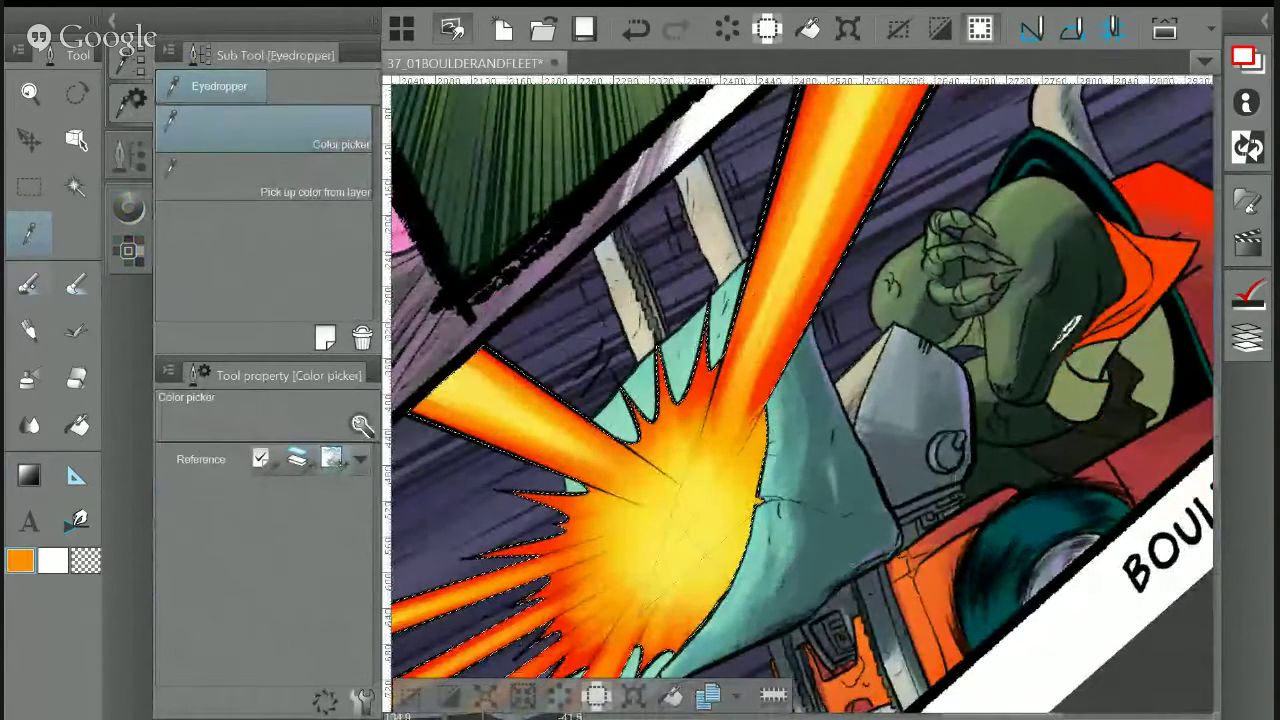
{"action": "key", "text": "p"}
{"action": "left_click_drag", "start_coordinate": [739, 451], "coordinate": [648, 606]}
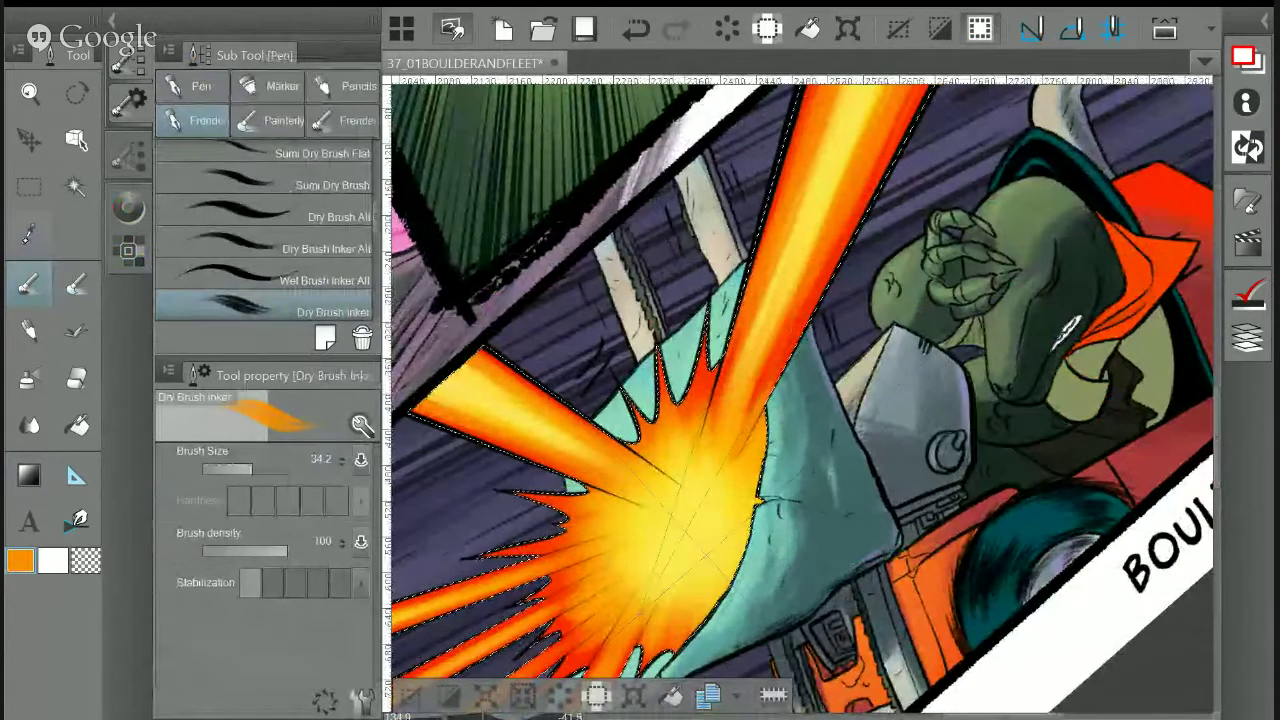
Sample yellow-orange from the burst and paint tapered Dry Brush Inker strokes where the wide beams meet it
{"action": "key", "text": "i"}
{"action": "left_click", "coordinate": [742, 556]}
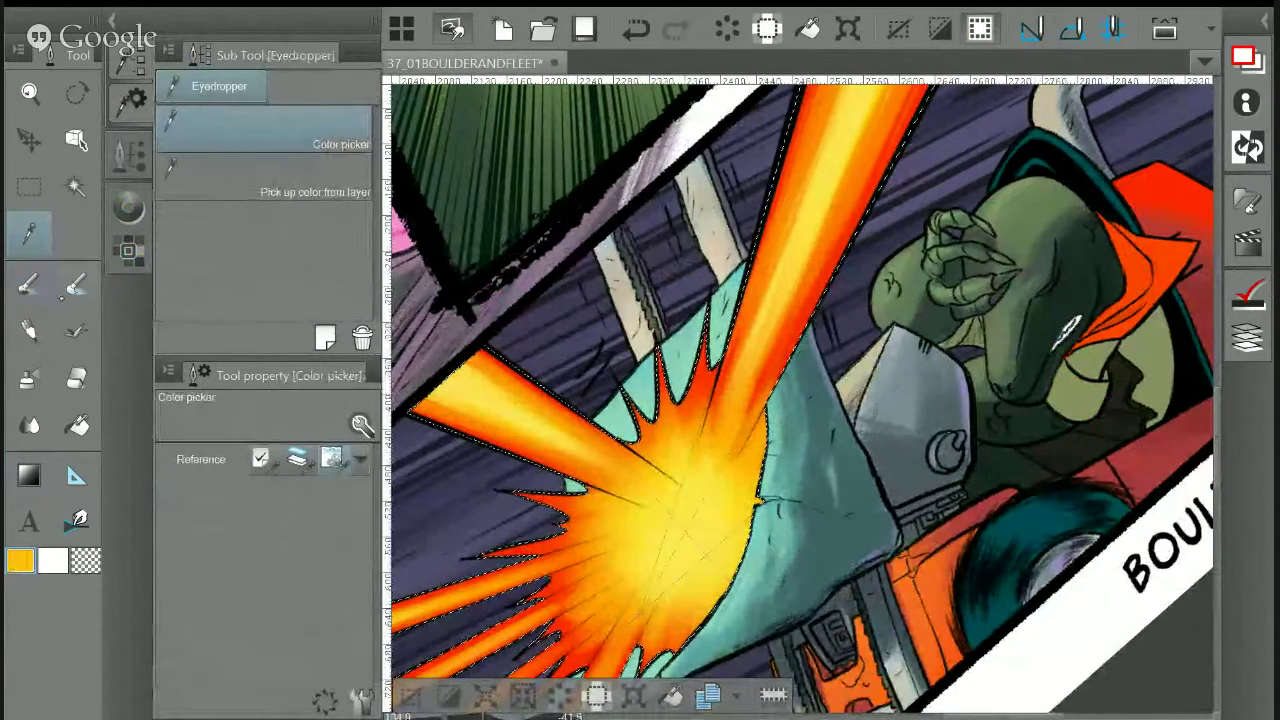
{"action": "key", "text": "p"}
{"action": "left_click_drag", "start_coordinate": [694, 474], "coordinate": [695, 400]}
{"action": "left_click_drag", "start_coordinate": [751, 437], "coordinate": [757, 410]}
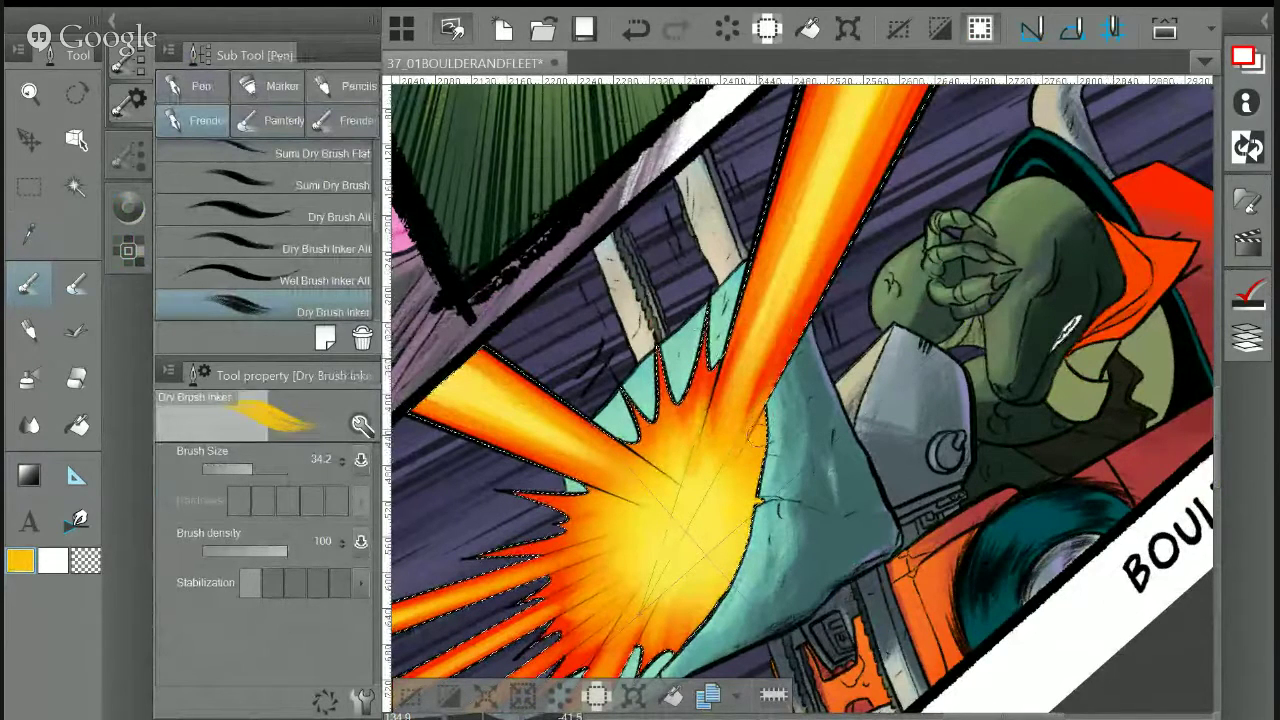
{"action": "left_click_drag", "start_coordinate": [664, 492], "coordinate": [640, 508]}
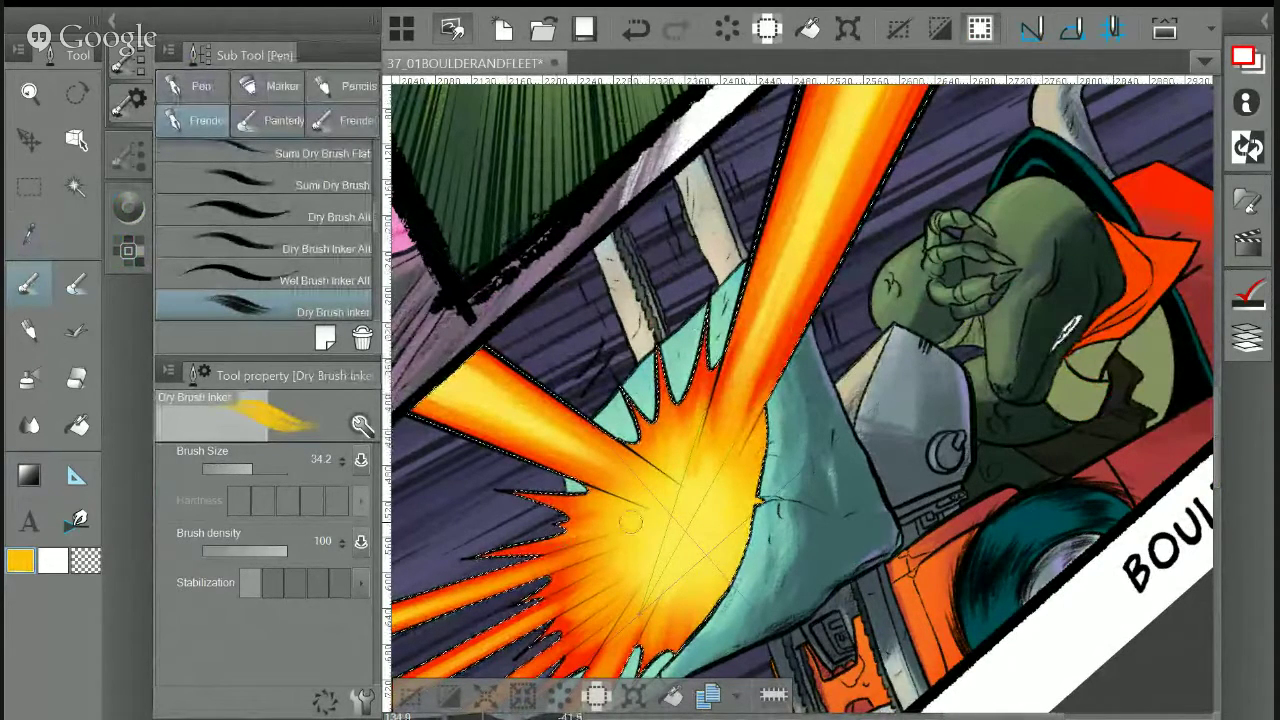
Paint yellow-orange radiating strokes between the burst's core and the red spikes around the thin beams
{"action": "left_click_drag", "start_coordinate": [527, 538], "coordinate": [766, 608]}
{"action": "left_click_drag", "start_coordinate": [776, 612], "coordinate": [827, 366]}
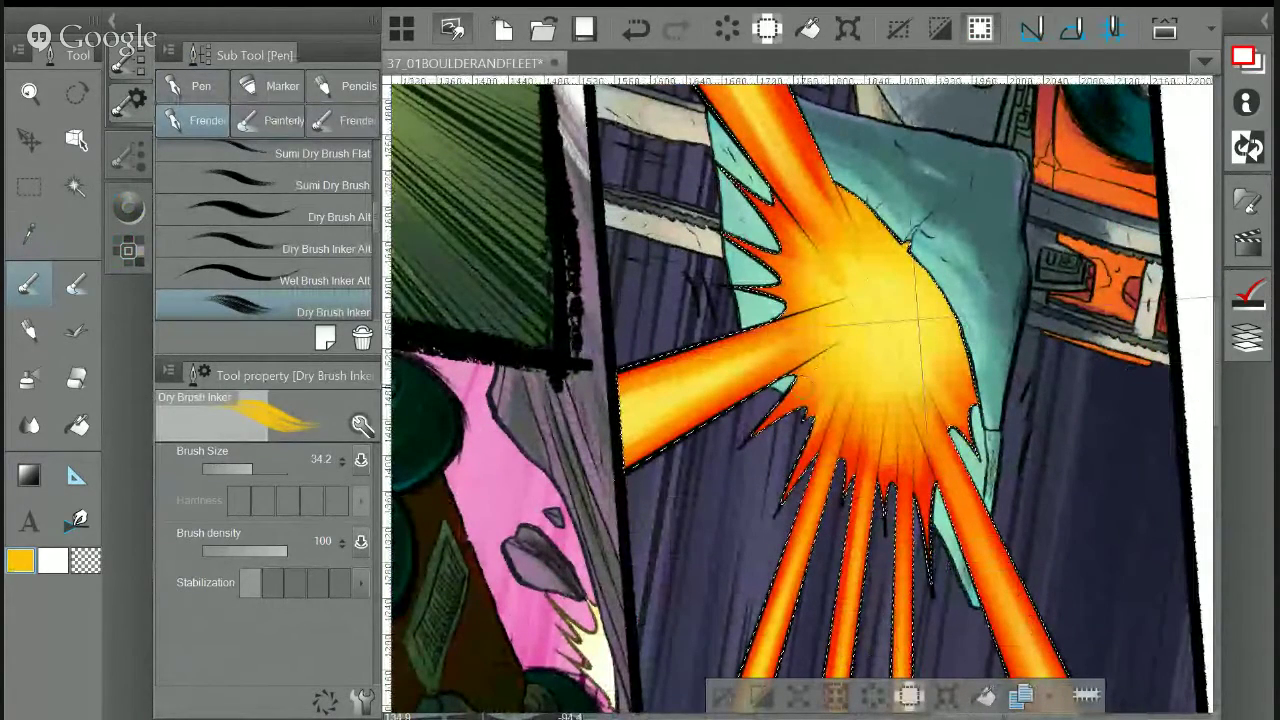
{"action": "left_click_drag", "start_coordinate": [825, 449], "coordinate": [851, 399]}
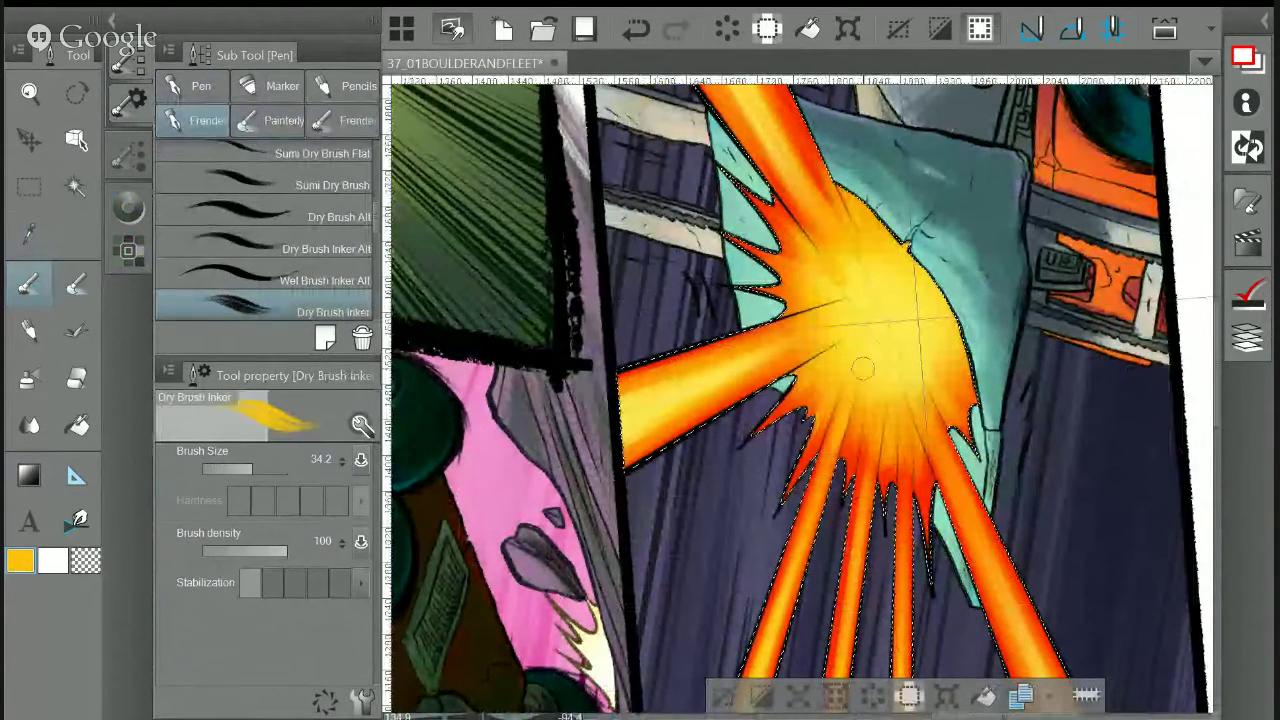
{"action": "mouse_move", "coordinate": [863, 466]}
{"action": "left_mouse_down"}
{"action": "mouse_move", "coordinate": [879, 395]}
{"action": "mouse_move", "coordinate": [859, 402]}
{"action": "left_mouse_up"}
{"action": "mouse_move", "coordinate": [898, 468]}
{"action": "left_mouse_down"}
{"action": "mouse_move", "coordinate": [903, 424]}
{"action": "mouse_move", "coordinate": [917, 432]}
{"action": "left_mouse_up"}
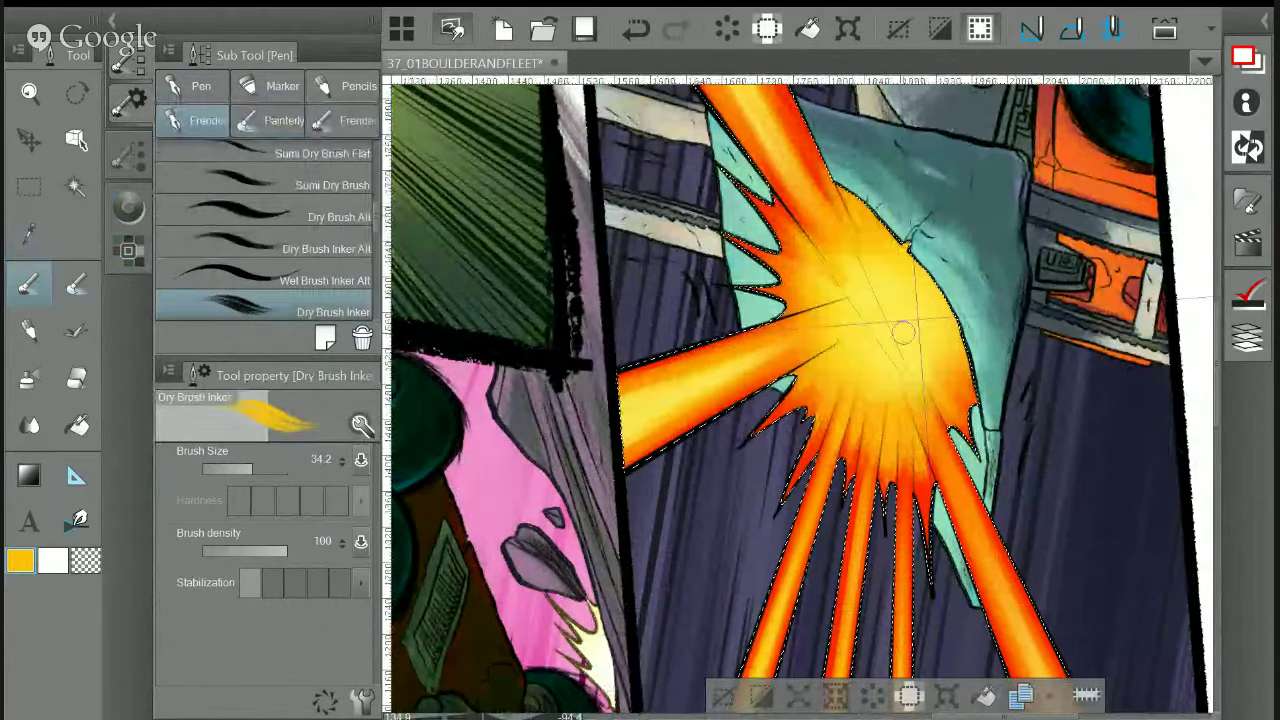
{"action": "left_click_drag", "start_coordinate": [903, 332], "coordinate": [976, 308]}
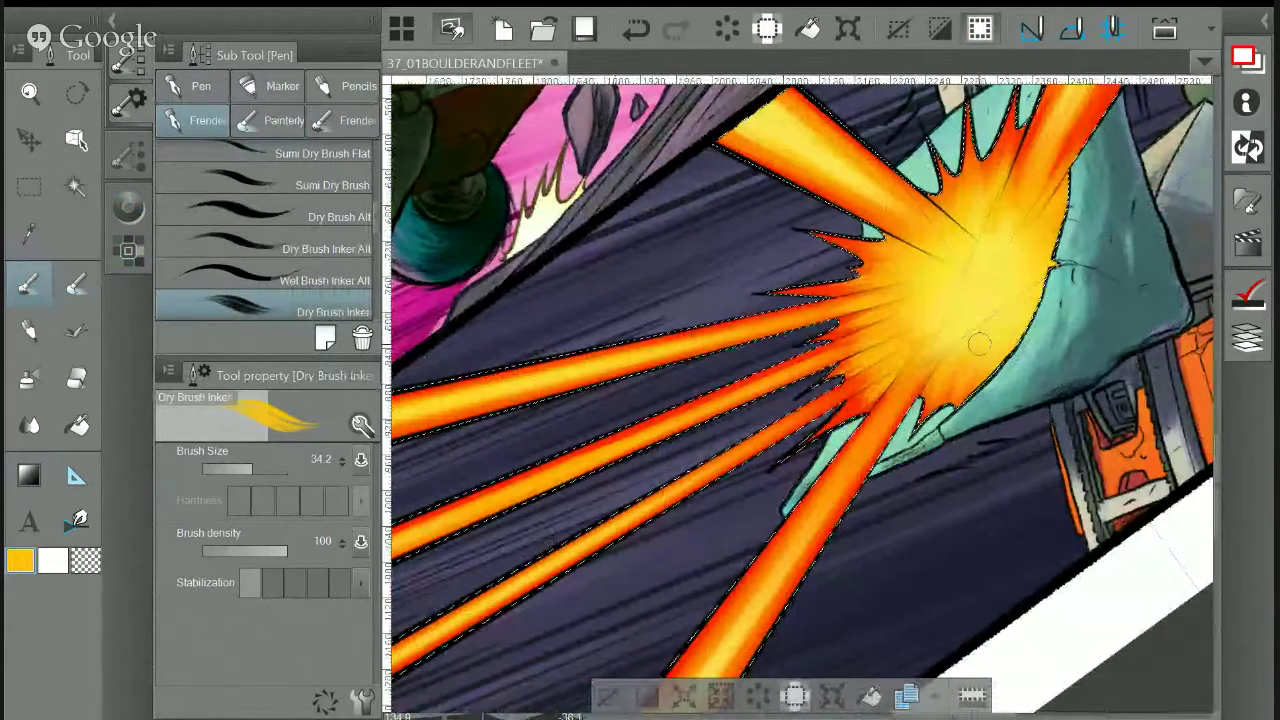
Sample light yellow from the burst's core and streak it outward across the burst with the Dry Brush Inker
{"action": "key", "text": "i"}
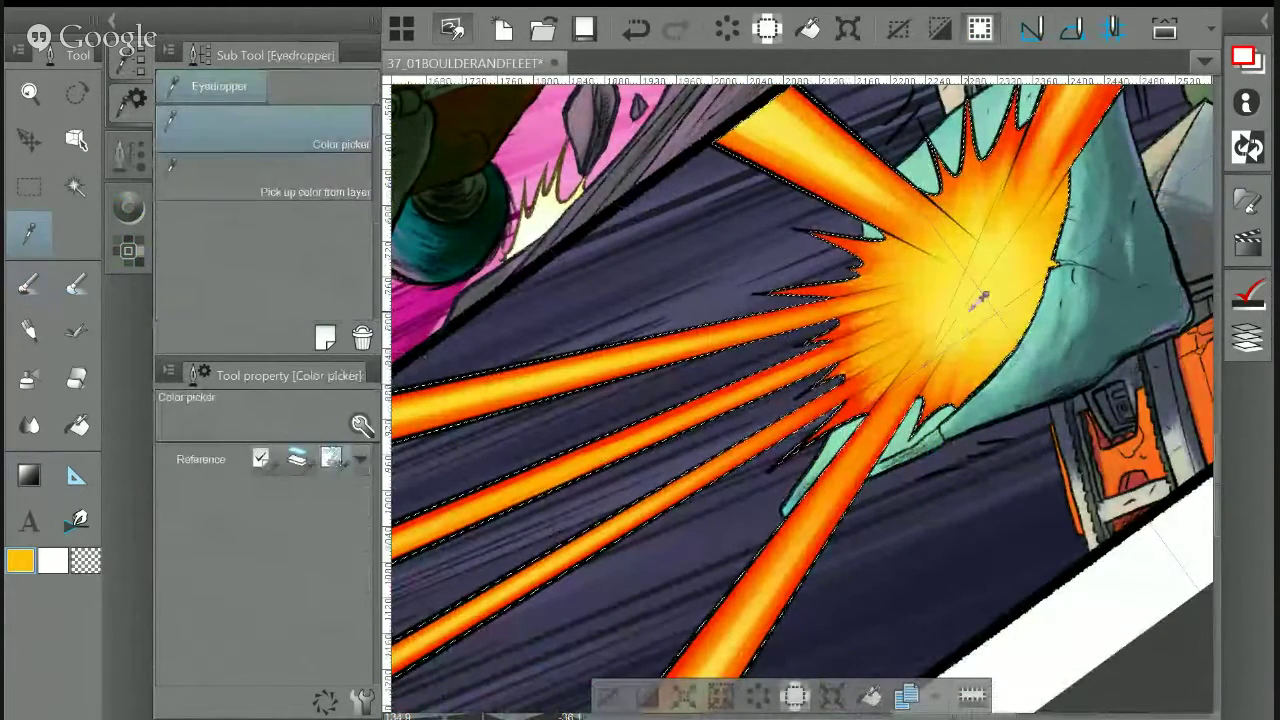
{"action": "left_click", "coordinate": [972, 284]}
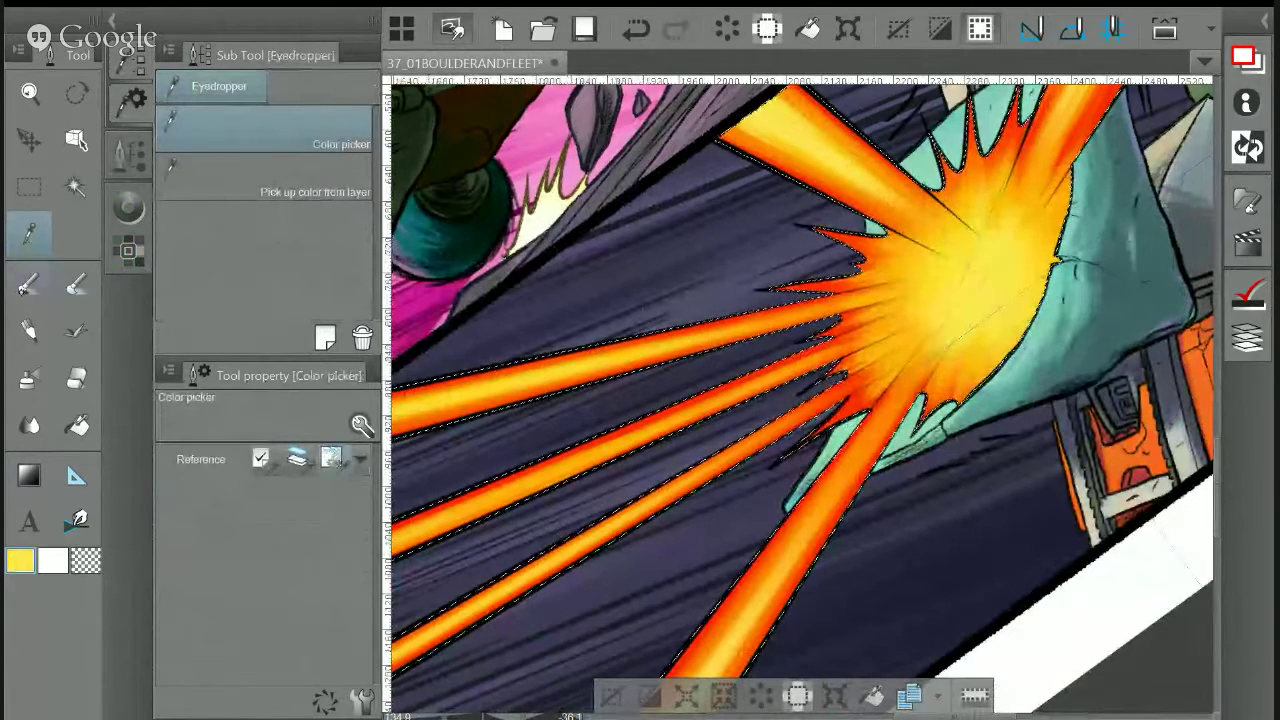
{"action": "key", "text": "p"}
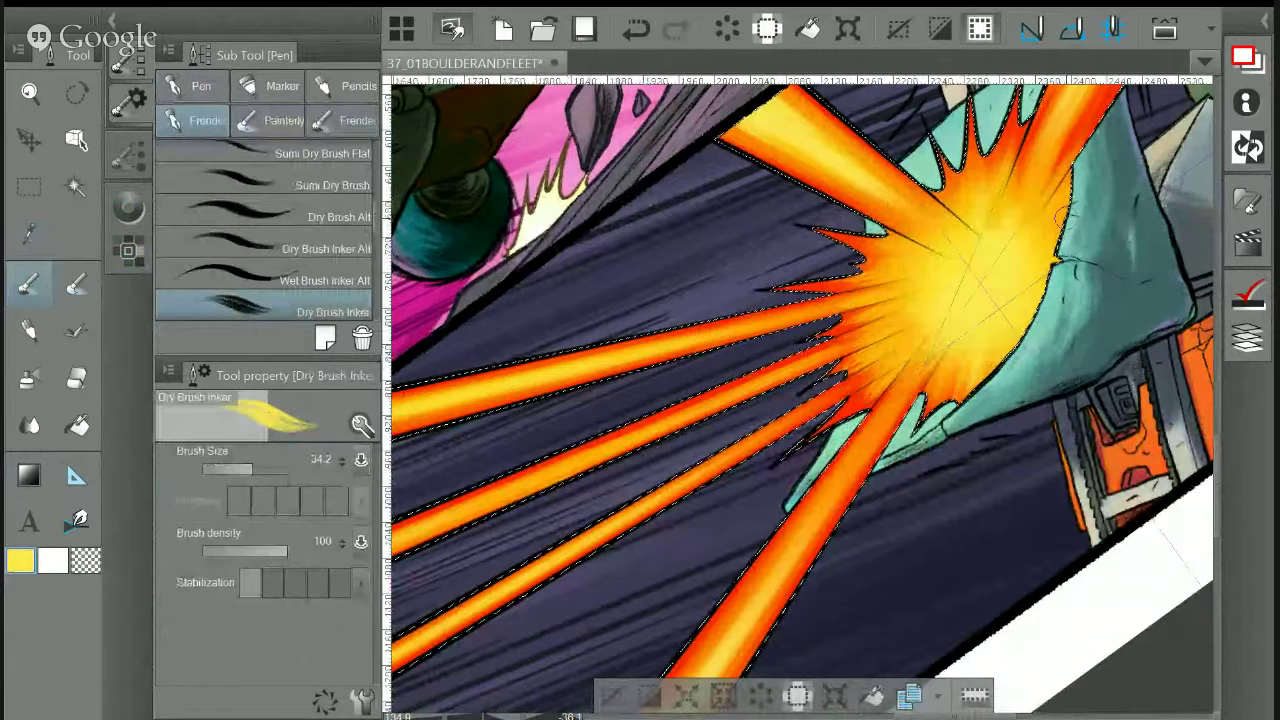
{"action": "key", "text": "minus"}
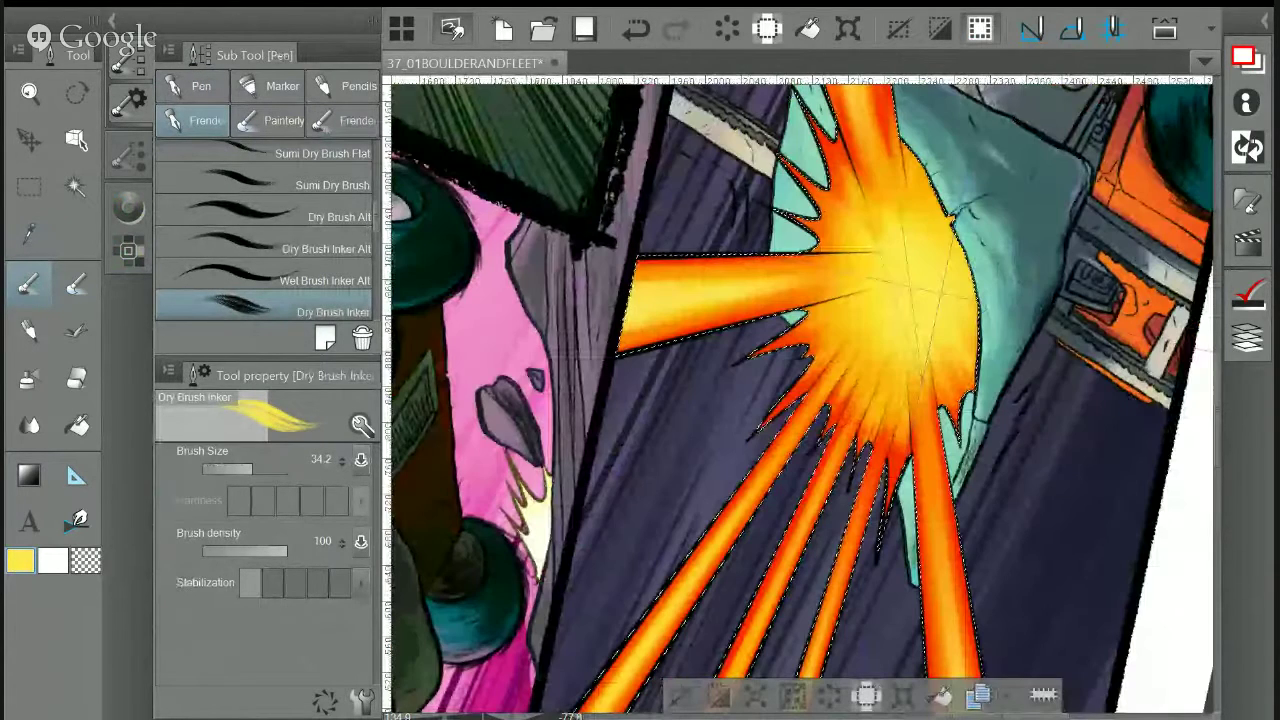
{"action": "key", "text": "minus"}
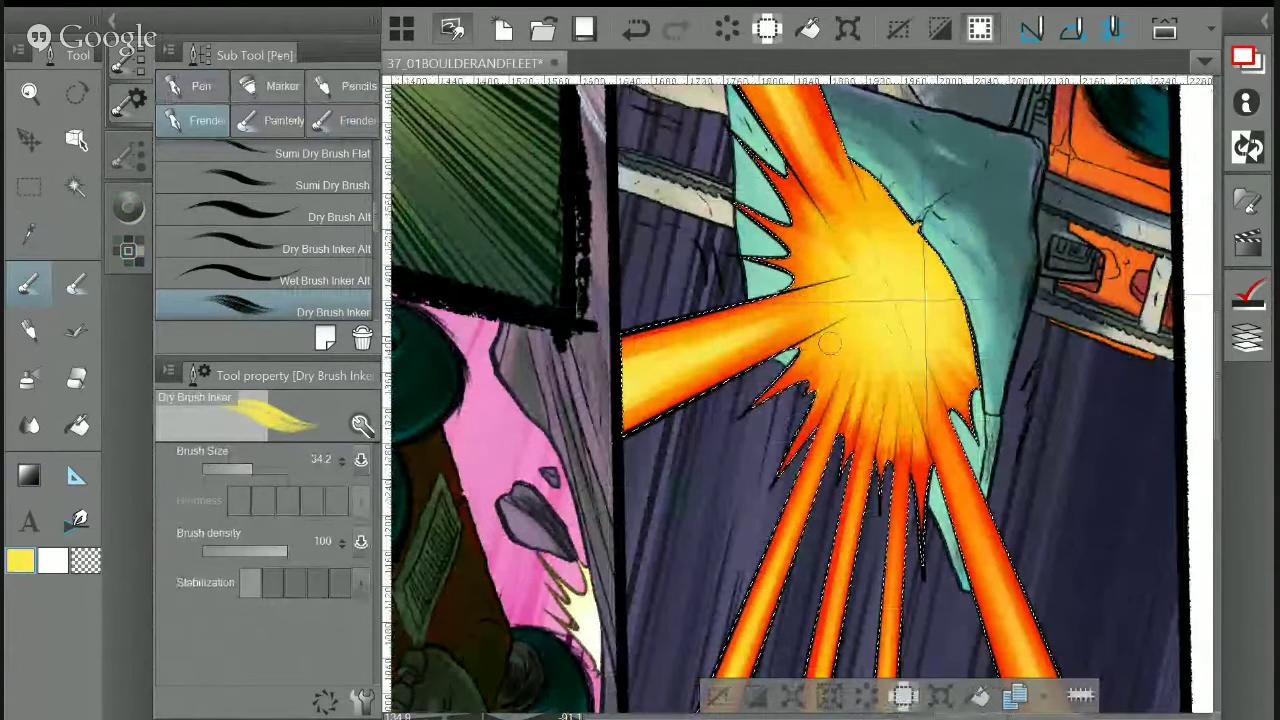
{"action": "key", "text": "asciicircum"}
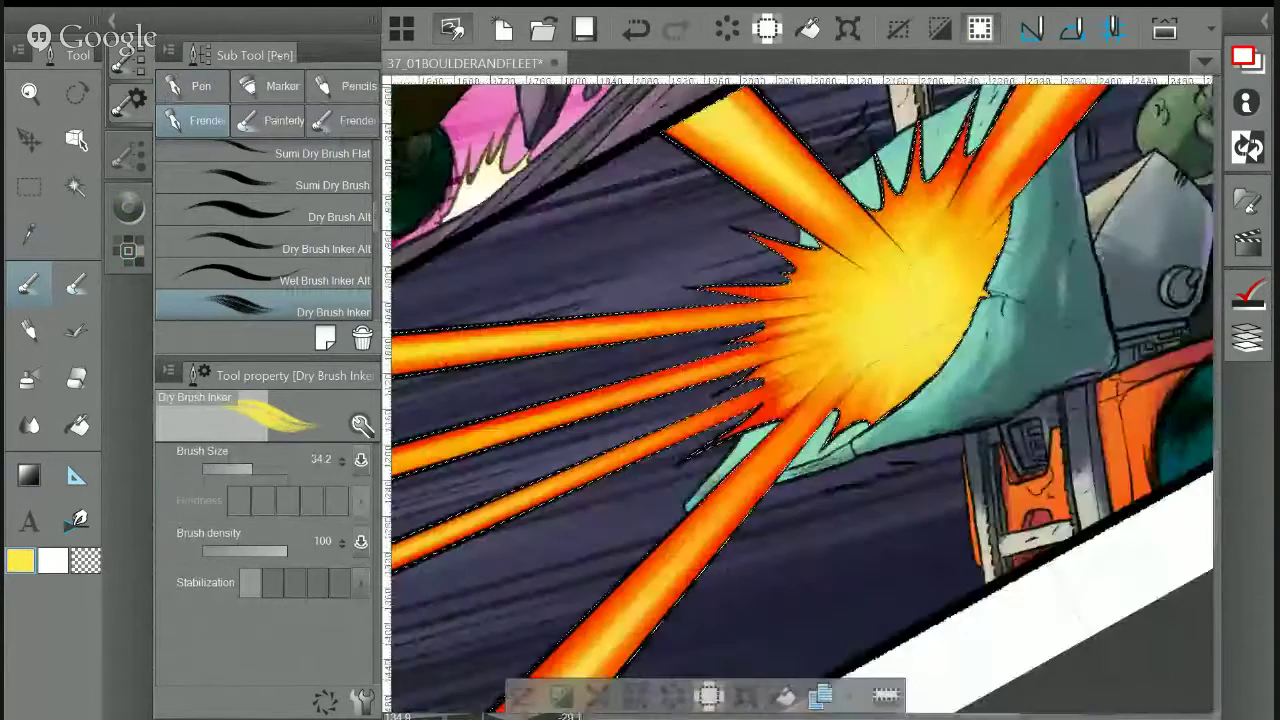
Apply a large light yellow Foreground to transparent radial gradient outward from the burst's center
{"action": "left_click_drag", "start_coordinate": [917, 273], "coordinate": [757, 460]}
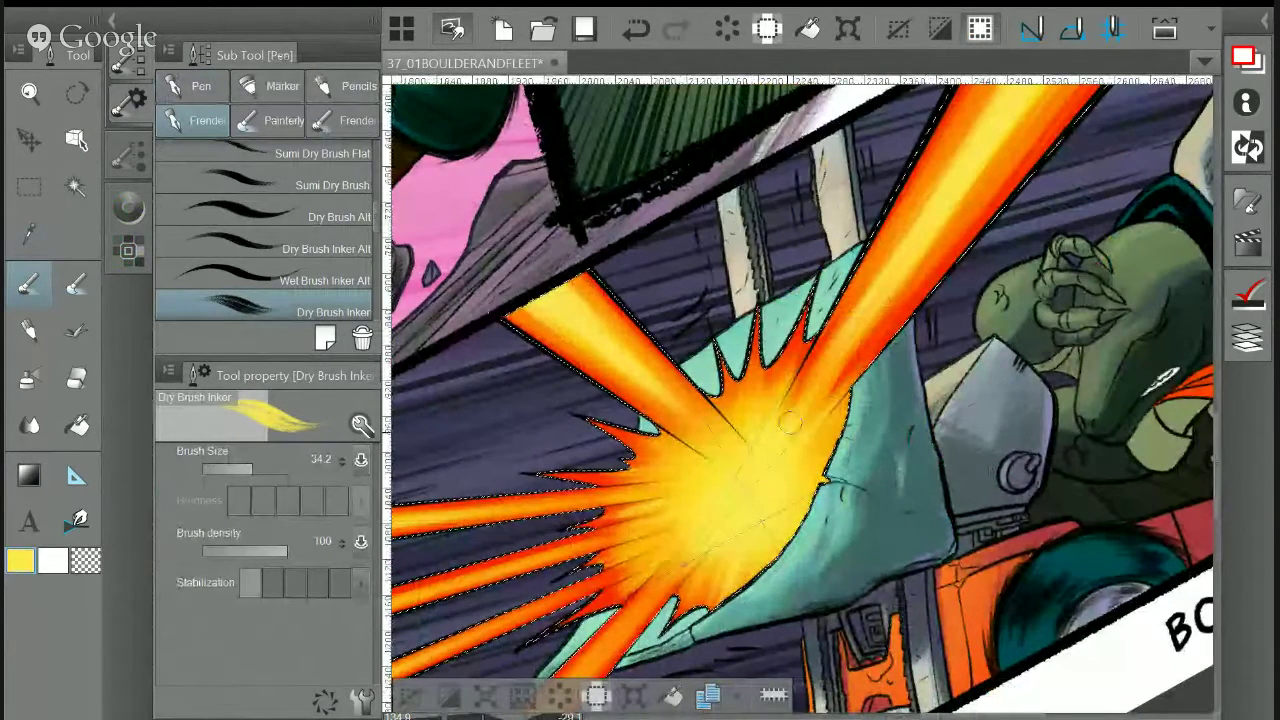
{"action": "key", "text": "g"}
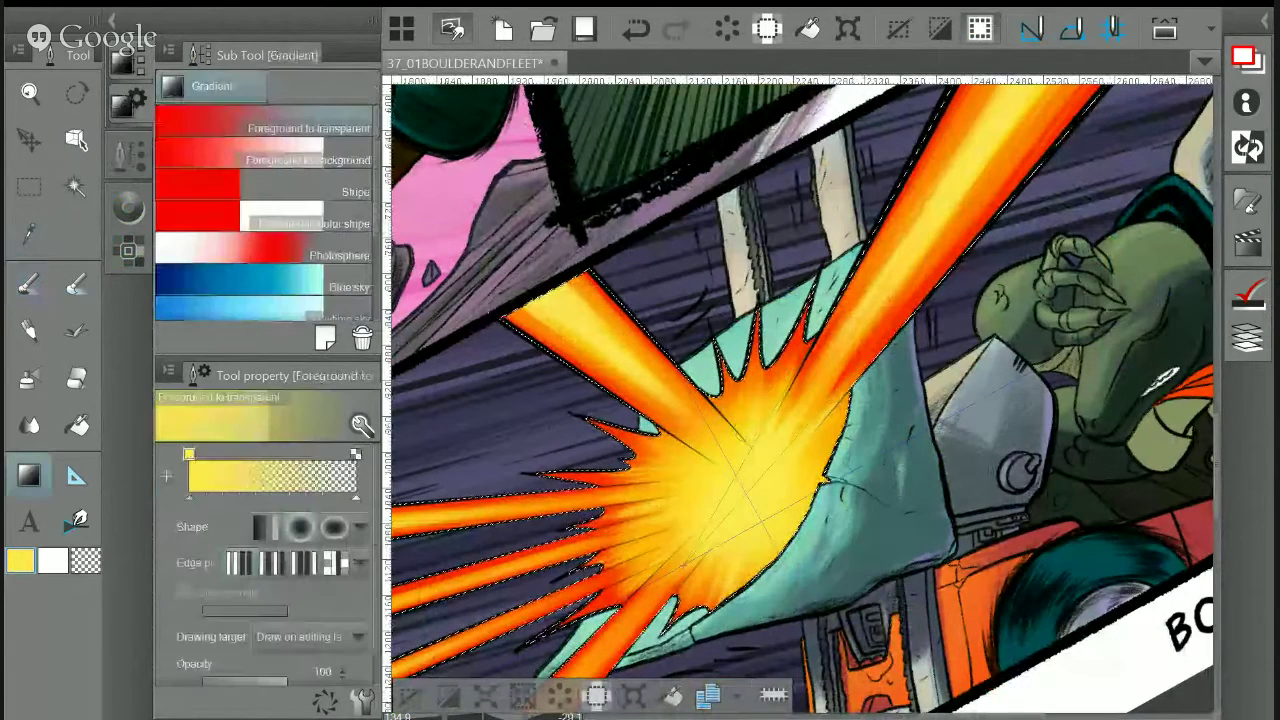
{"action": "left_click_drag", "start_coordinate": [748, 487], "coordinate": [1018, 636]}
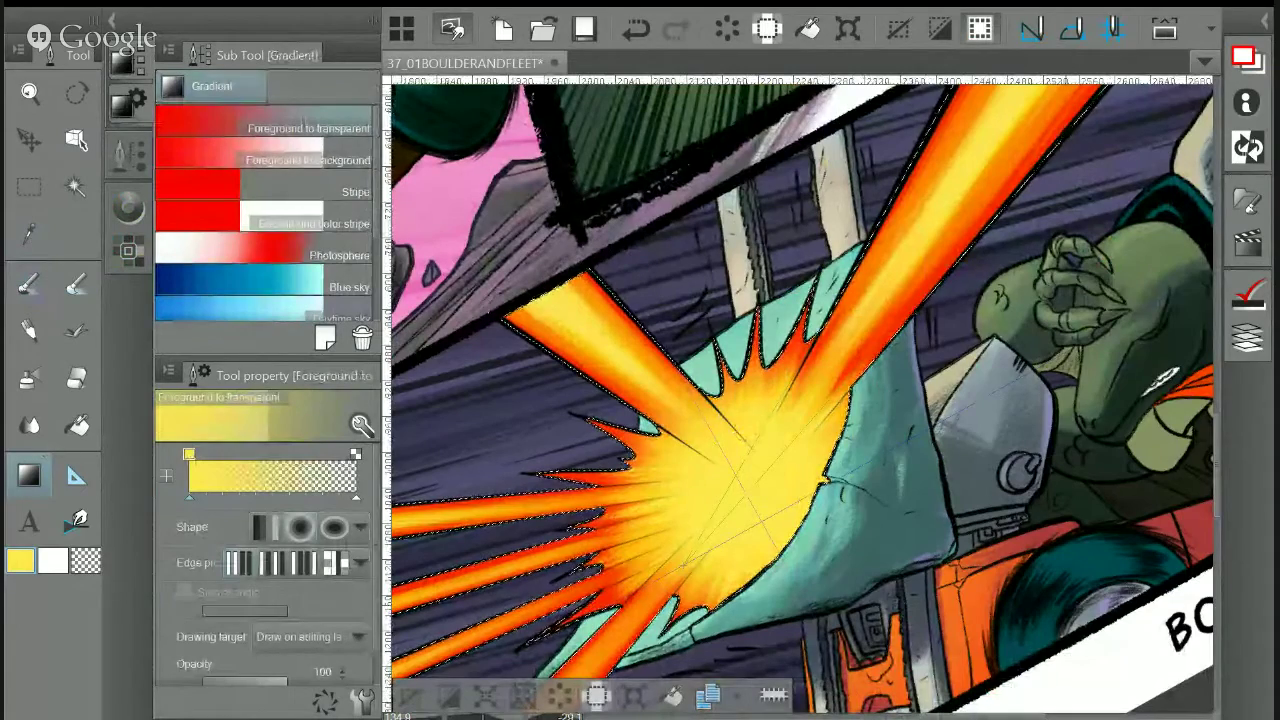
{"action": "scroll", "coordinate": [930, 498], "scroll_direction": "down", "scroll_amount": 2}
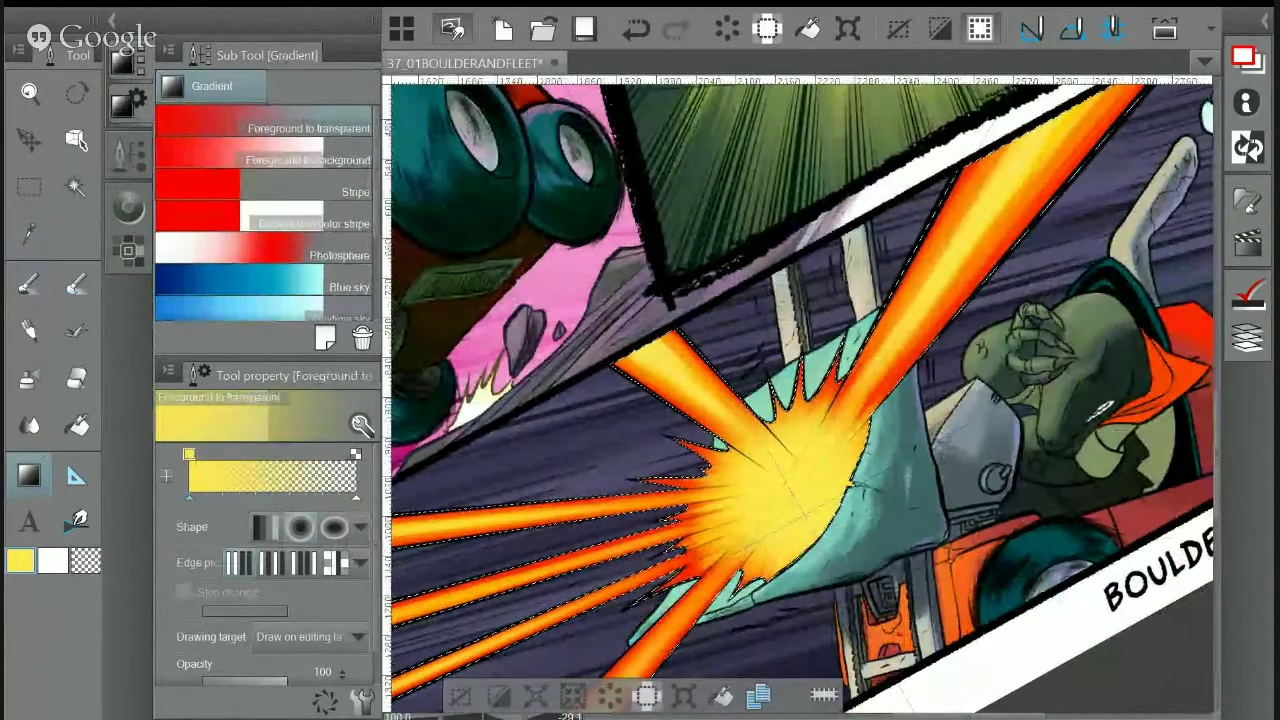
Sample orange from the burst's outer edge and return to the Dry Brush Inker brush
{"action": "key", "text": "i"}
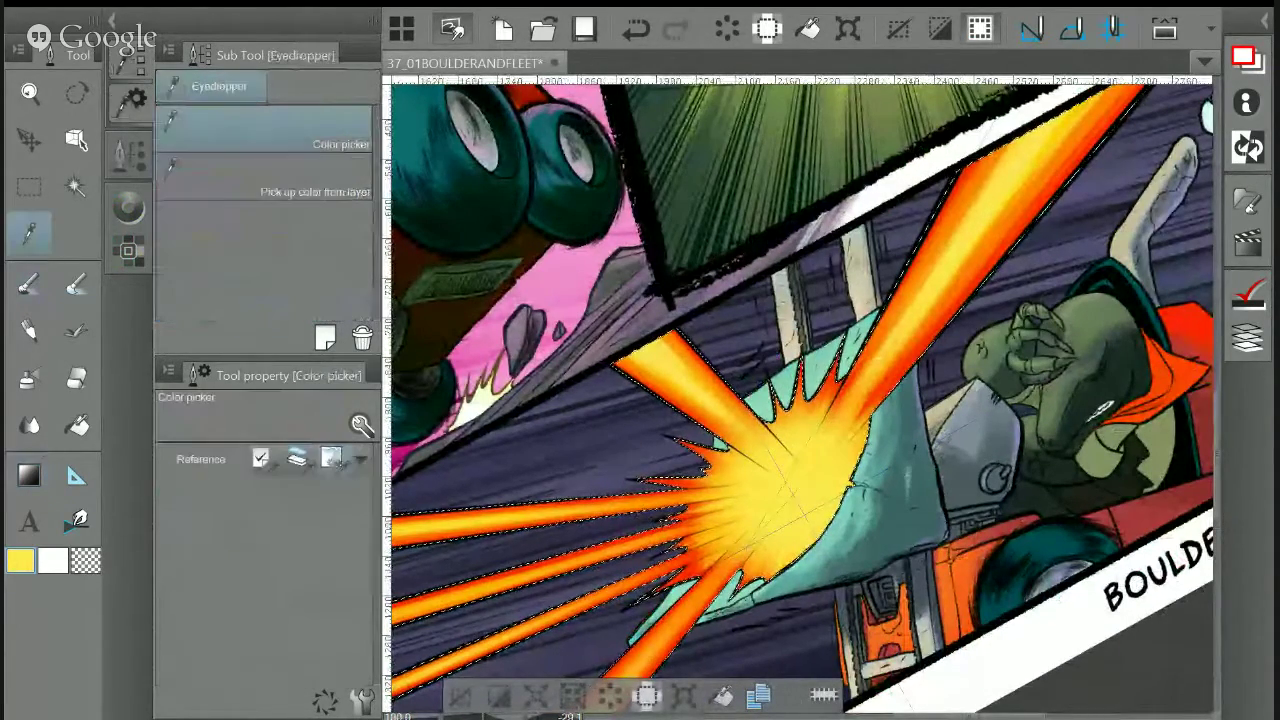
{"action": "left_click", "coordinate": [732, 536]}
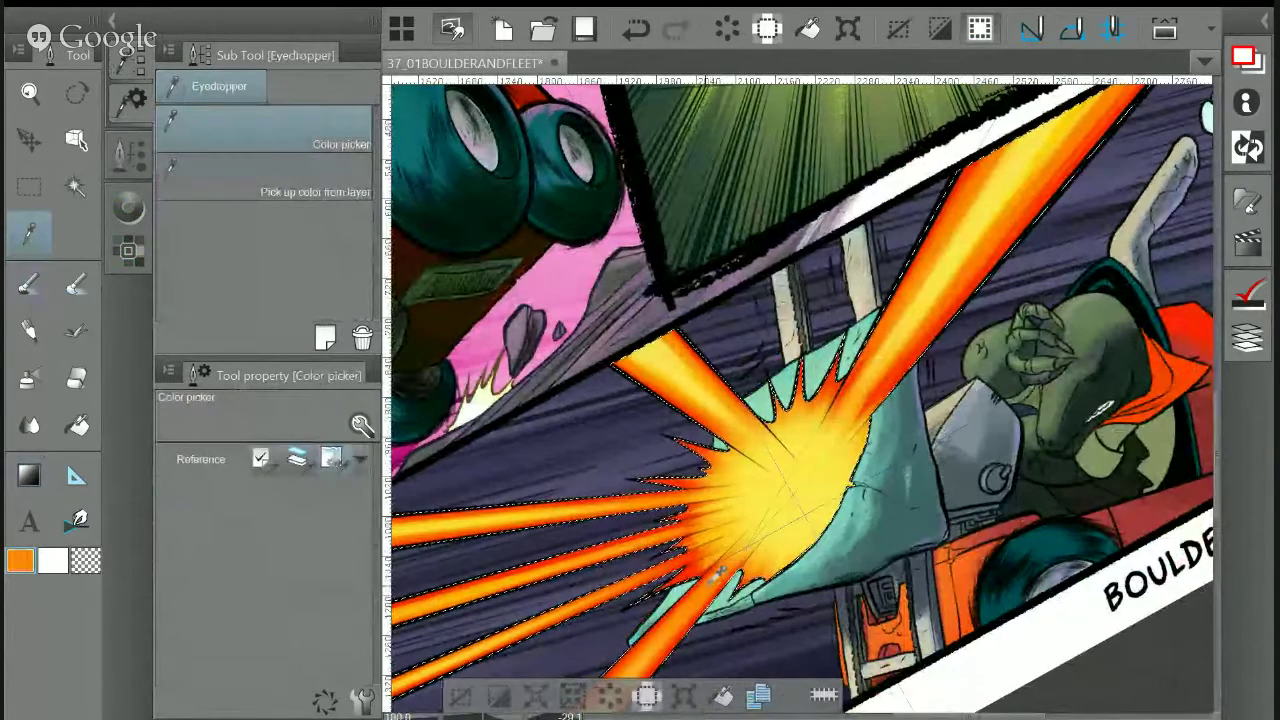
{"action": "left_click", "coordinate": [28, 285]}
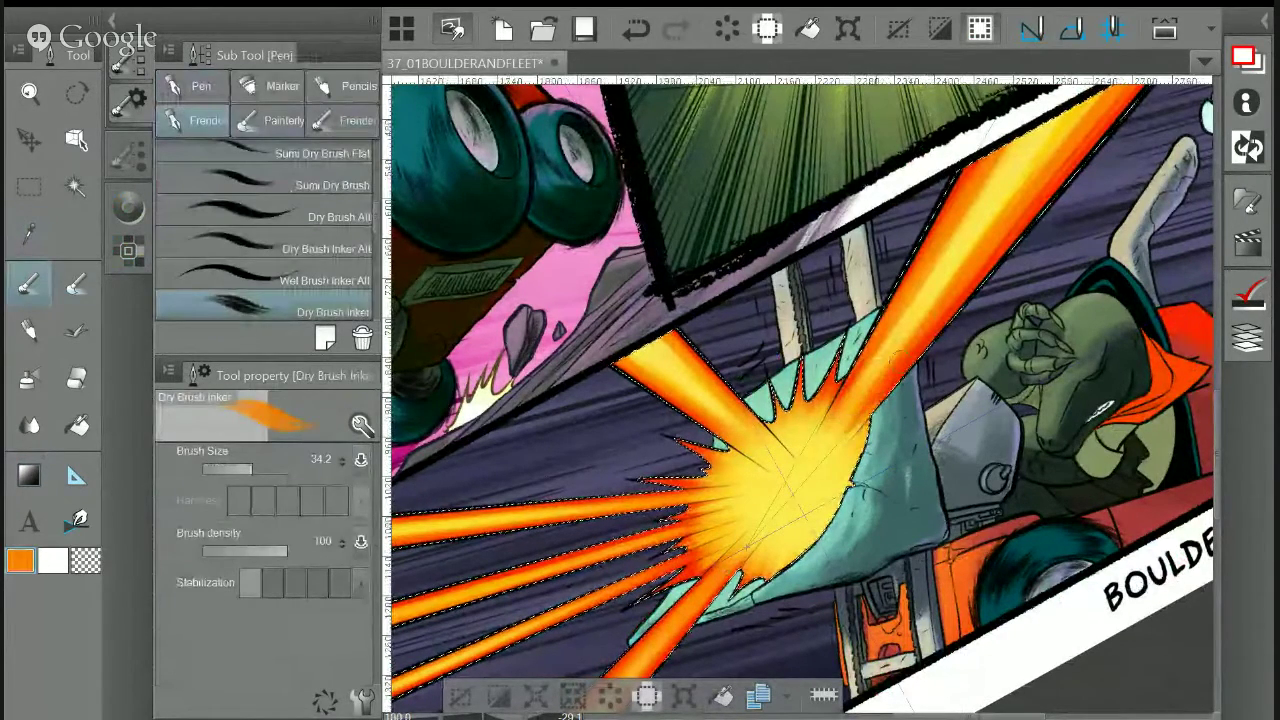
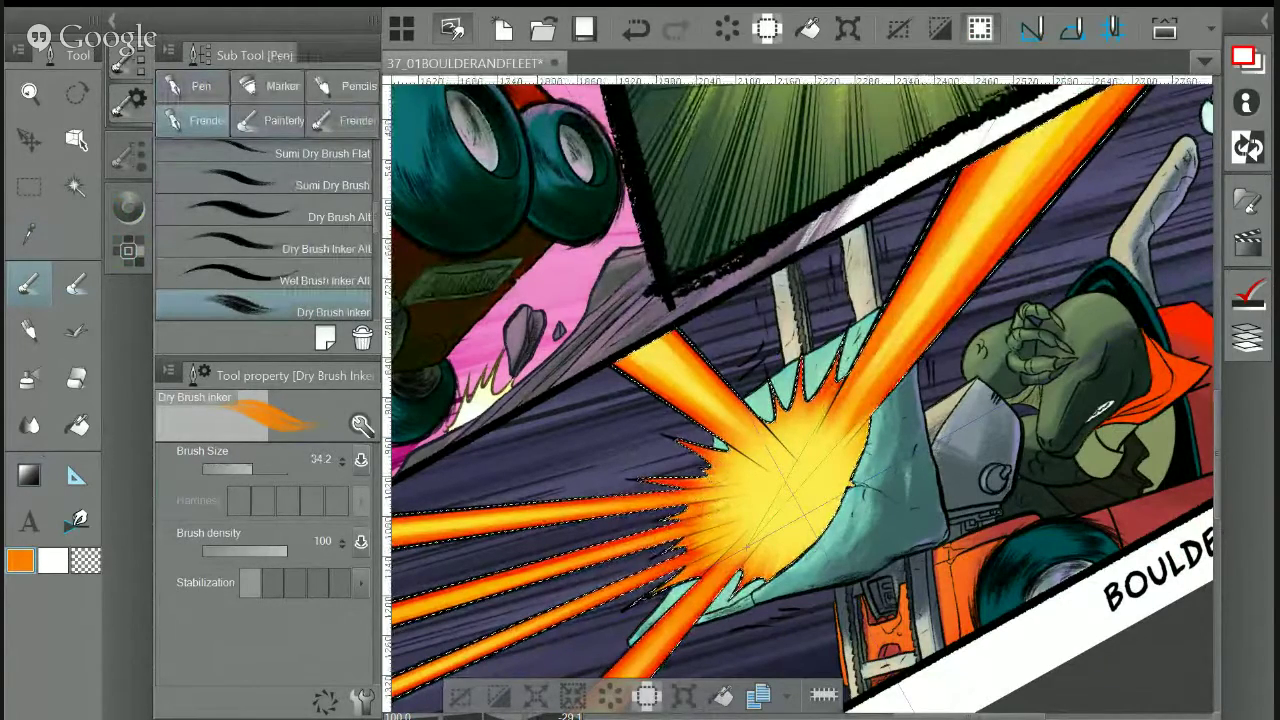
Clear the selection around the beams and burst and fit the whole comic page in view
{"action": "scroll", "coordinate": [1028, 406], "scroll_direction": "down", "scroll_amount": 3}
{"action": "left_click_drag", "start_coordinate": [855, 472], "coordinate": [860, 394]}
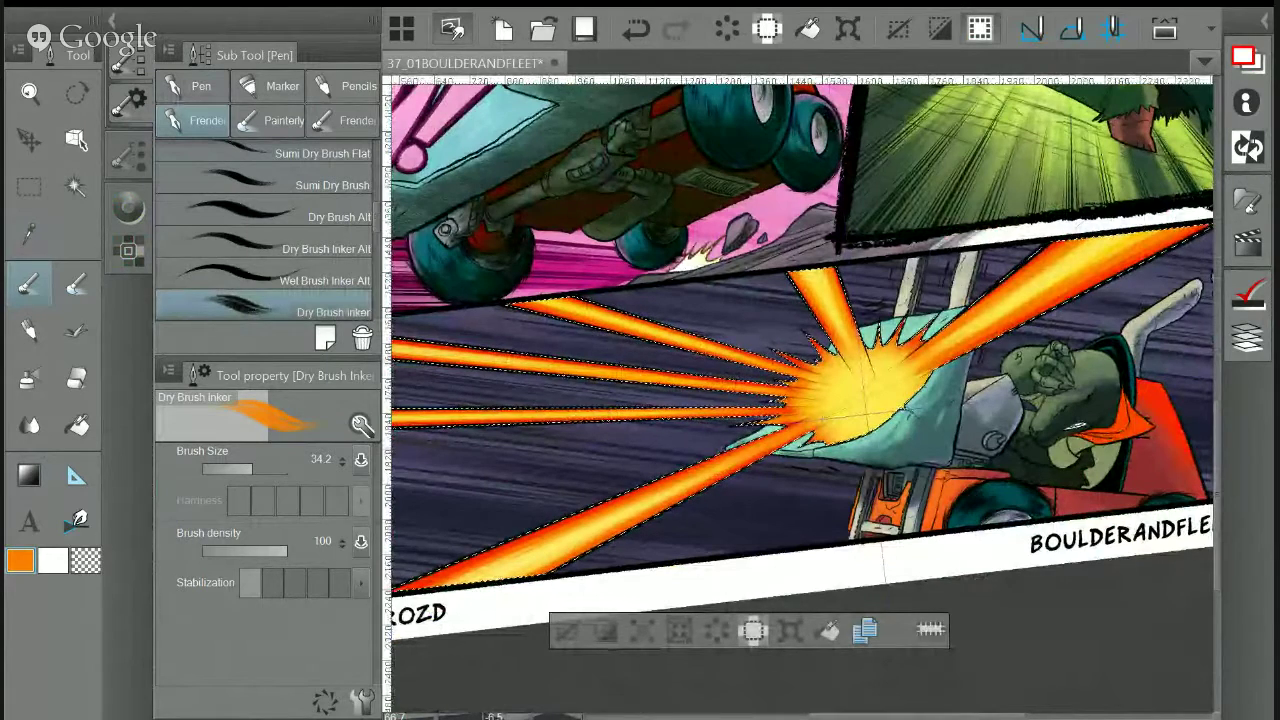
{"action": "left_click", "coordinate": [563, 630]}
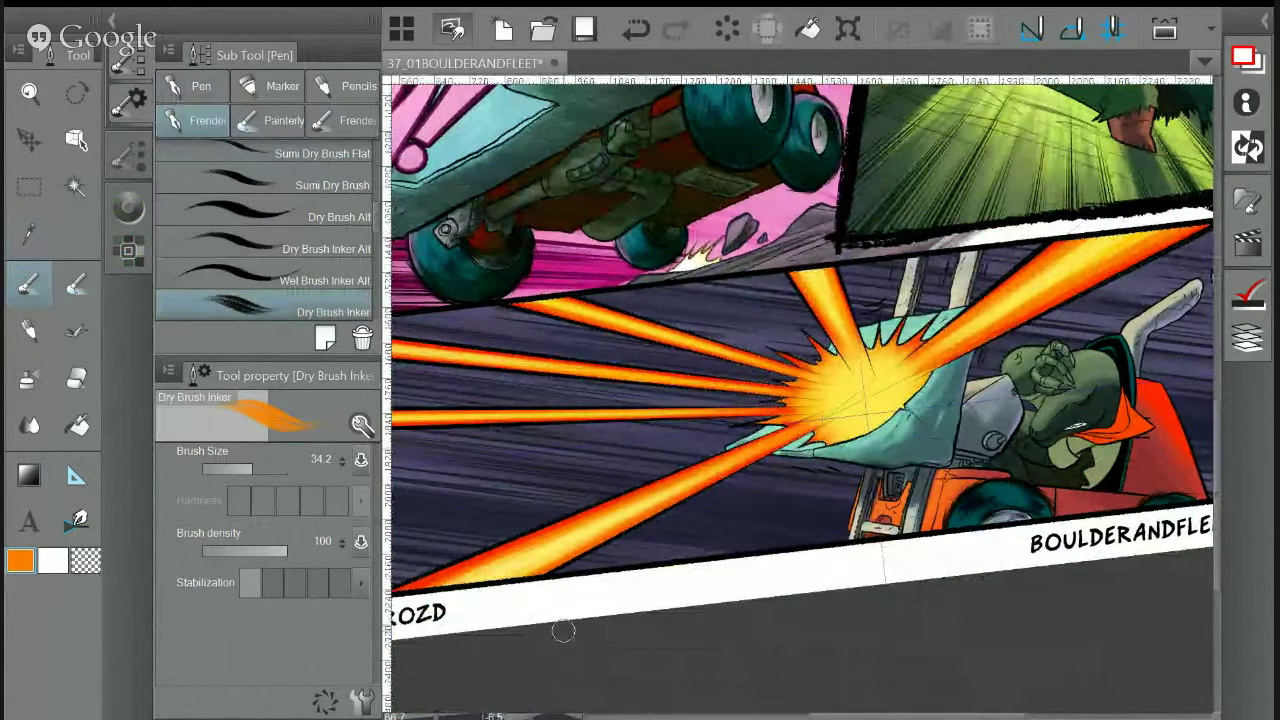
{"action": "key", "text": "ctrl+0"}
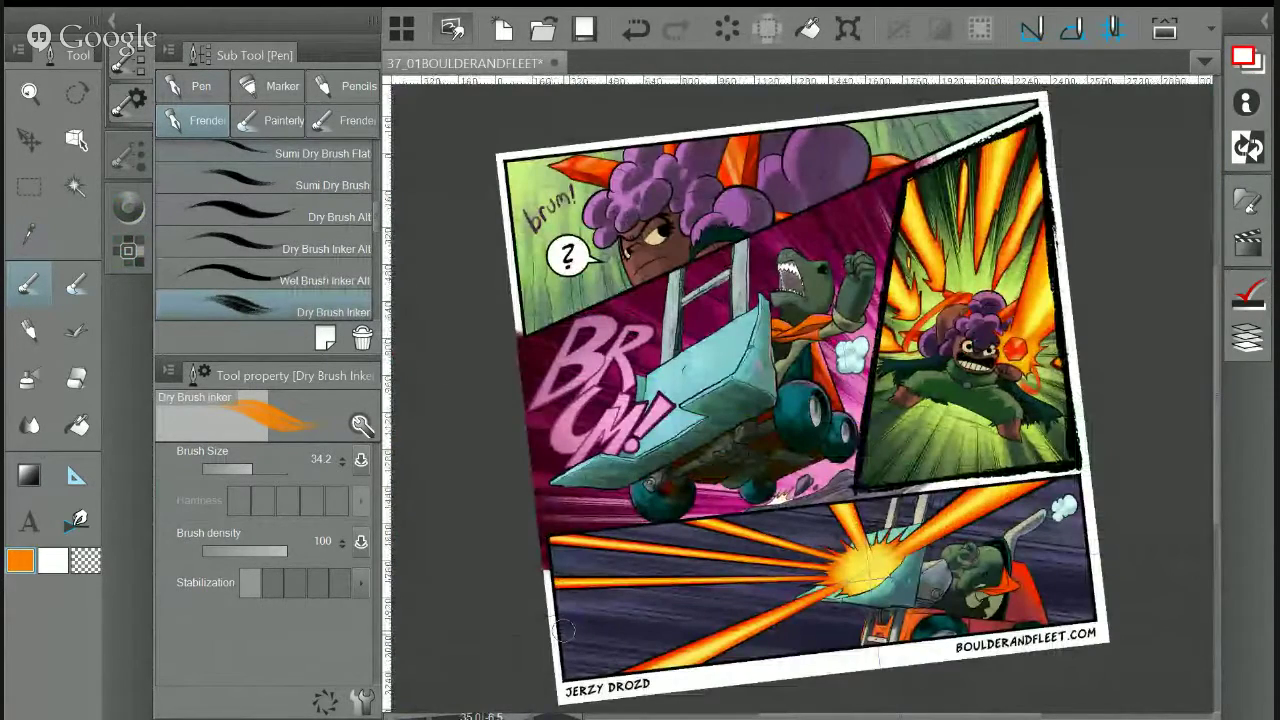
Create a new layer named Lasers Holds directly above the Lasers layer in the Panel 4 folder
{"action": "key", "text": "ctrl+@"}
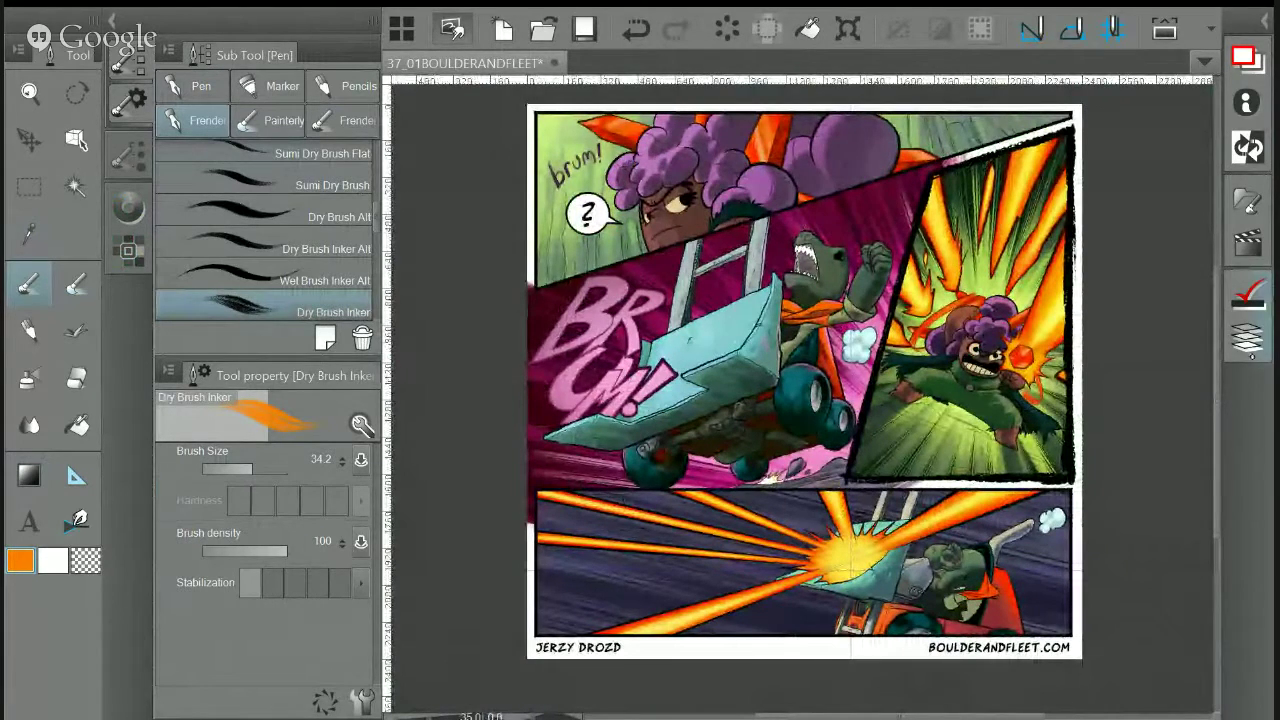
{"action": "left_click", "coordinate": [1249, 345]}
{"action": "left_click", "coordinate": [953, 312]}
{"action": "left_click", "coordinate": [953, 312]}
{"action": "left_click", "coordinate": [953, 281]}
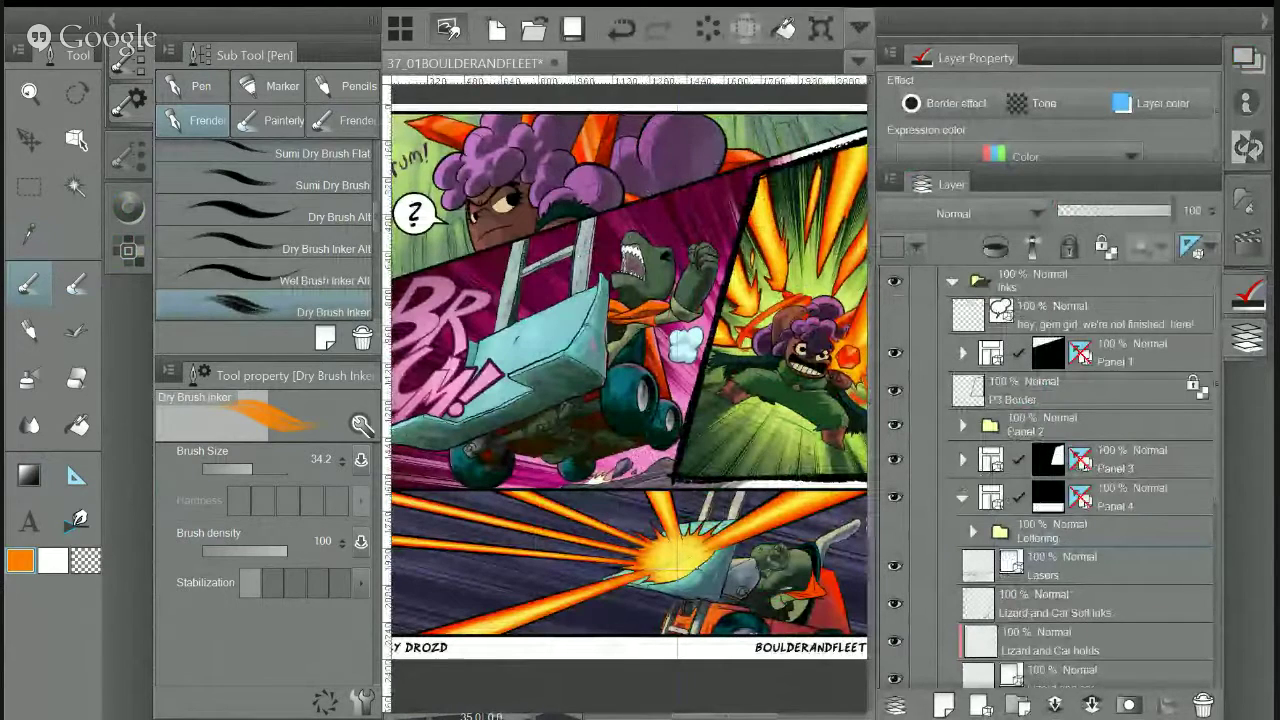
{"action": "scroll", "coordinate": [981, 425], "scroll_direction": "down", "scroll_amount": 3}
{"action": "left_click", "coordinate": [981, 425]}
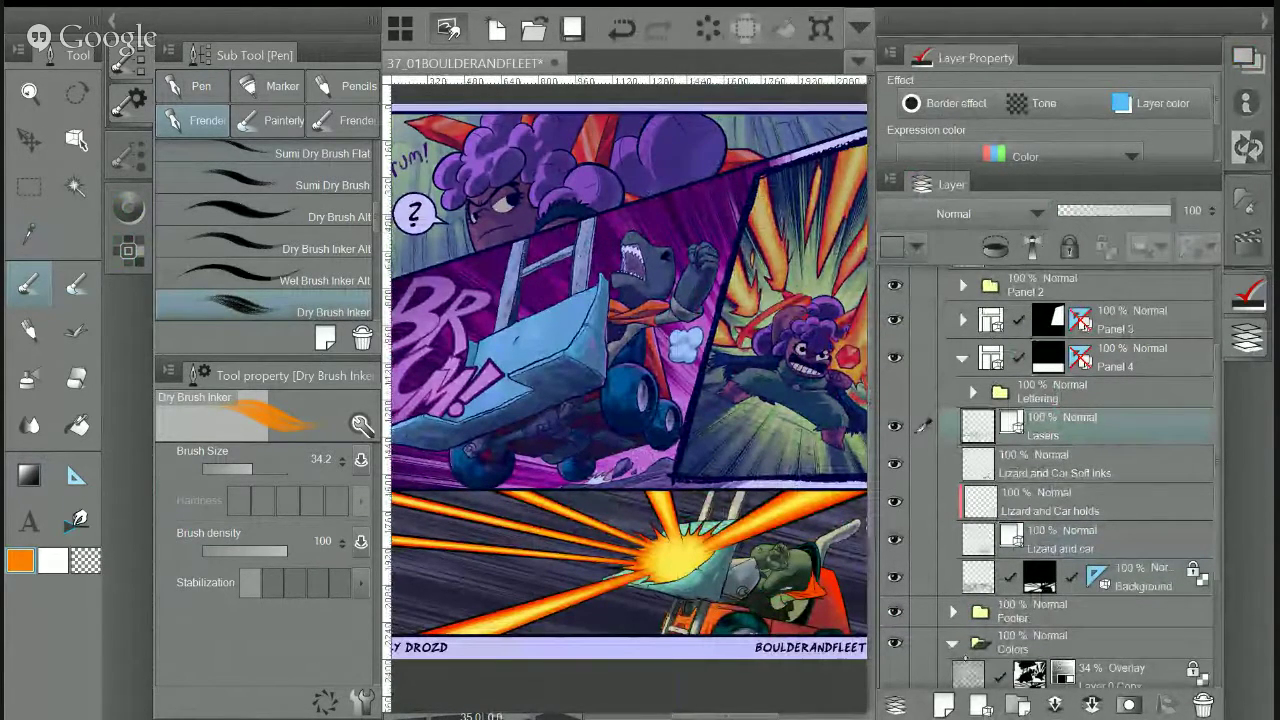
{"action": "key", "text": "ctrl+shift+n"}
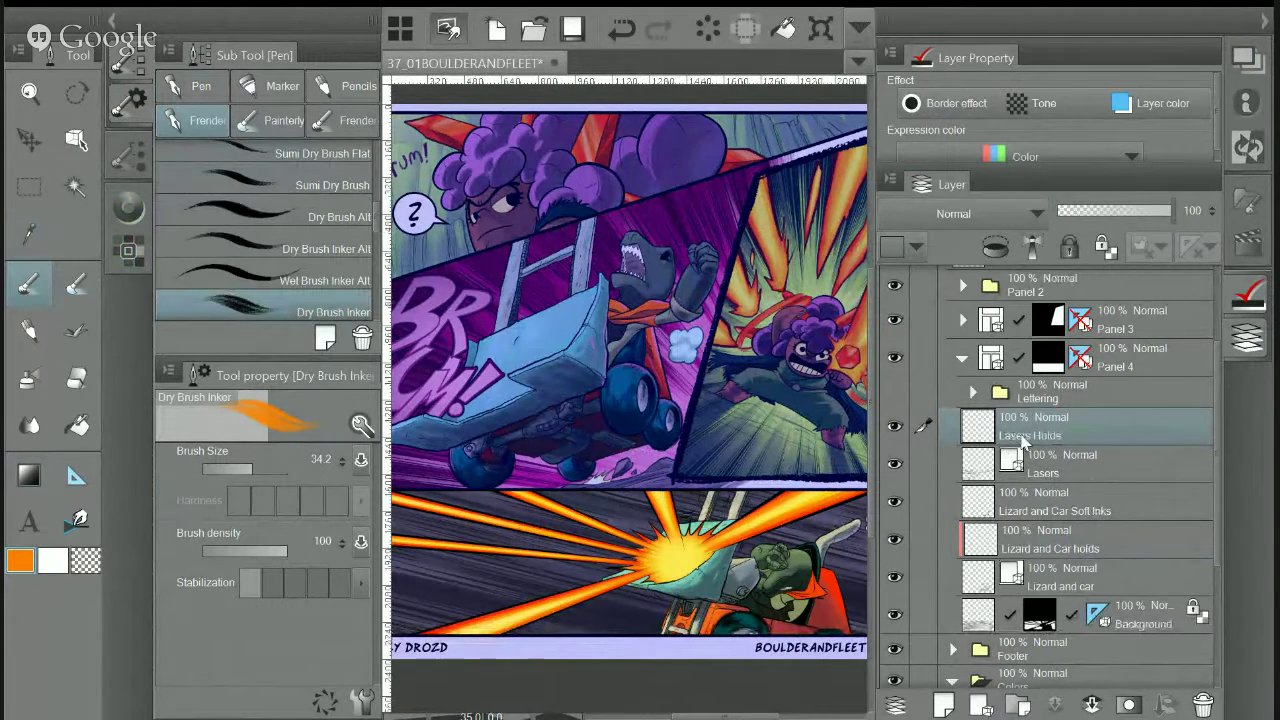
Clip the Lasers Holds layer to the Lasers layer below it
{"action": "left_click", "coordinate": [1251, 343]}
{"action": "left_click", "coordinate": [1253, 344]}
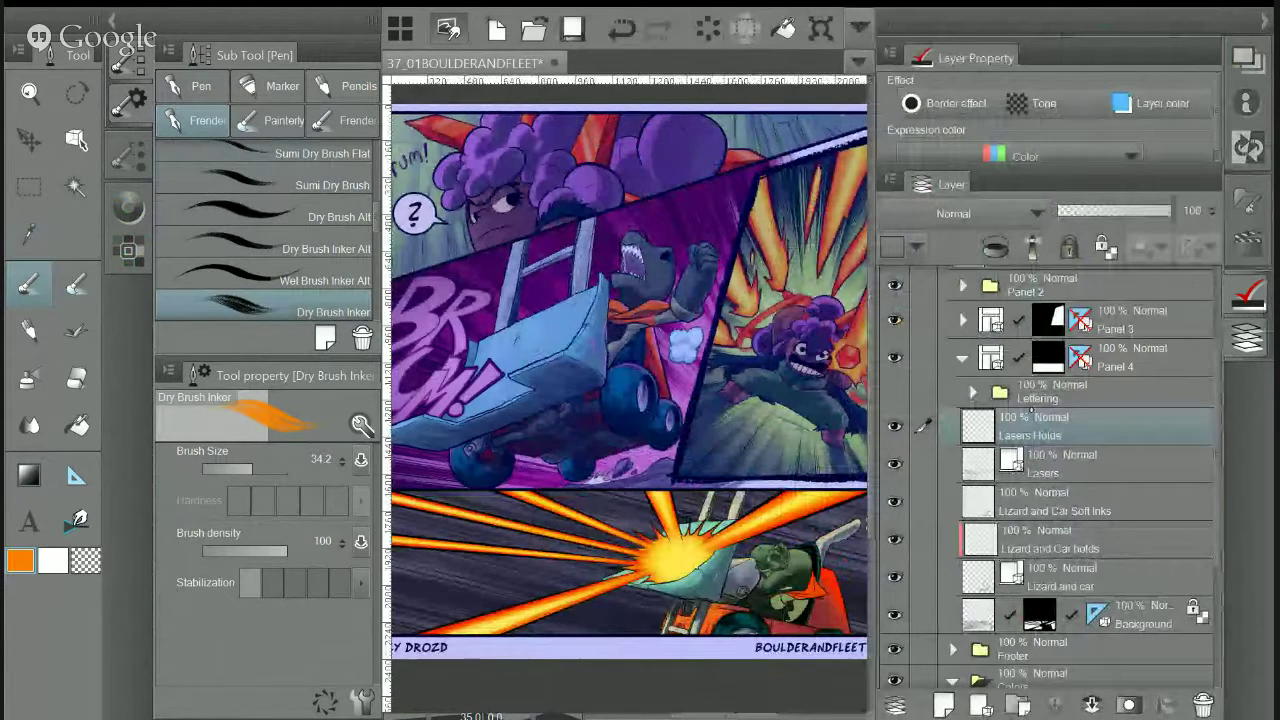
{"action": "left_click", "coordinate": [994, 245]}
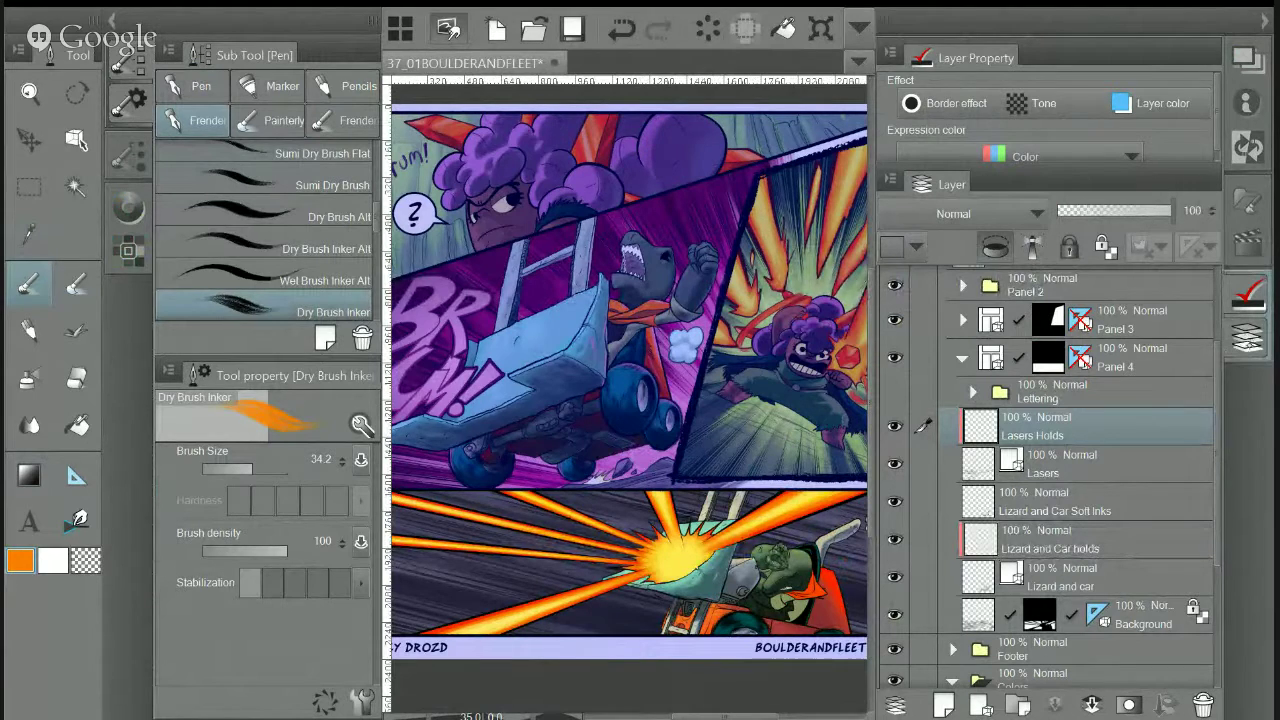
{"action": "left_click", "coordinate": [1247, 340]}
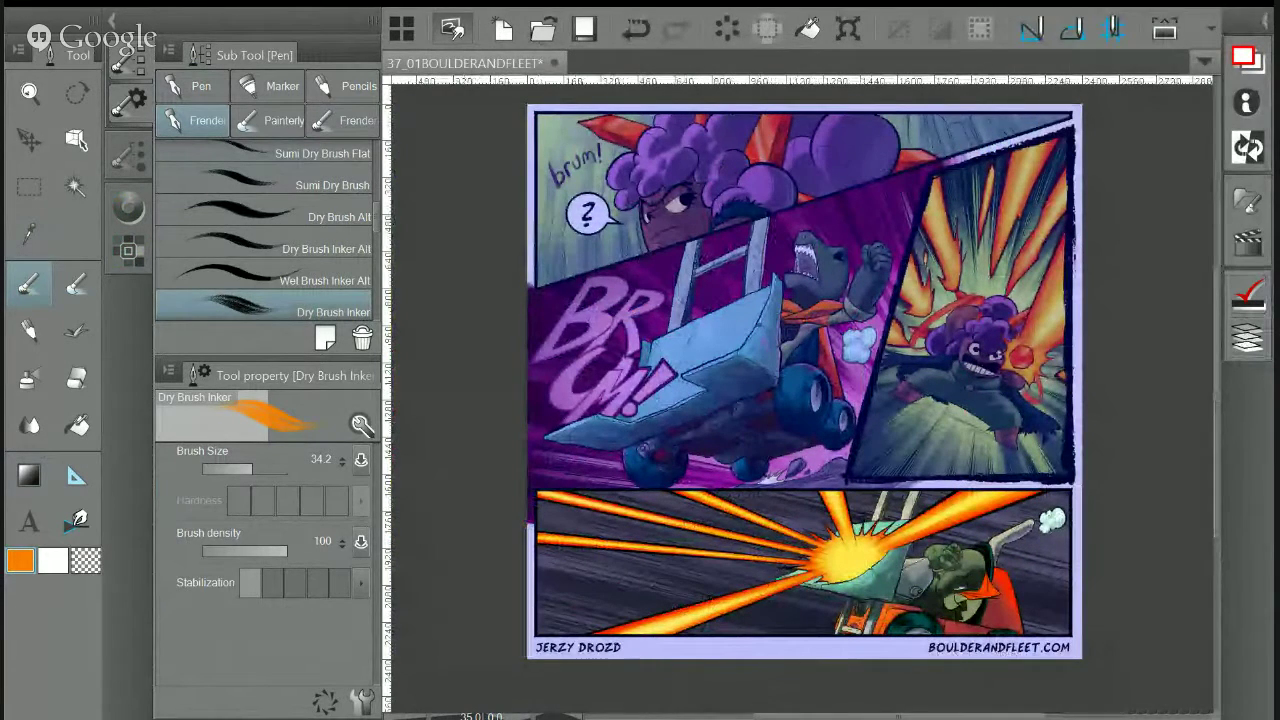
Activate the Colors layer and sample the dark red from the laser beam's outline in the third panel
{"action": "left_click_drag", "start_coordinate": [1048, 314], "coordinate": [1150, 362]}
{"action": "left_click", "coordinate": [1247, 338]}
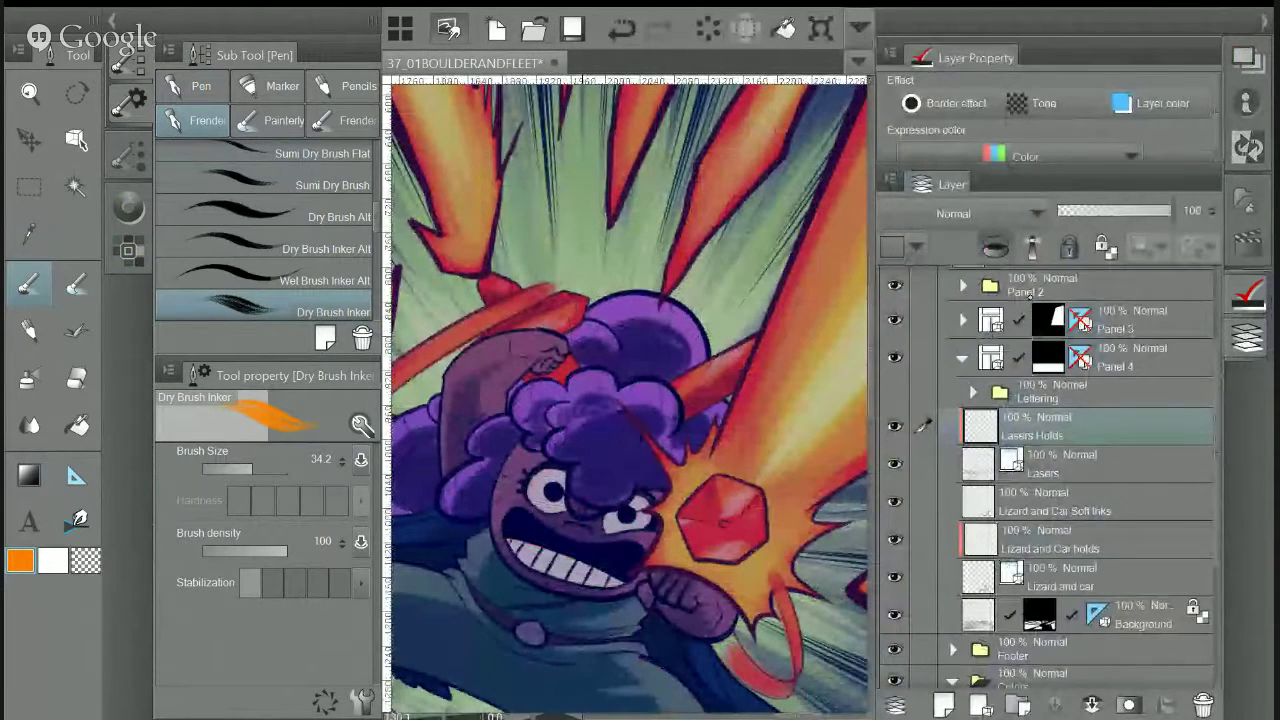
{"action": "scroll", "coordinate": [1139, 536], "scroll_direction": "down", "scroll_amount": 3}
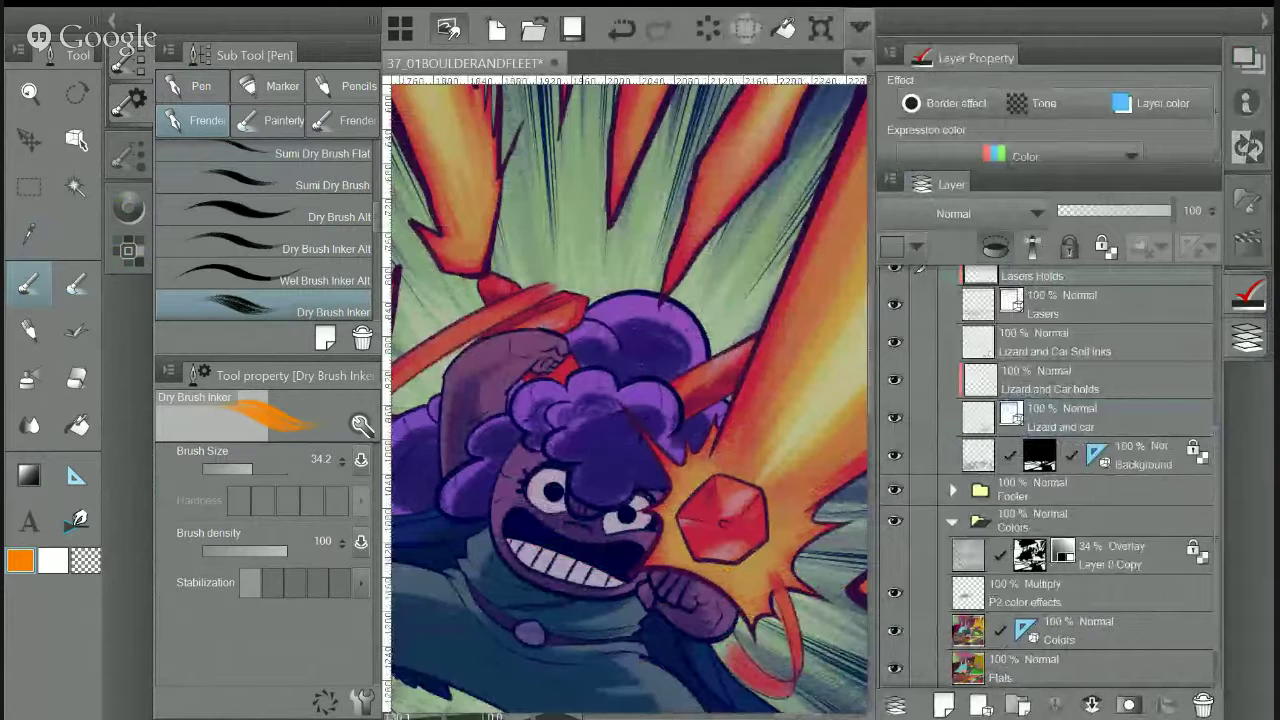
{"action": "left_click", "coordinate": [1100, 631]}
{"action": "key", "text": "i"}
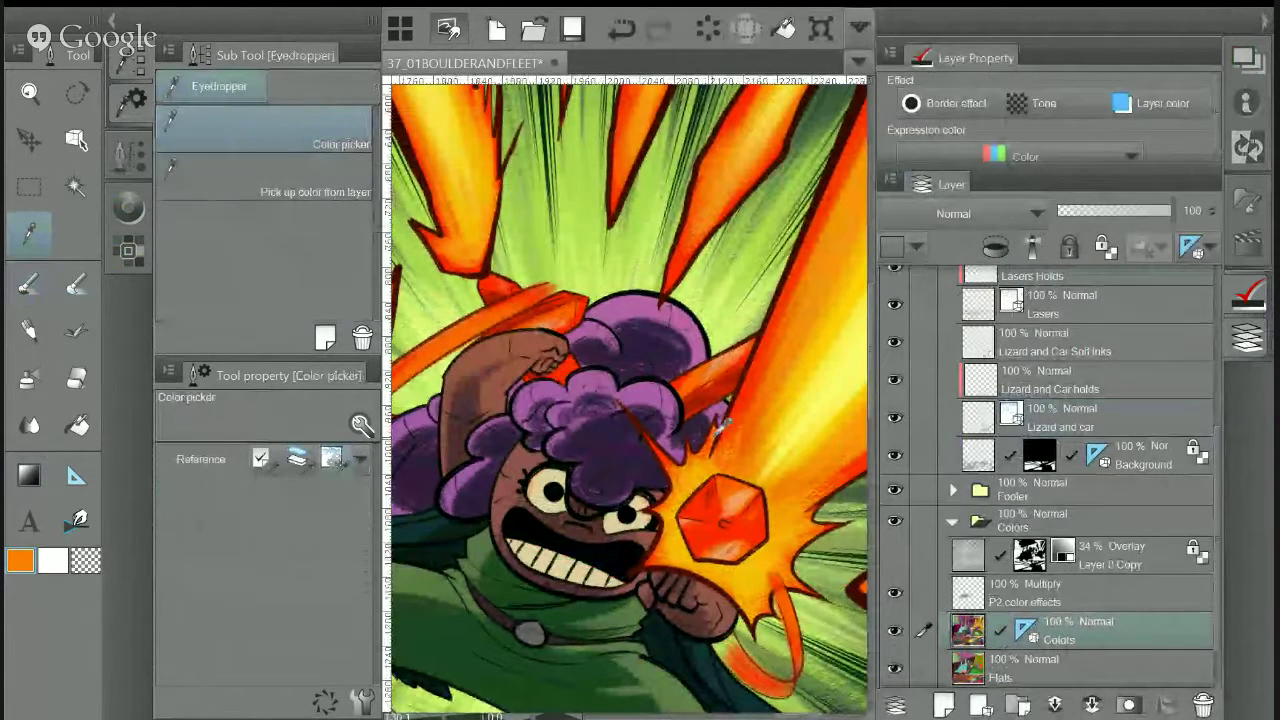
{"action": "left_click", "coordinate": [816, 248]}
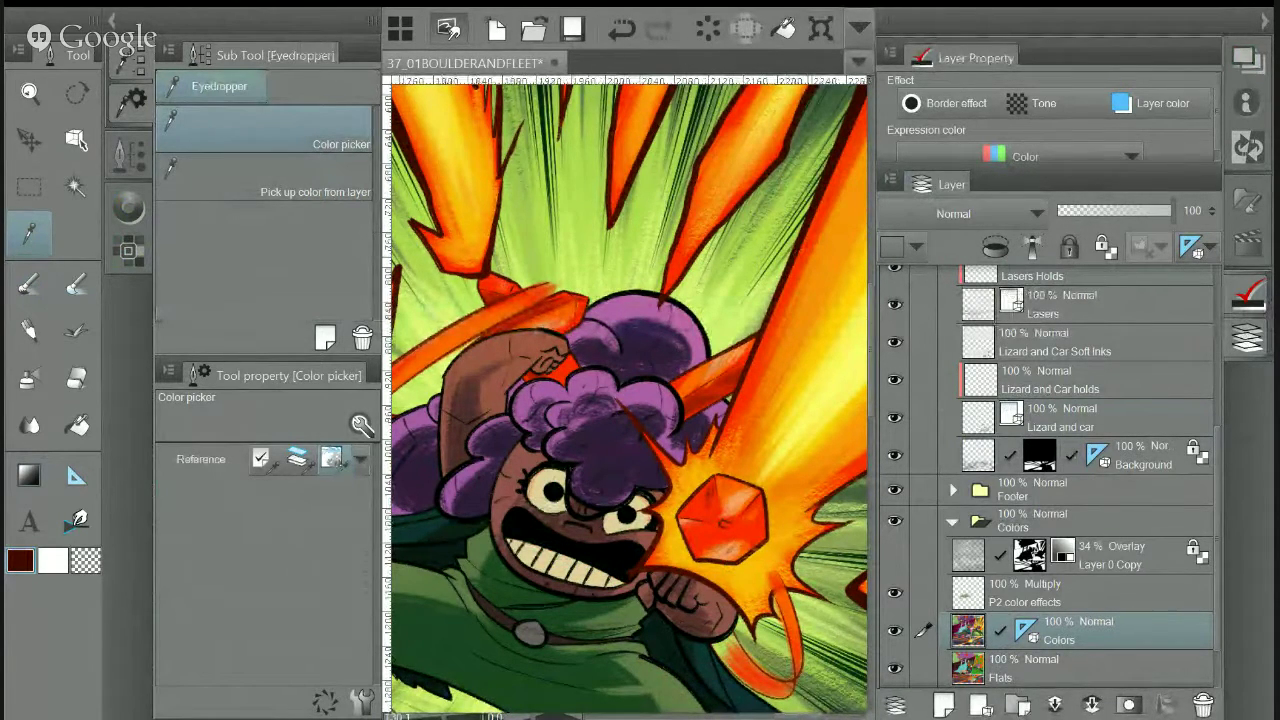
Fill the clipped Lasers Holds layer with the sampled dark red to color the beams' ink lines
{"action": "scroll", "coordinate": [1108, 402], "scroll_direction": "up", "scroll_amount": 5}
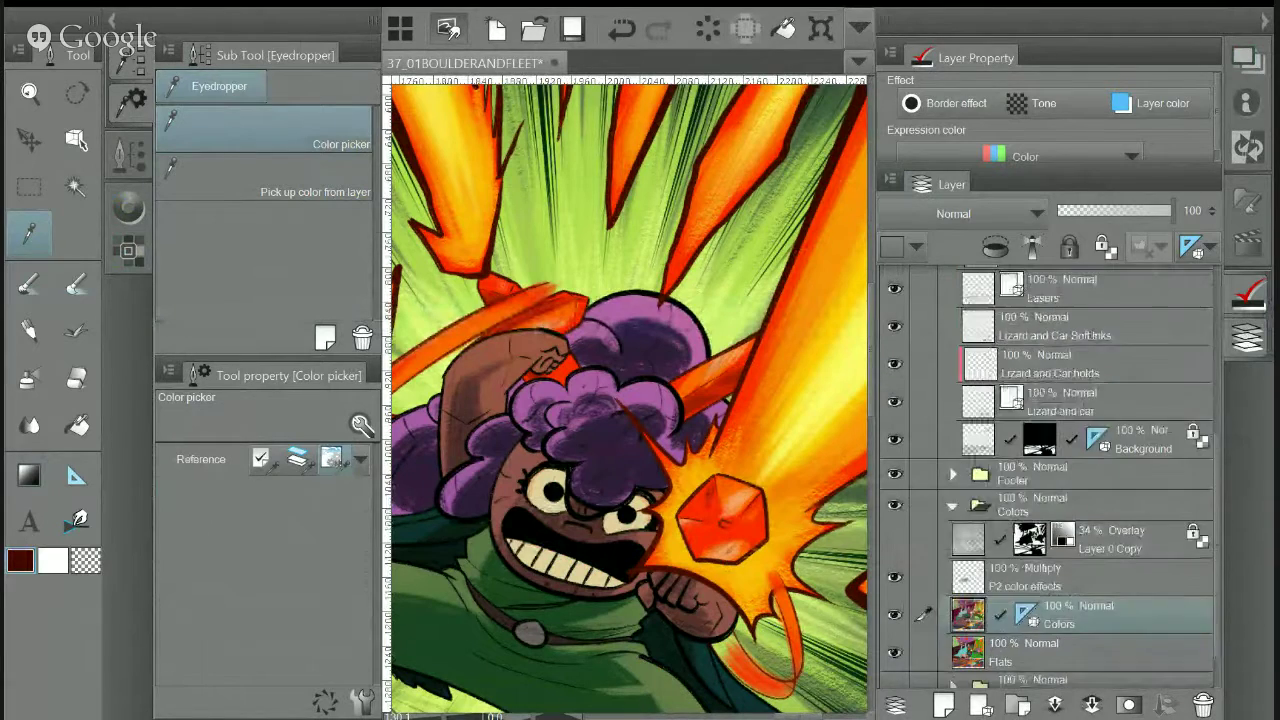
{"action": "left_click", "coordinate": [1108, 402]}
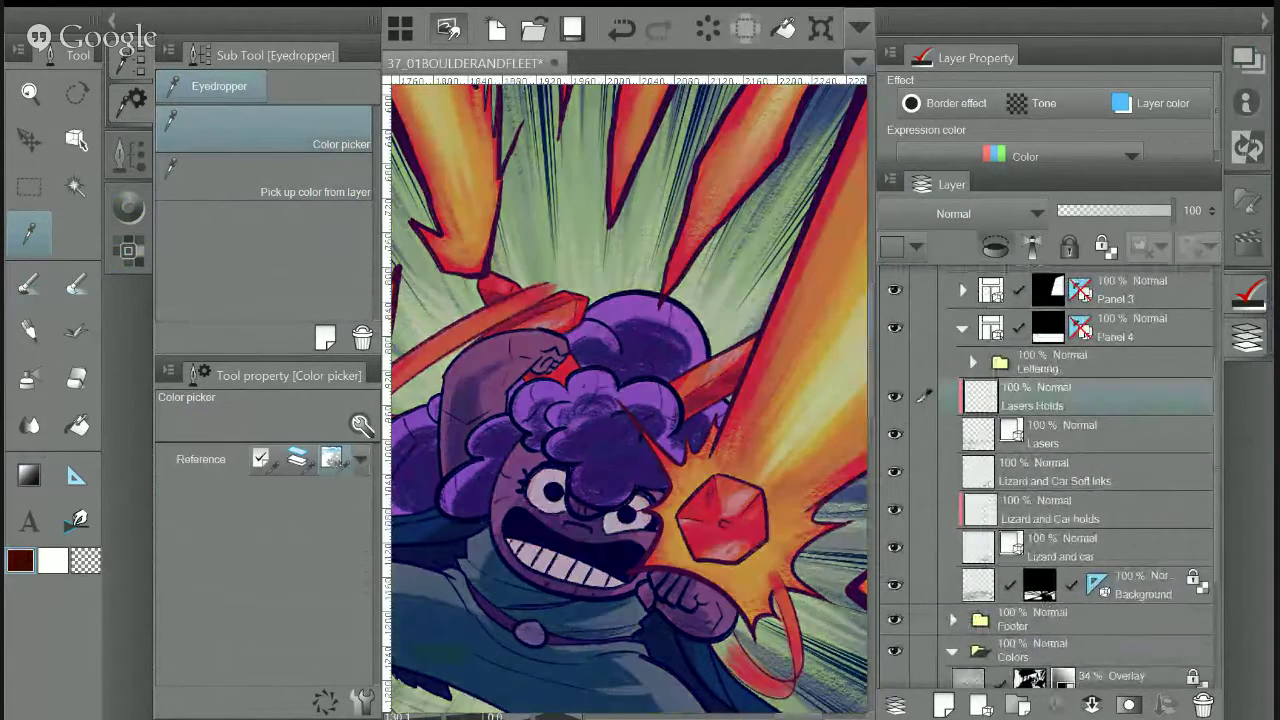
{"action": "scroll", "coordinate": [680, 405], "scroll_direction": "down", "scroll_amount": 3}
{"action": "left_click_drag", "start_coordinate": [655, 440], "coordinate": [721, 484]}
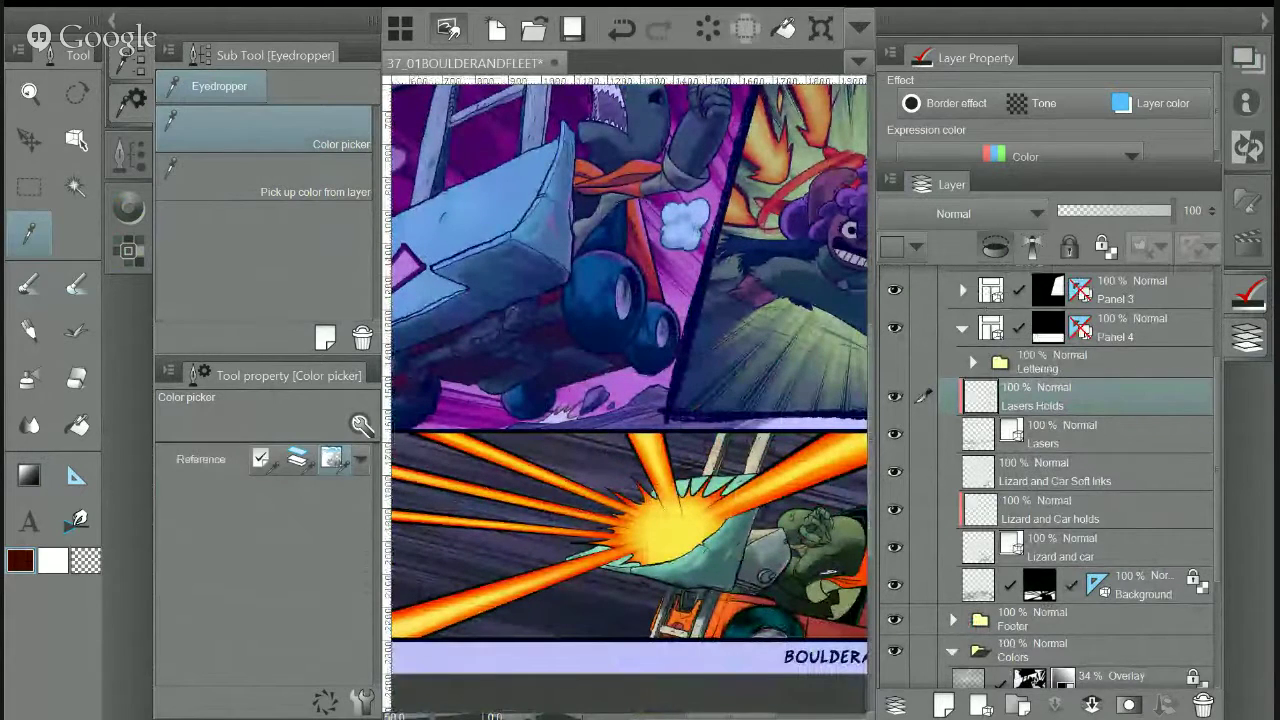
{"action": "scroll", "coordinate": [721, 484], "scroll_direction": "up", "scroll_amount": 1}
{"action": "key", "text": "alt+Delete"}
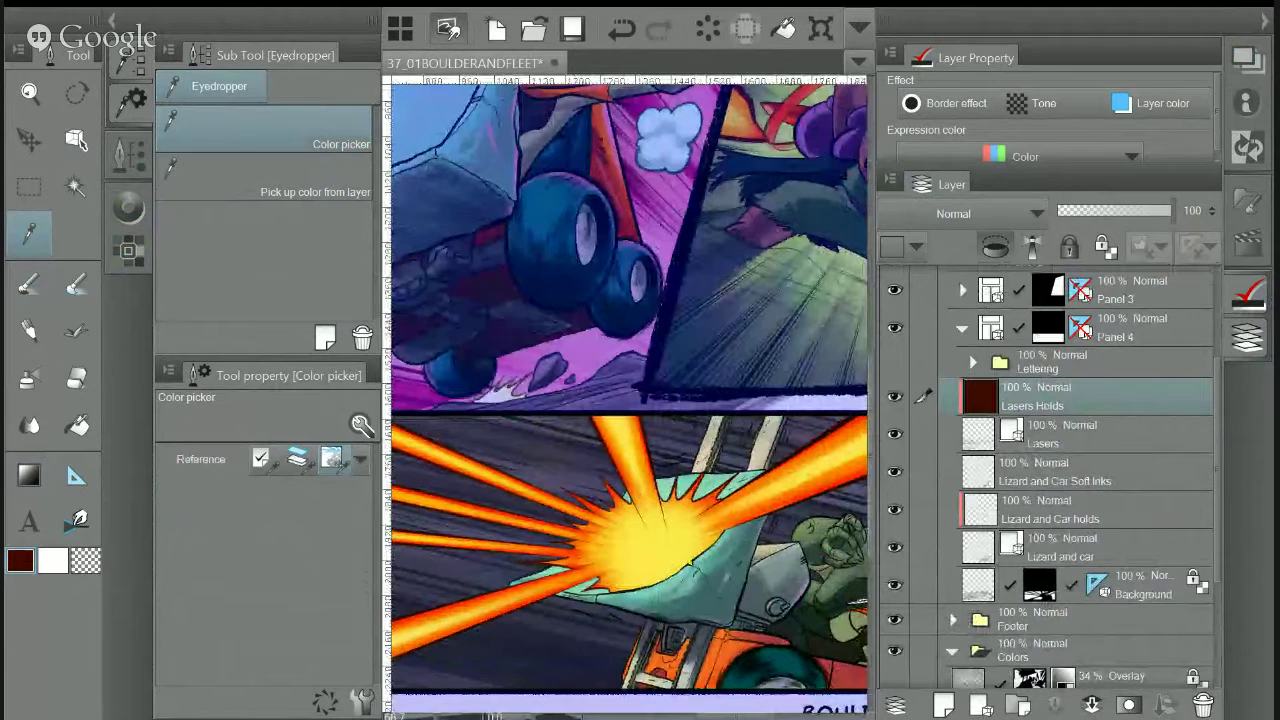
Set a brighter red (H 8, S 100, V 54) and apply a radial gradient outward from the burst's center on Lasers Holds
{"action": "left_click", "coordinate": [128, 208]}
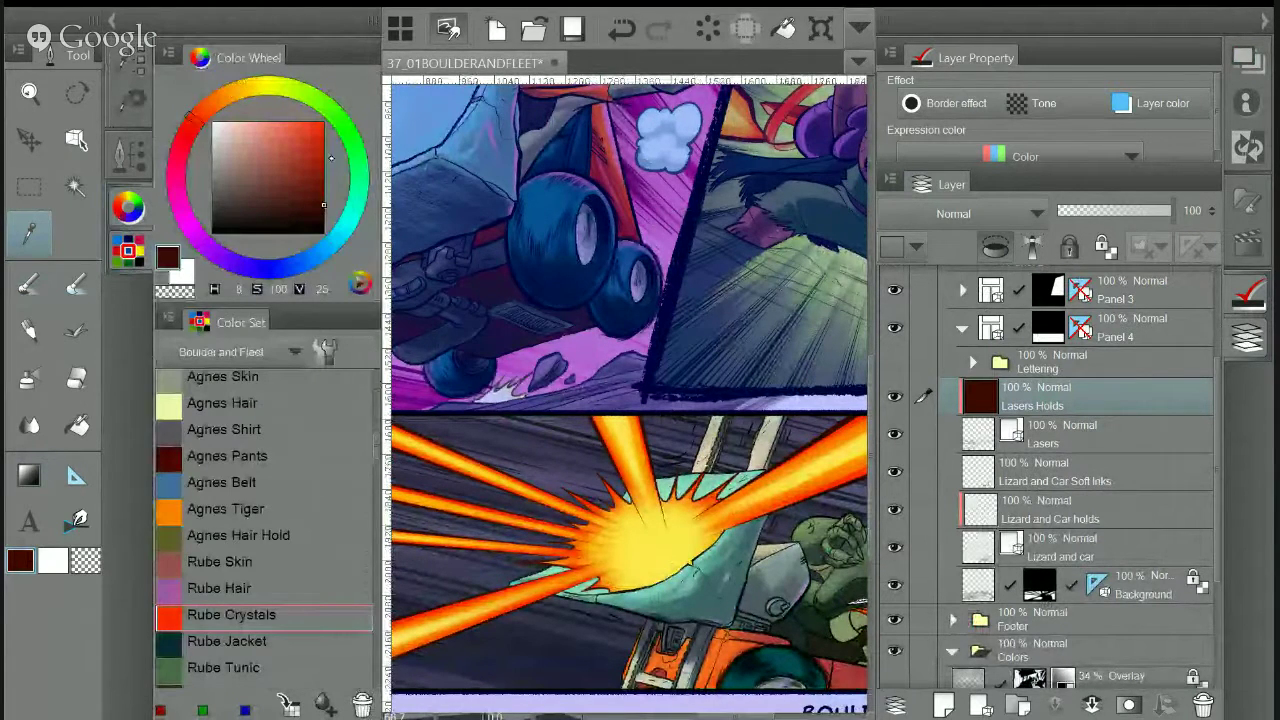
{"action": "left_click_drag", "start_coordinate": [323, 200], "coordinate": [362, 160]}
{"action": "left_click", "coordinate": [29, 475]}
{"action": "left_click_drag", "start_coordinate": [659, 542], "coordinate": [786, 542]}
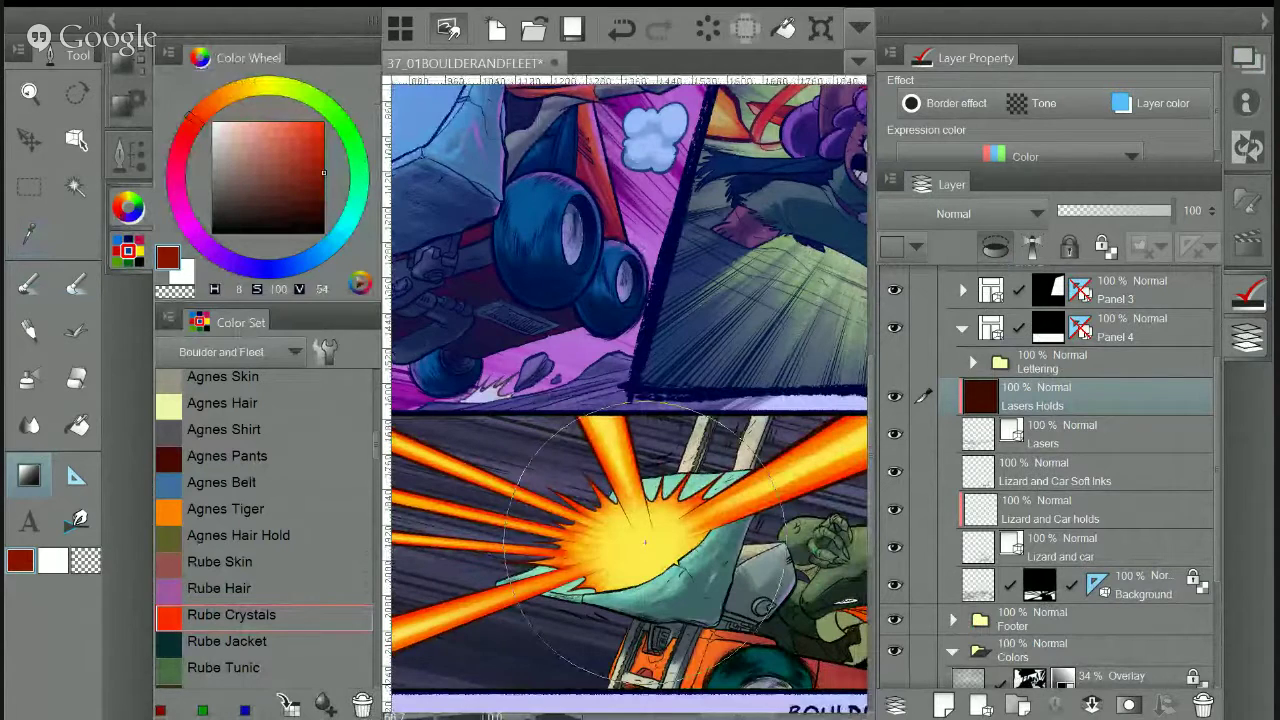
{"action": "scroll", "coordinate": [645, 541], "scroll_direction": "right", "scroll_amount": 1}
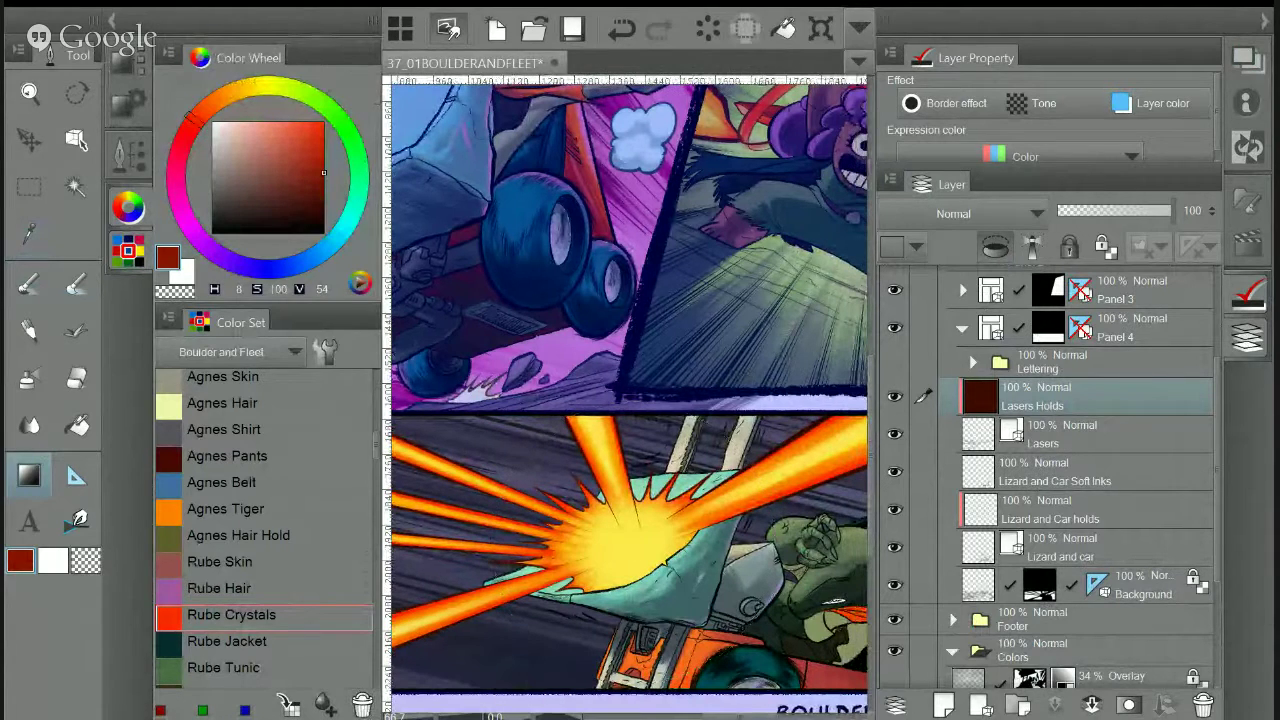
Activate the Lizard and Car holds layer and mix a light purple (H 250, S 23, V 83) from the sampled background color
{"action": "left_click", "coordinate": [1122, 477]}
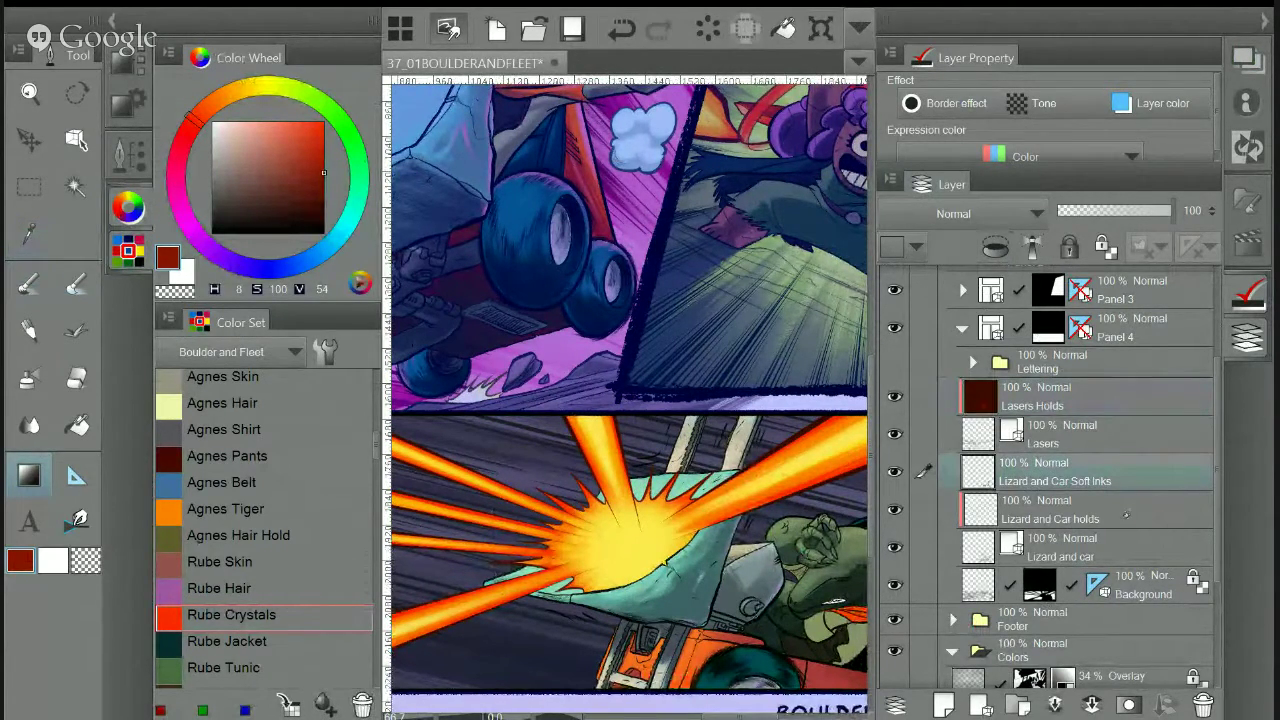
{"action": "left_click", "coordinate": [1135, 513]}
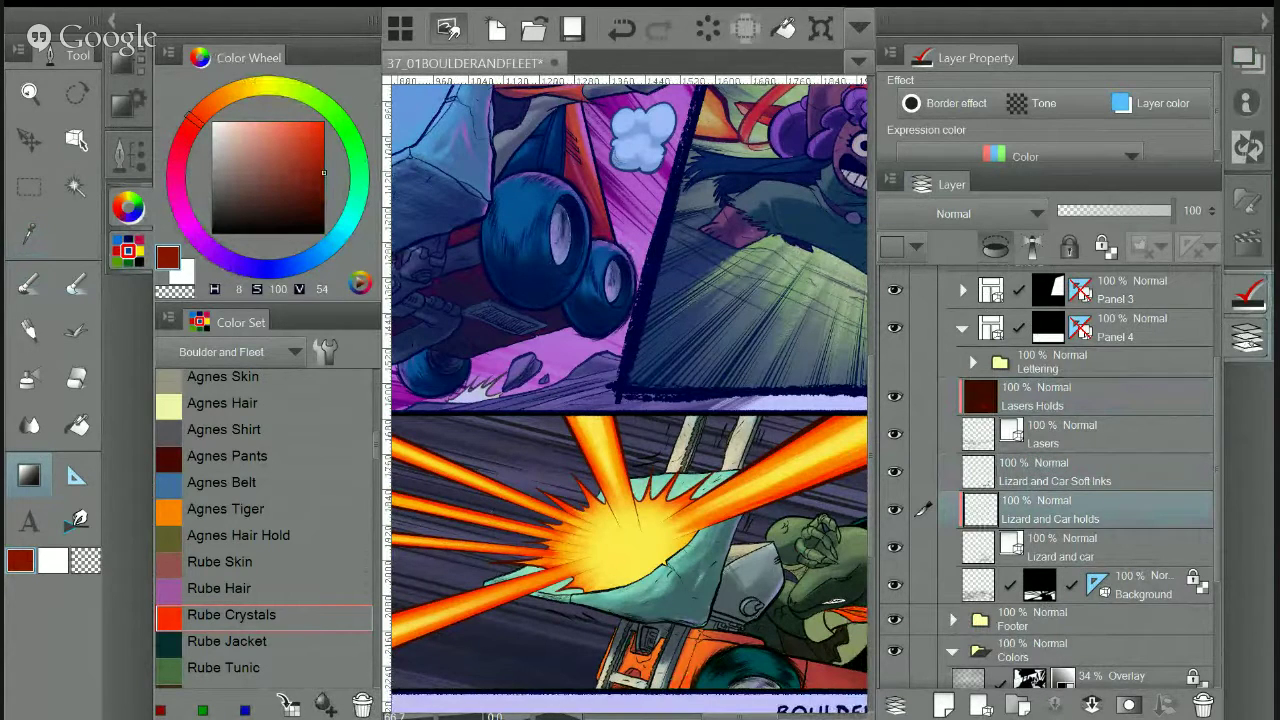
{"action": "left_click", "coordinate": [1248, 338]}
{"action": "scroll", "coordinate": [996, 528], "scroll_direction": "up", "scroll_amount": 7}
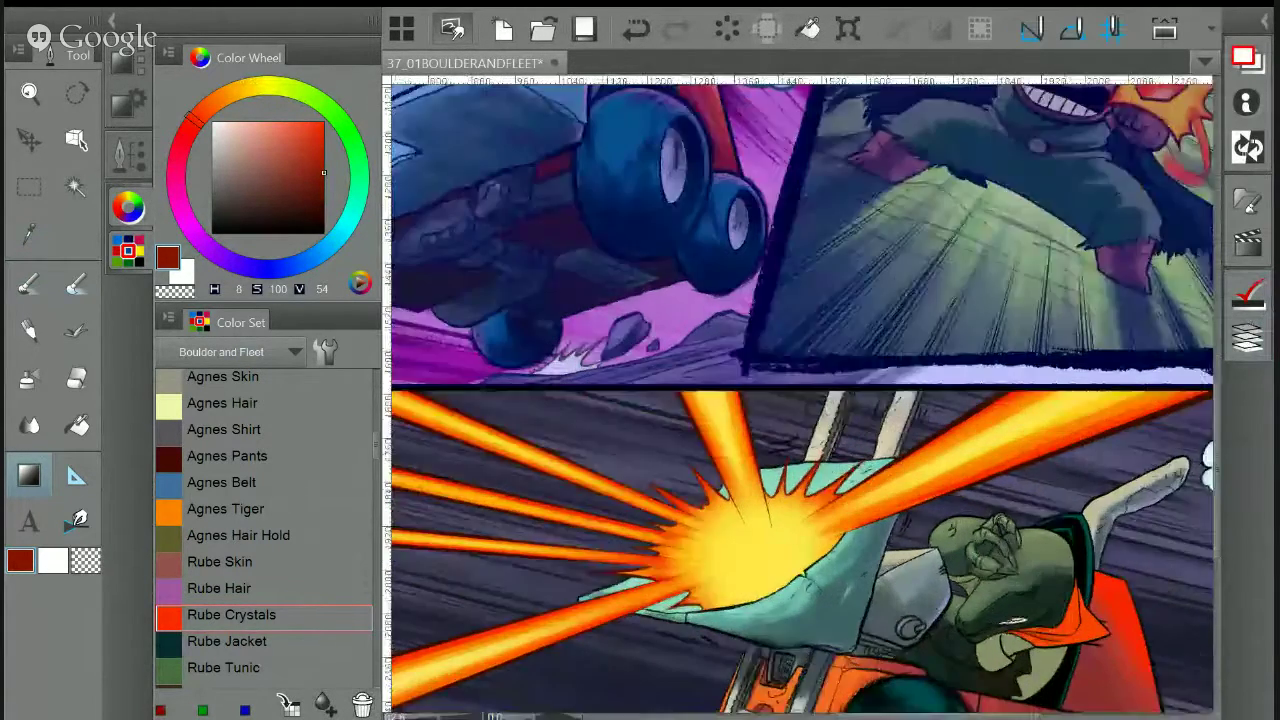
{"action": "left_click_drag", "start_coordinate": [700, 400], "coordinate": [890, 510]}
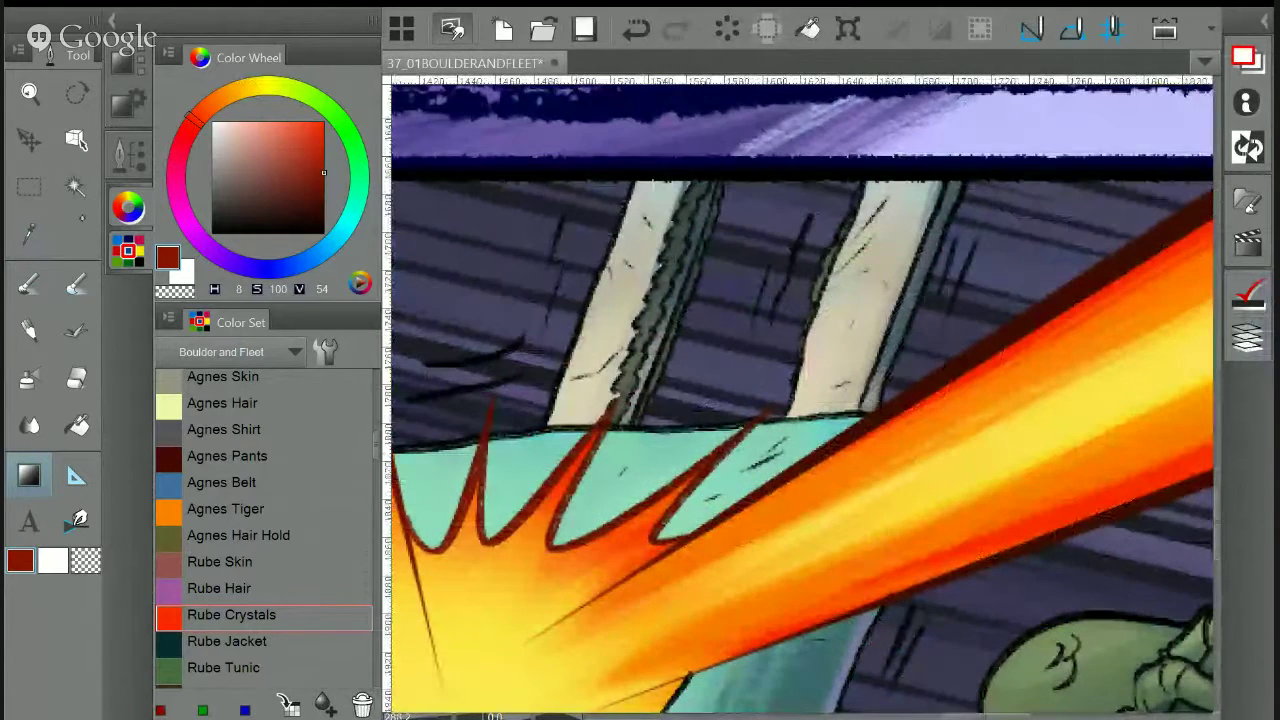
{"action": "key", "text": "i"}
{"action": "left_click", "coordinate": [688, 232]}
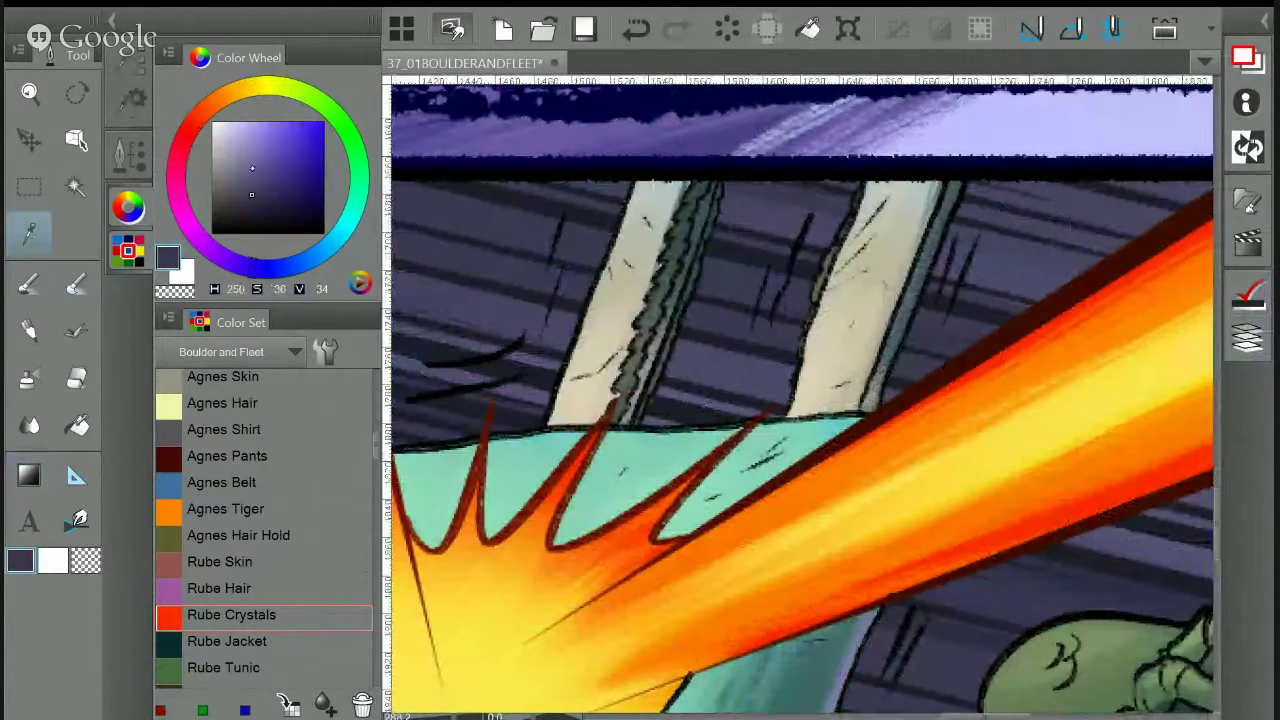
{"action": "left_click", "coordinate": [247, 162]}
{"action": "left_click", "coordinate": [238, 138]}
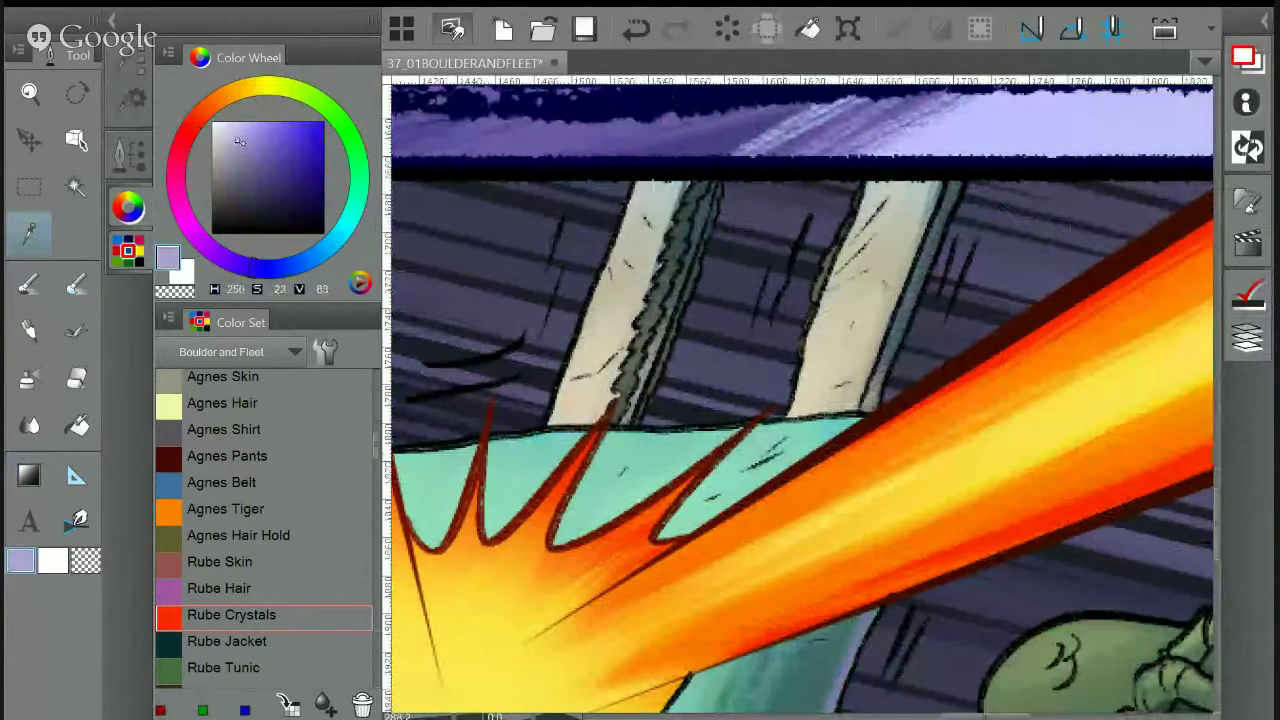
Recolor the motion lines beside the first ladder rail light purple, switching from Dry Brush Inker to the G-pen
{"action": "key", "text": "p"}
{"action": "left_click_drag", "start_coordinate": [565, 213], "coordinate": [544, 330]}
{"action": "left_click", "coordinate": [129, 97]}
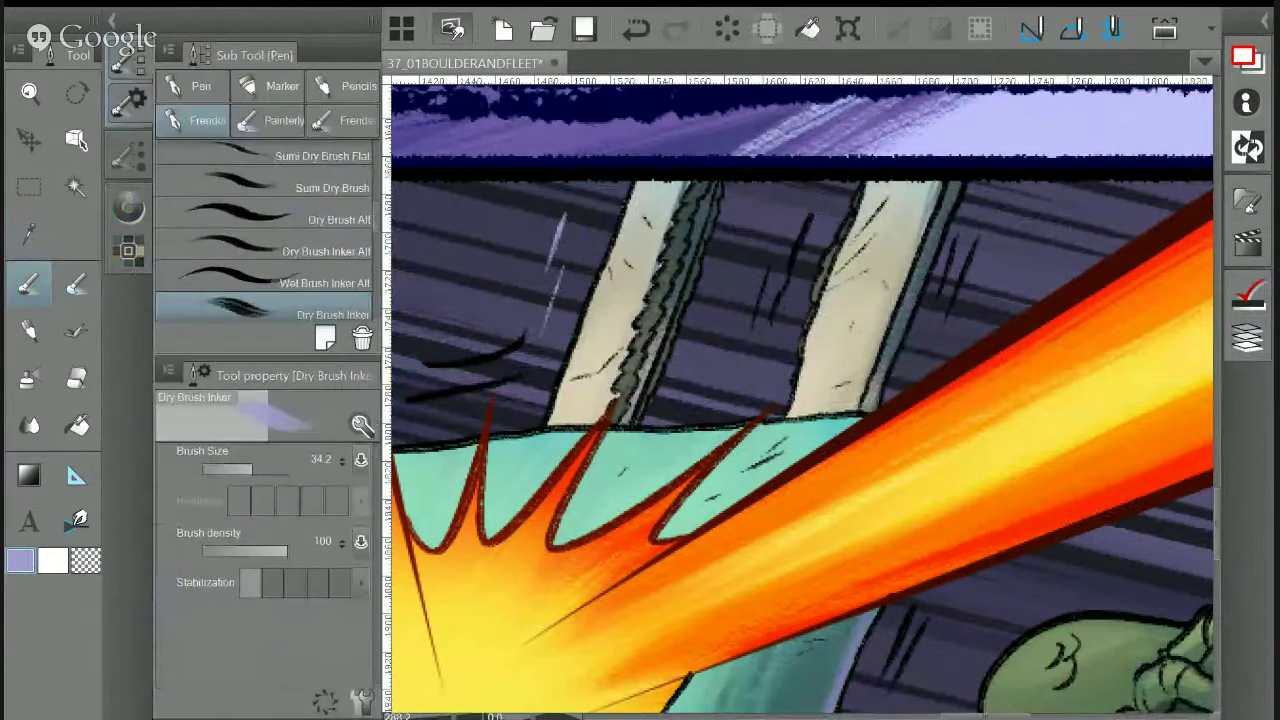
{"action": "left_click", "coordinate": [194, 87]}
{"action": "left_click_drag", "start_coordinate": [528, 340], "coordinate": [420, 368]}
{"action": "left_click_drag", "start_coordinate": [524, 374], "coordinate": [406, 401]}
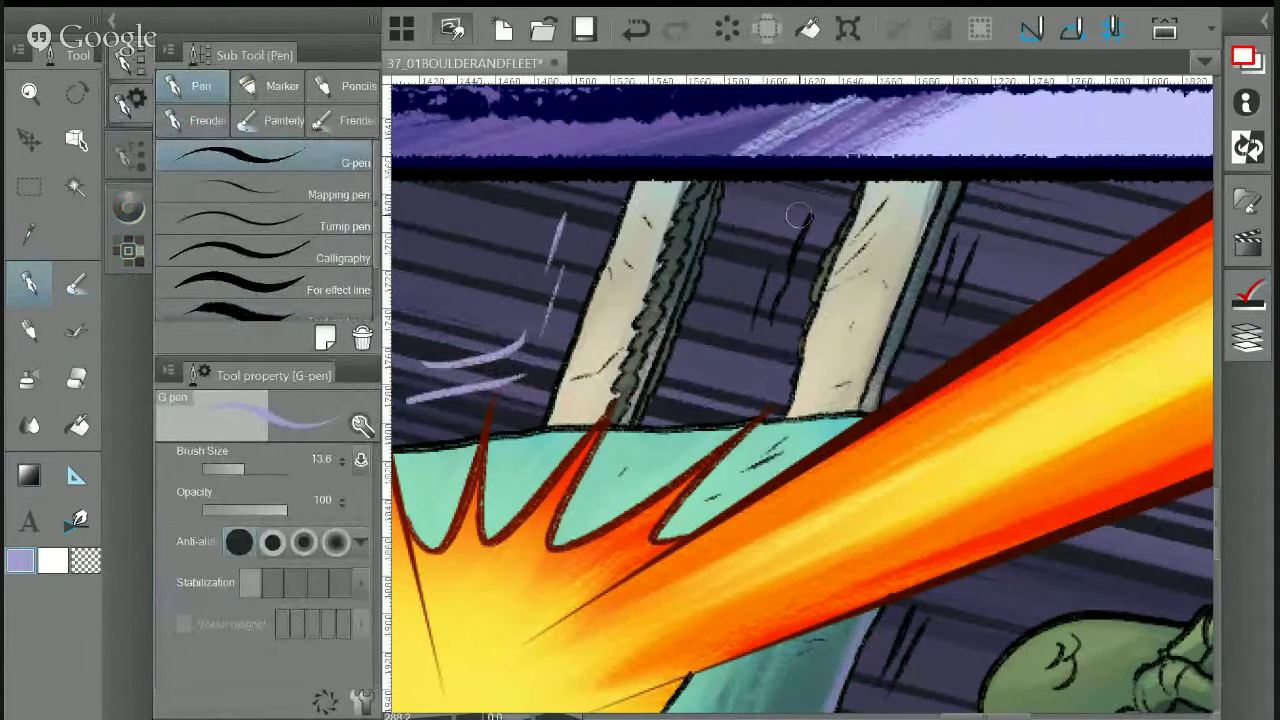
Recolor the motion lines on both sides of the second ladder rail light purple with the G-pen, redoing the outermost strokes
{"action": "left_click_drag", "start_coordinate": [808, 214], "coordinate": [776, 318]}
{"action": "left_click_drag", "start_coordinate": [788, 250], "coordinate": [752, 328]}
{"action": "left_click_drag", "start_coordinate": [952, 228], "coordinate": [916, 316]}
{"action": "mouse_move", "coordinate": [962, 234]}
{"action": "left_mouse_down"}
{"action": "mouse_move", "coordinate": [934, 310]}
{"action": "mouse_move", "coordinate": [955, 300]}
{"action": "left_mouse_up"}
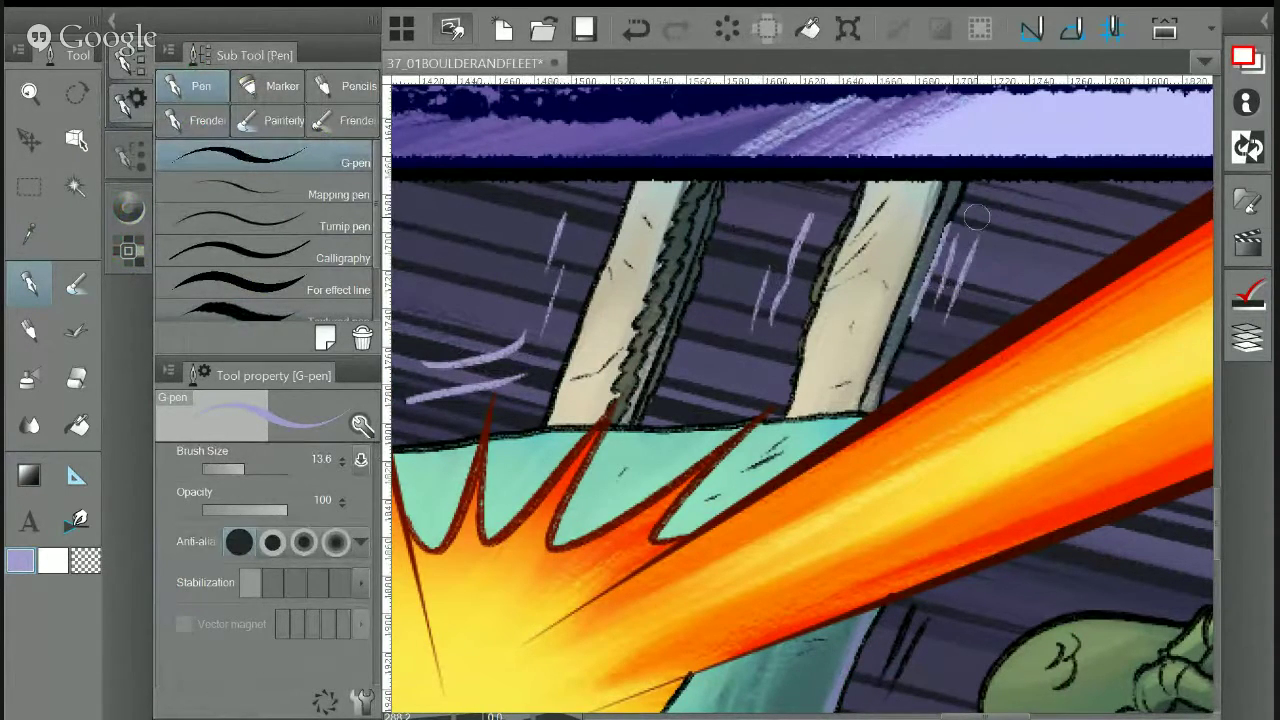
{"action": "key", "text": "ctrl+z"}
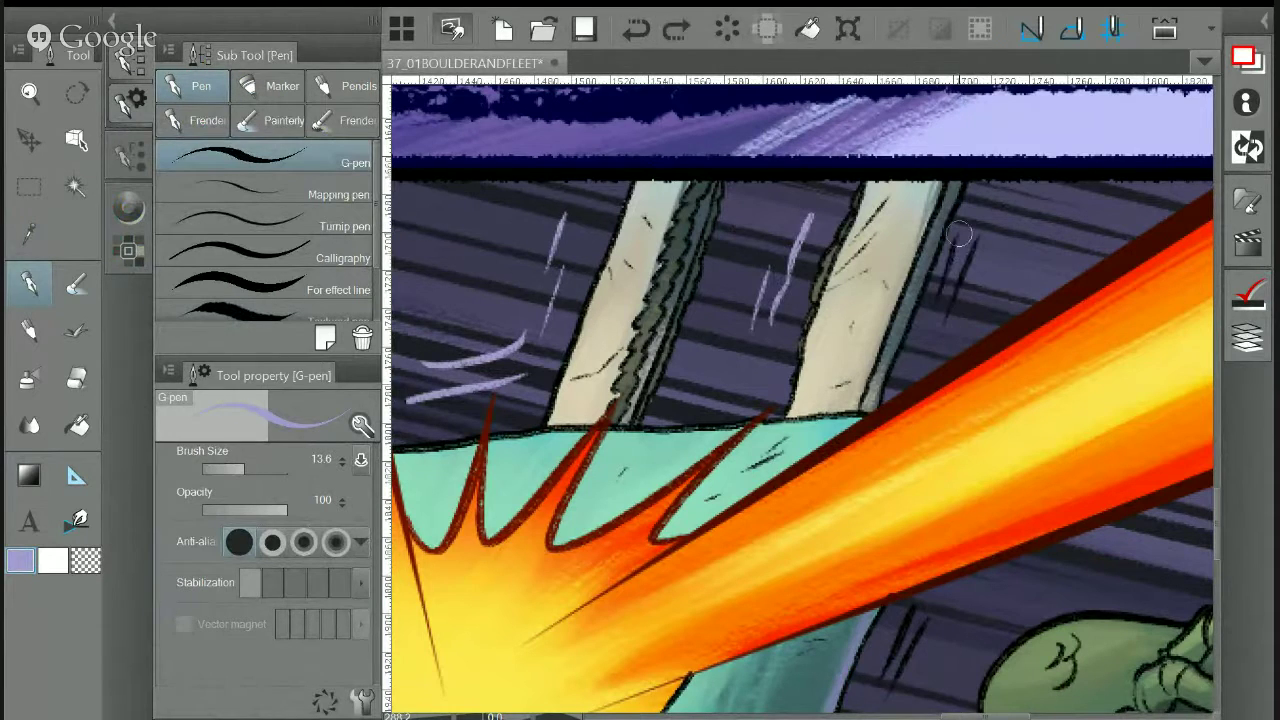
{"action": "left_click_drag", "start_coordinate": [978, 234], "coordinate": [960, 296]}
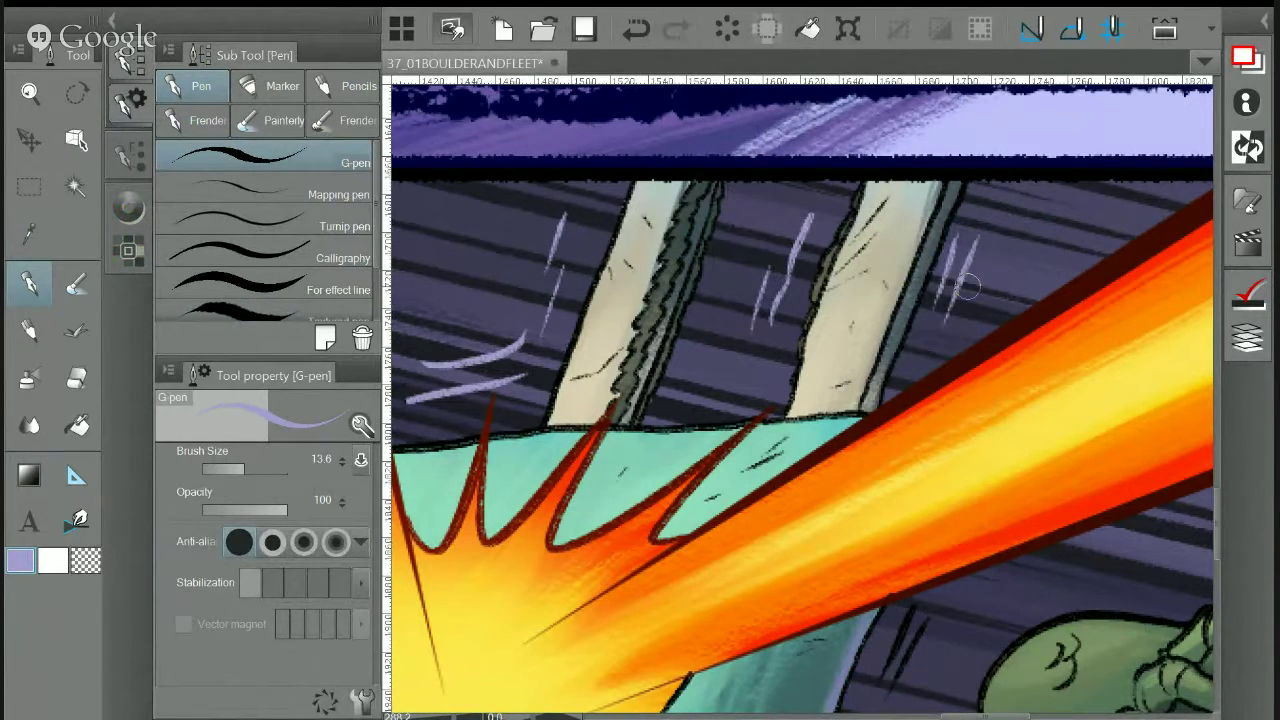
Recolor the motion lines behind and beneath the teal scoop light purple with the G-pen
{"action": "scroll", "coordinate": [966, 288], "scroll_direction": "down", "scroll_amount": 5}
{"action": "mouse_move", "coordinate": [885, 306]}
{"action": "left_mouse_down"}
{"action": "mouse_move", "coordinate": [860, 381]}
{"action": "mouse_move", "coordinate": [872, 392]}
{"action": "left_mouse_up"}
{"action": "left_click_drag", "start_coordinate": [600, 480], "coordinate": [1153, 150]}
{"action": "mouse_move", "coordinate": [716, 400]}
{"action": "left_mouse_down"}
{"action": "mouse_move", "coordinate": [785, 437]}
{"action": "mouse_move", "coordinate": [740, 440]}
{"action": "left_mouse_up"}
{"action": "left_click_drag", "start_coordinate": [565, 388], "coordinate": [680, 436]}
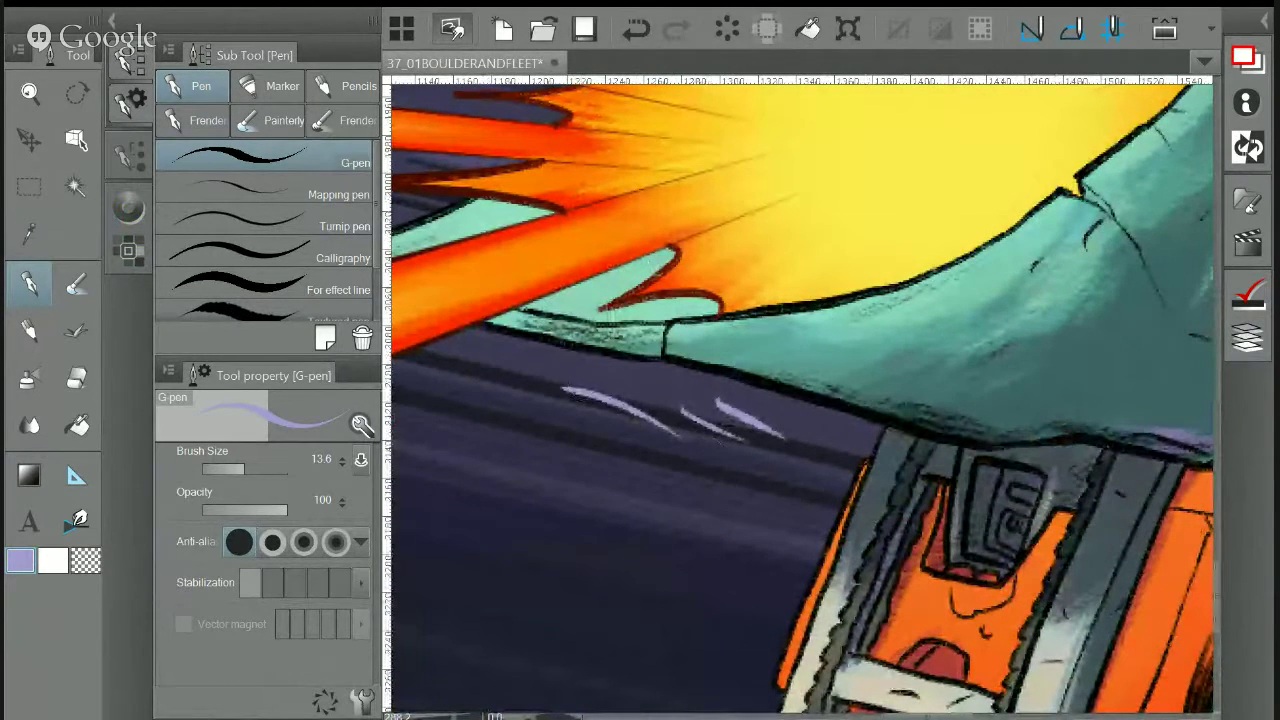
{"action": "scroll", "coordinate": [785, 388], "scroll_direction": "down", "scroll_amount": 5}
{"action": "left_click_drag", "start_coordinate": [1136, 347], "coordinate": [883, 472]}
{"action": "scroll", "coordinate": [1010, 467], "scroll_direction": "down", "scroll_amount": 1}
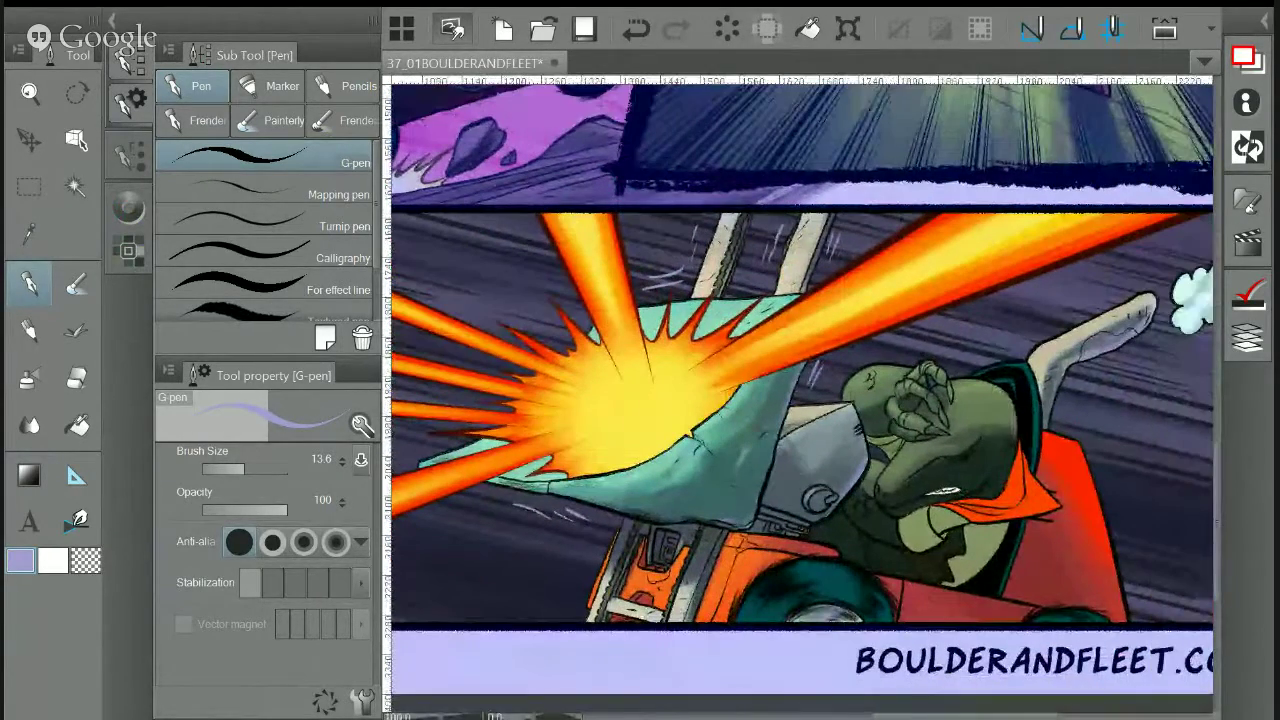
Sample a muted teal and recolor the outline of the bottom panel's smoke puff with the G-pen
{"action": "left_click_drag", "start_coordinate": [900, 300], "coordinate": [718, 595]}
{"action": "key", "text": "i"}
{"action": "left_click", "coordinate": [503, 128]}
{"action": "left_click_drag", "start_coordinate": [1070, 590], "coordinate": [878, 428]}
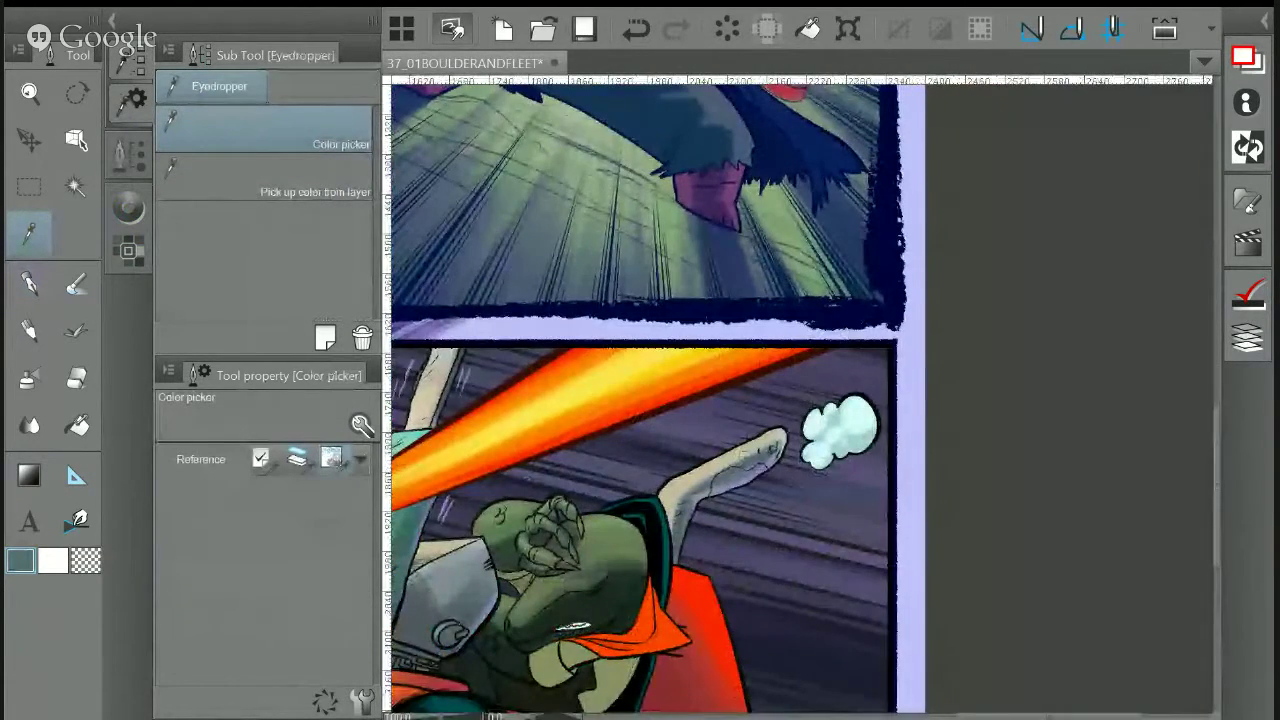
{"action": "left_click_drag", "start_coordinate": [921, 468], "coordinate": [1010, 468]}
{"action": "key", "text": "p"}
{"action": "mouse_move", "coordinate": [662, 302]}
{"action": "left_mouse_down"}
{"action": "mouse_move", "coordinate": [618, 340]}
{"action": "mouse_move", "coordinate": [639, 395]}
{"action": "mouse_move", "coordinate": [627, 445]}
{"action": "mouse_move", "coordinate": [641, 465]}
{"action": "mouse_move", "coordinate": [765, 425]}
{"action": "mouse_move", "coordinate": [800, 388]}
{"action": "mouse_move", "coordinate": [802, 335]}
{"action": "mouse_move", "coordinate": [716, 288]}
{"action": "mouse_move", "coordinate": [699, 314]}
{"action": "mouse_move", "coordinate": [638, 330]}
{"action": "mouse_move", "coordinate": [783, 304]}
{"action": "mouse_move", "coordinate": [751, 277]}
{"action": "mouse_move", "coordinate": [672, 302]}
{"action": "left_mouse_up"}
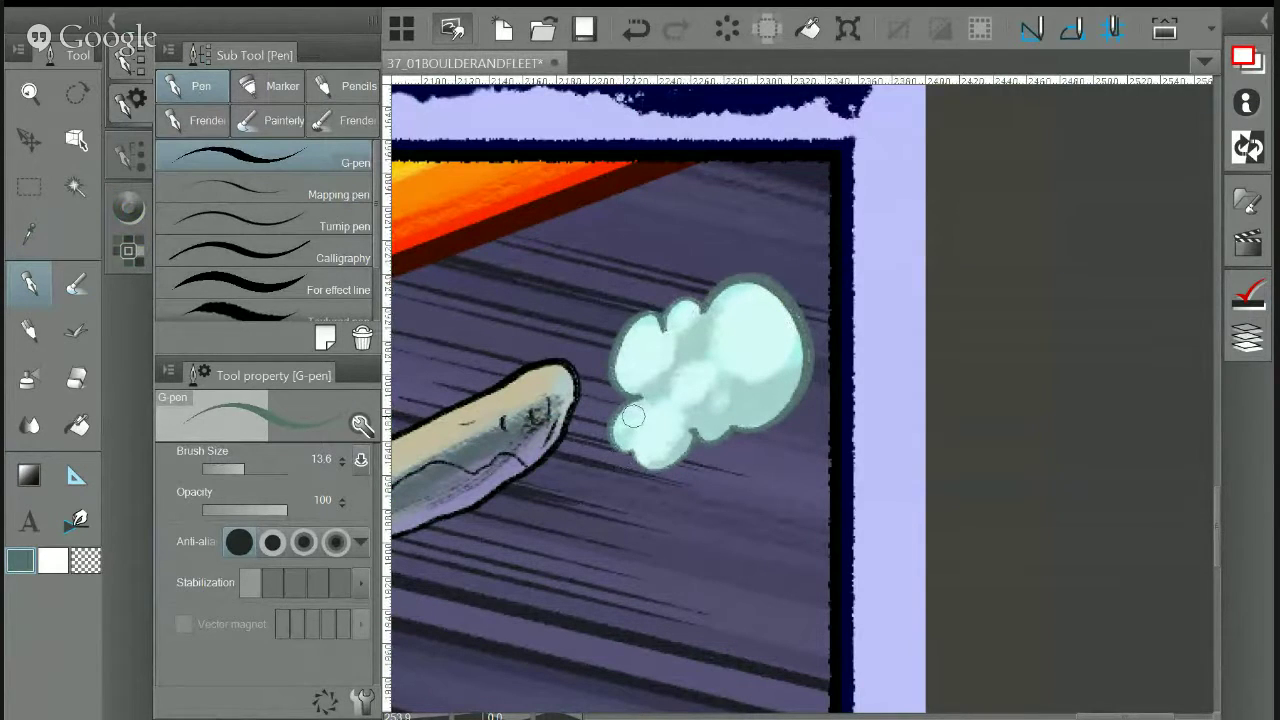
{"action": "scroll", "coordinate": [776, 424], "scroll_direction": "down", "scroll_amount": 8}
{"action": "left_click_drag", "start_coordinate": [740, 430], "coordinate": [1005, 421]}
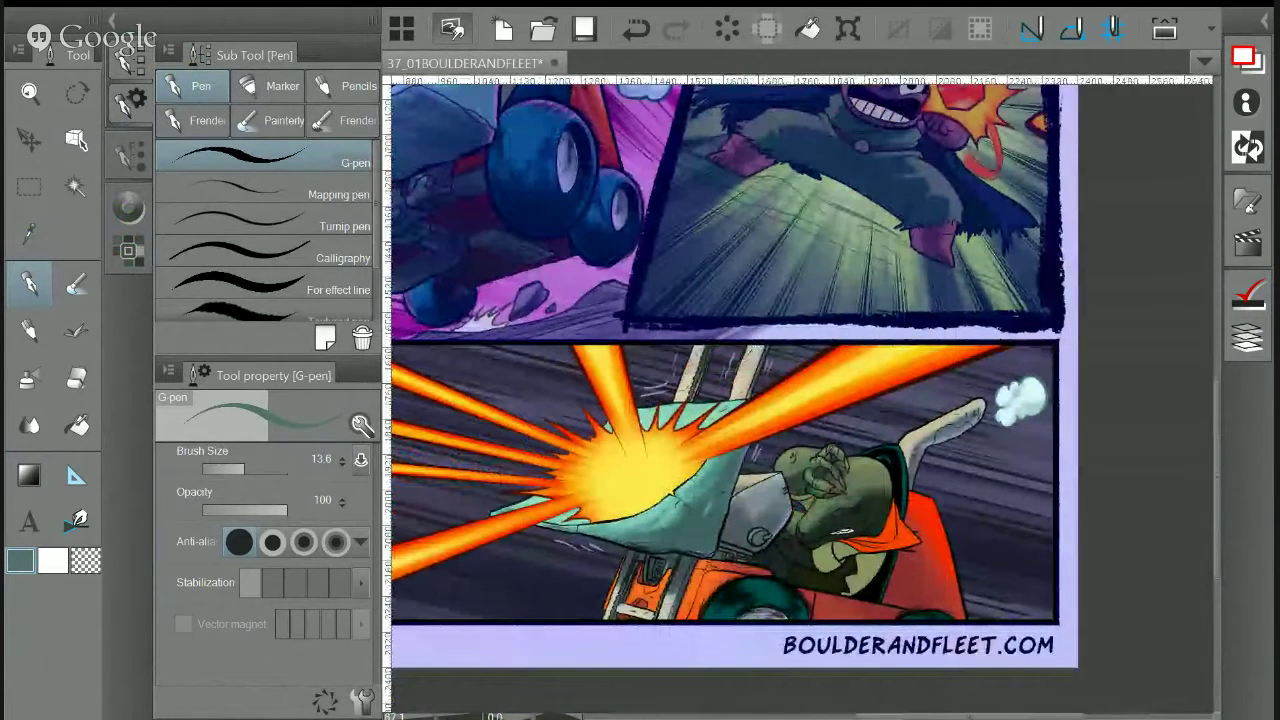
{"action": "scroll", "coordinate": [950, 440], "scroll_direction": "down", "scroll_amount": 1}
{"action": "left_click_drag", "start_coordinate": [900, 440], "coordinate": [936, 476]}
{"action": "scroll", "coordinate": [800, 400], "scroll_direction": "up", "scroll_amount": 3}
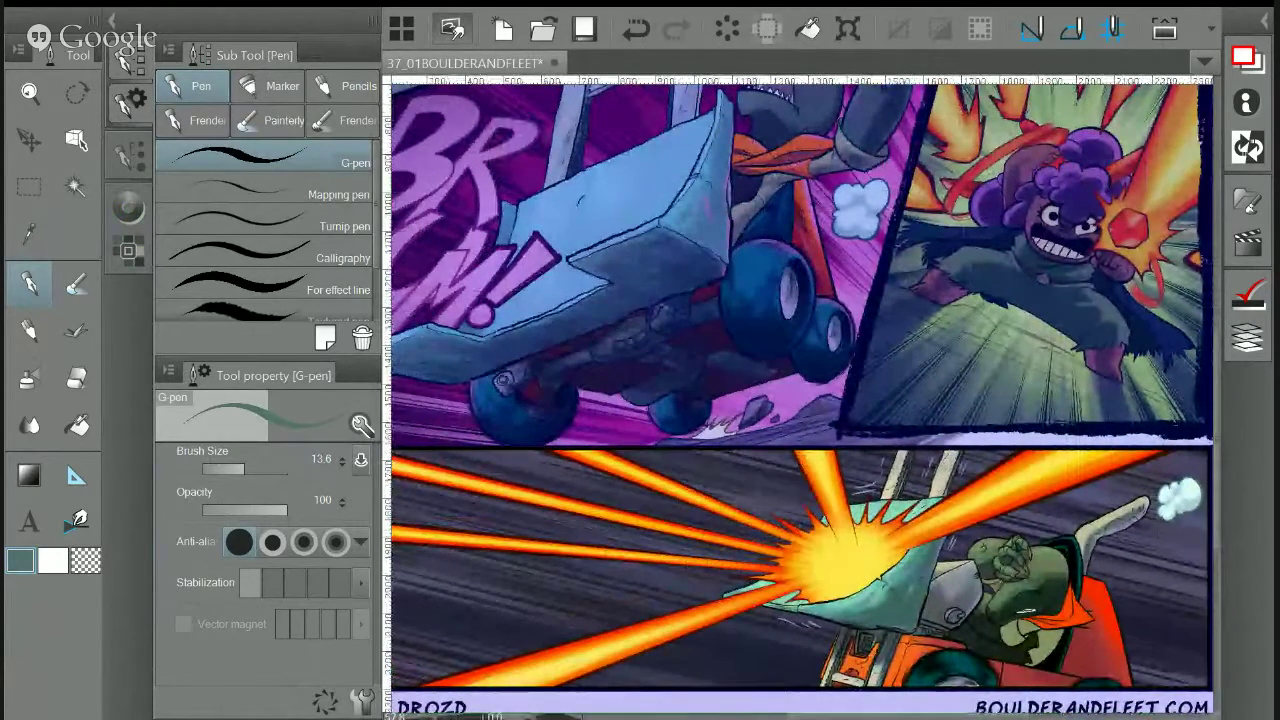
Show and expand Panel 4's Lettering folder, and select the Ptang ptang! Outline layer
{"action": "key", "text": "ctrl+0"}
{"action": "left_click", "coordinate": [1250, 343]}
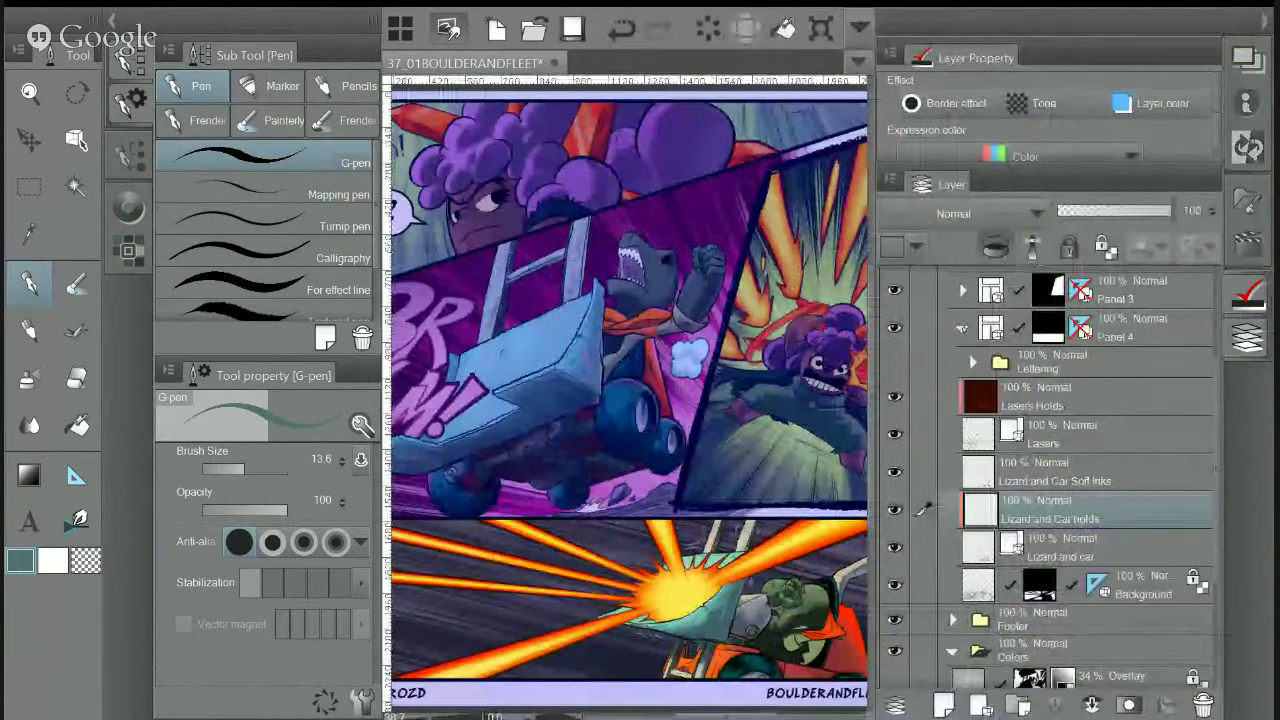
{"action": "left_click", "coordinate": [973, 362]}
{"action": "left_click", "coordinate": [973, 362]}
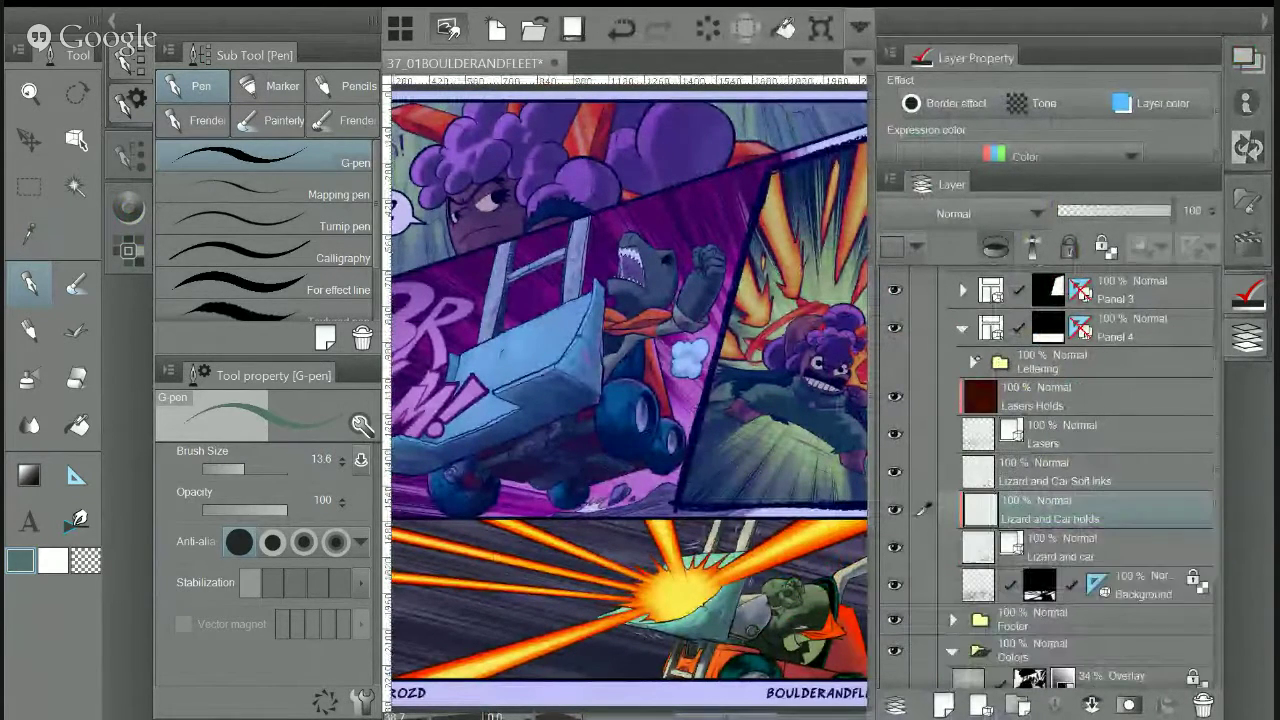
{"action": "left_click", "coordinate": [973, 362]}
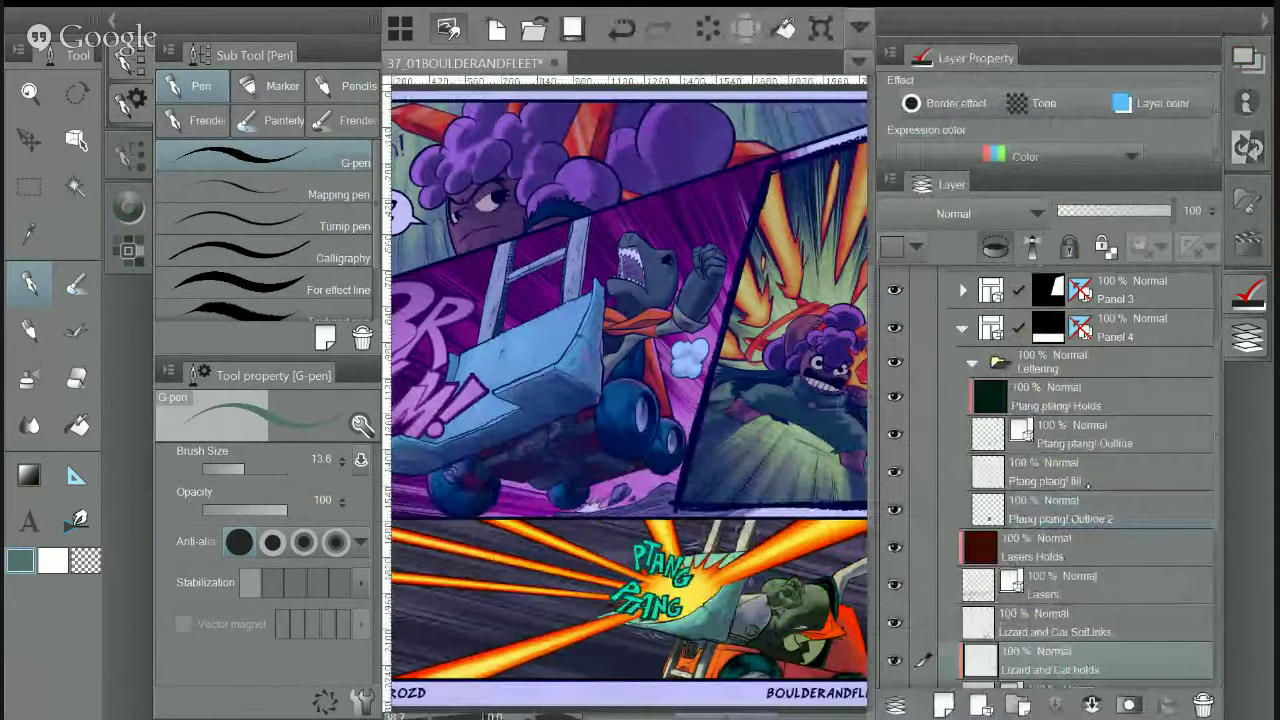
{"action": "scroll", "coordinate": [722, 558], "scroll_direction": "up", "scroll_amount": 3}
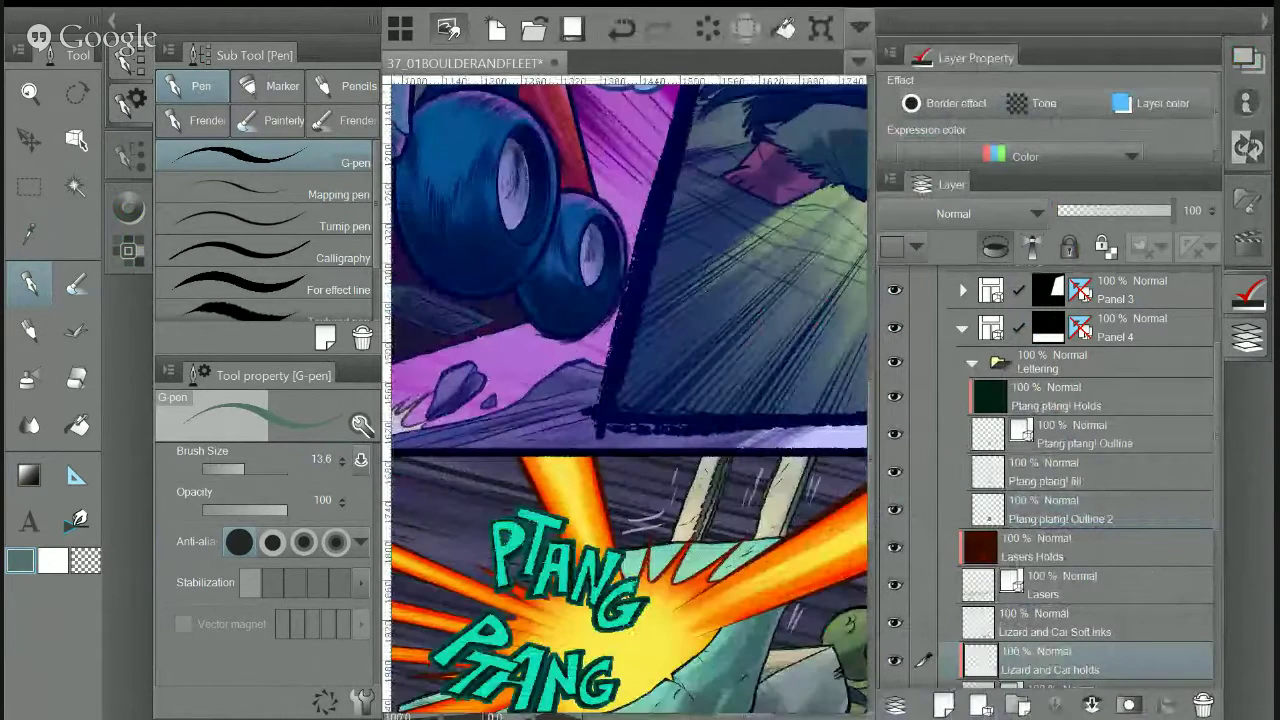
{"action": "left_click_drag", "start_coordinate": [722, 558], "coordinate": [766, 461]}
{"action": "left_click_drag", "start_coordinate": [640, 520], "coordinate": [678, 480]}
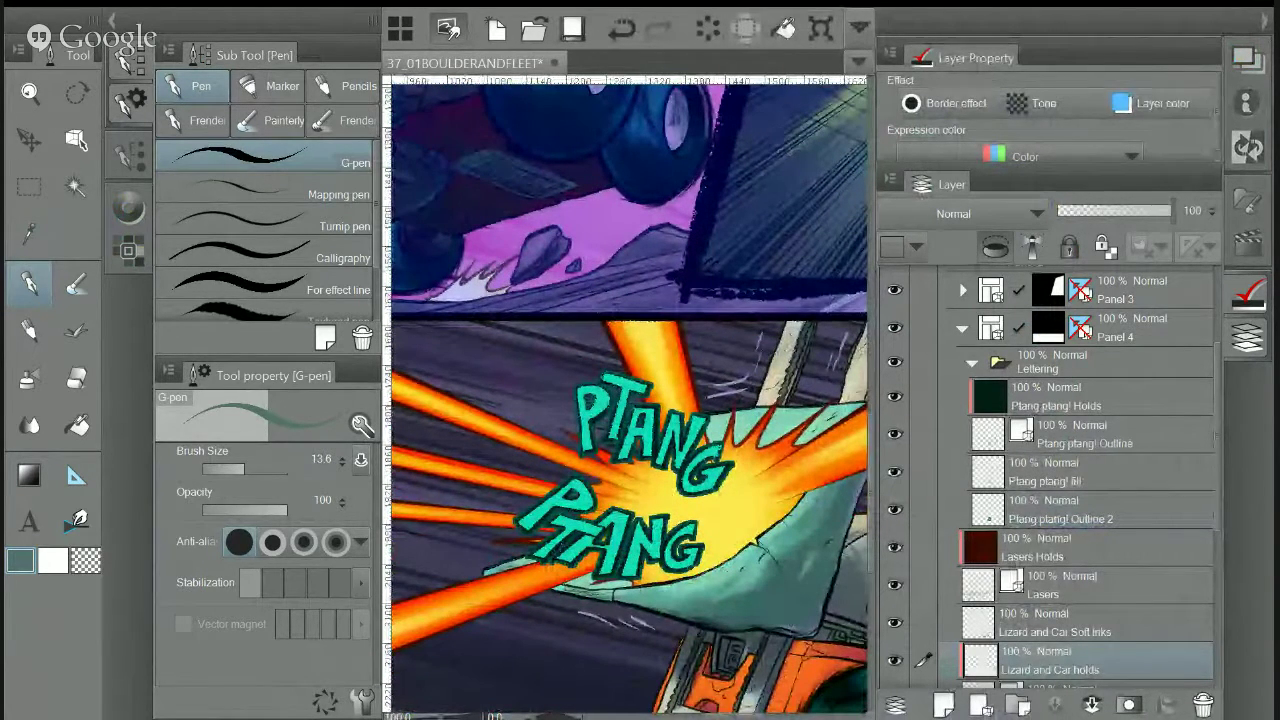
{"action": "left_click", "coordinate": [1093, 438]}
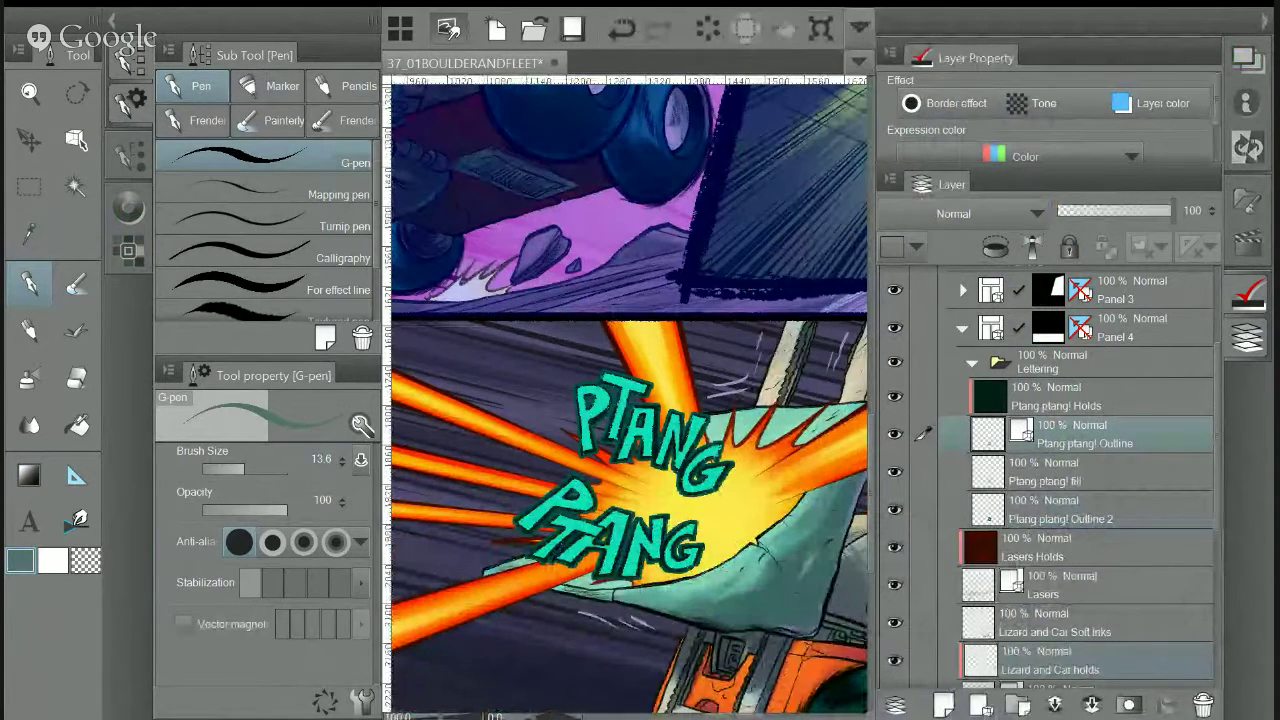
{"action": "left_click", "coordinate": [1248, 337]}
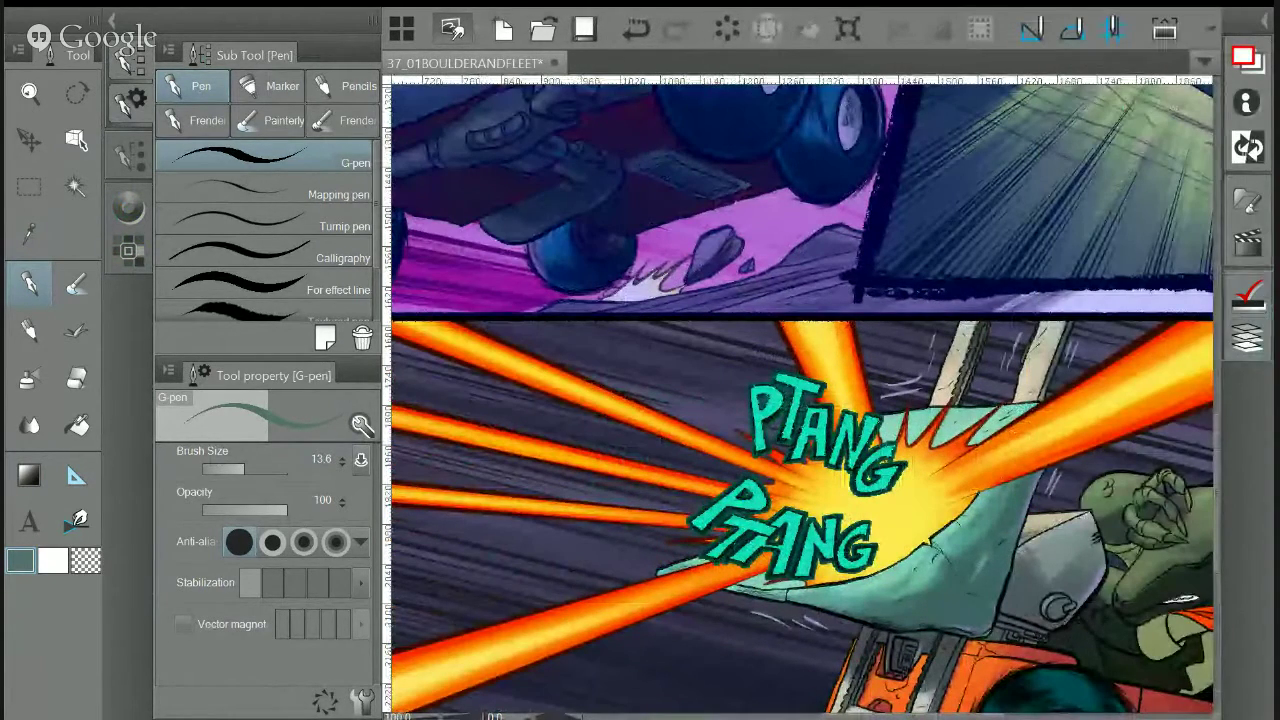
{"action": "scroll", "coordinate": [934, 464], "scroll_direction": "down", "scroll_amount": 5}
{"action": "left_click_drag", "start_coordinate": [934, 464], "coordinate": [858, 488]}
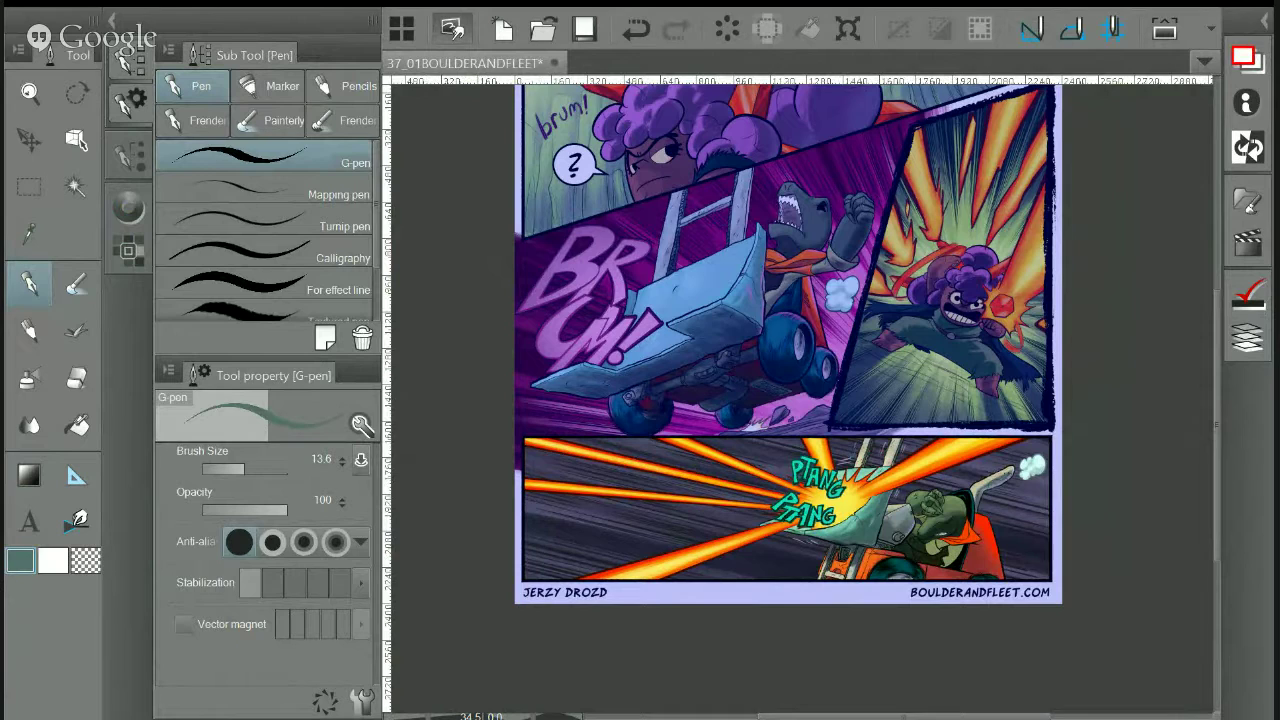
{"action": "scroll", "coordinate": [946, 546], "scroll_direction": "up", "scroll_amount": 1}
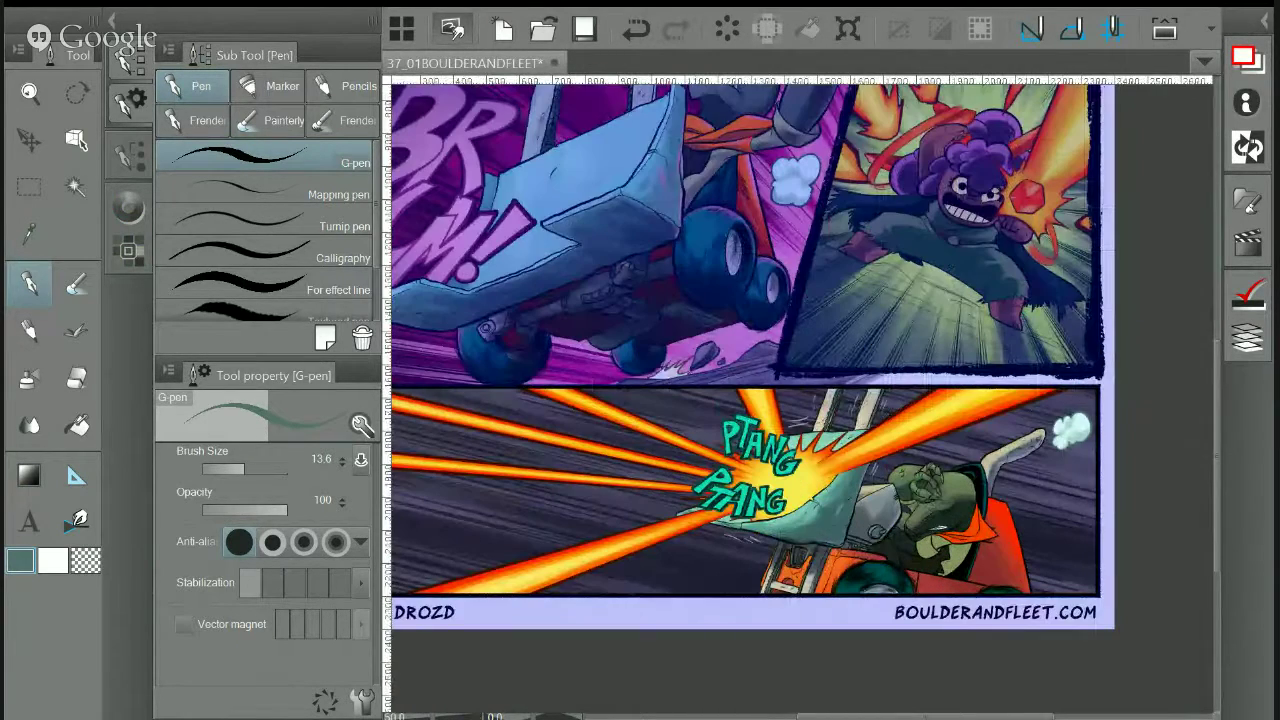
{"action": "left_click_drag", "start_coordinate": [946, 546], "coordinate": [991, 570]}
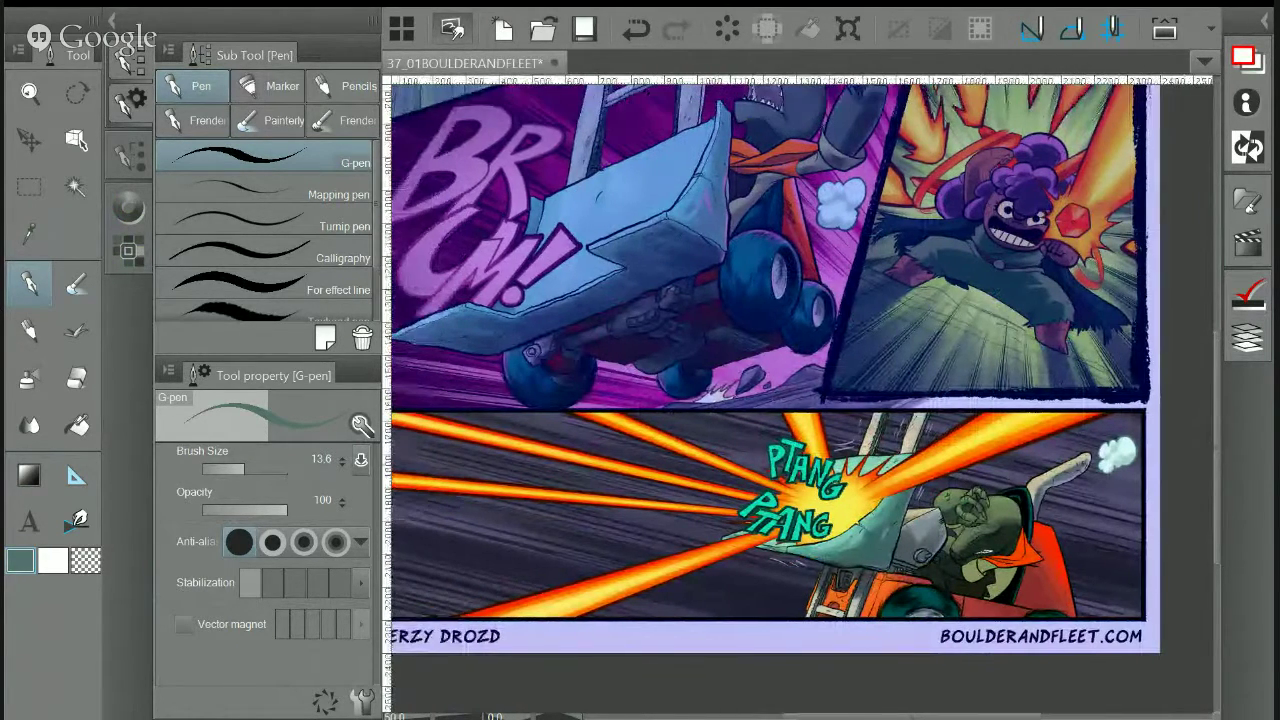
Lock the transparent pixels of the Ptang ptang! fill layer and sample the lettering's bright teal
{"action": "left_click", "coordinate": [1247, 340]}
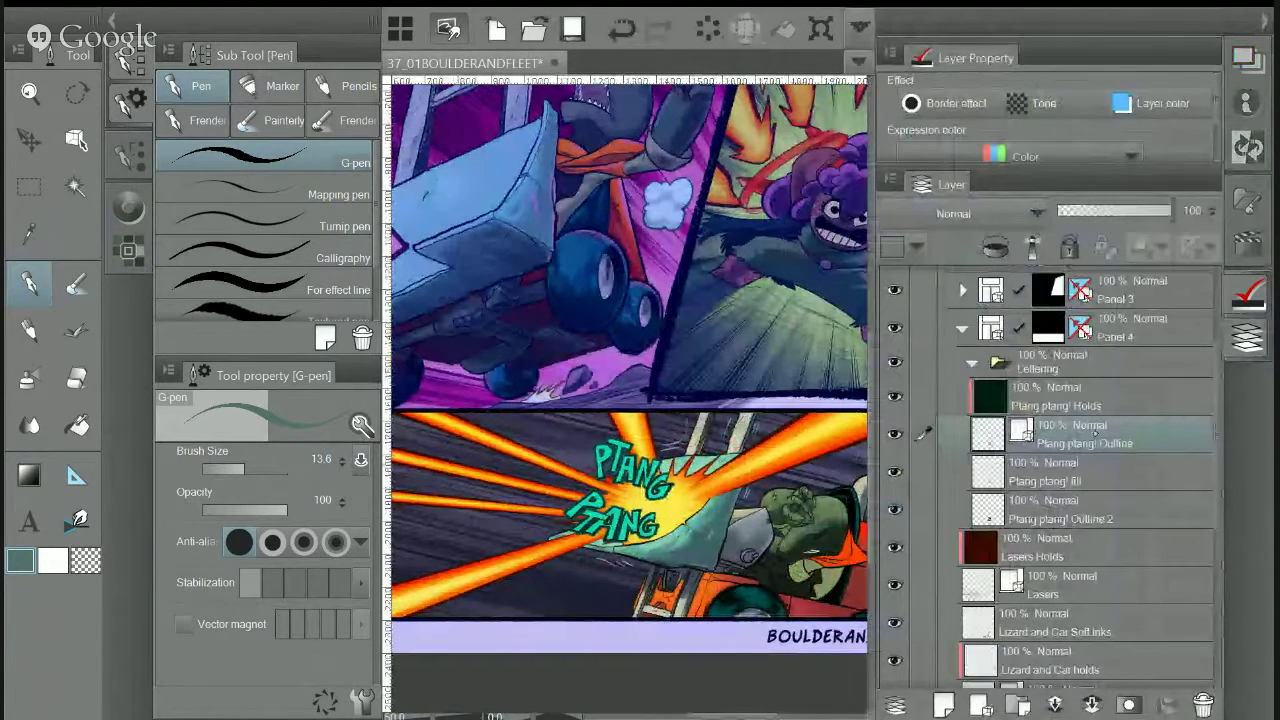
{"action": "left_click", "coordinate": [1060, 473]}
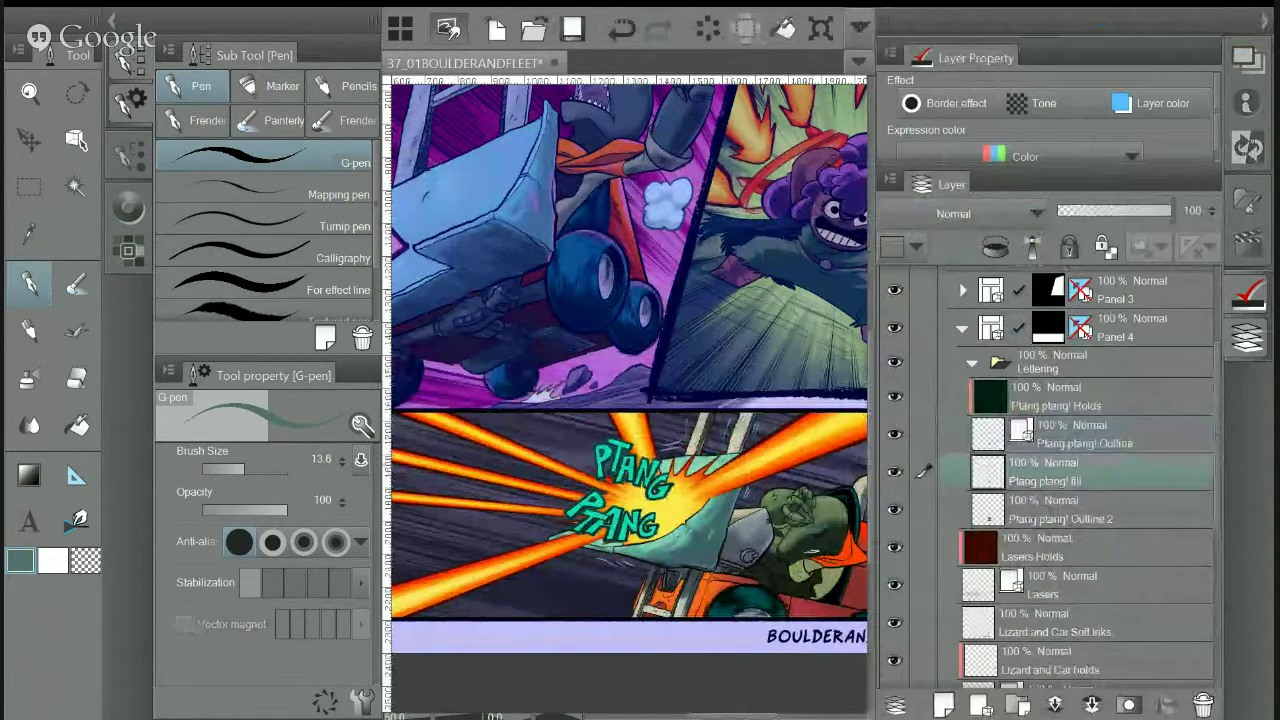
{"action": "key", "text": "w"}
{"action": "left_click", "coordinate": [1105, 247]}
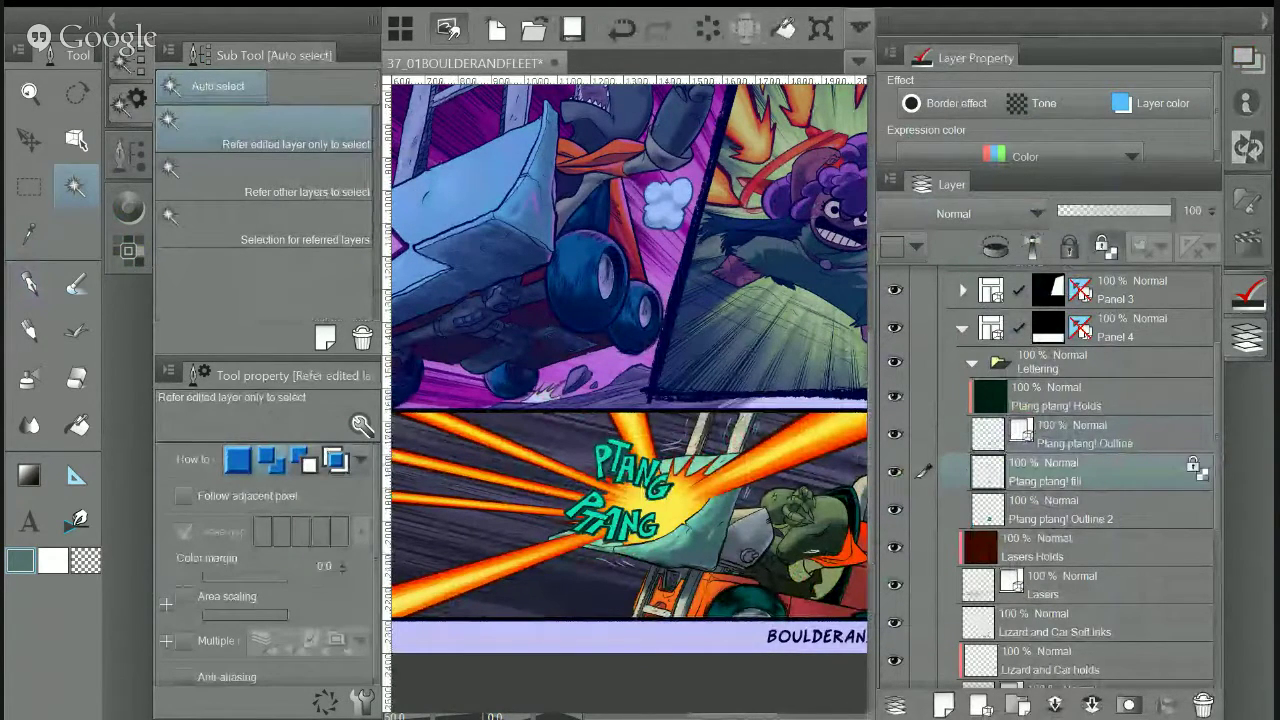
{"action": "key", "text": "i"}
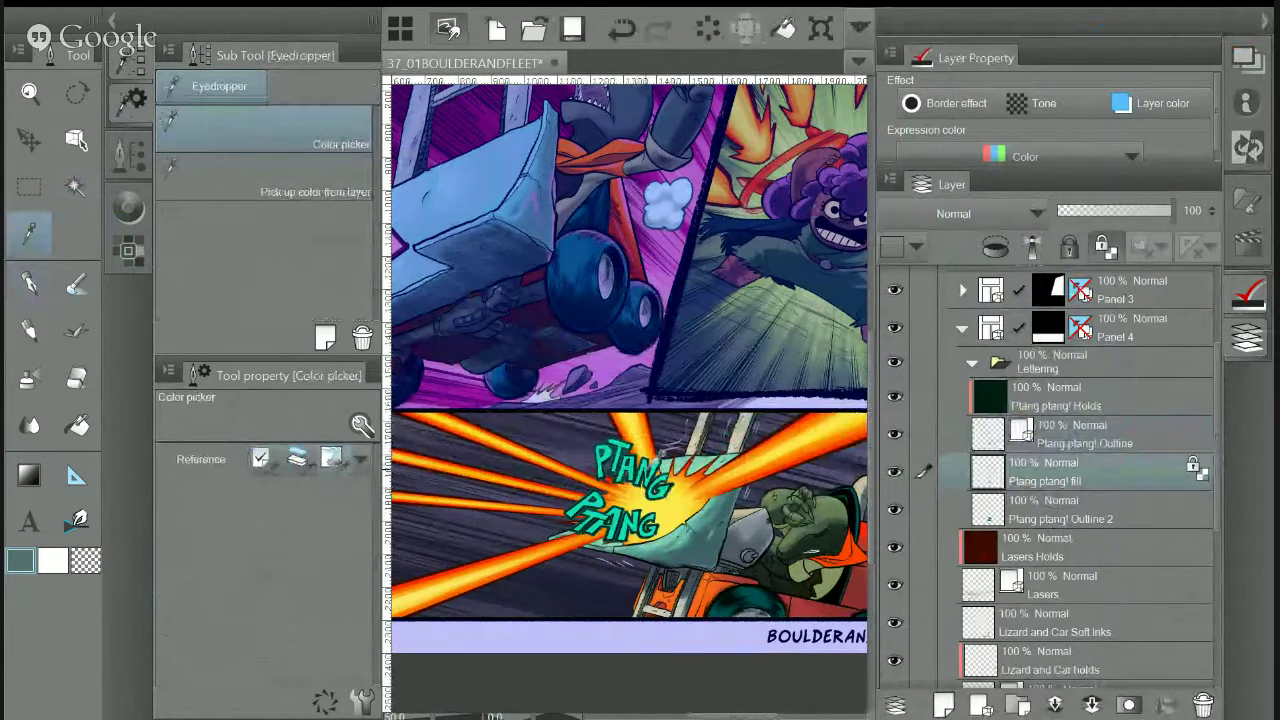
{"action": "left_click", "coordinate": [664, 480]}
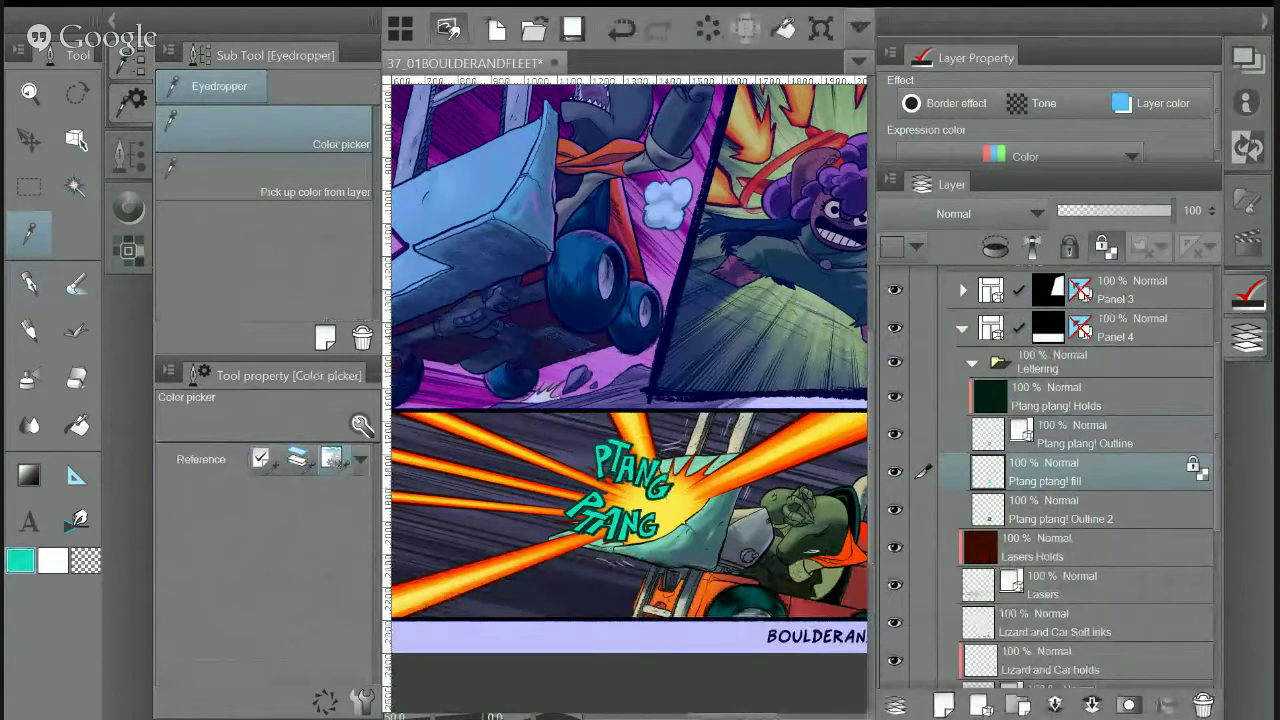
{"action": "scroll", "coordinate": [651, 457], "scroll_direction": "up", "scroll_amount": 3}
{"action": "scroll", "coordinate": [651, 457], "scroll_direction": "down", "scroll_amount": 1}
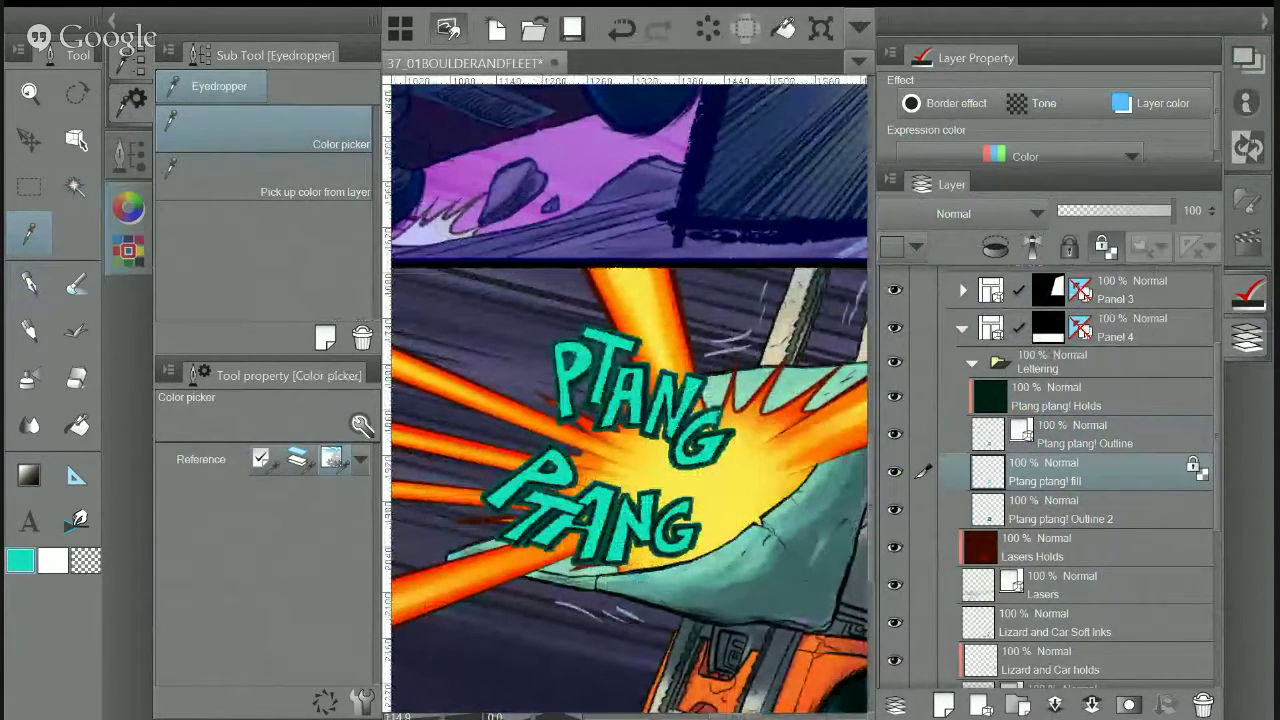
Lighten the teal to pale aqua (H 171, S 22, V 100) and spread circular gradients through the lettering fill from the yellow burst
{"action": "left_click", "coordinate": [128, 208]}
{"action": "left_click", "coordinate": [245, 122]}
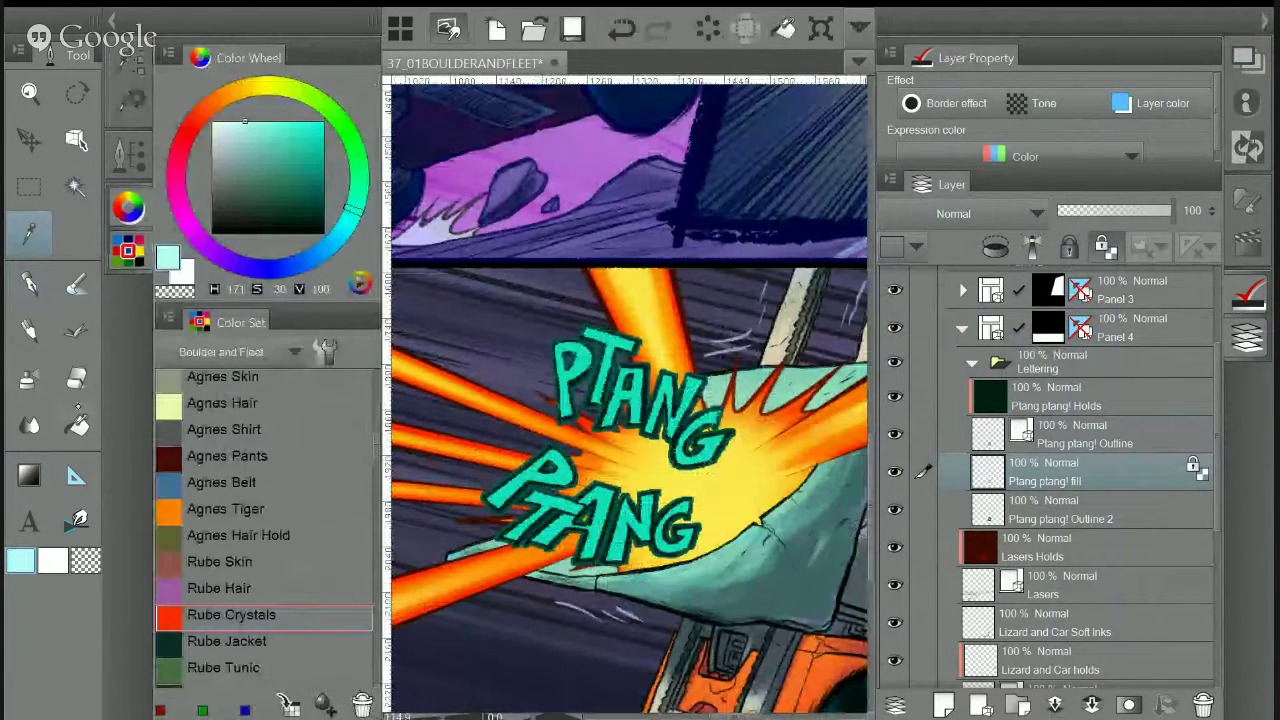
{"action": "left_click", "coordinate": [29, 475]}
{"action": "left_click_drag", "start_coordinate": [869, 681], "coordinate": [869, 681]}
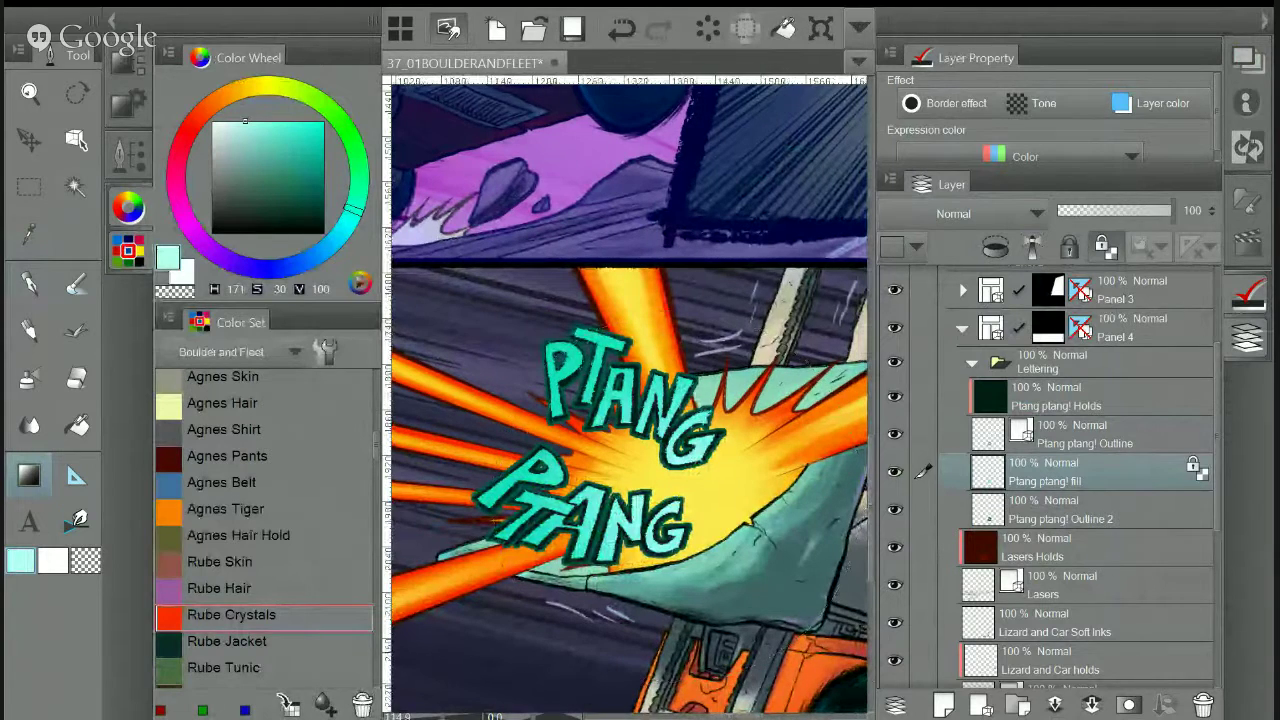
{"action": "left_click_drag", "start_coordinate": [691, 474], "coordinate": [845, 633]}
{"action": "left_click_drag", "start_coordinate": [699, 486], "coordinate": [917, 678]}
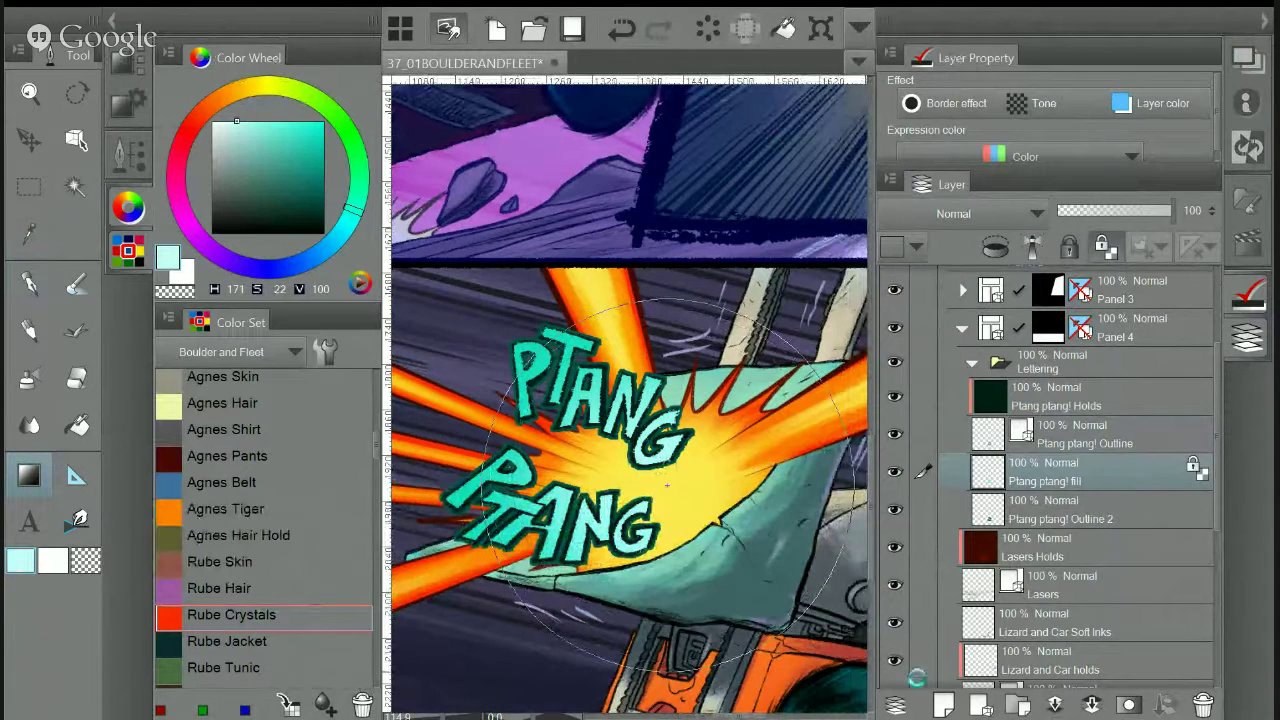
Select the Ptang ptang! Outline 2 layer, sample the lettering's dark teal and darken it to H 171, S 92, V 18
{"action": "left_click", "coordinate": [1068, 508]}
{"action": "left_click", "coordinate": [28, 238]}
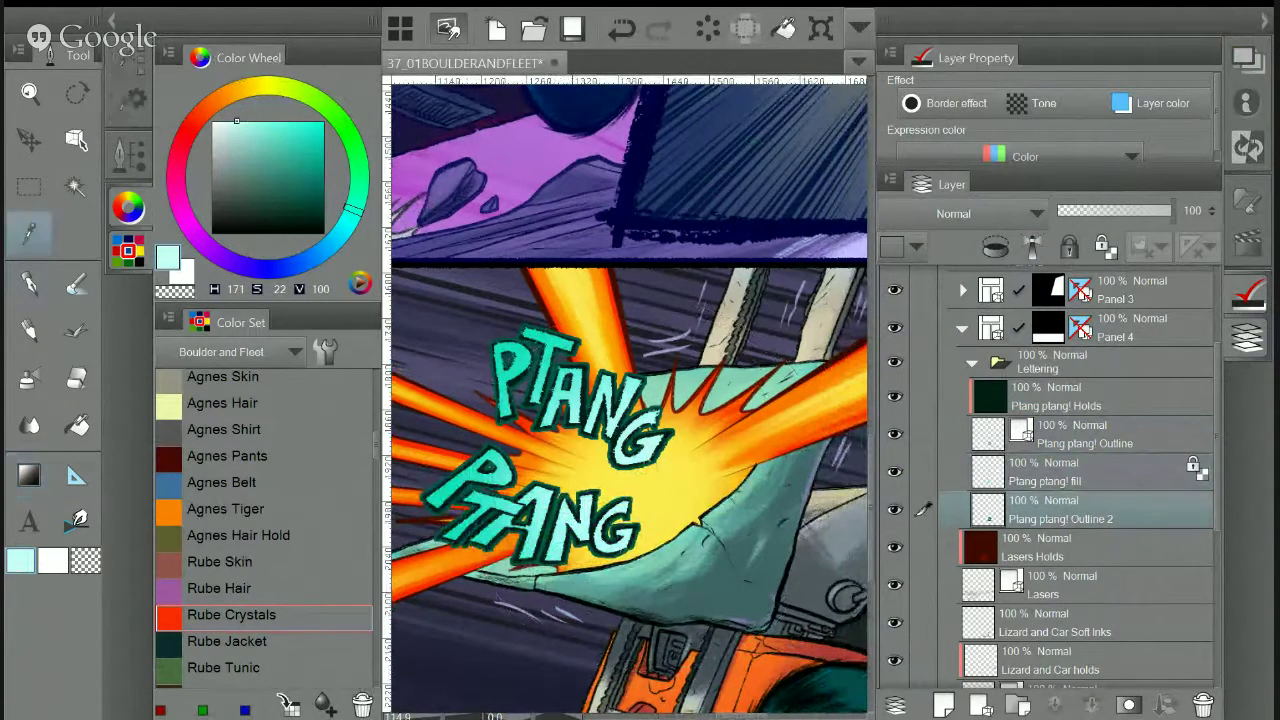
{"action": "left_click", "coordinate": [502, 330]}
{"action": "left_click", "coordinate": [542, 342]}
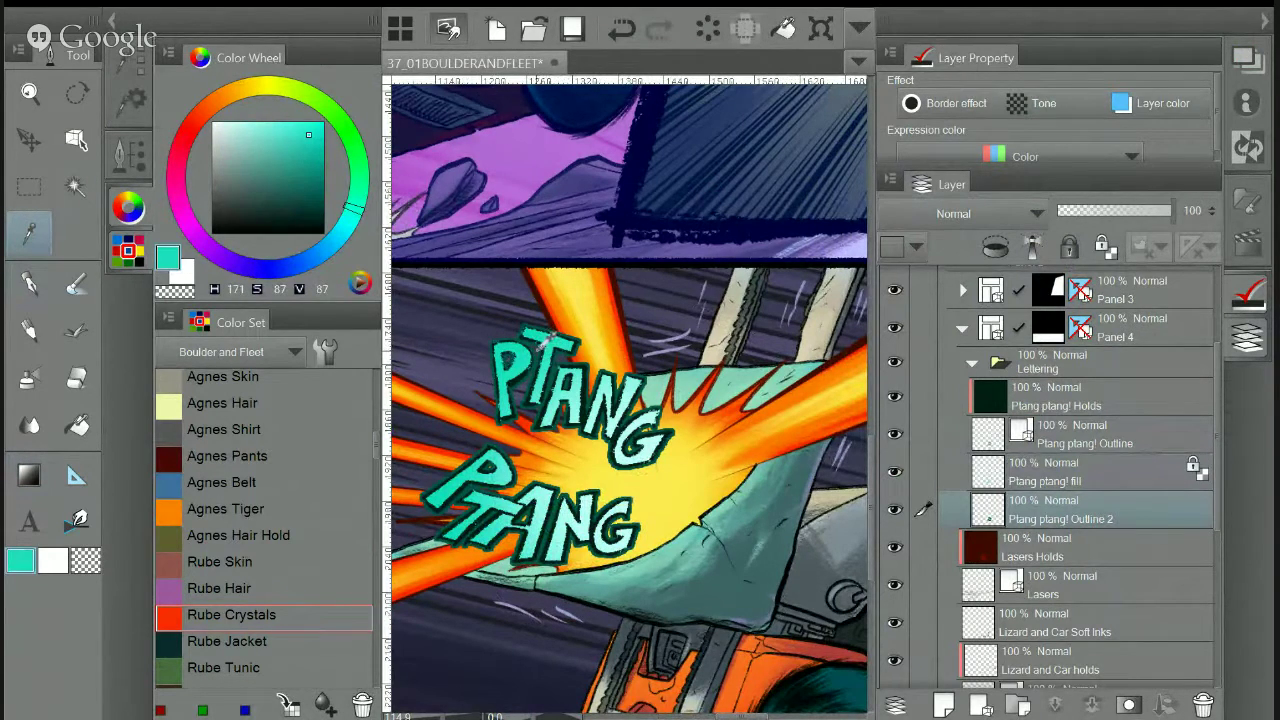
{"action": "scroll", "coordinate": [570, 322], "scroll_direction": "up", "scroll_amount": 1}
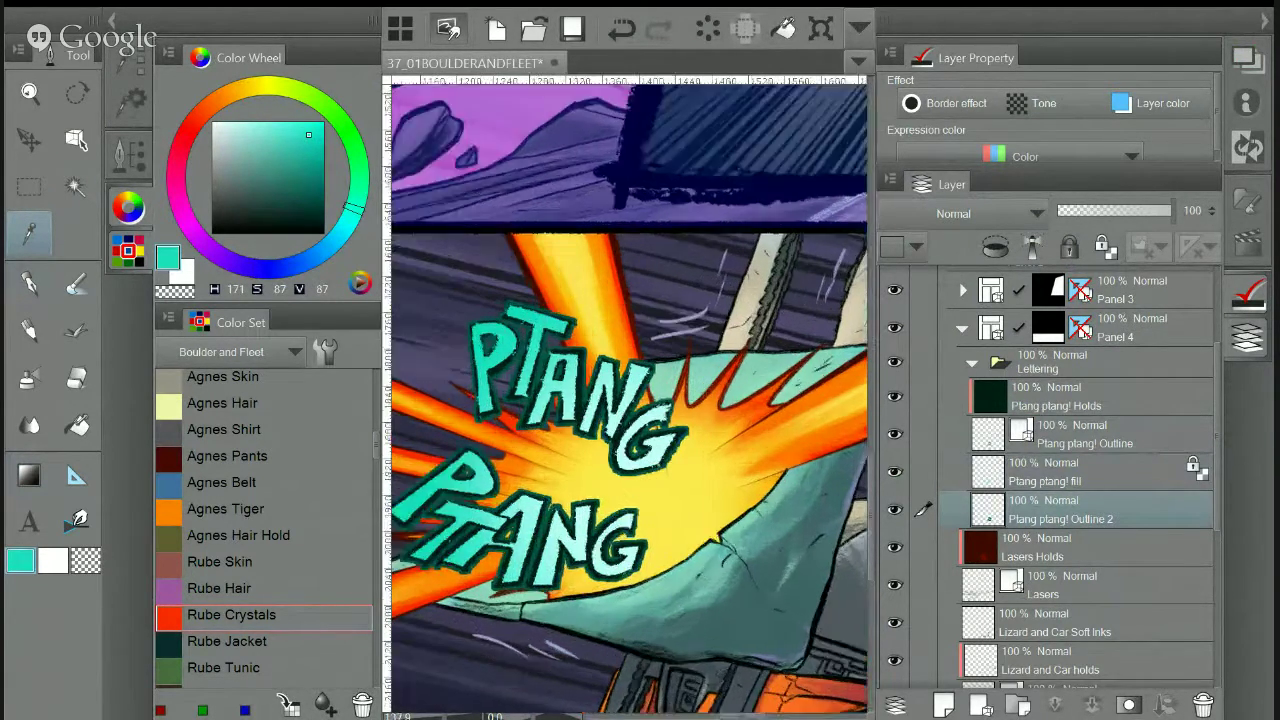
{"action": "scroll", "coordinate": [506, 576], "scroll_direction": "up", "scroll_amount": 1}
{"action": "left_click", "coordinate": [506, 576]}
{"action": "scroll", "coordinate": [506, 576], "scroll_direction": "up", "scroll_amount": 1}
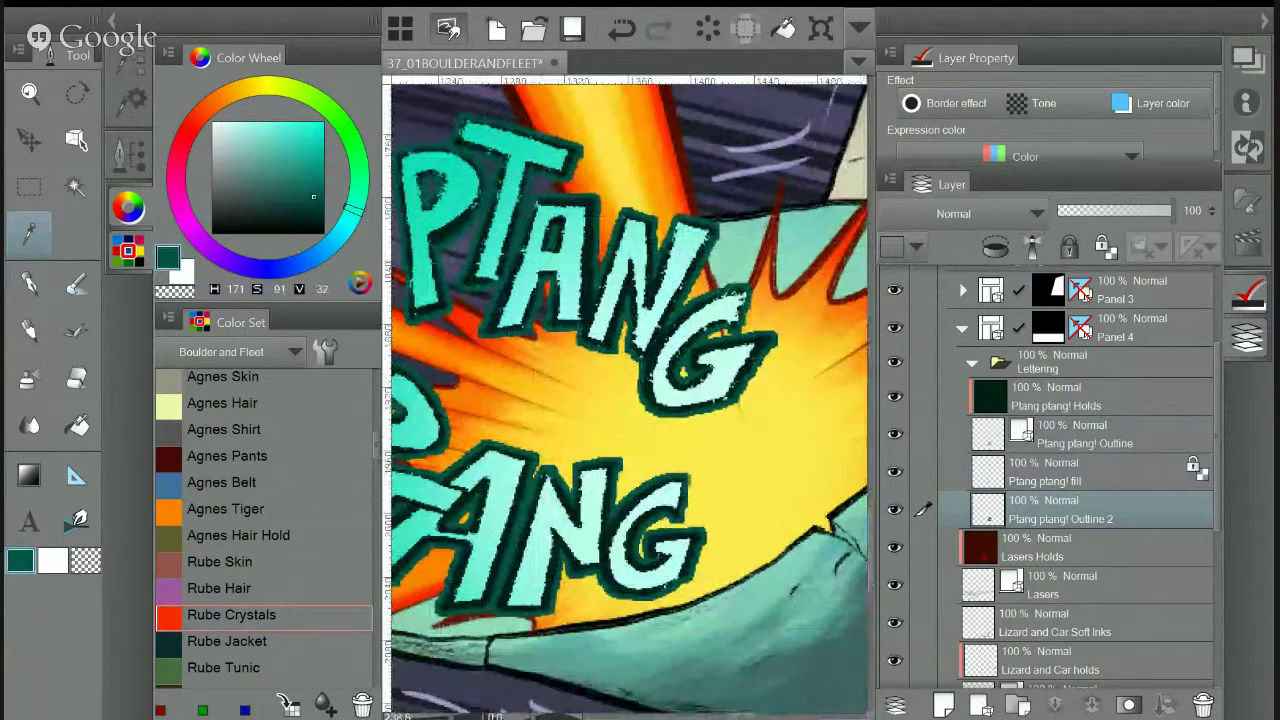
{"action": "scroll", "coordinate": [650, 430], "scroll_direction": "down", "scroll_amount": 2}
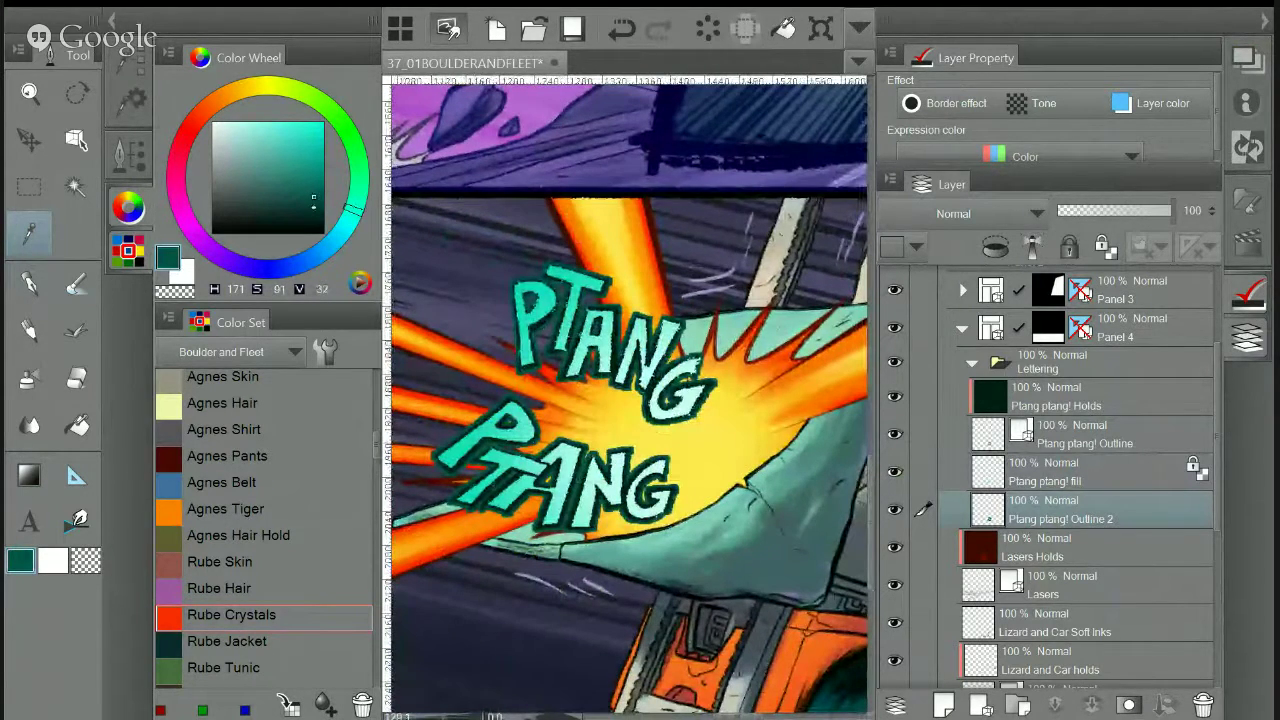
{"action": "left_click", "coordinate": [315, 212]}
Undo a trial dark teal gradient on the Ptang ptang! Outline 2 layer and lock the layer's transparent pixels
{"action": "key", "text": "g"}
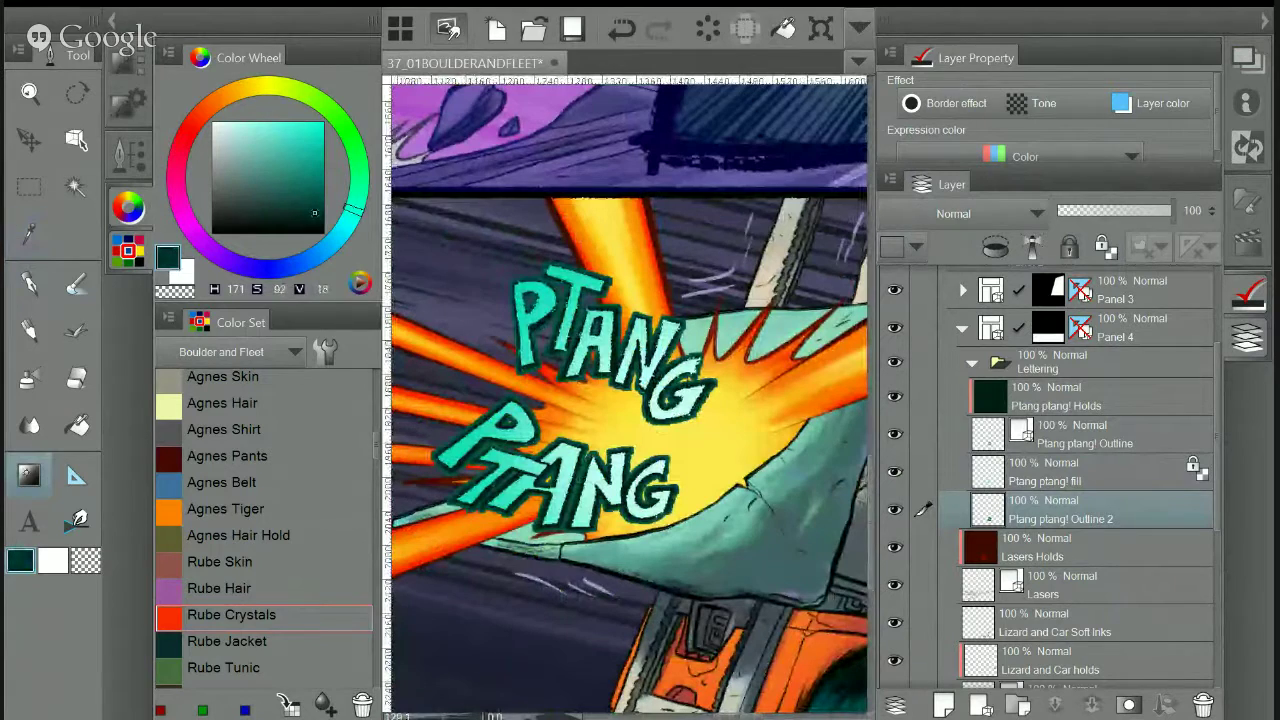
{"action": "left_click_drag", "start_coordinate": [468, 284], "coordinate": [660, 190]}
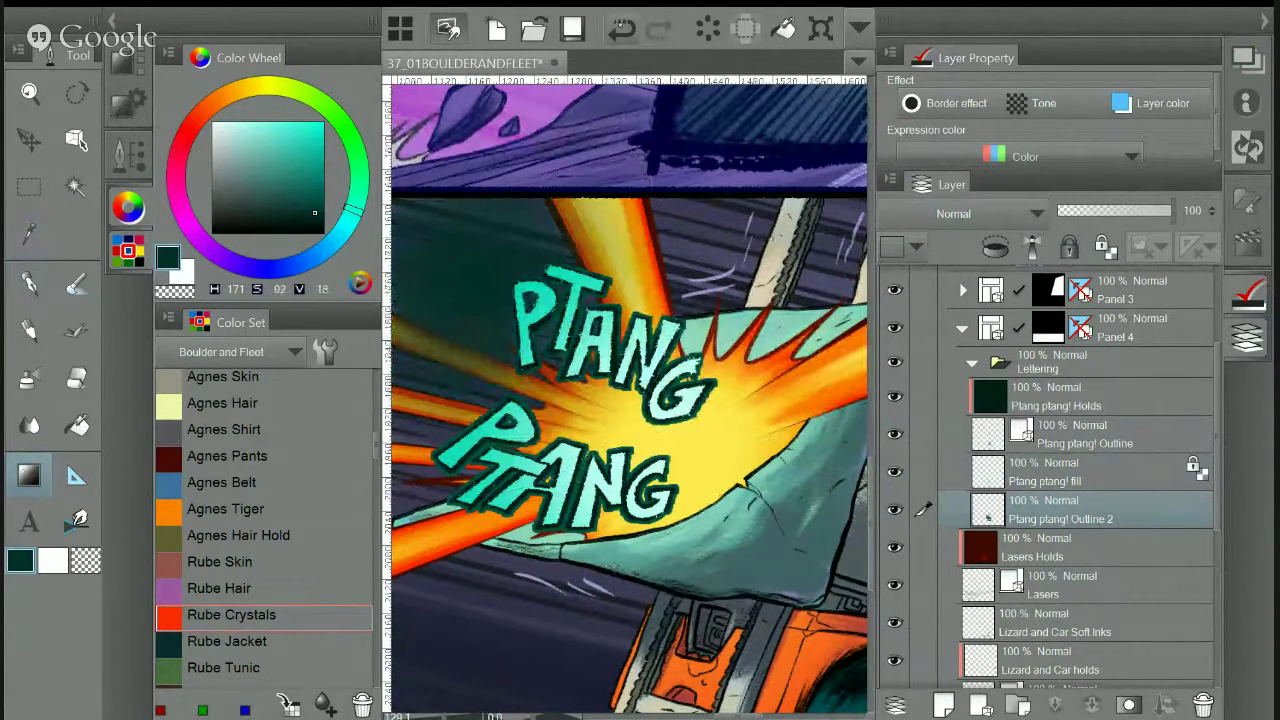
{"action": "key", "text": "ctrl+z"}
{"action": "left_click", "coordinate": [1105, 247]}
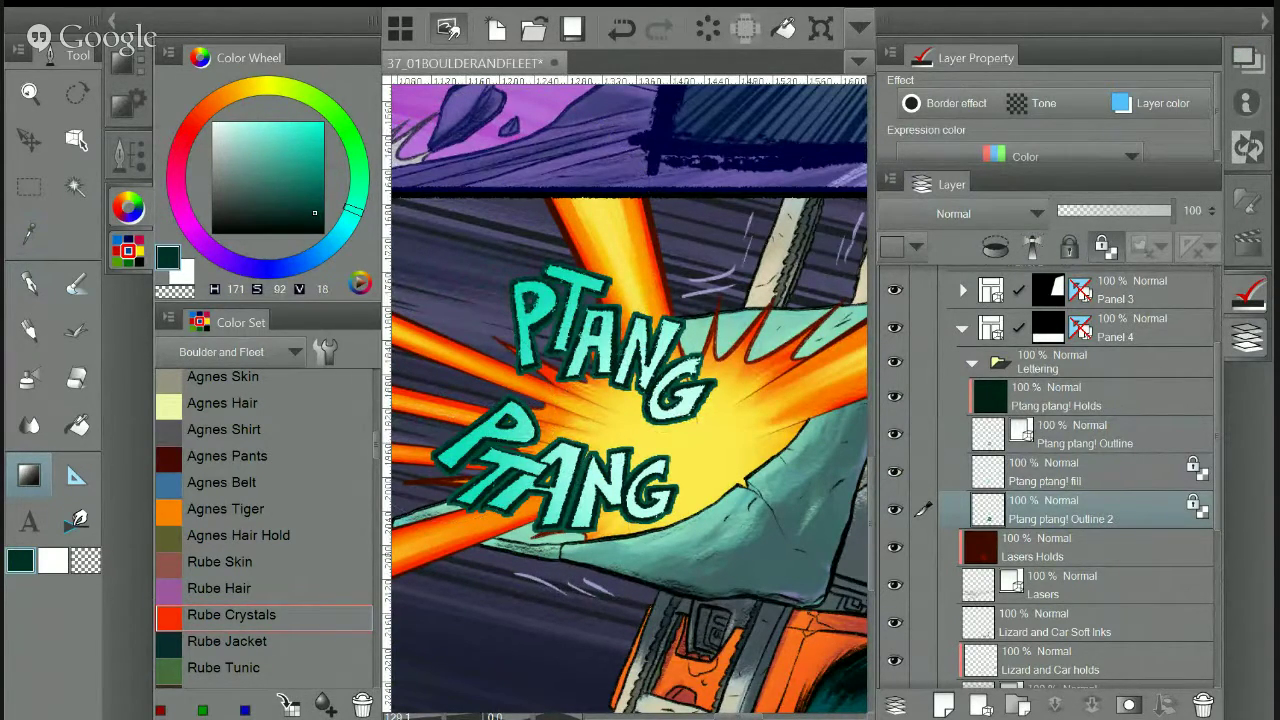
Apply a dark green gradient with H 169, S 92, V 25 to the outlines on the Ptang ptang! Holds layer
{"action": "left_click", "coordinate": [1101, 400]}
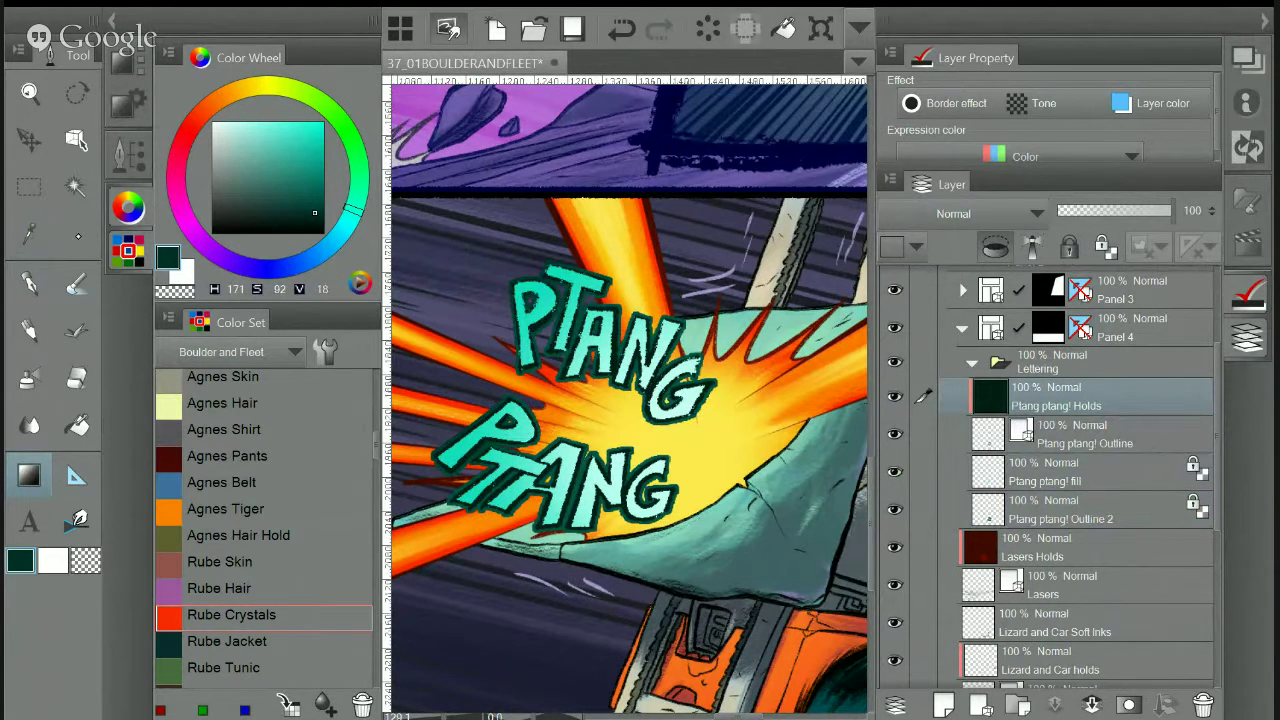
{"action": "left_click", "coordinate": [29, 233]}
{"action": "scroll", "coordinate": [740, 345], "scroll_direction": "up", "scroll_amount": 3}
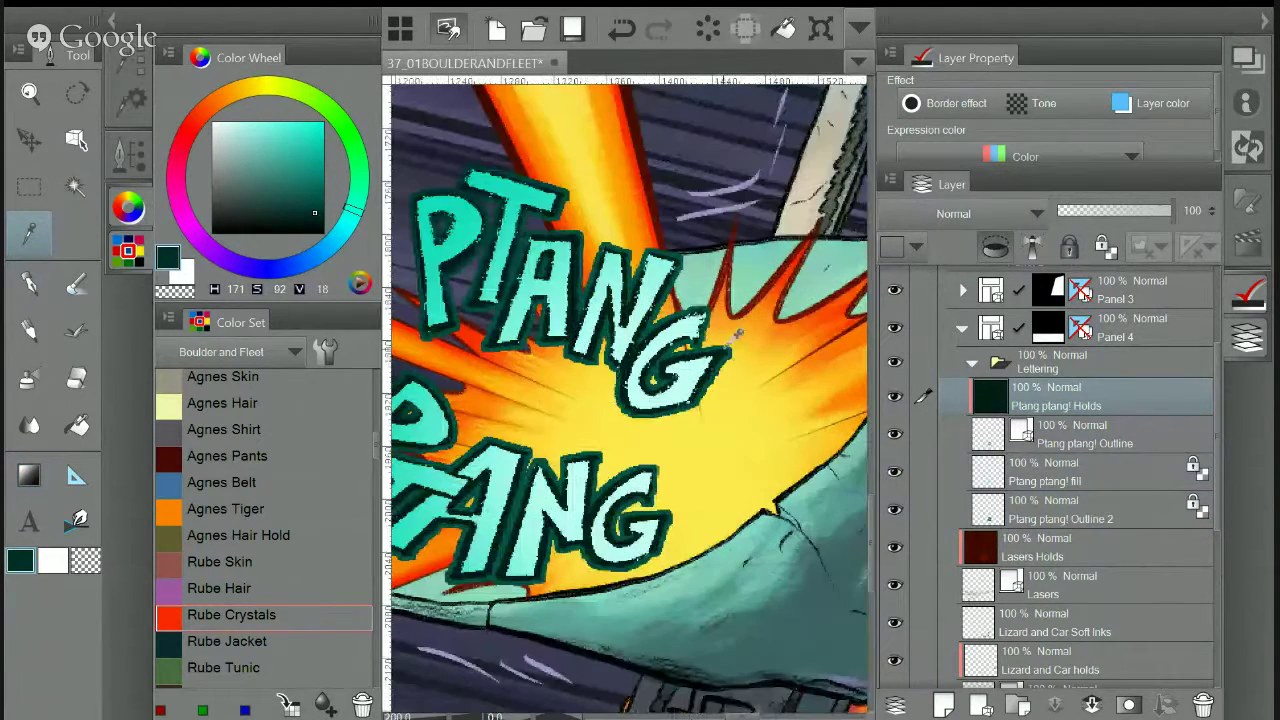
{"action": "left_click", "coordinate": [314, 206]}
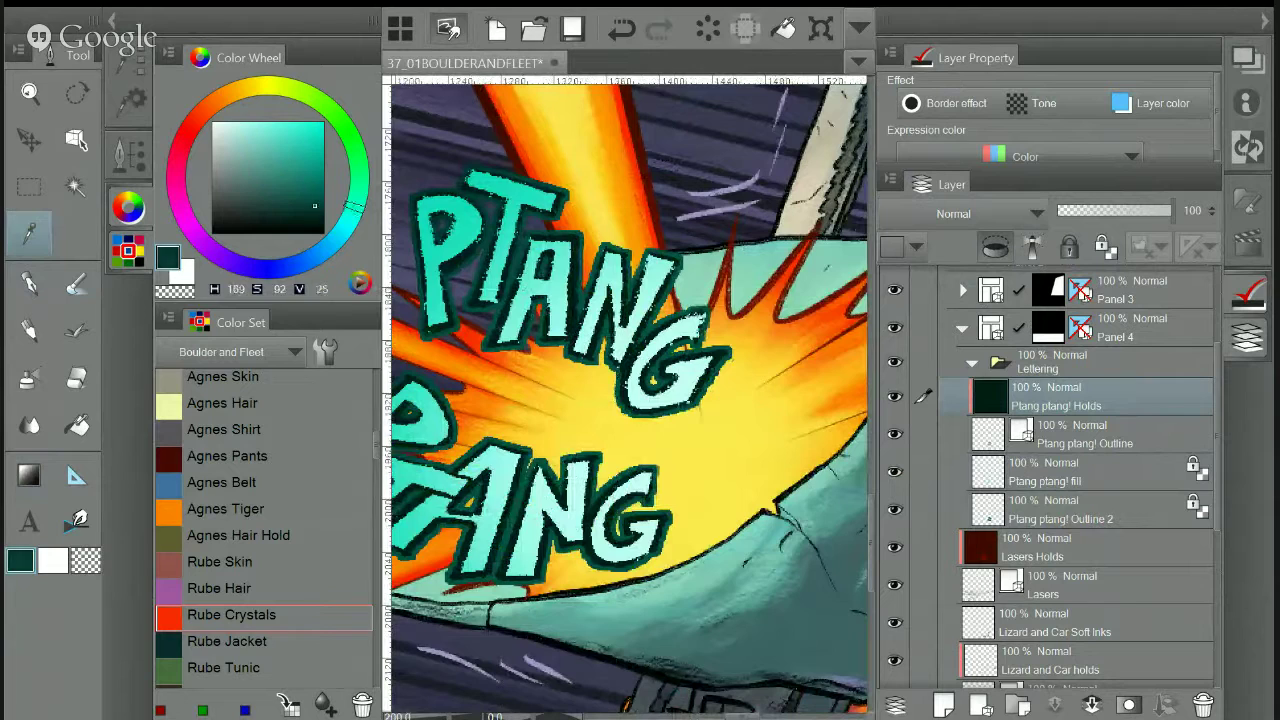
{"action": "left_click", "coordinate": [29, 475]}
{"action": "left_click_drag", "start_coordinate": [668, 430], "coordinate": [631, 430]}
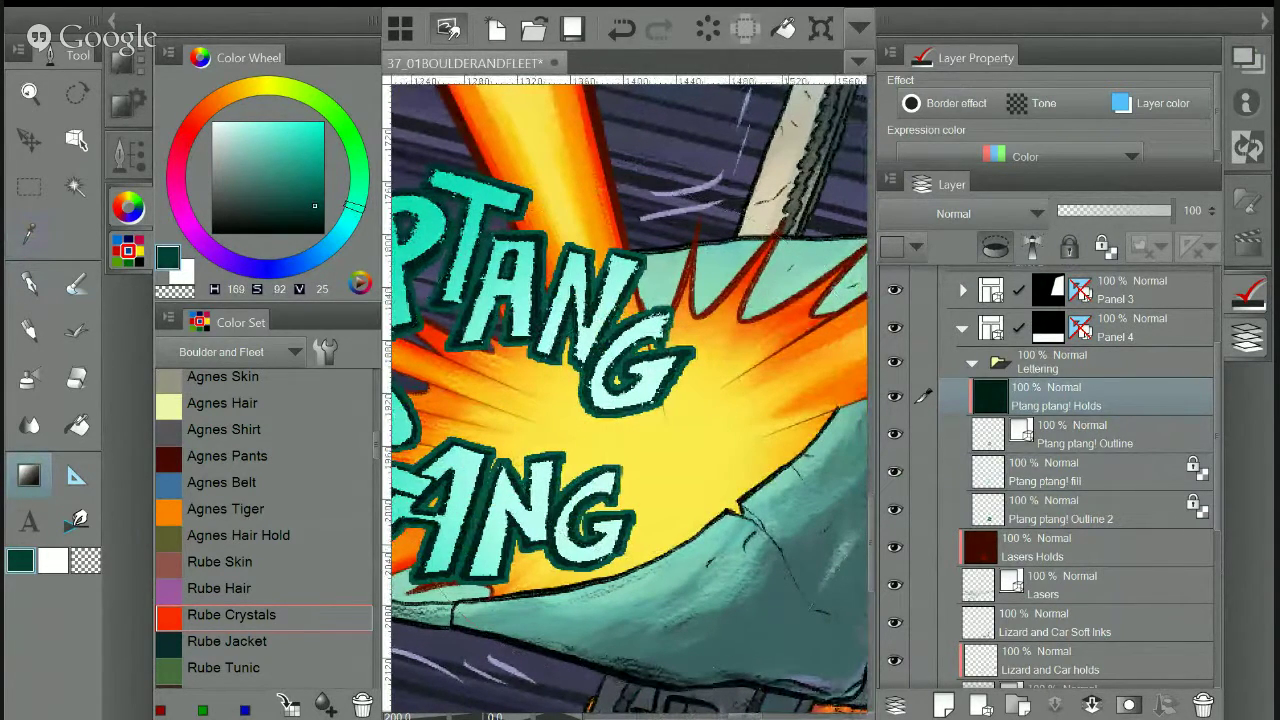
{"action": "scroll", "coordinate": [786, 566], "scroll_direction": "down", "scroll_amount": 4}
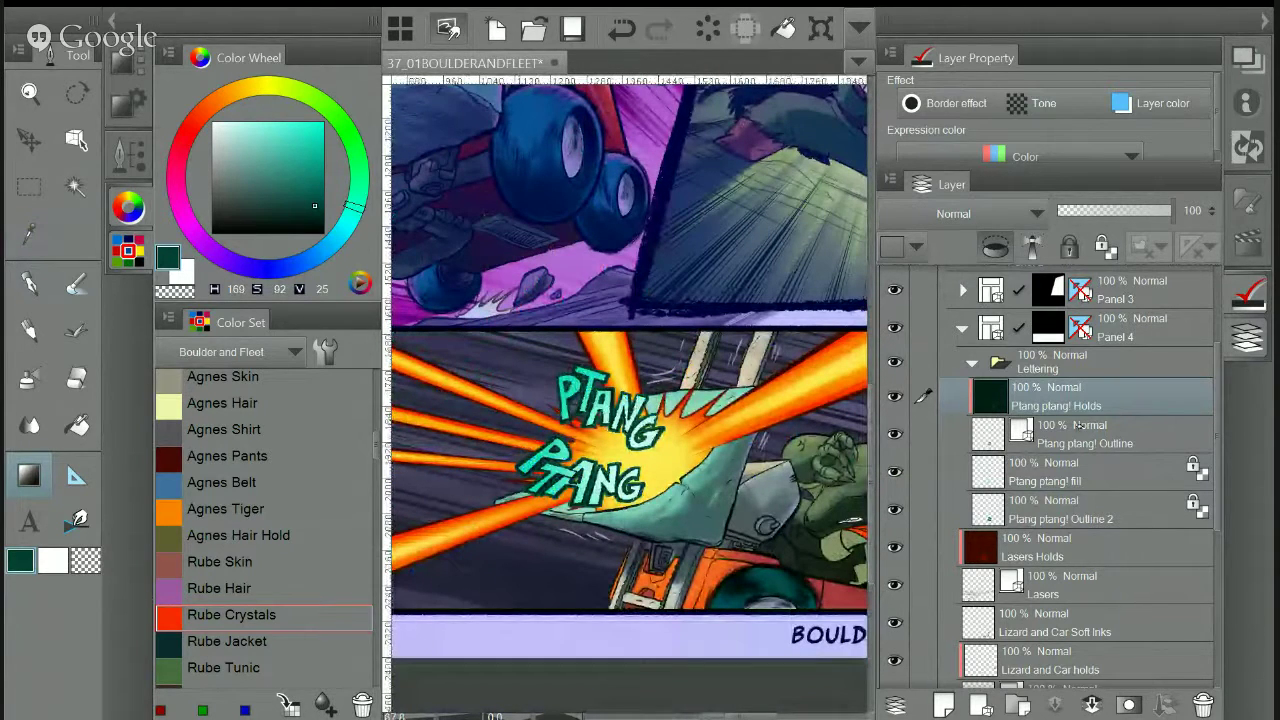
{"action": "scroll", "coordinate": [718, 390], "scroll_direction": "up", "scroll_amount": 4}
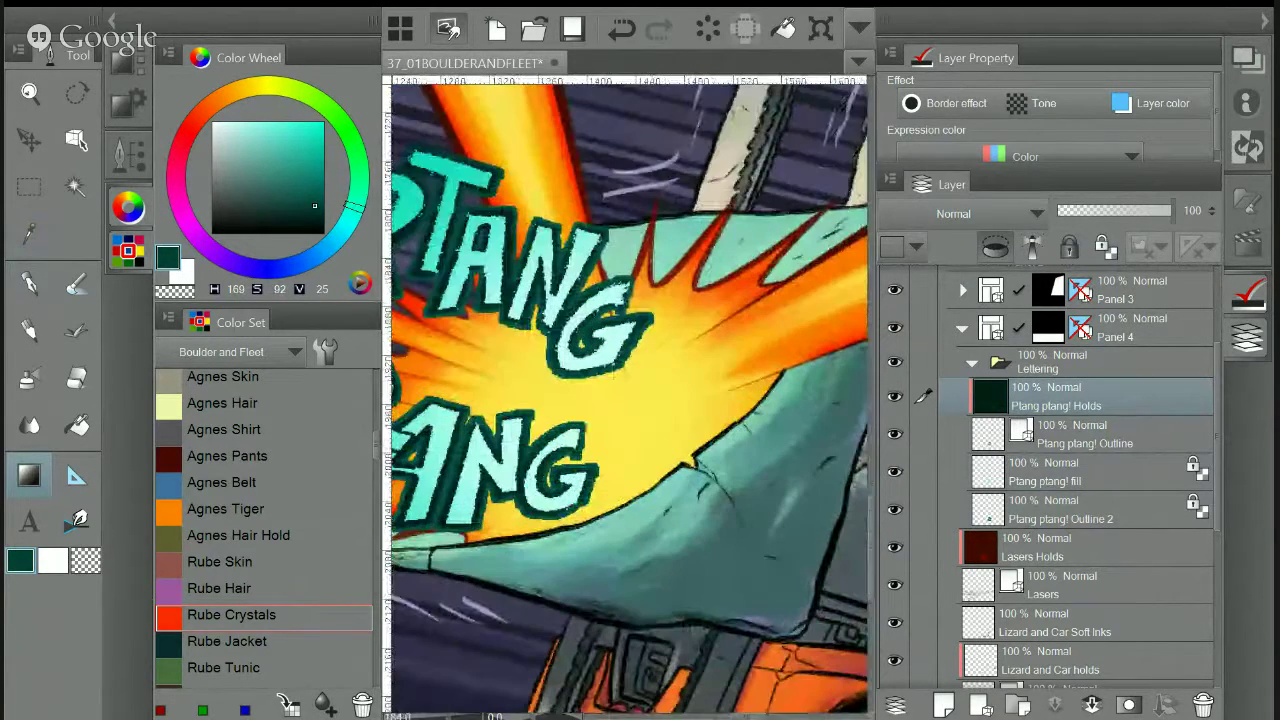
{"action": "scroll", "coordinate": [645, 485], "scroll_direction": "down", "scroll_amount": 6}
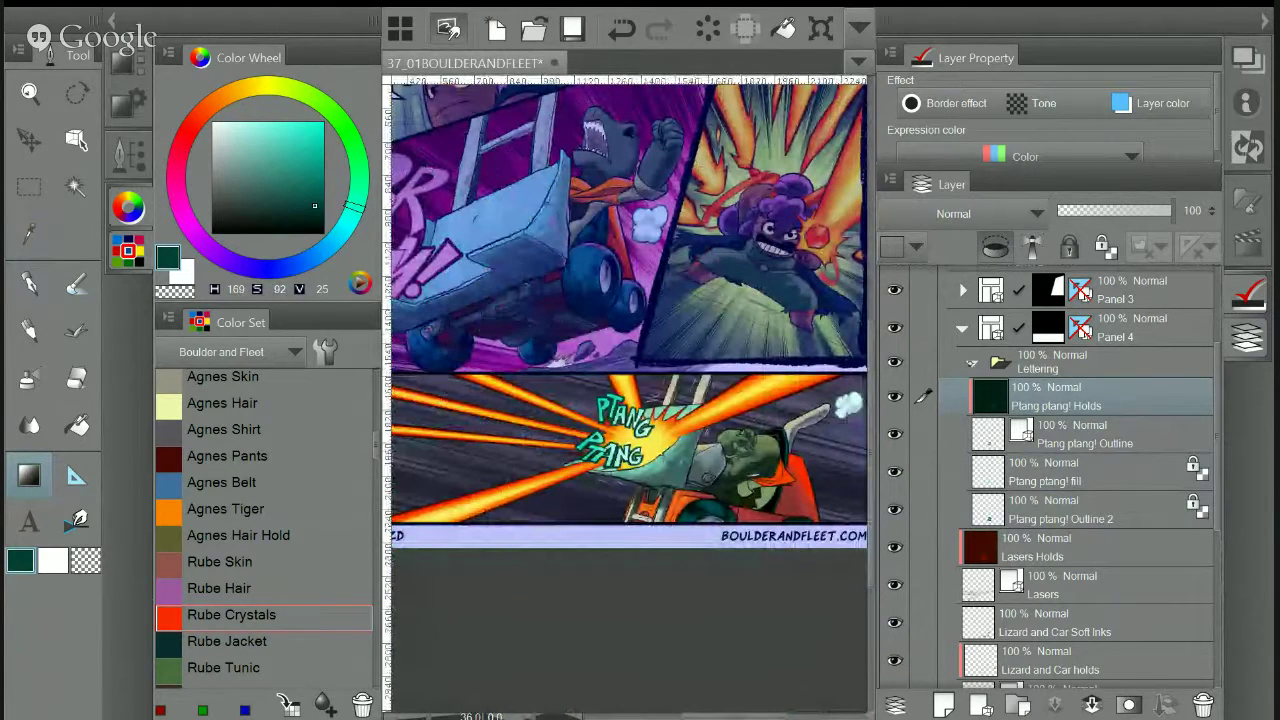
Collapse the Lettering, Panel 4 and Inks folders and bring the whole comic page into view
{"action": "left_click", "coordinate": [972, 362]}
{"action": "left_click", "coordinate": [963, 328]}
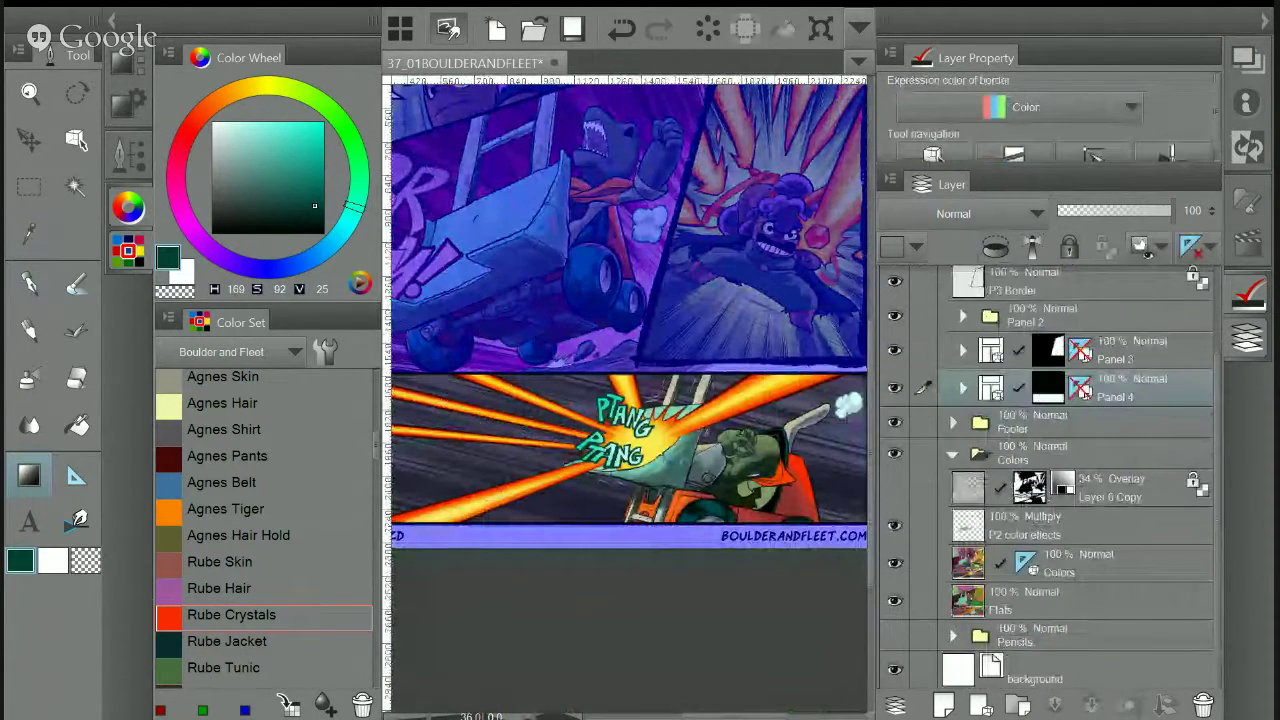
{"action": "scroll", "coordinate": [962, 330], "scroll_direction": "up", "scroll_amount": 3}
{"action": "left_click", "coordinate": [953, 282]}
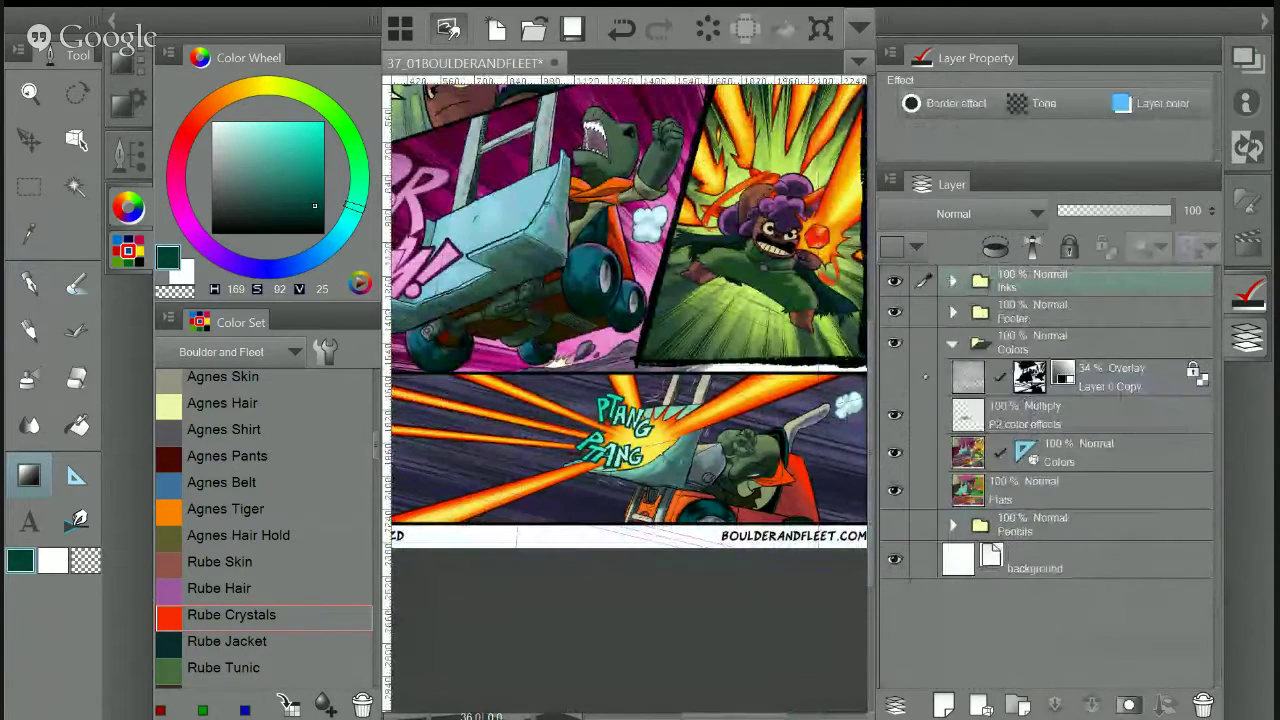
{"action": "left_click", "coordinate": [1247, 338]}
{"action": "left_click_drag", "start_coordinate": [760, 400], "coordinate": [755, 534]}
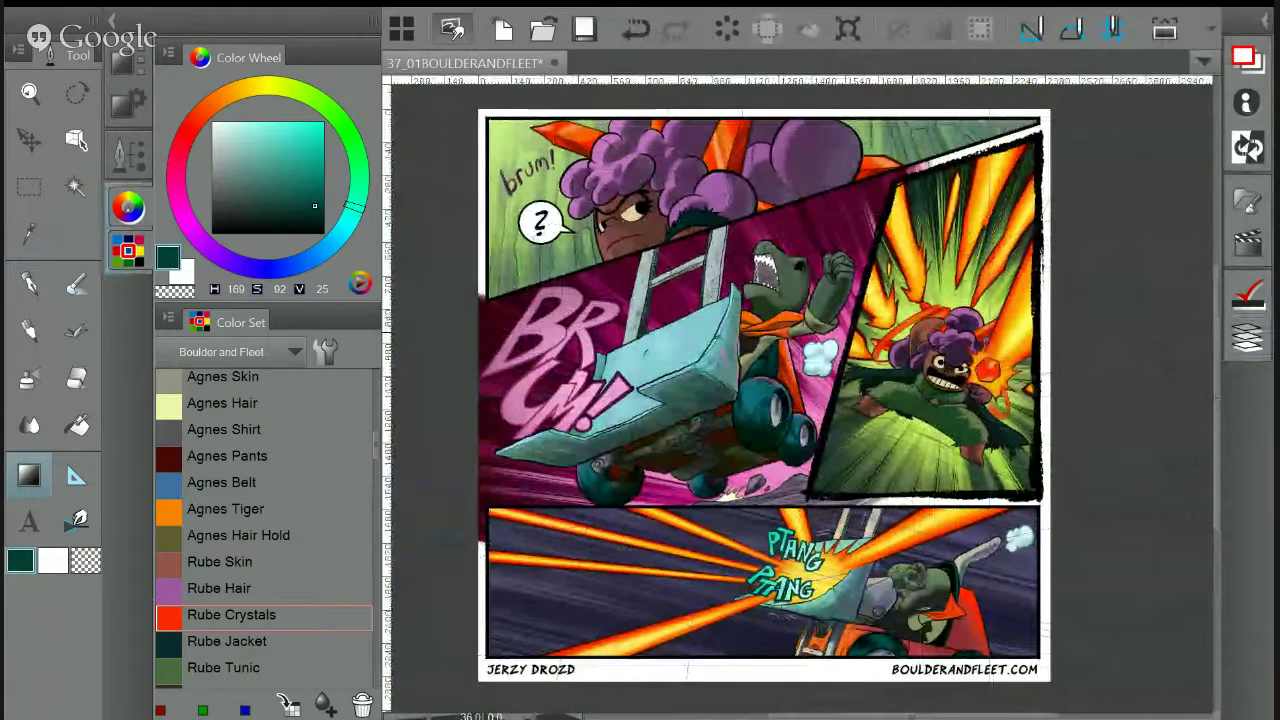
Hide the color wheel and color set, and save the comic page
{"action": "left_click", "coordinate": [128, 230]}
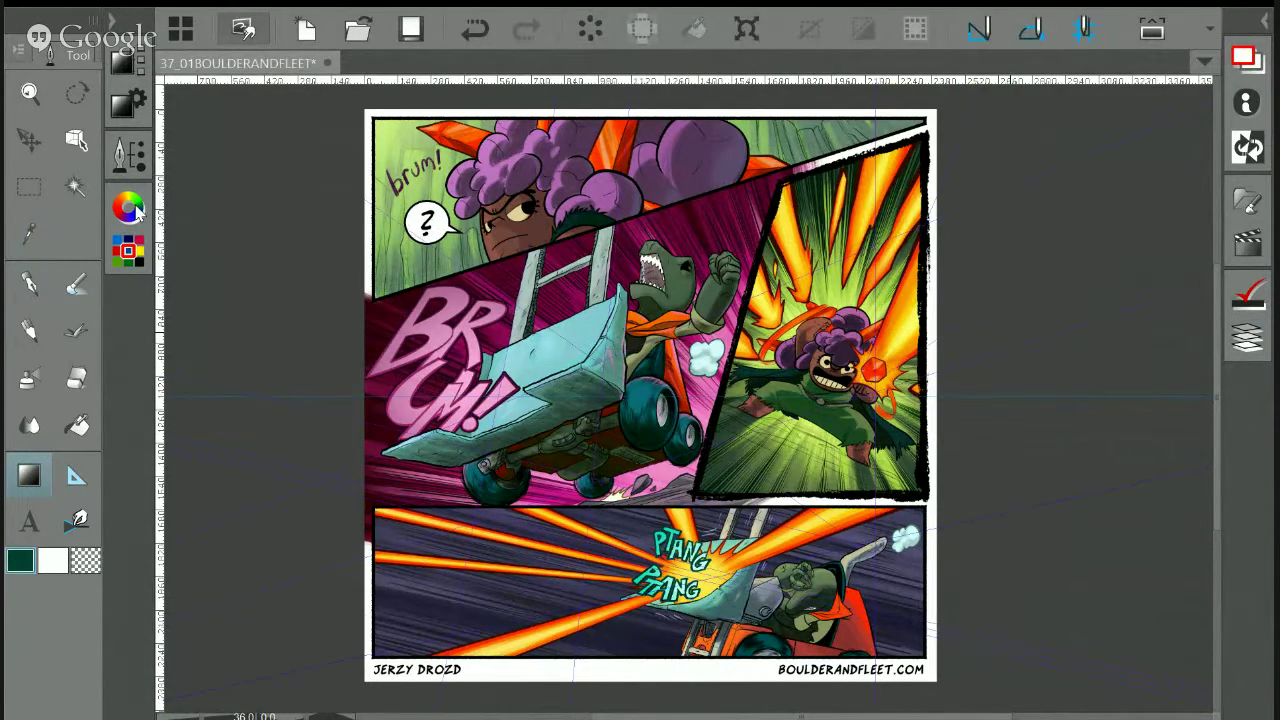
{"action": "key", "text": "ctrl+s"}
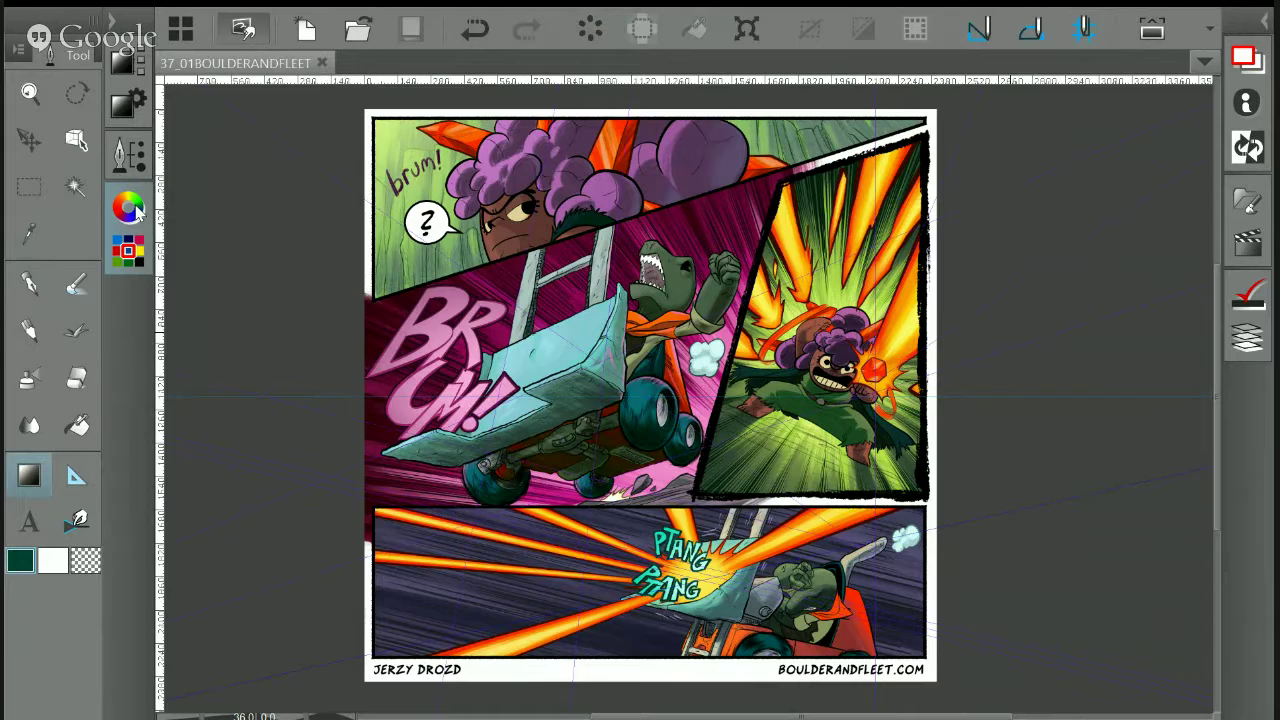
{"action": "left_click_drag", "start_coordinate": [650, 400], "coordinate": [663, 392]}
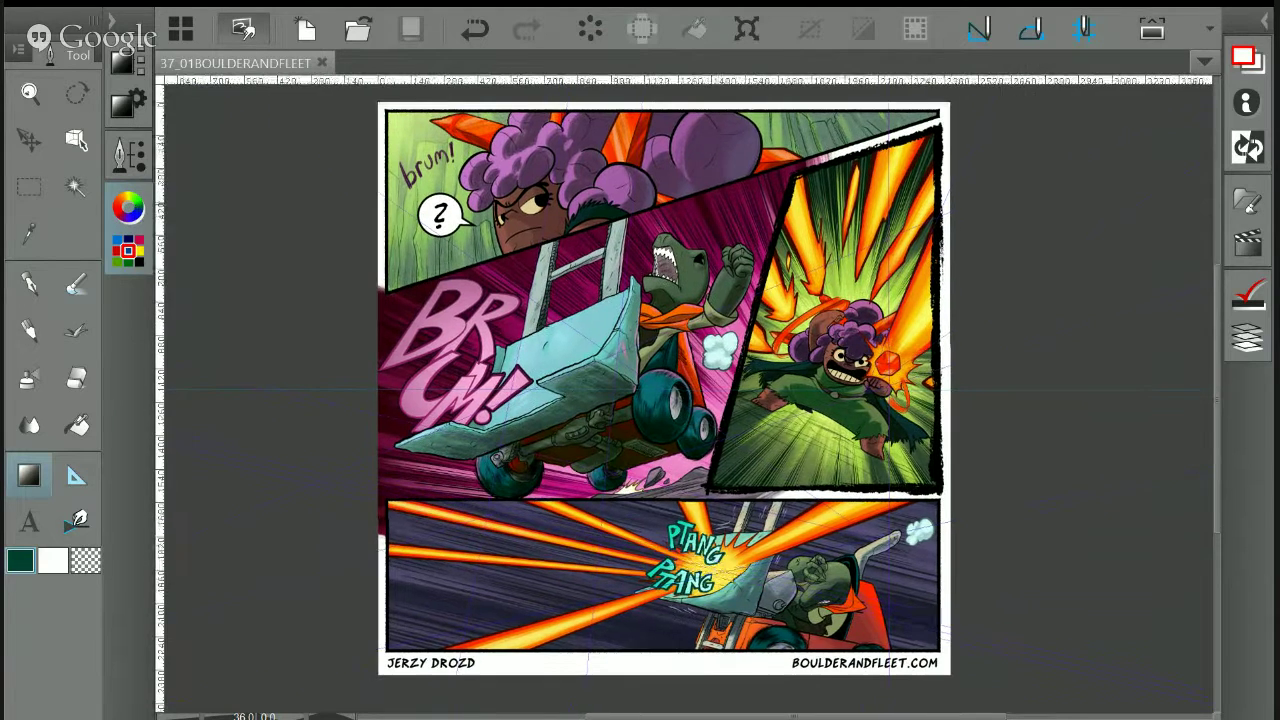